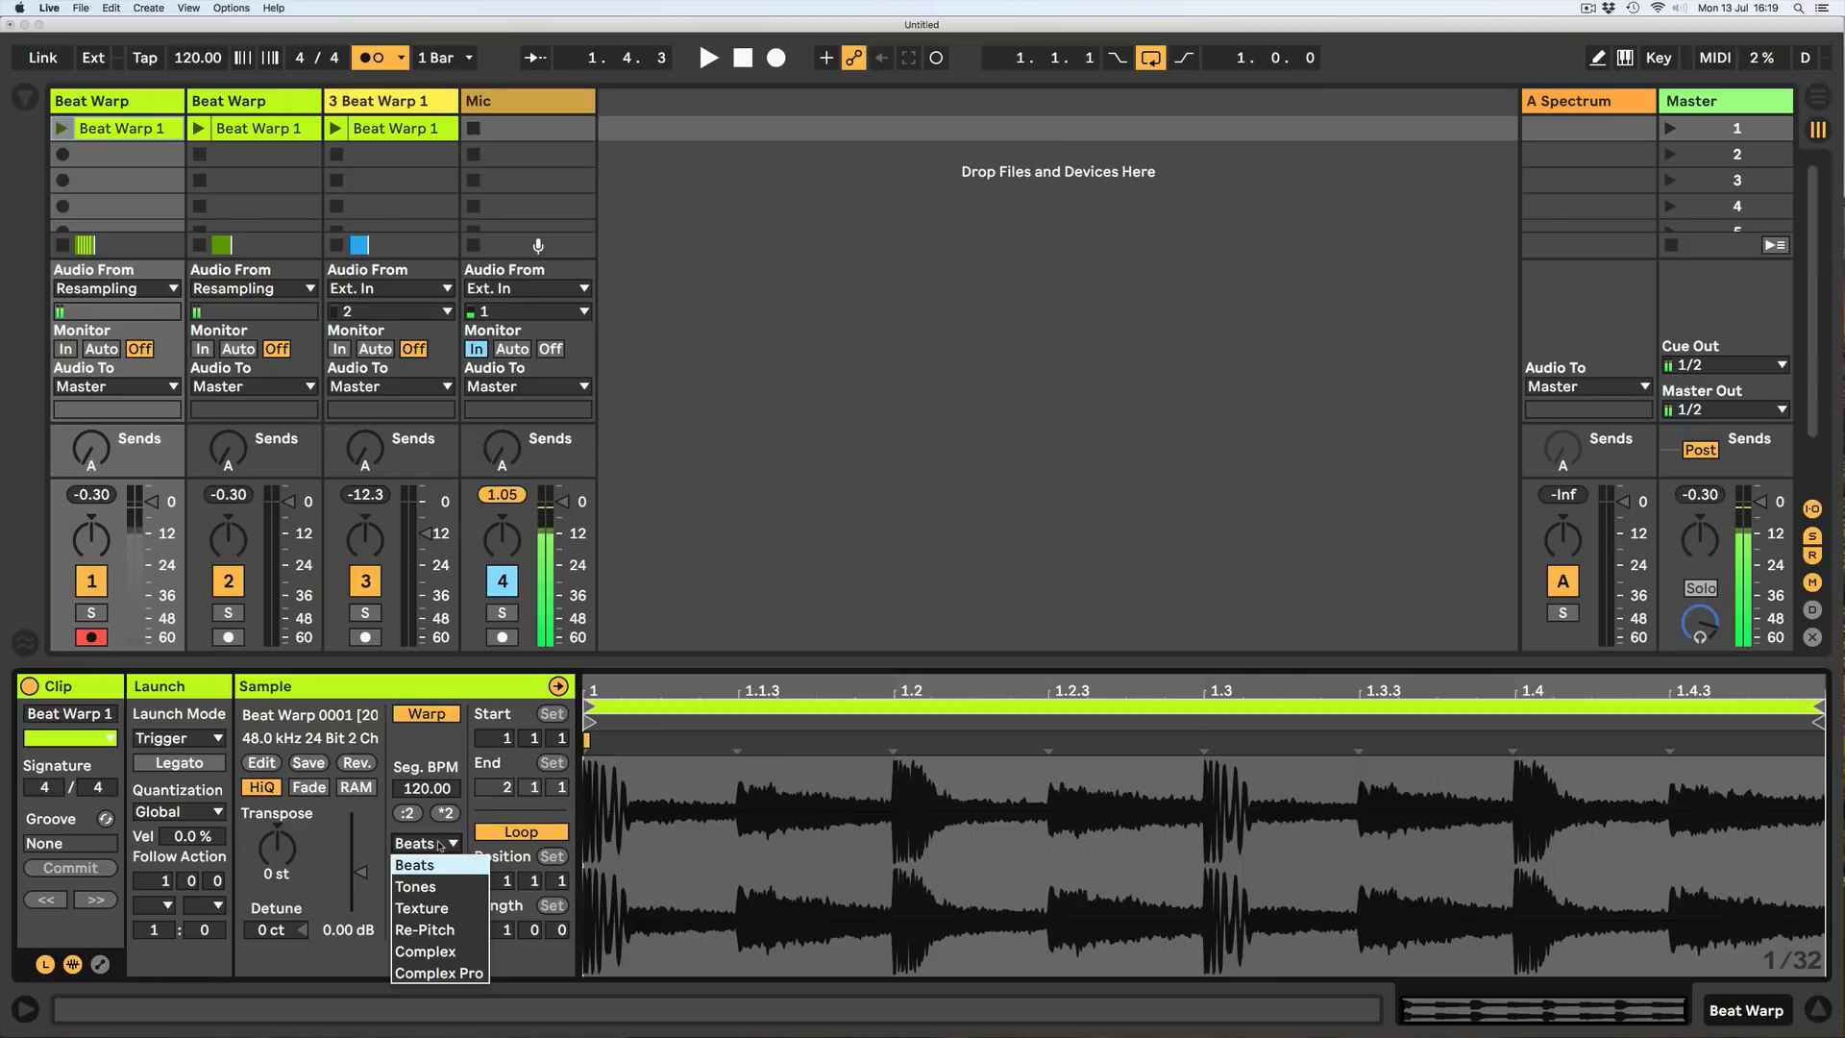
Review the warp modes available for the Beat Warp 1 clip and keep Beats selected.
left_click(439, 846)
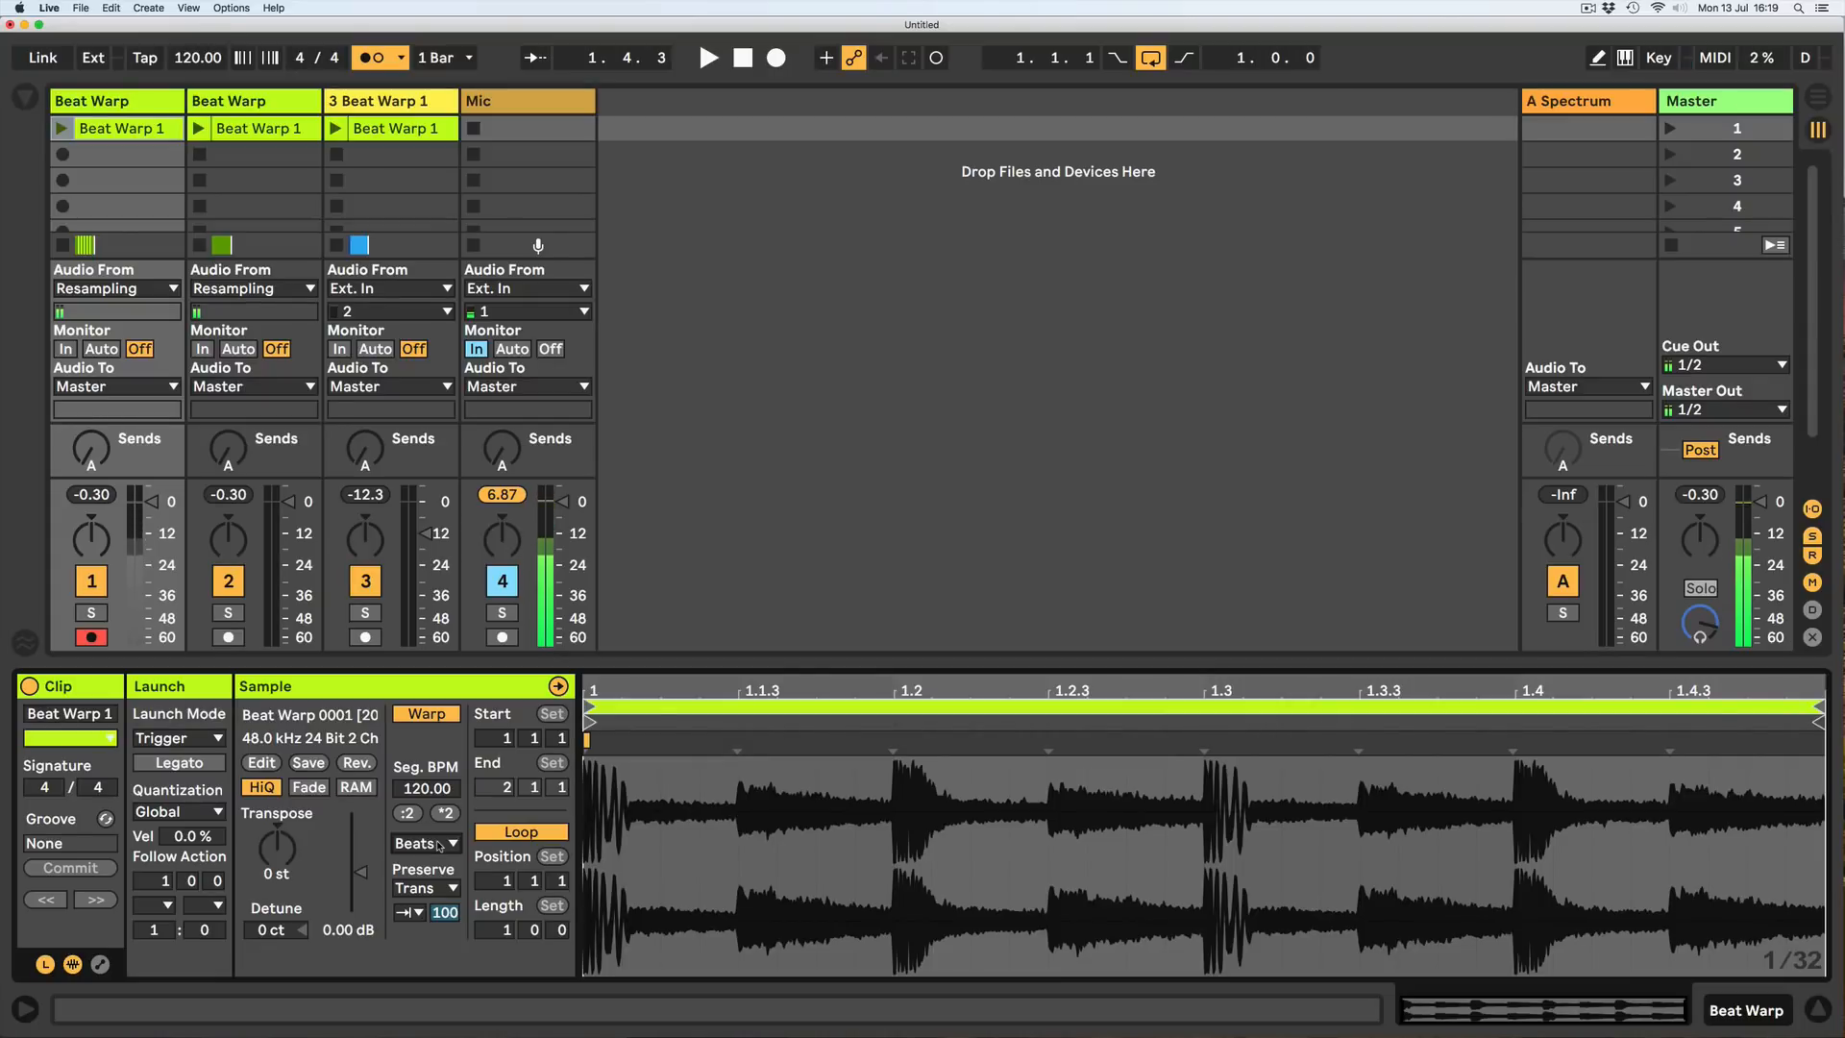
left_click(439, 845)
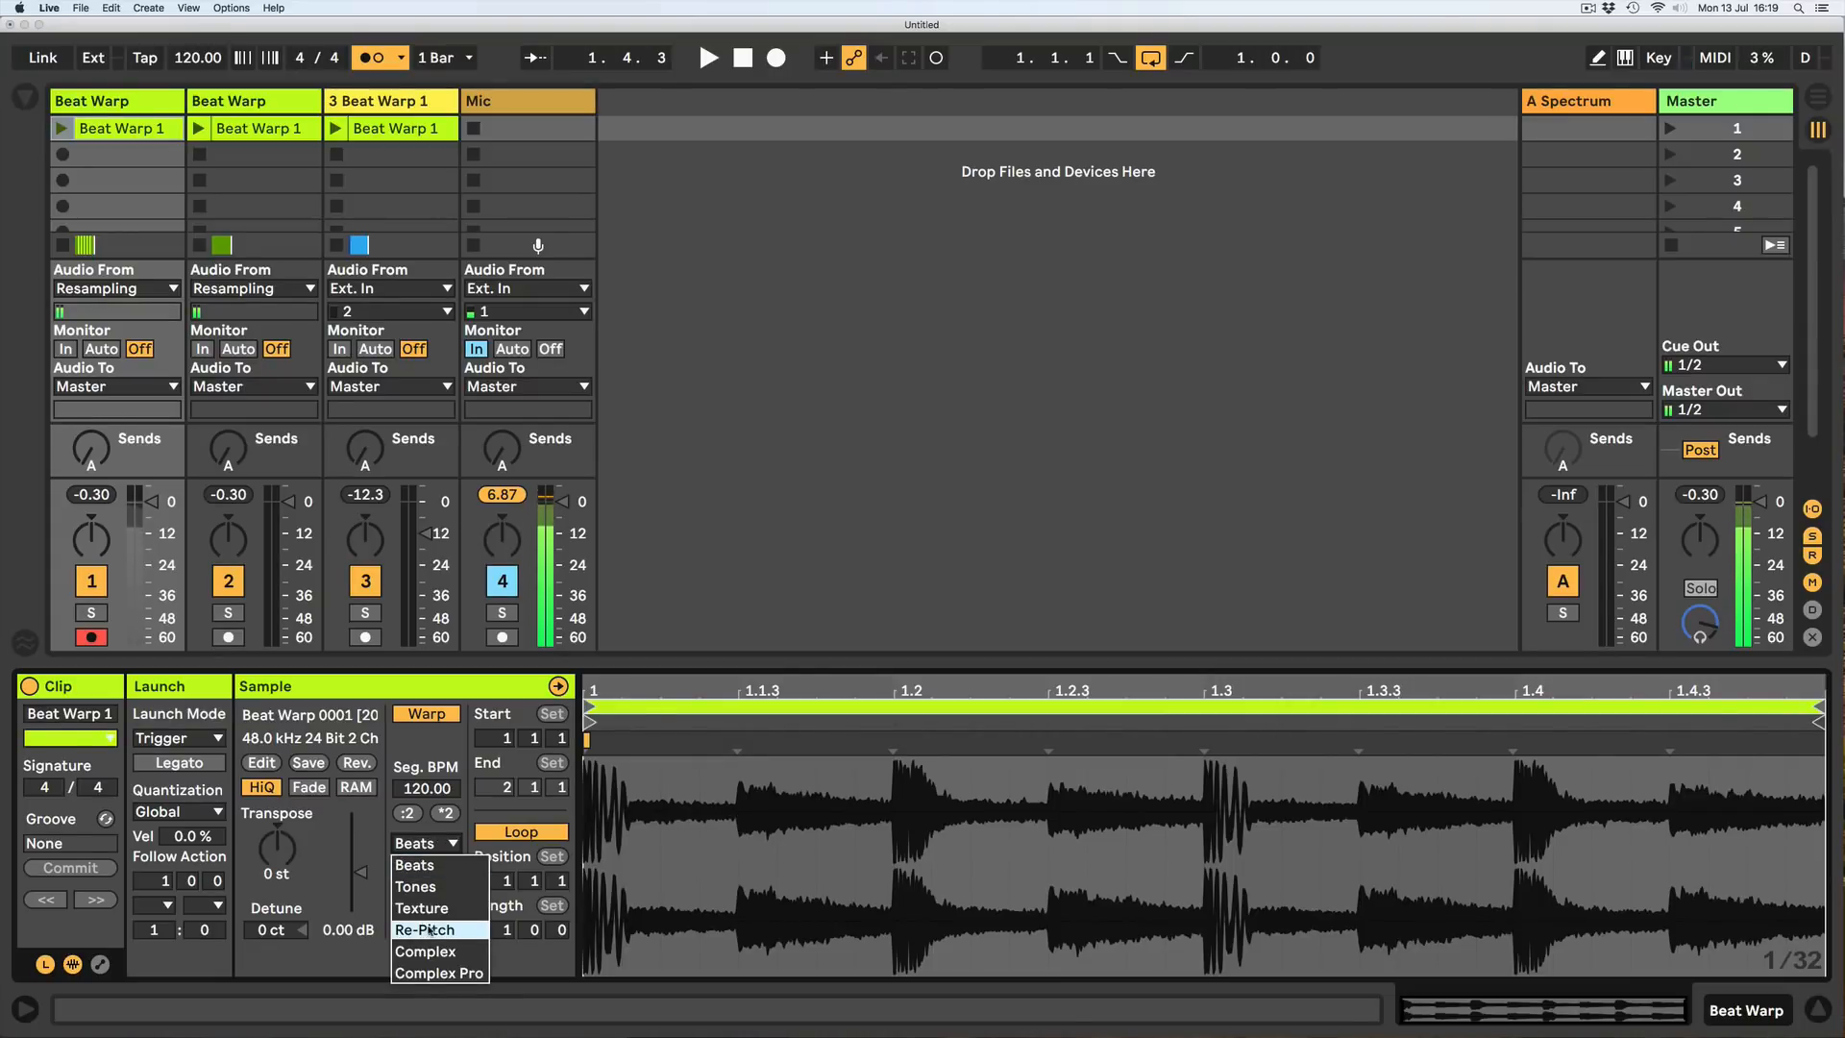
left_click(429, 858)
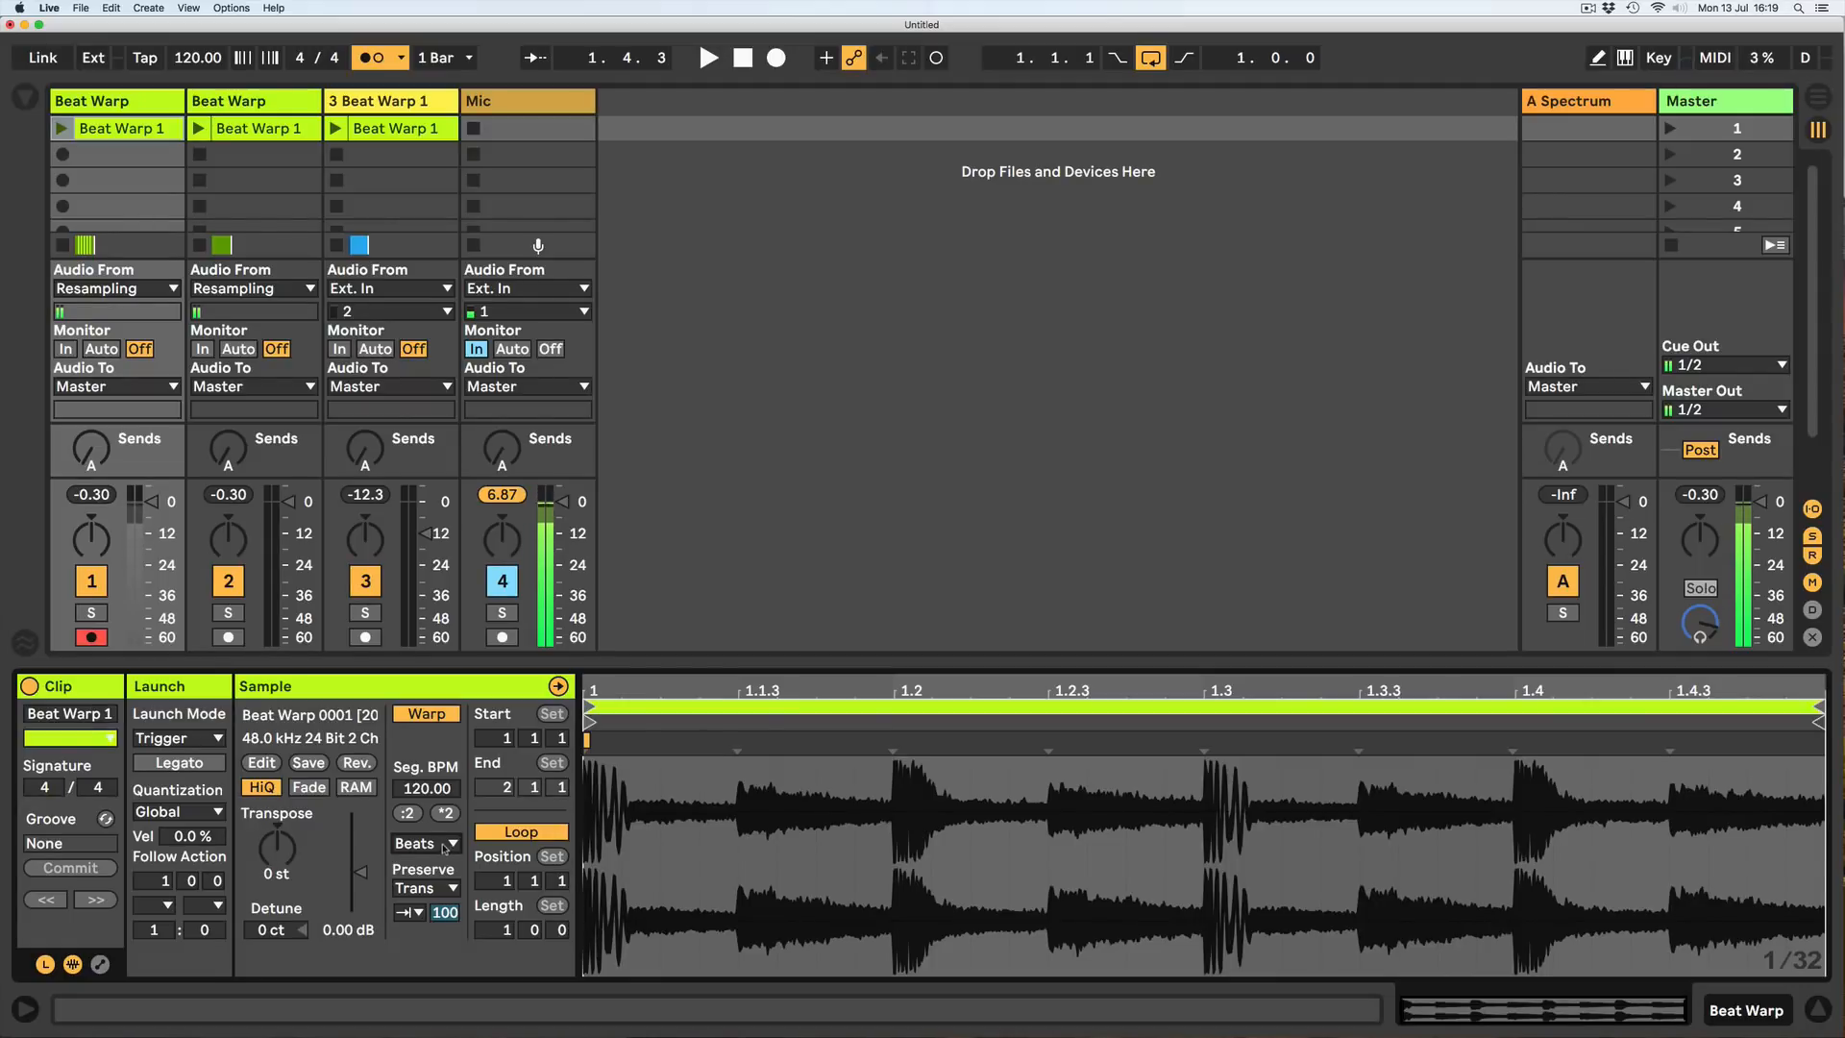
left_click(441, 846)
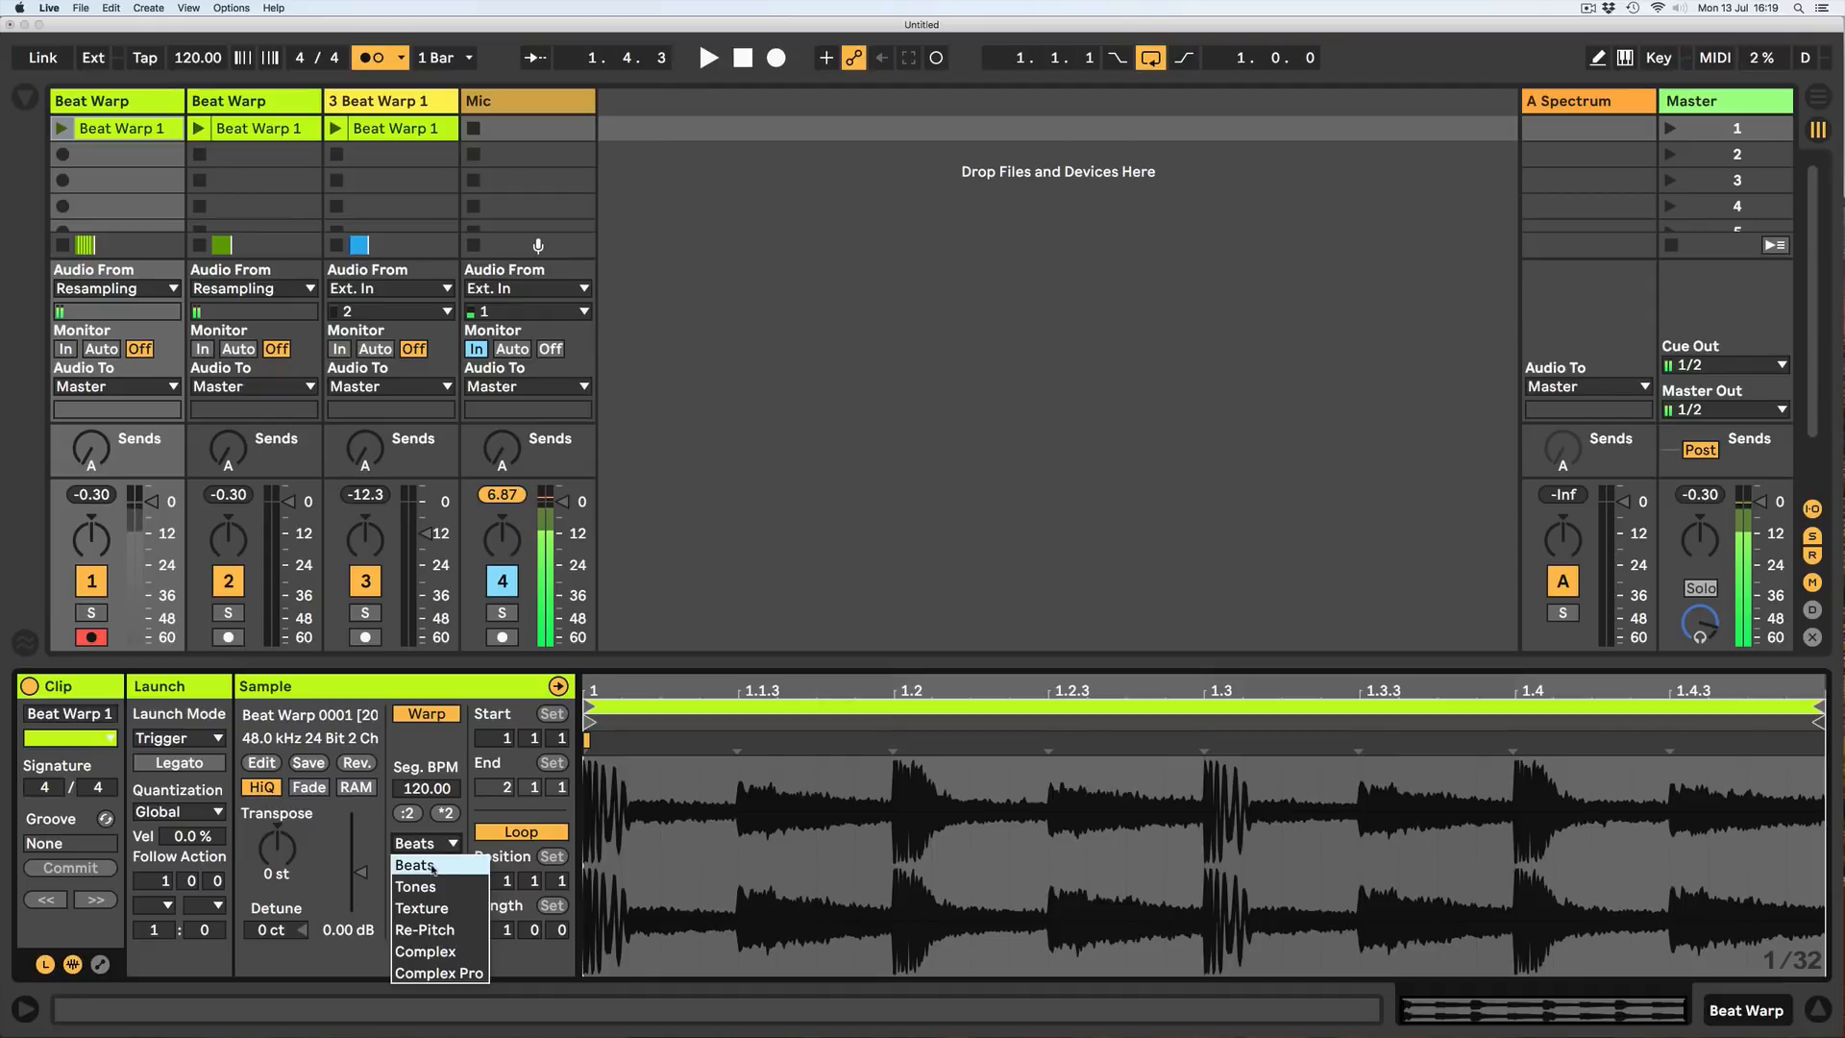
left_click(433, 867)
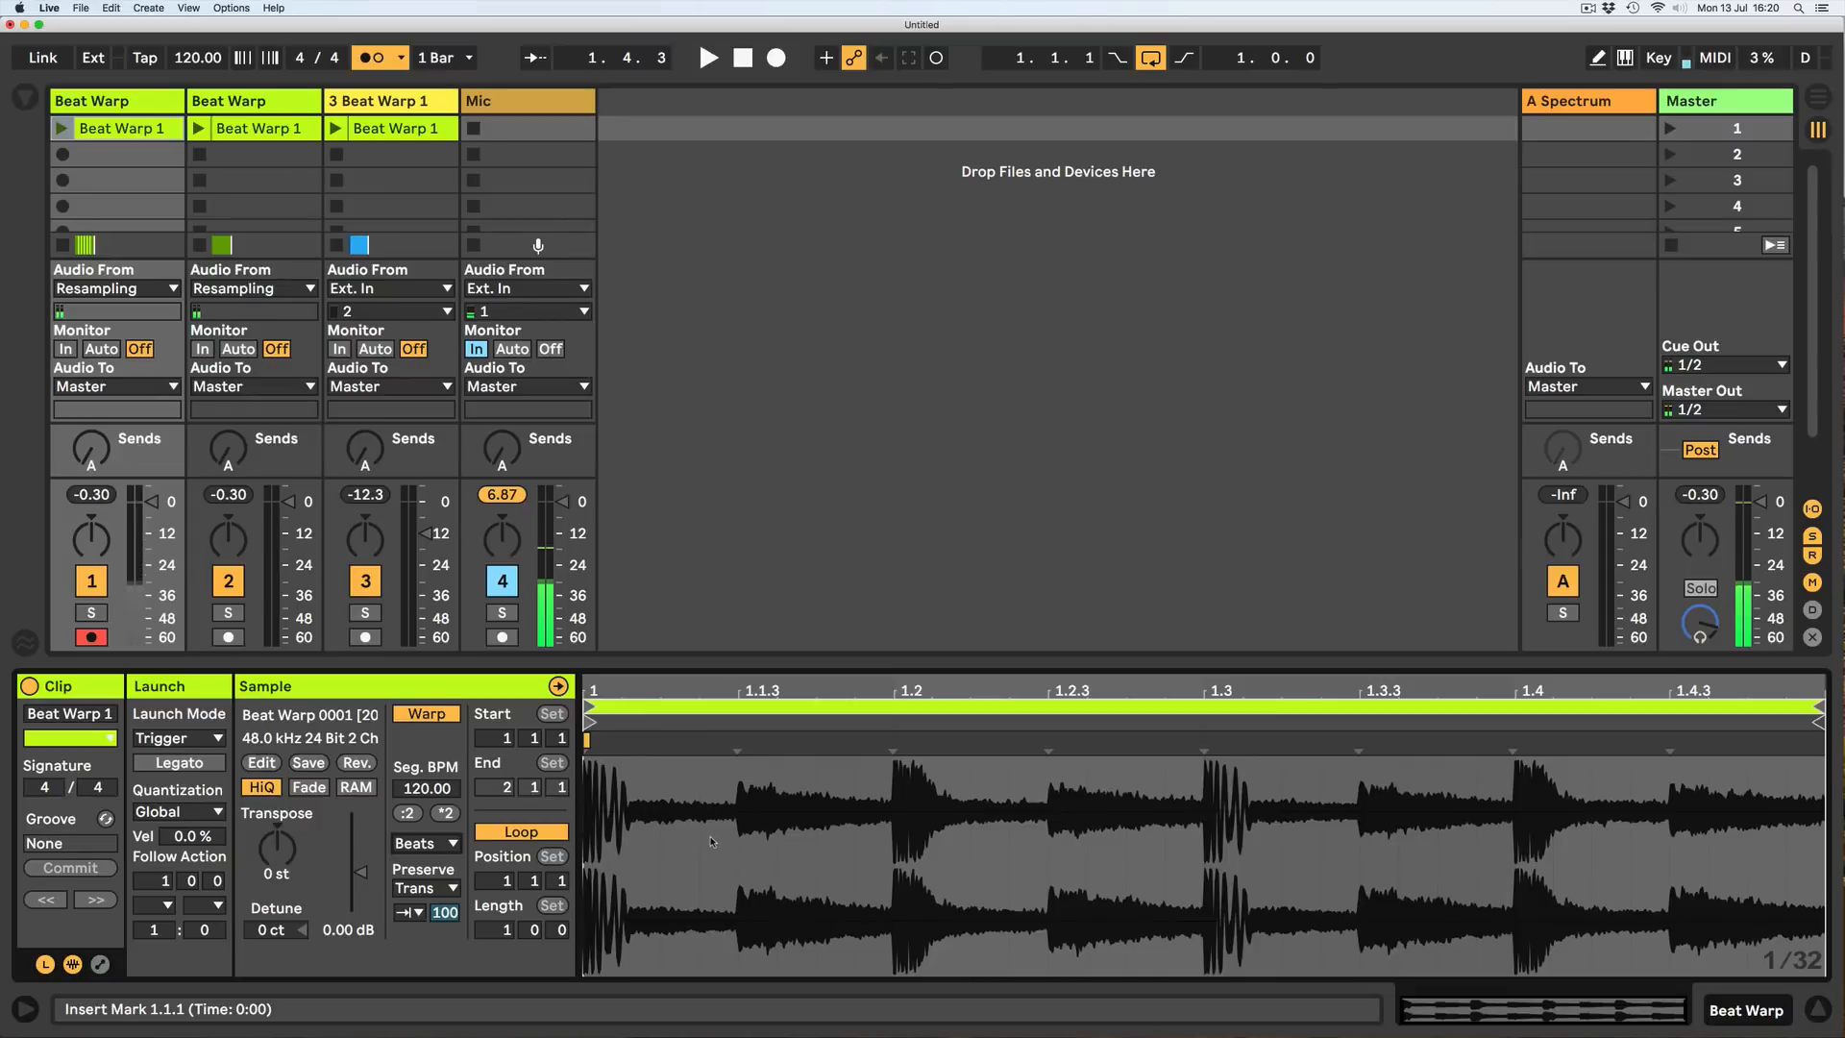
Switch to the Arrangement view and open the details of the Beat Warp 1 clip on the third track.
key("Tab")
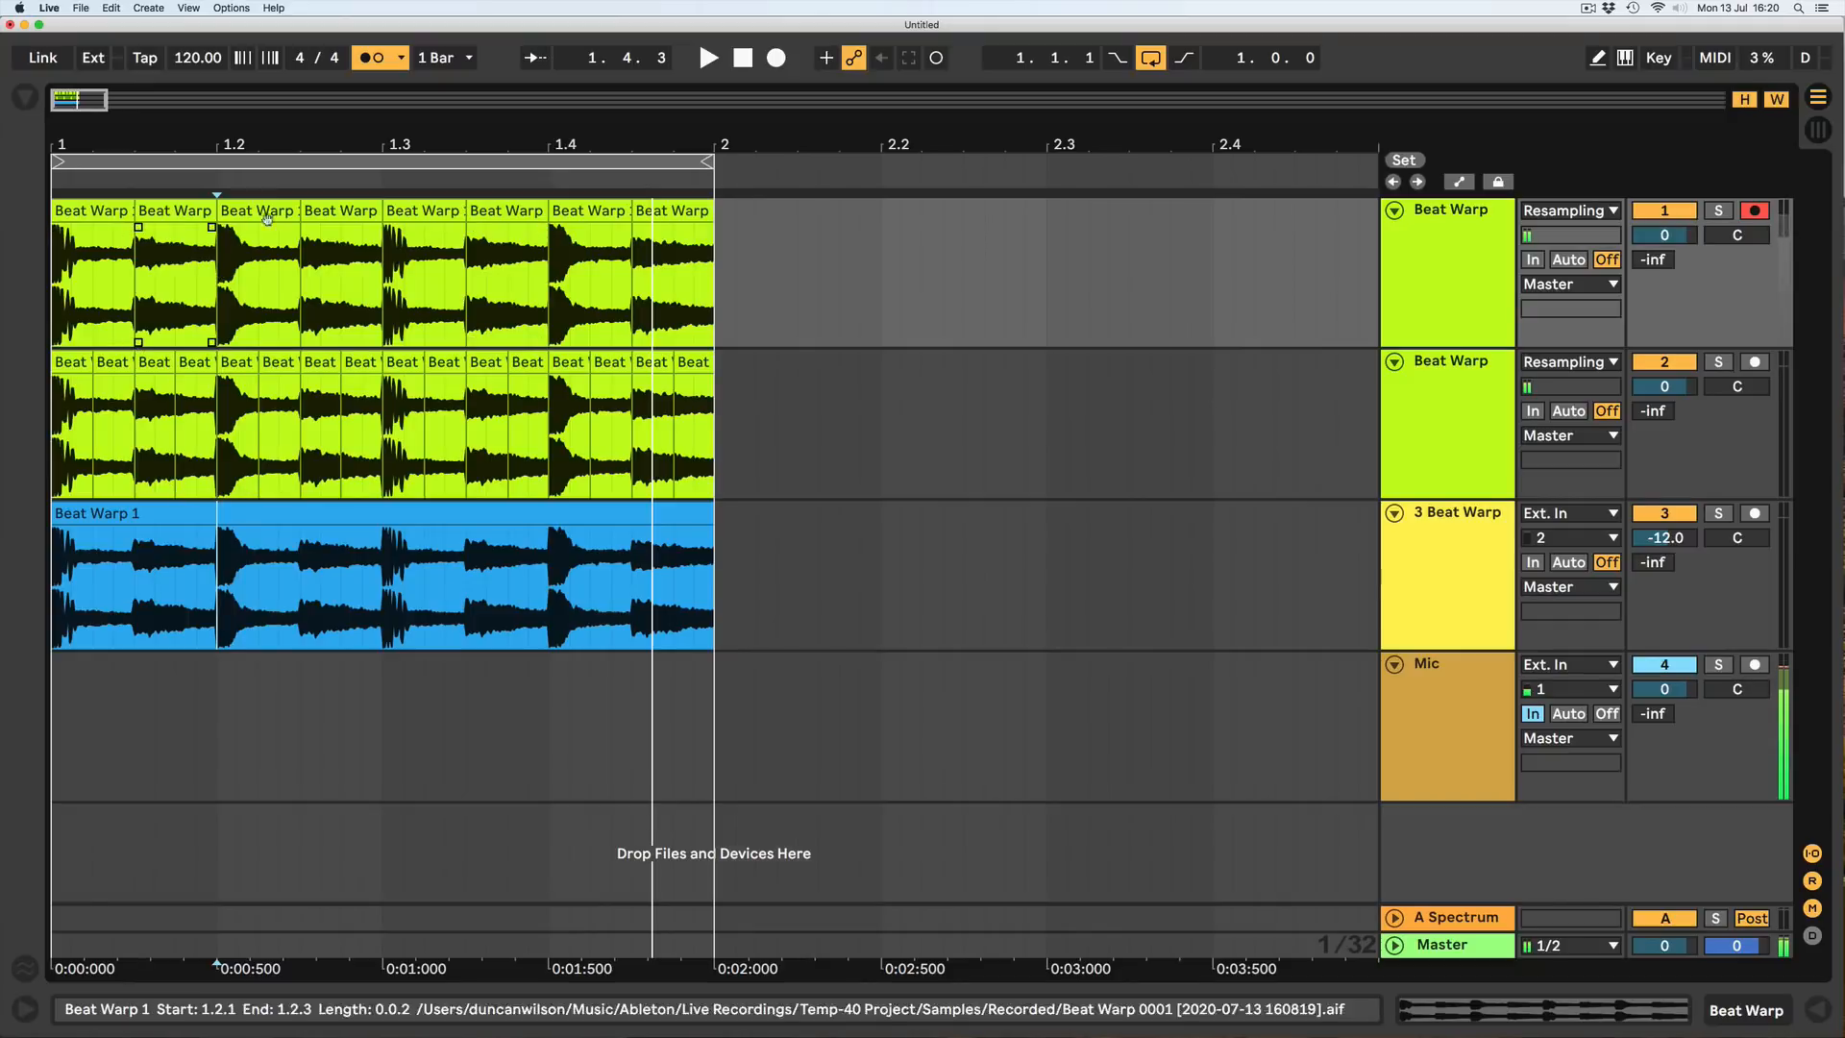
left_click(287, 517)
double_click(287, 517)
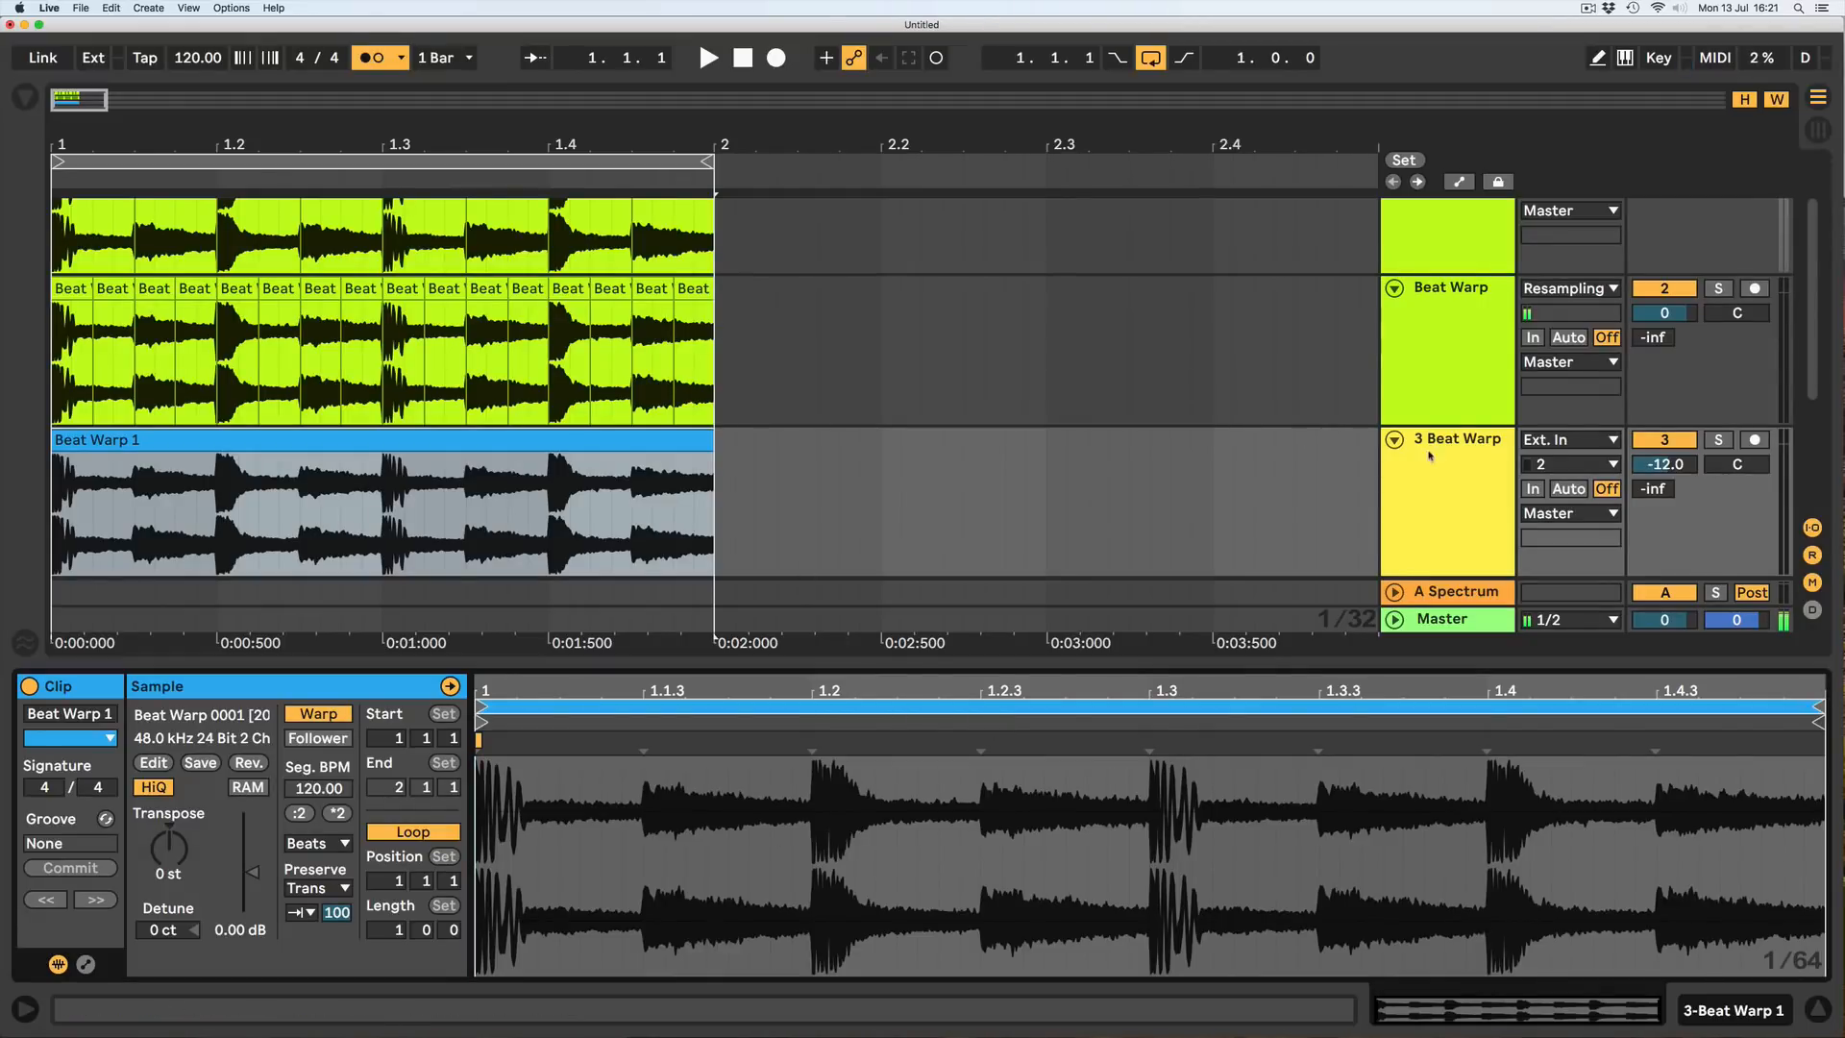
Lower the third track's volume to -24.3 dB in the Session mixer and return to the Arrangement view.
left_click(1818, 130)
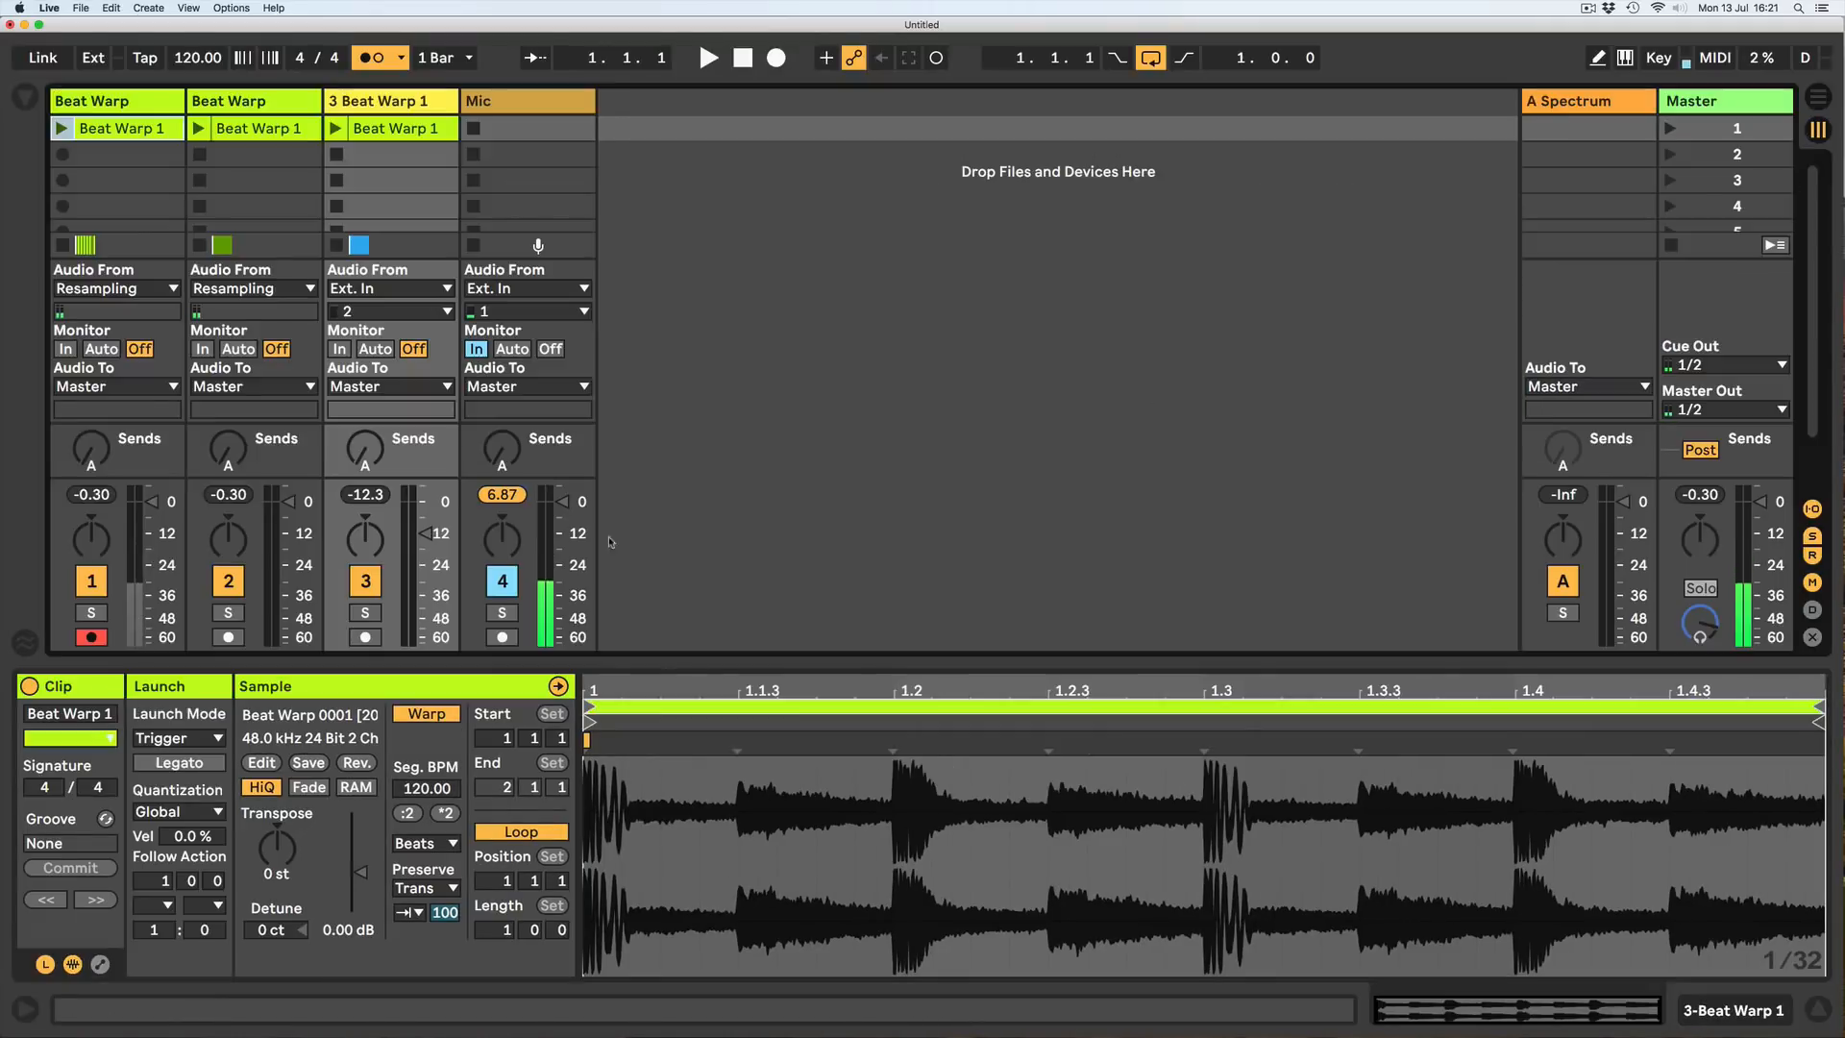
left_click_drag(424, 532, 424, 571)
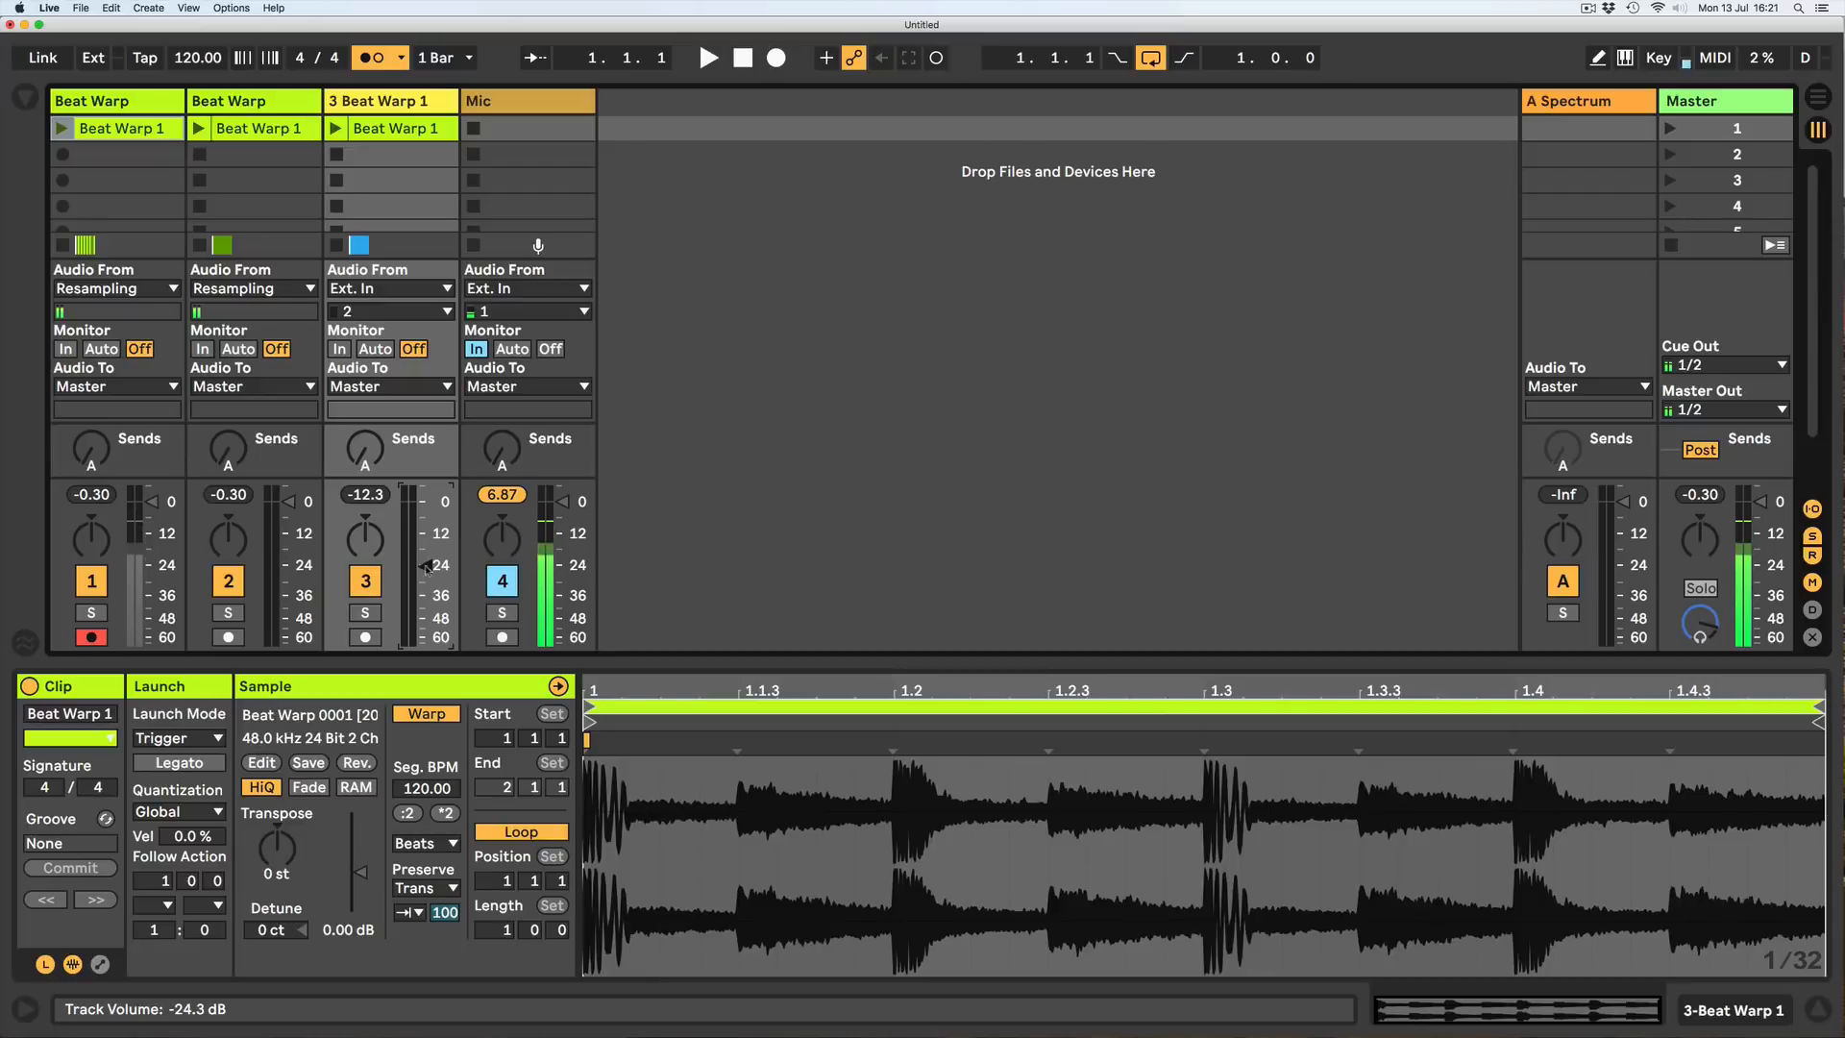
key("Tab")
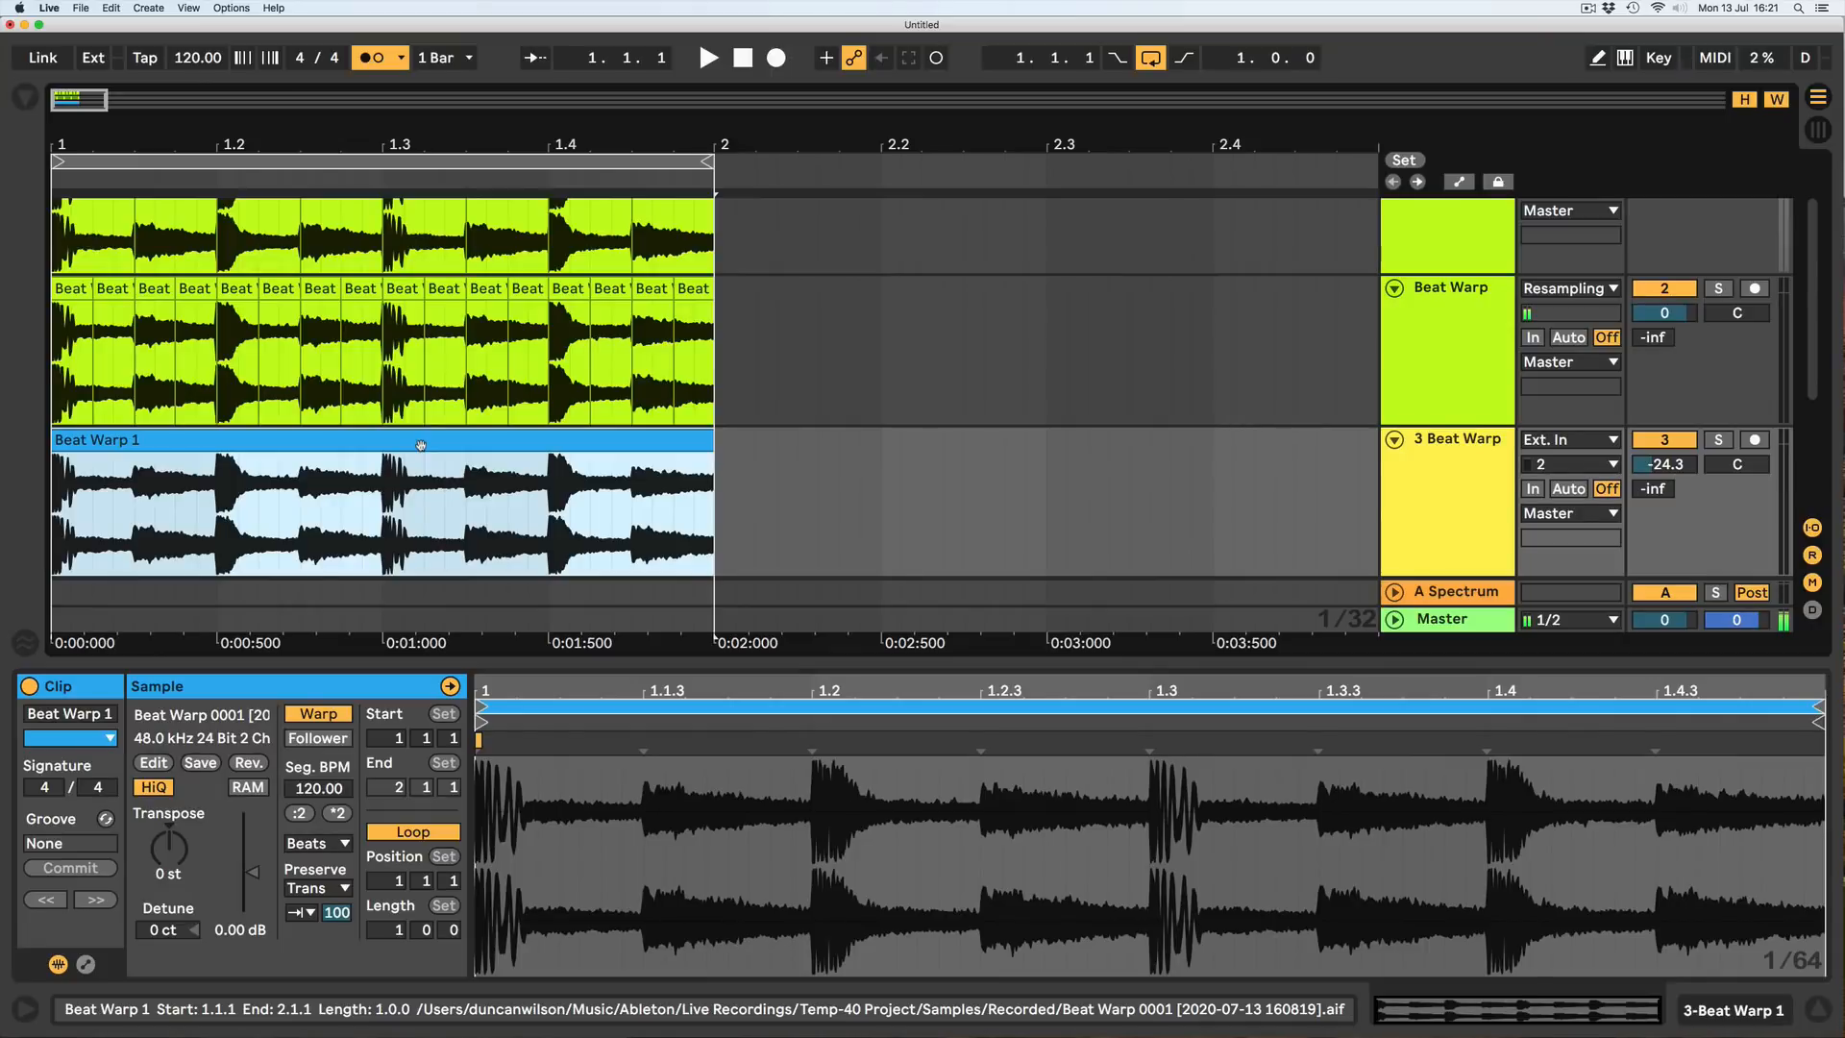
Audition the third track in solo, set its volume to -7.0 dB, and stop playback with the solo released.
left_click(1718, 440)
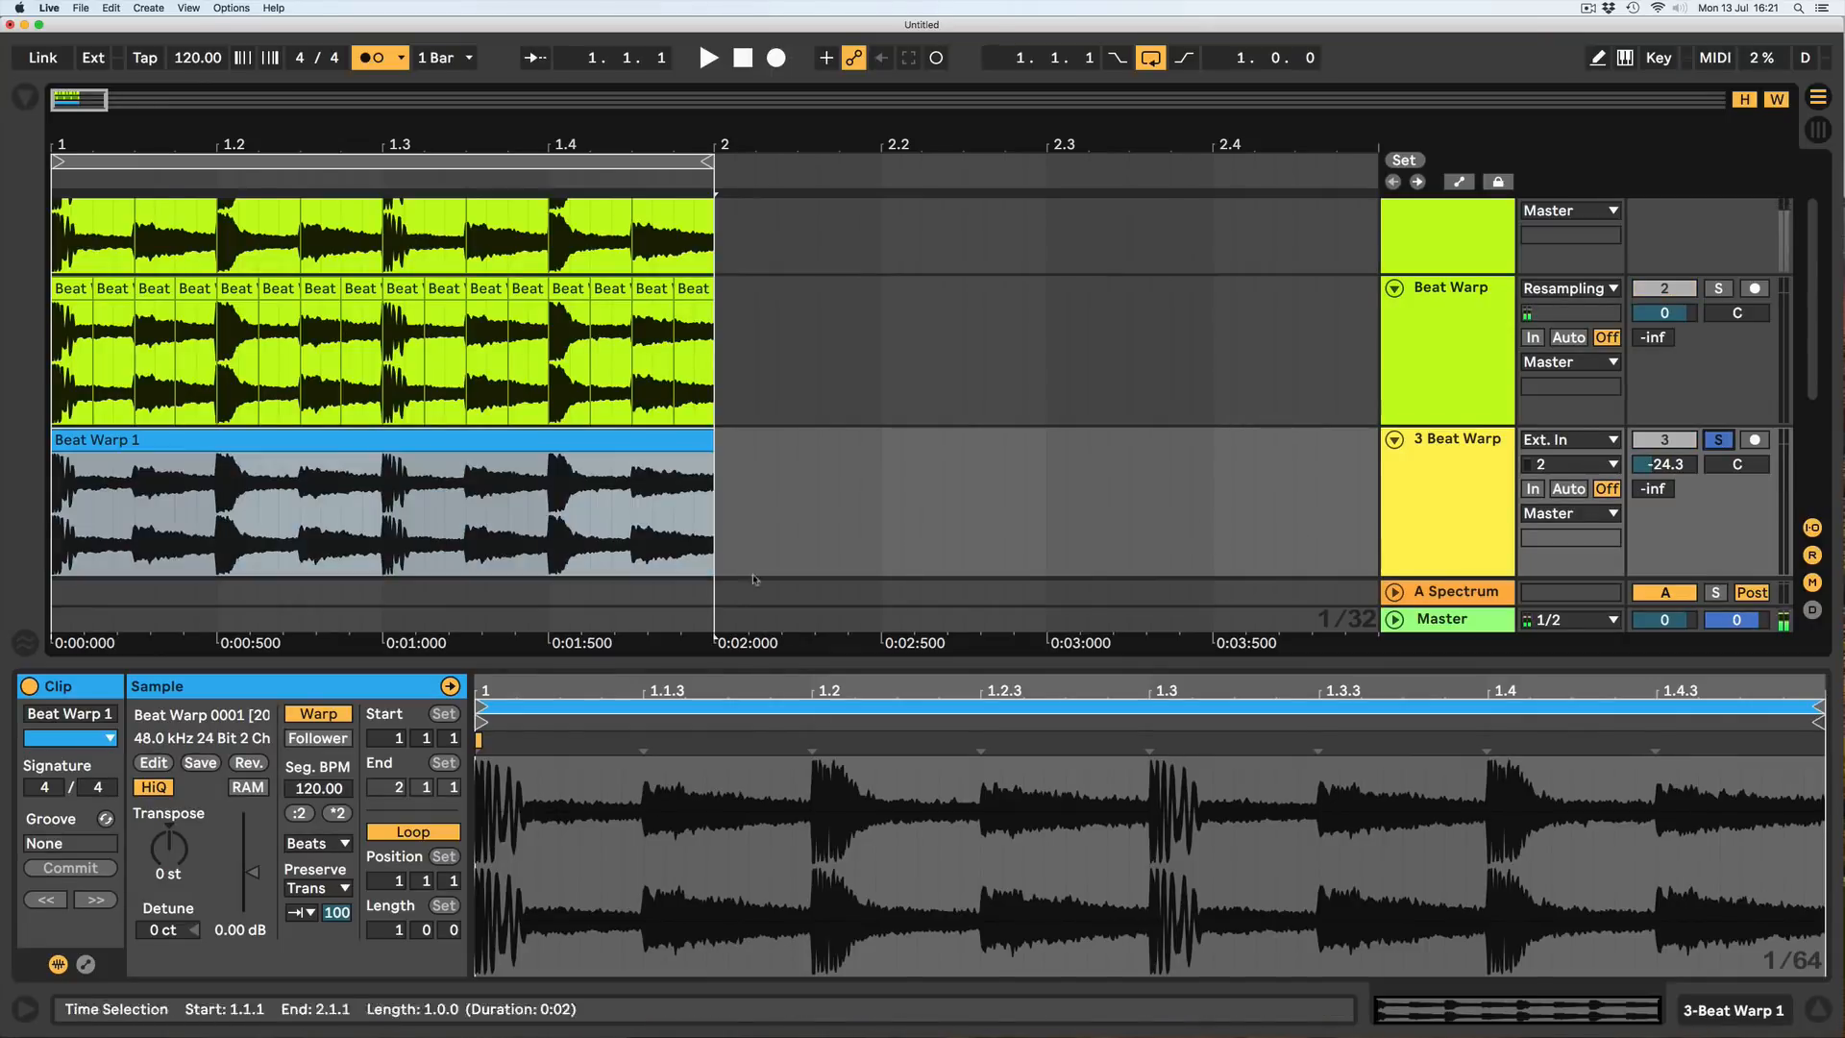
key("space")
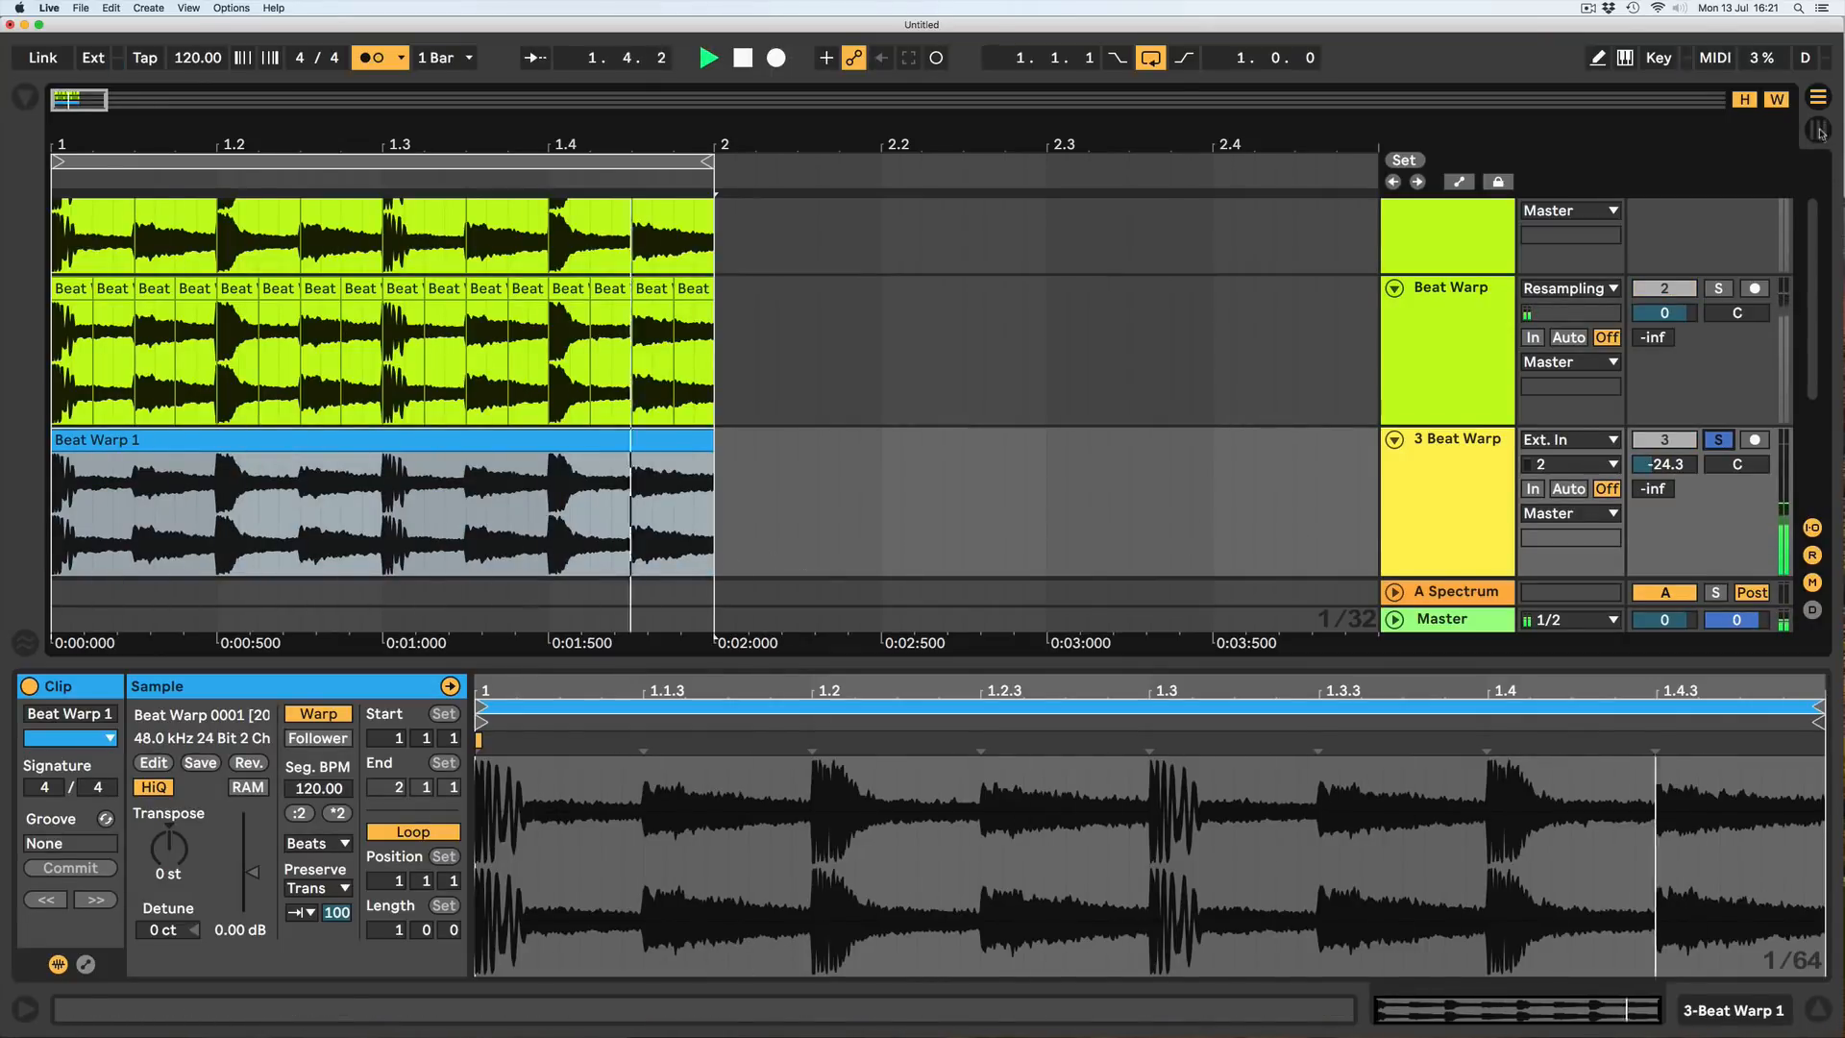
key("Tab")
left_click_drag(424, 565, 424, 523)
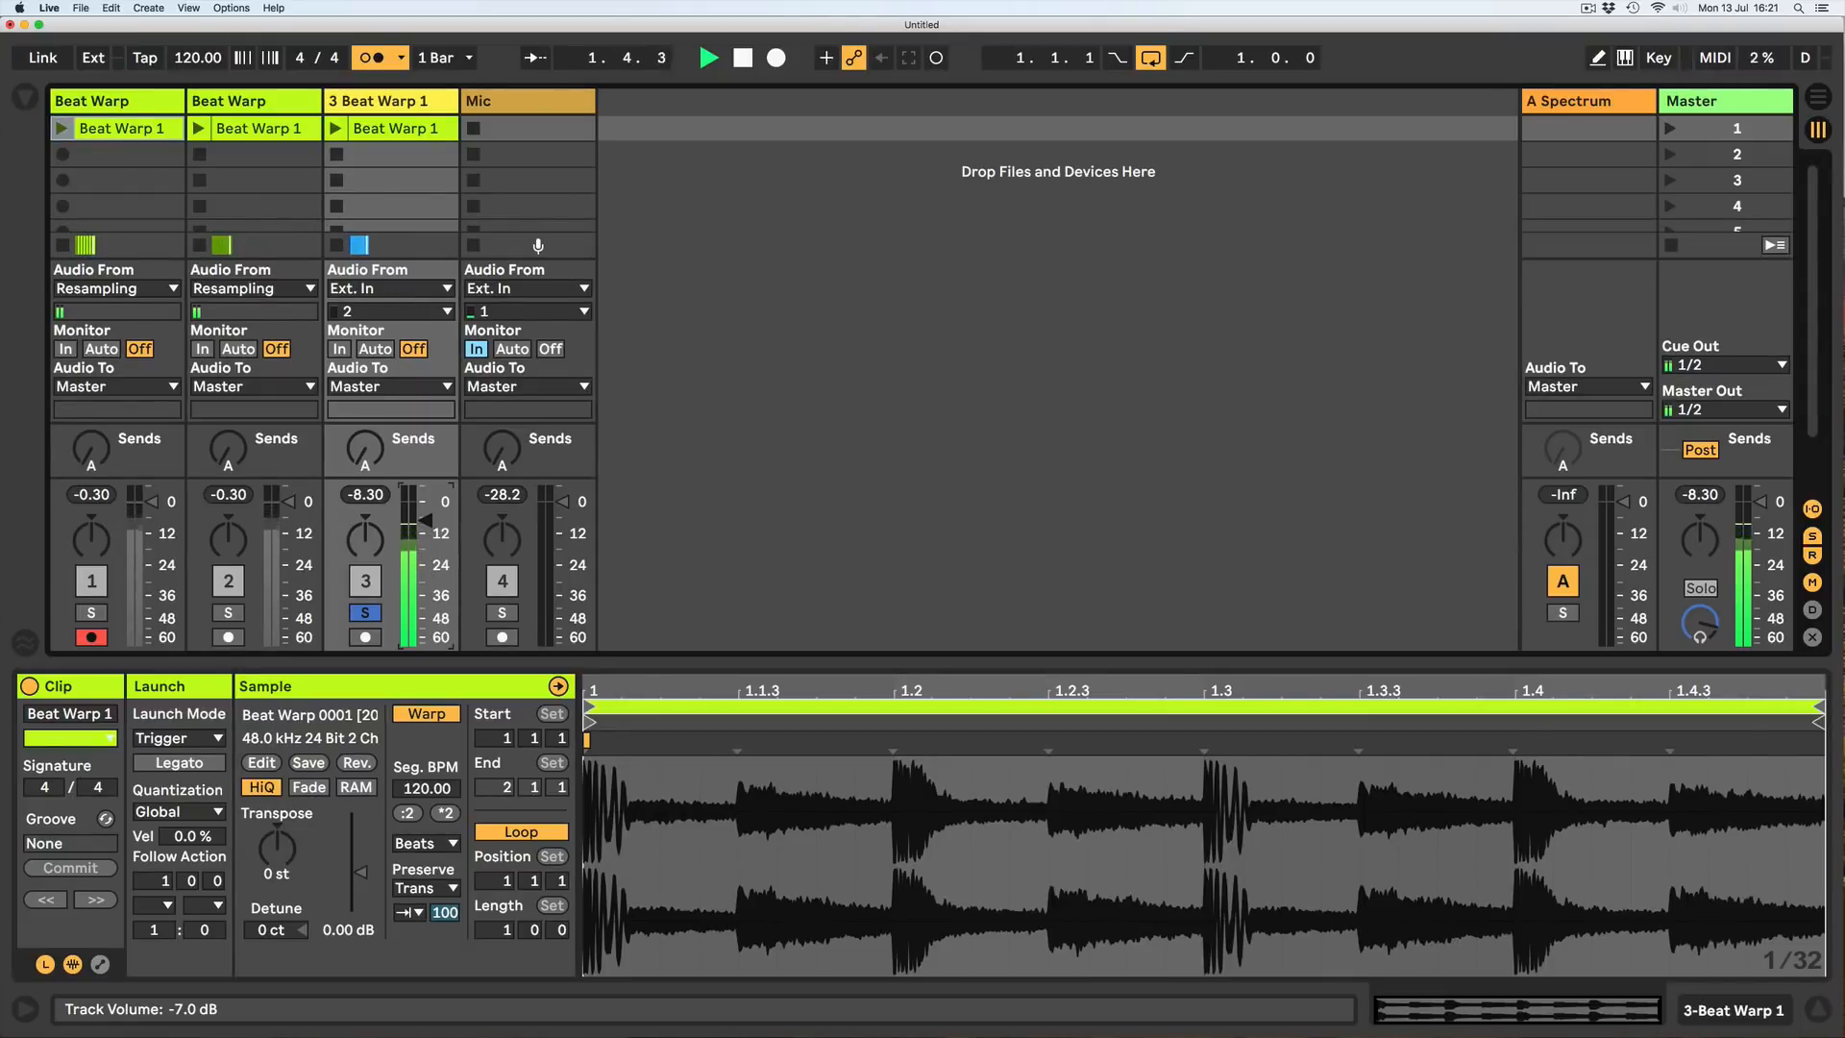
left_click(1815, 96)
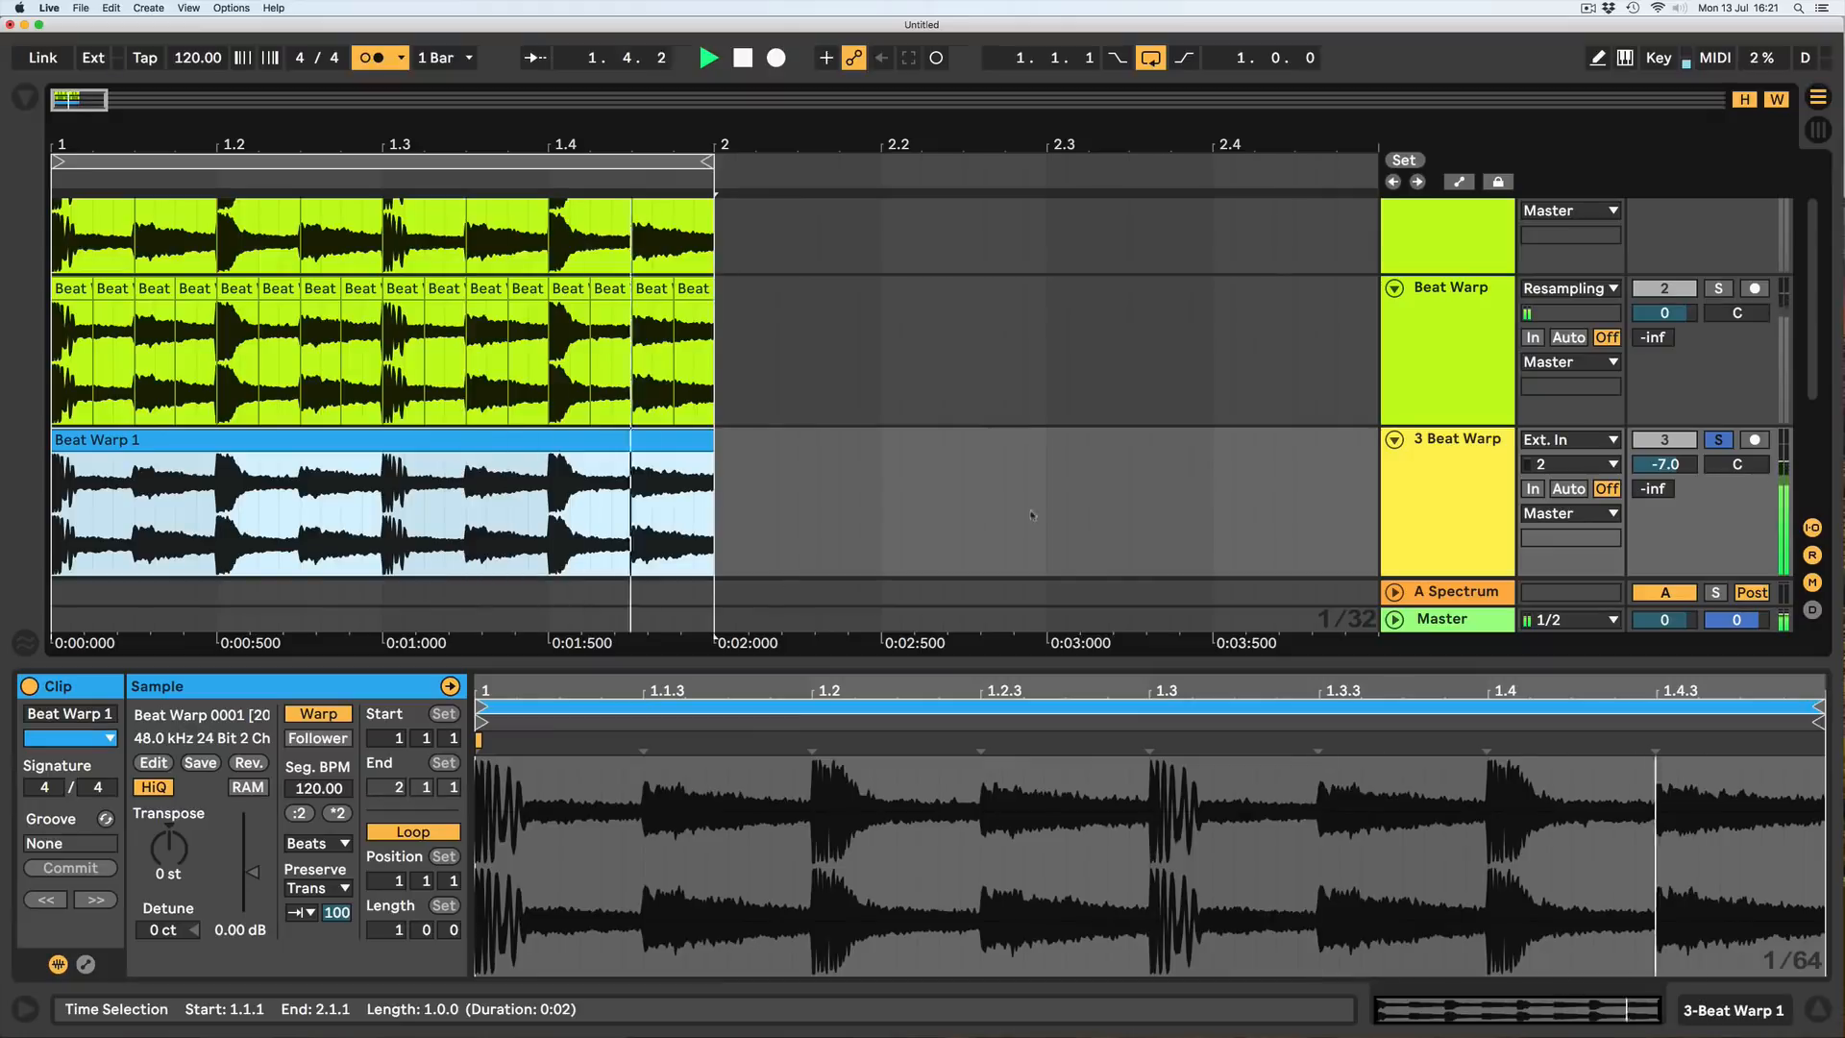
key("space")
left_click(1718, 440)
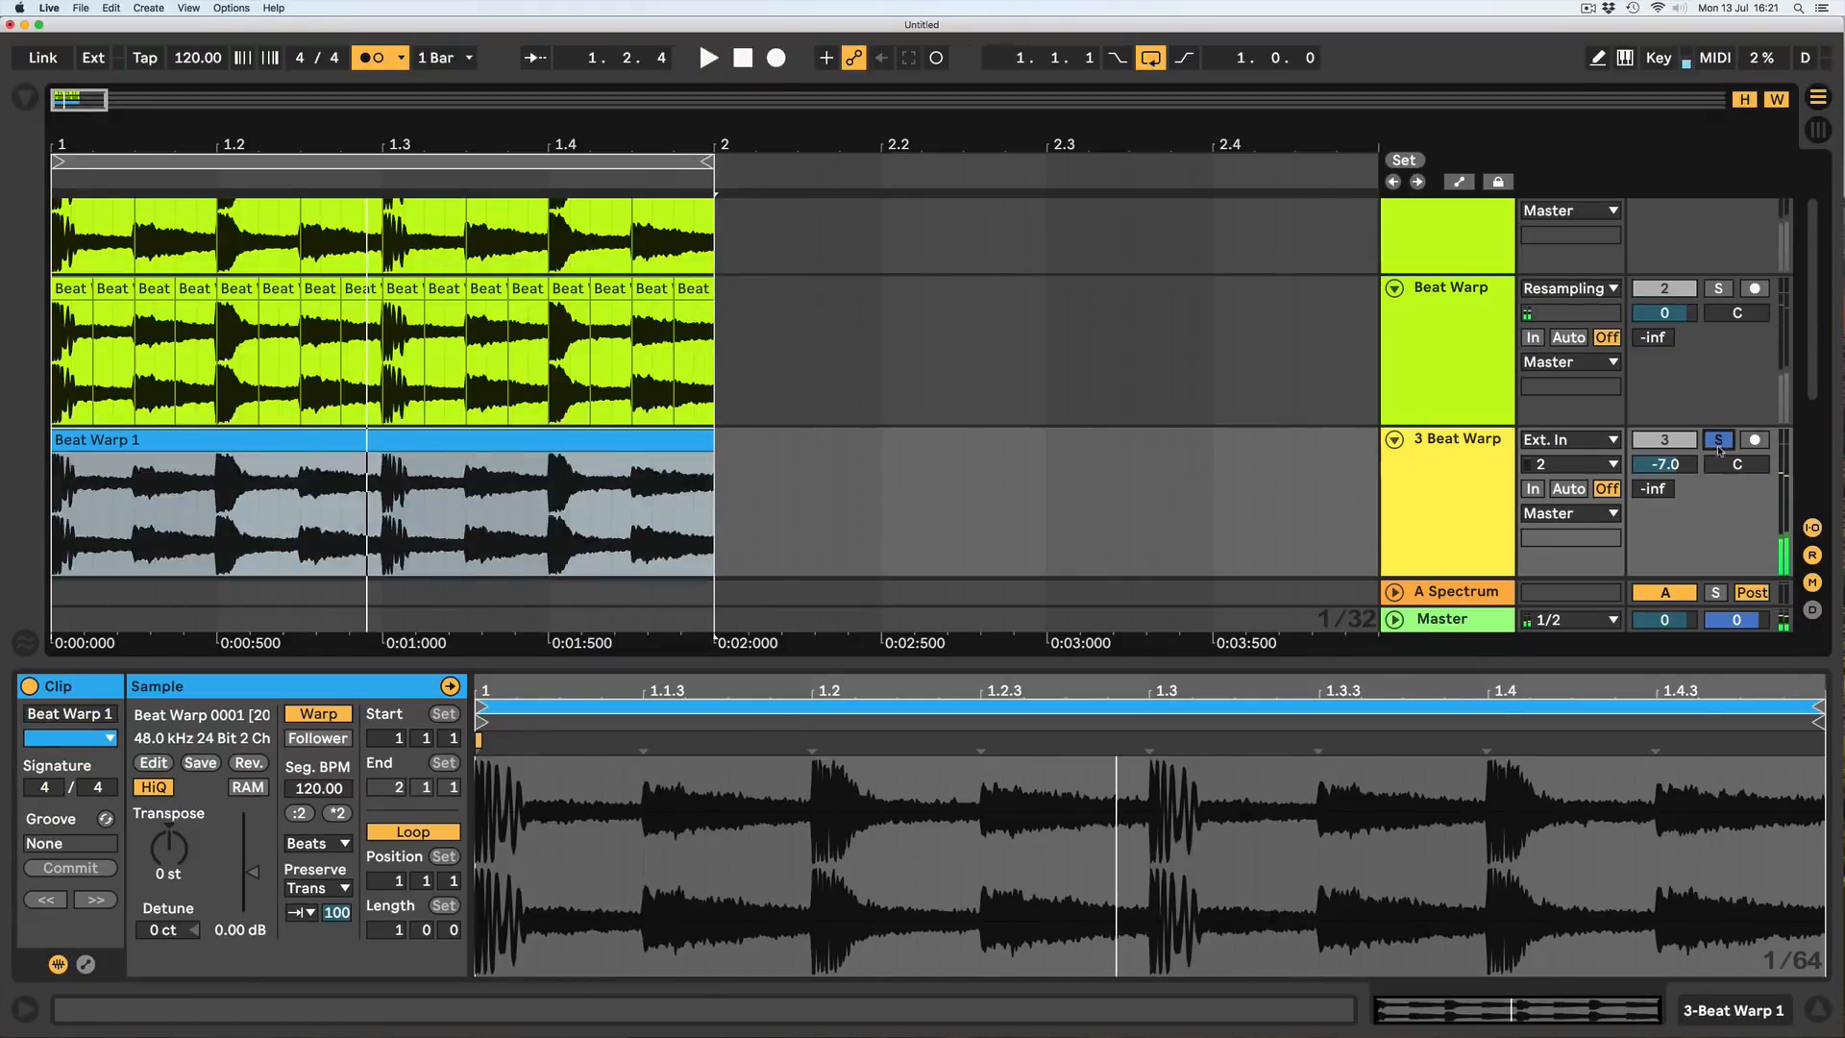
Review the Preserve resolutions of the third track's clip, from 1 Bar to 1/32, and keep Transients.
left_click(406, 446)
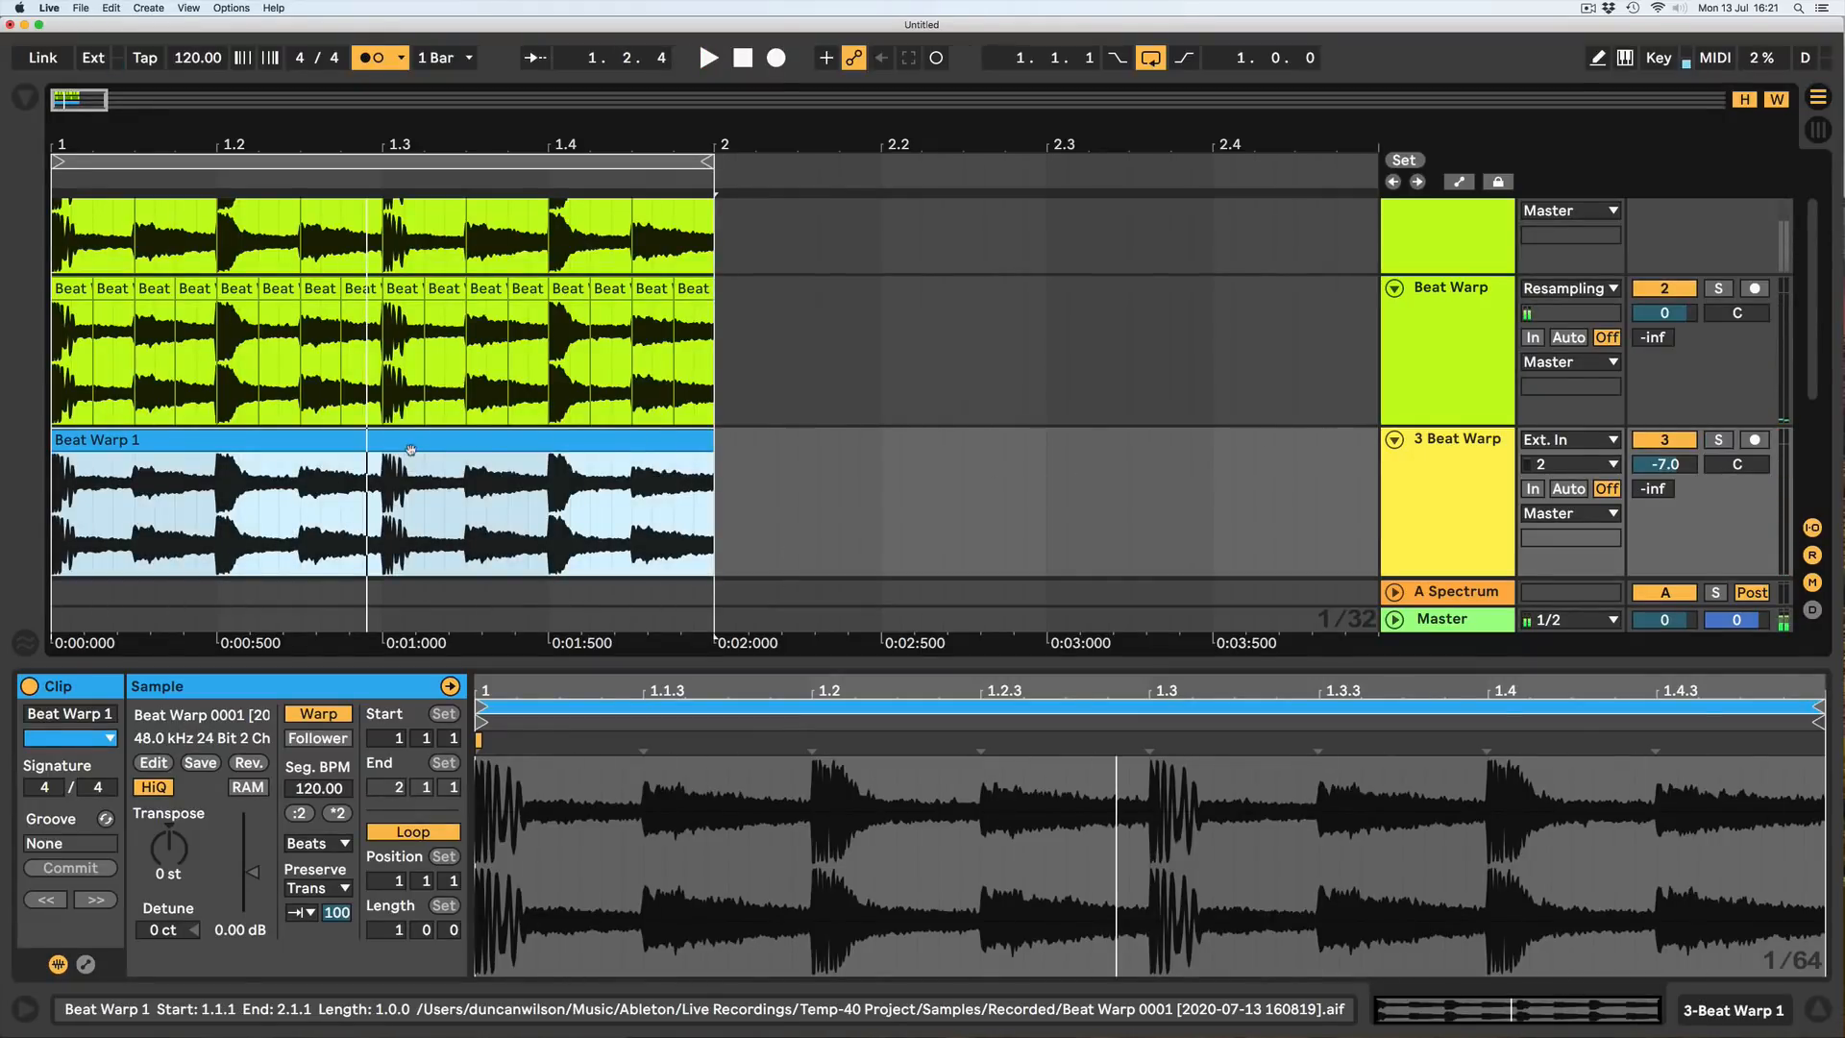
left_click(634, 805)
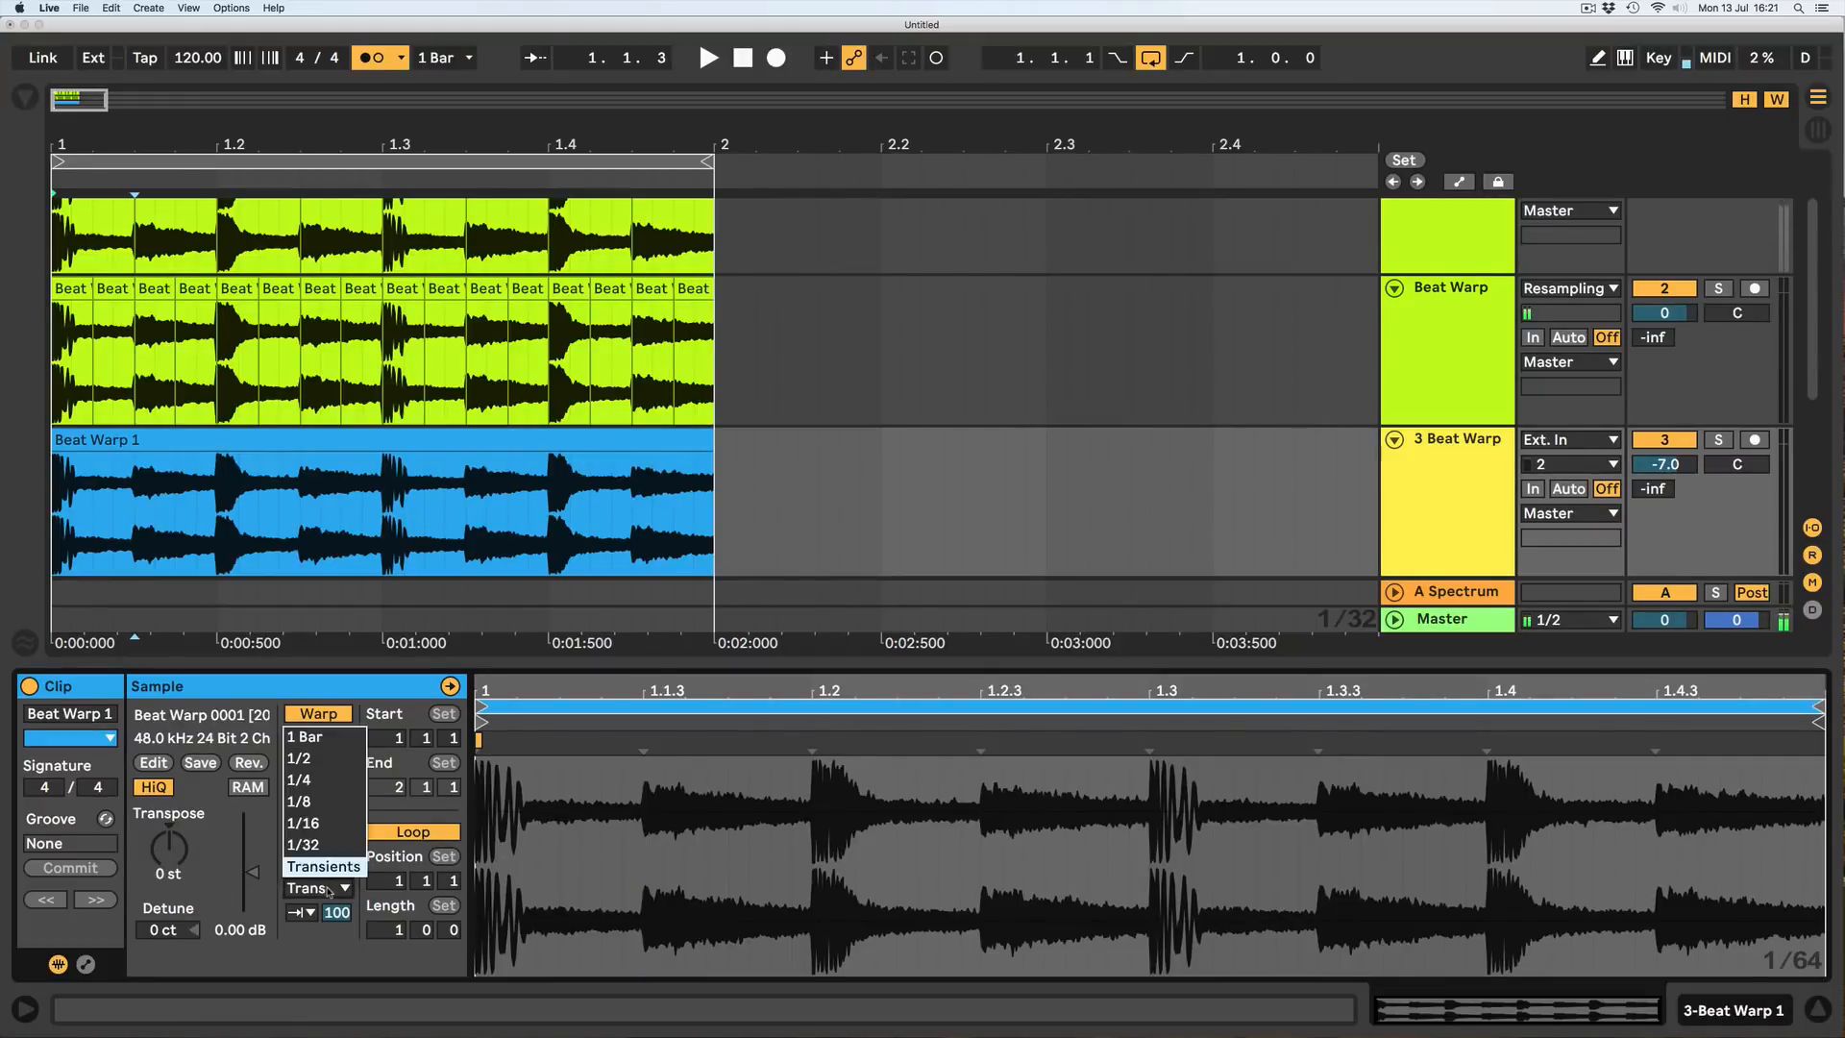
left_click(326, 890)
left_click(327, 891)
left_click(308, 913)
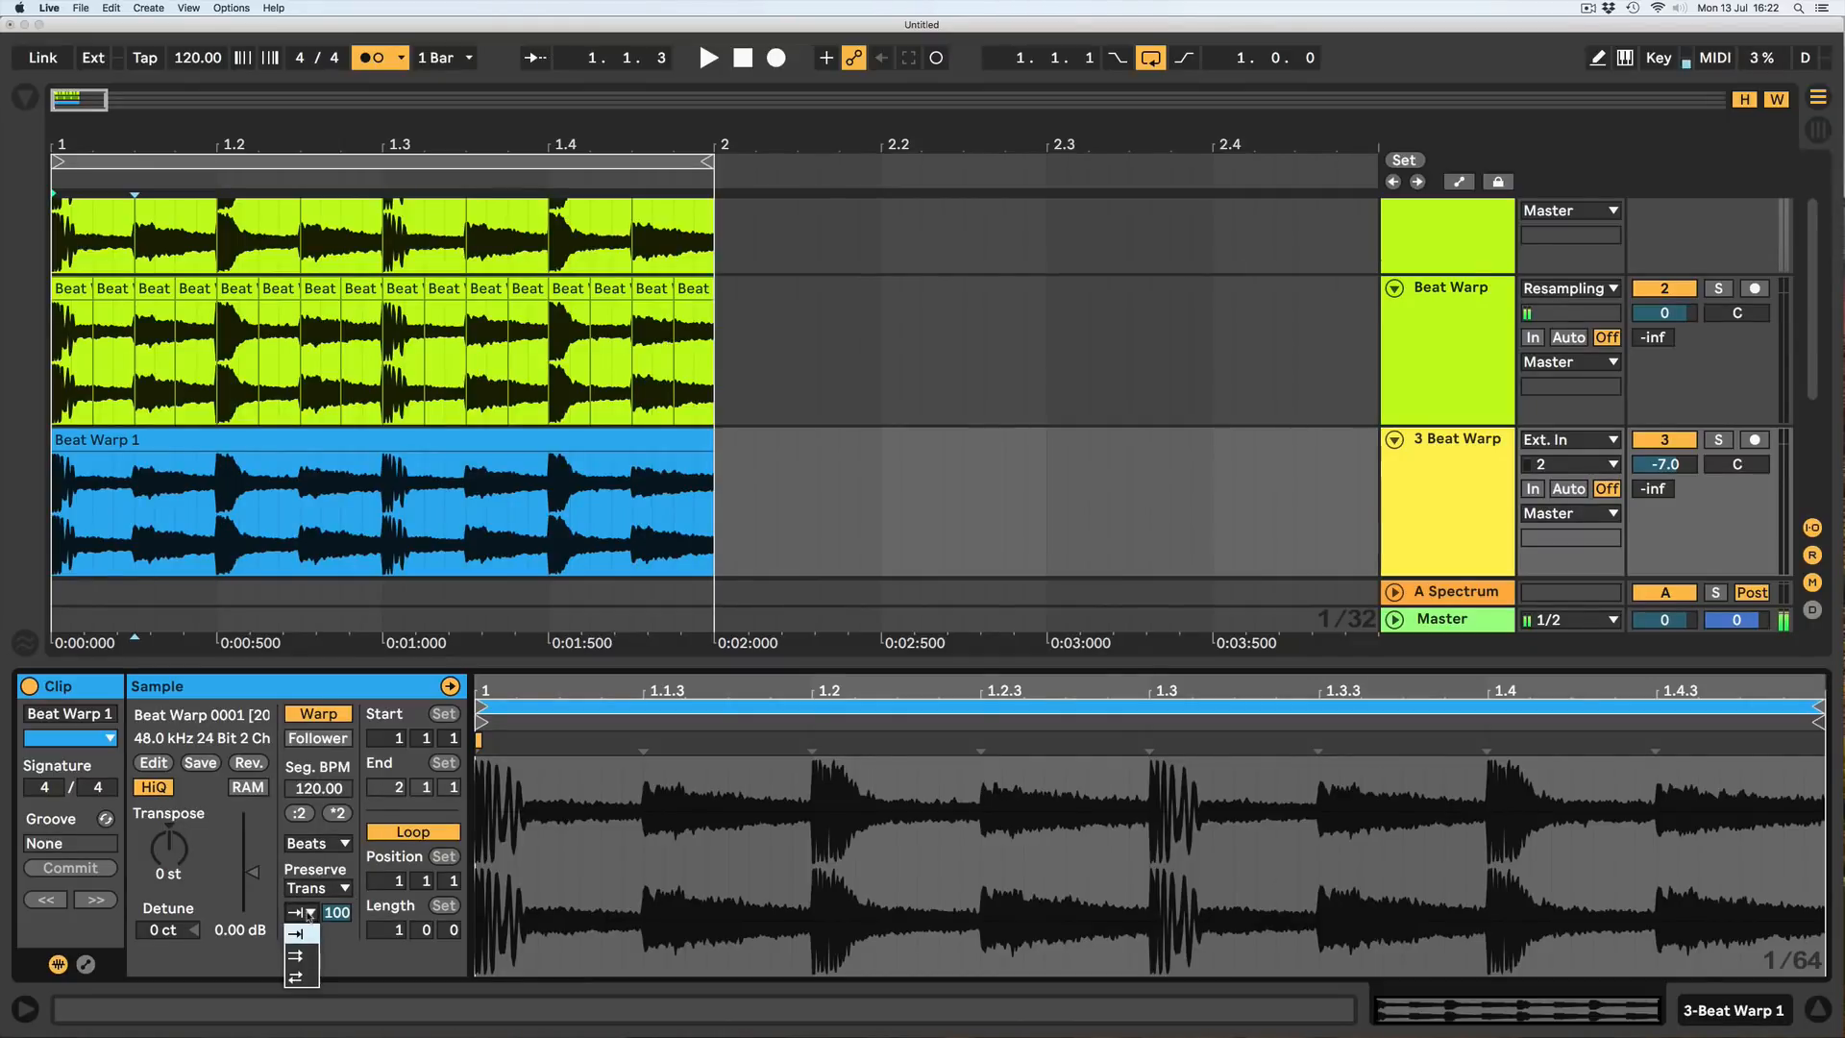
left_click(312, 891)
left_click(312, 891)
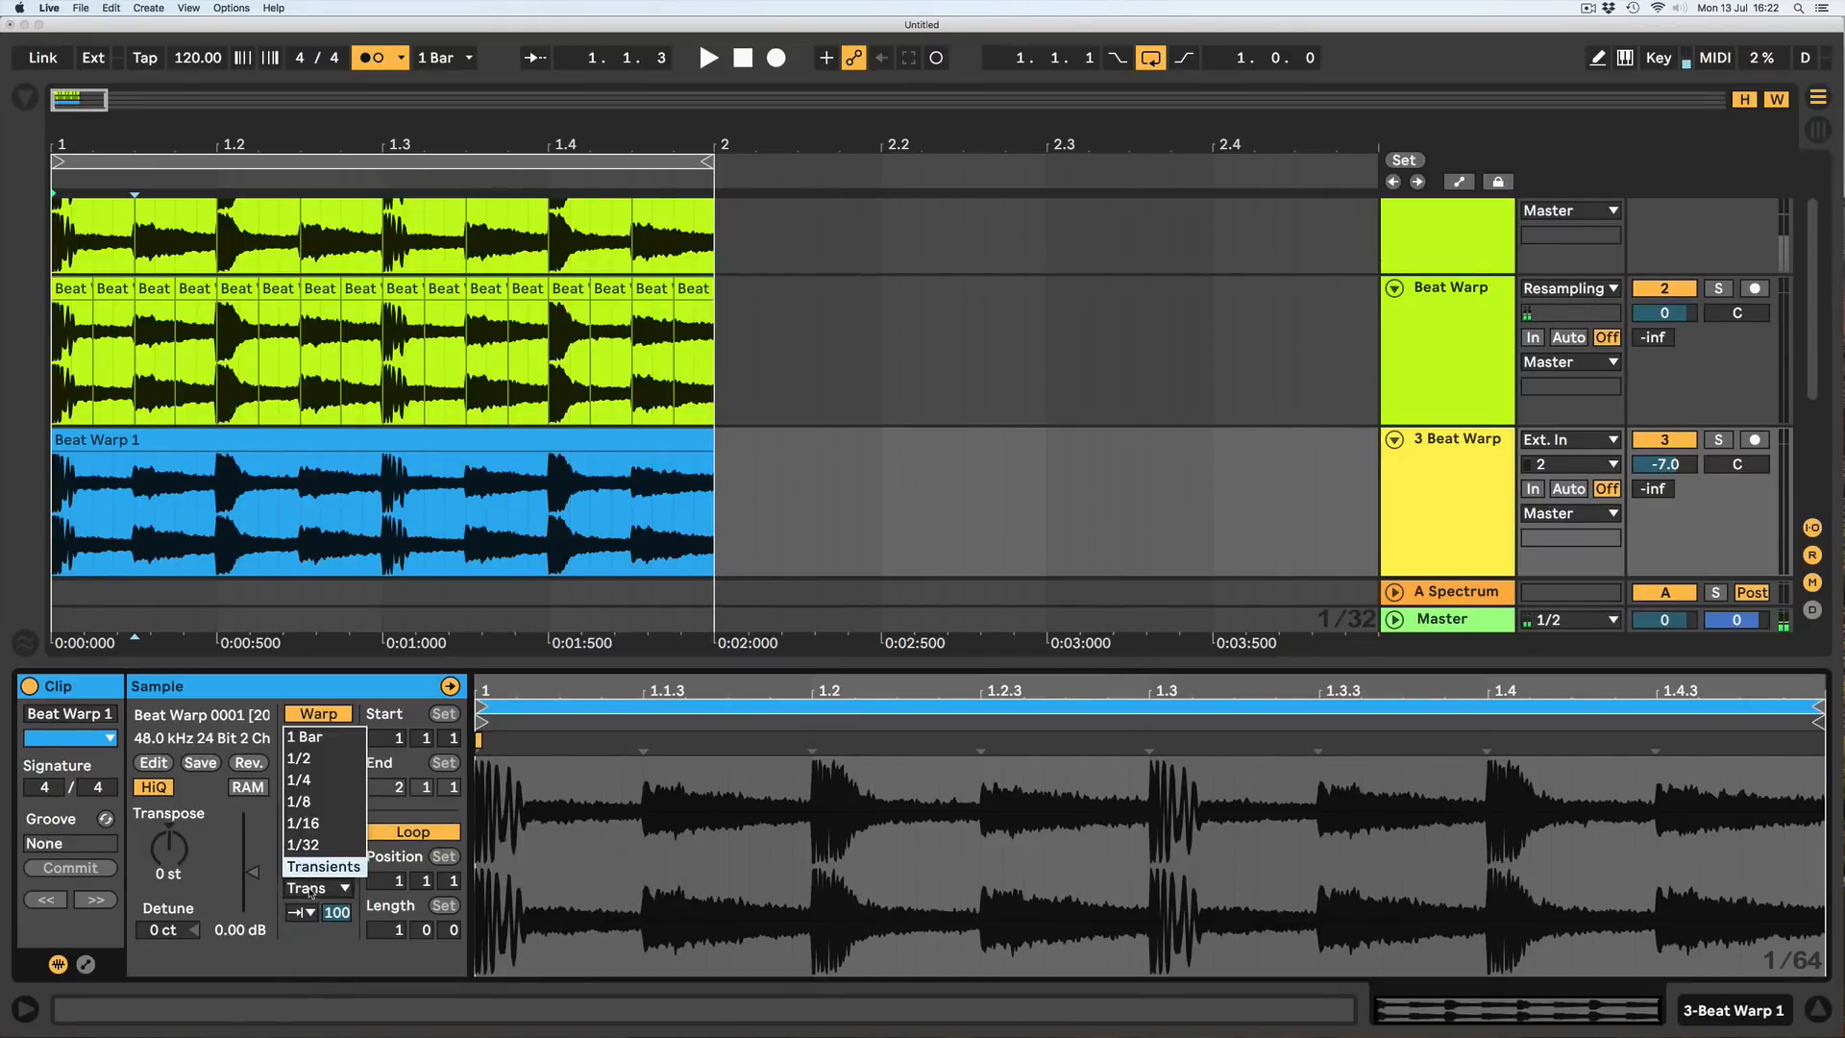
left_click(311, 891)
left_click(312, 891)
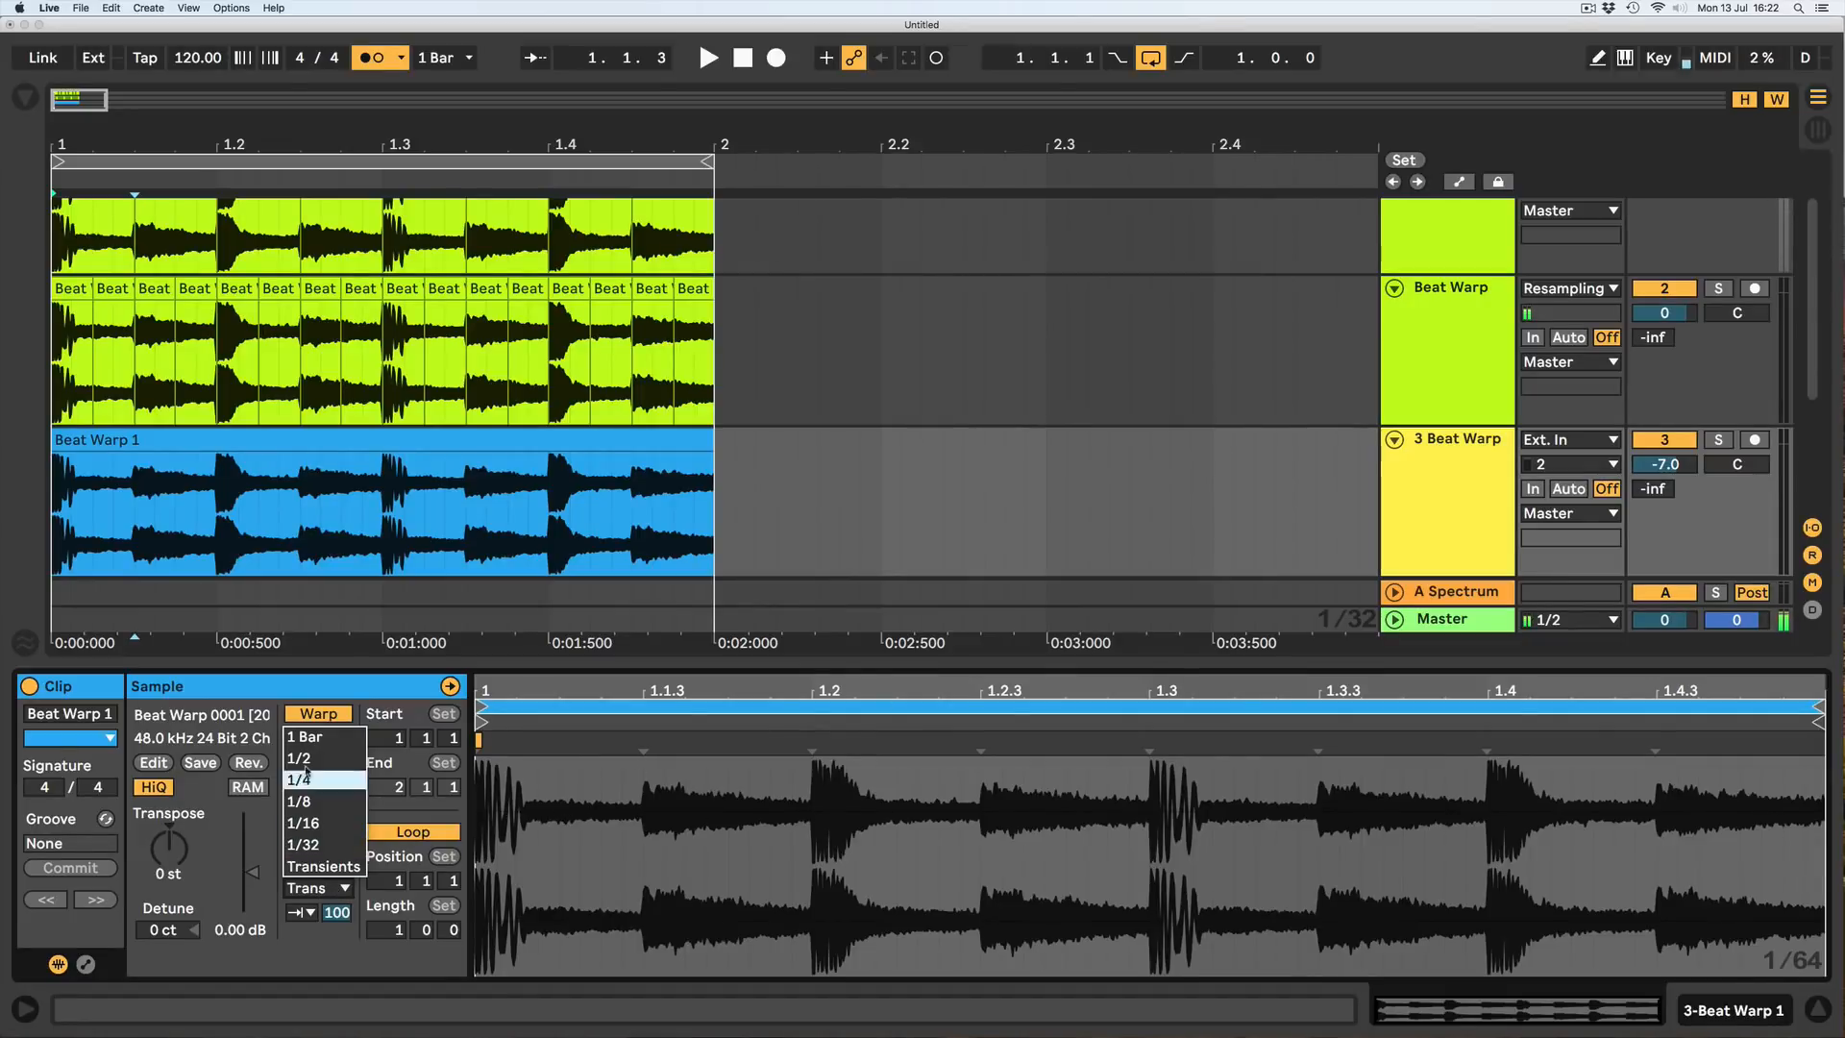
left_click(341, 865)
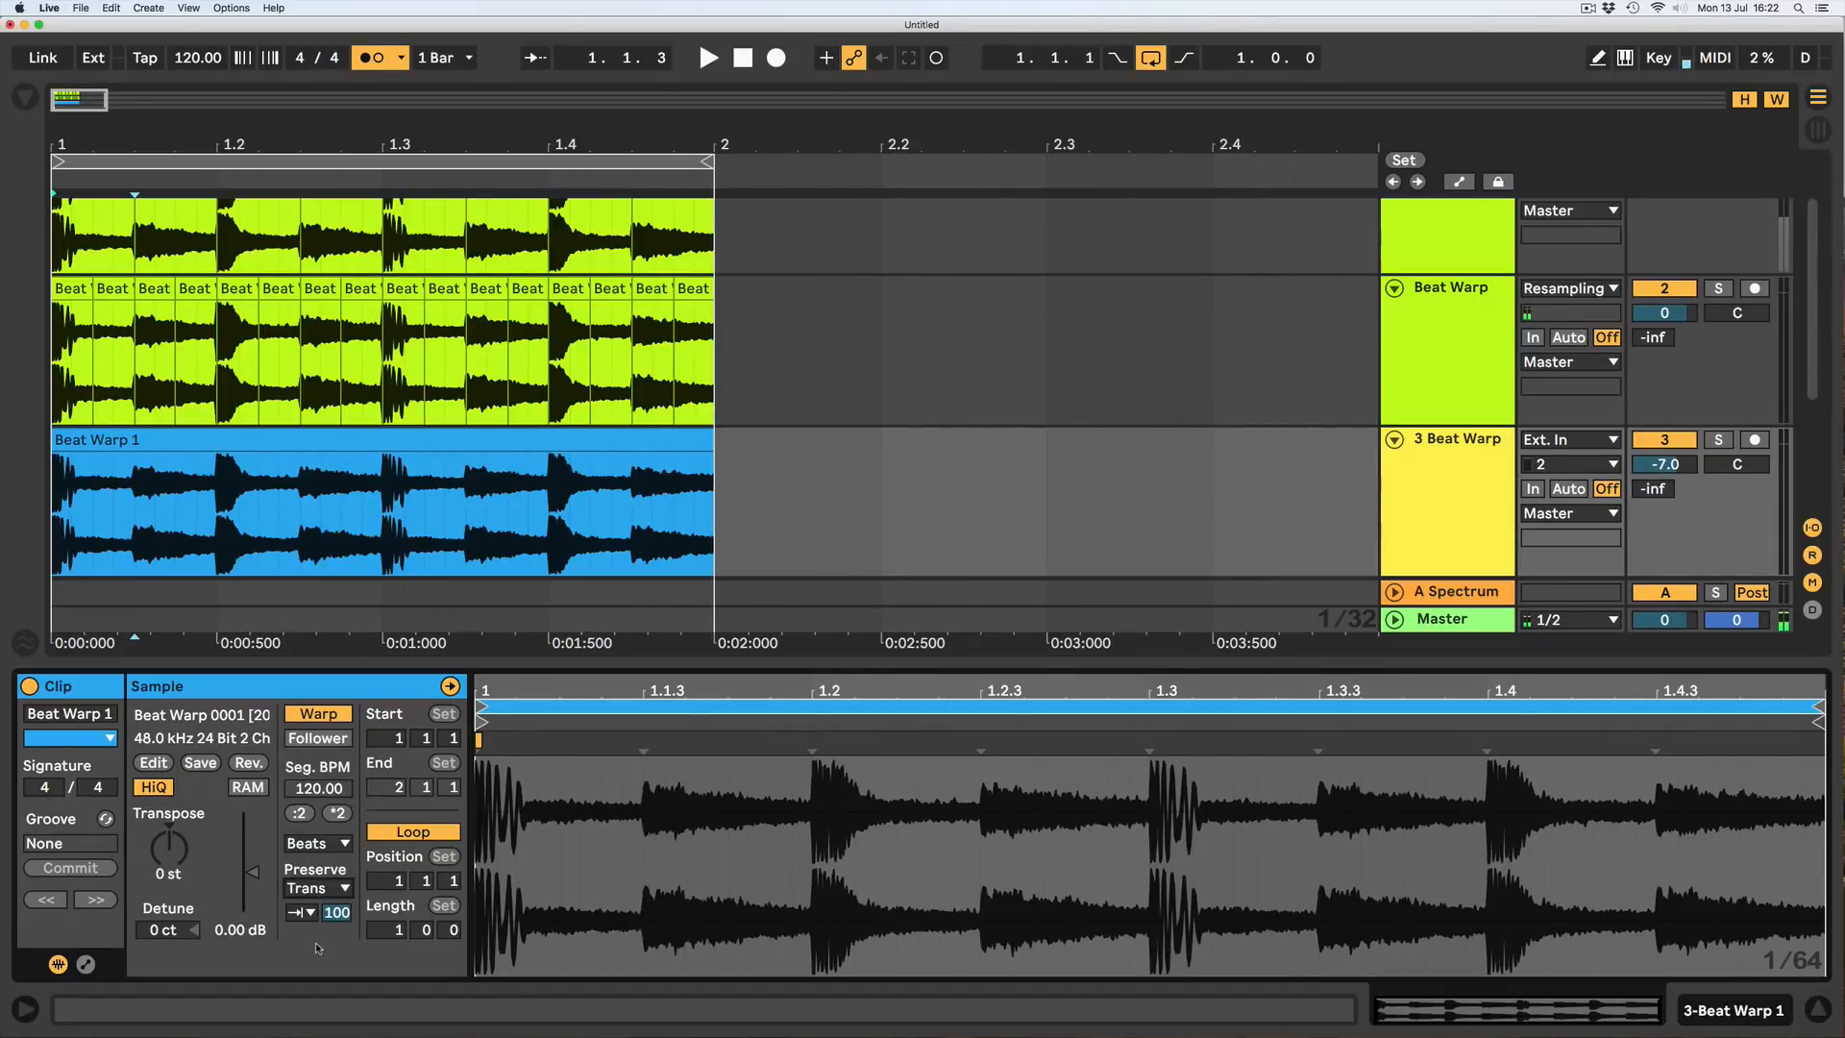
scroll(472, 250, "up", 3)
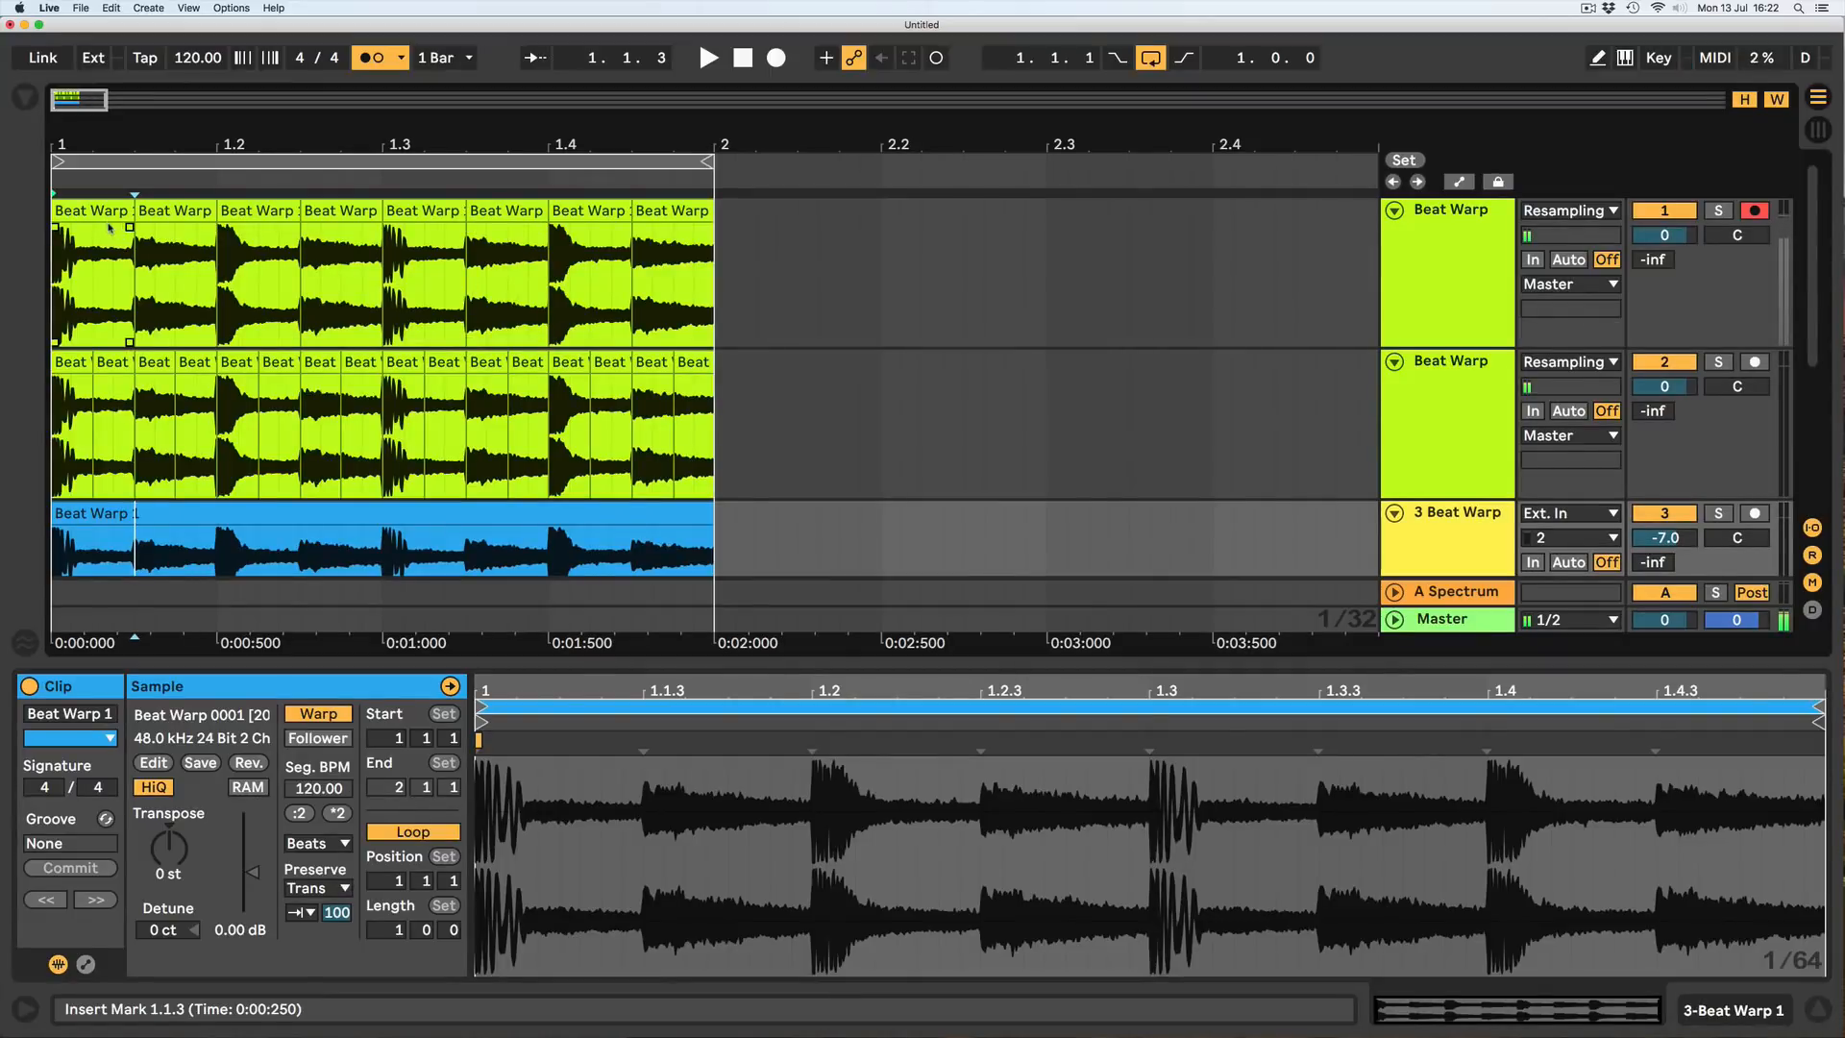
left_click(330, 888)
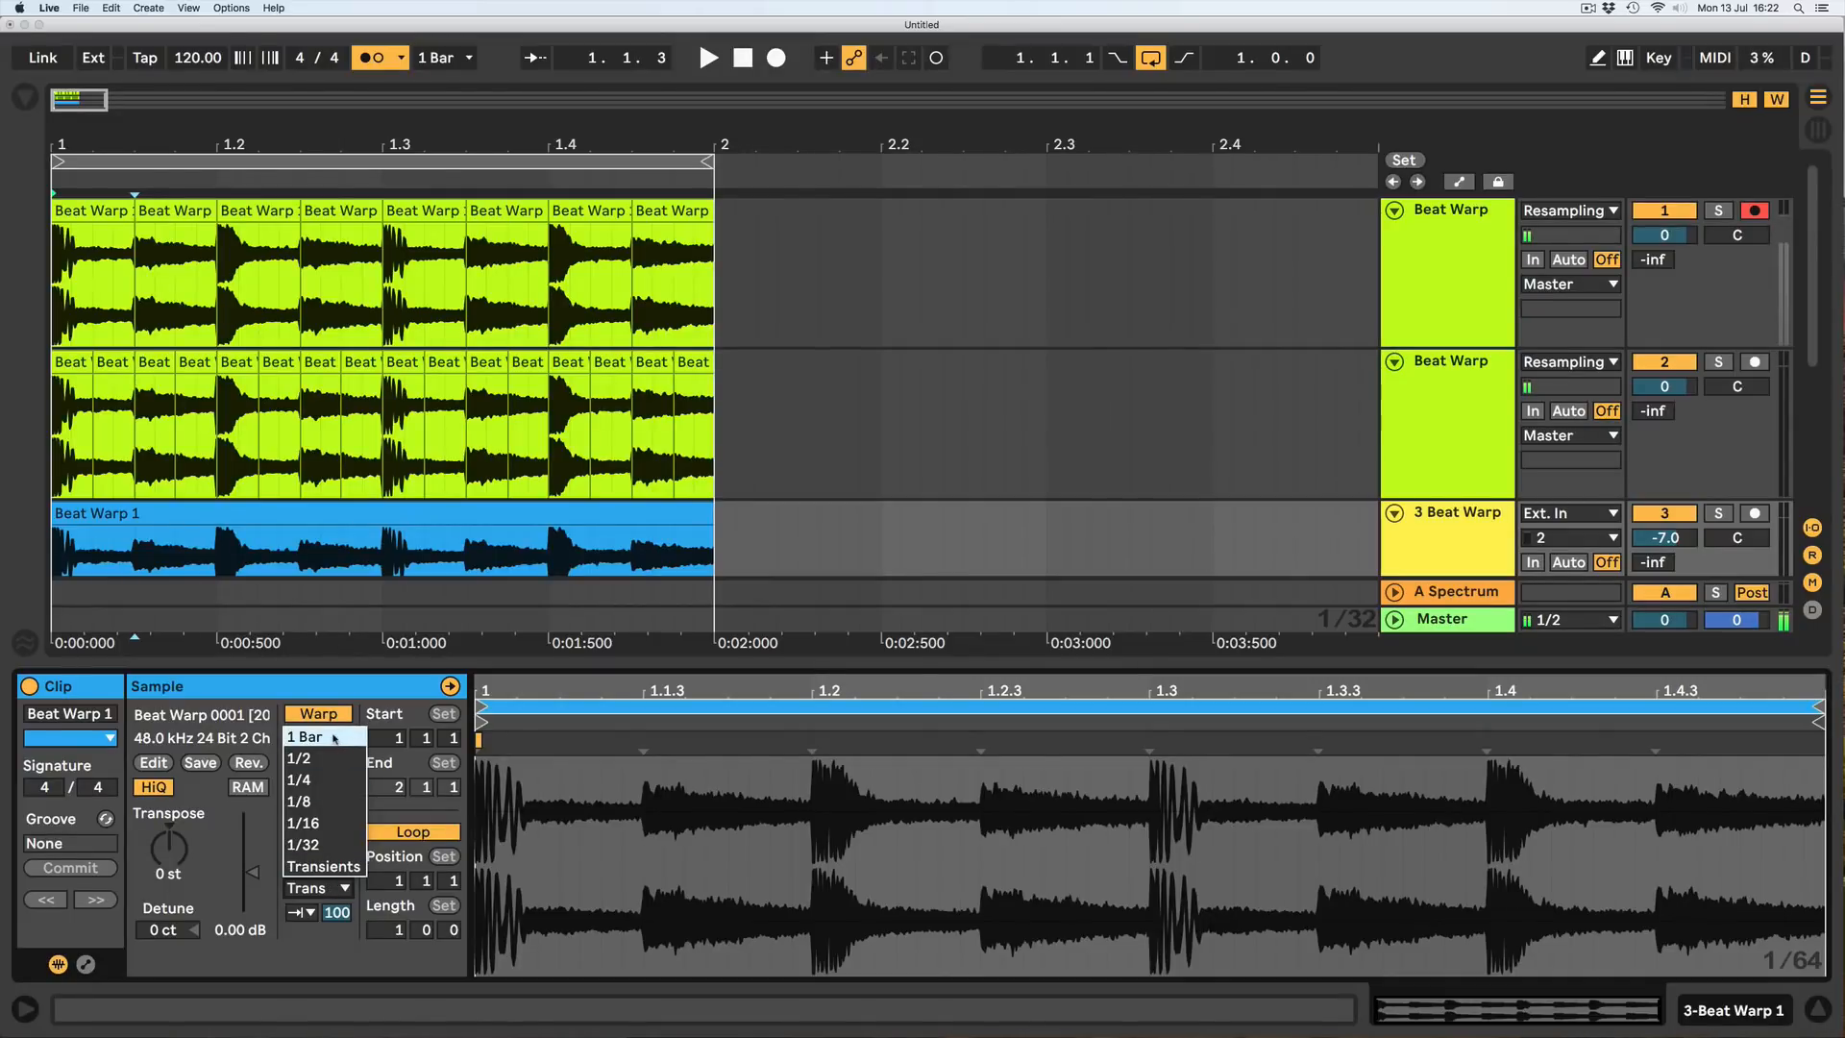
left_click(320, 865)
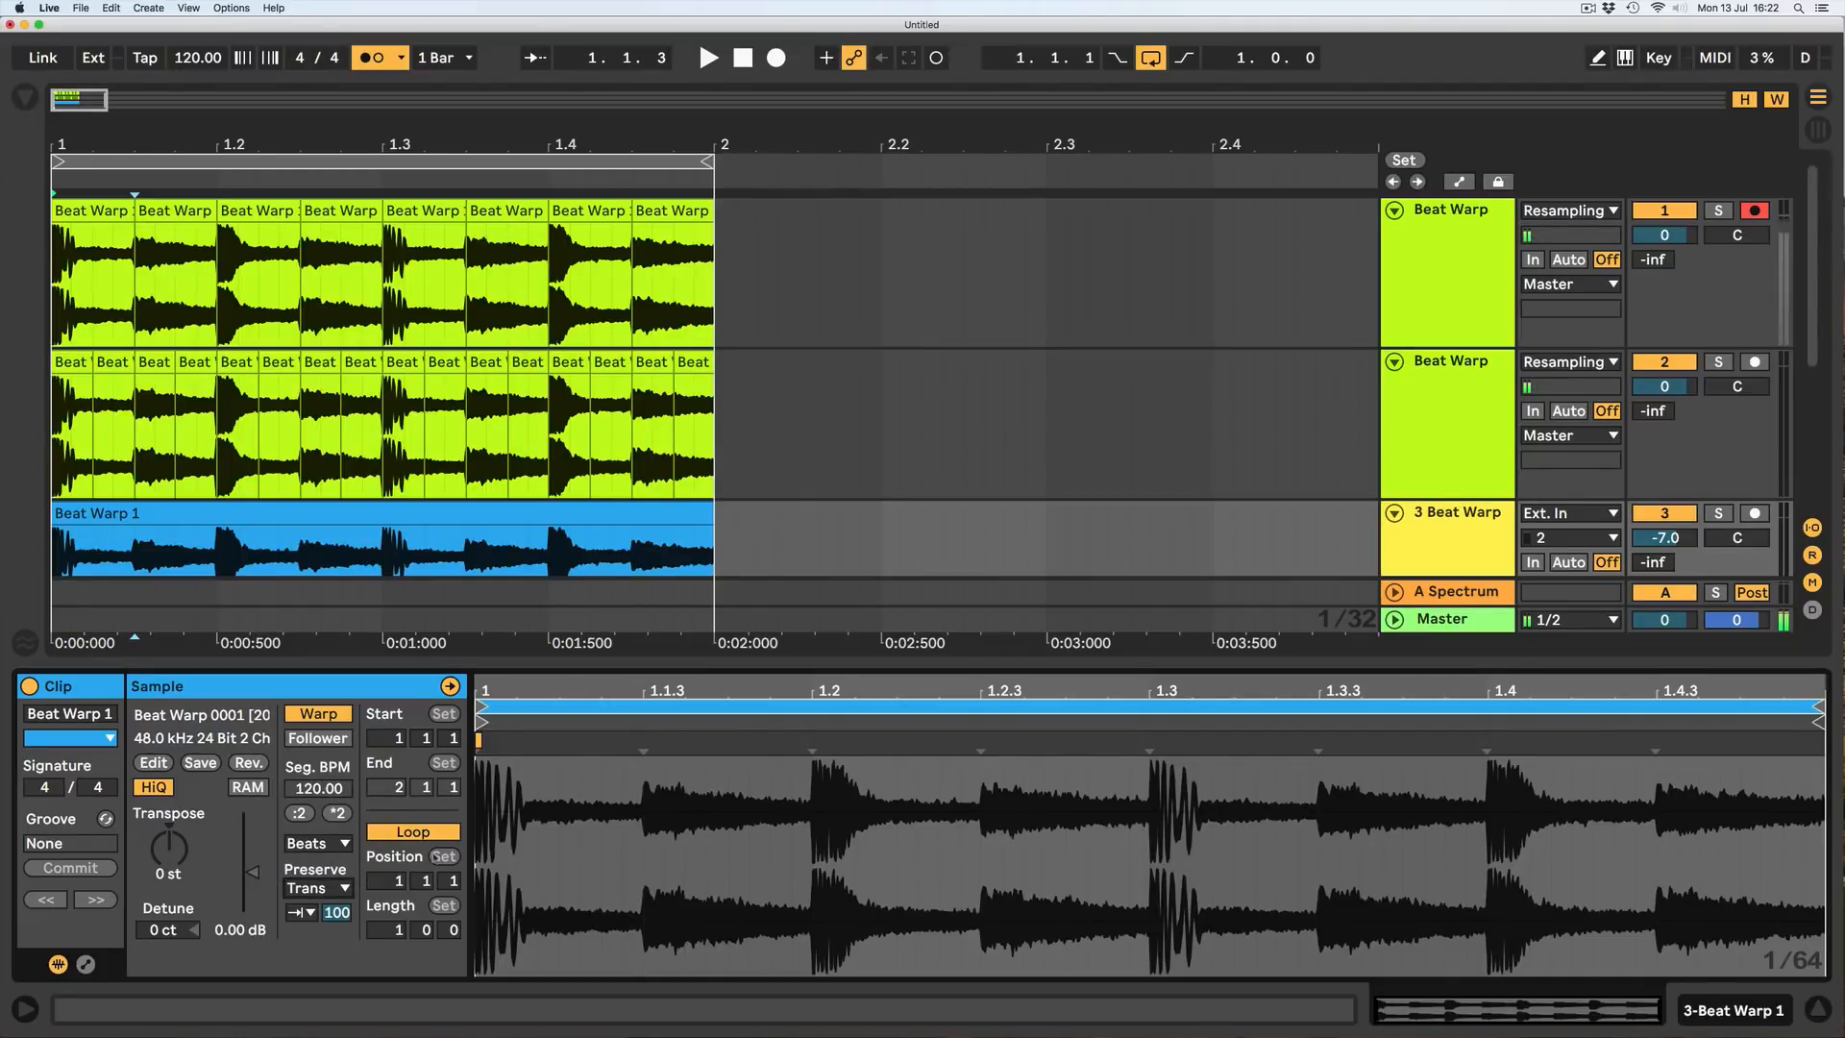
Examine the transient loop mode choices of the third track's clip and keep the first option.
left_click(300, 912)
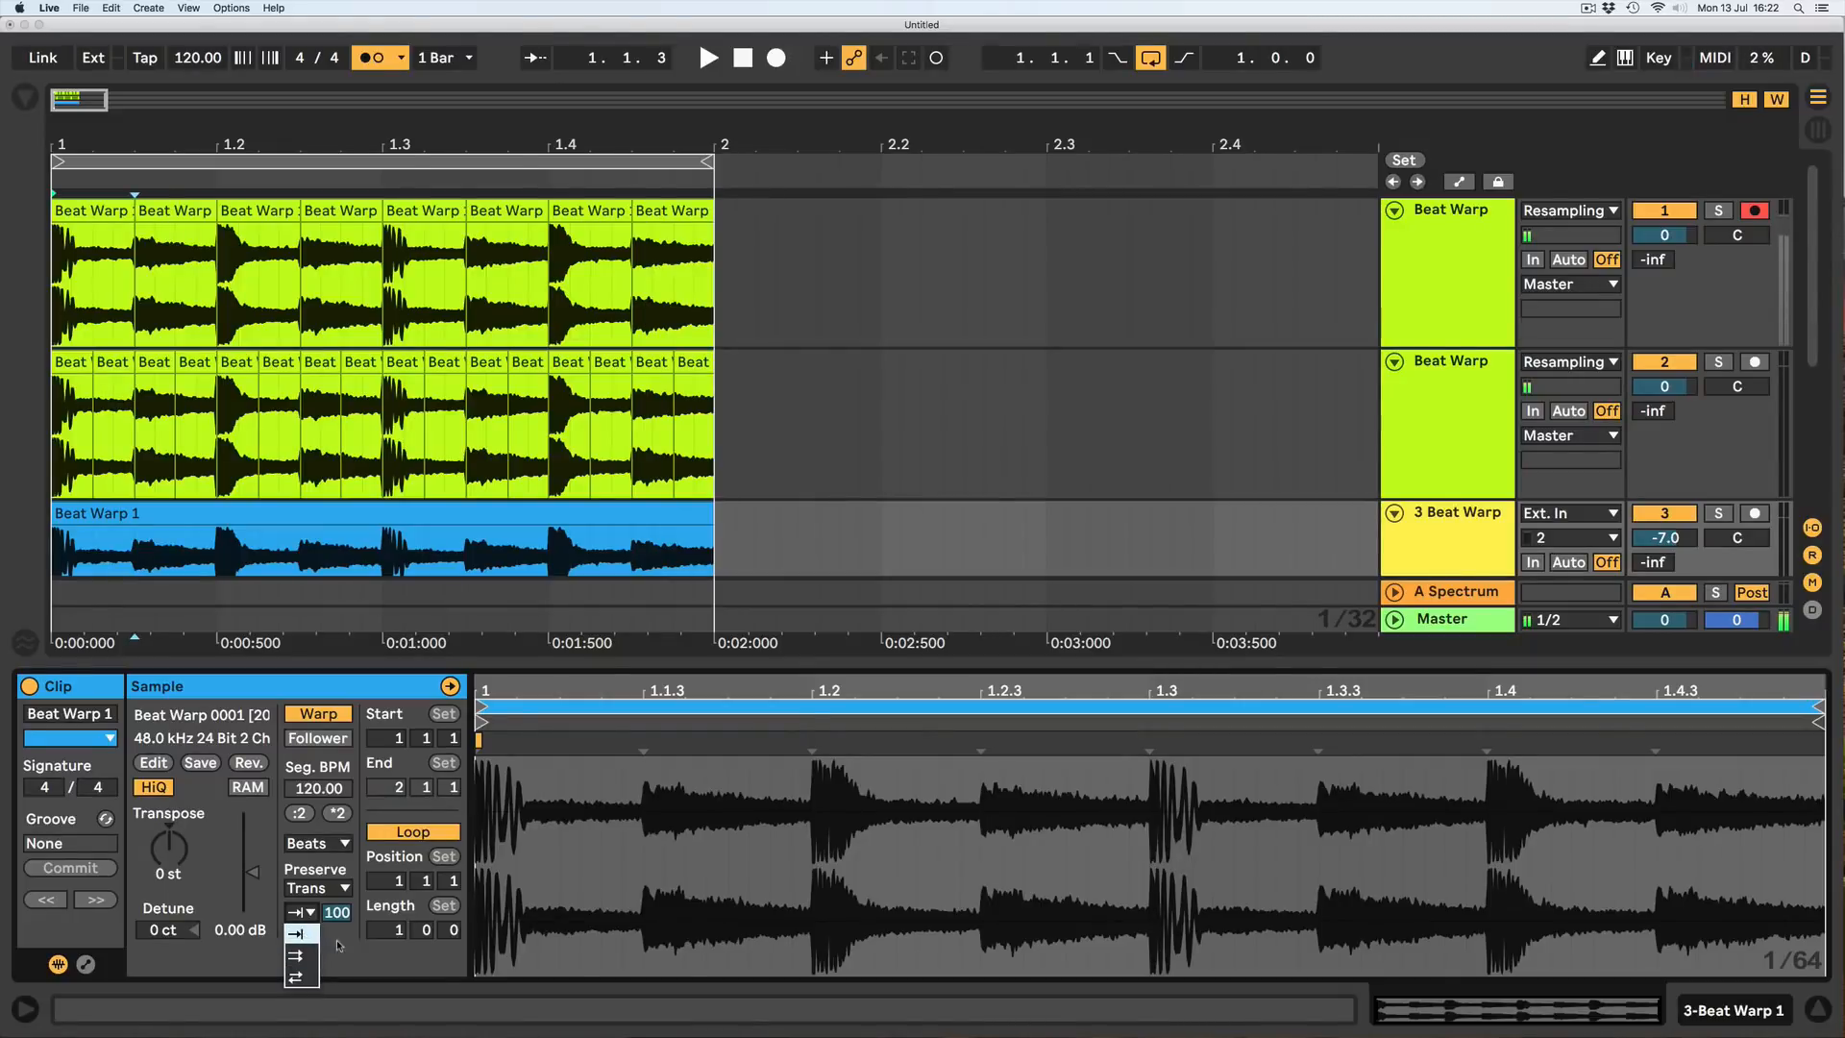
left_click(337, 946)
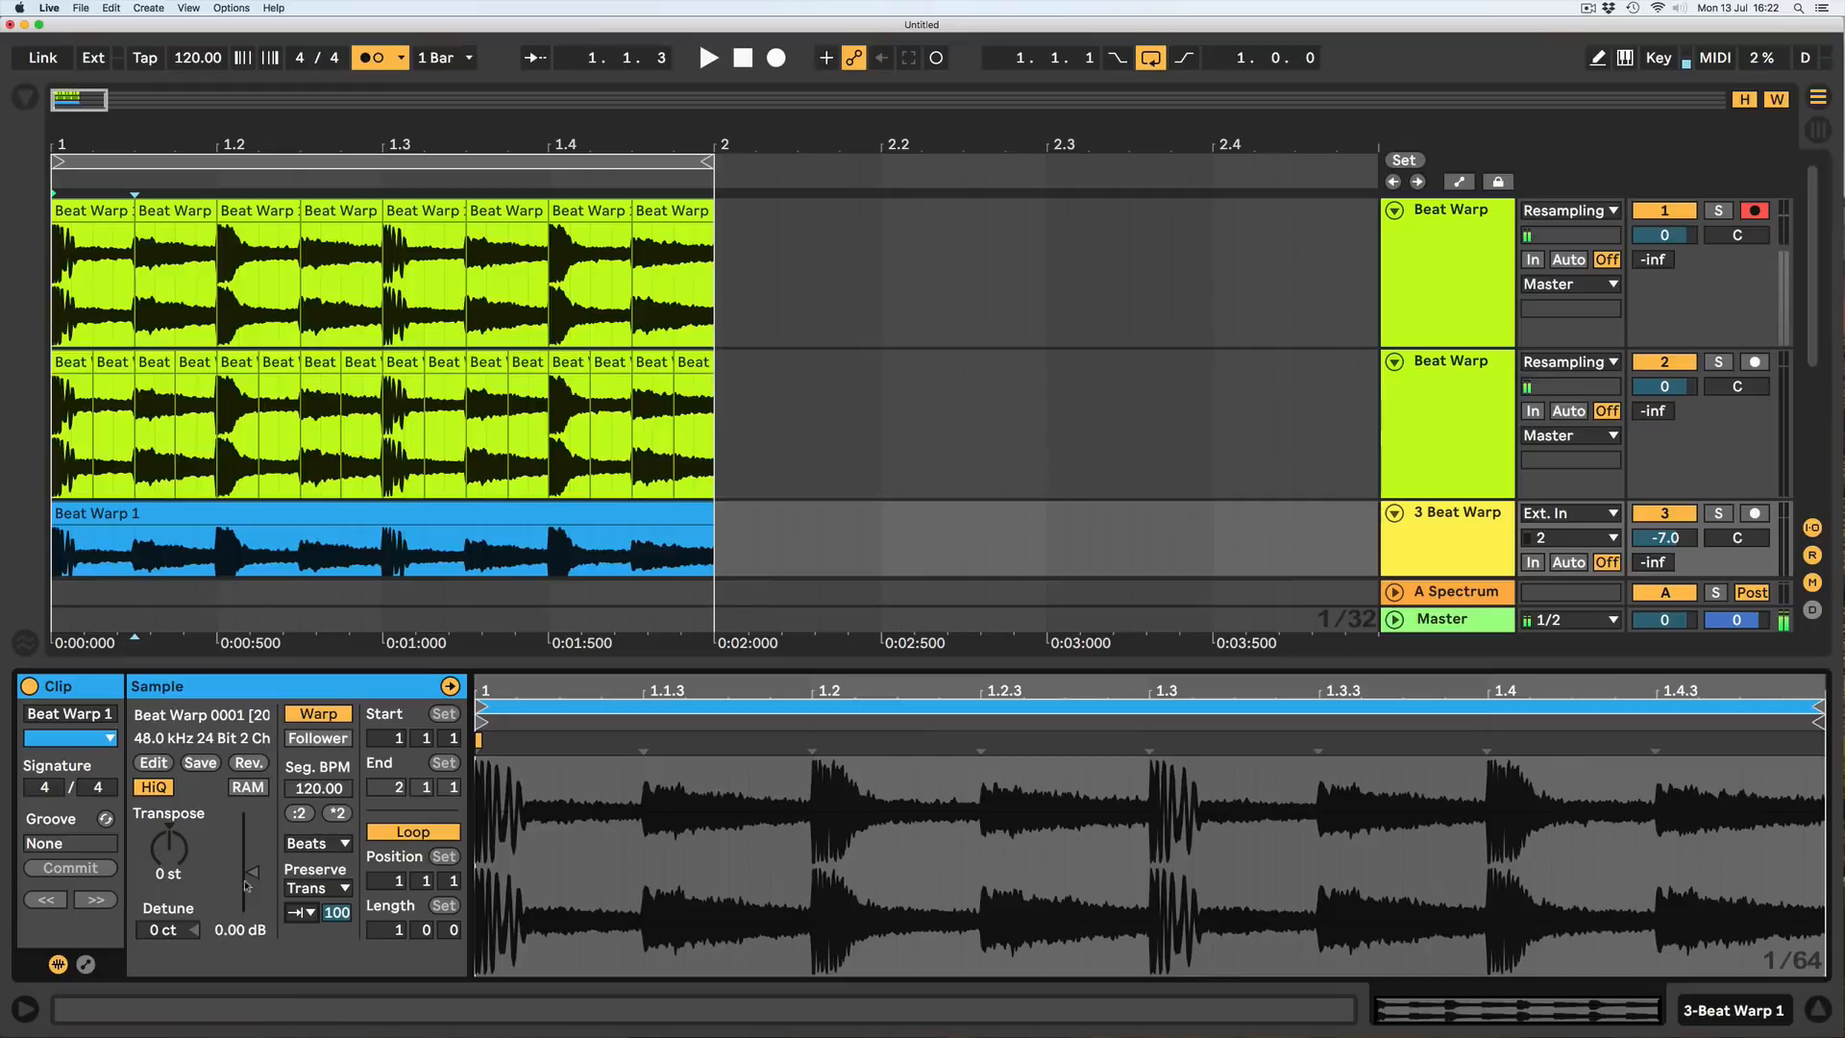
left_click(298, 913)
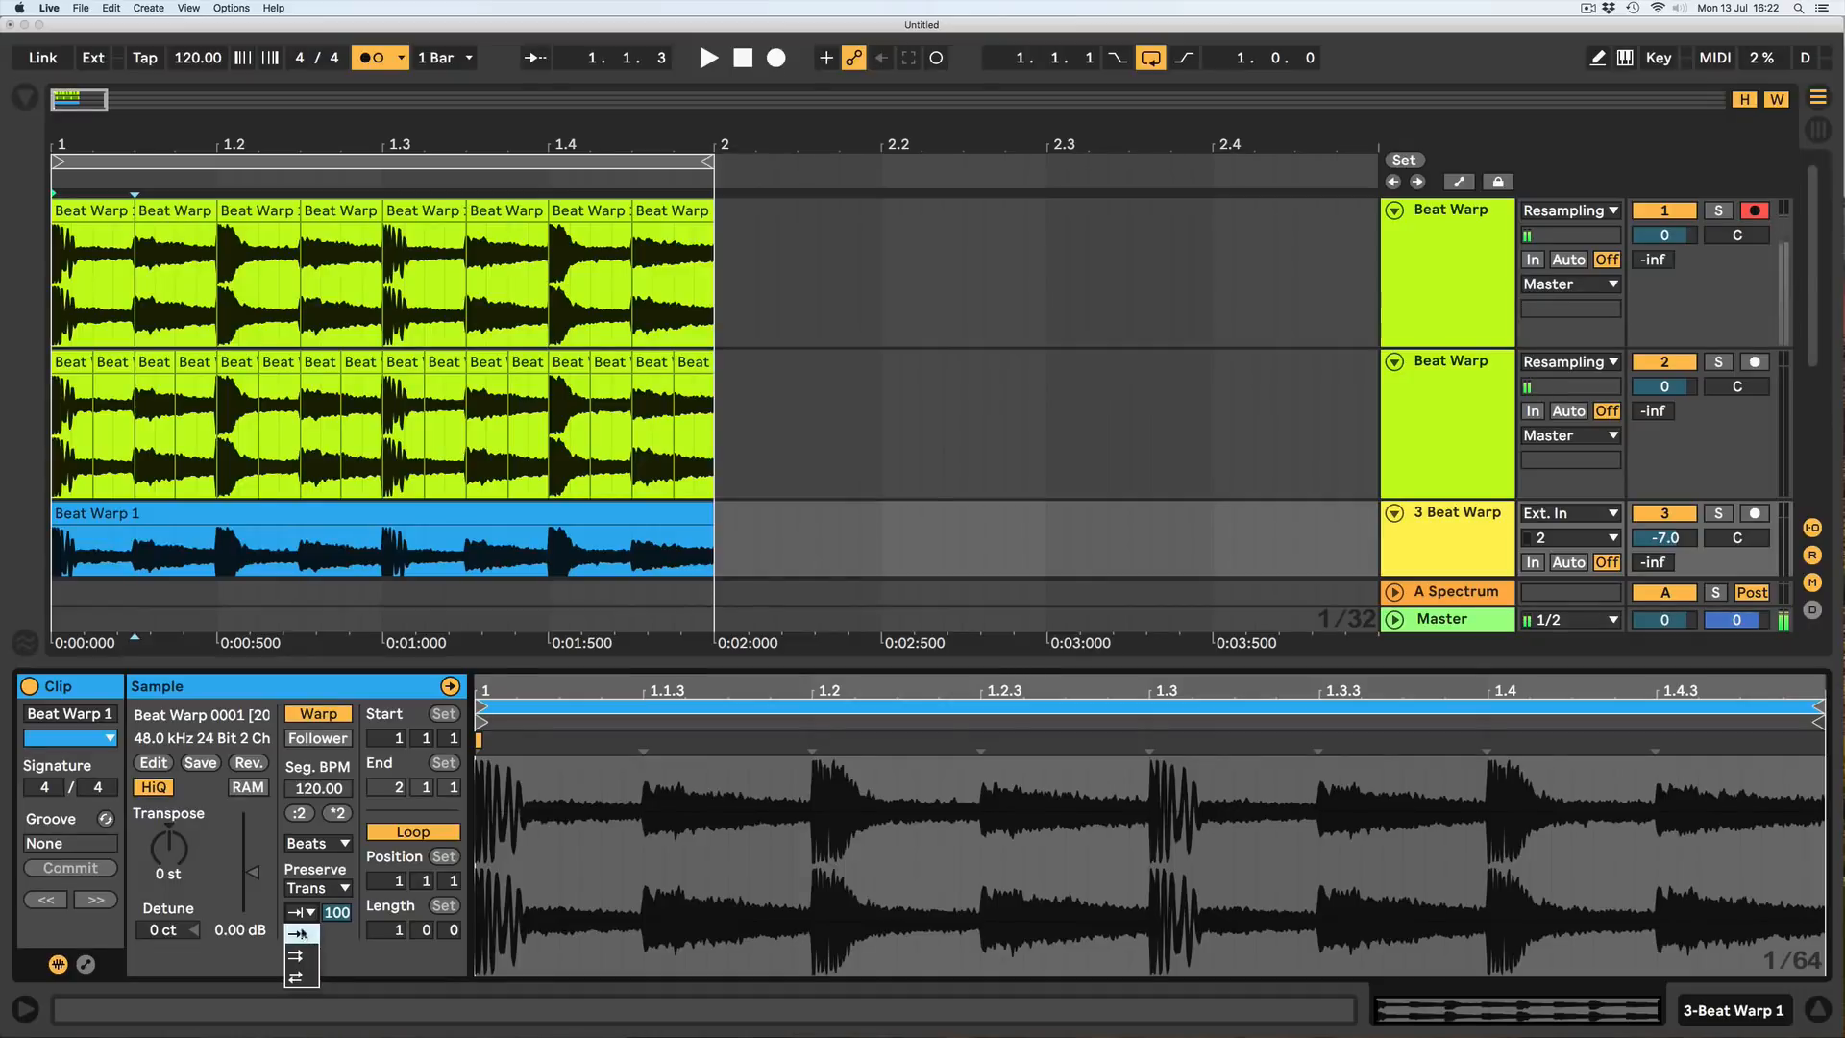
left_click(306, 934)
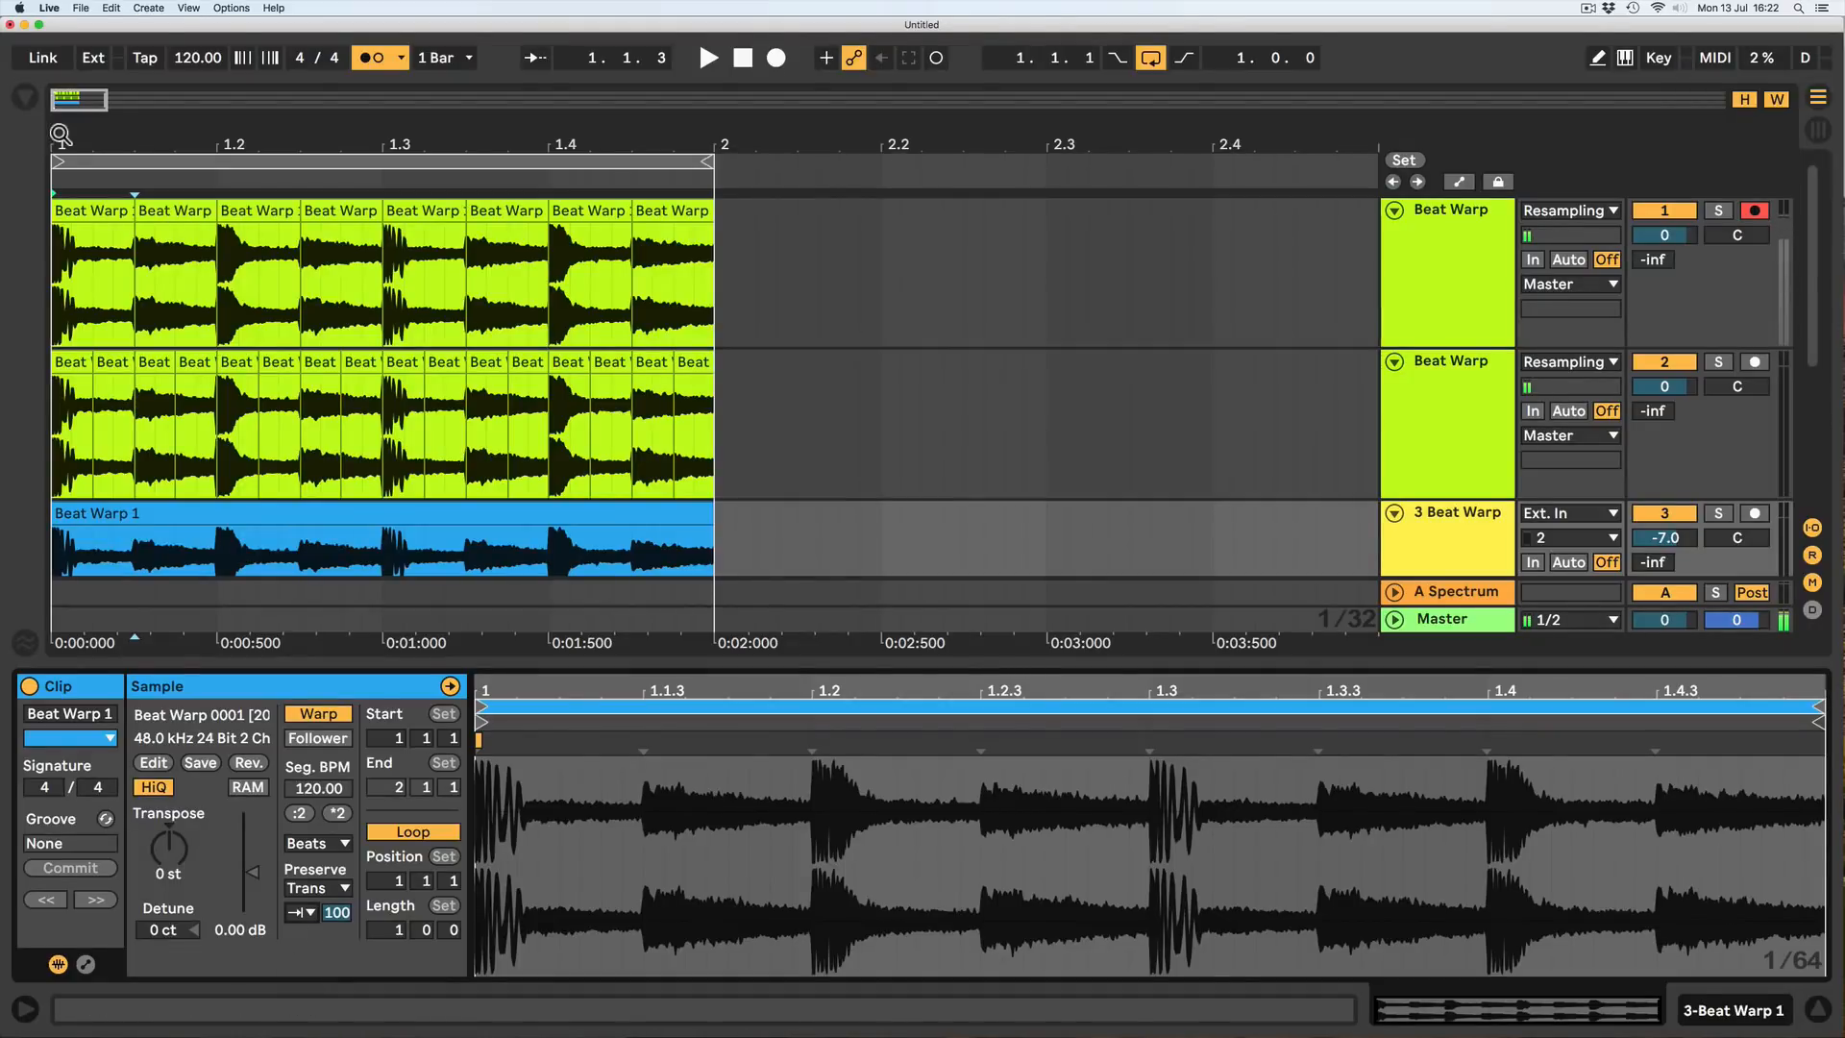
Inspect the 1/8-note slices on the first track one after another, forward through the bar and back to the first slice.
left_click_drag(61, 134, 57, 232)
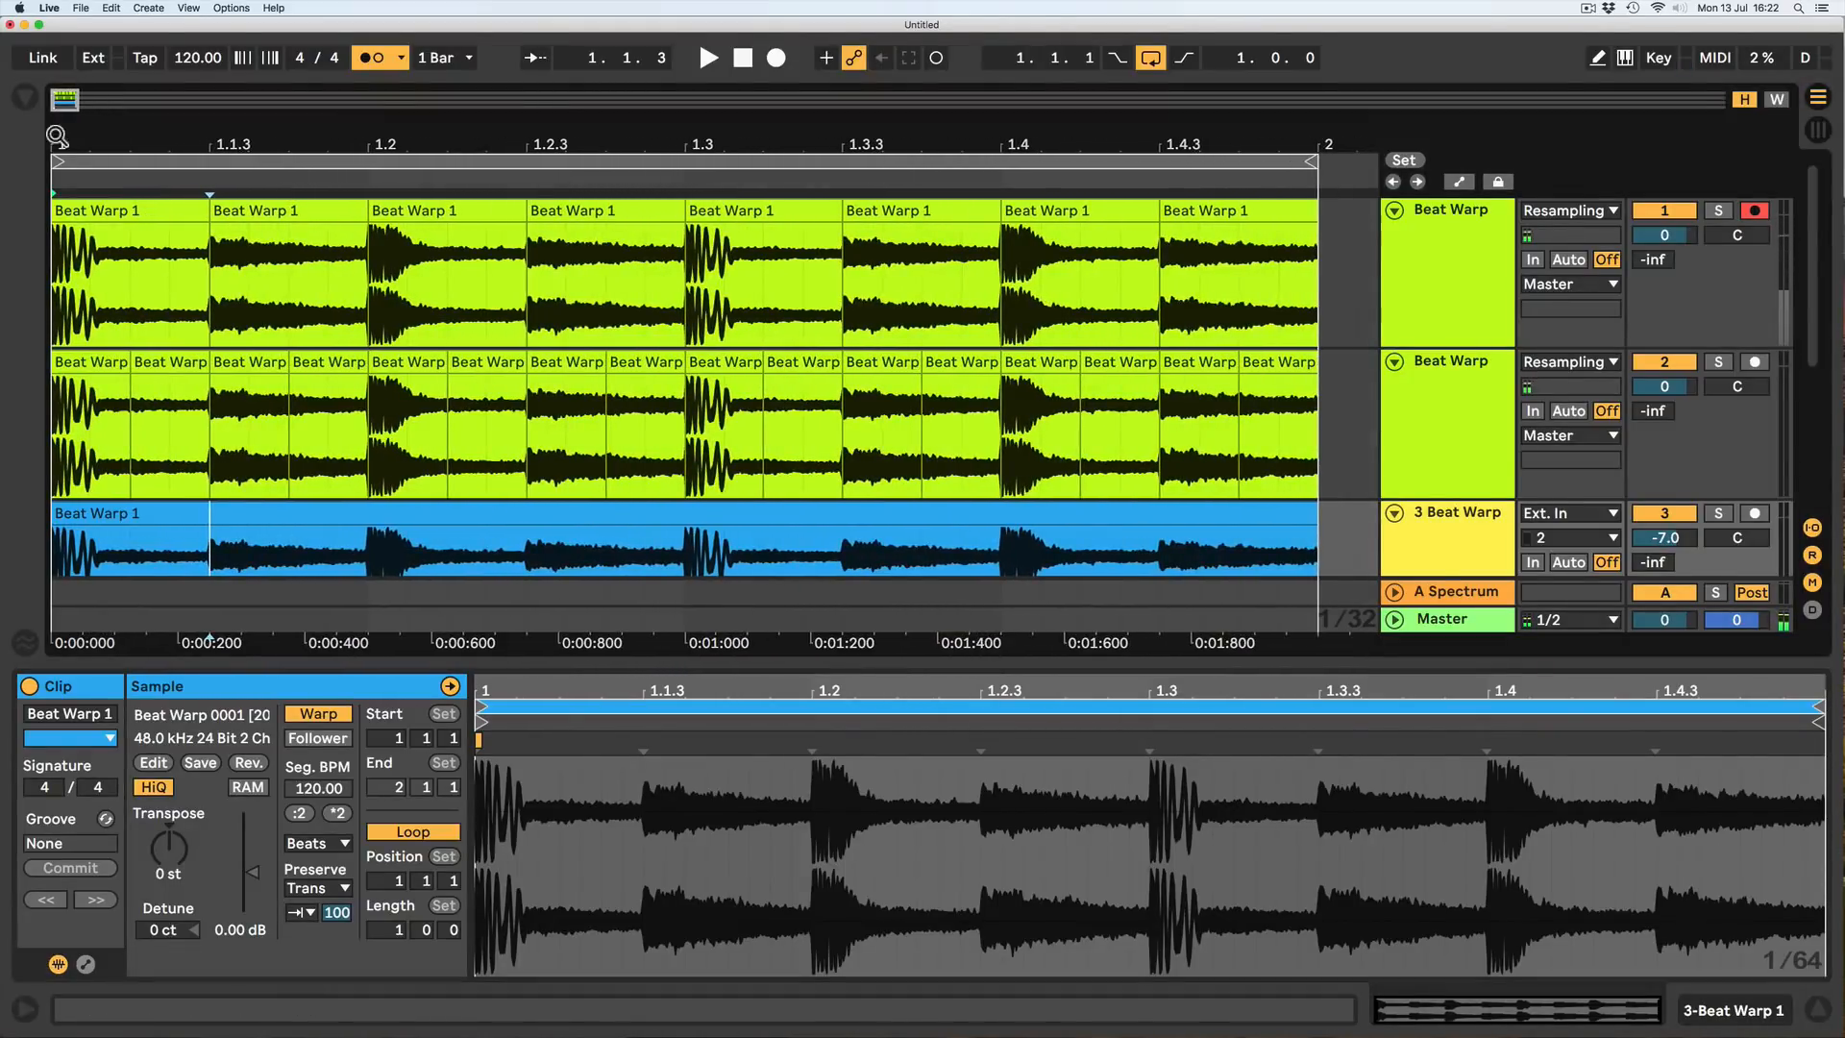
left_click(163, 208)
left_click(245, 216)
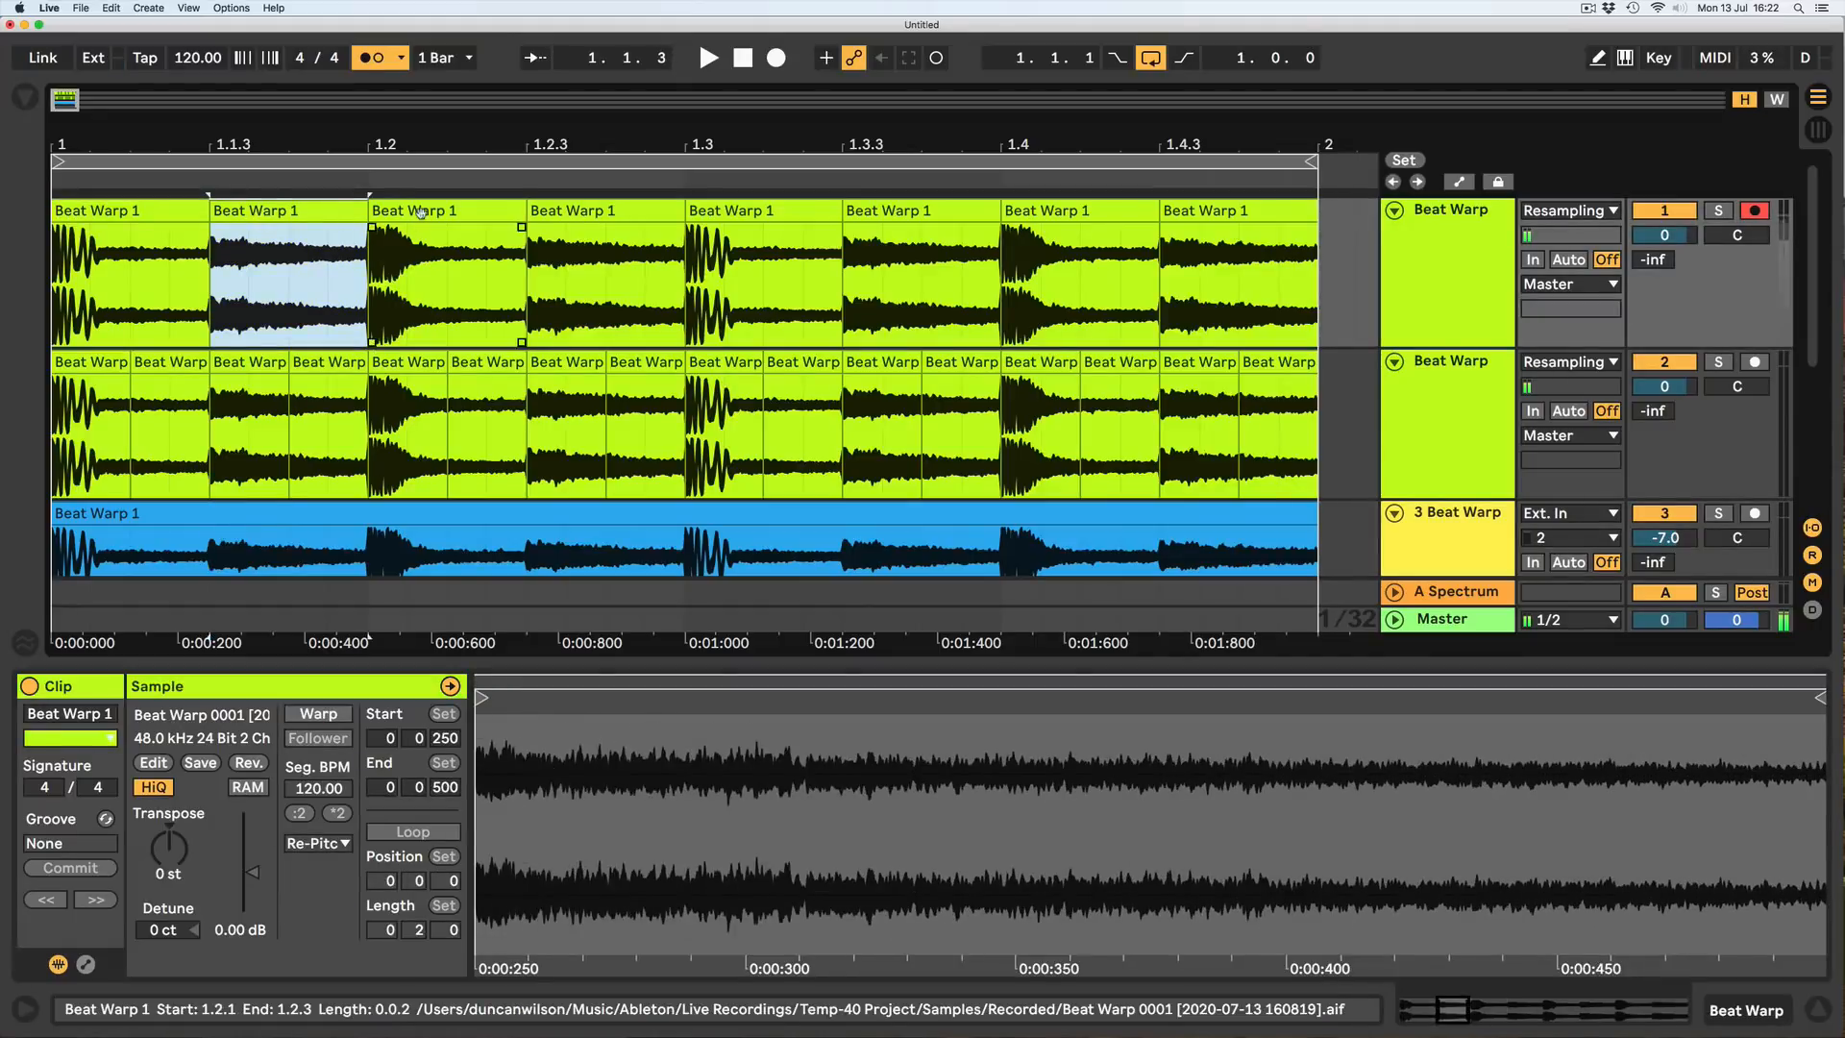
left_click(420, 212)
left_click(587, 212)
left_click(745, 211)
left_click(903, 211)
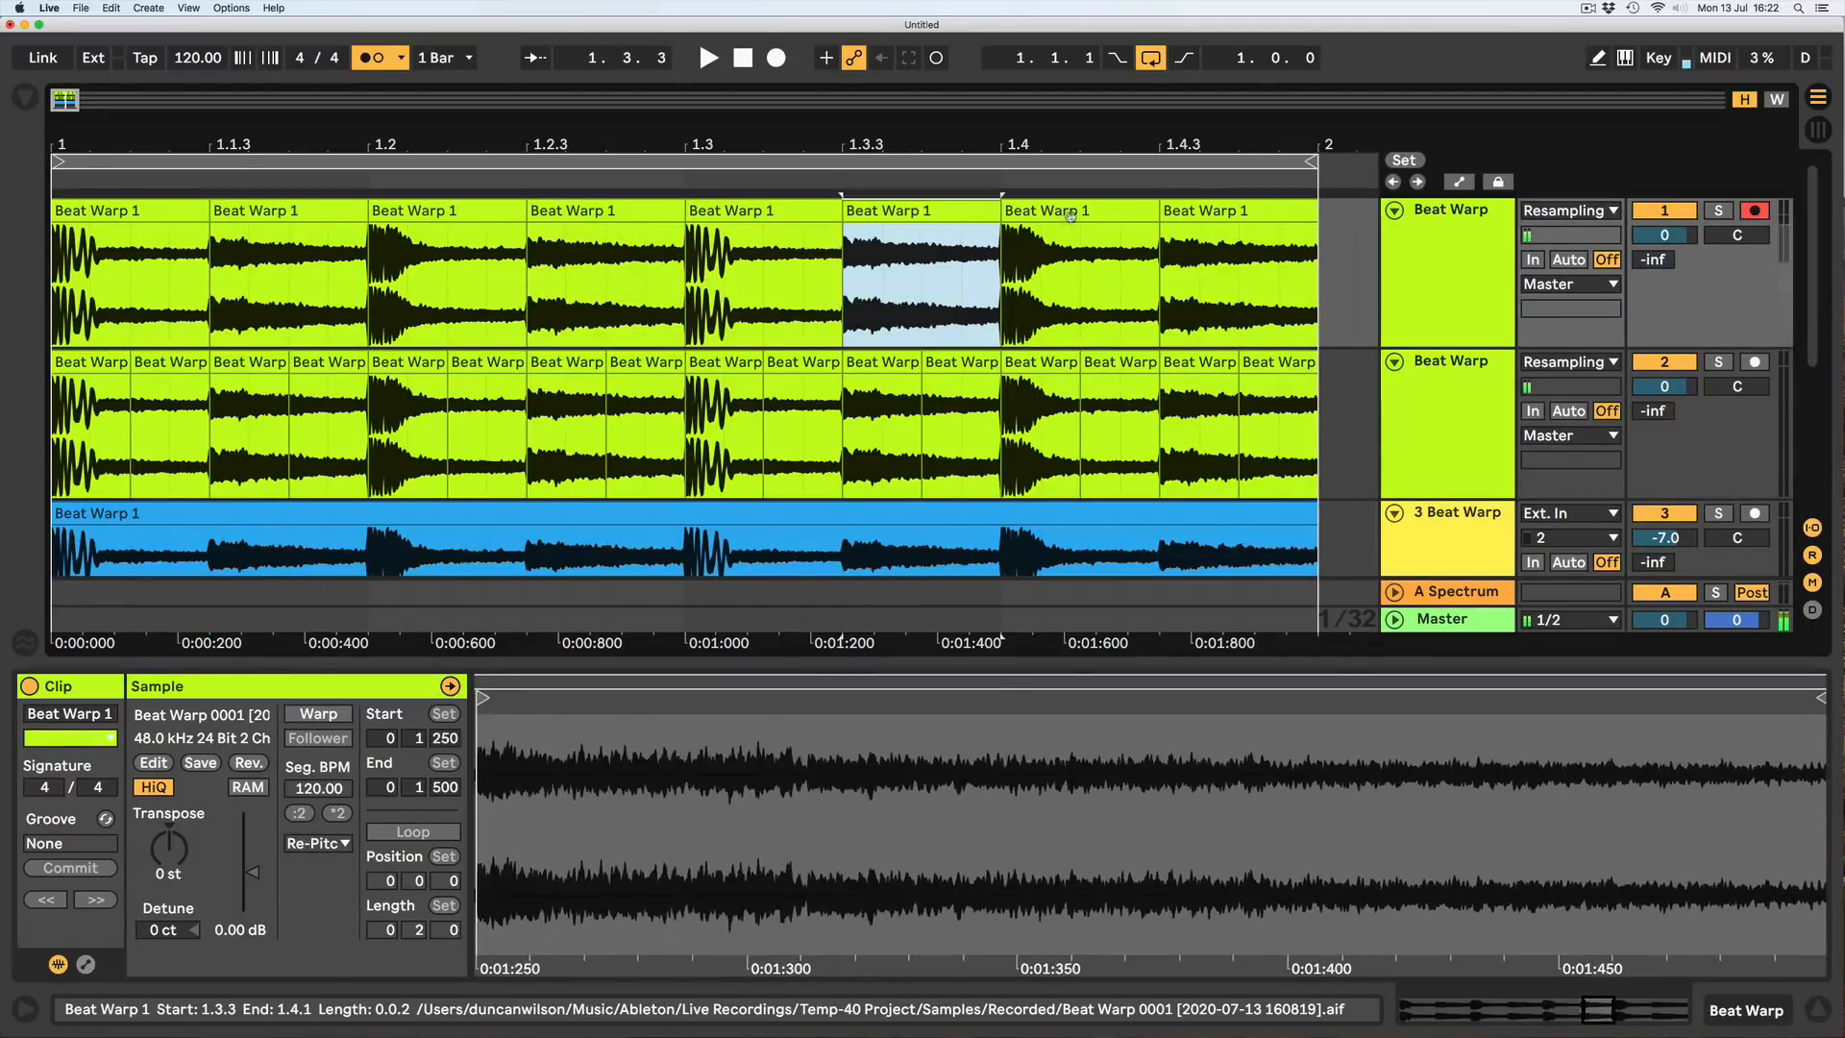
left_click(1071, 214)
left_click(1199, 212)
left_click(1044, 209)
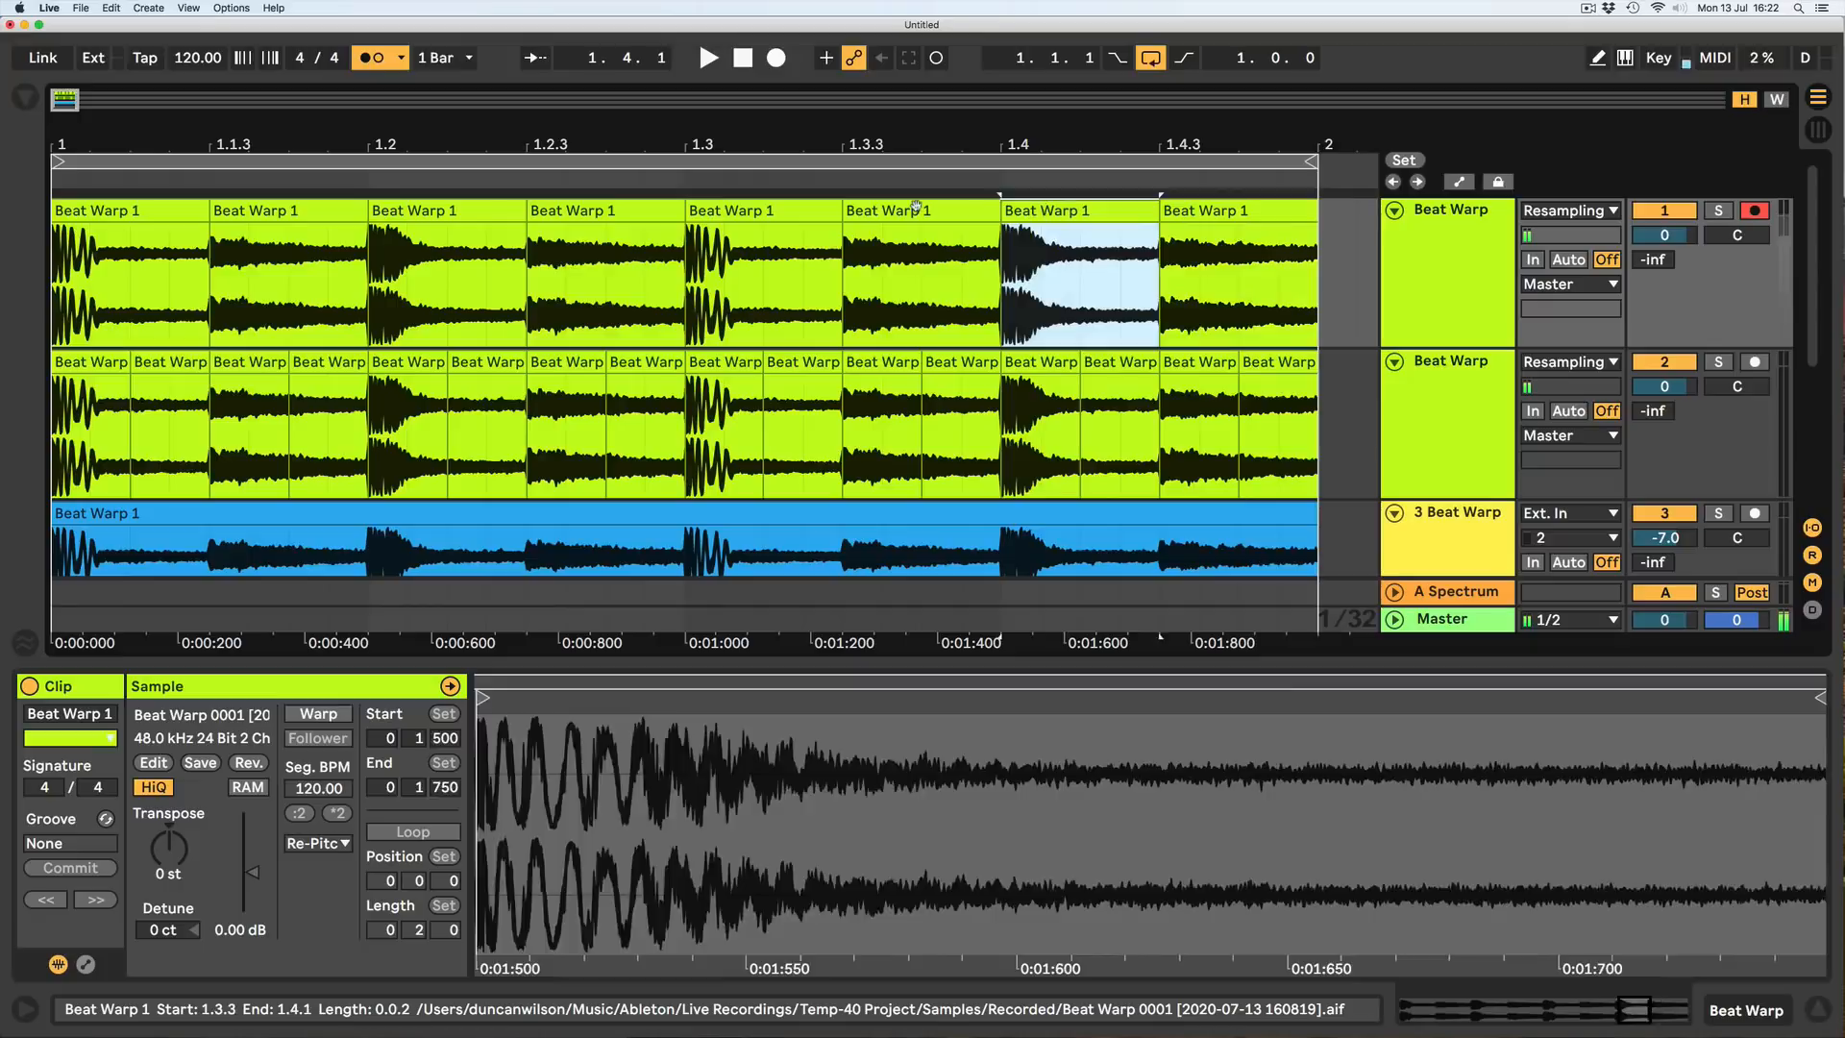
left_click(918, 210)
left_click(748, 210)
left_click(584, 206)
left_click(451, 212)
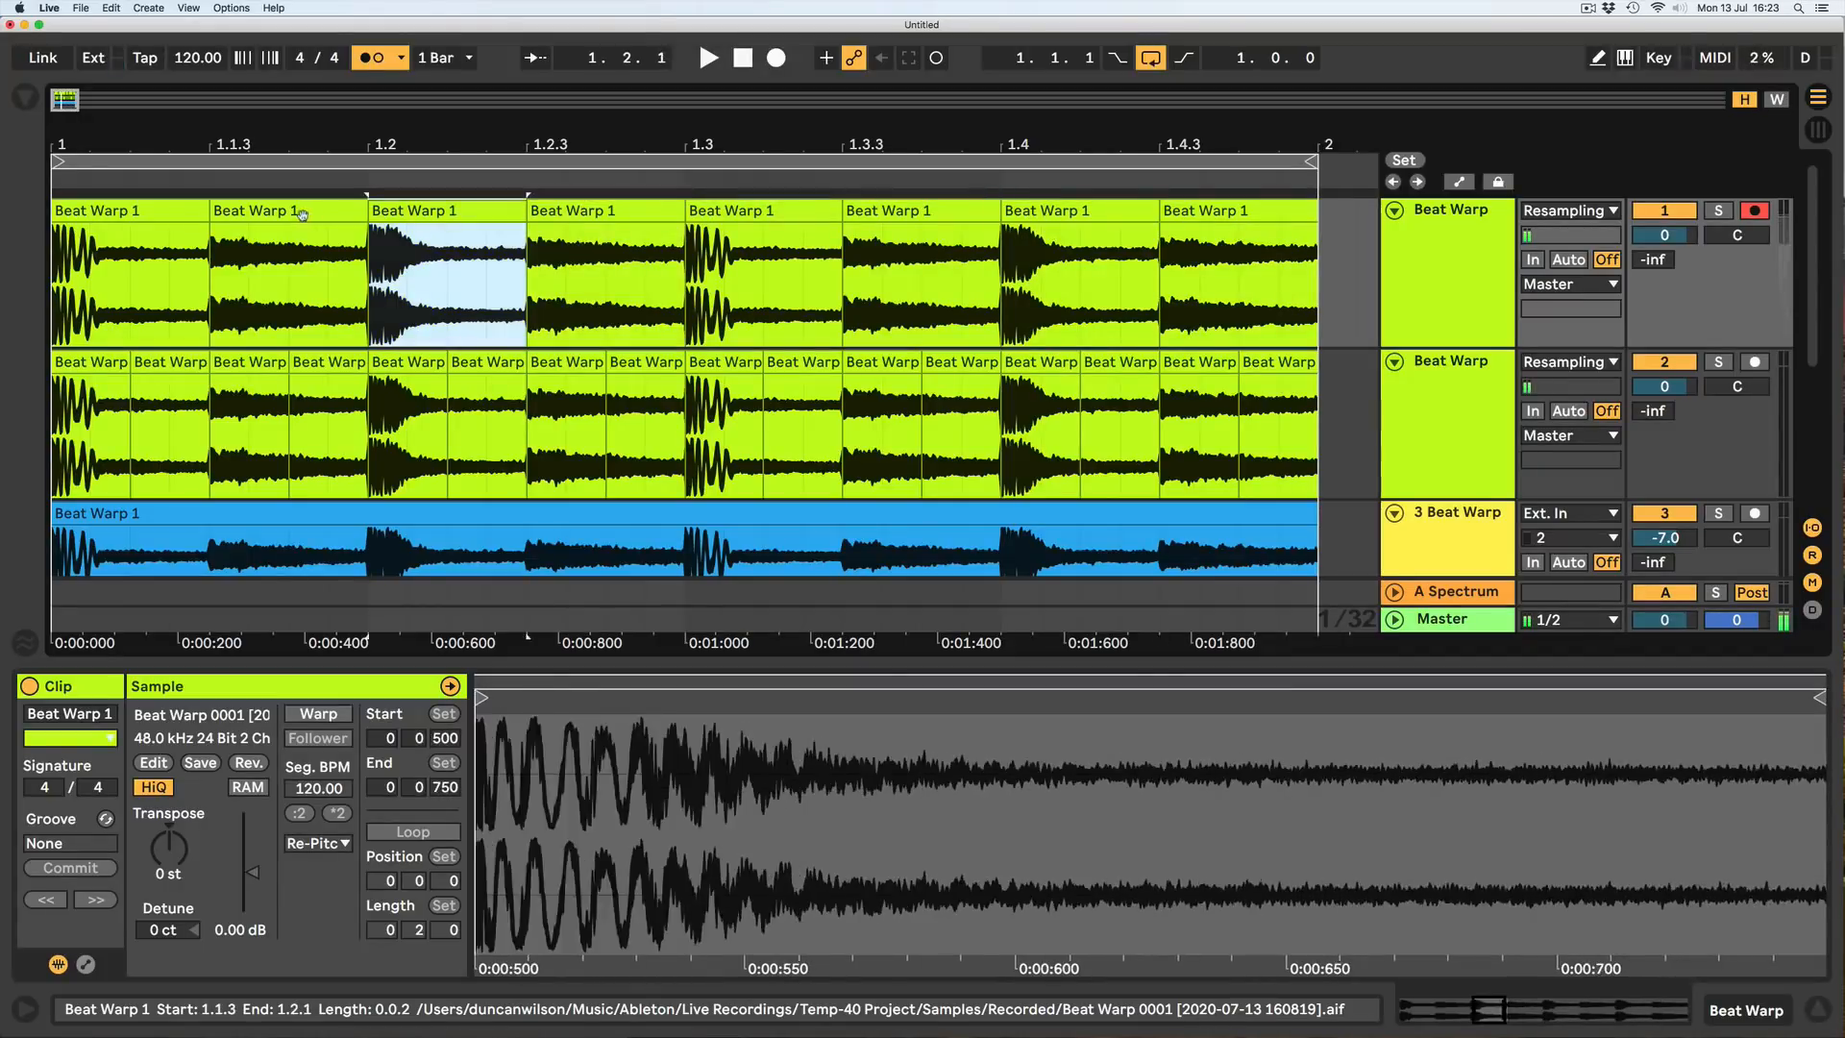
left_click(288, 211)
left_click(194, 223)
Lower the project tempo to 95 BPM and further down to 85 BPM.
left_click_drag(181, 59, 181, 101)
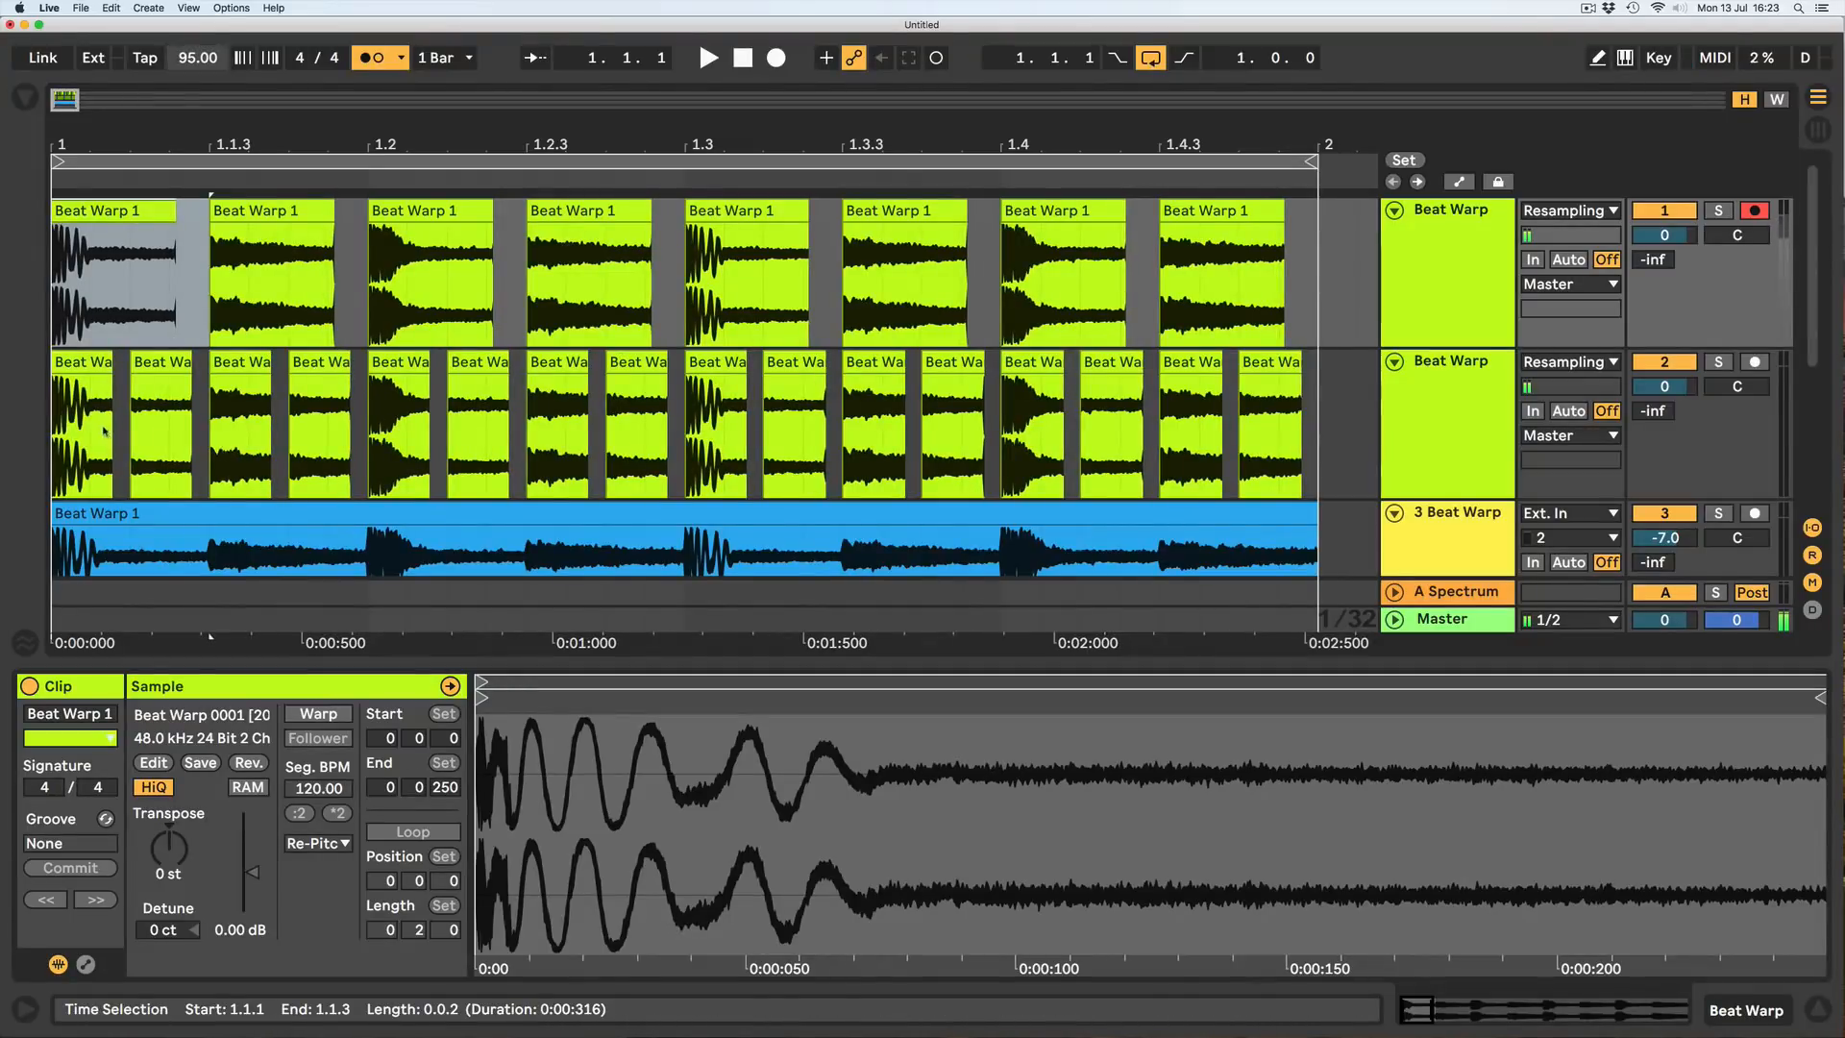
mouse_move(189, 59)
left_mouse_down()
mouse_move(188, 102)
mouse_move(188, 75)
left_mouse_up()
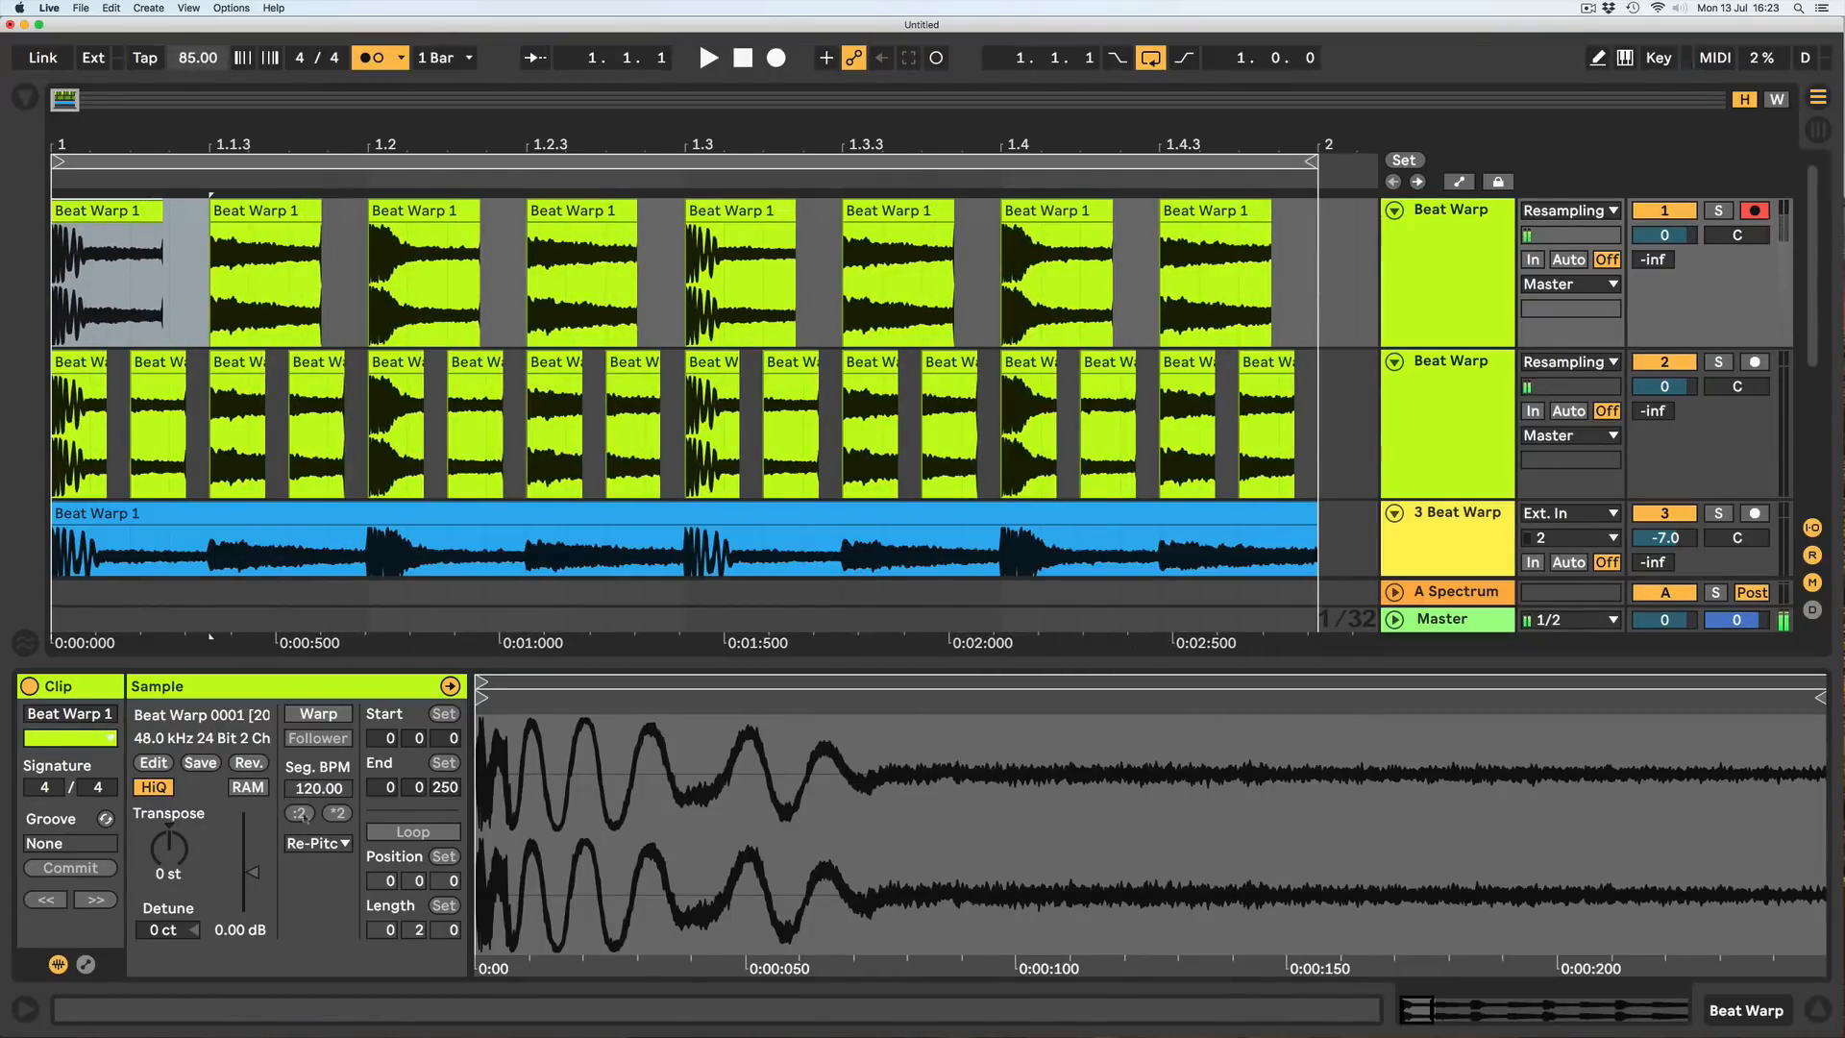
Select the third track's warped clip and keep Preserve at Transients with the first transient loop mode option.
left_click(318, 713)
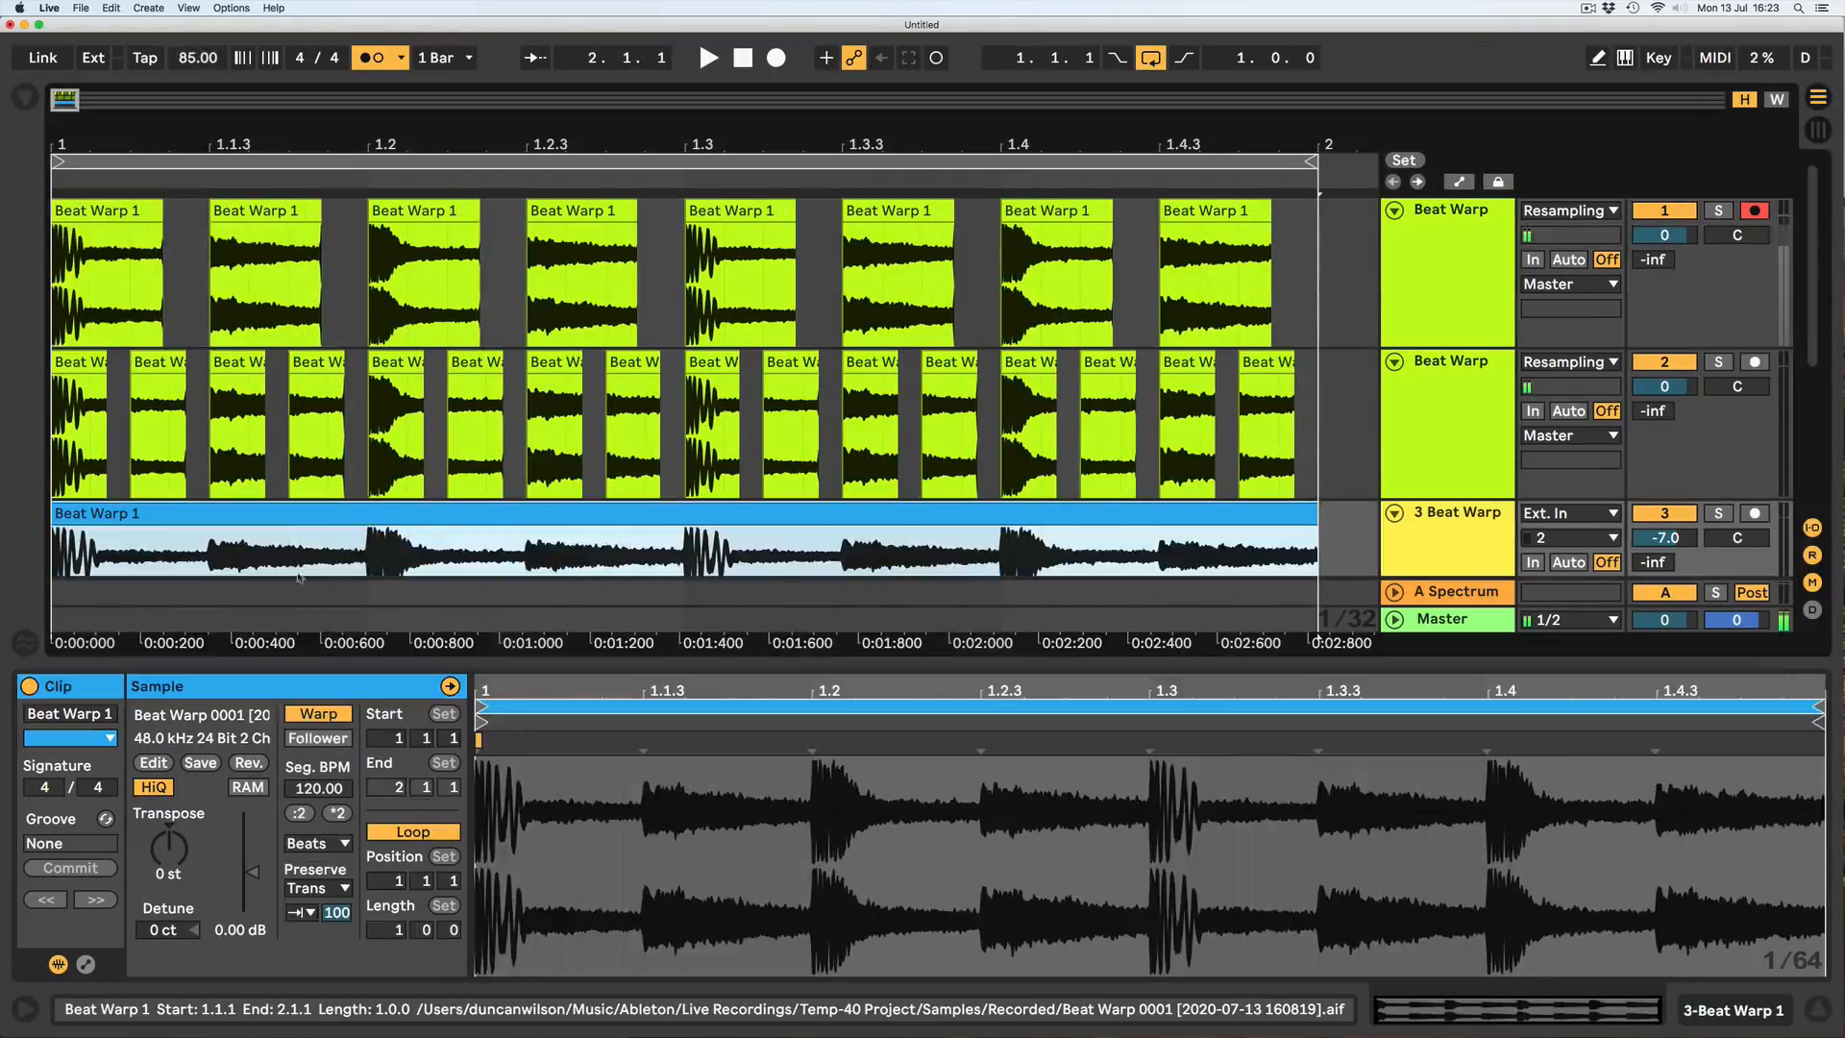
left_click(328, 890)
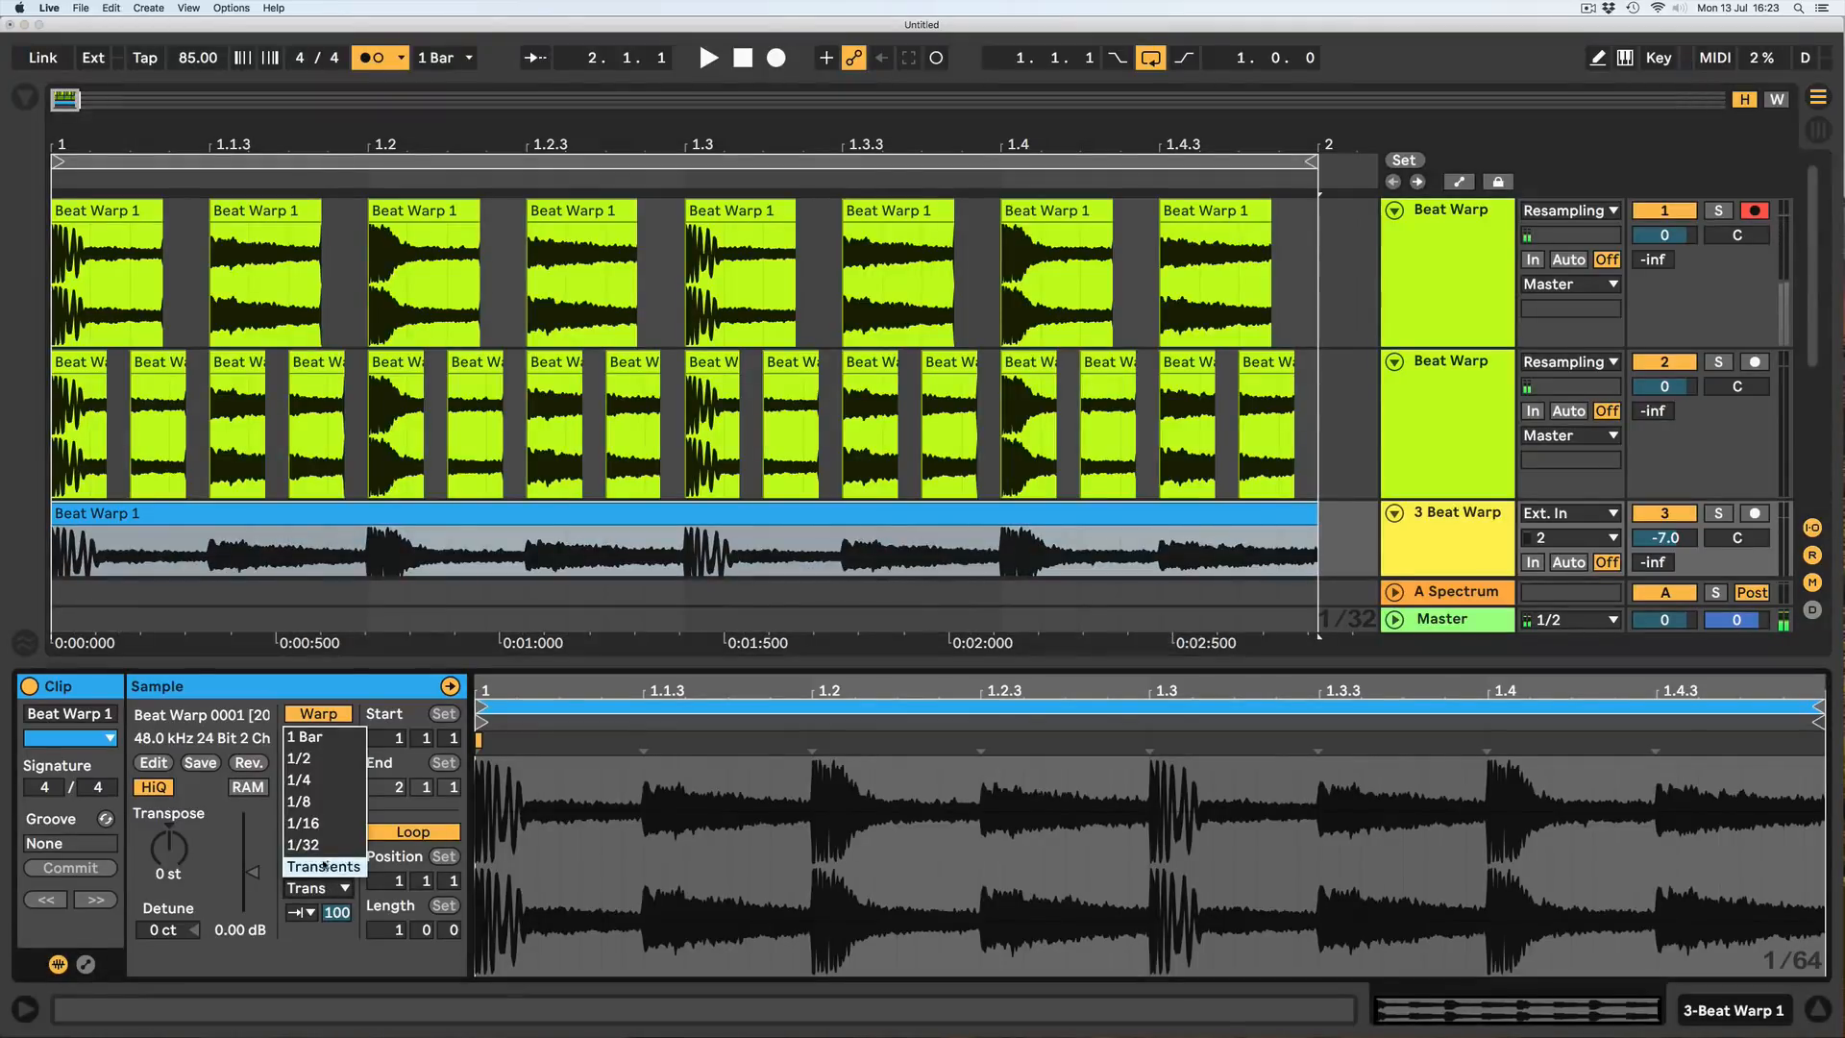
left_click(324, 865)
left_click(300, 912)
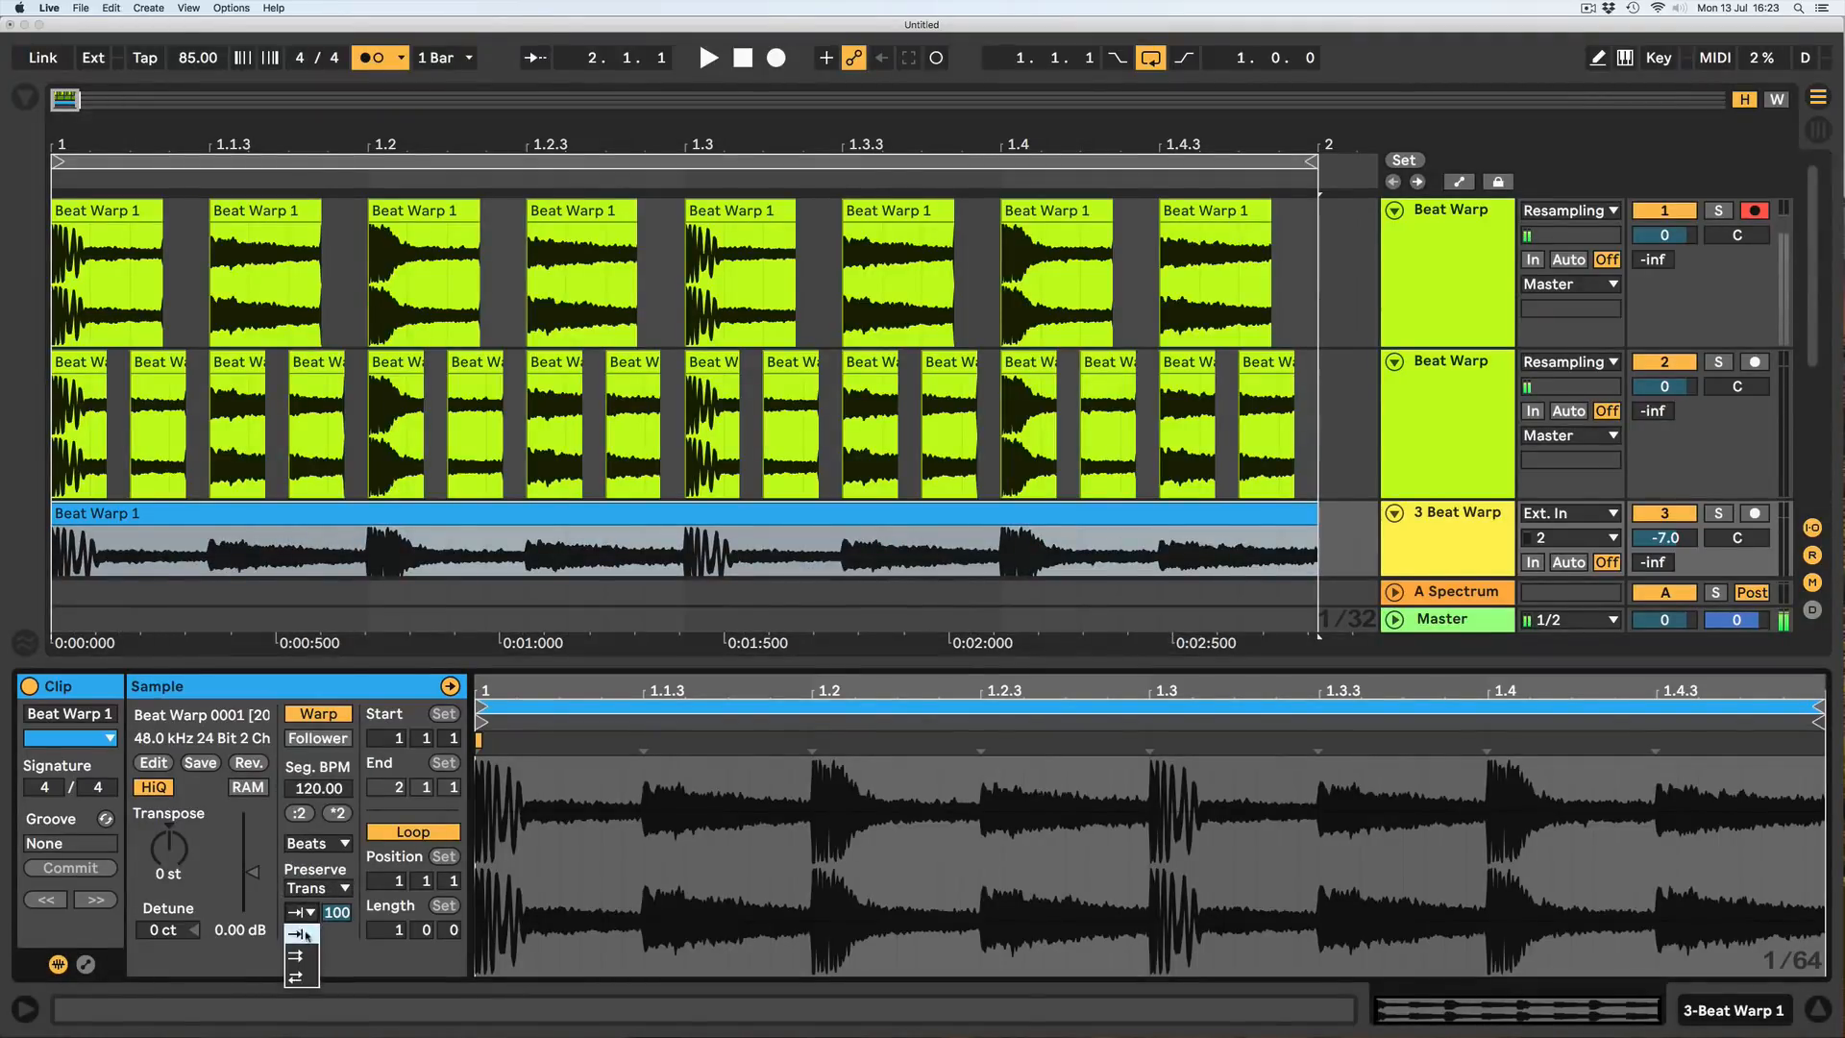
left_click(300, 932)
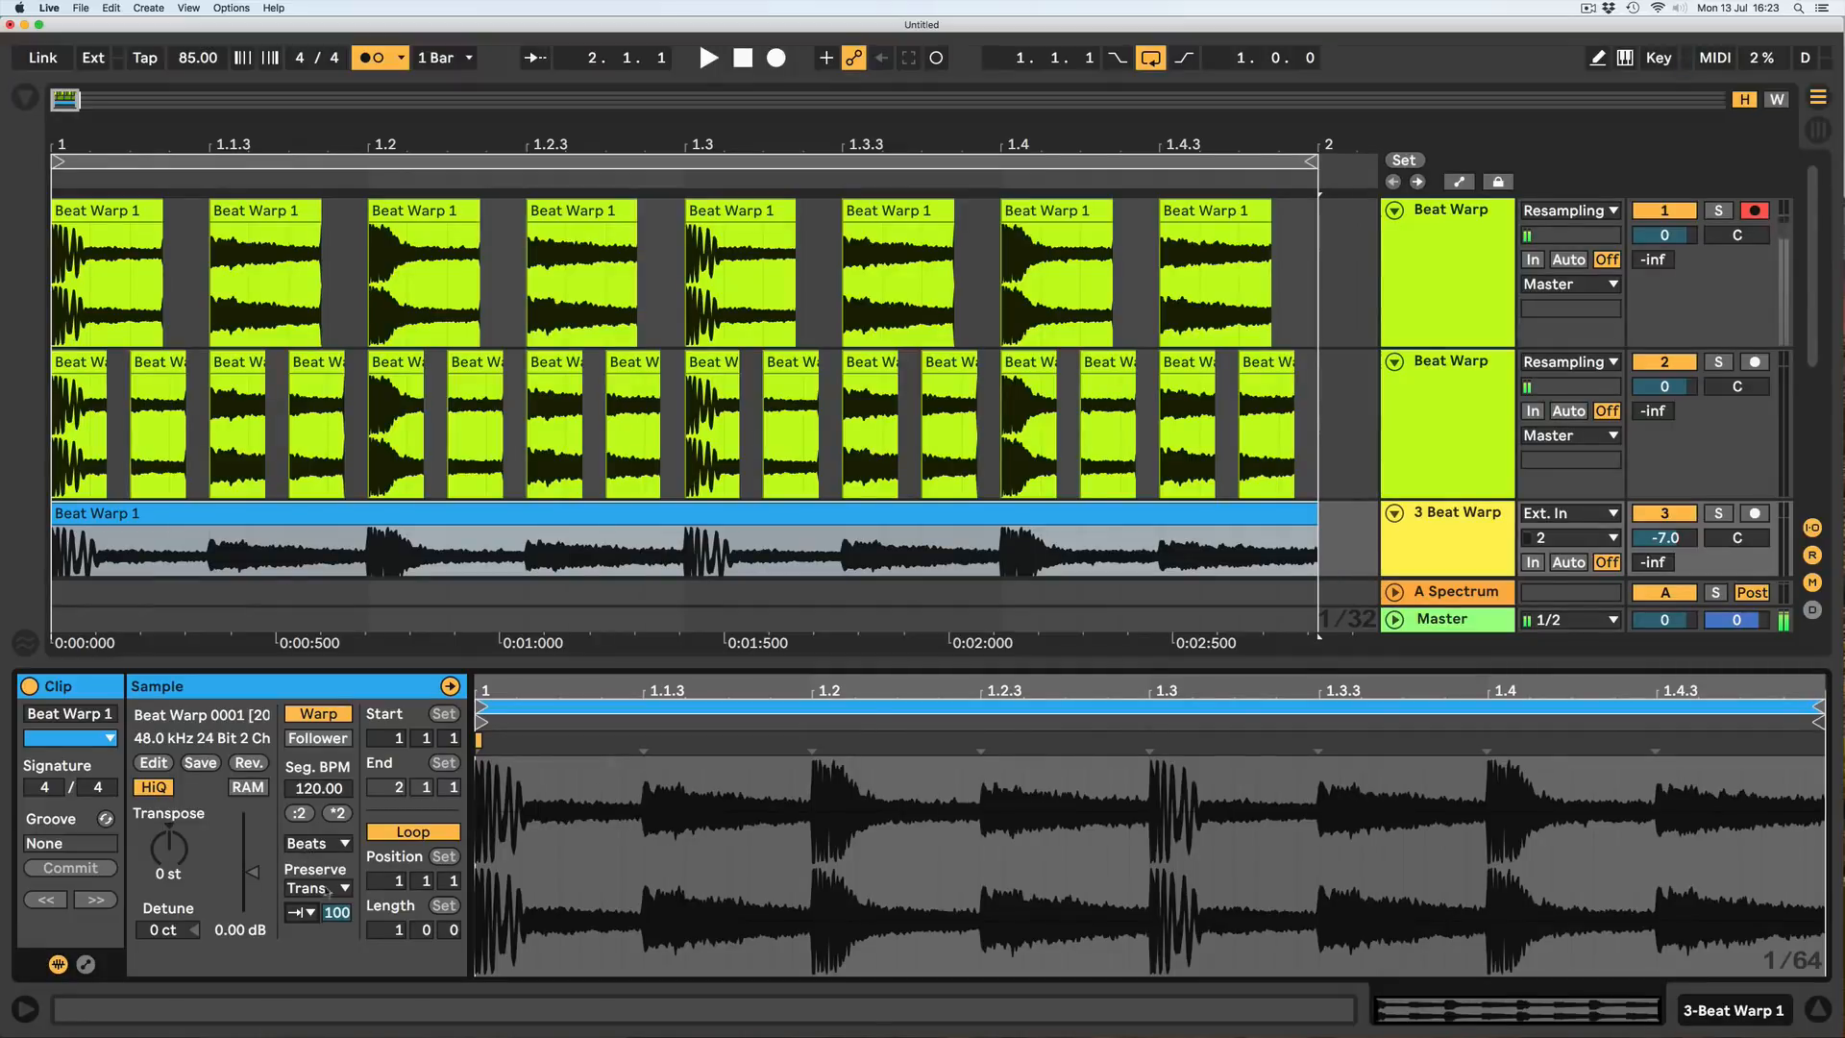
Deactivate all sliced clips on the first and second tracks.
left_click(1145, 513)
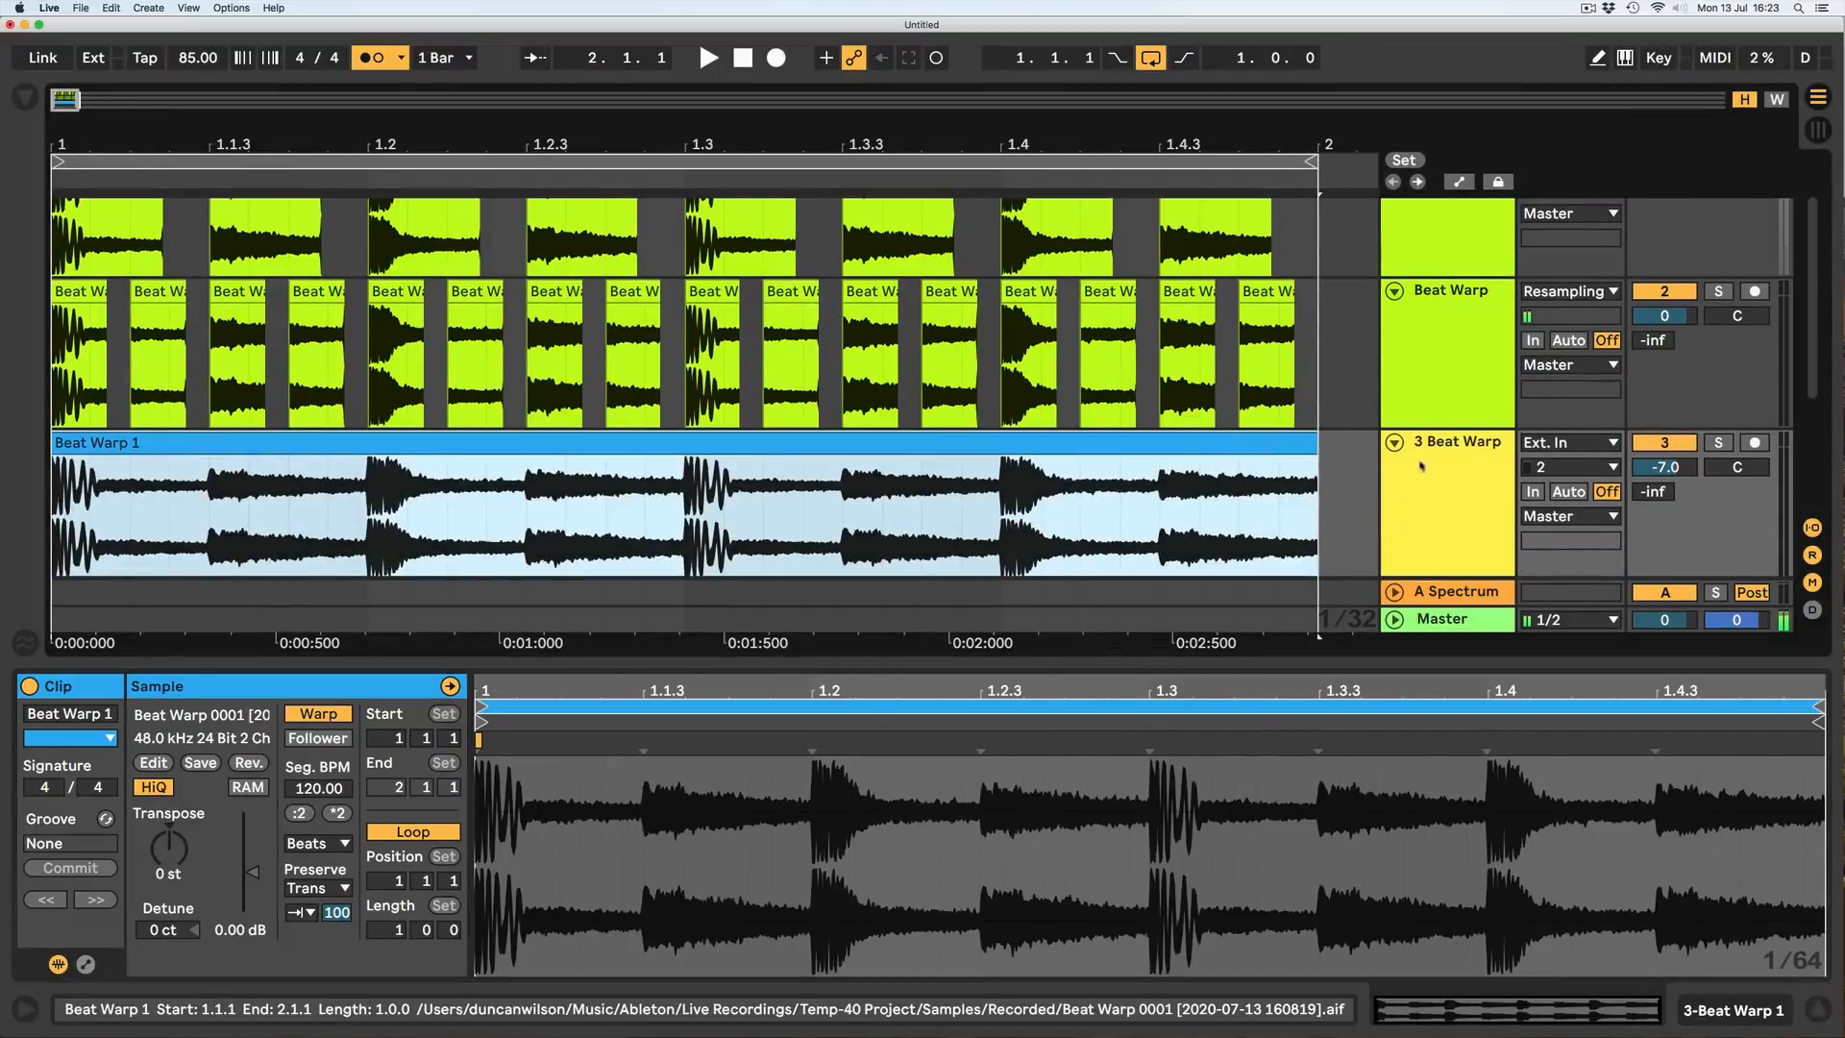
scroll(1409, 402, "up", 3)
left_click(1261, 358)
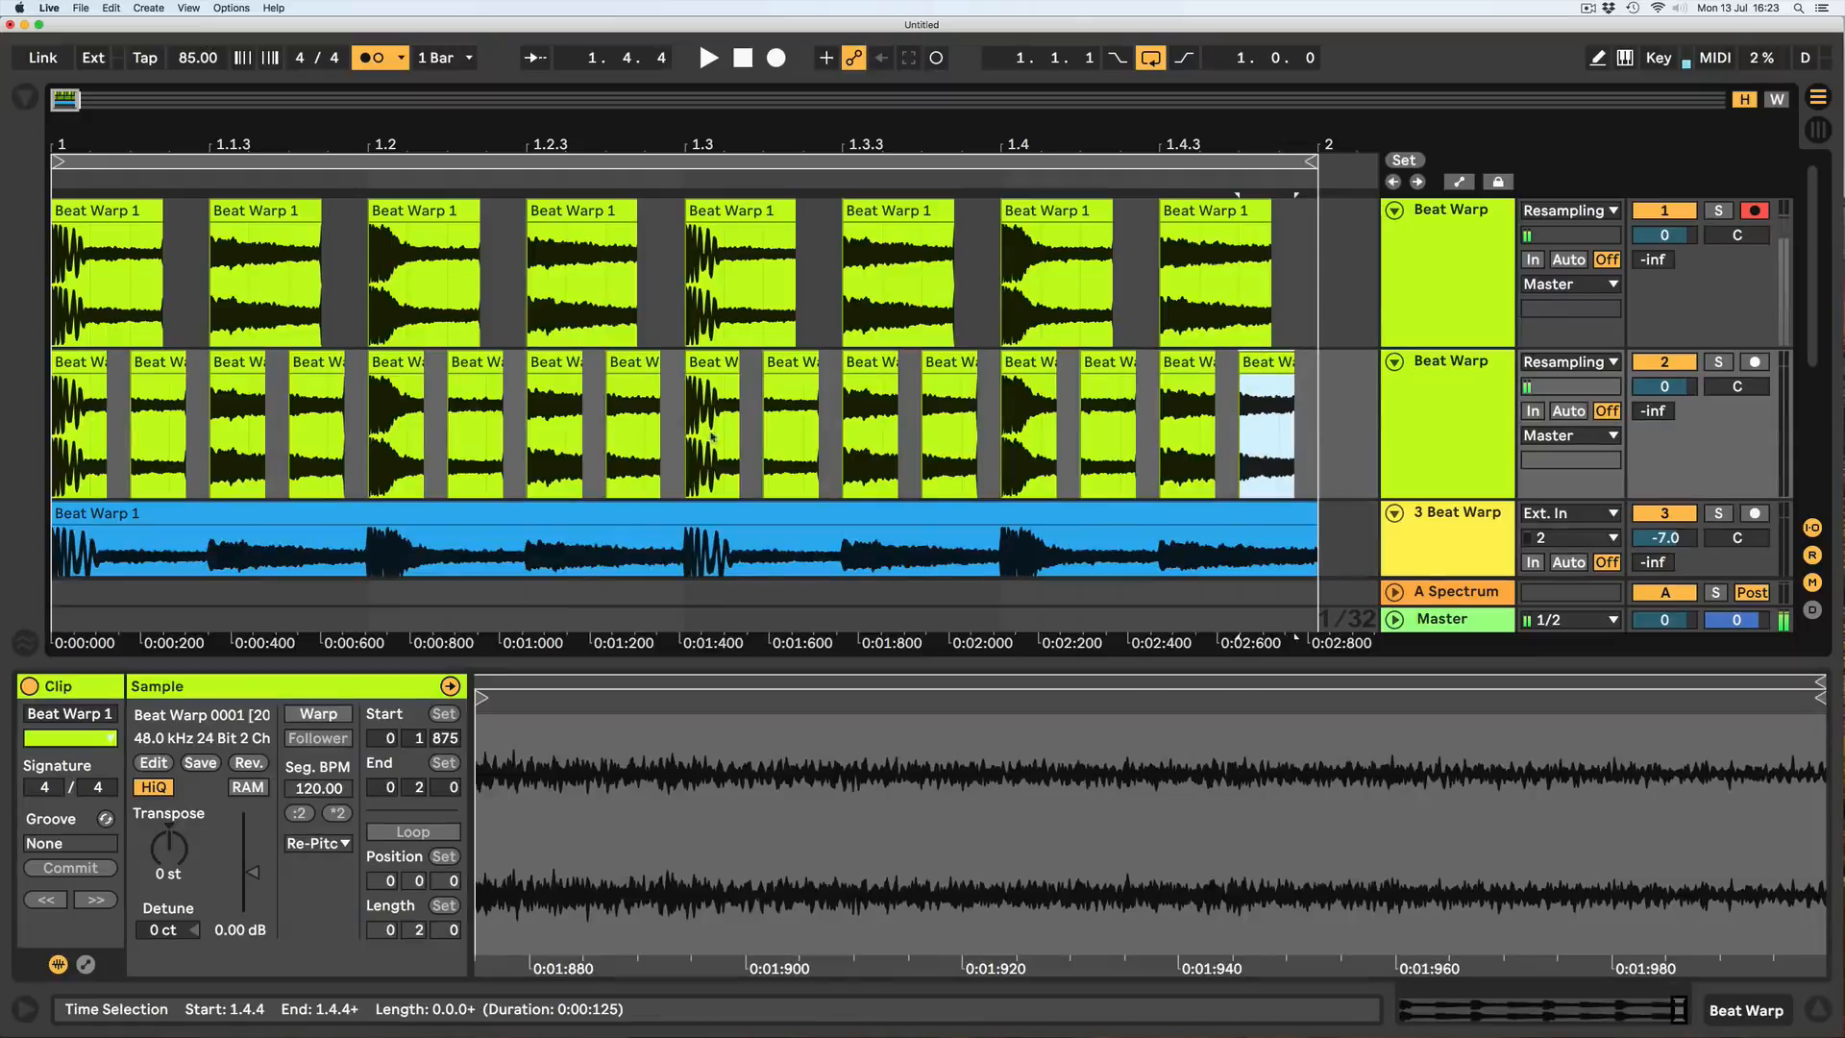
left_click(122, 239, "shift")
key("0")
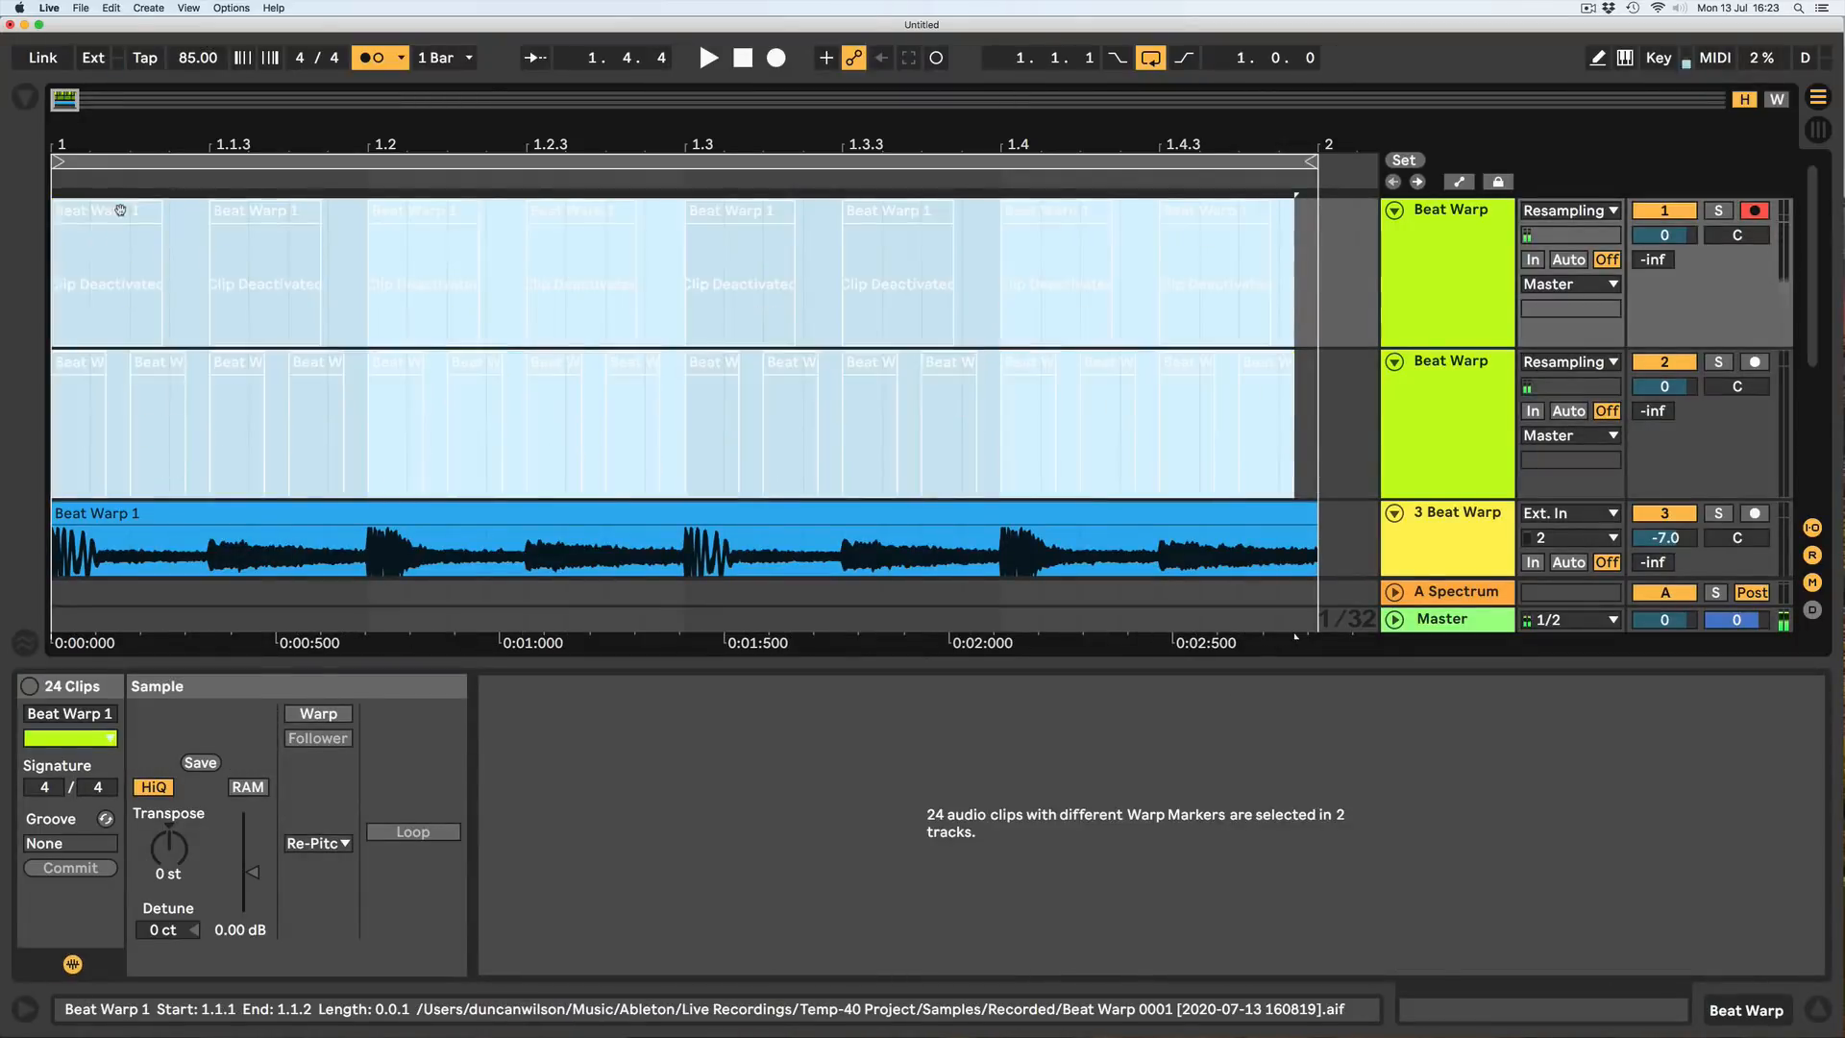
left_click(370, 279)
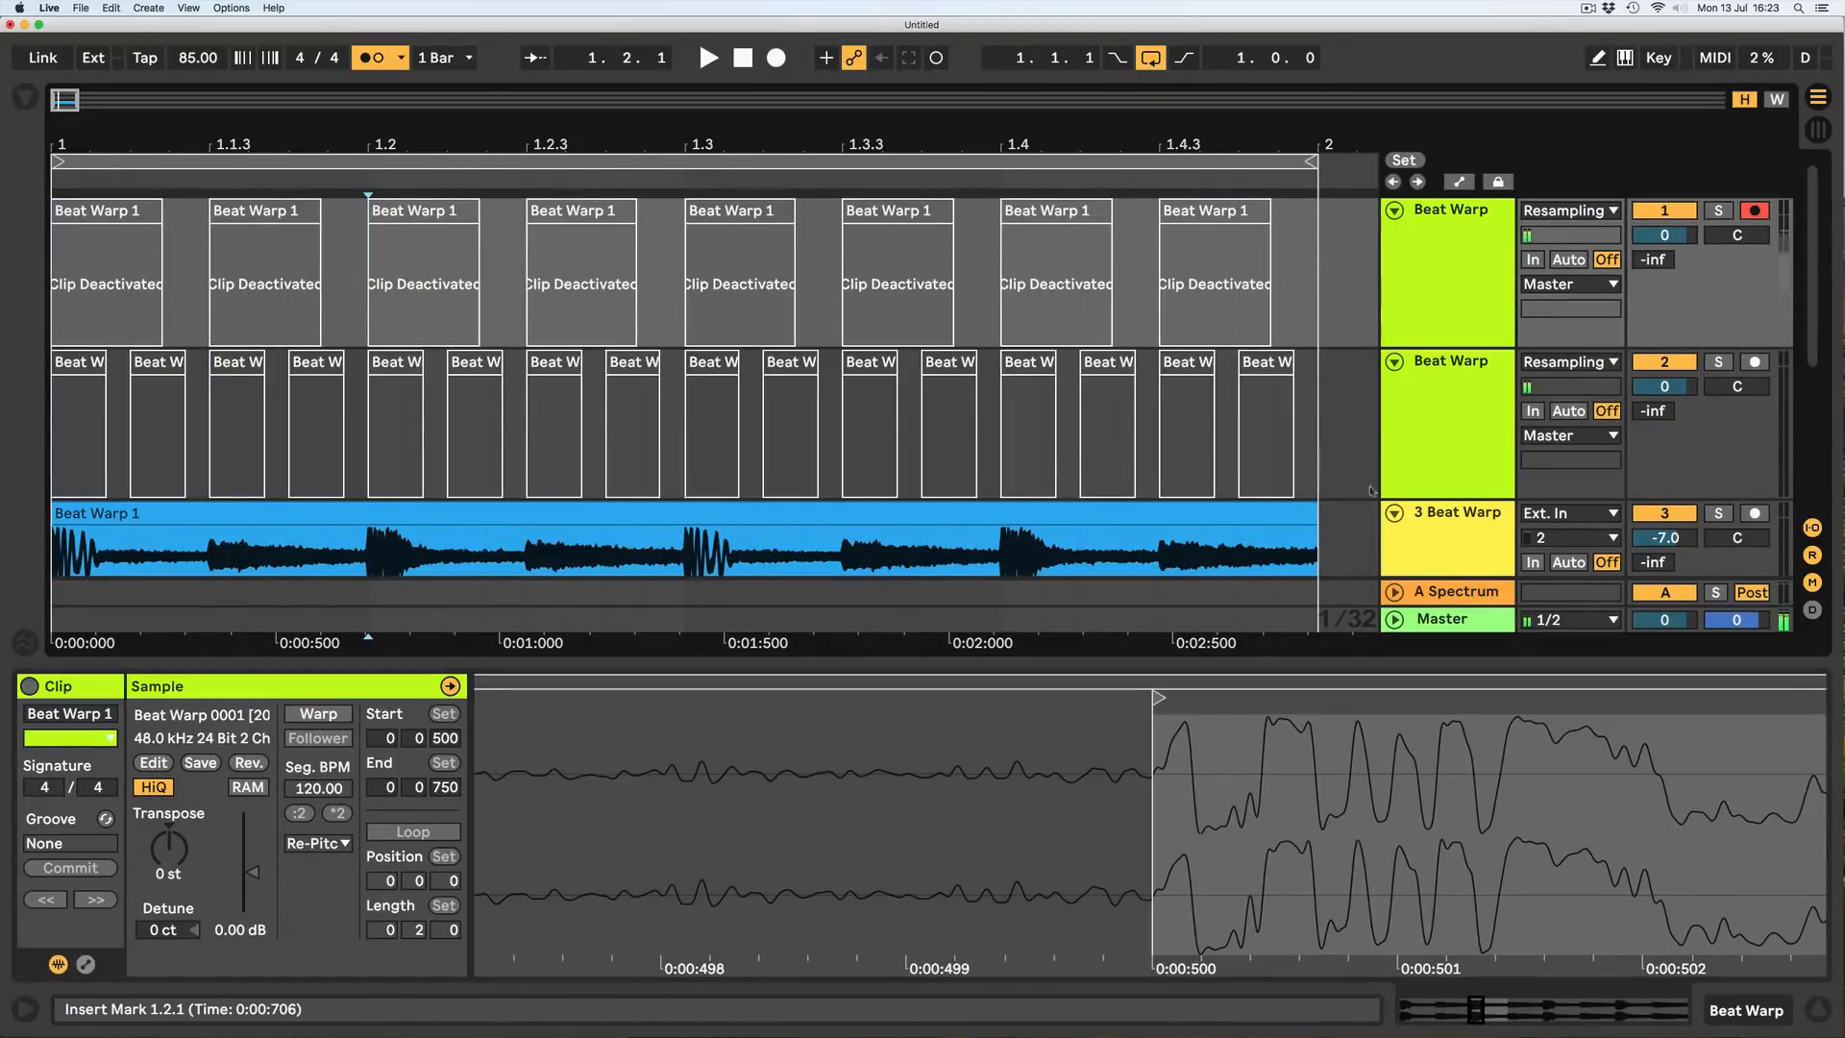
Play the third track's warped clip on its own and lower its transient envelope to 52.
left_click(1040, 509)
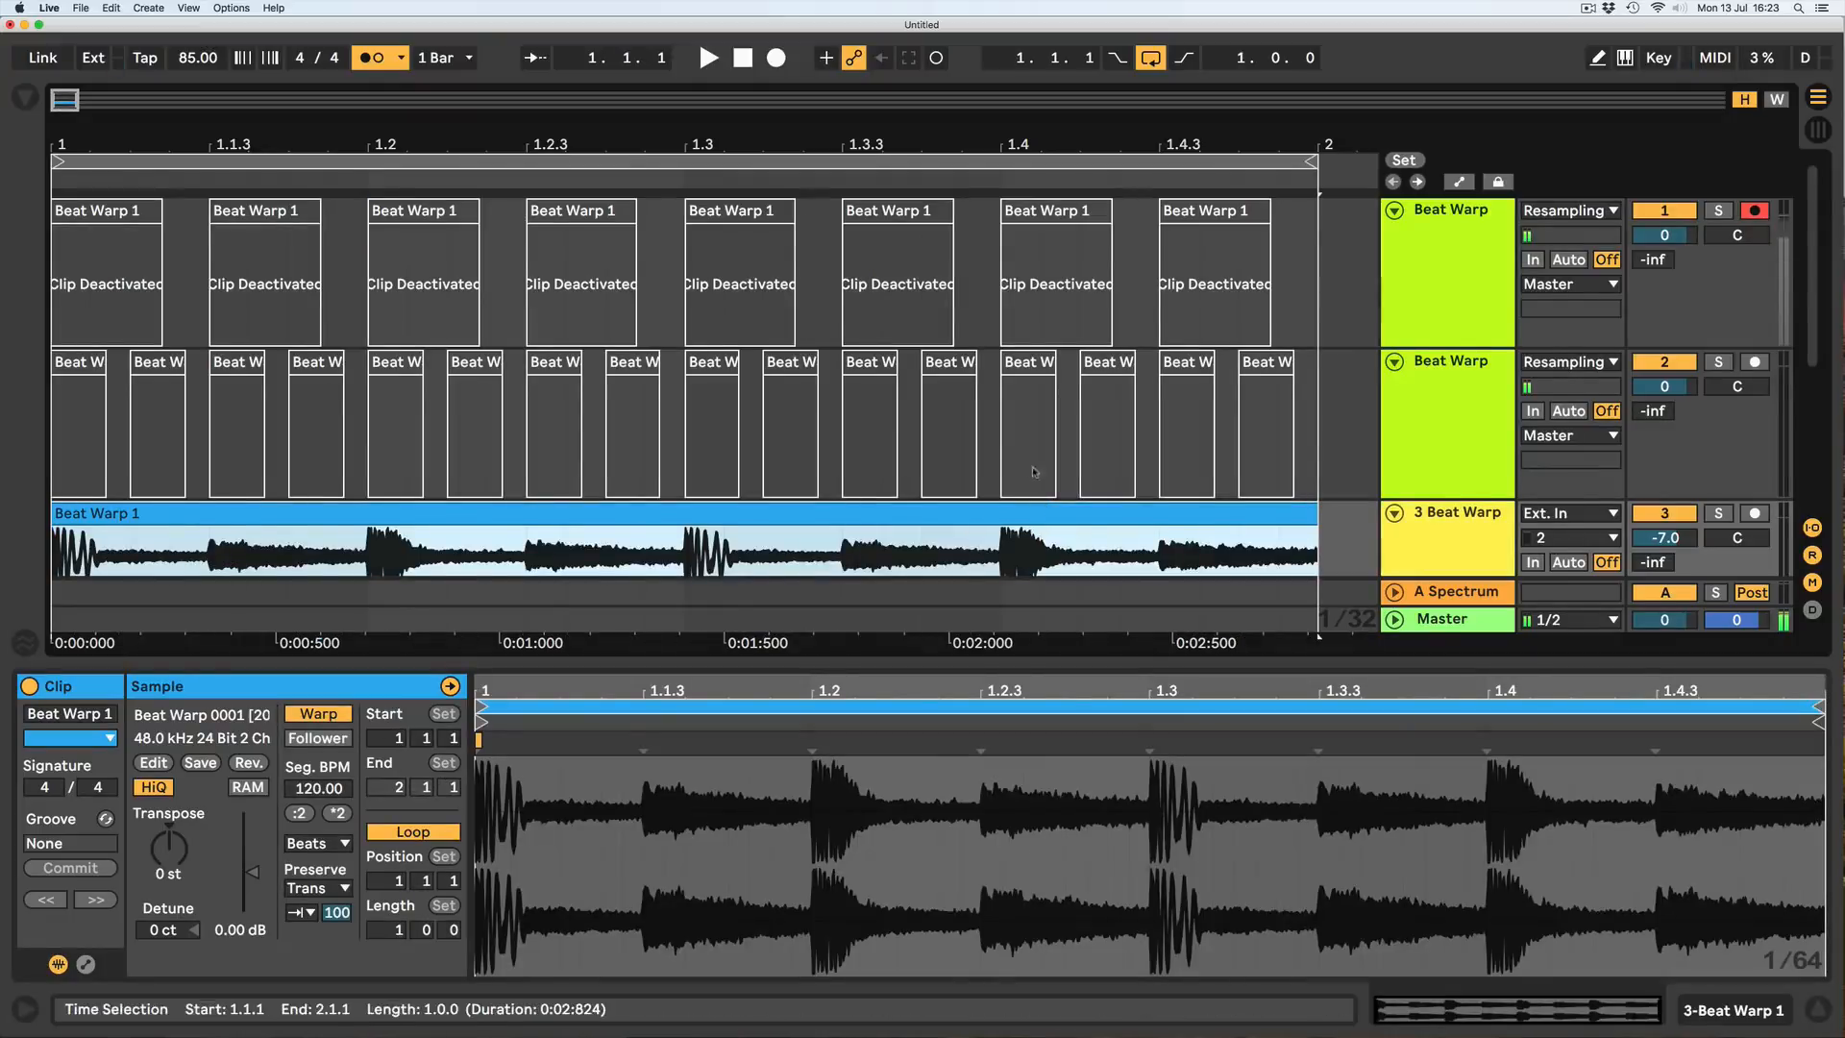
scroll(1029, 469, "down", 3)
key("space")
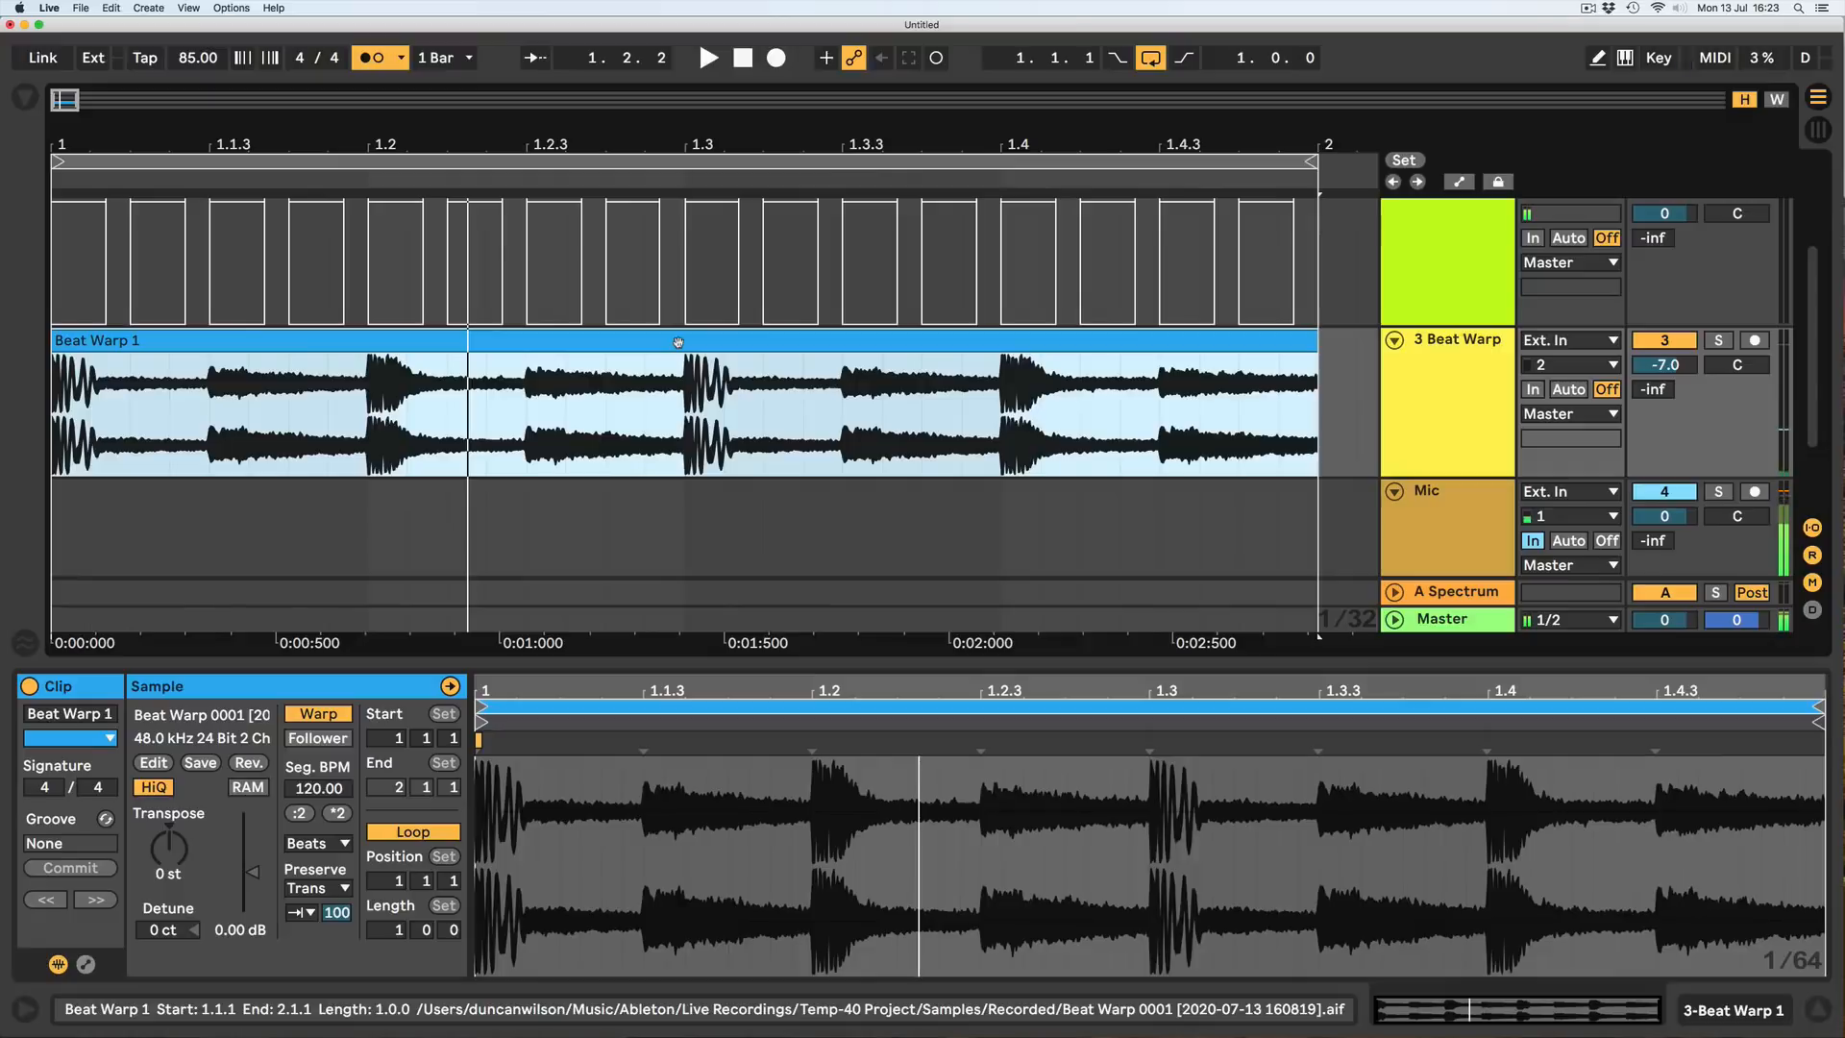
mouse_move(645, 748)
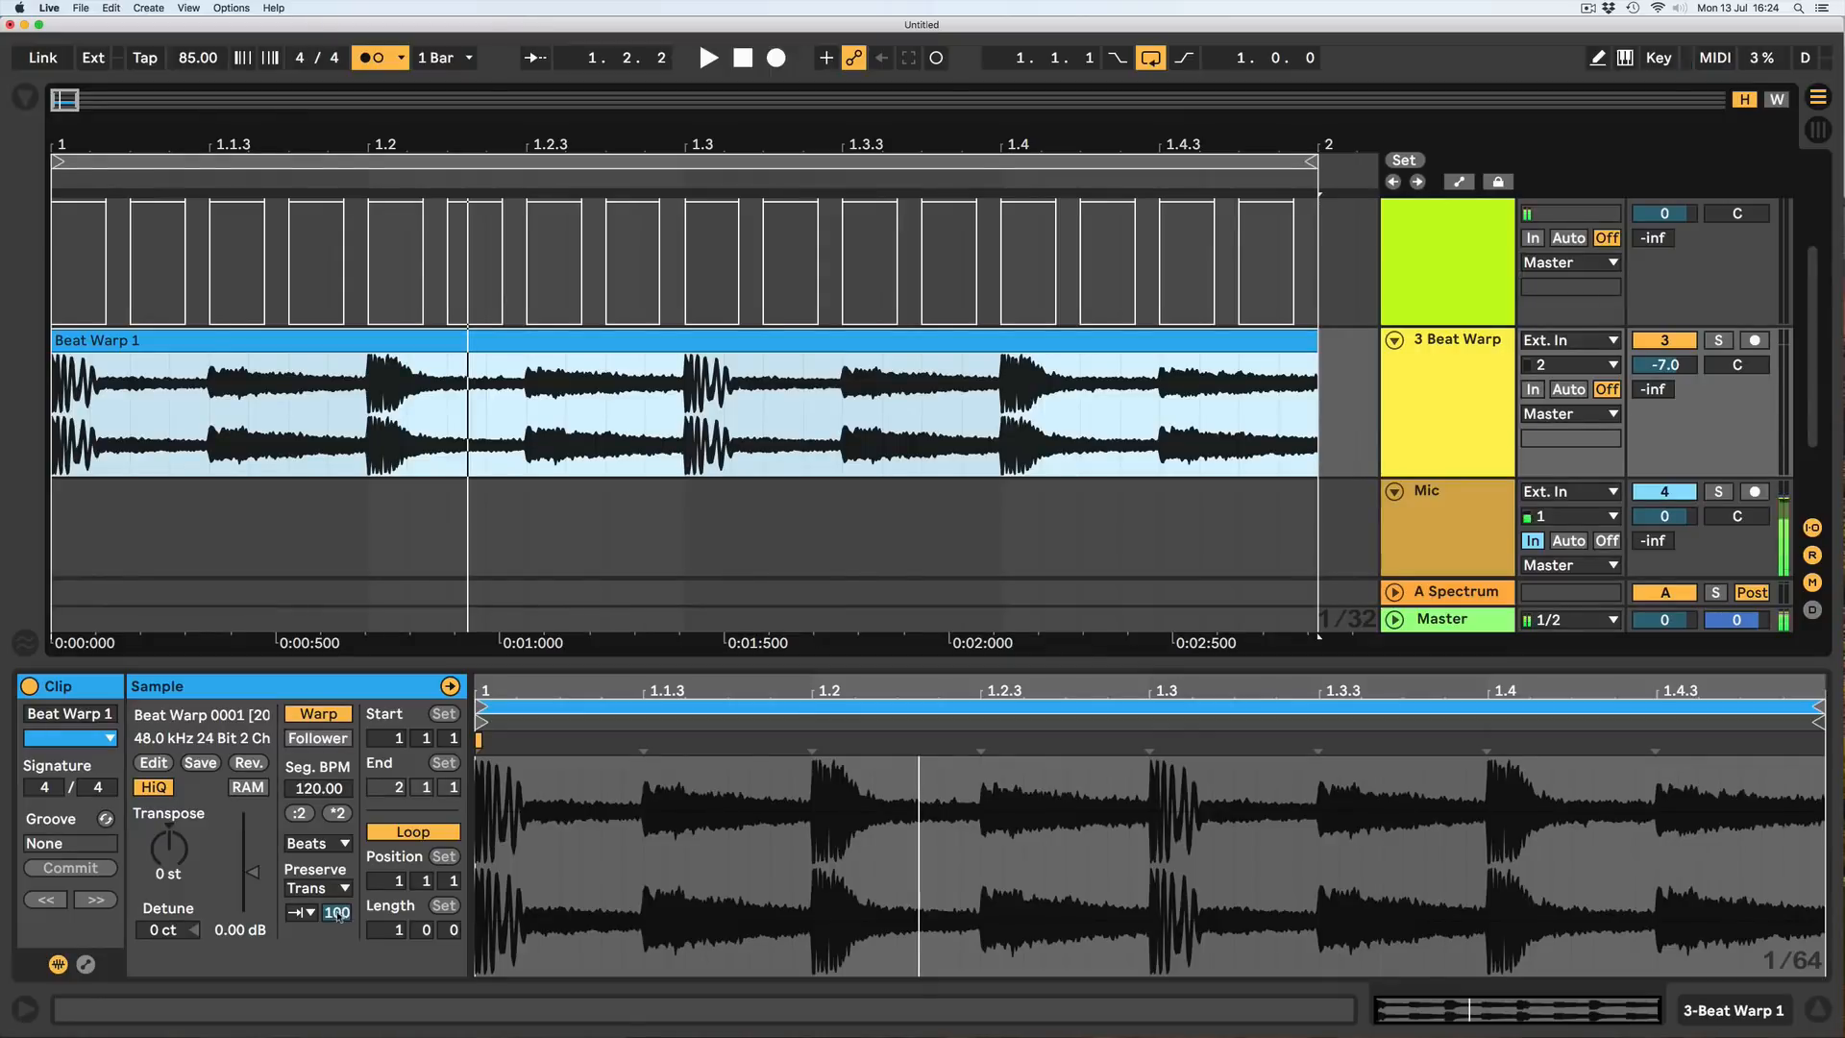
left_click_drag(337, 913, 337, 927)
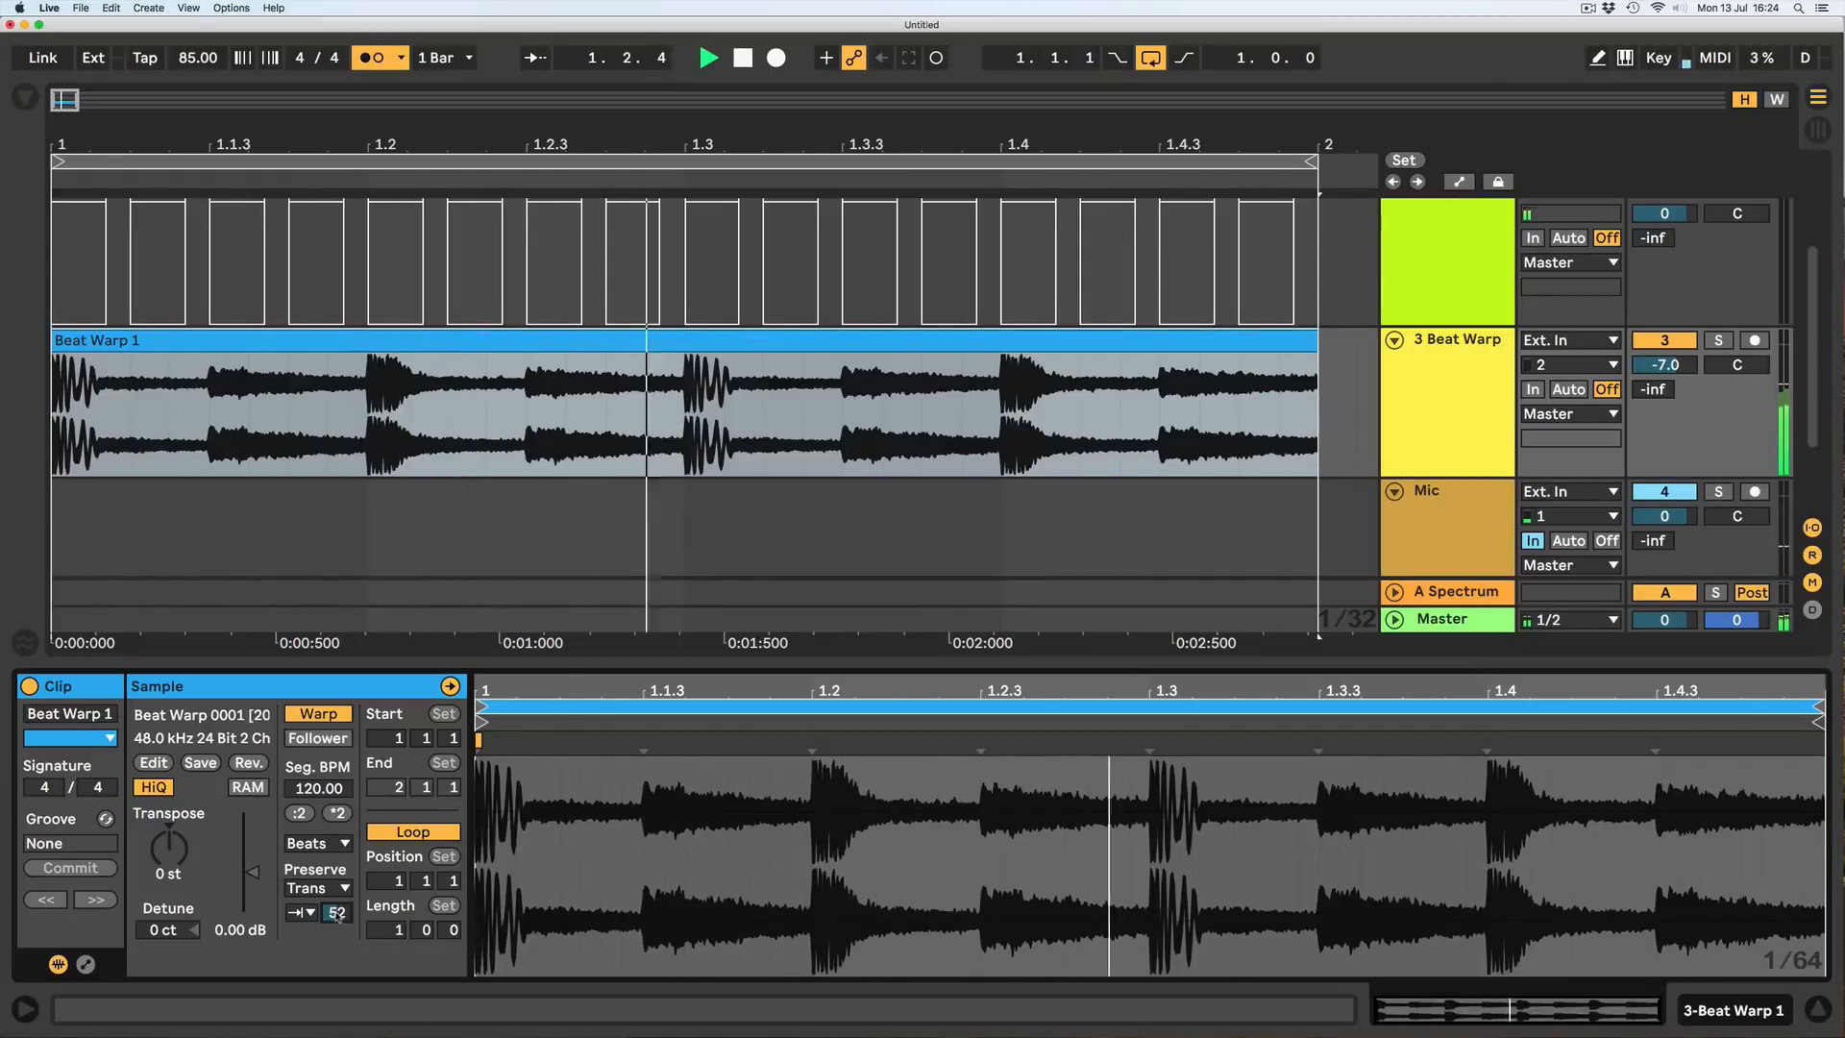
Reactivate the first slice on the first track, try a fade-out at its end and remove the fade.
scroll(394, 631, "up", 3)
left_click(101, 204)
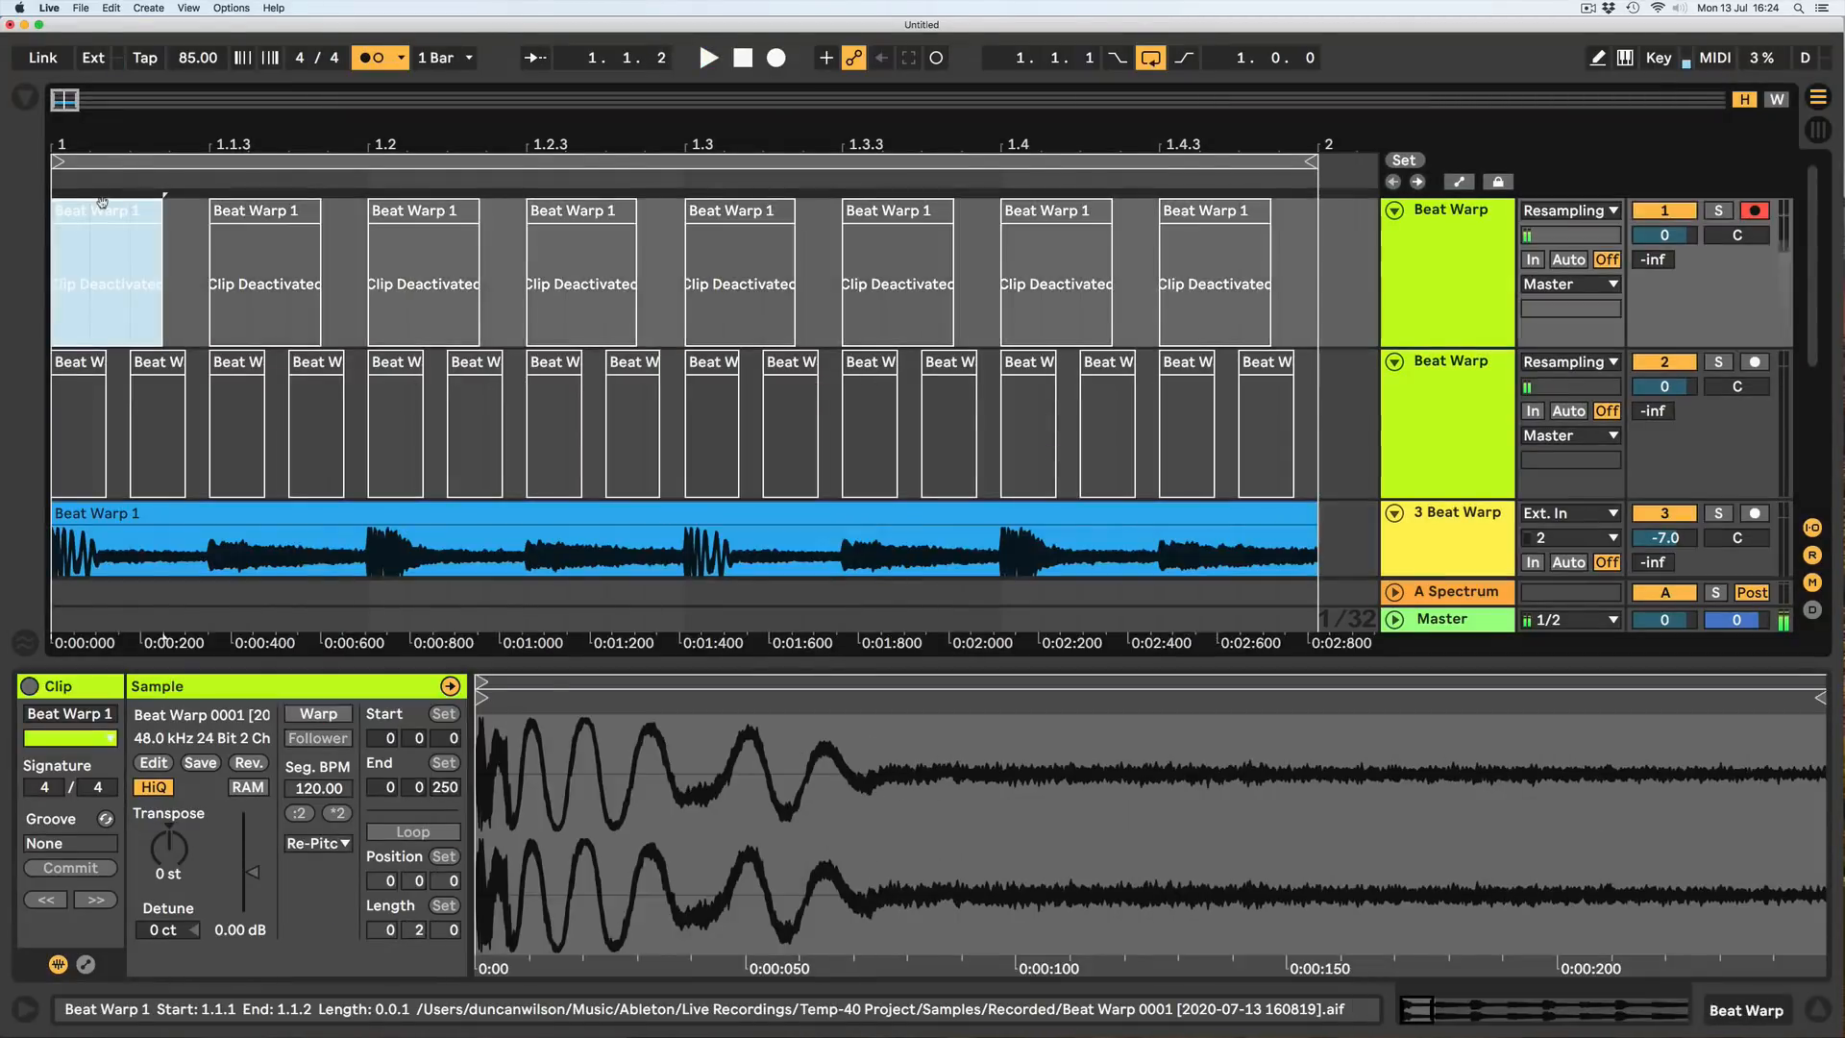
key("0")
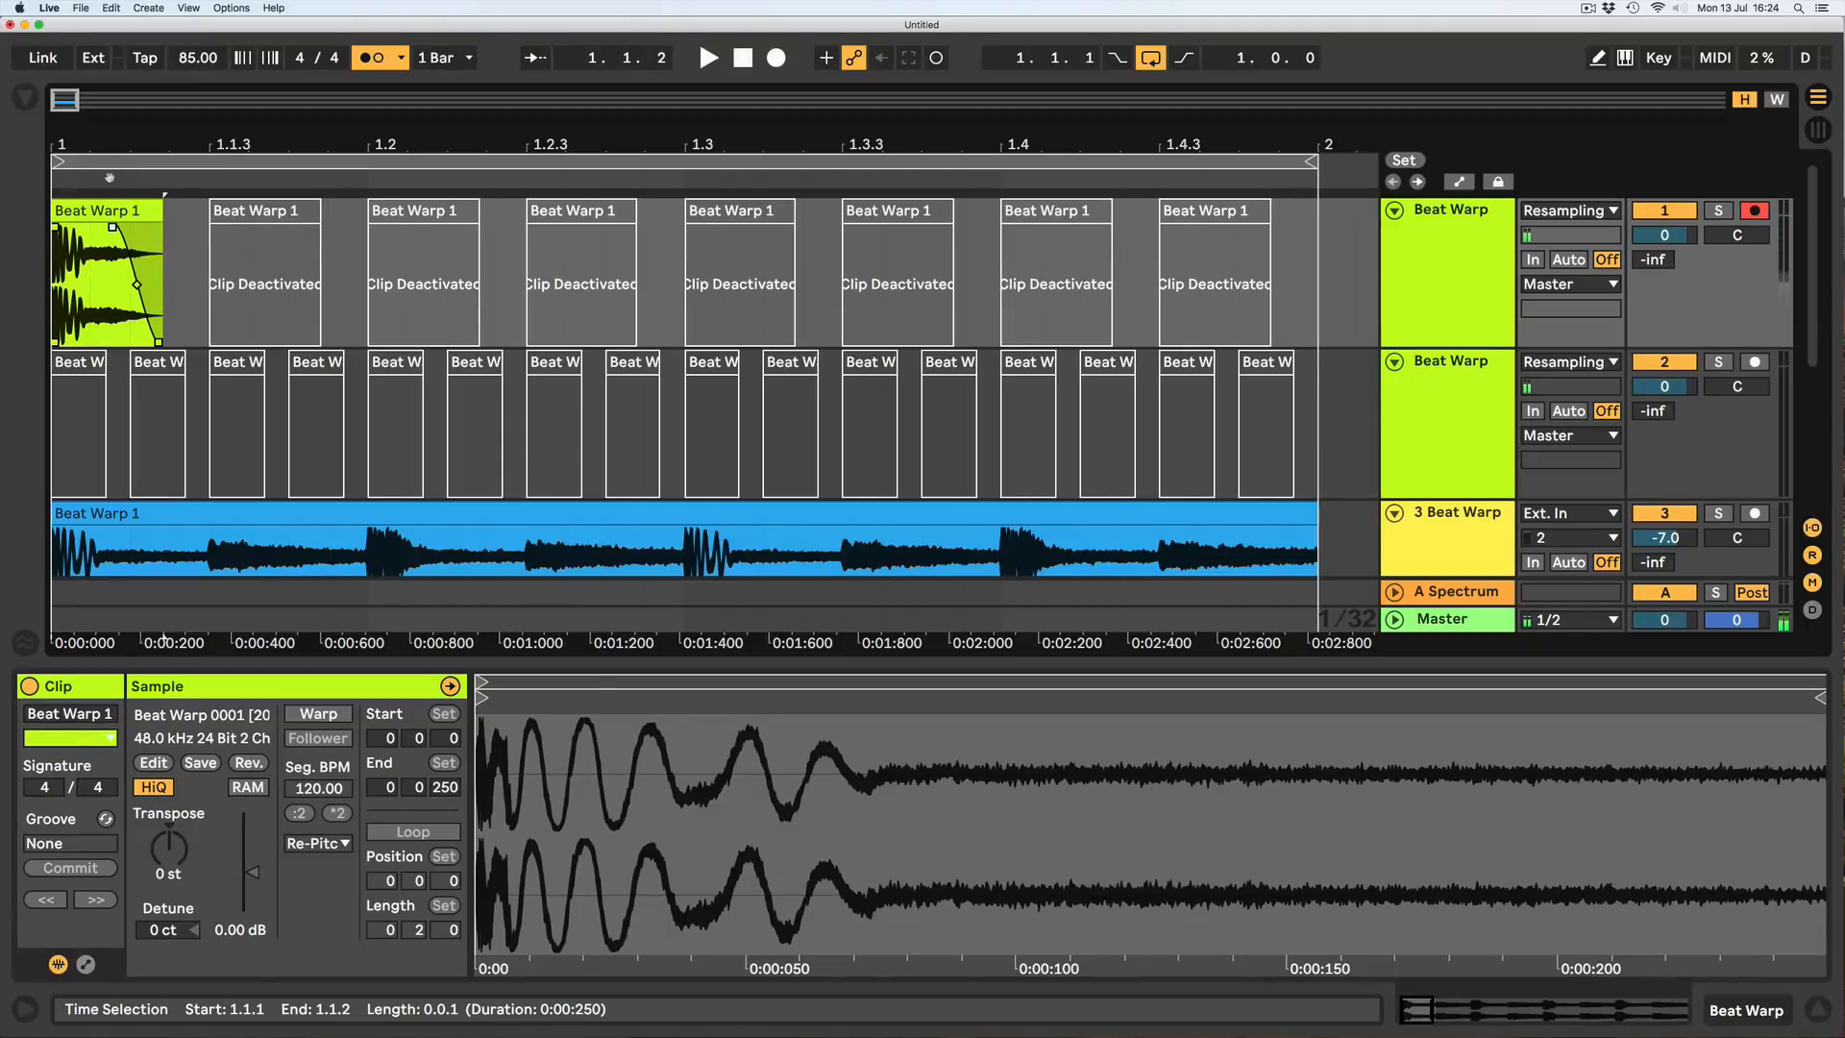
left_click_drag(113, 227, 161, 228)
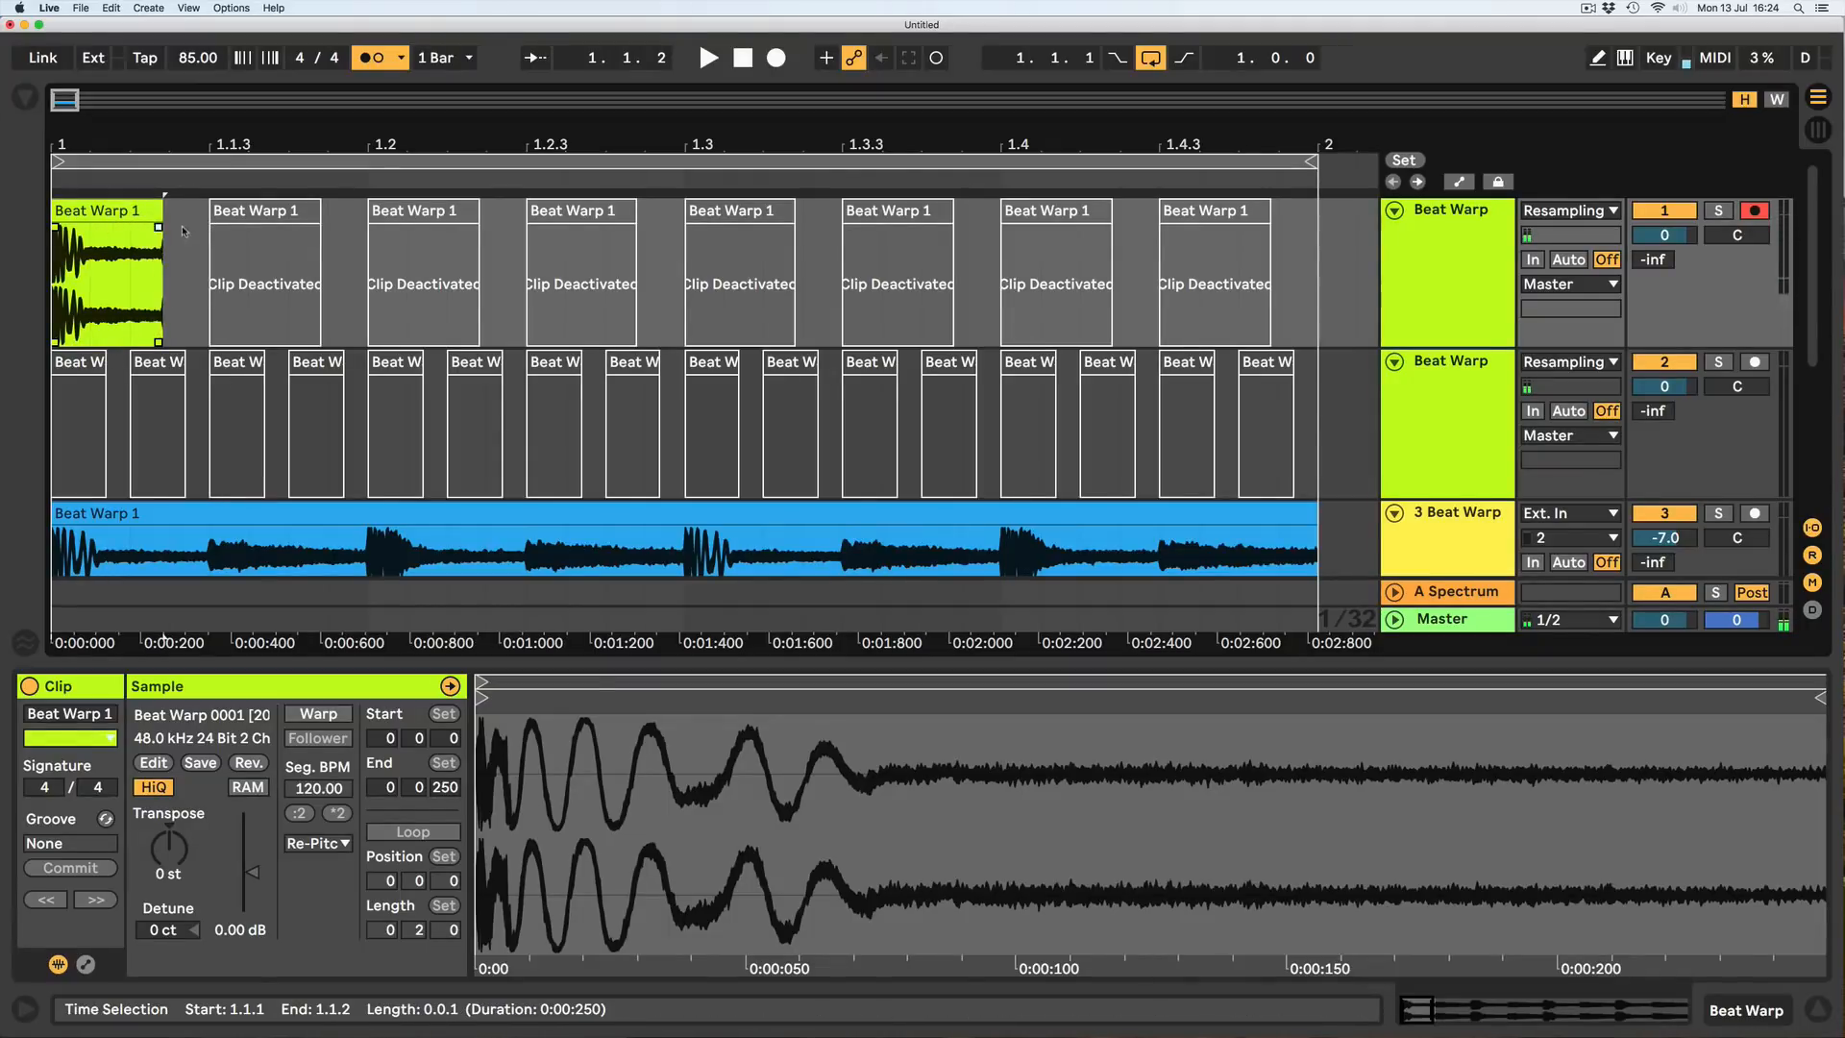
scroll(278, 351, "down", 6)
scroll(384, 394, "up", 6)
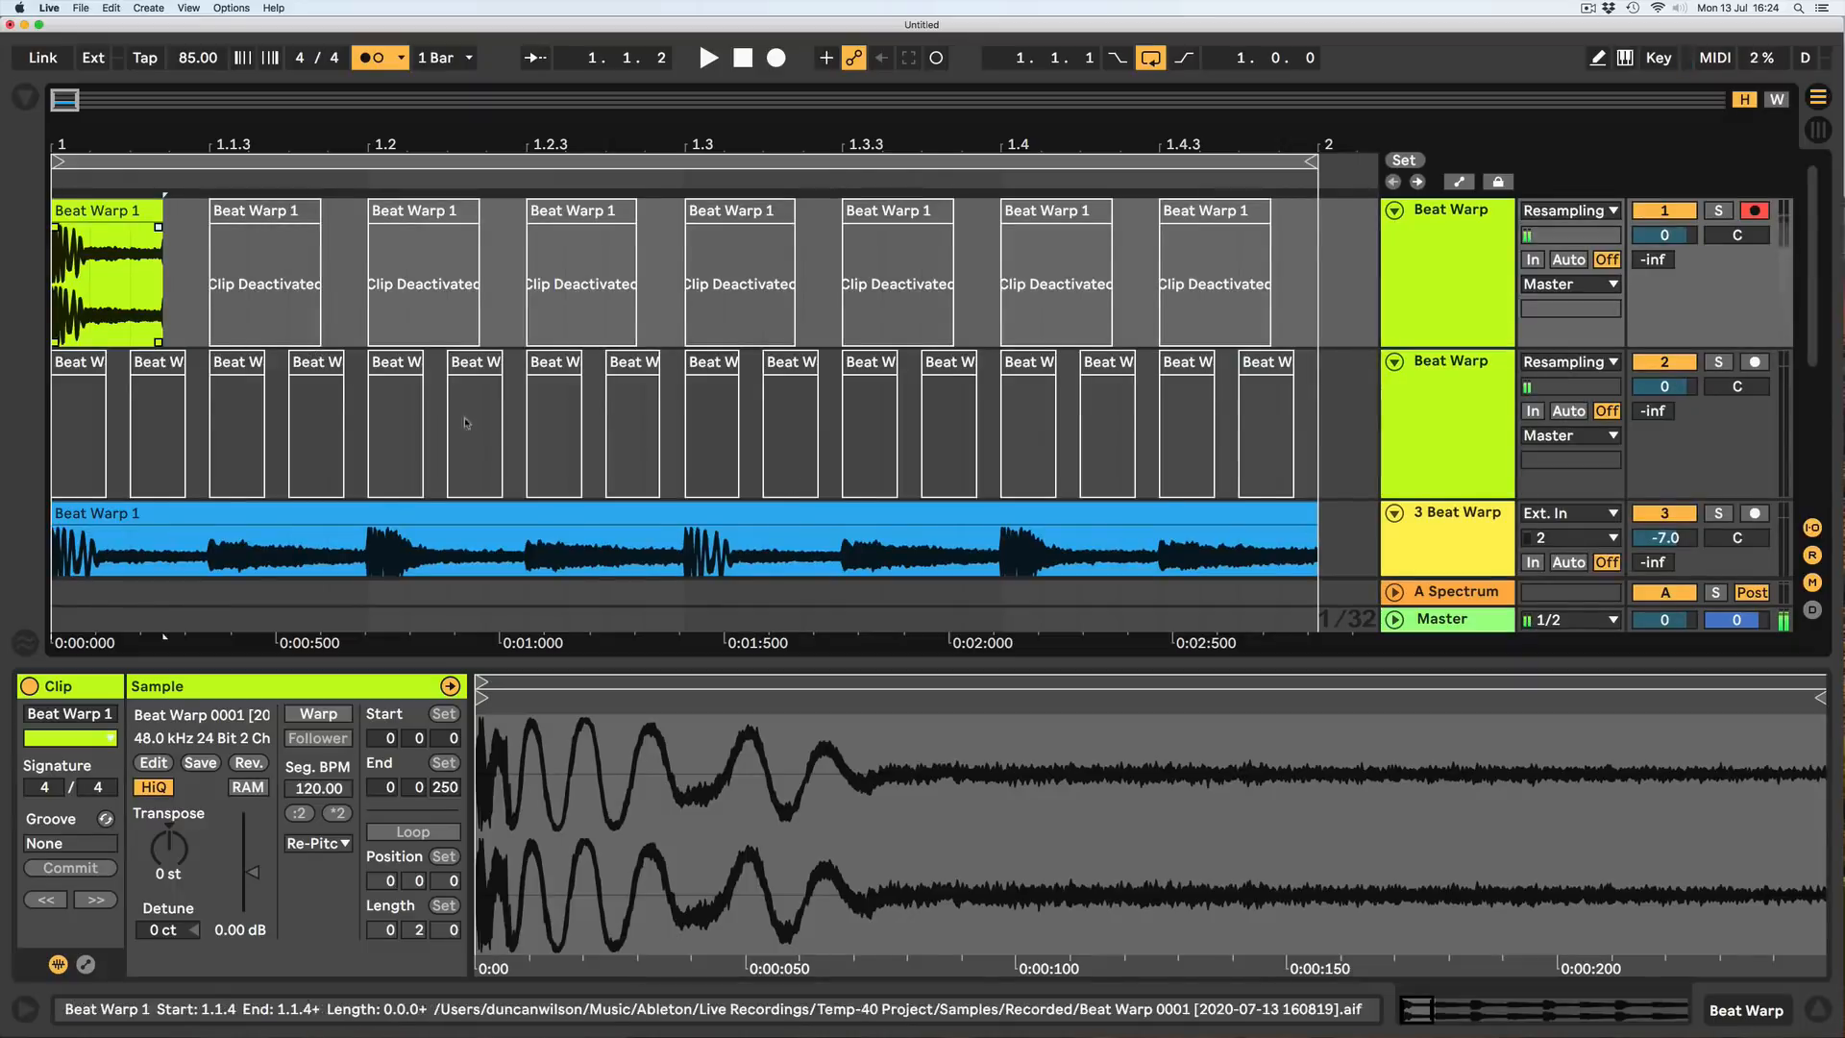
Reactivate all sliced clips on the first two tracks and mute both tracks.
left_click(1264, 363)
left_click(113, 210, "shift")
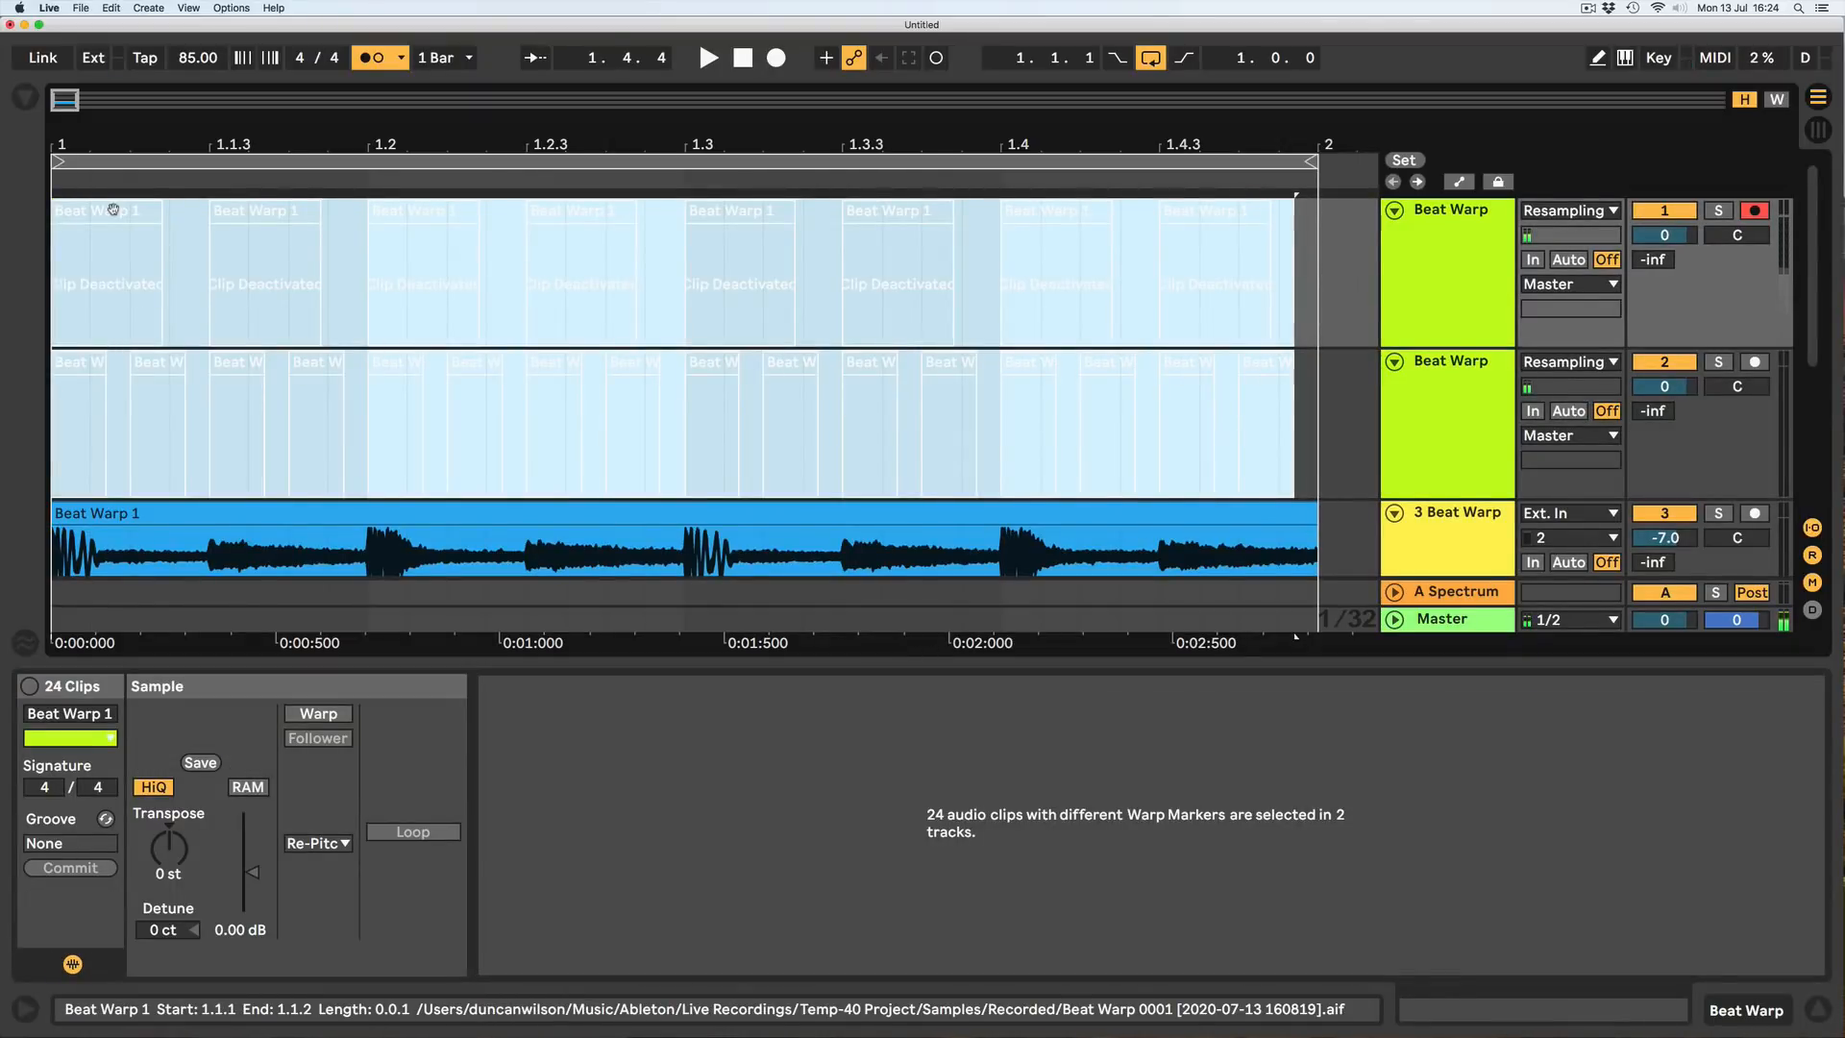
key("0")
left_click(1646, 364)
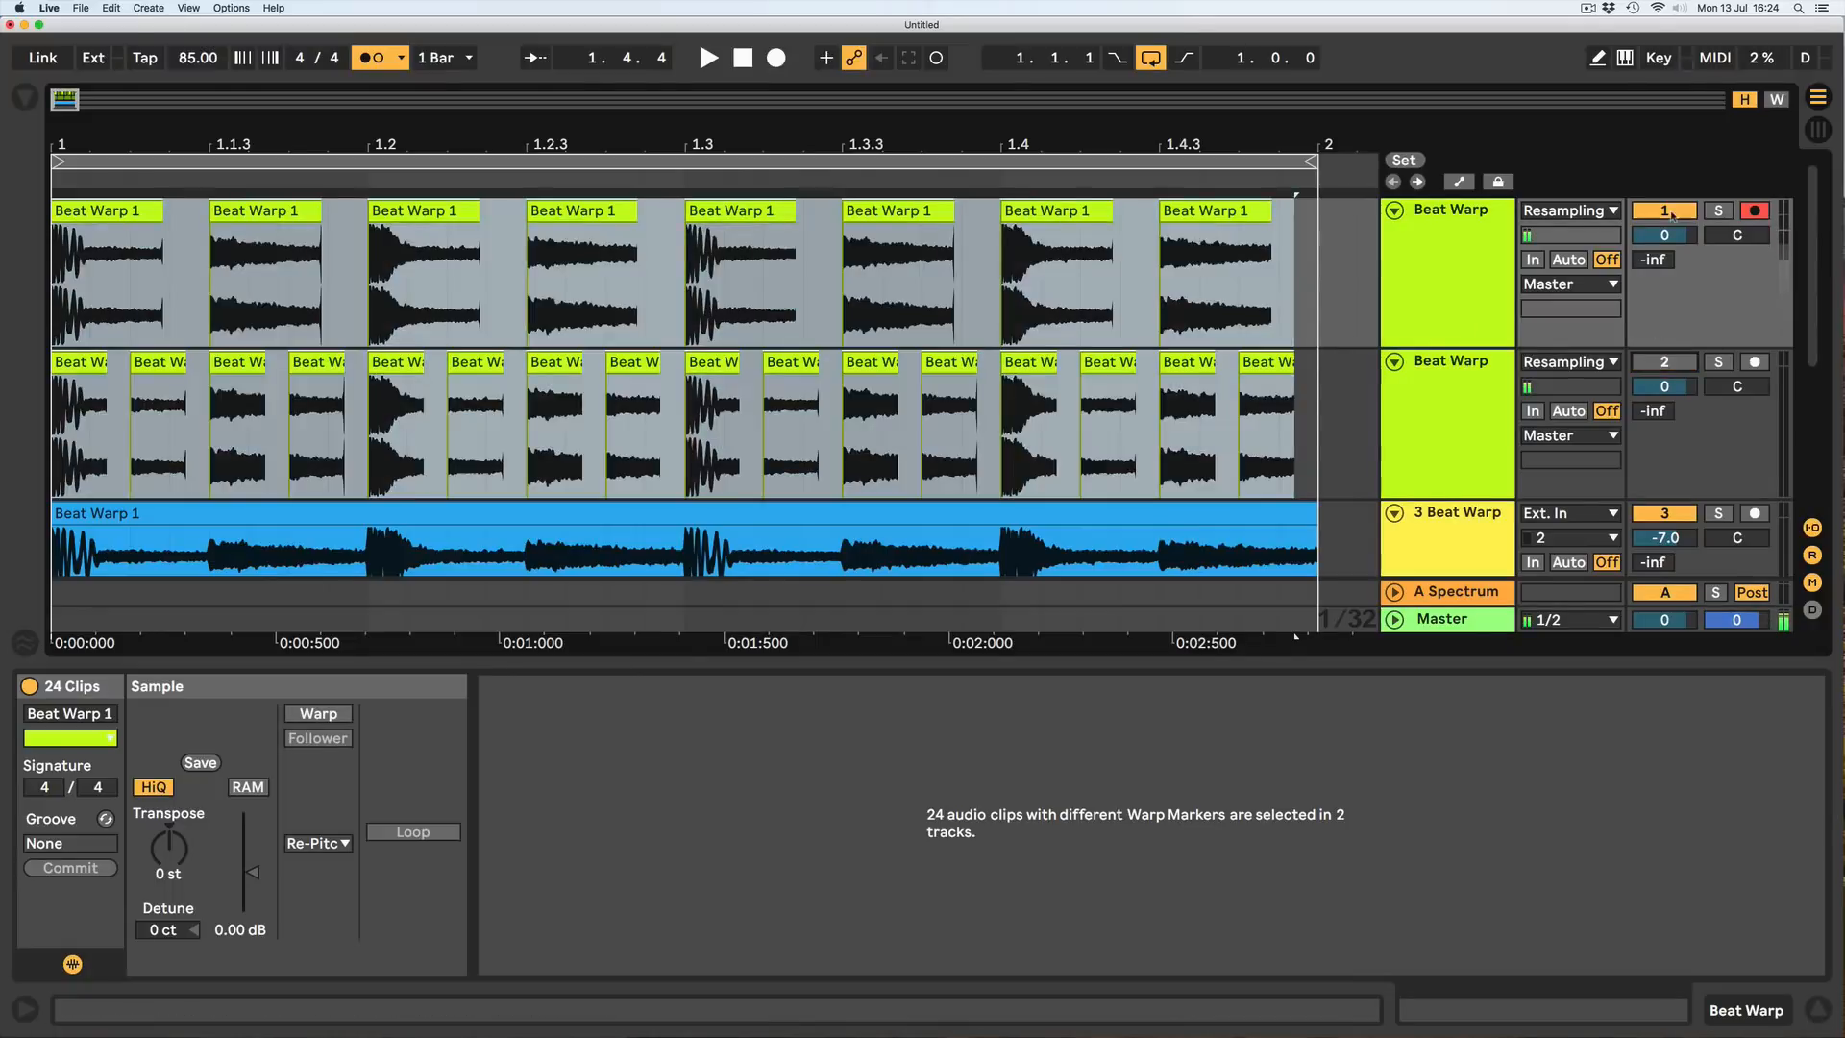
Change the transient loop mode of the third track's clip to forward looping.
scroll(739, 399, "down", 3)
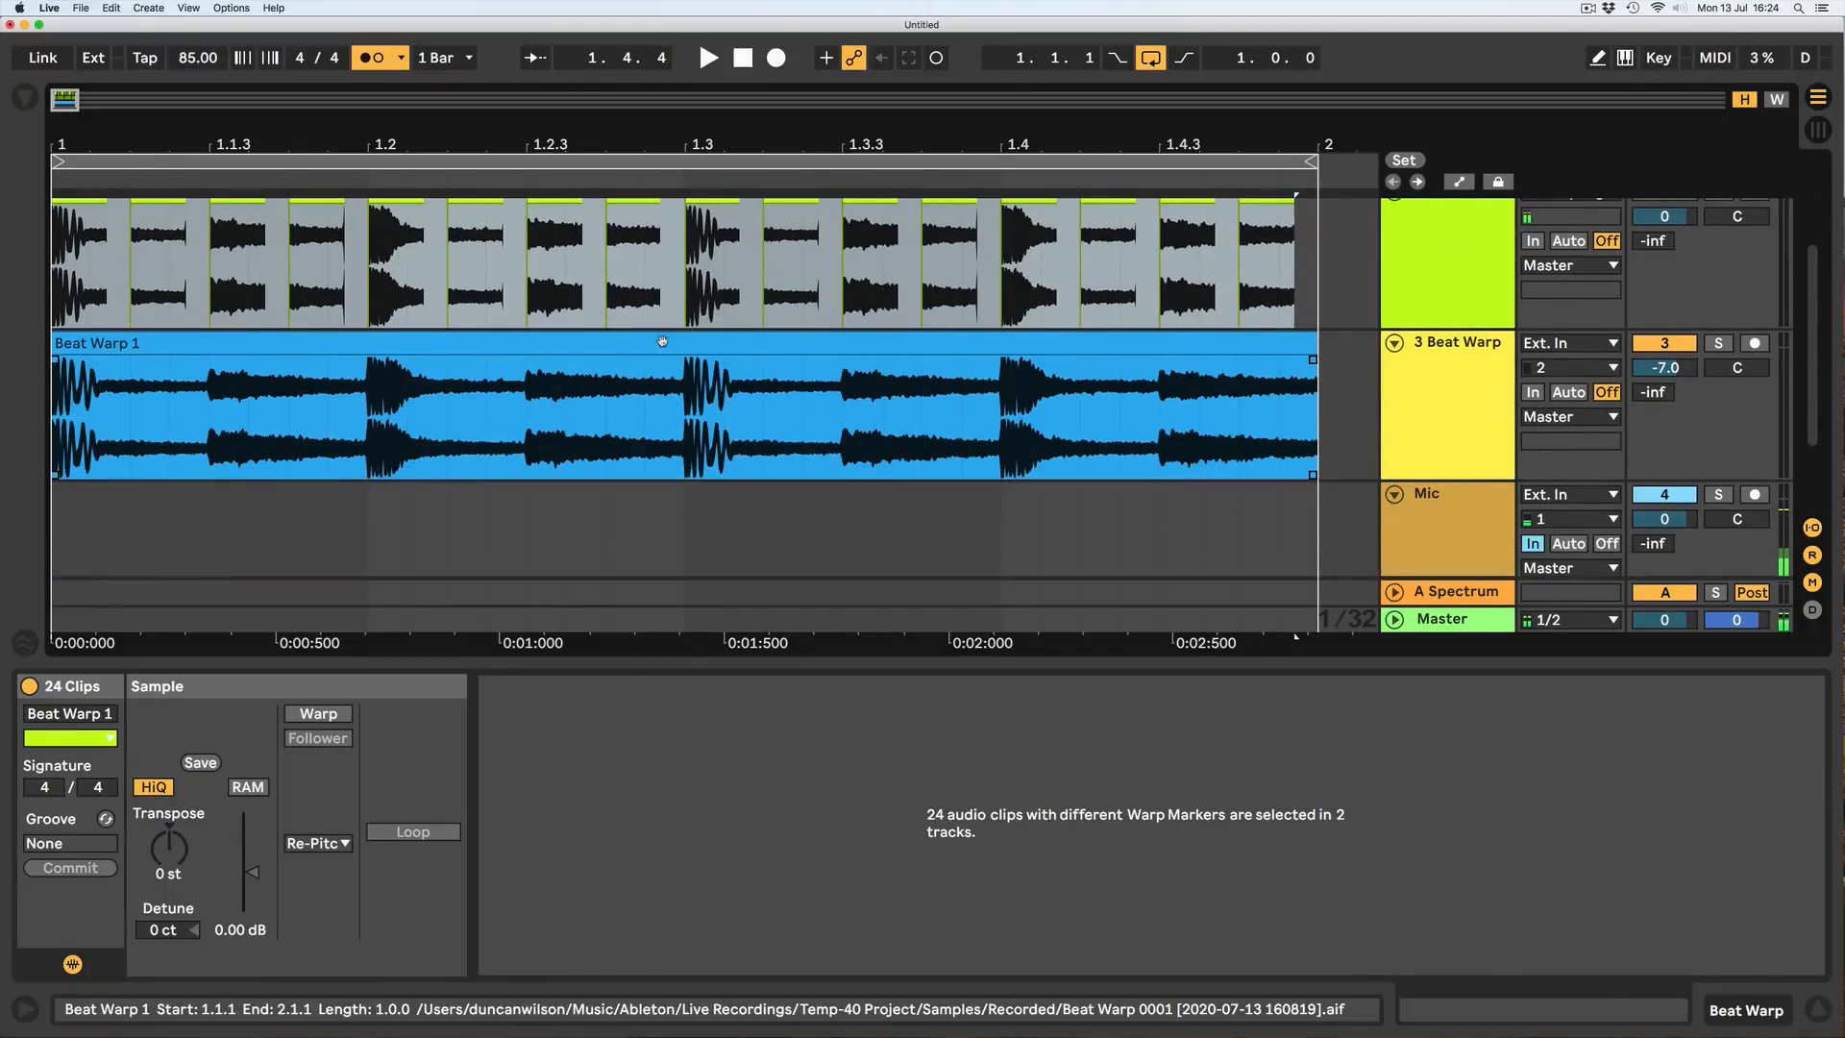
left_click(739, 400)
left_click(301, 912)
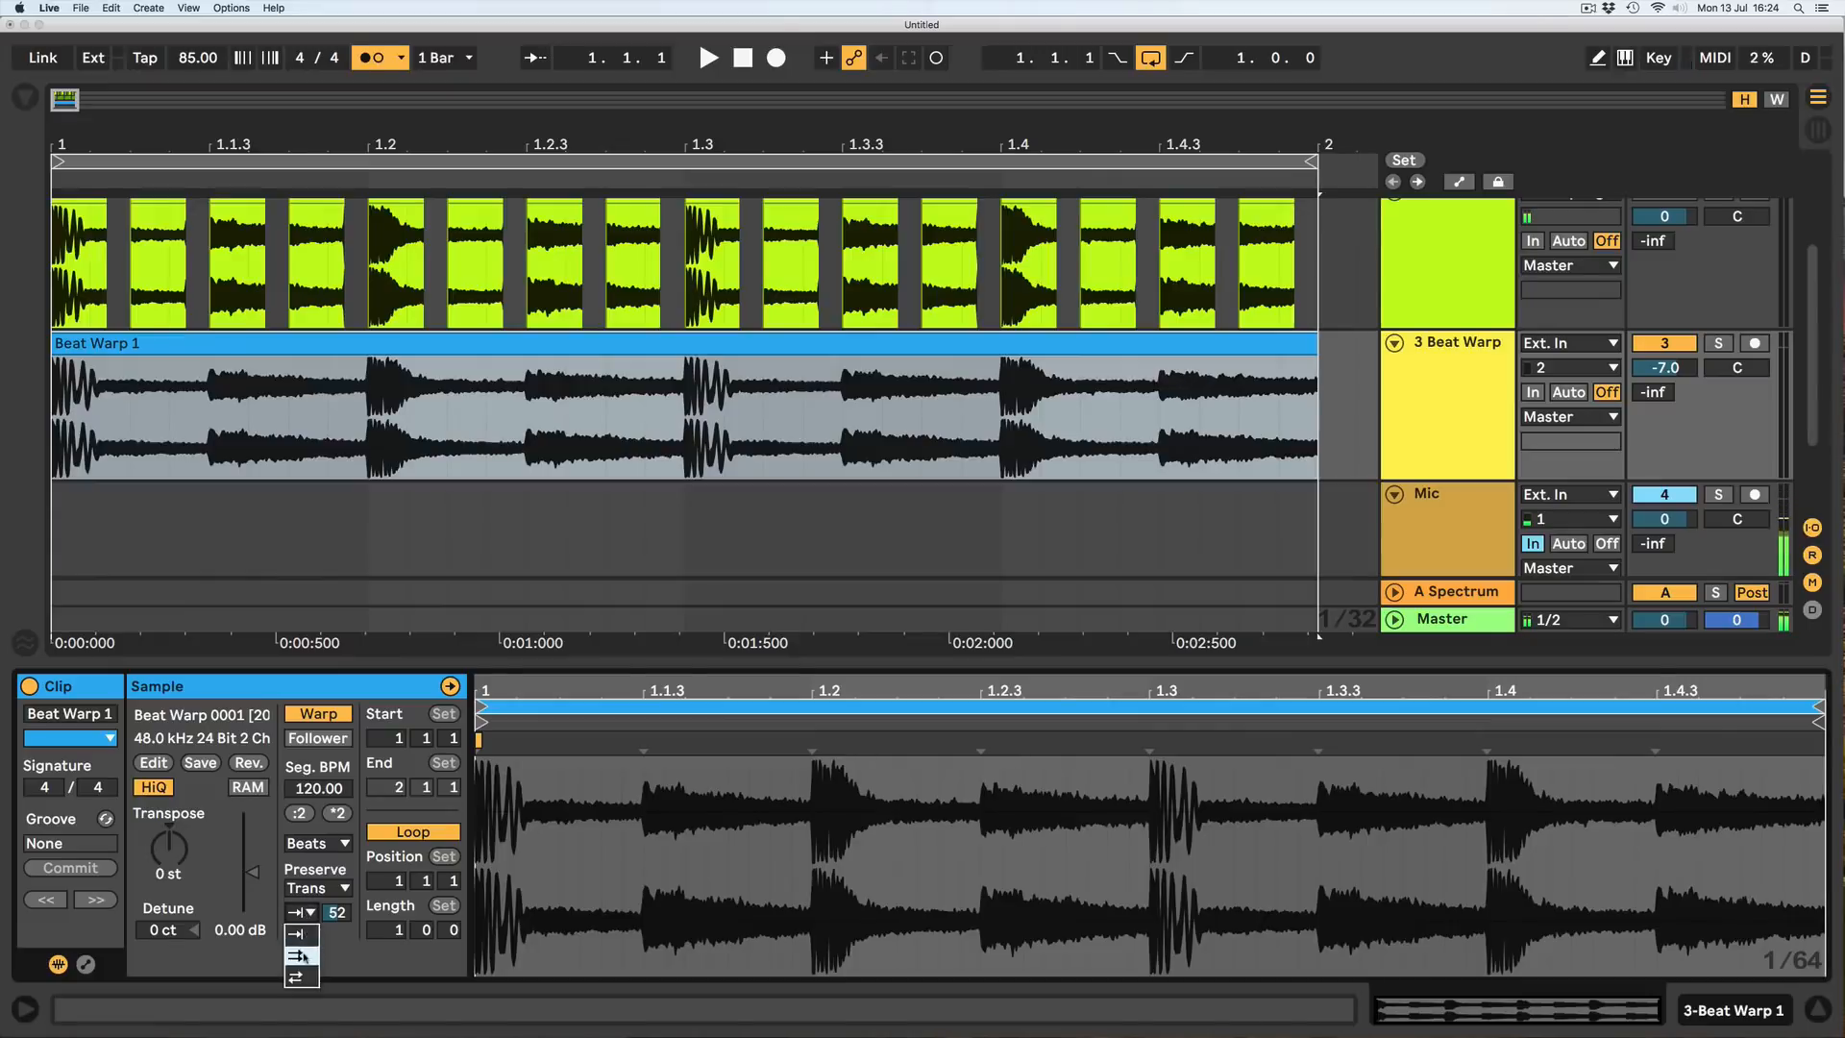
left_click(296, 954)
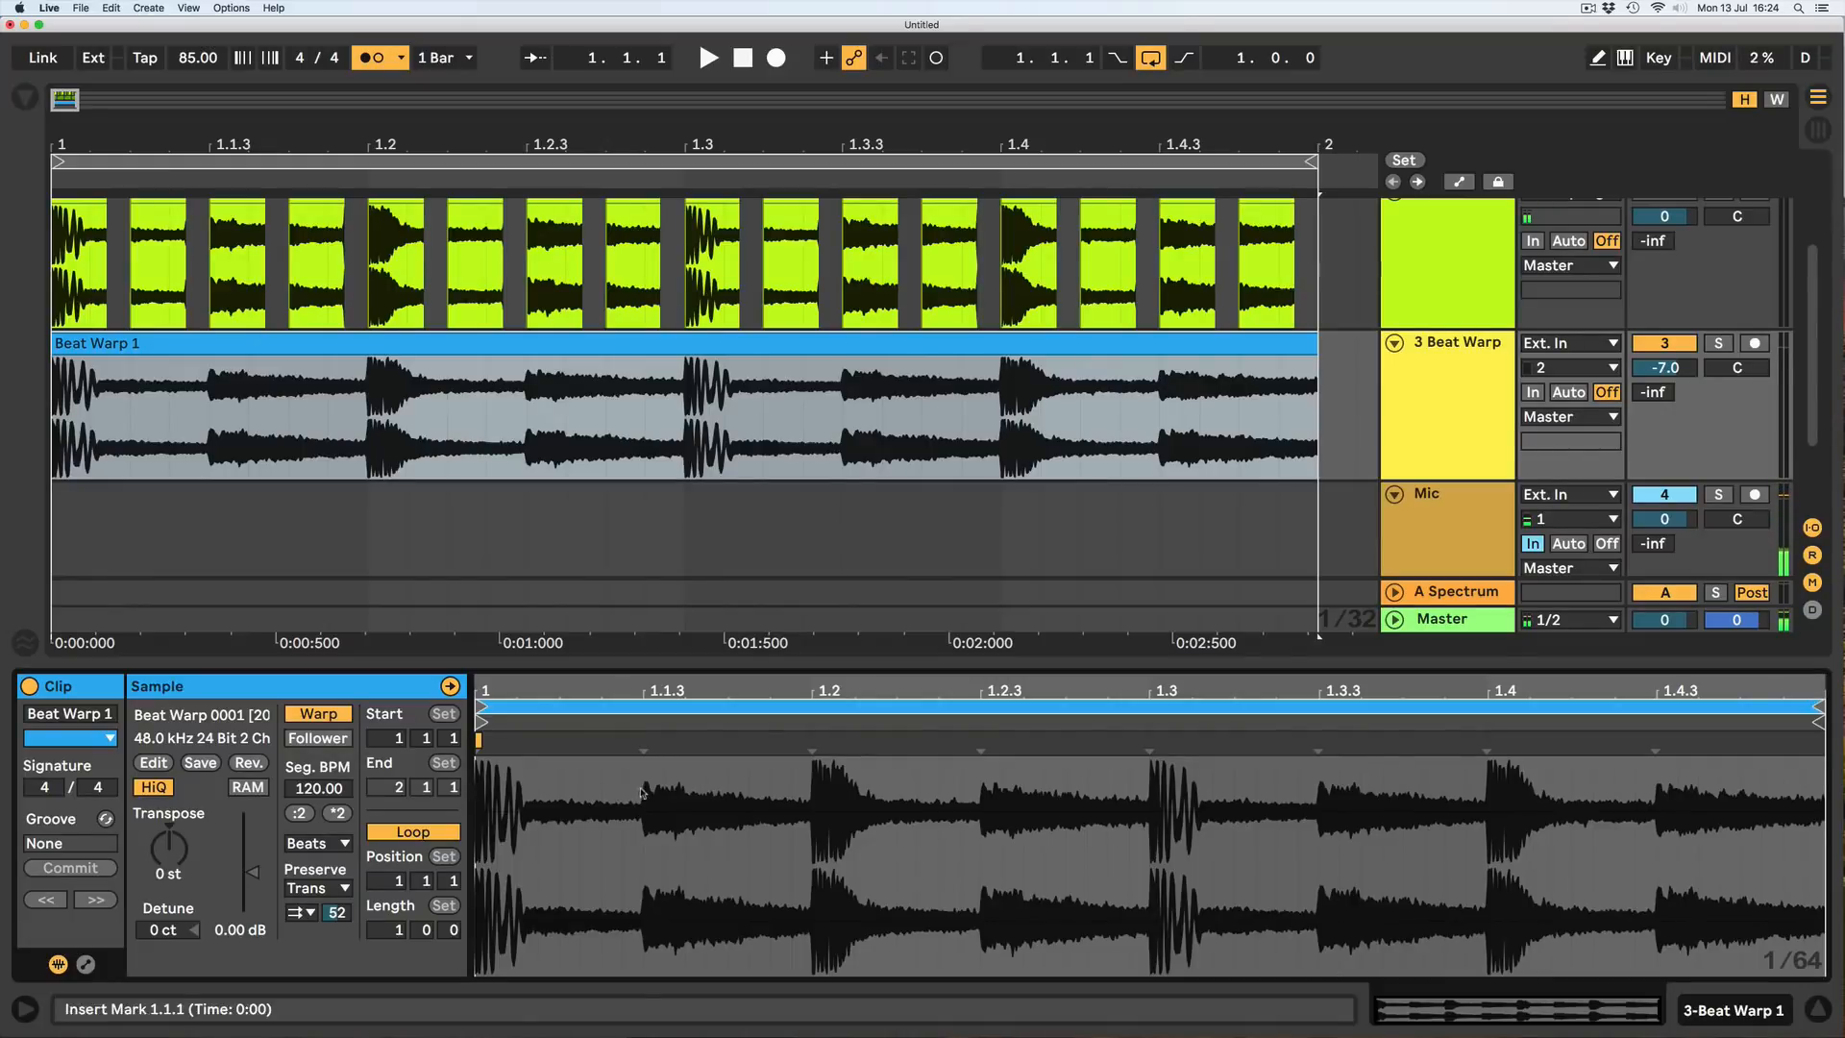
Duplicate the last 7 ms of the first track's first slice repeatedly until the copies fill the gap up to 1.1.3.
left_click_drag(643, 795, 478, 793)
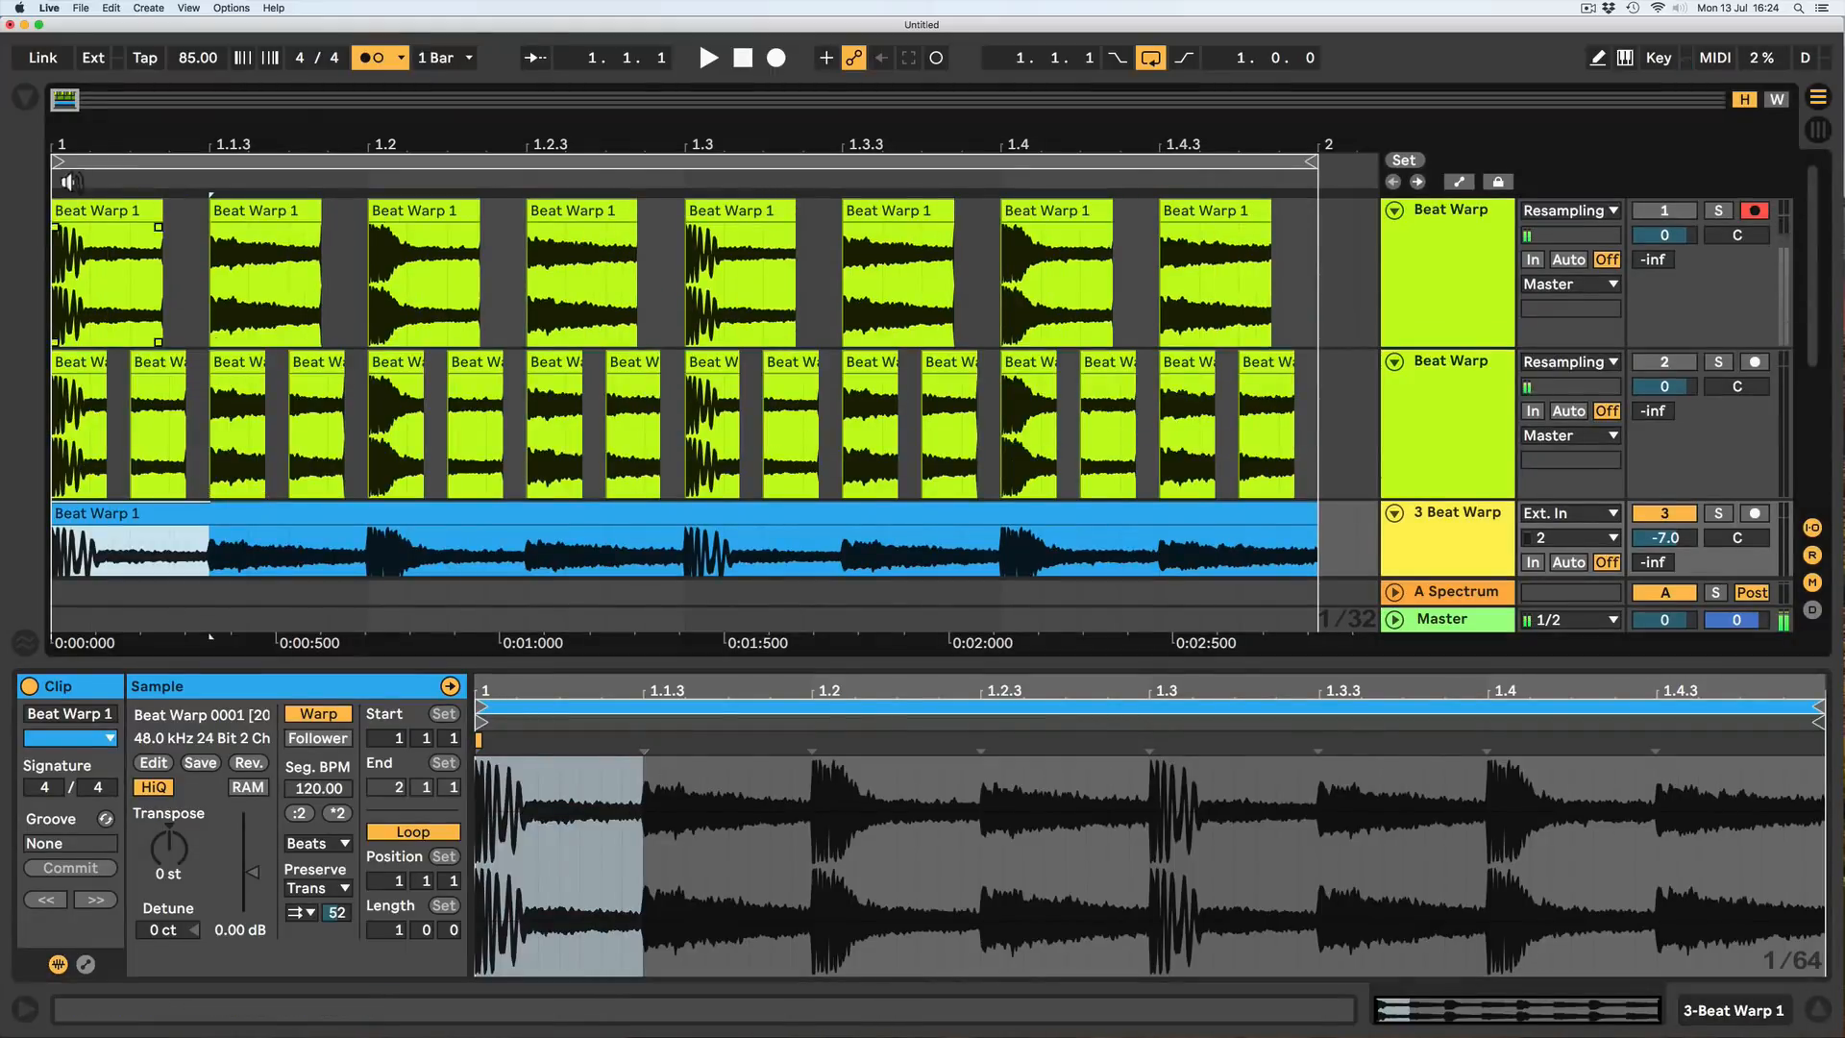
left_click_drag(71, 148, 71, 252)
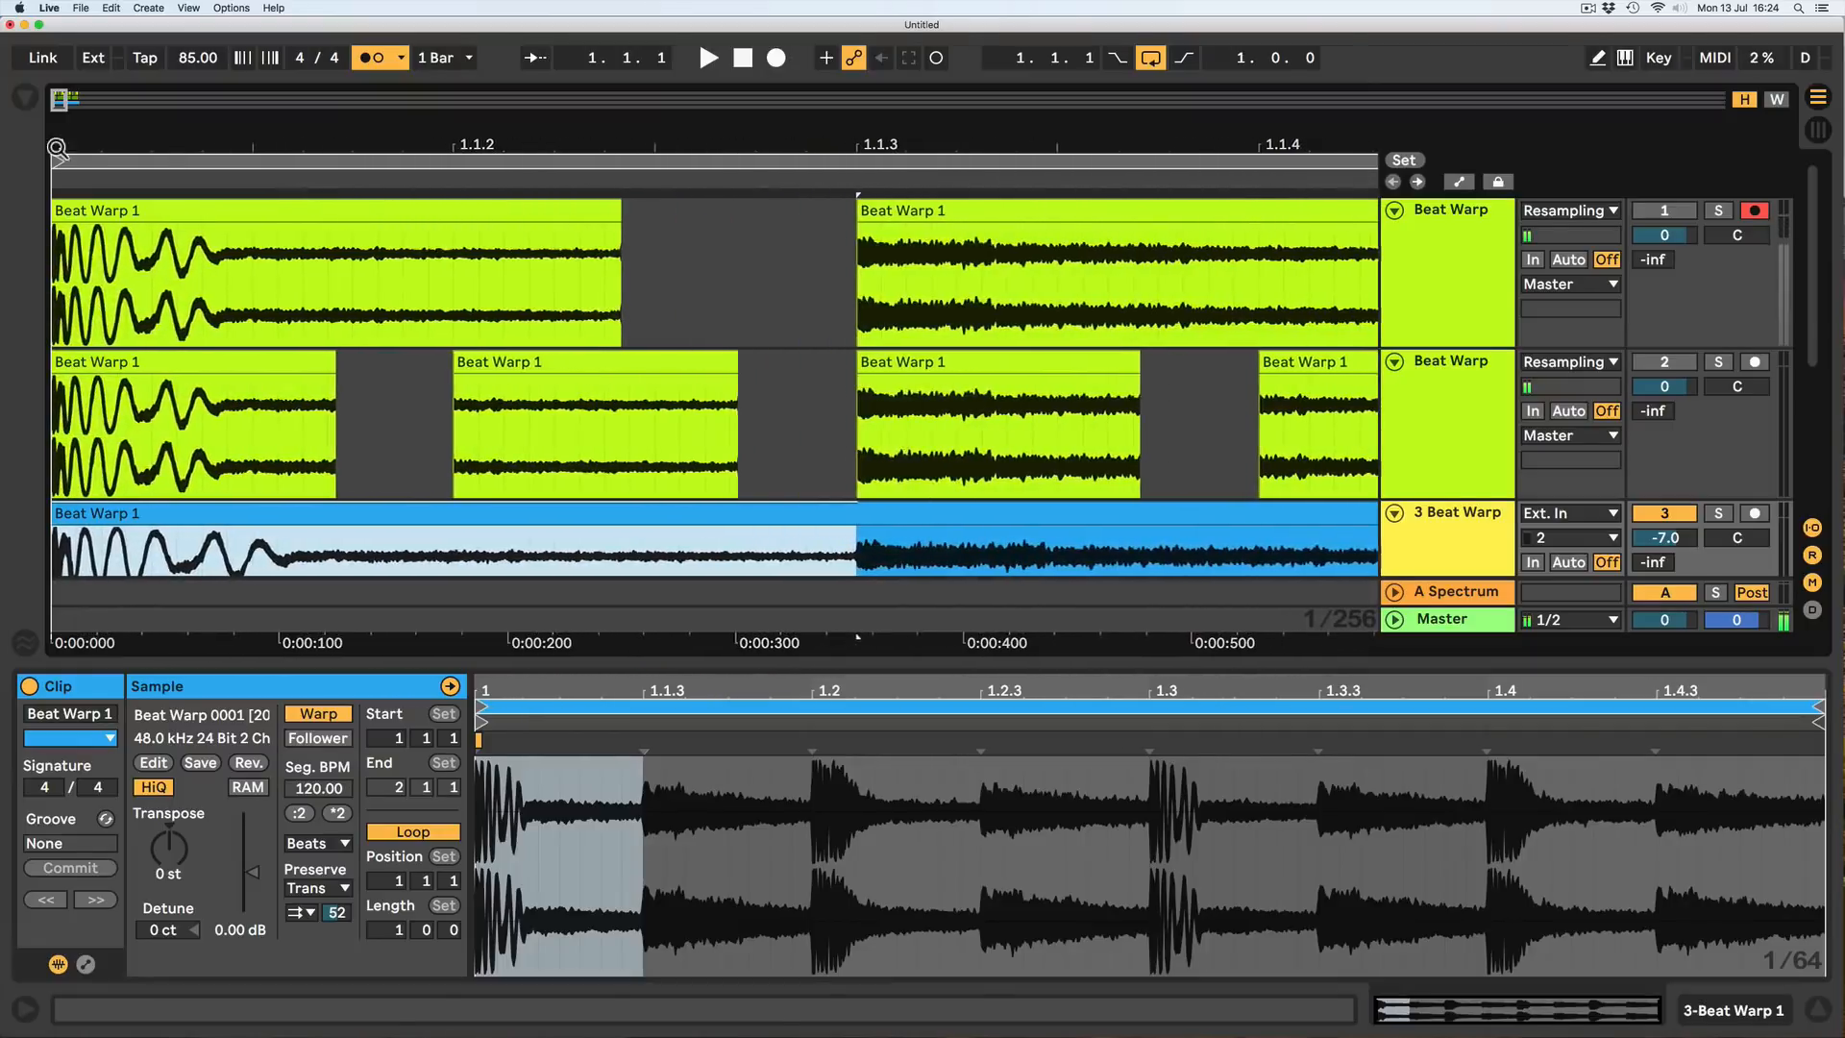
left_click(638, 250)
left_click(610, 274)
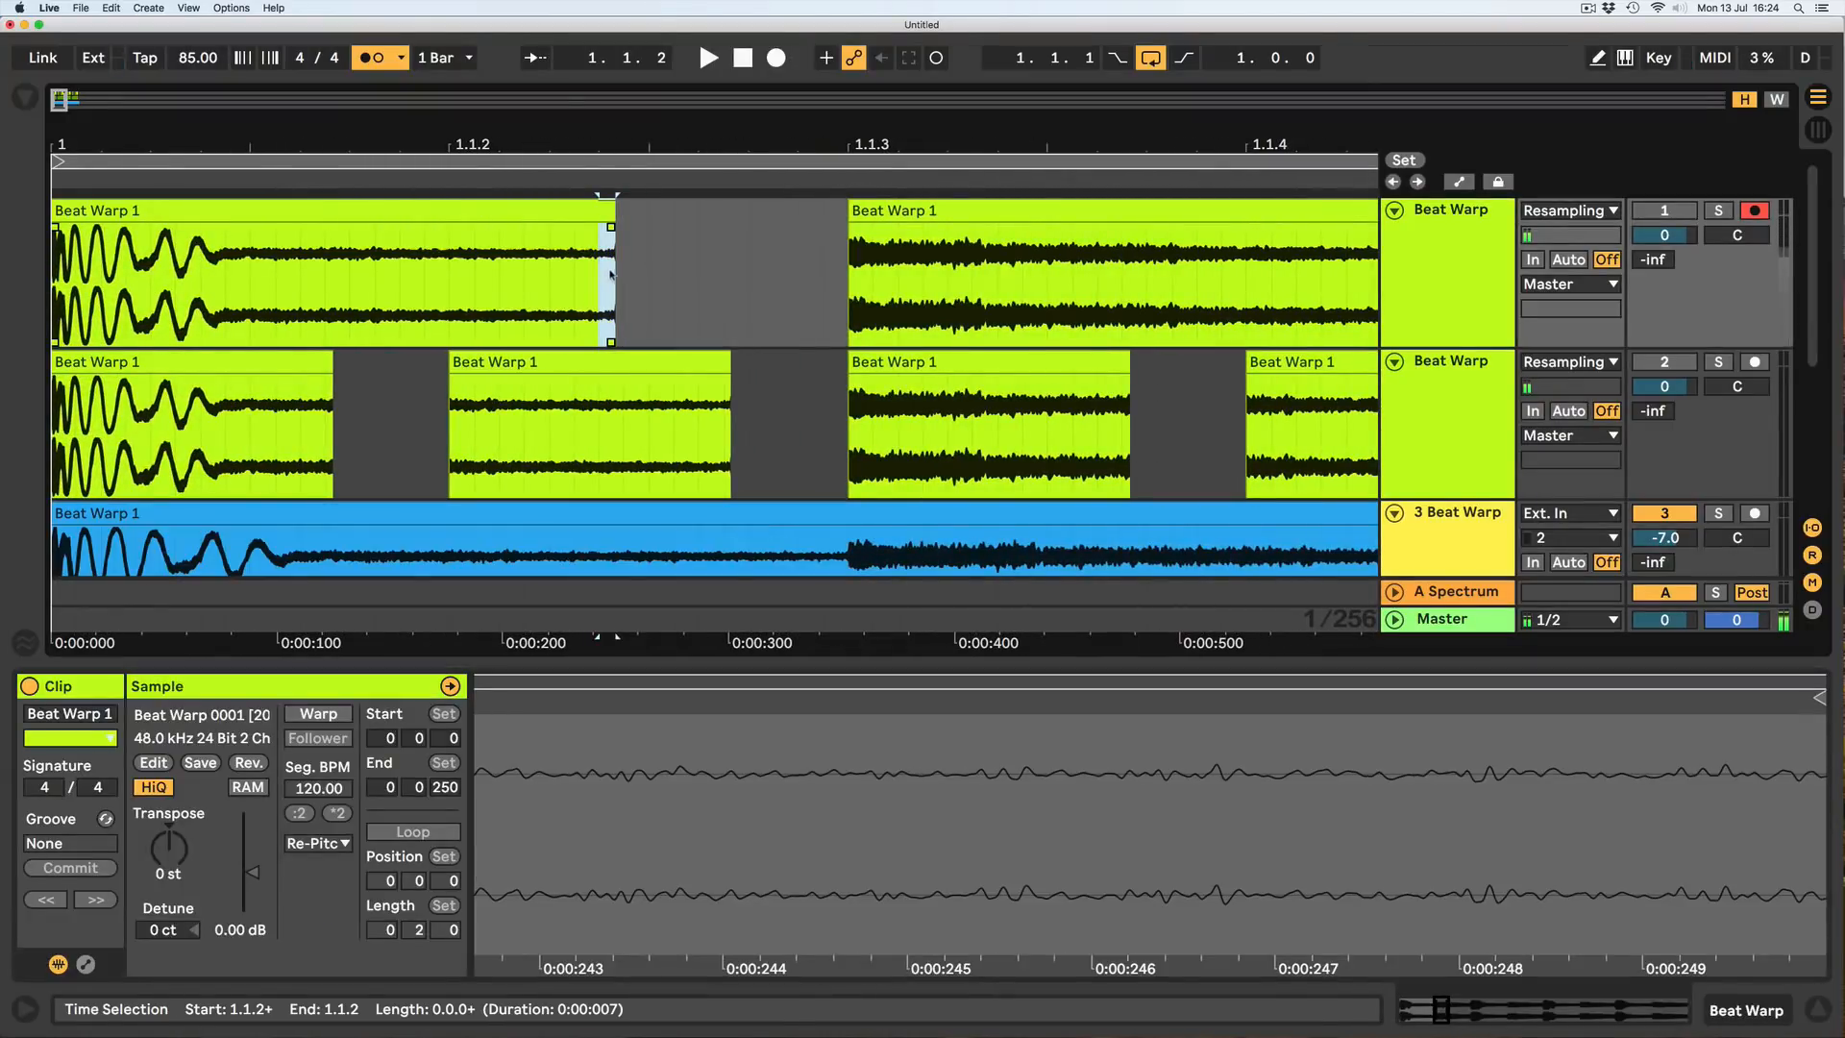
key("super+d")
key("super+d")
key("super+d")
key("super+d")
key("super+d")
key("super+d")
key("super+d")
key("super+d")
key("super+d")
key("super+d")
key("super+d")
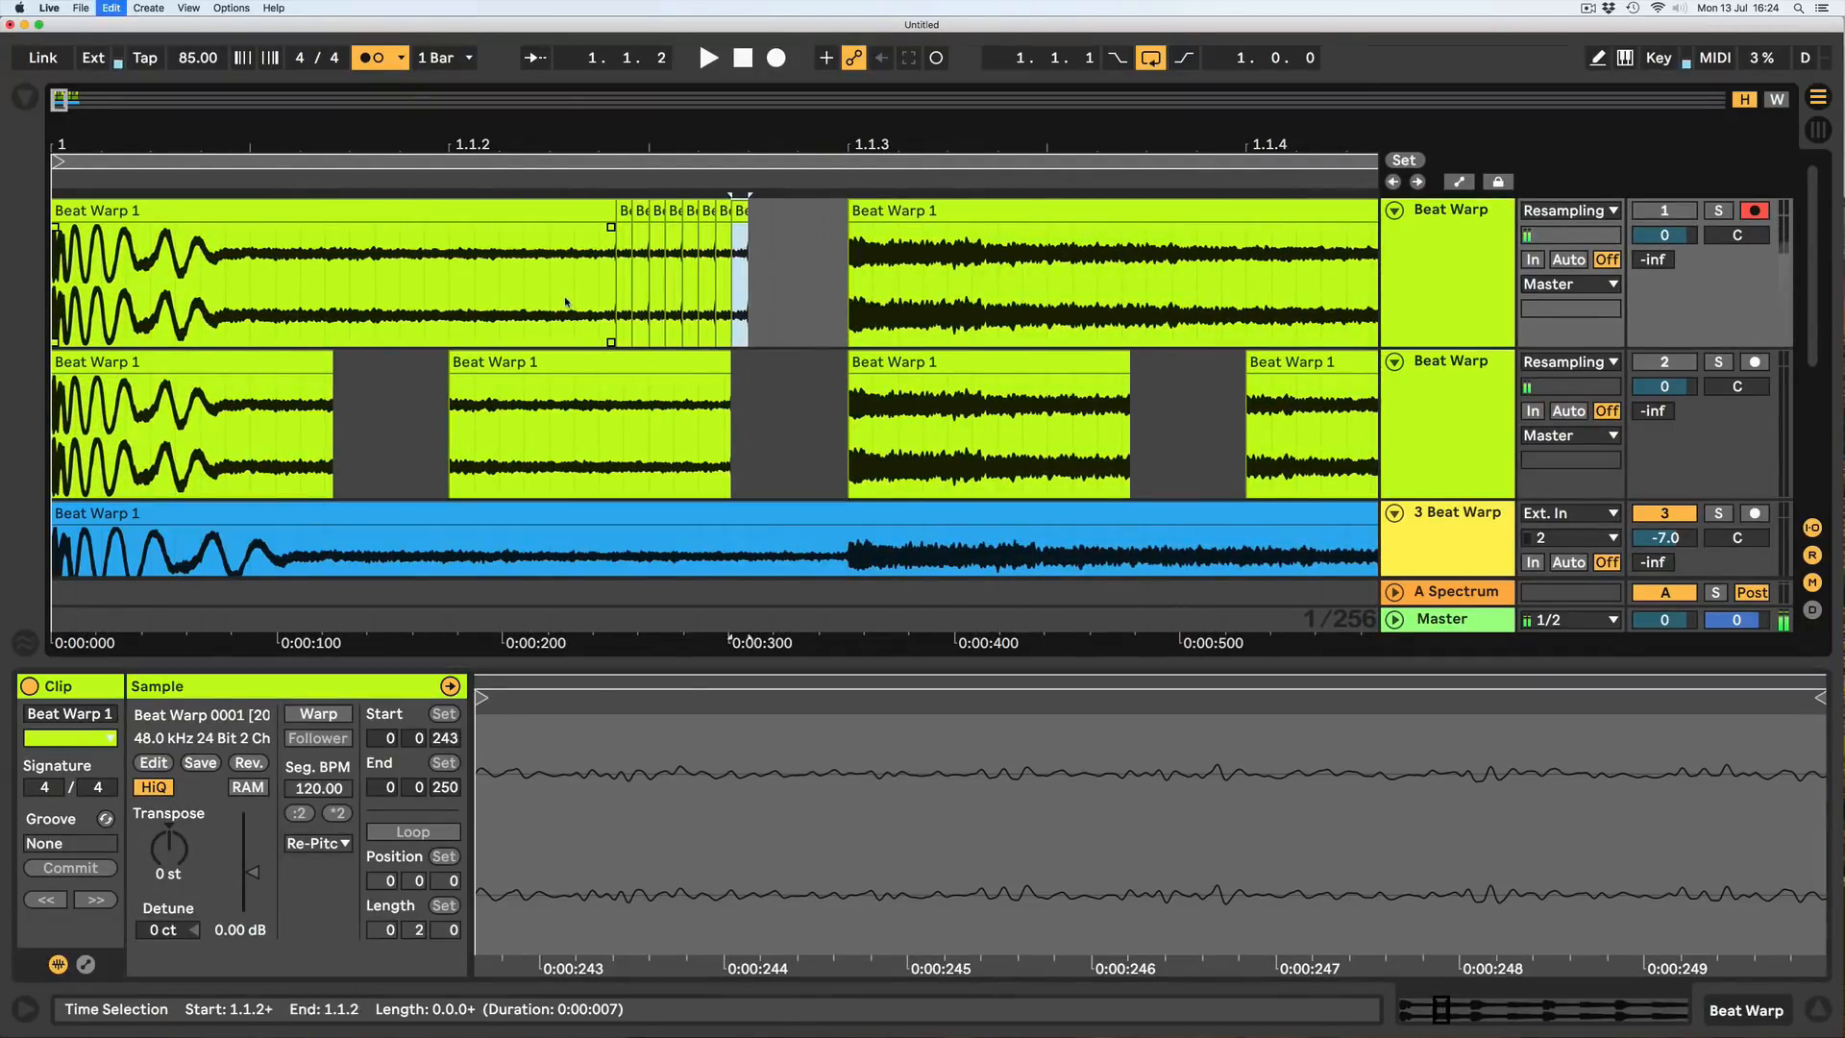
key("super+d")
key("super+d")
key("super+d")
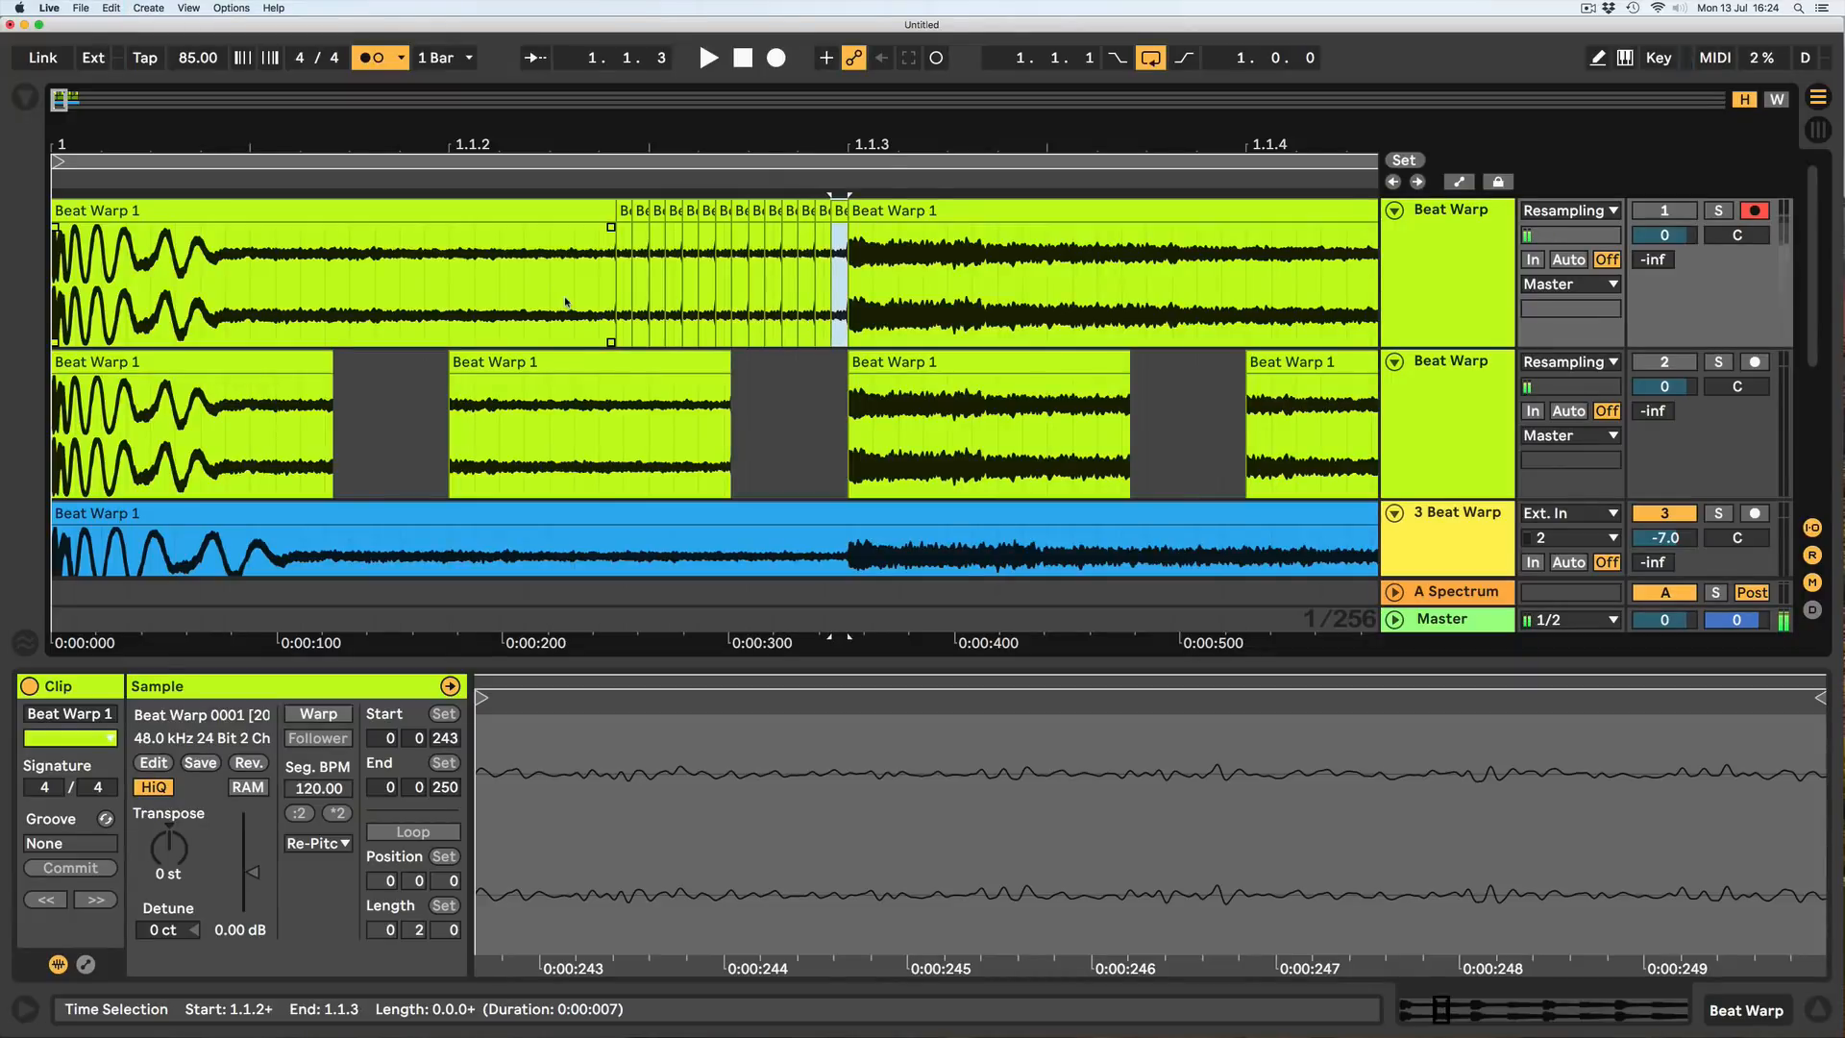
Play the third track's forward-looped clip and reset its transient envelope to 100.
left_click_drag(670, 149, 669, 57)
scroll(600, 371, "down", 5)
left_click(601, 340)
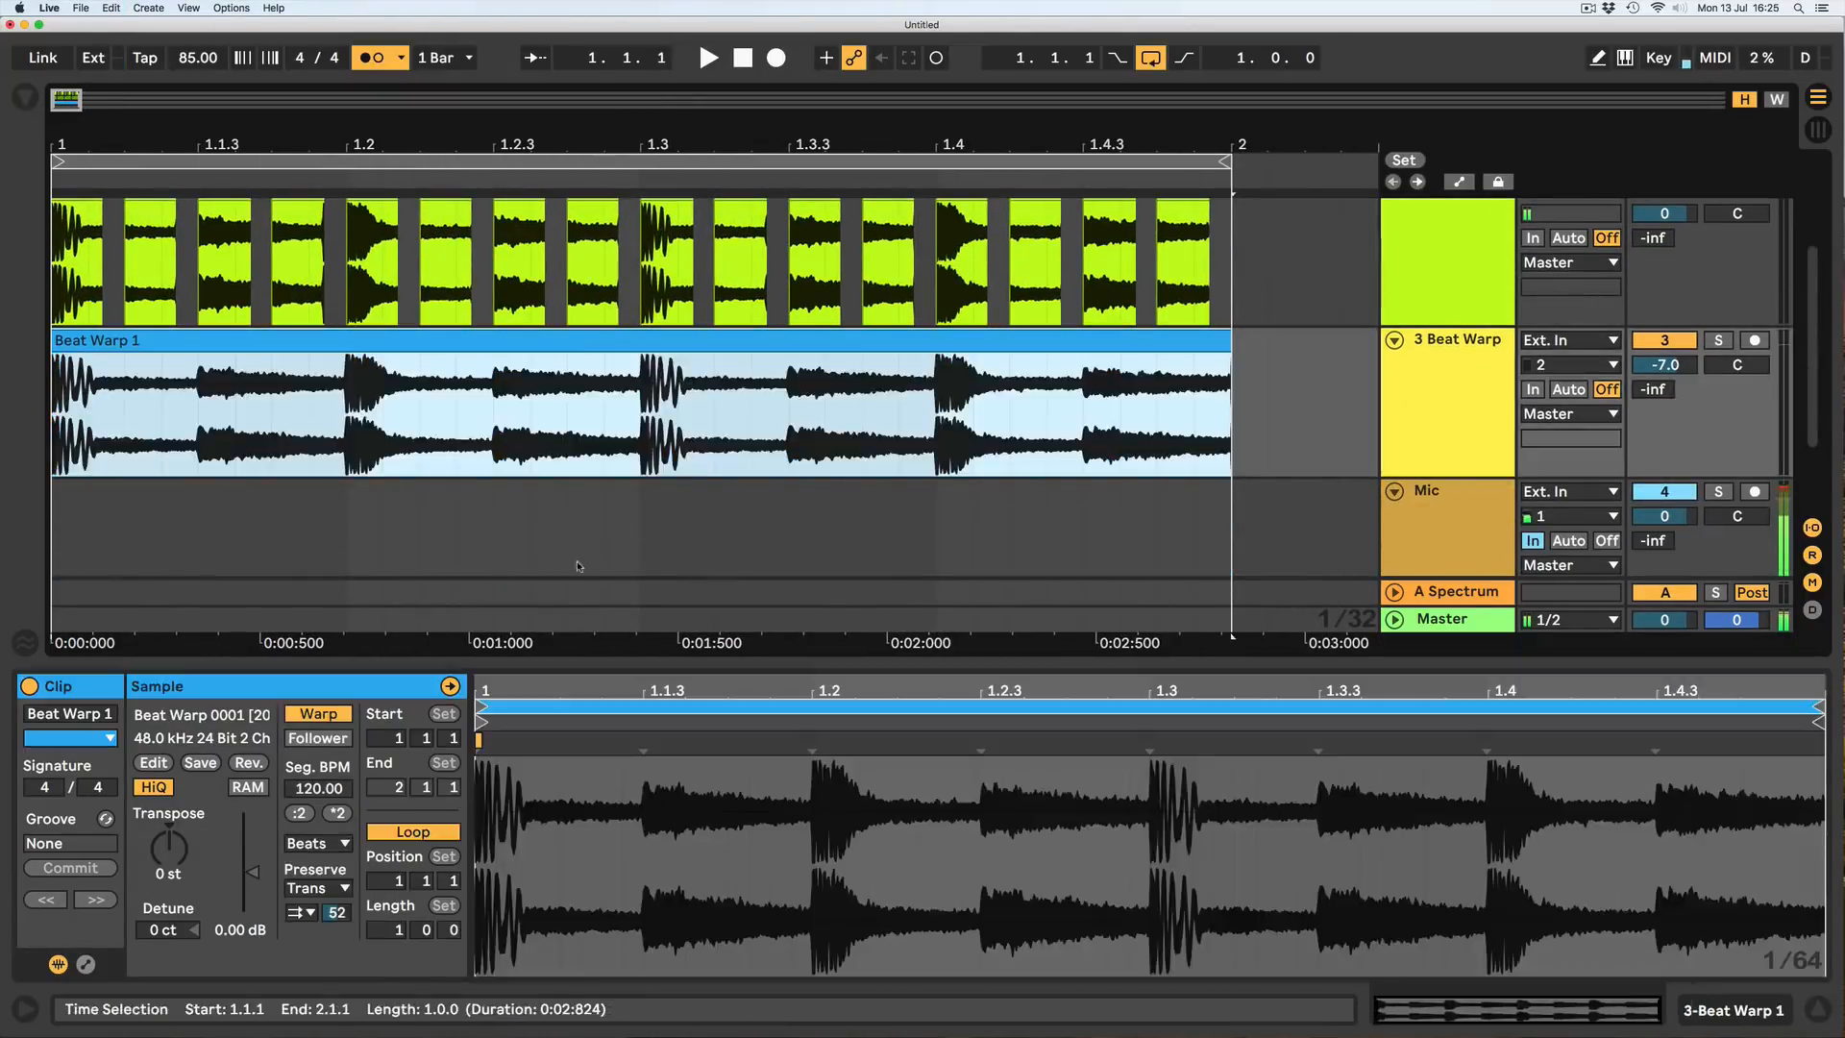
key("space")
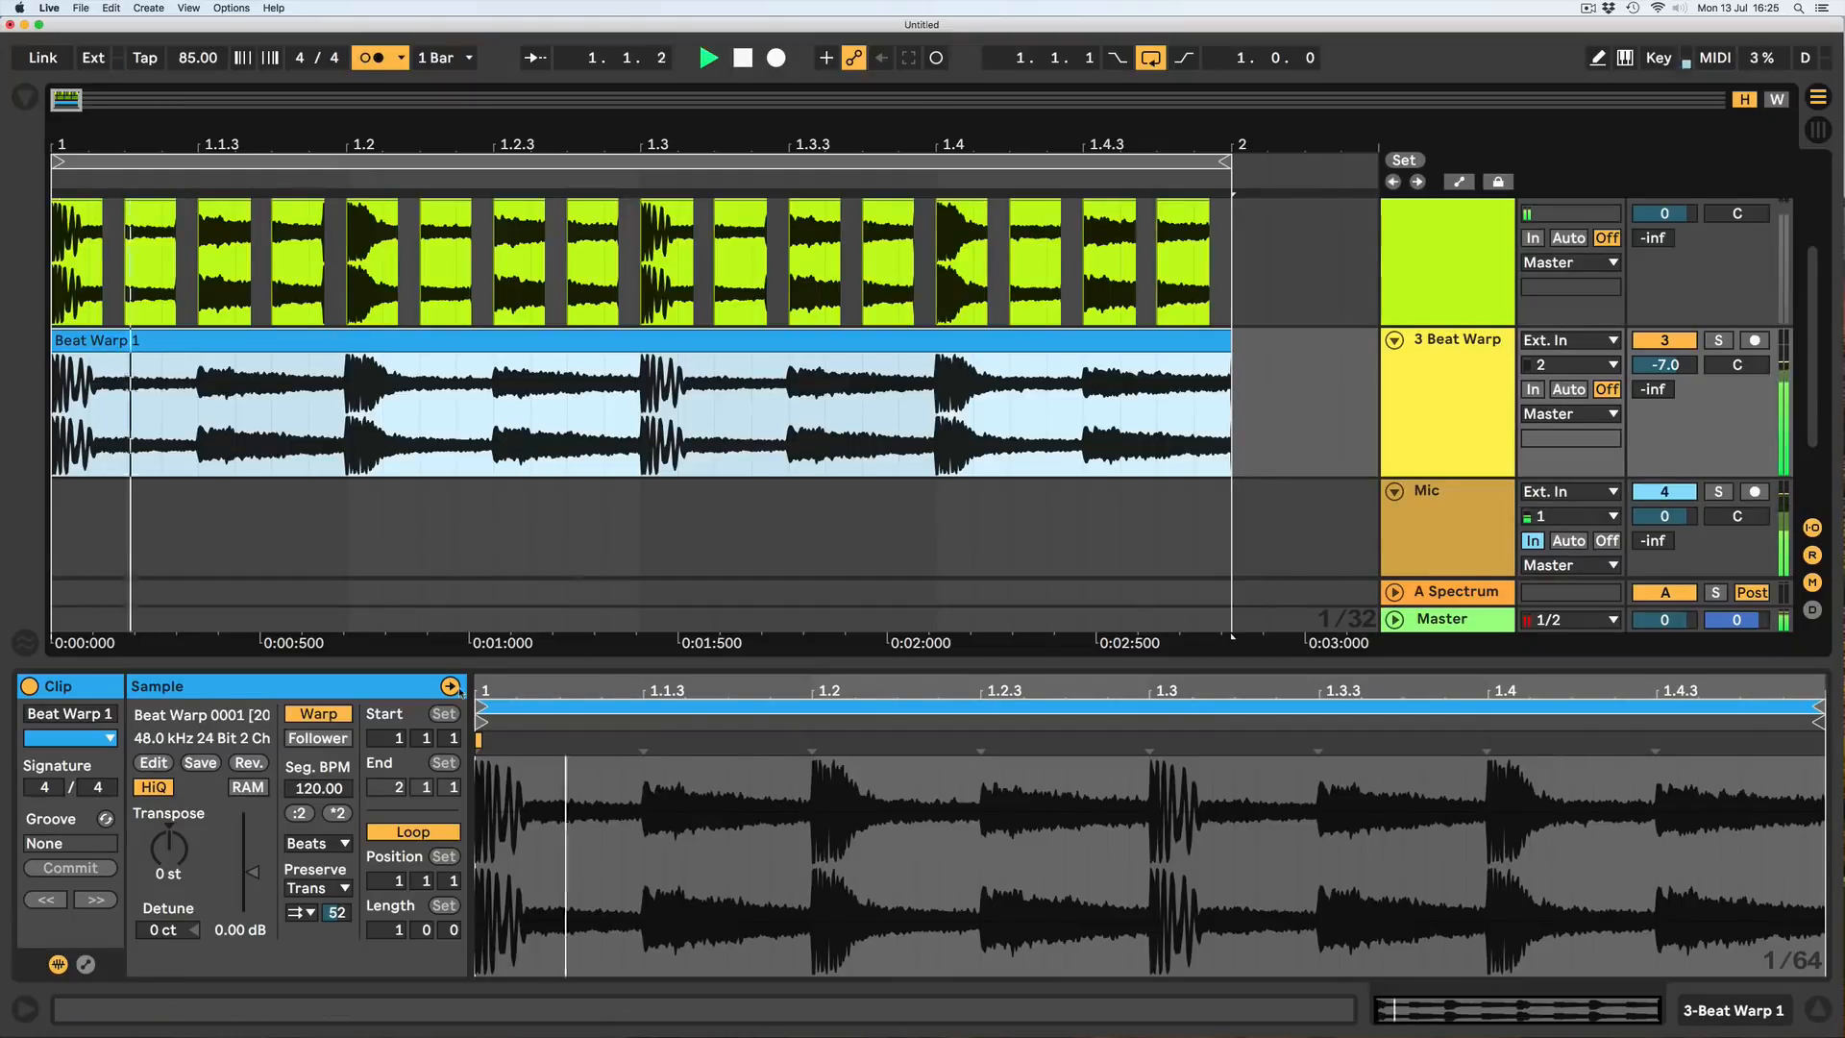
double_click(332, 913)
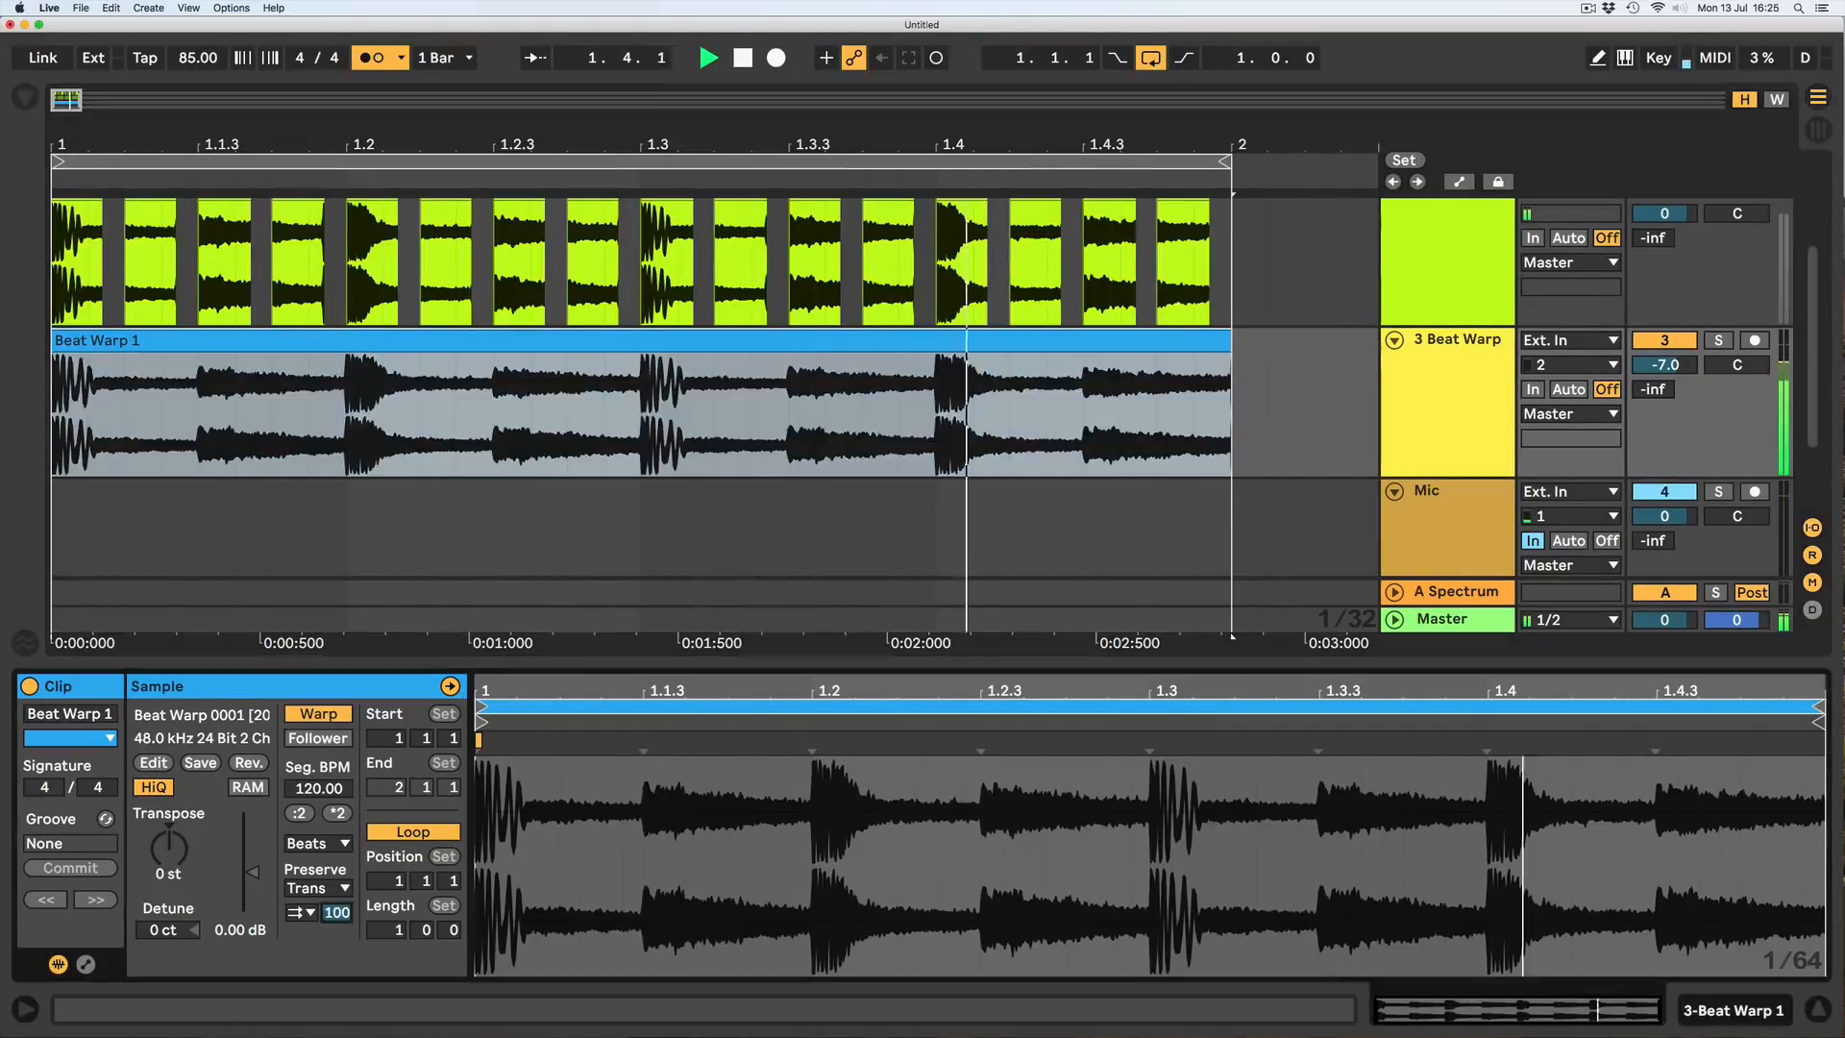
Lower the project tempo to 20 BPM and play the third track's clip at that speed.
key("space")
left_click_drag(198, 57, 198, 121)
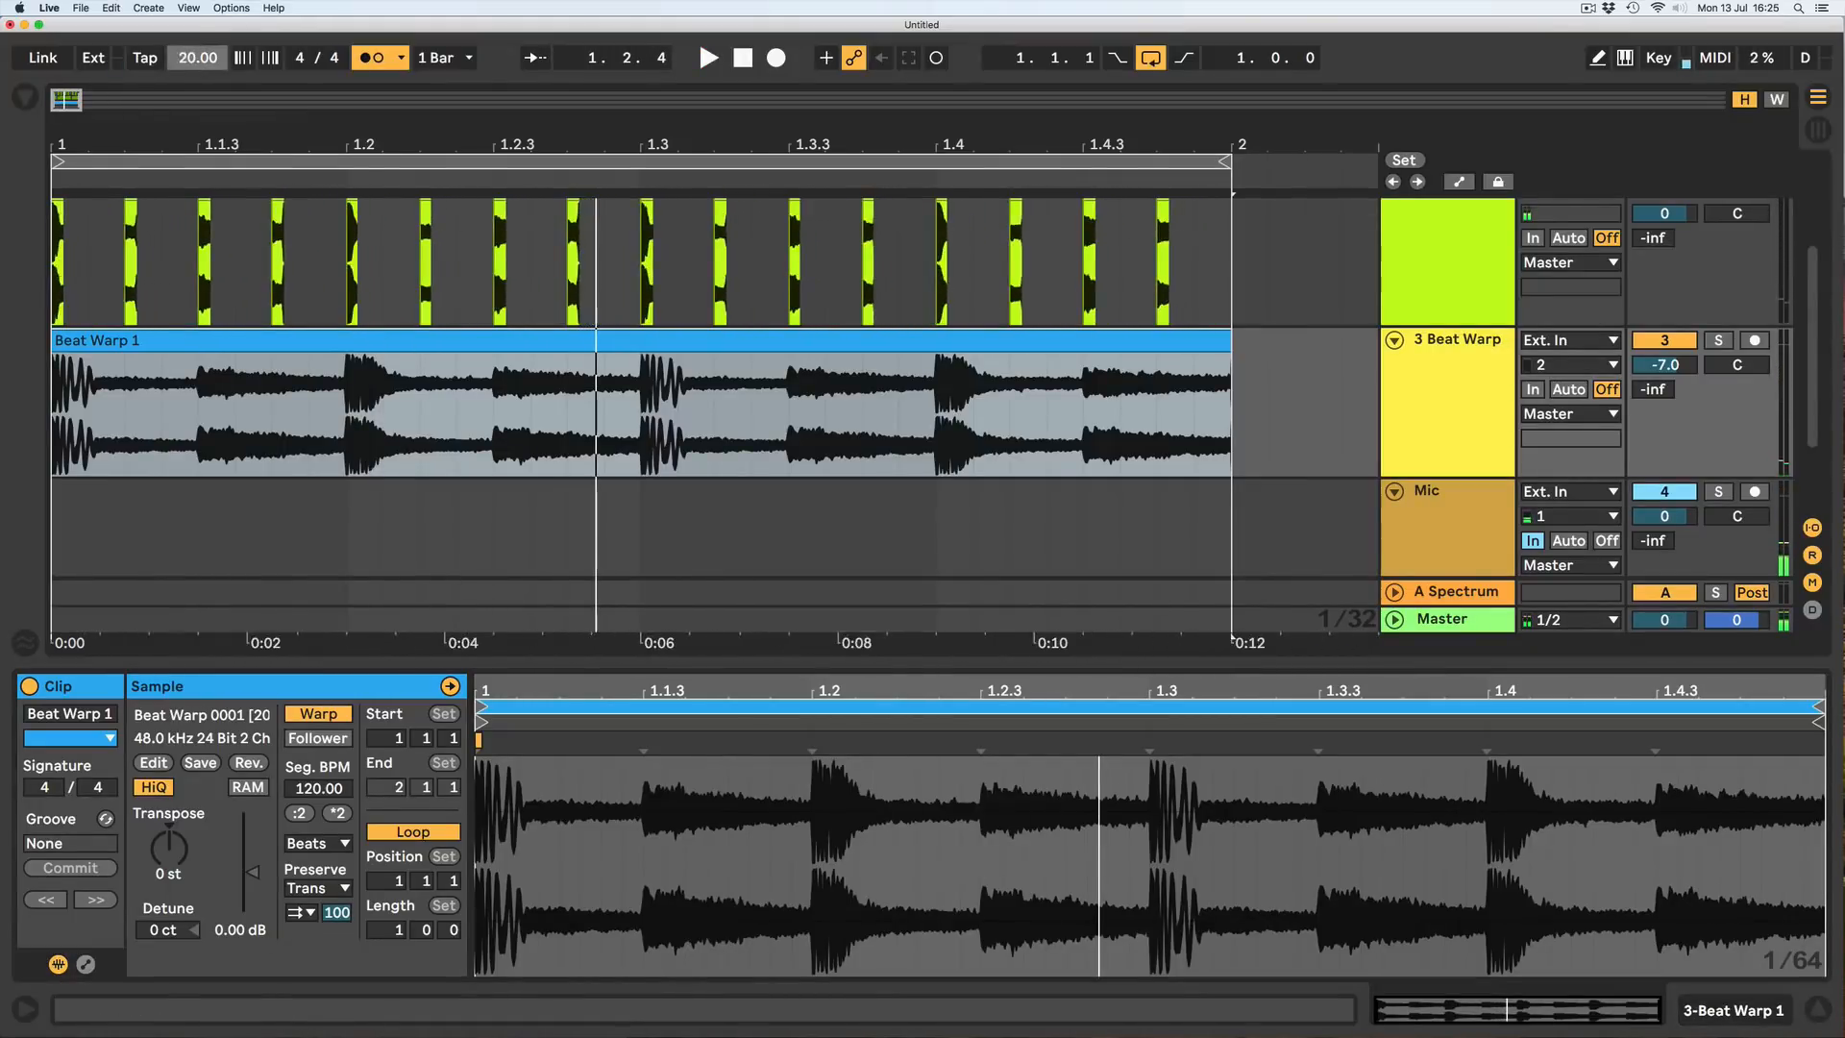
key("space")
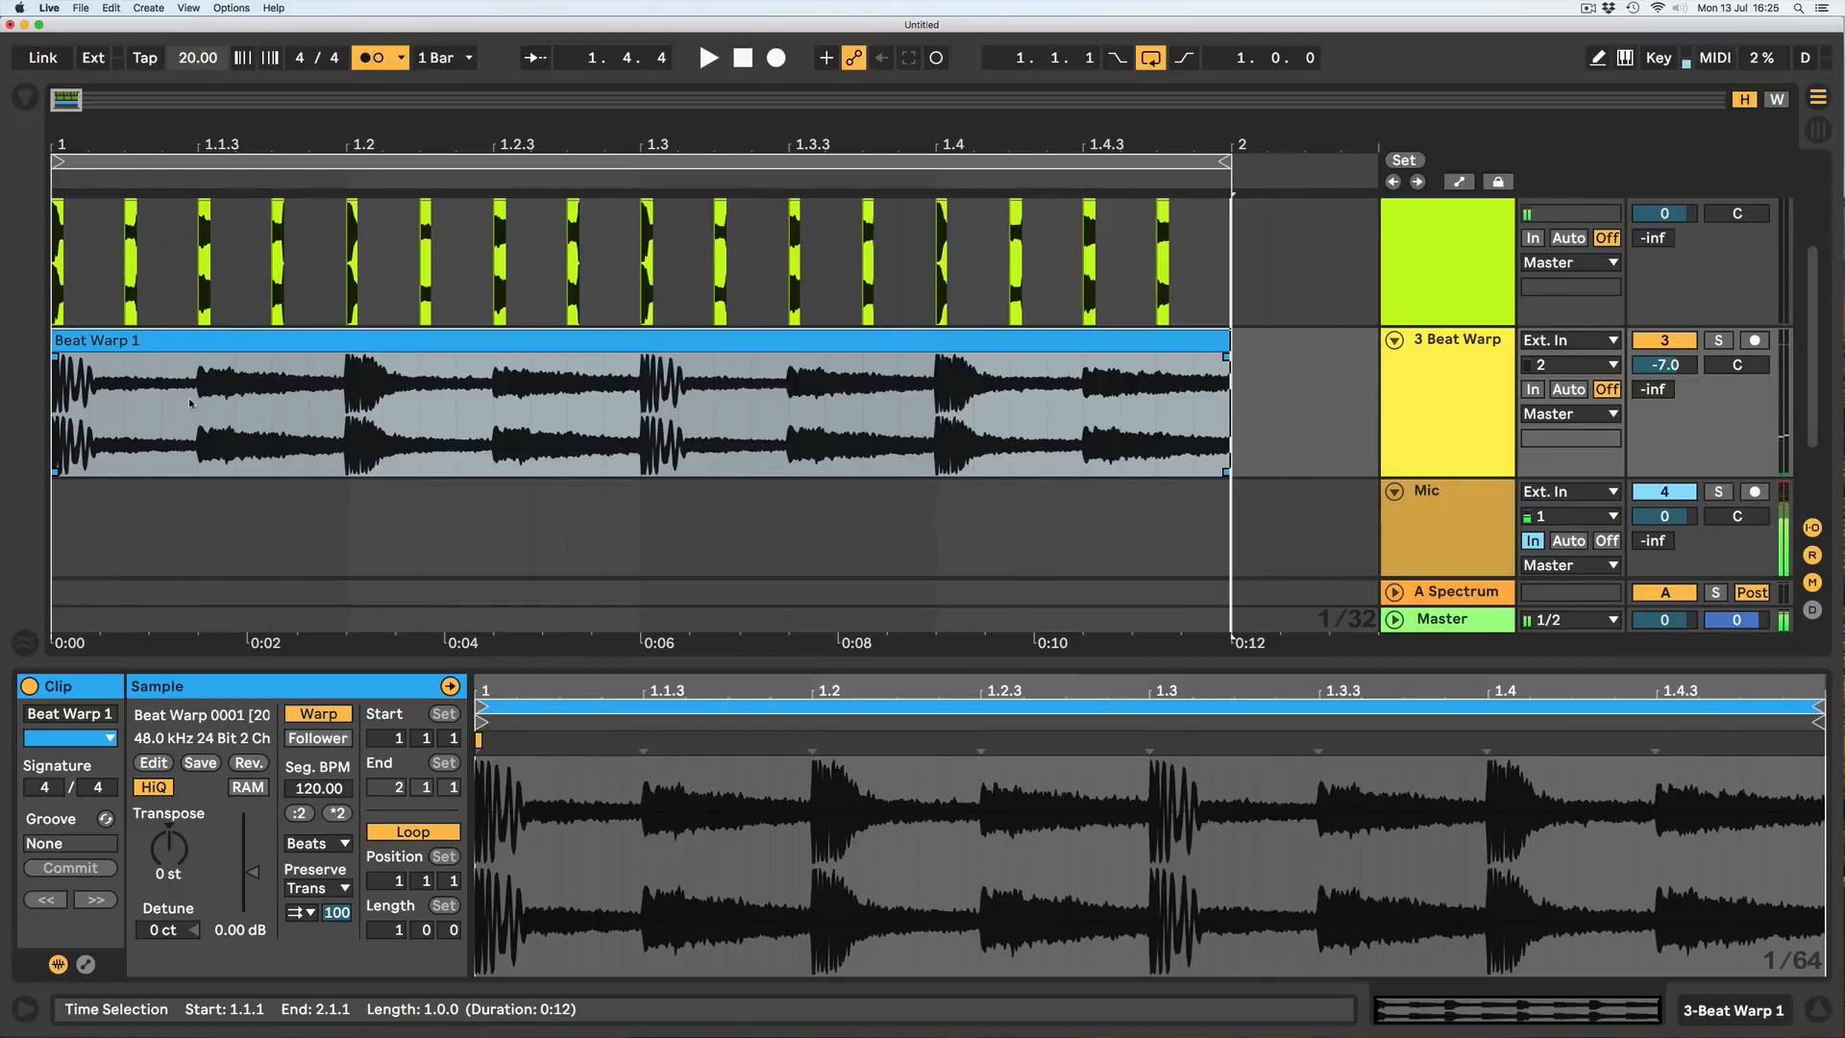
Compare the repeated tail pieces on the first track with the transient loop mode choices of the third track's clip.
scroll(310, 210, "up", 4)
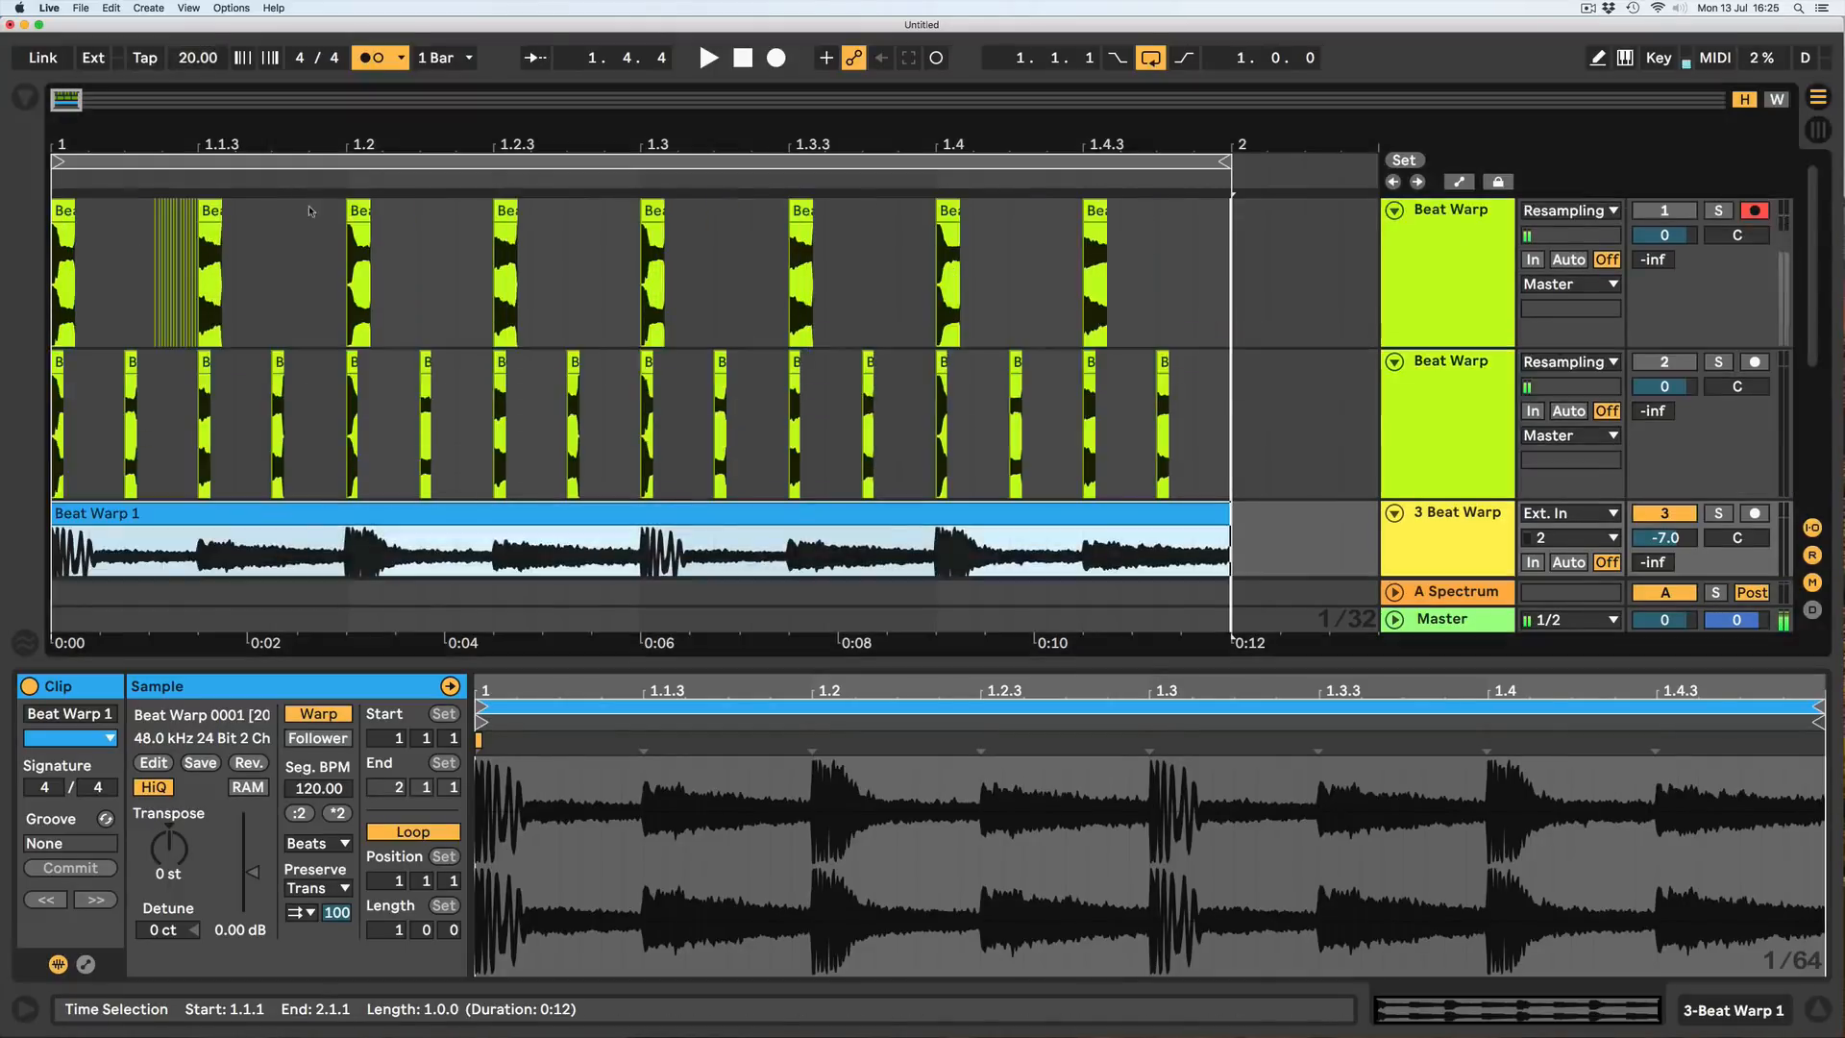
scroll(579, 394, "down", 4)
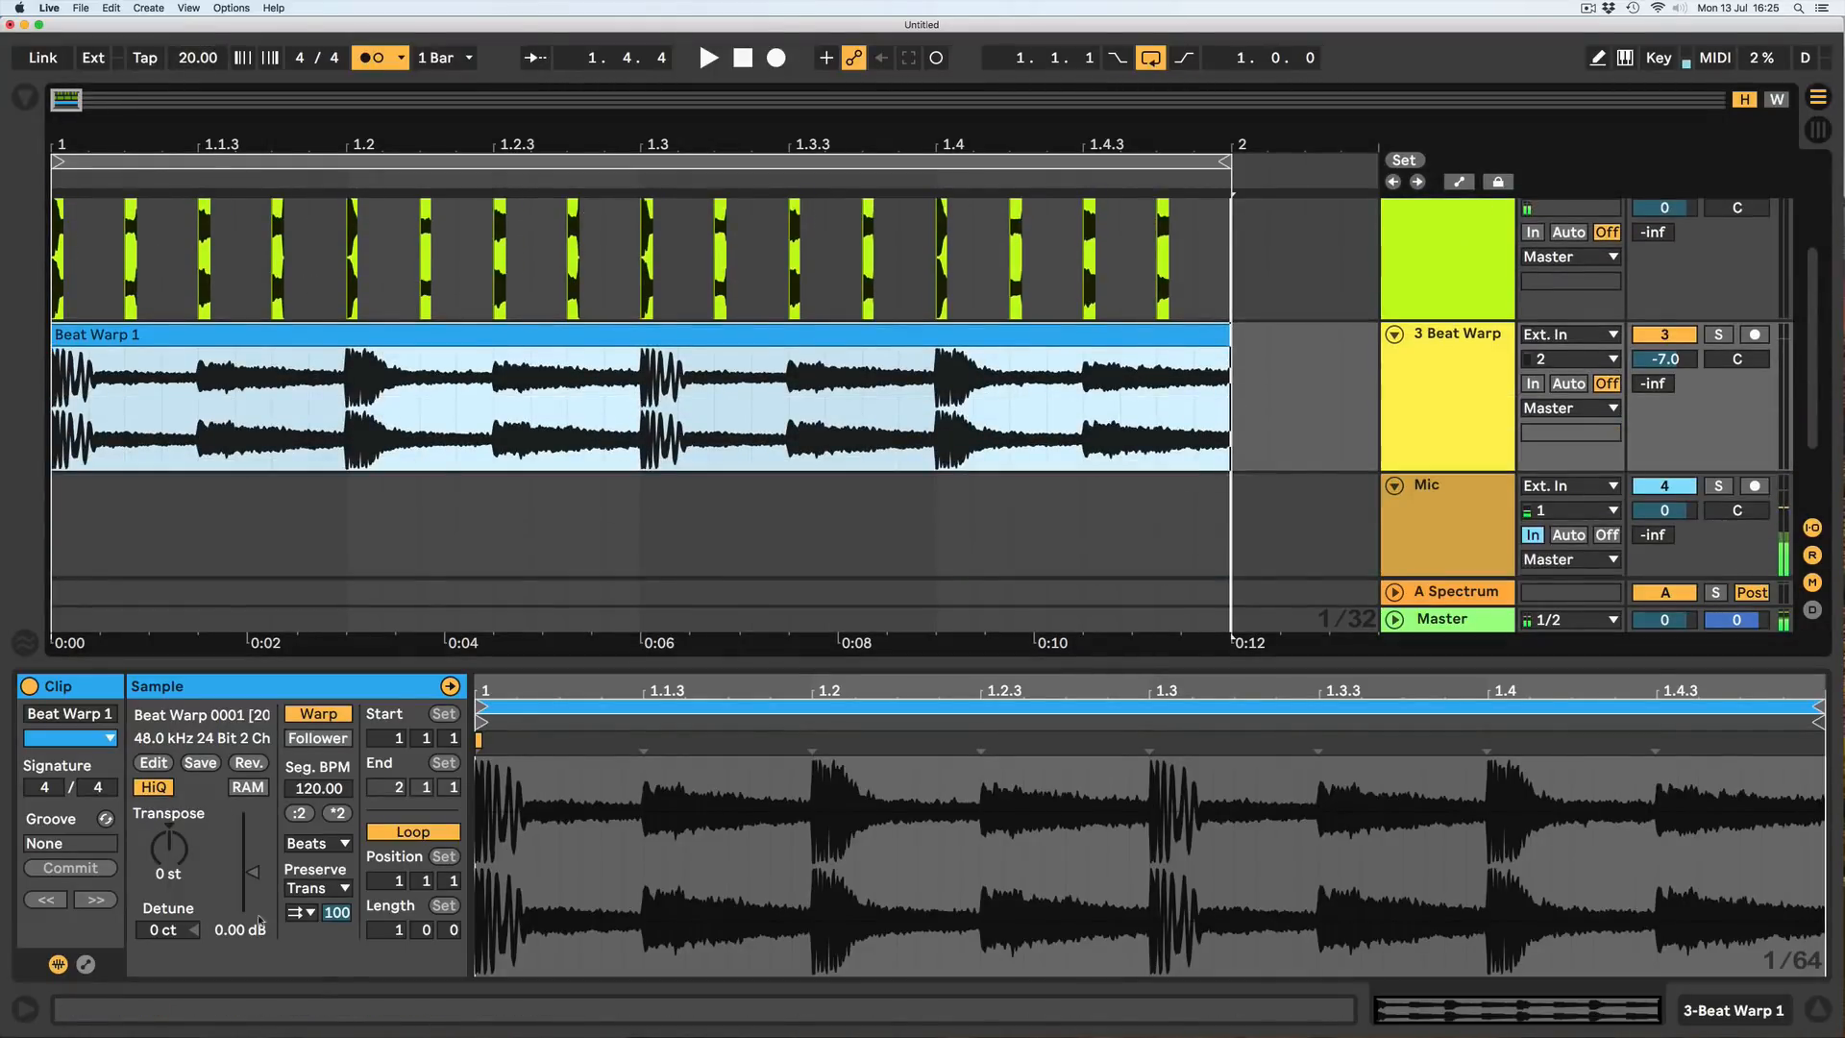
left_click(310, 912)
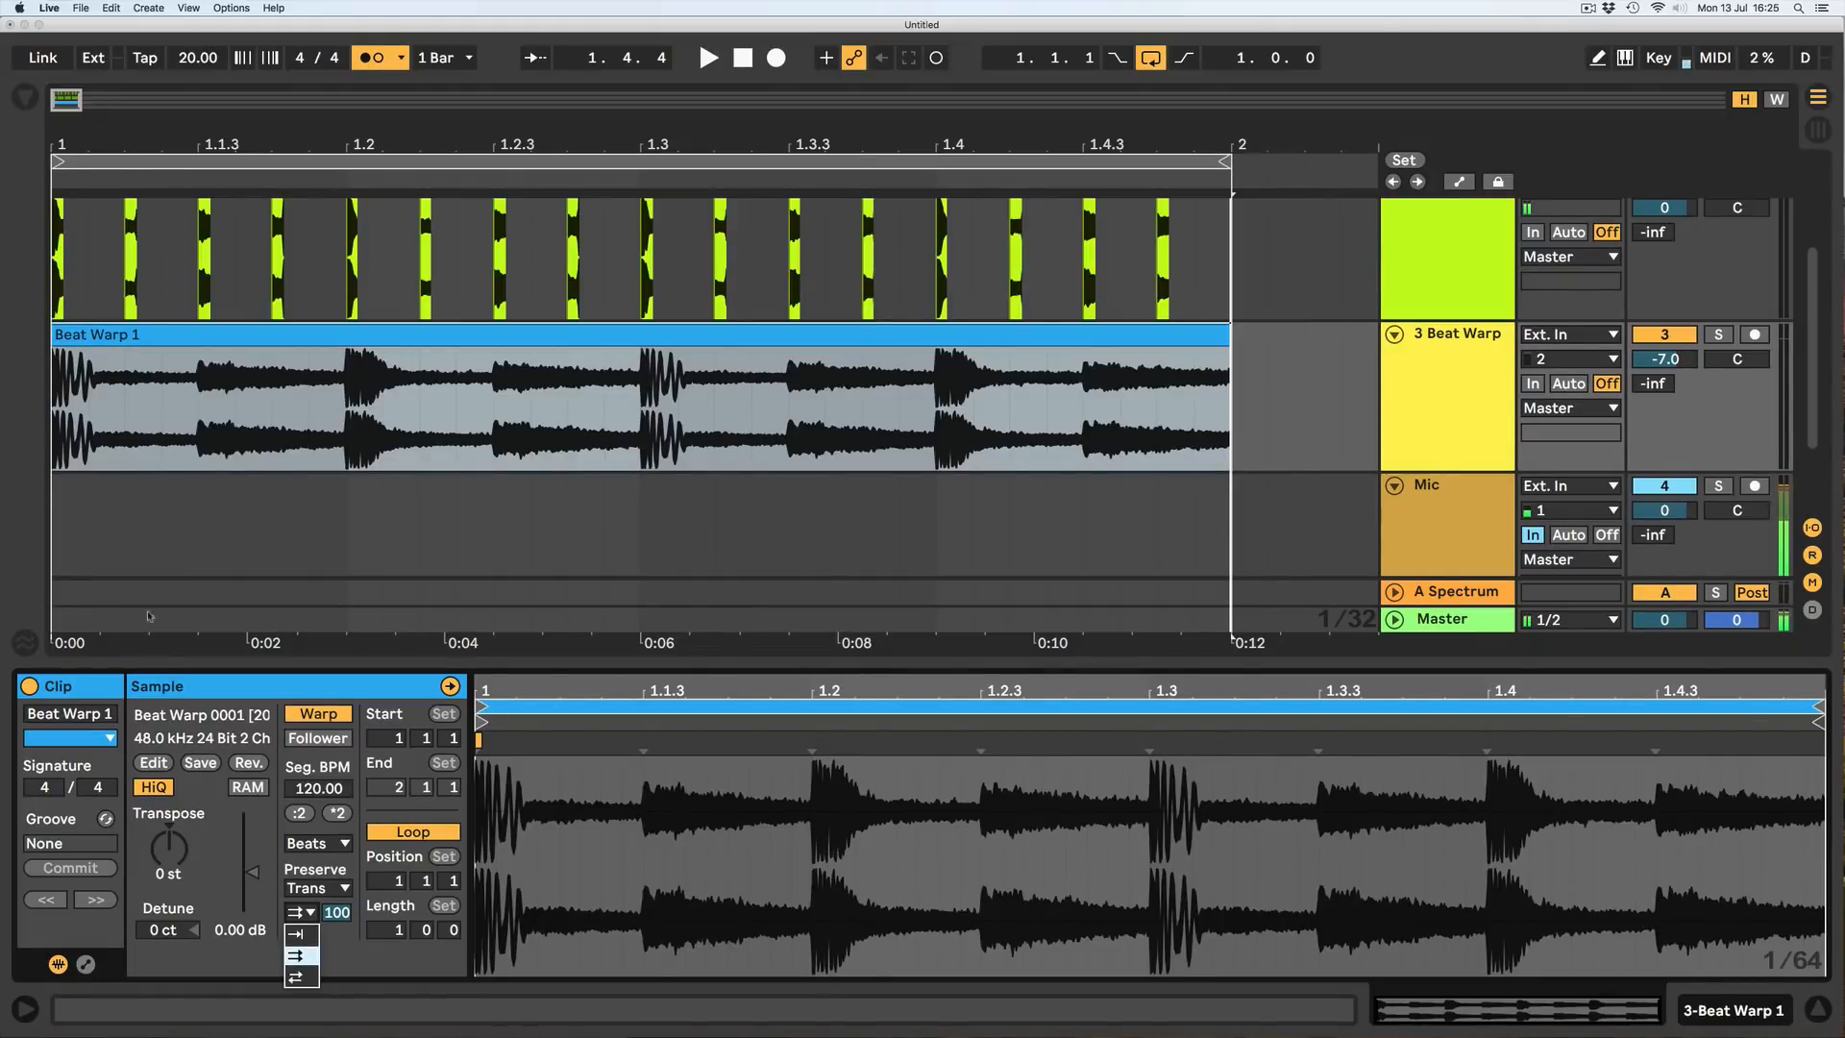
scroll(231, 280, "up", 4)
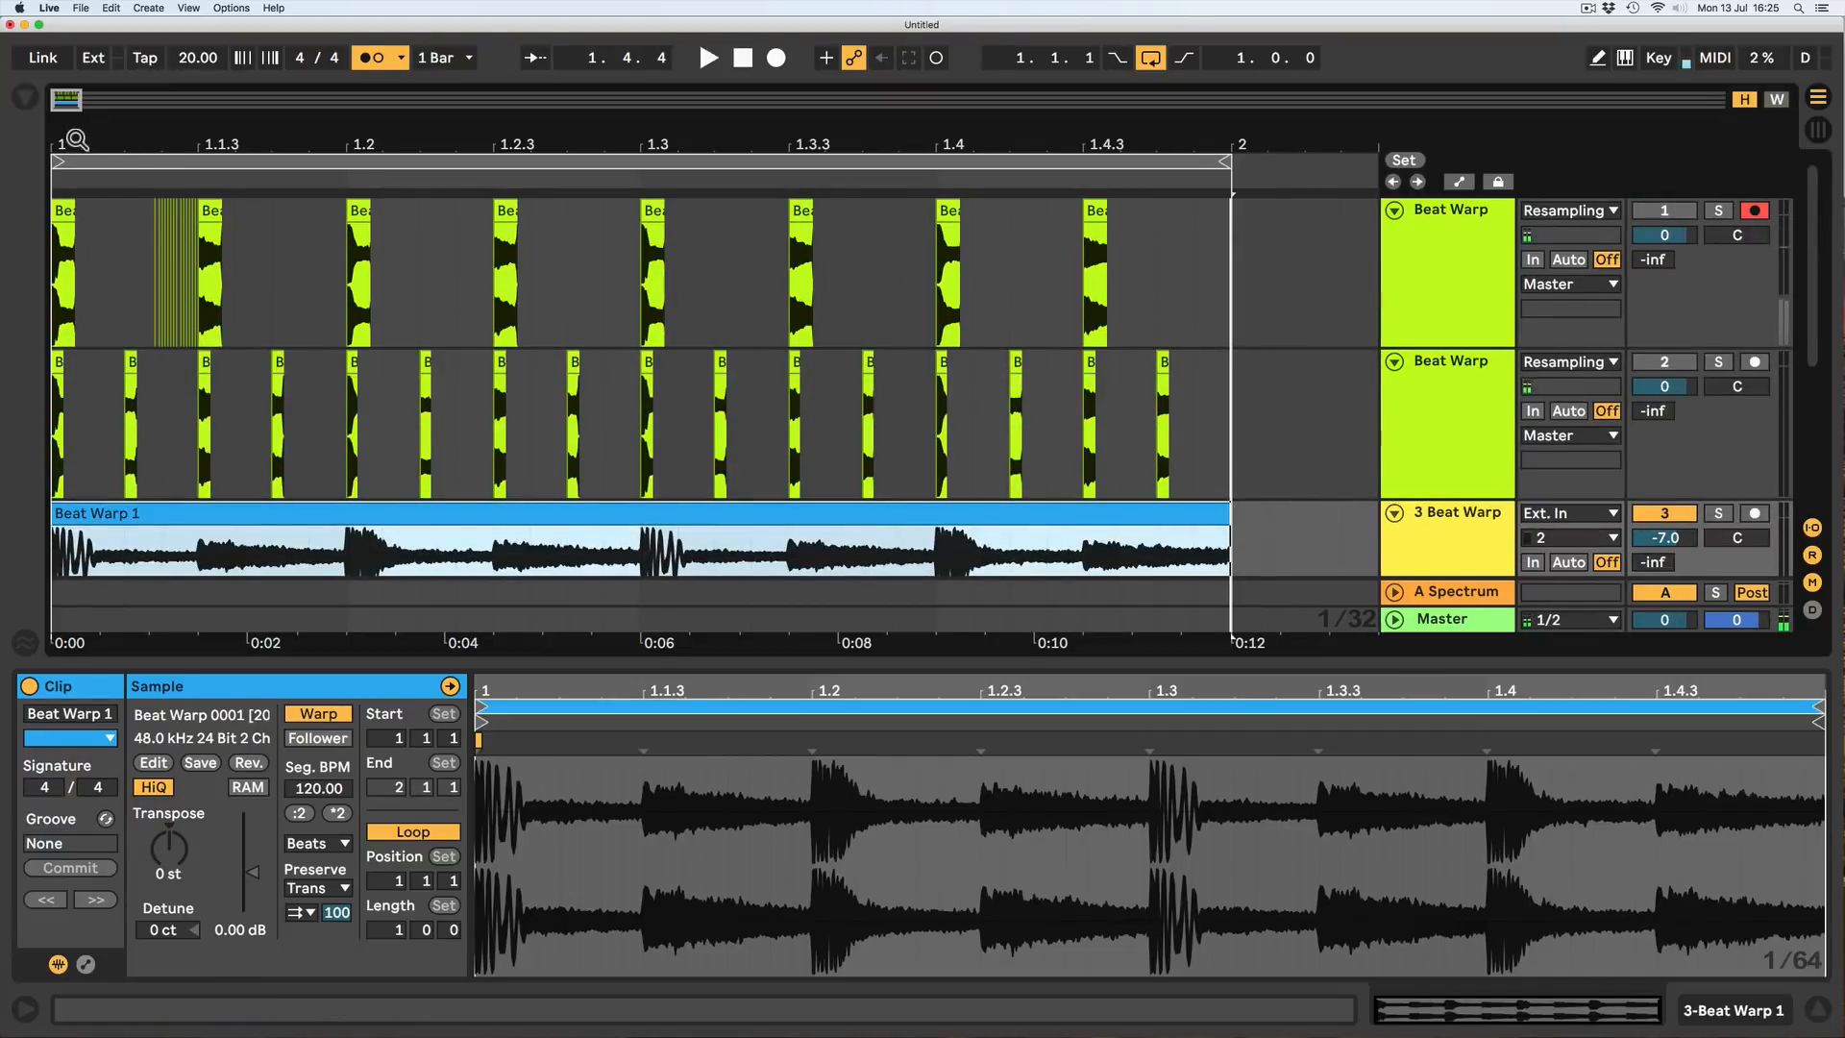
Raise the project tempo to 83 BPM and delete the repeated 7 ms tail pieces before 1.1.3 on the first track.
left_click_drag(77, 141, 77, 175)
left_click_drag(198, 60, 197, 23)
left_click_drag(66, 145, 69, 194)
left_click_drag(483, 254, 673, 255)
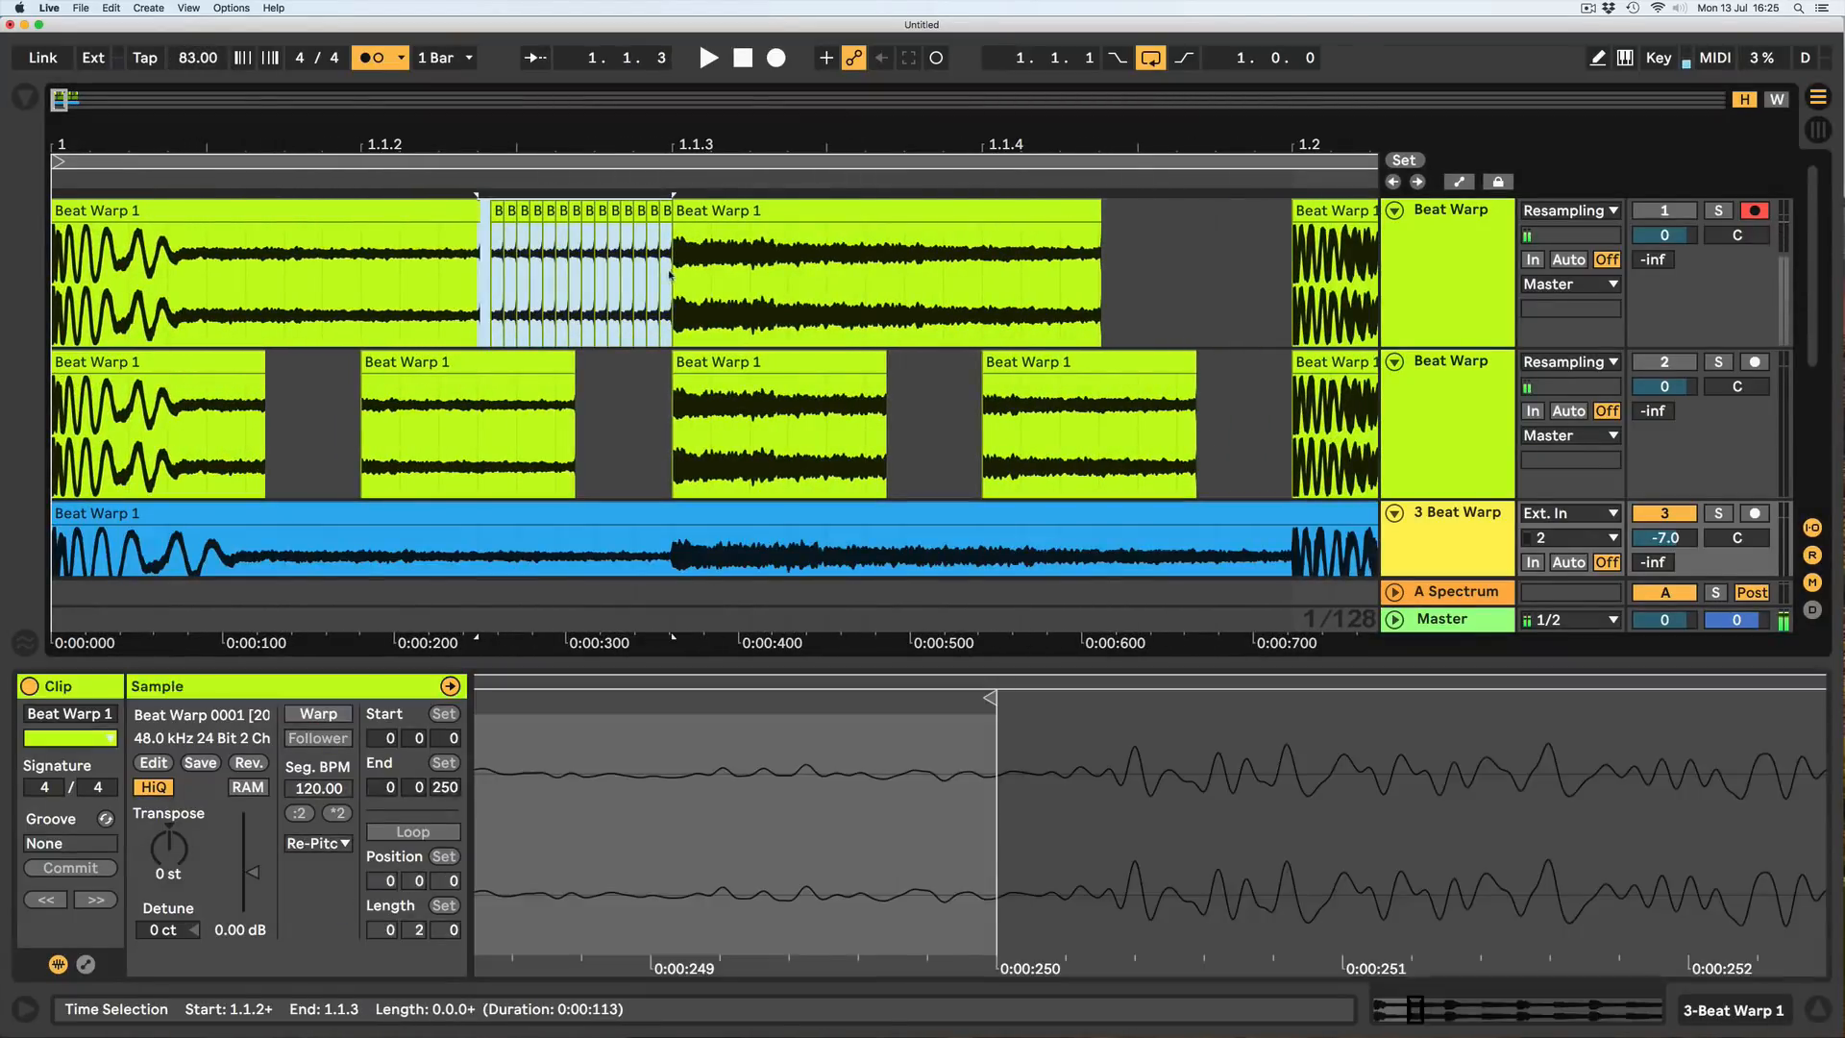
key("Delete")
Duplicate the last 23 ms of the first track's first slice twice into the gap that follows it.
left_click(434, 270)
left_click_drag(434, 270, 467, 293)
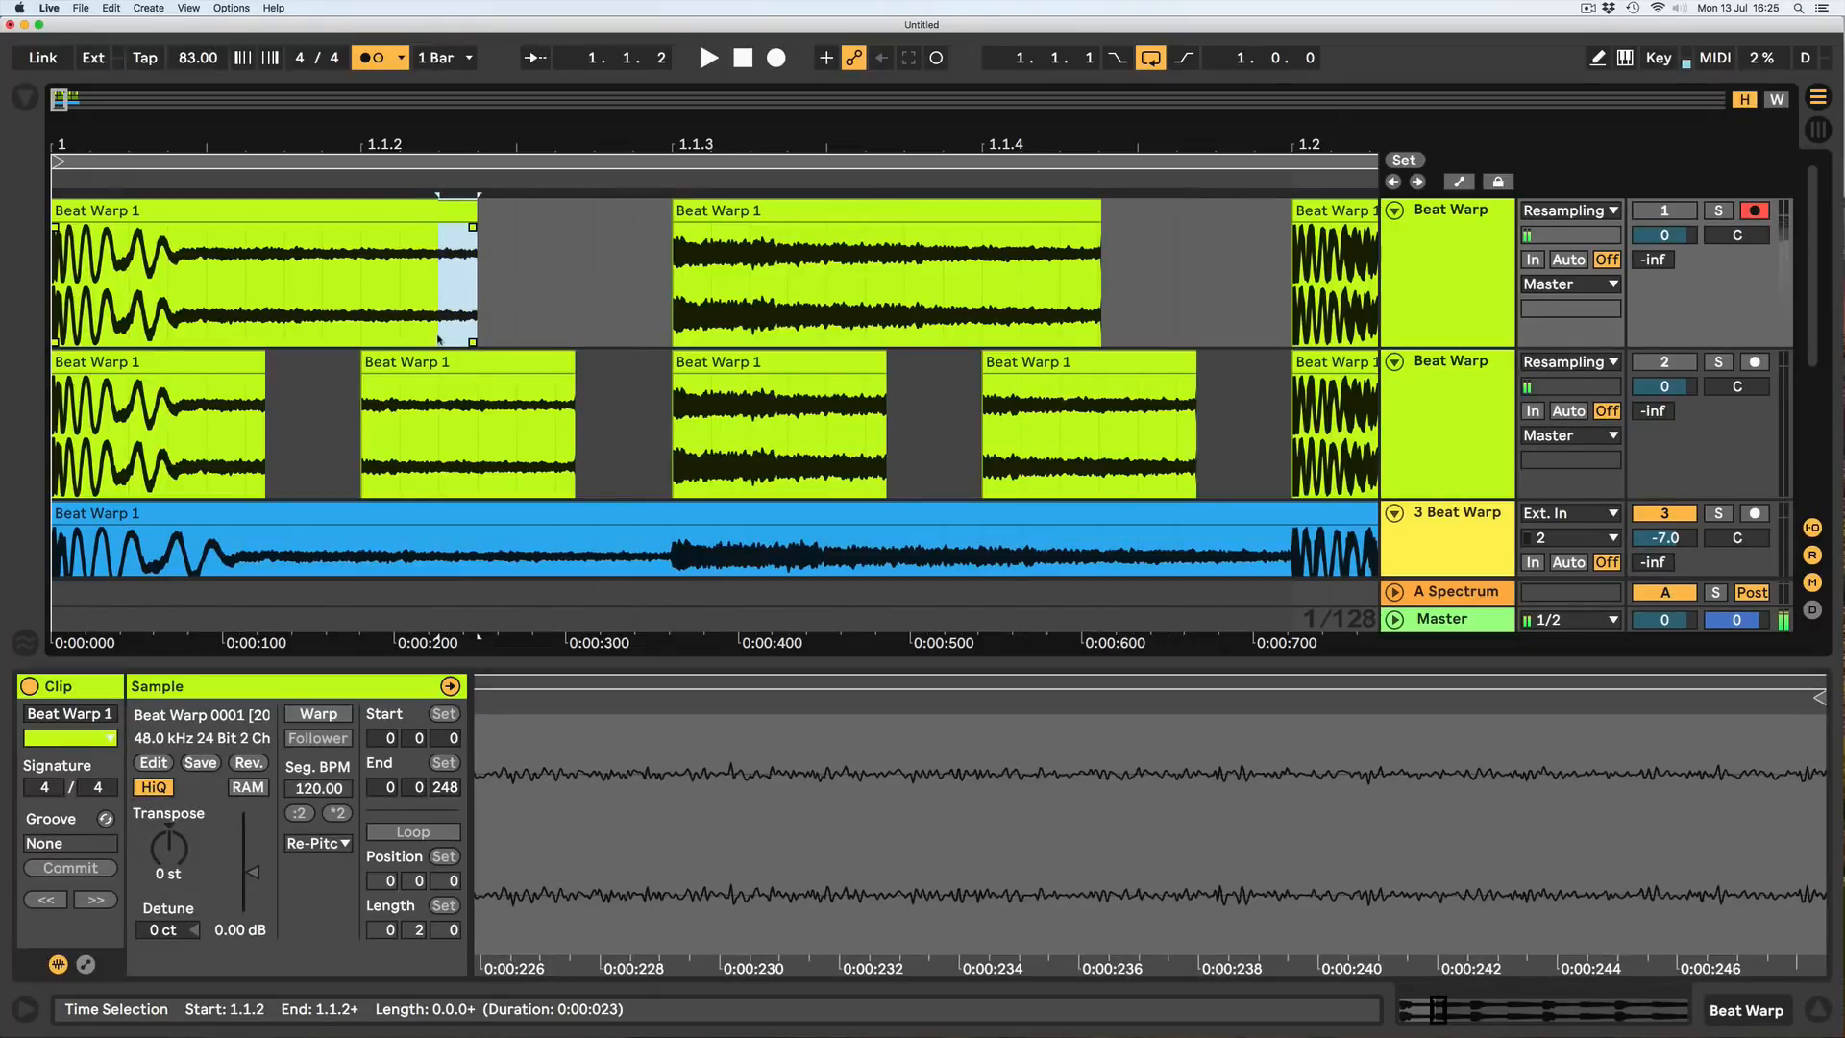
key("super+d")
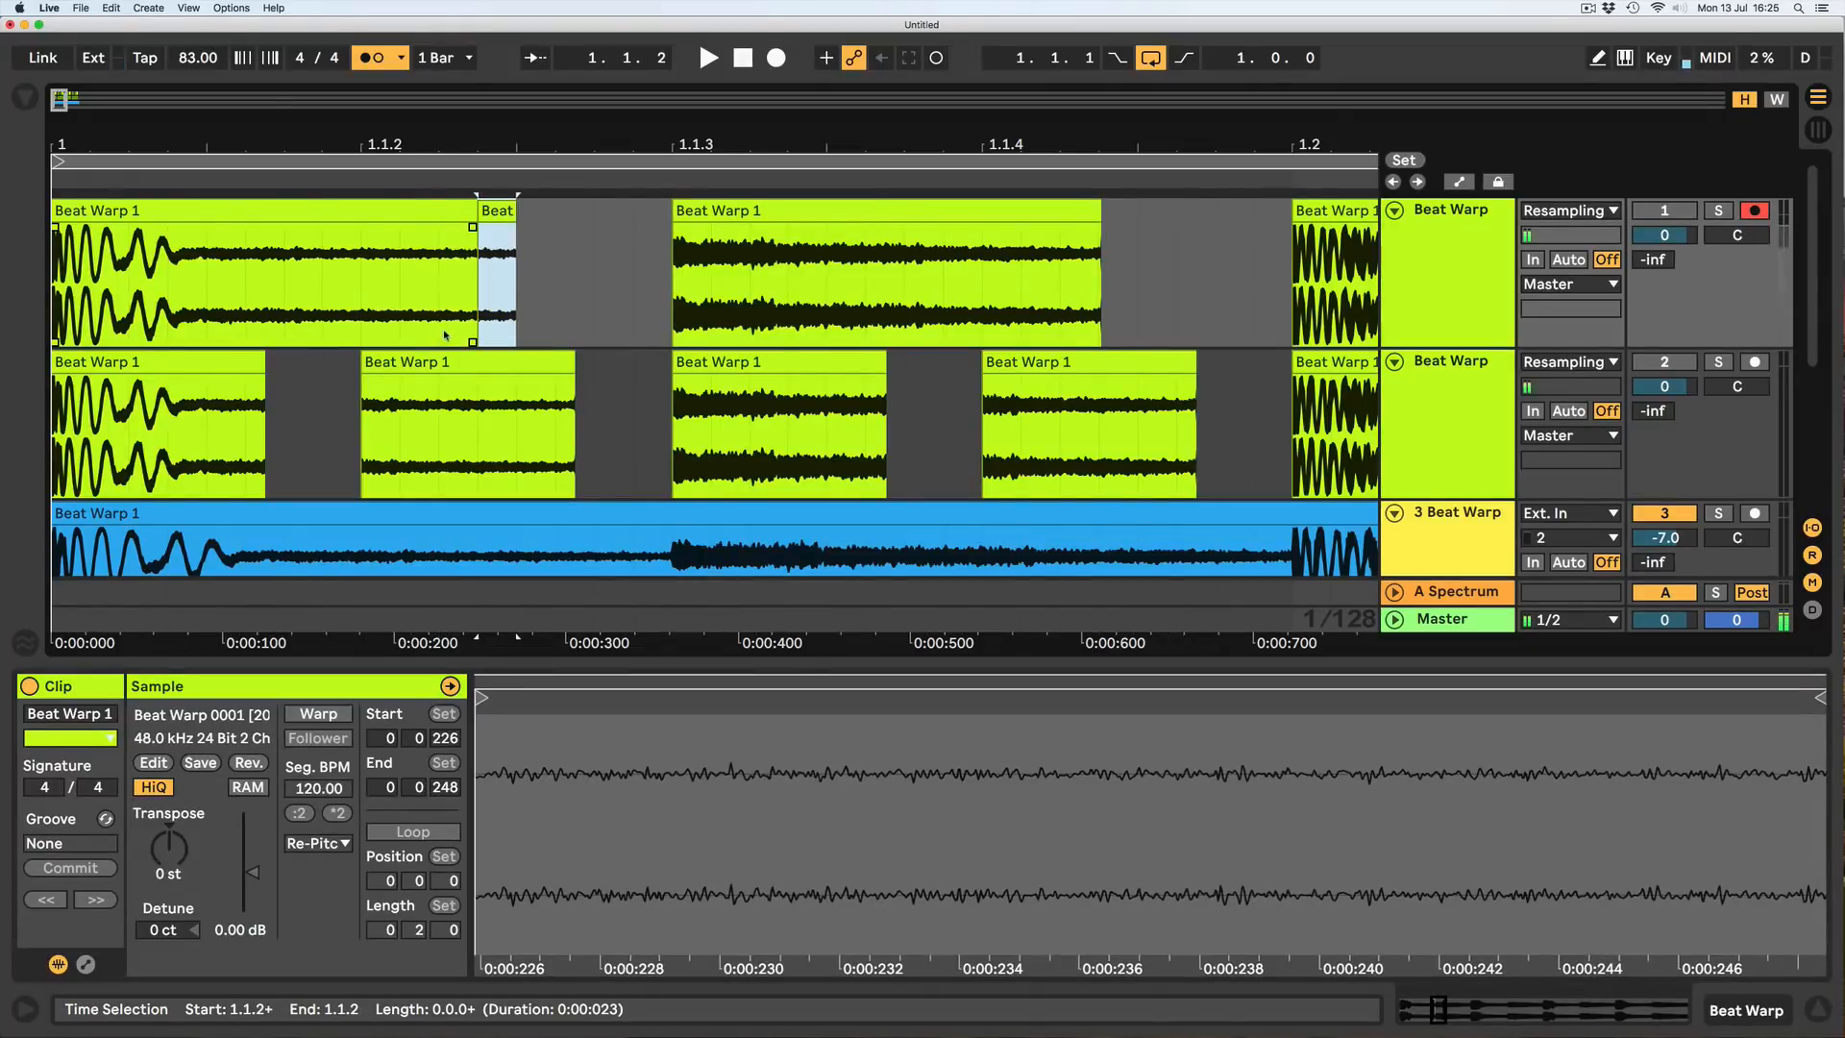
key("super+d")
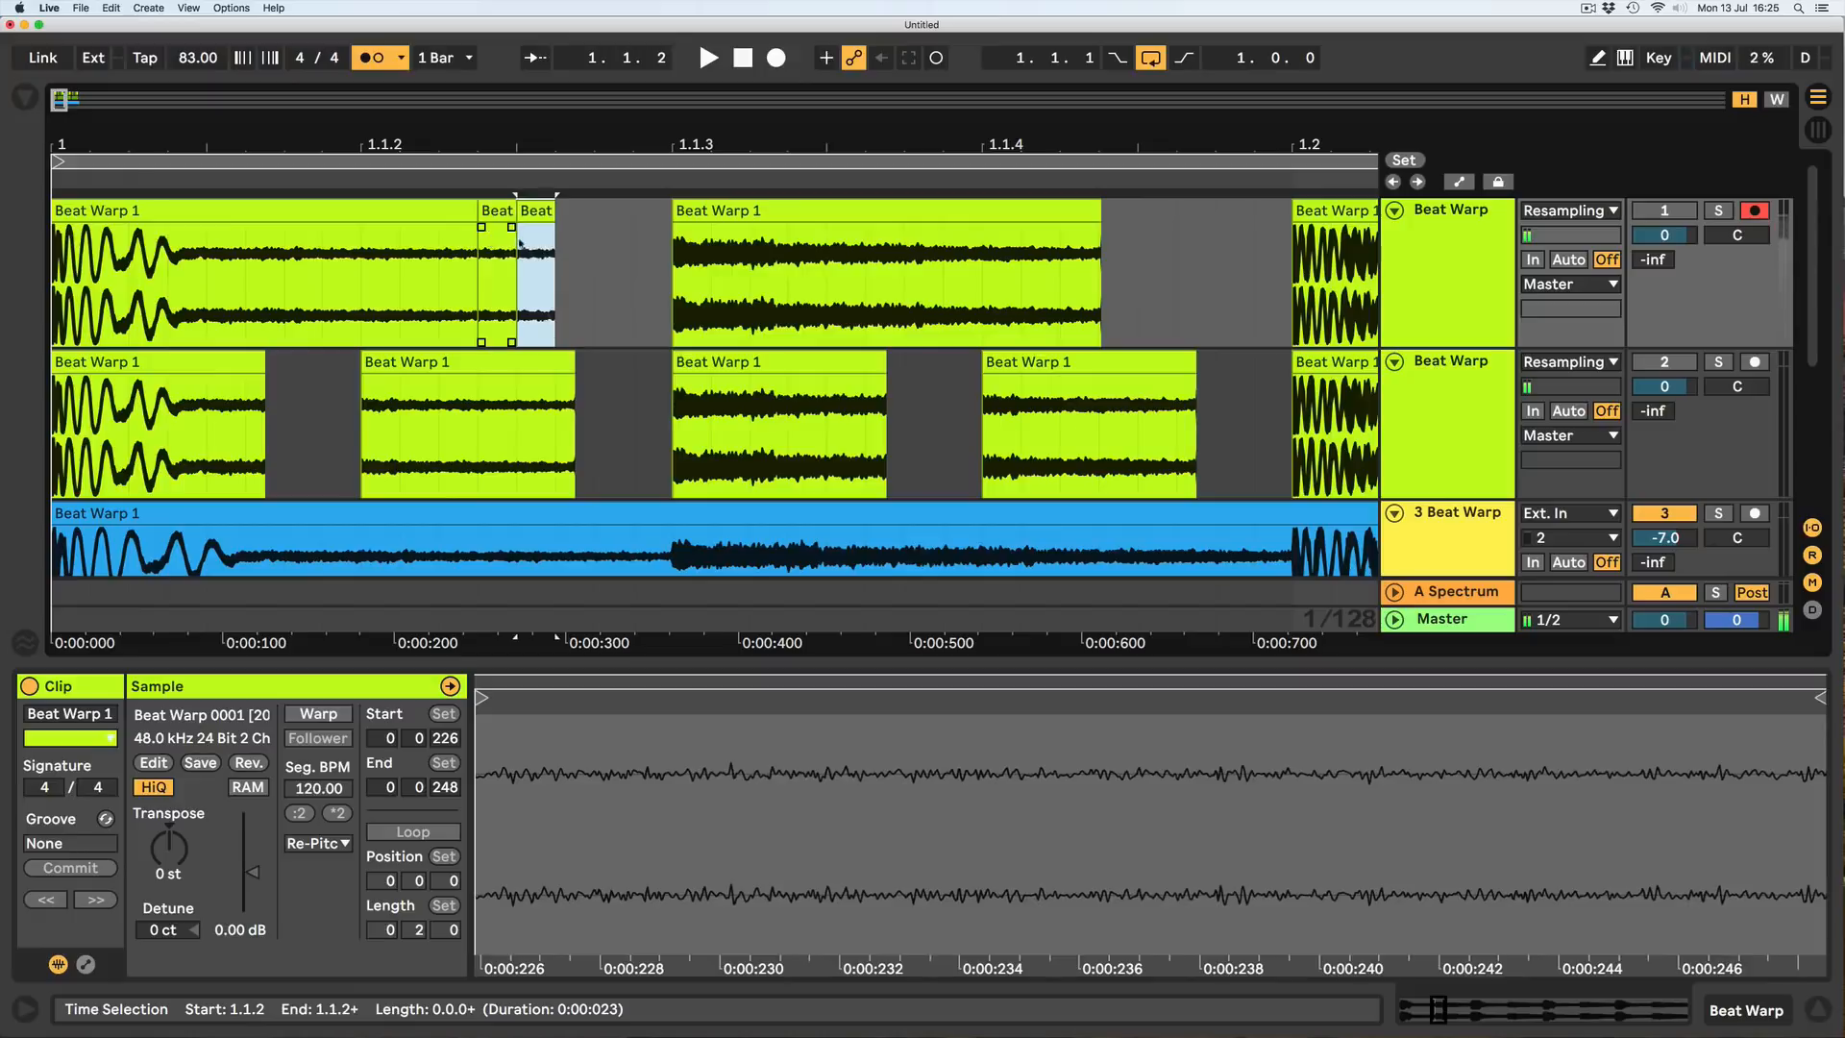
Reverse the second 23 ms tail copy and duplicate the forward and reversed pair once.
key("r")
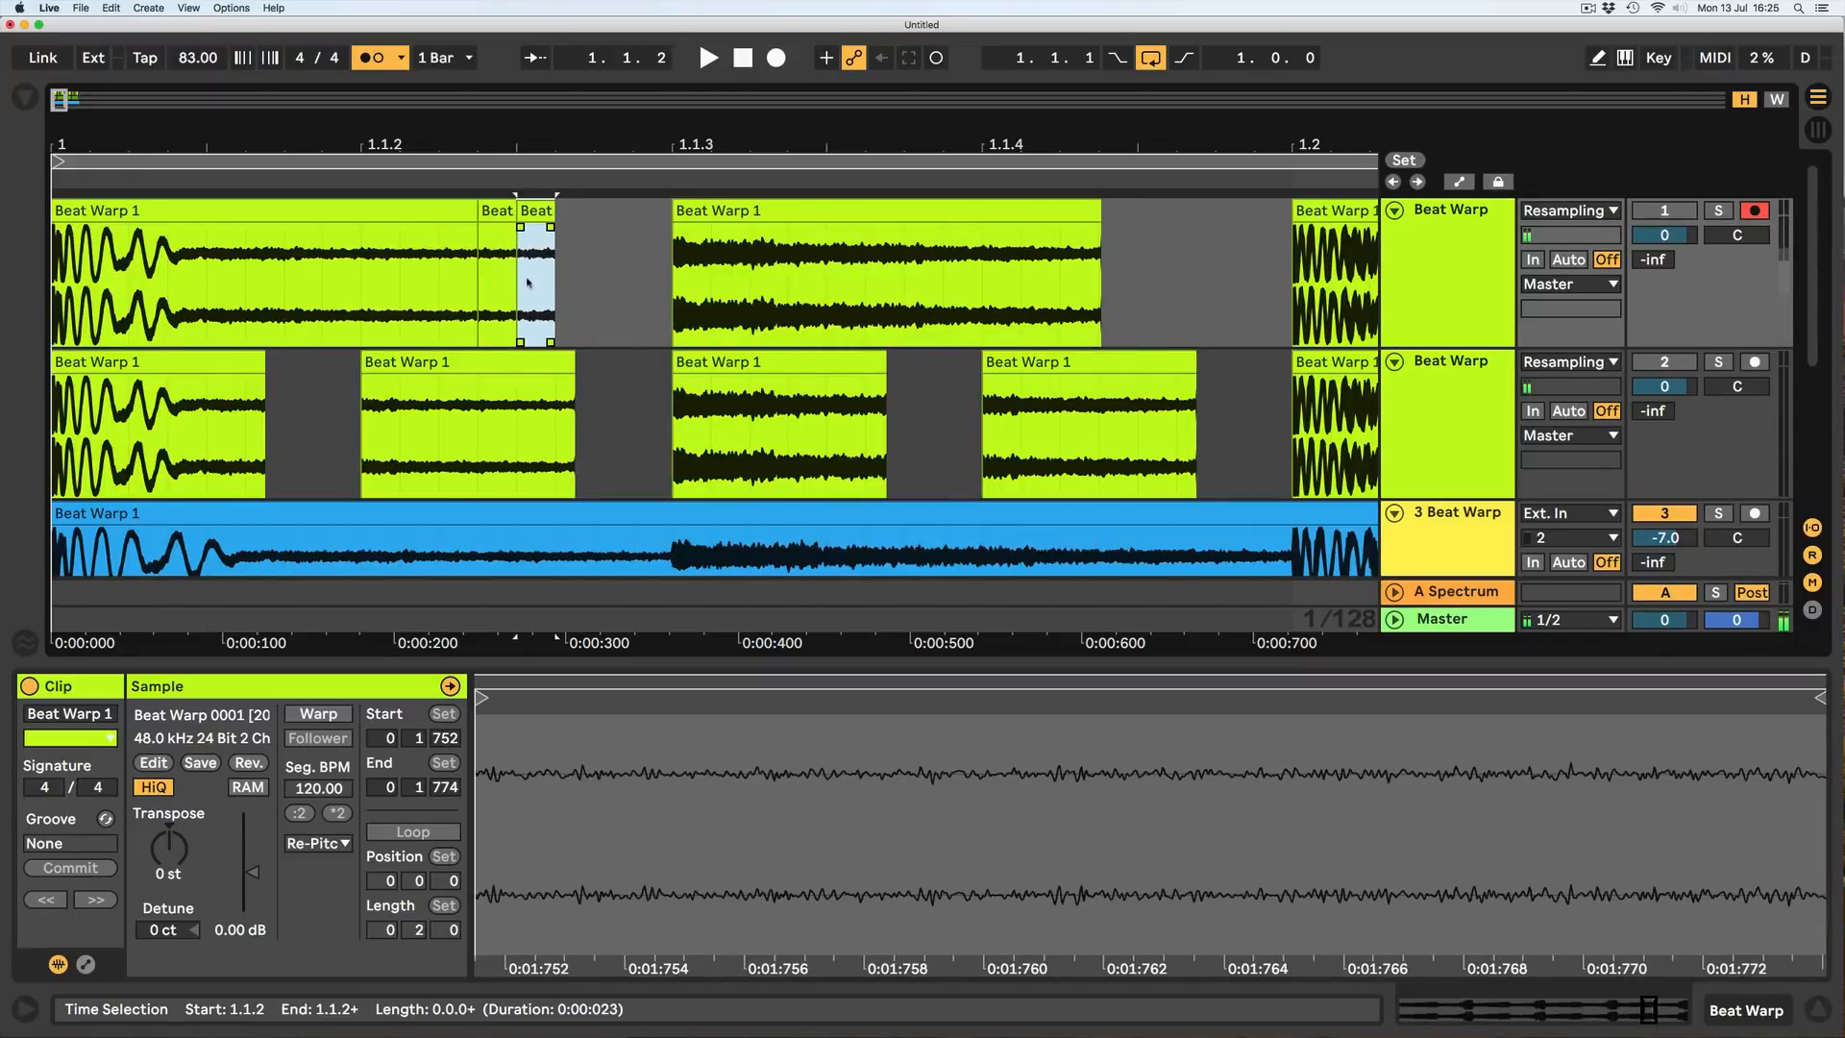
left_click_drag(472, 262, 556, 275)
key("super+d")
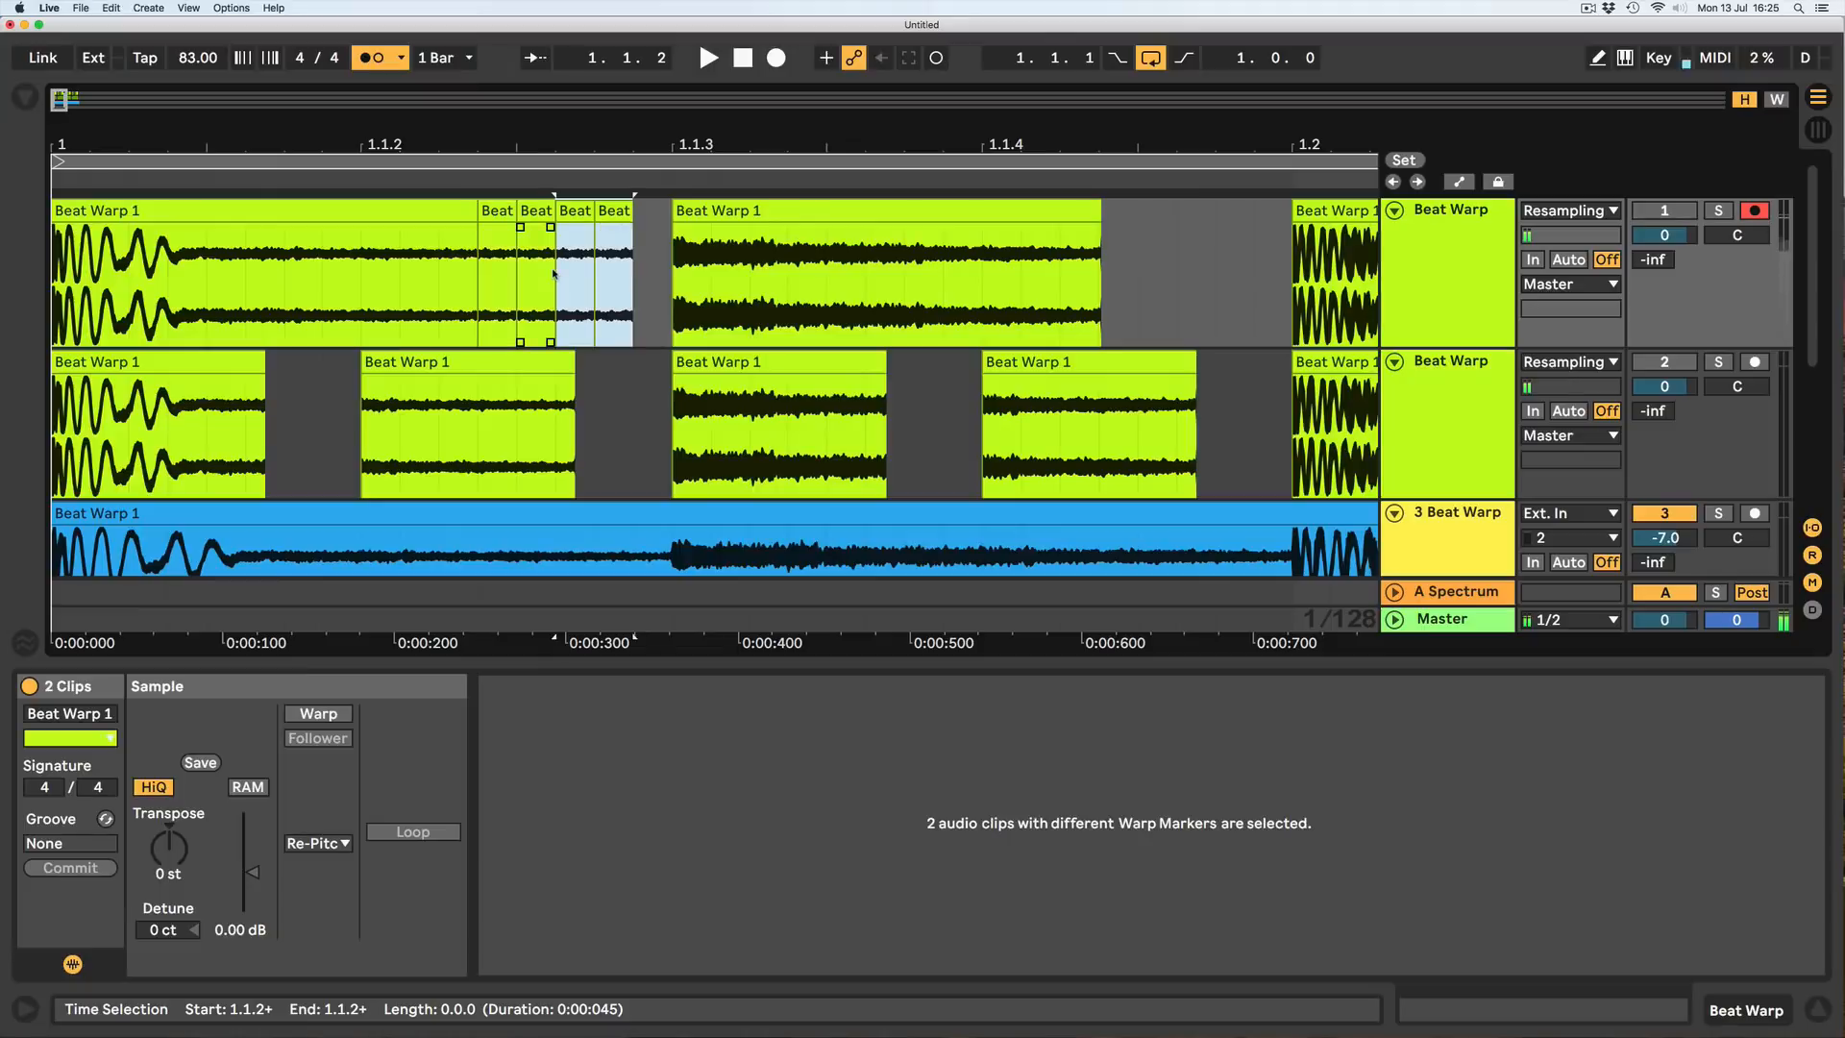
Delete the four 23 ms tail pieces from the gap after the first track's first slice.
left_click_drag(484, 271, 620, 277)
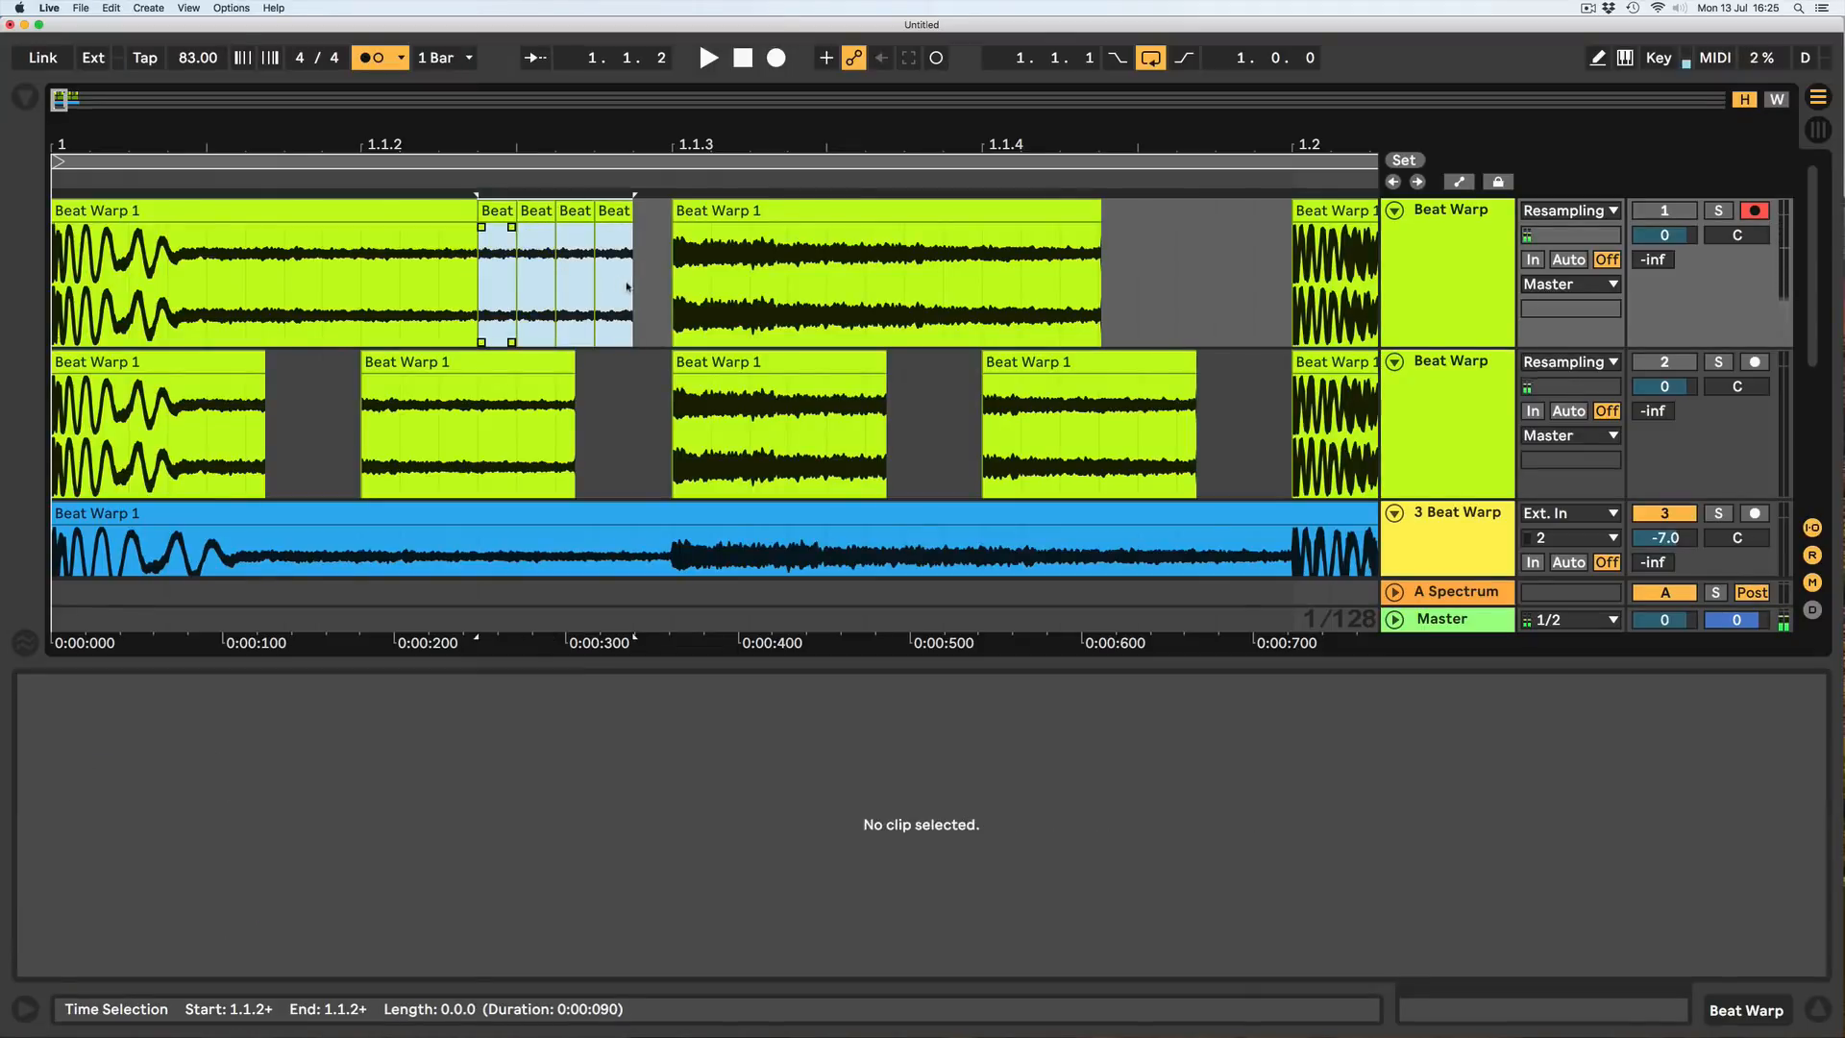
key("Delete")
Set the transient loop mode of the third track's clip to back-and-forth looping and play it at 83 BPM.
left_click_drag(579, 156, 580, 67)
left_click(274, 536)
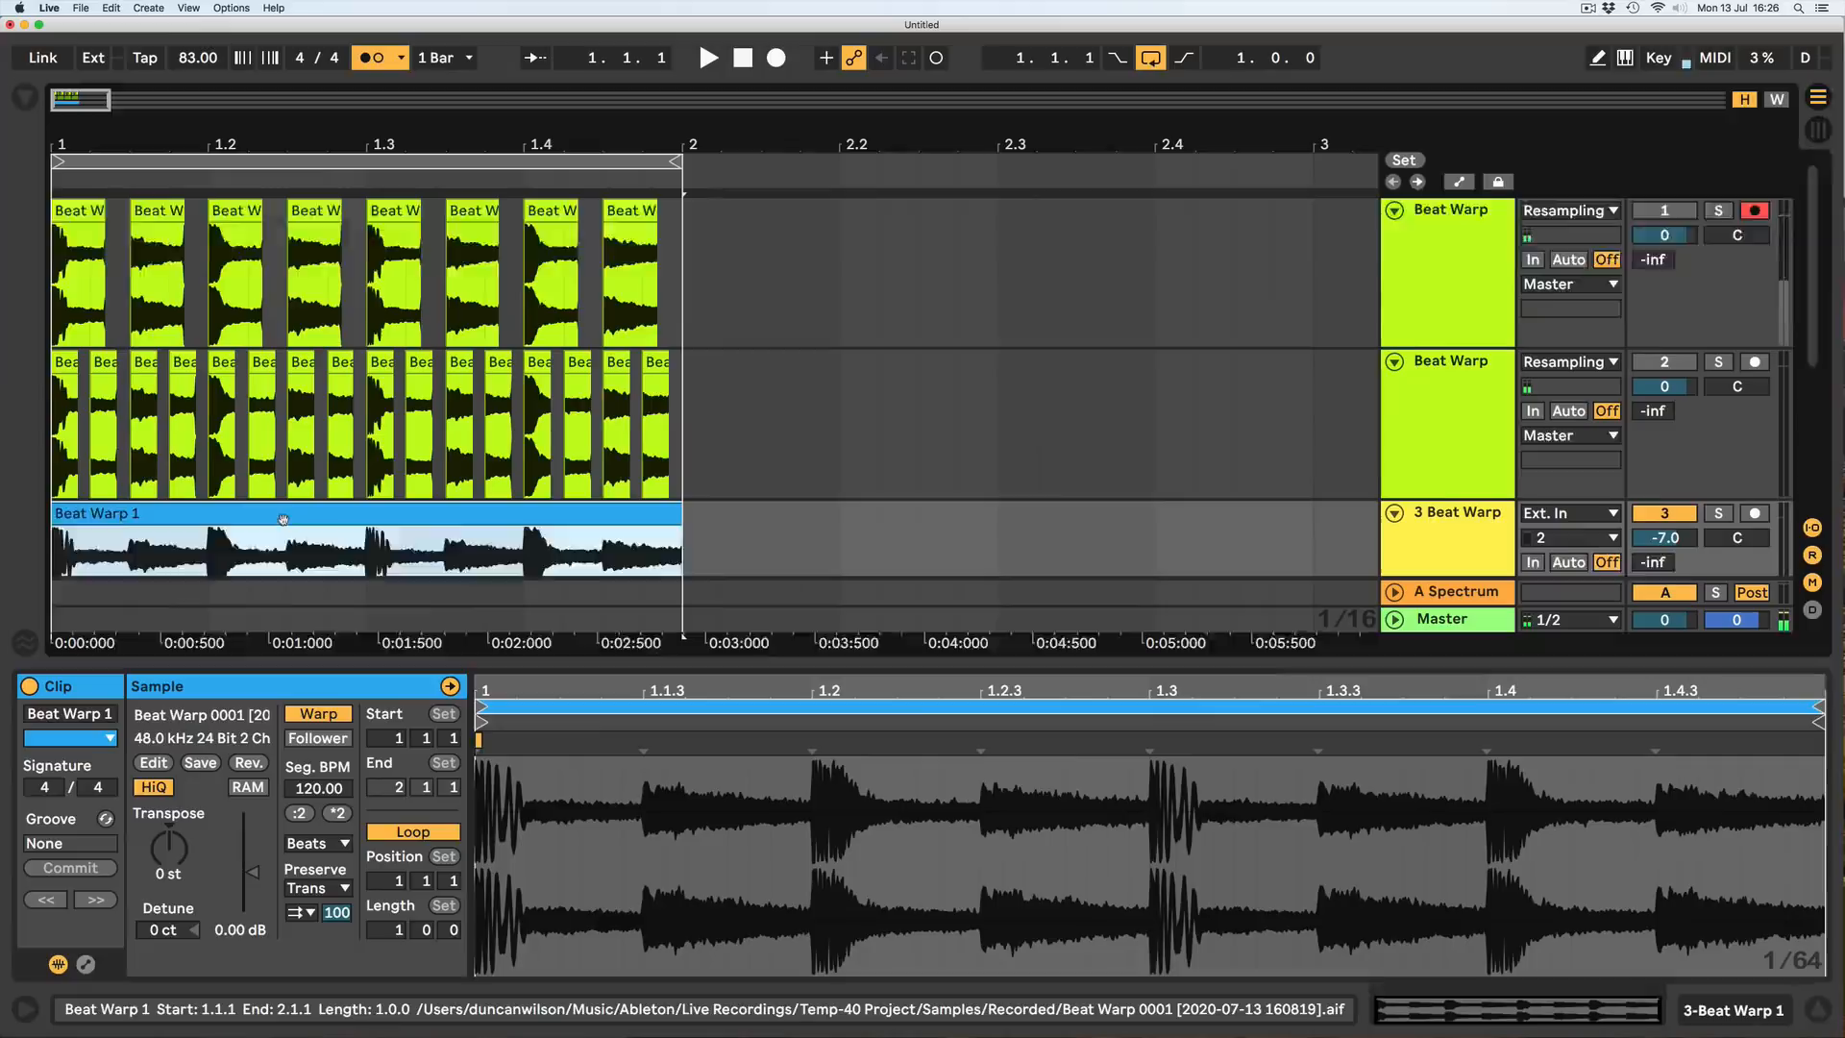
left_click(298, 912)
left_click(295, 978)
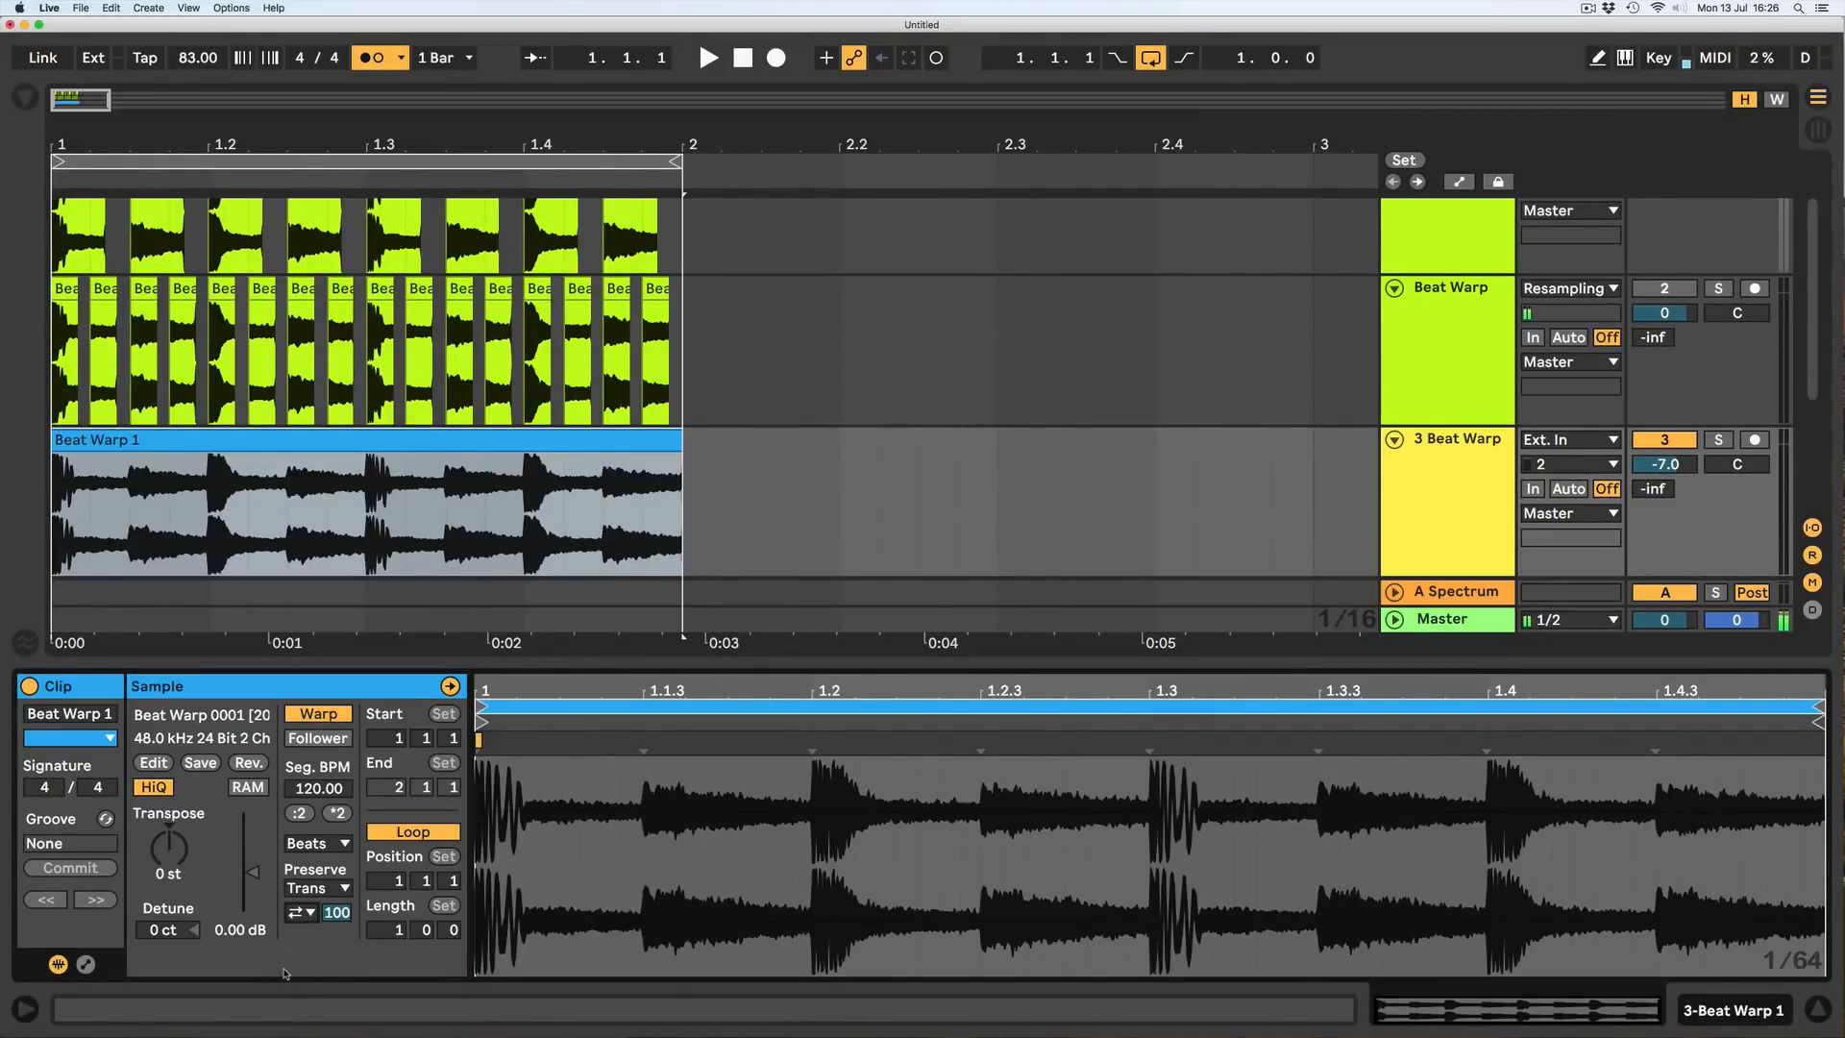
key("space")
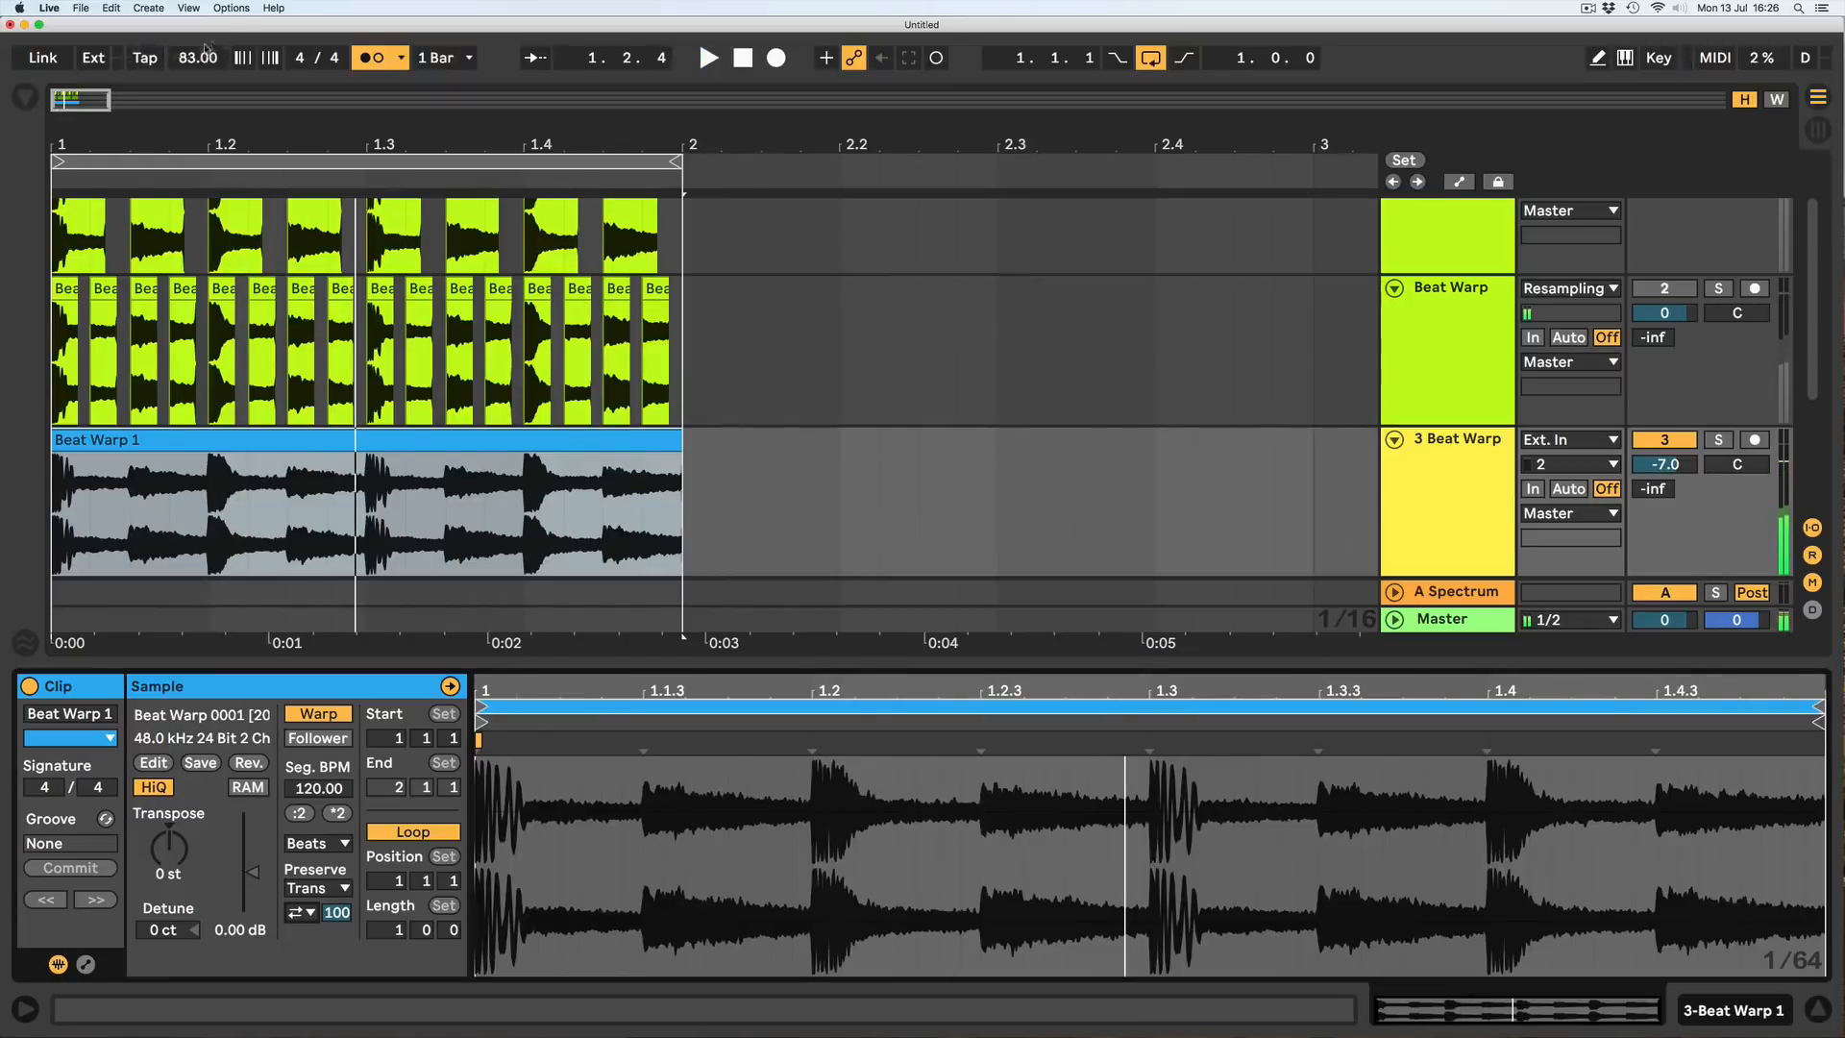
Lower the project tempo to 20 BPM and play the third track's clip with back-and-forth looping and with transient looping off.
left_click_drag(205, 53, 204, 134)
key("space")
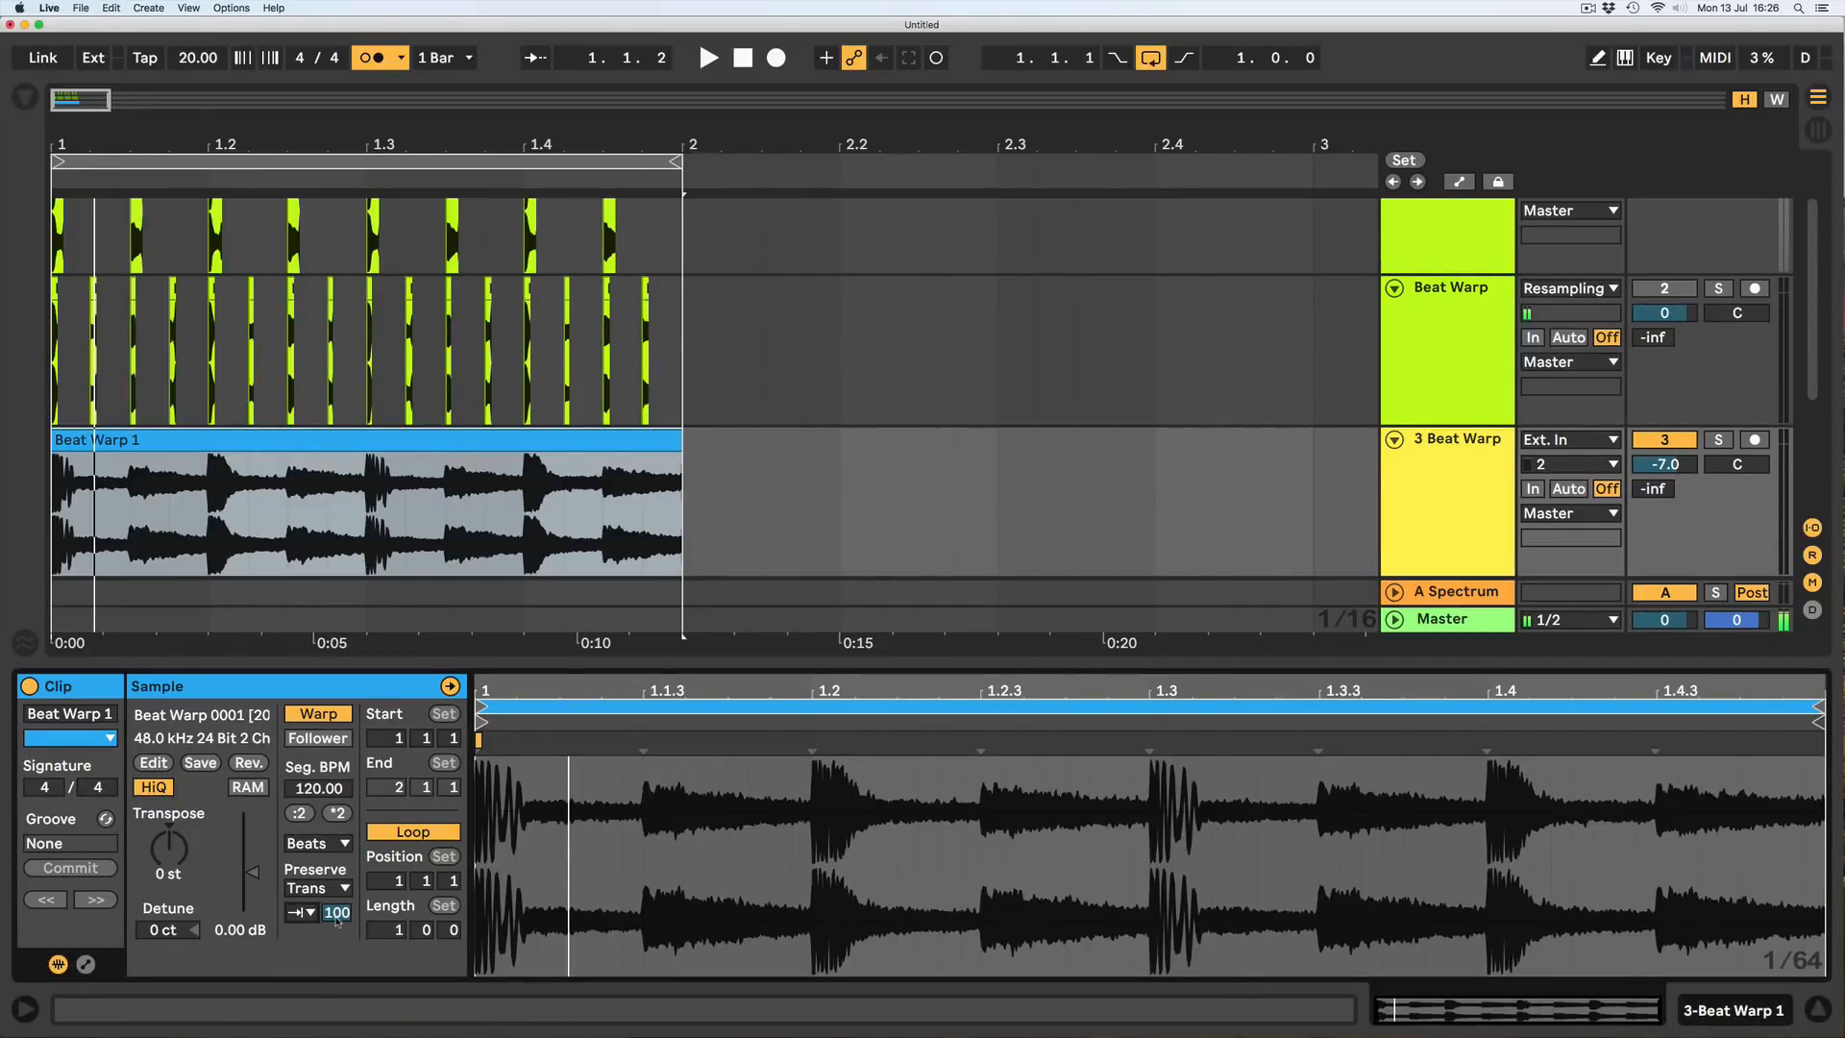
key("space")
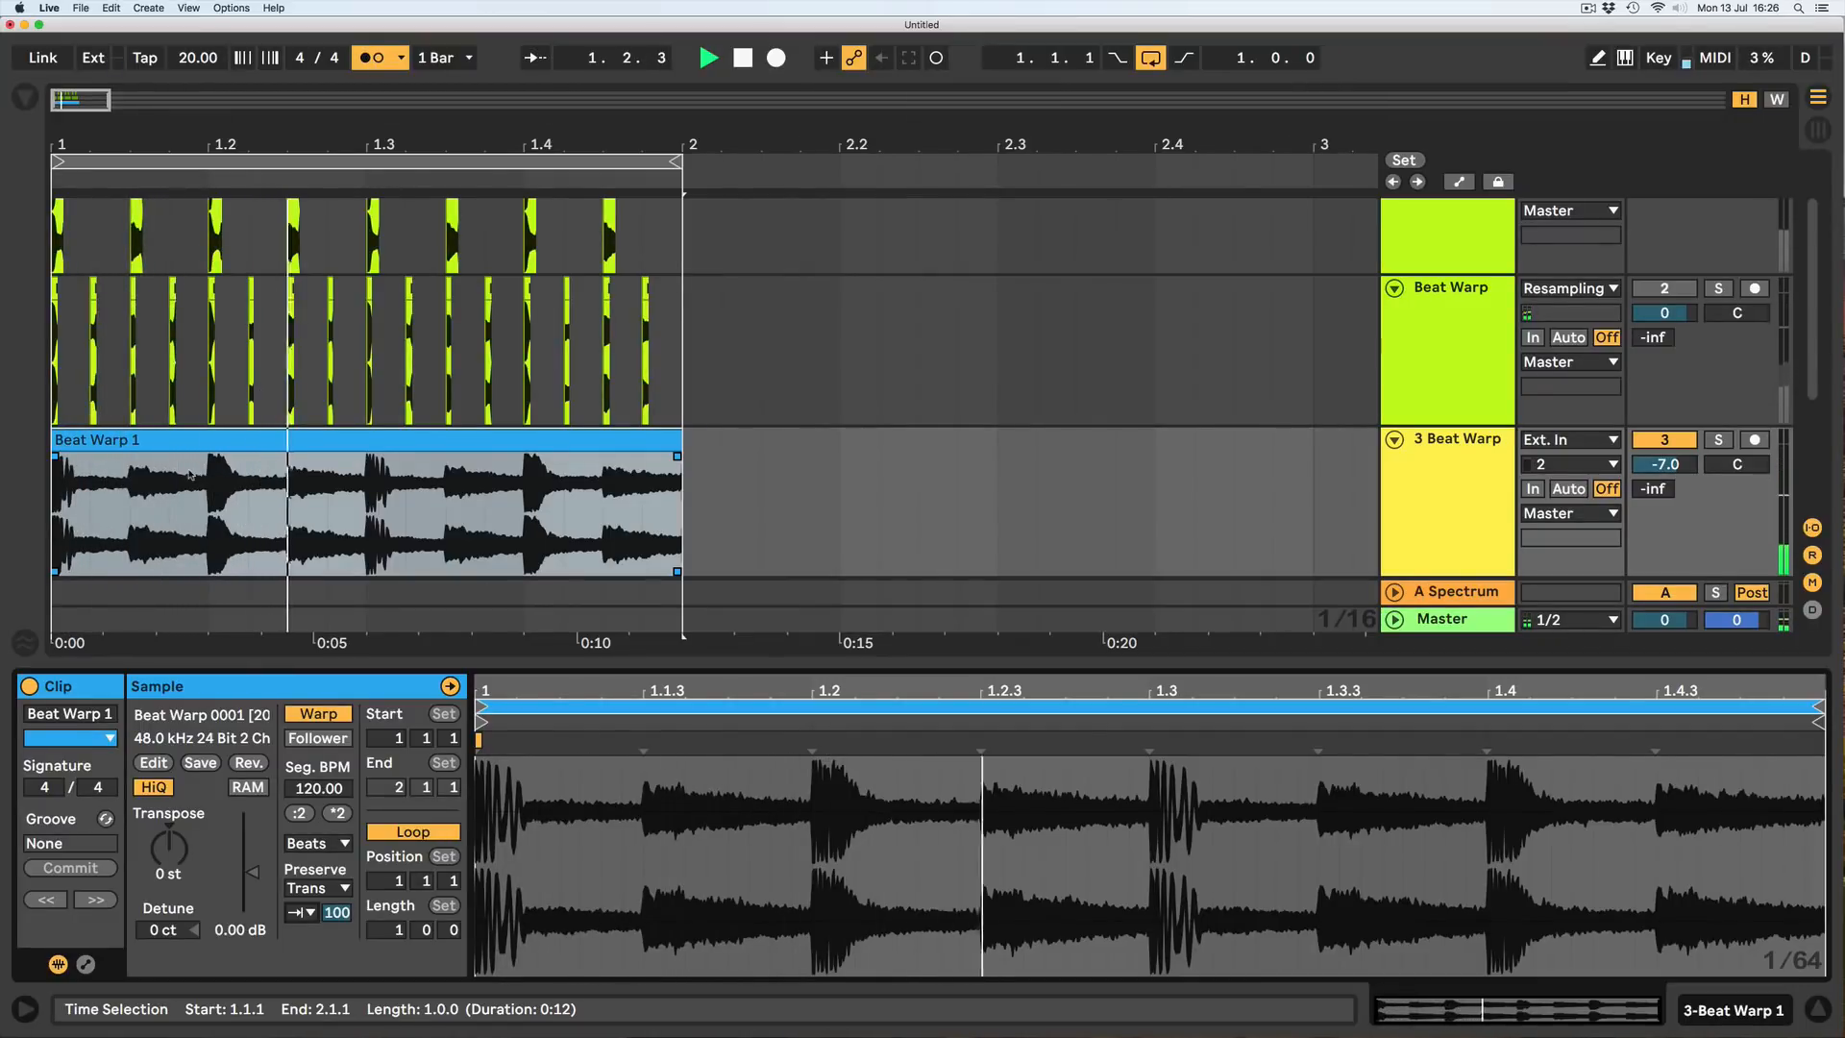
Set the project tempo to 120 BPM and play the third track's clip with transient looping off.
left_click_drag(198, 57, 198, 10)
type("120")
key("Return")
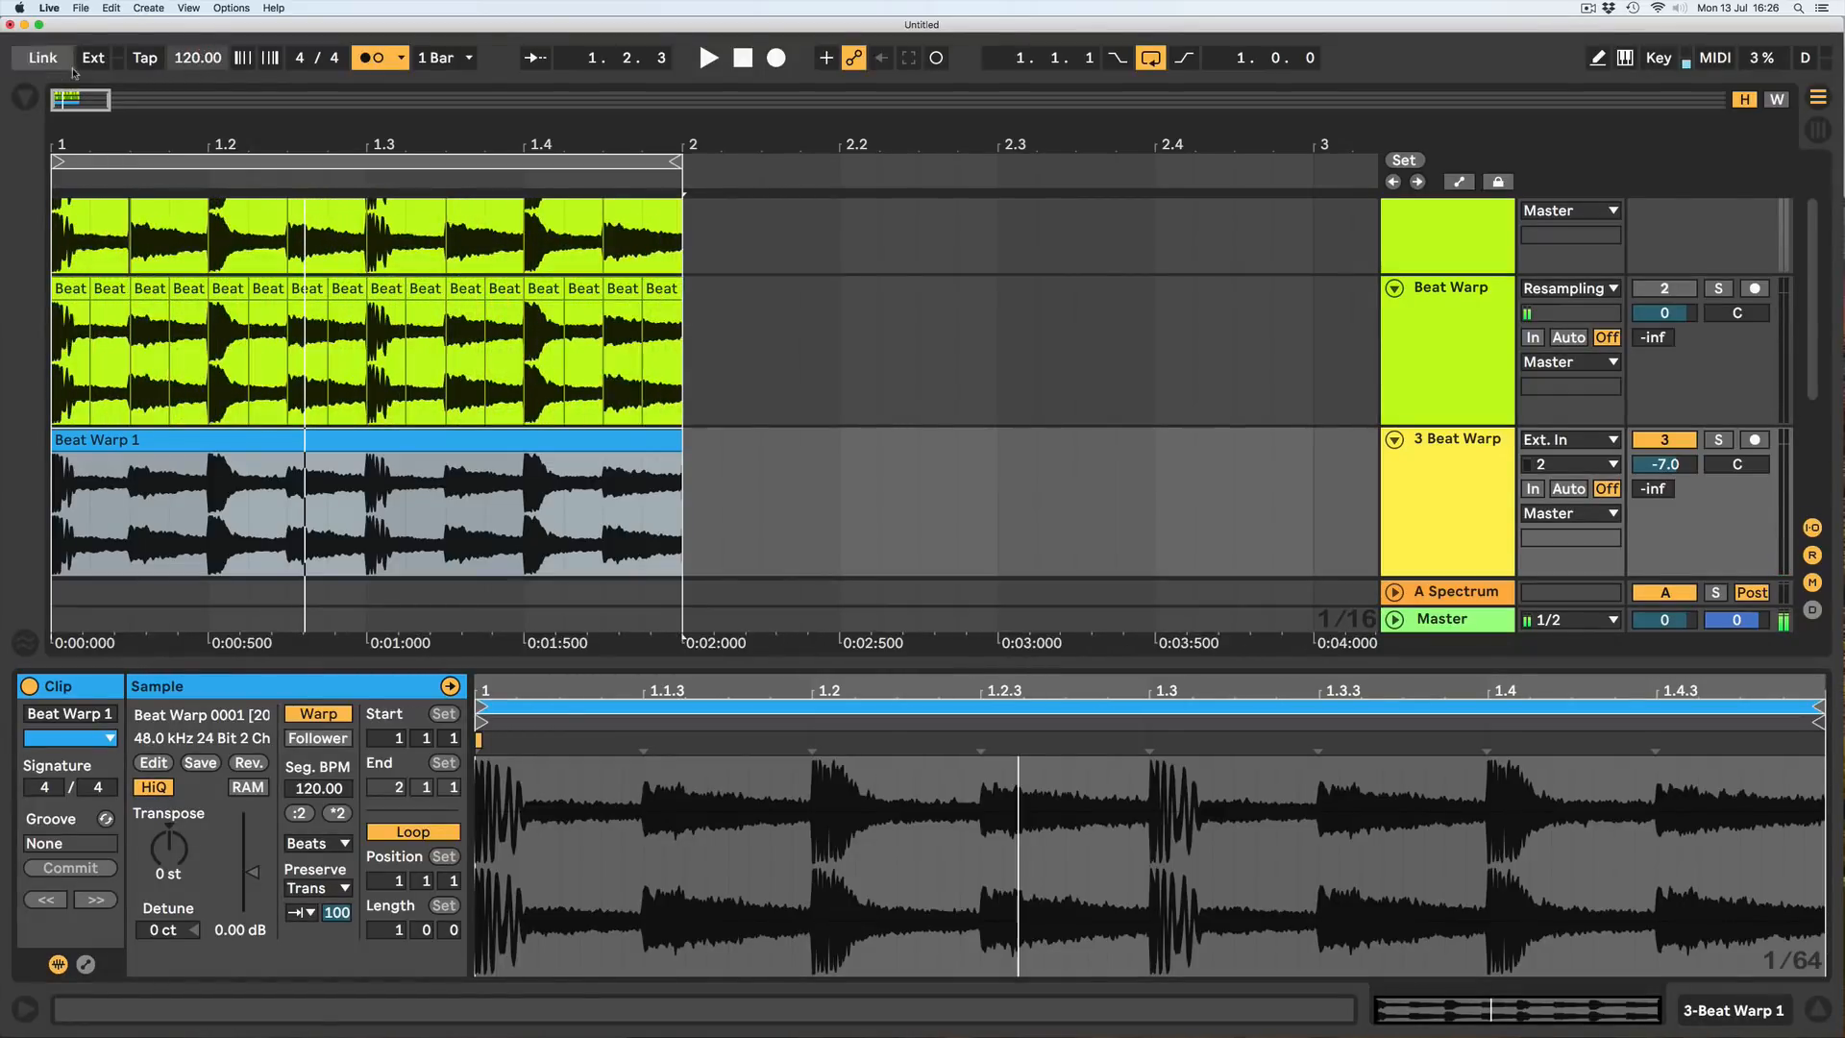
key("space")
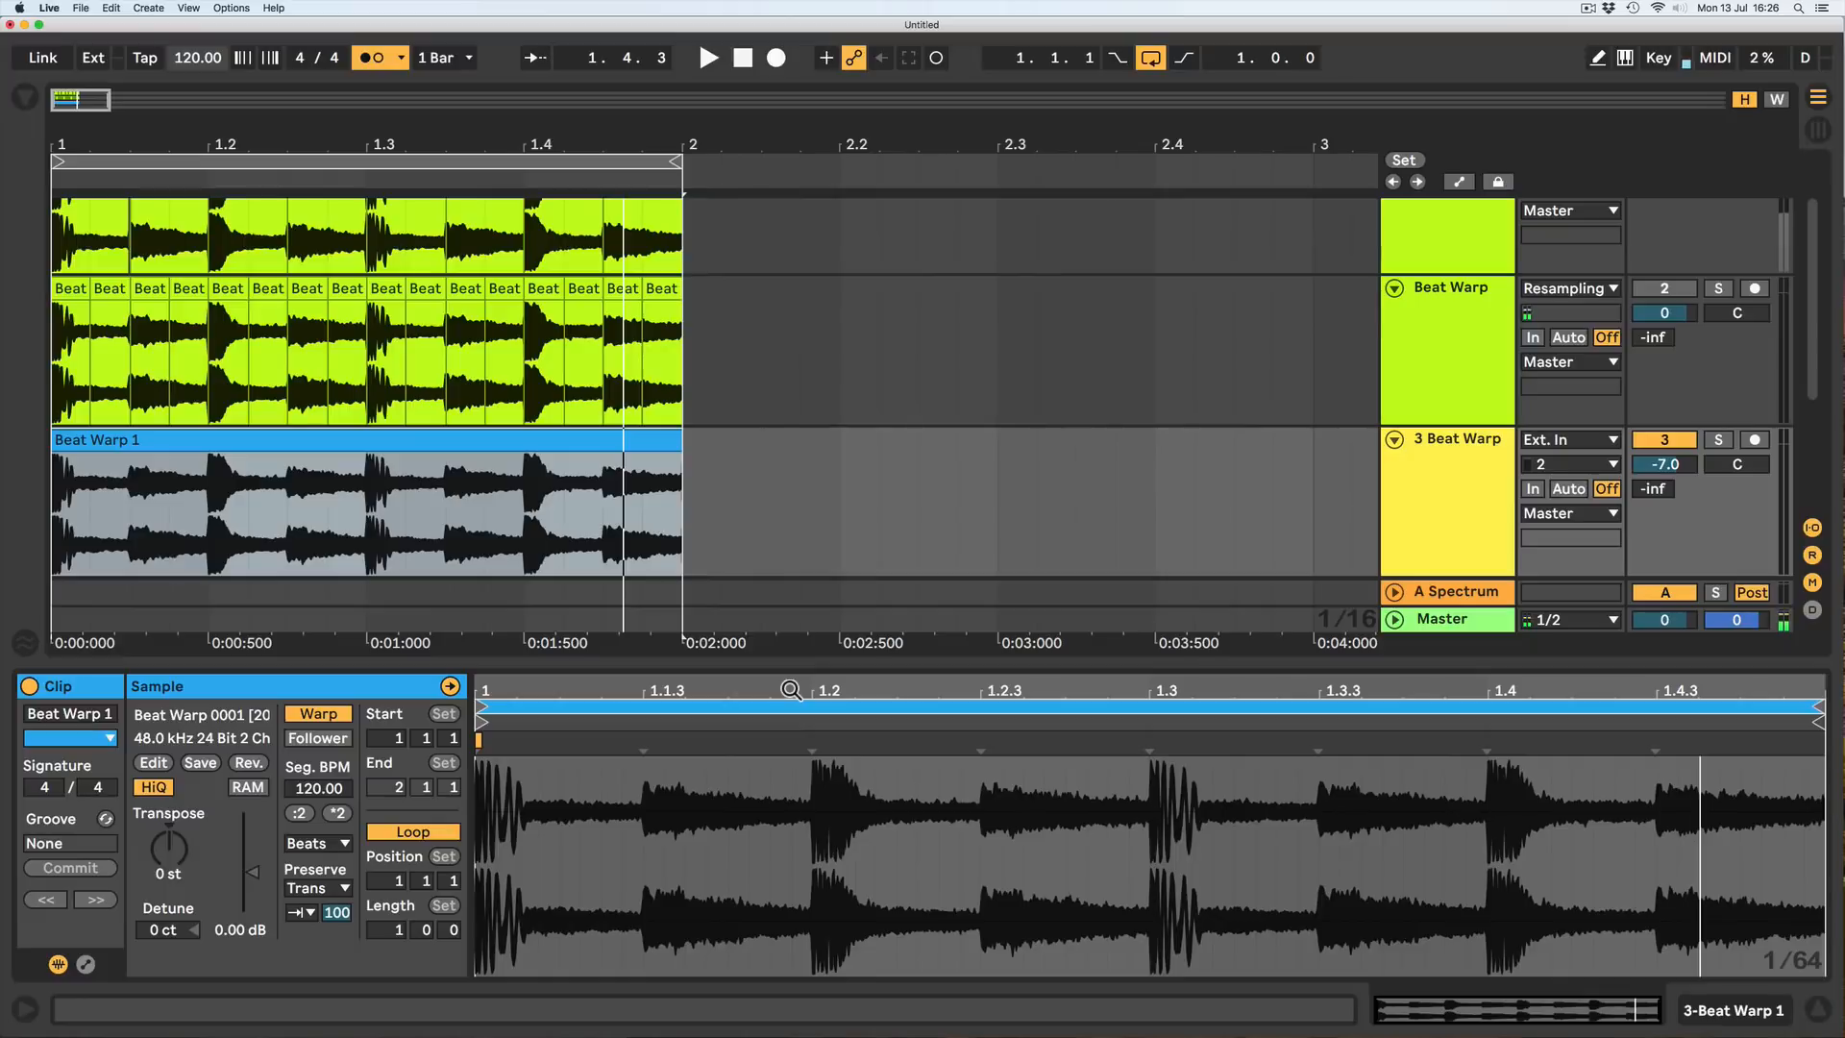
Set the project tempo to 90 BPM and play the third track's clip at that speed.
left_click(187, 62)
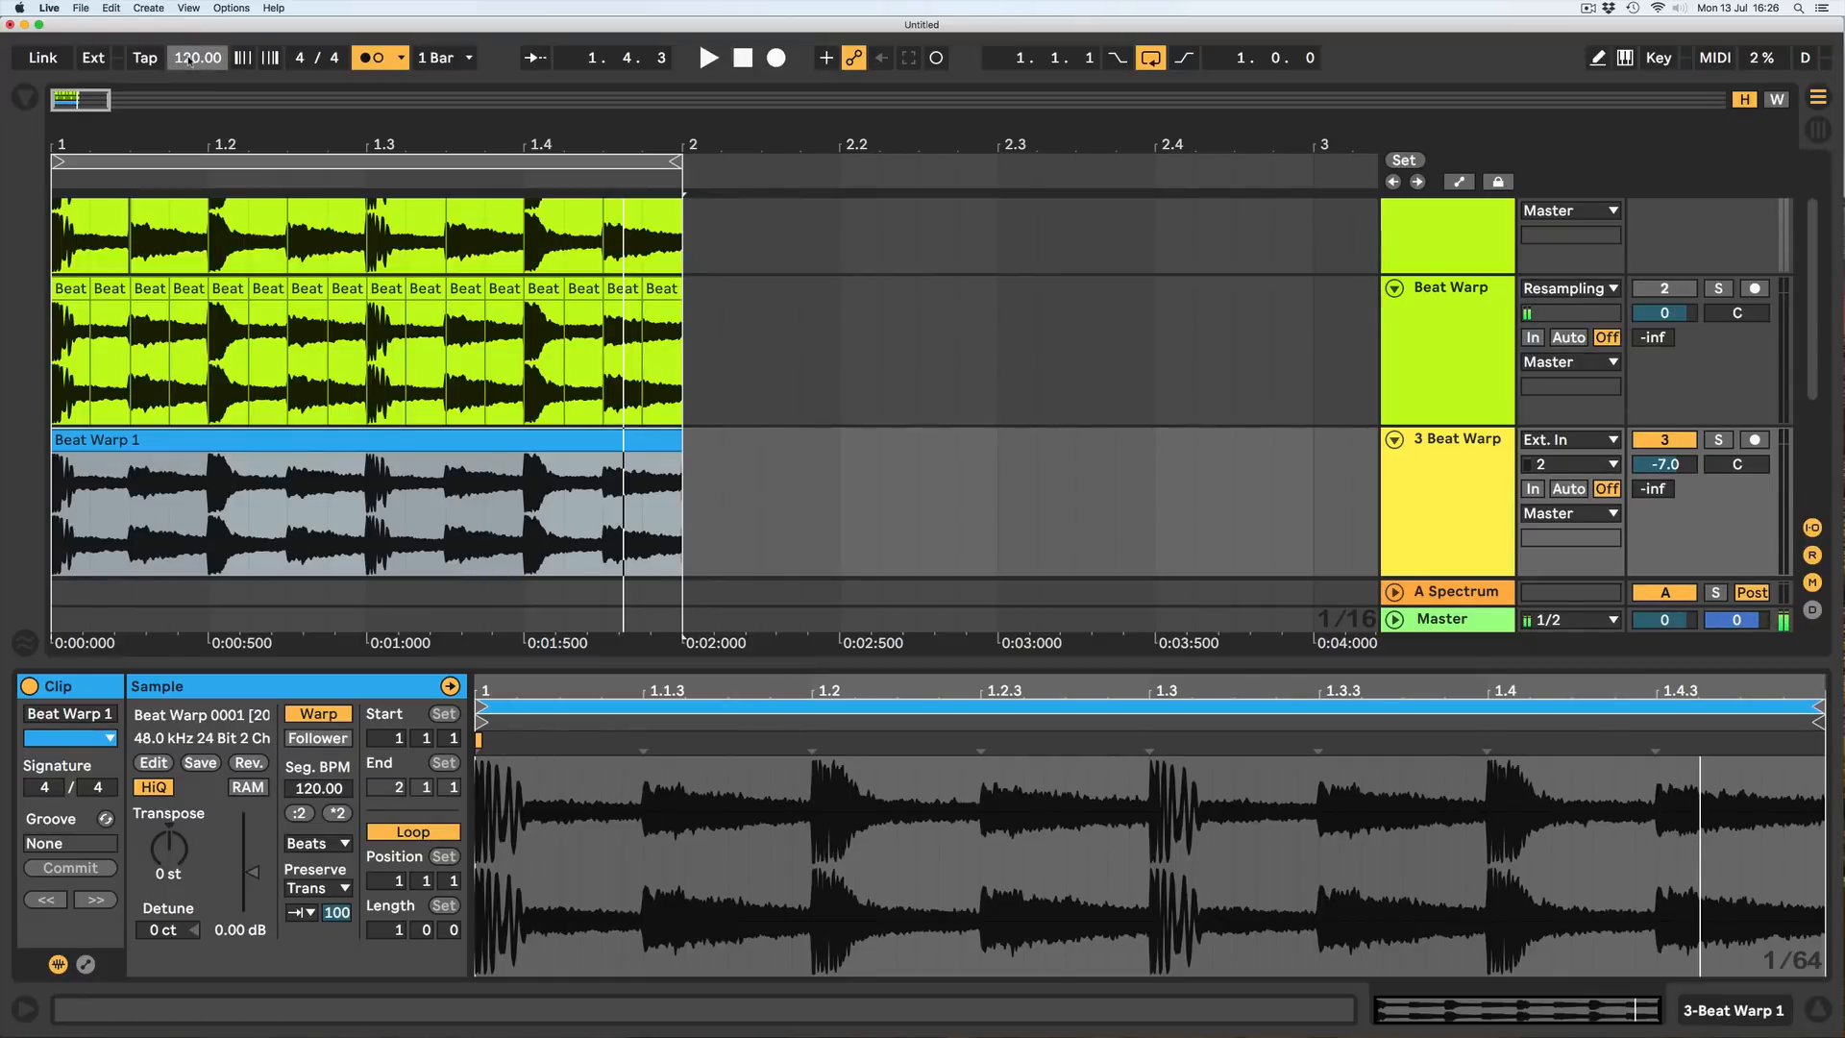
type("90")
key("Return")
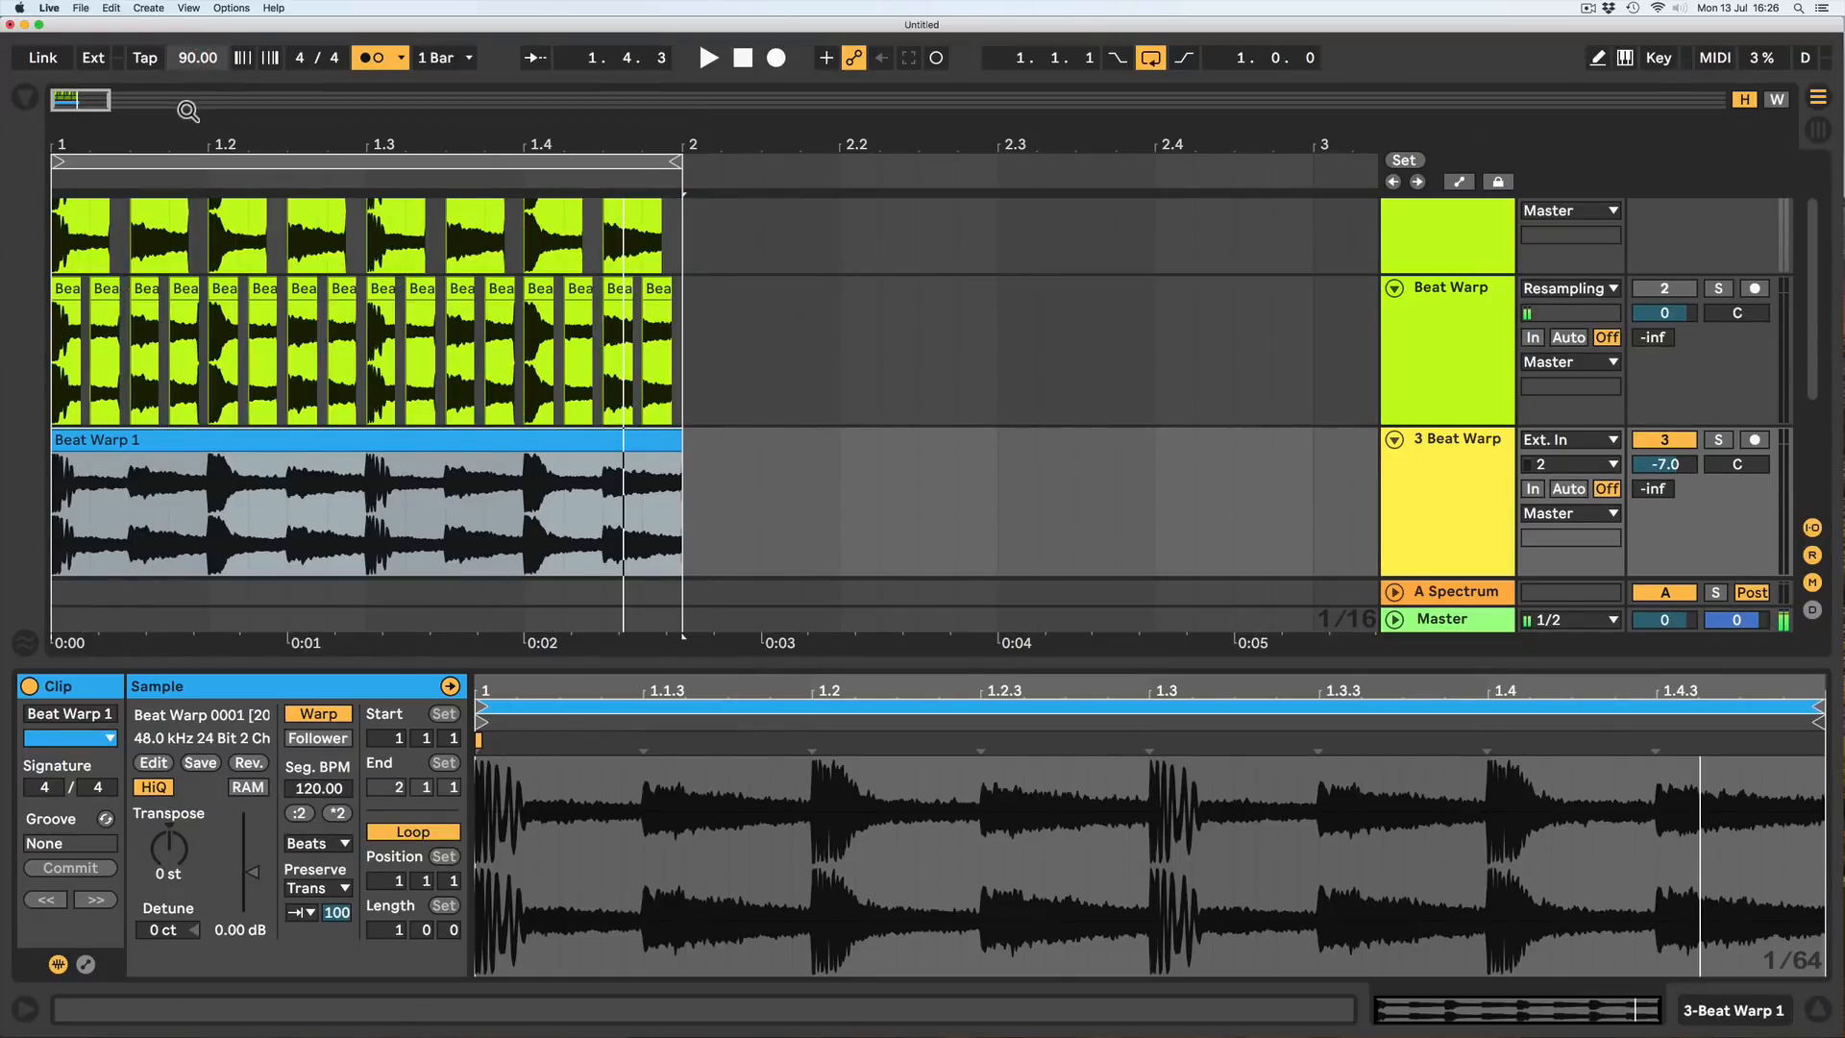
key("space")
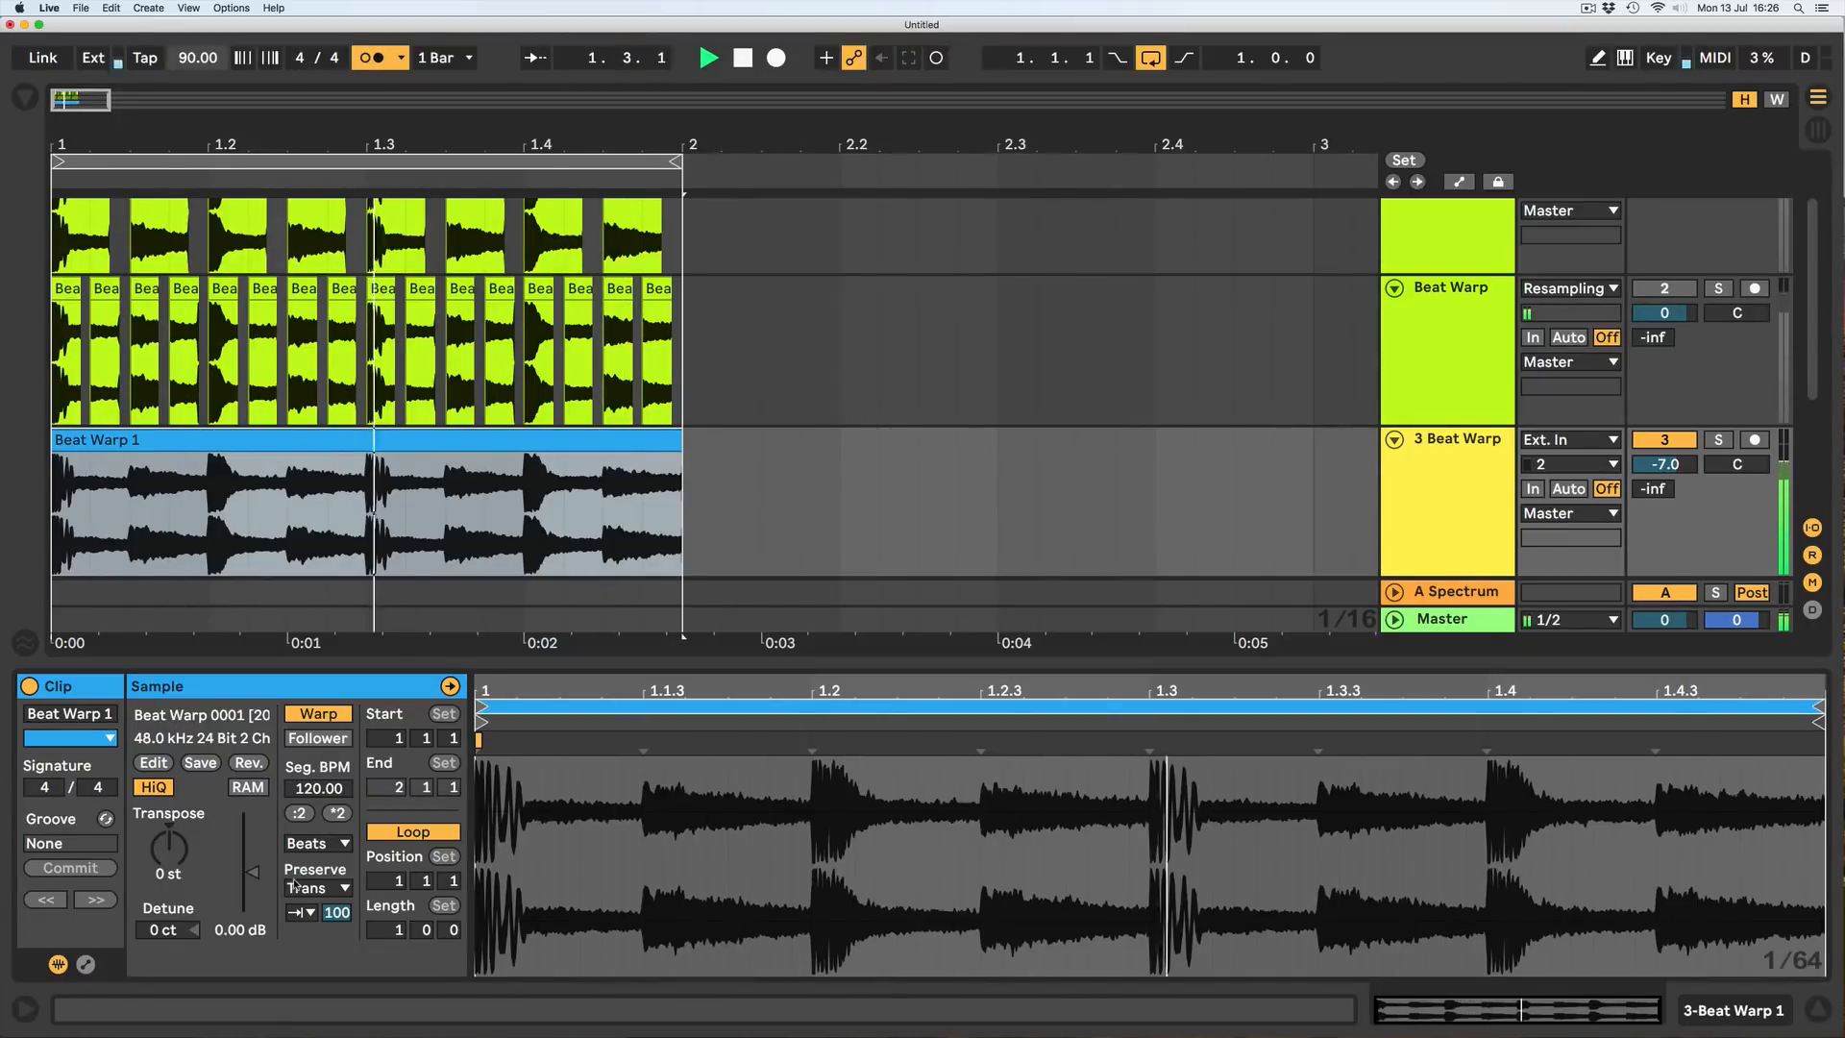
key("space")
Transpose the third track's clip to -6 st and listen to it in Beats mode.
left_click(160, 849)
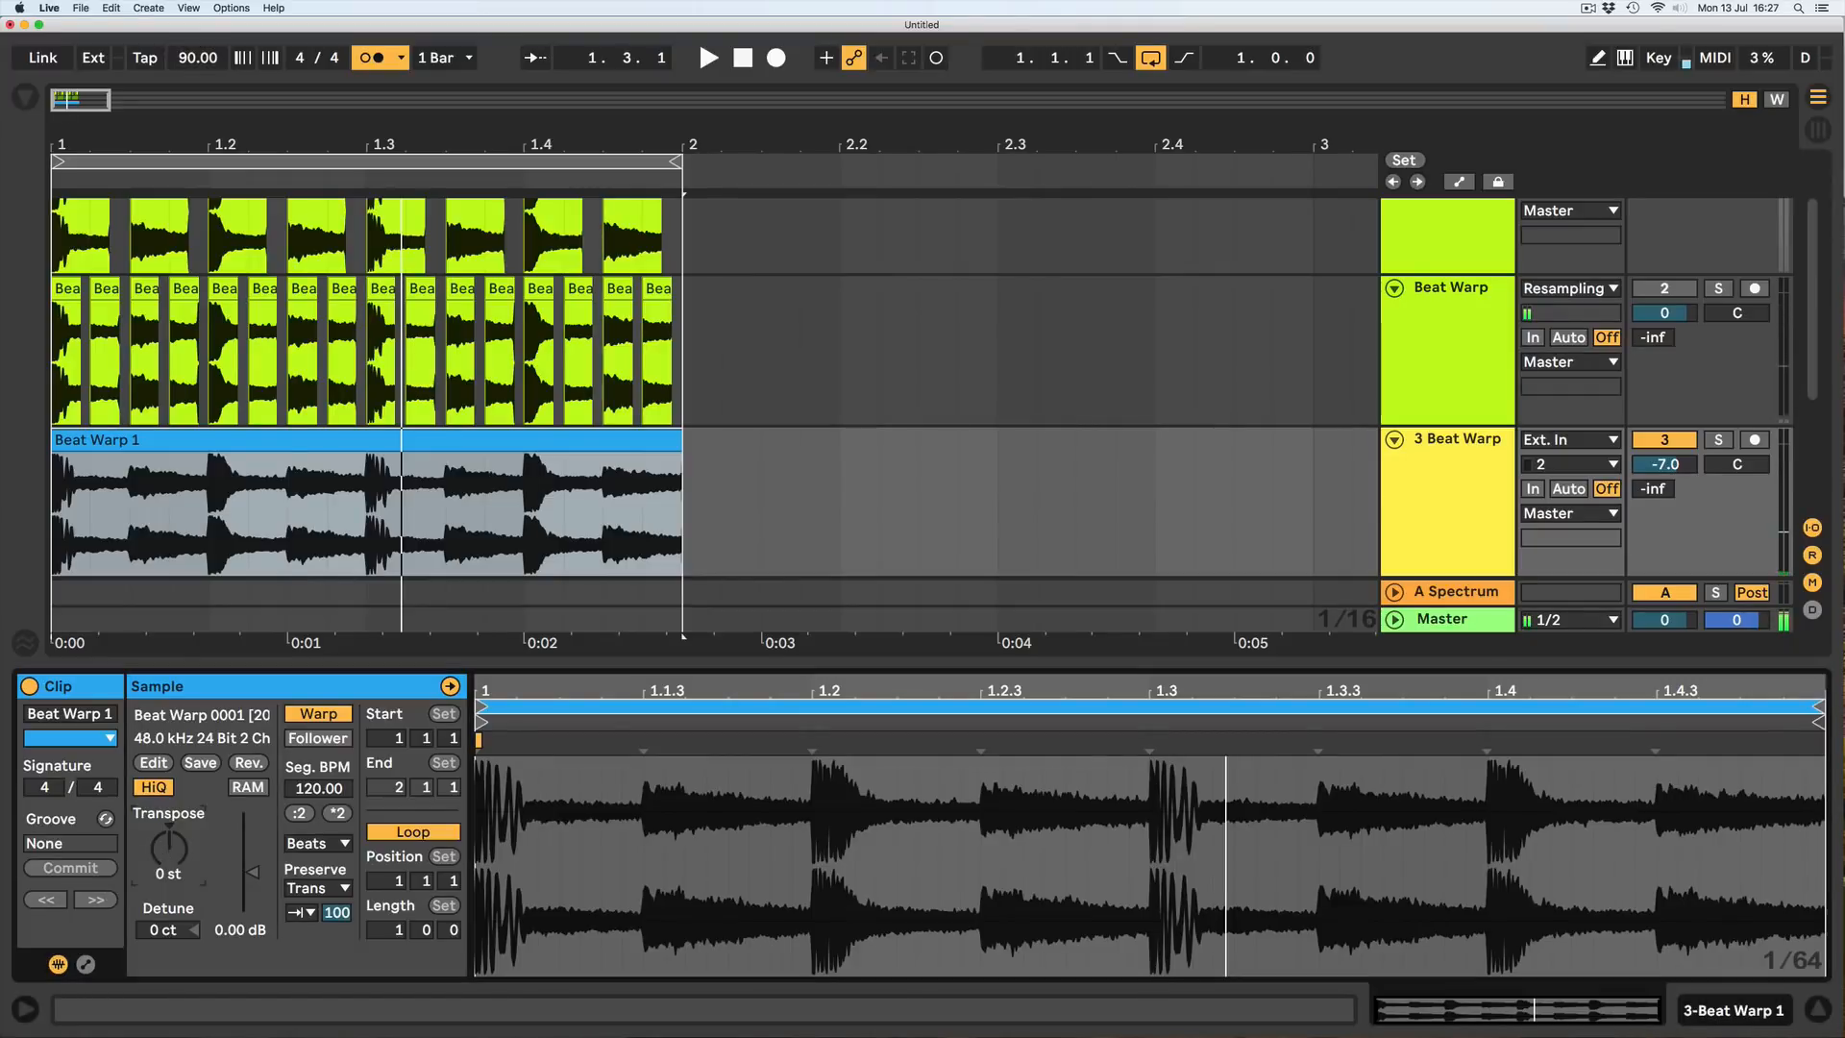
key("Down")
key("space")
key("Down")
key("Down")
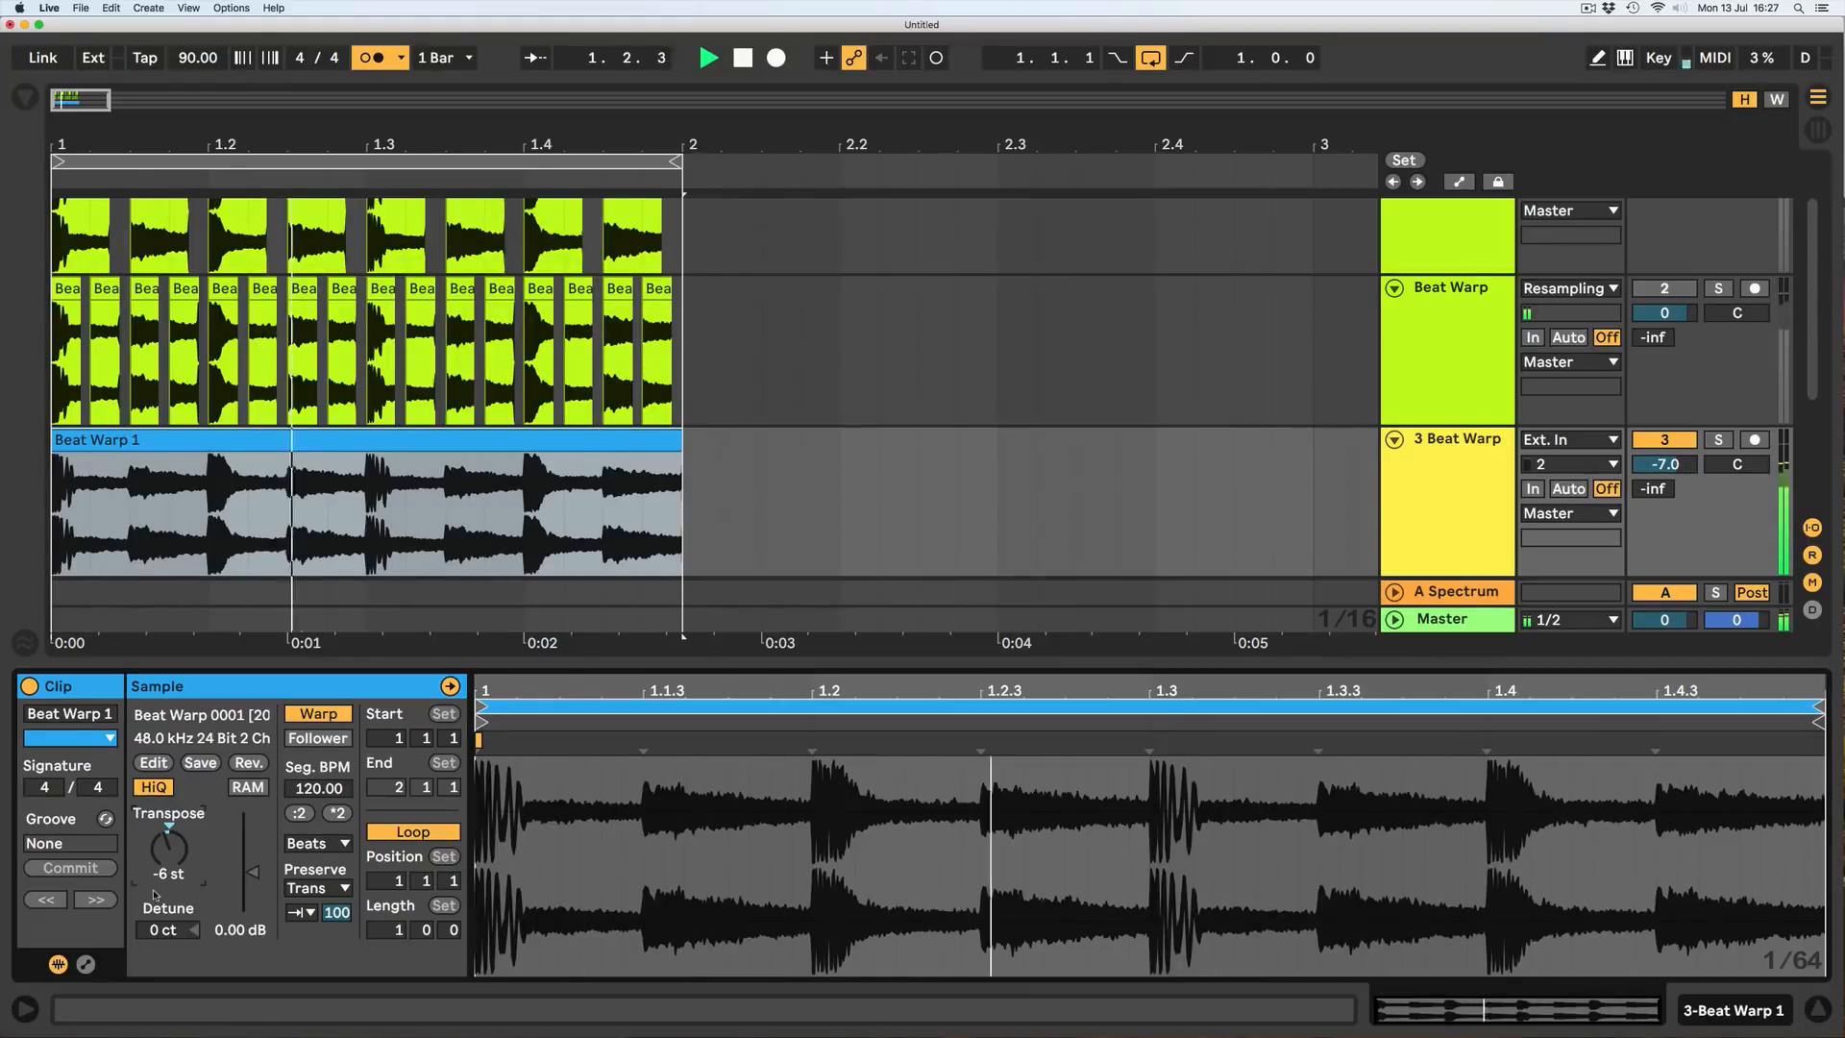
key("space")
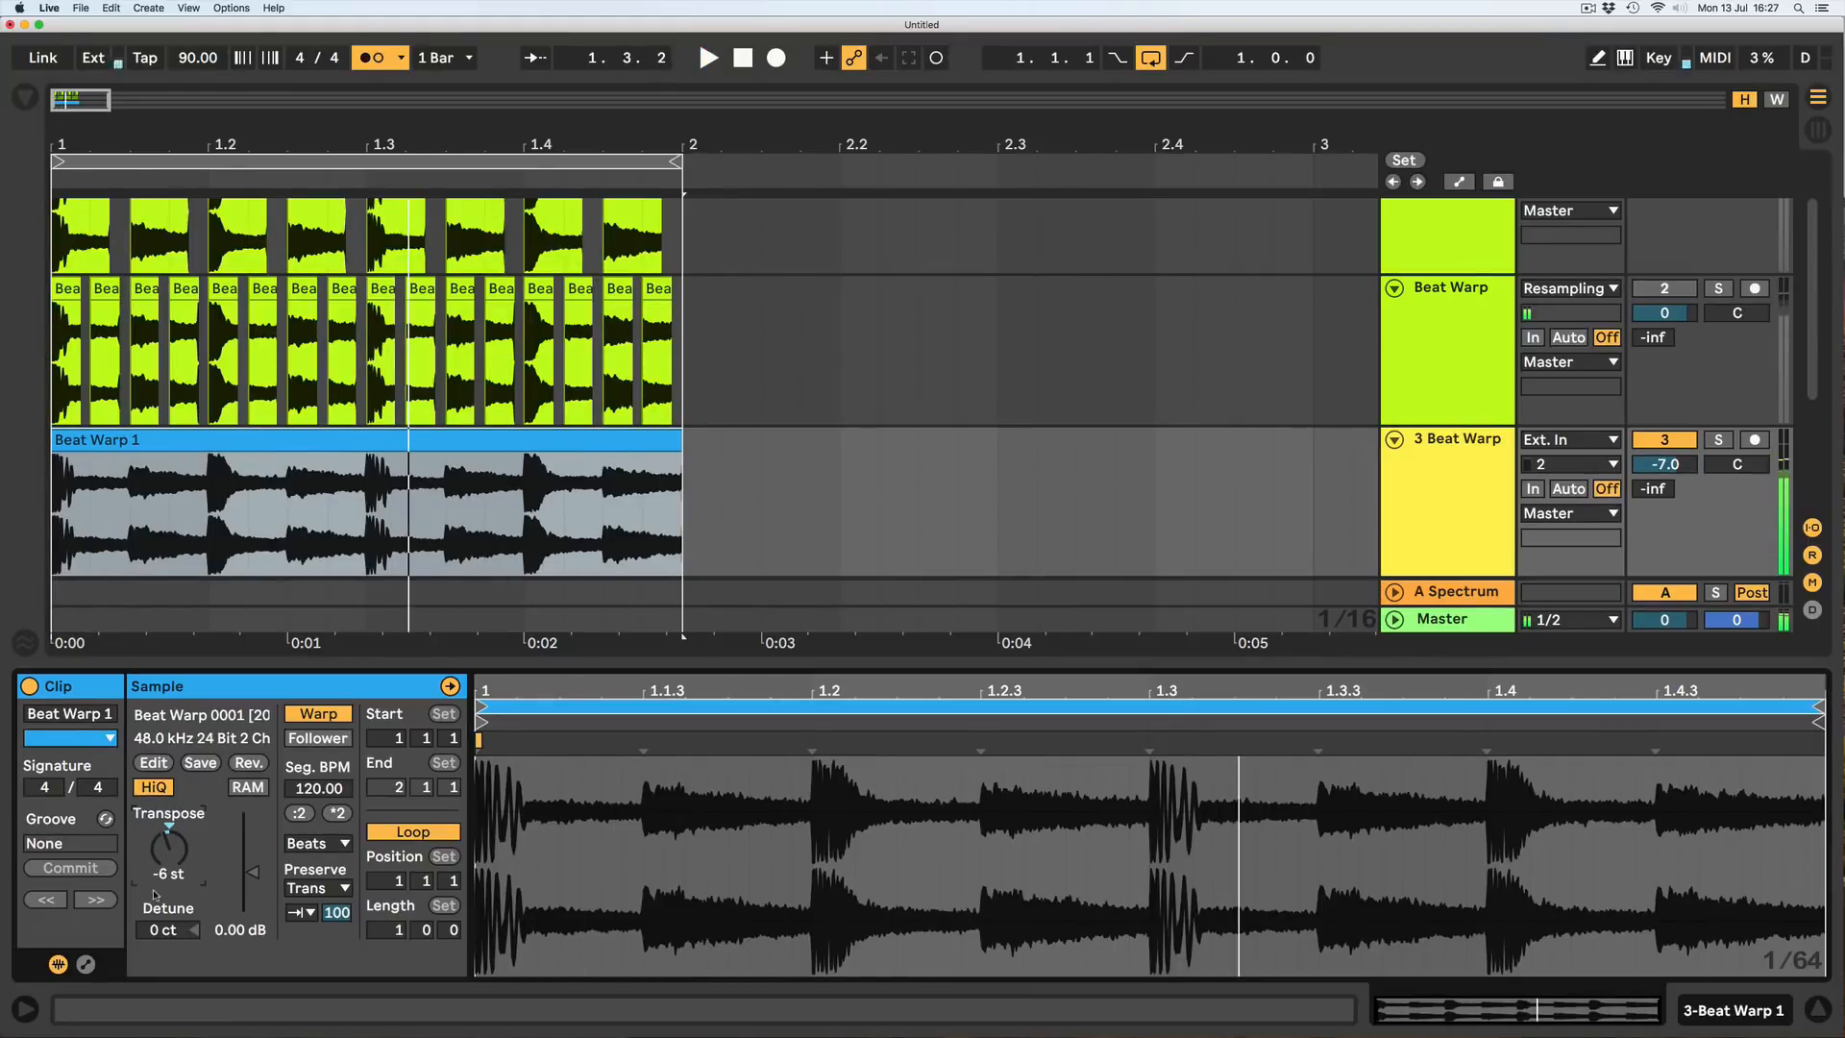
Switch the third track's clip to Re-Pitch warp mode and play it.
left_click(321, 844)
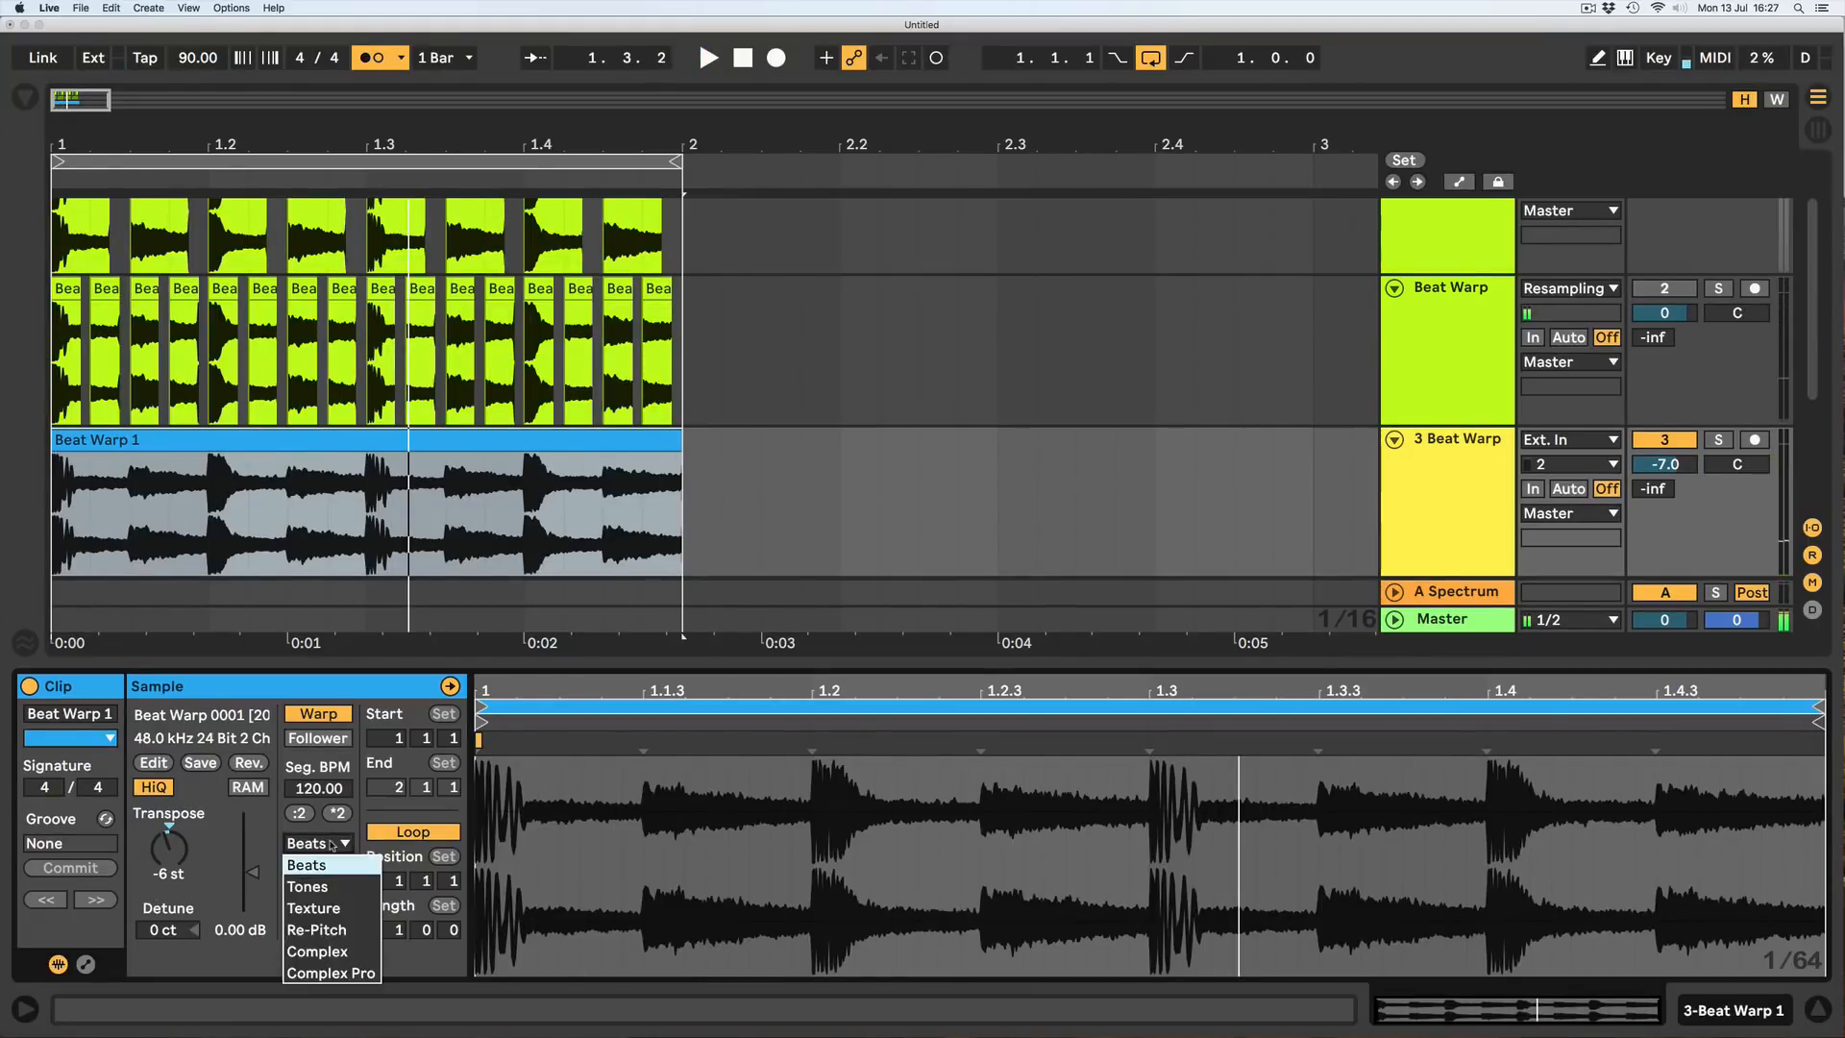
left_click(305, 931)
key("space")
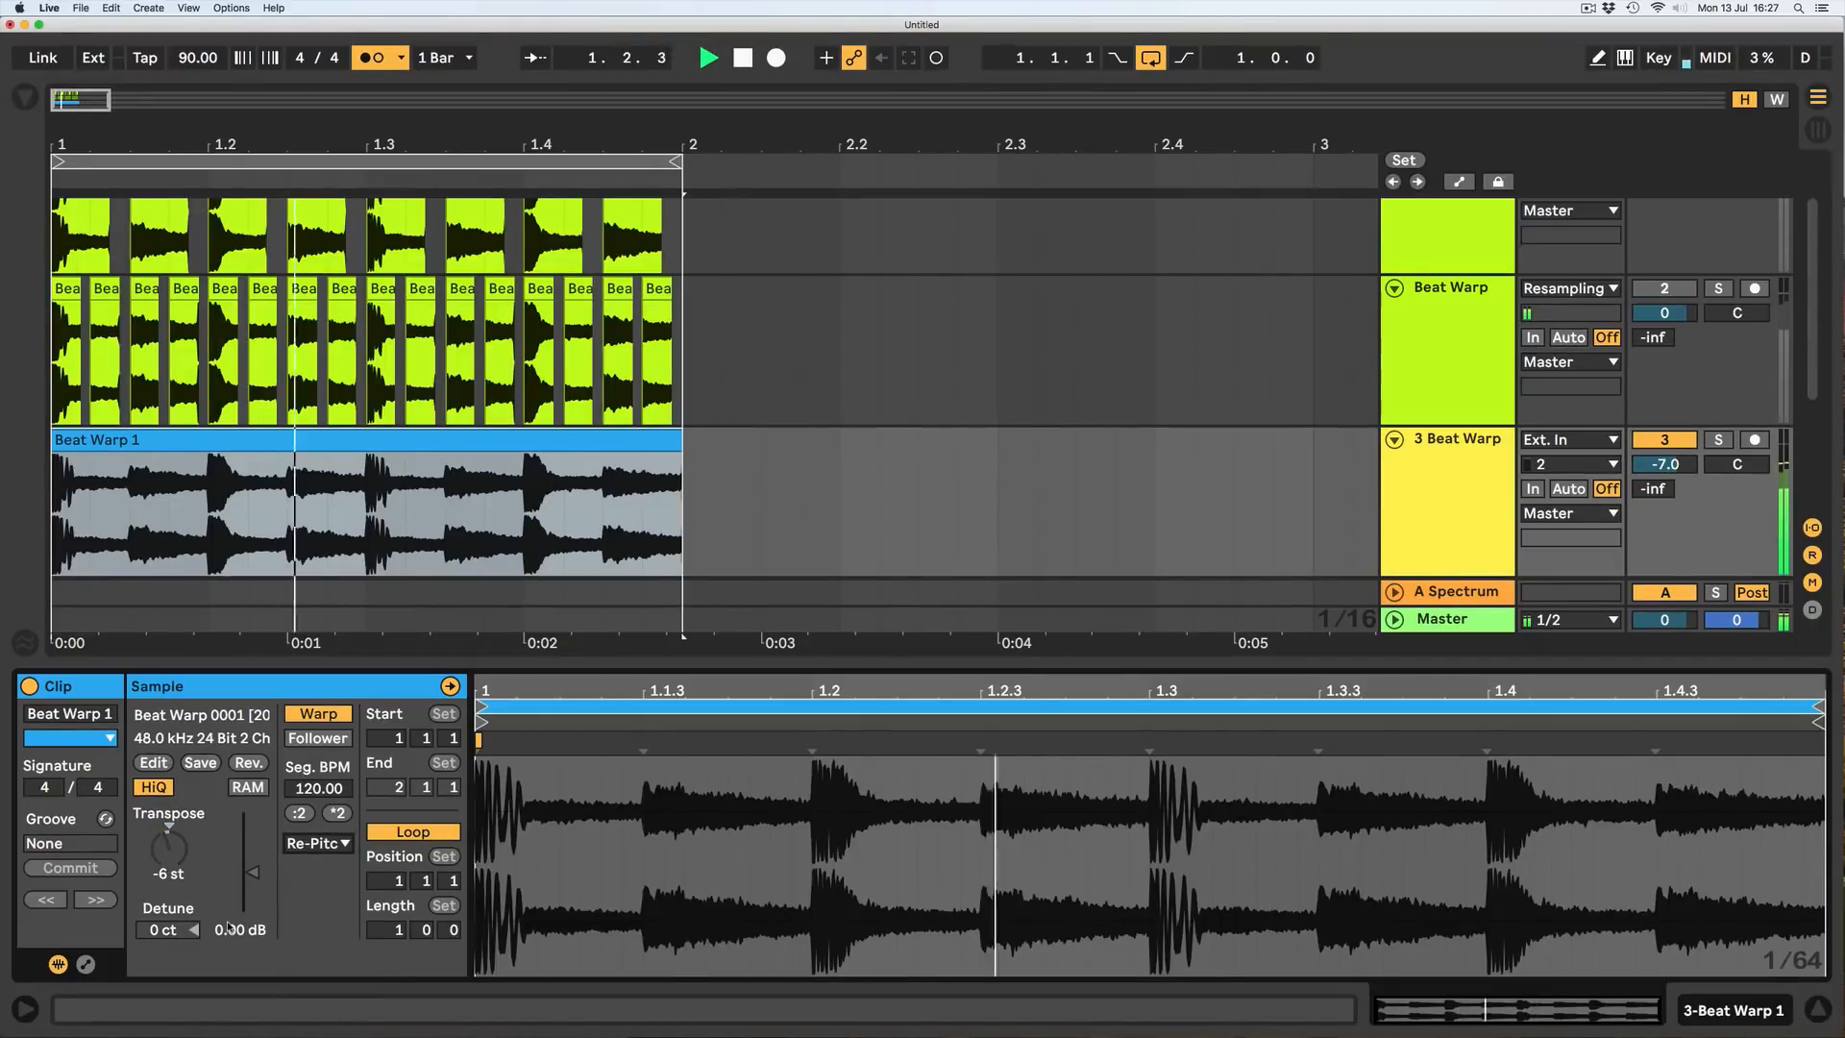
key("space")
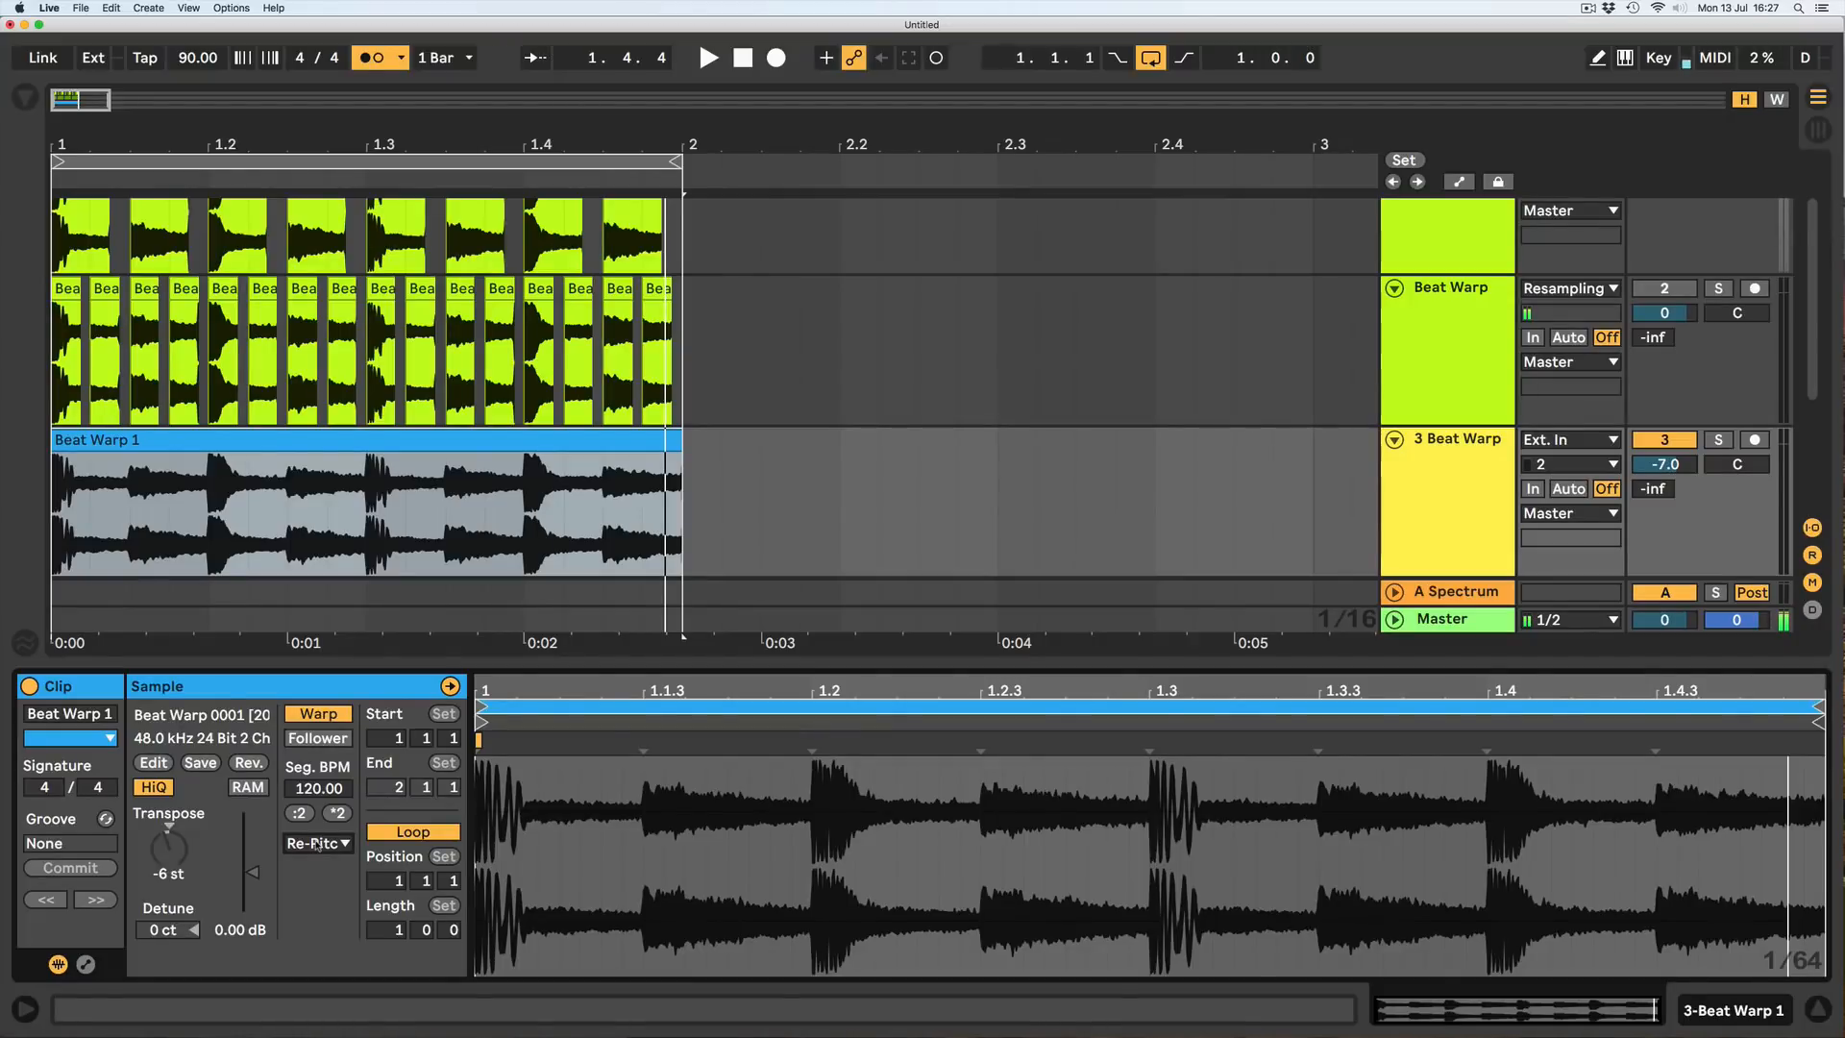
Return the third track's clip to Beats warp mode and play it for comparison.
left_click(317, 844)
left_click(313, 865)
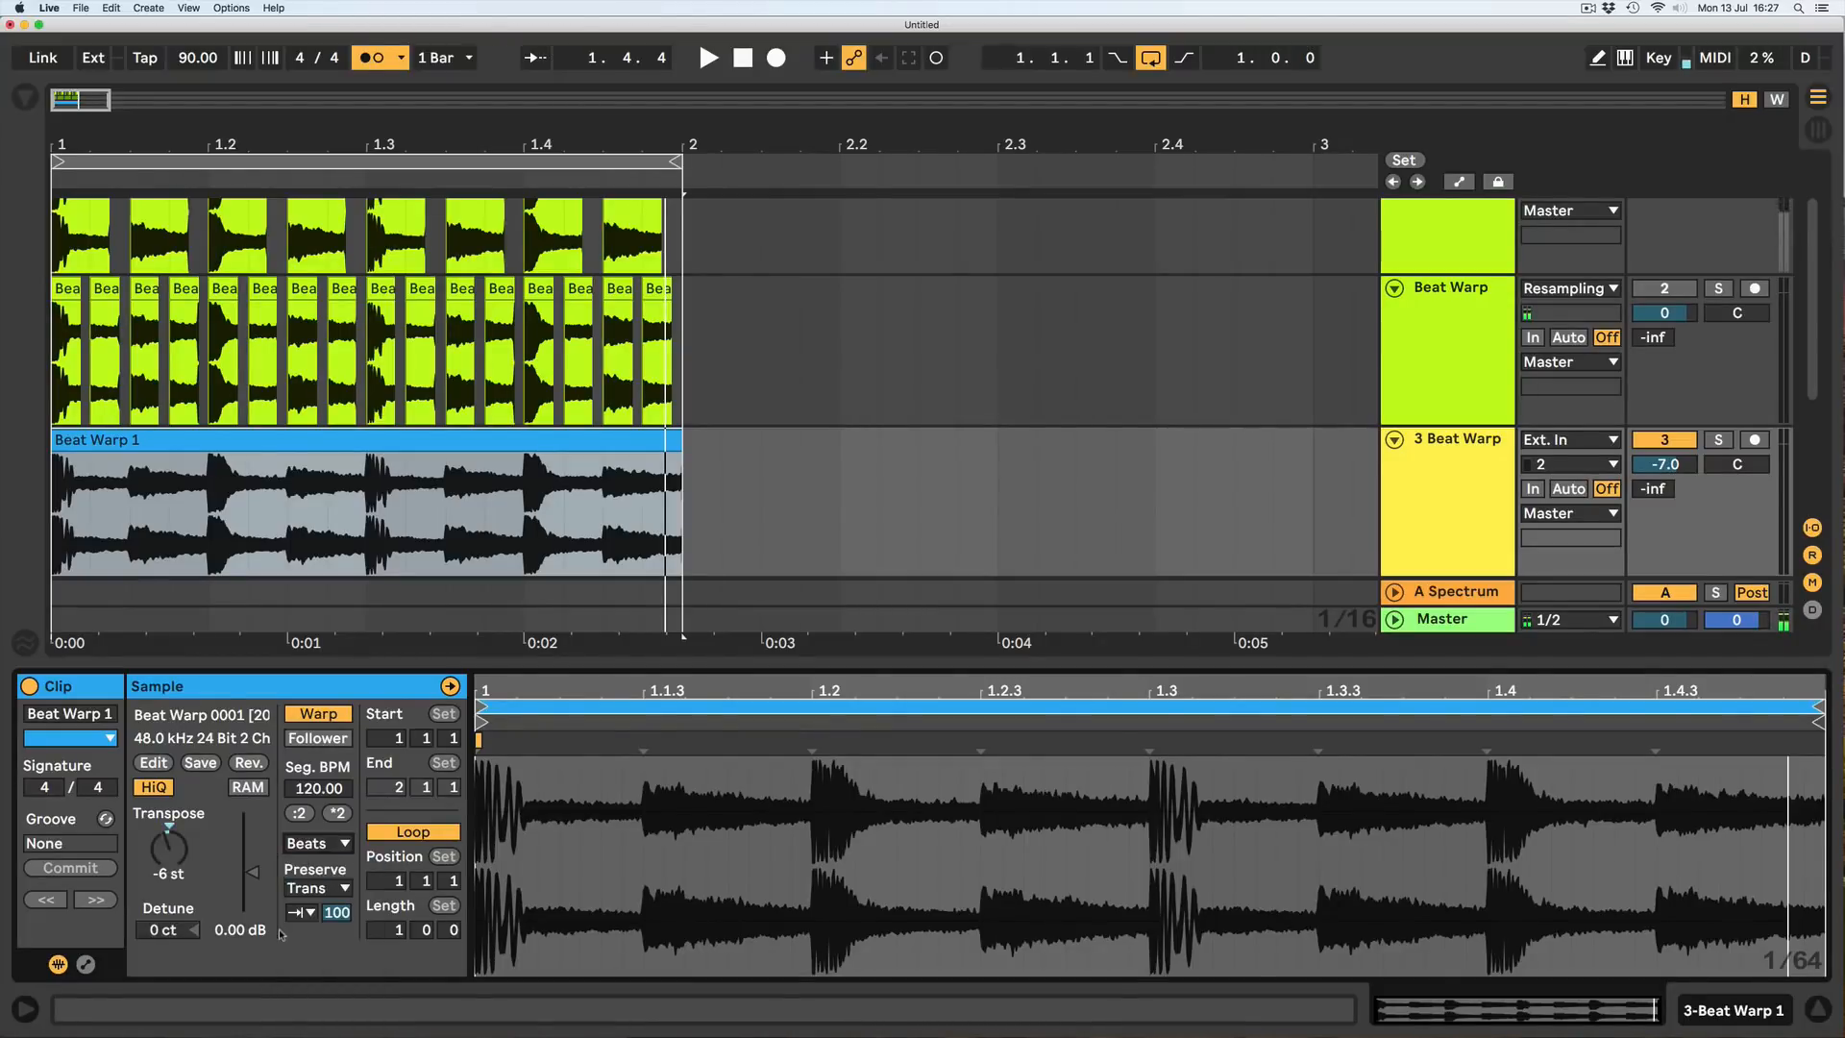
key("space")
key("space")
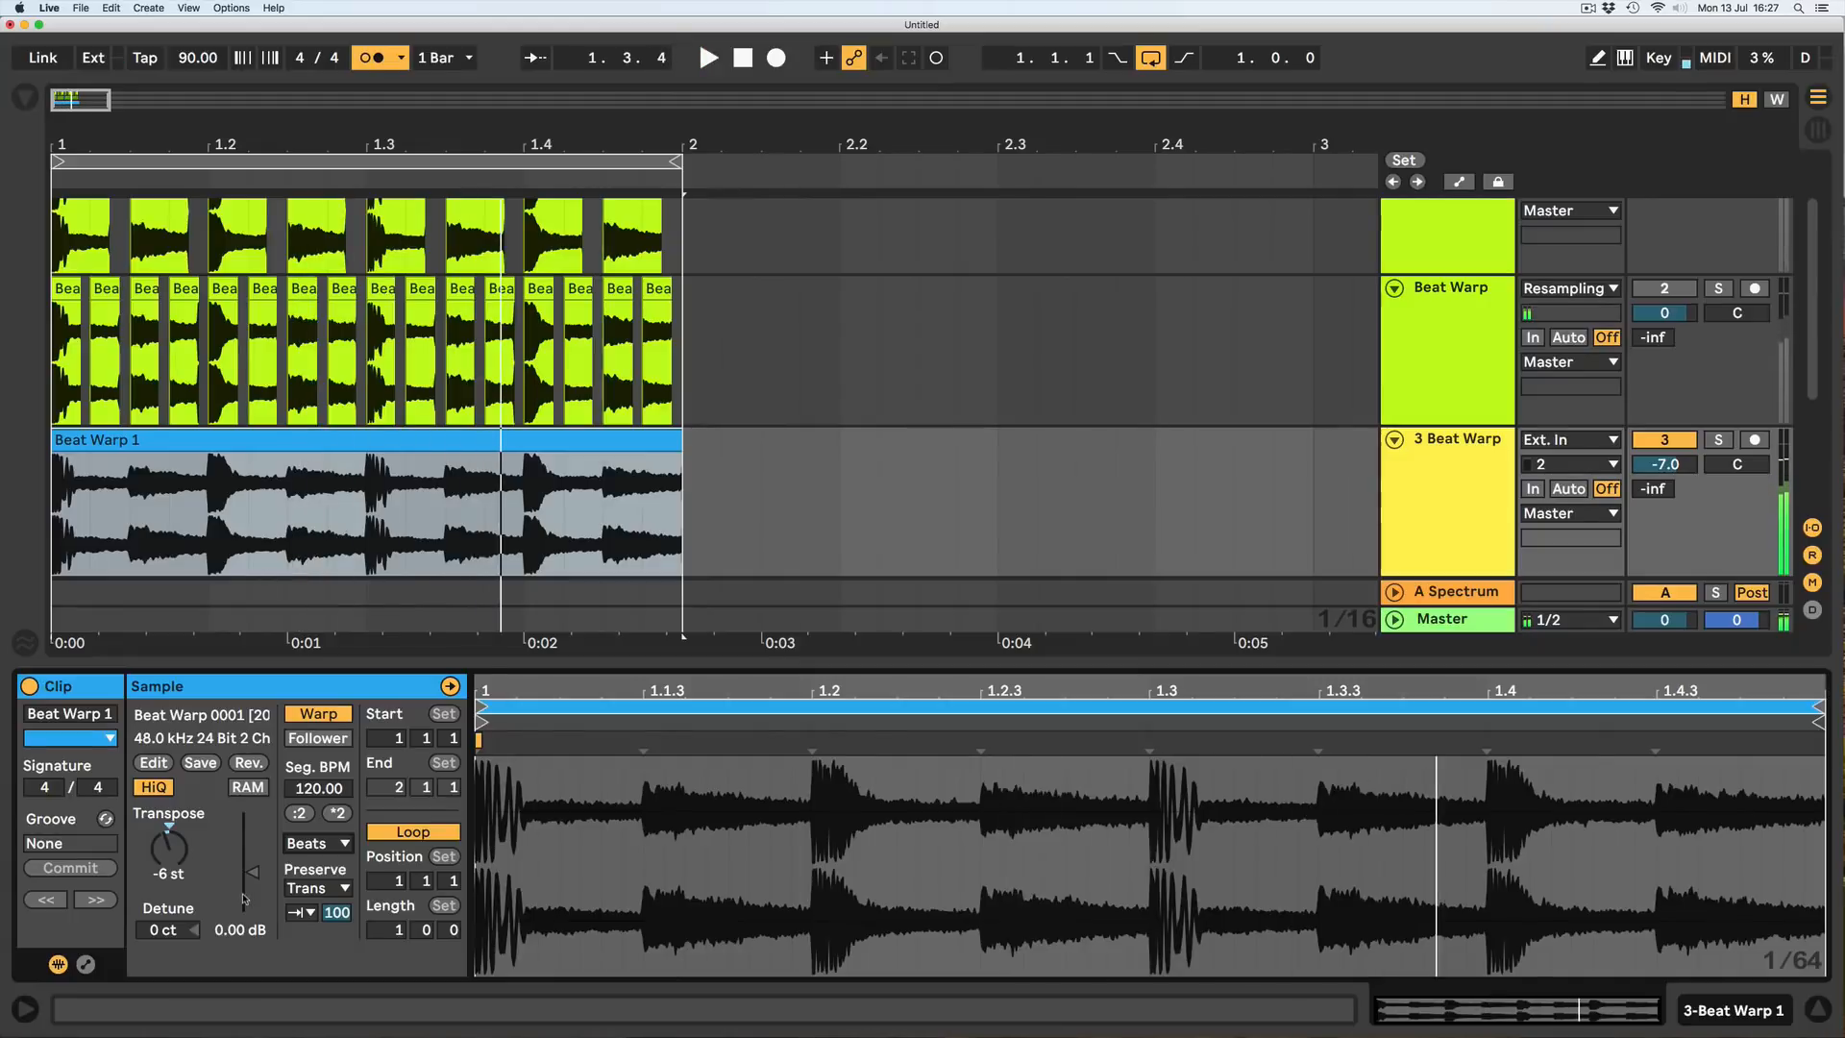
Transpose all eight slices on the first track together, down to -9 st and after that up to 20 st.
key("z")
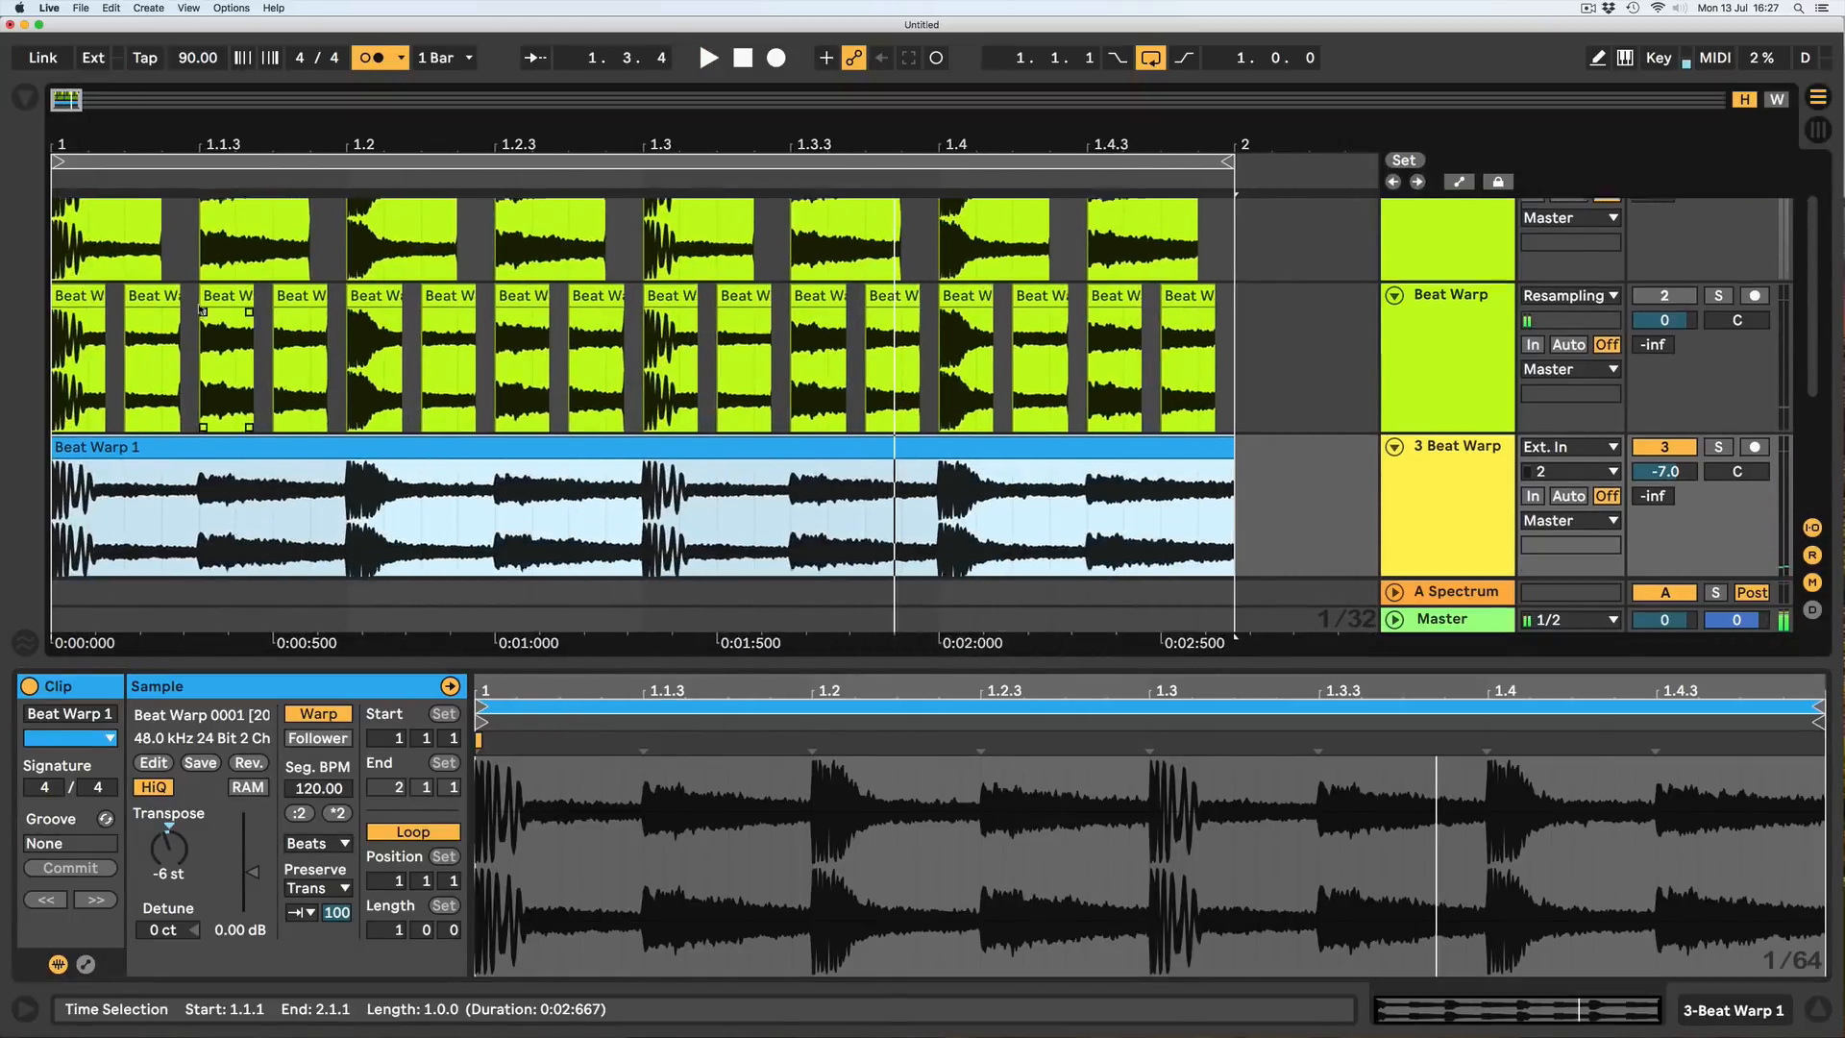
scroll(178, 301, "up", 2)
left_click(115, 212)
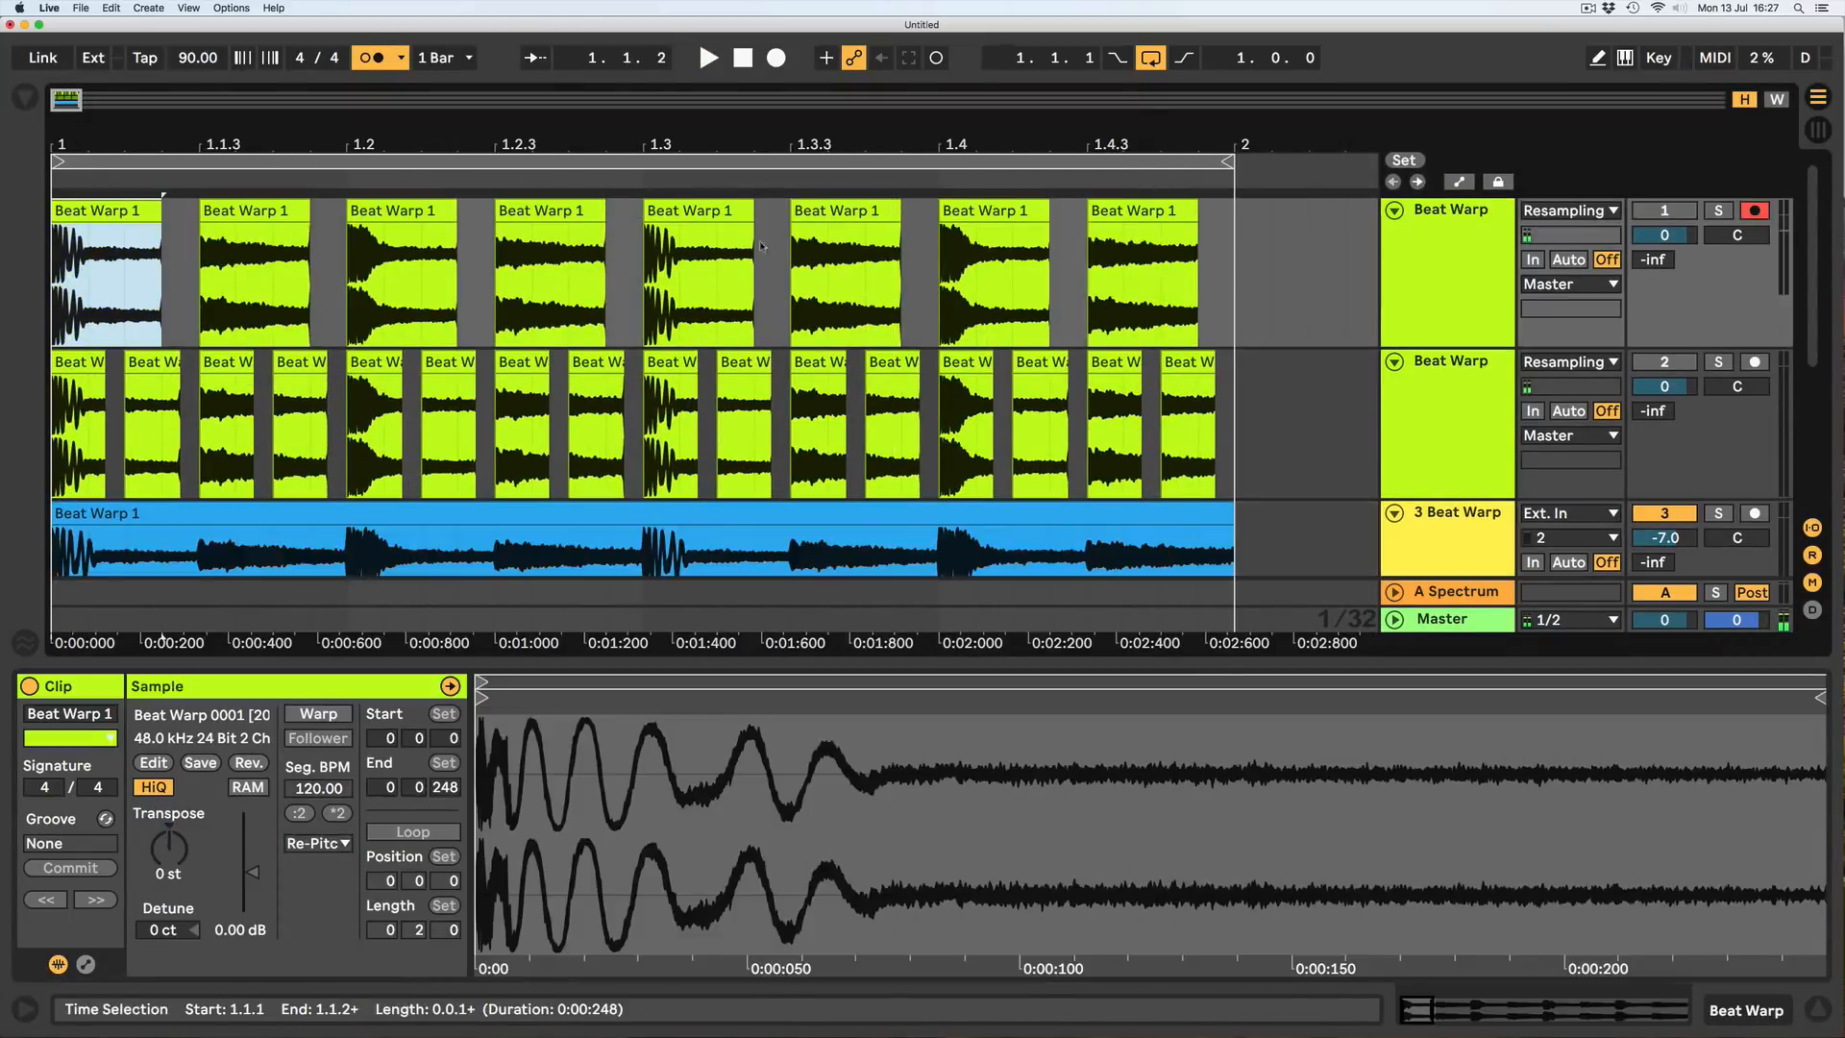
left_click(1132, 213, "shift")
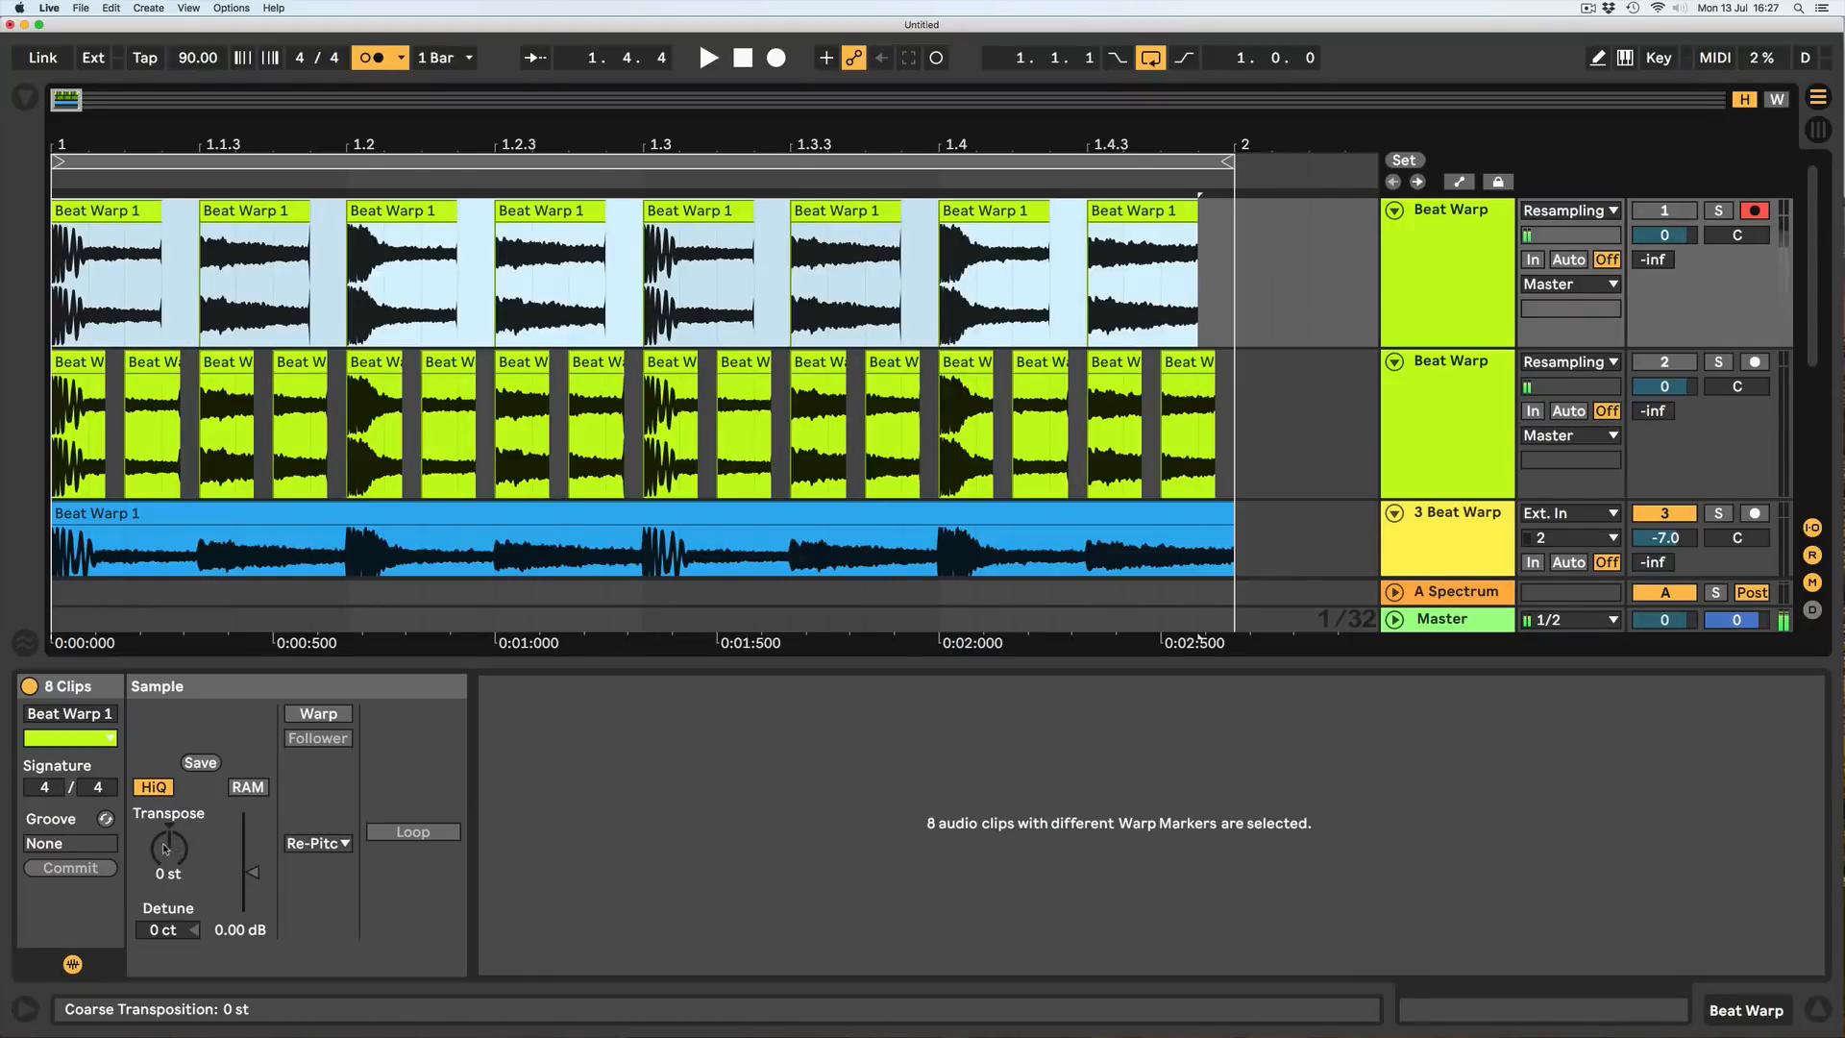
left_click_drag(167, 849, 167, 892)
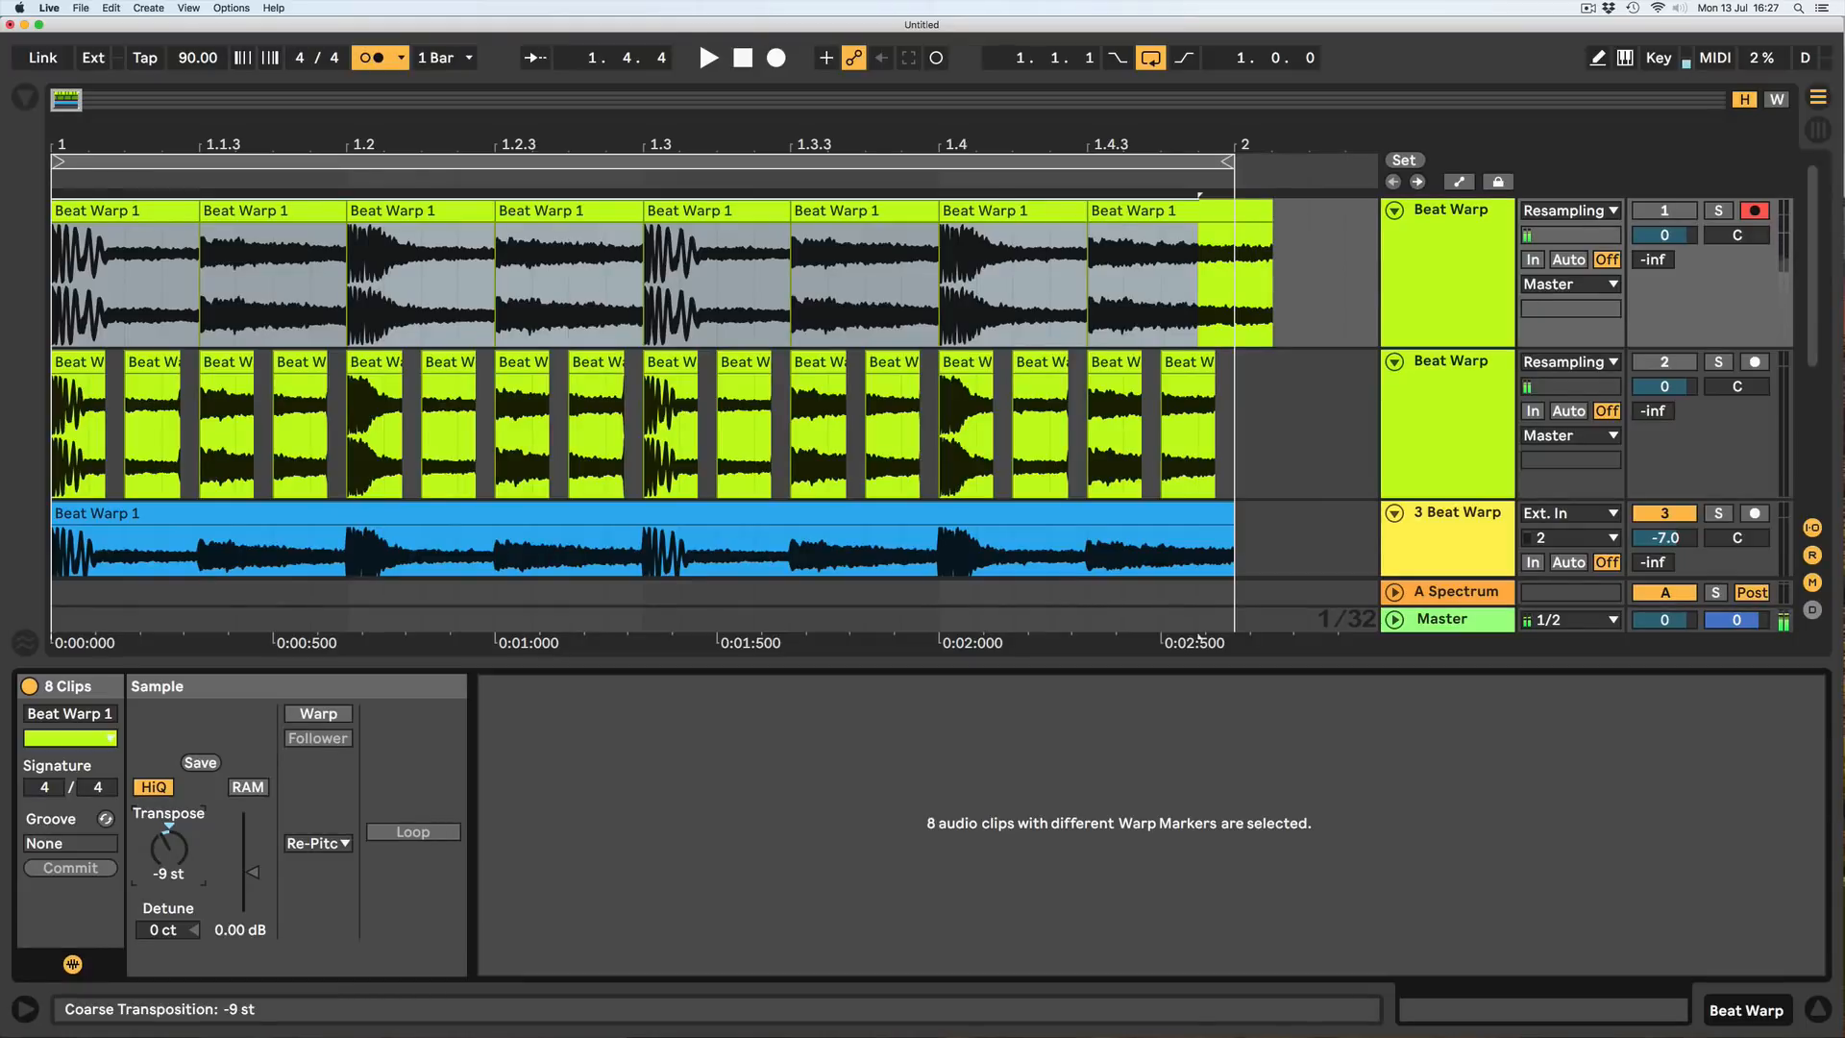
left_click_drag(158, 860, 159, 721)
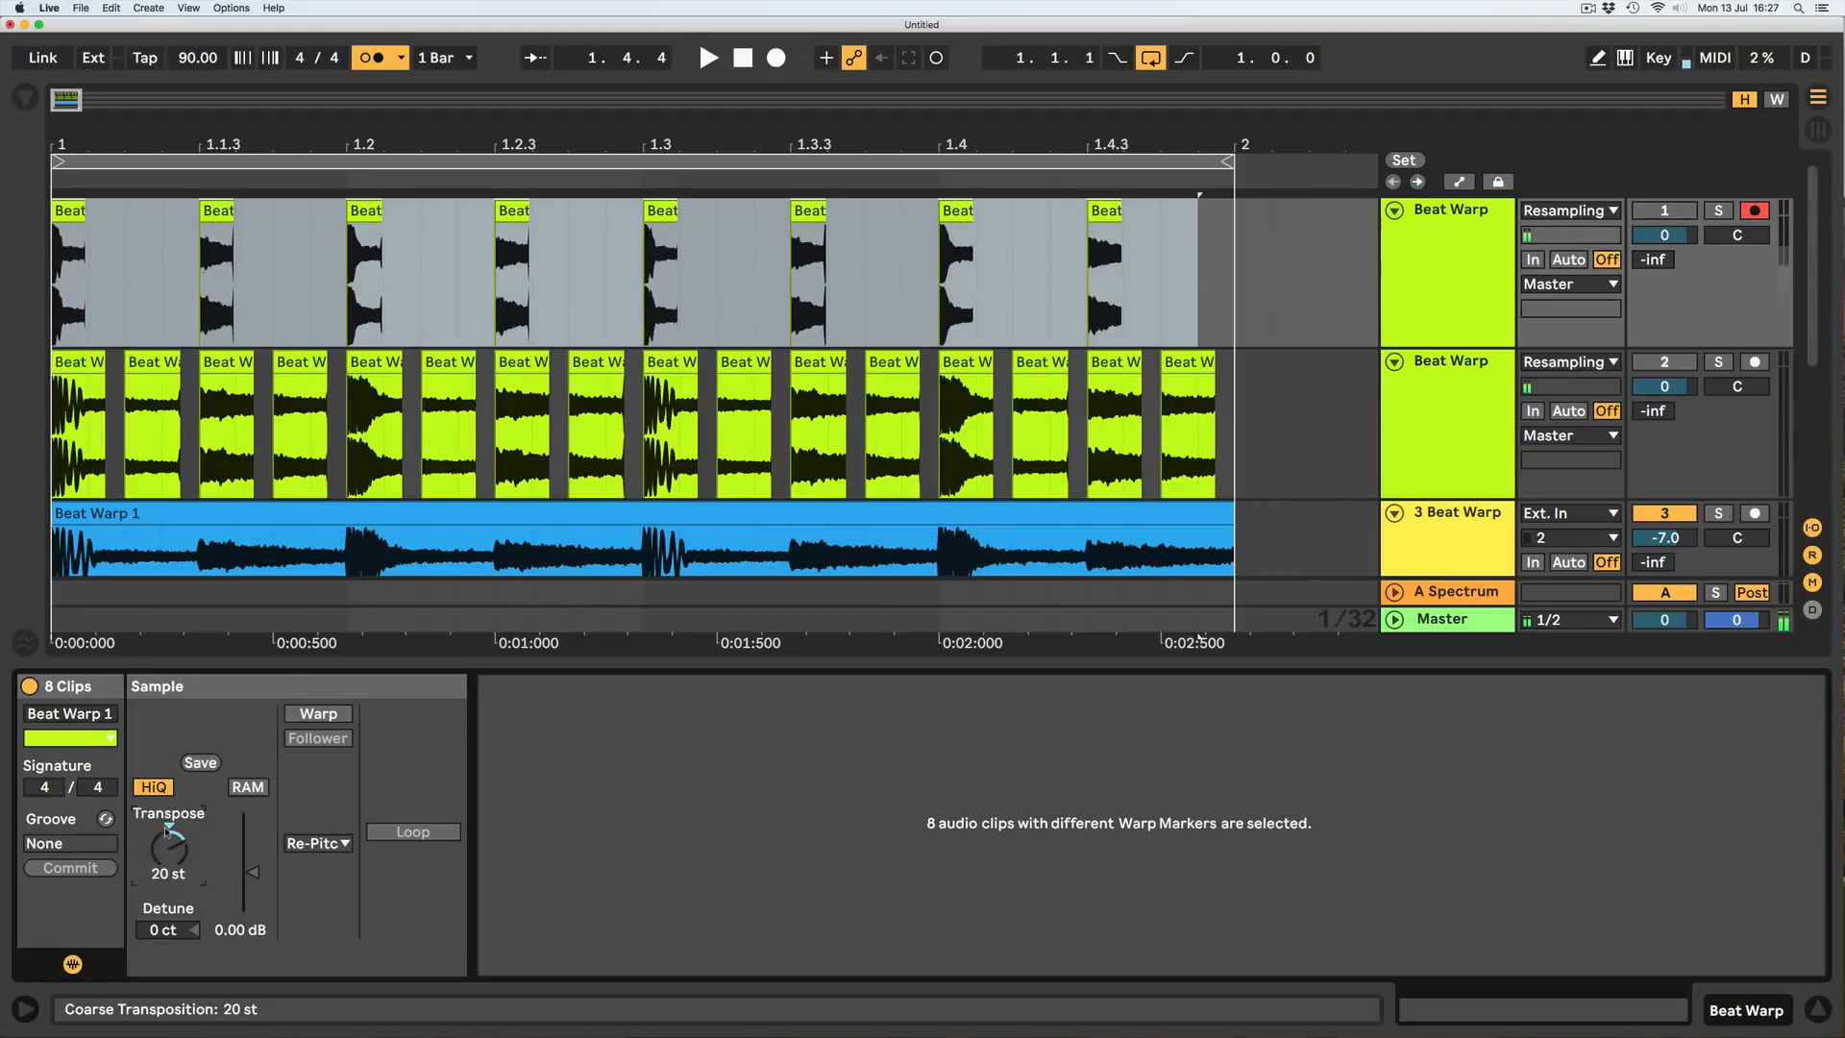
Reset the transposition of the third track's clip to 0 st.
scroll(458, 307, "down", 3)
left_click(458, 287)
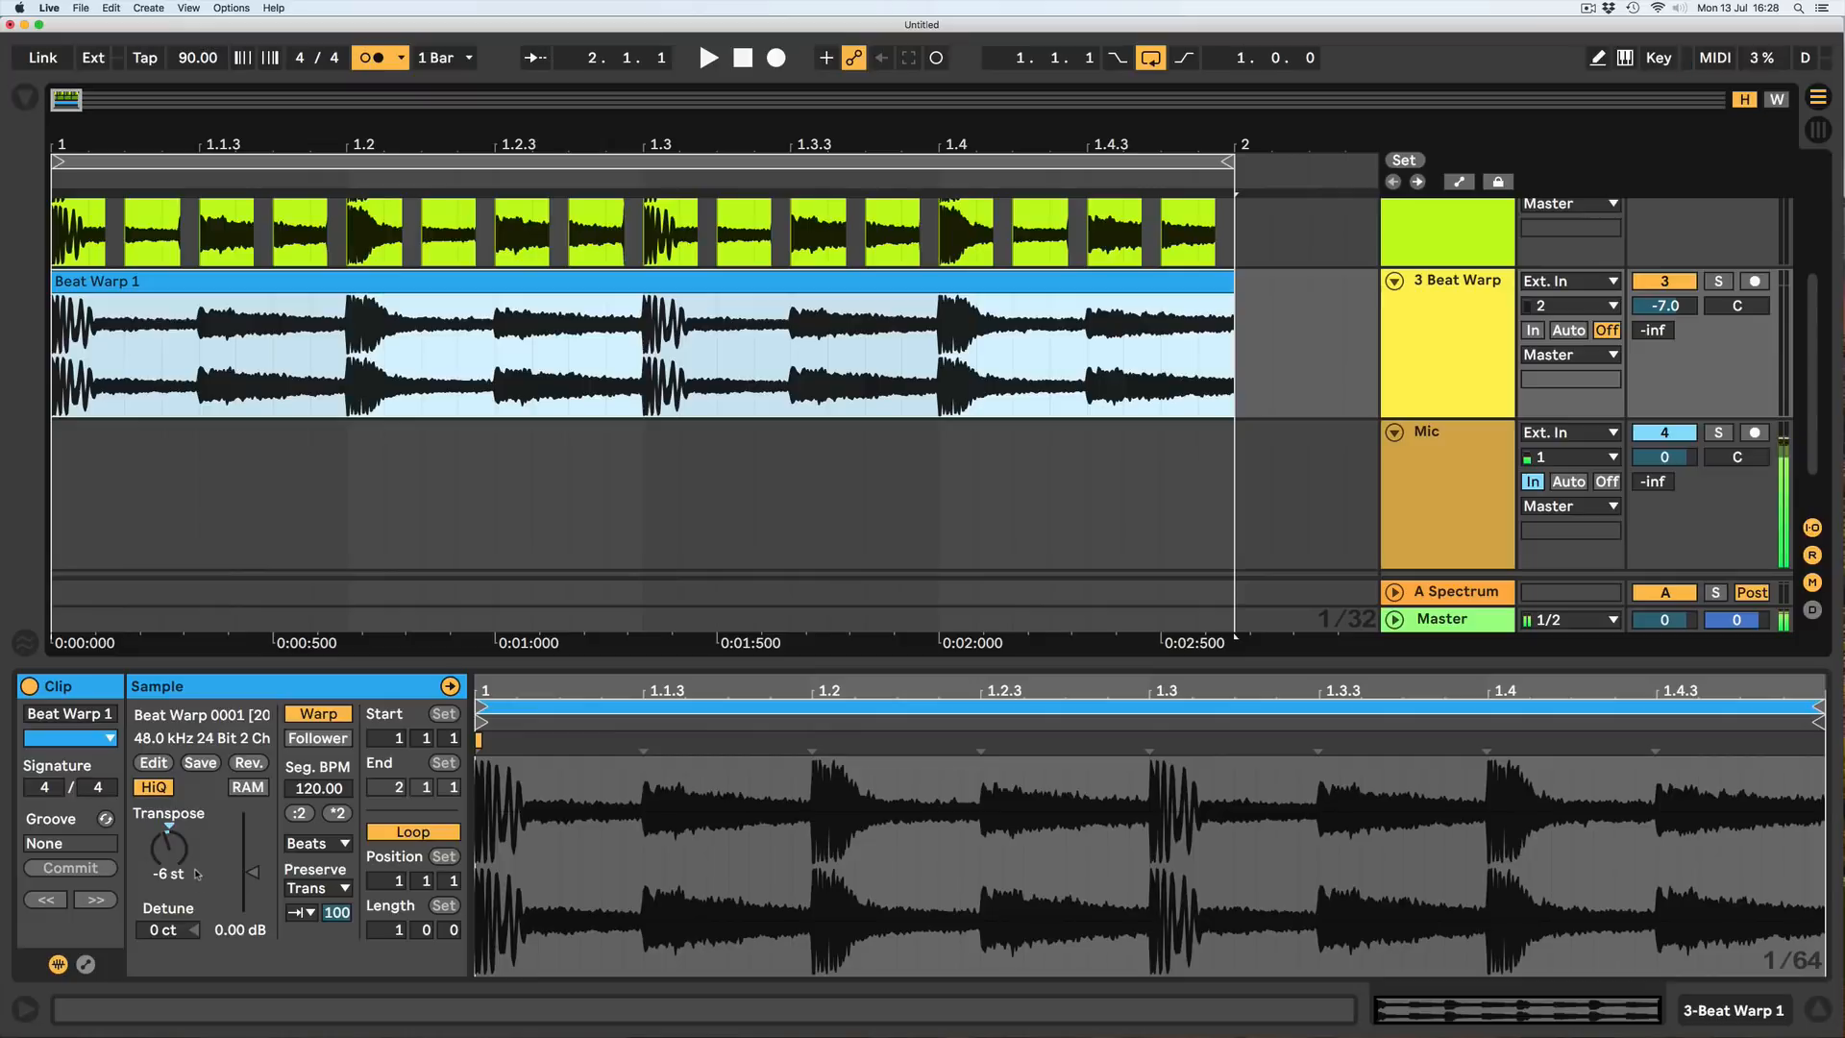
left_click(169, 848)
key("Delete")
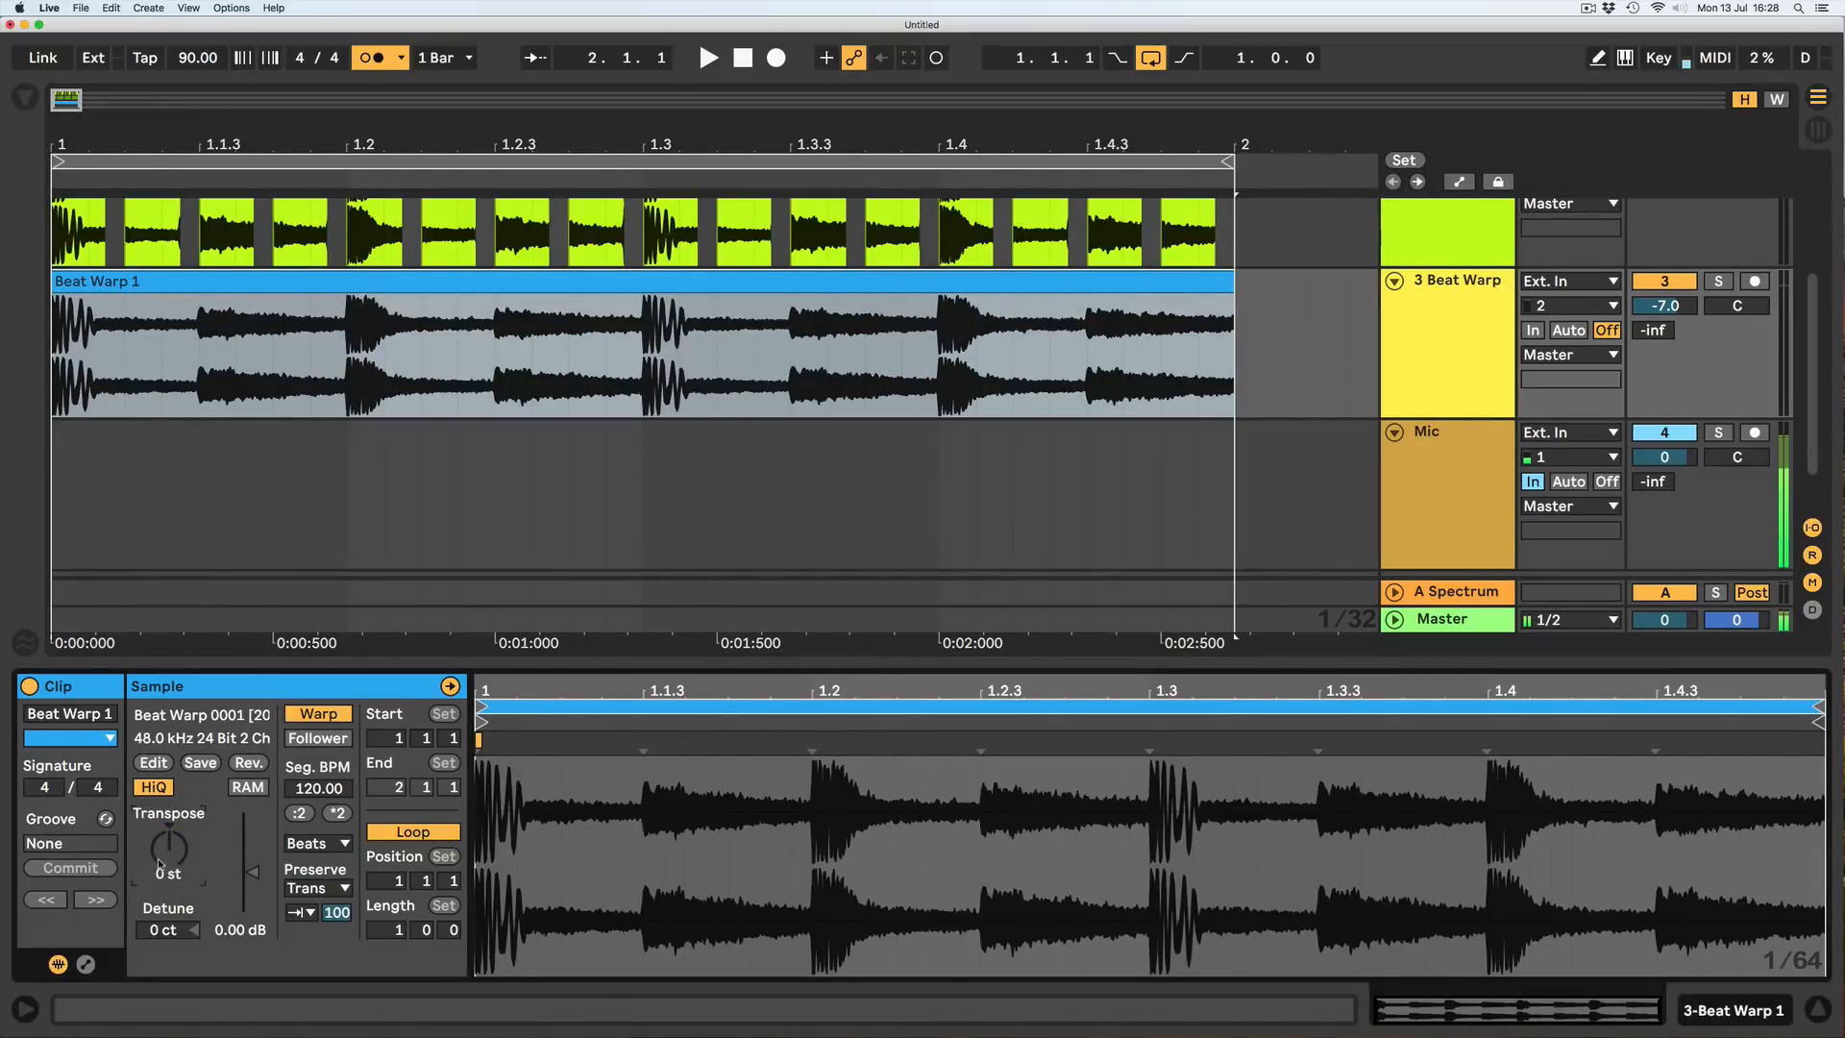
Play the third track's clip at its original pitch and set its transient loop mode to back-and-forth looping.
key("space")
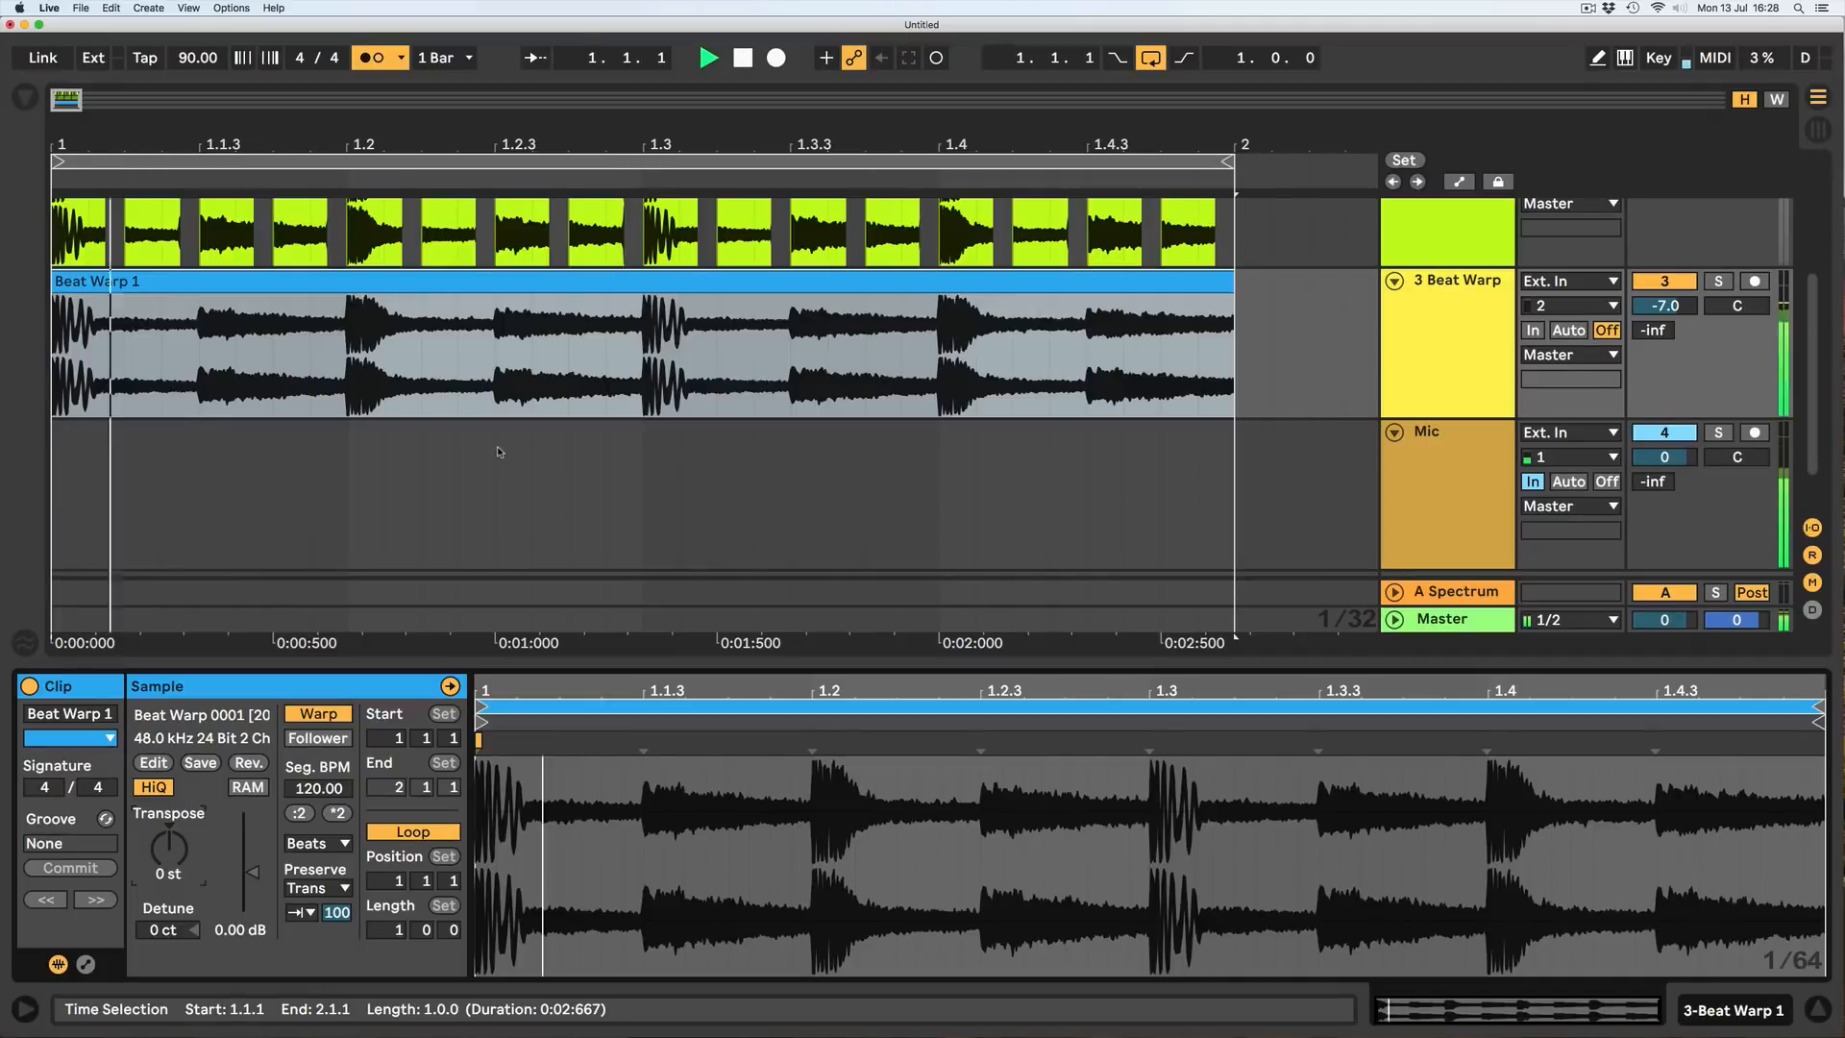
left_click(302, 913)
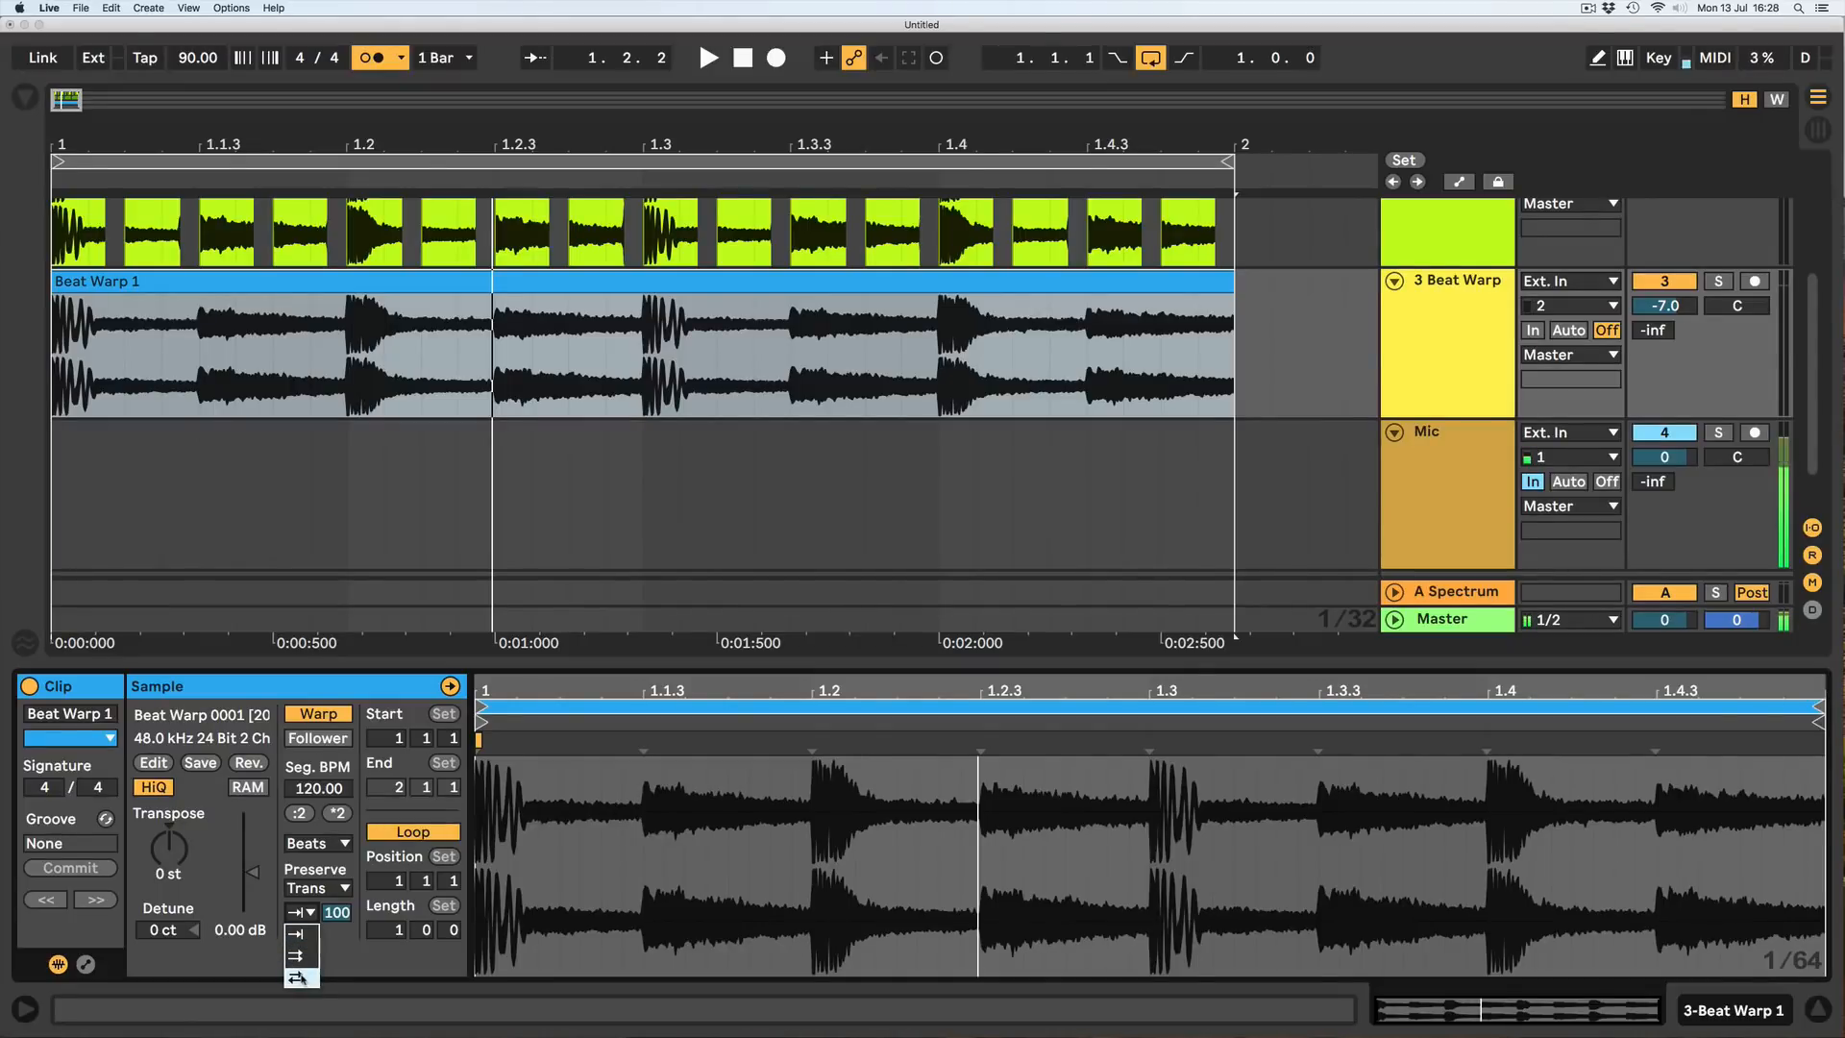
left_click(300, 978)
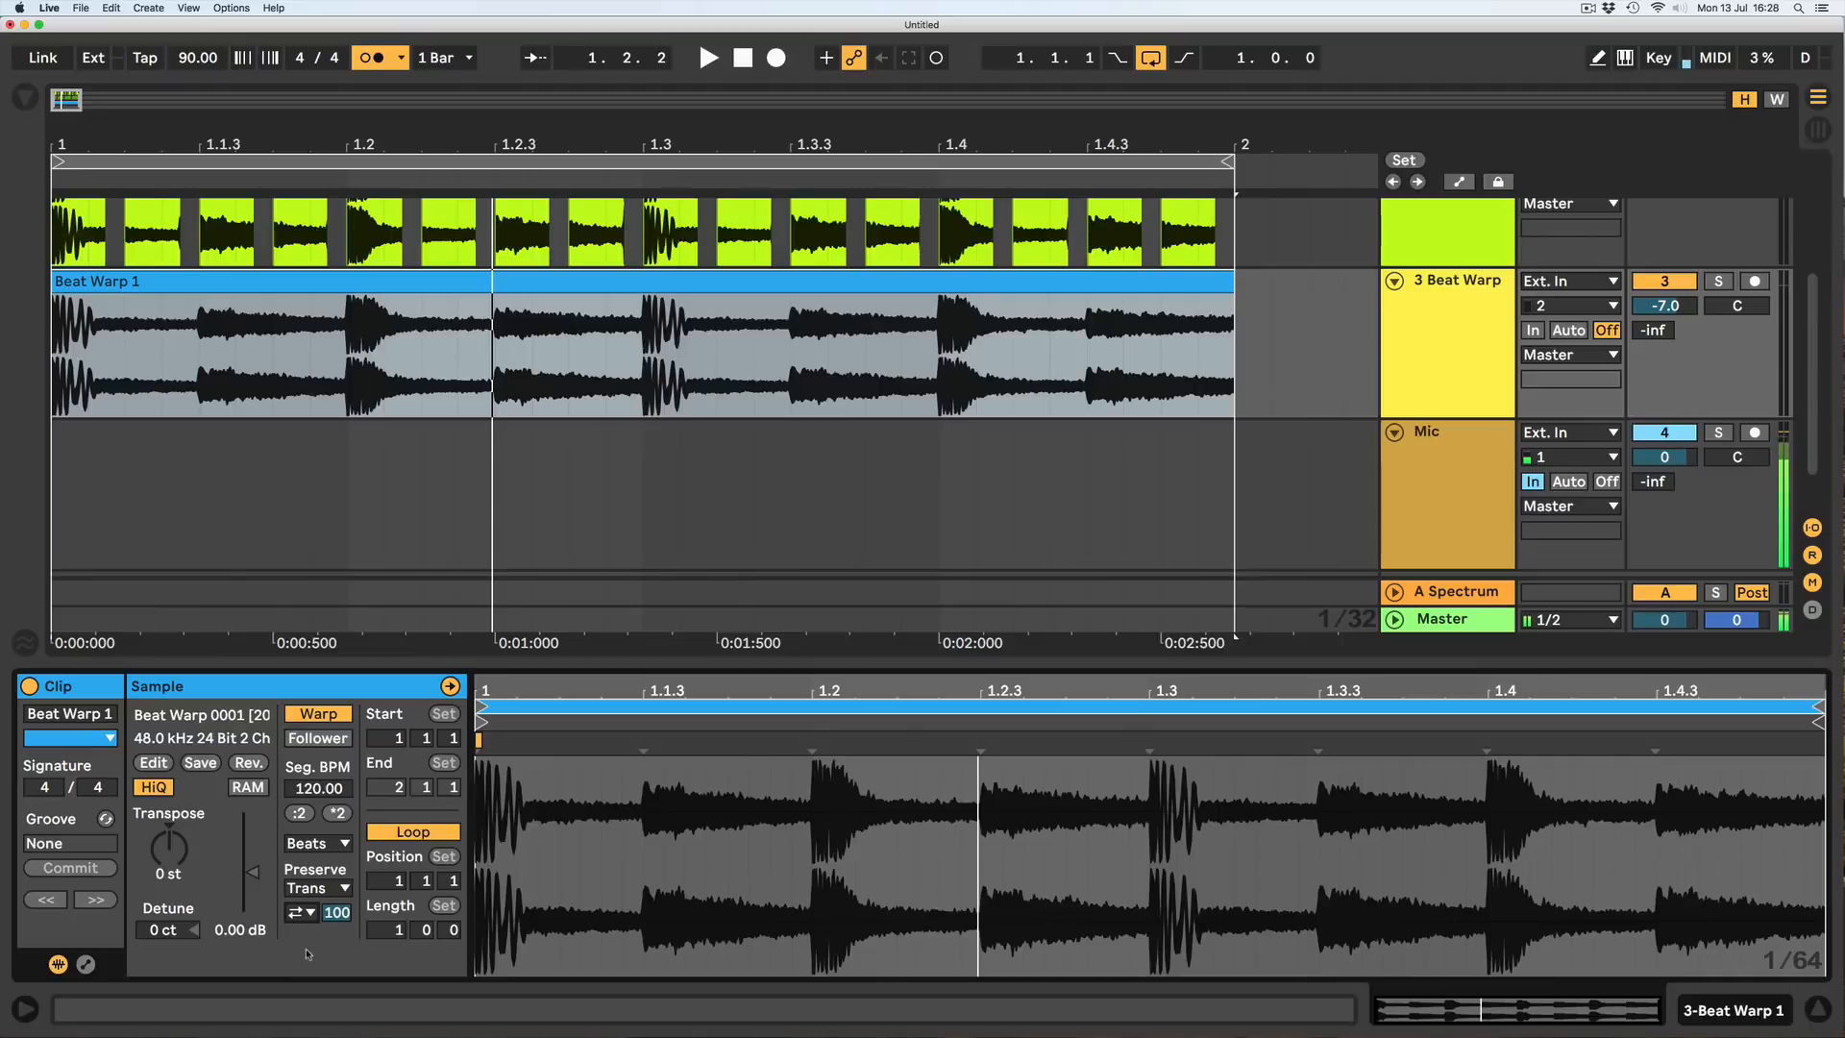
Play the third track's clip, switch its transient loop mode to forward looping, and play it again for comparison.
key("space")
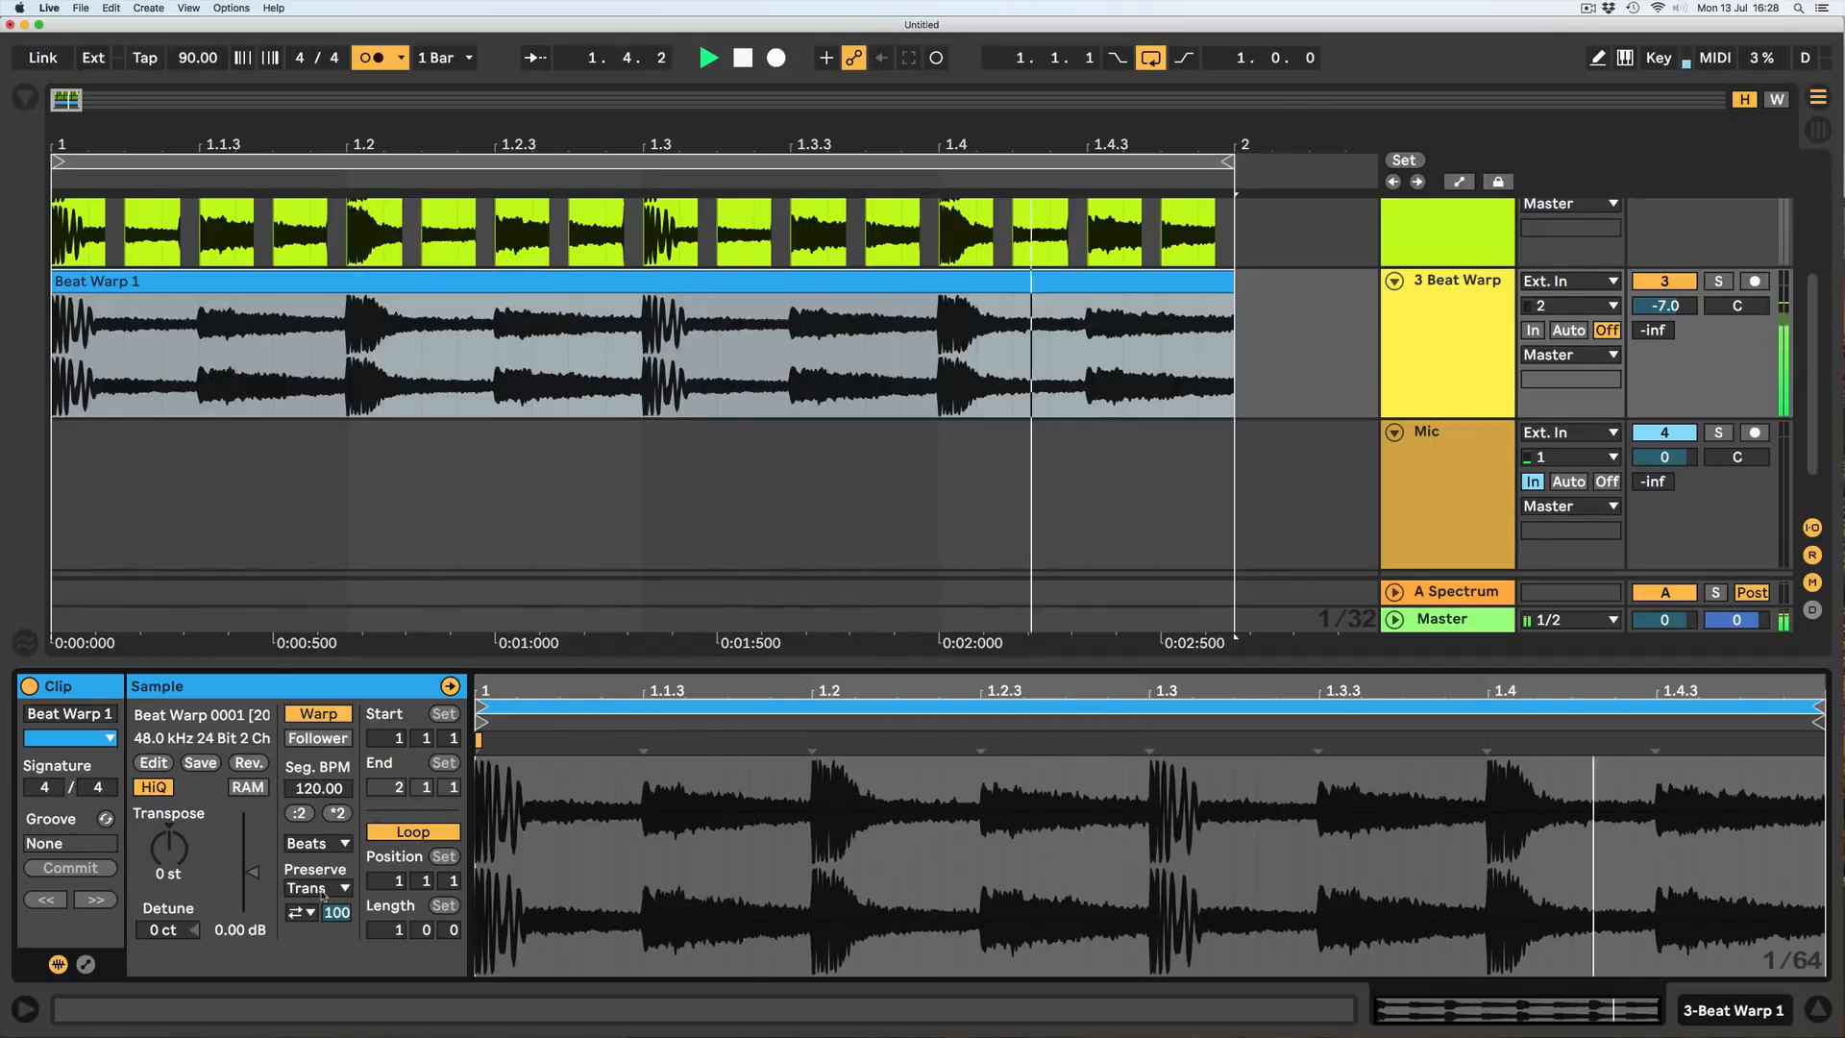
key("space")
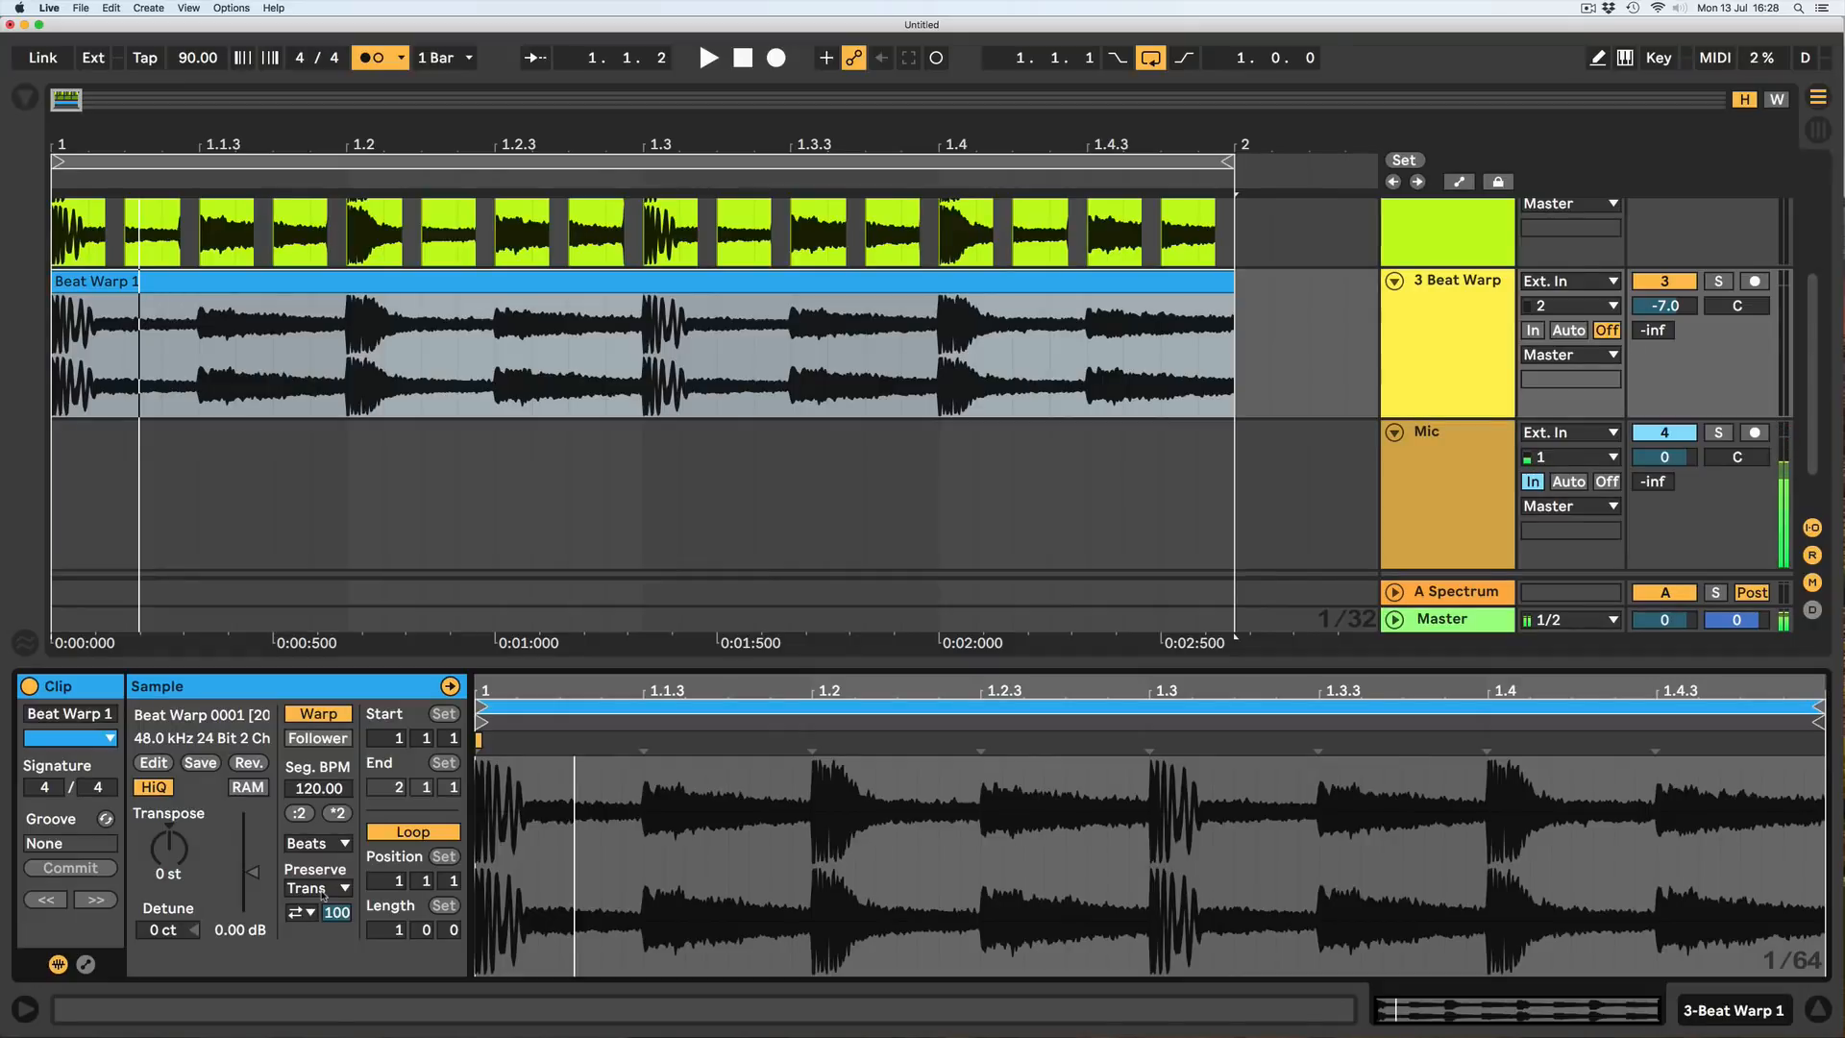
left_click(304, 914)
key("space")
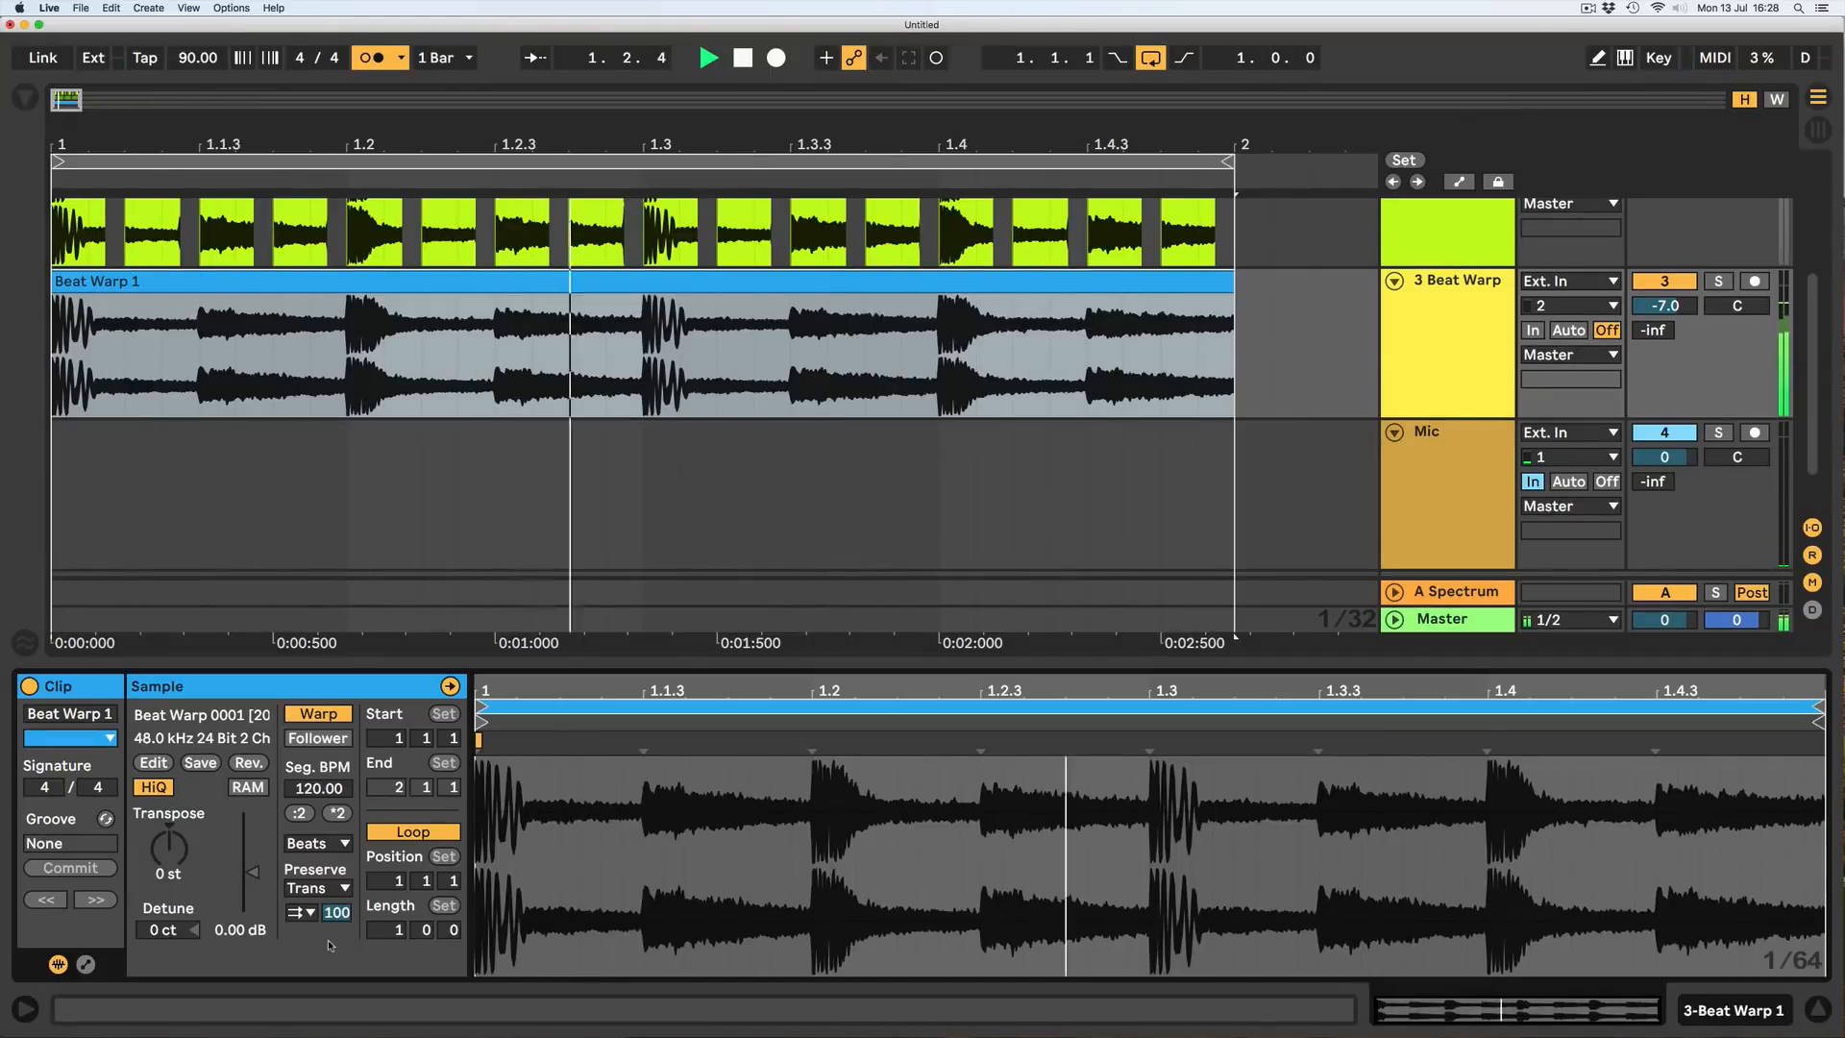
key("space")
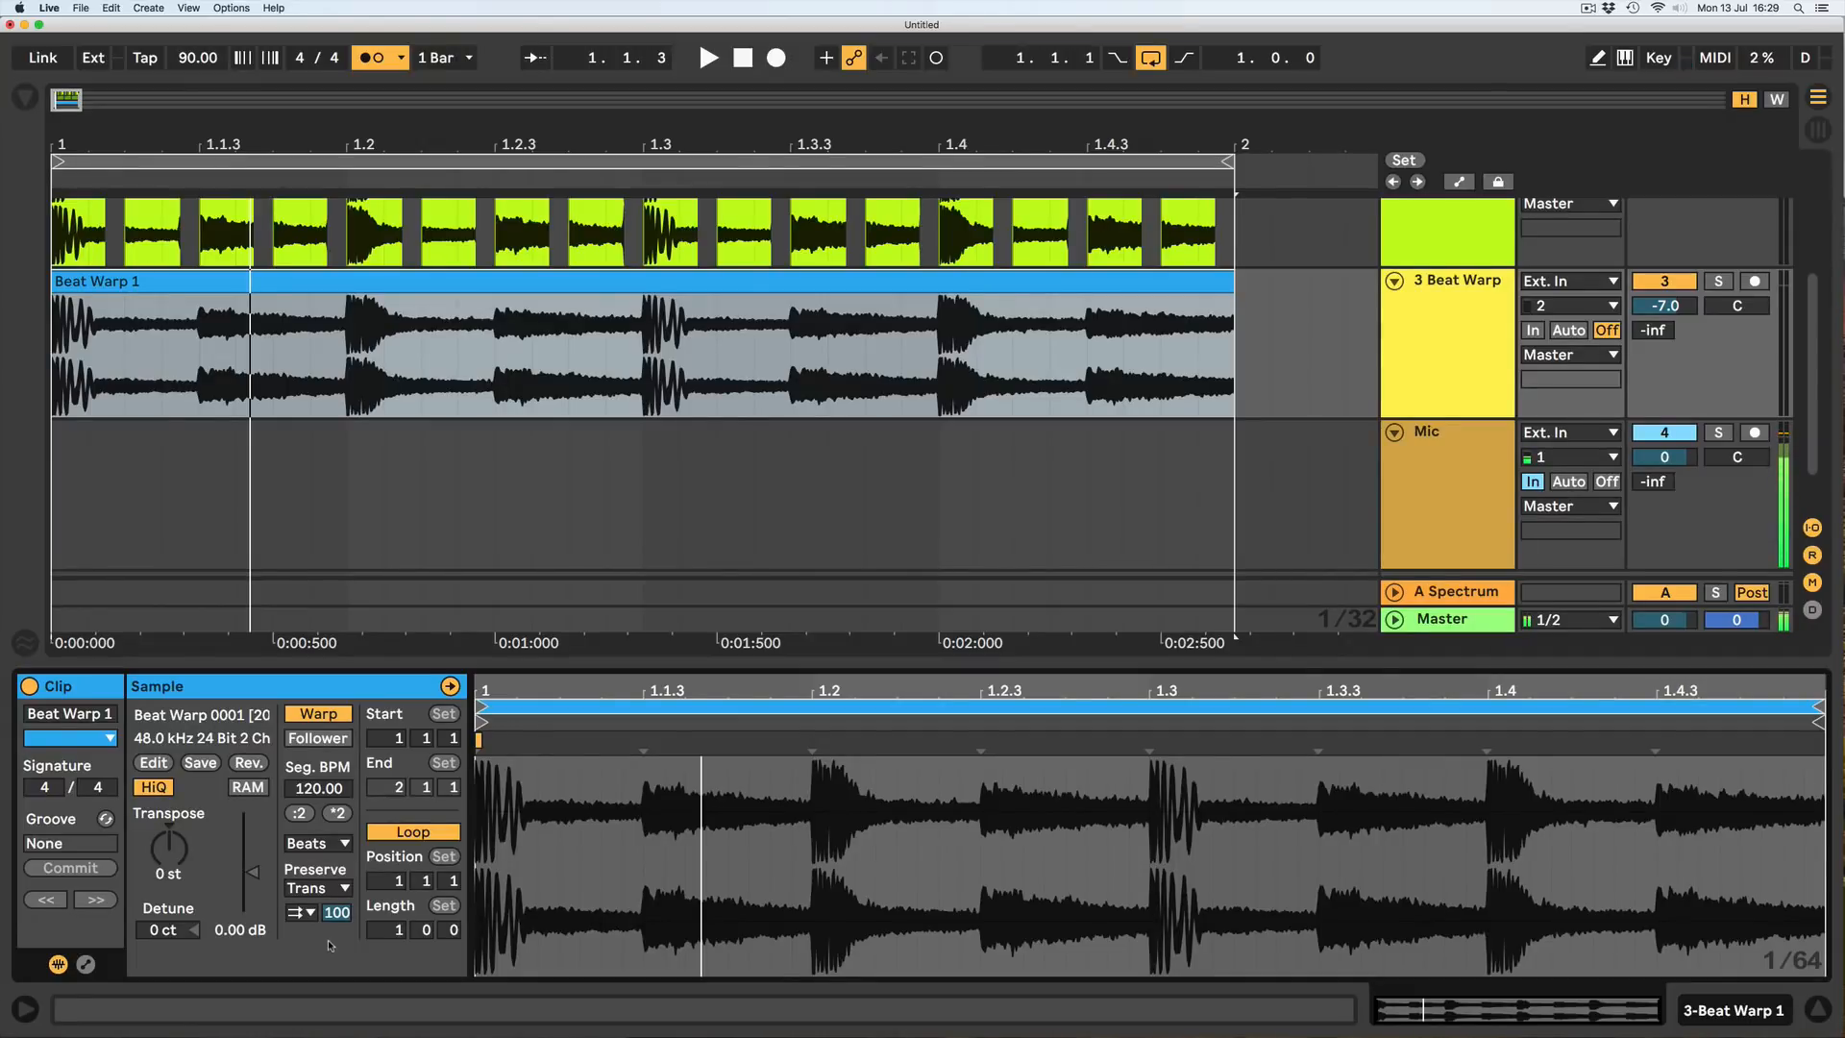
Turn transient looping off for the third track's clip.
left_click(316, 890)
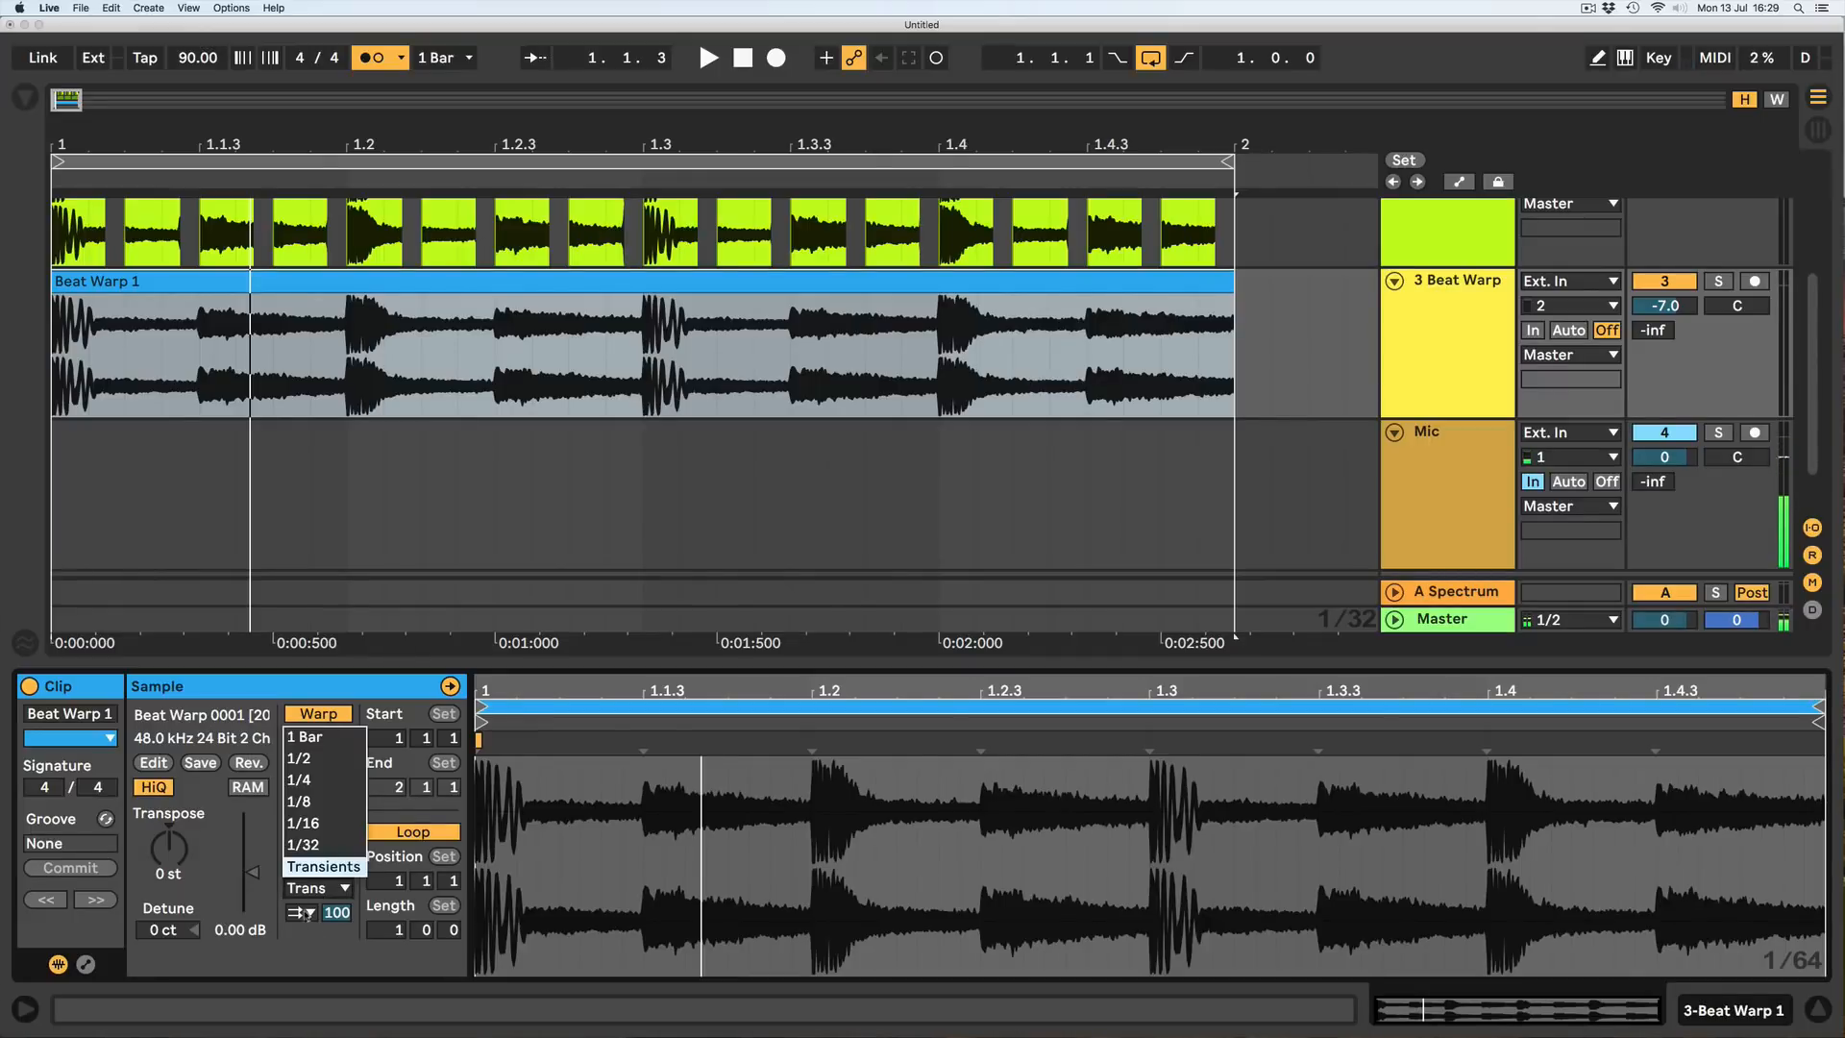
left_click(314, 945)
left_click(308, 914)
left_click(307, 935)
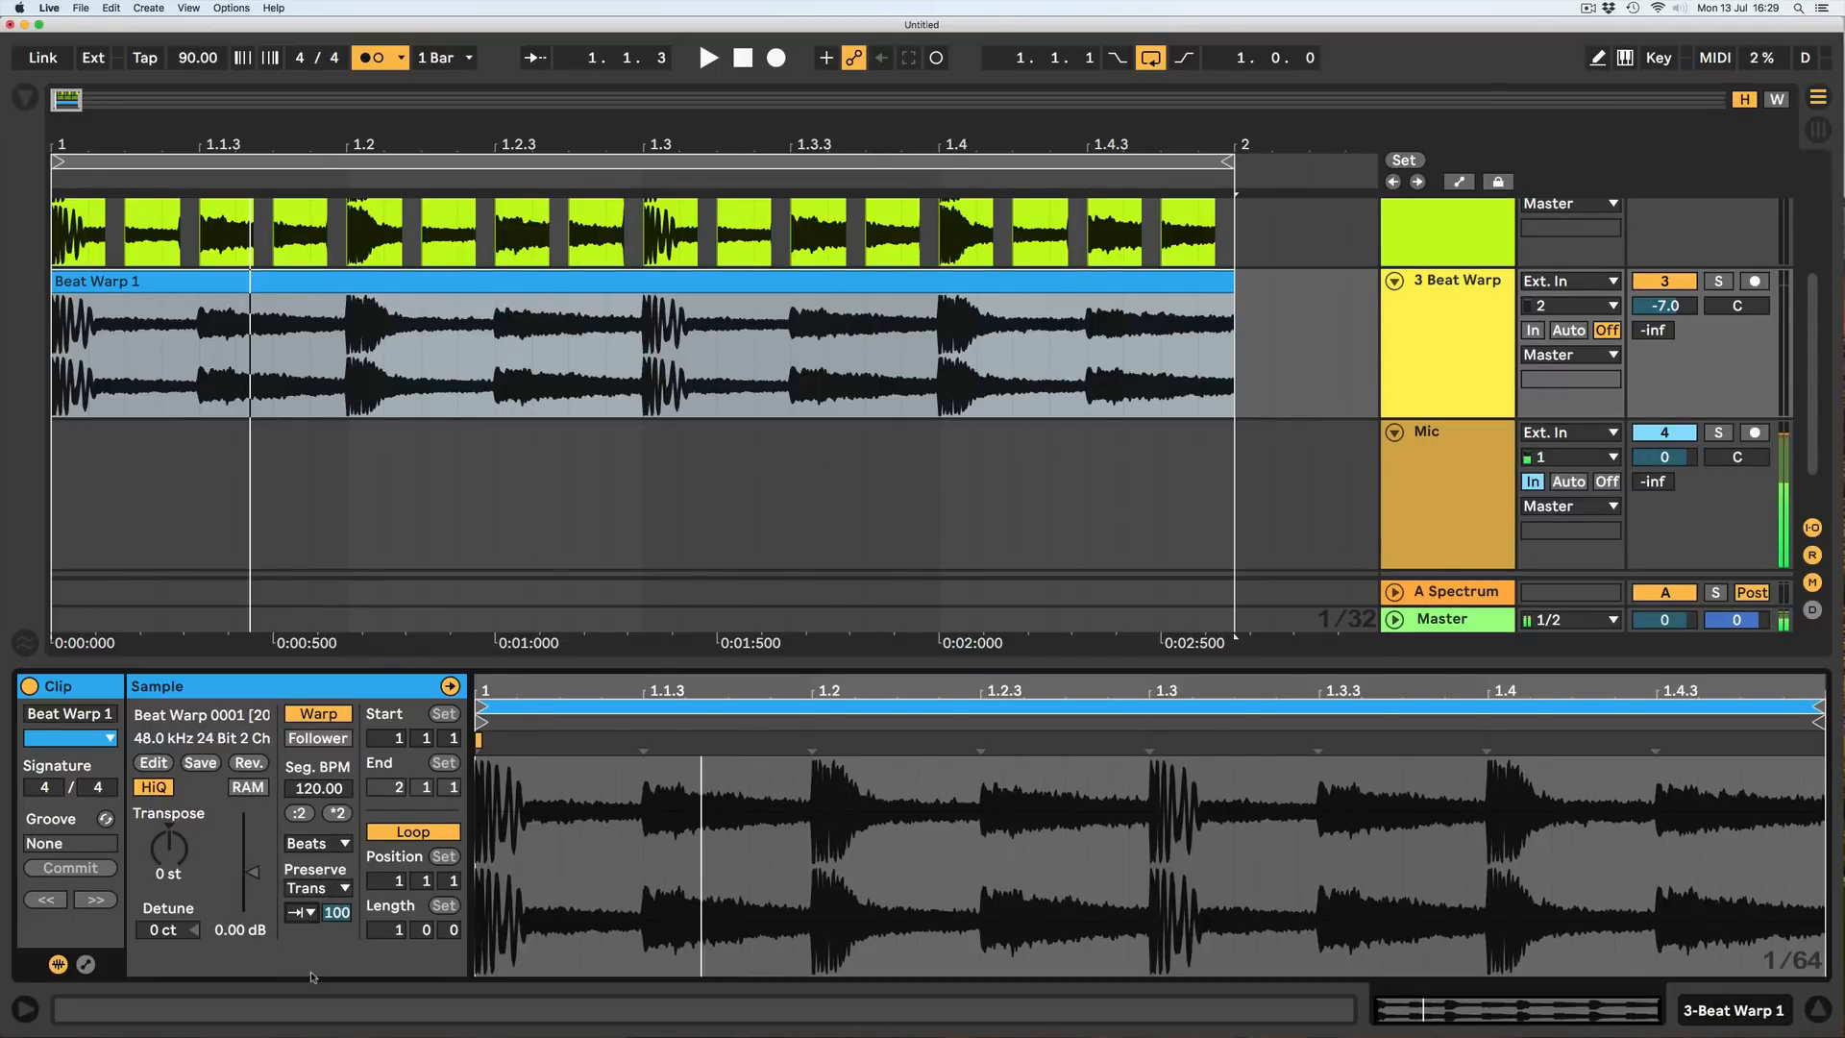
Try transient envelope values of about 70 and 66 on the third track's clip during playback, and restore it to 100.
left_click_drag(325, 918, 326, 933)
key("space")
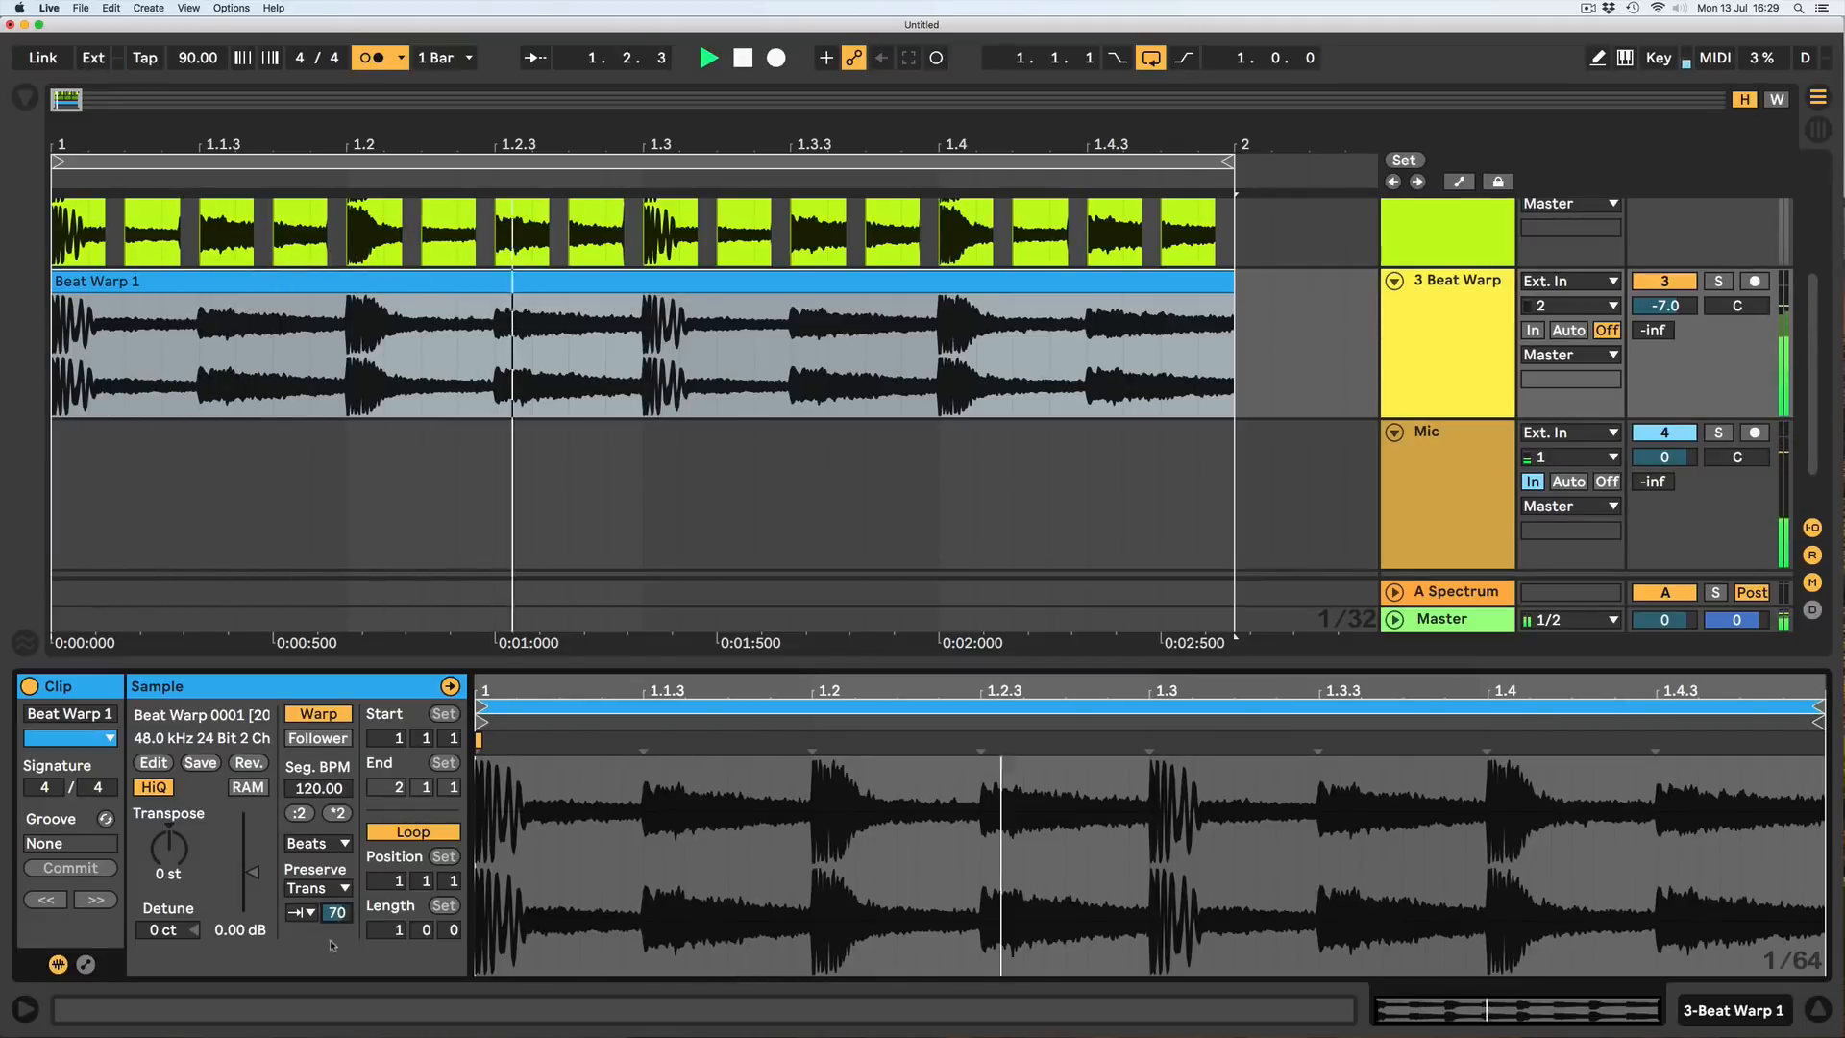
key("space")
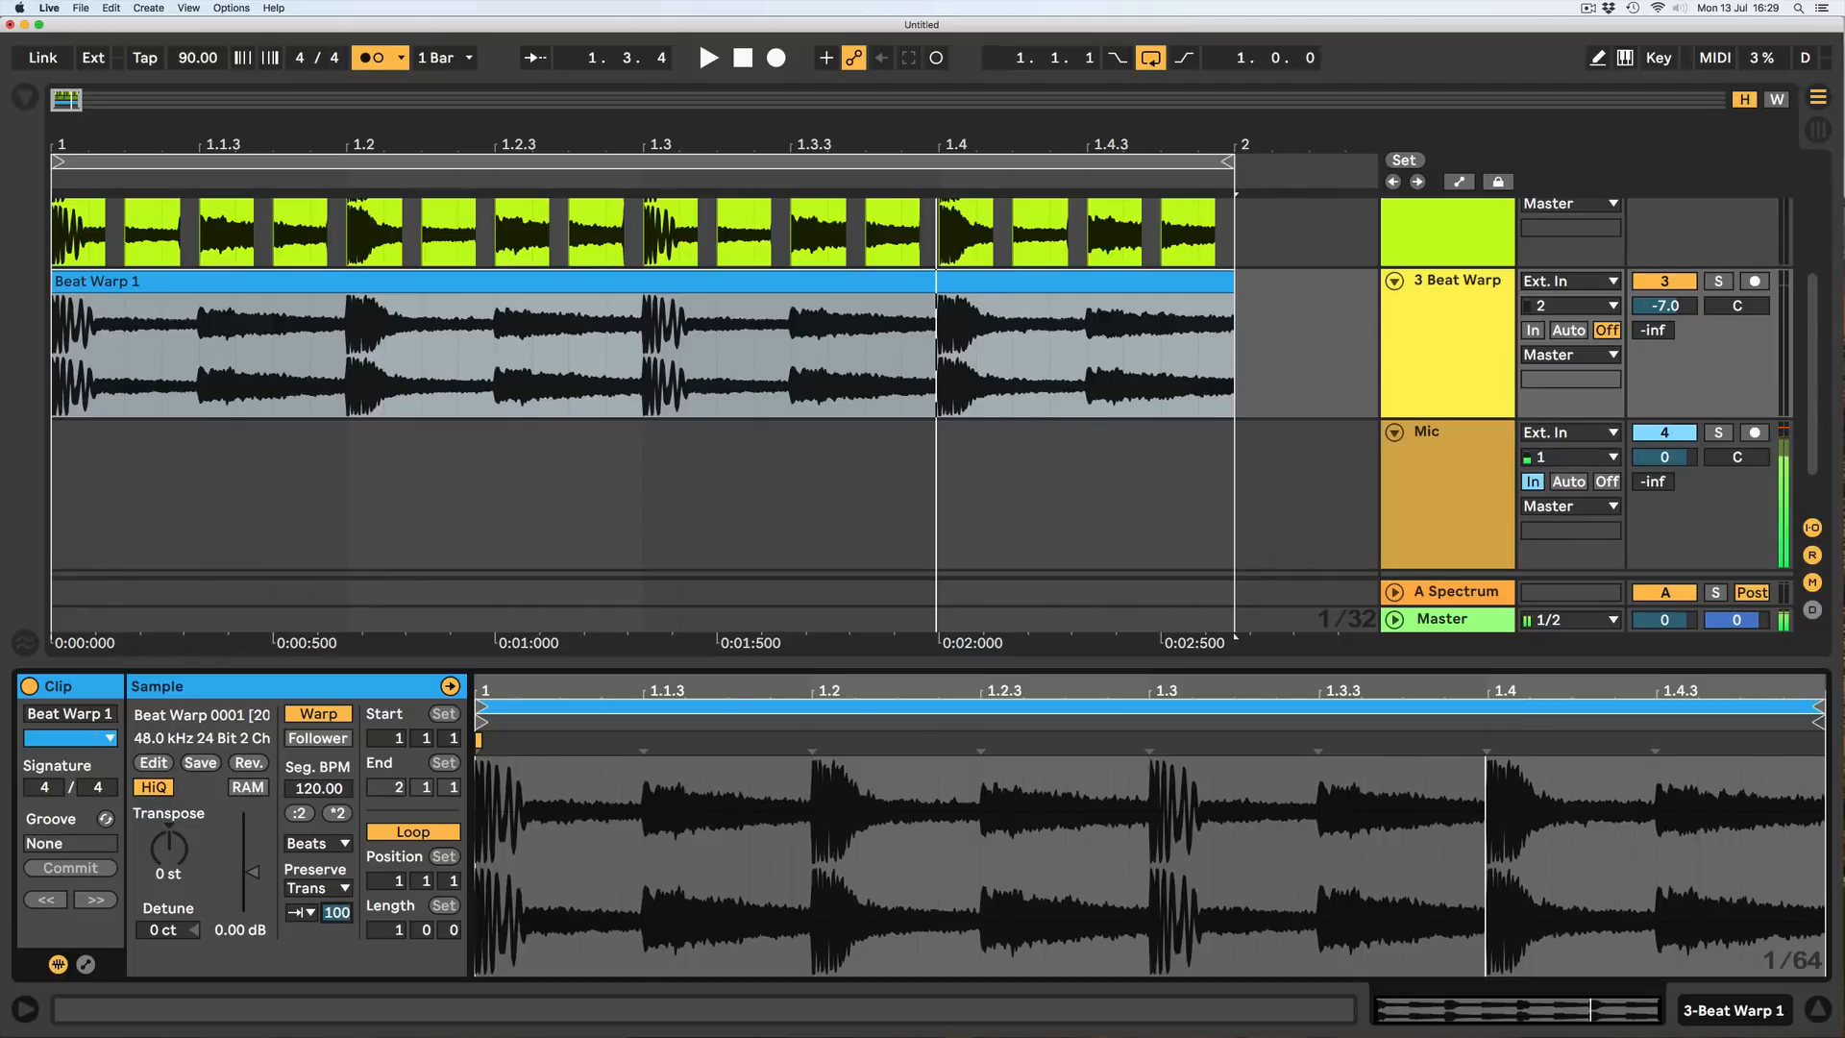
key("space")
key("space")
left_click_drag(335, 912, 335, 946)
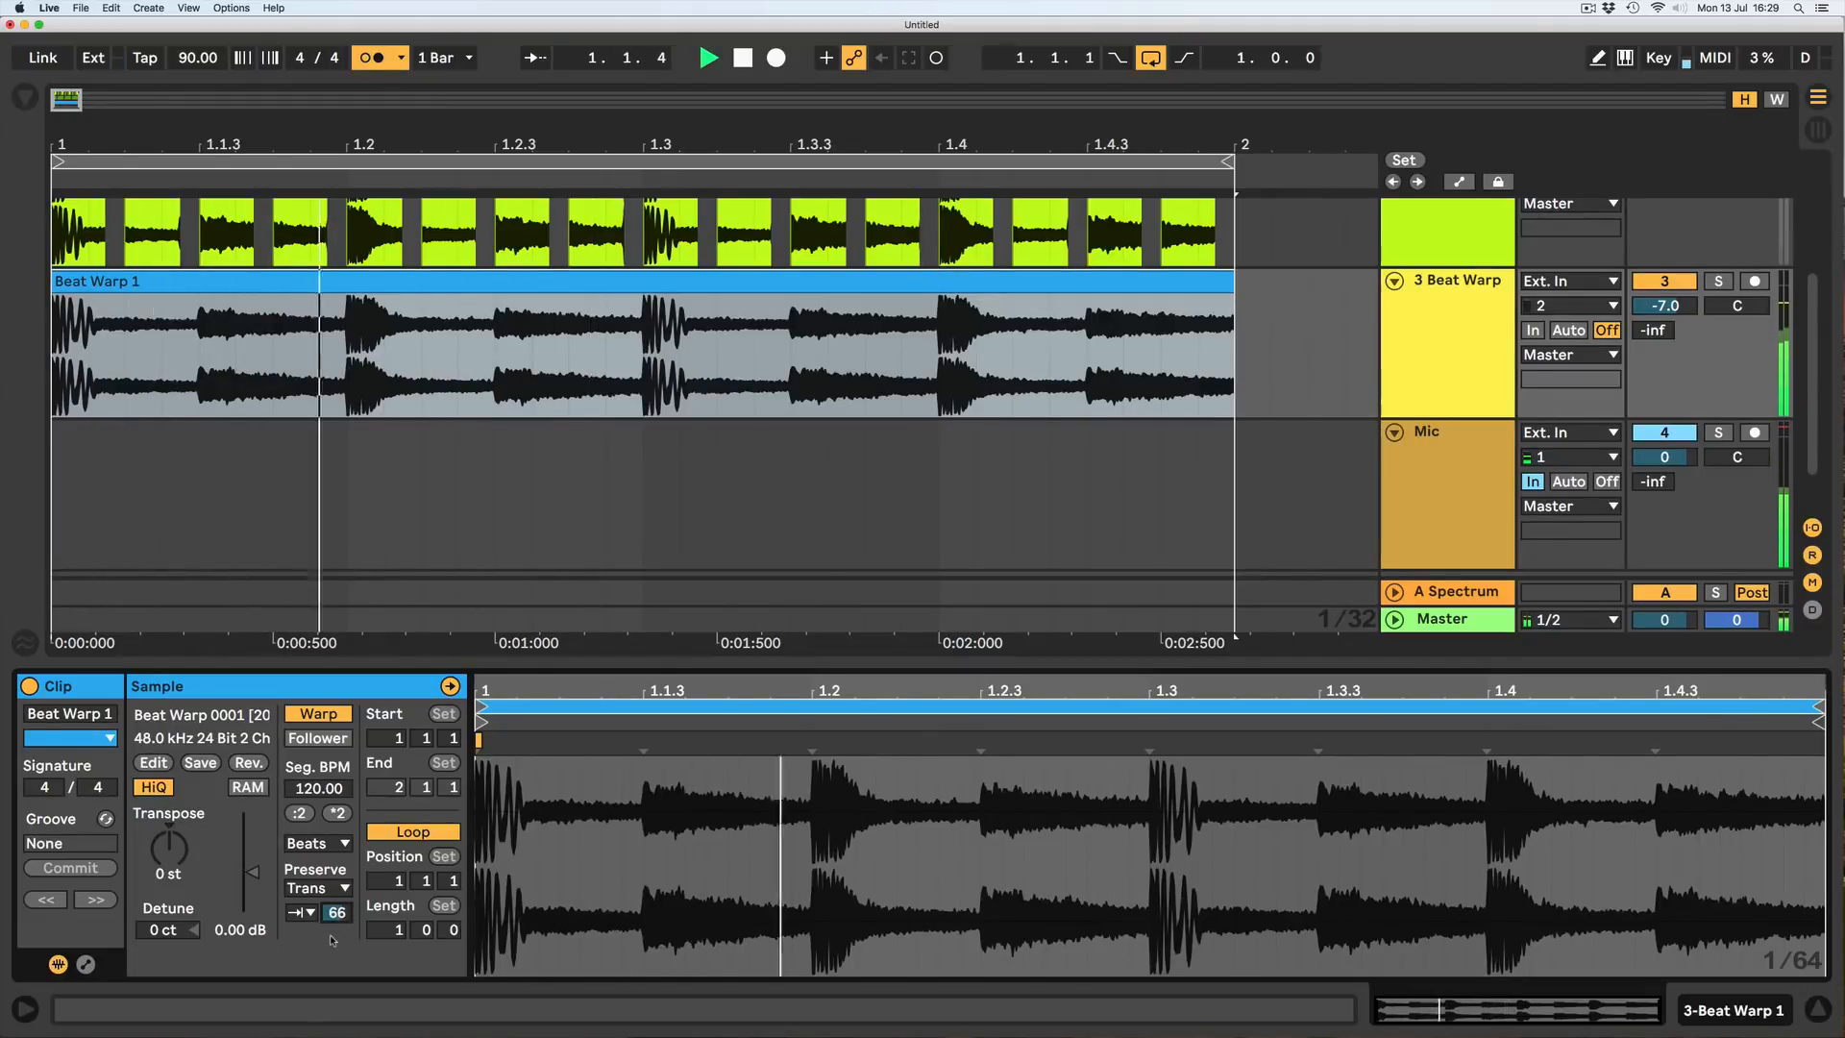
key("space")
left_click_drag(337, 913, 336, 870)
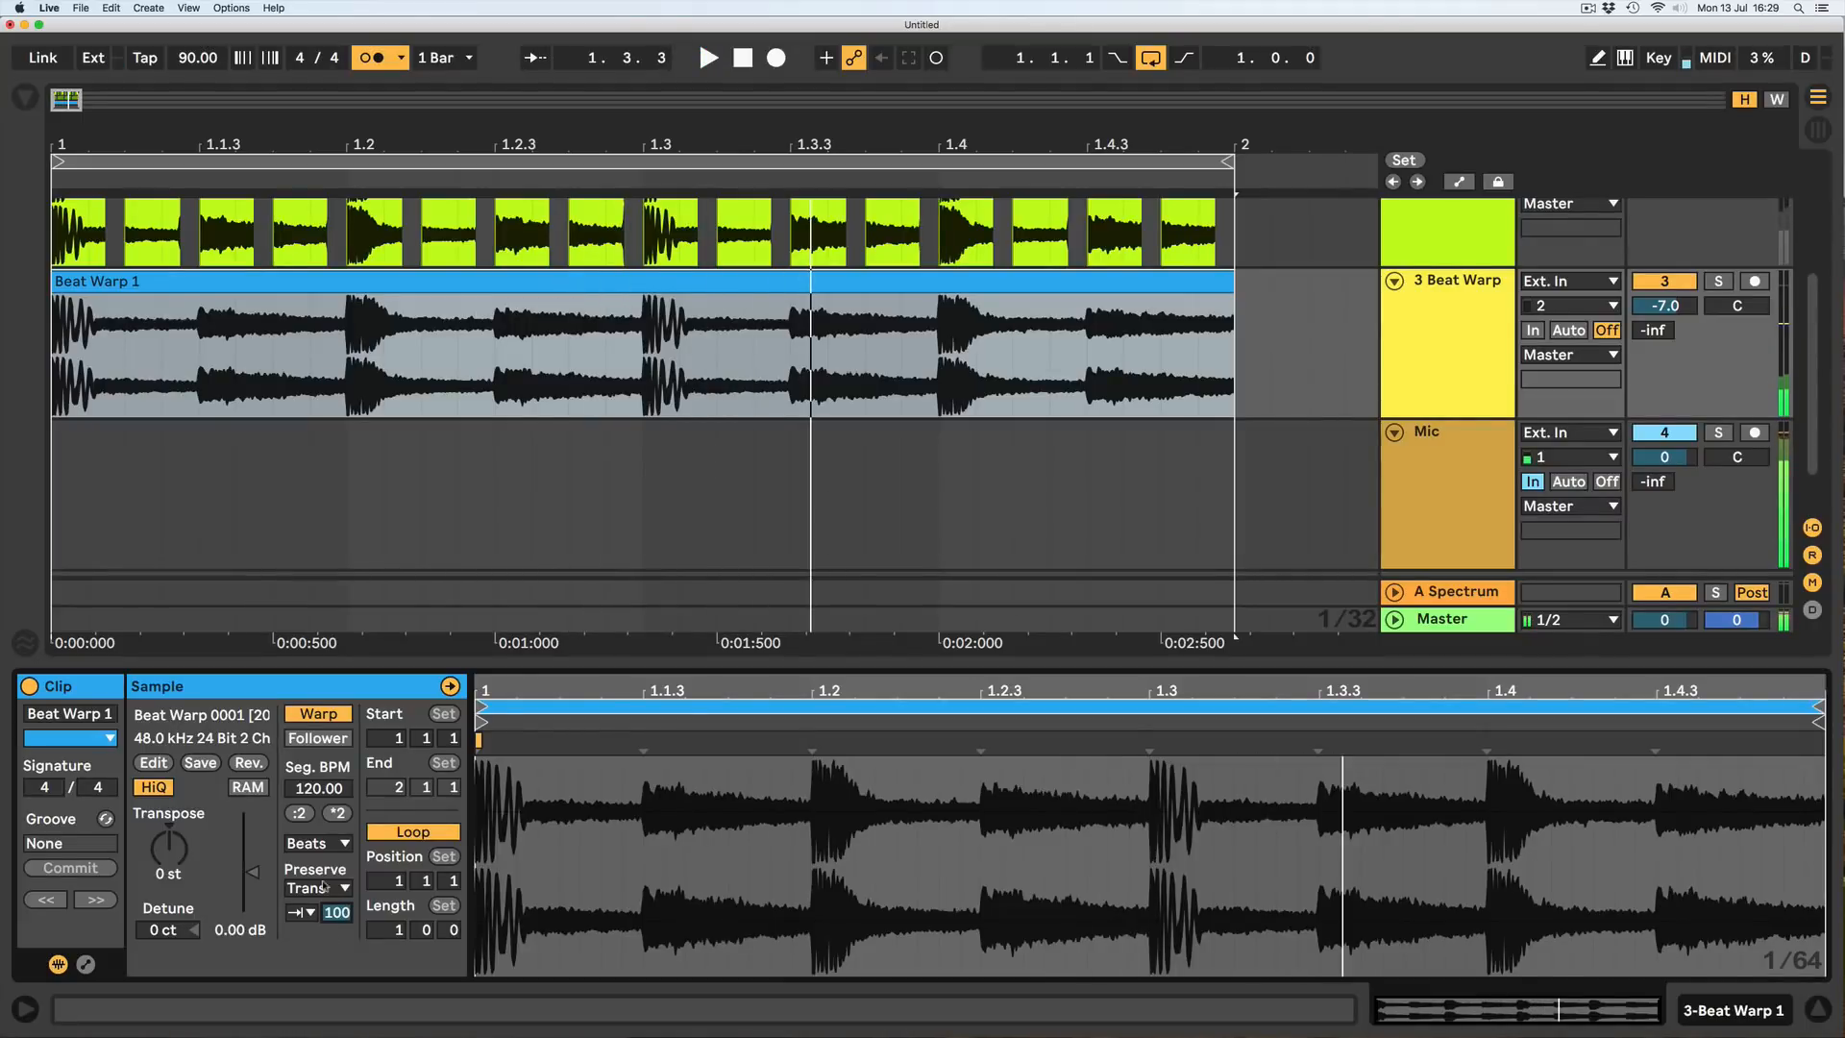
Set the Preserve value of the third track's clip to 1/16.
left_click(317, 888)
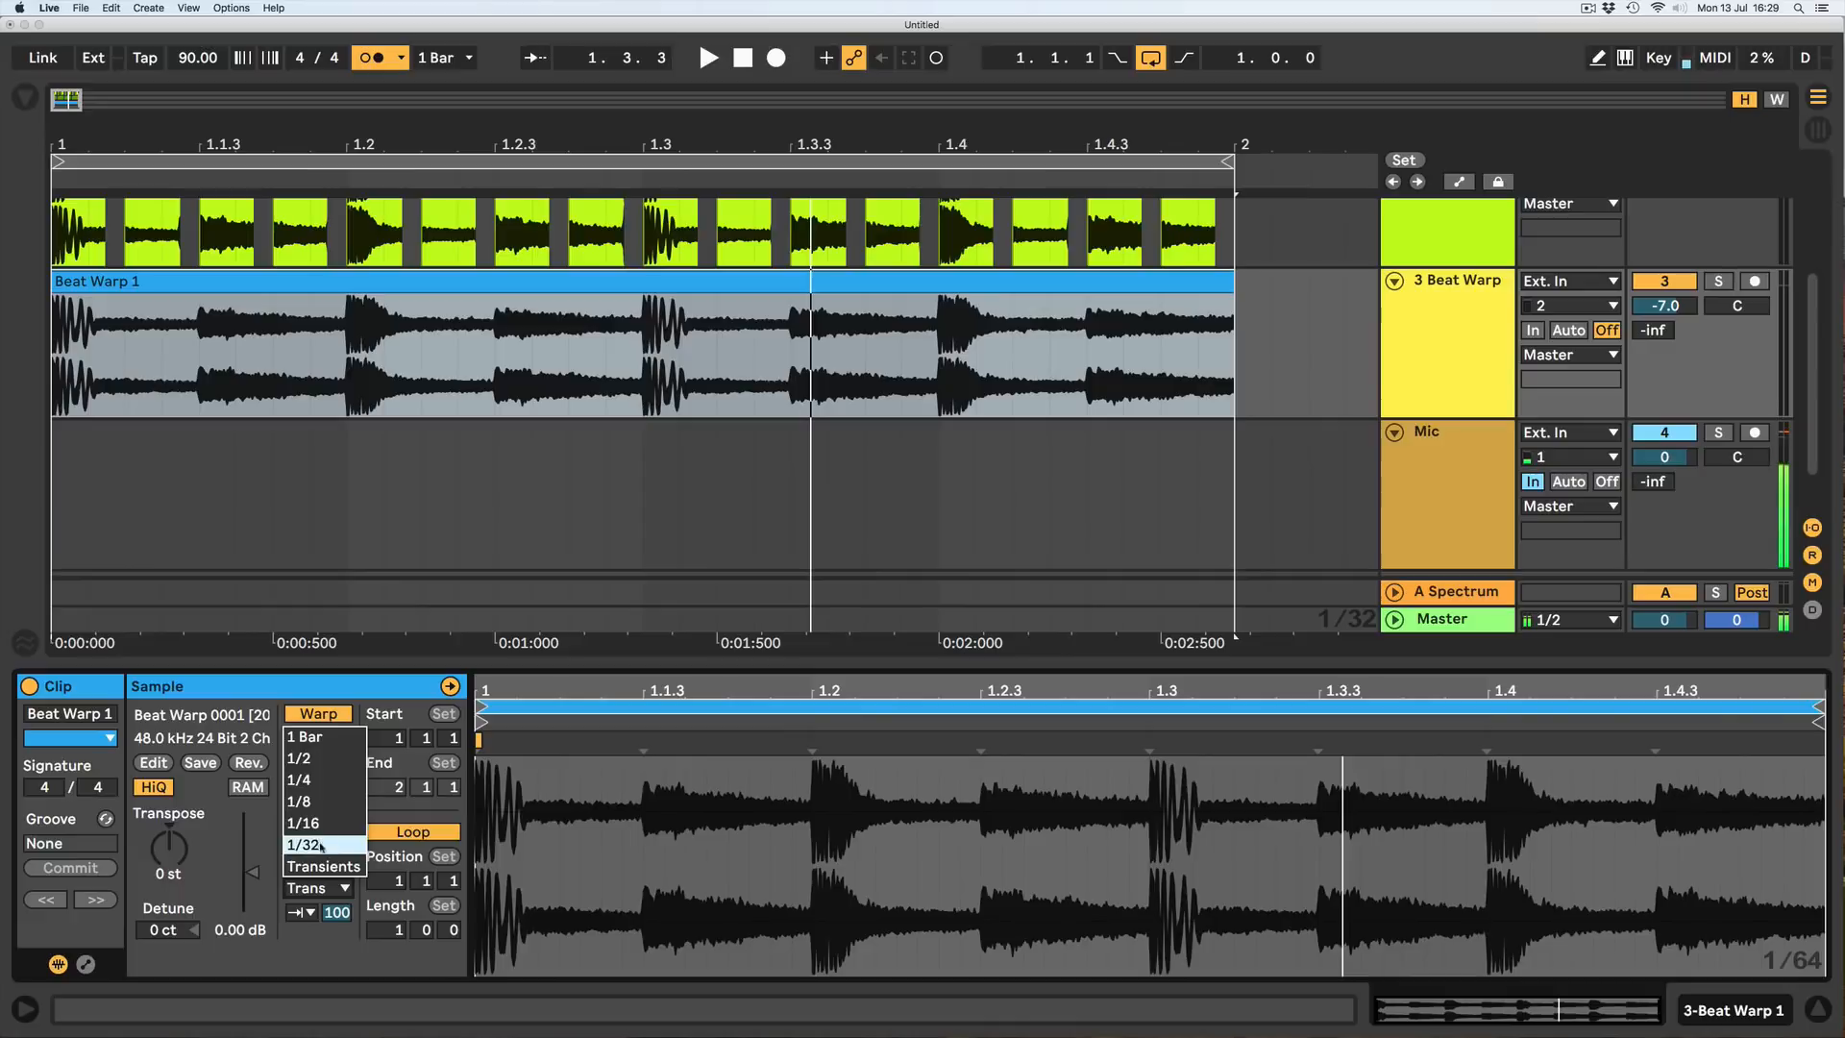
left_click(323, 868)
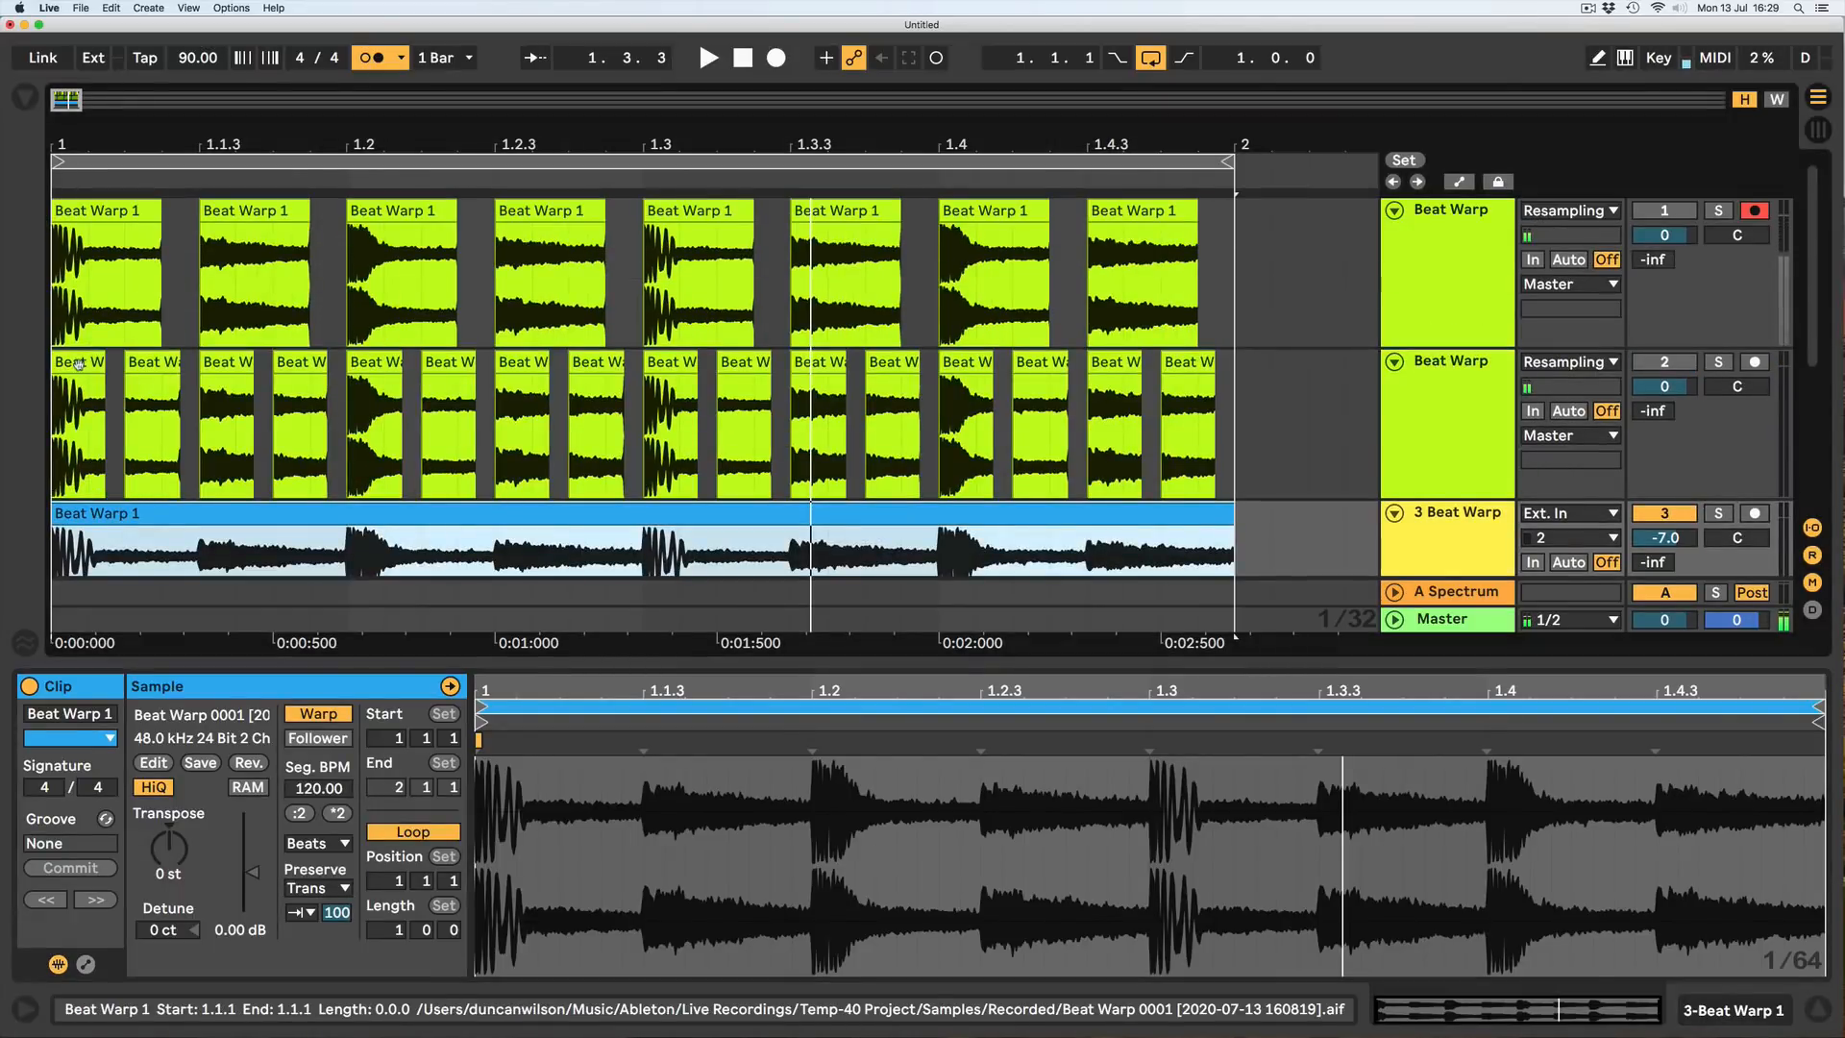
left_click(79, 432)
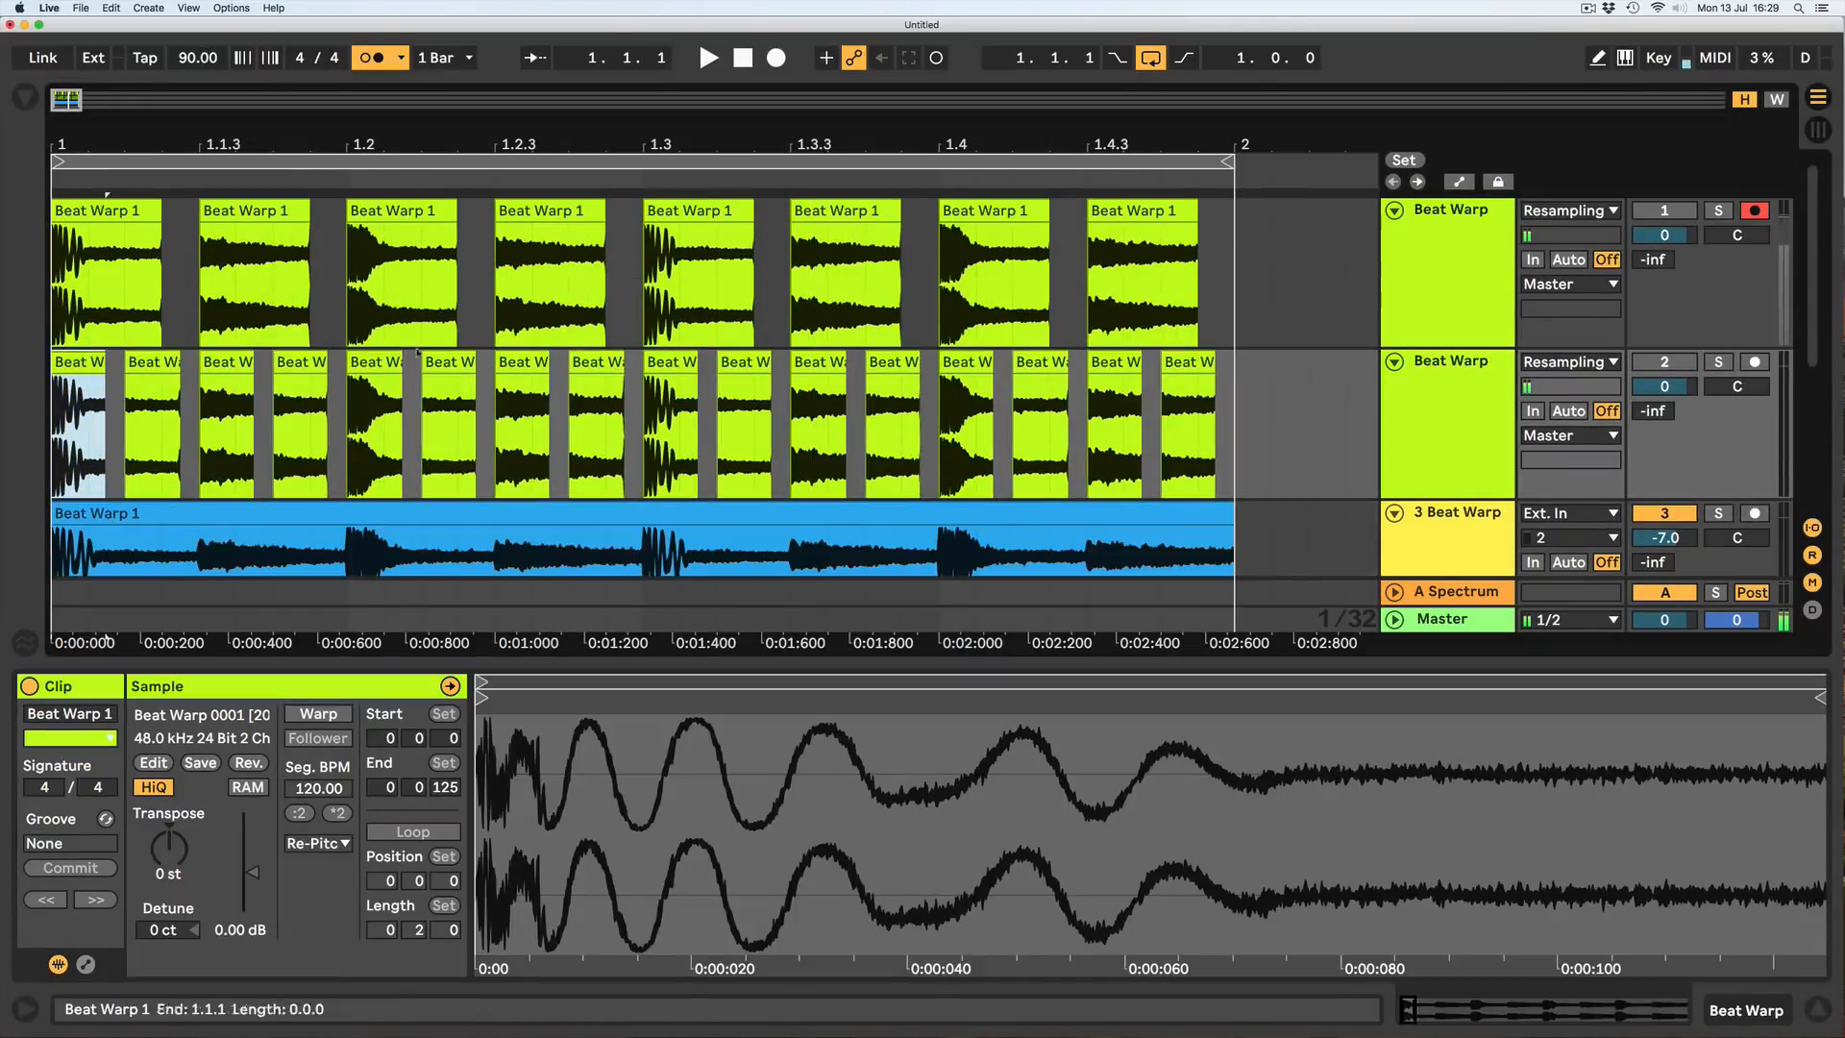
left_click(404, 513)
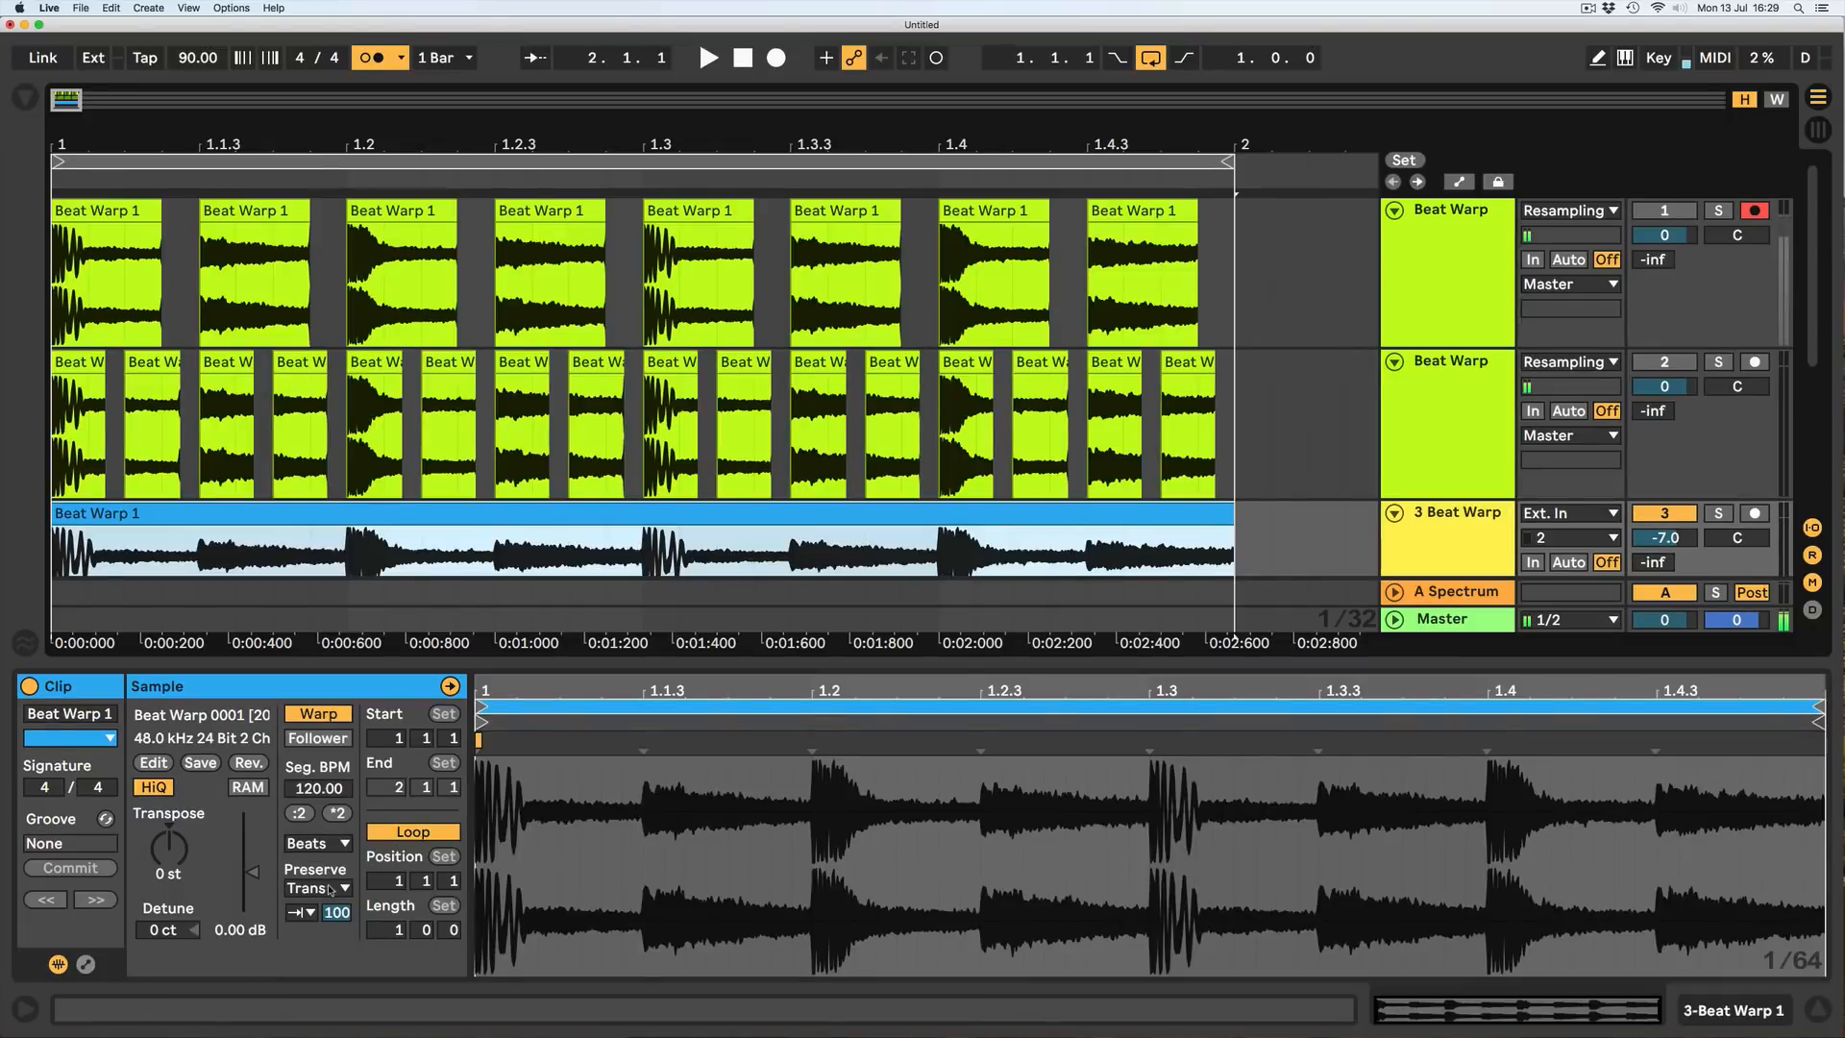
left_click(330, 890)
left_click(314, 824)
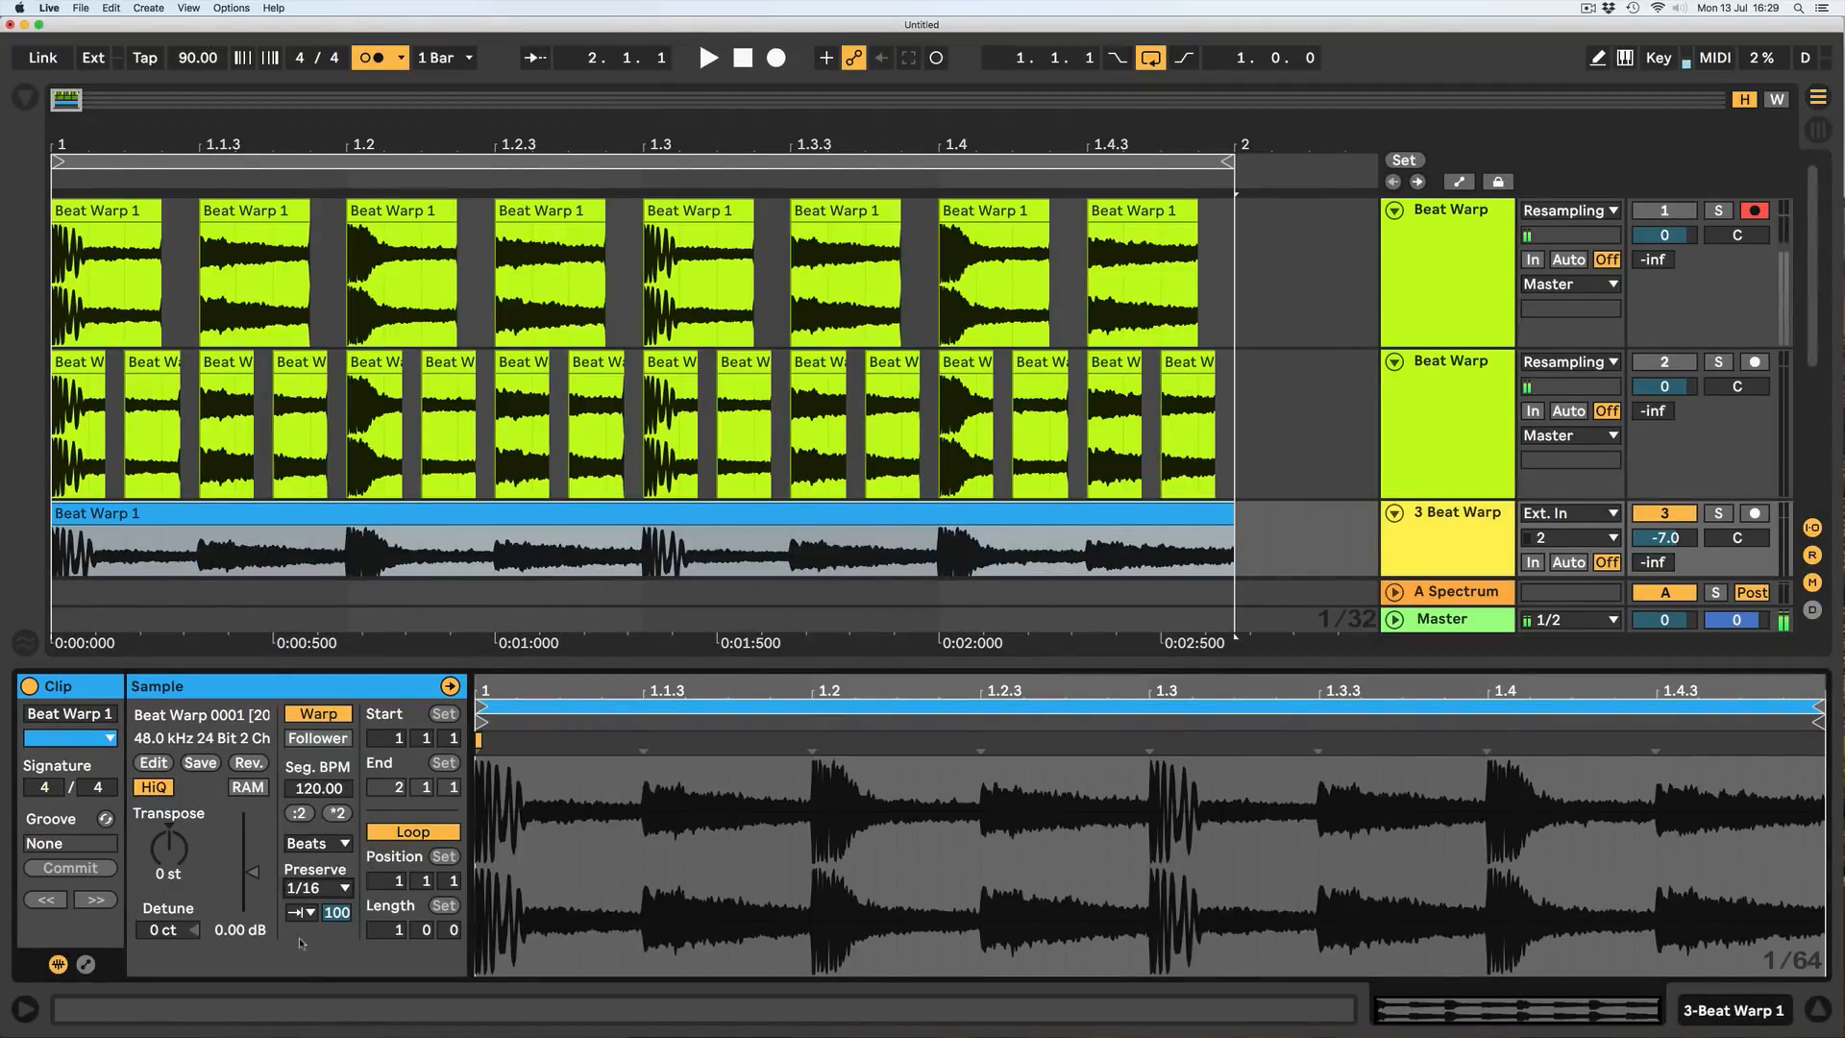
Go through the slices on the second track one by one, from the first to the last, to examine the 1/16 divisions.
left_click(81, 365)
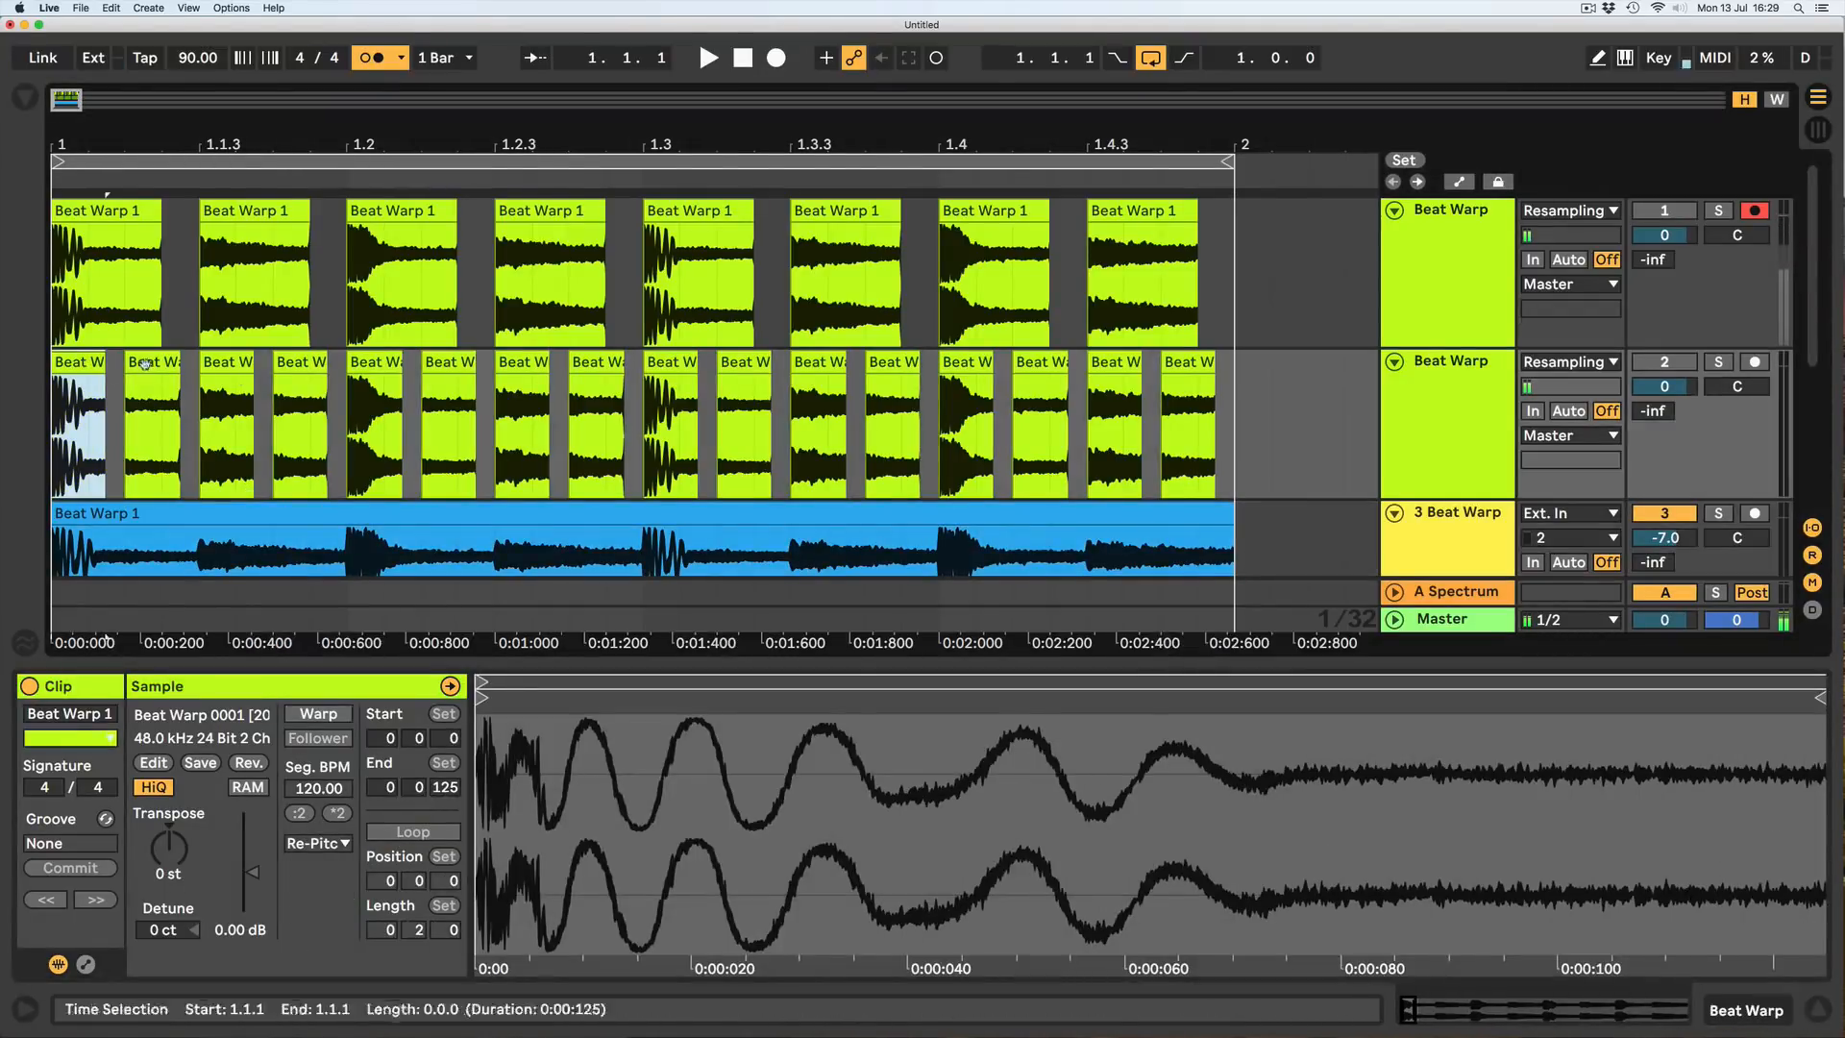
left_click(144, 363)
left_click(222, 366)
left_click(317, 366)
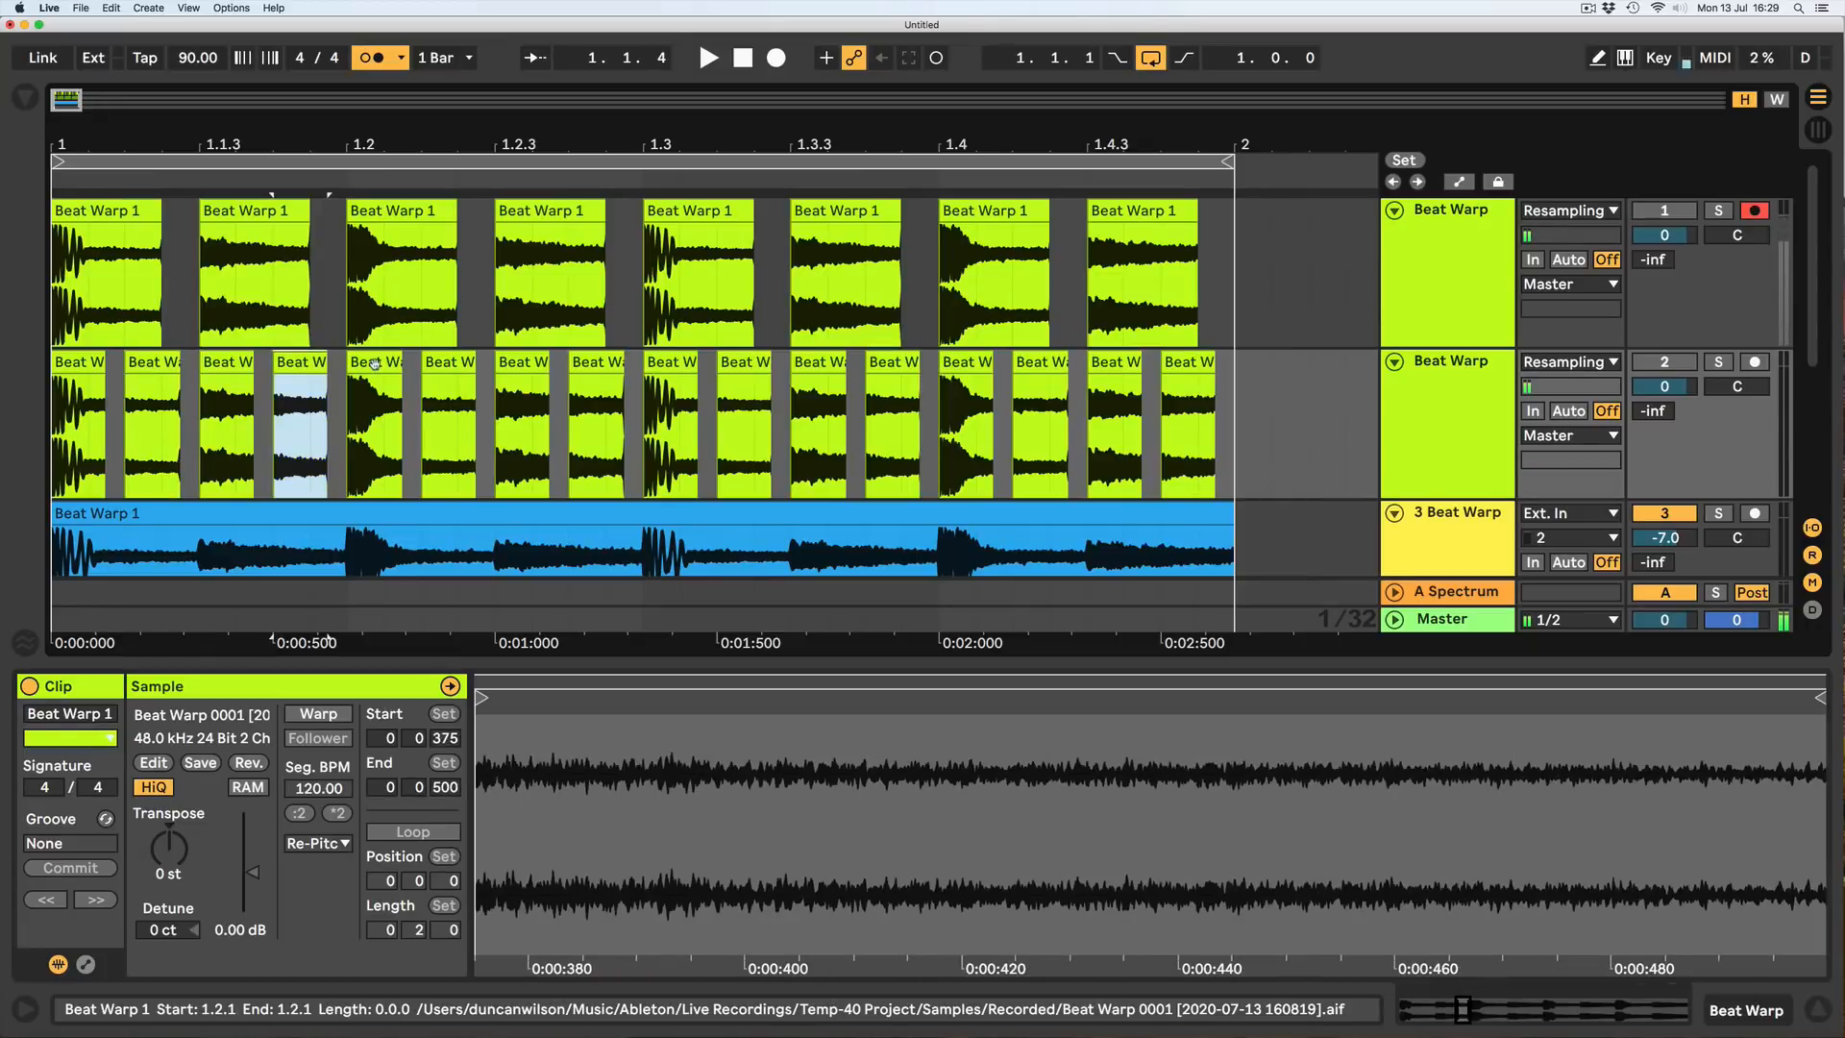
left_click(375, 363)
left_click(448, 363)
left_click(523, 364)
left_click(590, 363)
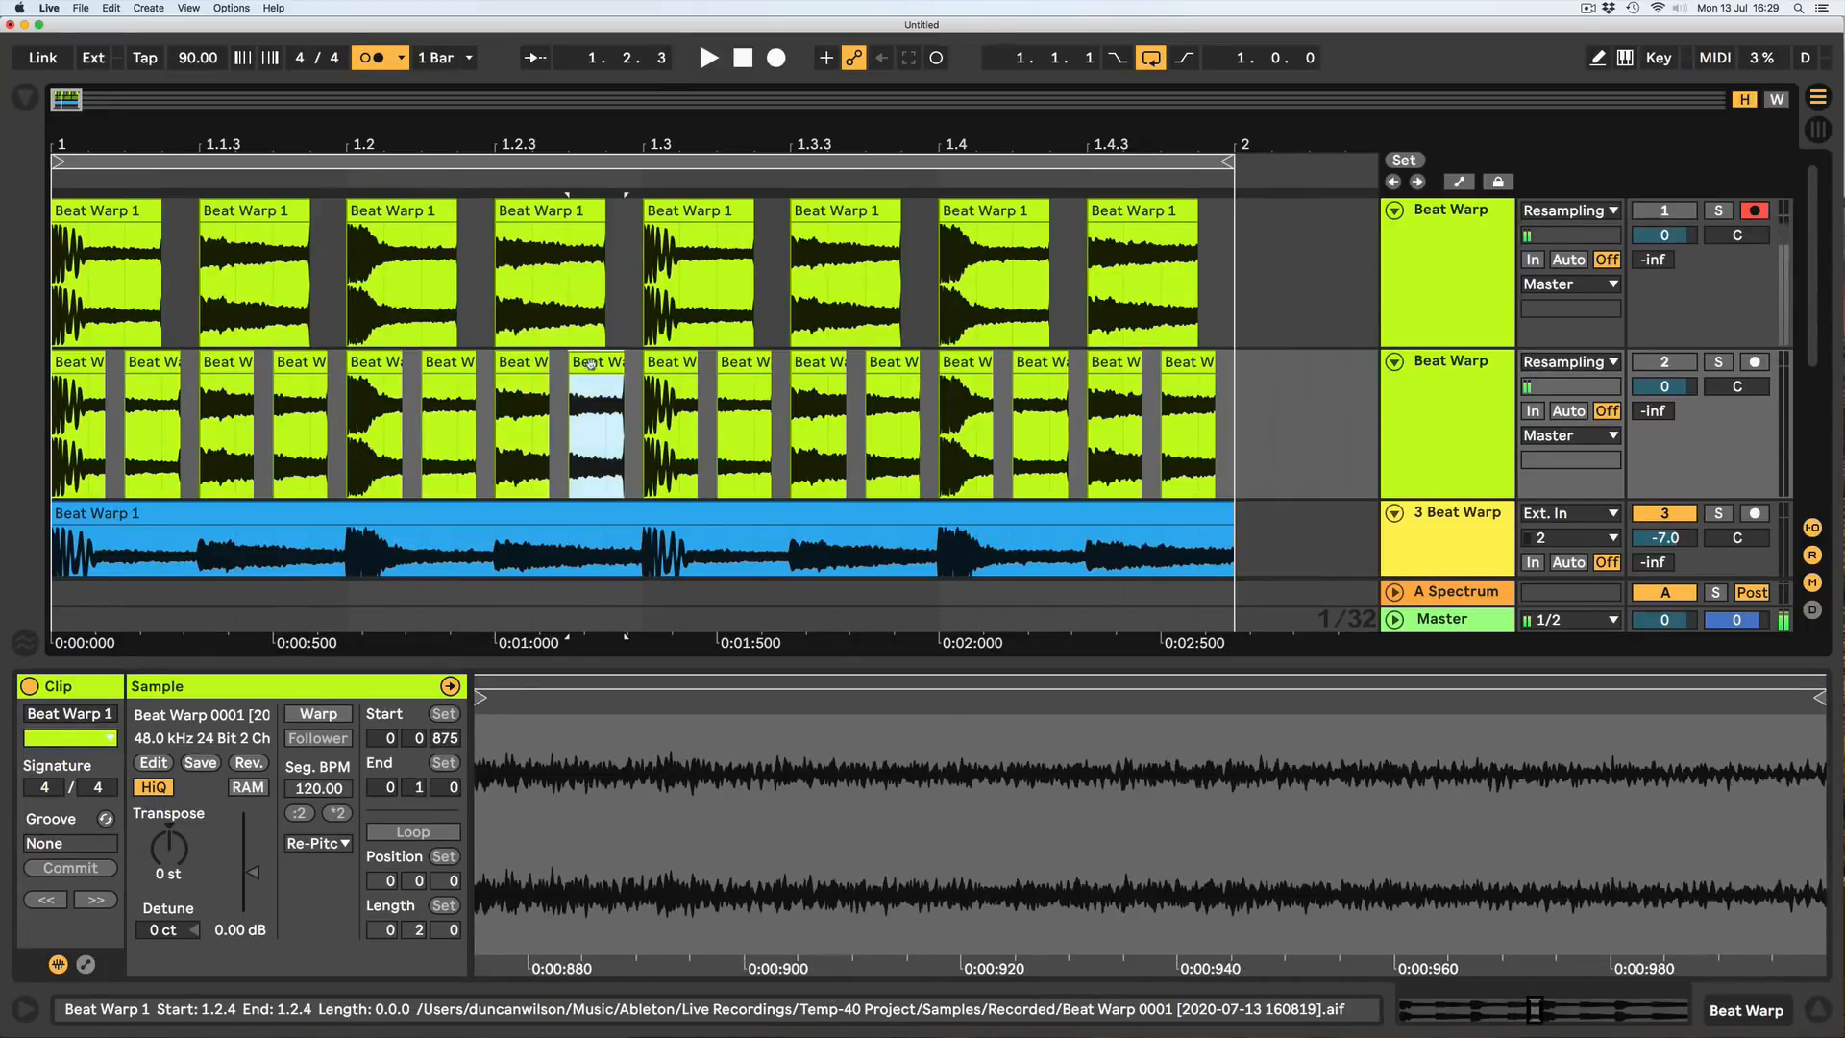
left_click(673, 364)
left_click(737, 363)
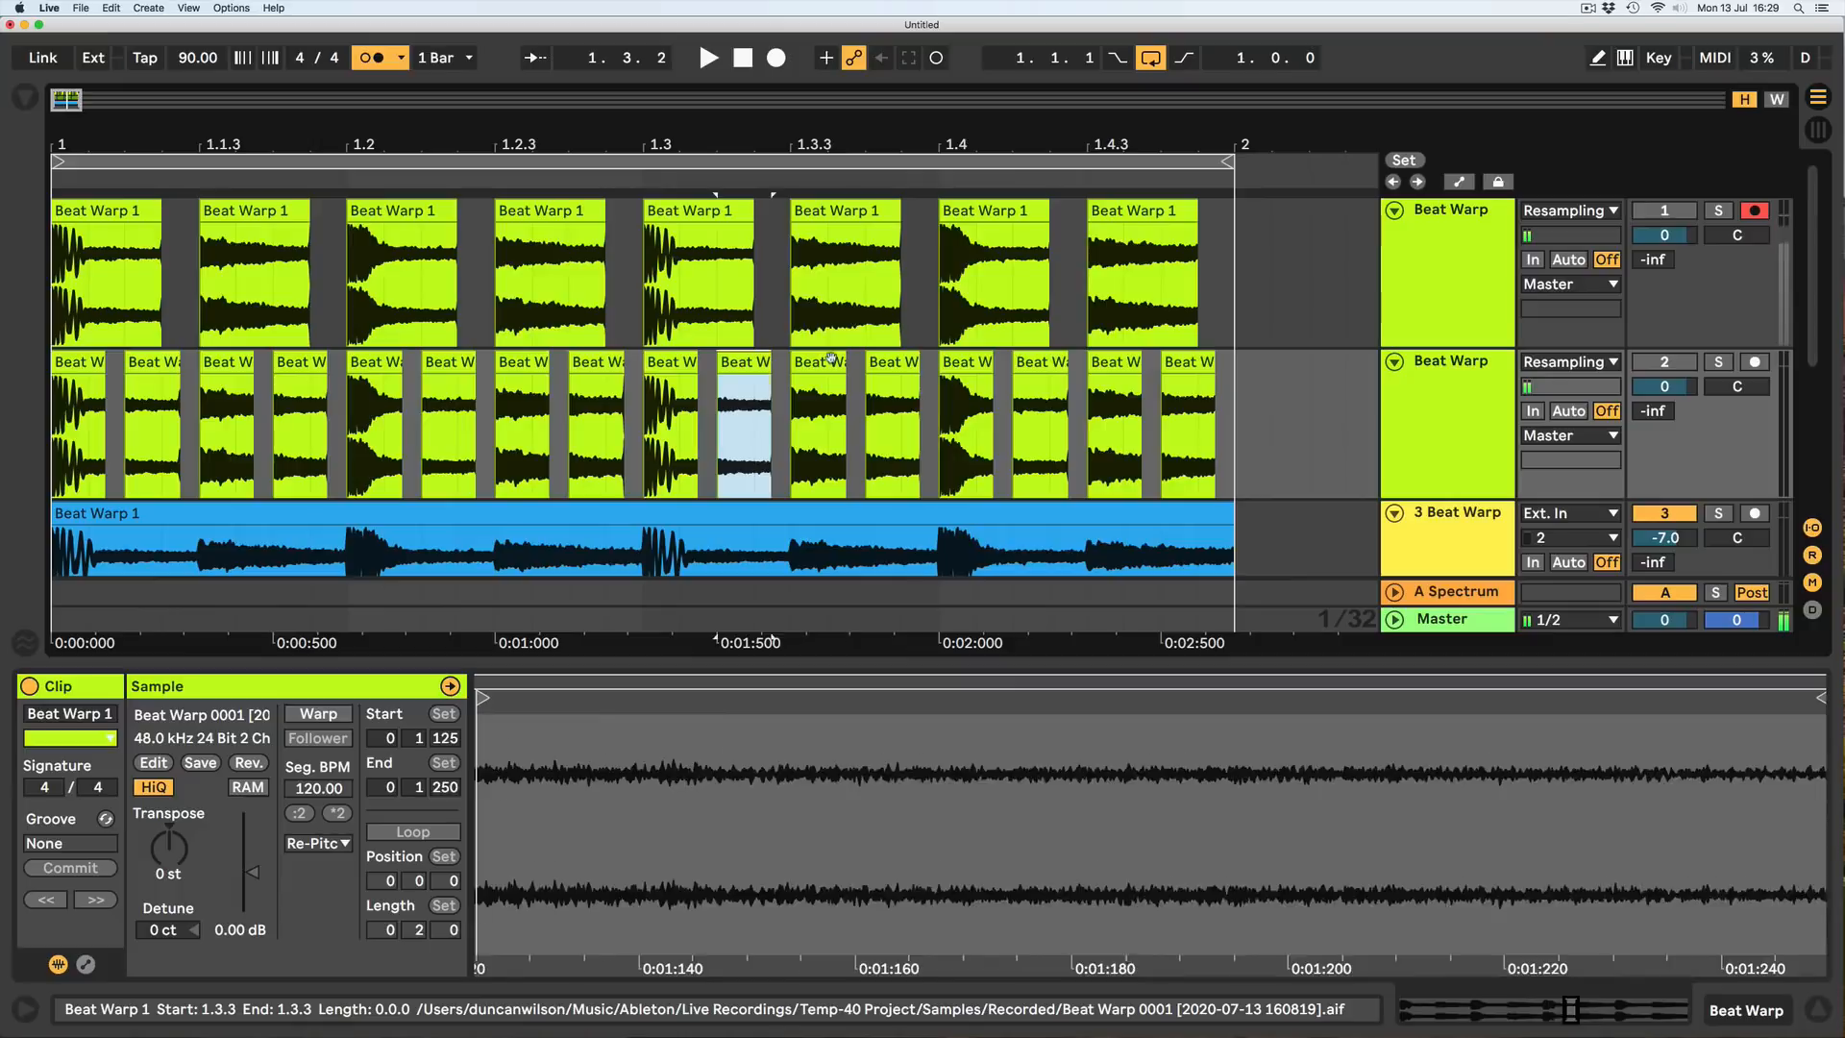
left_click(819, 363)
left_click(893, 363)
left_click(971, 363)
left_click(1033, 363)
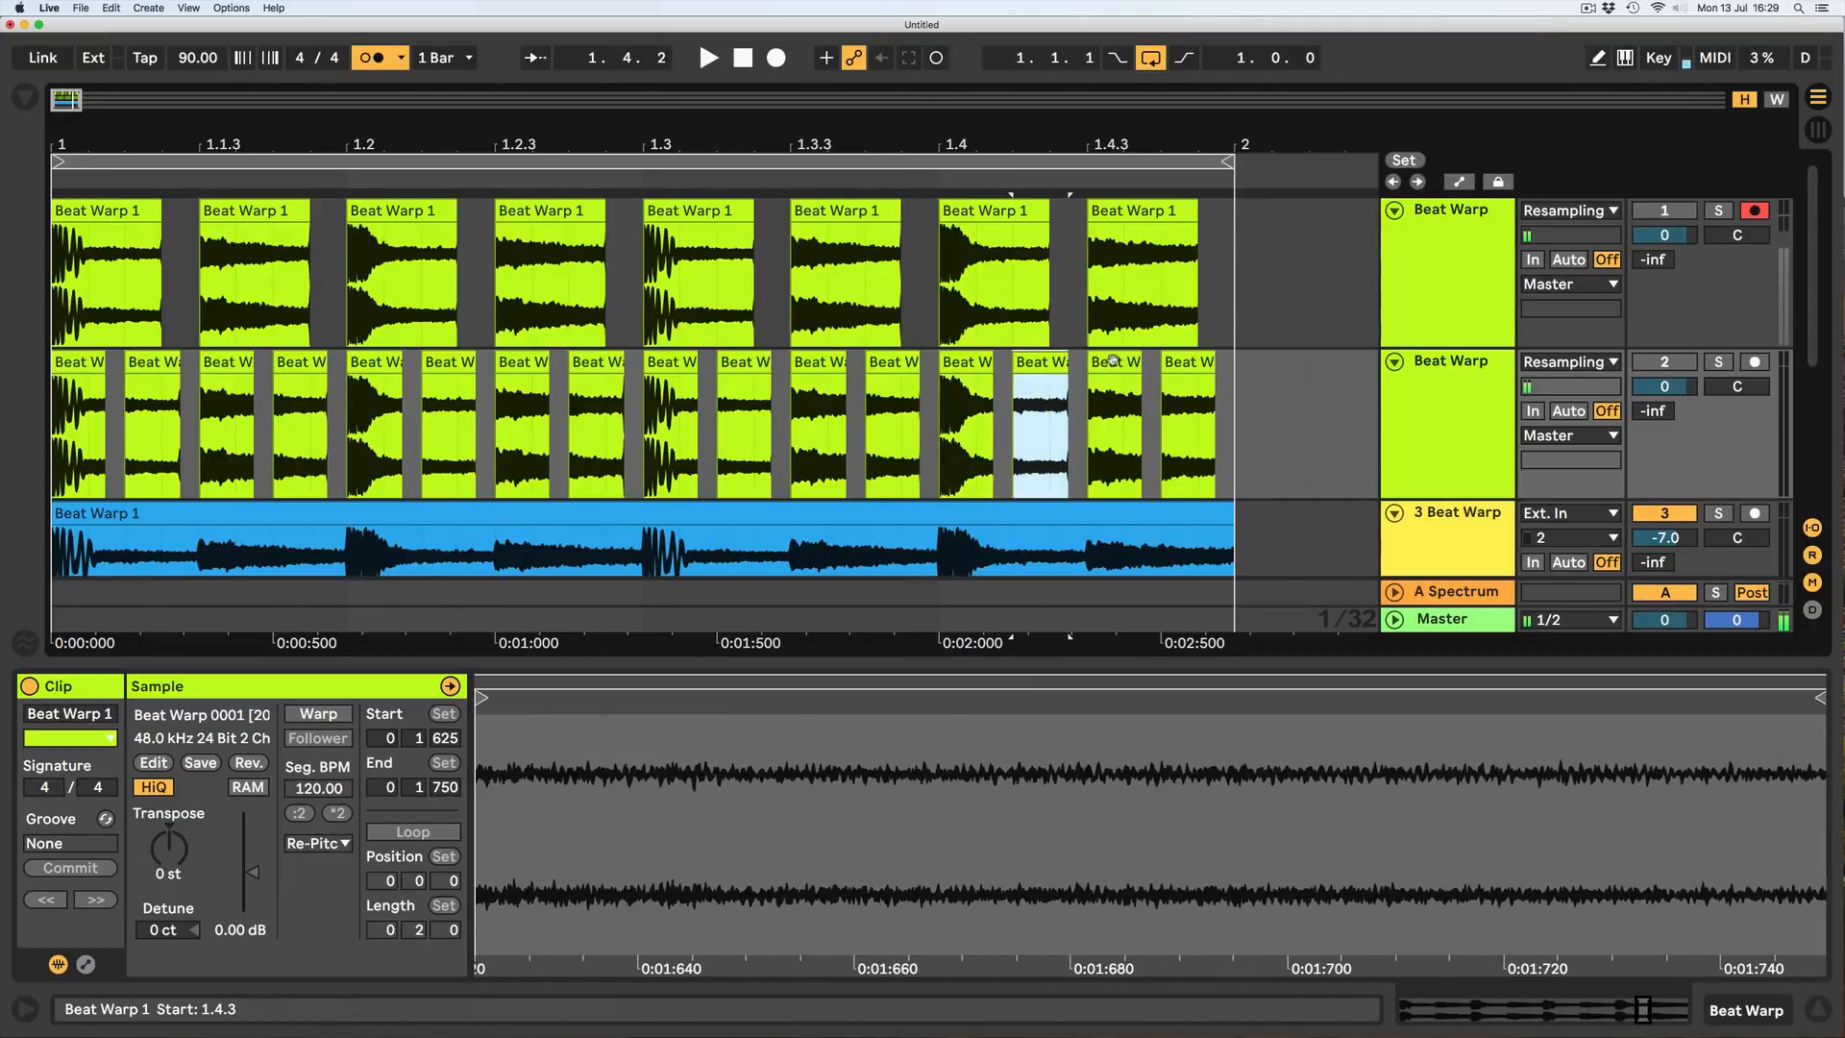
left_click(1108, 364)
left_click(1181, 363)
Open the third track's clip and examine the transient positions along its waveform, from 1.1.3 to 1.4.3 and back.
scroll(574, 417, "down", 3)
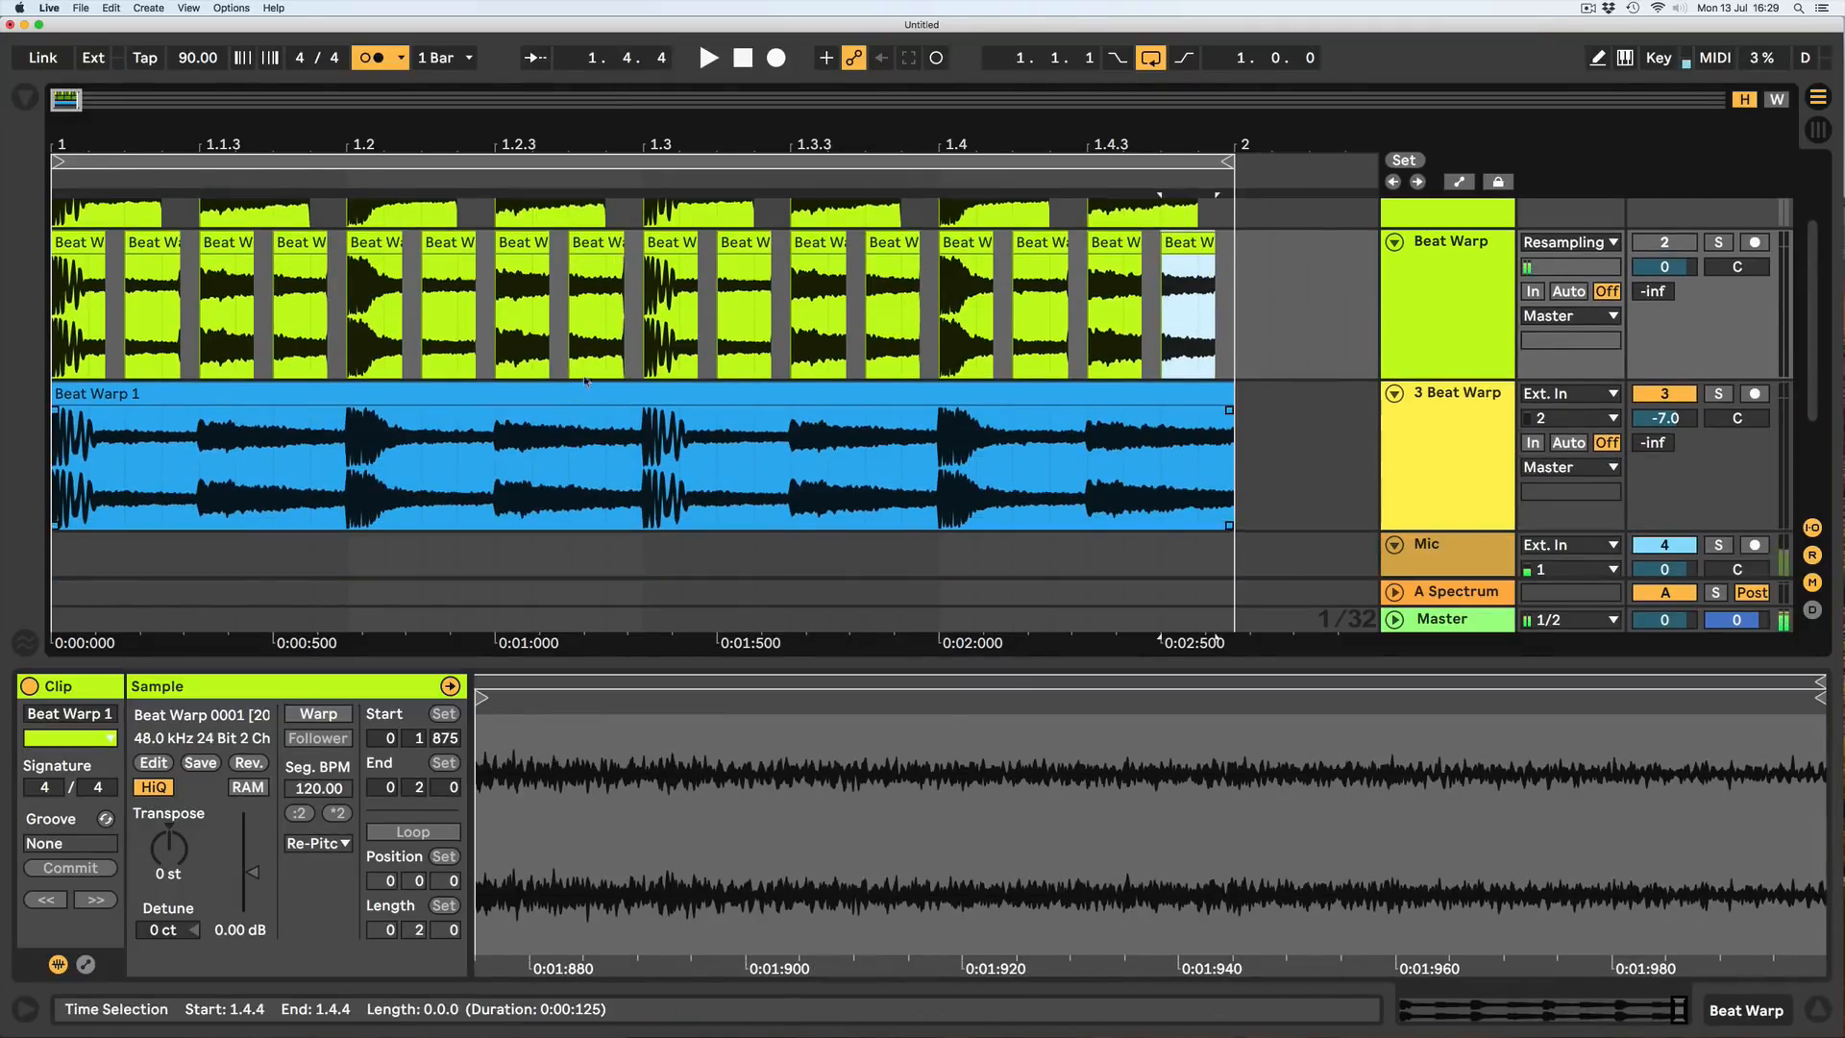
left_click(586, 397)
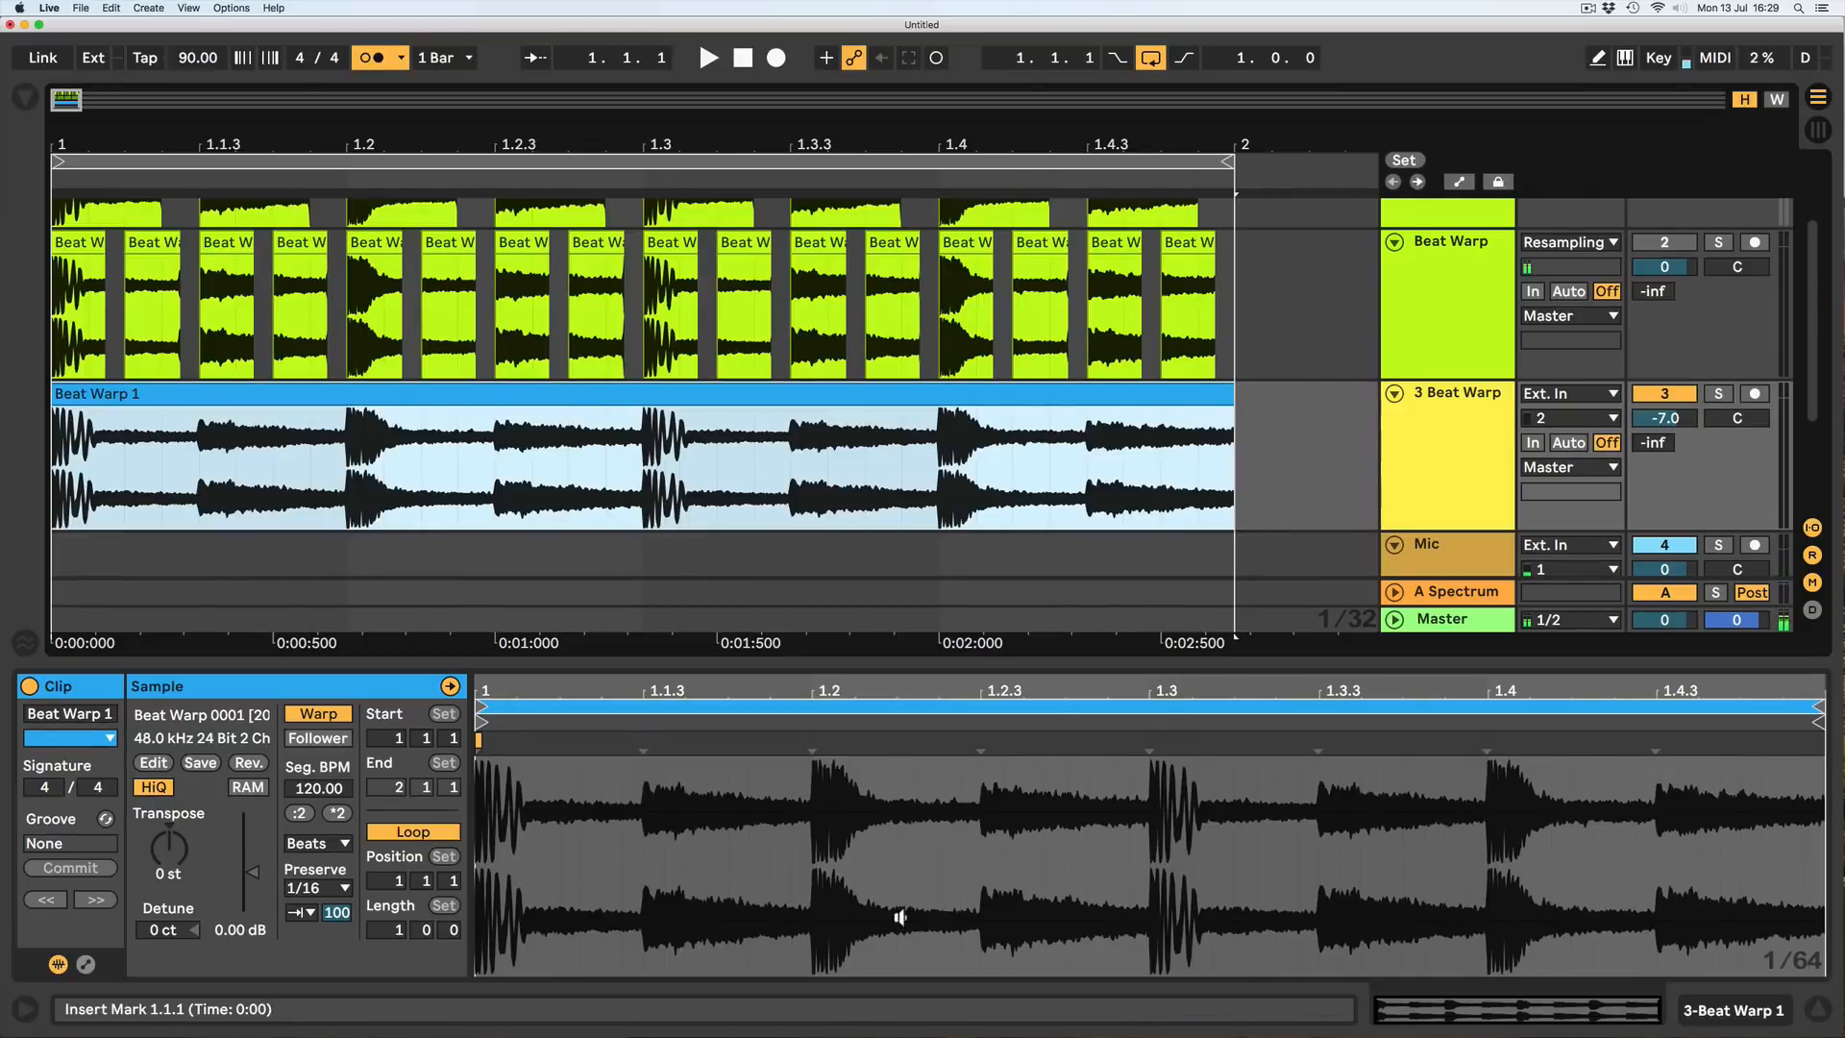
left_click(635, 790)
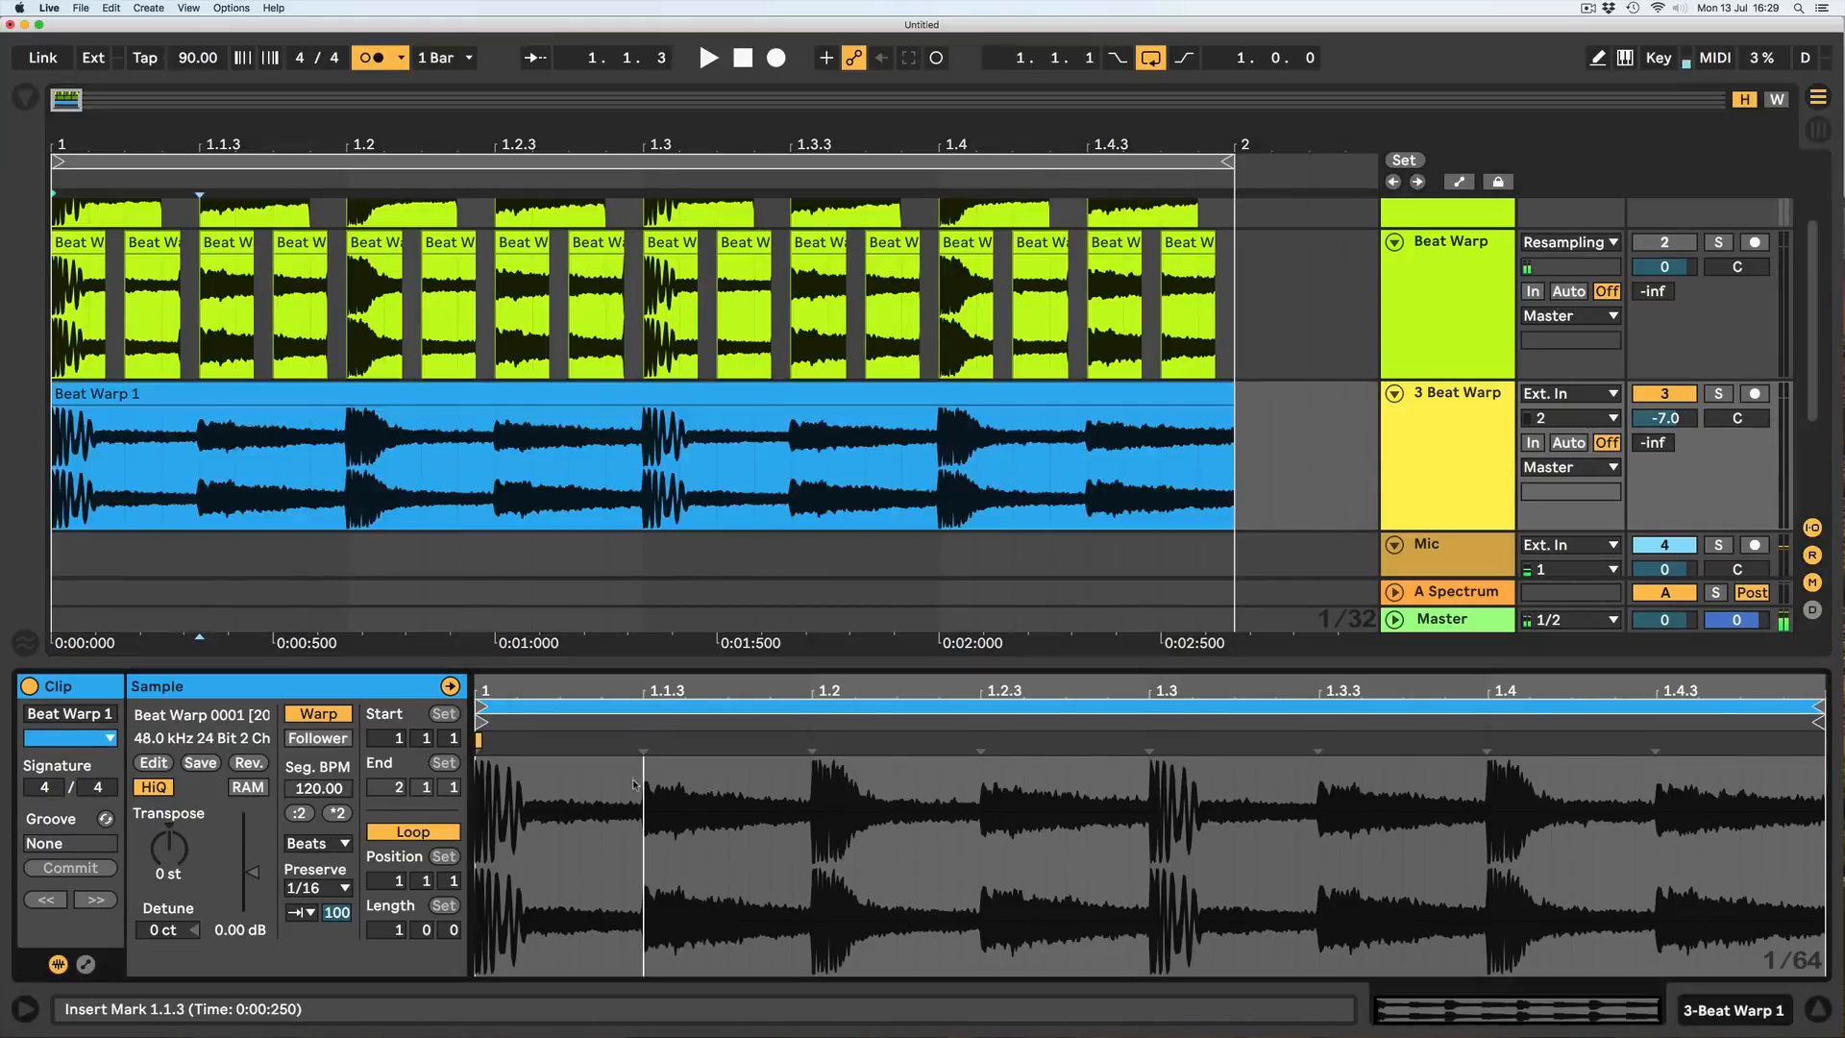
left_click(812, 796)
left_click(977, 802)
left_click(1150, 806)
left_click(1321, 810)
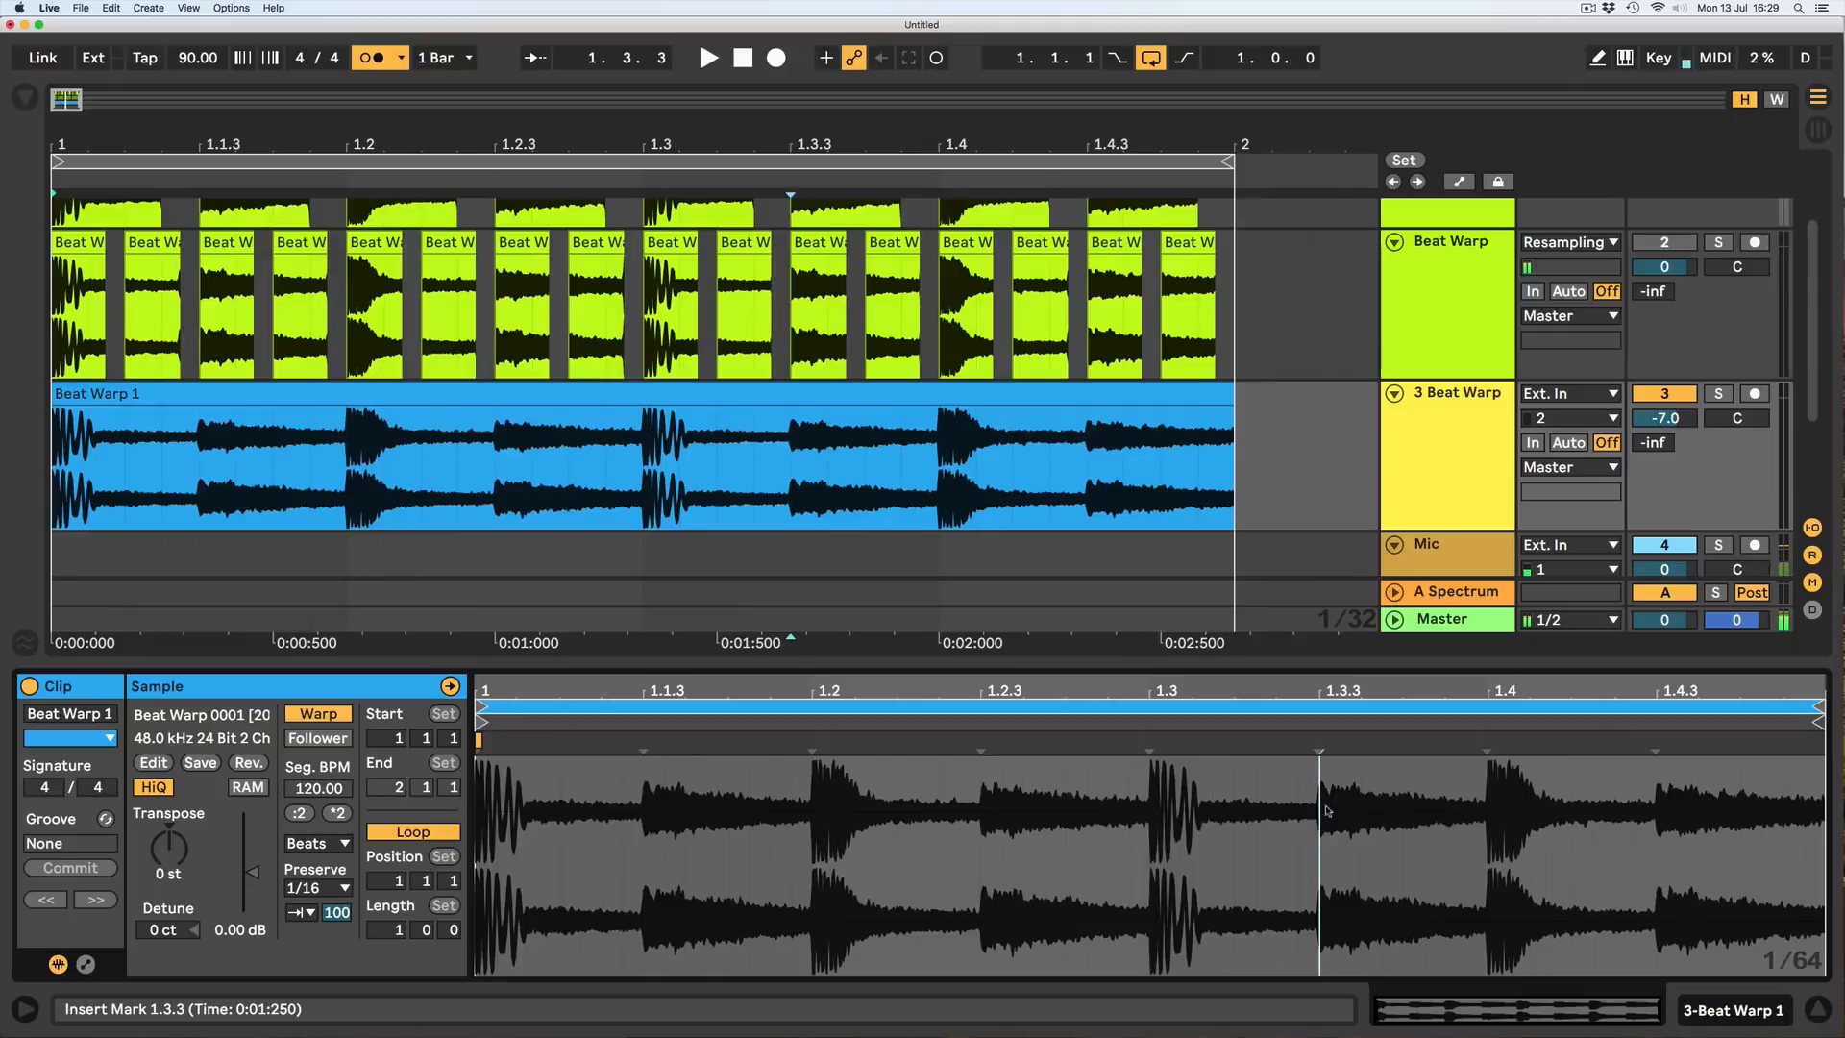
left_click(1480, 807)
left_click(1661, 807)
left_click(1461, 807)
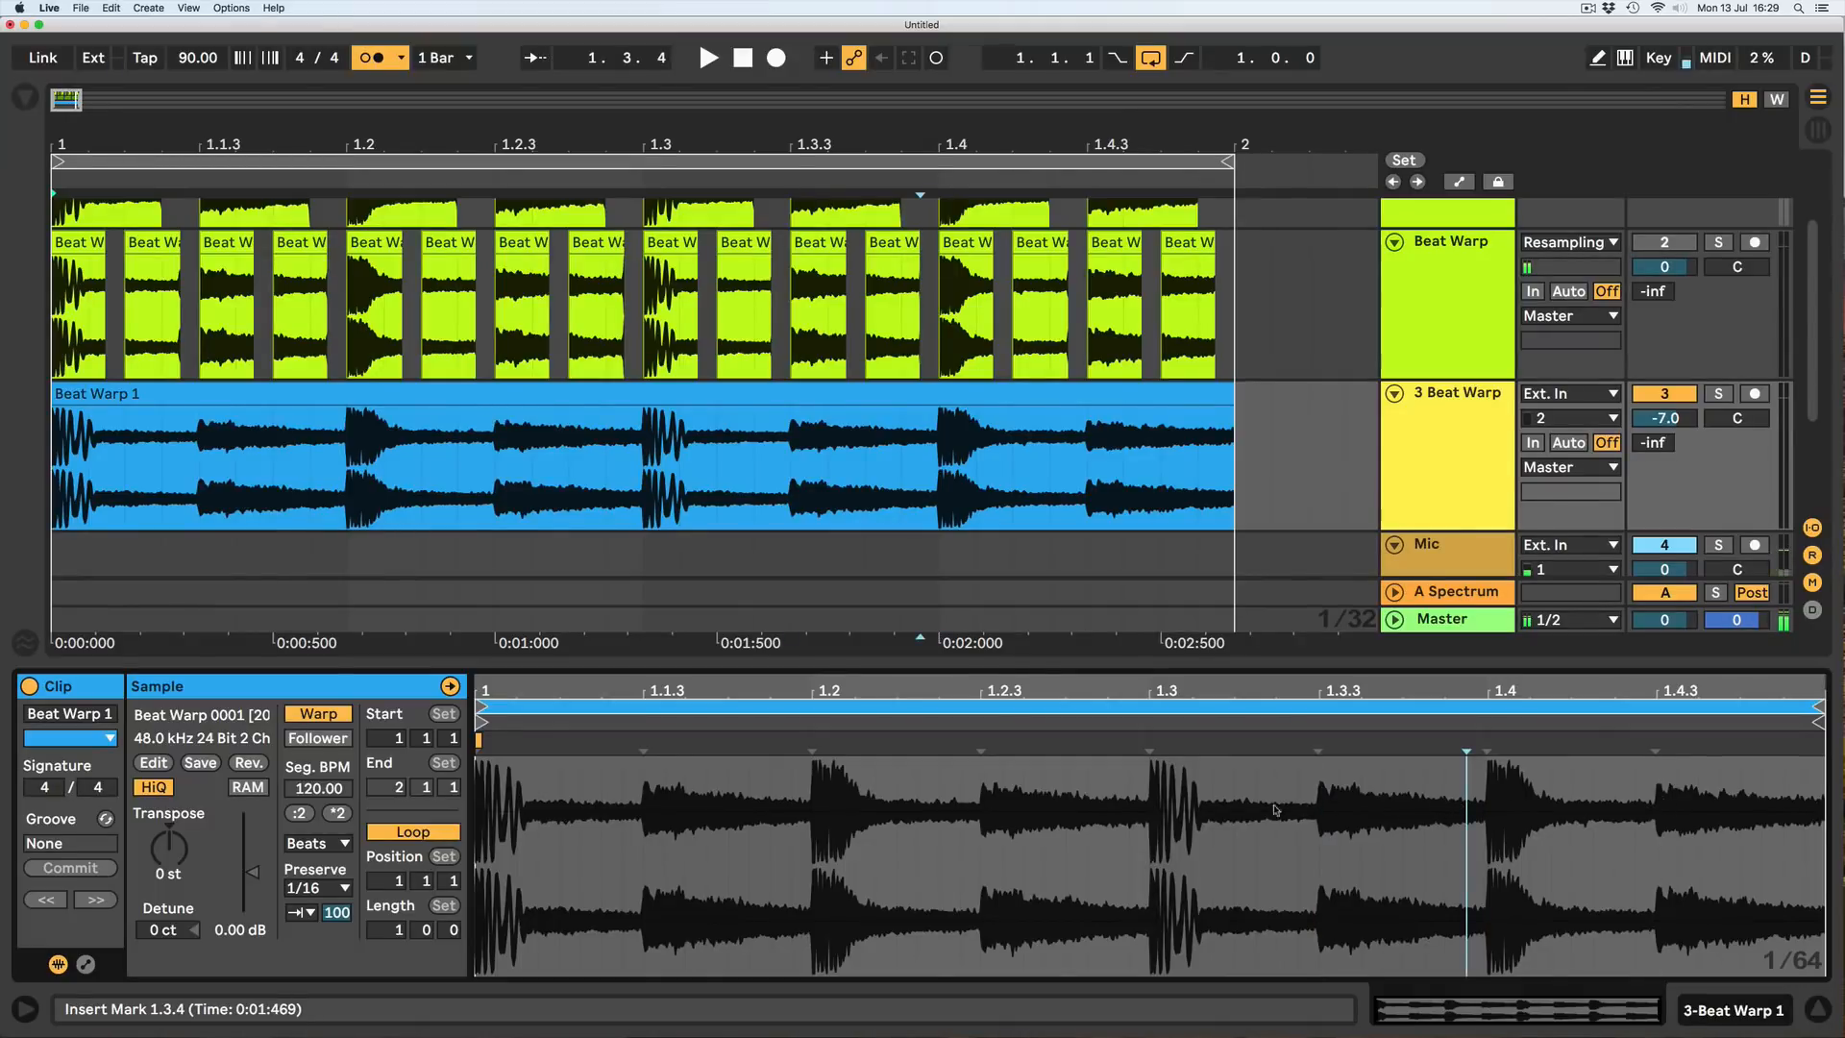
left_click(1299, 808)
left_click(1110, 807)
left_click(880, 812)
left_click(748, 810)
left_click(634, 809)
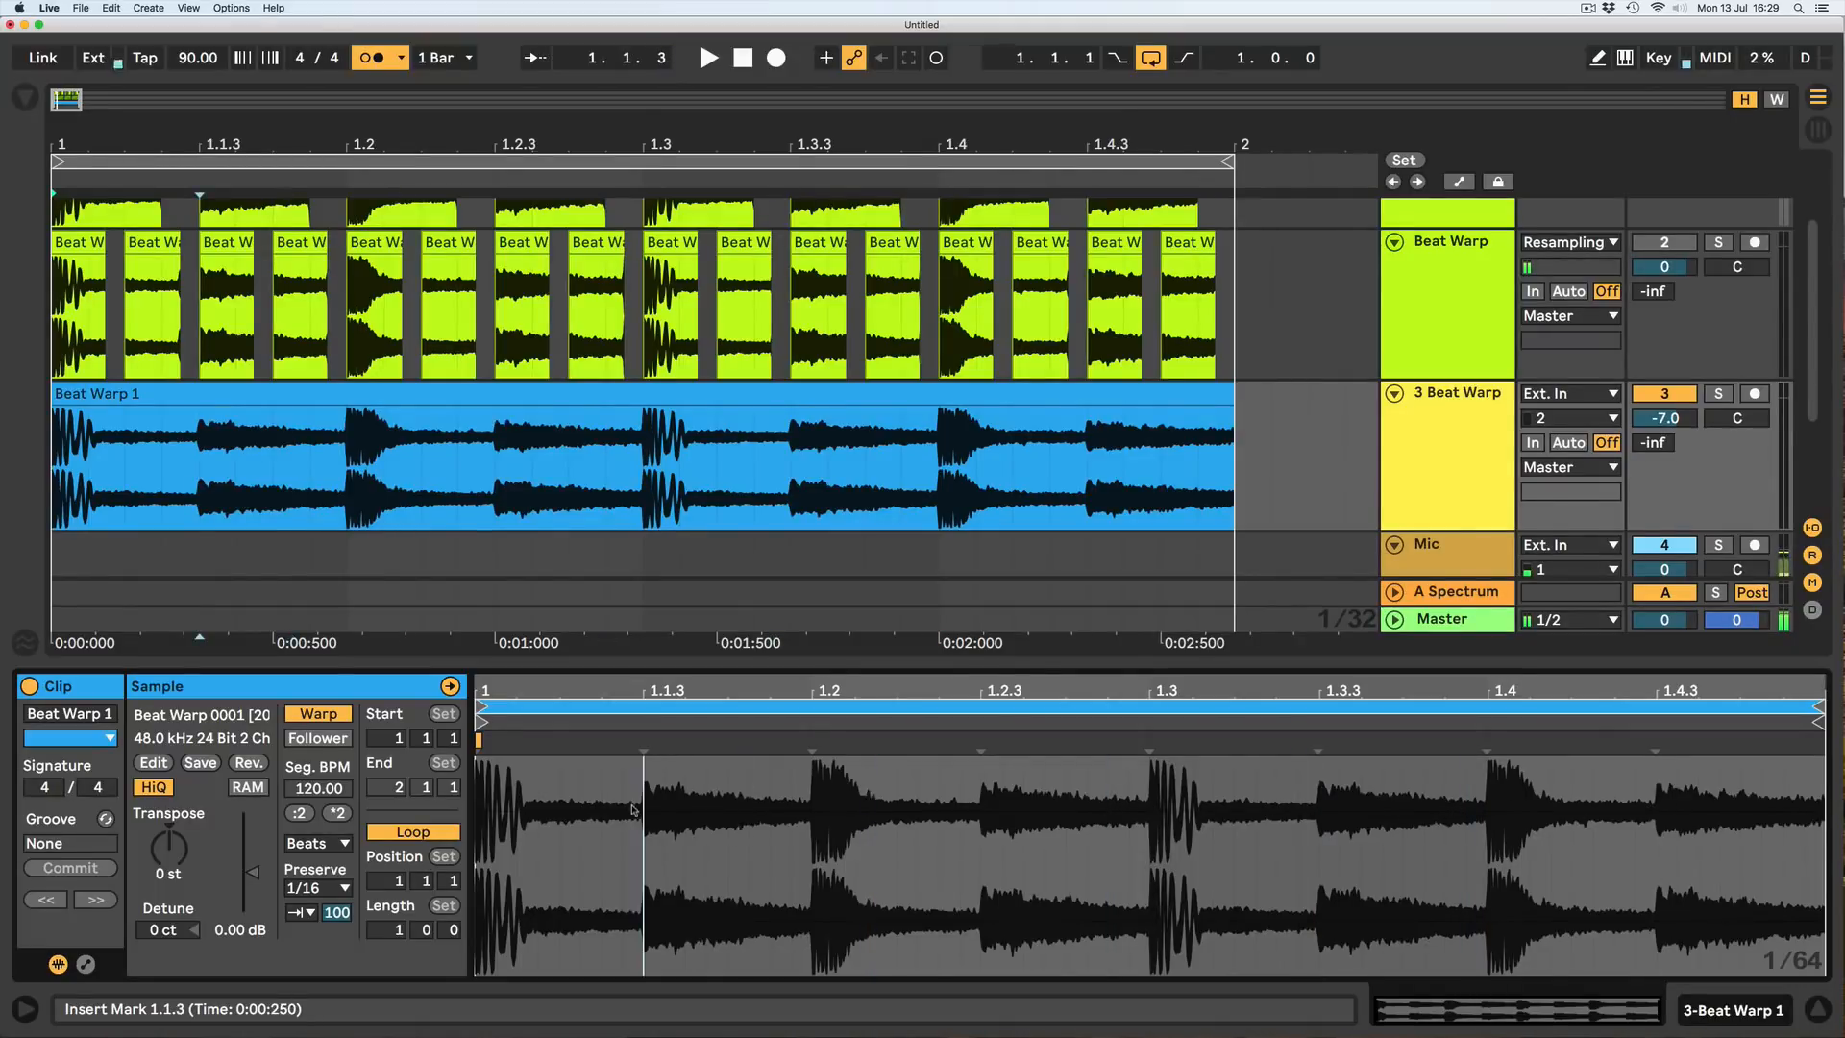
Add a warp marker at 1.2 in the third track's clip, and insert warp markers on all transients across the whole sample.
left_click(816, 846)
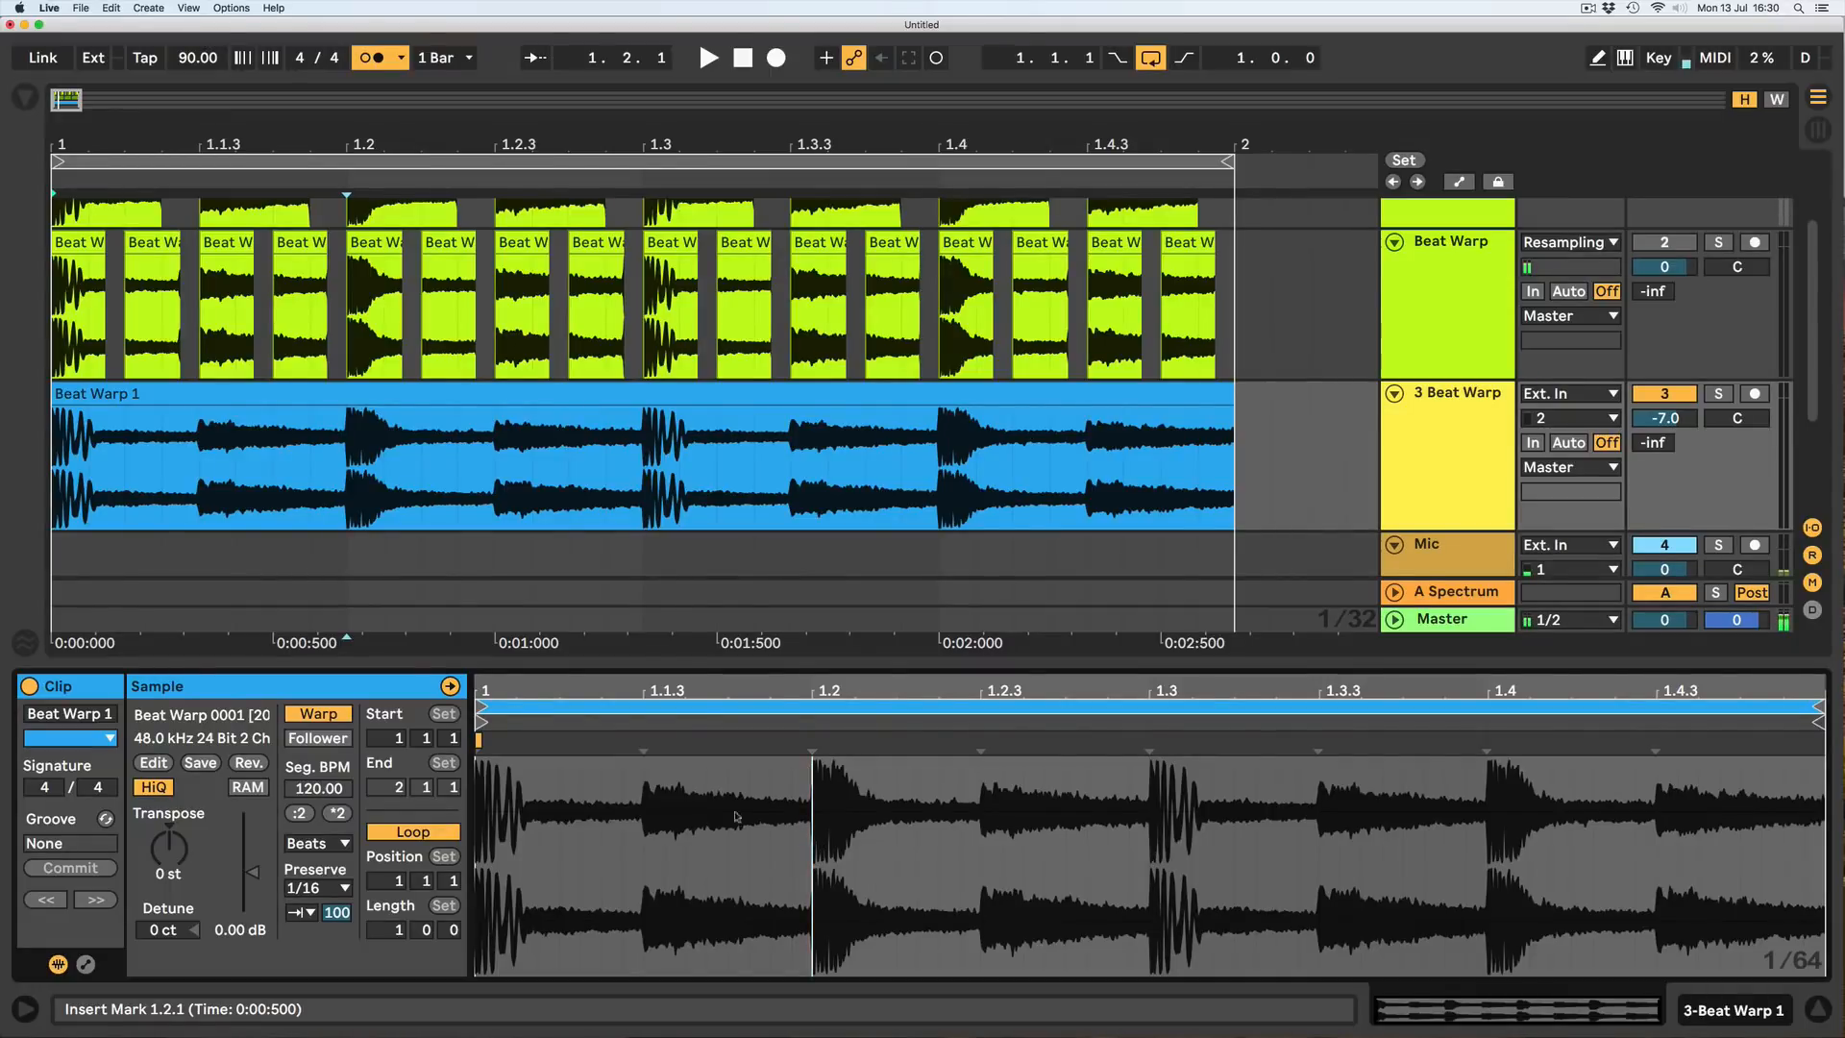
left_click(812, 745)
left_click(749, 806)
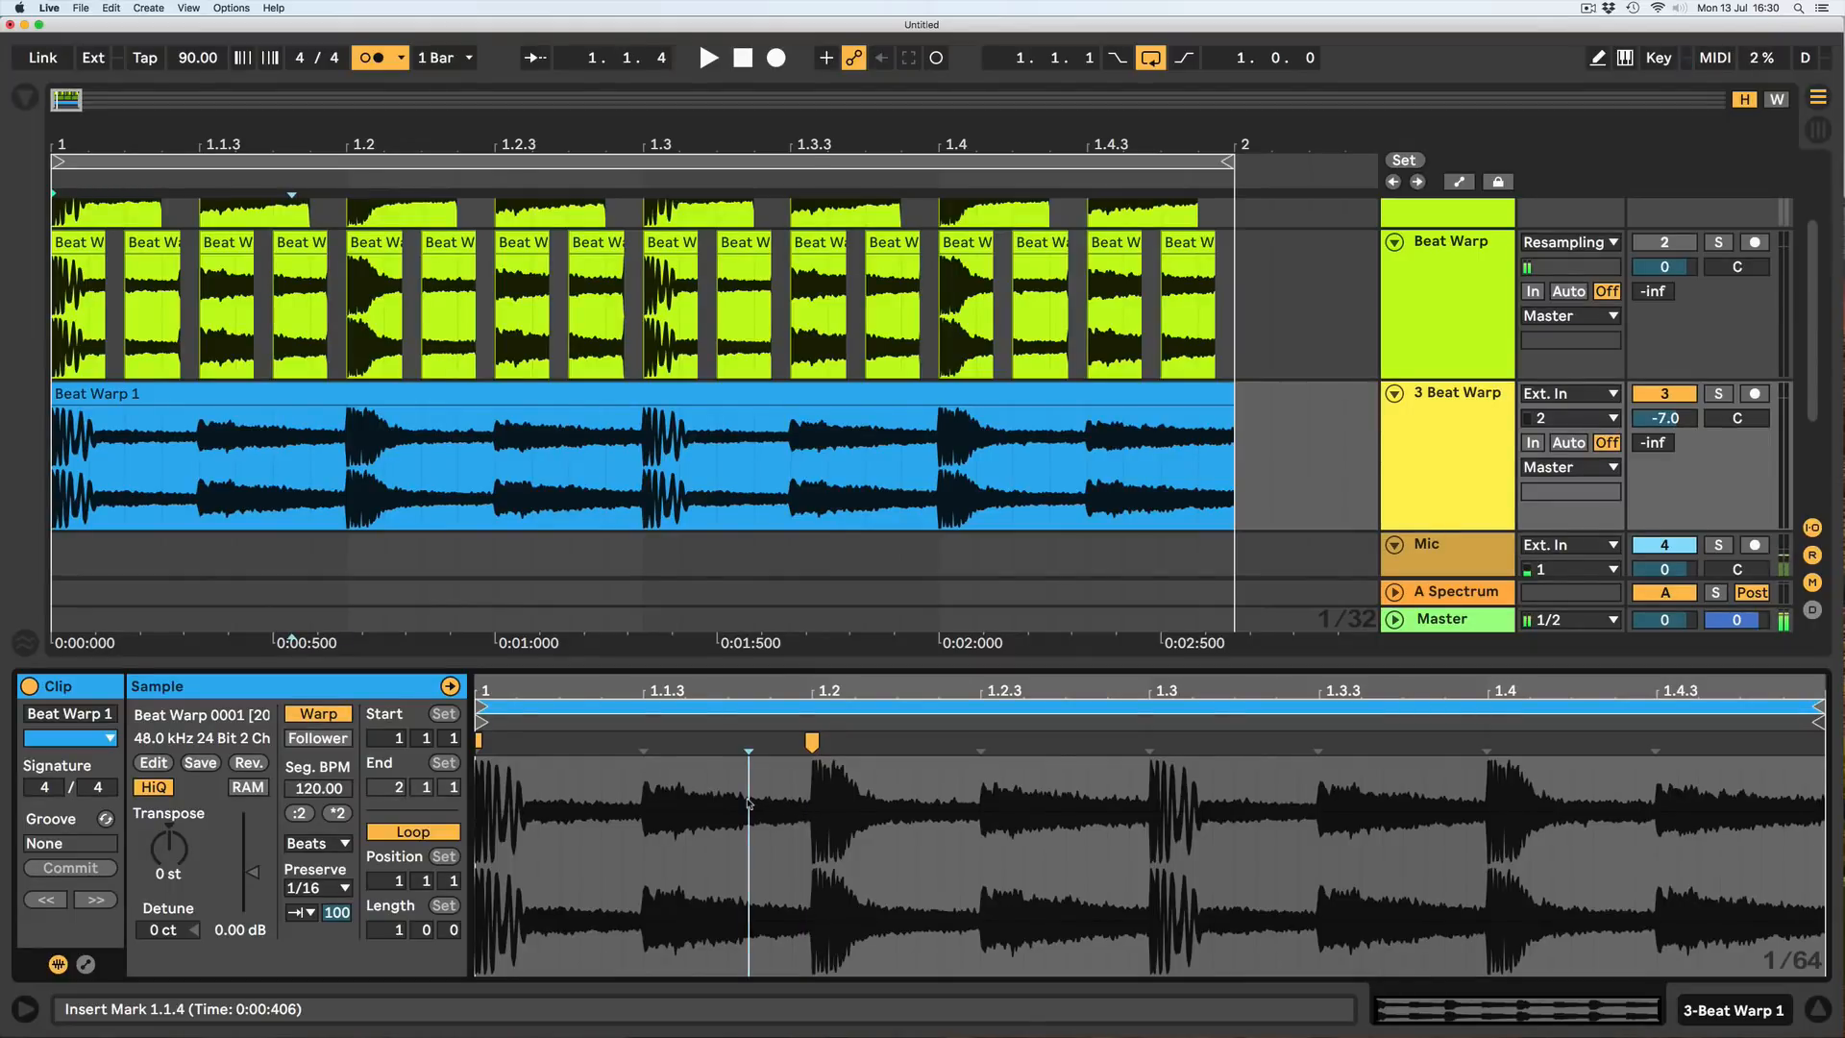
key("super+a")
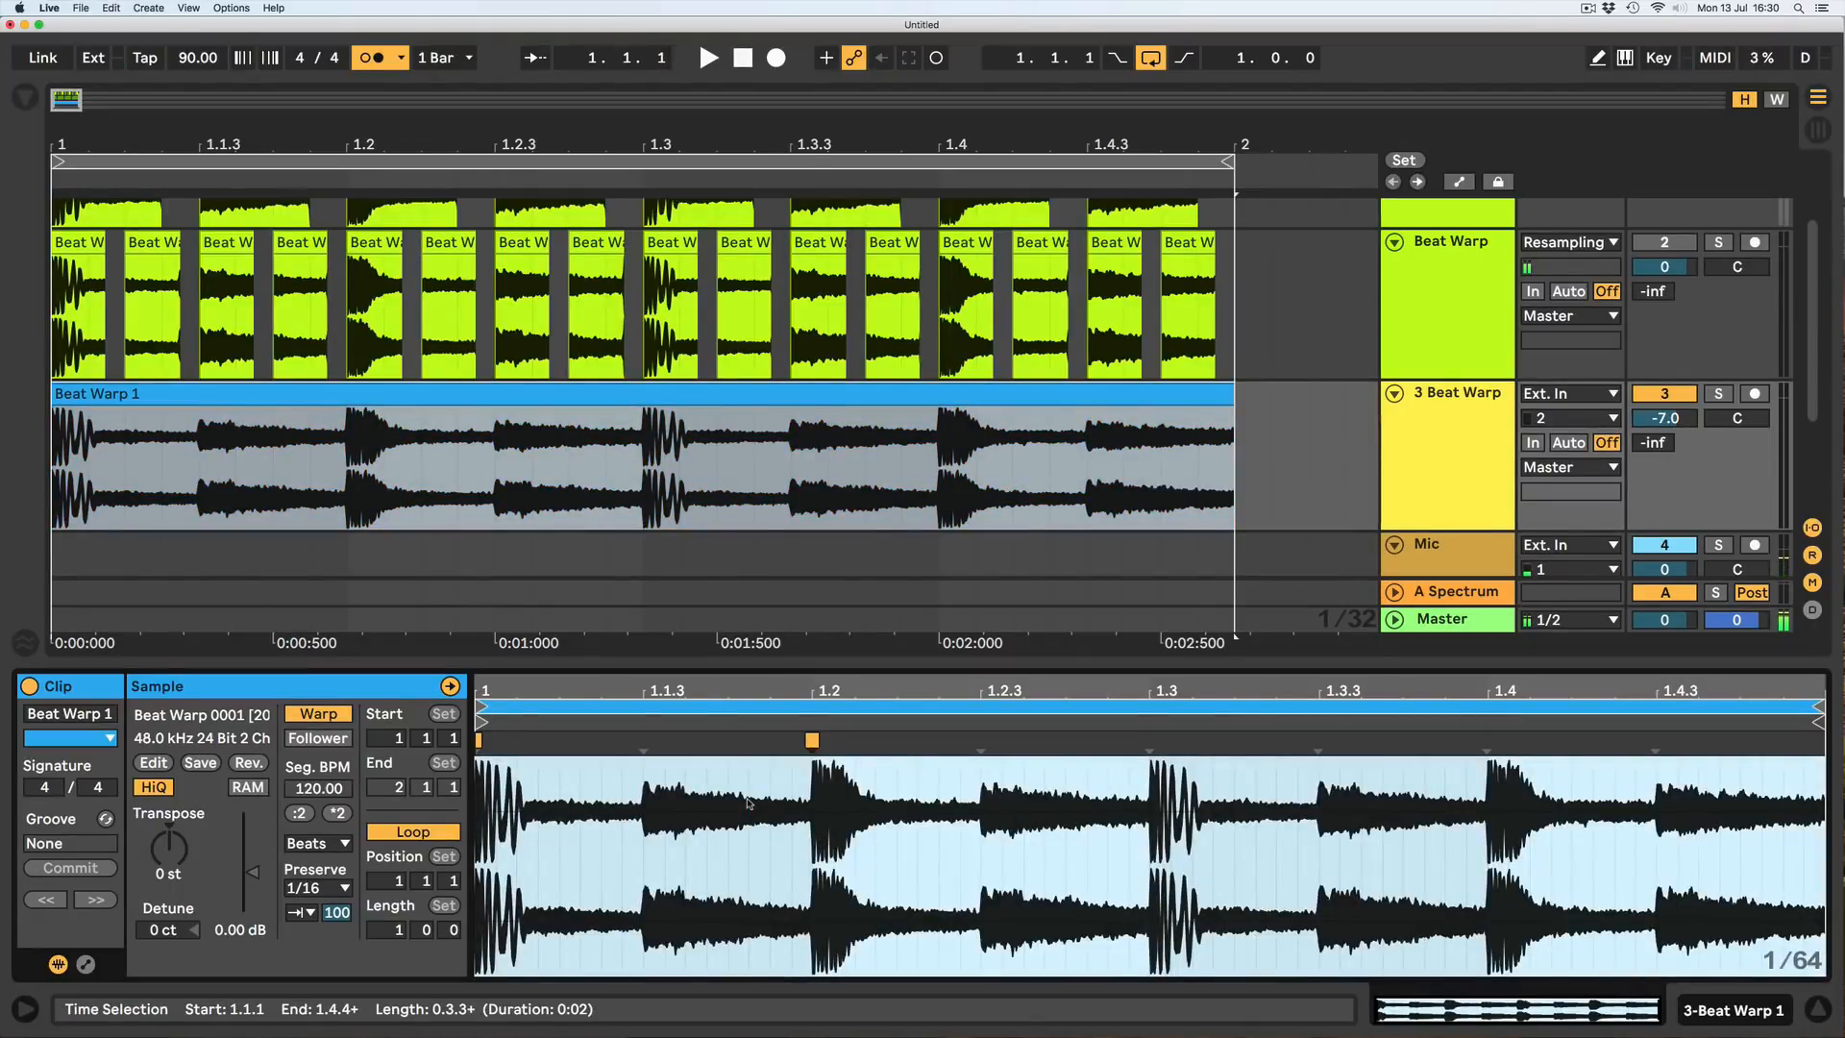
key("super+i")
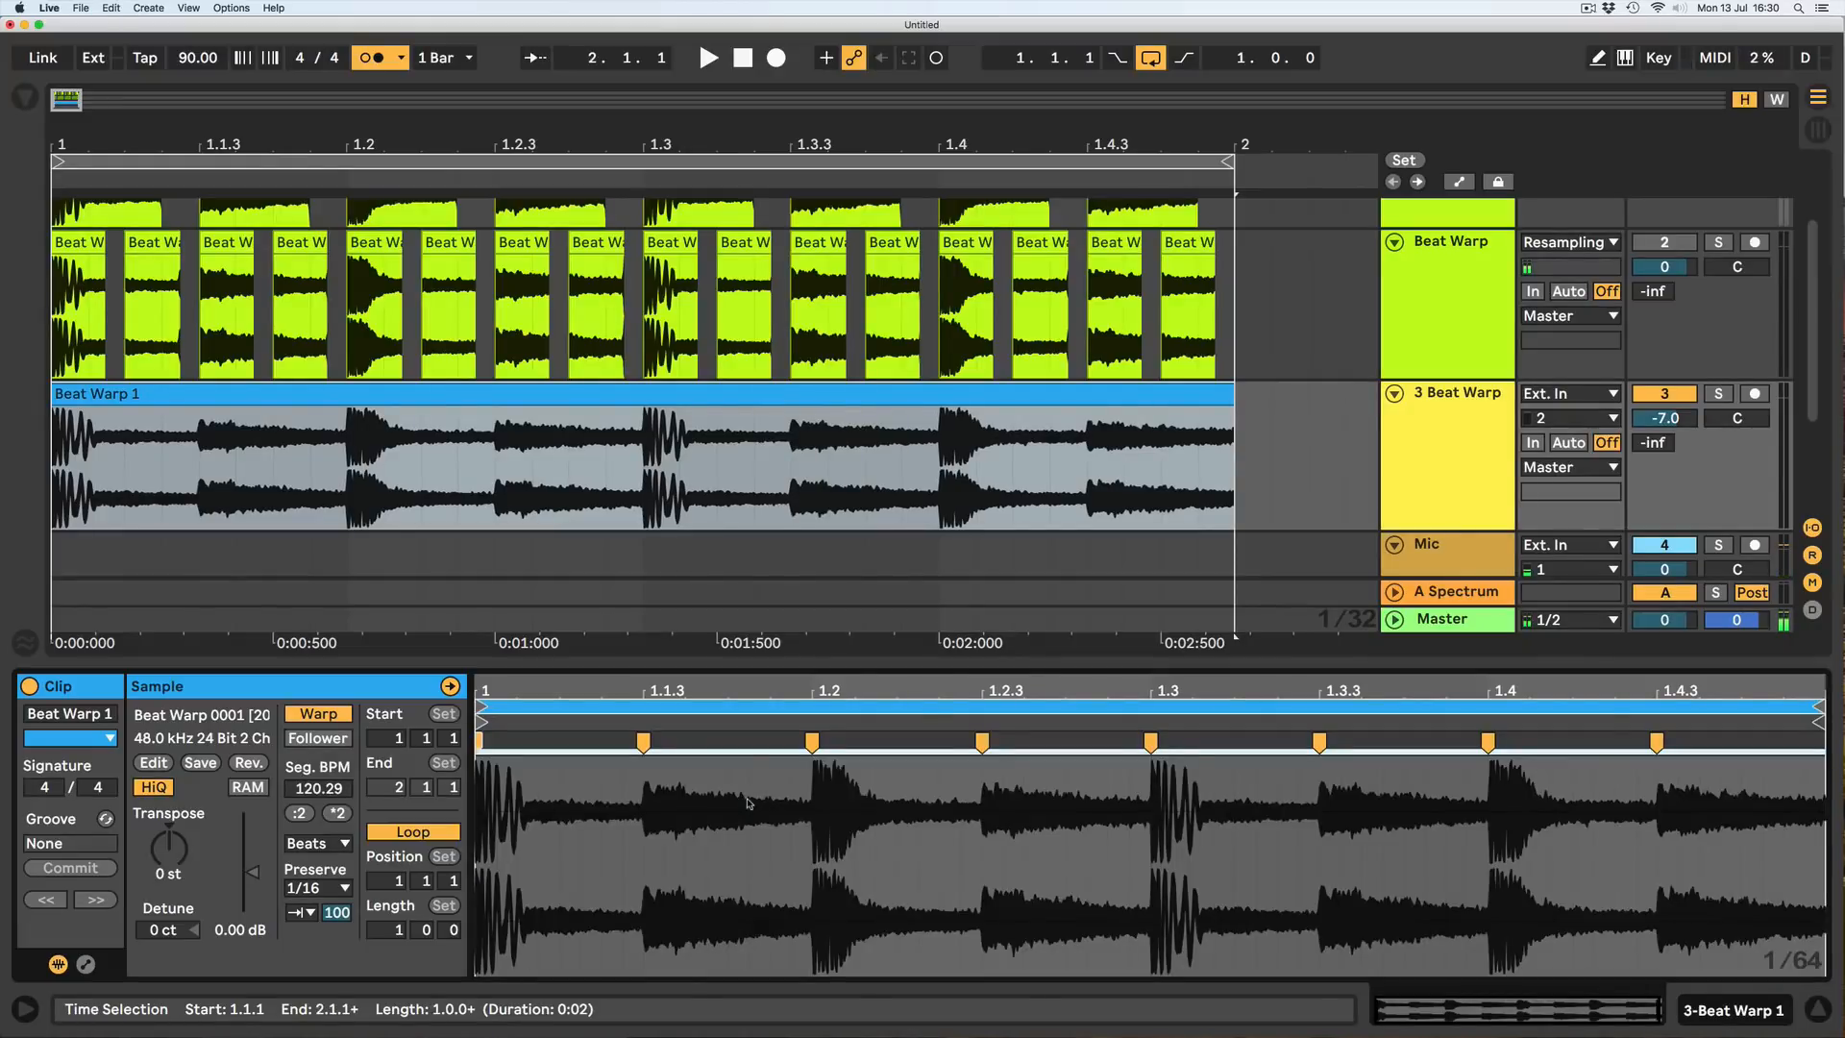
Play the third track's clip twice to hear it with the 1/16 Preserve setting and the warp markers in place.
left_click(729, 812)
key("space")
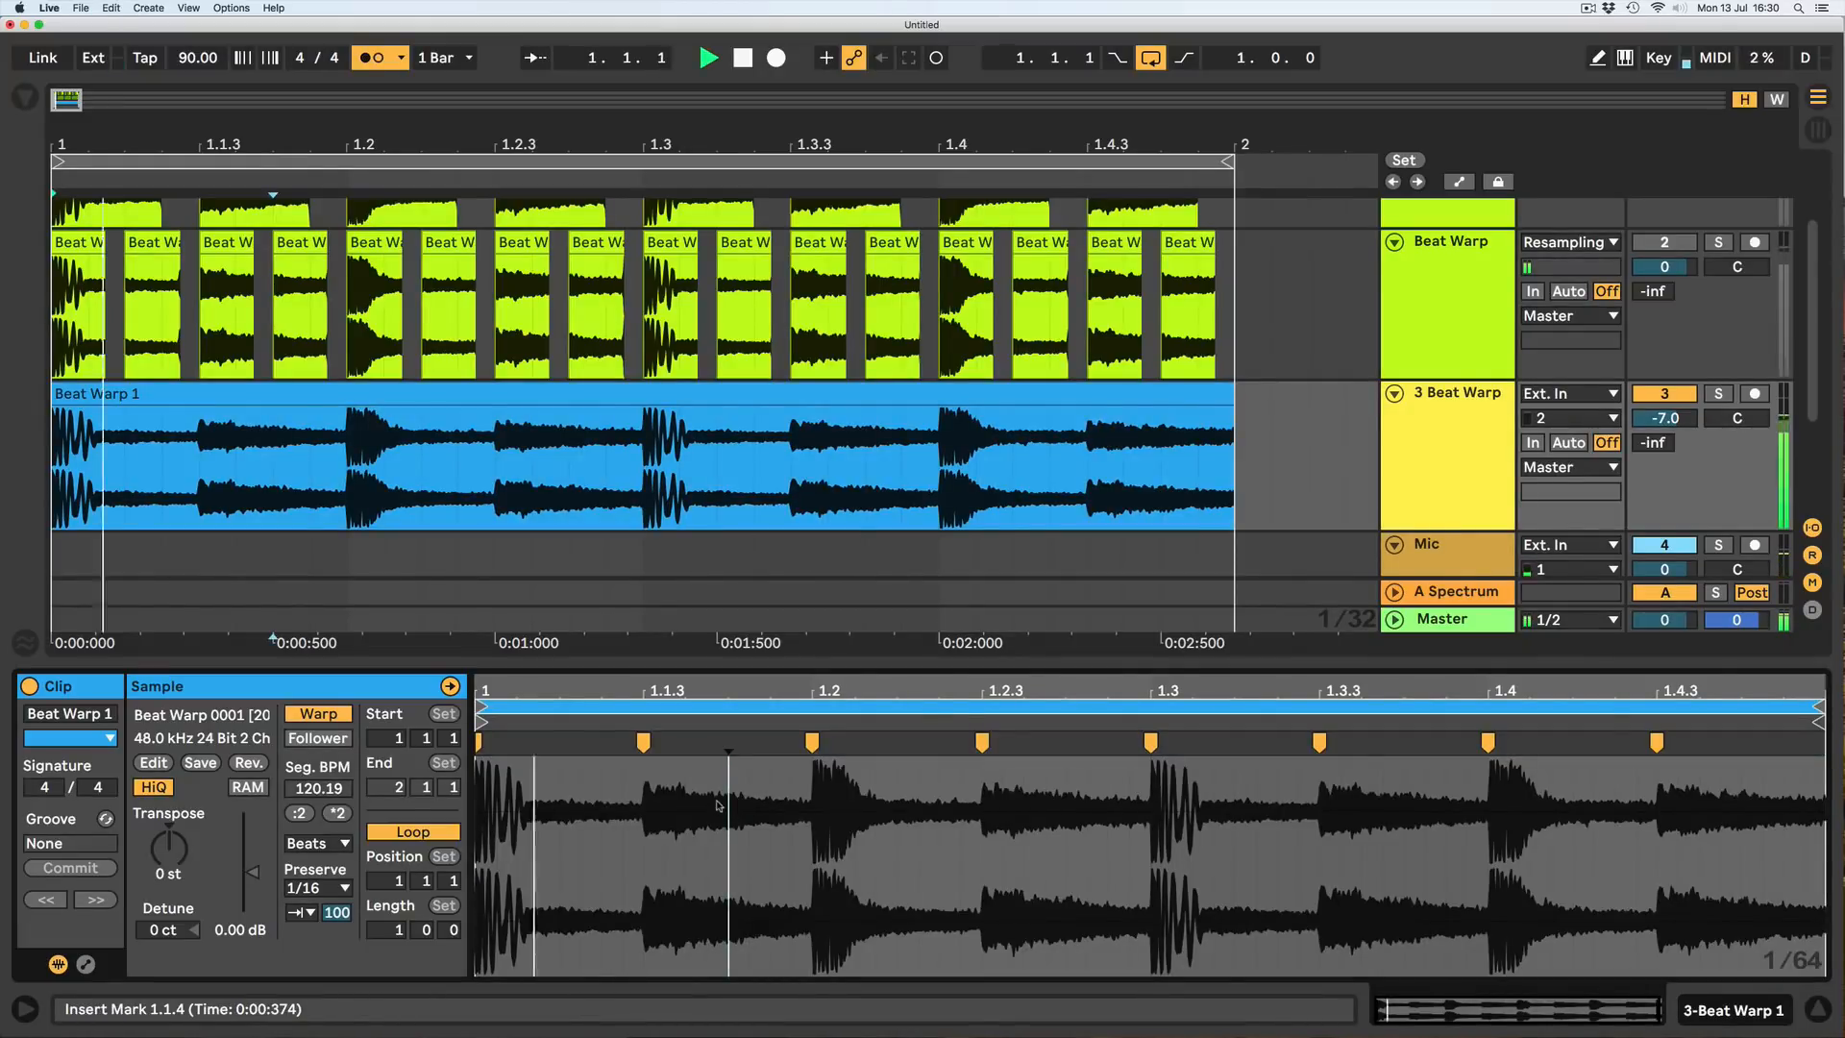
key("space")
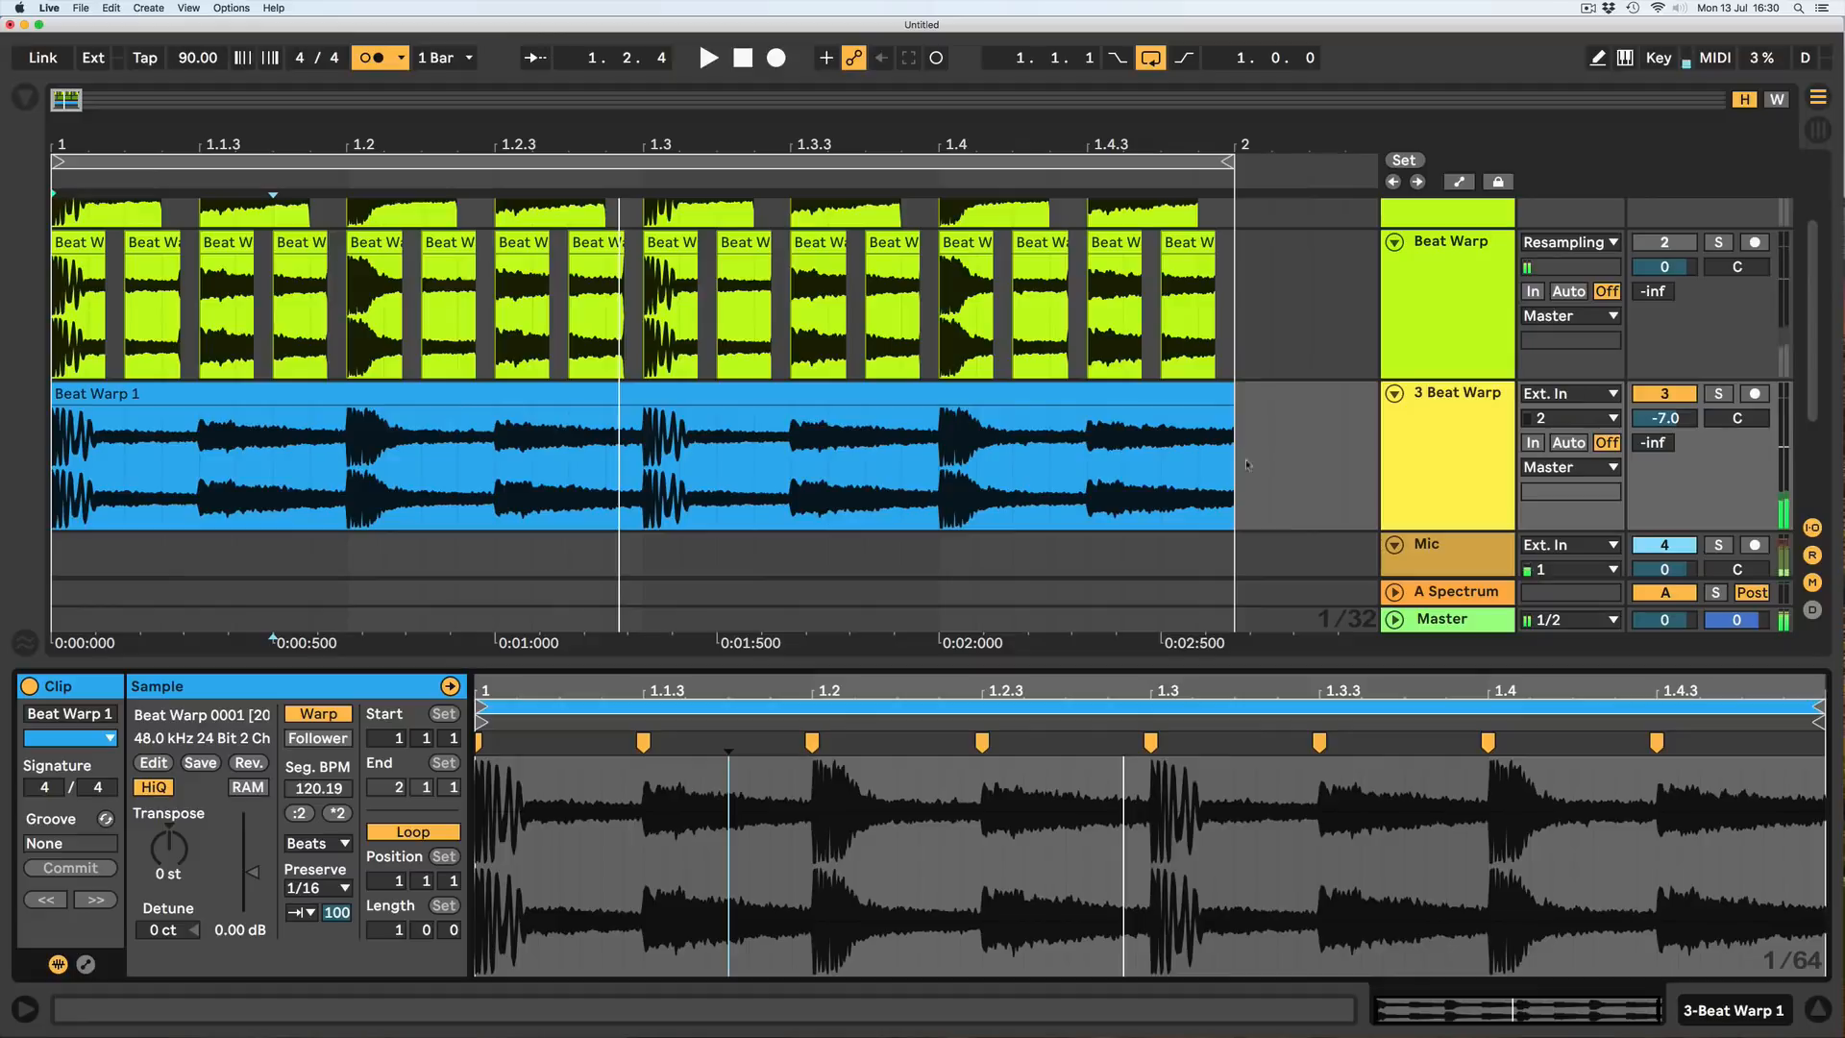
key("space")
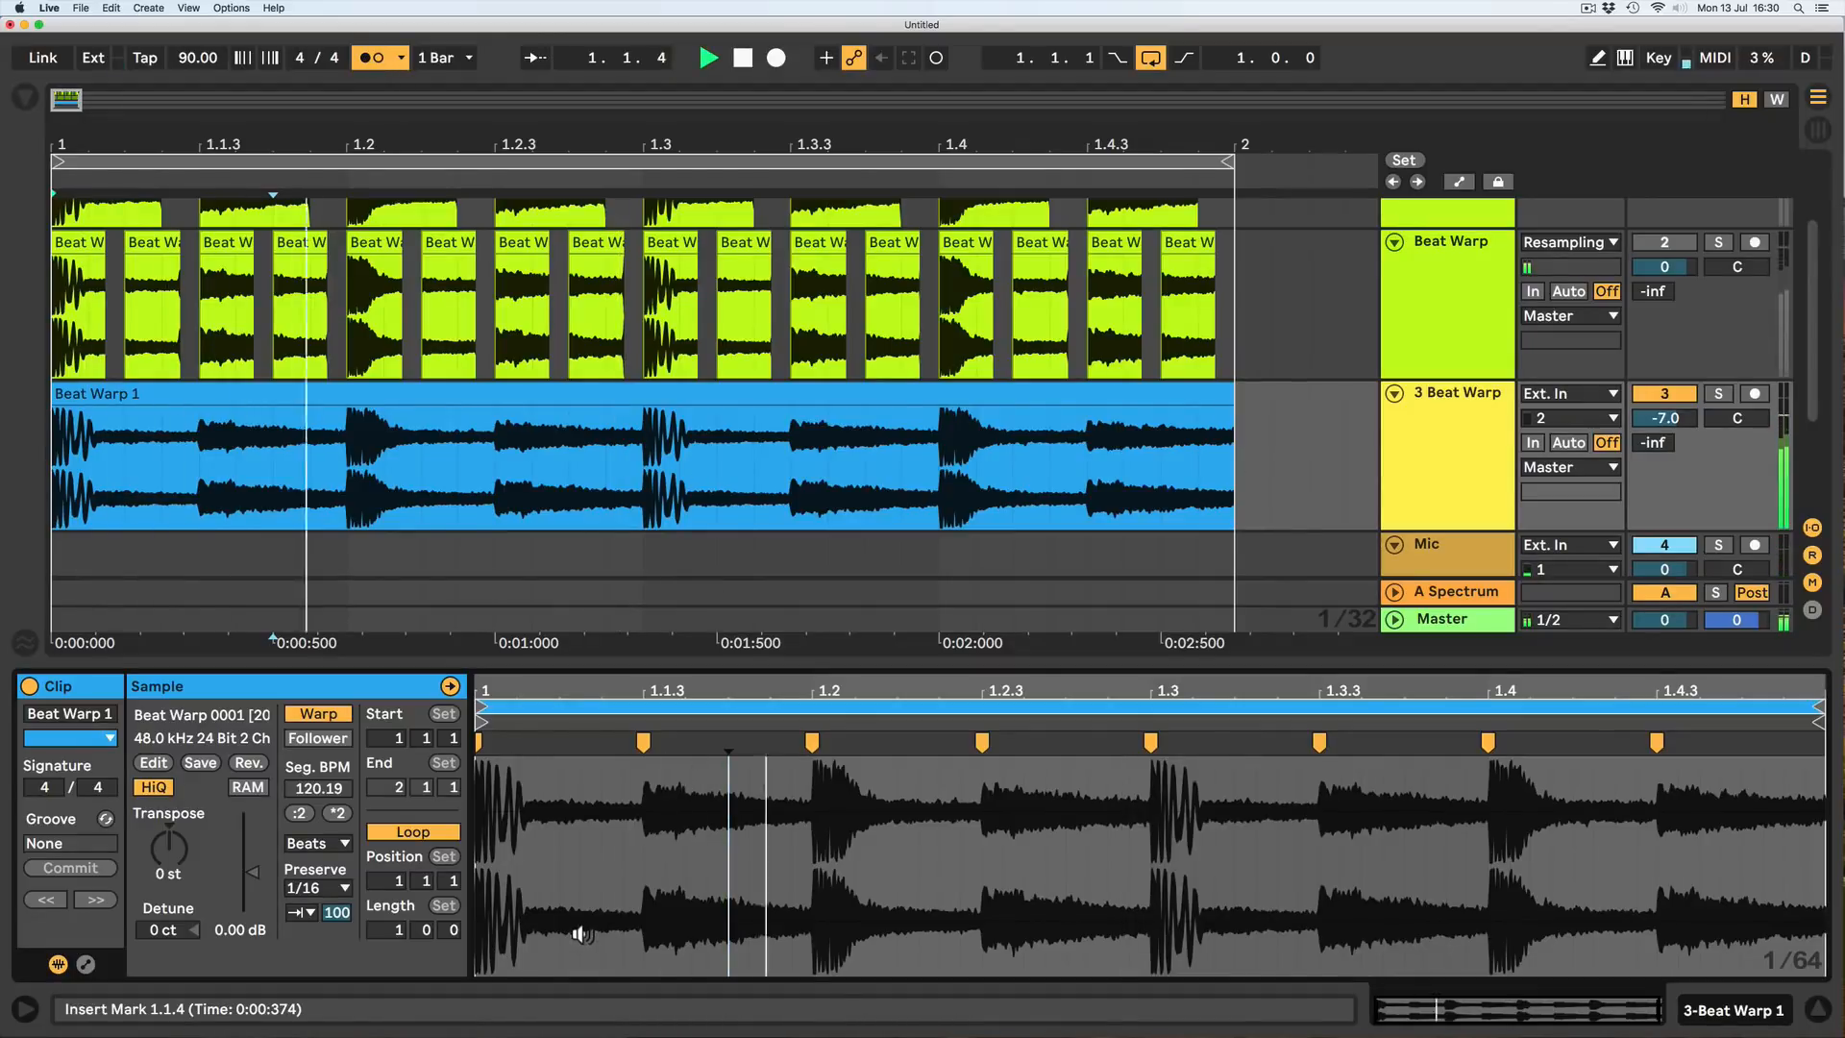
key("space")
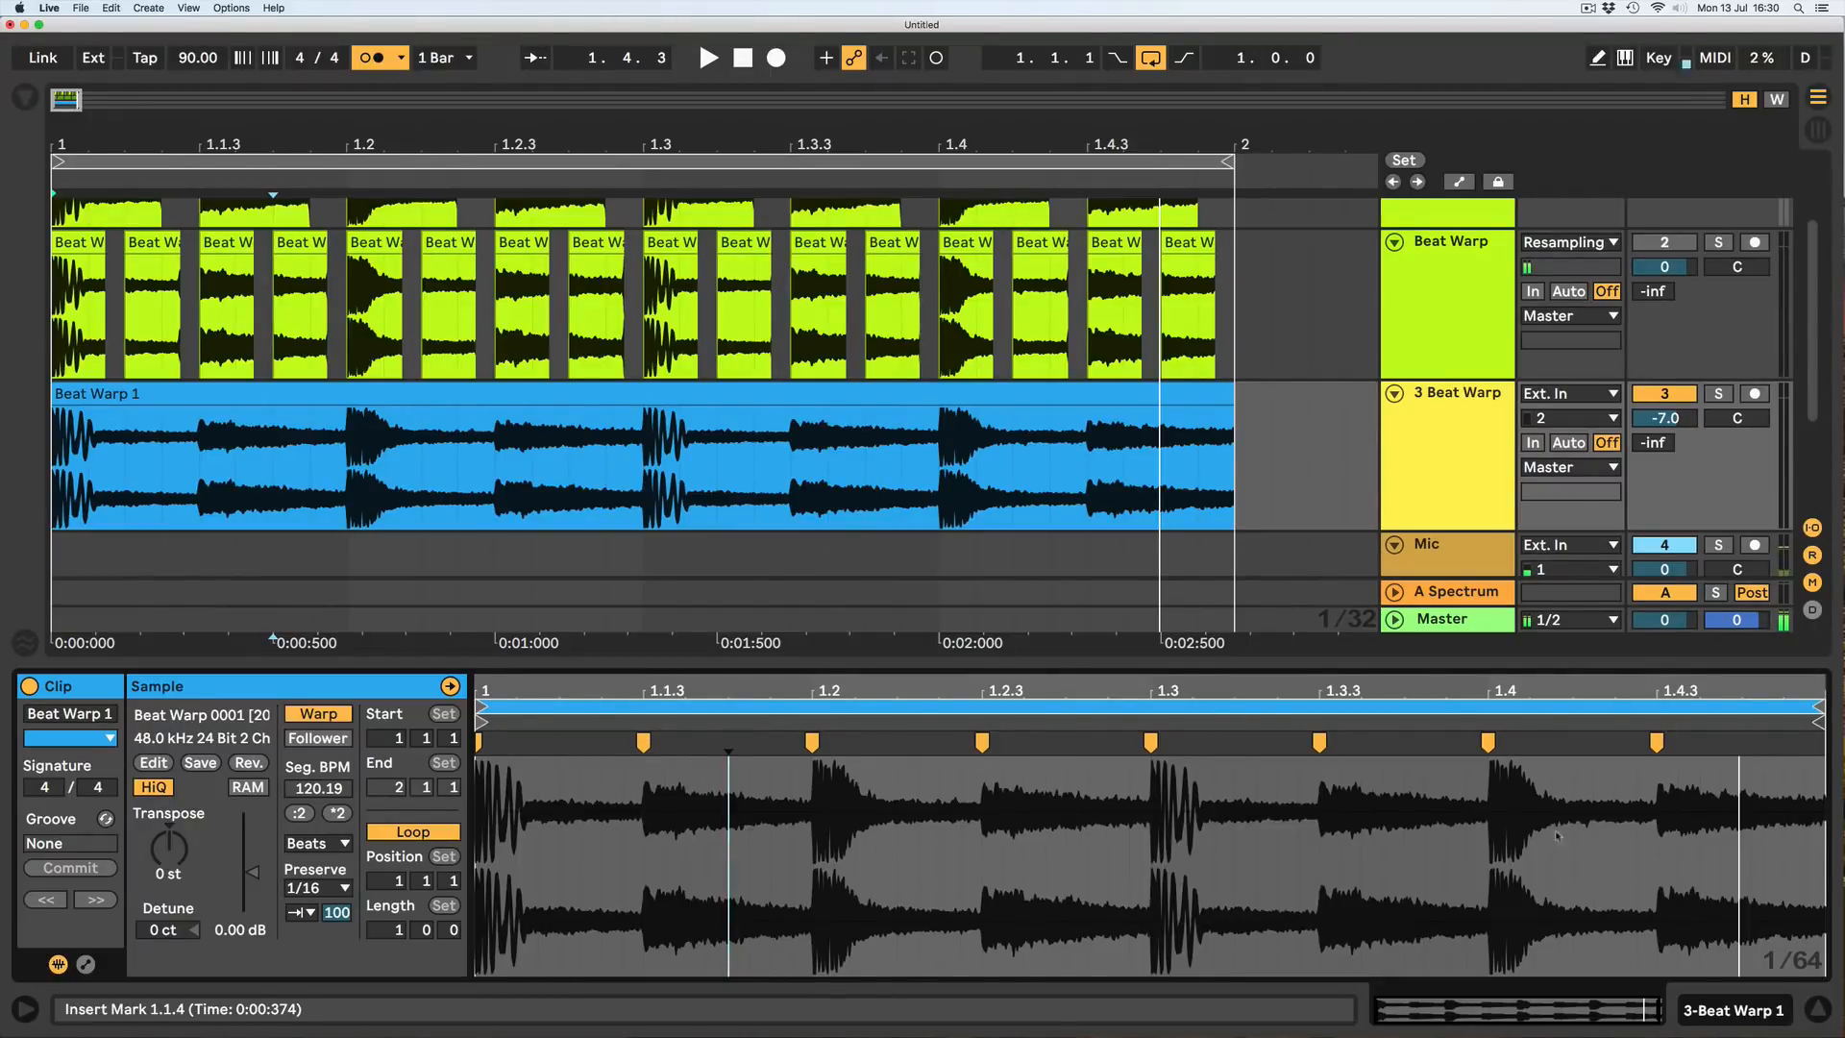
Set the third track clip's Preserve to 1/4, play it, and select its waveform from 1.3.1 to 1.3.4.
left_click(317, 888)
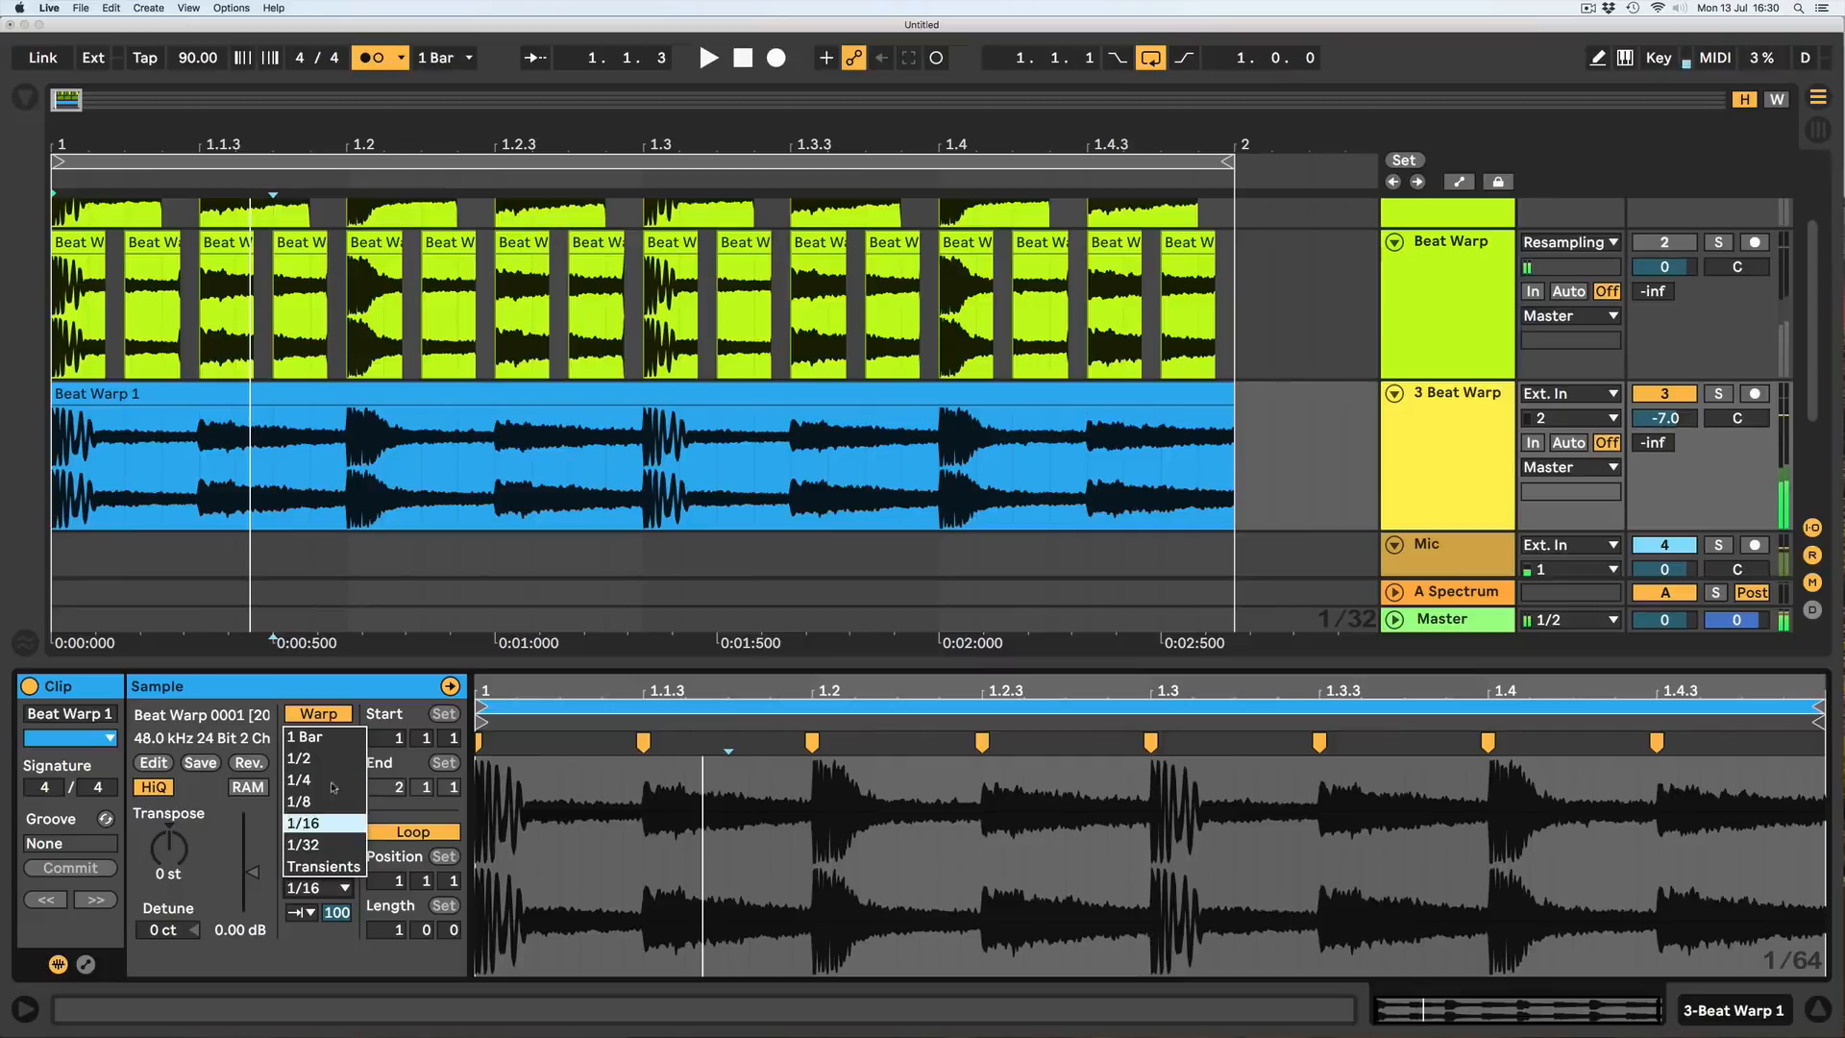
left_click(334, 782)
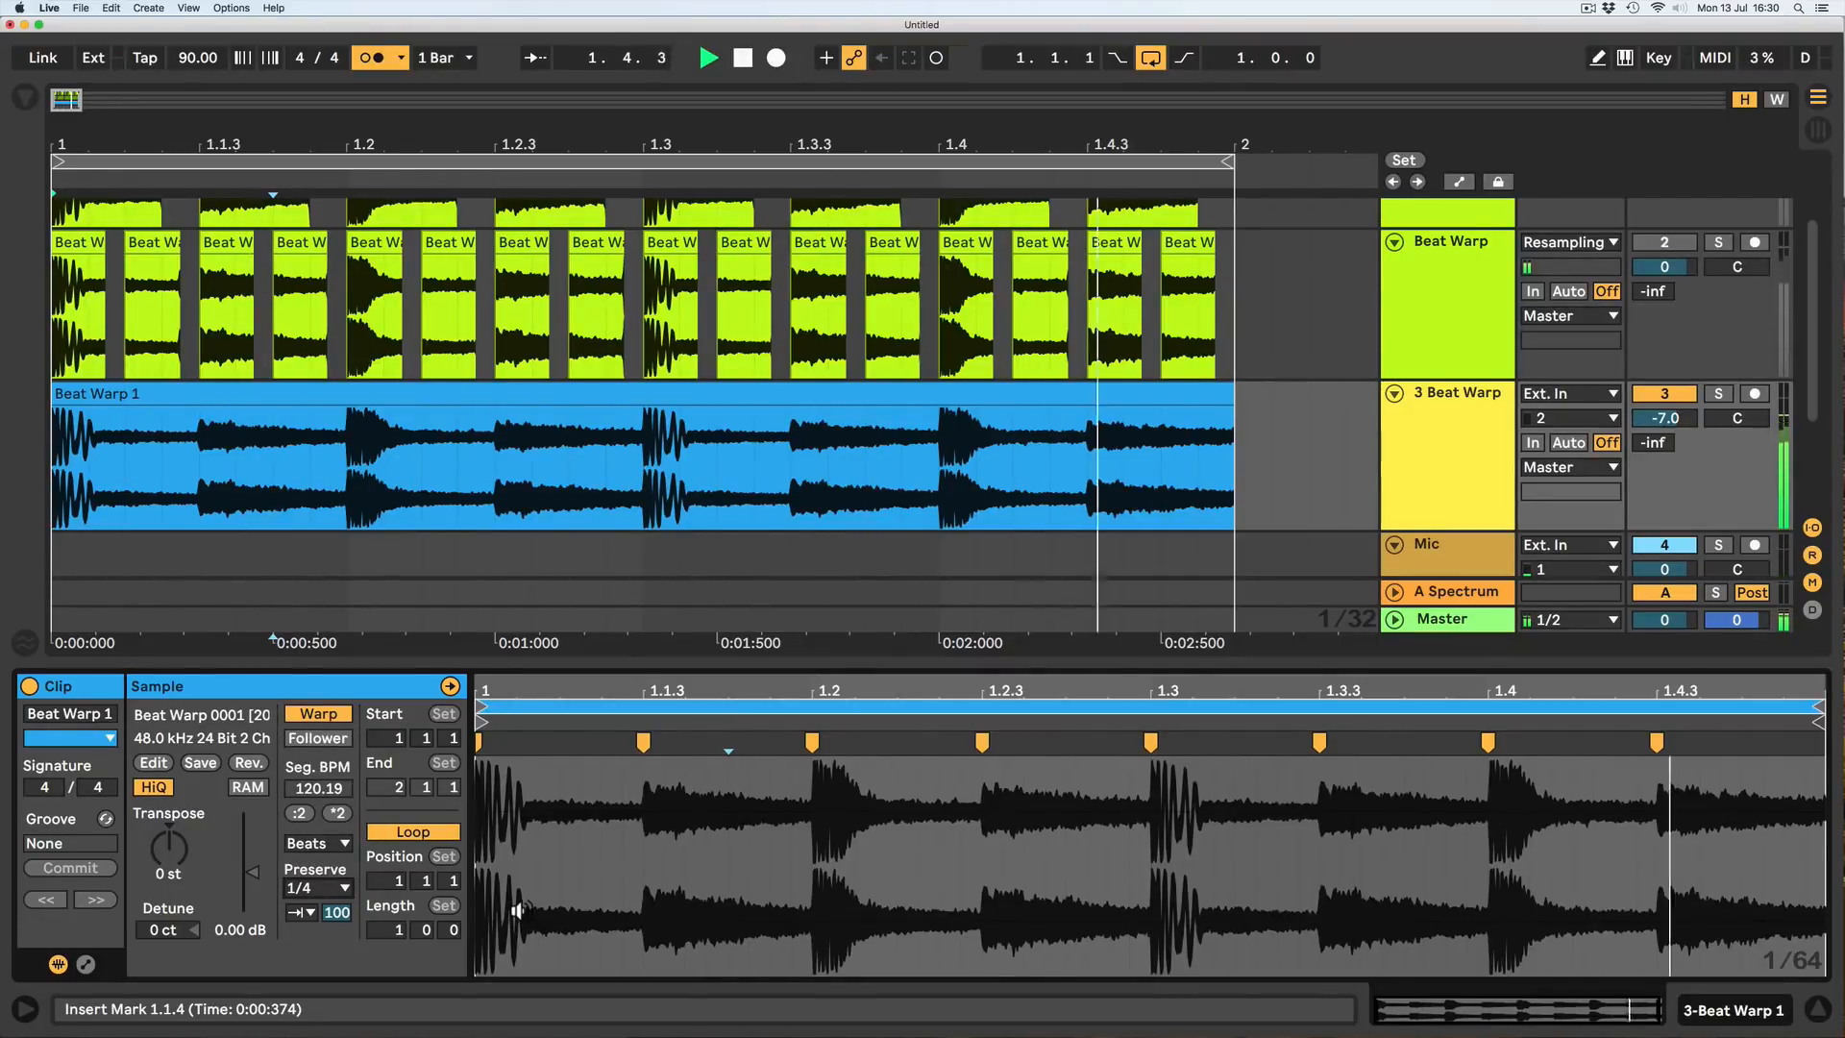
key("space")
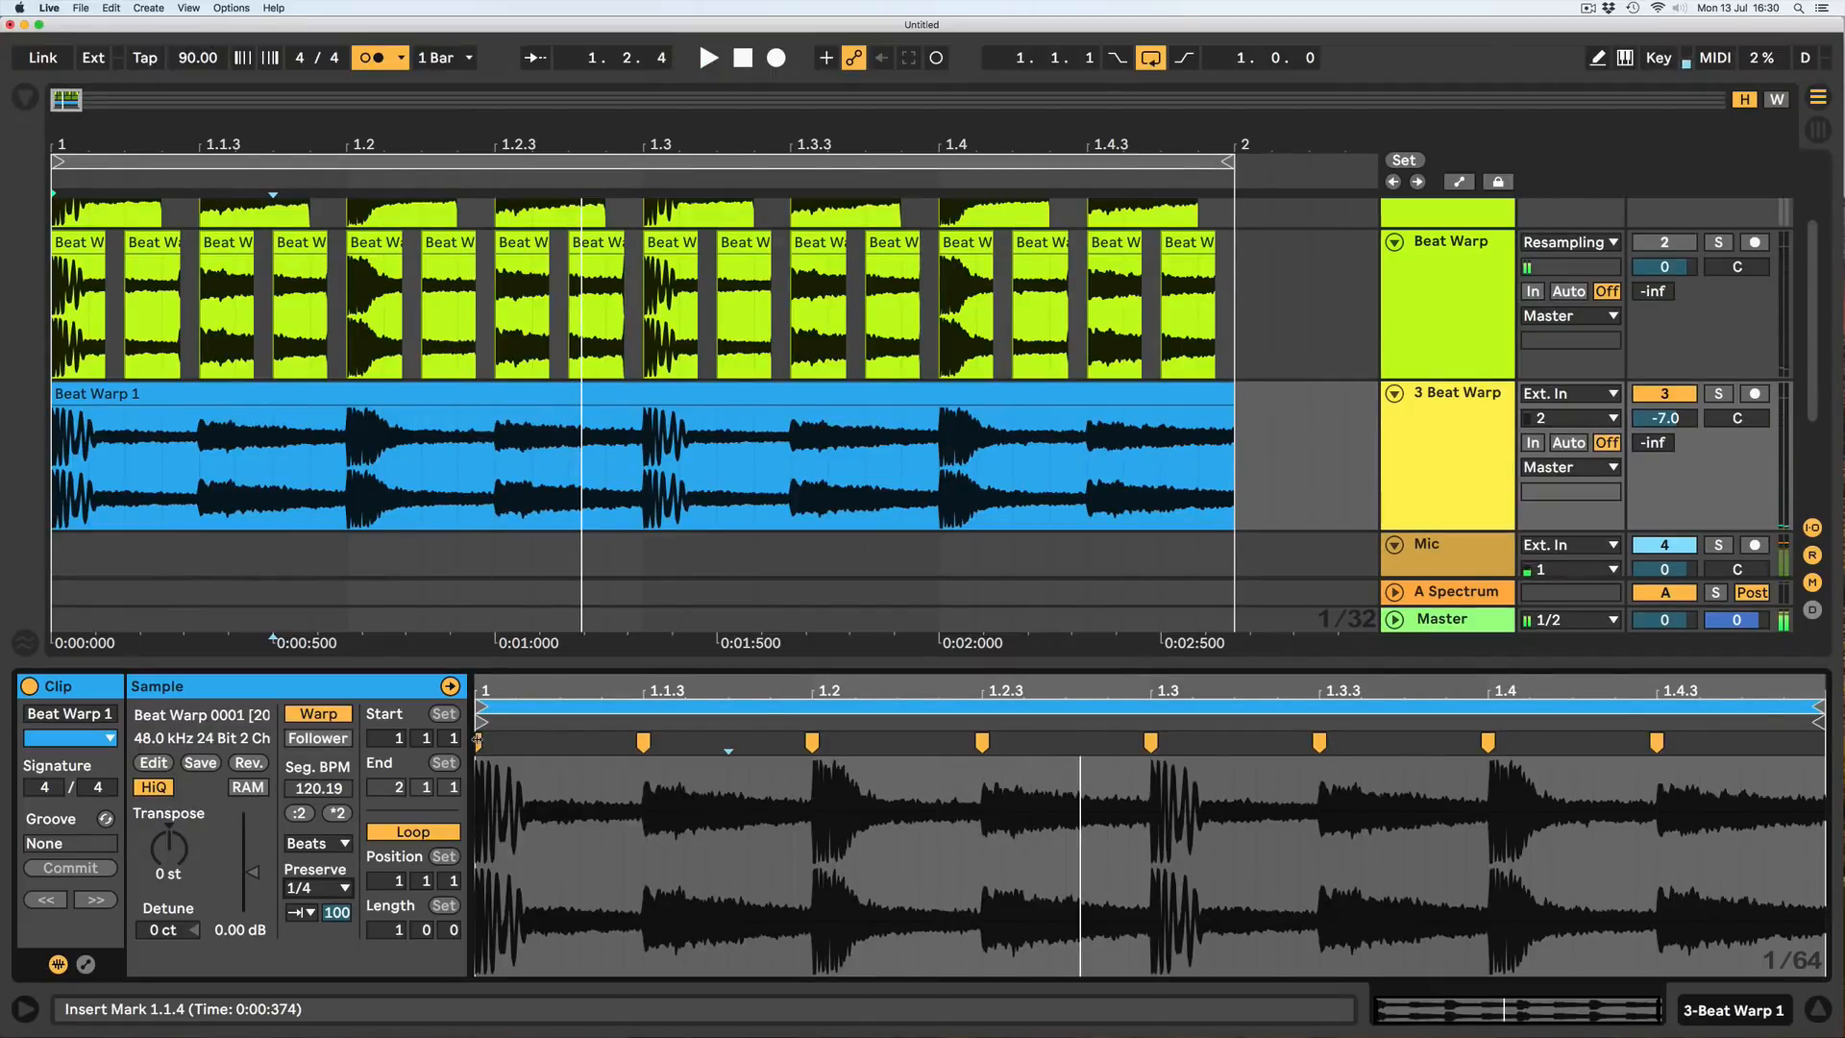
left_click_drag(481, 780, 1468, 846)
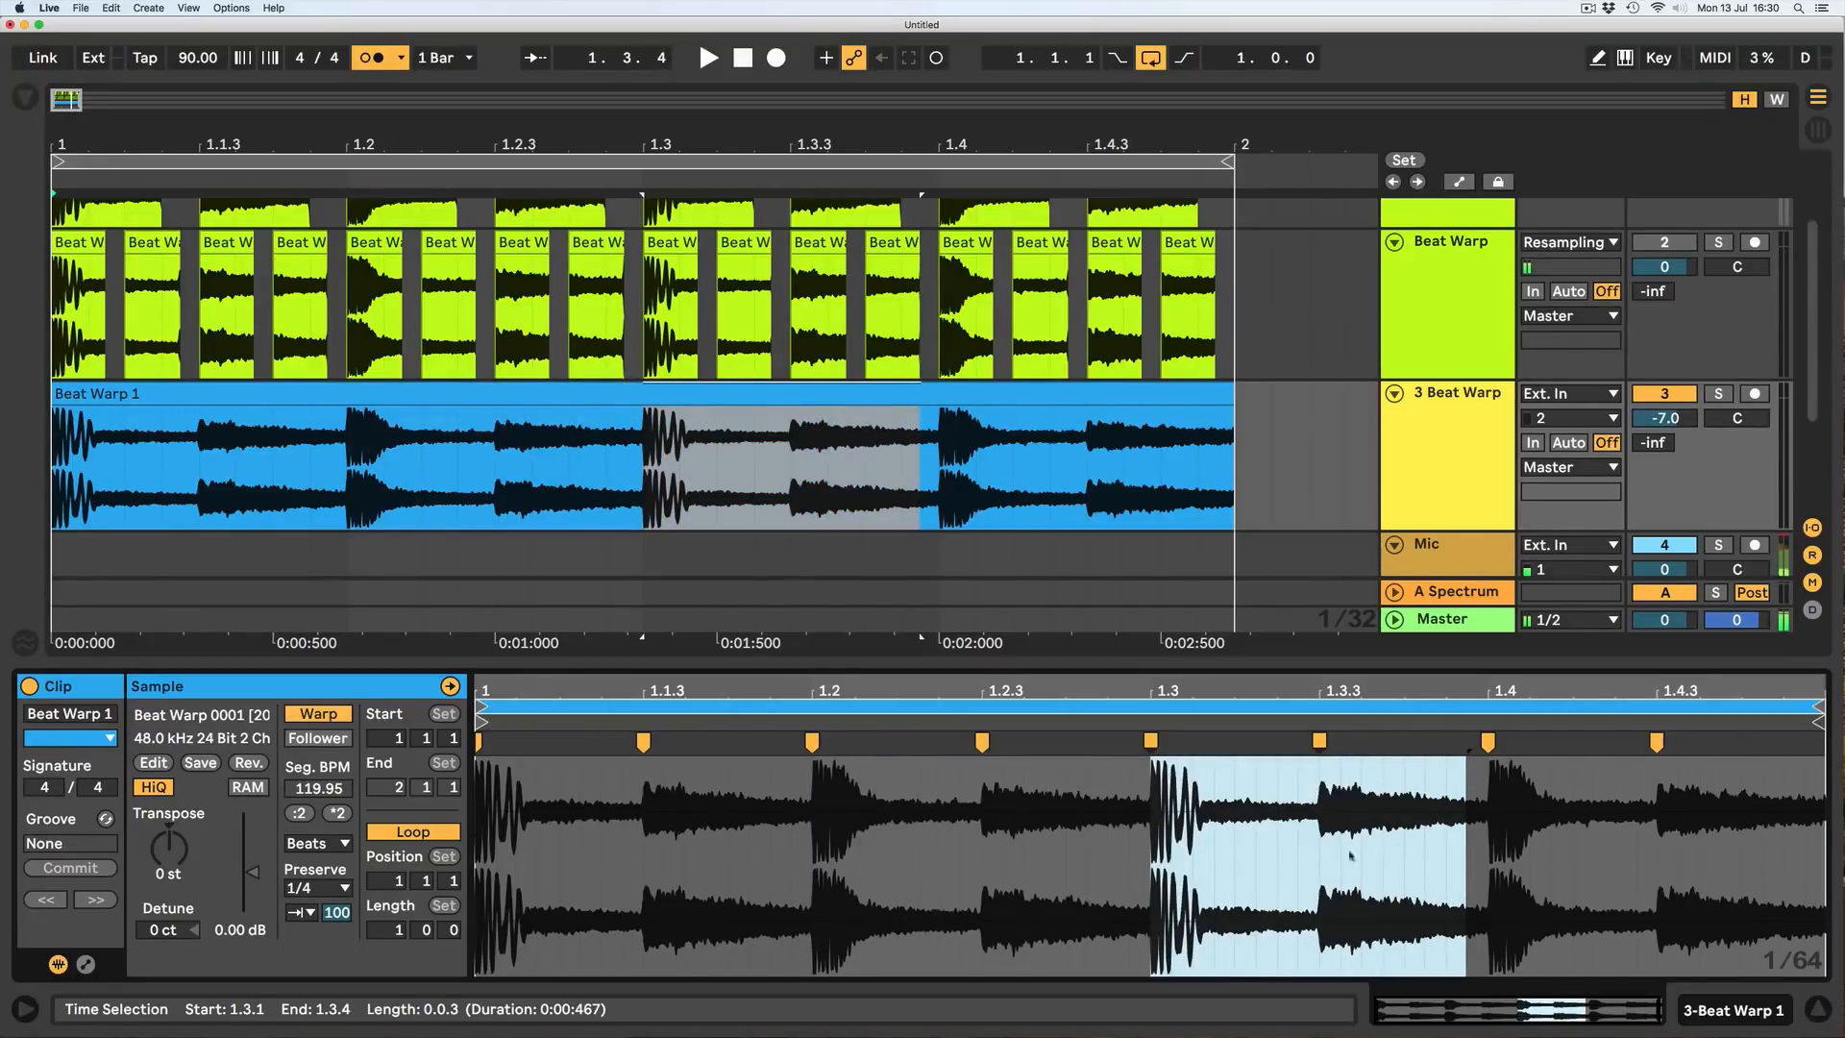
Play the third track's clip with back-and-forth transient looping, and switch transient looping off again.
left_click(298, 916)
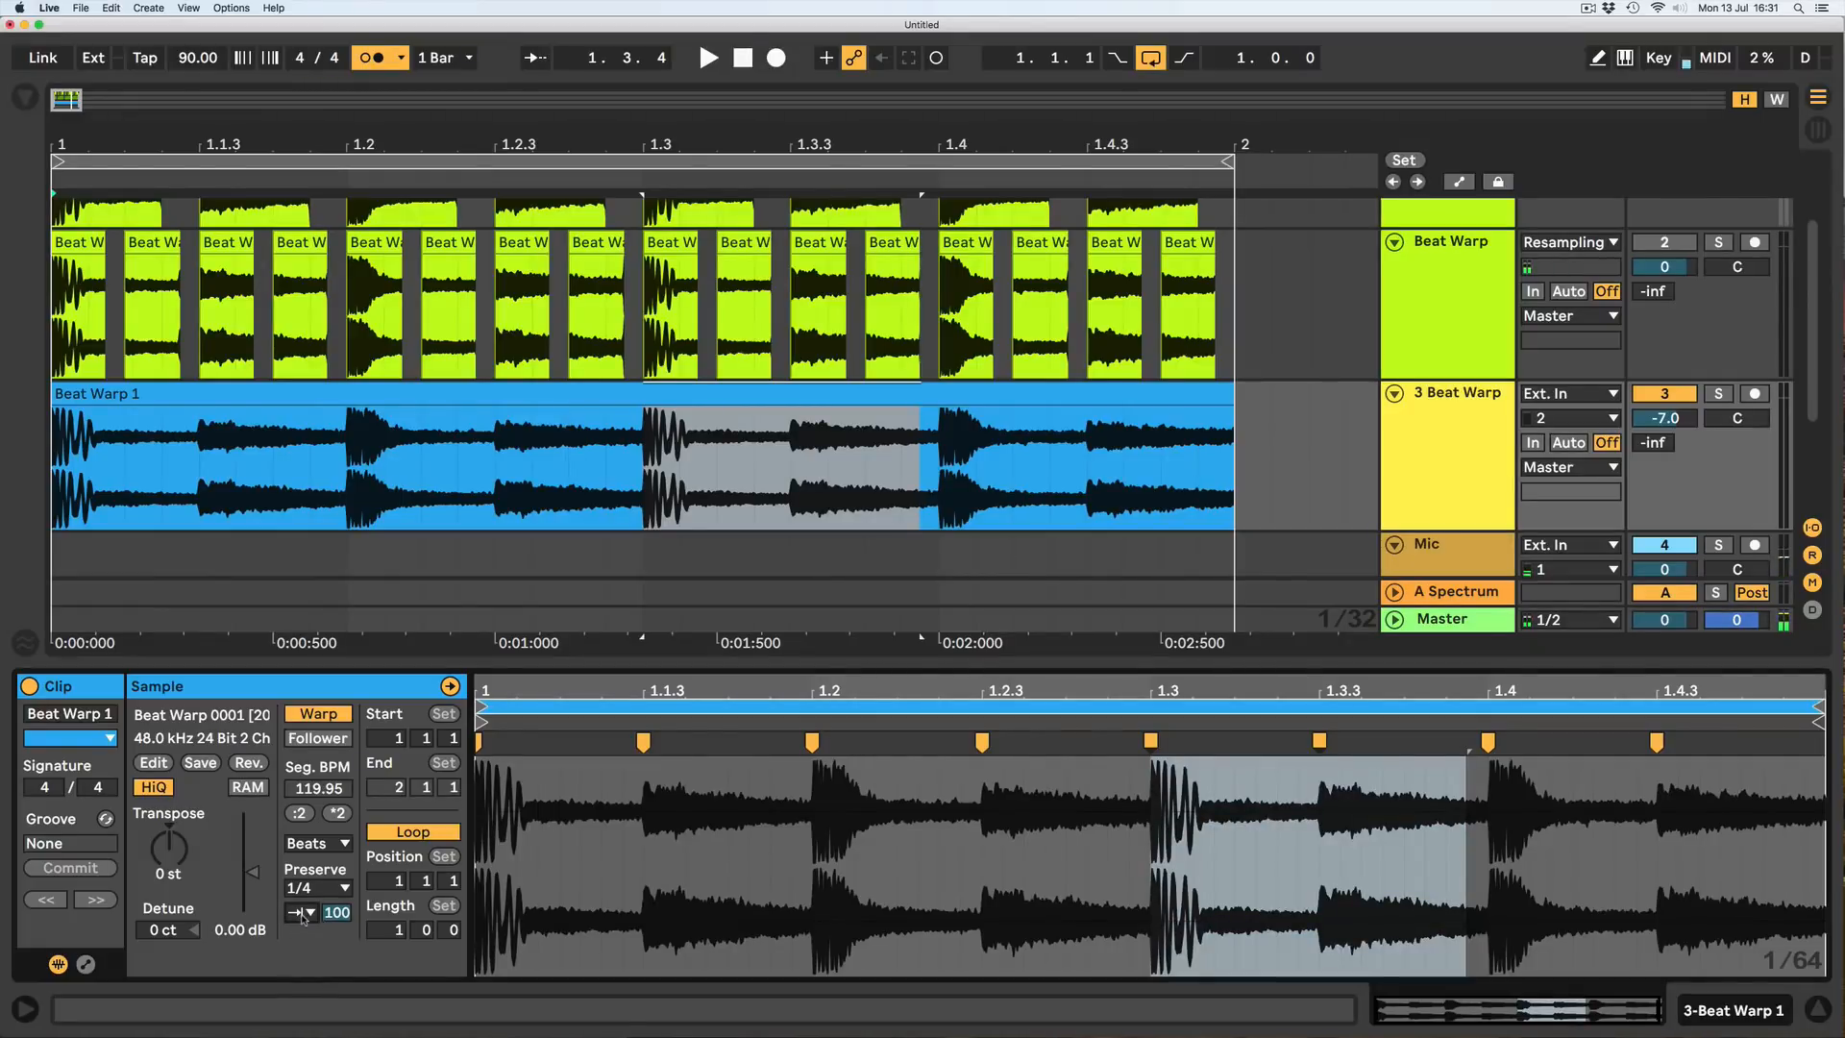
key("space")
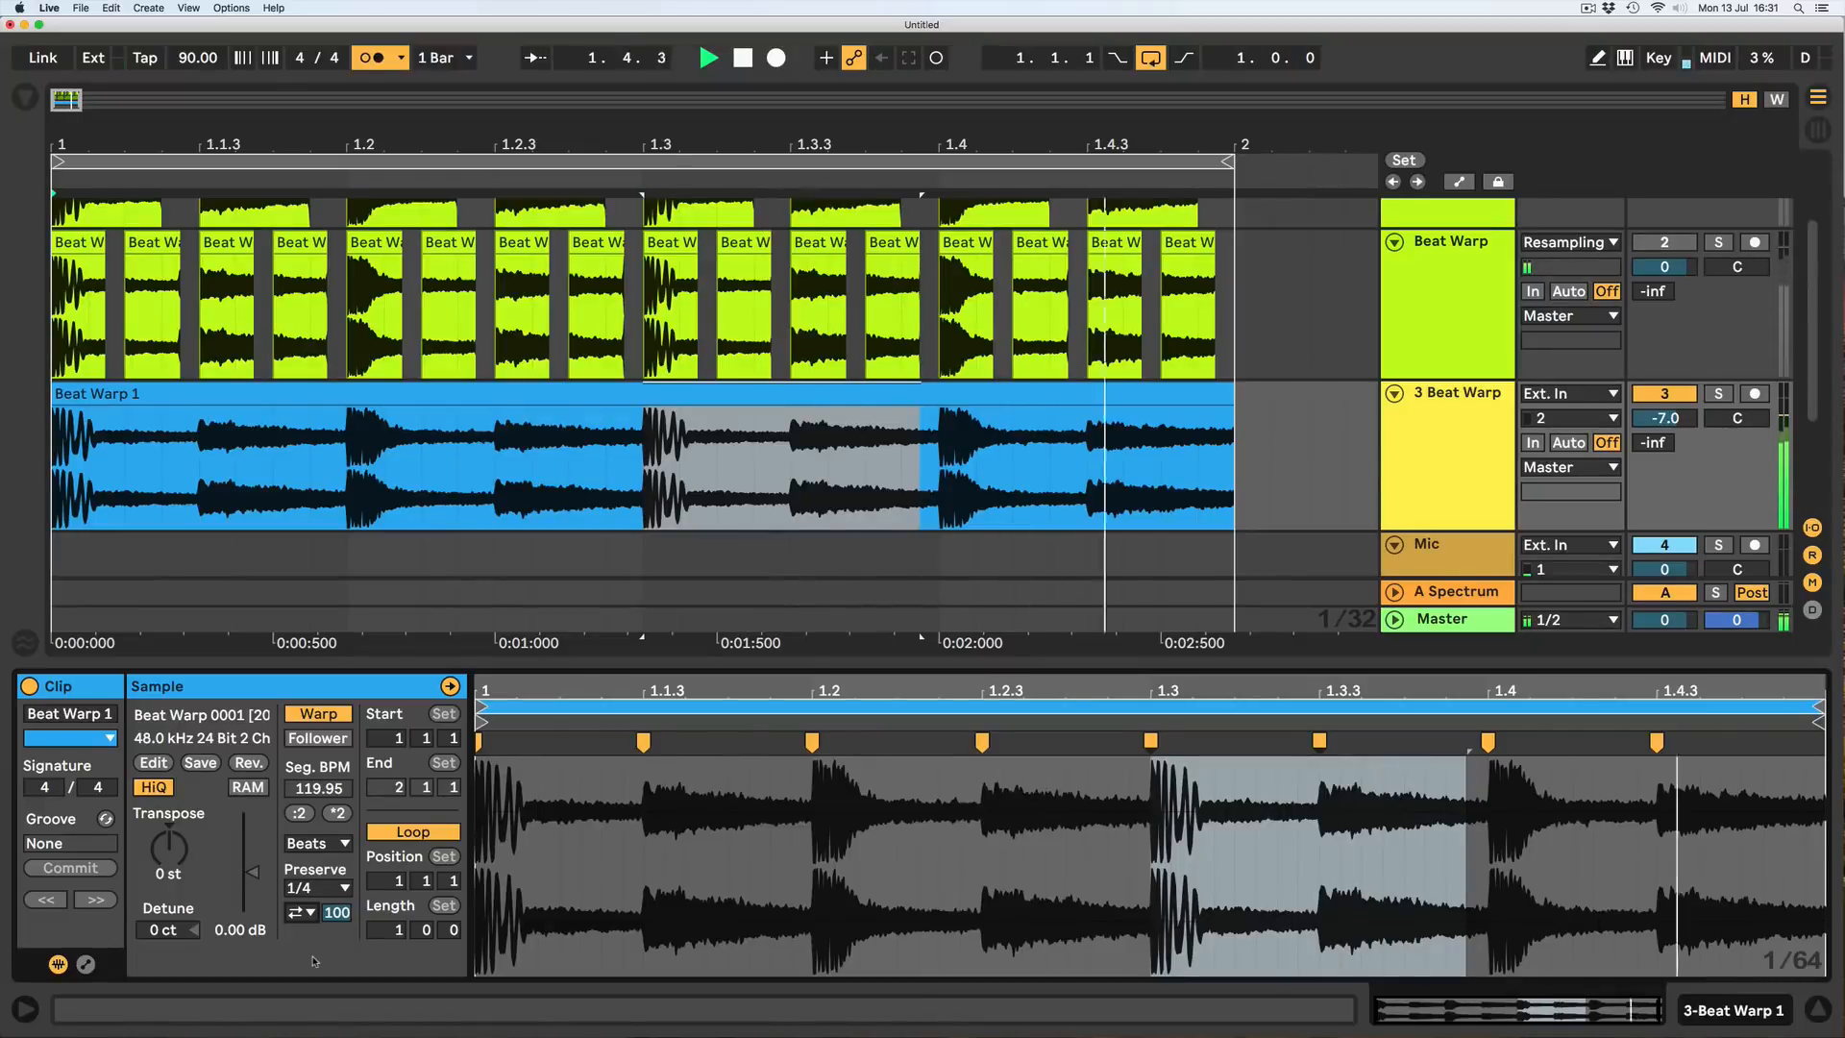
left_click(300, 913)
left_click(299, 933)
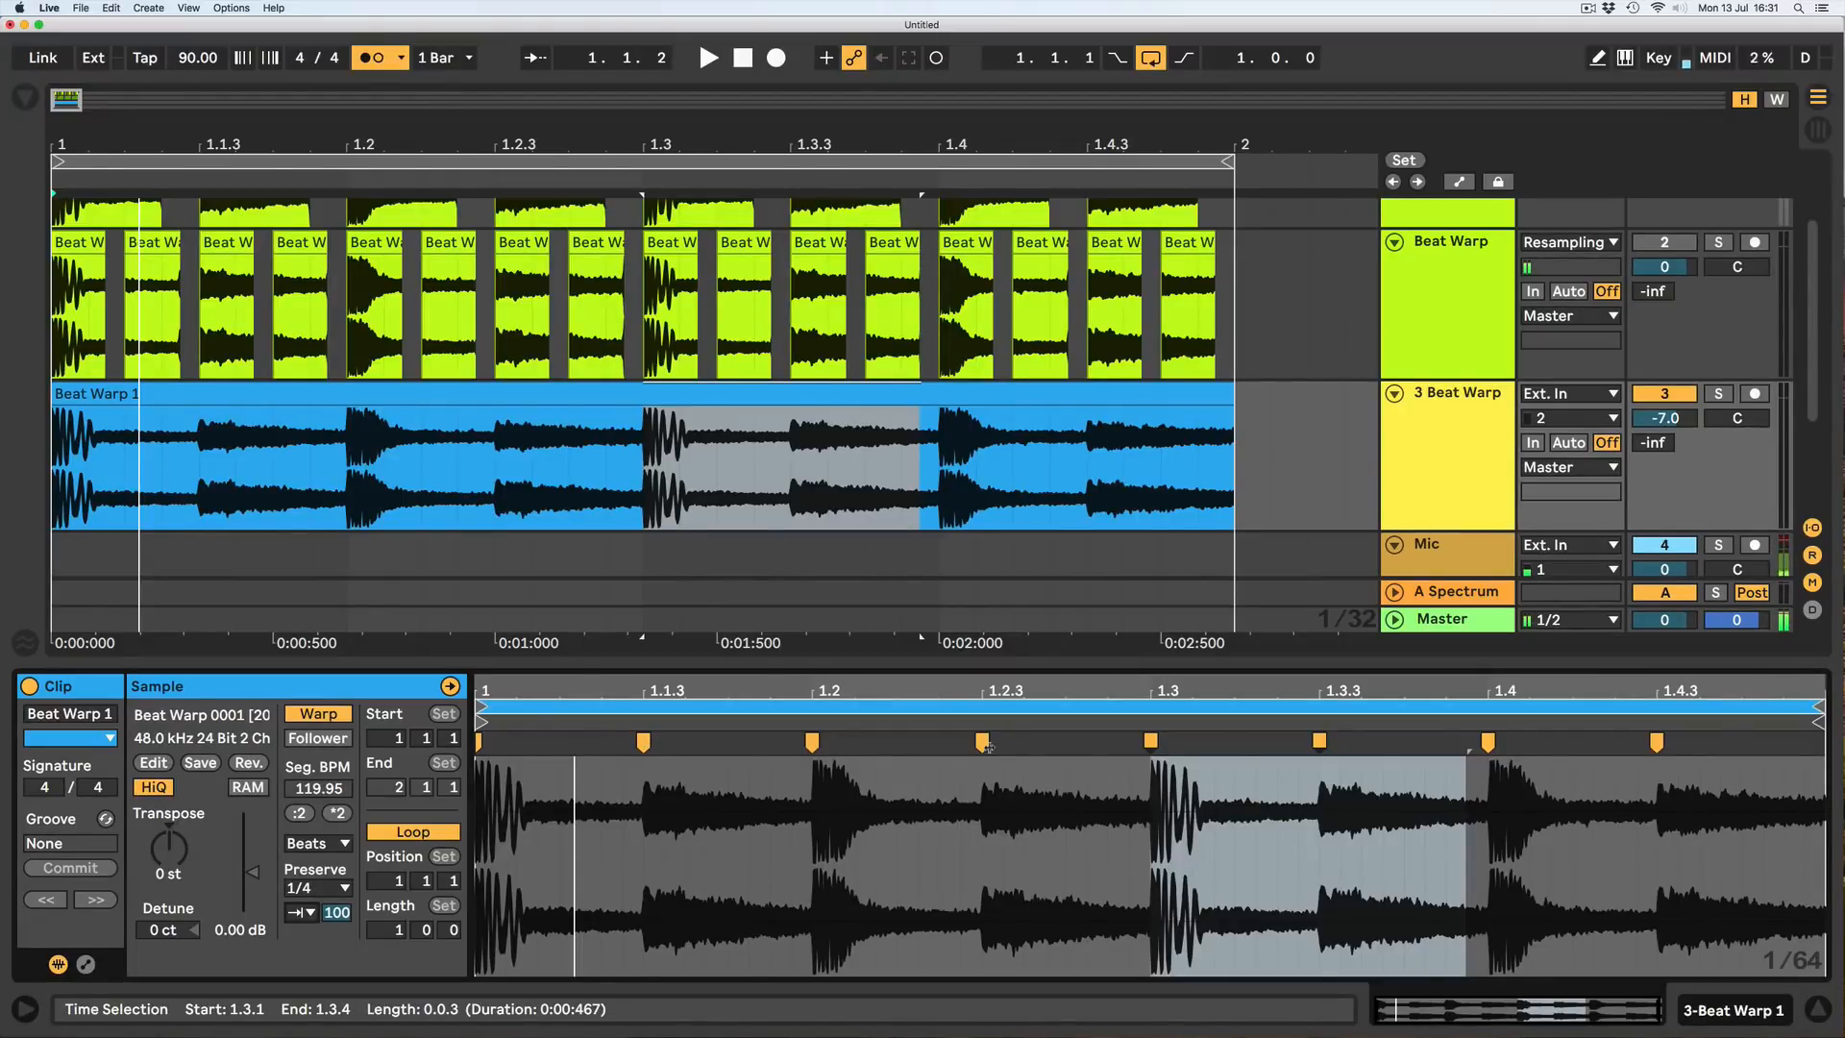
Set the Preserve setting of the third track's clip to Transients.
left_click(325, 886)
left_click(324, 866)
left_click(333, 892)
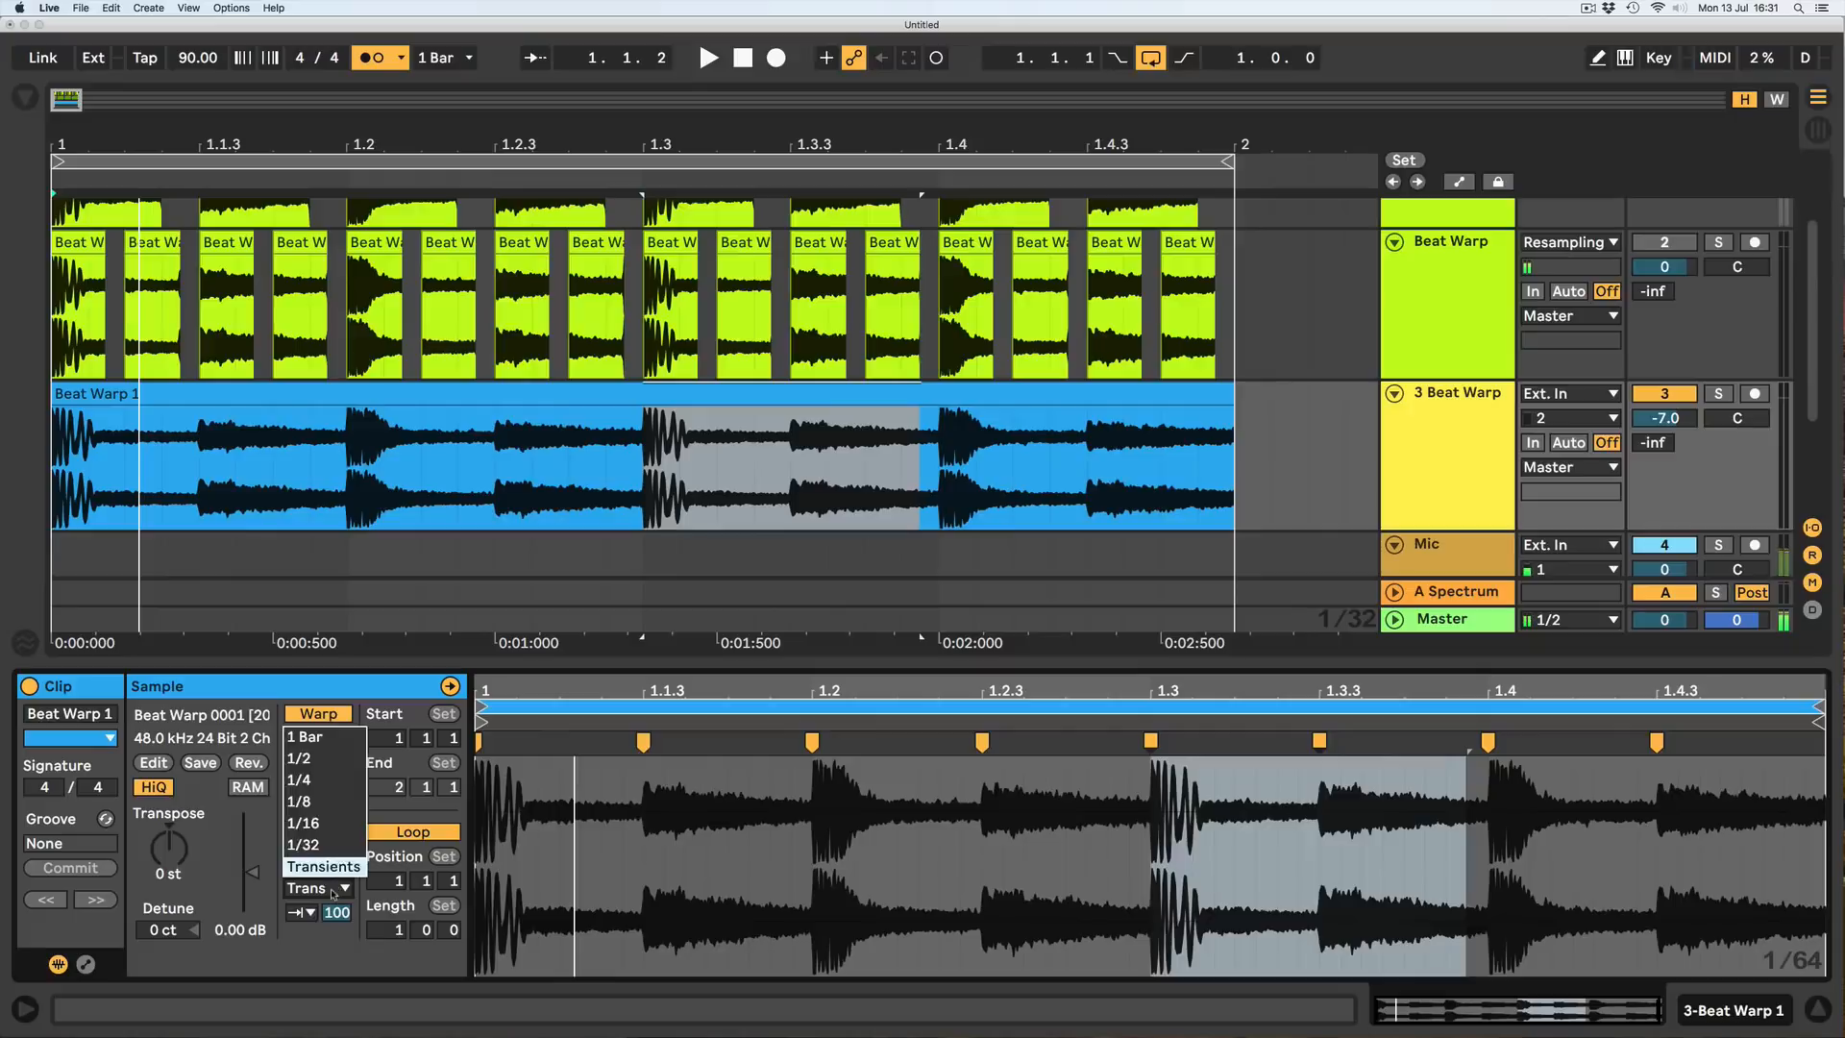
left_click(322, 868)
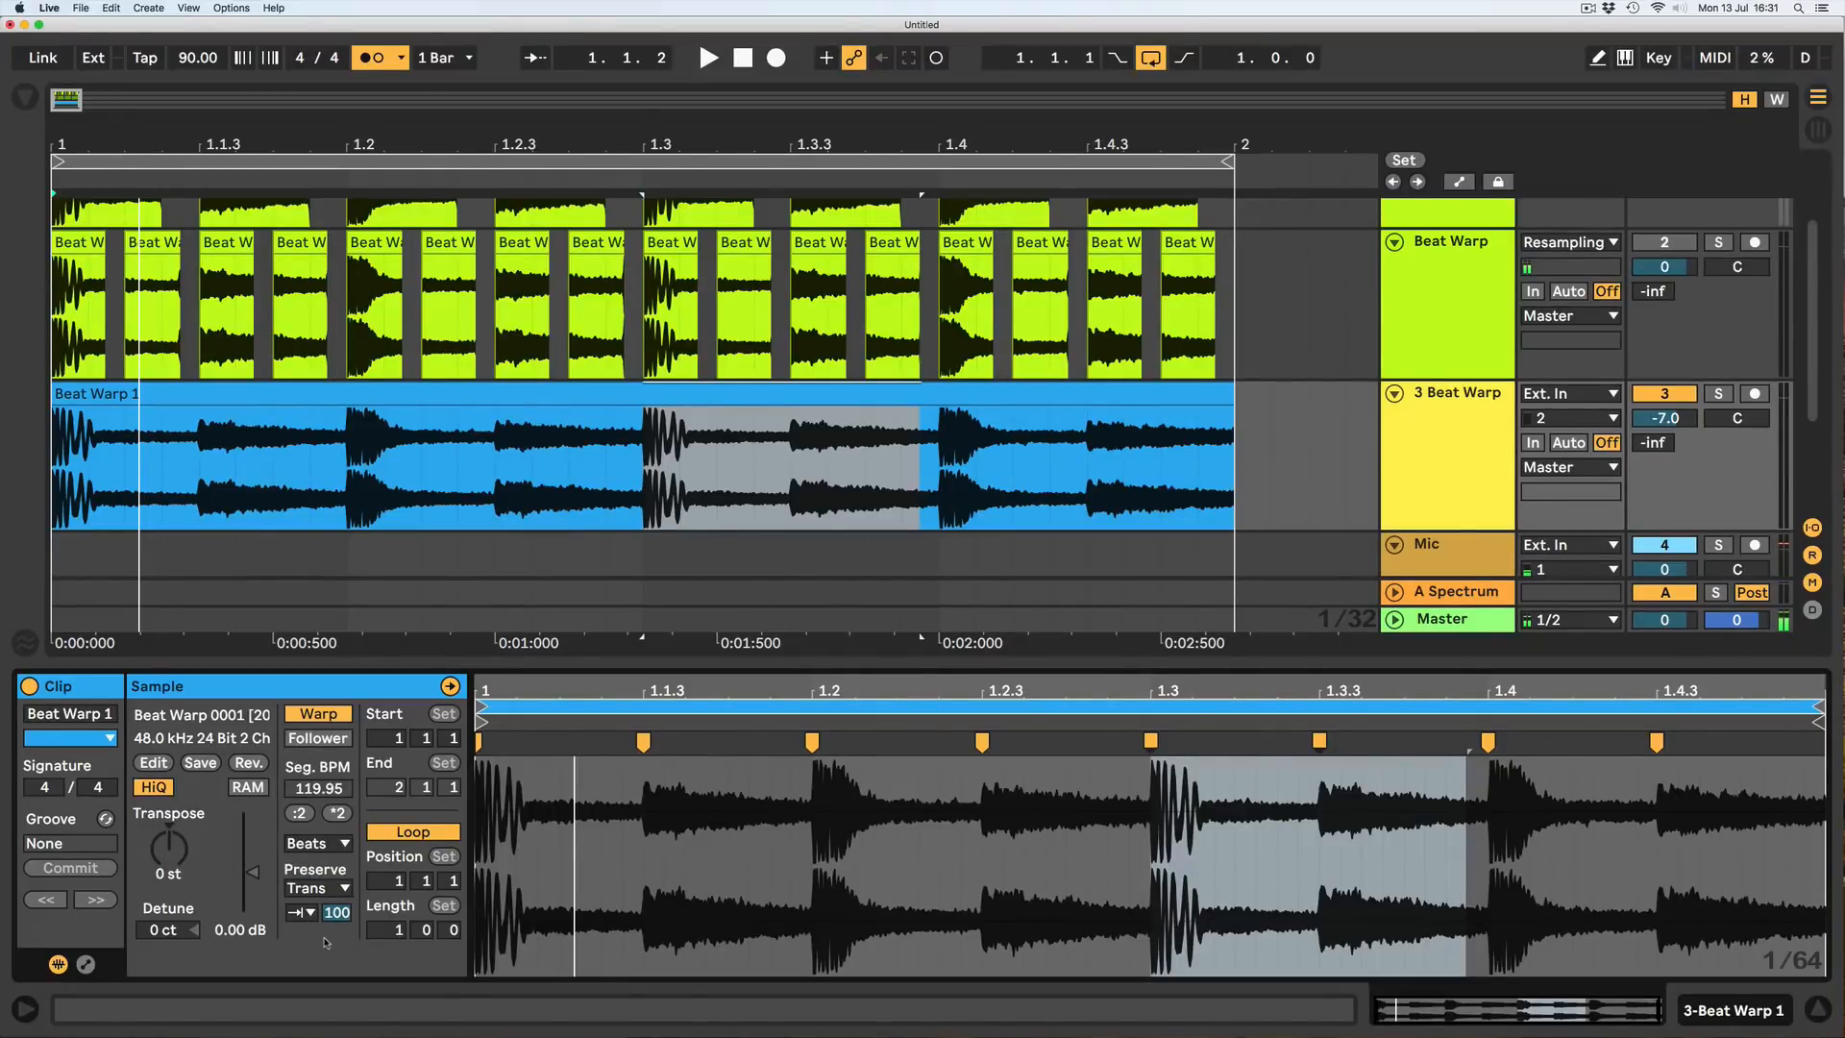
Inspect the transients at 1.1.3 and 1.2, and play the clip to hear it with Preserve by transients.
left_click(642, 829)
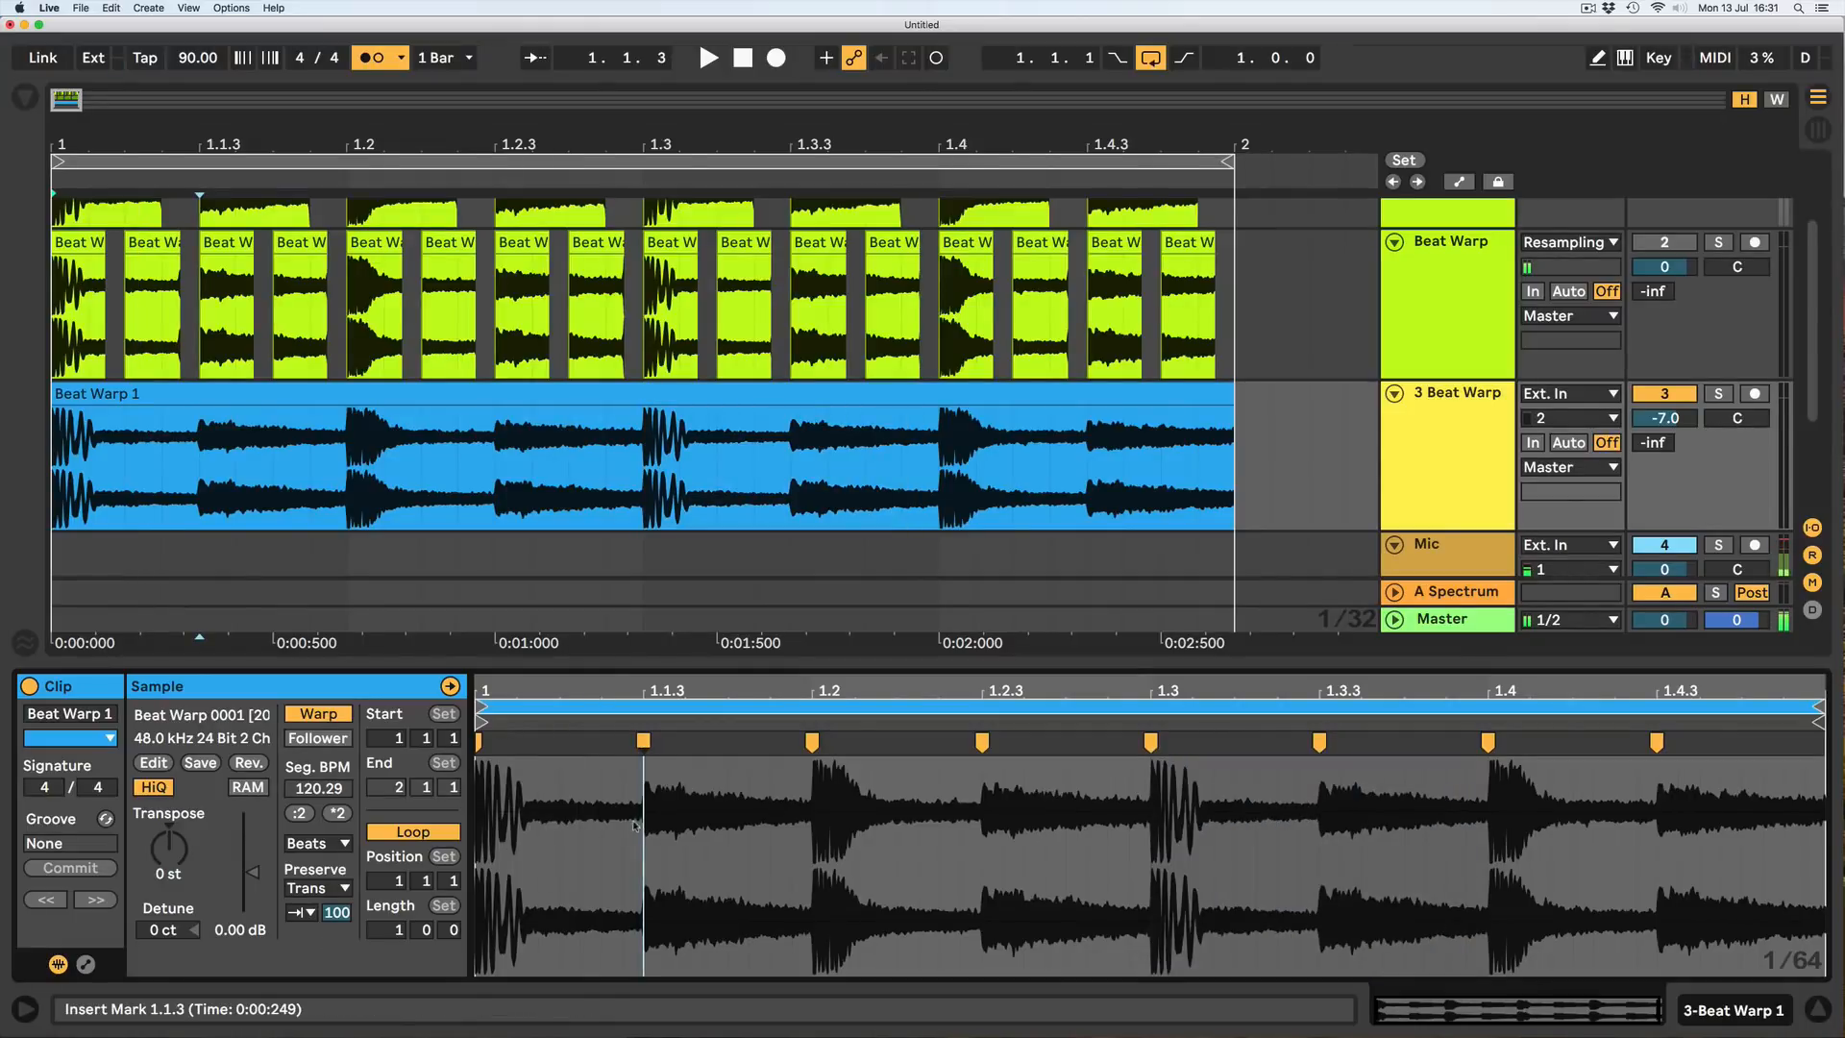
left_click(811, 787)
key("space")
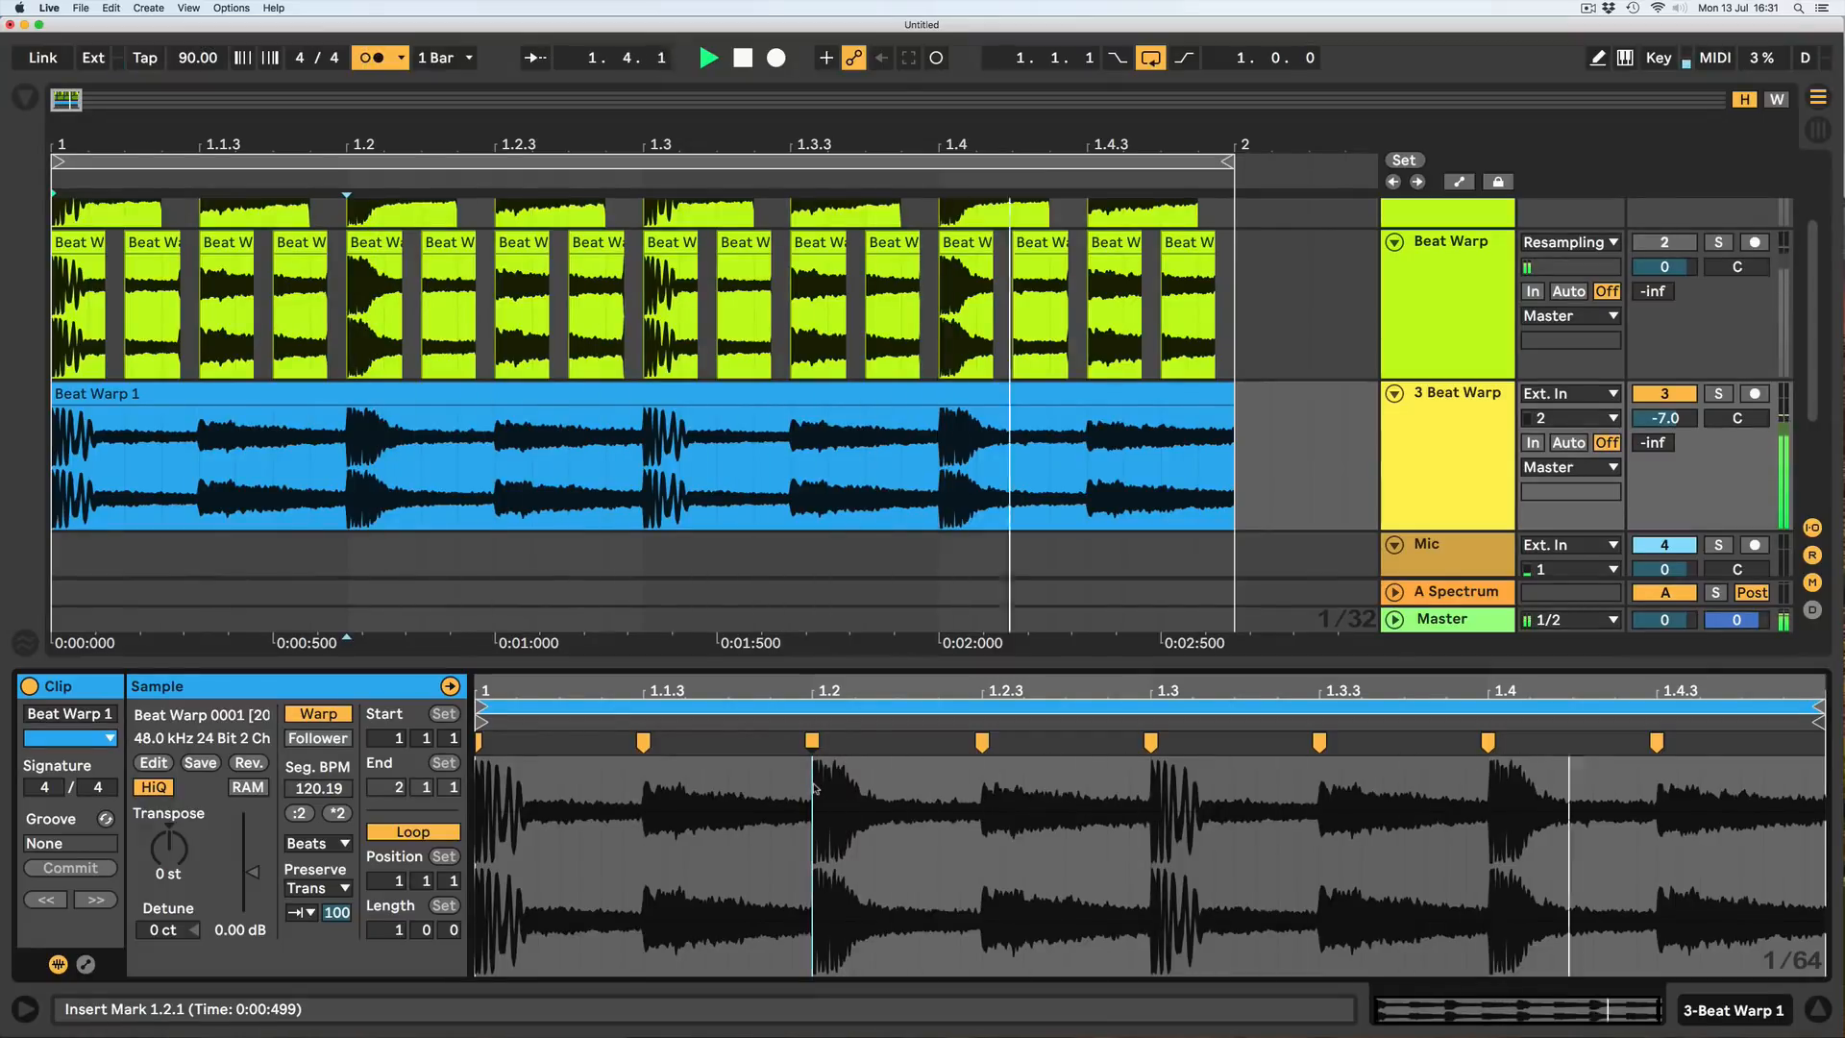
key("space")
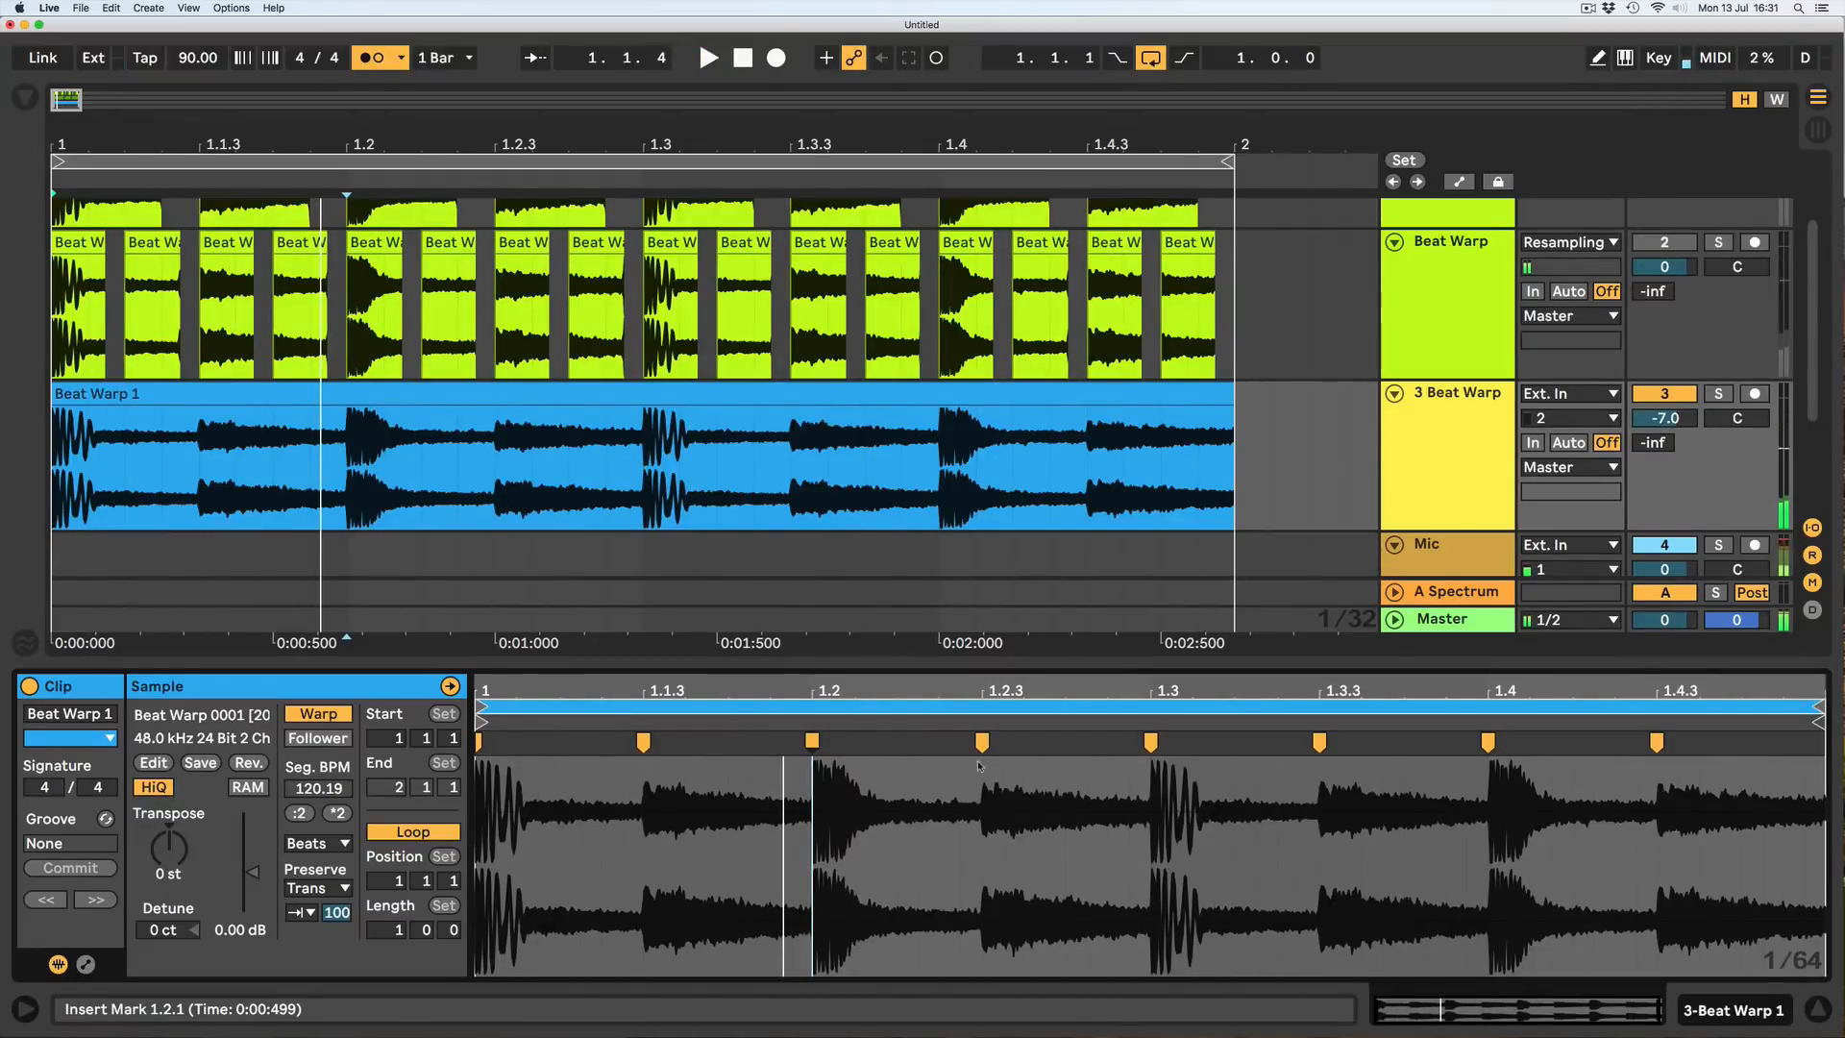
Move the warp marker at 1.2.3 to 1.2.4 and the one at 1.4 to 1.4.2, playing the clip after each move.
left_click_drag(981, 742, 1057, 753)
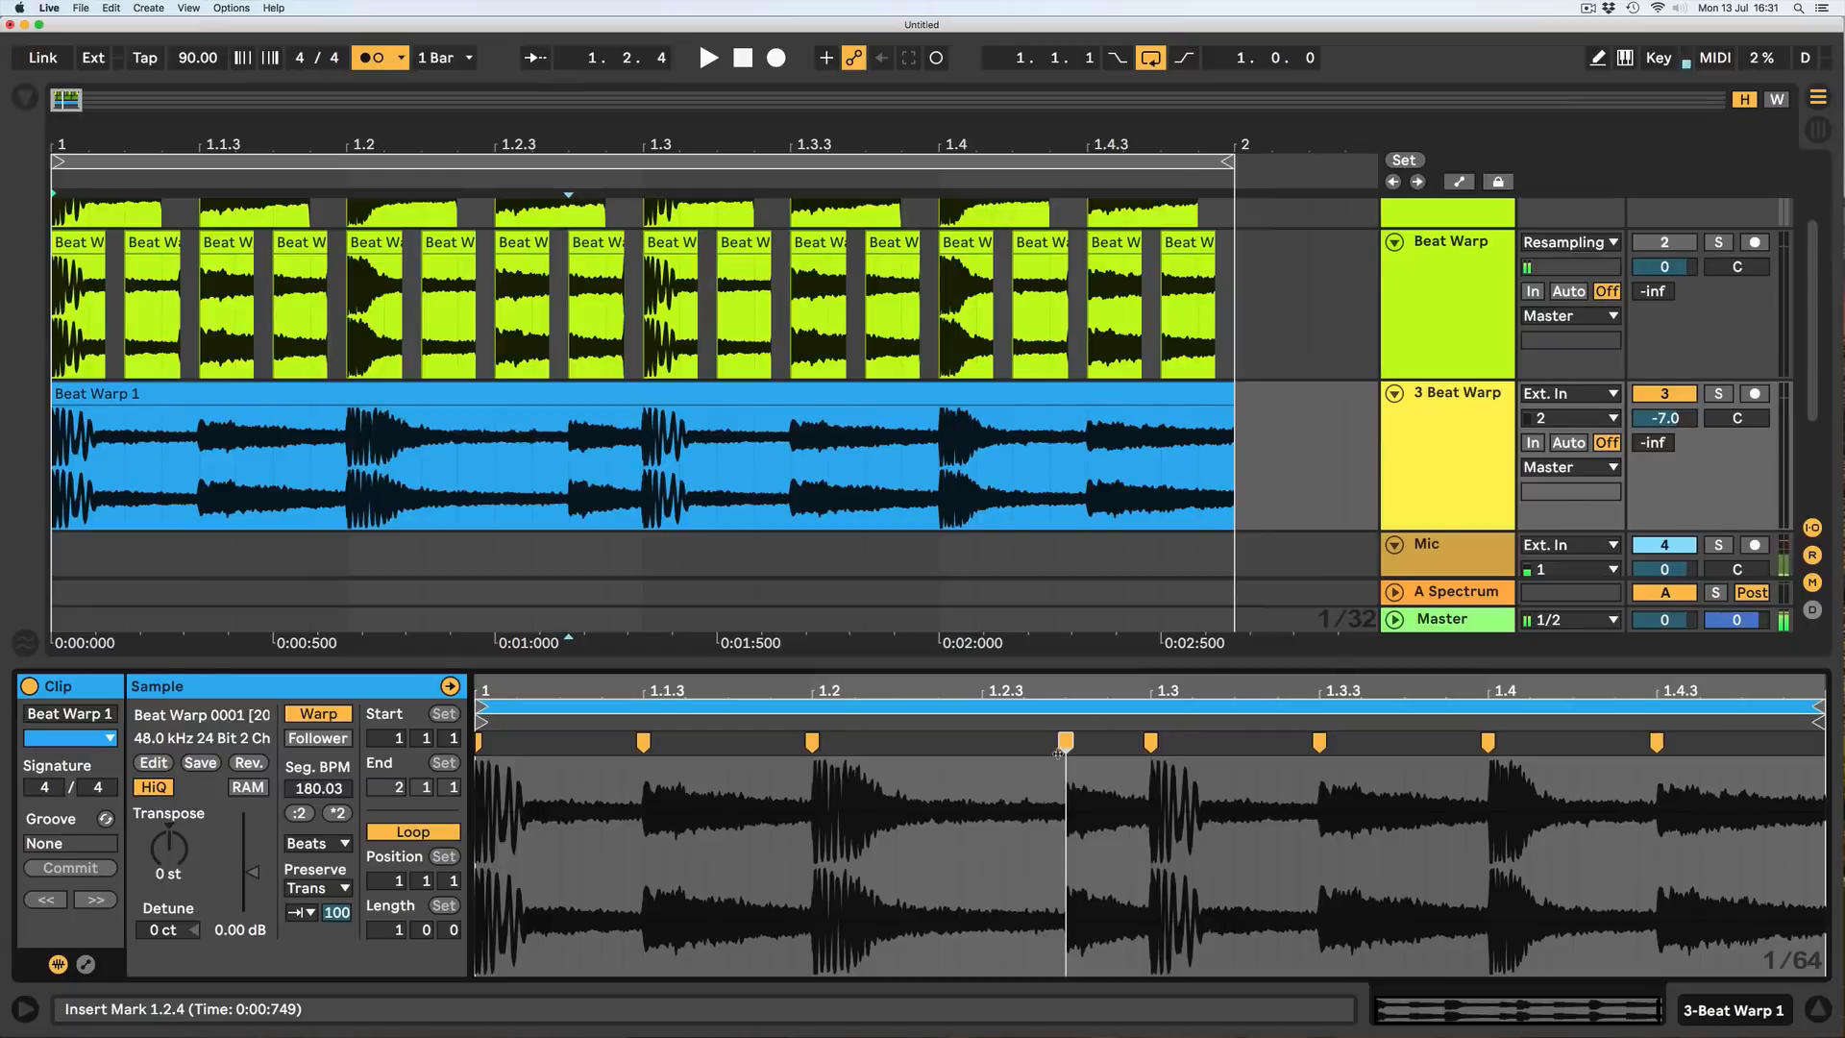
key("space")
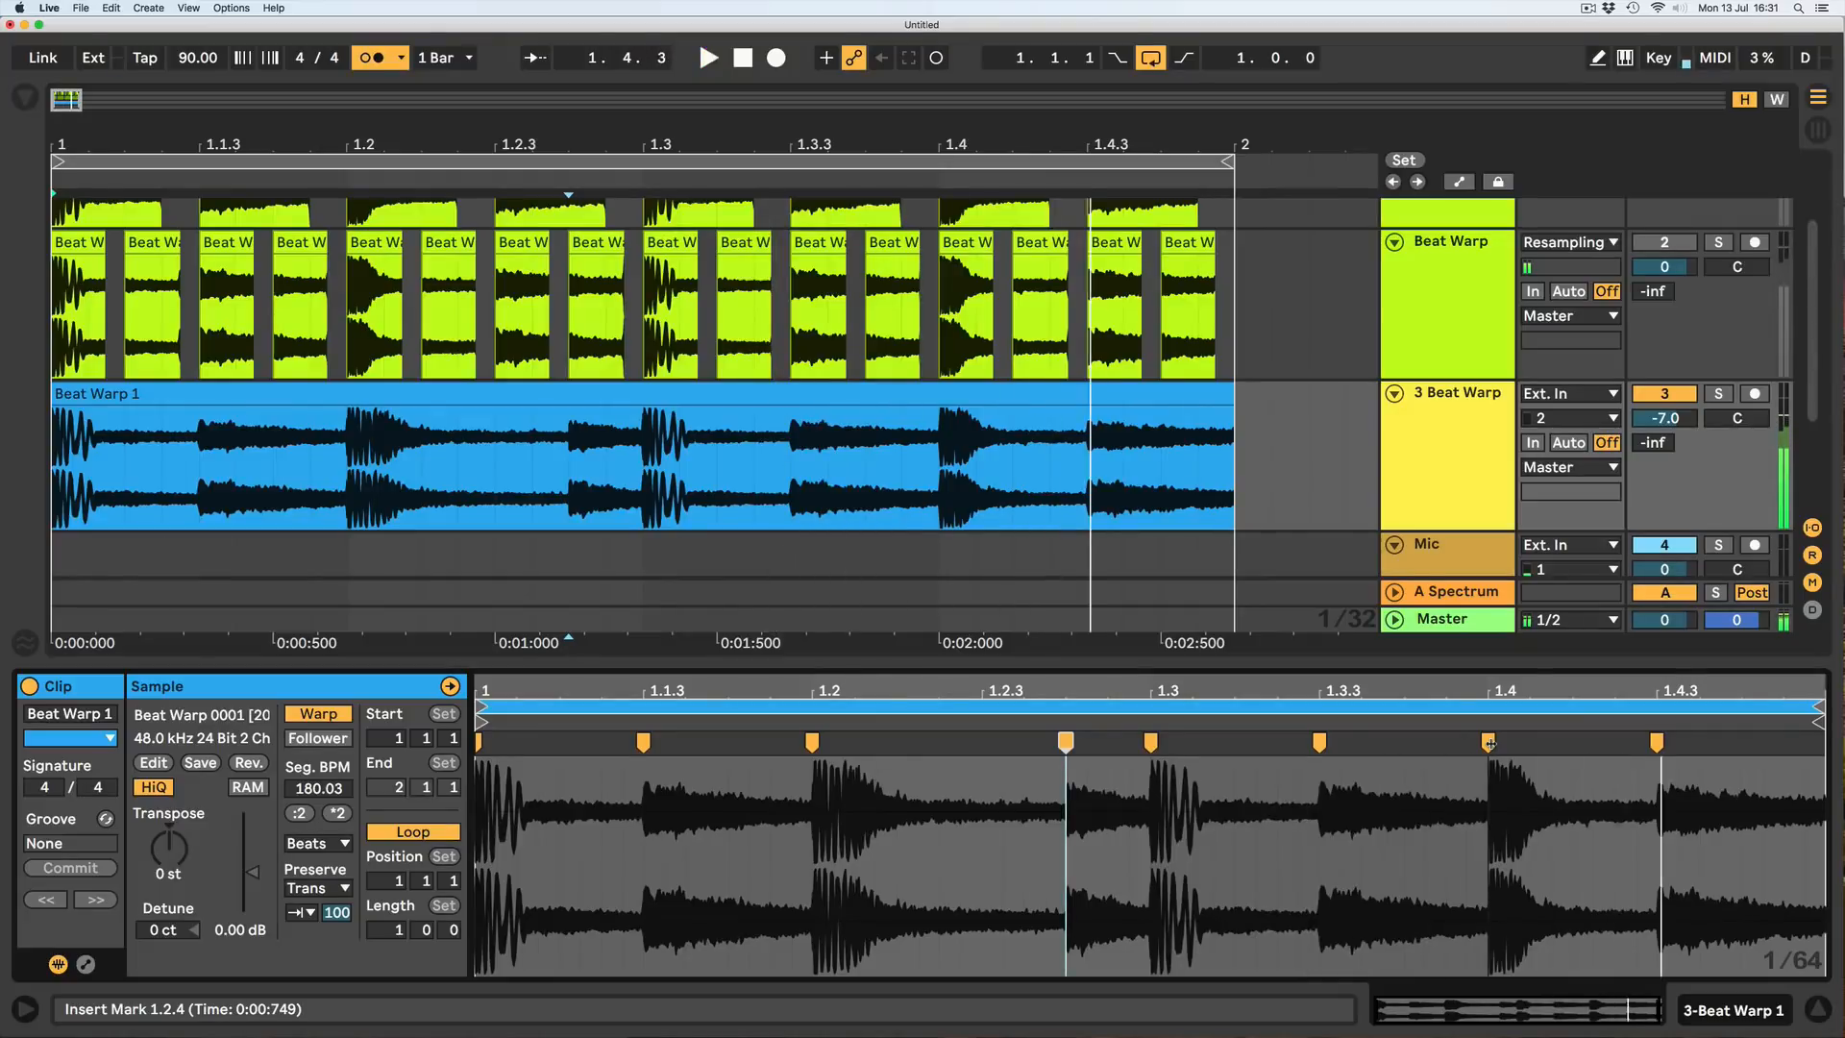
key("space")
left_click_drag(1490, 743, 1572, 754)
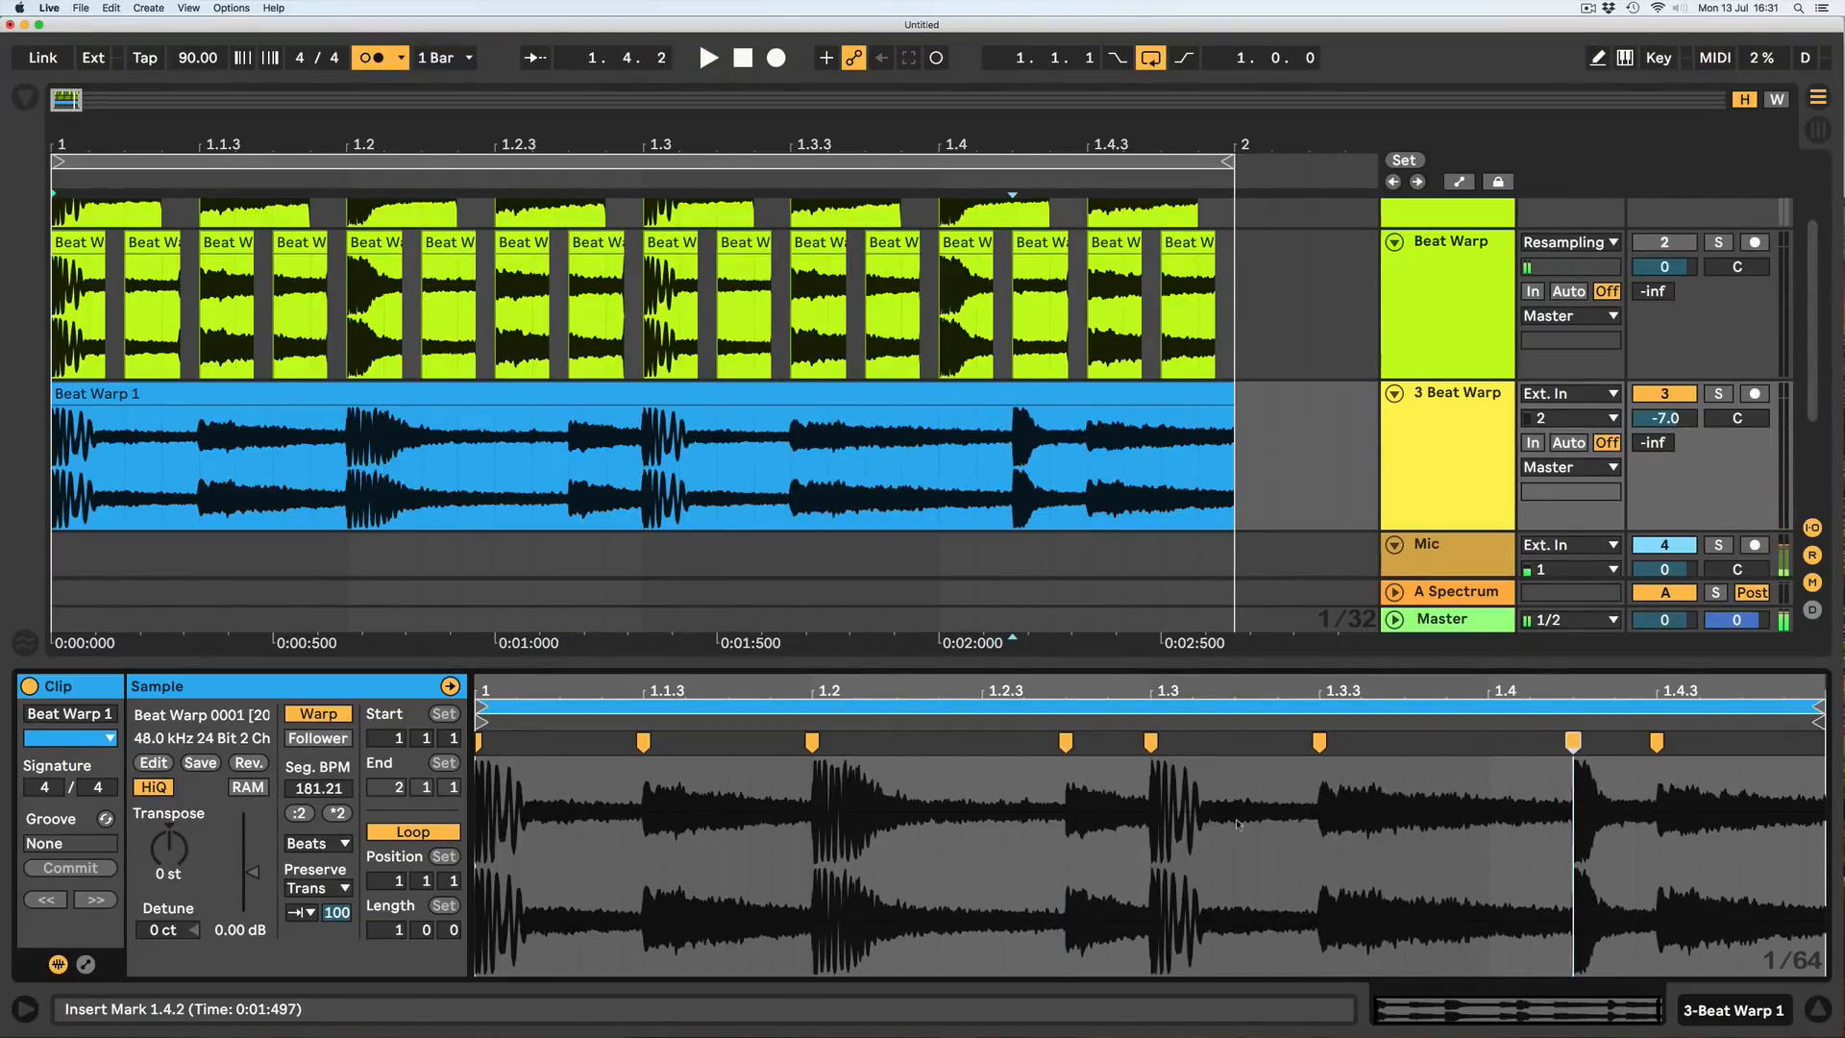
key("space")
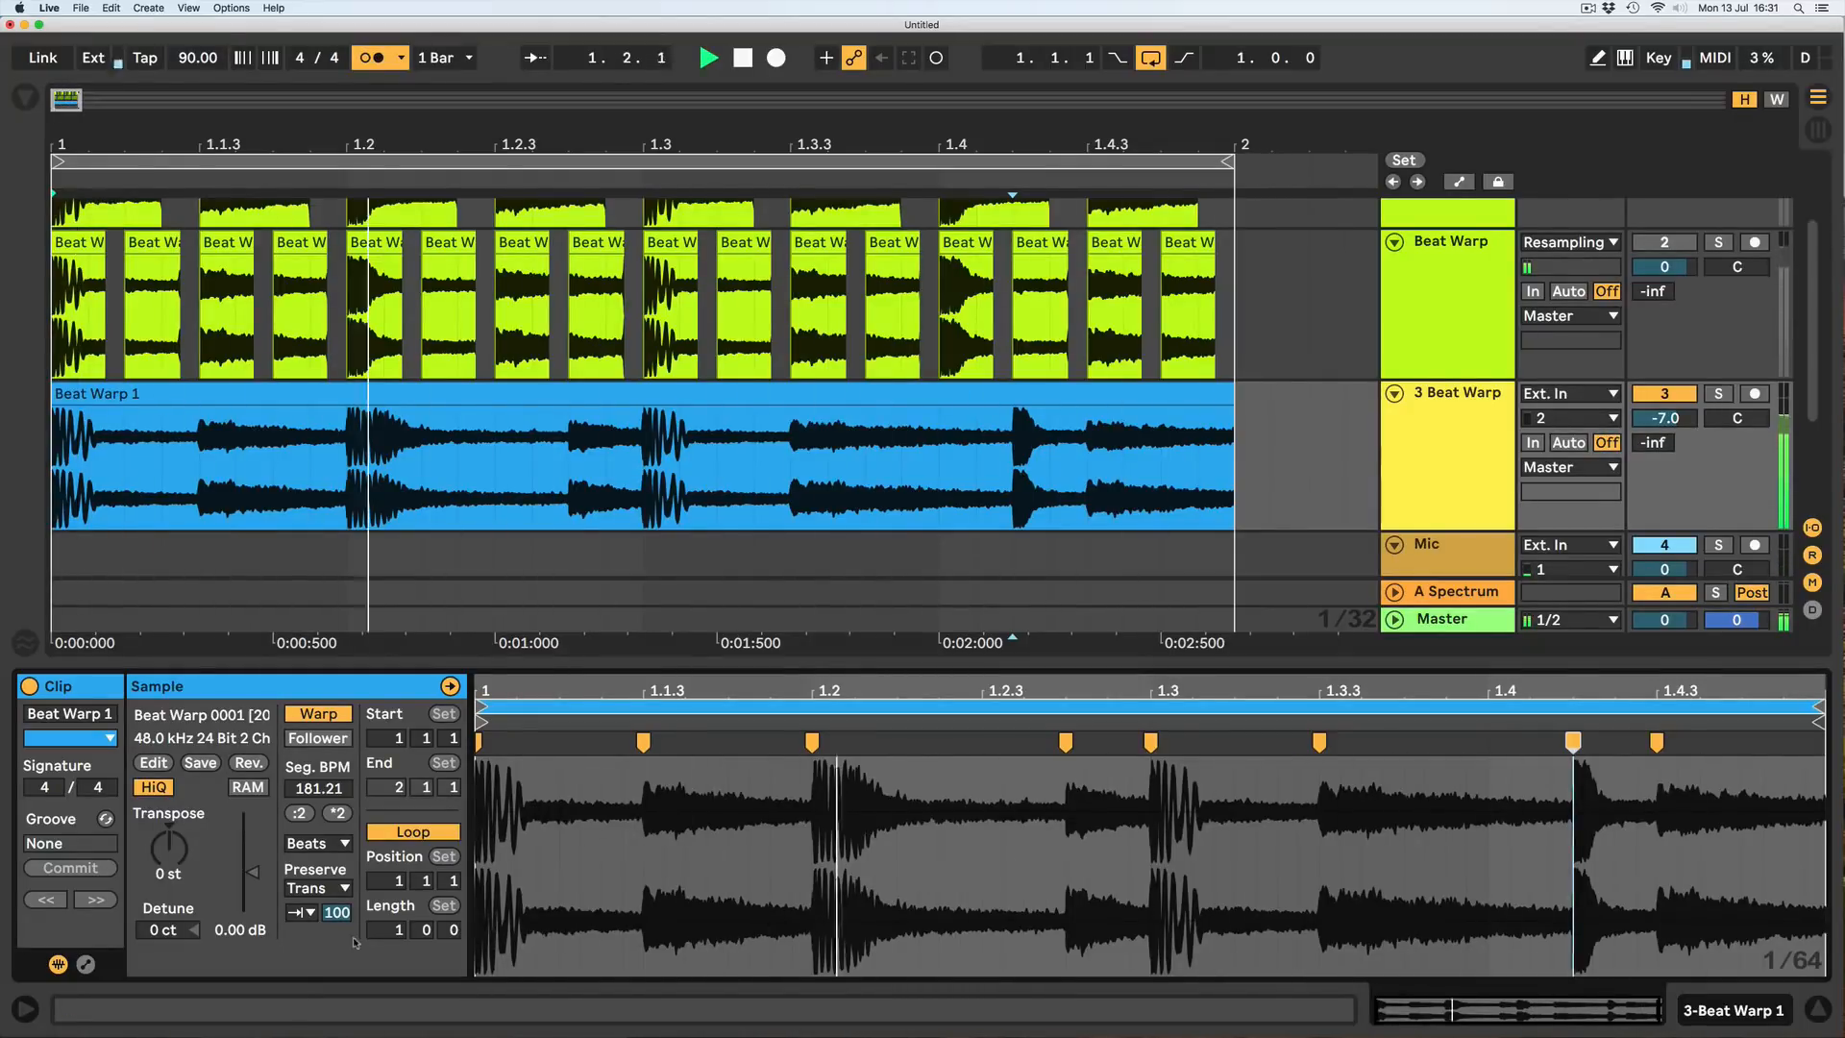
key("space")
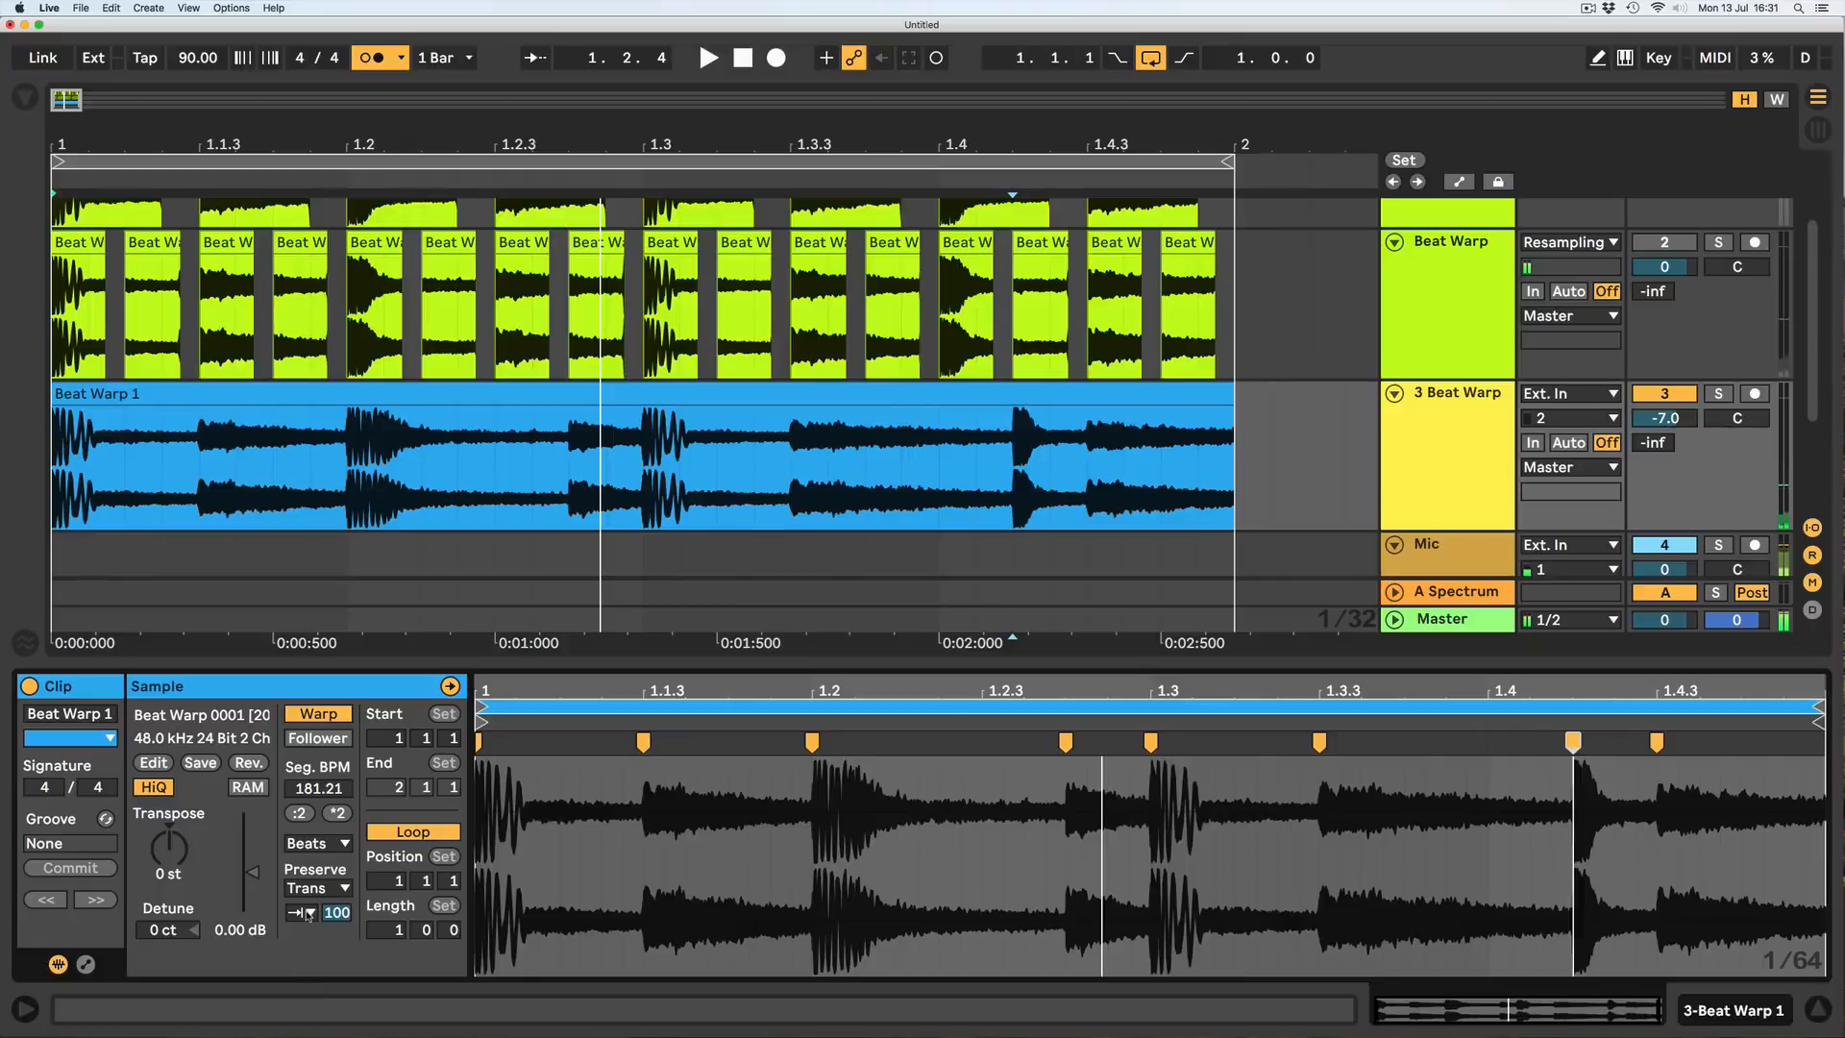
Keep transient looping off and lower the transient envelope to 48 while listening to the clip.
left_click(306, 912)
left_click(298, 934)
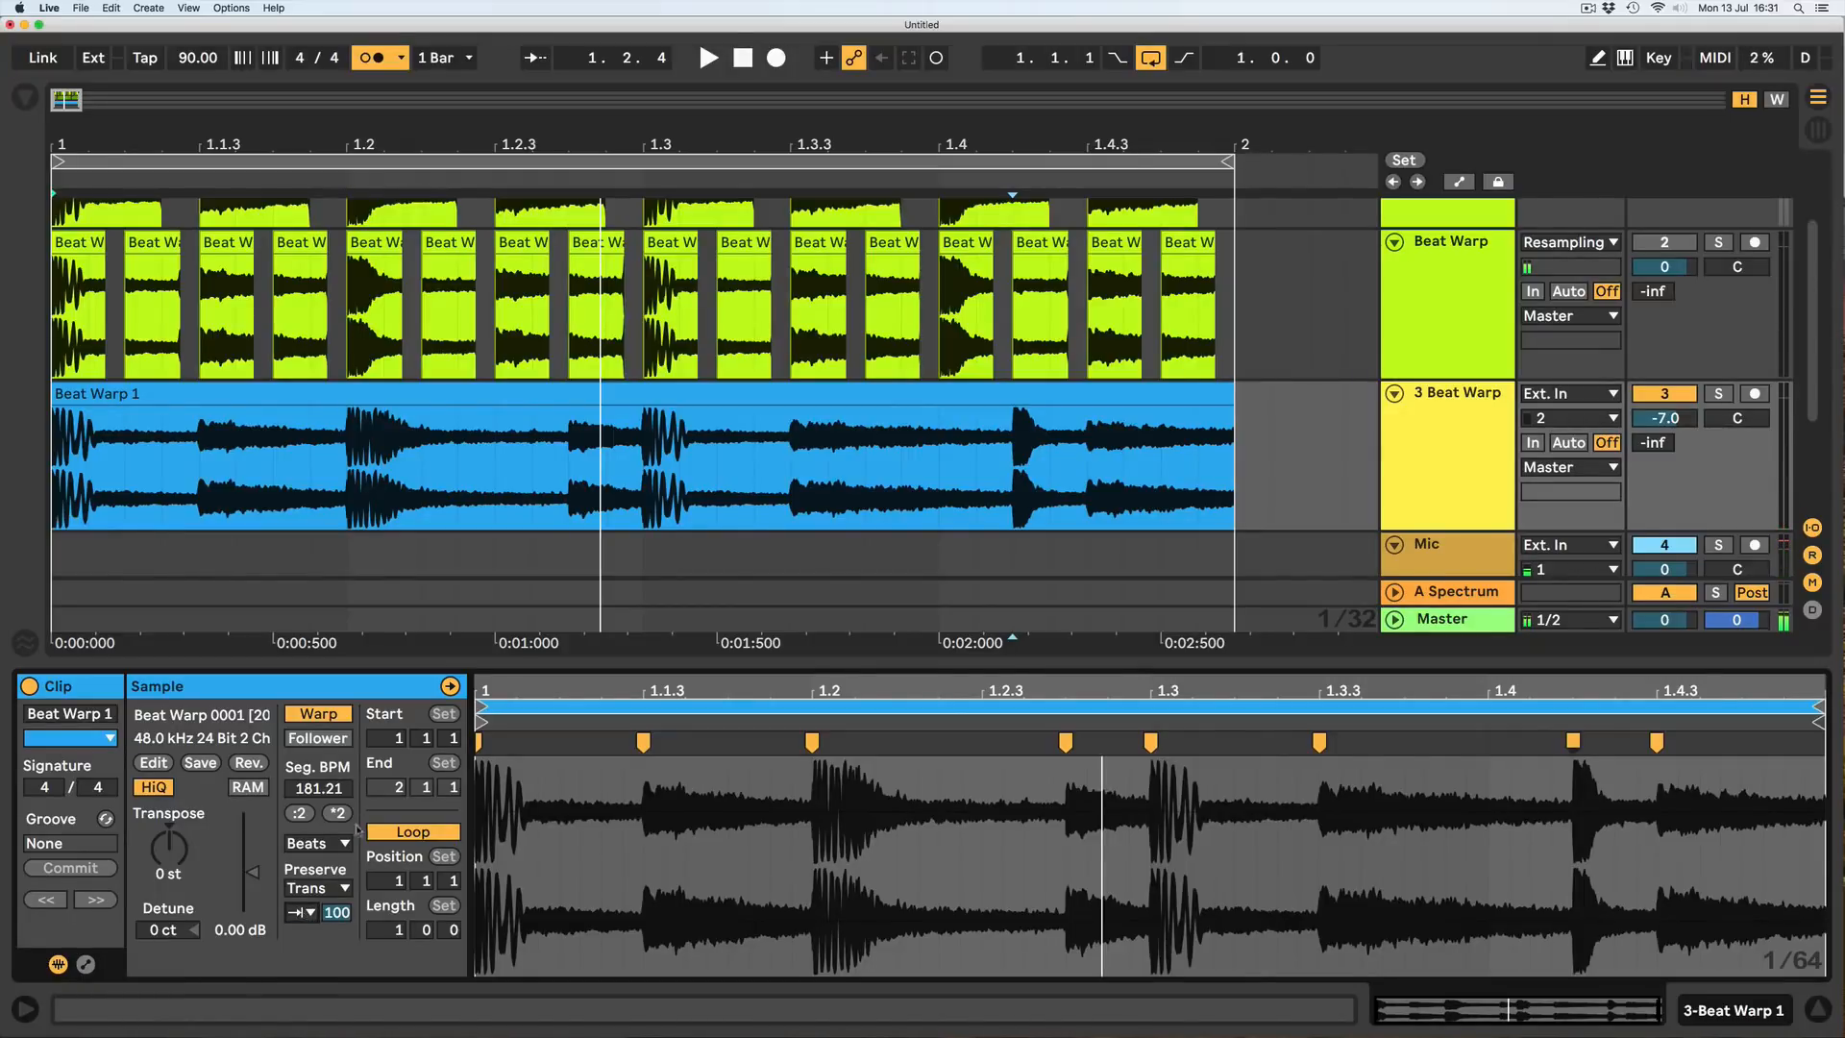
left_click_drag(336, 912, 336, 942)
key("space")
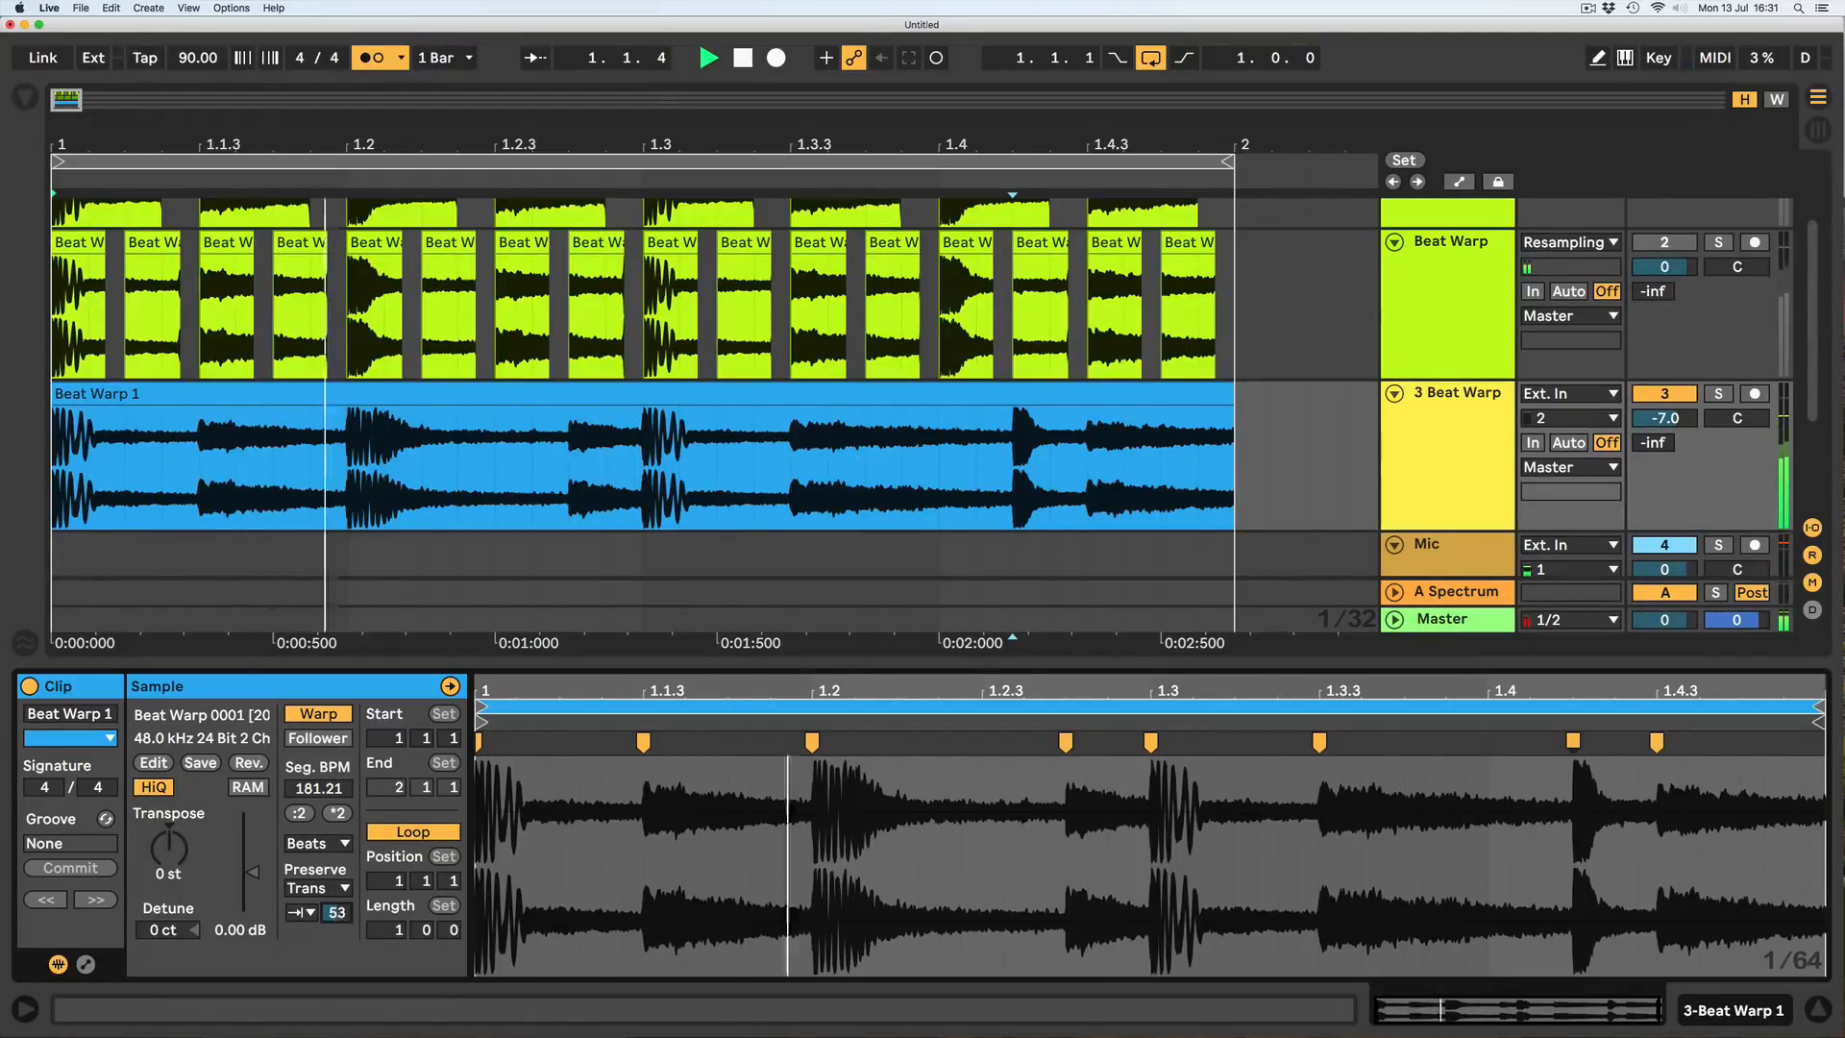
left_click_drag(332, 917, 333, 921)
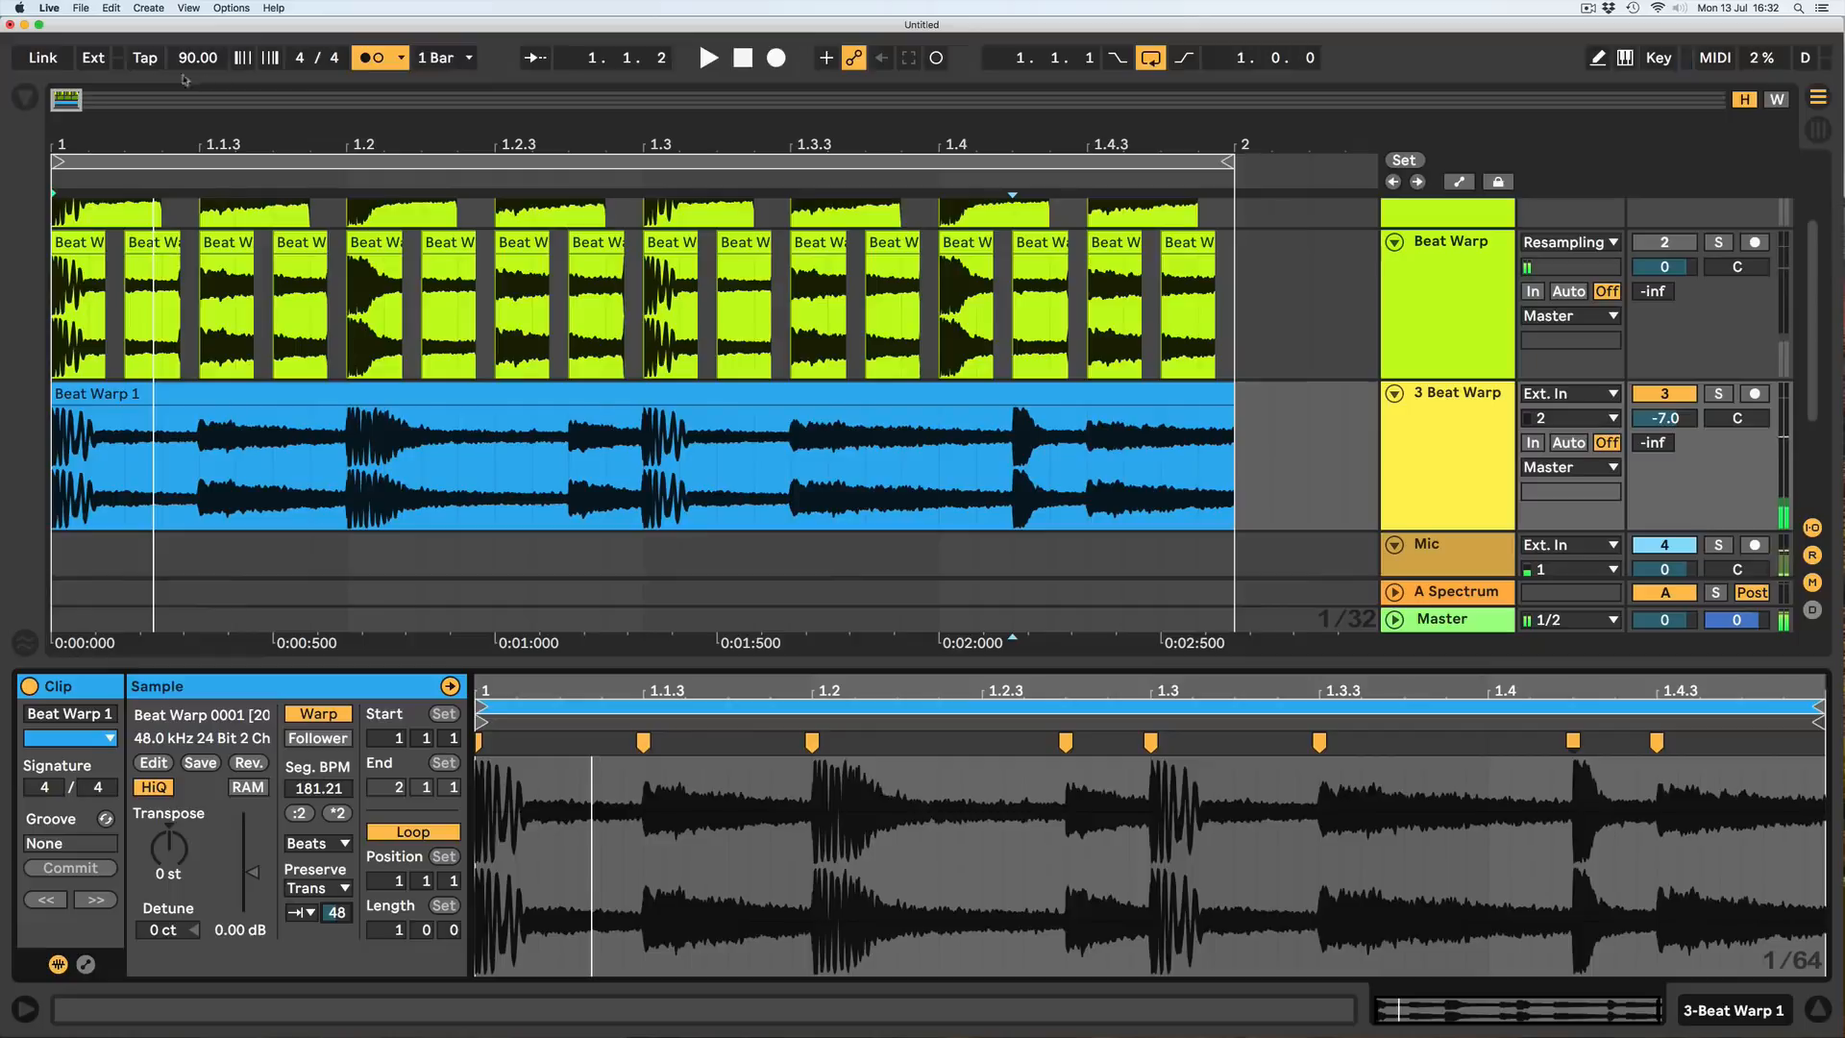
Raise the song tempo to 149 BPM and play the clip at that speed.
left_click_drag(198, 59, 198, 6)
key("space")
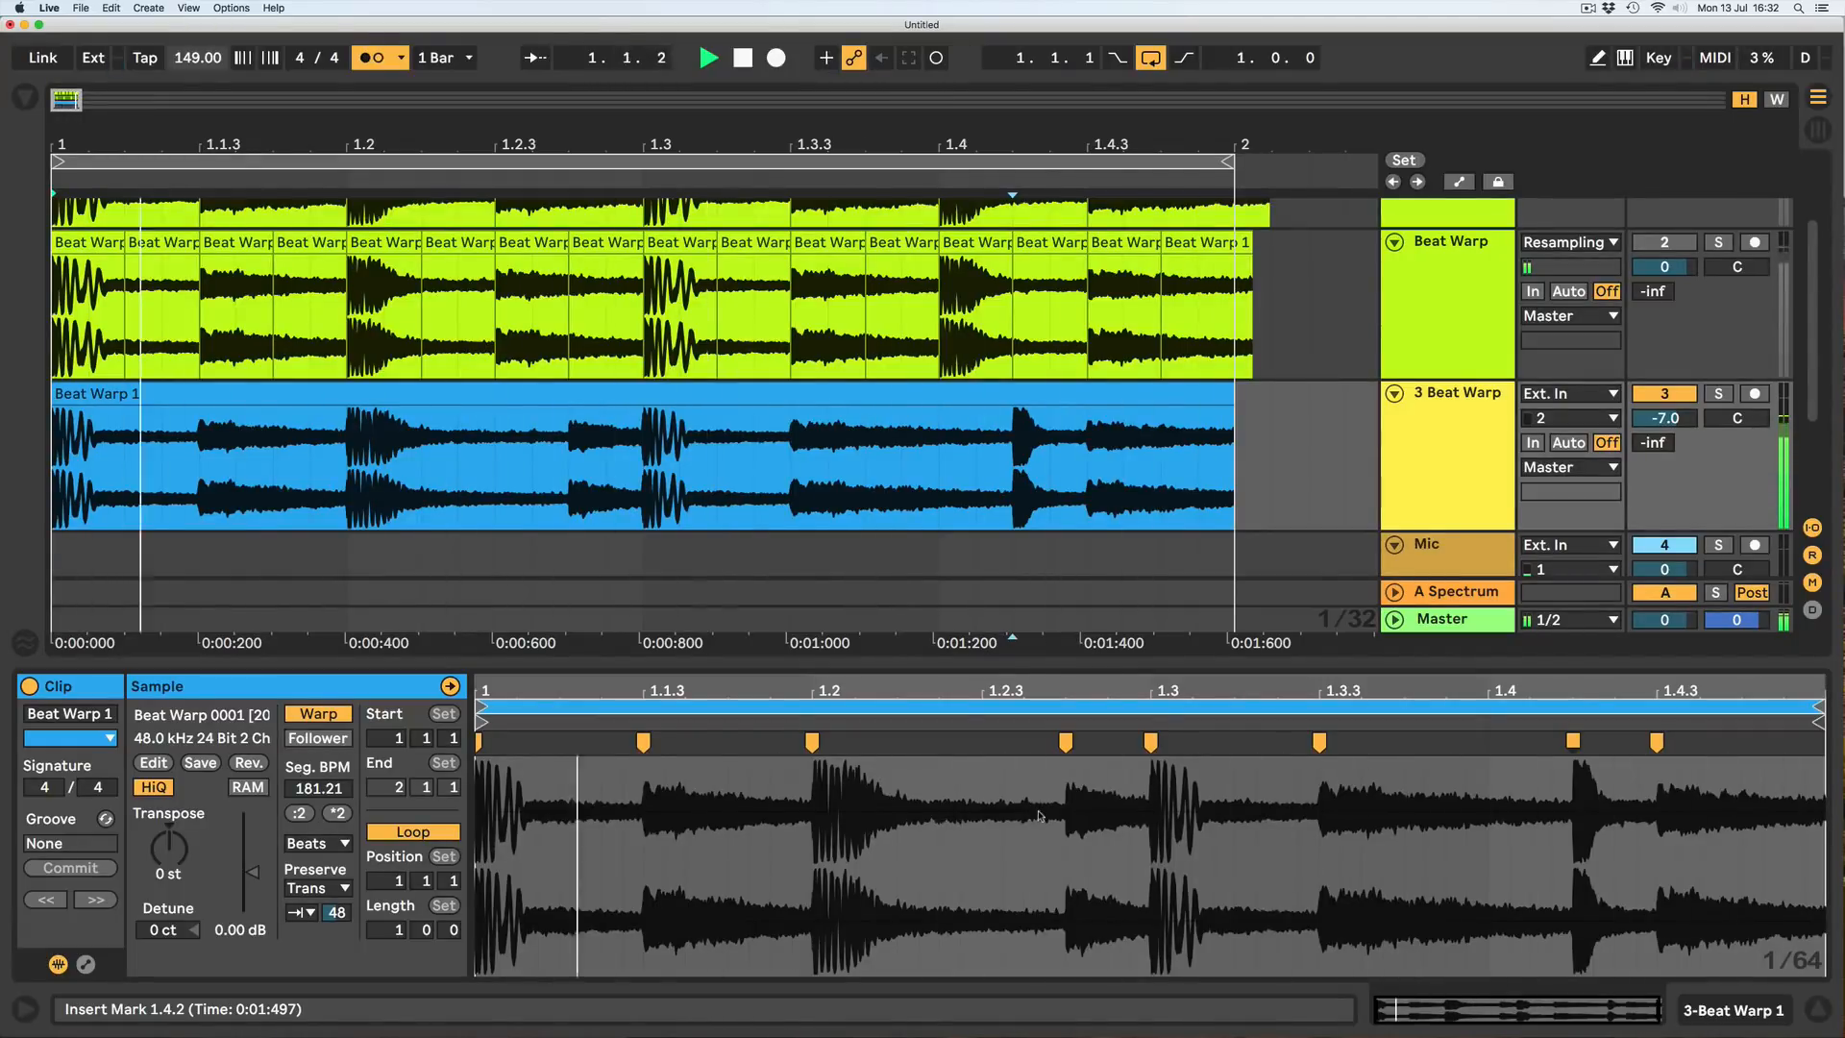
key("space")
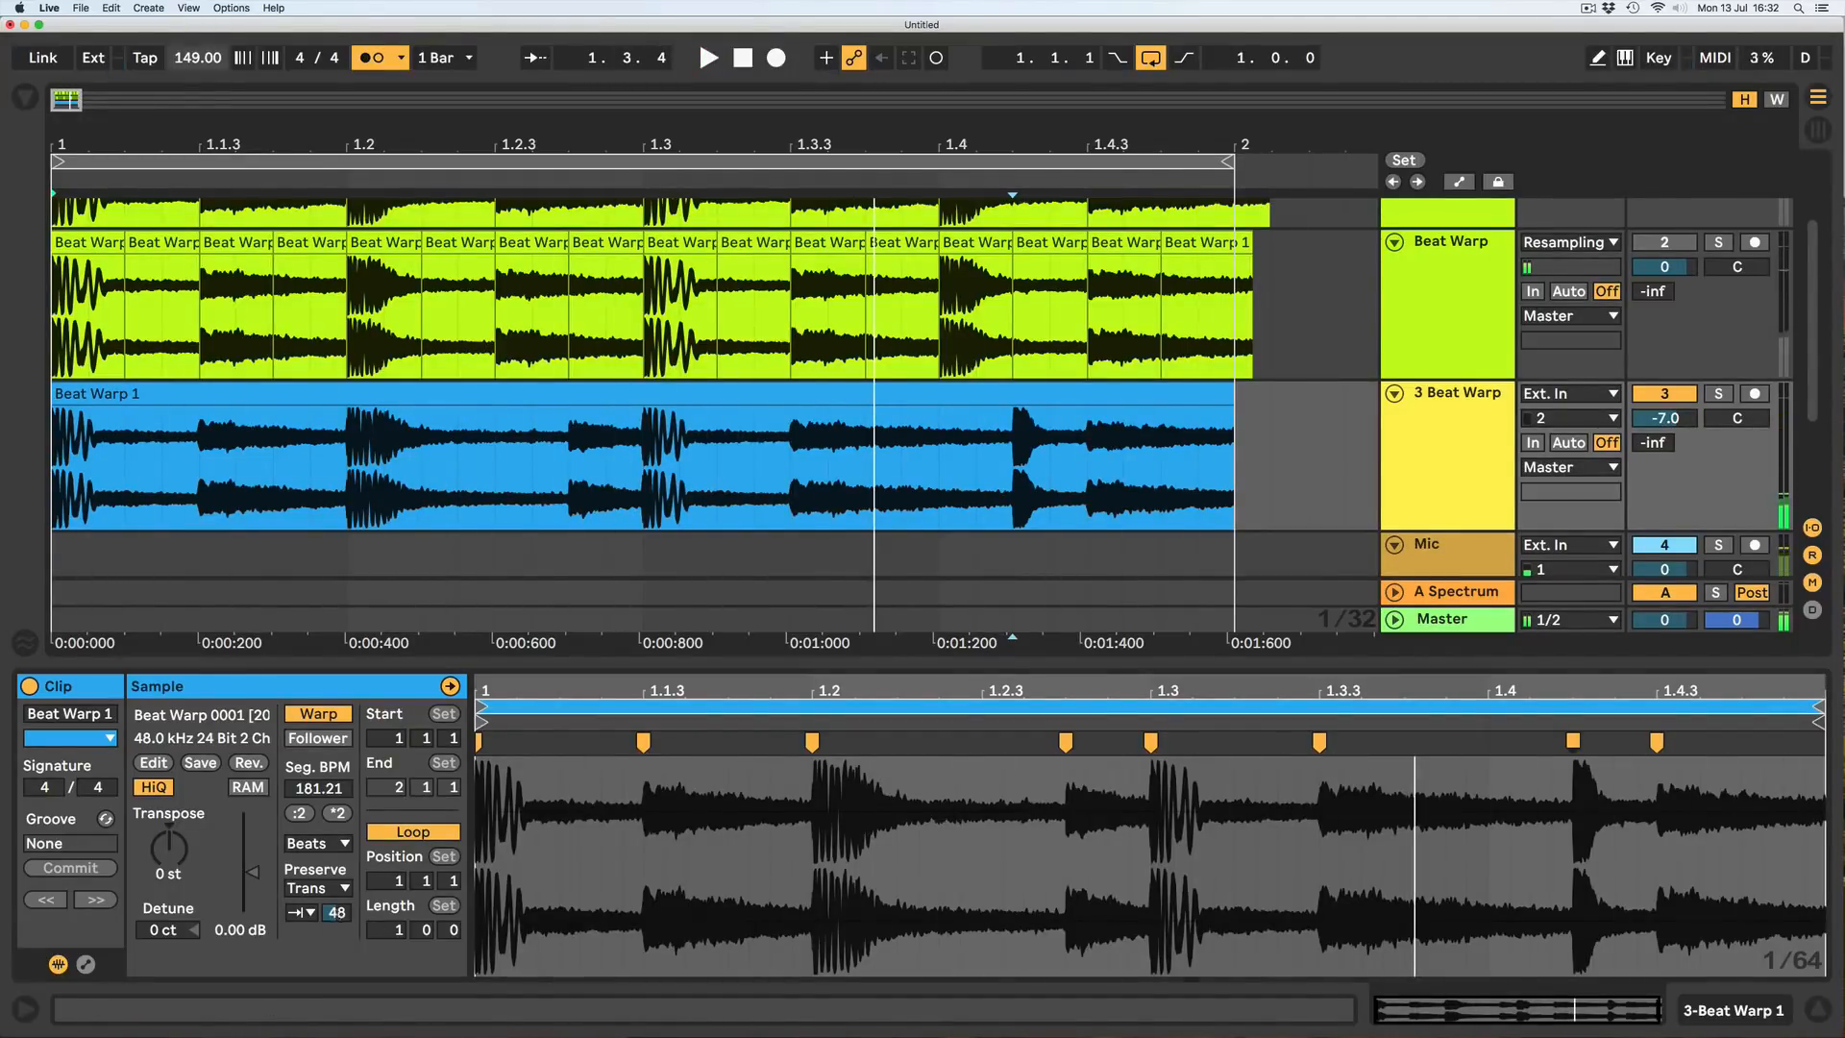
Set the transient envelope back to 100 and play the clip, checking the warp marker at 1.2.4.
left_click_drag(336, 913, 336, 894)
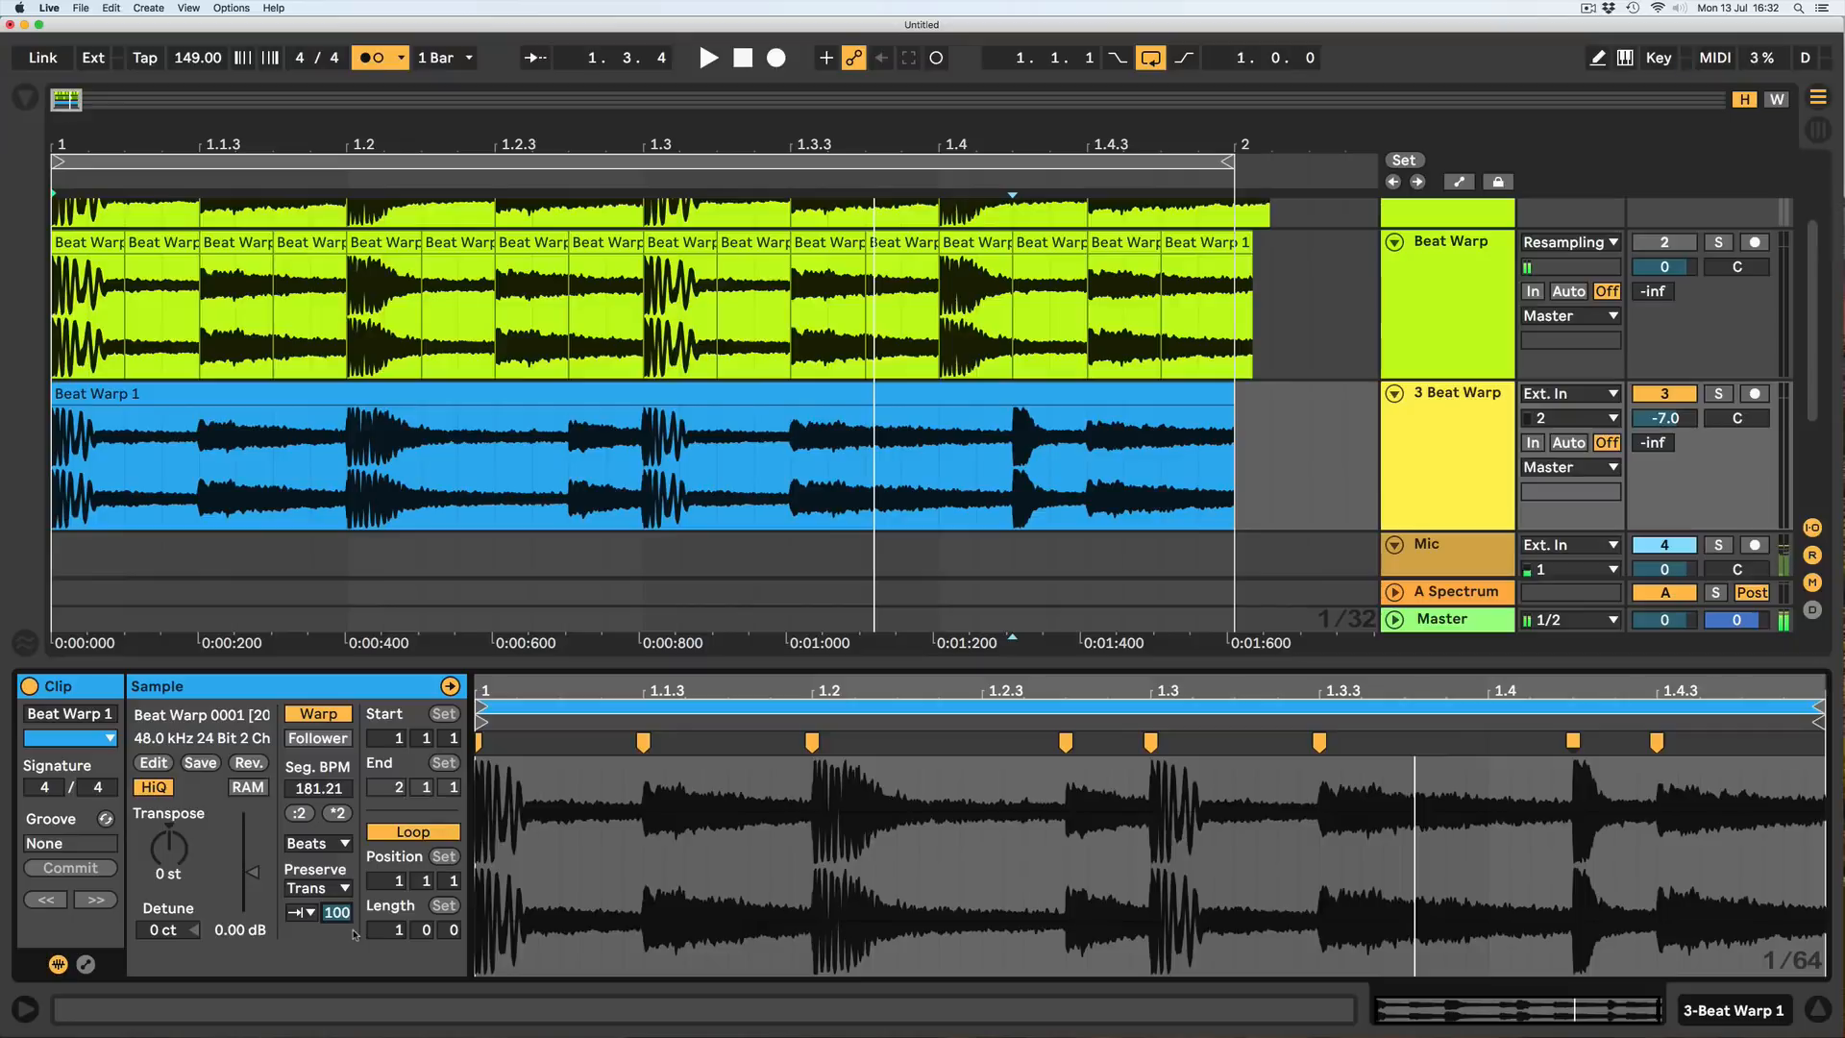
key("space")
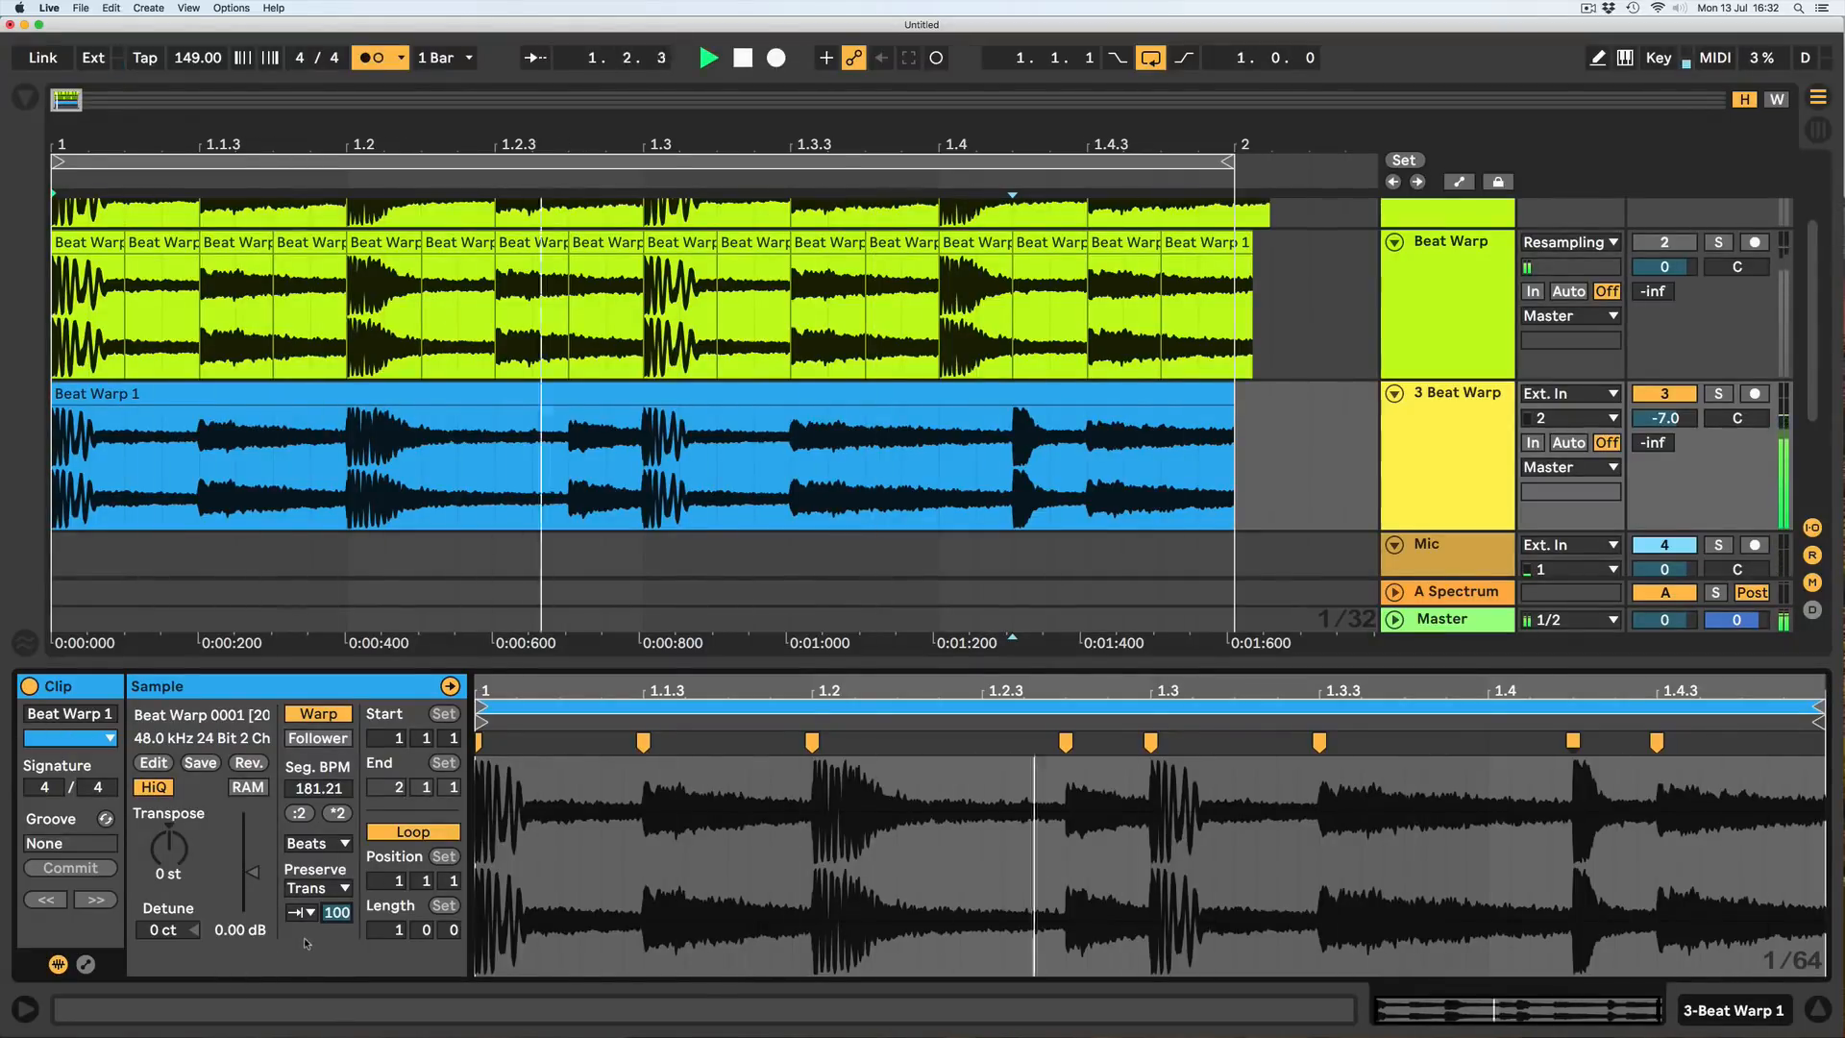
key("space")
mouse_move(1064, 742)
left_mouse_down()
mouse_move(981, 743)
mouse_move(1066, 759)
left_mouse_up()
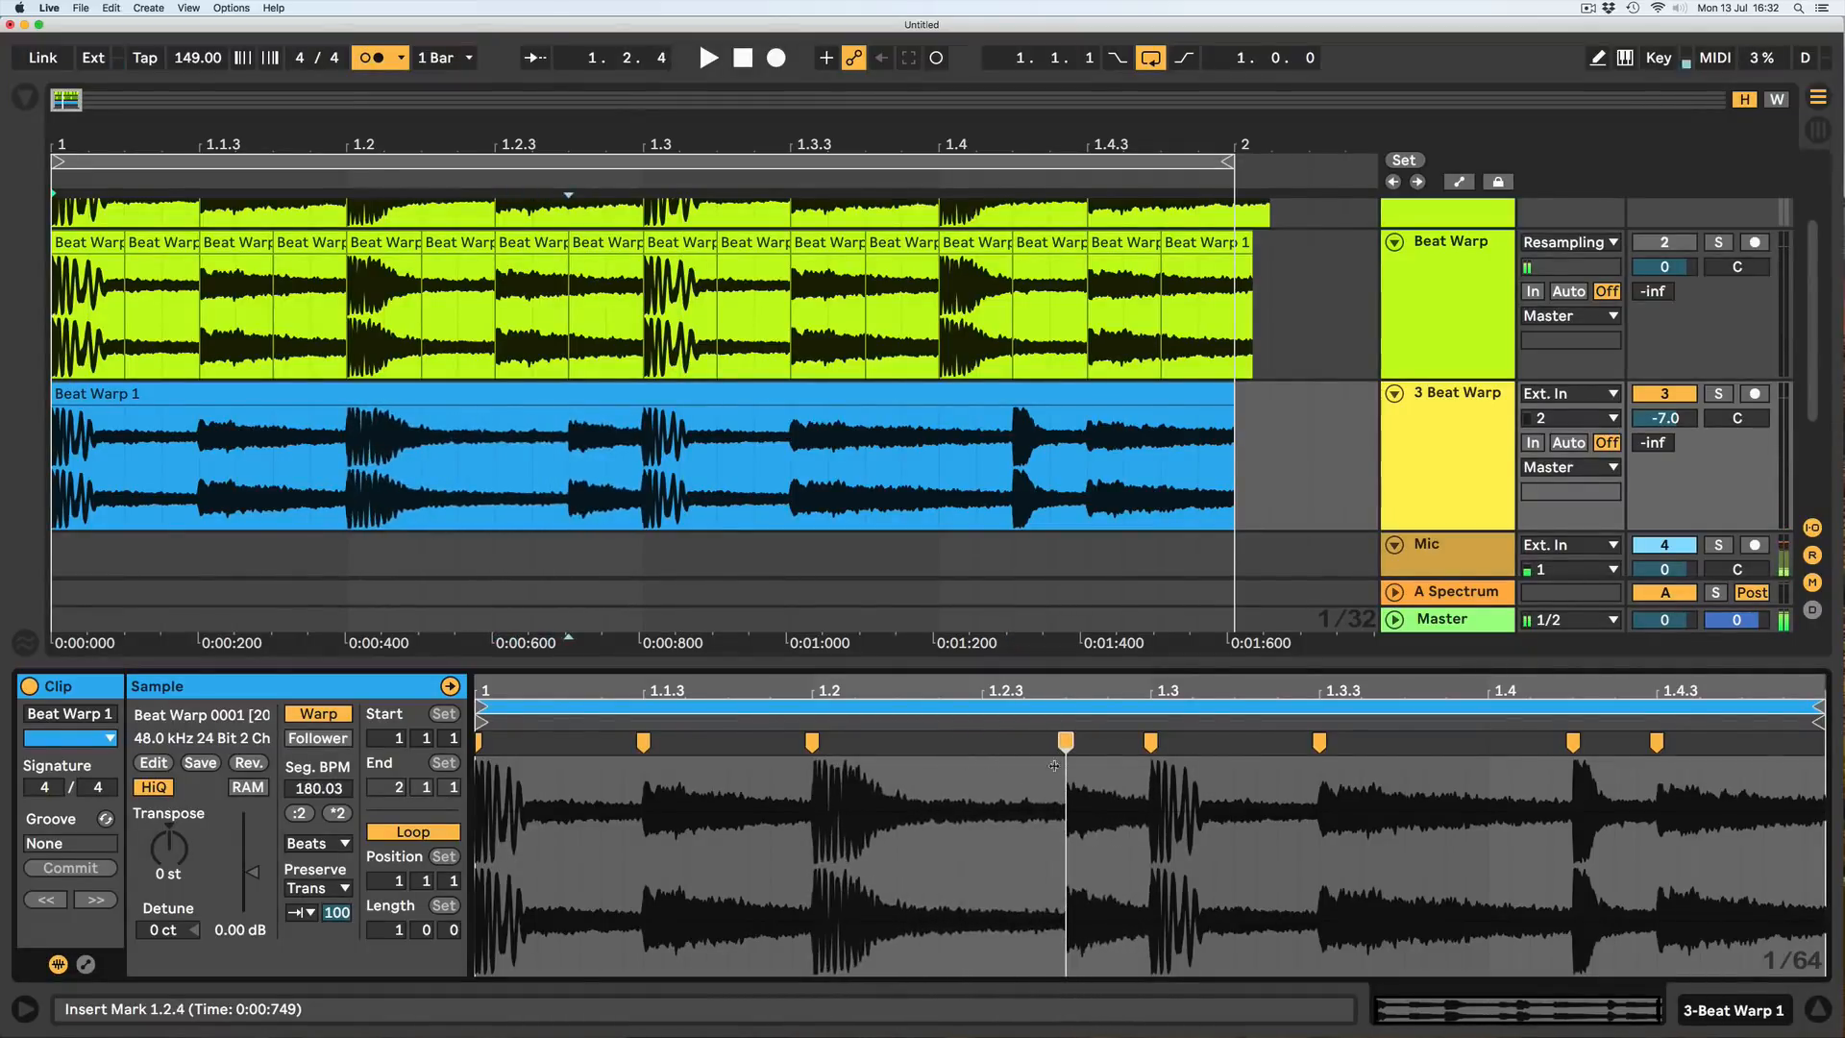
key("space")
key("space")
Try back-and-forth transient looping on the faster clip during playback, and turn transient looping off again.
left_click(306, 916)
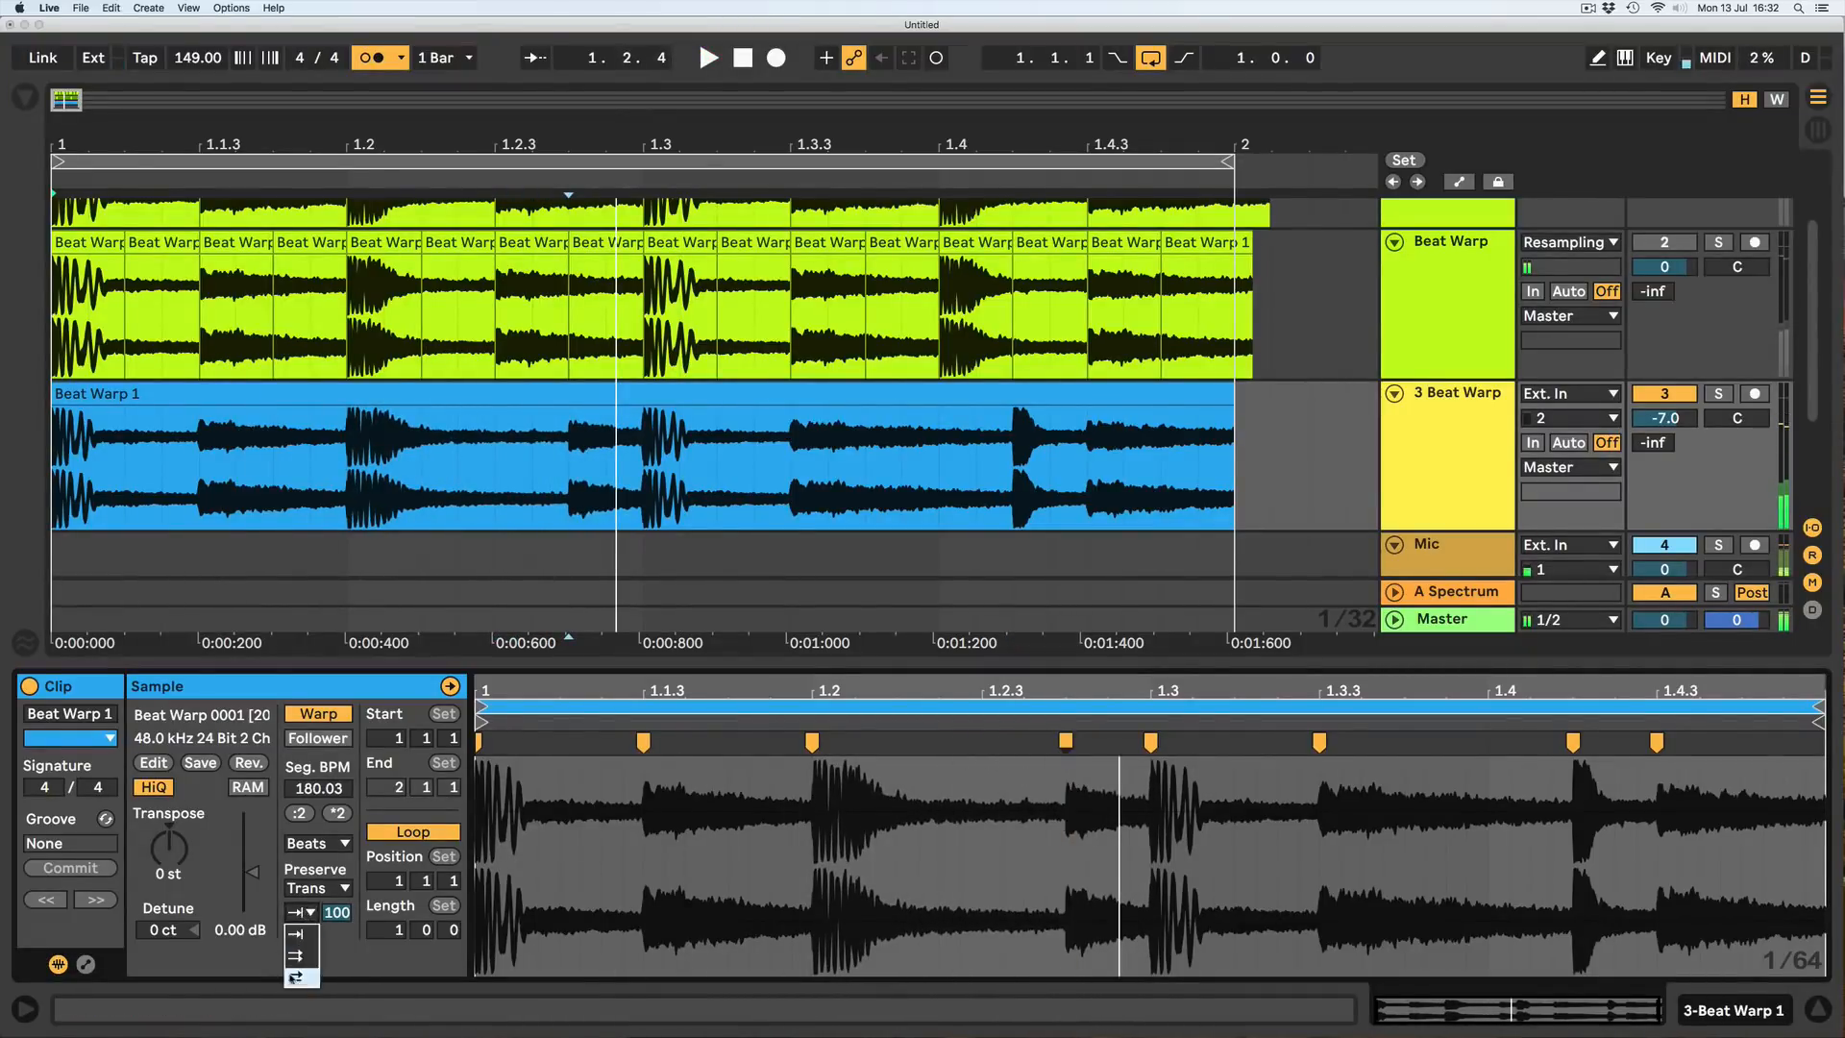
left_click(297, 980)
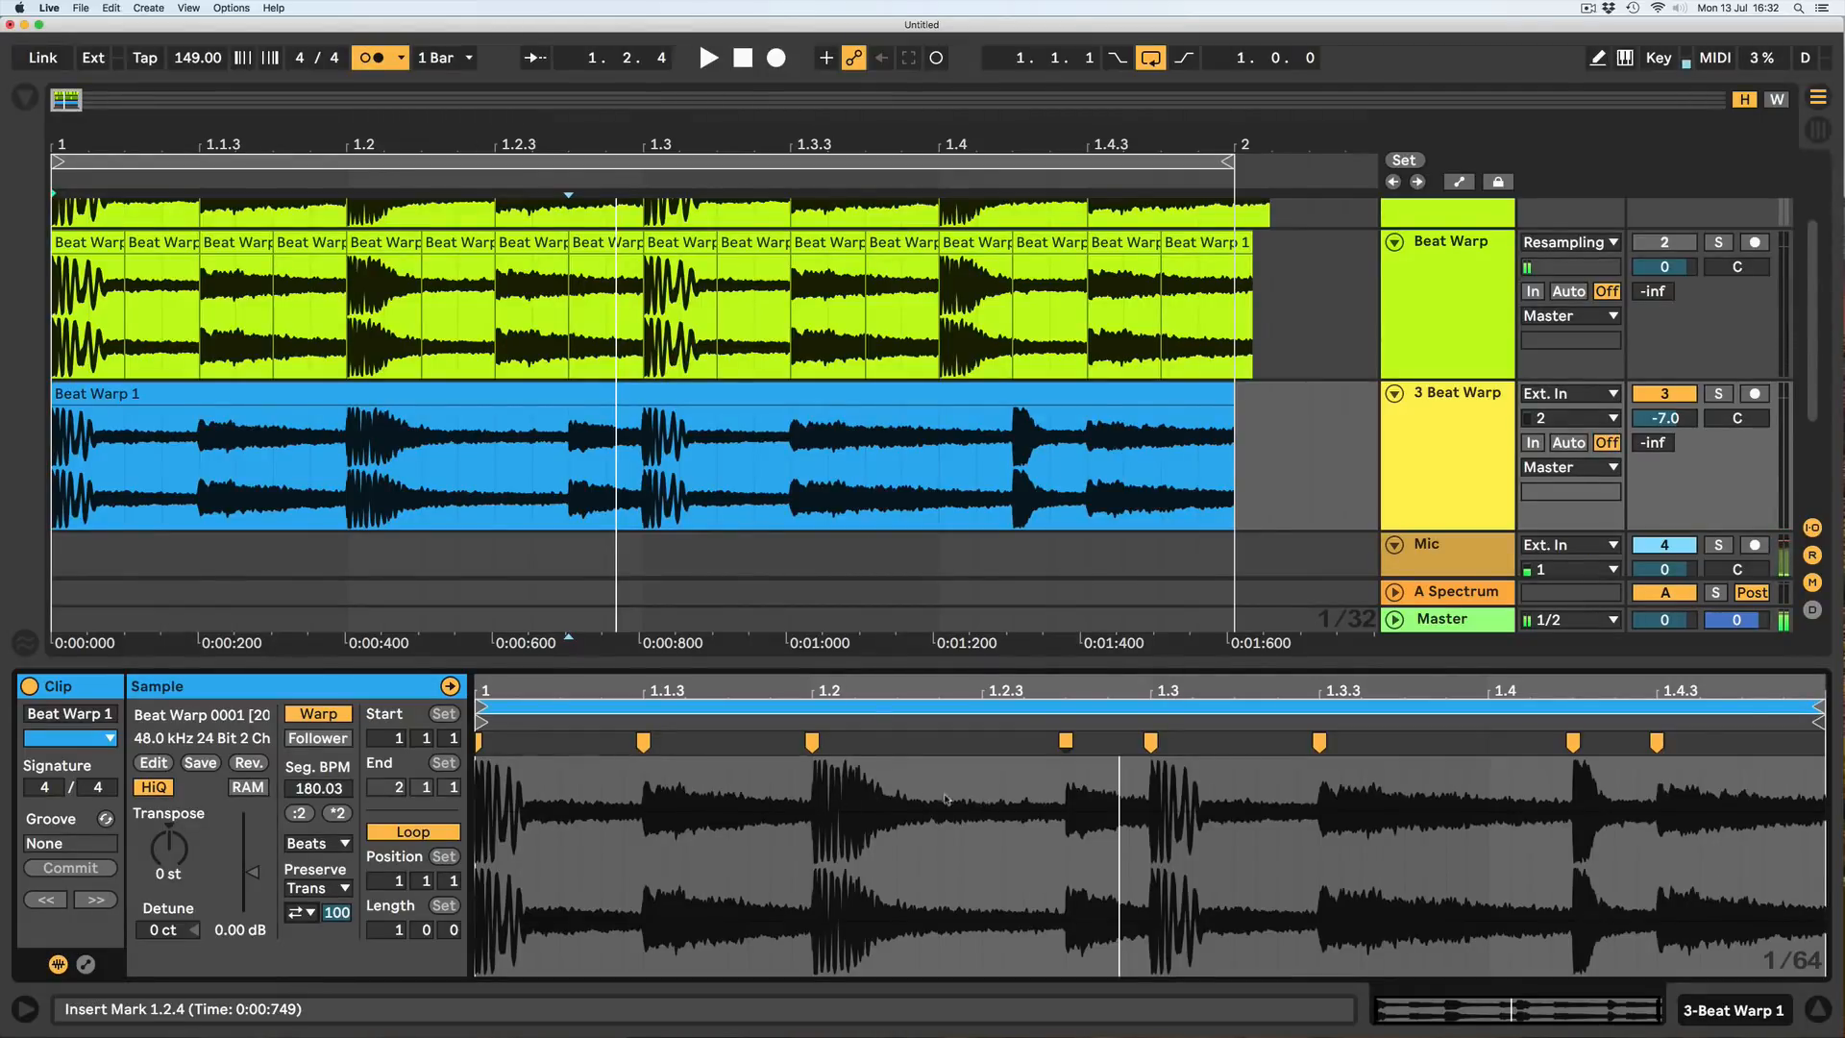
key("space")
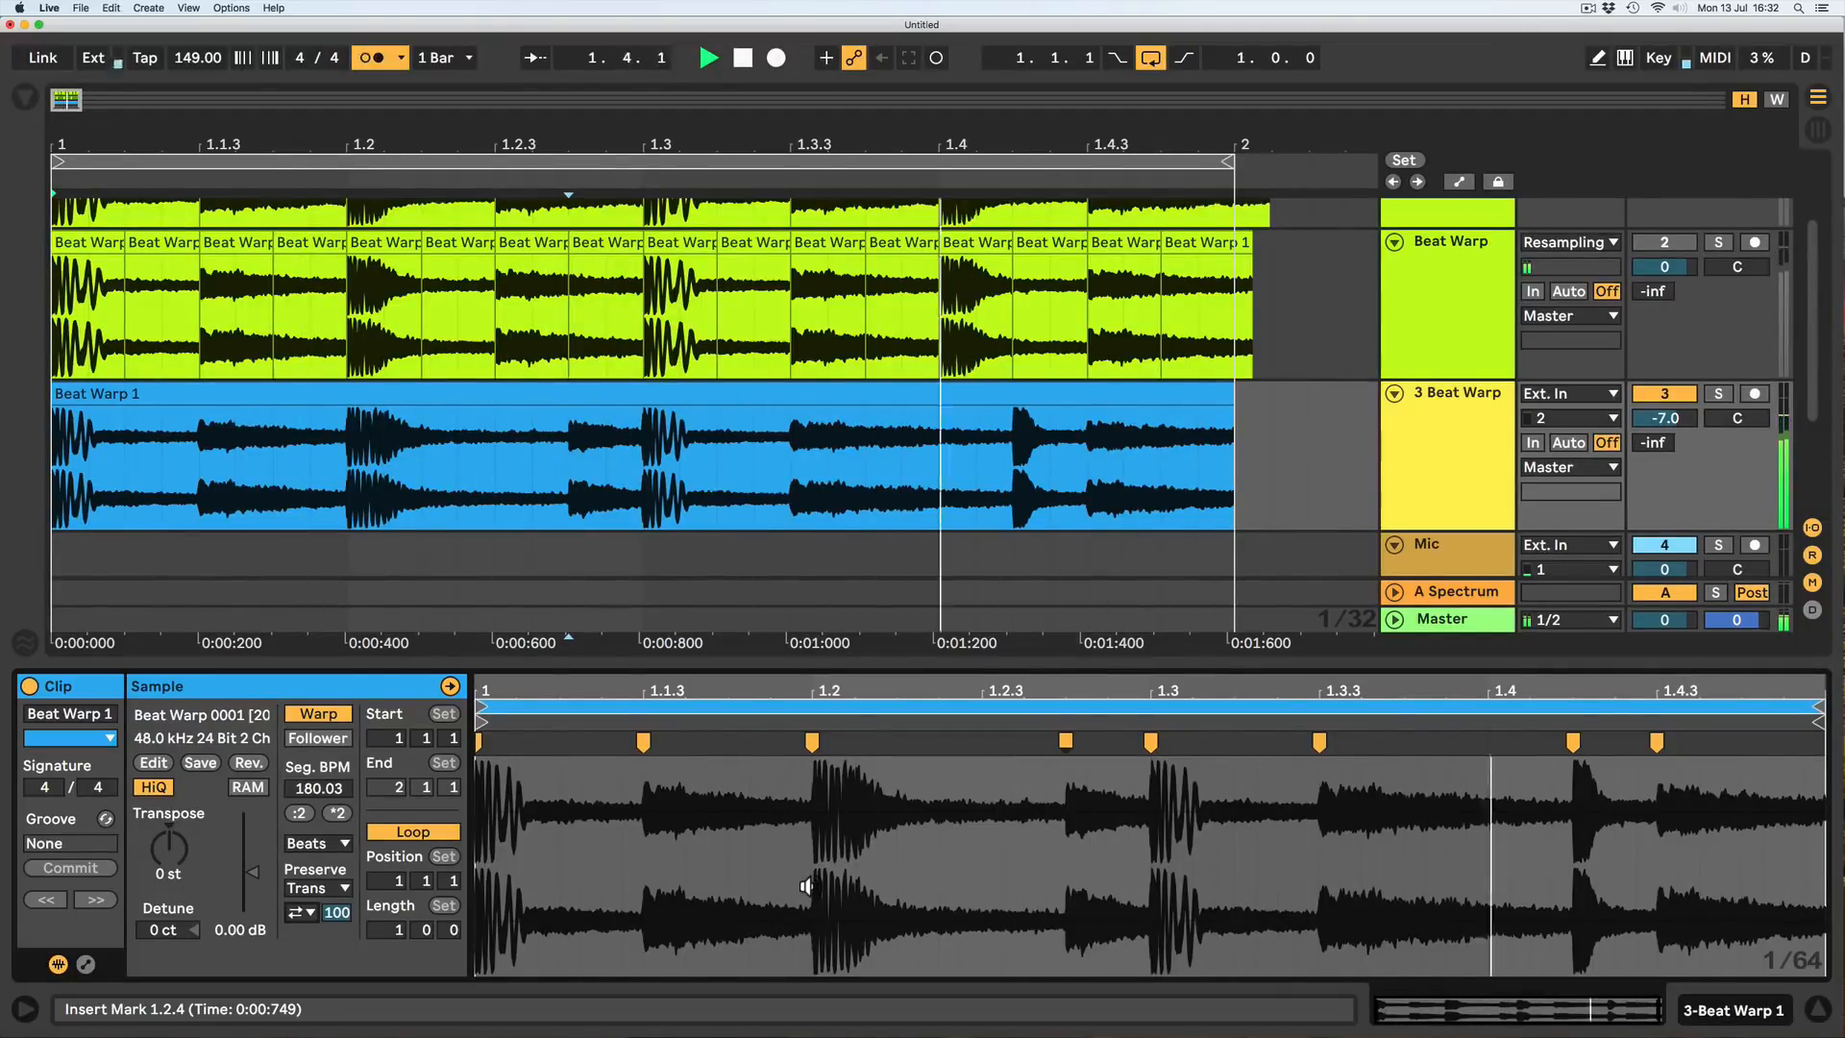
left_click(300, 912)
left_click(303, 924)
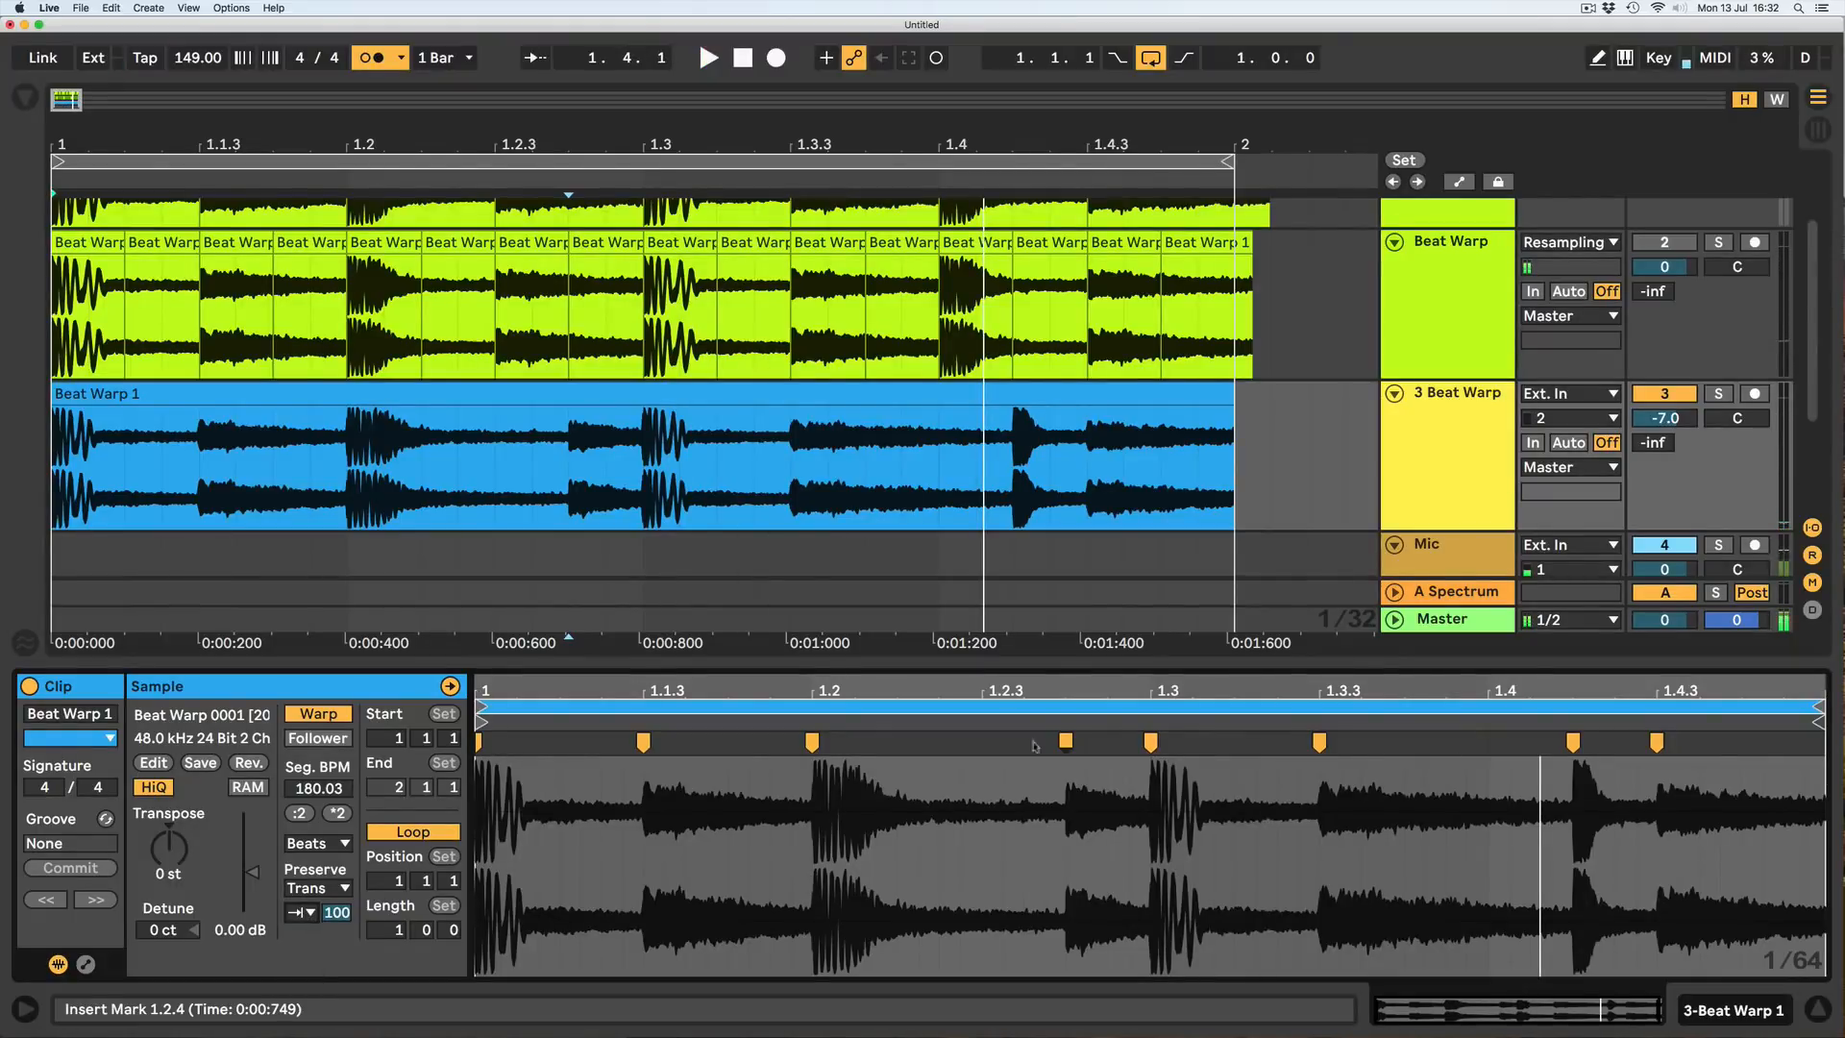
Move the shifted warp markers back to 1.2.3 and 1.4, and play the clip to check its timing.
left_click_drag(1062, 738, 973, 756)
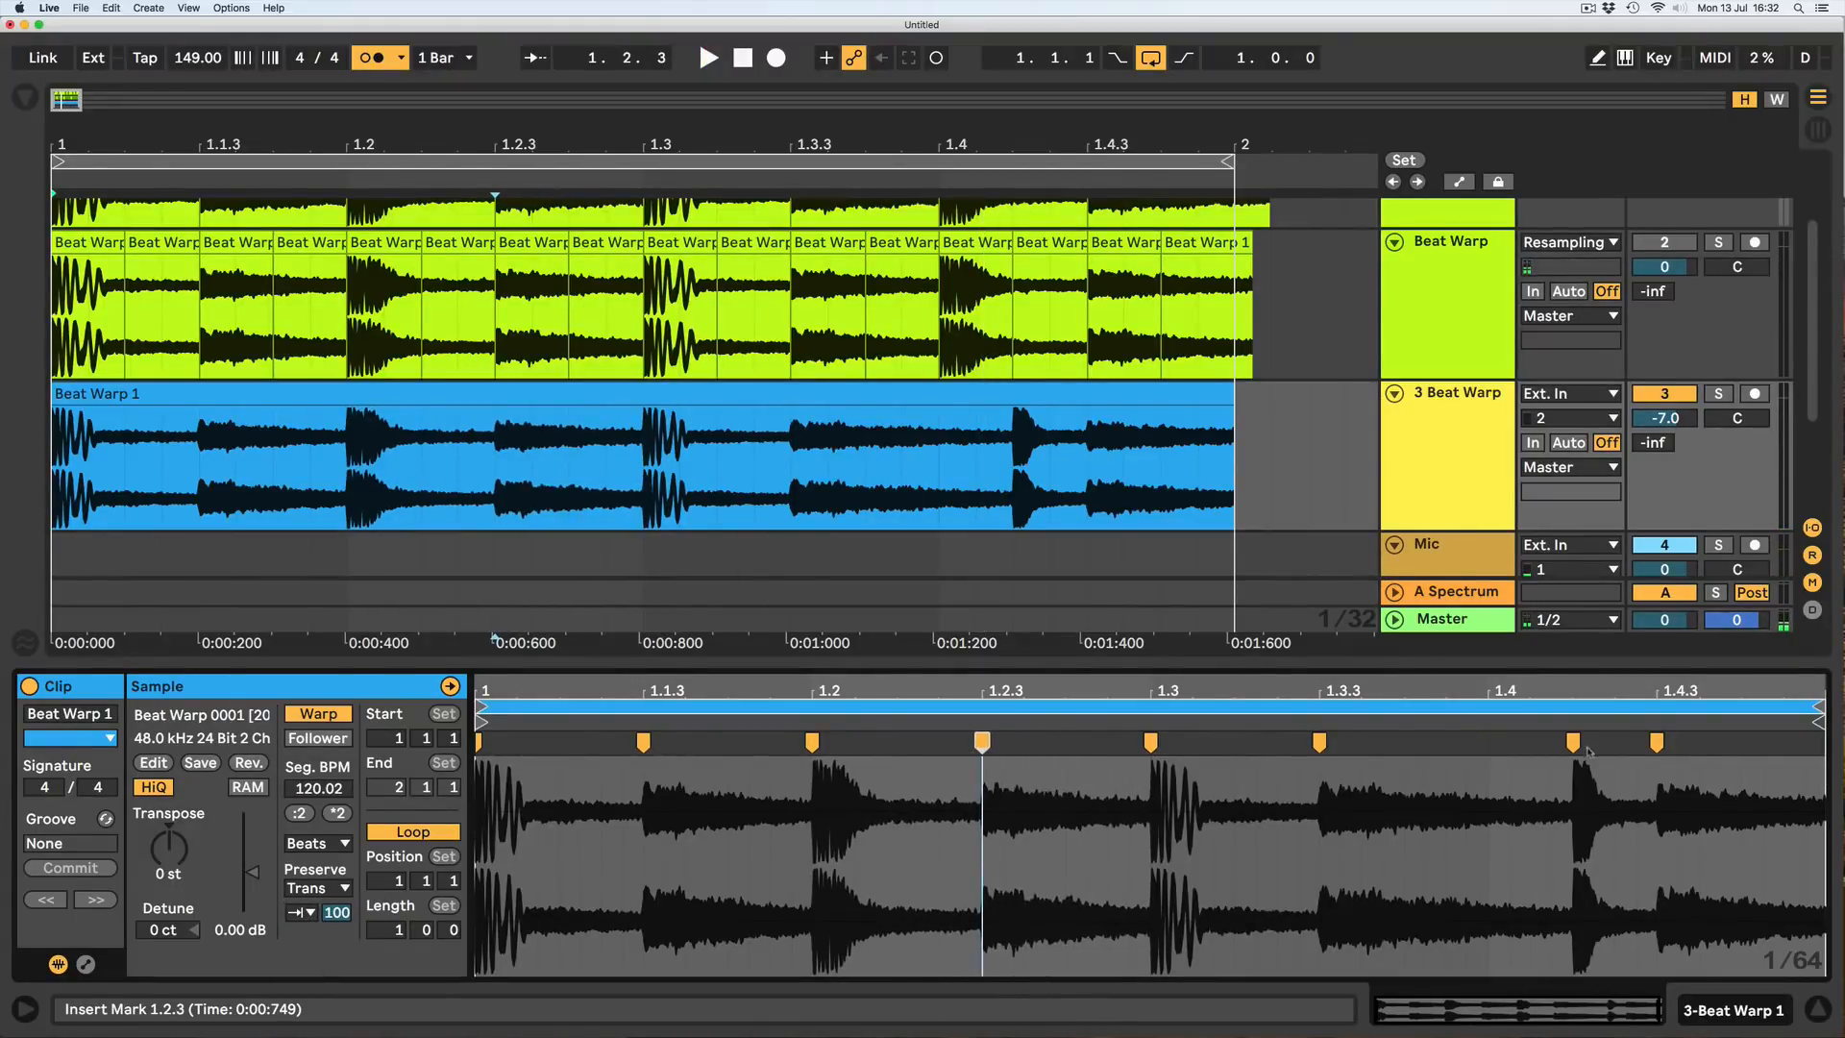
left_click_drag(1572, 741, 1475, 748)
key("space")
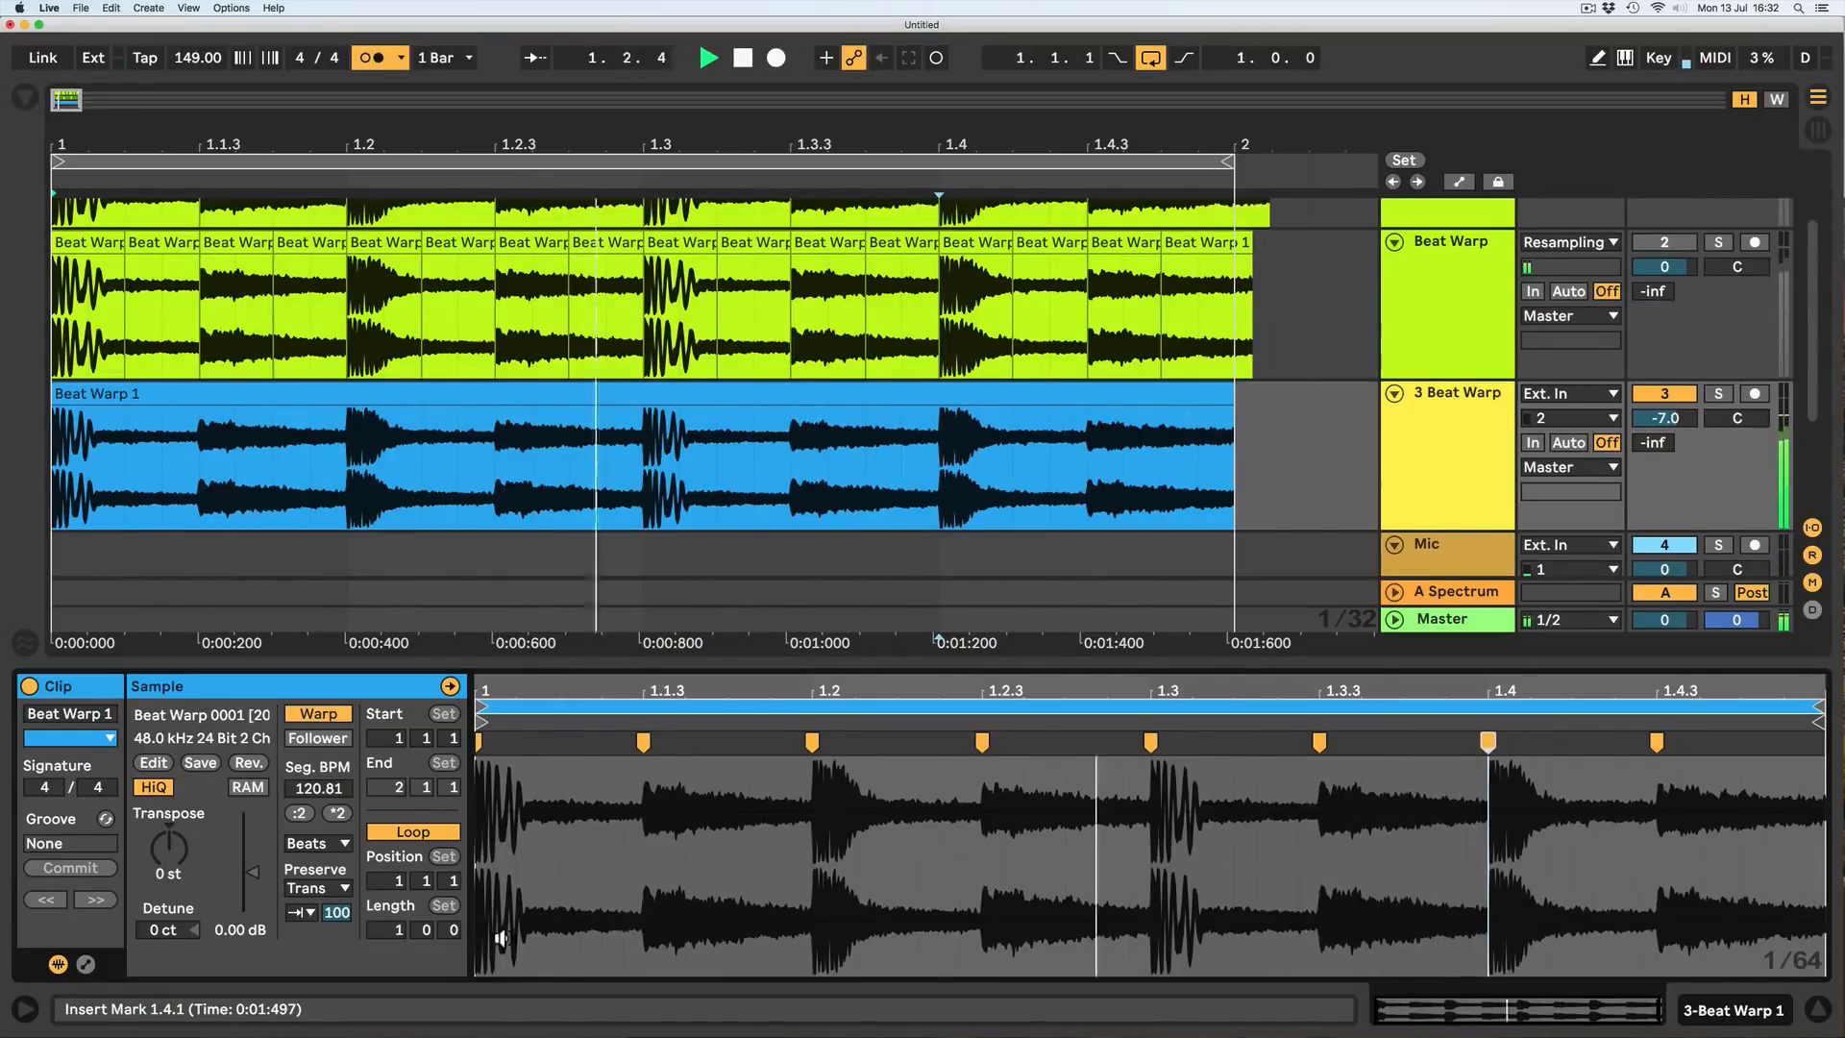
key("space")
Set the song tempo to 120 BPM and select the whole clip on the third track.
type("120")
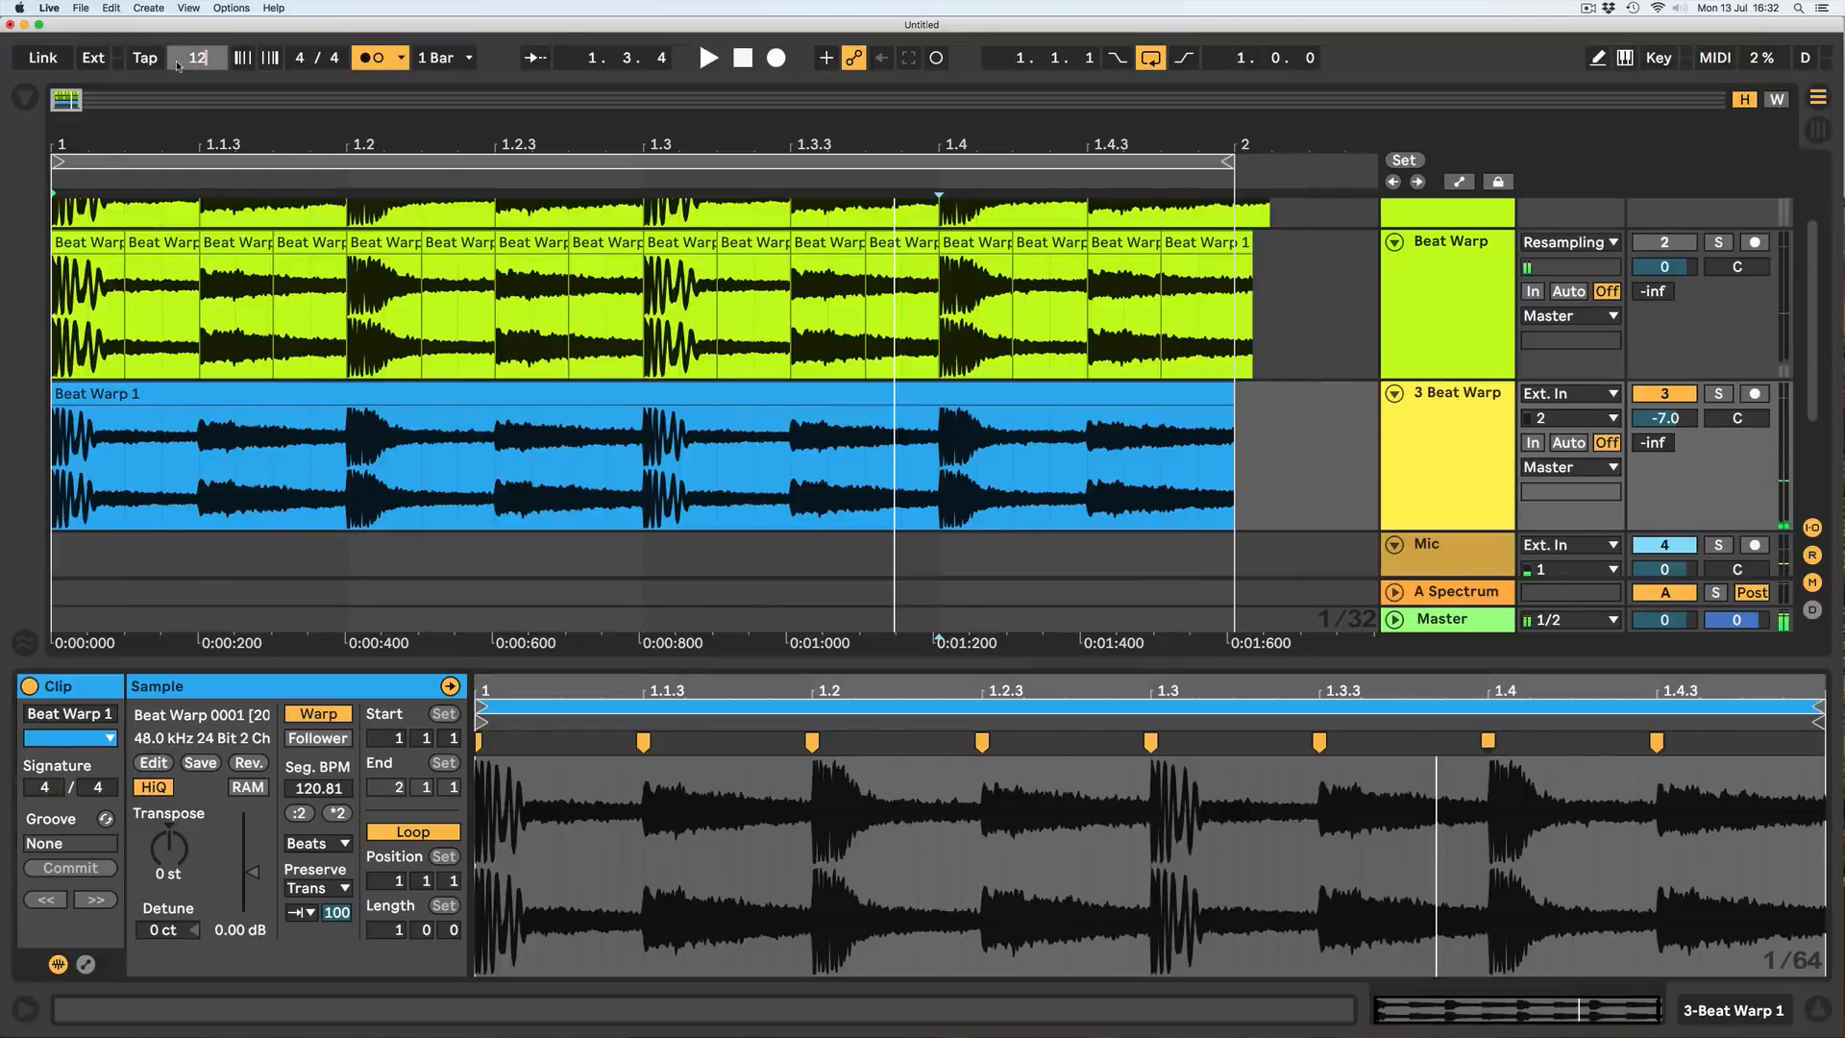
key("Return")
left_click(623, 396)
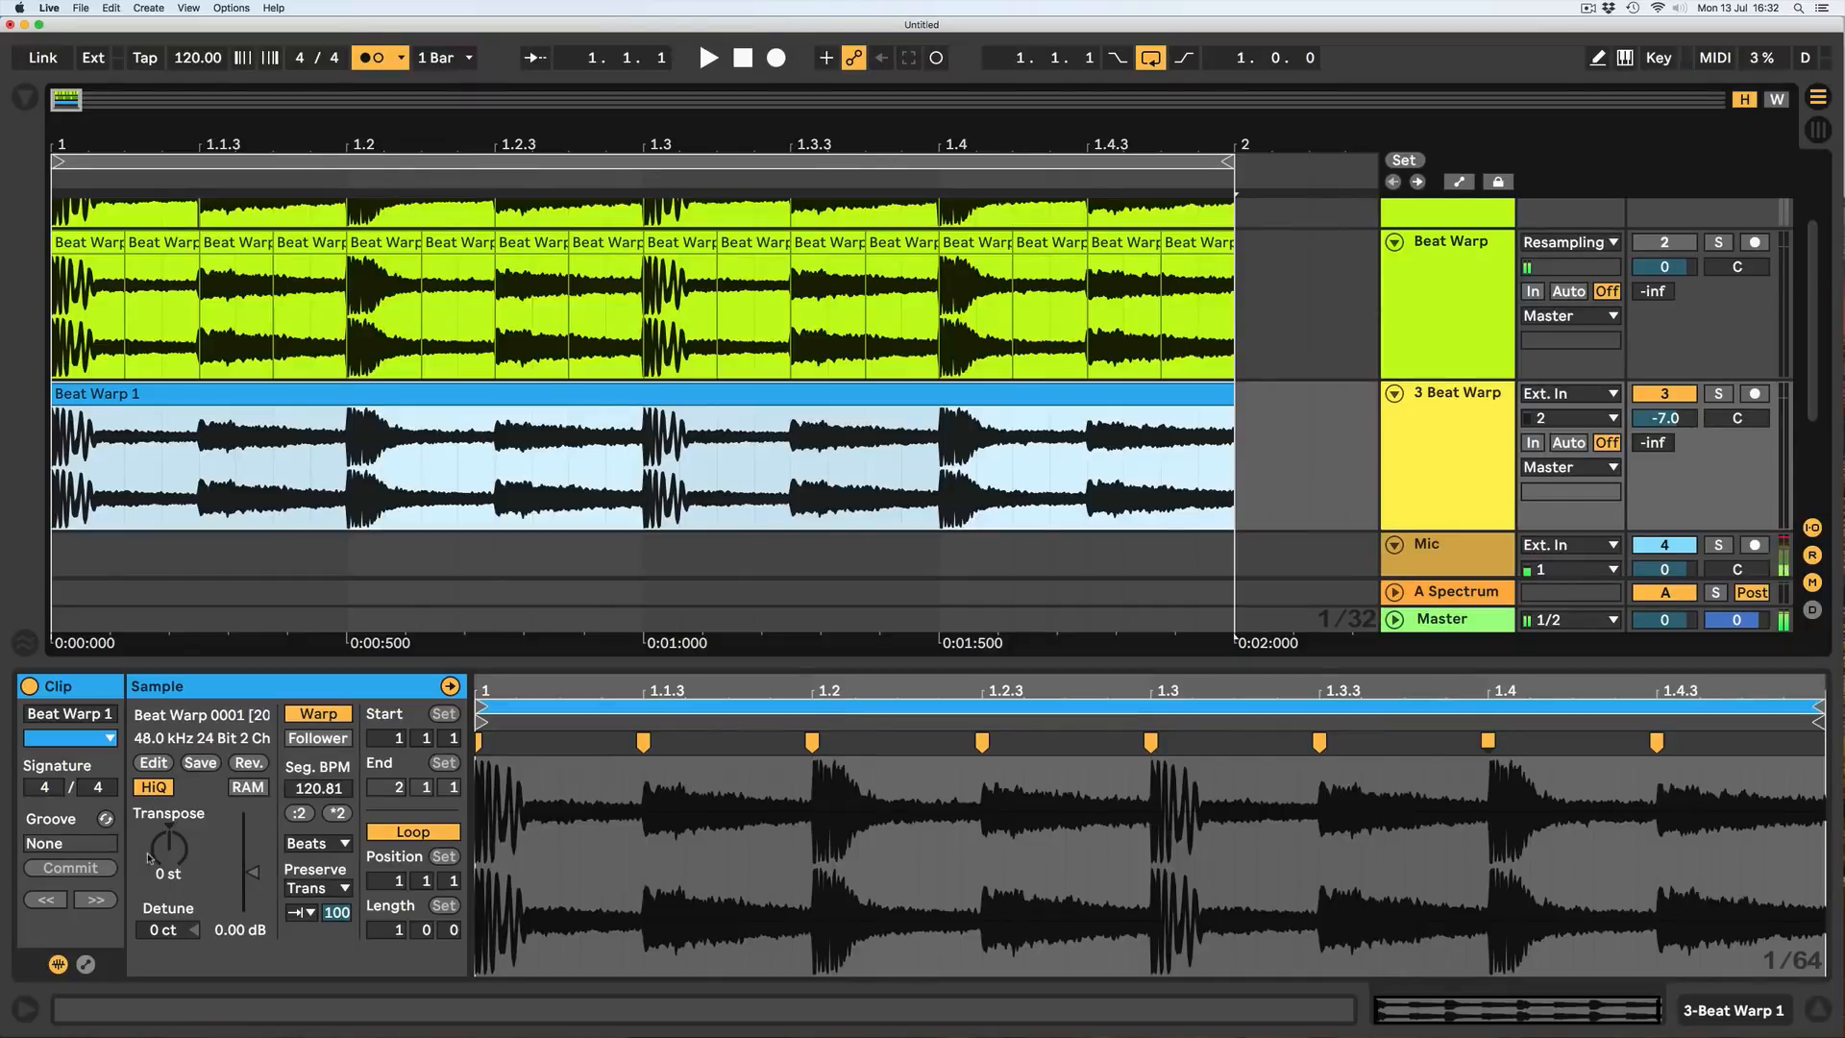
Play the clip while raising its Transpose to 11 st.
key("space")
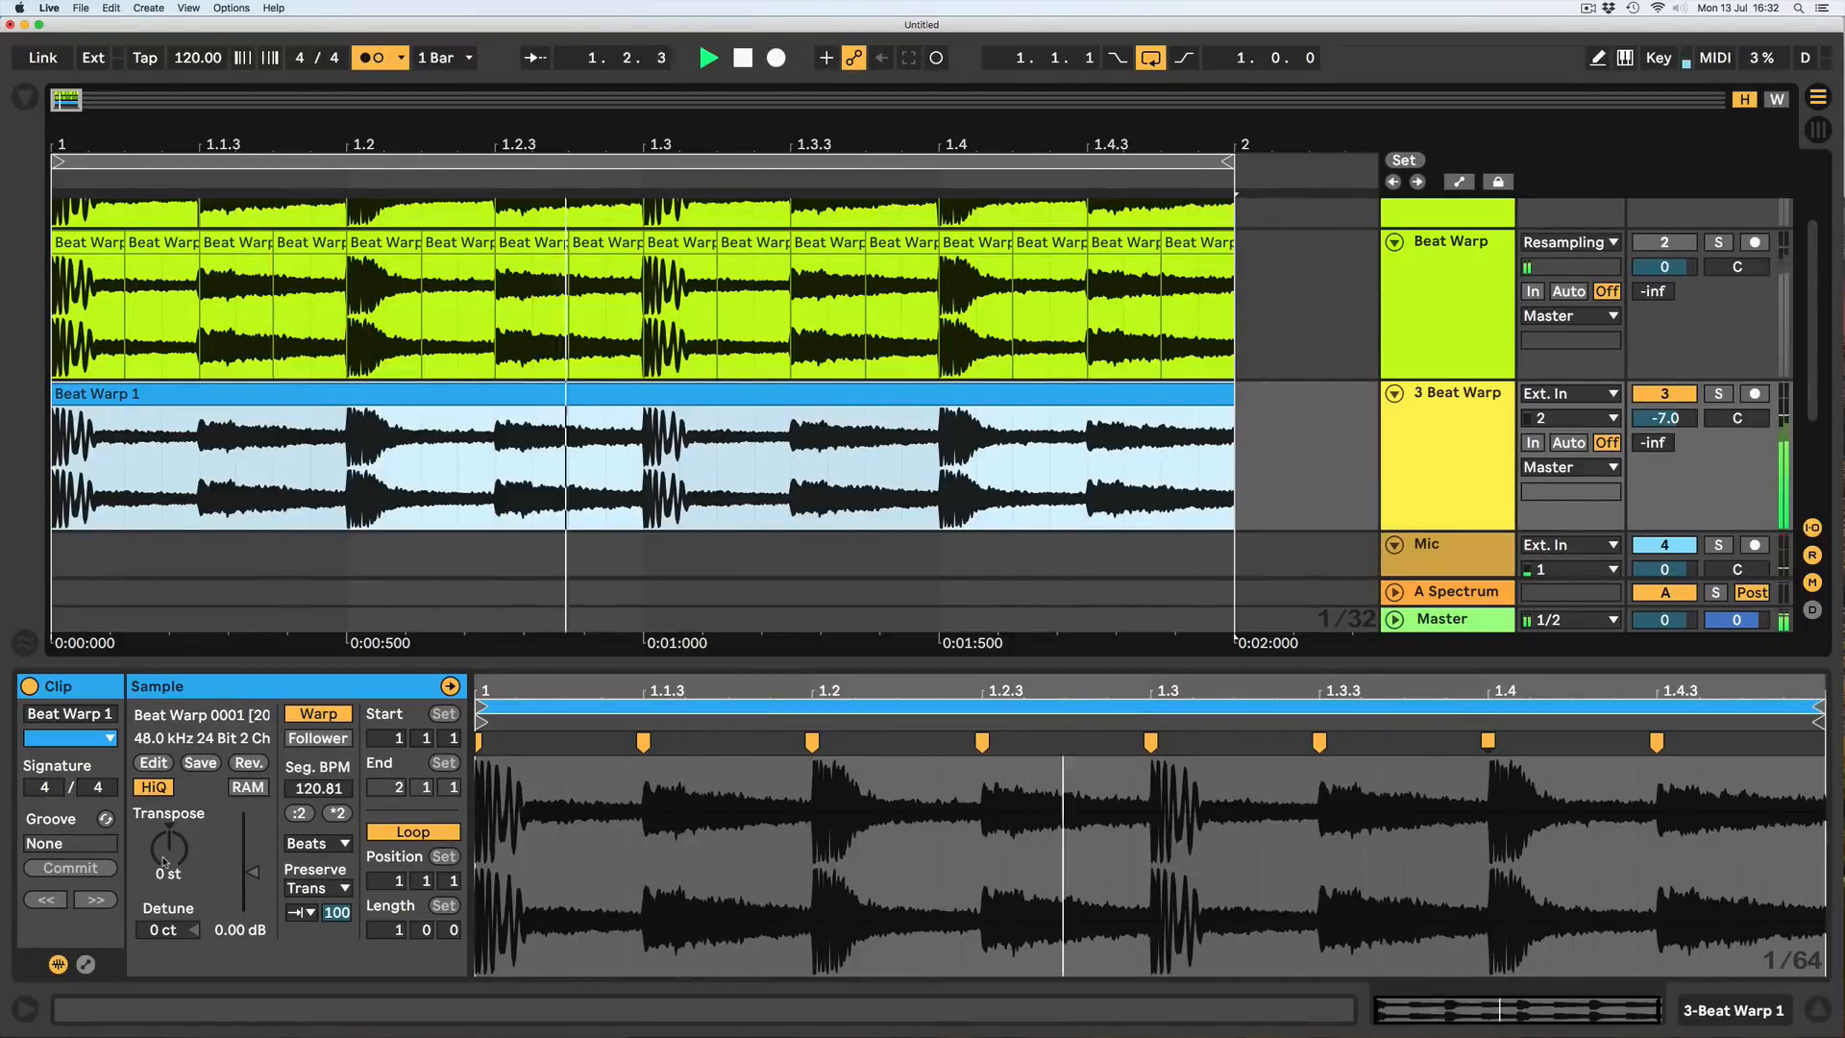
left_click_drag(163, 863, 162, 853)
key("space")
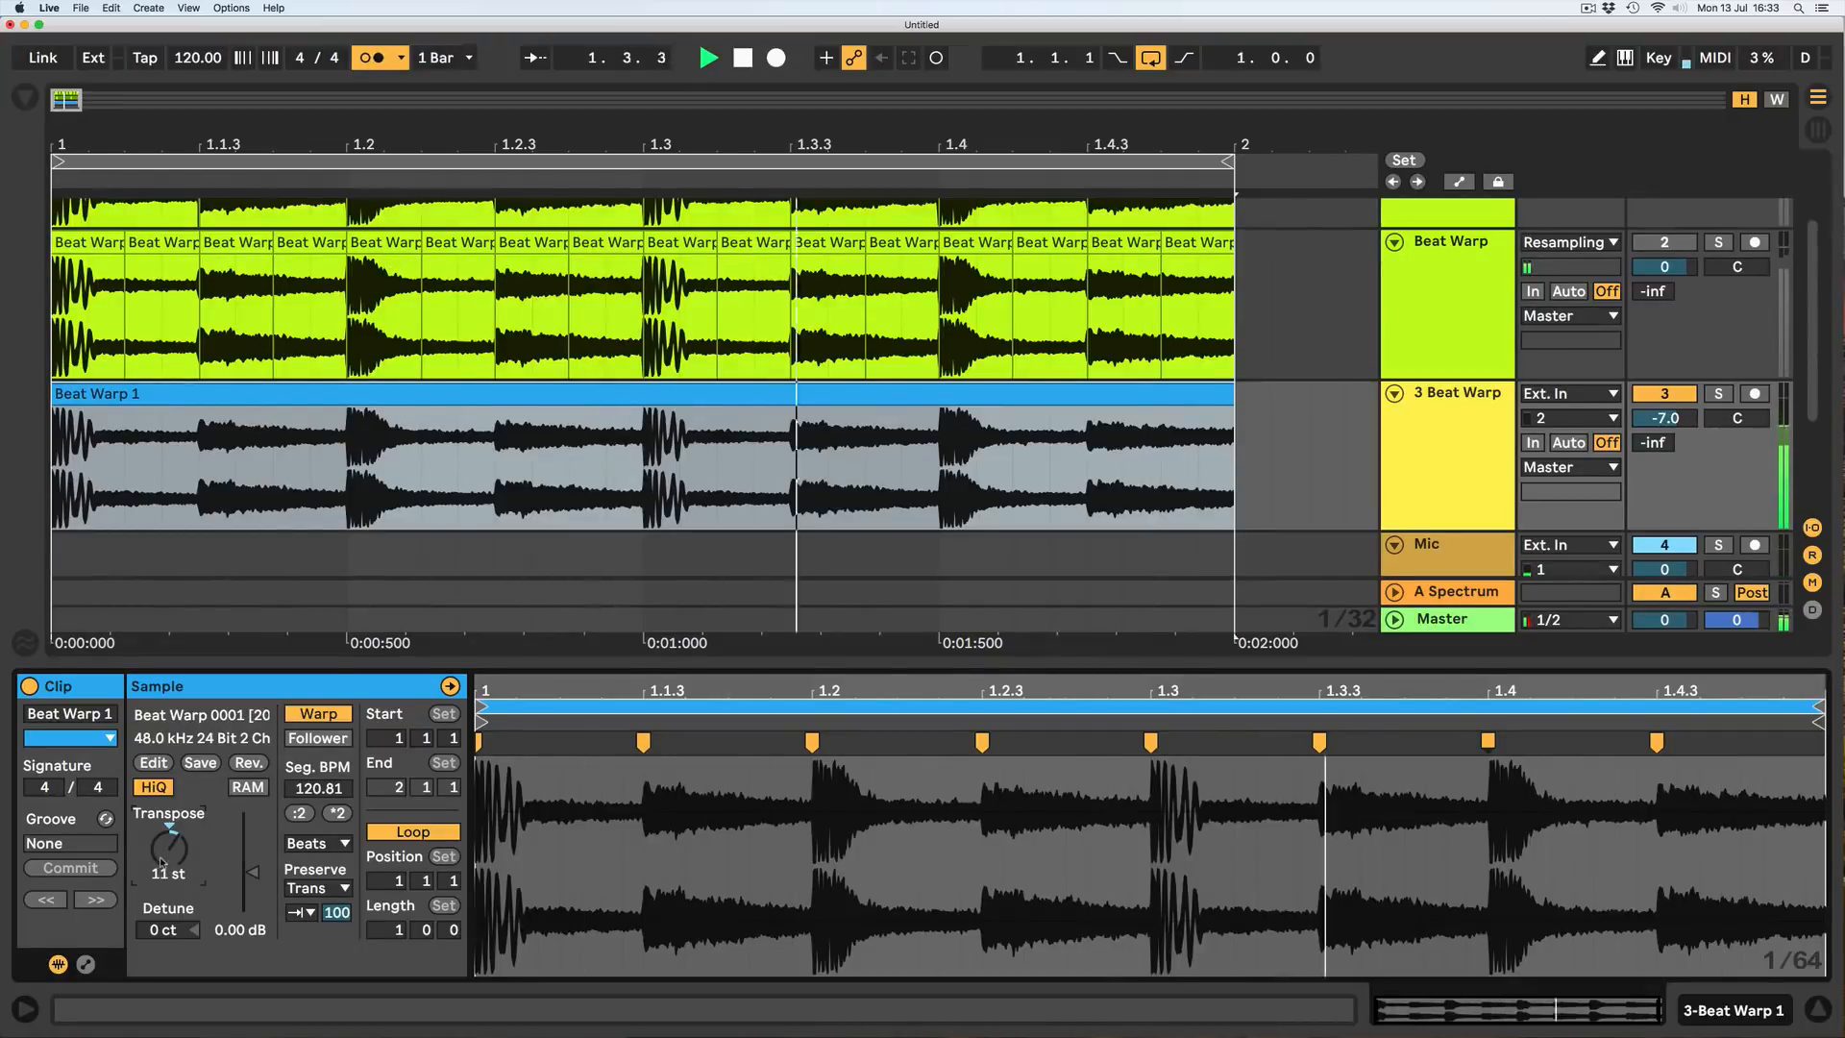
Play the clip transposed to 14 st to hear how its transients hold up.
key("space")
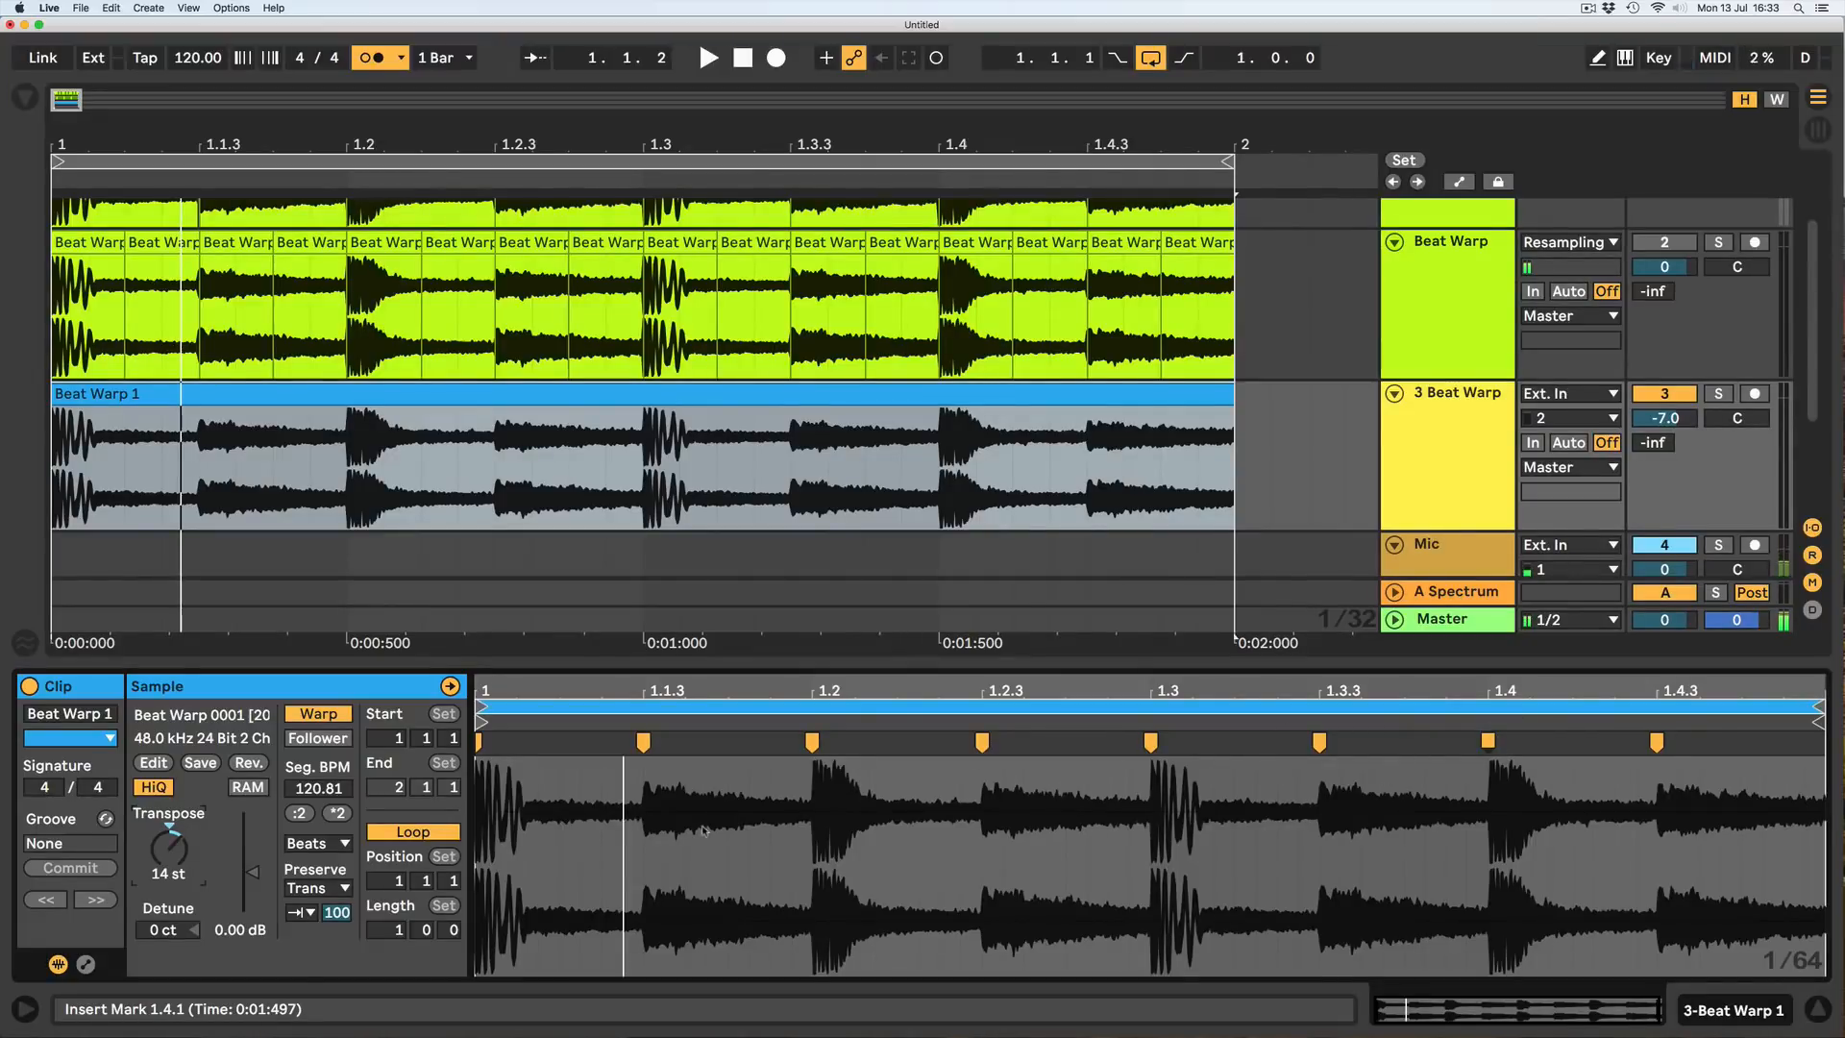
key("space")
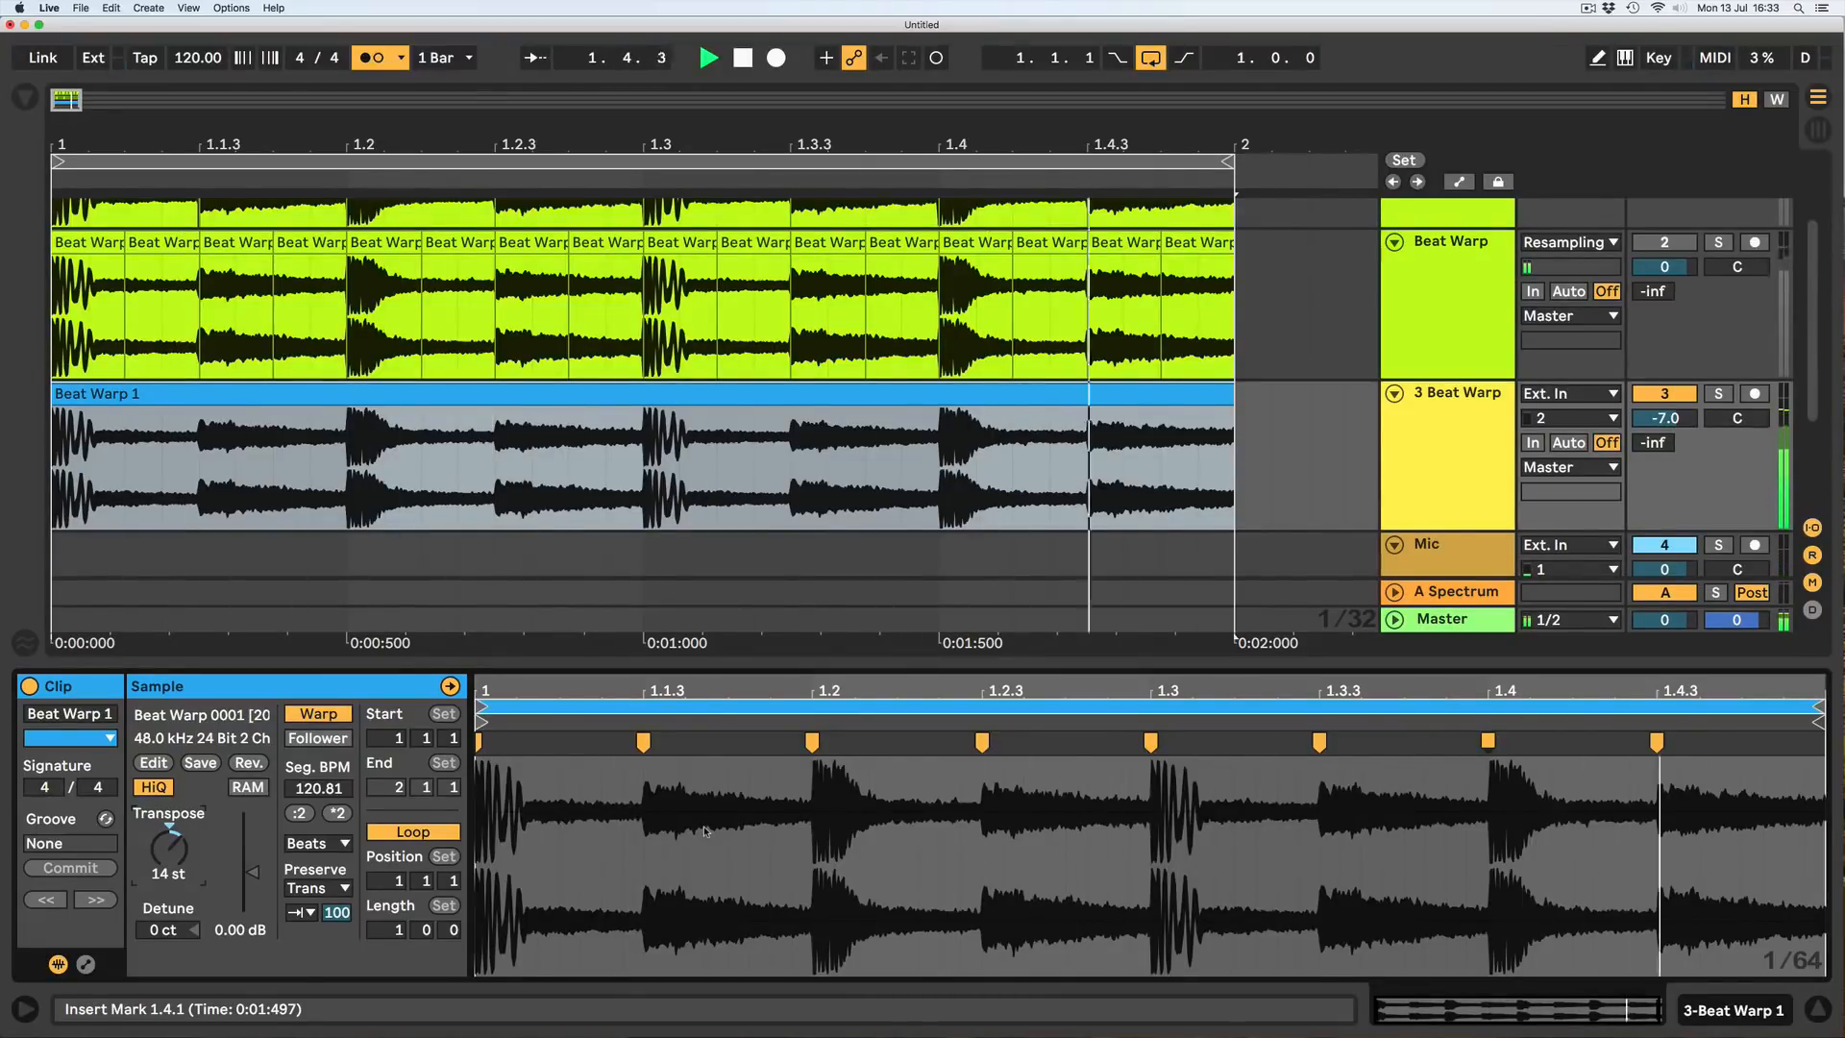
key("space")
Remove the warp markers at 1.1.3, 1.2 and 1.2.3, and play the clip to hear the difference.
left_click(810, 741)
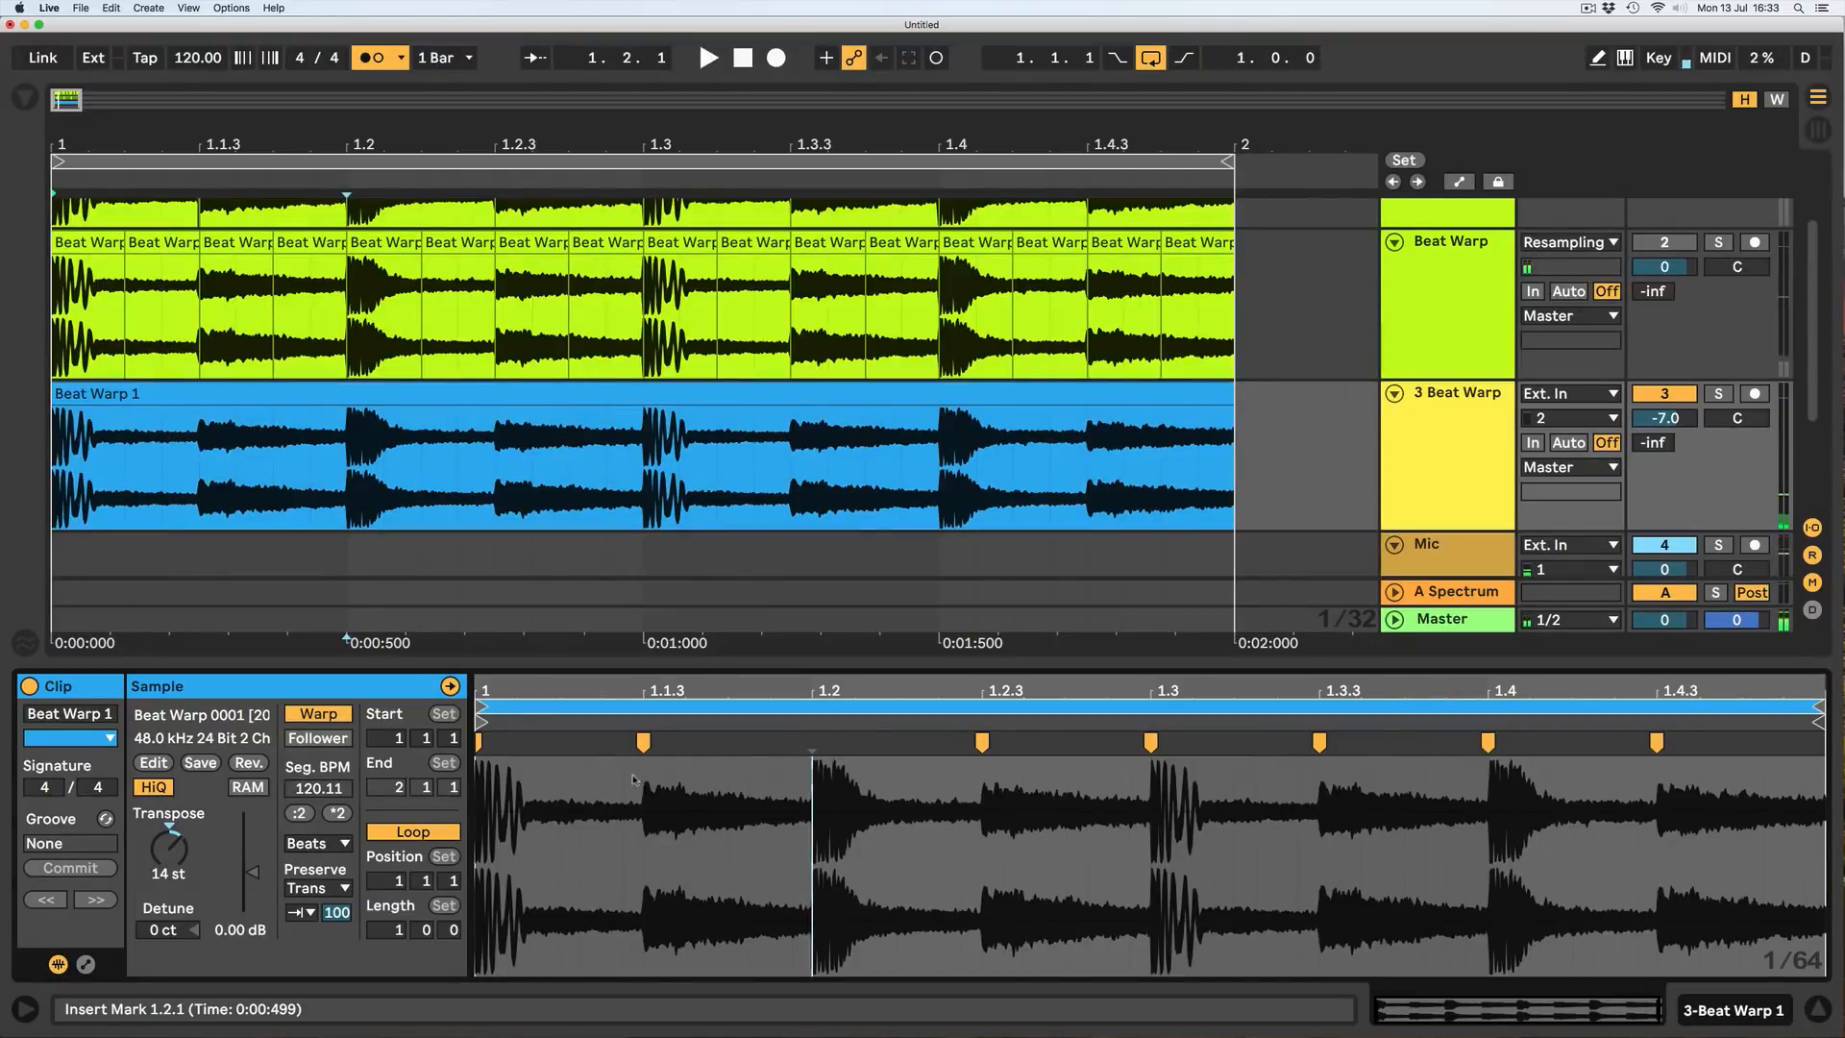
left_click(644, 742)
left_click(981, 742)
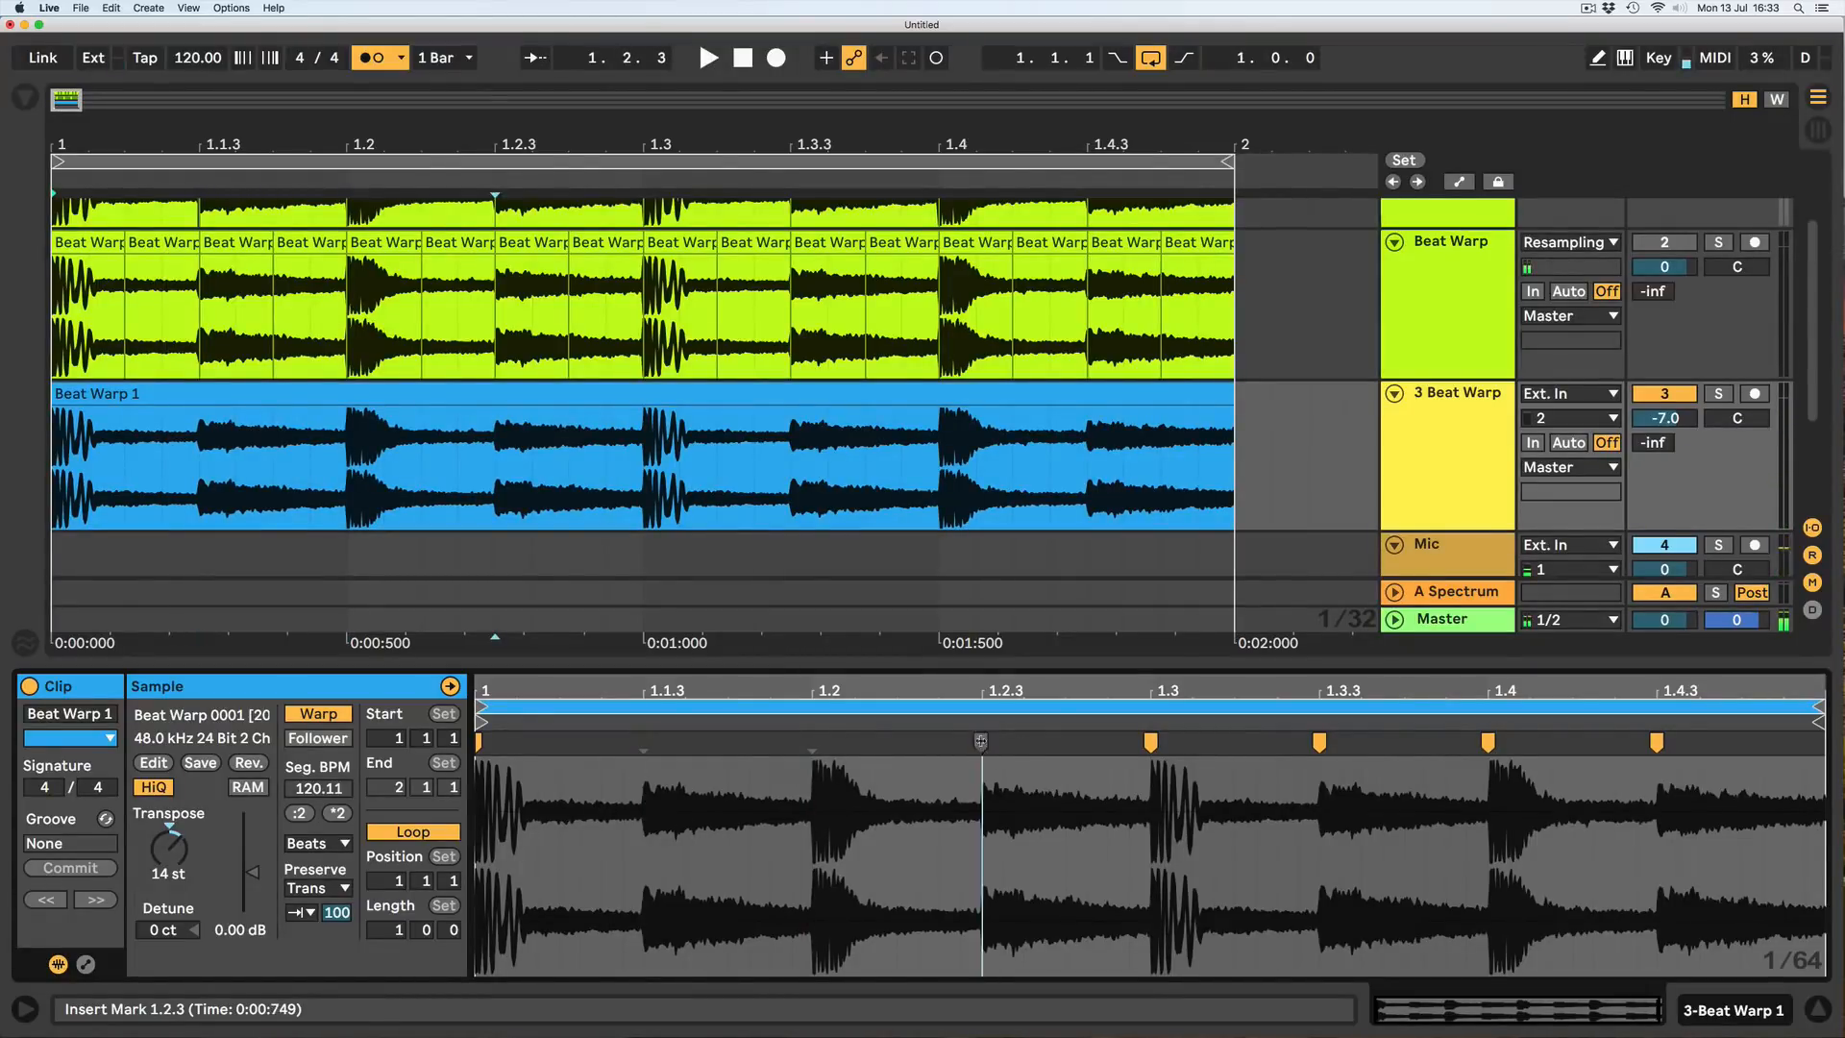
key("space")
key("space")
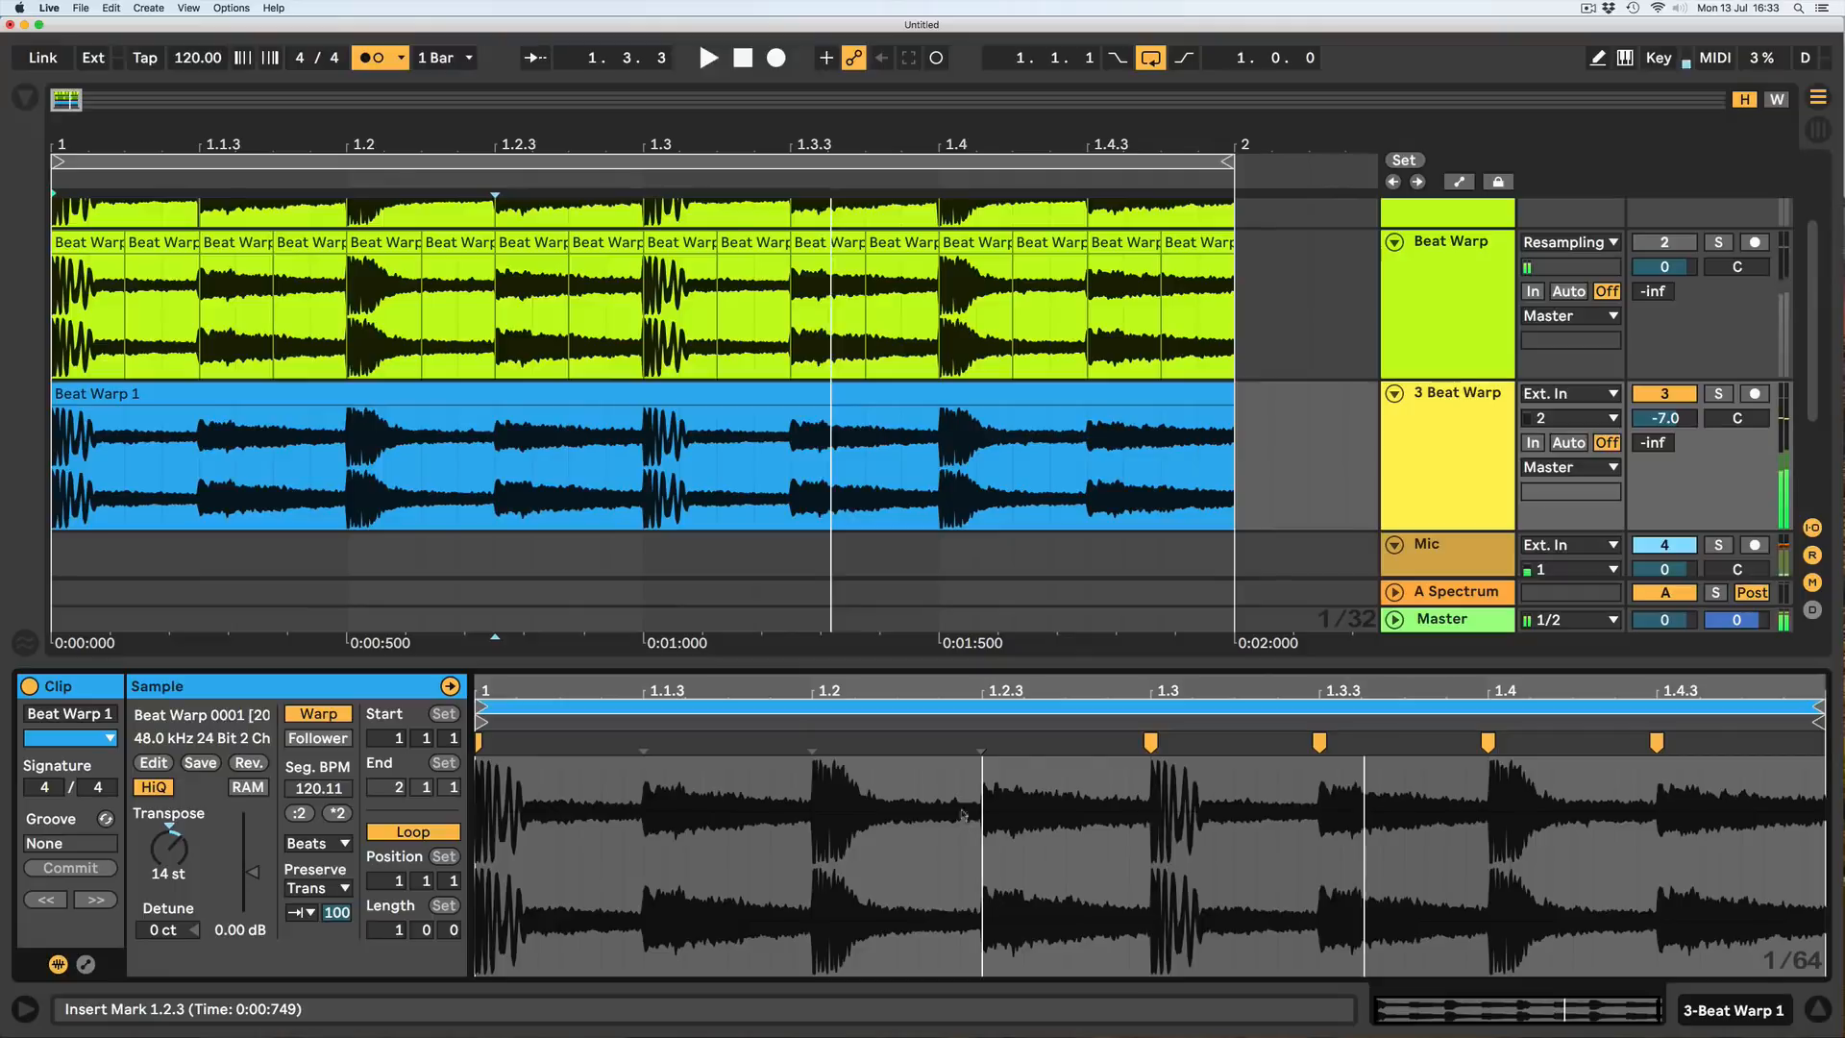
Play the clip while lowering its Transpose to 6 st.
left_click_drag(961, 861, 1001, 855)
left_click(975, 823)
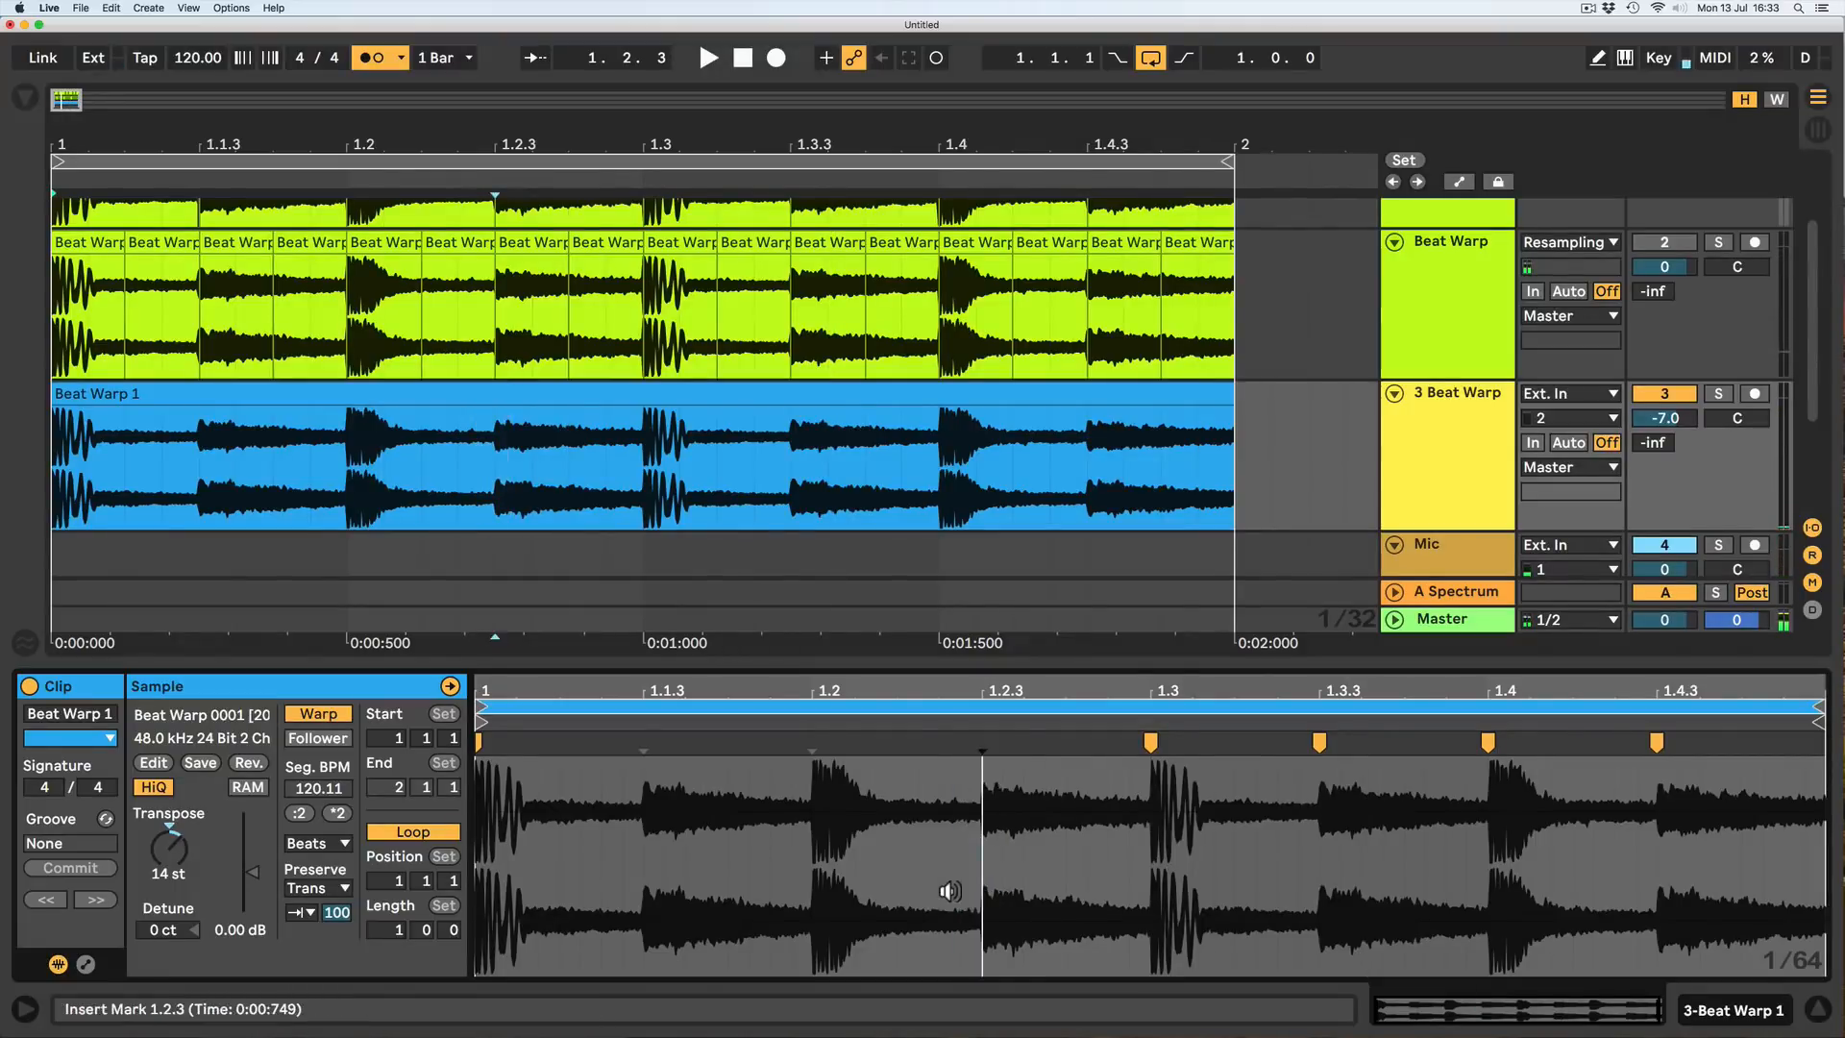
key("space")
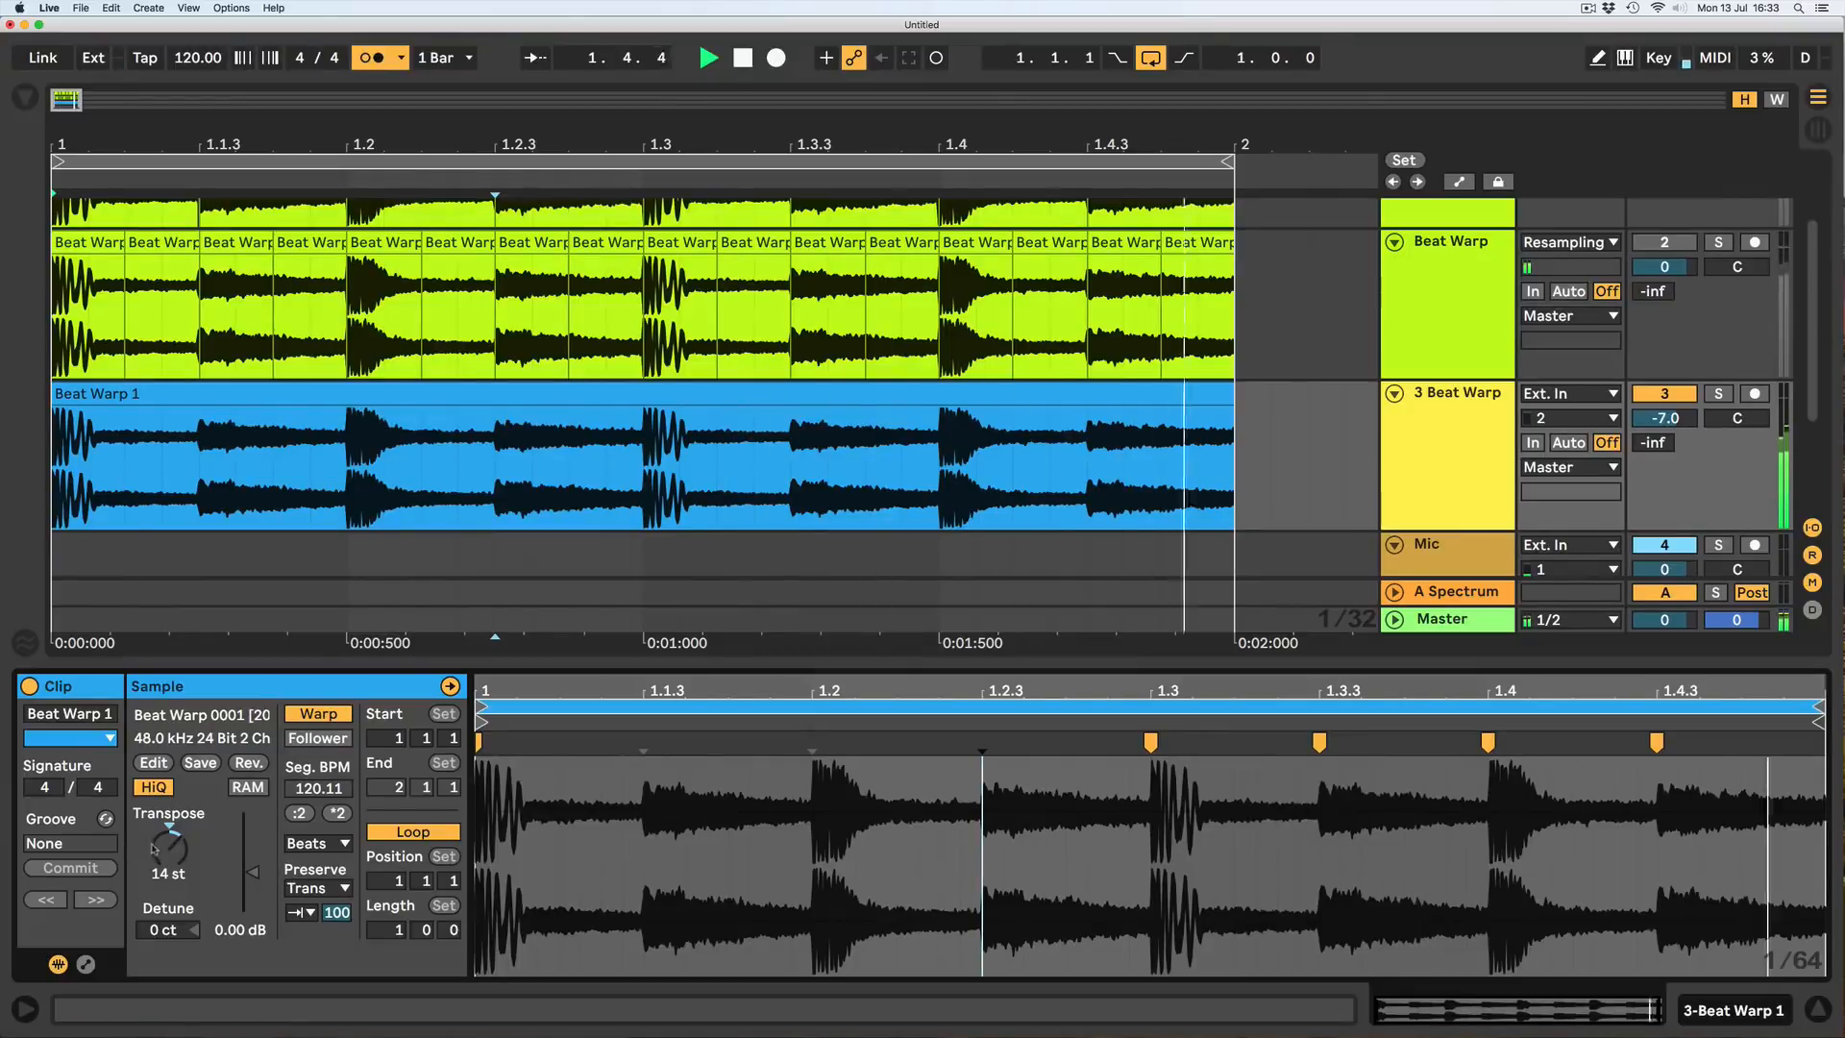
left_click_drag(170, 846, 170, 862)
key("space")
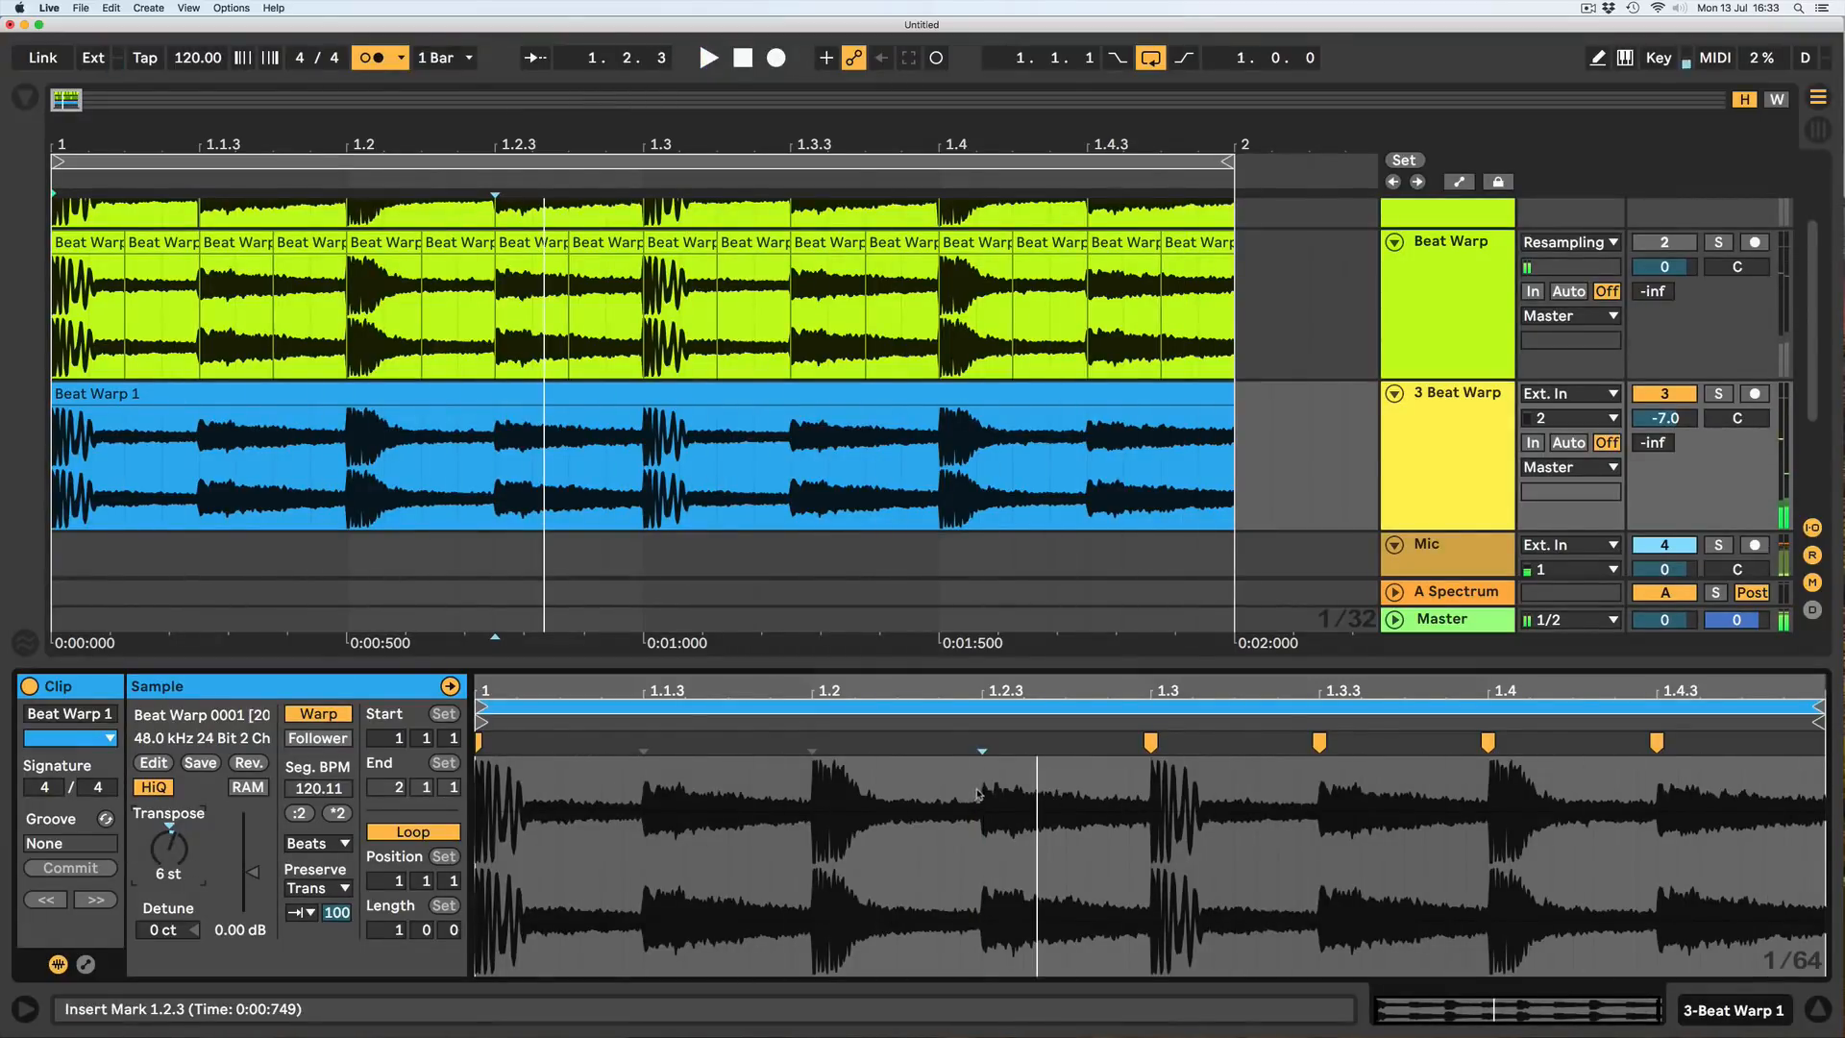
Try to insert a transient at 1.2.3 and play the clip.
right_click(978, 795)
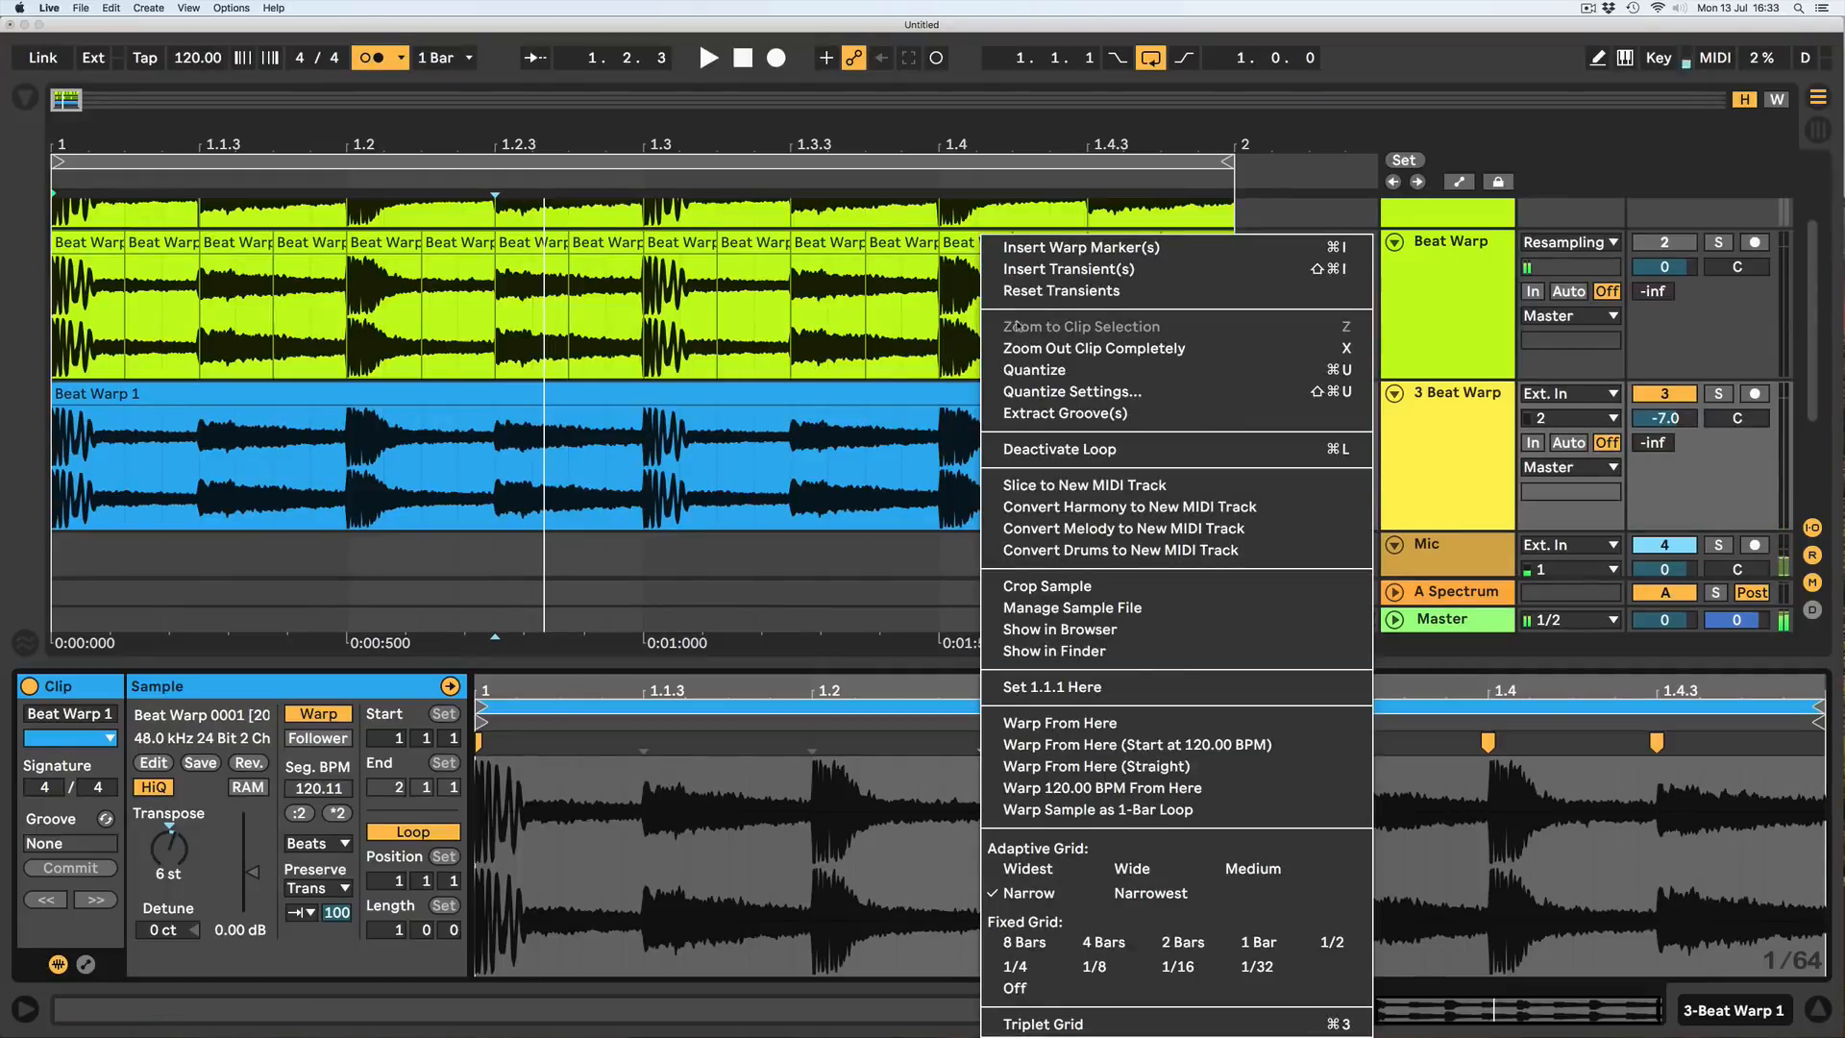
left_click(1098, 271)
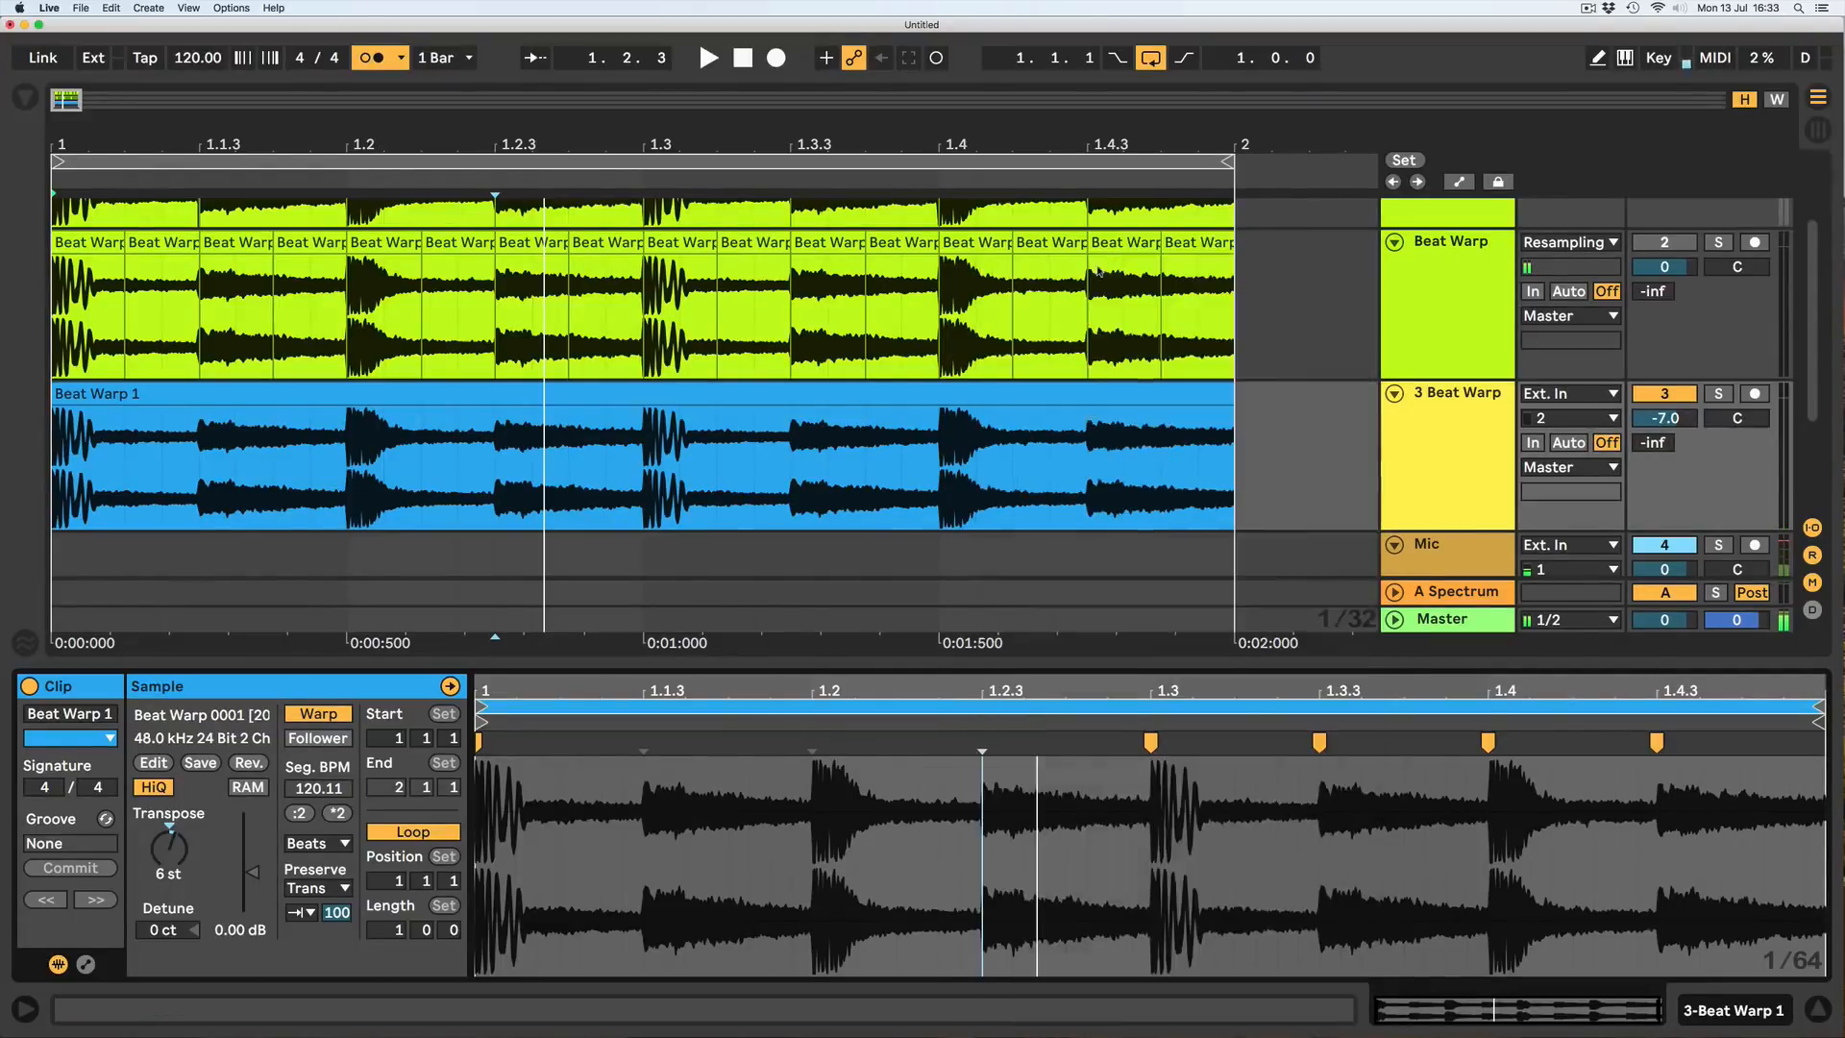
left_click(916, 828)
left_click(884, 890)
key("space")
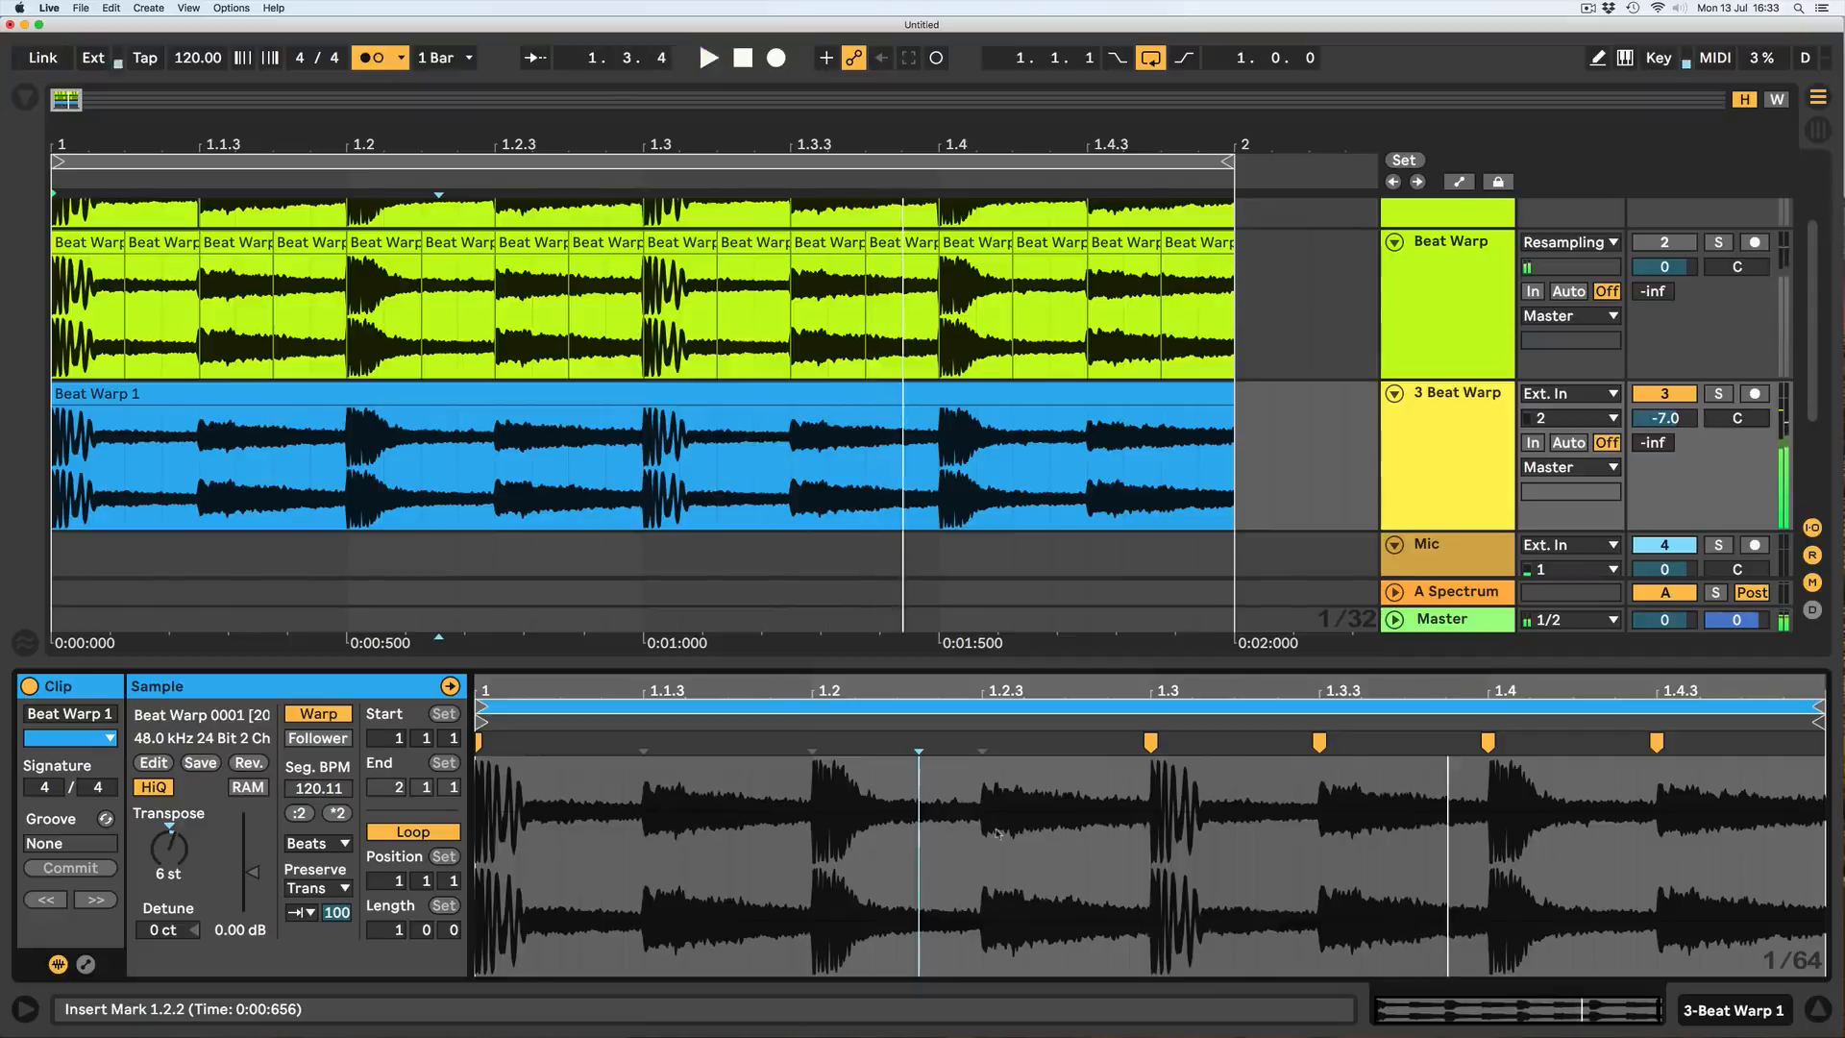
Select the clip's first half and insert warp markers on its transients at 1.1.3, 1.2 and 1.2.3.
left_click_drag(1002, 828, 306, 830)
key("super+space")
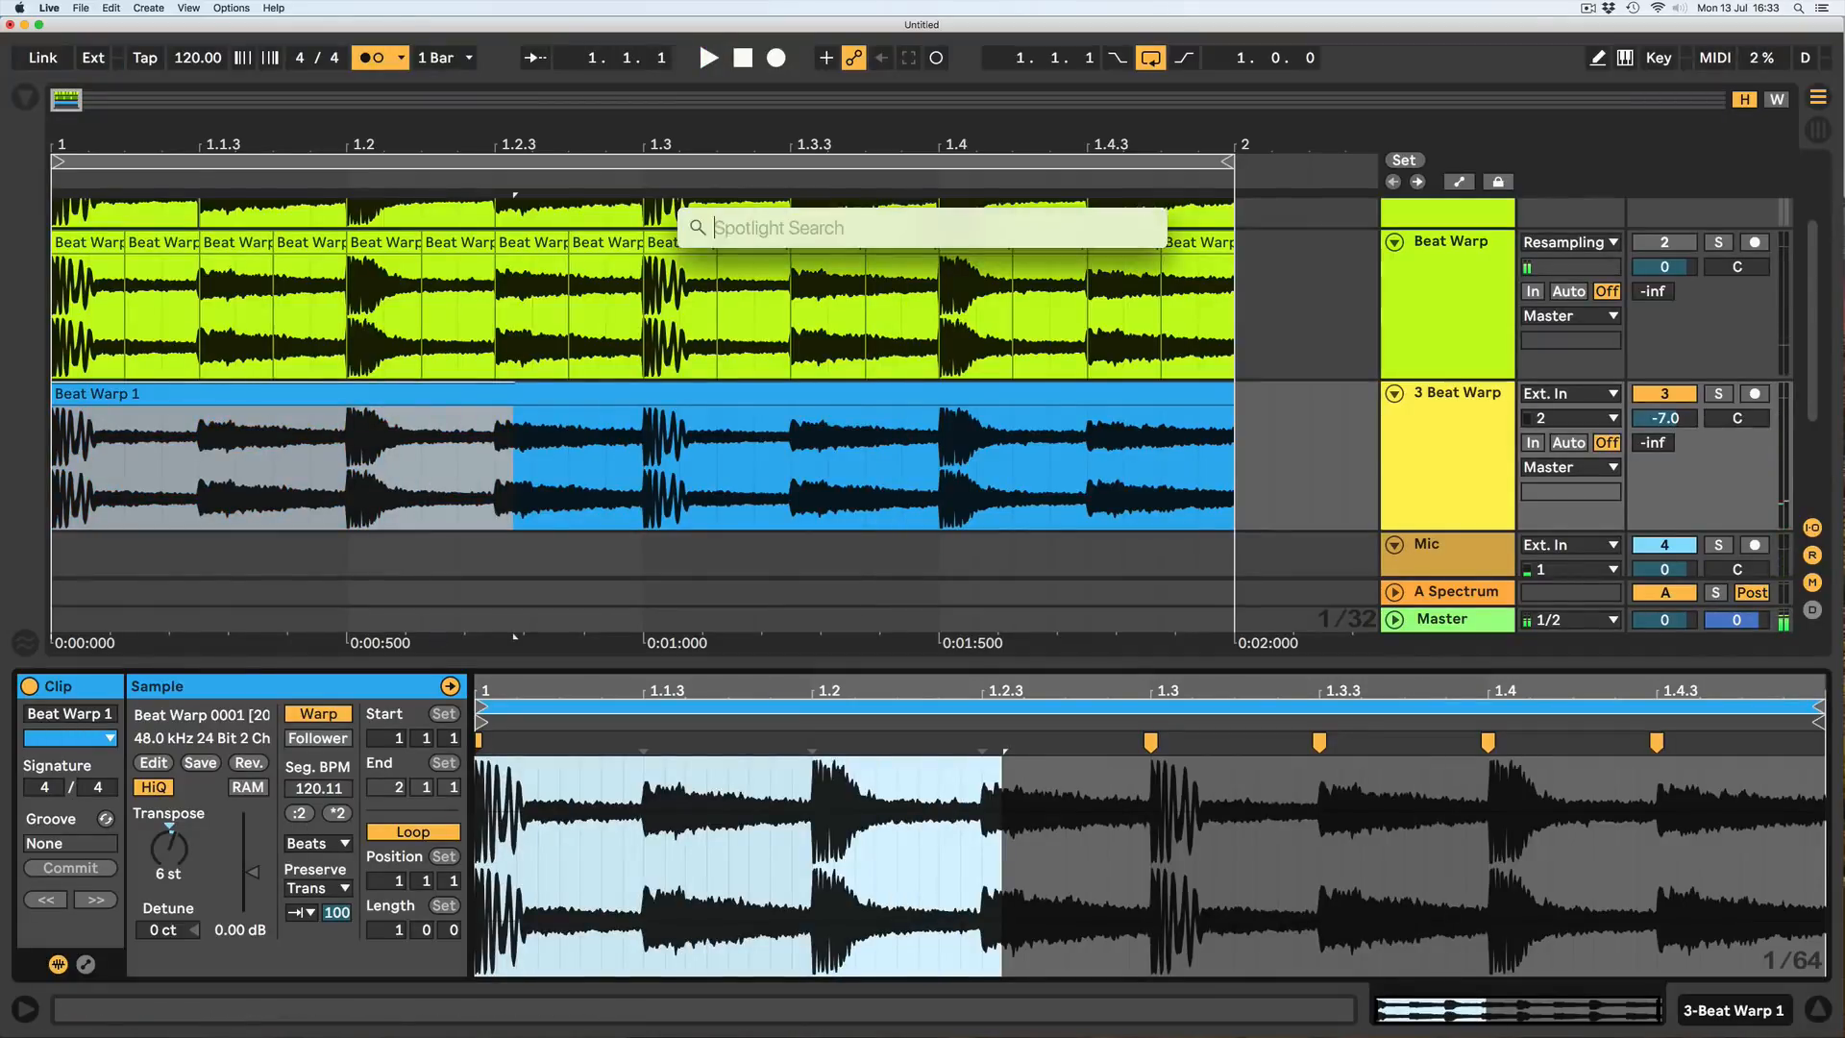
left_click(793, 864)
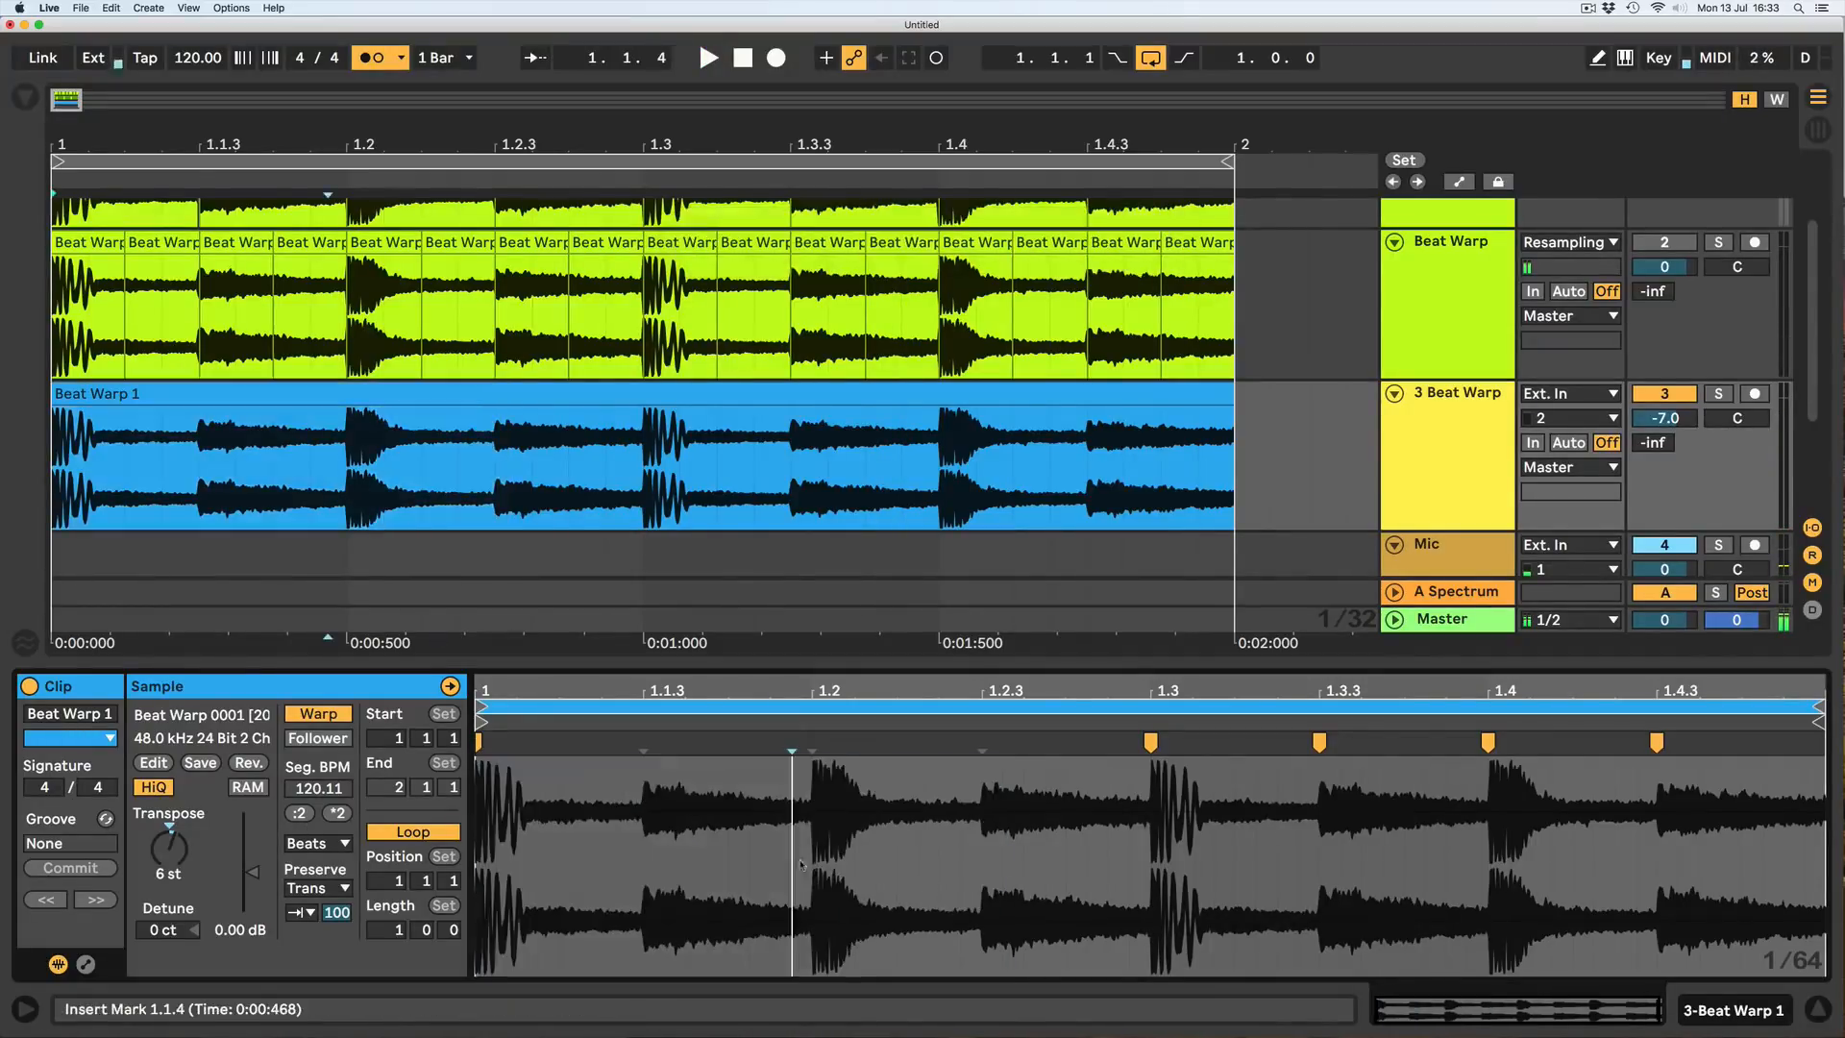
left_click_drag(1021, 814, 356, 812)
key("super+i")
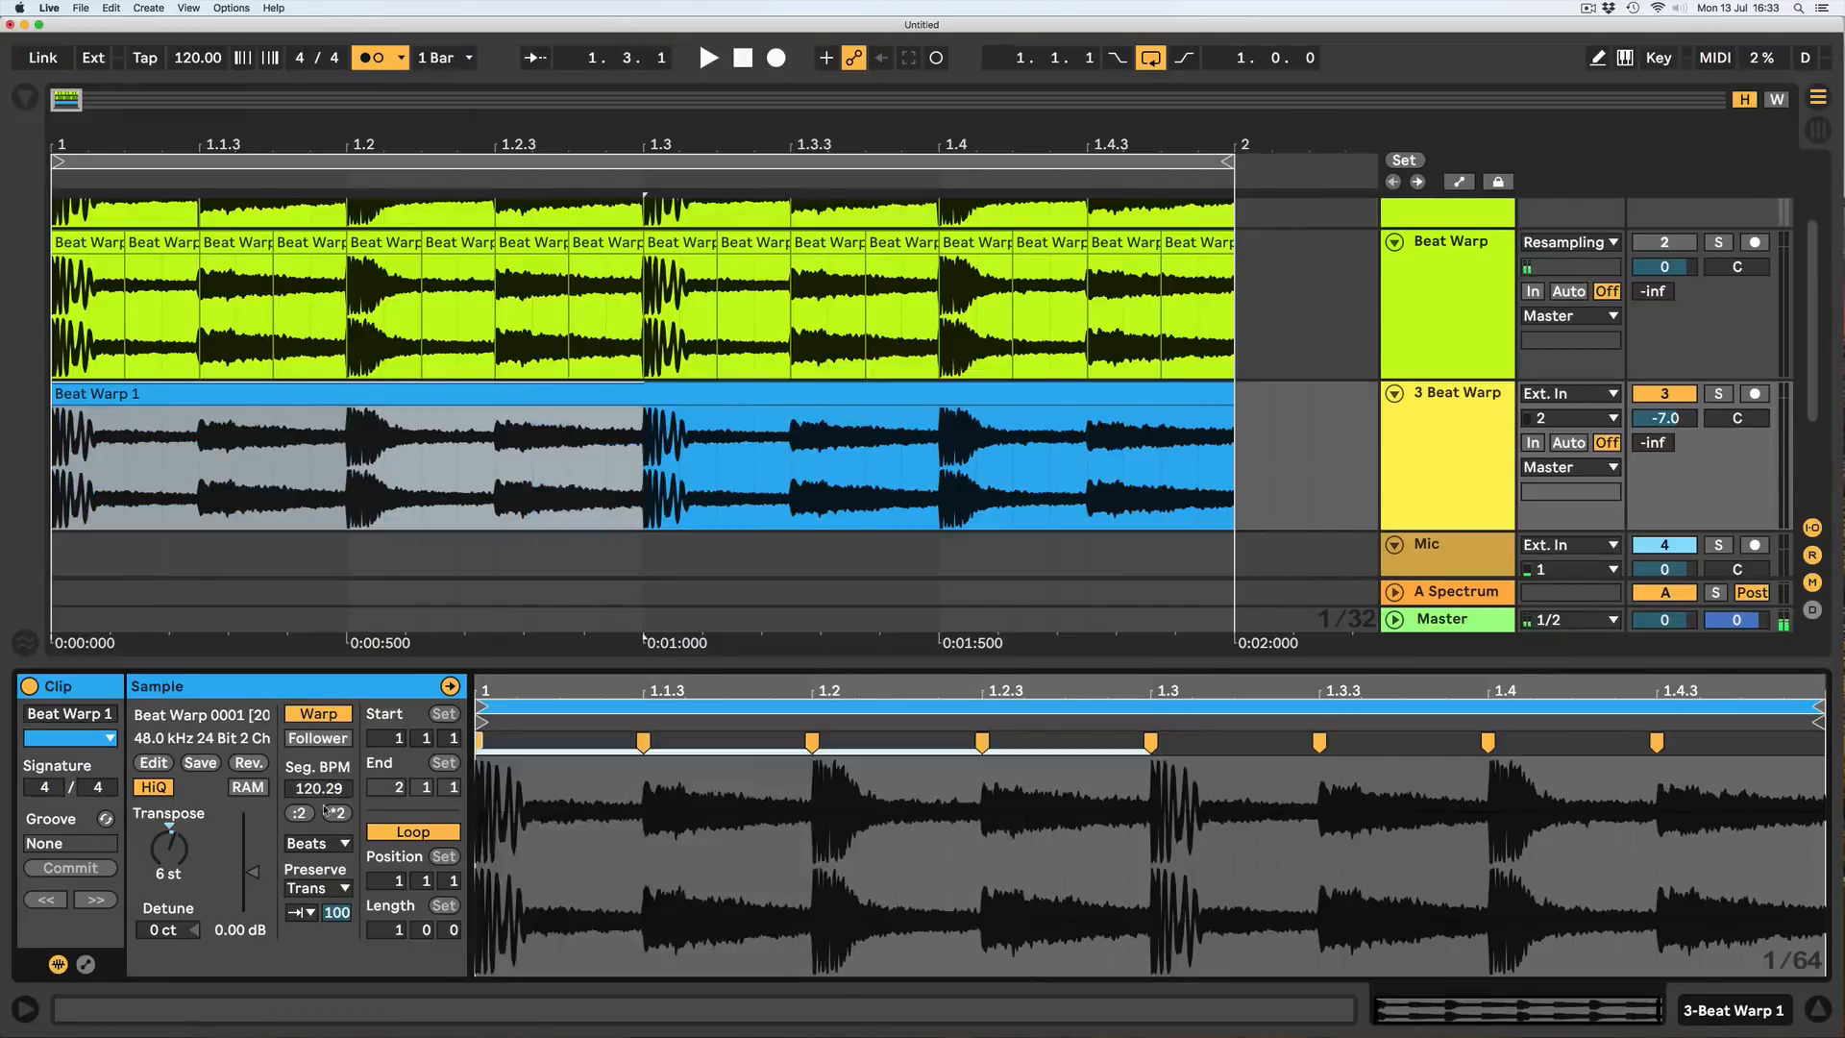
left_click(687, 858)
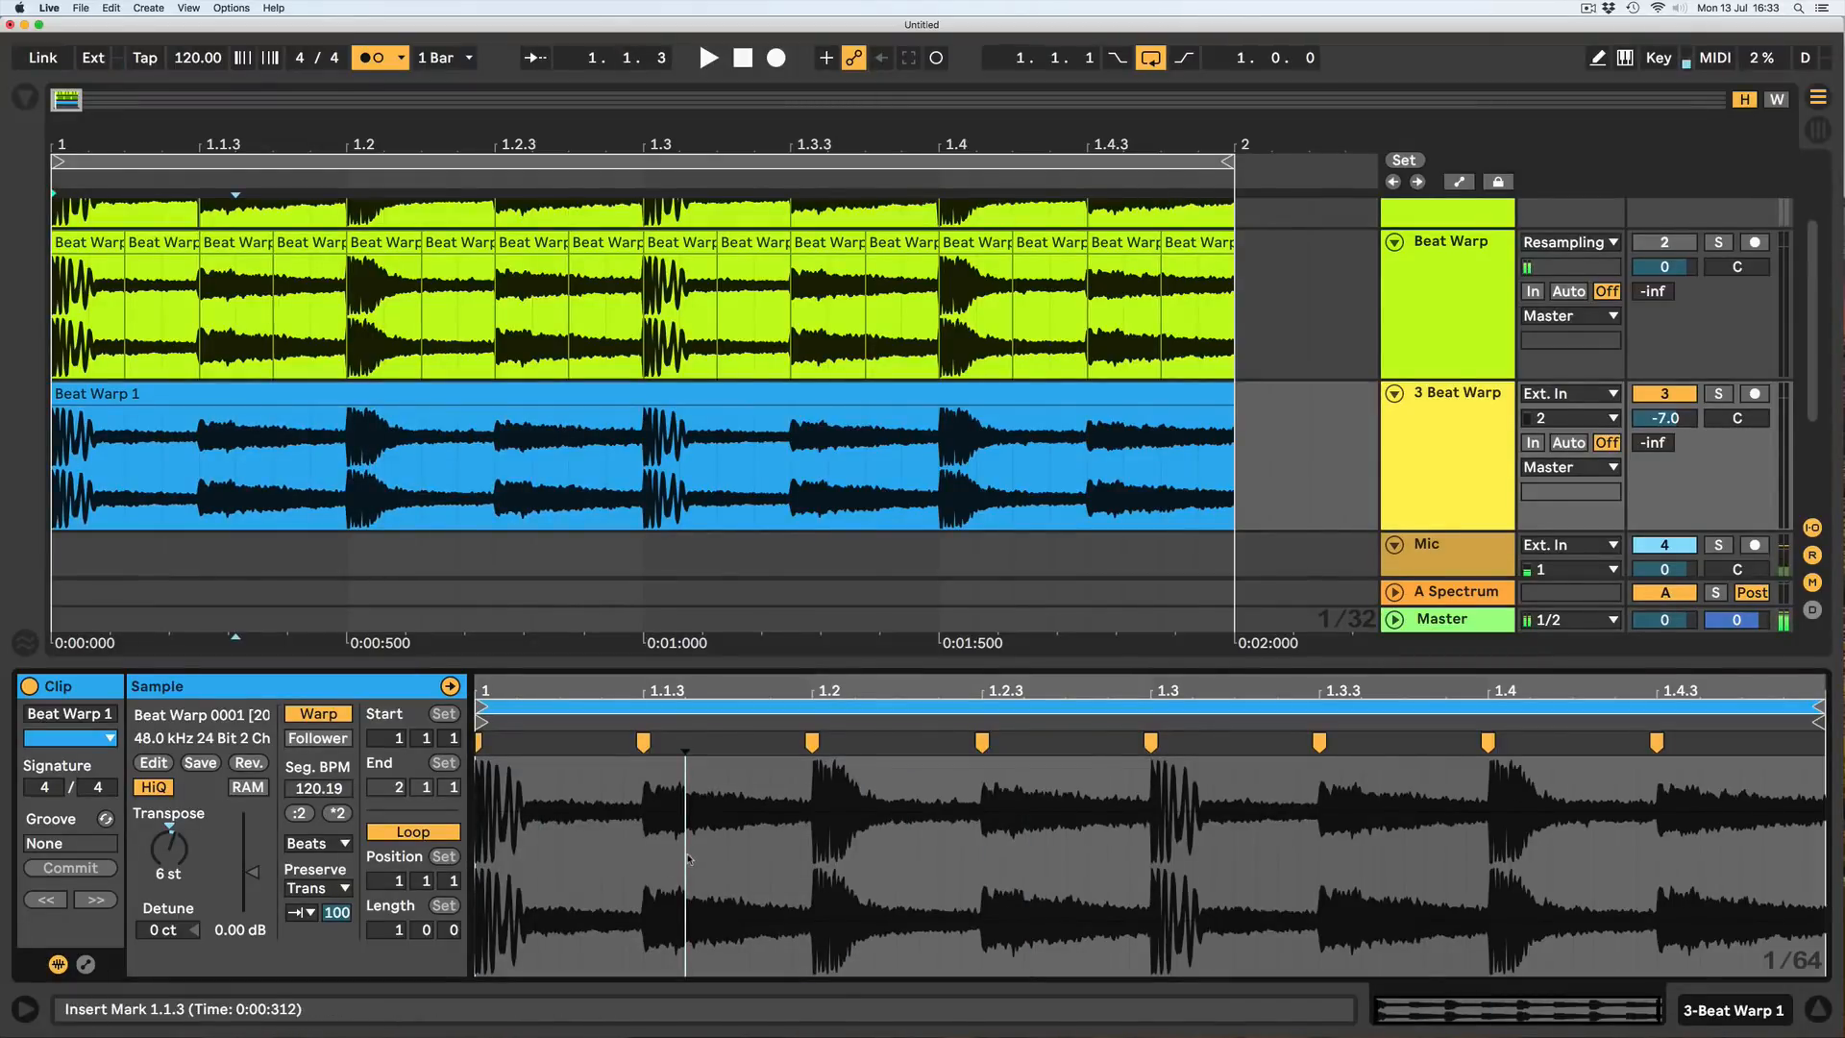
Copy the clip from the third track's arrangement into that track's third slot in Session View.
left_click(661, 397)
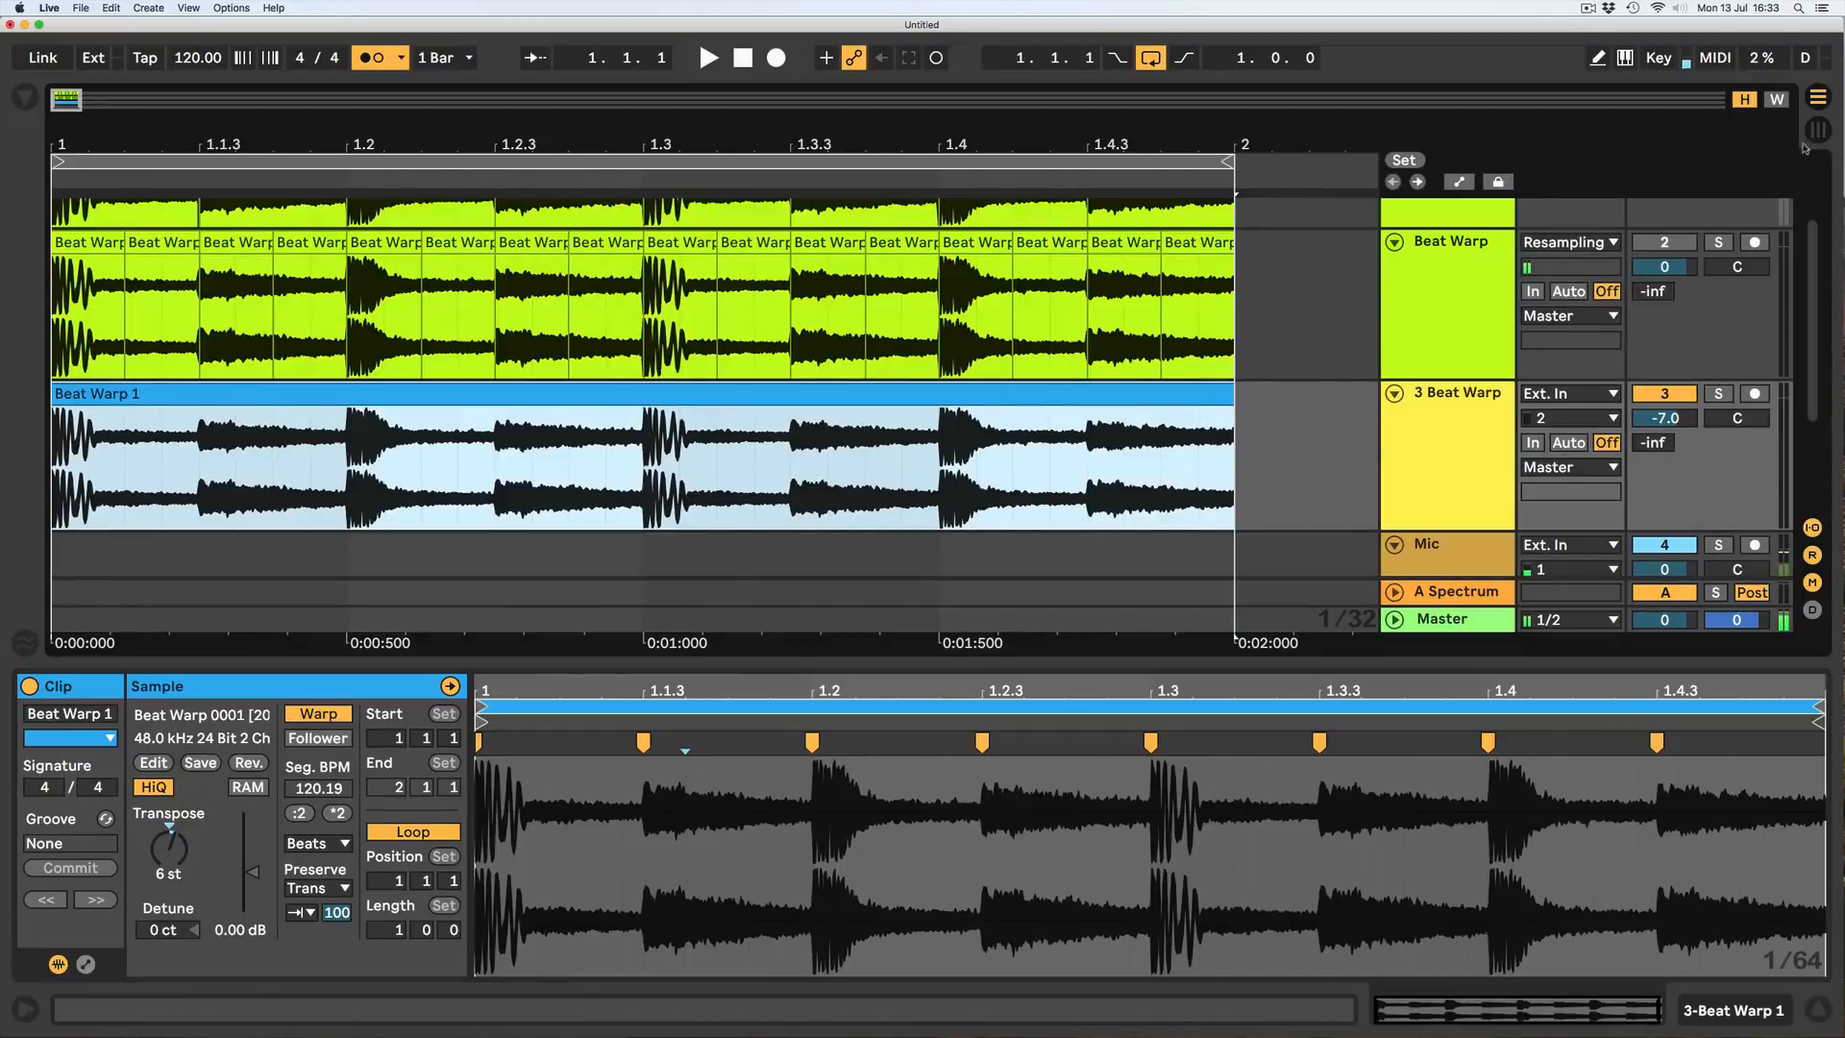
key("Tab")
left_click(392, 181)
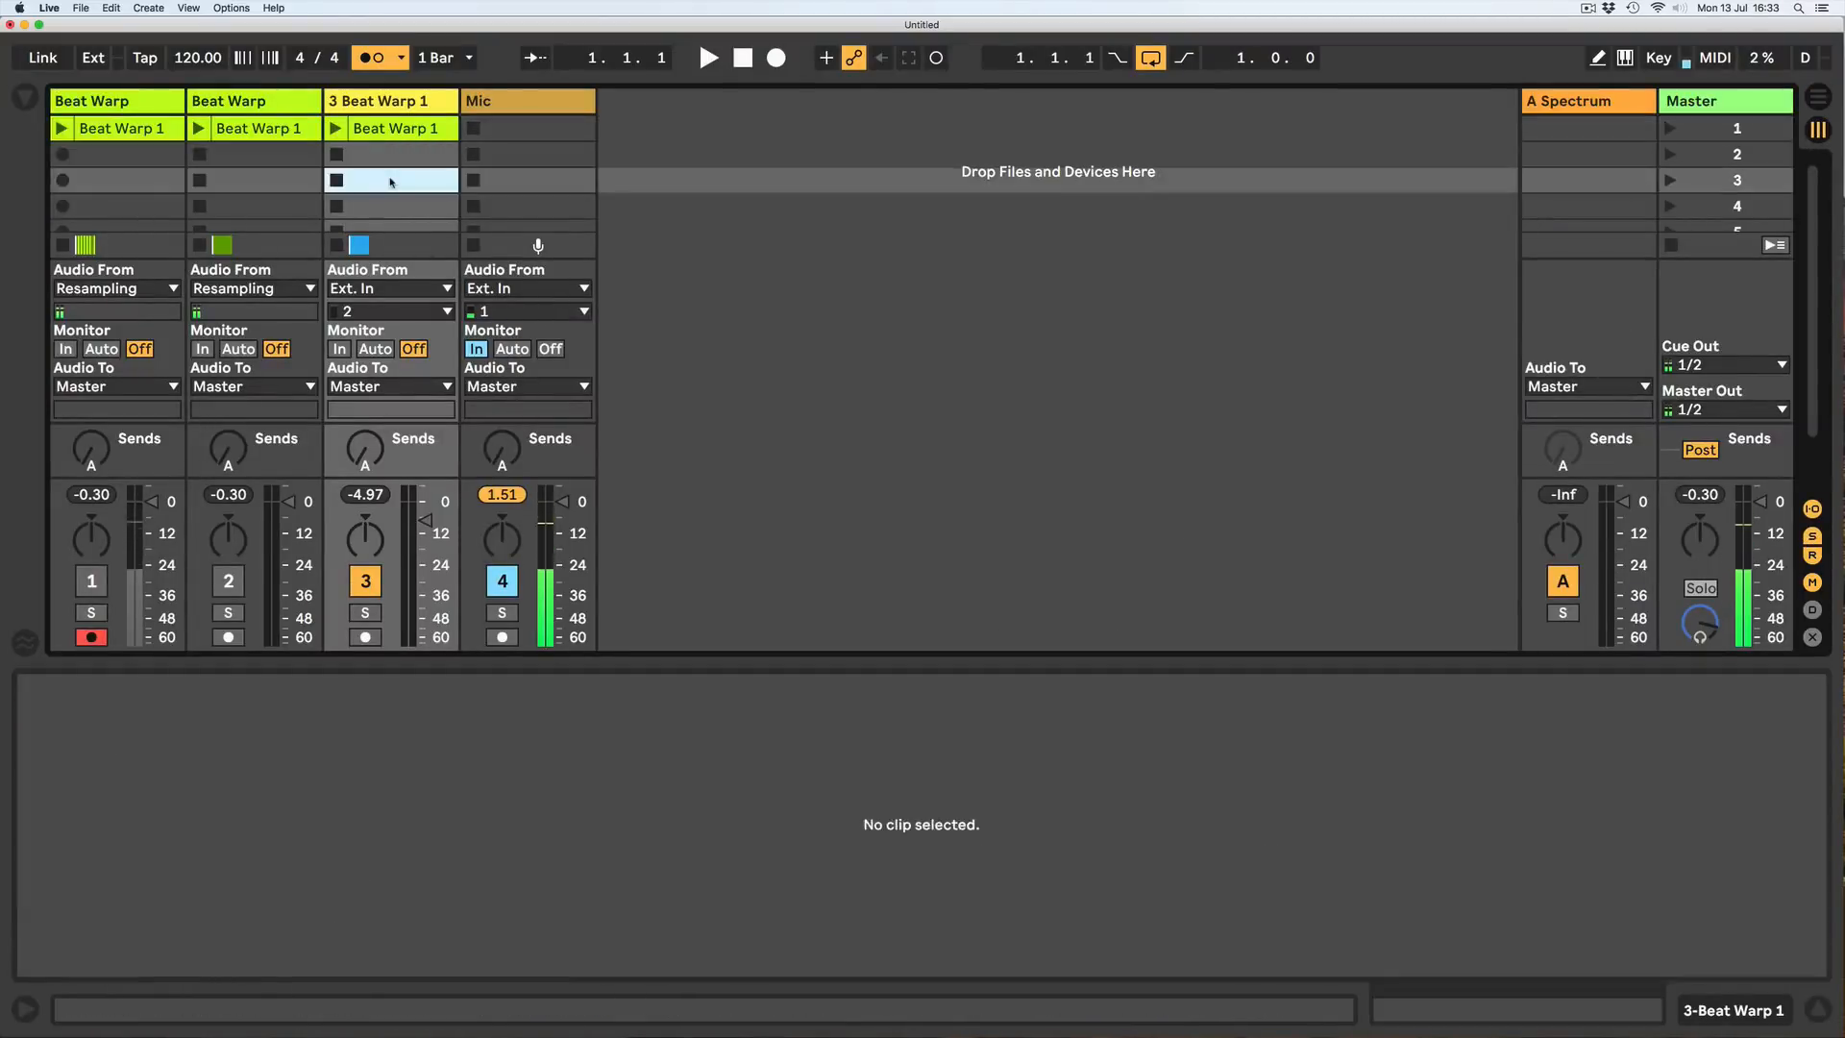
key("ctrl+v")
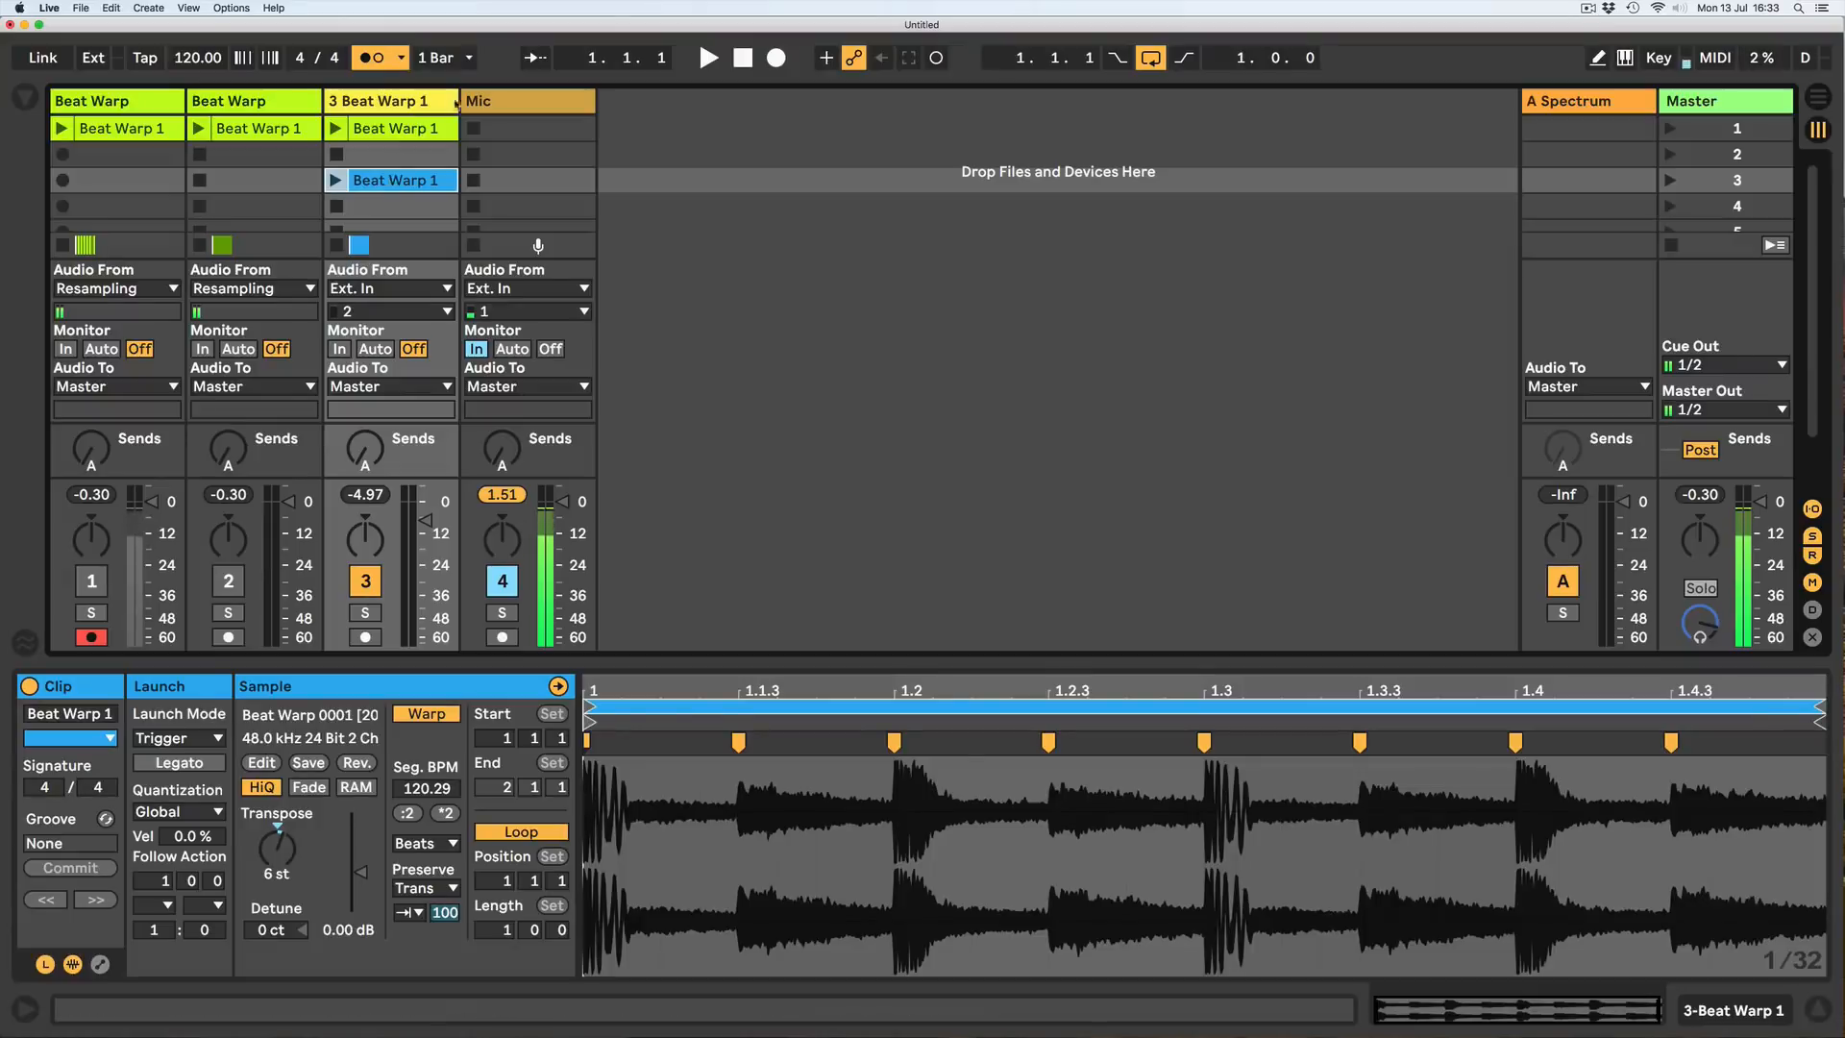
Widen the third track, move its green clip to the first track's second slot, and put the blue clip in the top slot.
left_click_drag(459, 102, 872, 144)
left_click_drag(395, 131, 123, 161)
left_click_drag(408, 185, 407, 130)
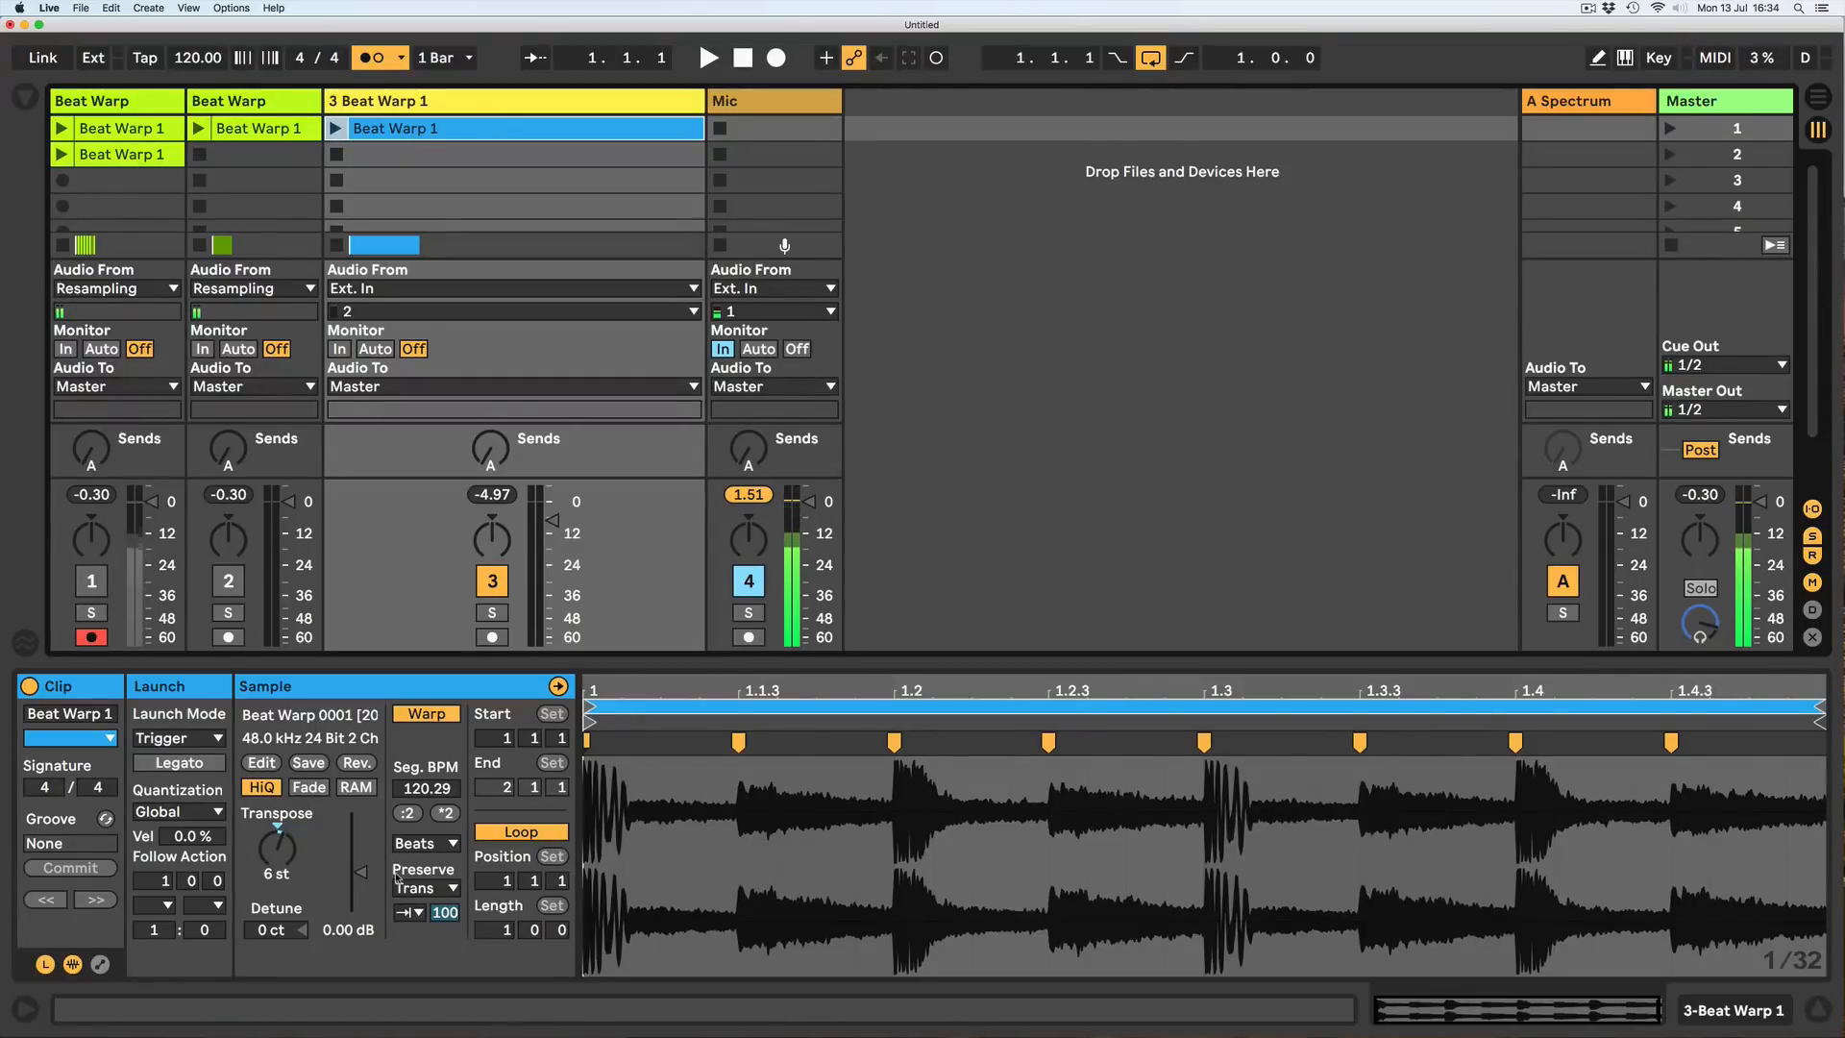
Show the clip's envelopes and choose the Sample Offset envelope.
left_click(99, 964)
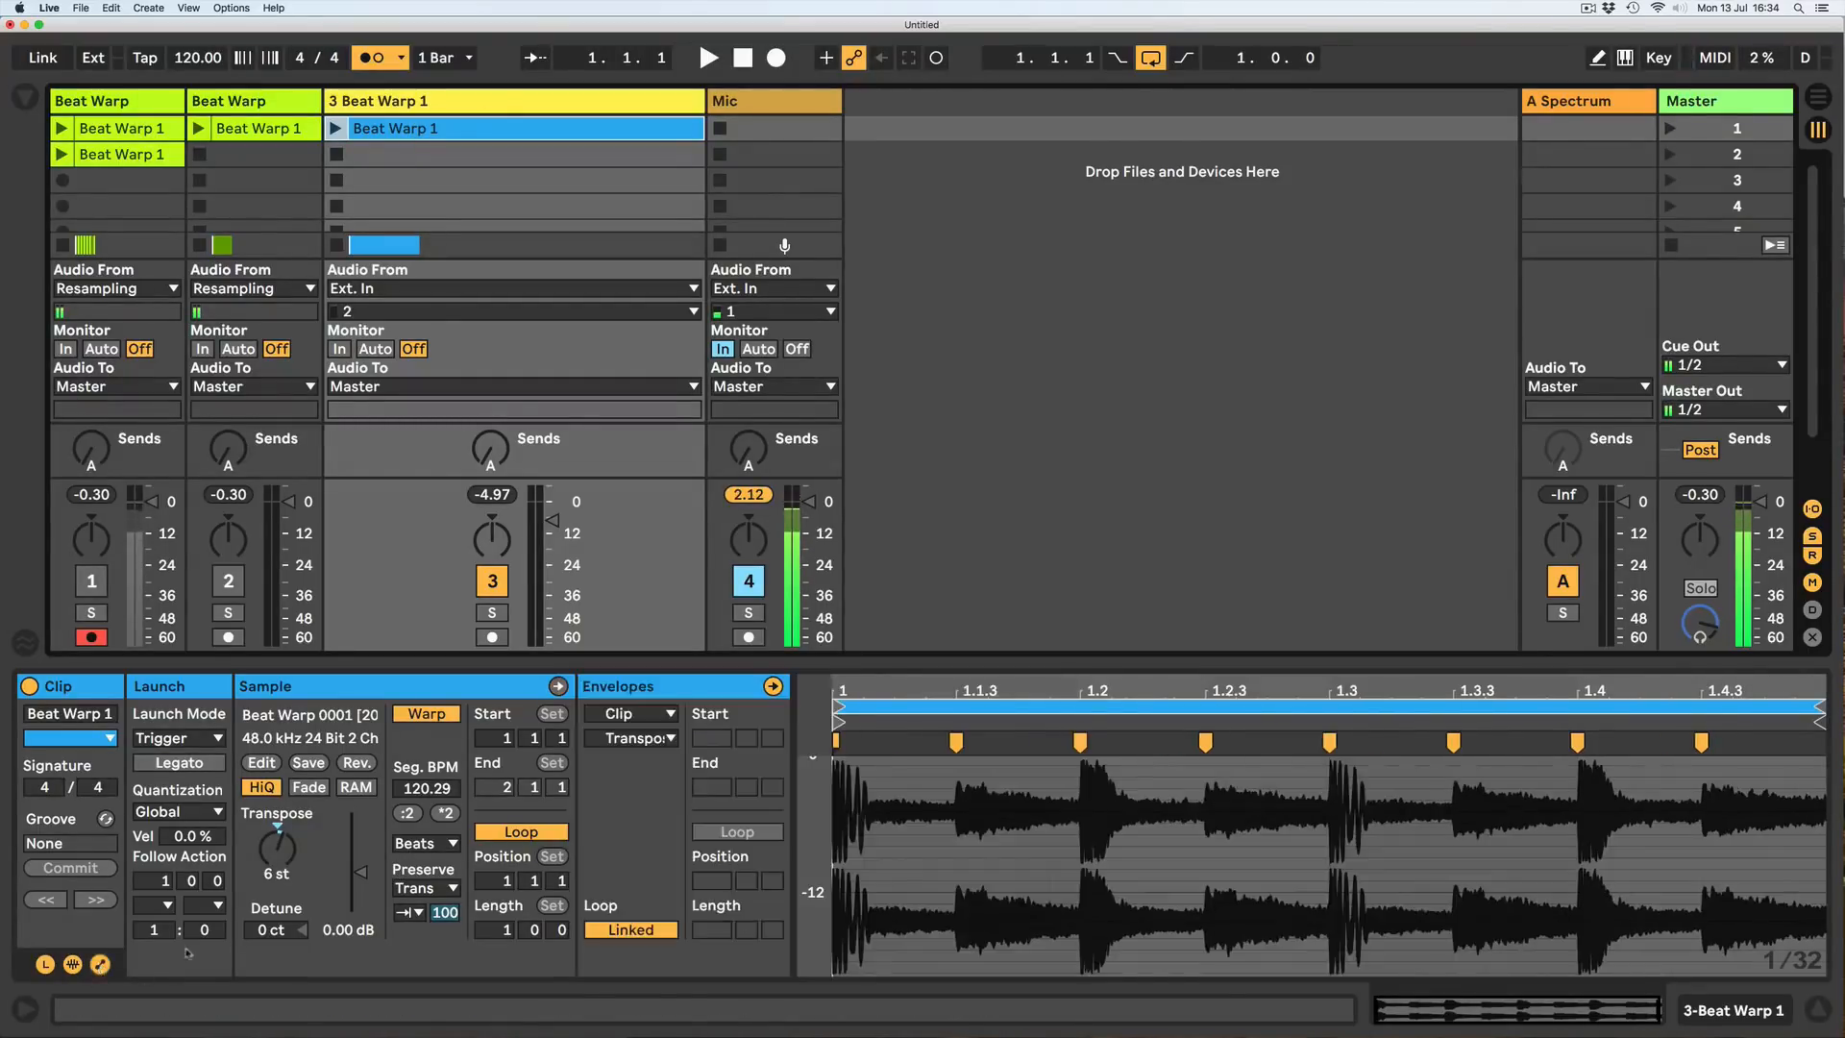
left_click(660, 716)
left_click(622, 738)
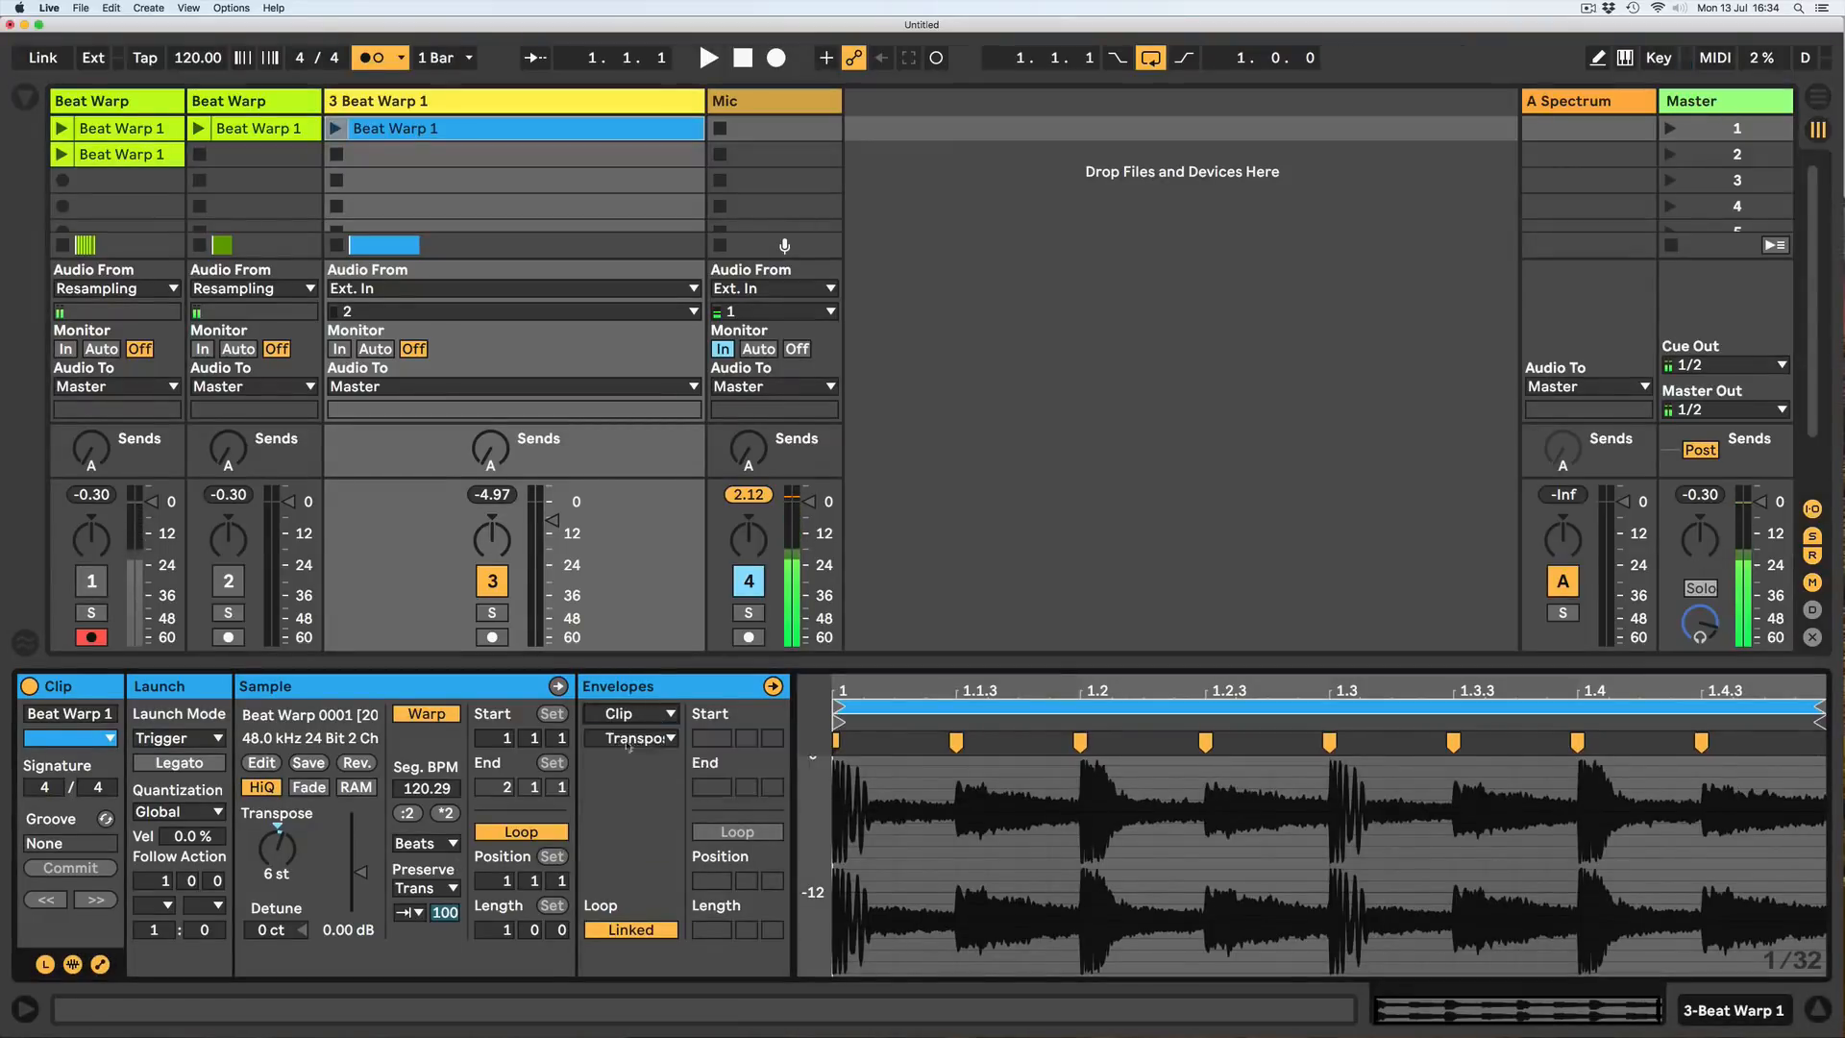
left_click(622, 739)
left_click(636, 847)
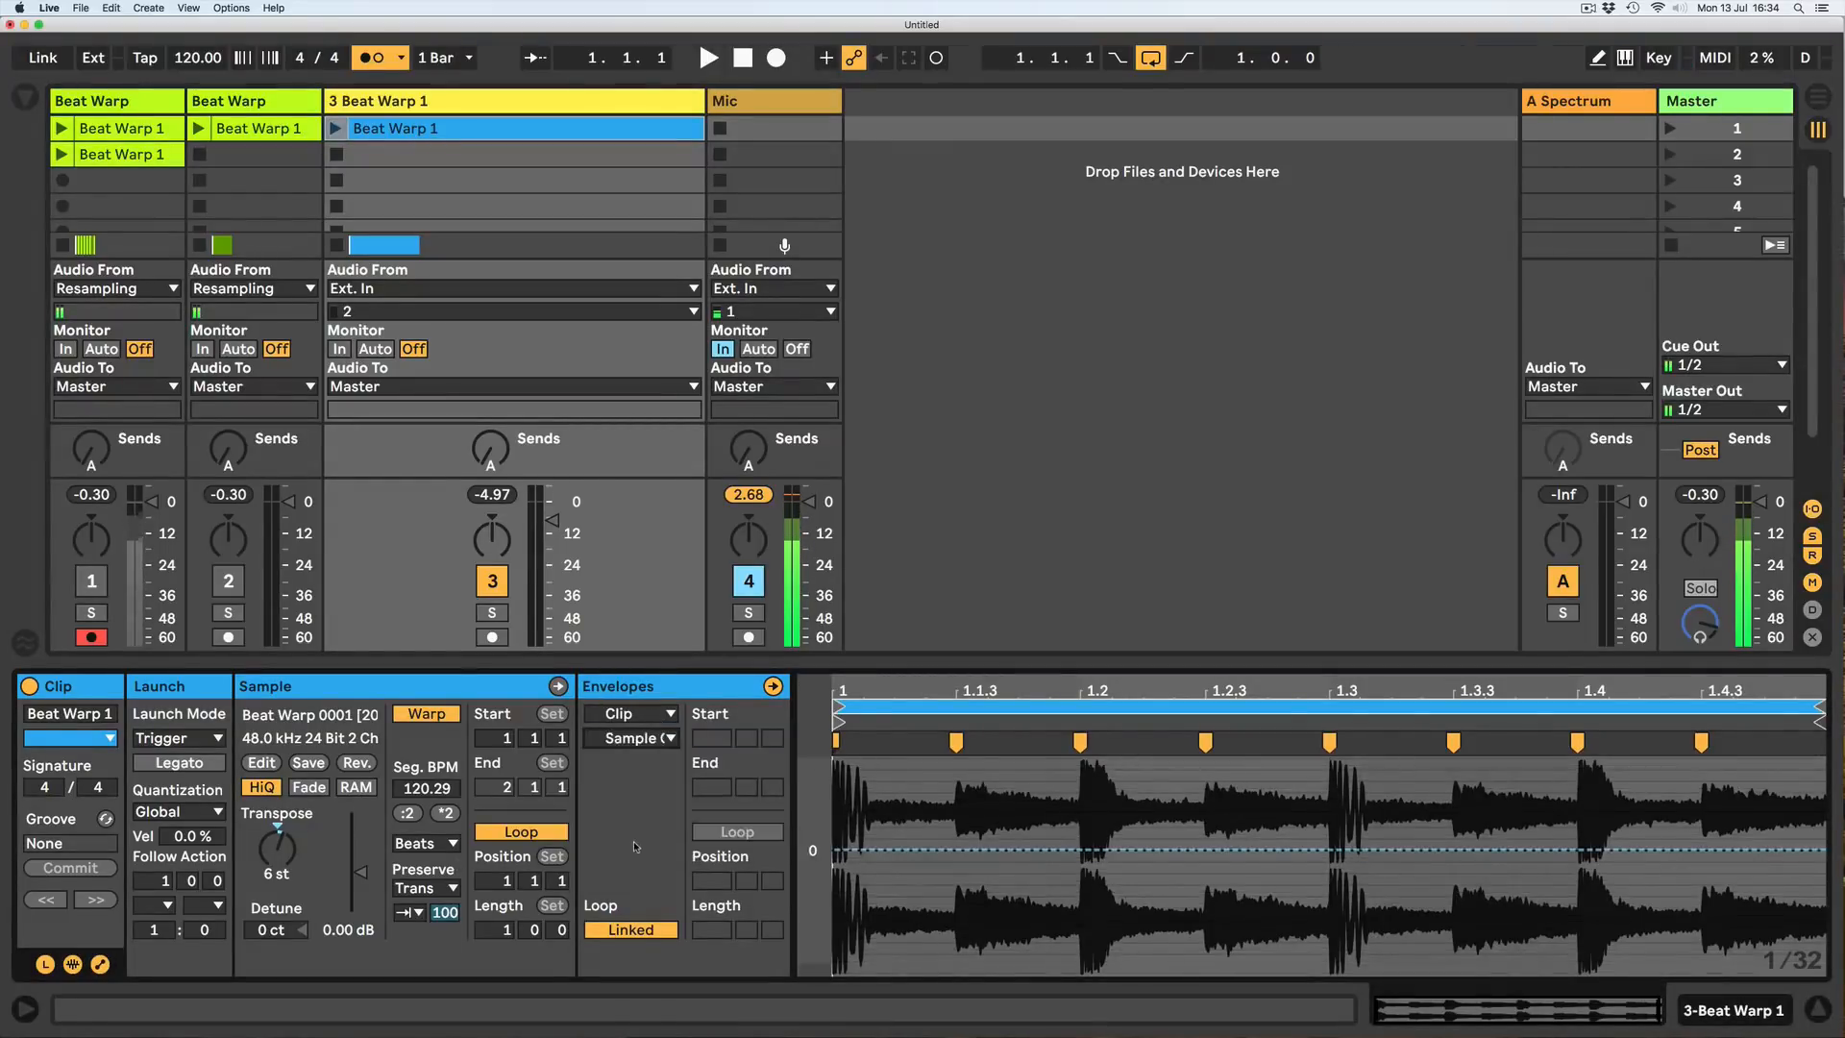
Check Sample Offset availability in the Complex Pro, Complex, Re-Pitch, Texture and Tones warp modes, and return to Beats.
left_click(426, 843)
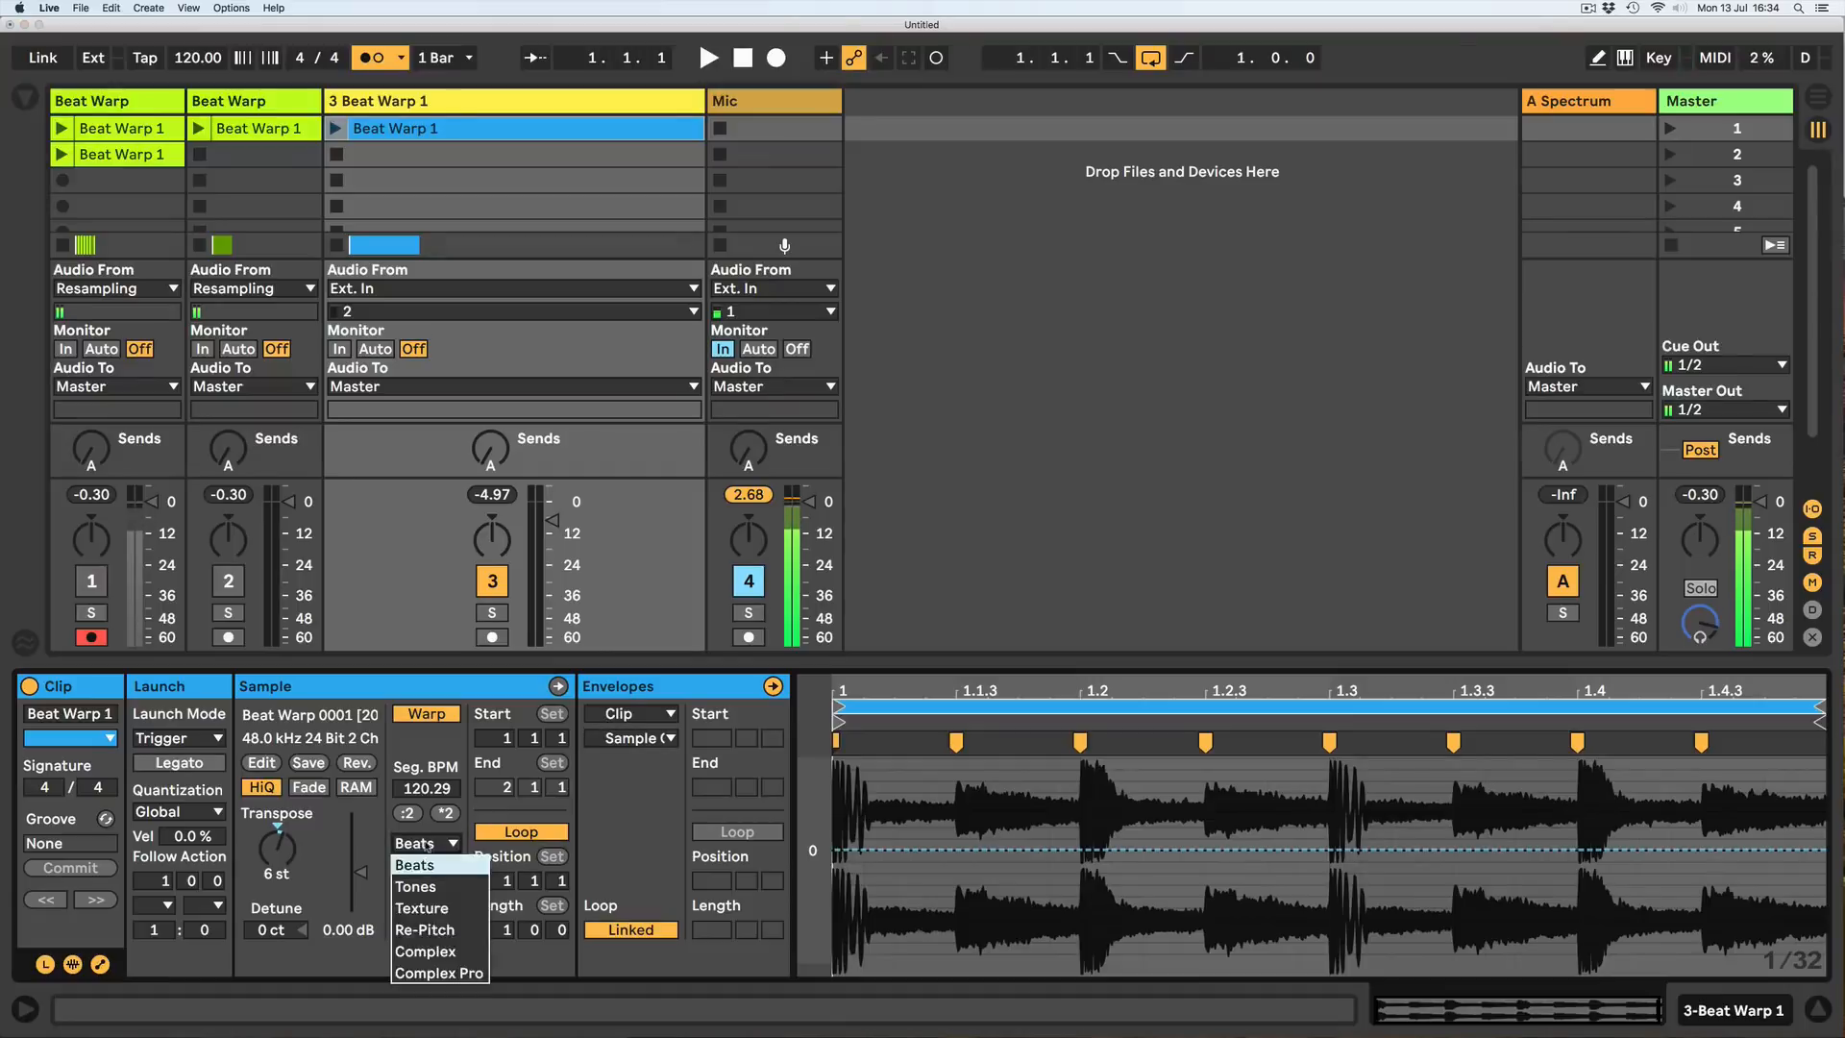
left_click(422, 975)
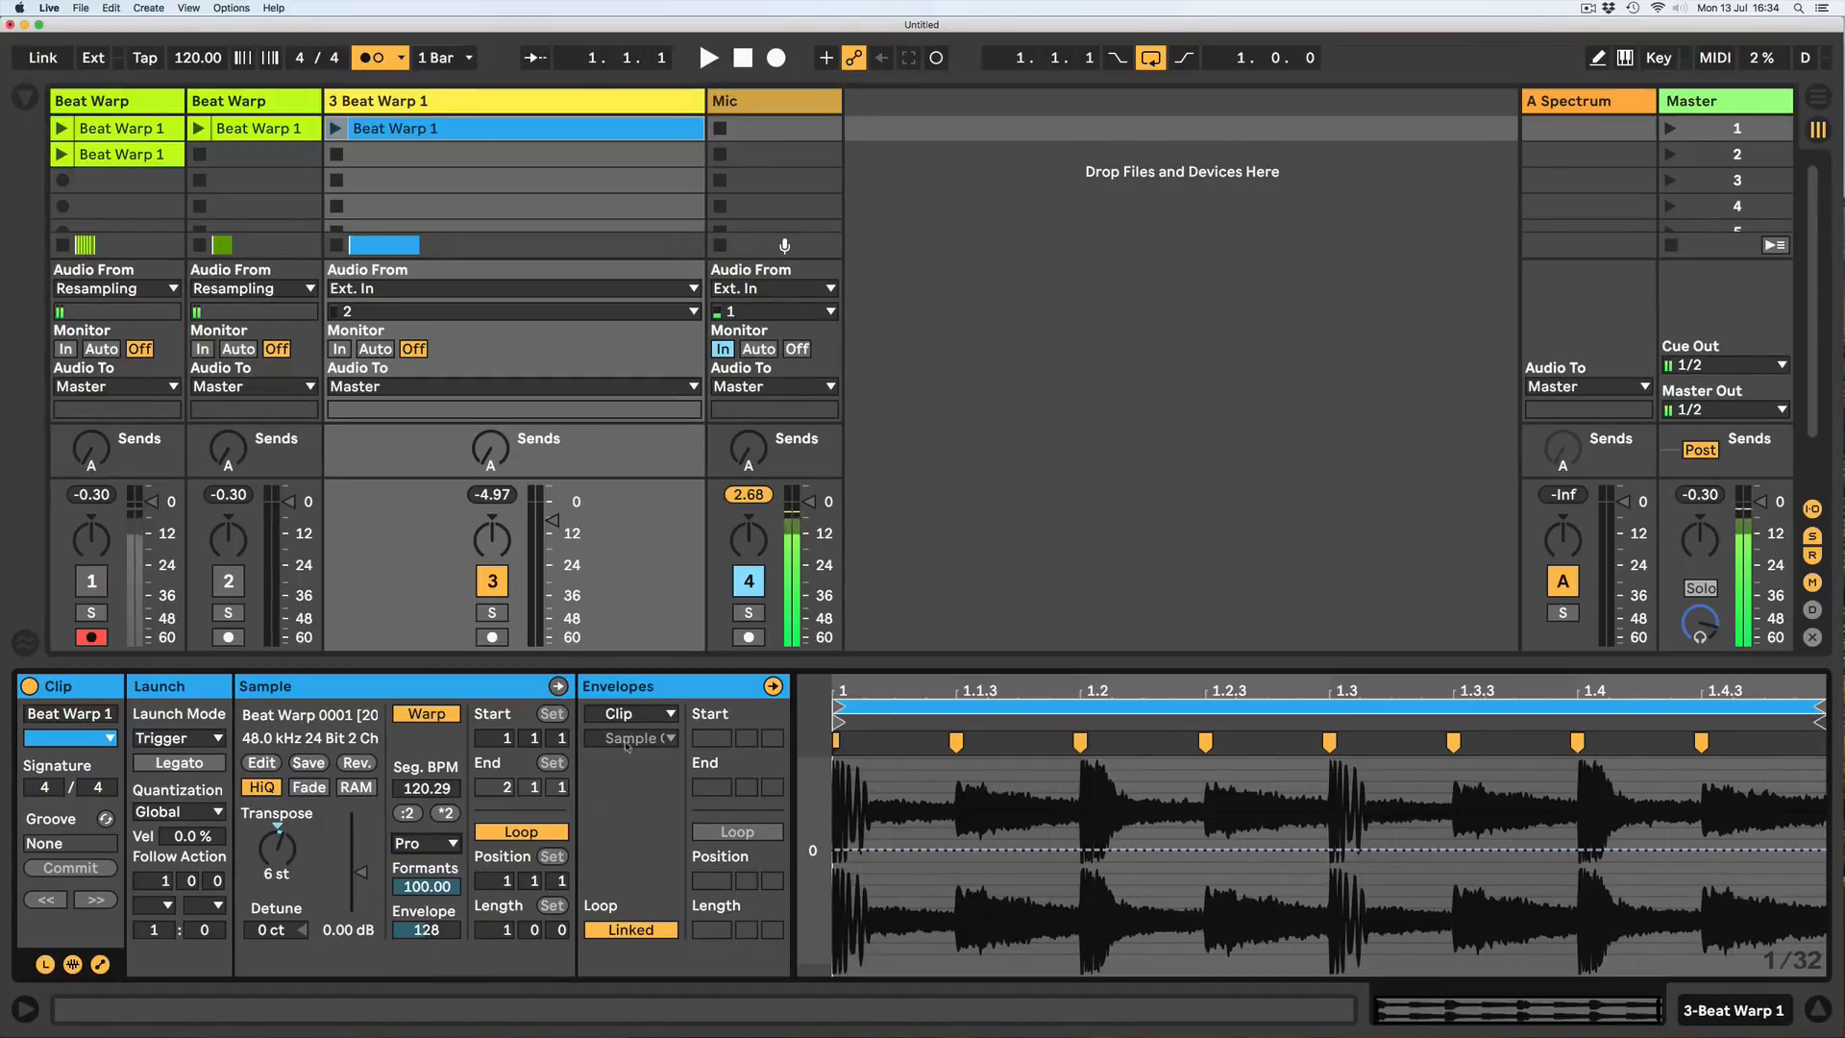
left_click(425, 846)
left_click(423, 951)
left_click(424, 845)
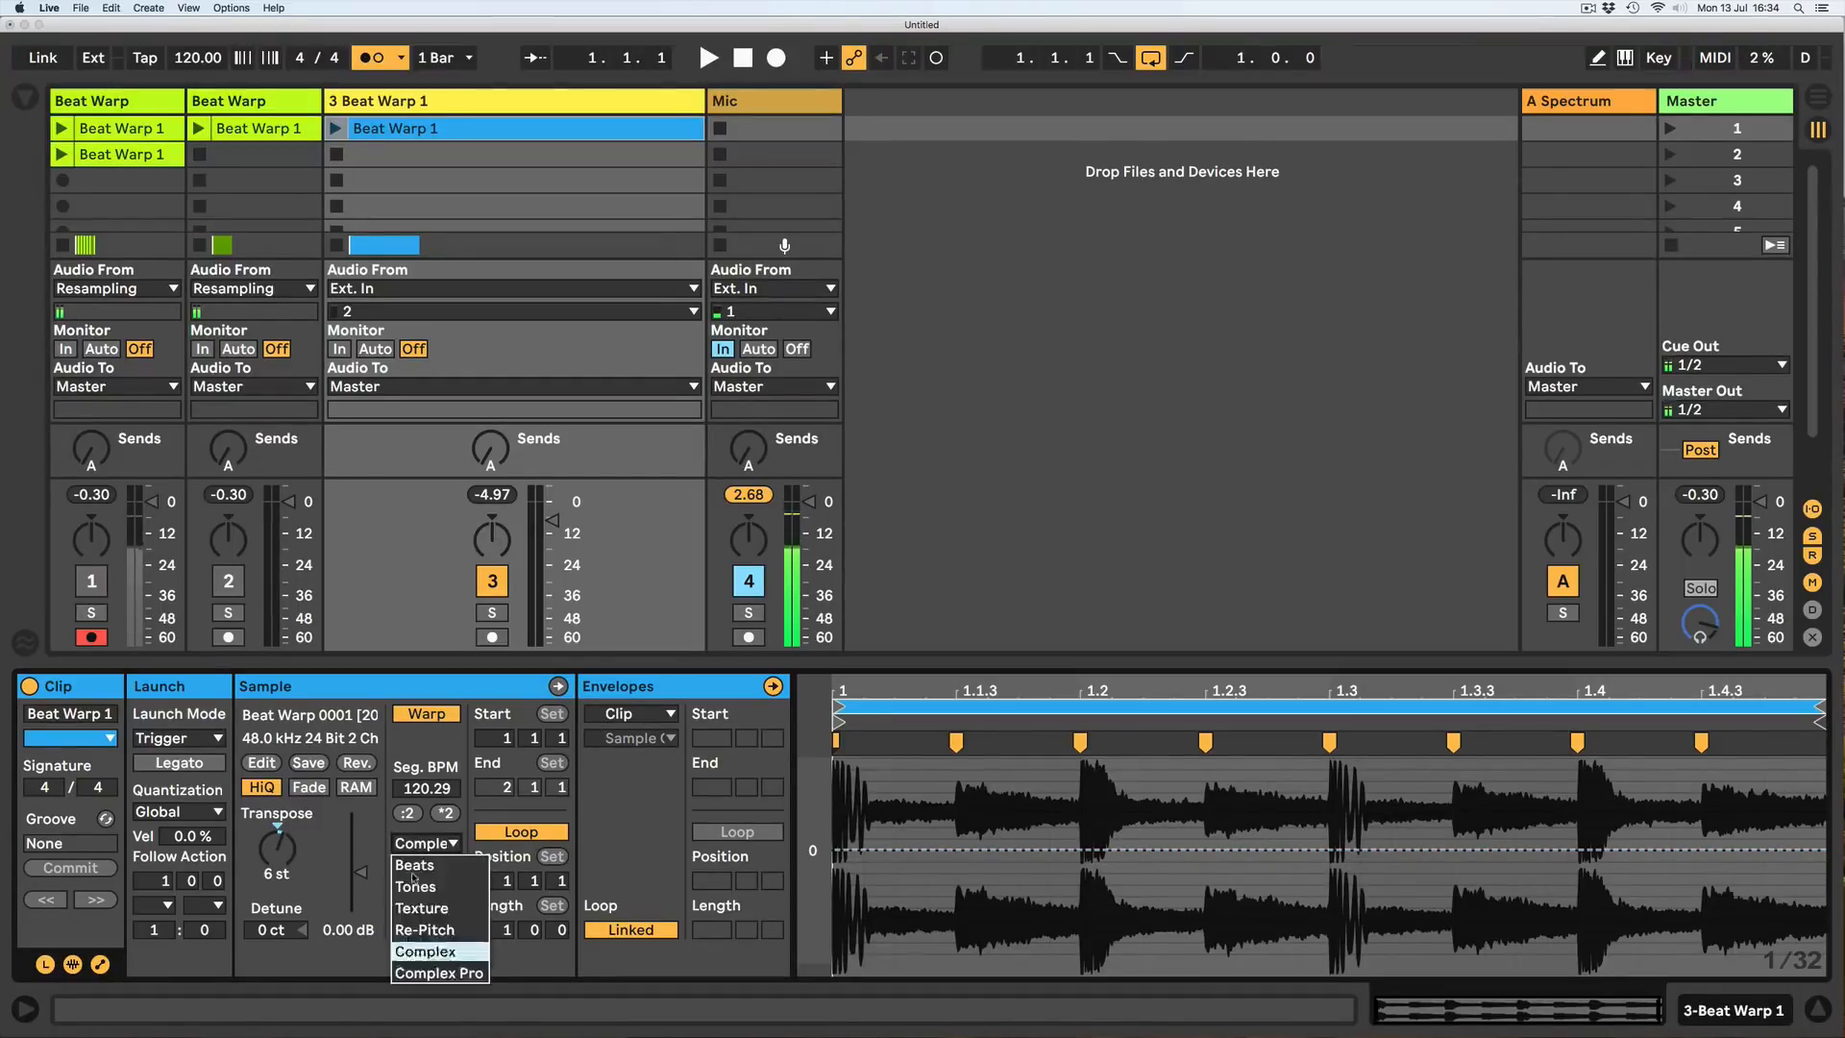
left_click(419, 929)
left_click(425, 844)
left_click(423, 908)
left_click(425, 844)
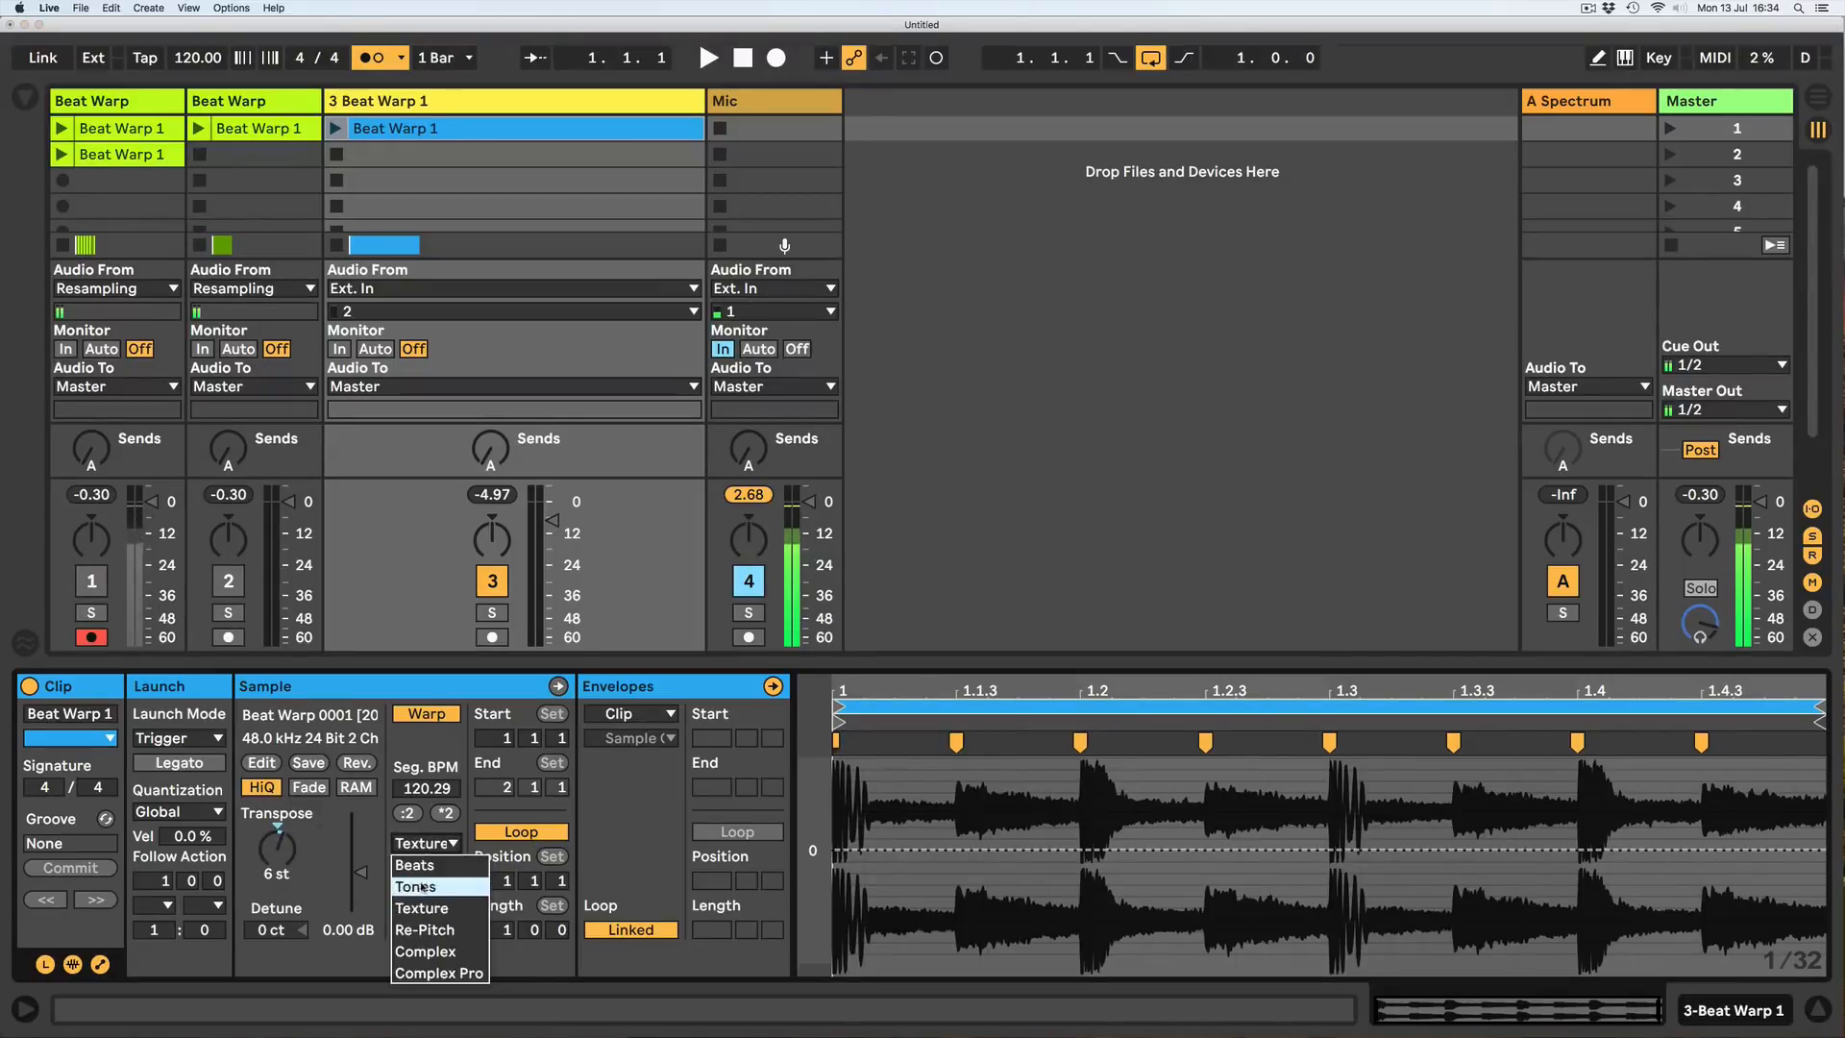
left_click(423, 888)
left_click(425, 844)
left_click(415, 865)
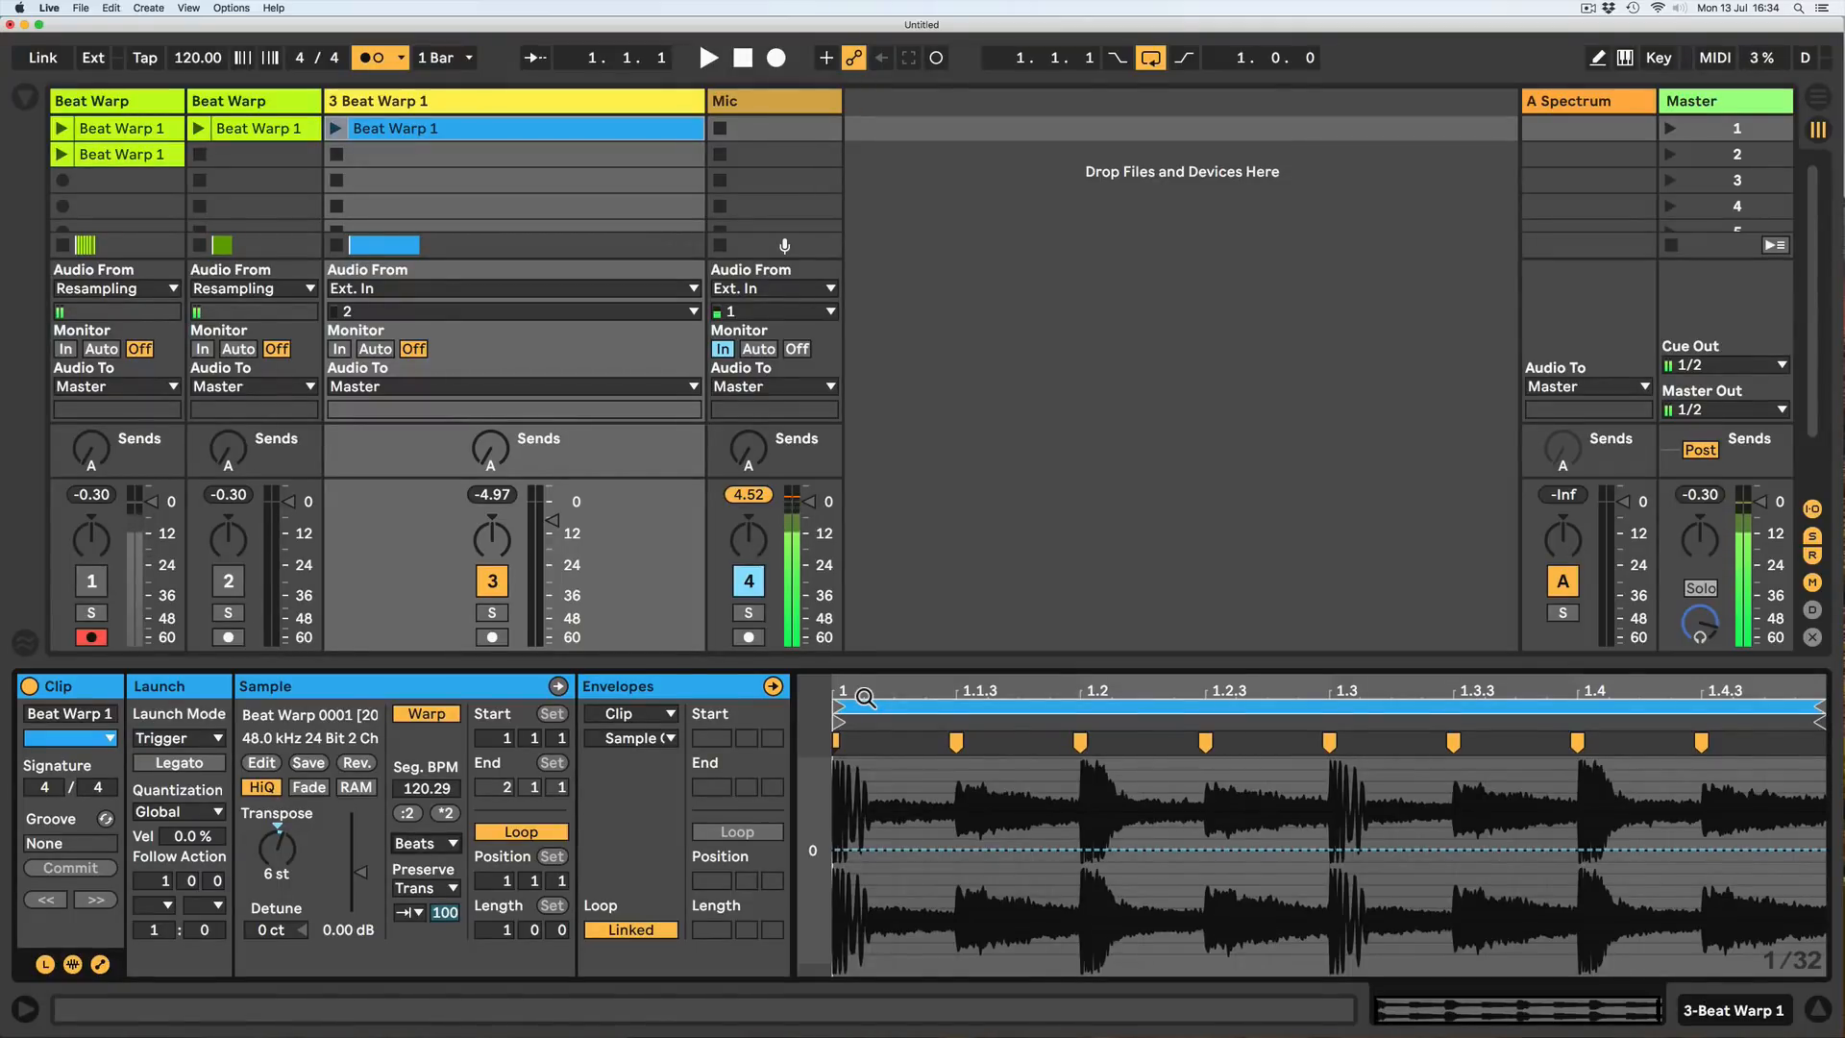
Enlarge the clip detail view and draw a flat Sample Offset envelope at 0 in Draw Mode.
left_click_drag(868, 662, 871, 426)
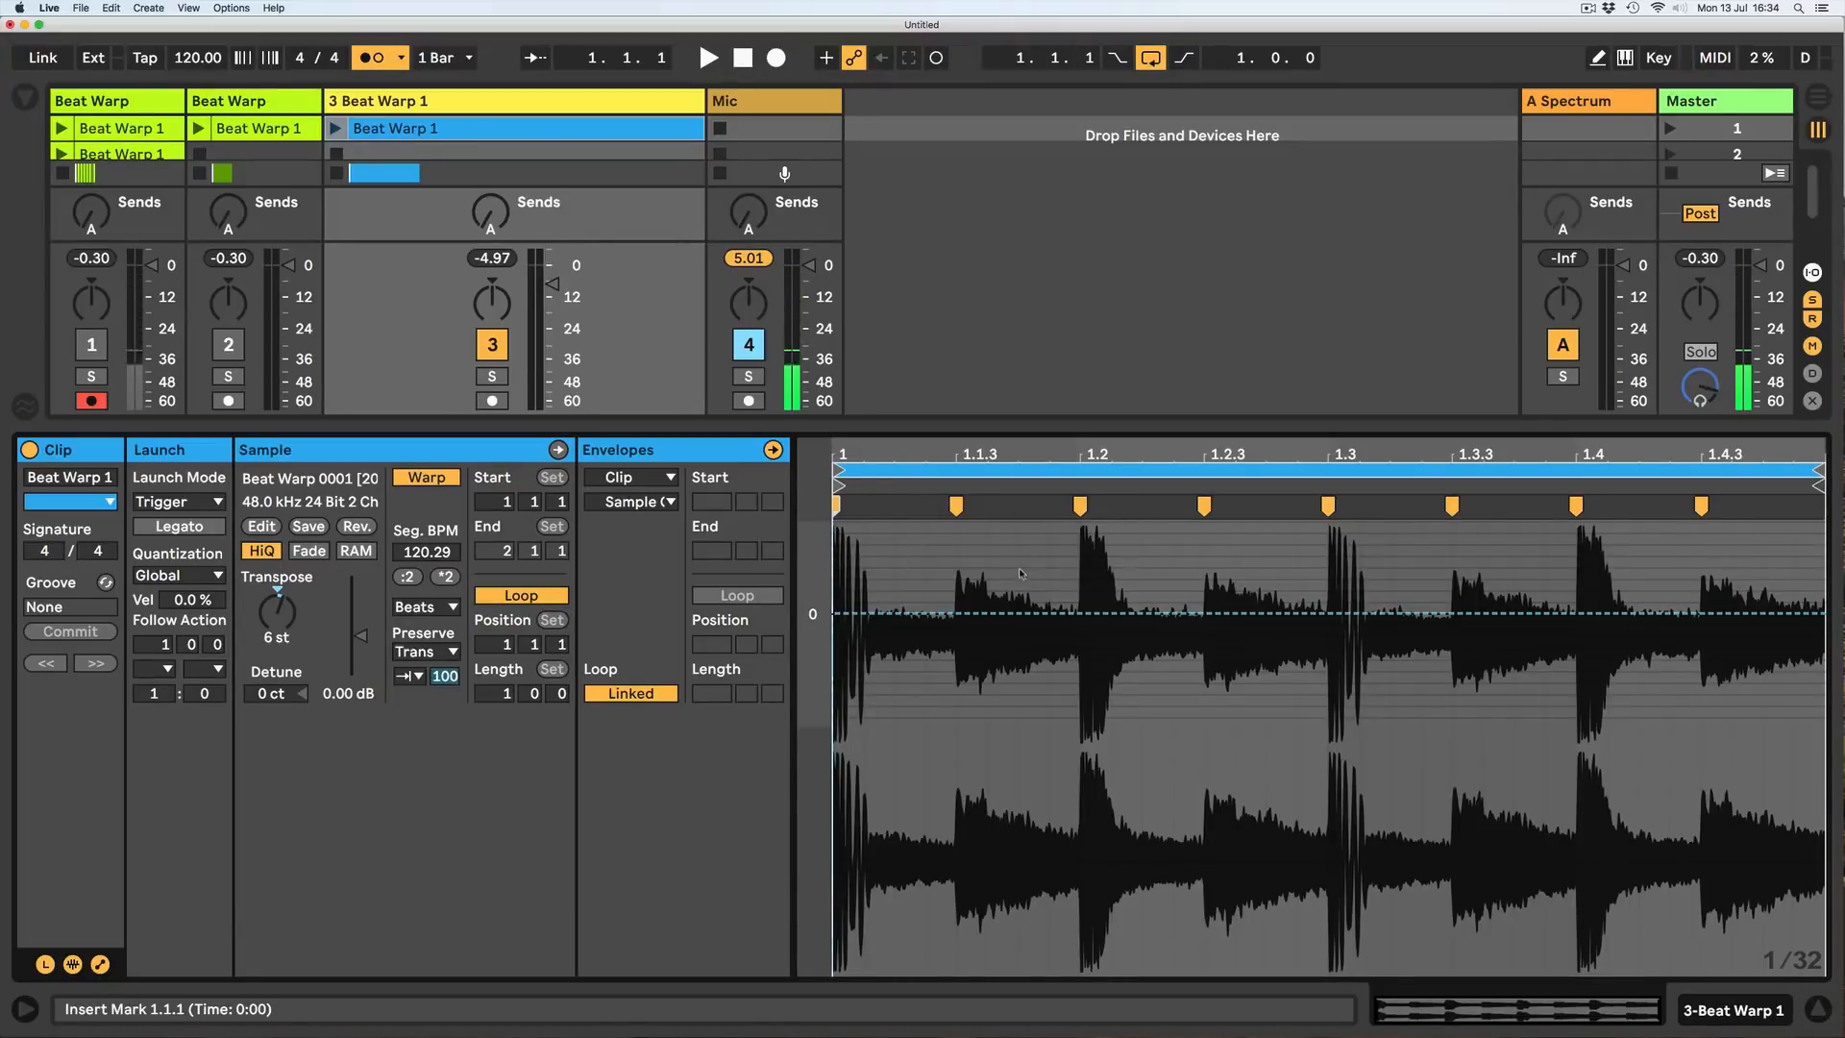
key("b")
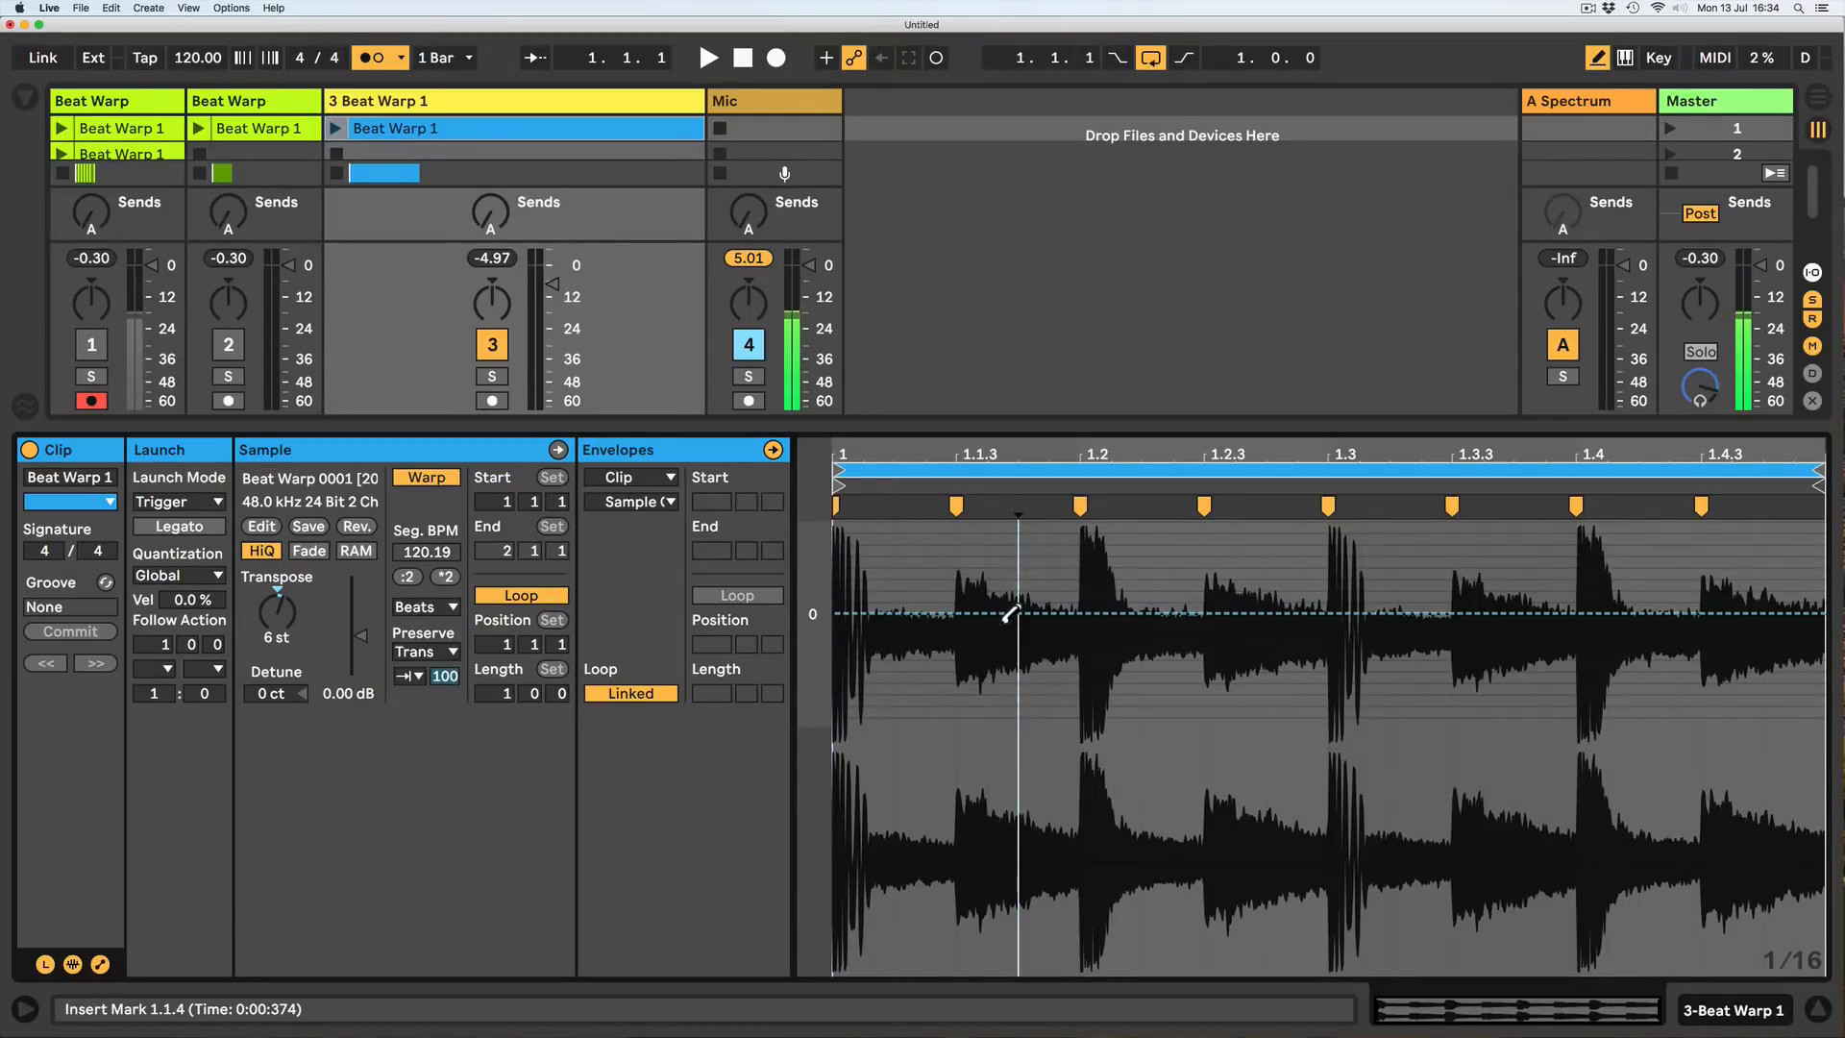
mouse_move(1112, 604)
left_mouse_down()
mouse_move(1139, 598)
mouse_move(1130, 617)
mouse_move(1133, 508)
mouse_move(1142, 709)
mouse_move(1143, 529)
mouse_move(1145, 649)
mouse_move(1129, 620)
left_mouse_up()
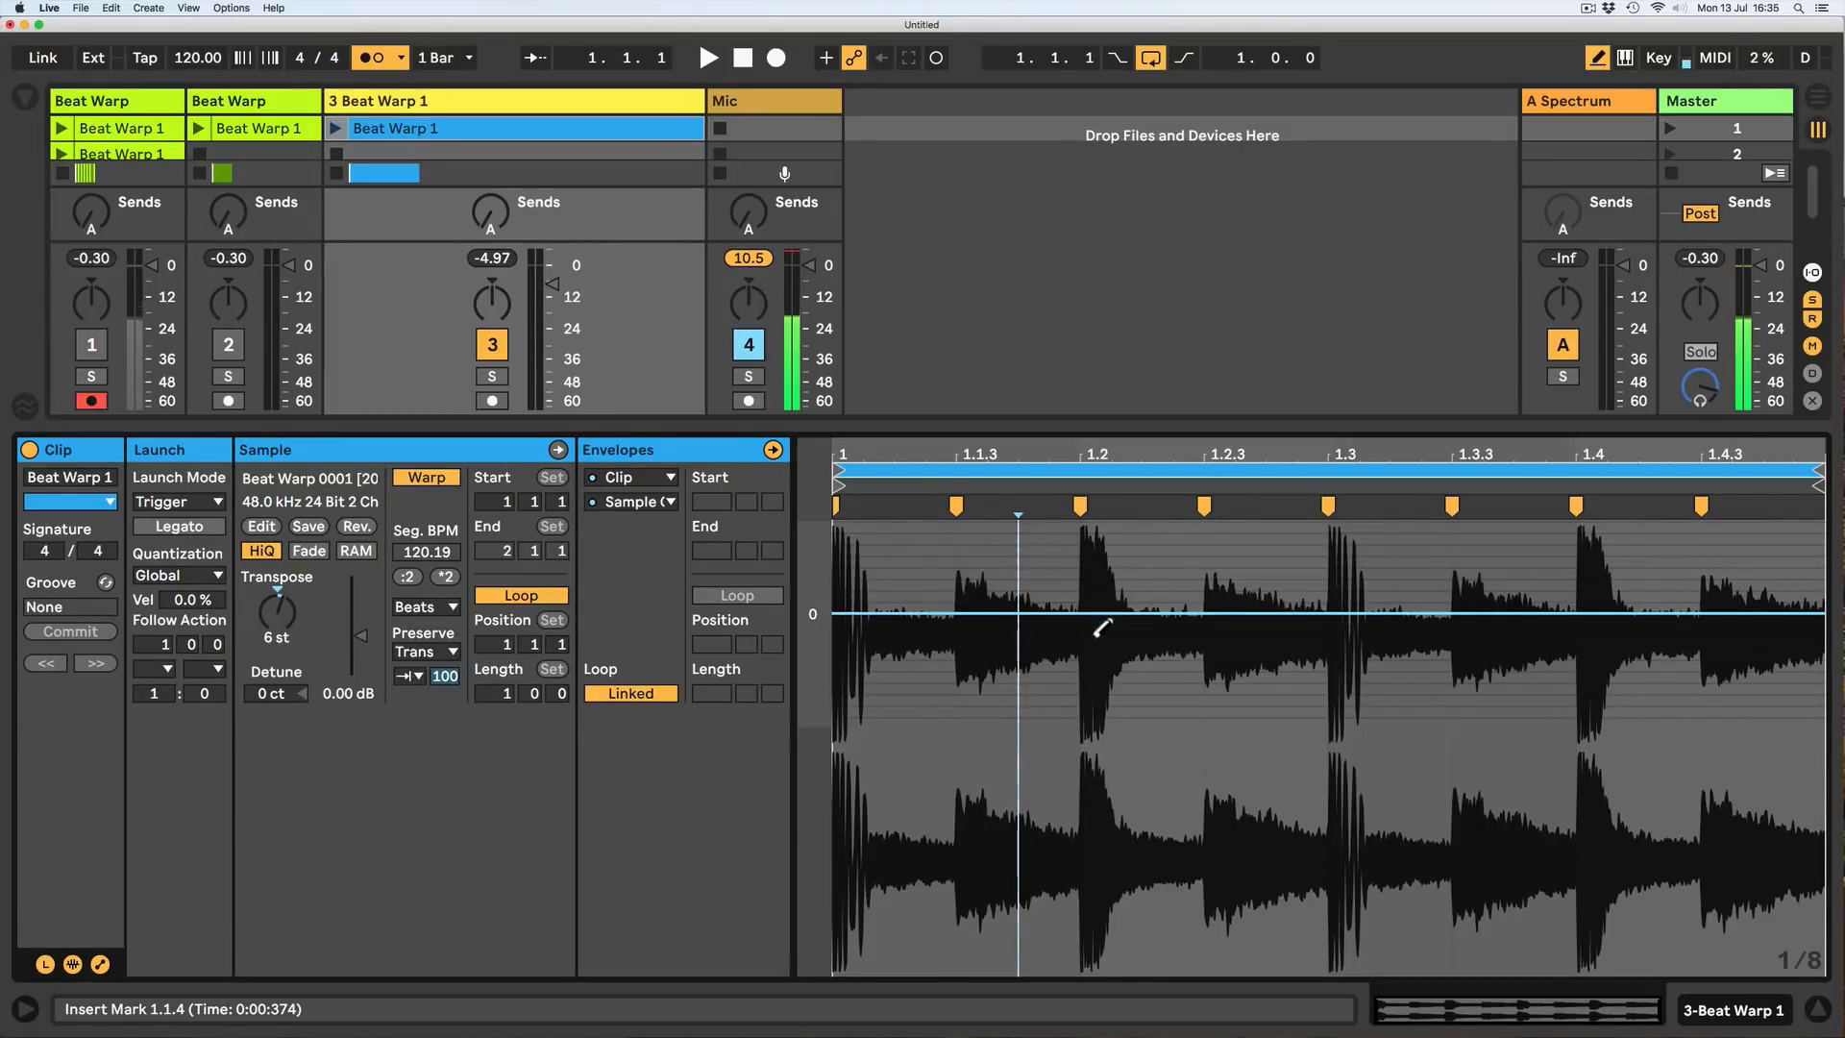
Draw a negative Sample Offset envelope step from 1.2 to 1.2.3.
left_click(1080, 504)
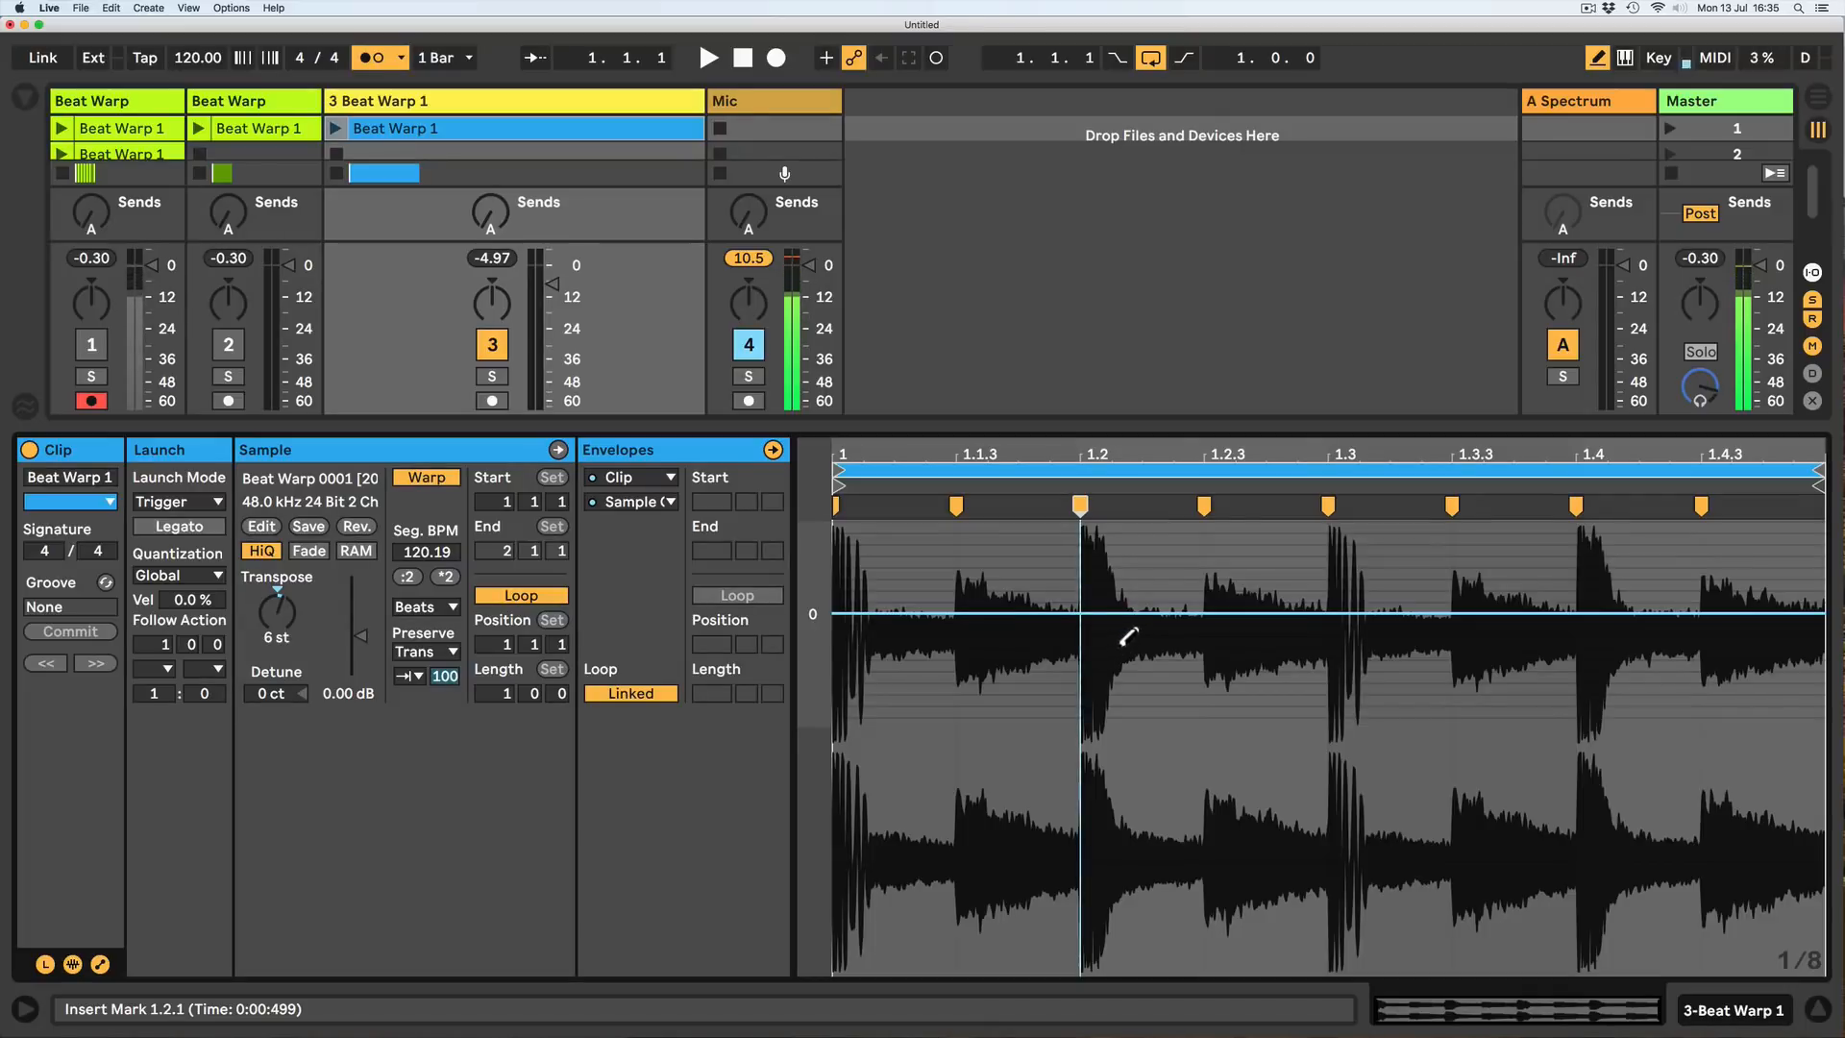
left_click_drag(1122, 644, 1124, 638)
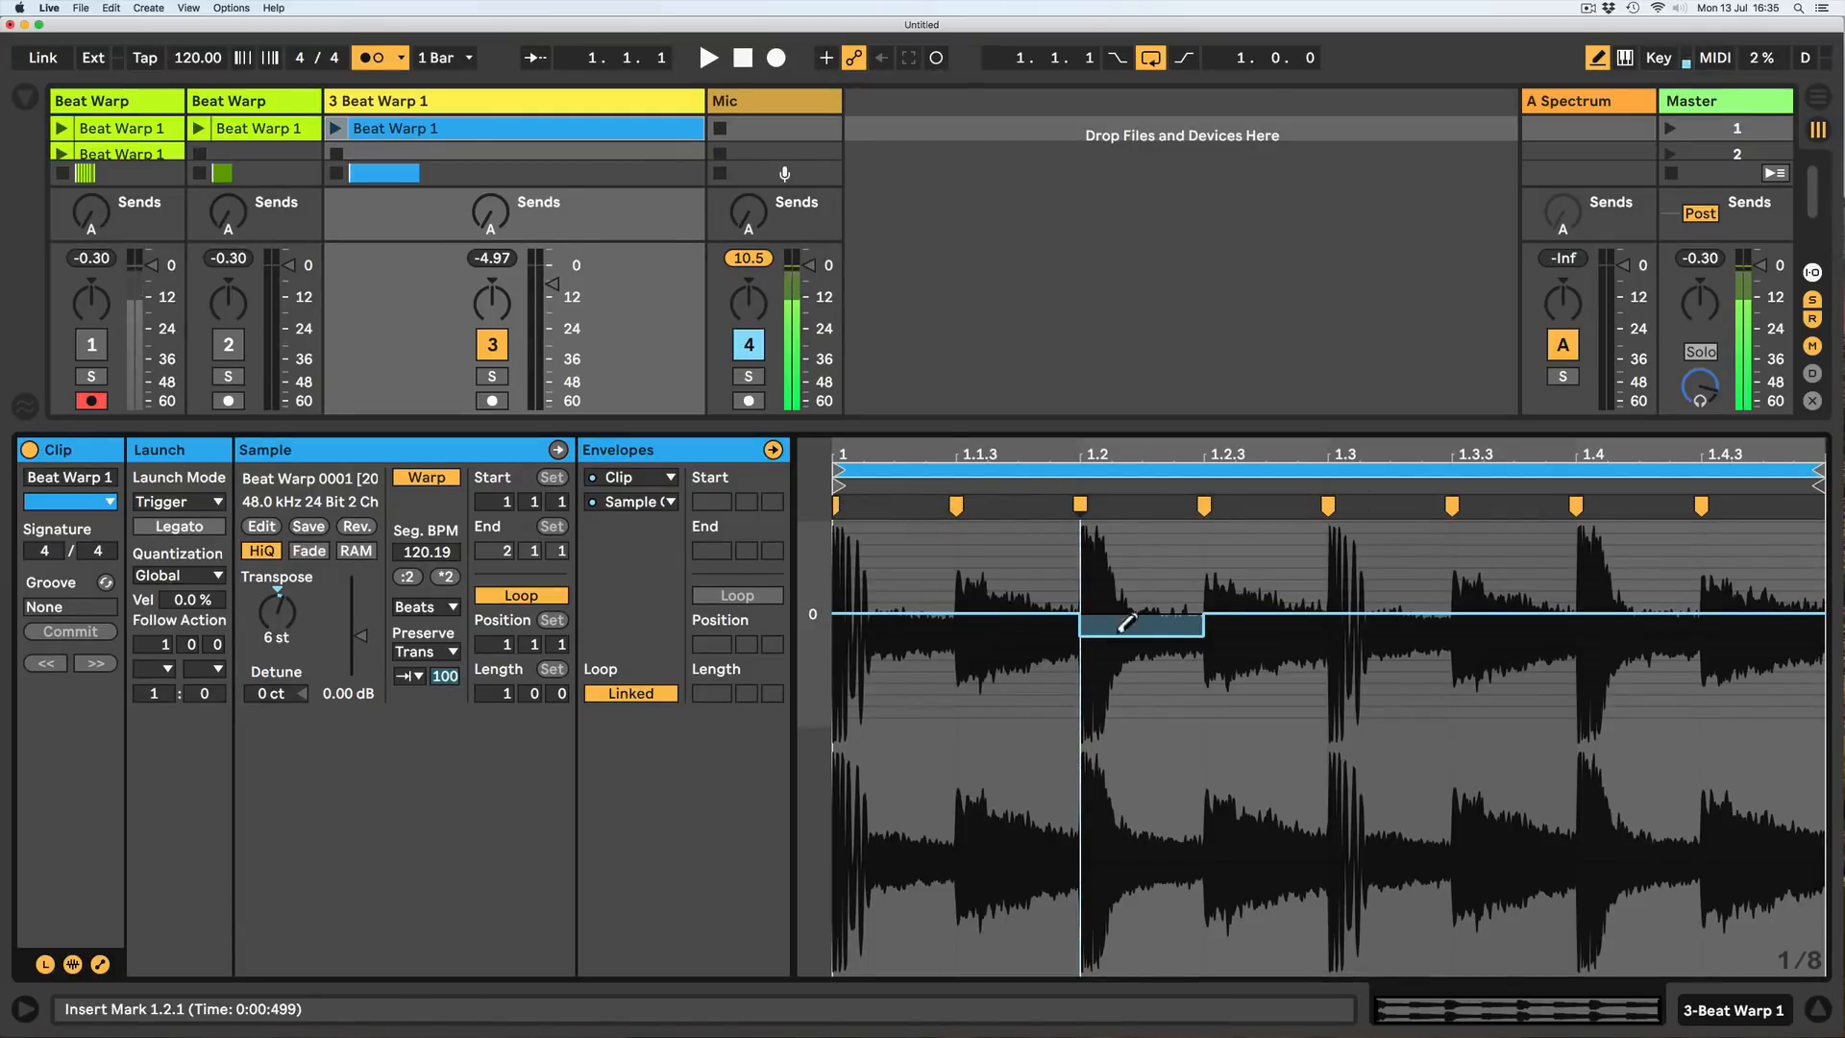
mouse_move(1125, 625)
left_mouse_down()
mouse_move(1144, 620)
mouse_move(1117, 626)
mouse_move(1142, 659)
left_mouse_up()
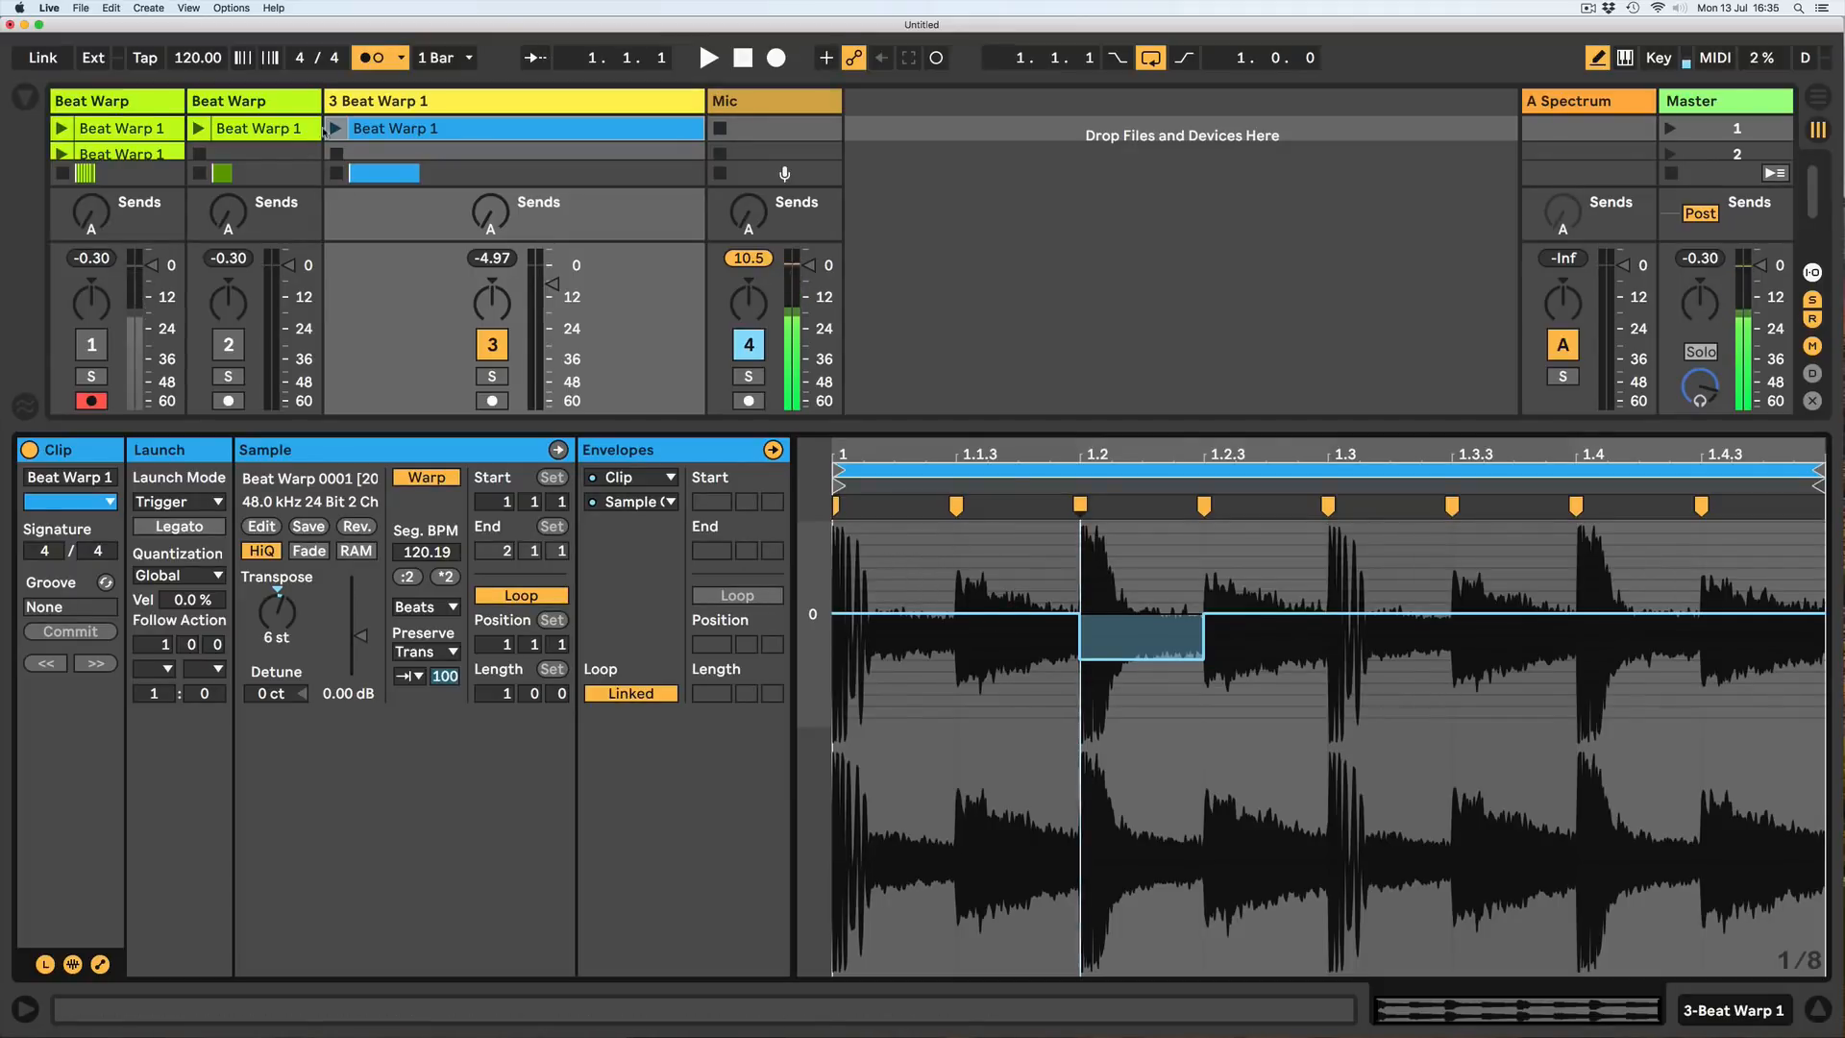
Play the session clip with its Transpose reset to 0 st, and reduce the height of the clip detail view.
left_click(334, 128)
key("space")
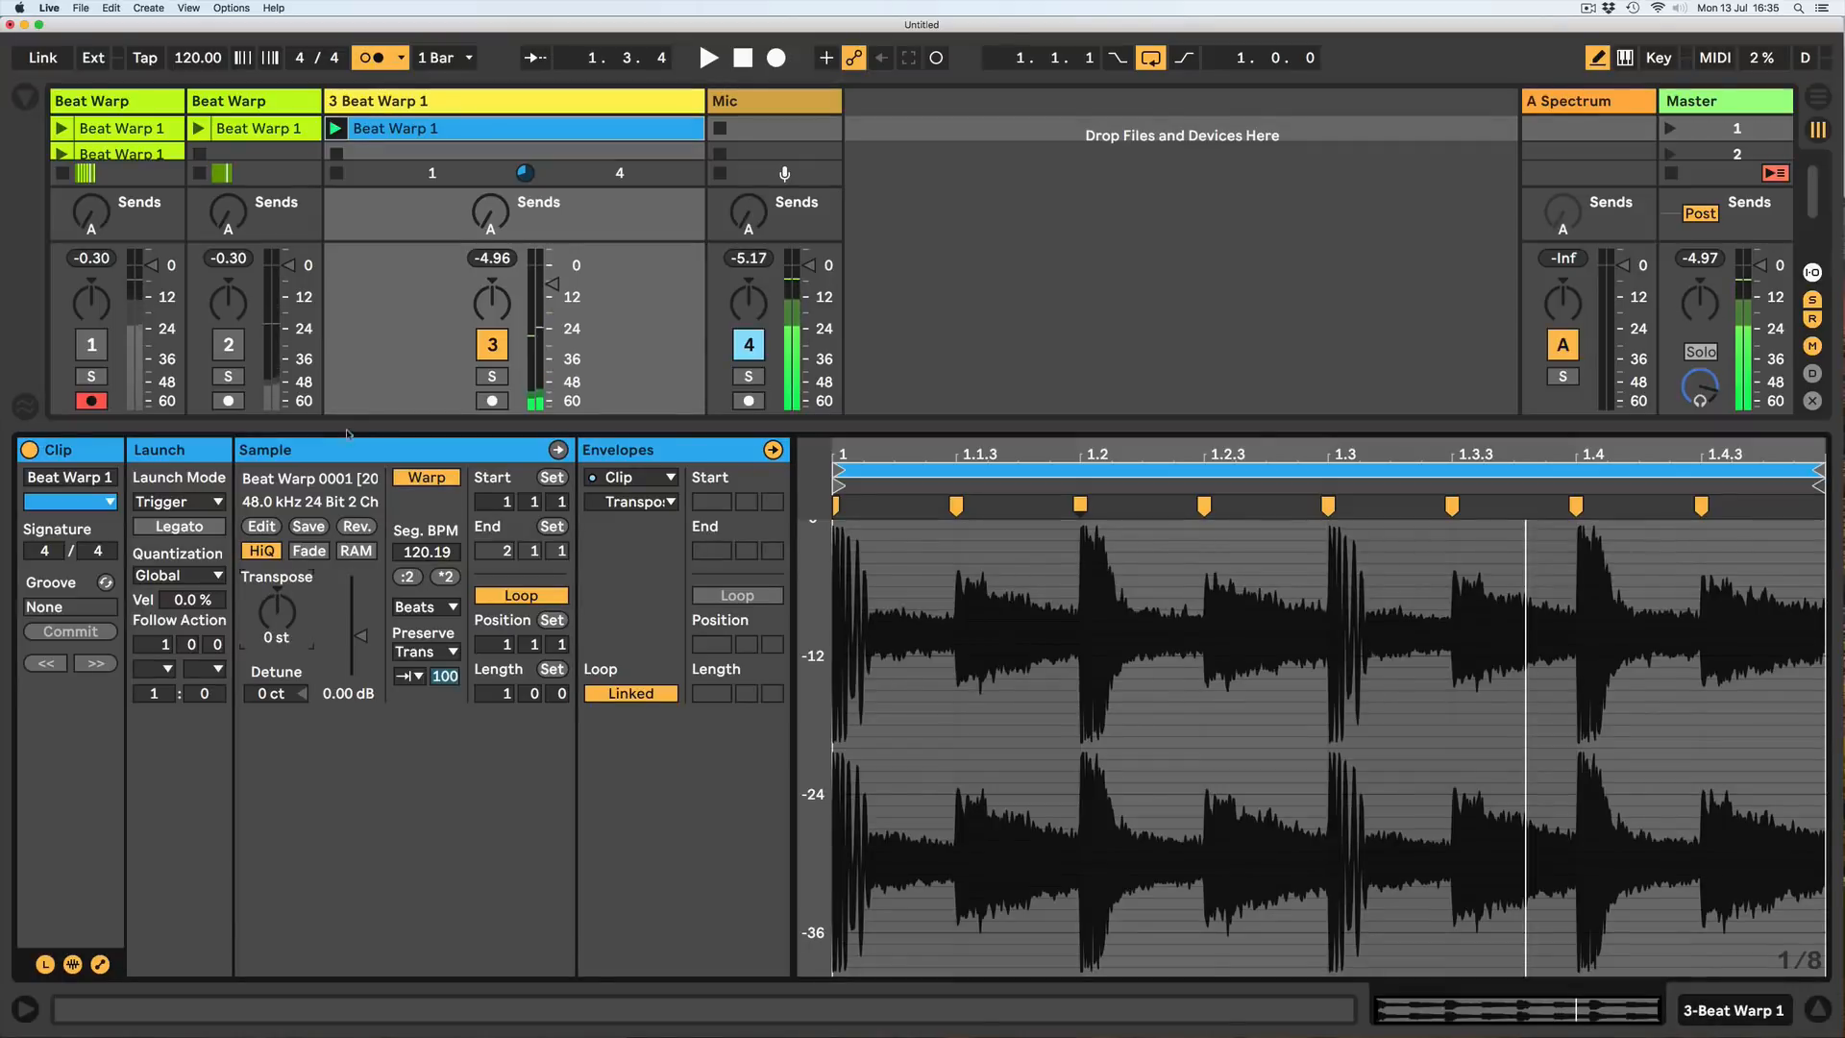
left_click_drag(347, 429, 348, 697)
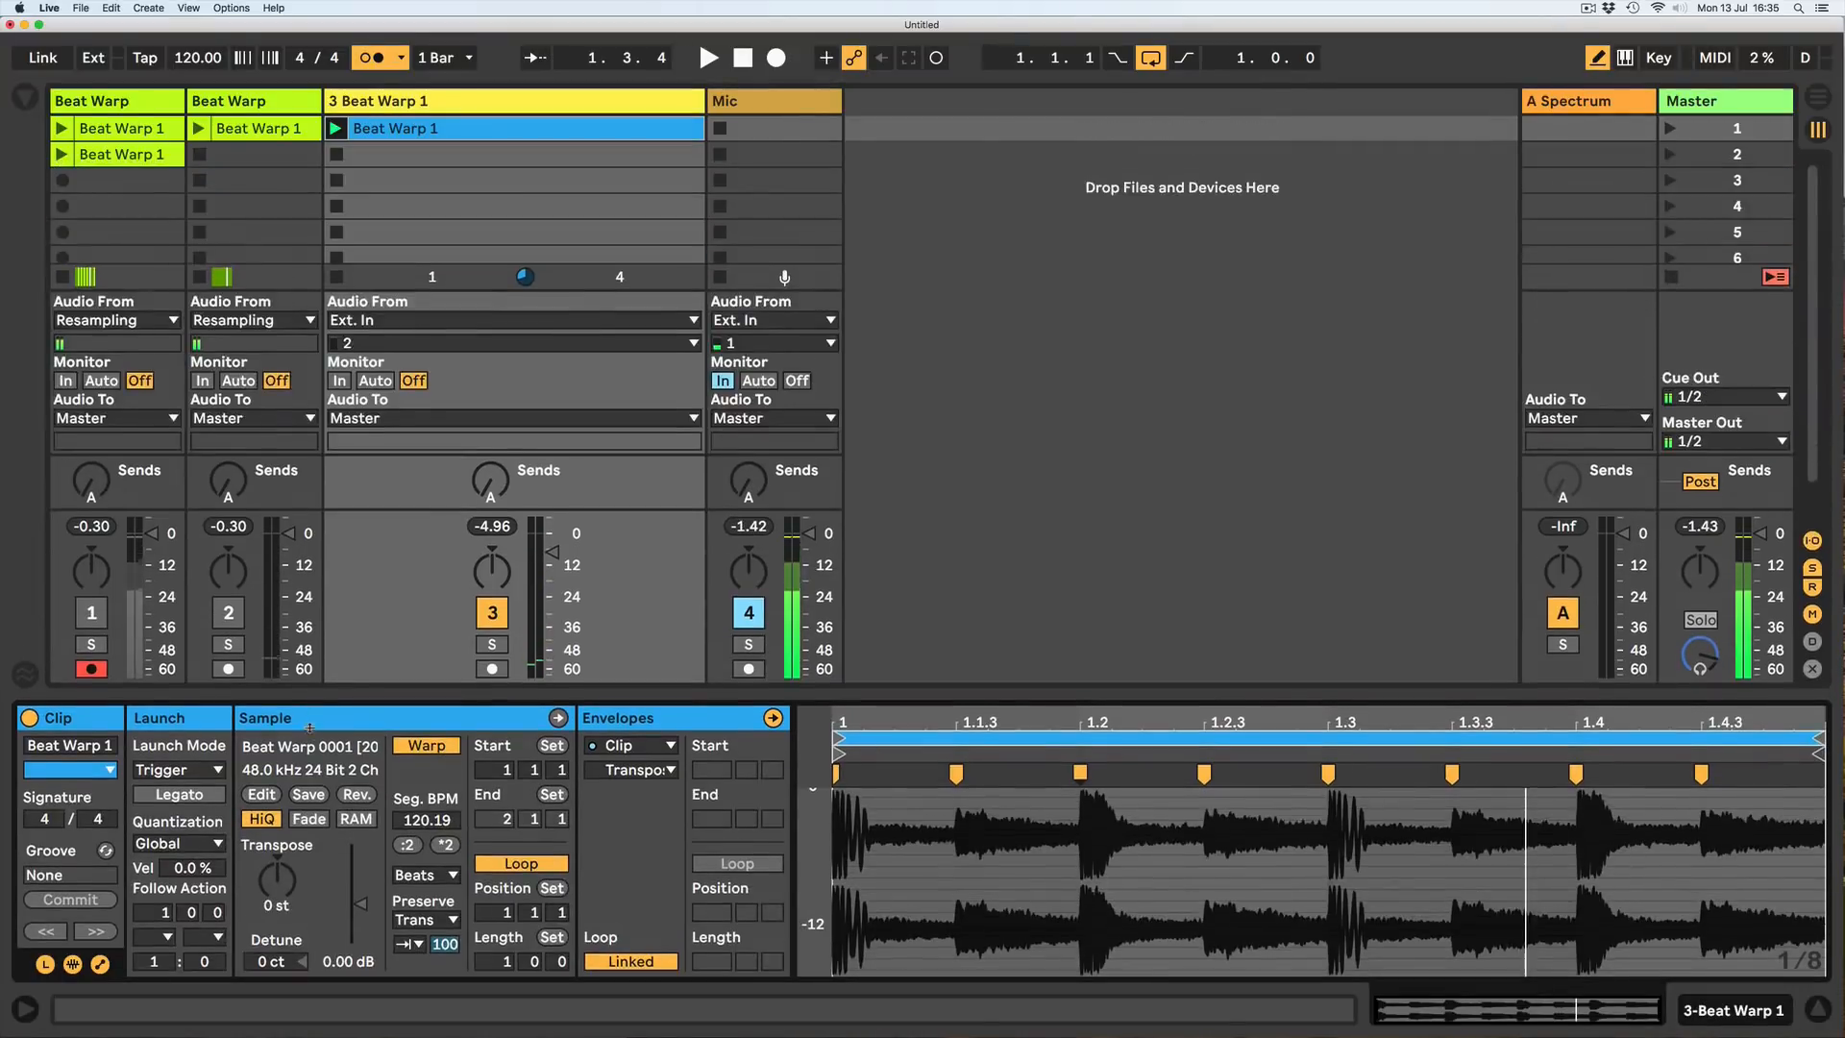
Show the Sample Offset envelope of the Beat Warp 1 clip on track 3 and hide the In/Out section to enlarge the clip view.
left_click(335, 128)
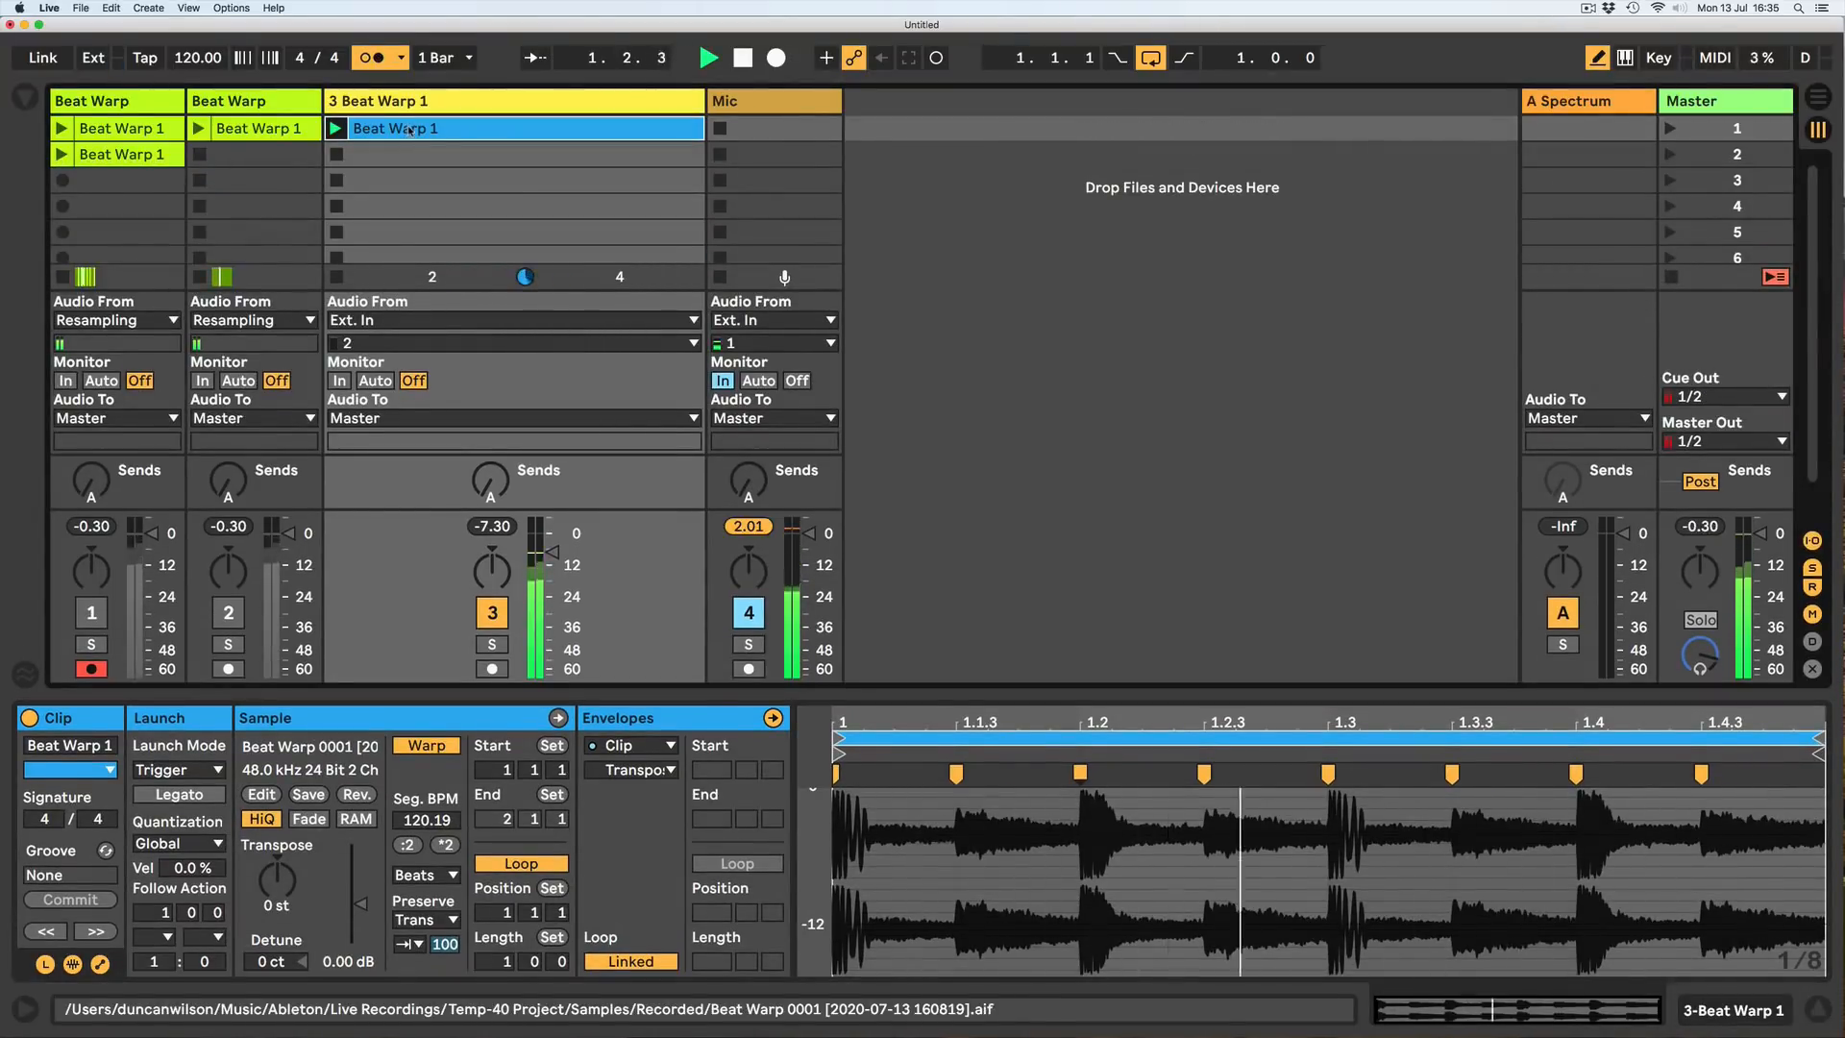
left_click(659, 769)
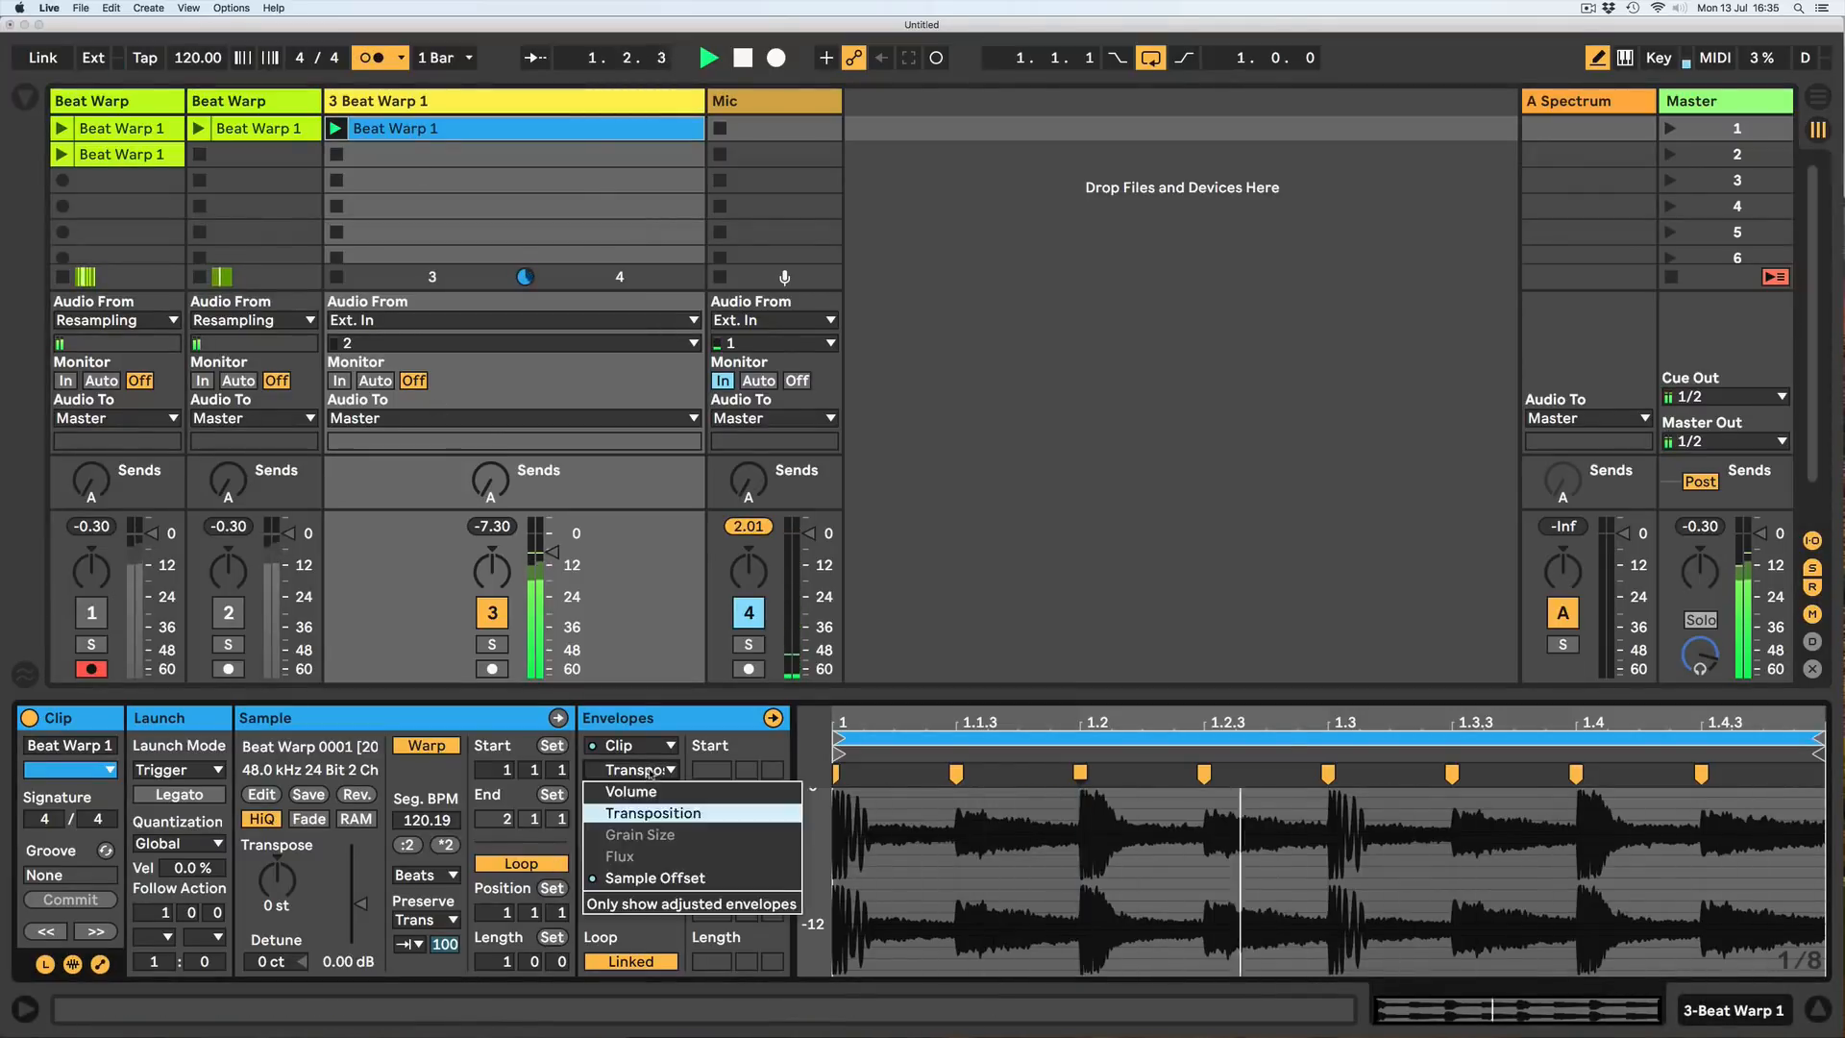
left_click(657, 873)
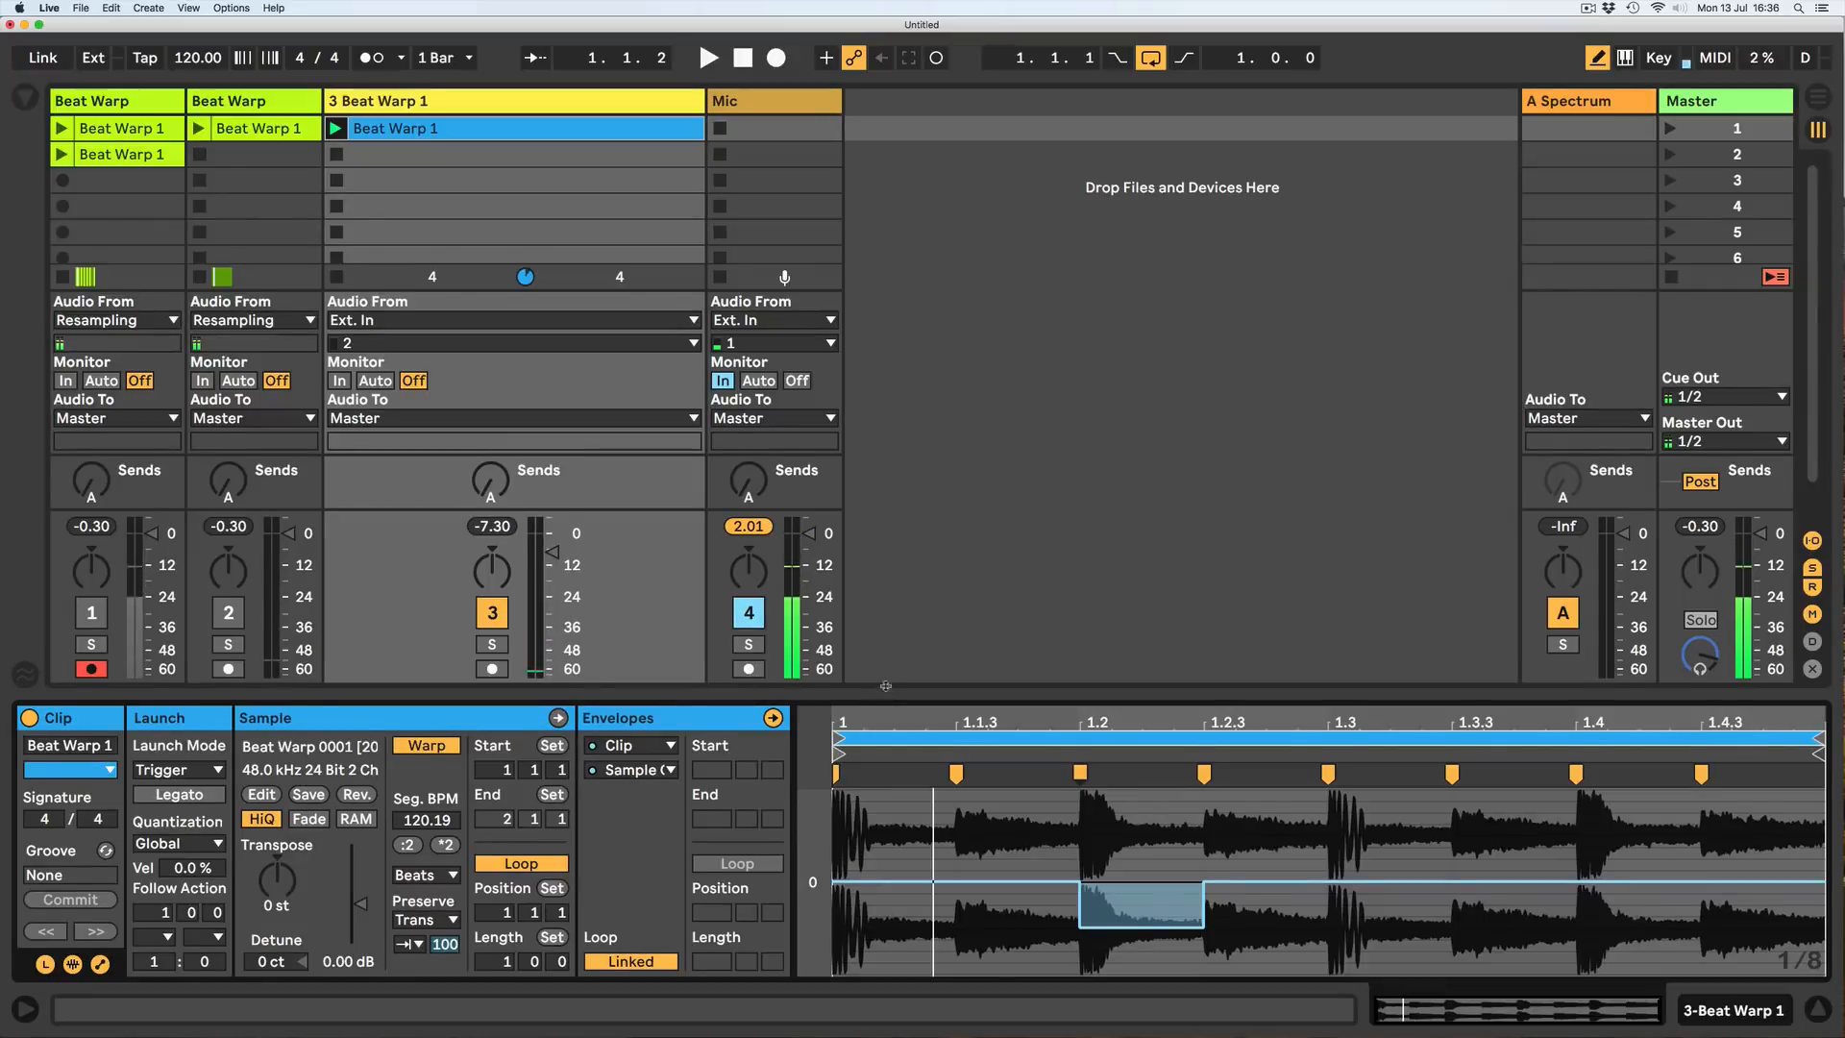
key("super+alt+i")
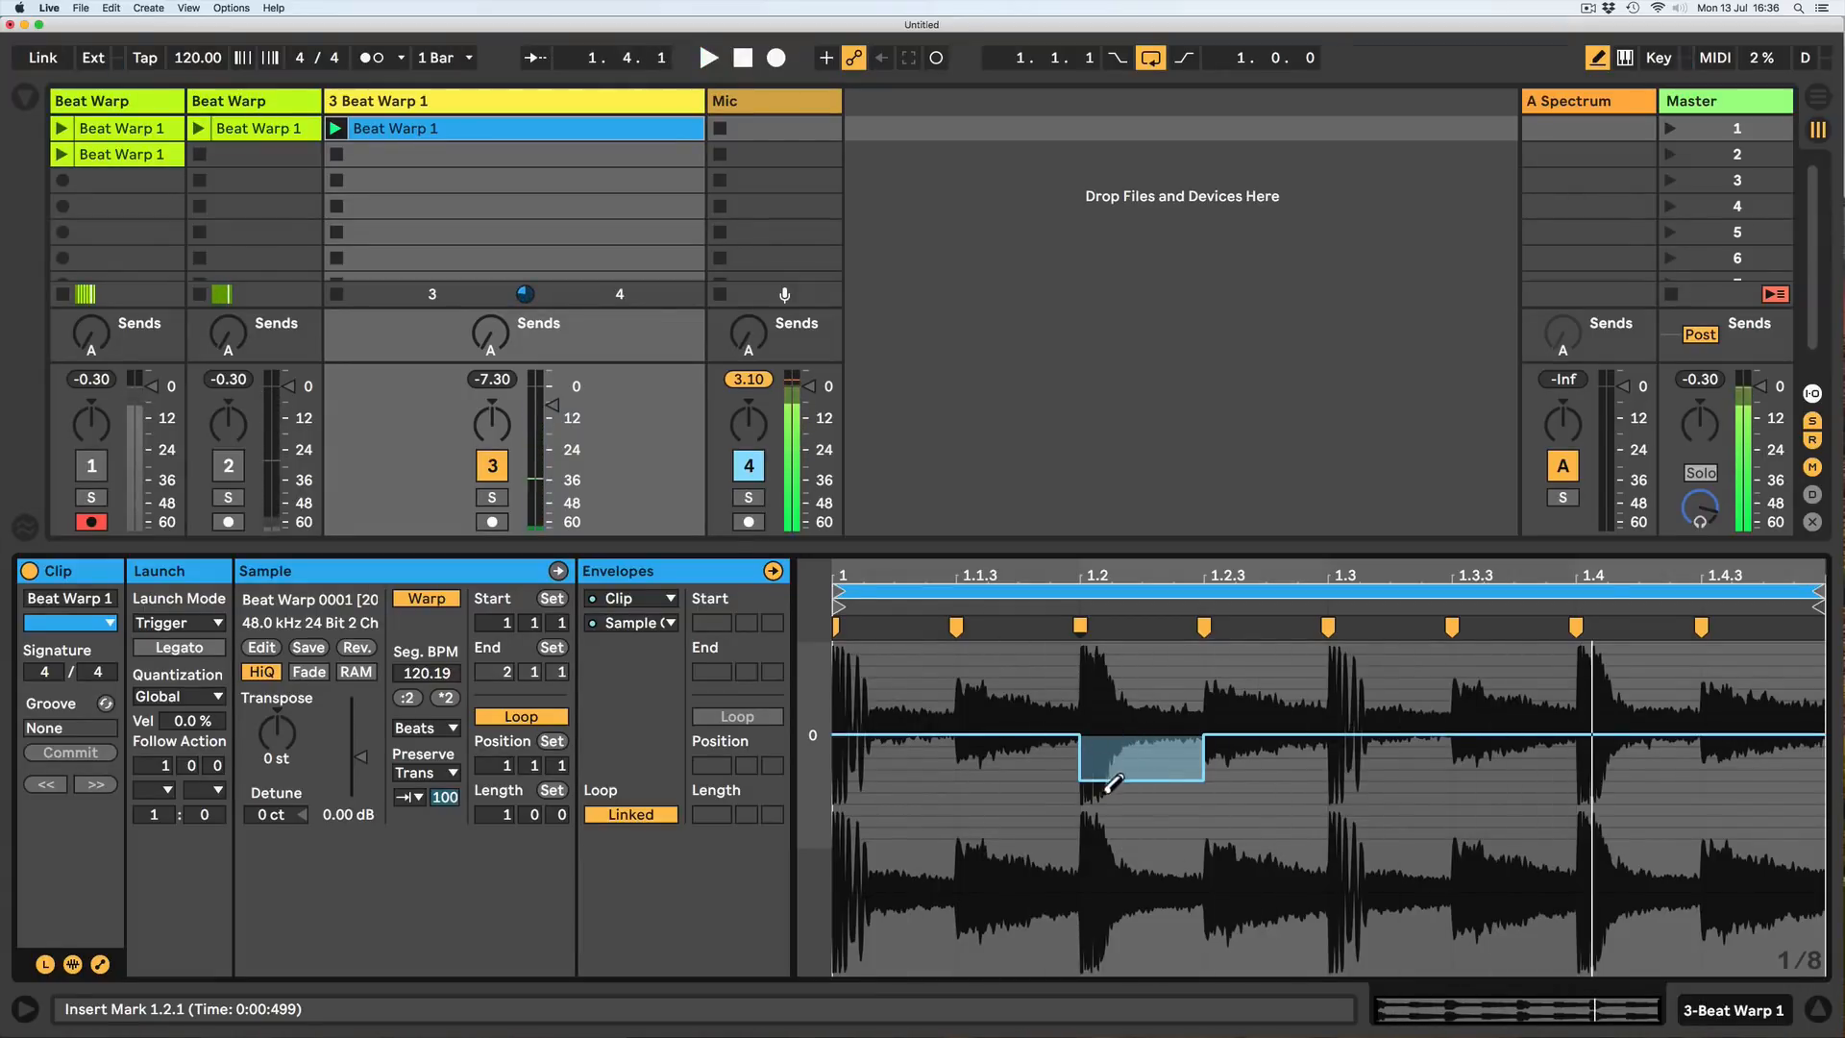
Lower the Sample Offset step at 1.2 to about twice its depth, and raise it gradually to its former level during playback.
left_click_drag(1108, 749, 1115, 832)
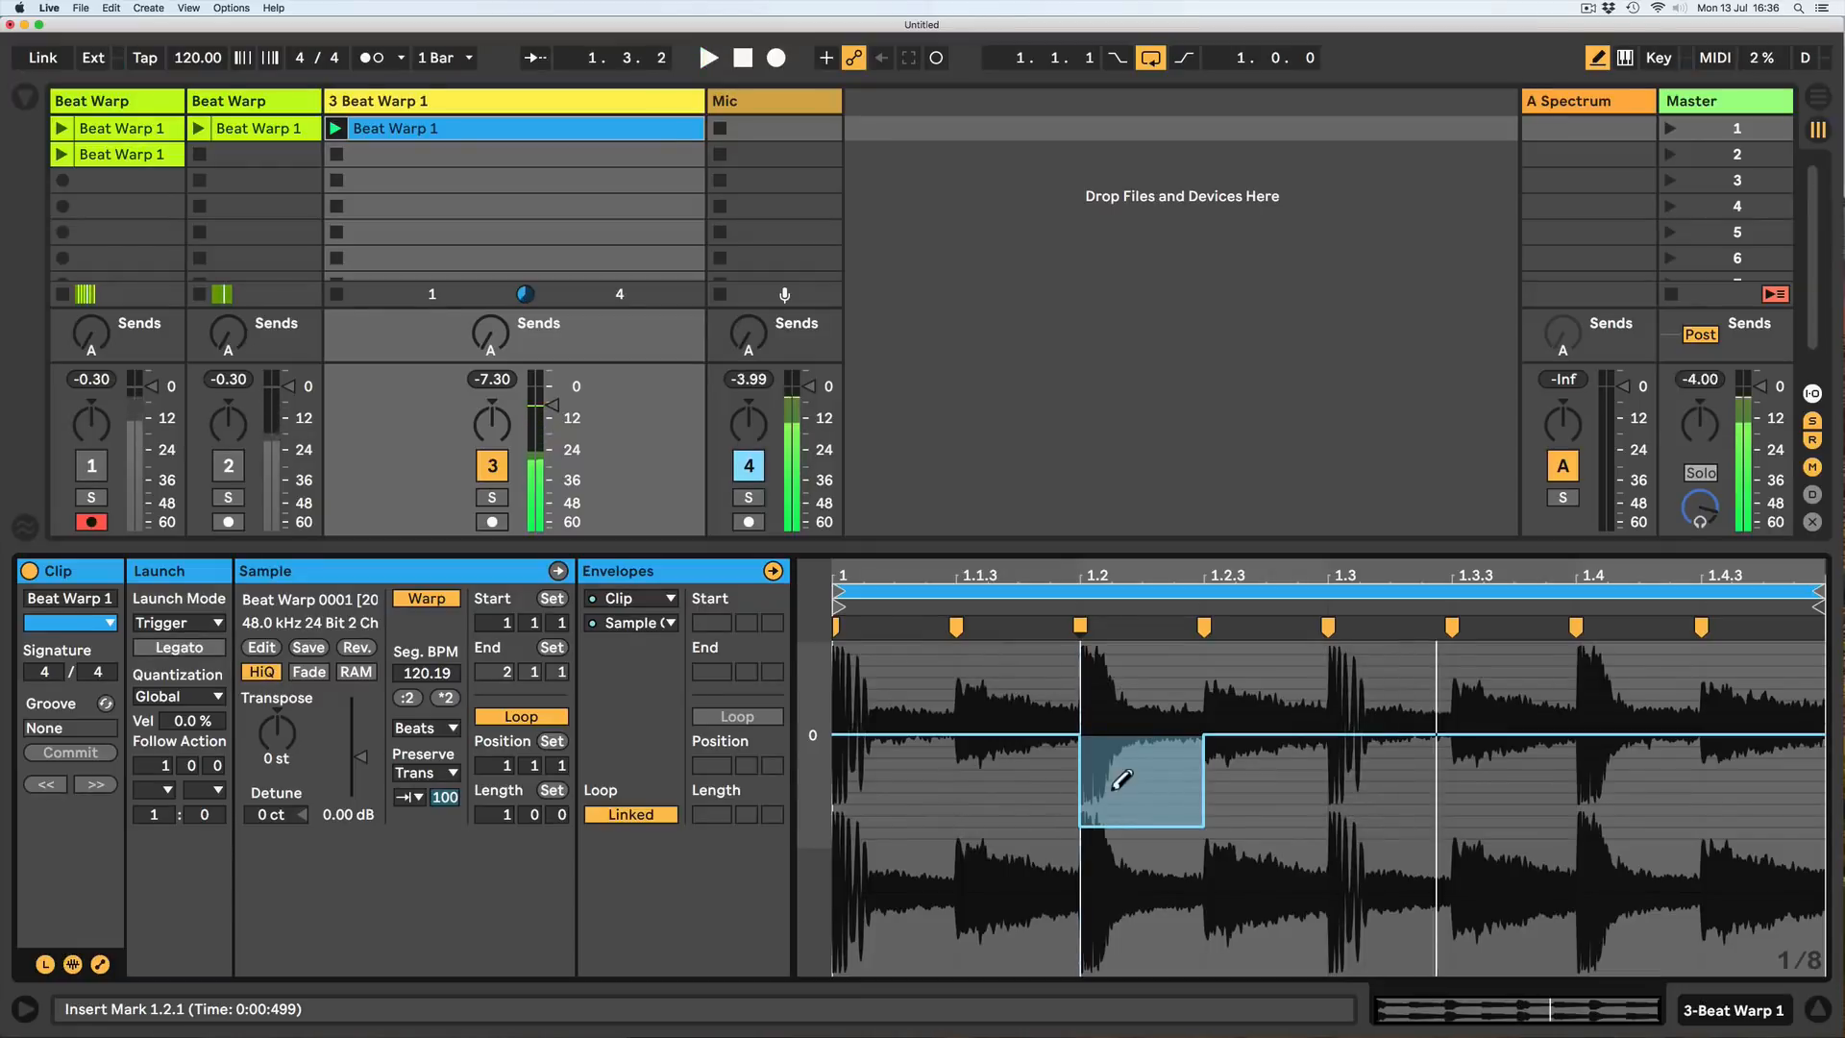
left_click(1103, 817)
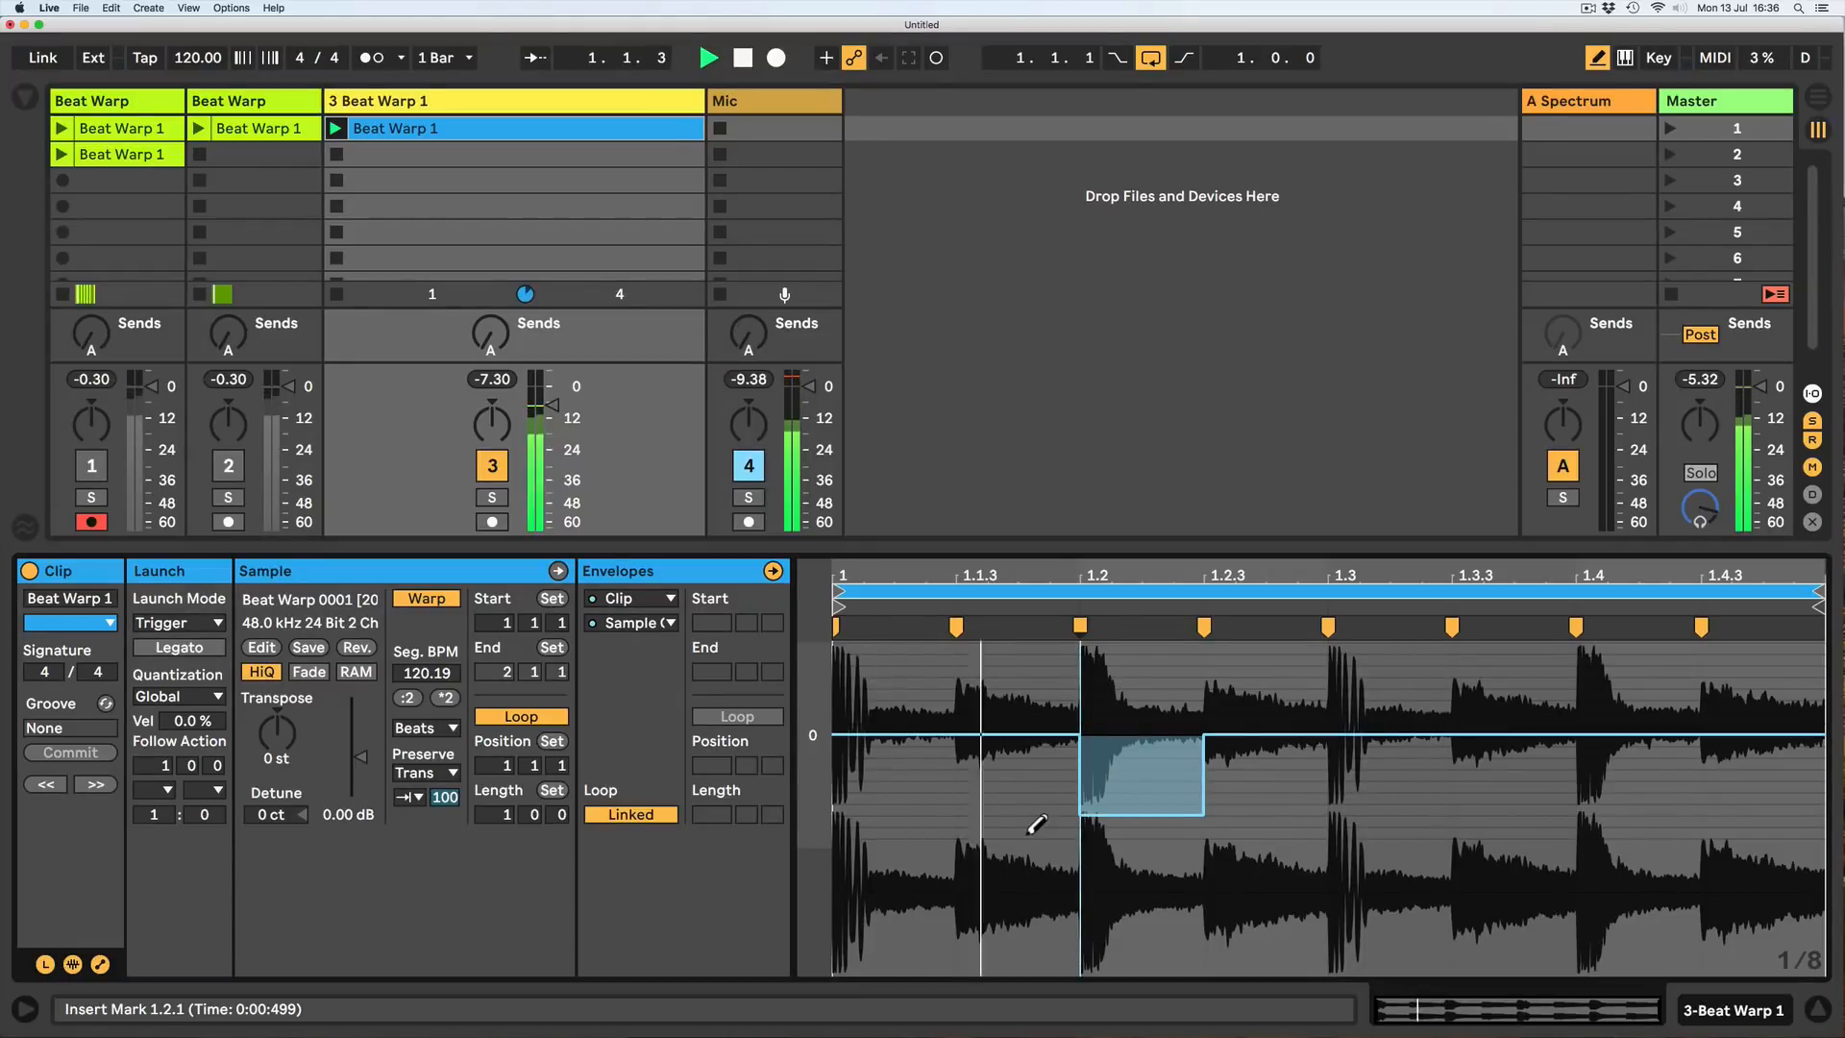
left_click(1103, 804)
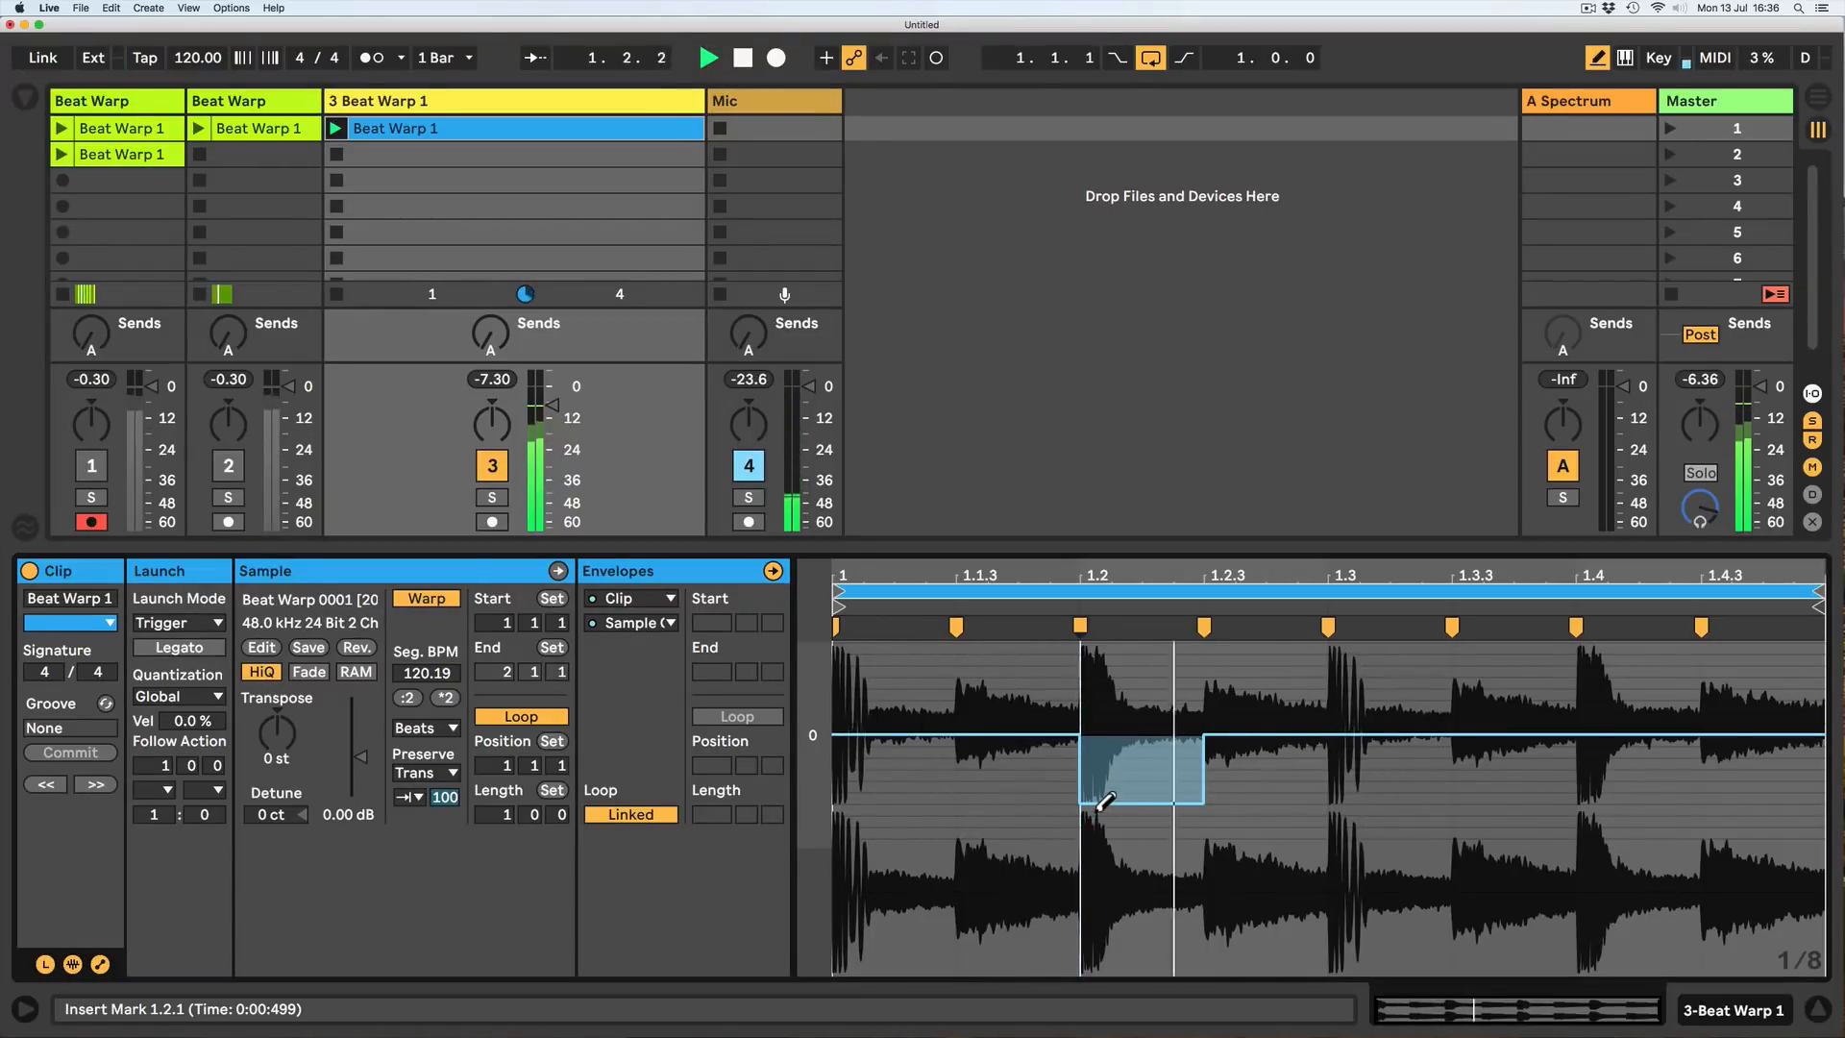
left_click(1107, 792)
left_click(1113, 780)
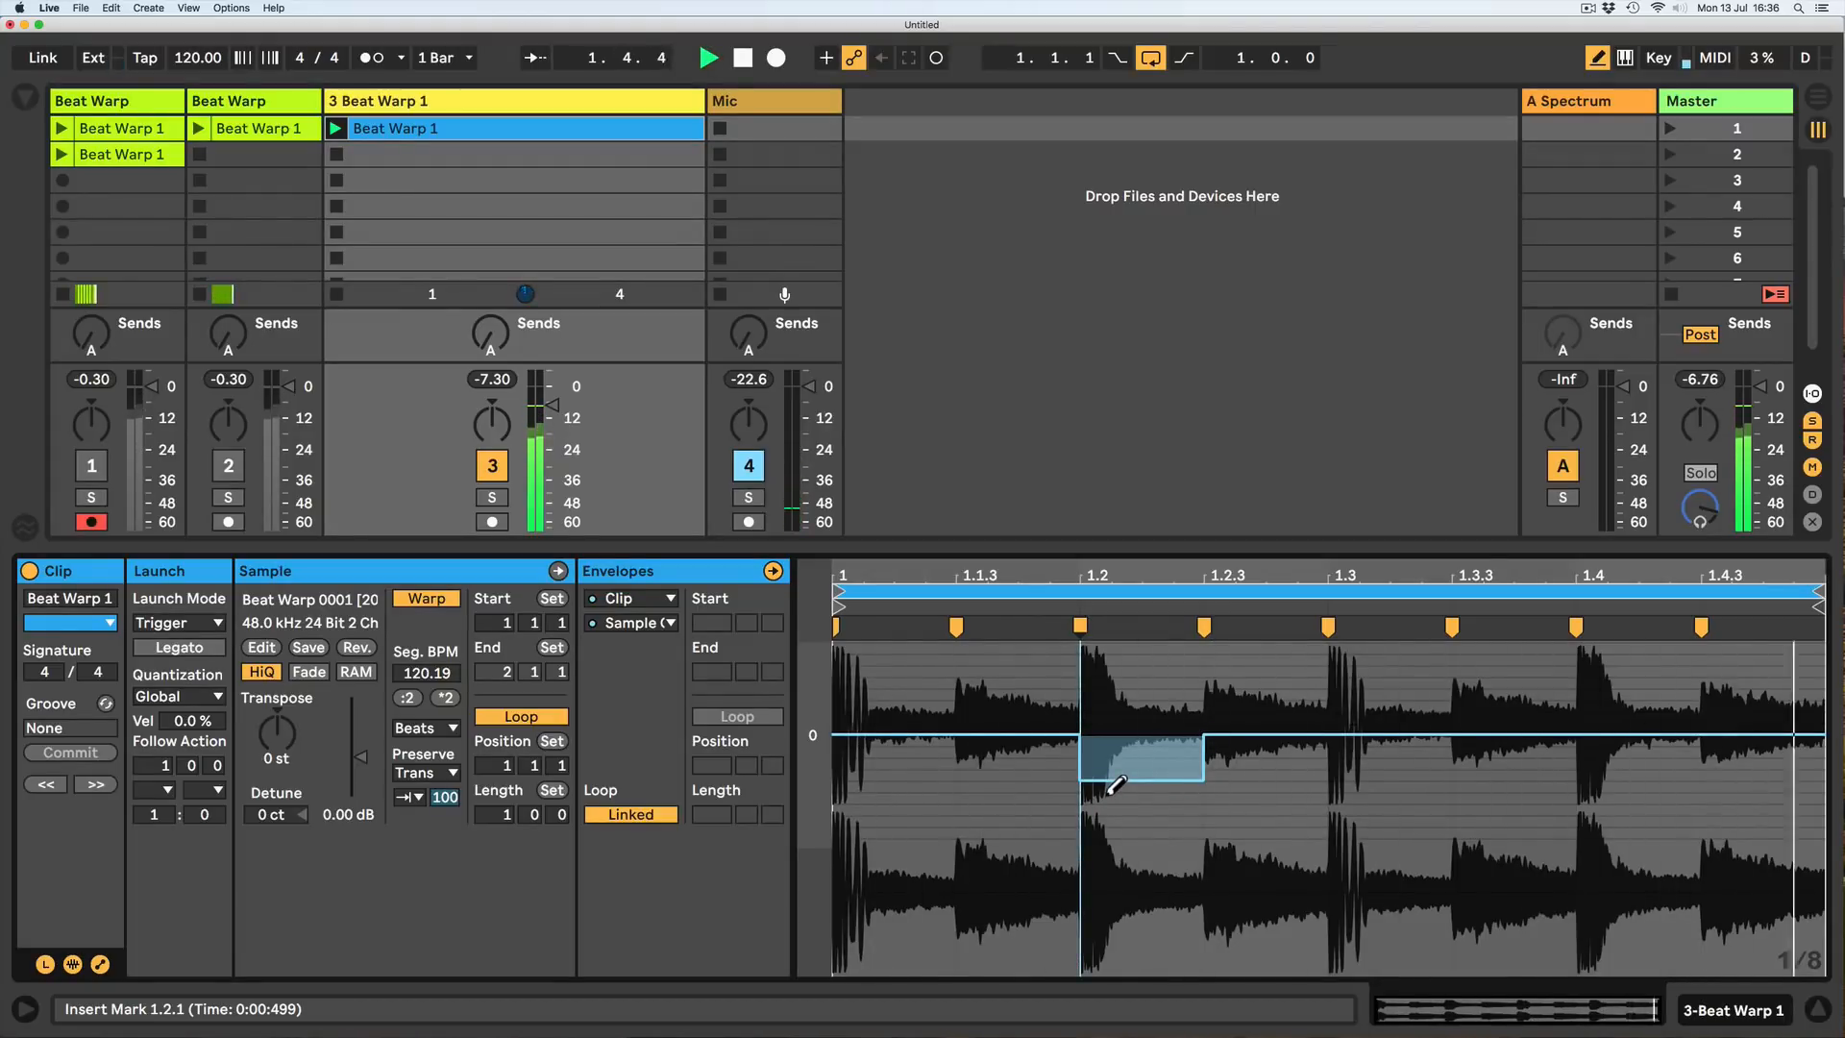
key("space")
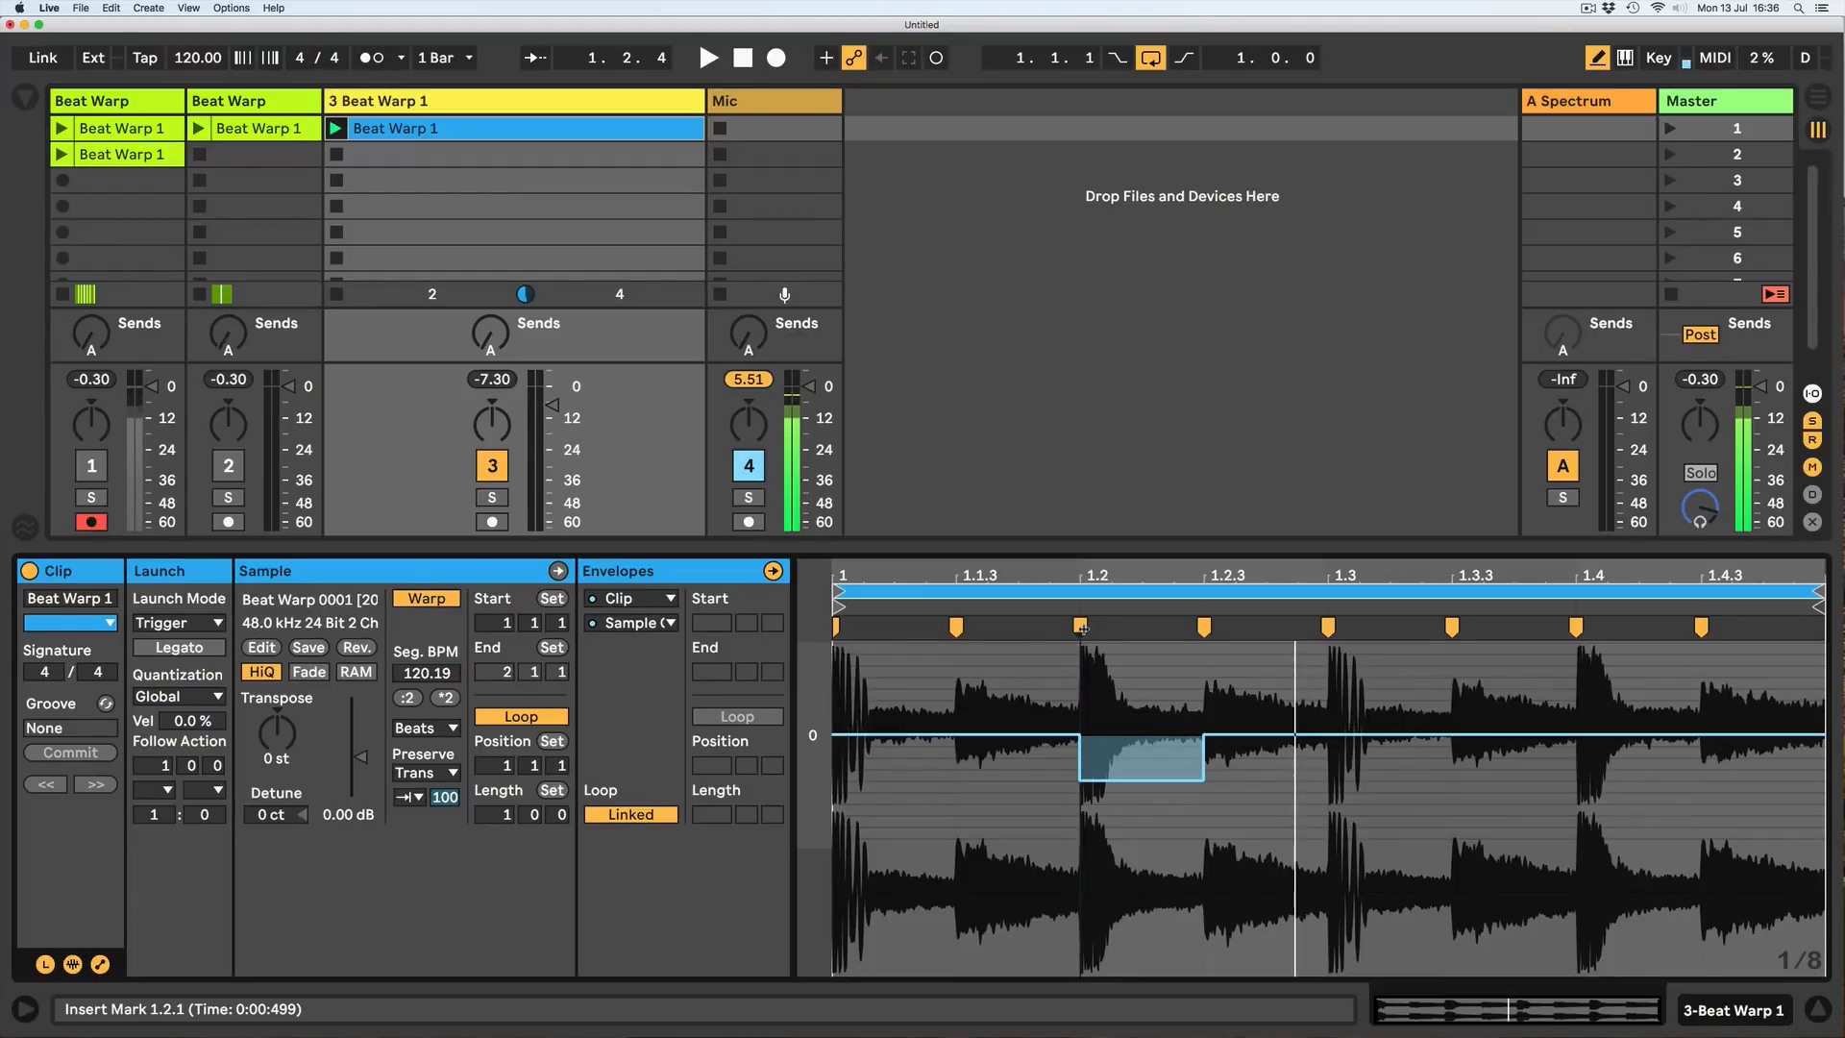
Audition the Sample Offset step at 1.2 at about half its depth, and restore its former depth.
left_click(1121, 757)
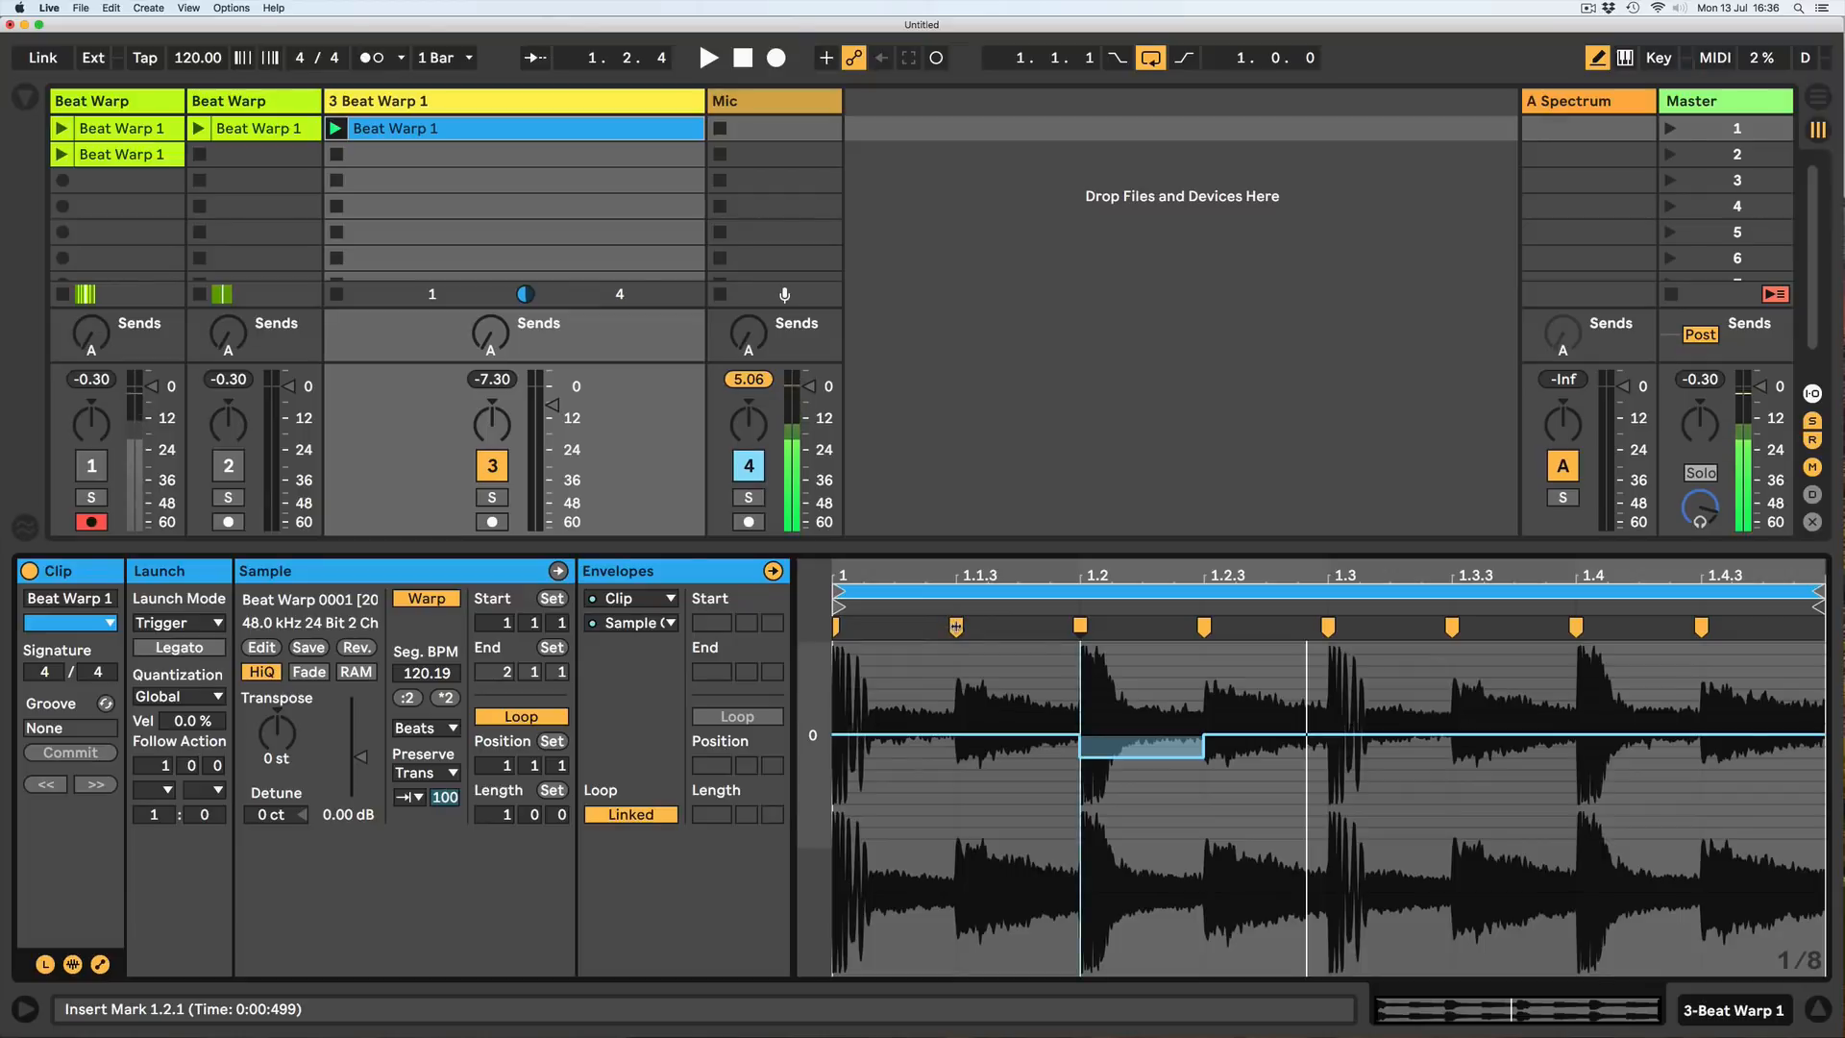
key("space")
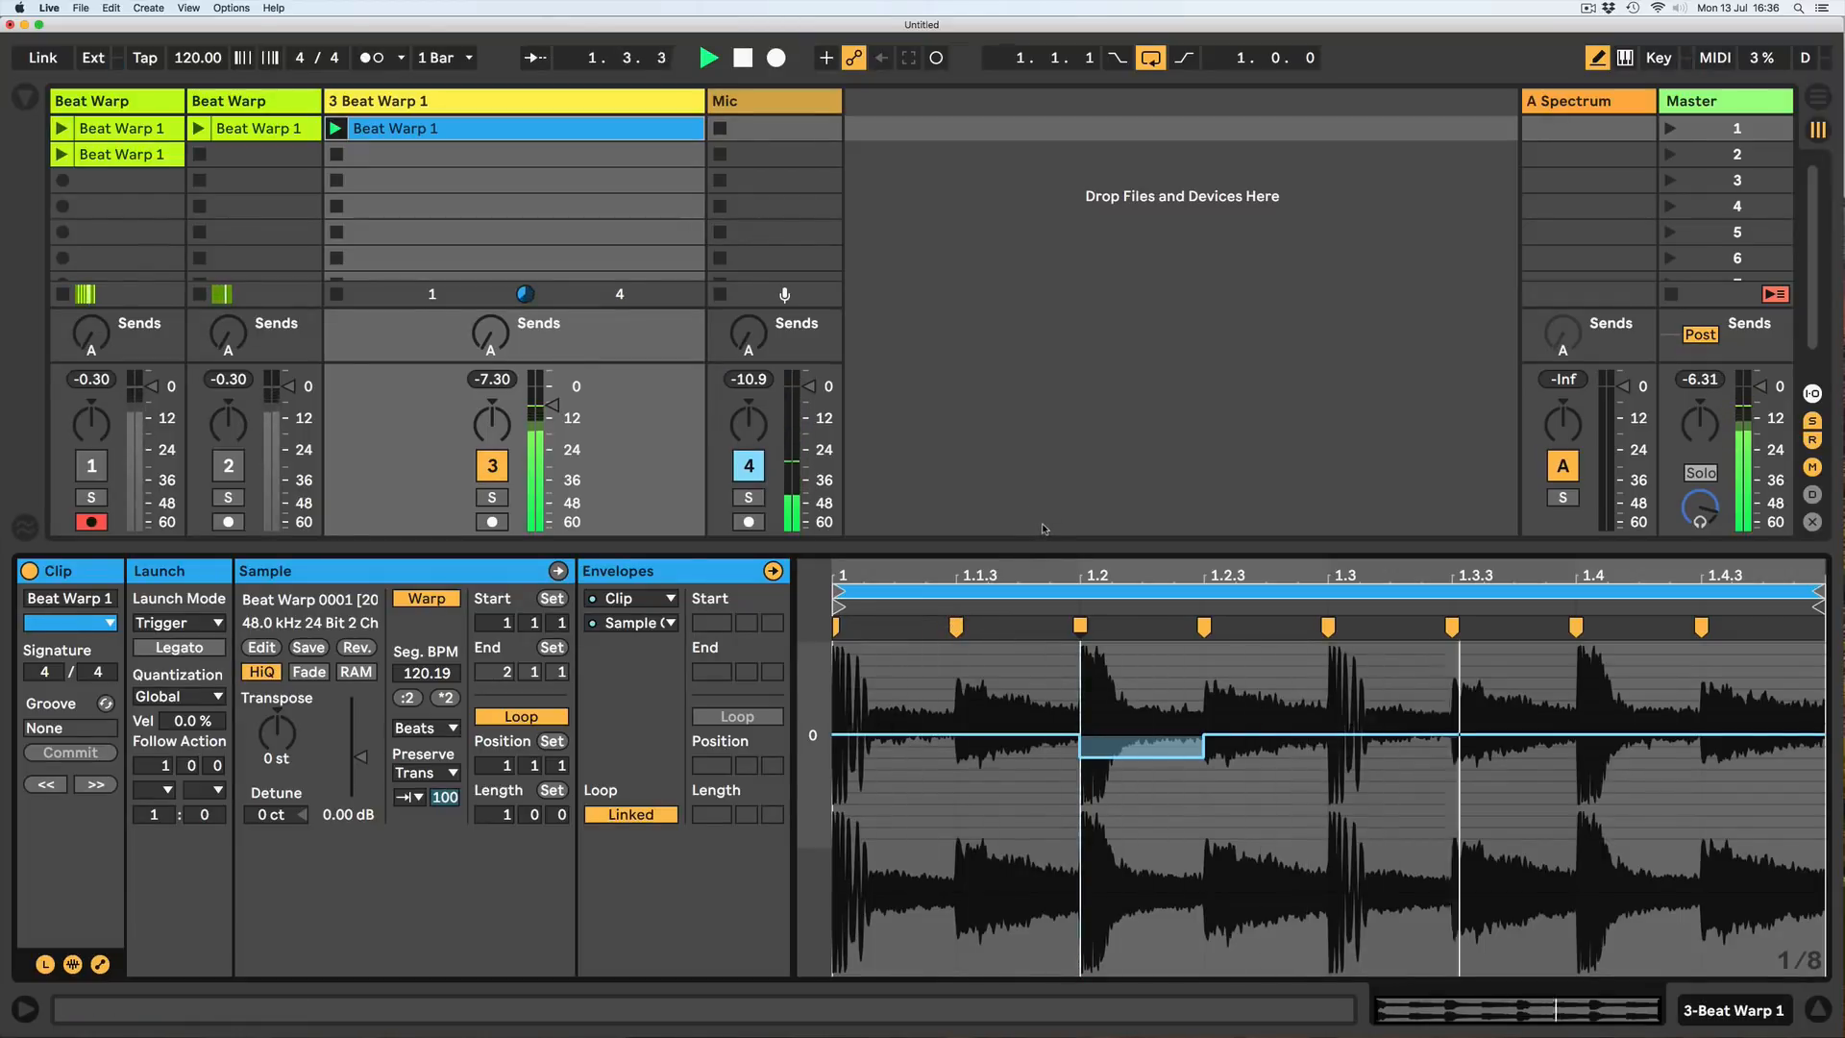
key("space")
left_click_drag(1112, 774, 1115, 783)
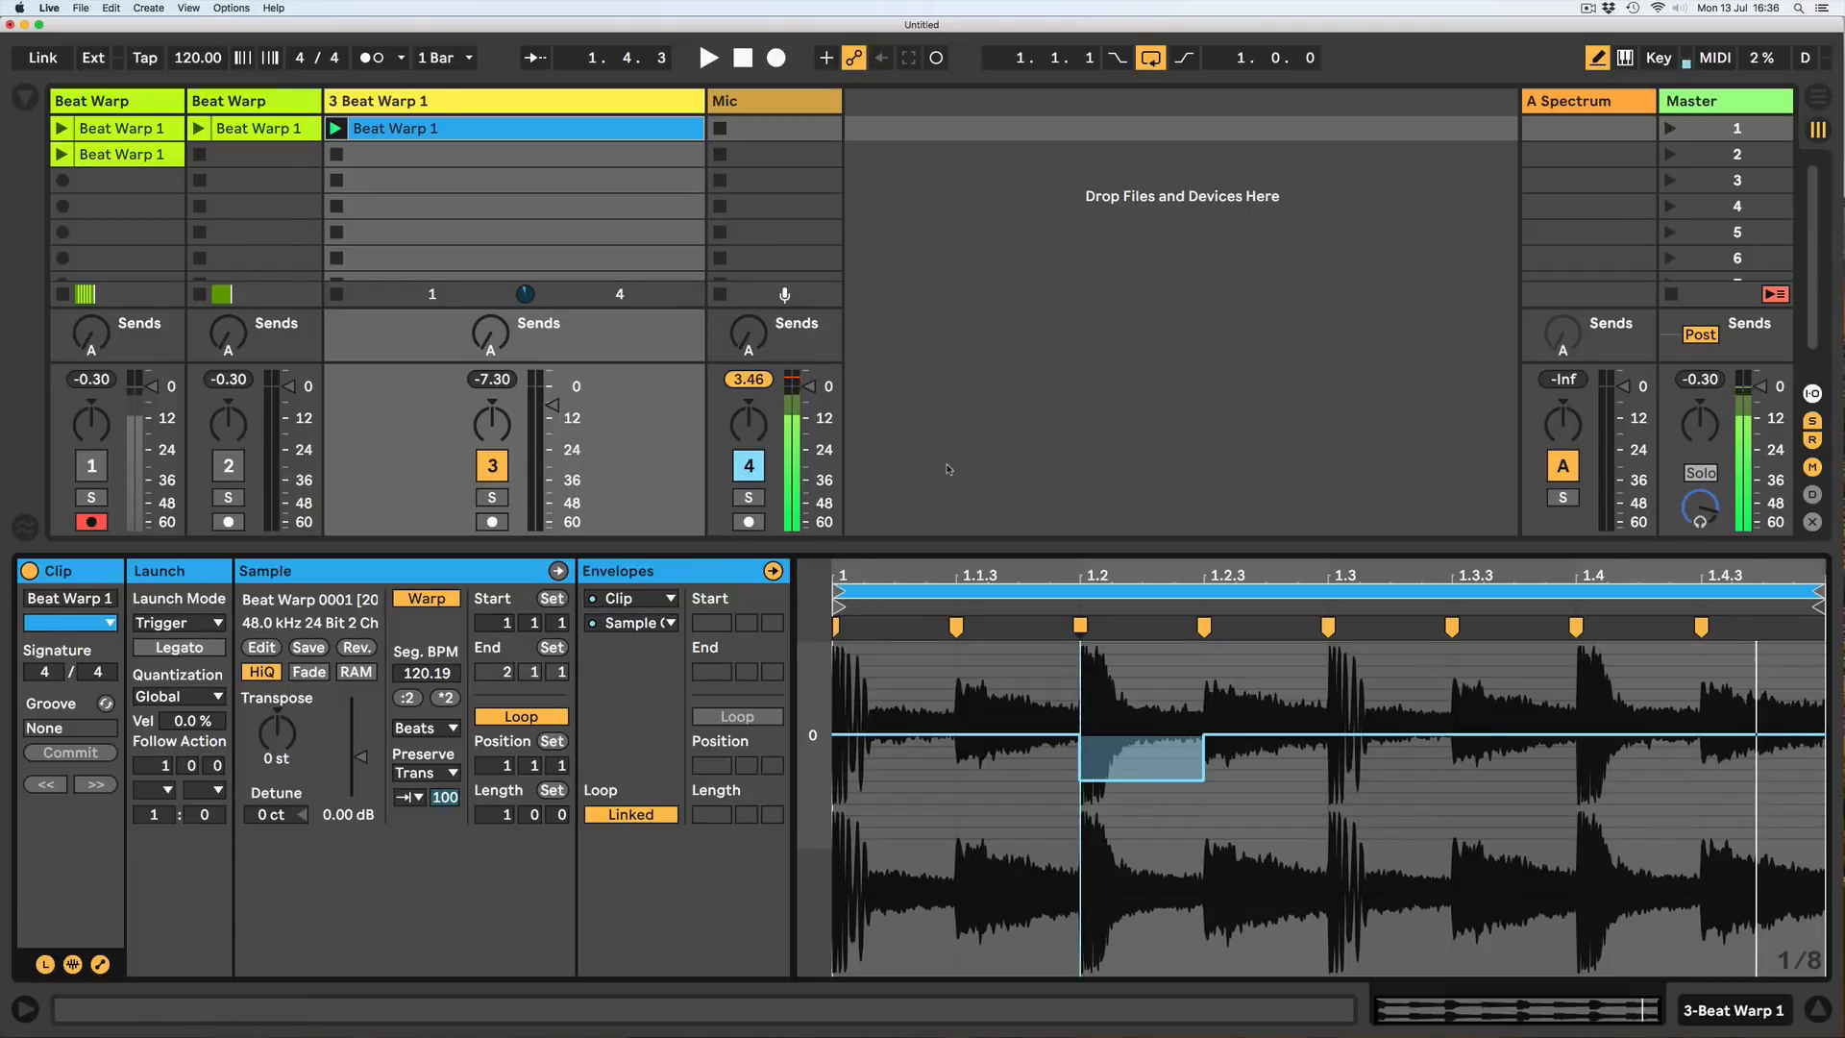
Draw a negative Sample Offset step from 1.3.3 to 1.4, matching the one at 1.2, and audition the clip.
key("space")
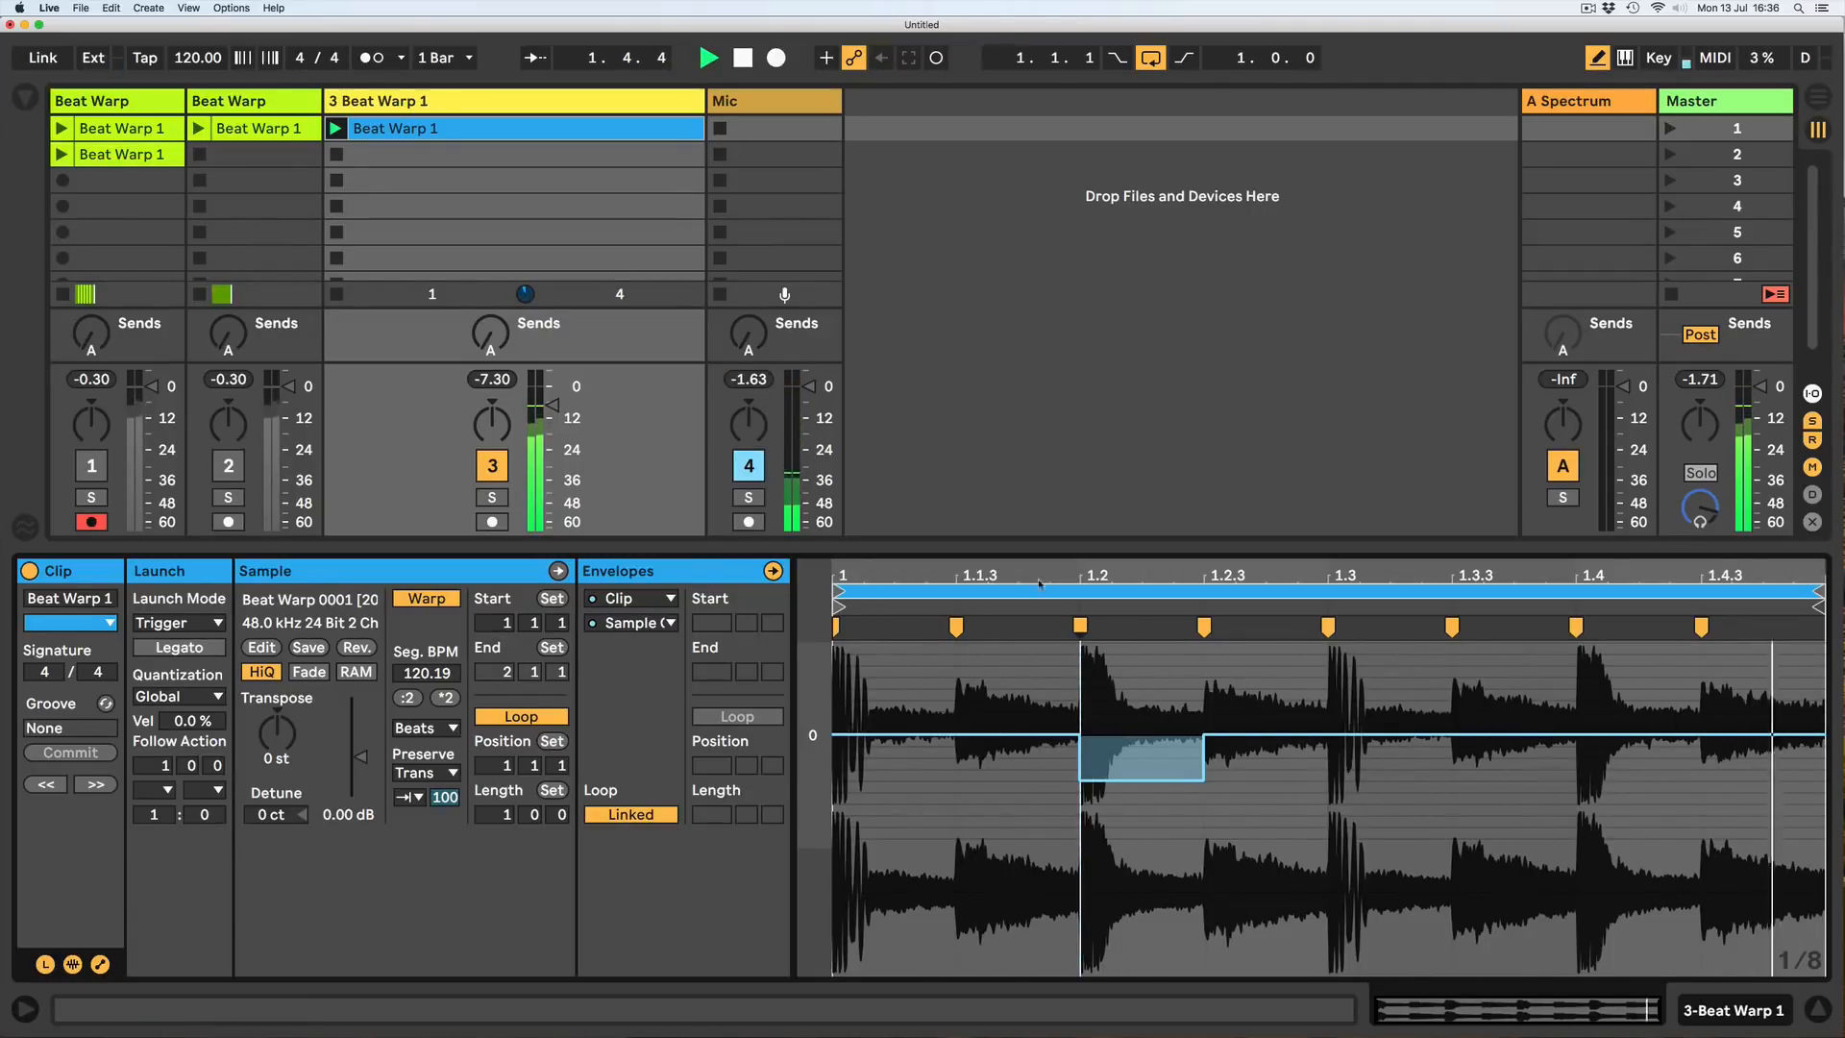
left_click(1500, 774)
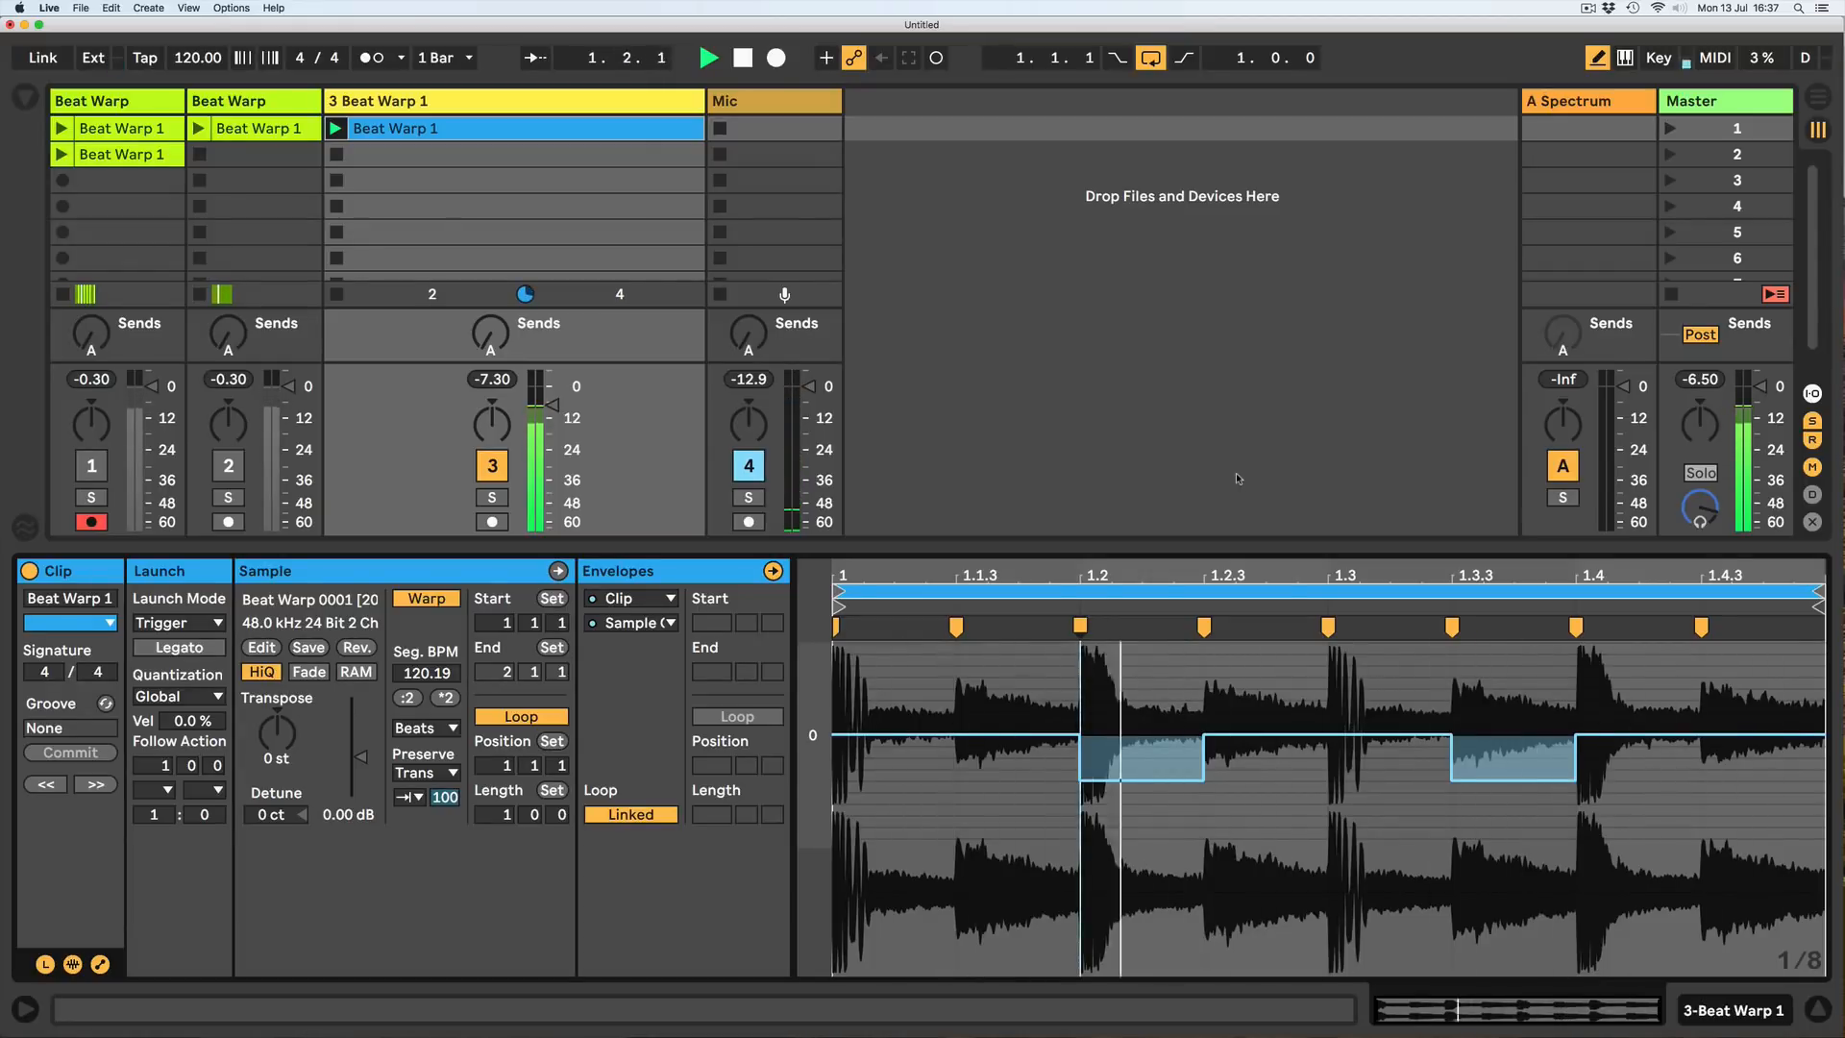
key("space")
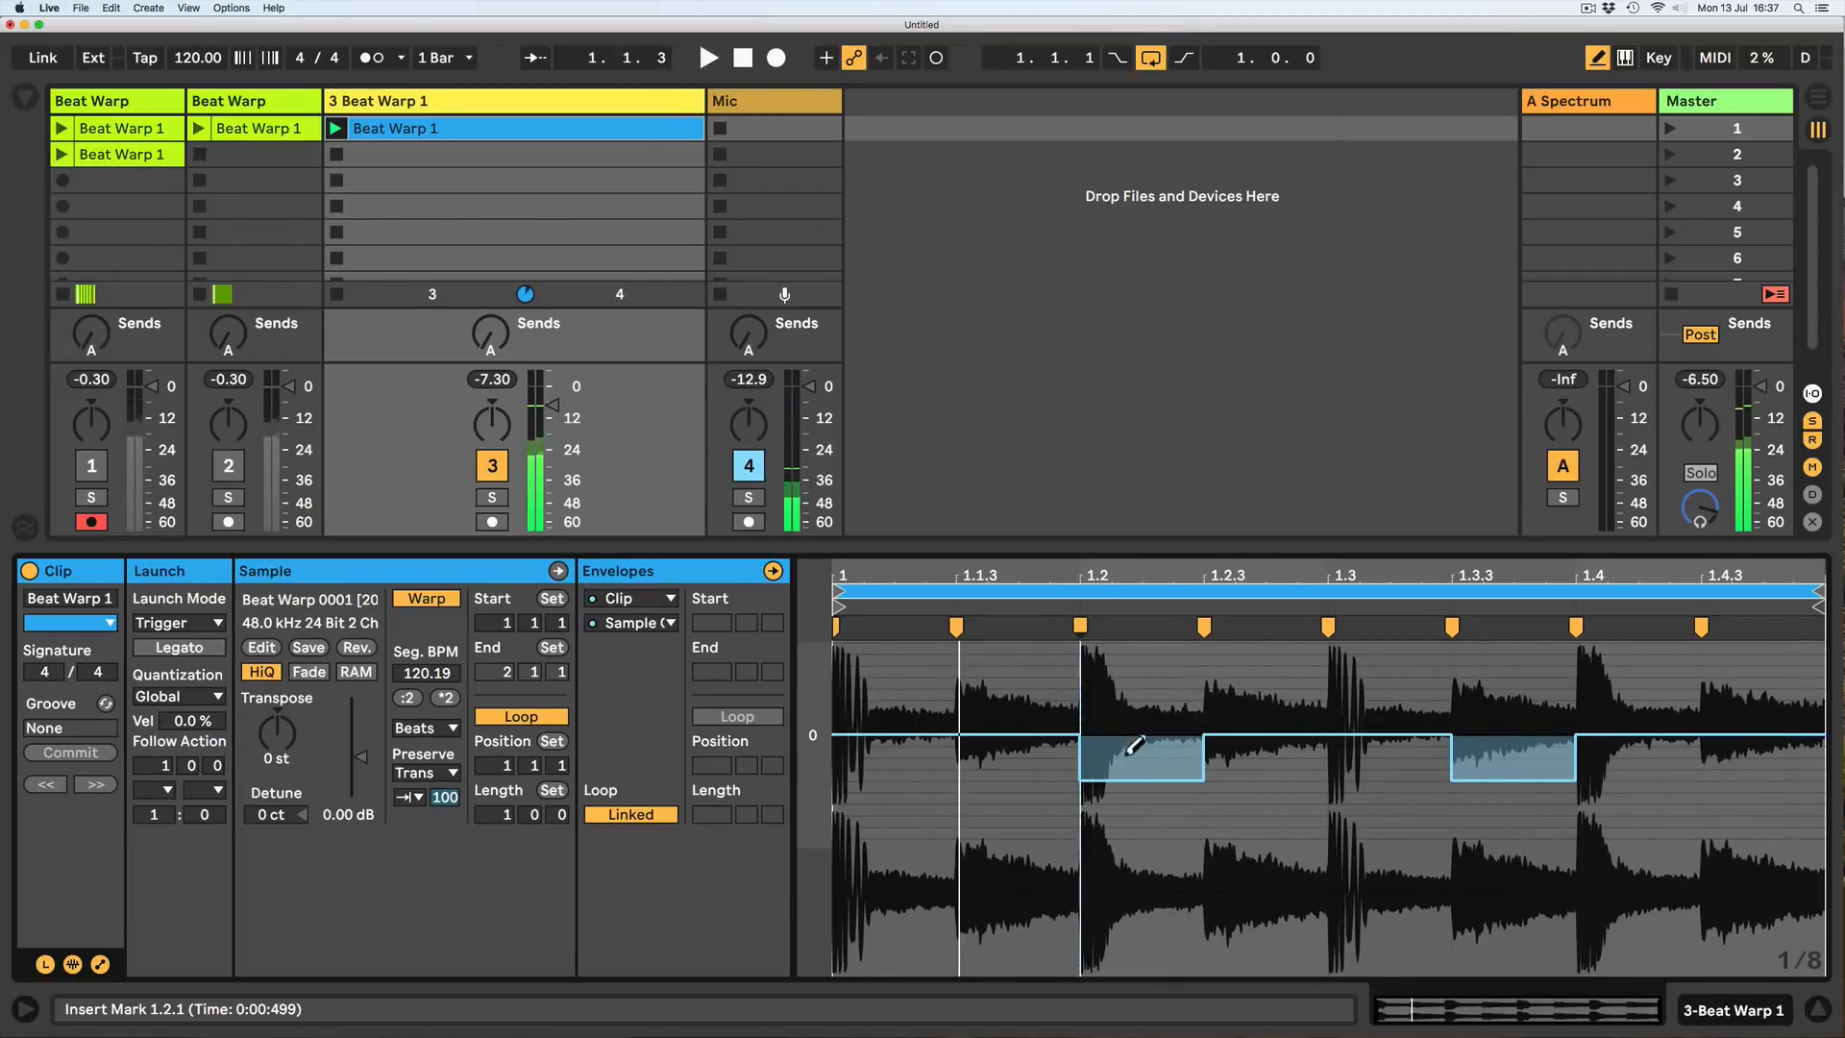
Change the Sample Offset step at 1.2 to a positive value, audition it, and reduce it to about half that height.
left_click_drag(1135, 745, 1139, 689)
key("space")
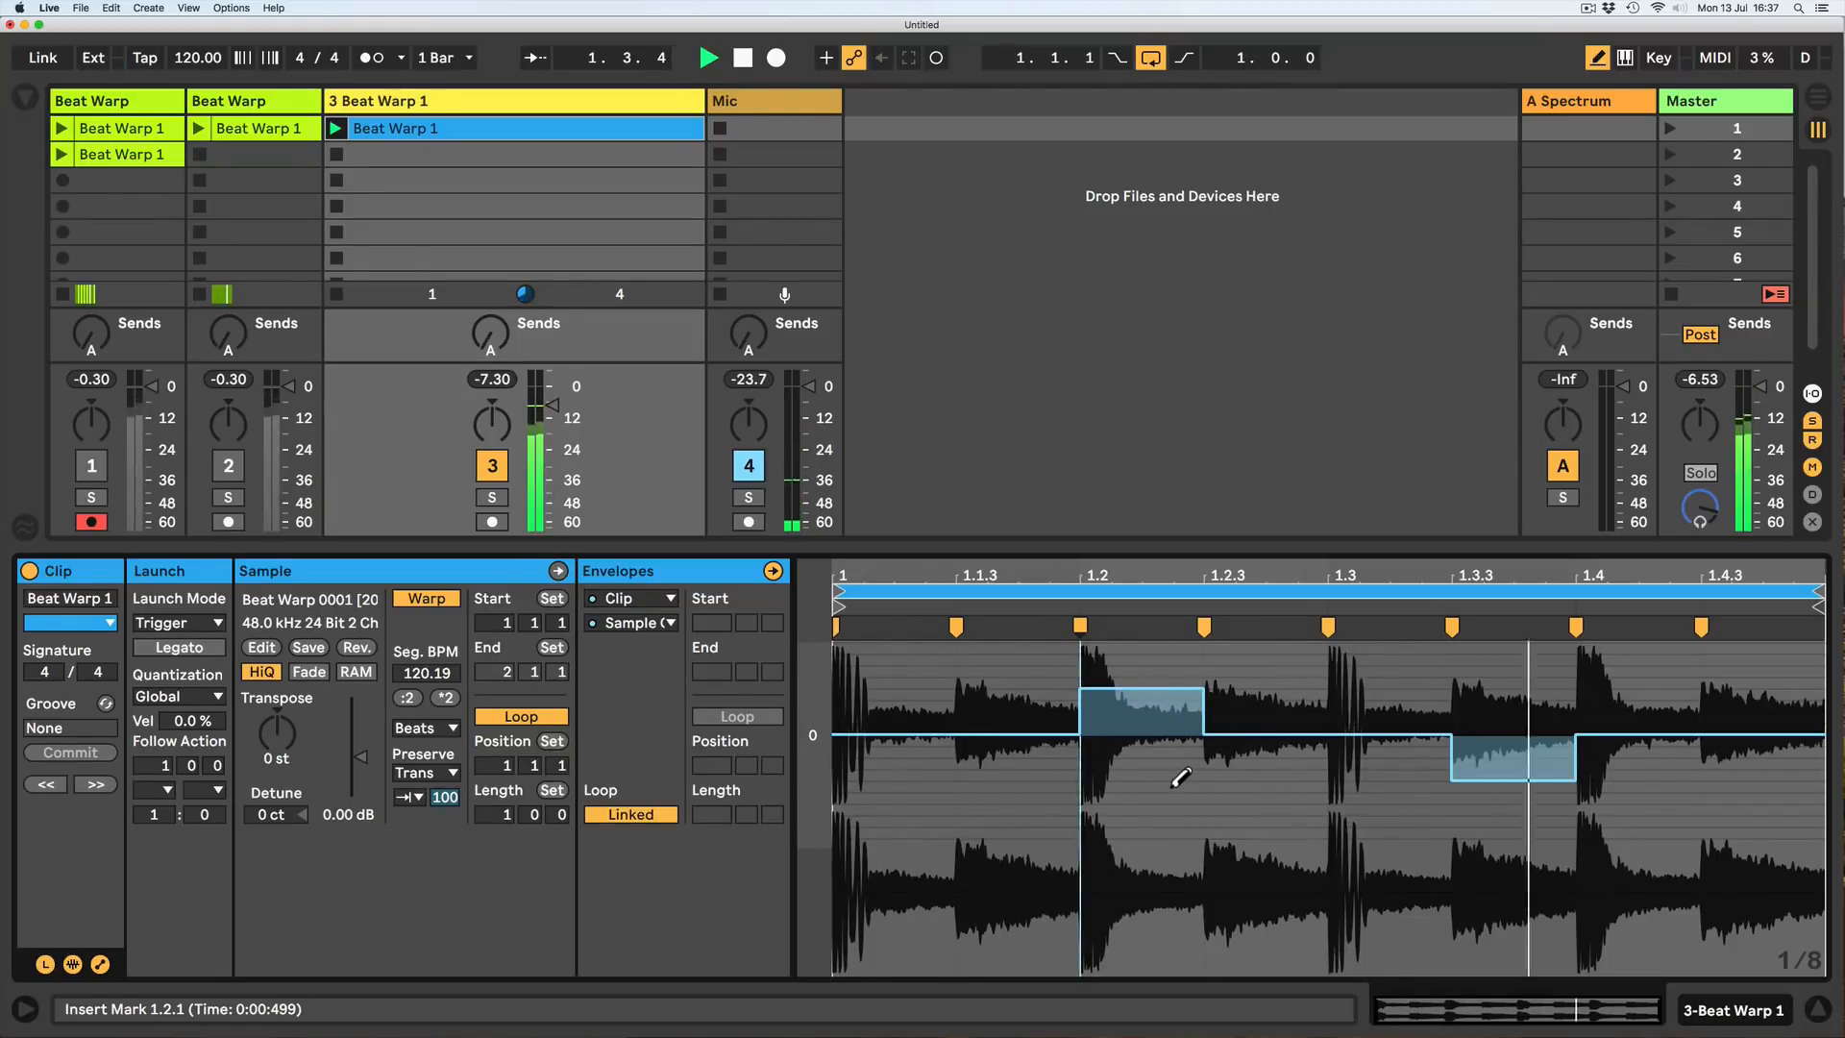
key("space")
left_click_drag(1161, 742, 1163, 711)
key("space")
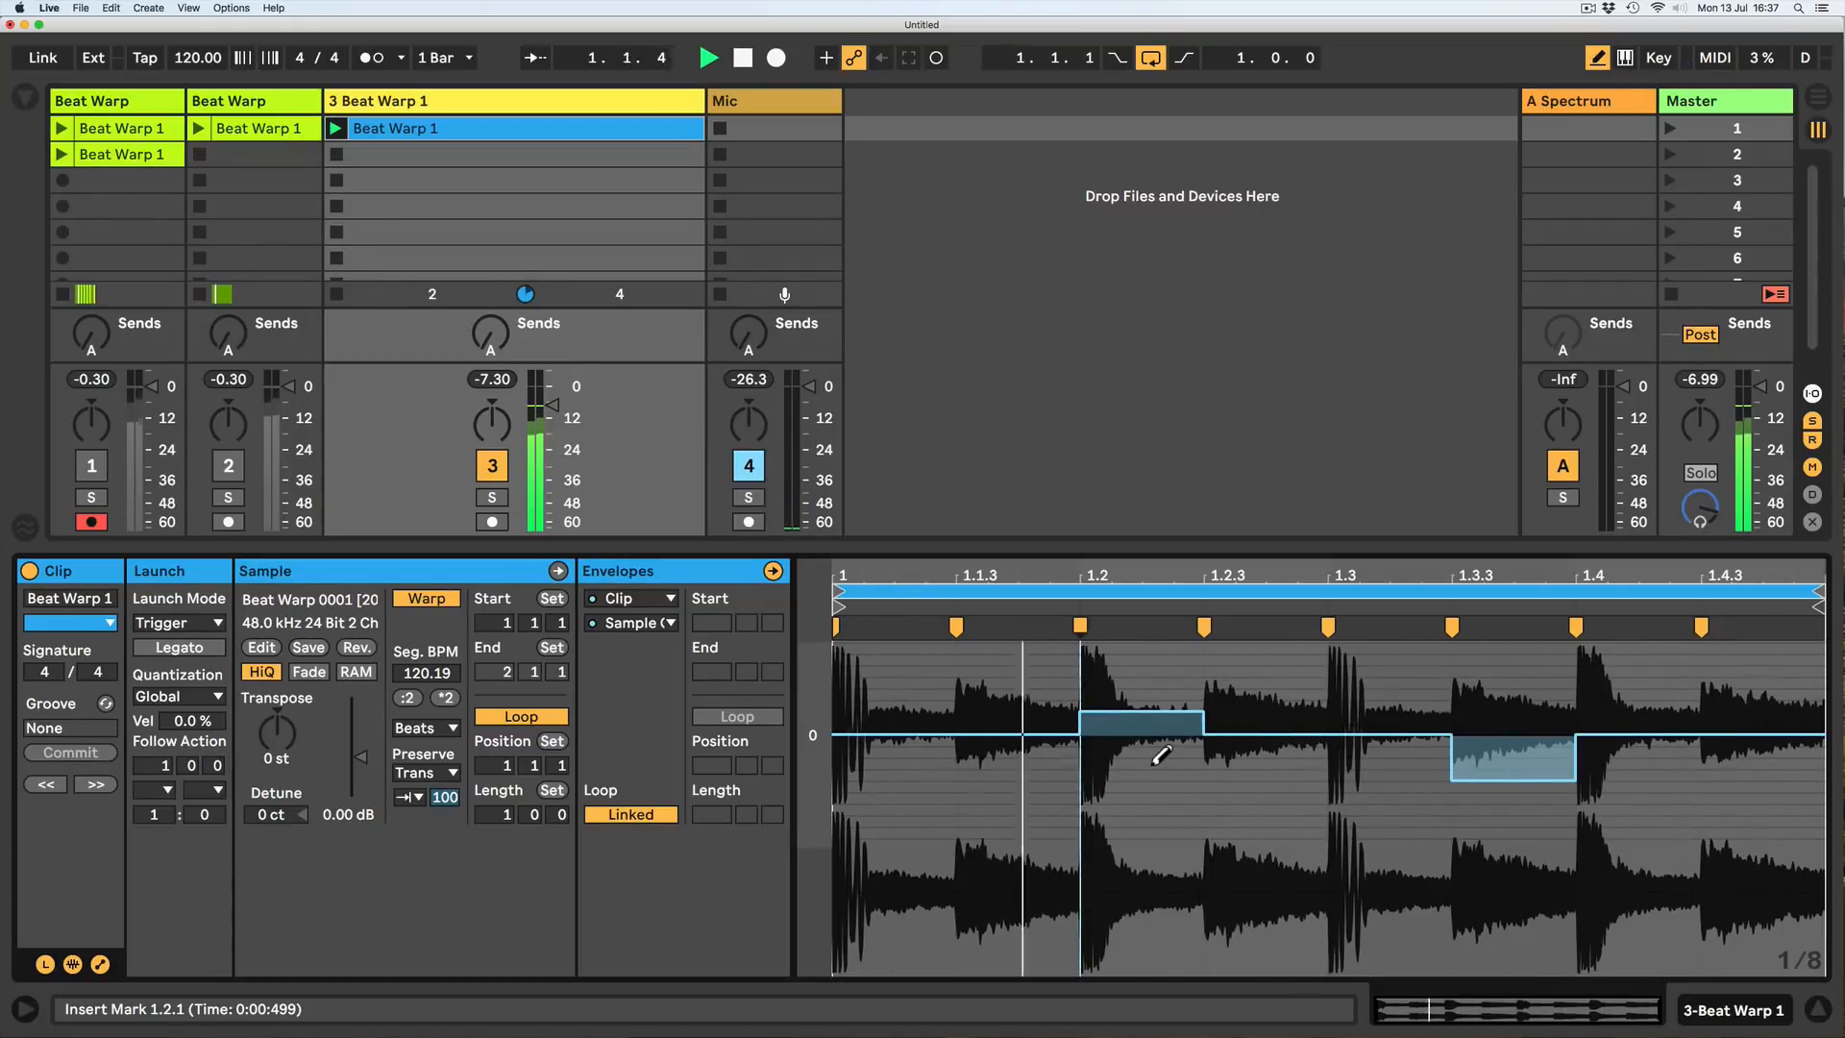
Stop playback and reset the raised envelope step at 1.2 and the lowered step at 1.3.3 to 0.
key("space")
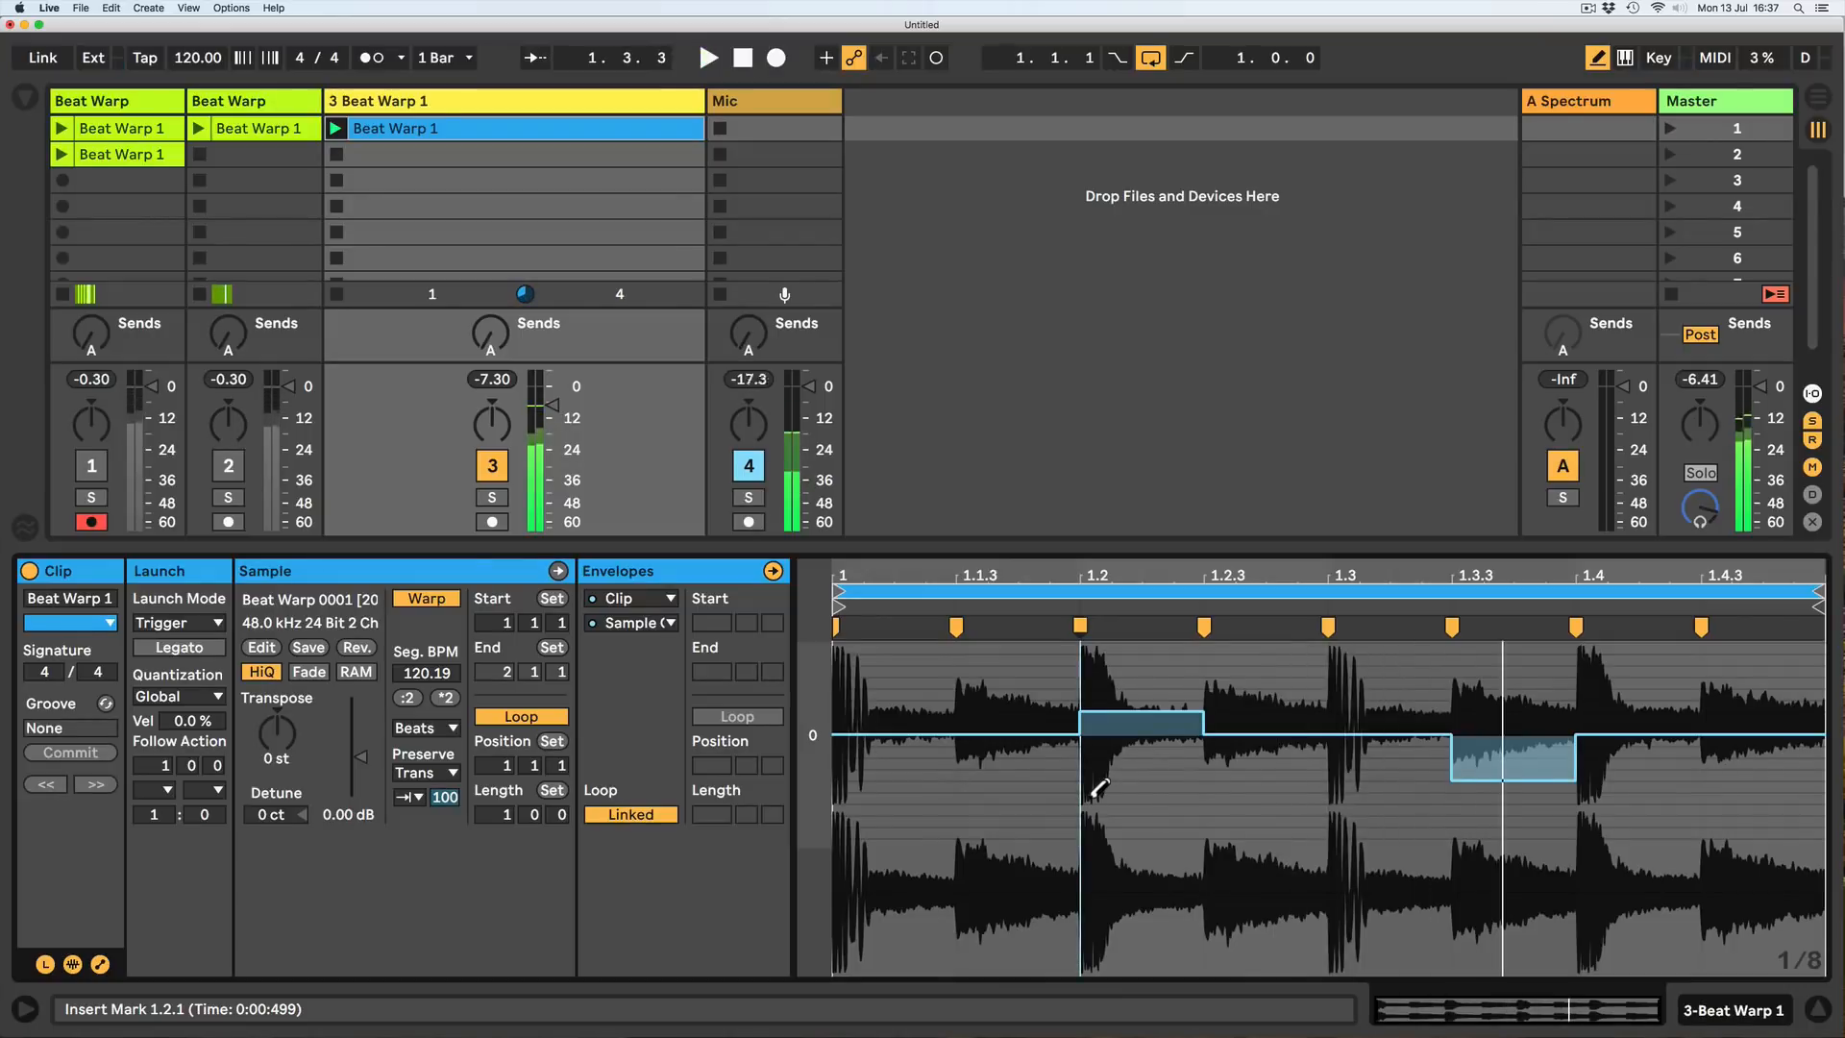
left_click(1143, 733)
left_click(1492, 735)
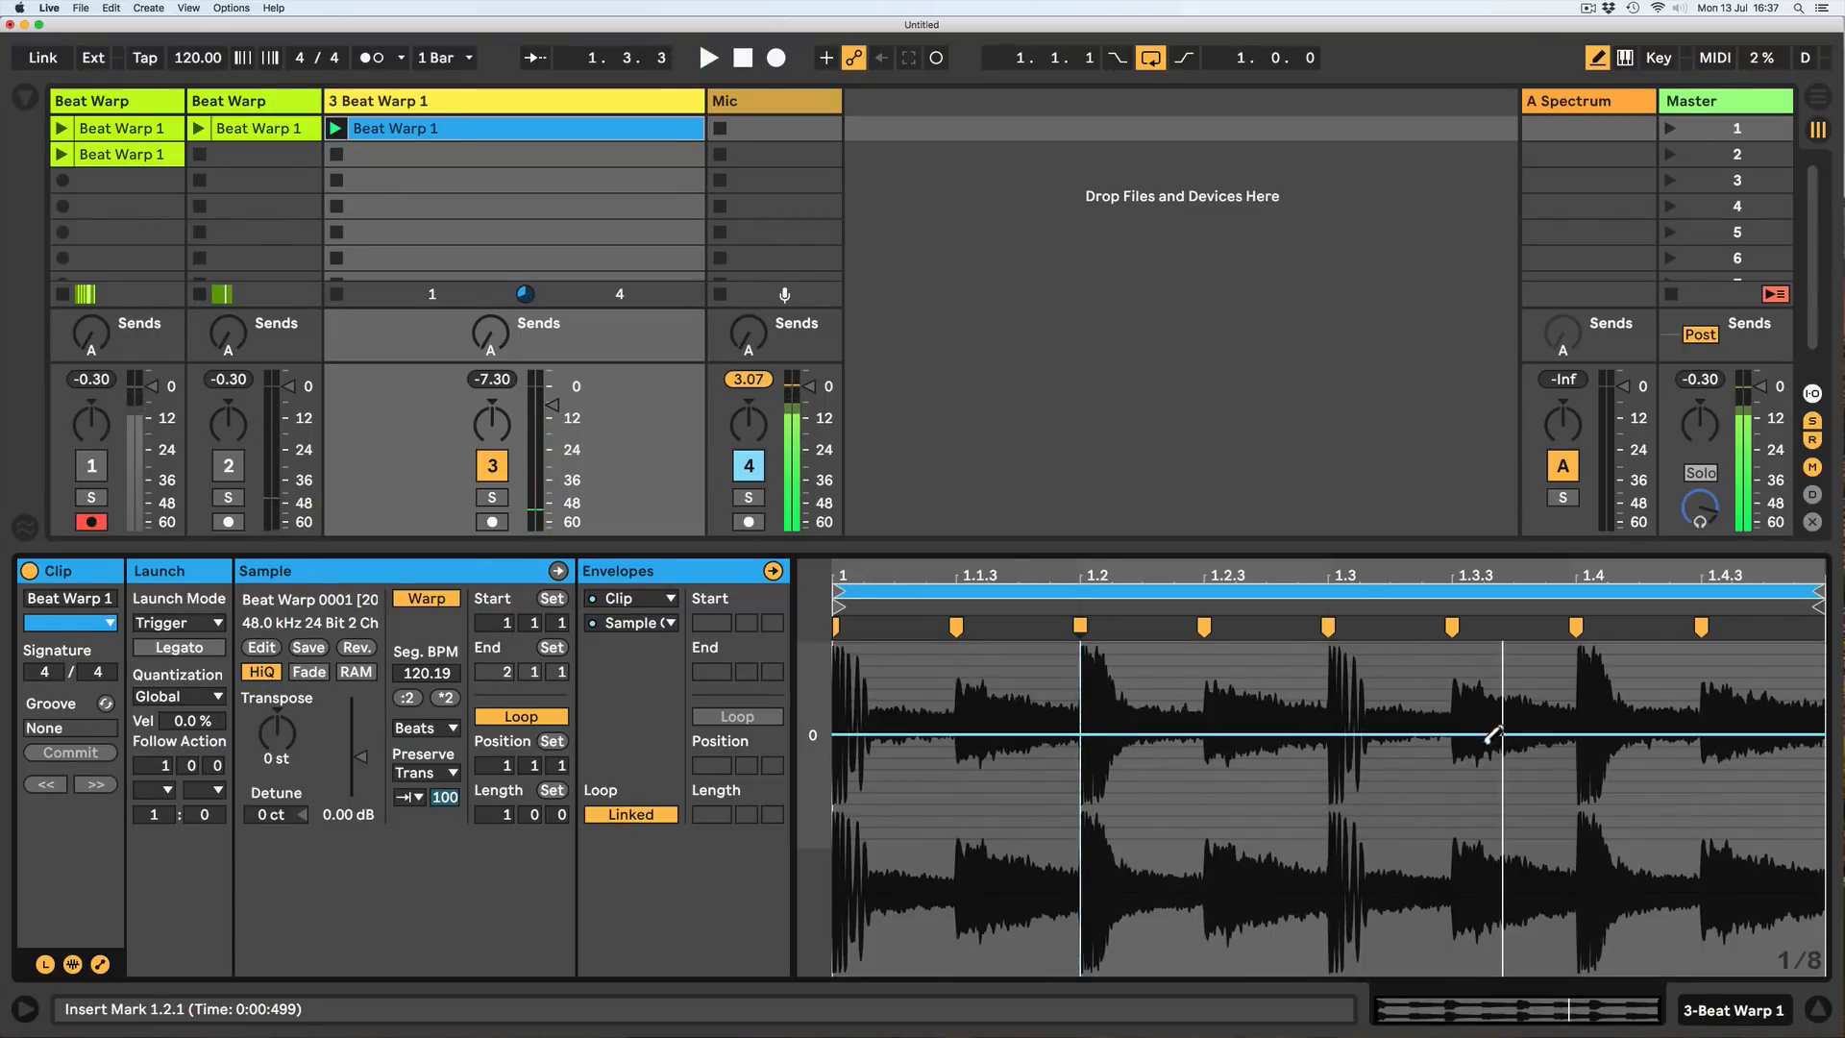
Unlink the clip envelope from the sample loop, give it a 5-bar loop length and audition it briefly.
left_click(616, 816)
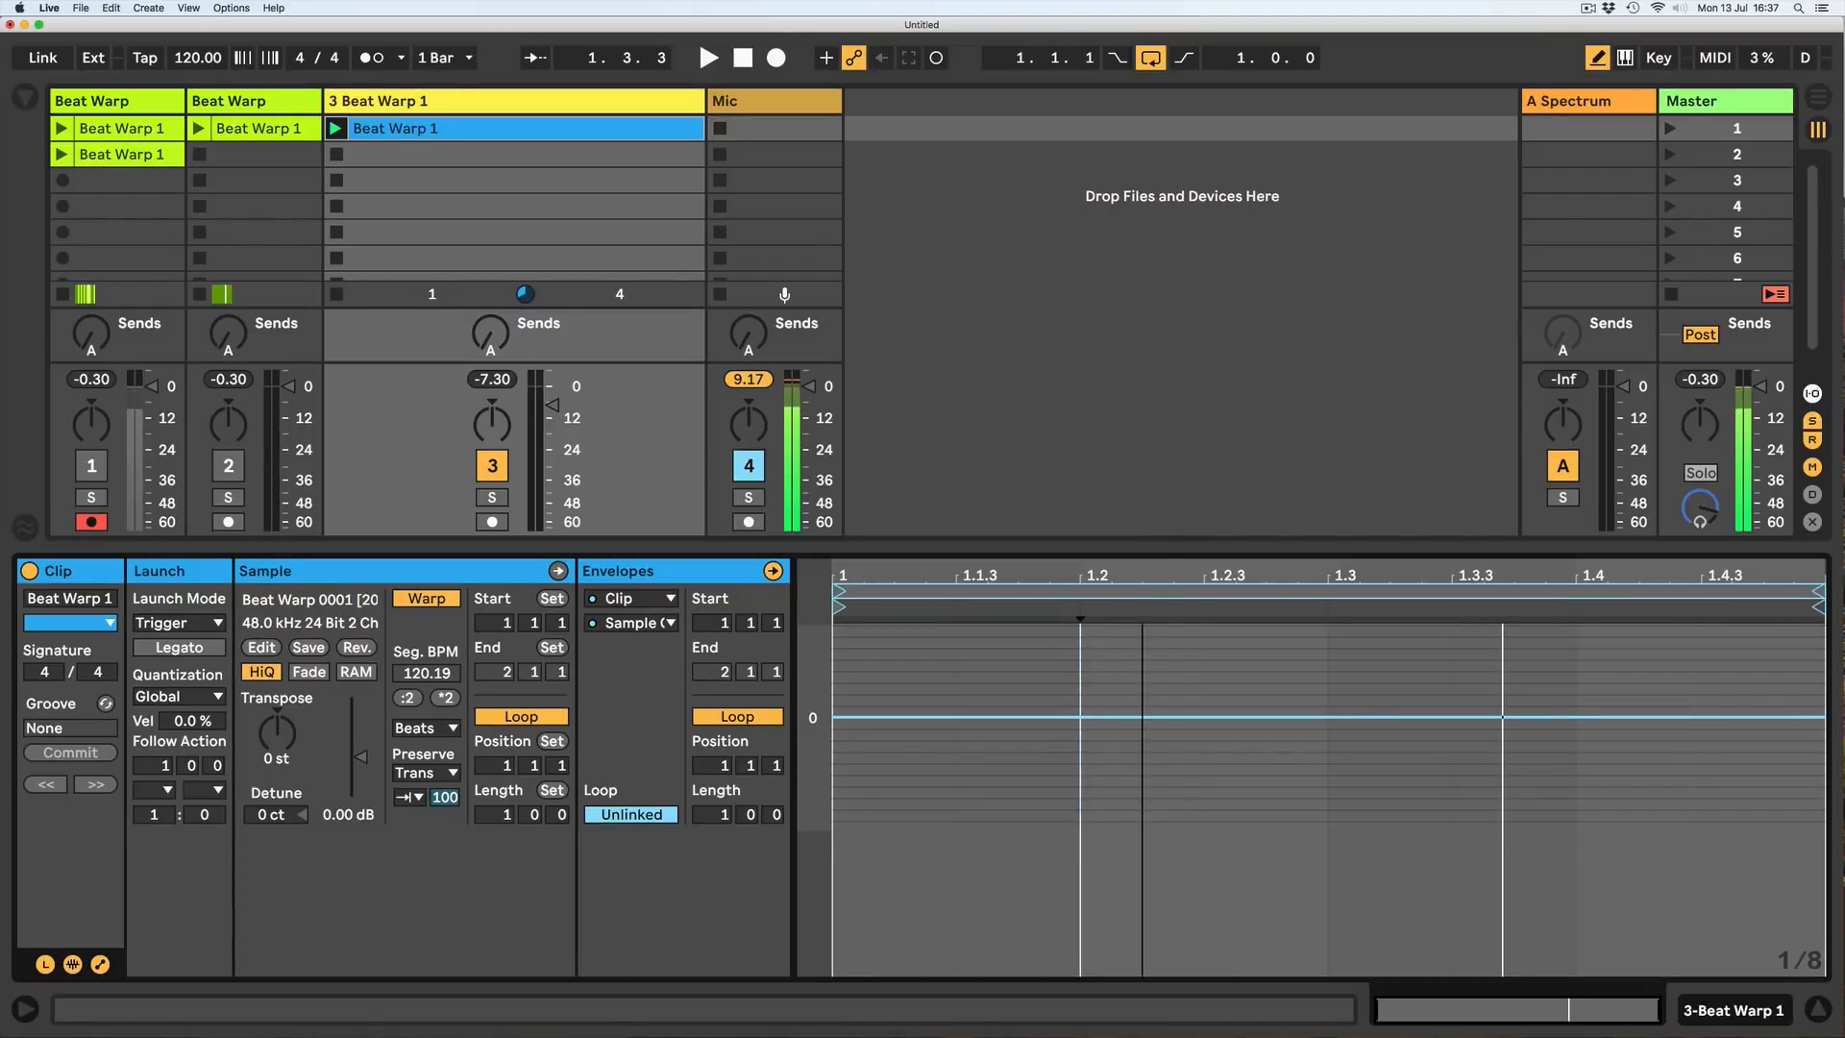
left_click_drag(701, 824, 707, 817)
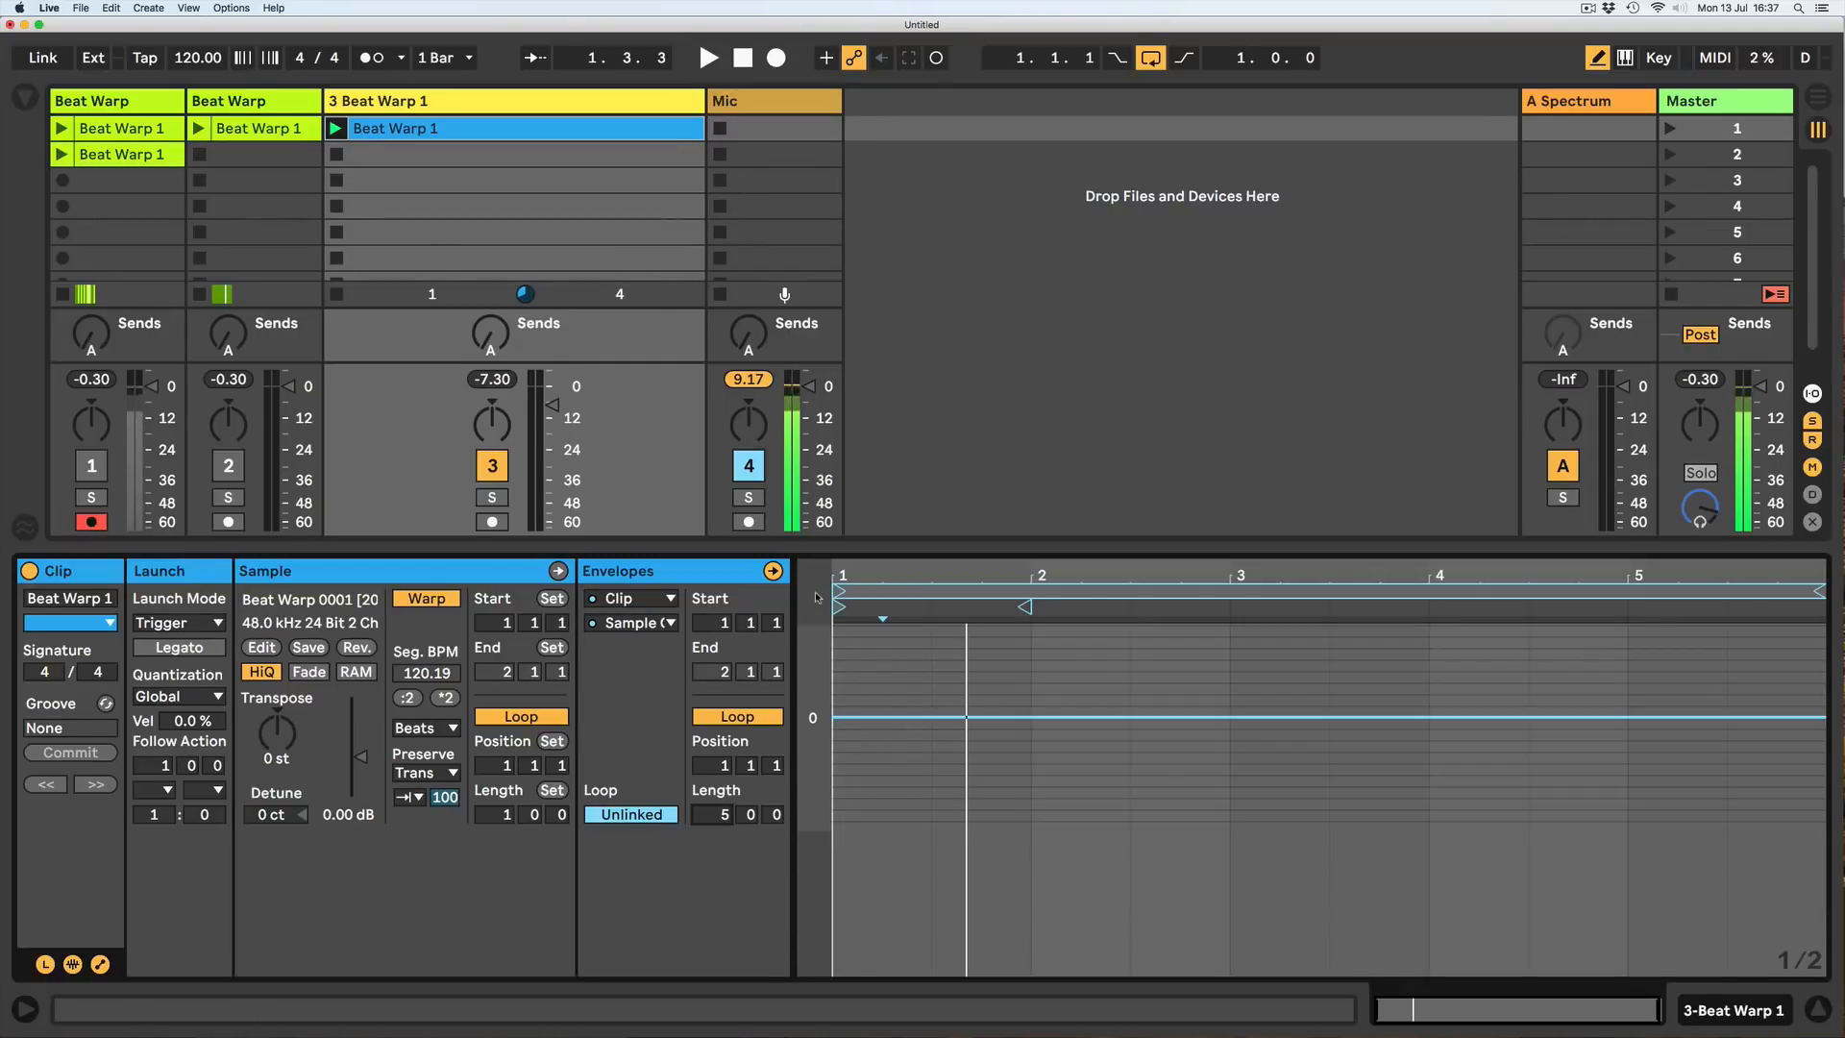
key("space")
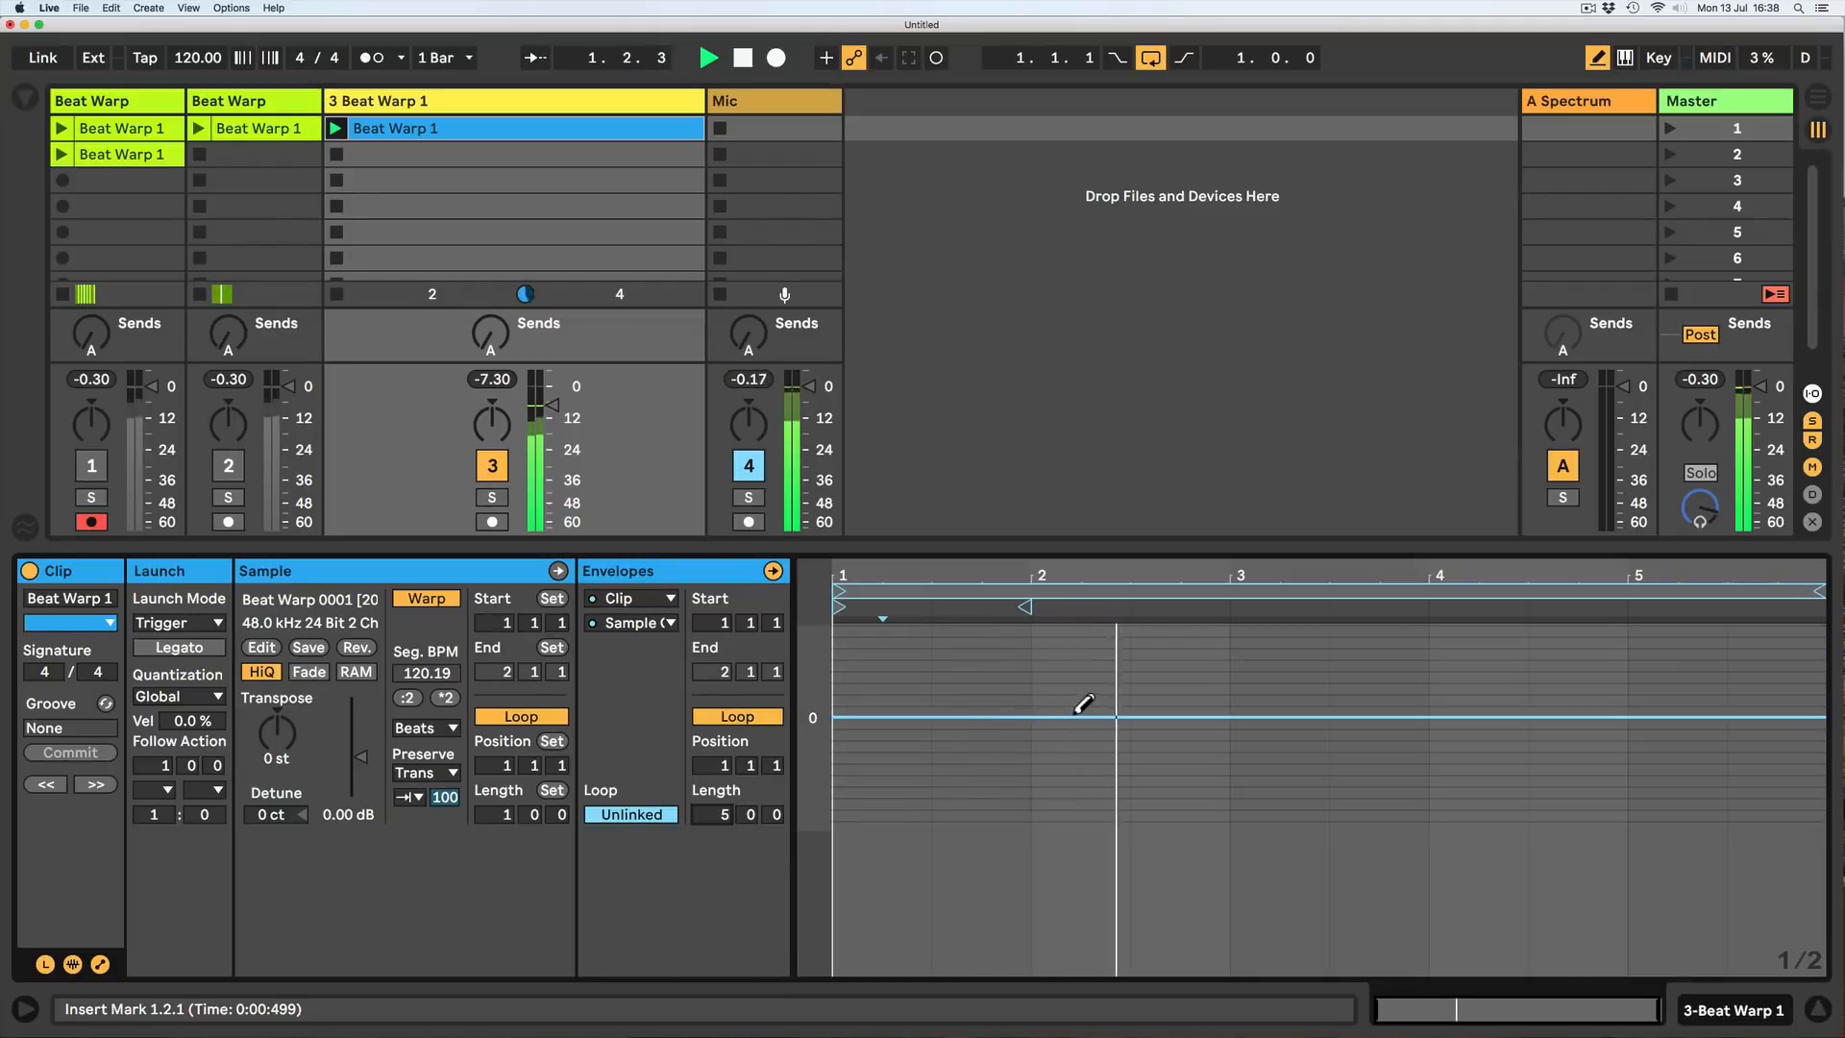
key("space")
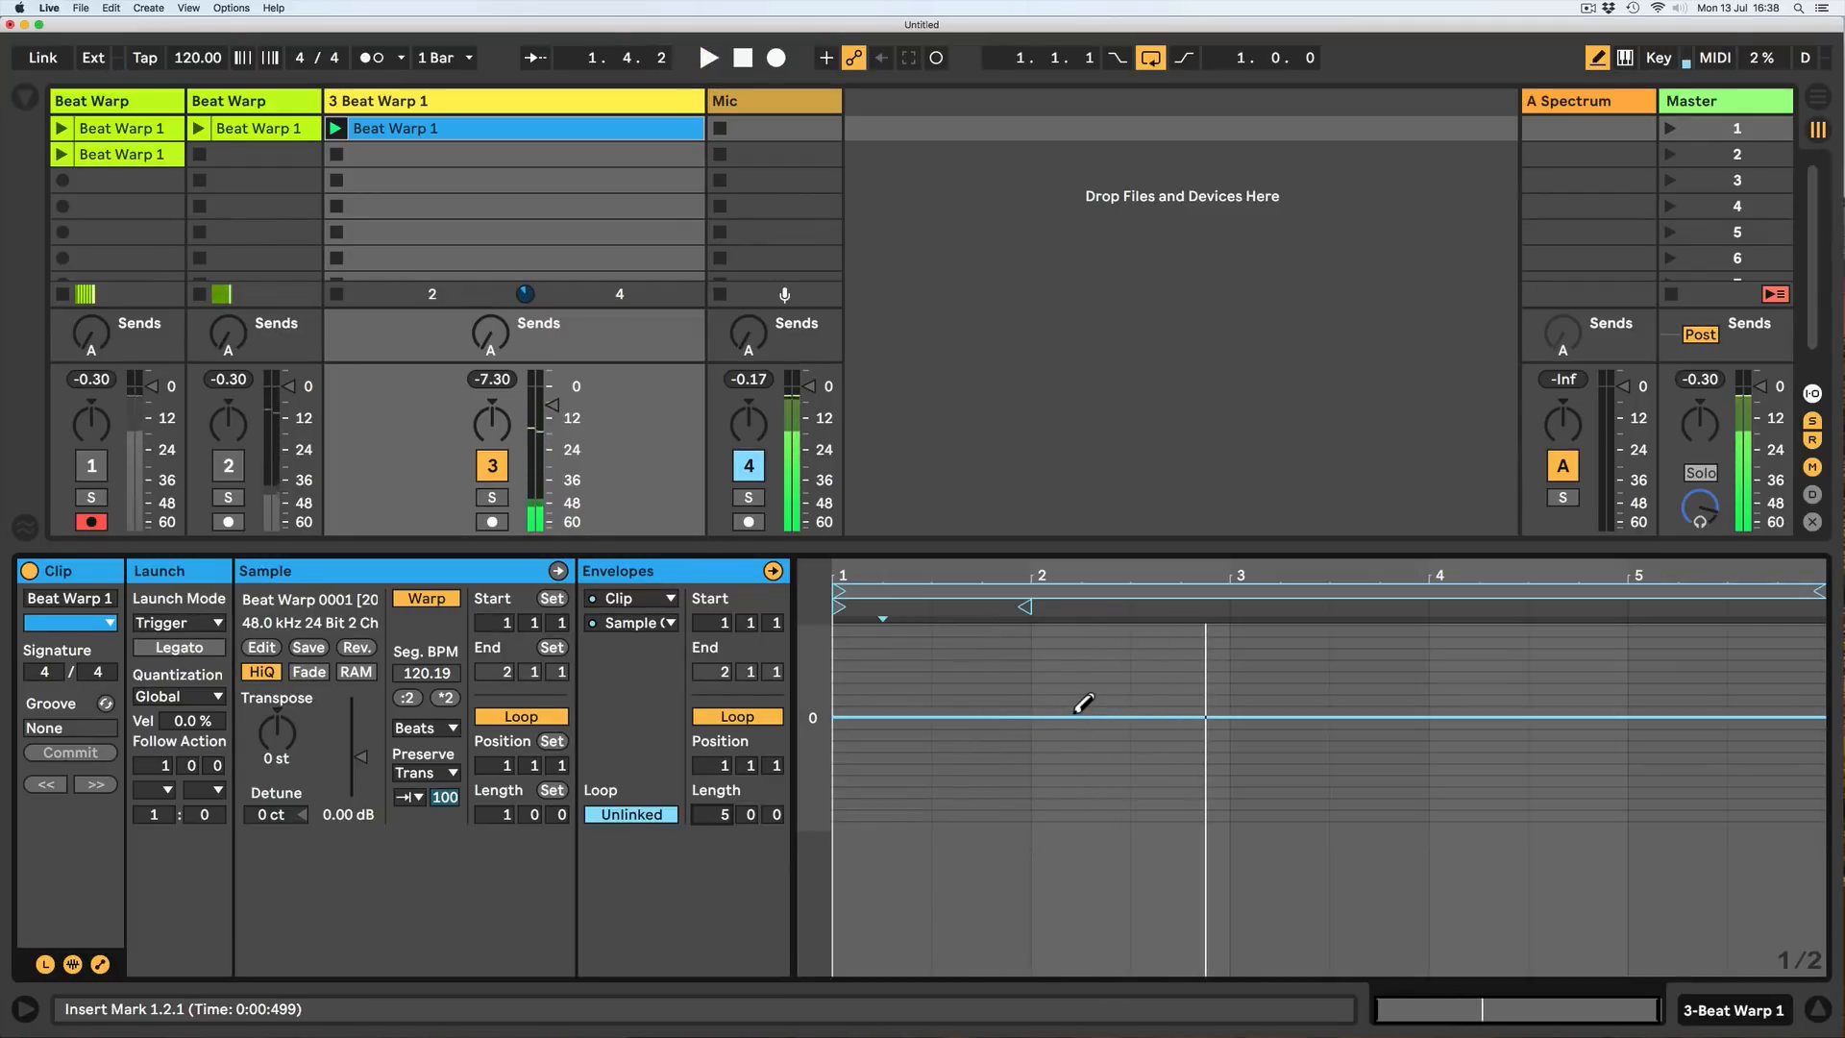
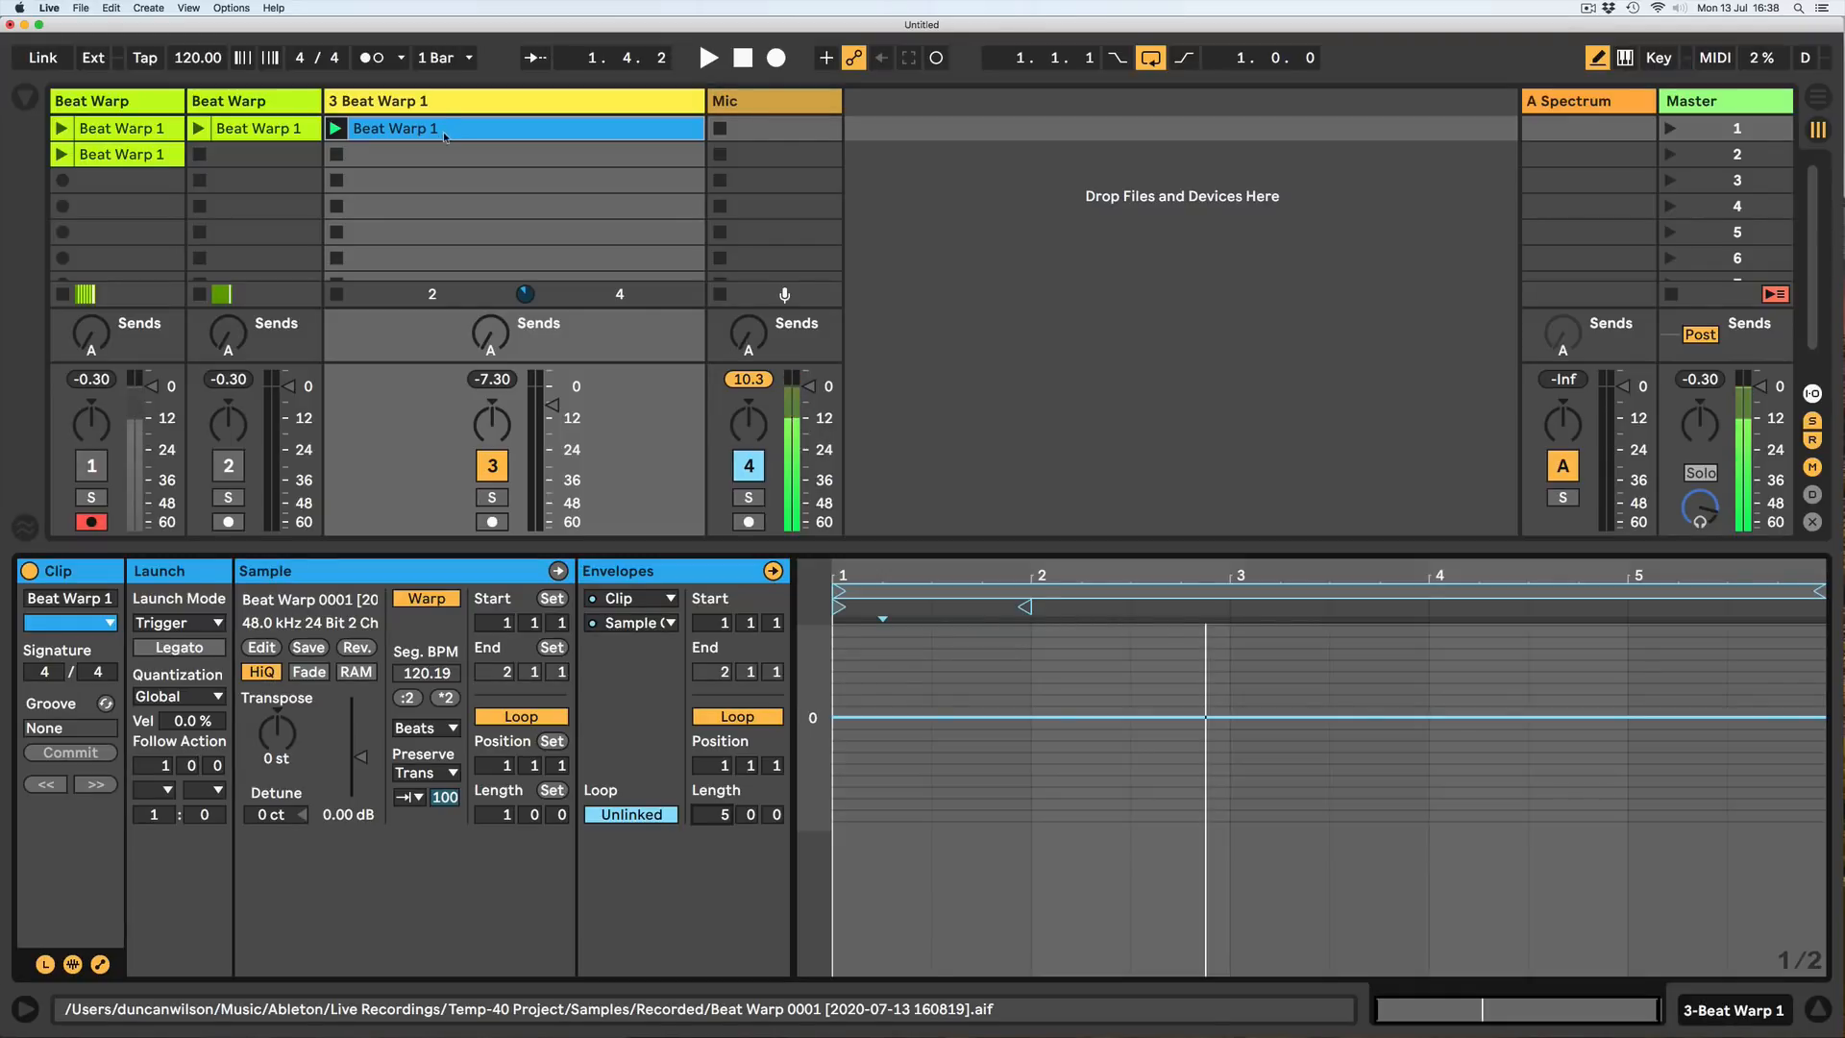
Reselect the Beat Warp 1 clip on track 3 and enable RAM mode for its sample.
scroll(488, 185, "down", 1)
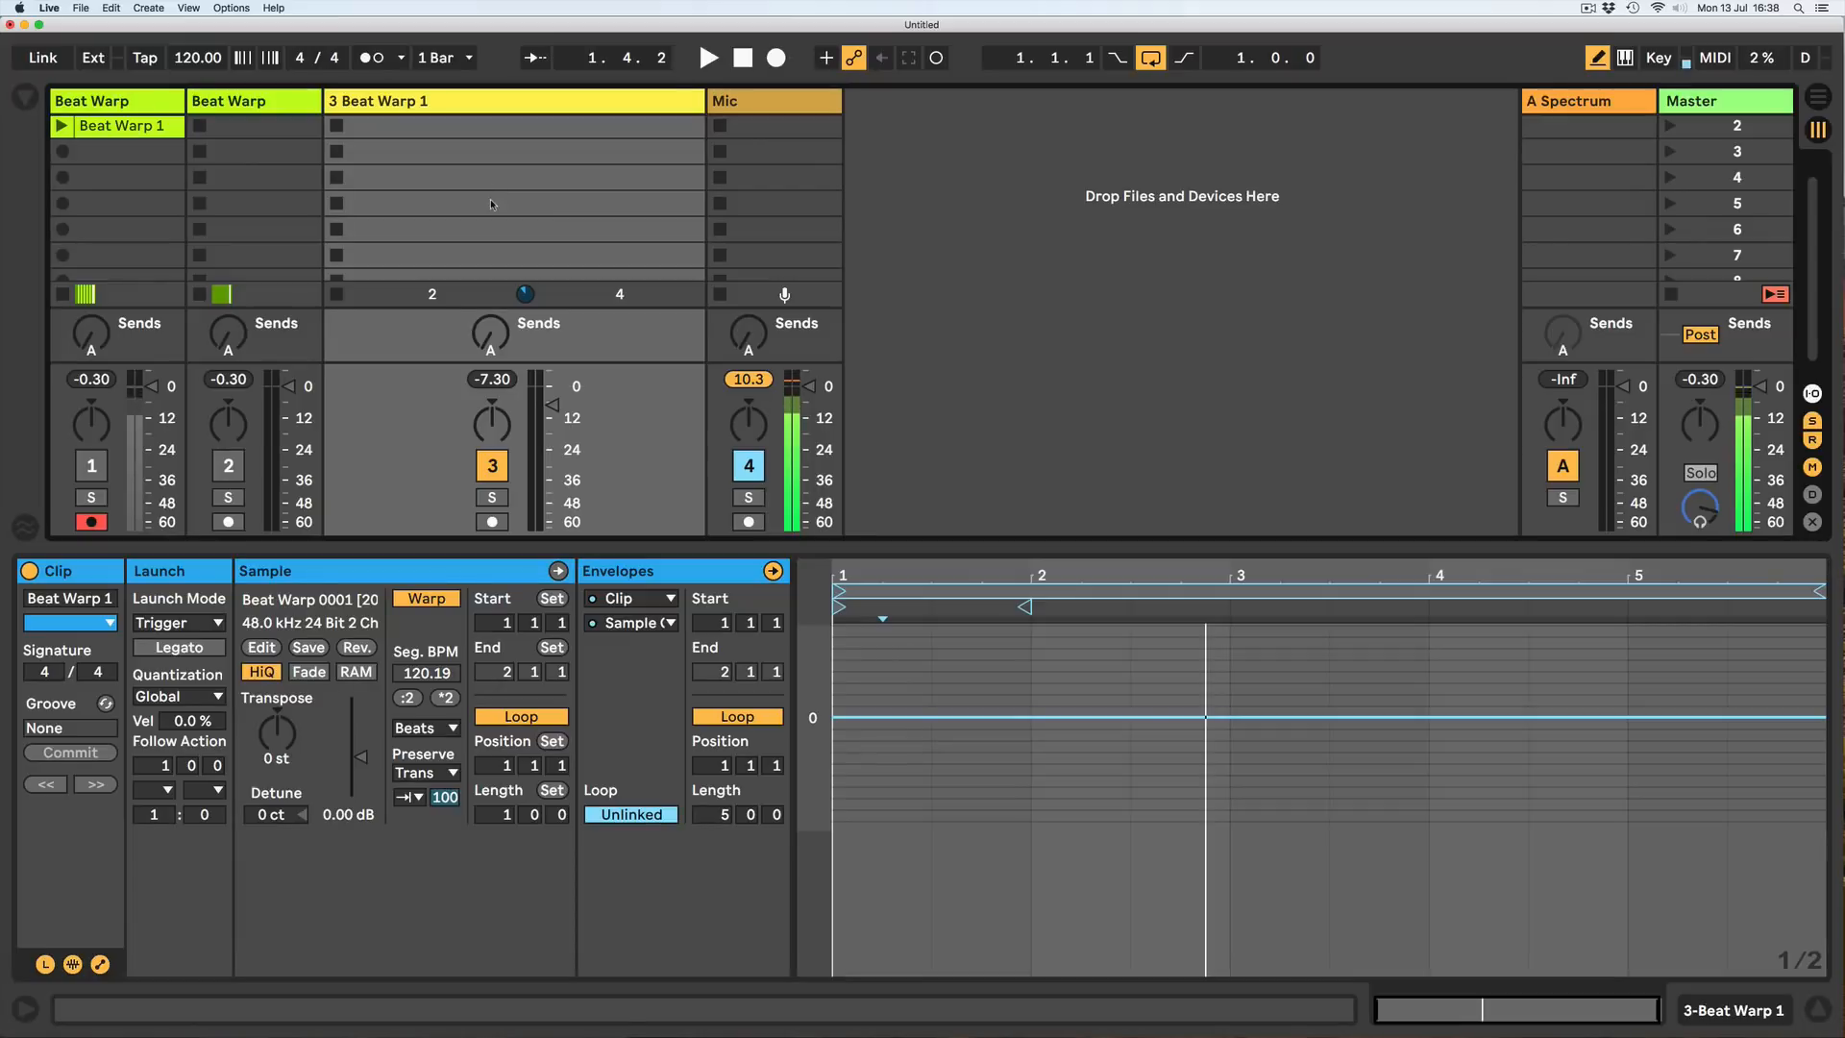
scroll(488, 203, "down", 2)
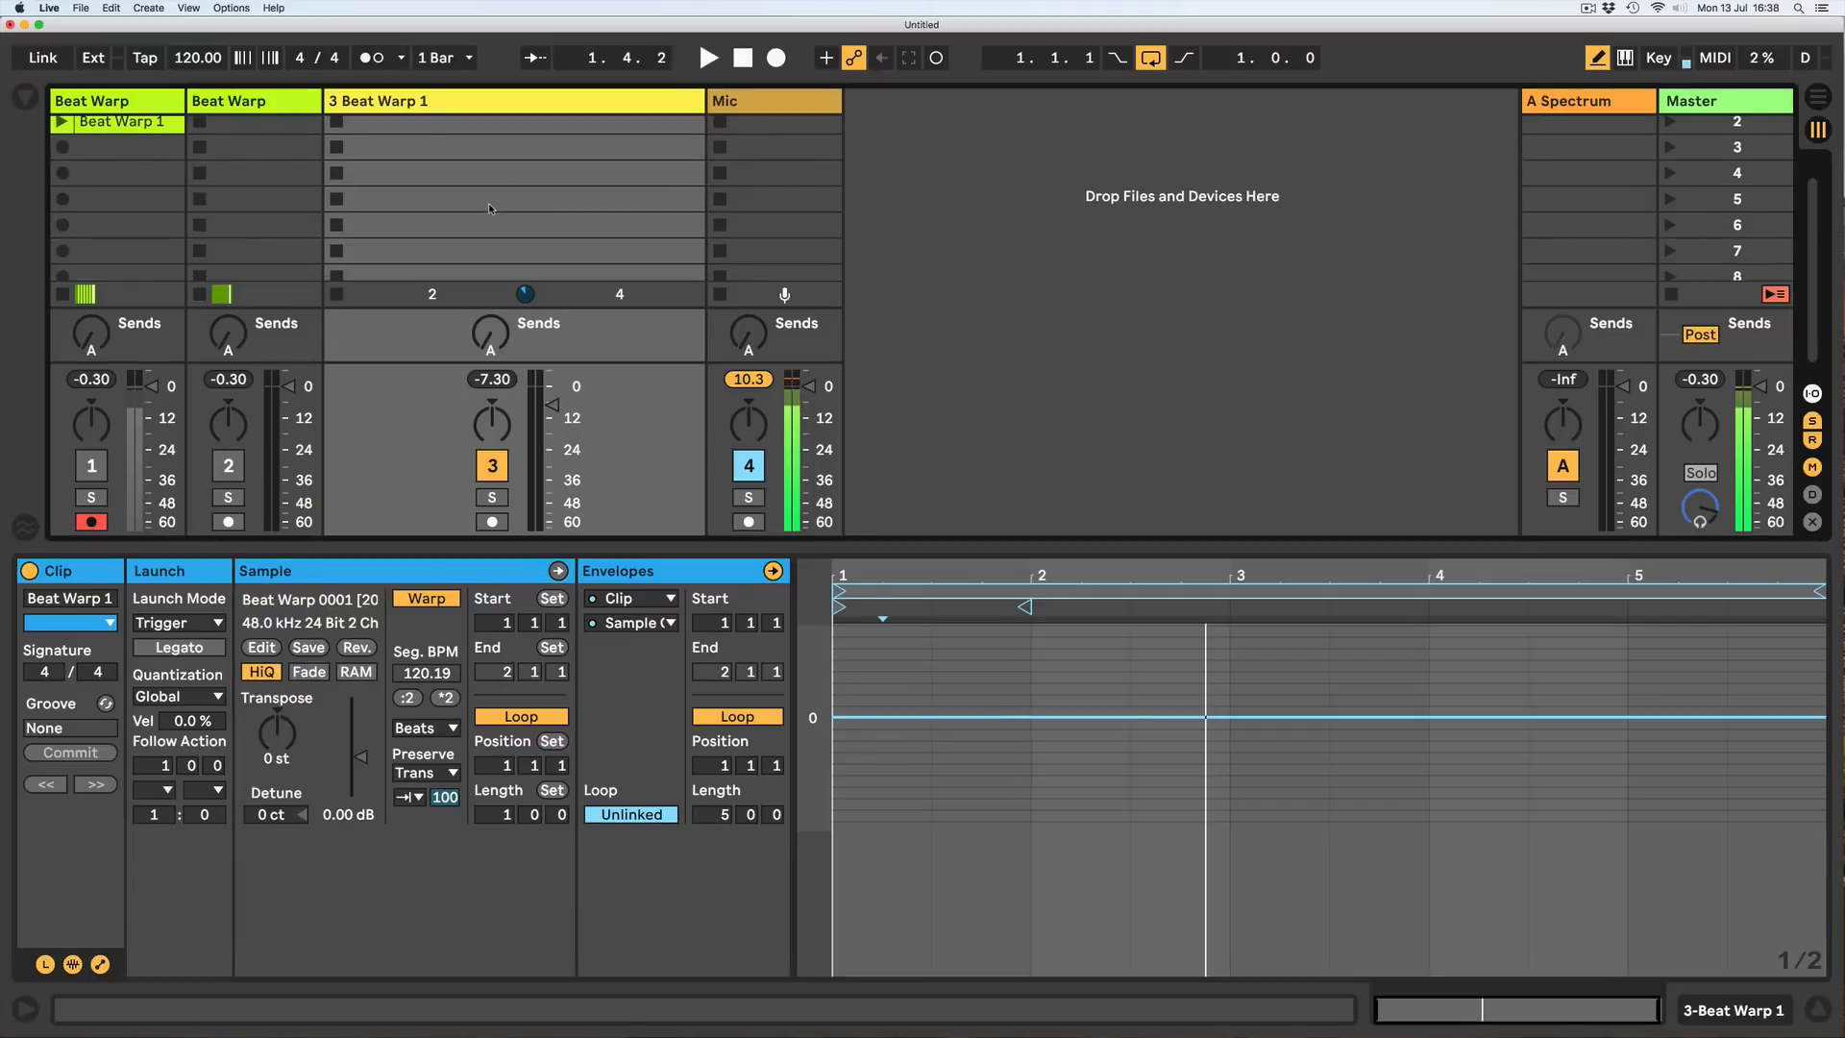
left_click(489, 267)
scroll(488, 268, "up", 3)
left_click(452, 159)
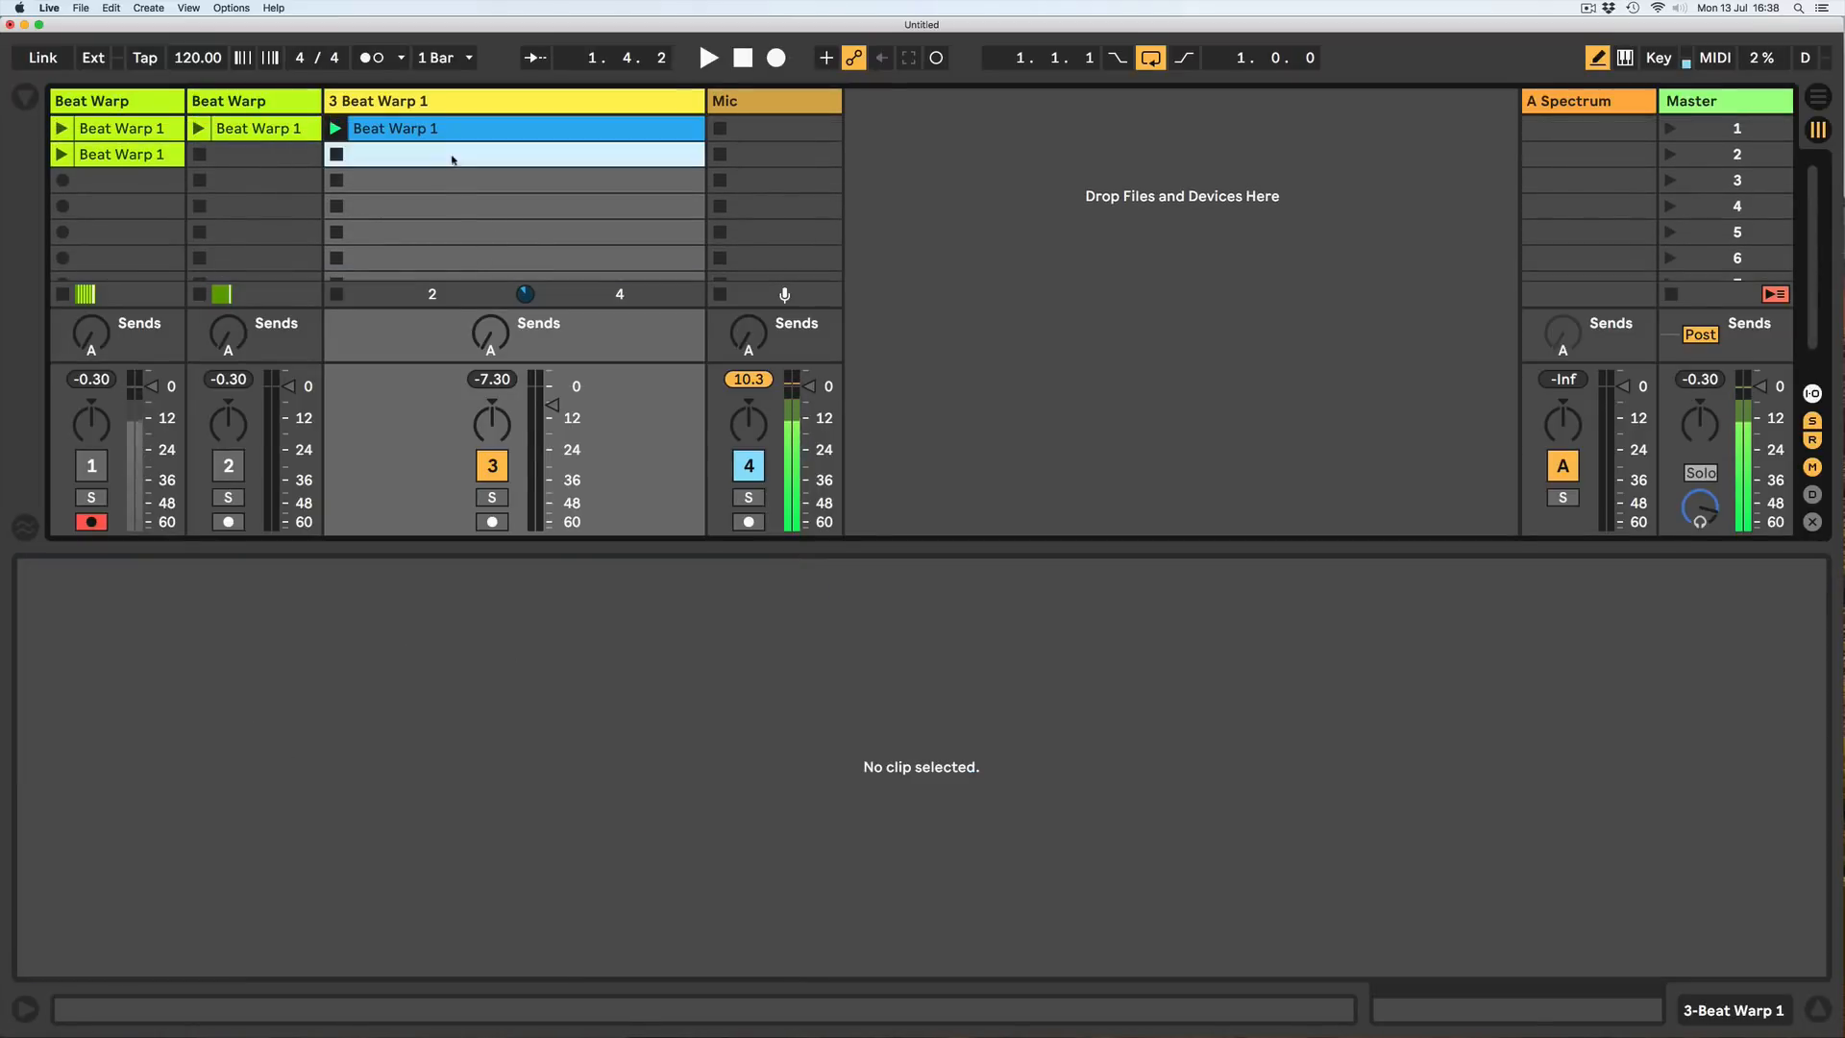
left_click(452, 130)
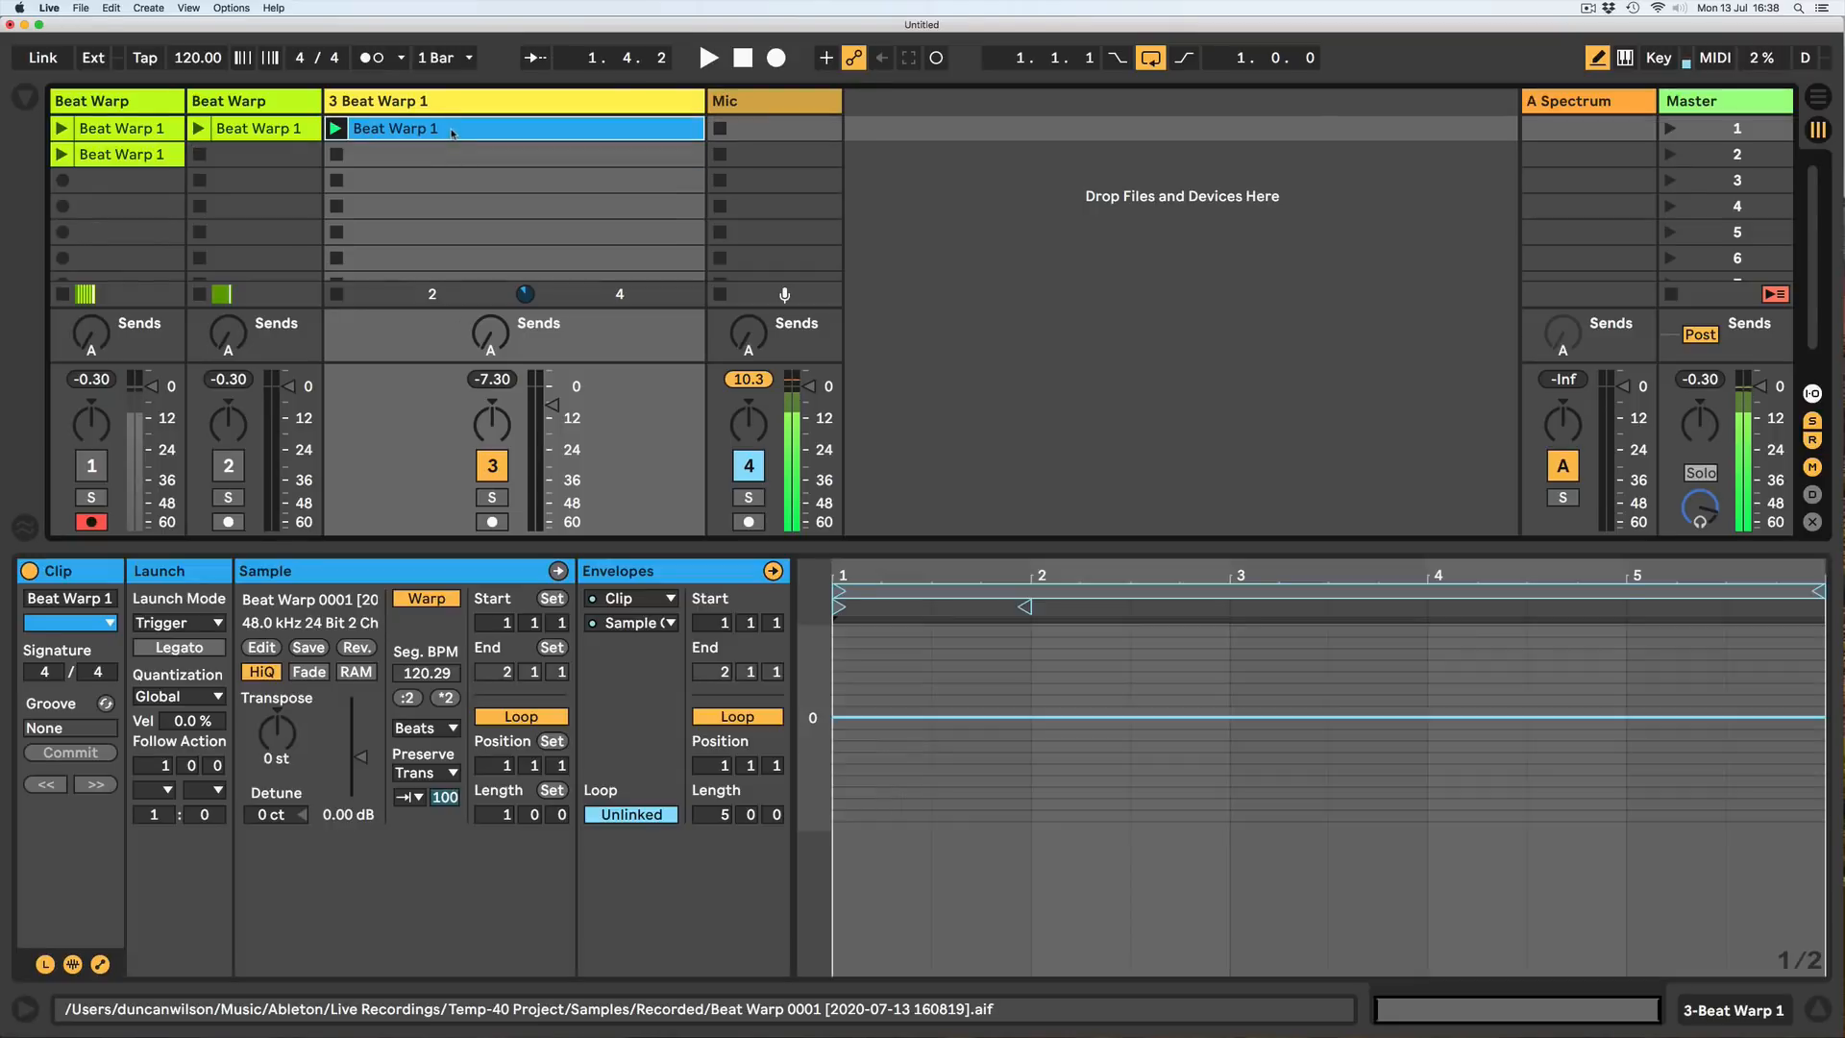
left_click(356, 673)
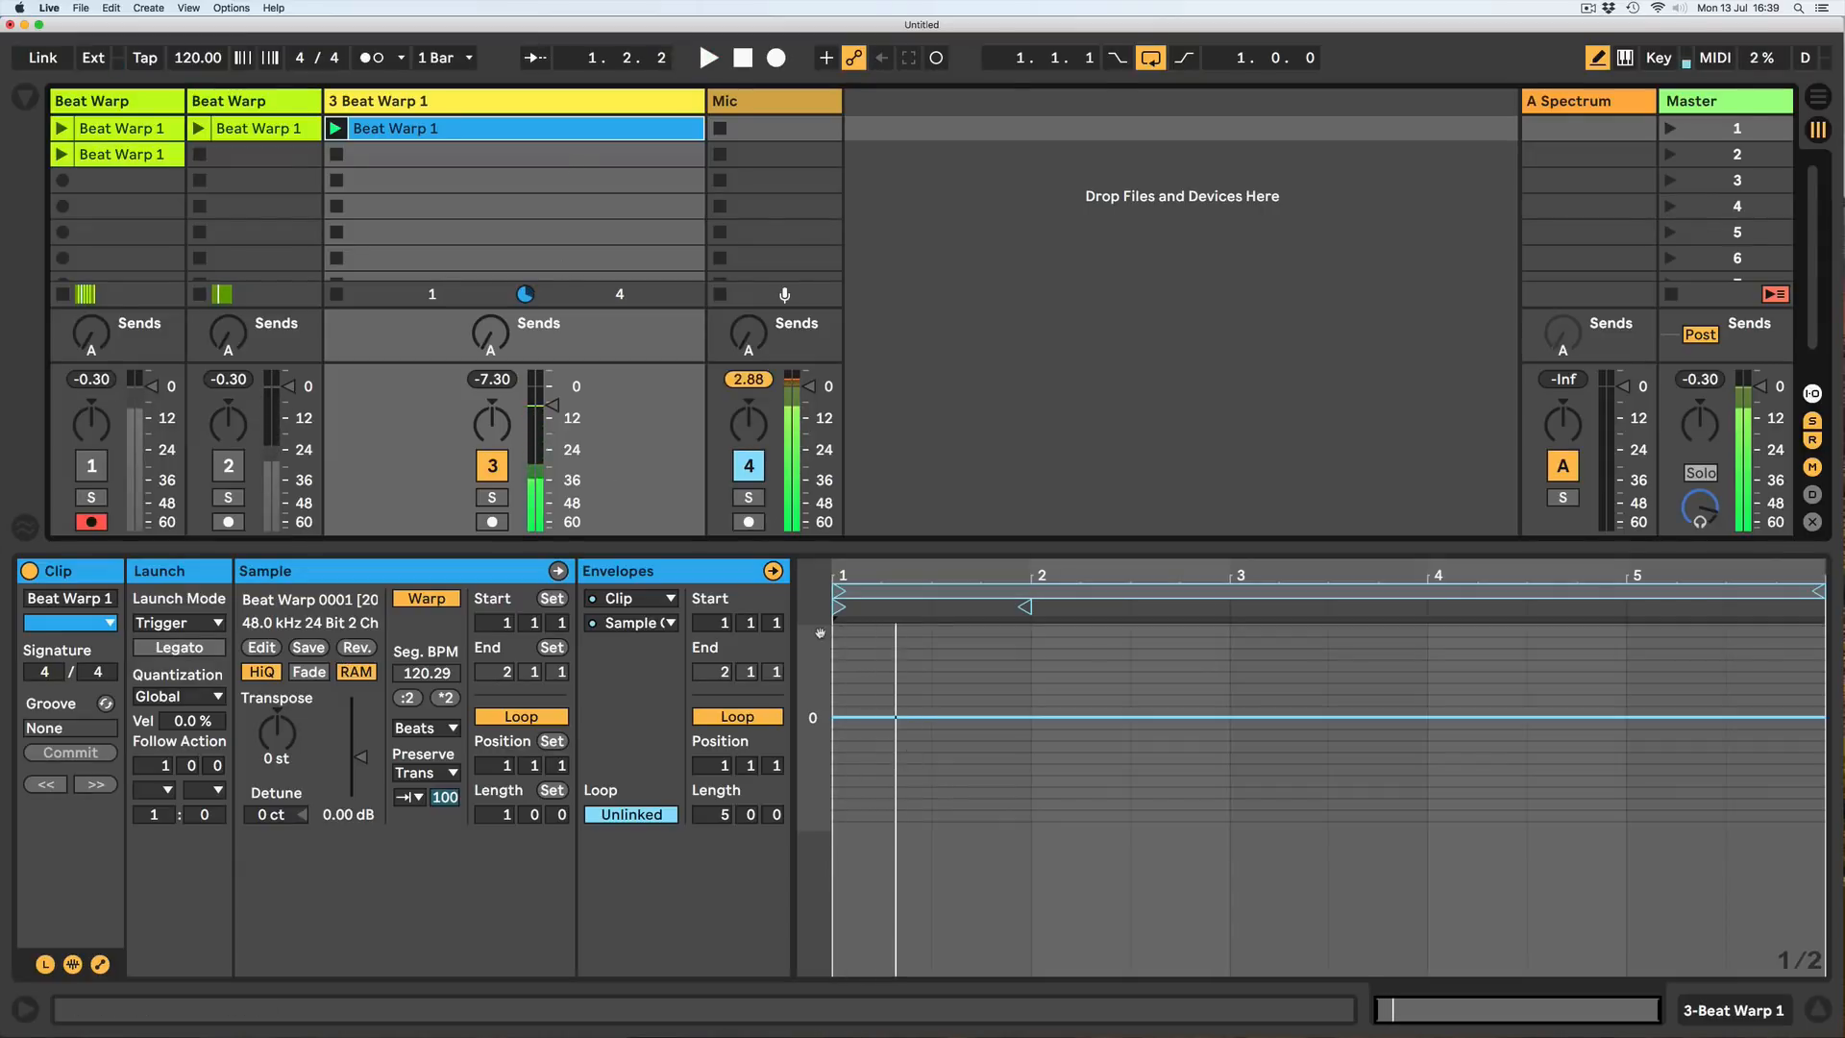
Narrow the envelope grid to 1/8, draw varied rising and falling steps across all five bars, and audition the result.
left_click(899, 682)
key("super+1")
key("super+1")
key("super+1")
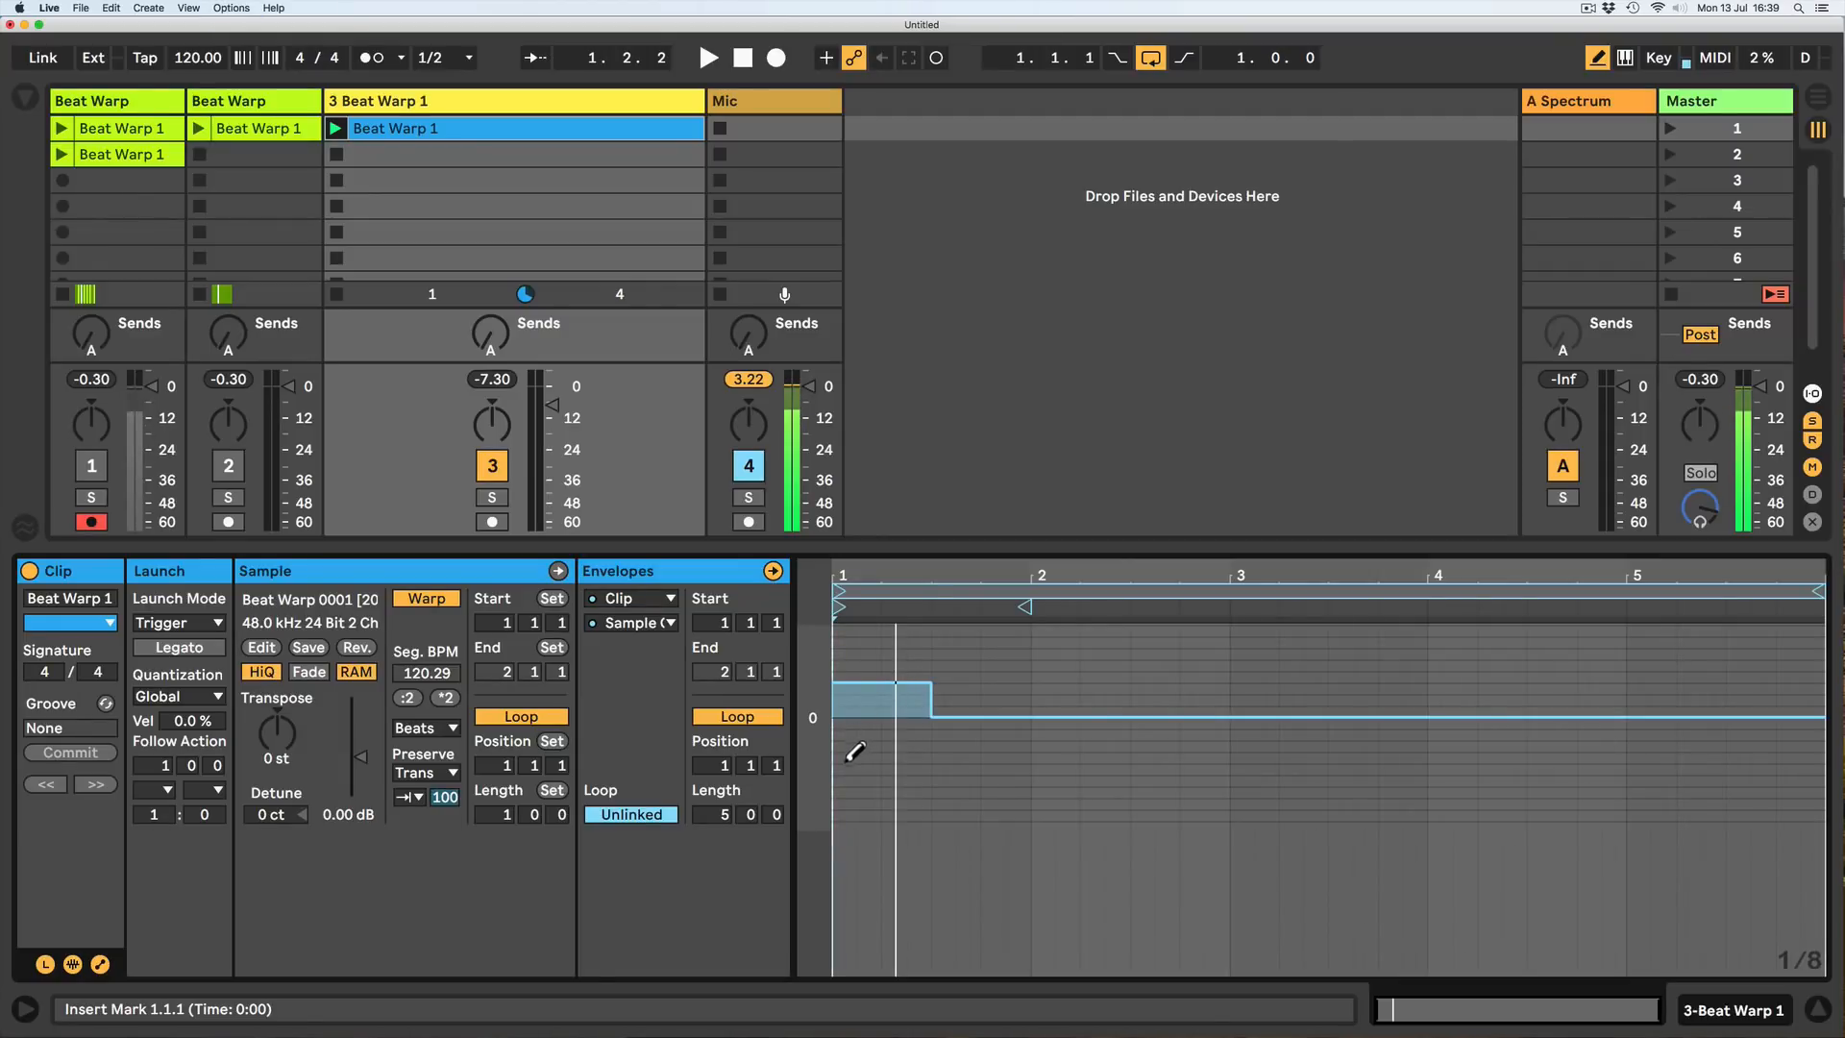
mouse_move(854, 752)
left_mouse_down()
mouse_move(1384, 663)
mouse_move(1576, 740)
mouse_move(1799, 759)
left_mouse_up()
key("space")
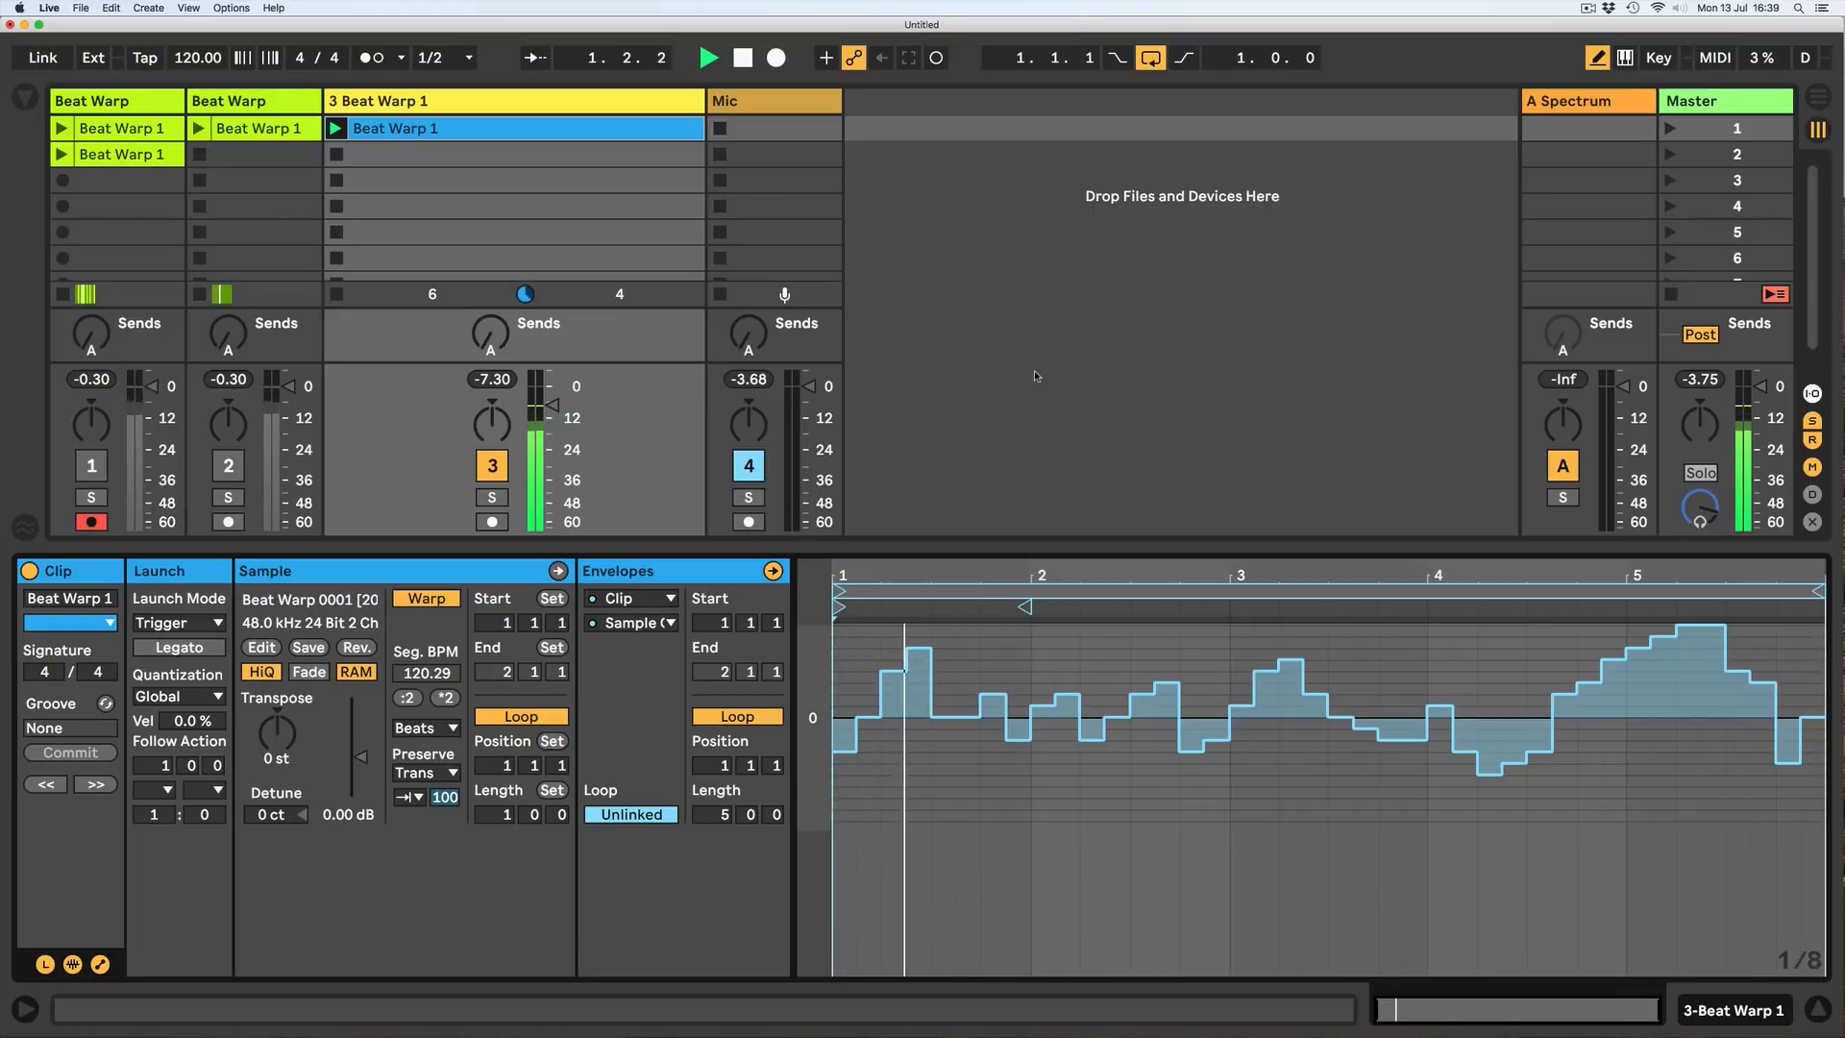
key("space")
Clear all drawn steps from the five-bar clip envelope and audition the unmodulated beat.
mouse_move(858, 718)
left_mouse_down()
mouse_move(1793, 713)
mouse_move(1412, 726)
mouse_move(1432, 723)
left_mouse_up()
left_click(1439, 667)
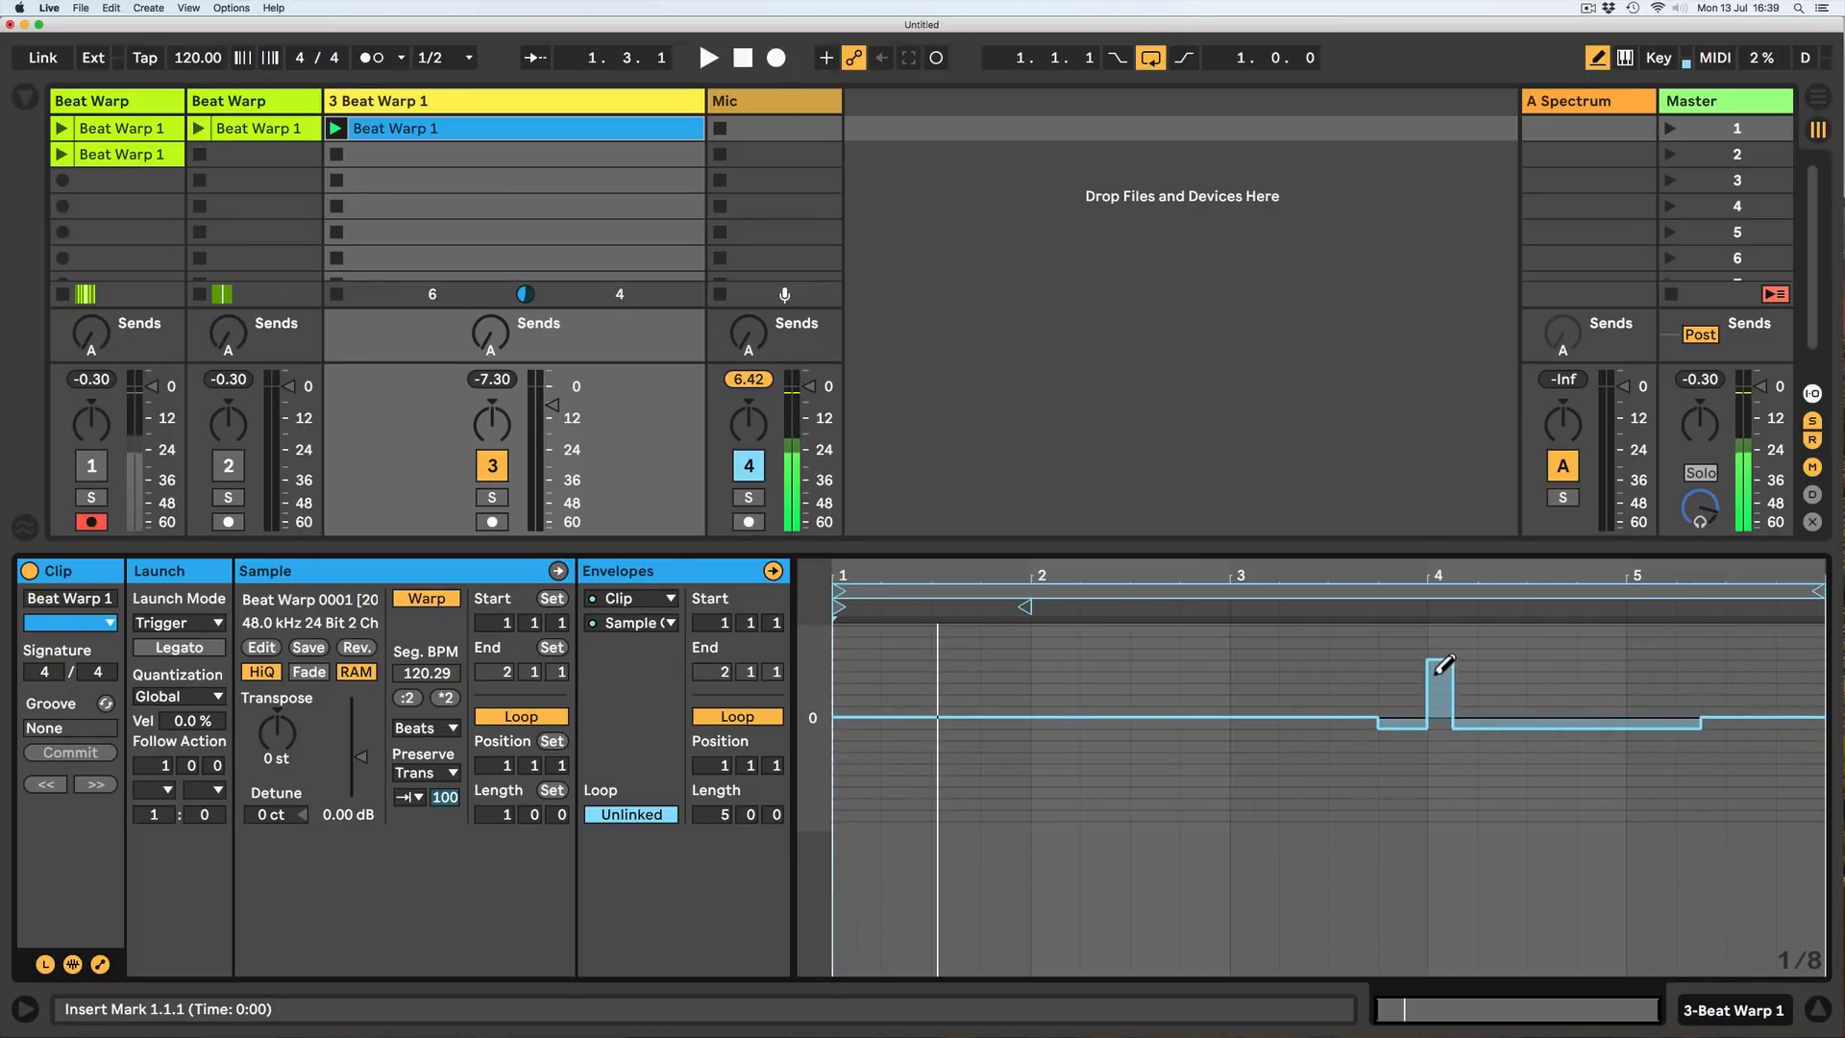
right_click(1439, 667)
key("super+BackSpace")
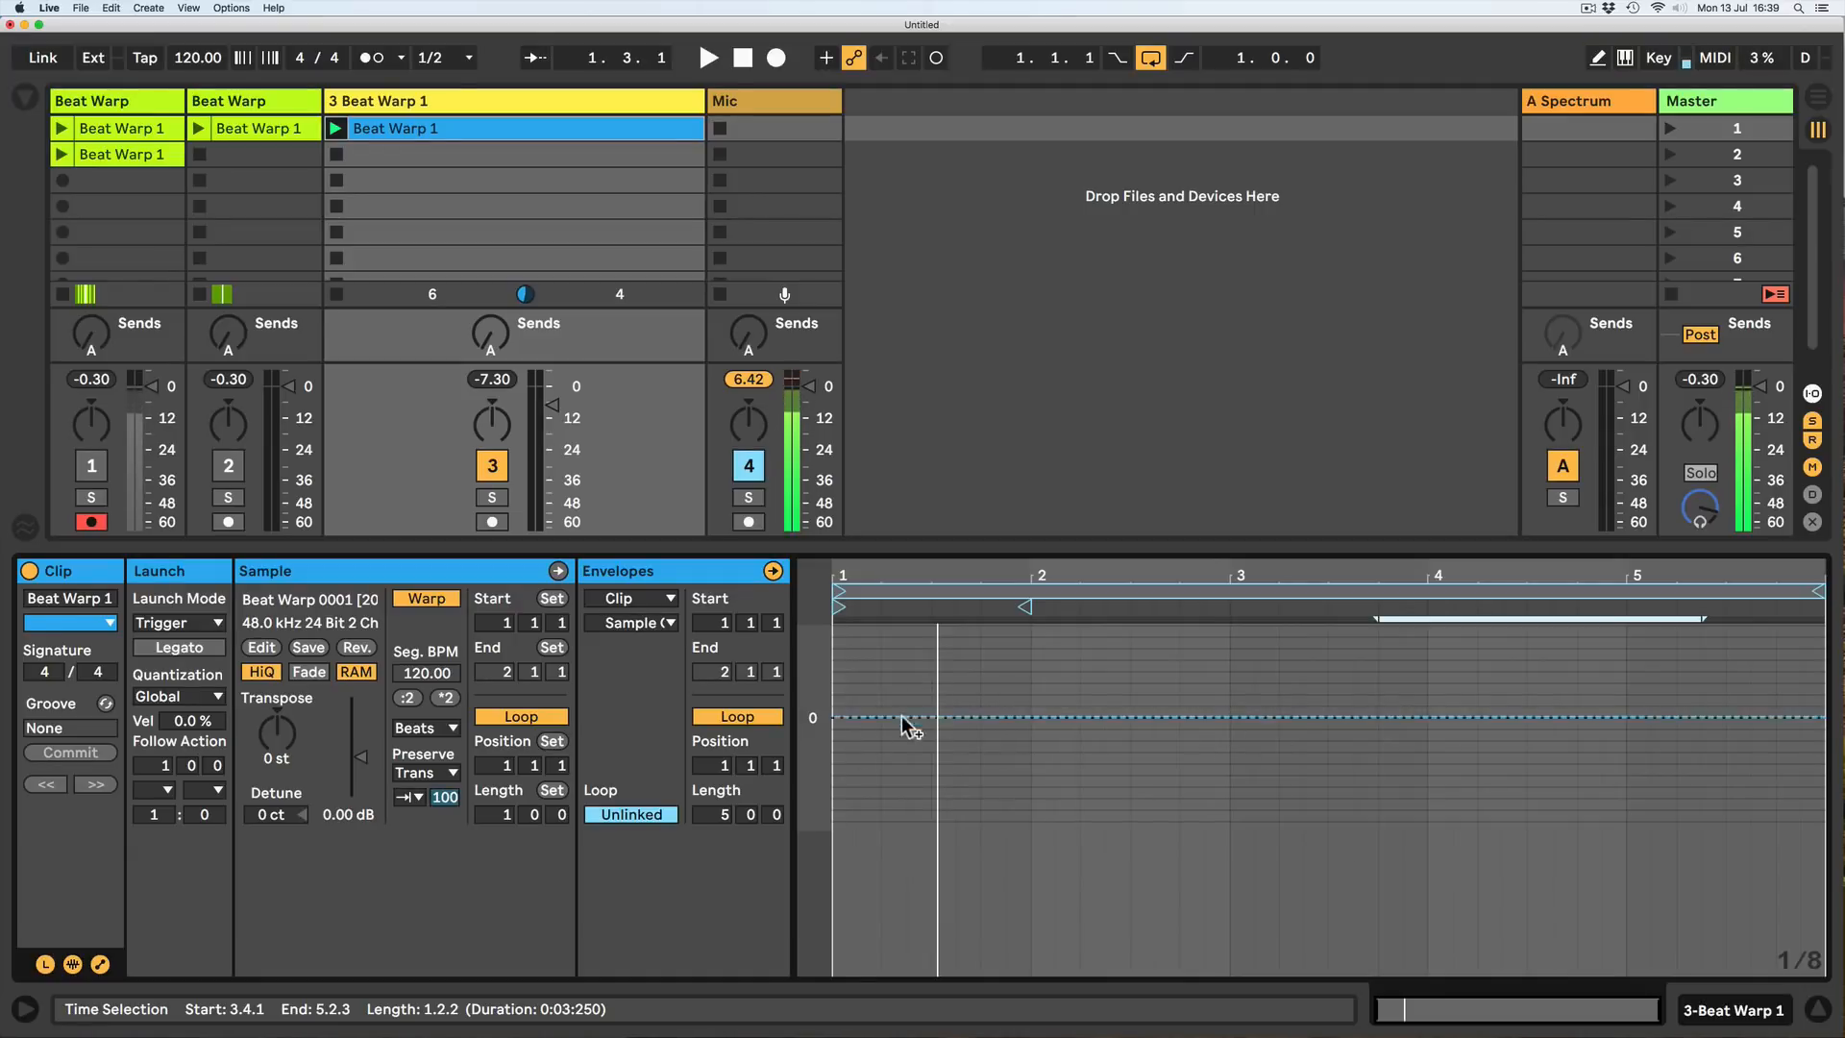
key("space")
key("space")
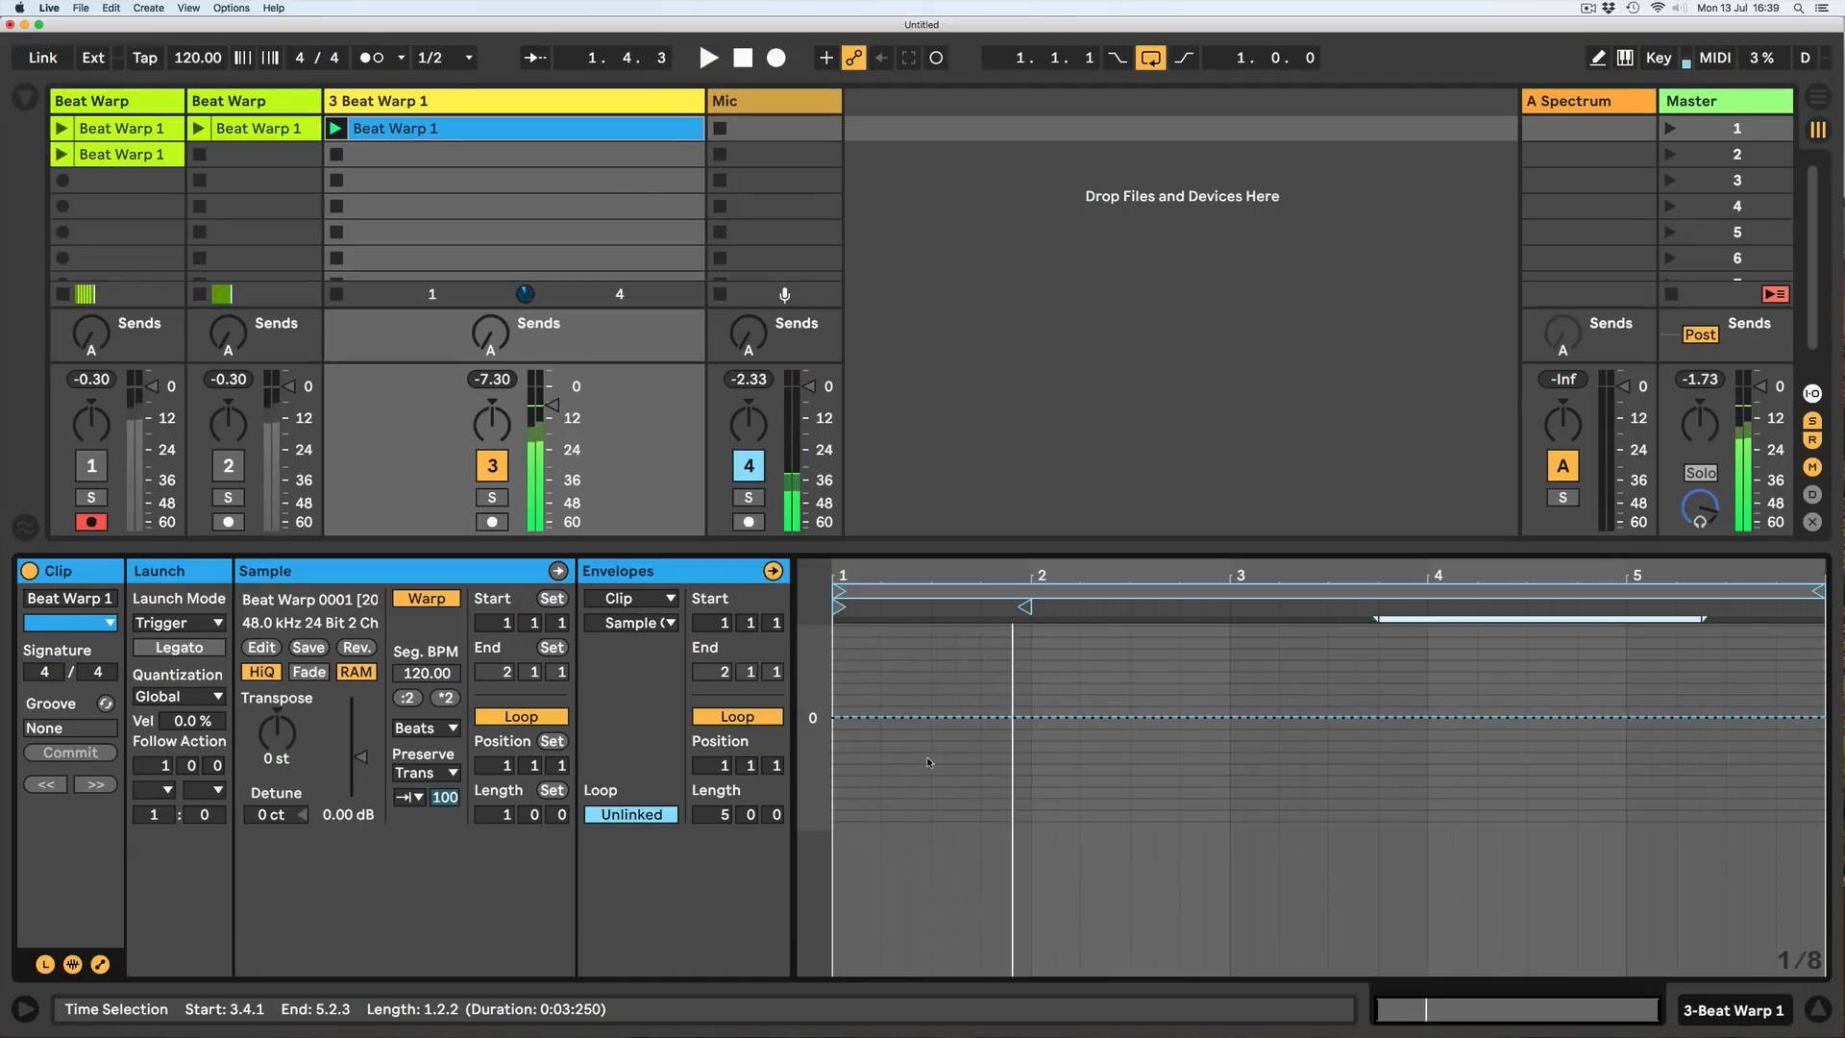
Draw three descending 1/16 envelope steps below 0 at the end of bar 1 and audition them.
left_click_drag(860, 588, 862, 635)
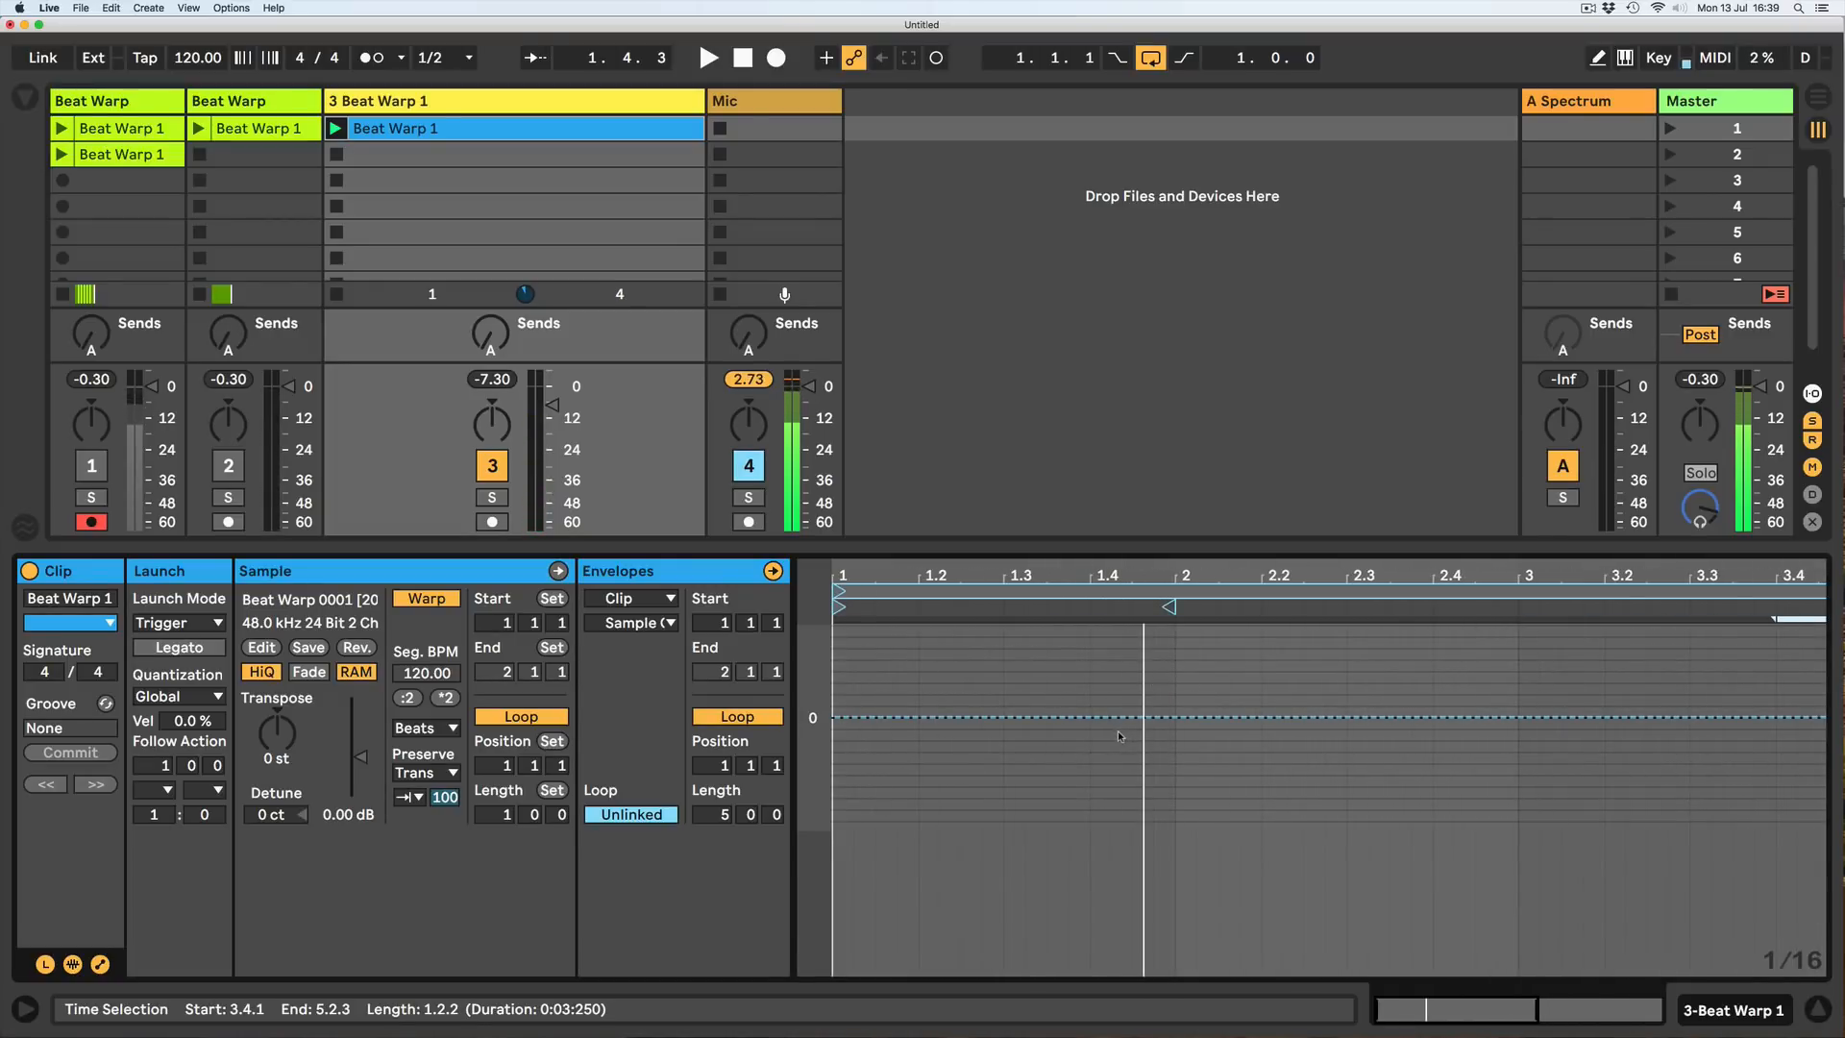
left_click_drag(1125, 735, 1170, 754)
key("space")
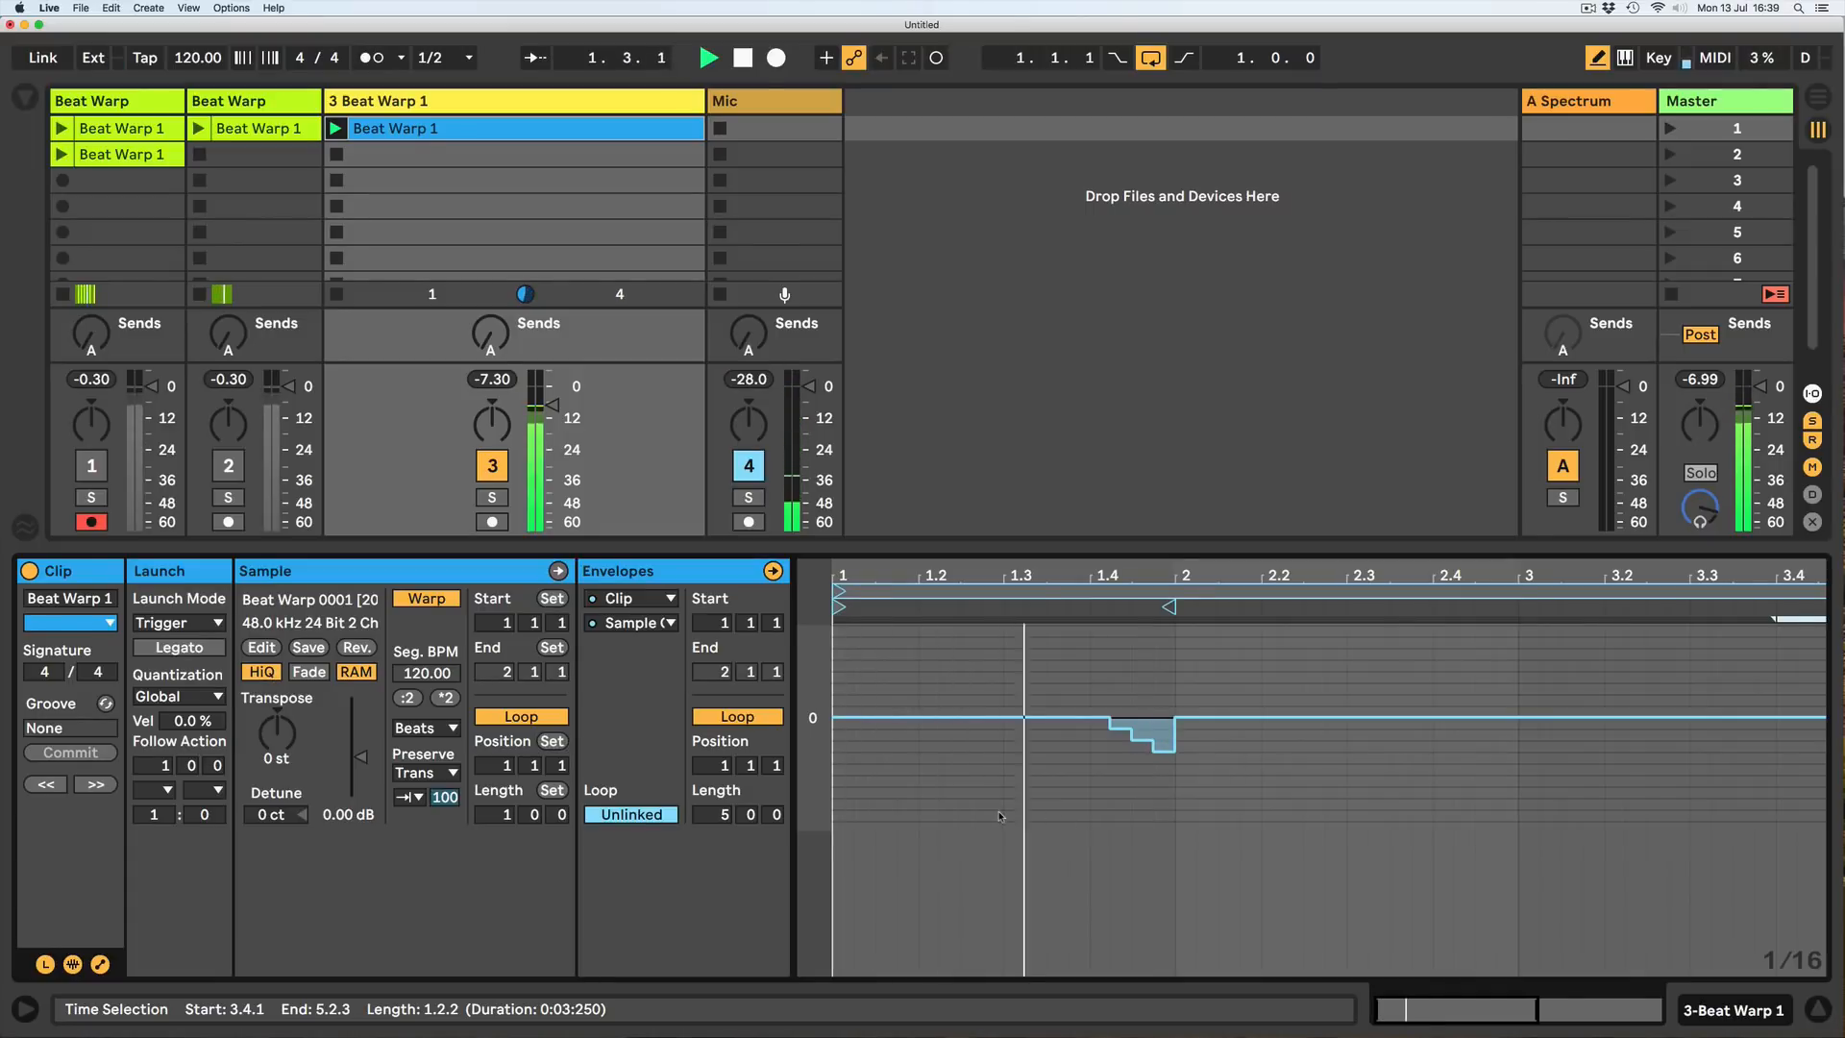
key("space")
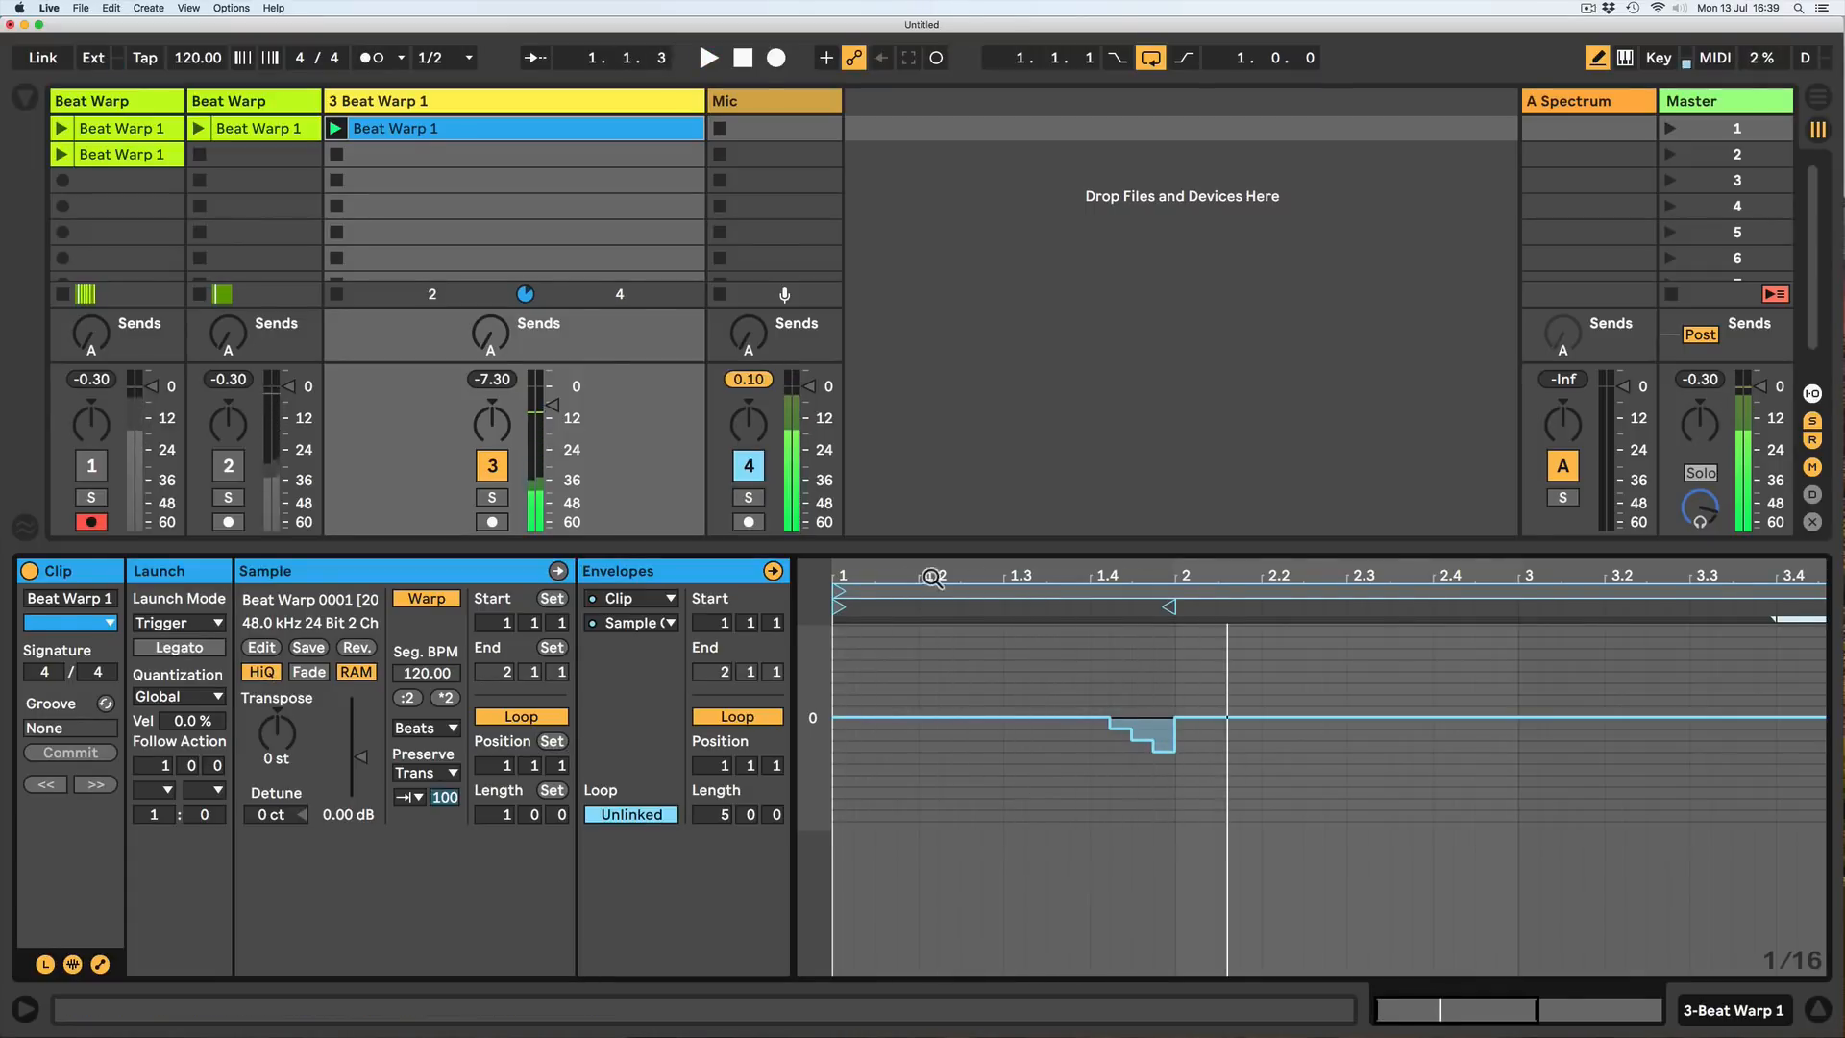
Redraw the drop at the end of bar 1 as a deeper descending staircase of 1/32 steps and audition it.
left_click_drag(853, 577, 990, 631)
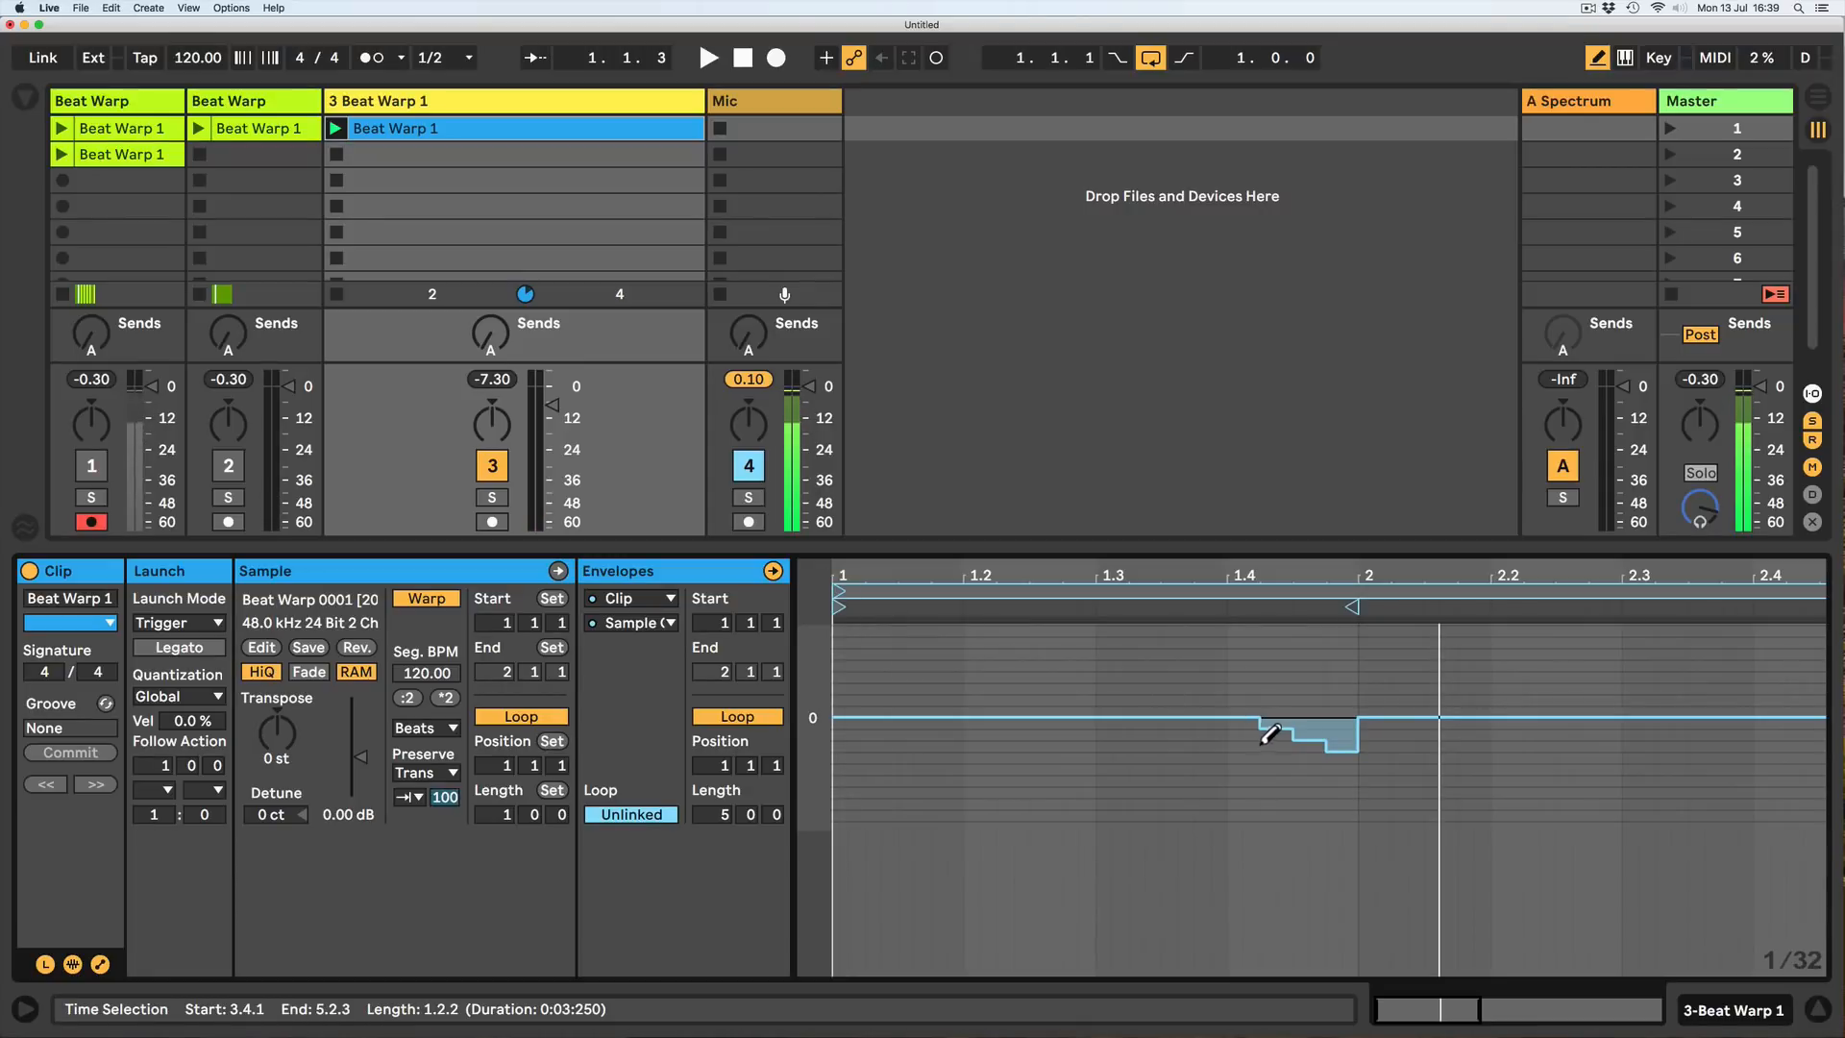
mouse_move(1291, 762)
left_mouse_down()
mouse_move(1335, 793)
mouse_move(1276, 766)
left_mouse_up()
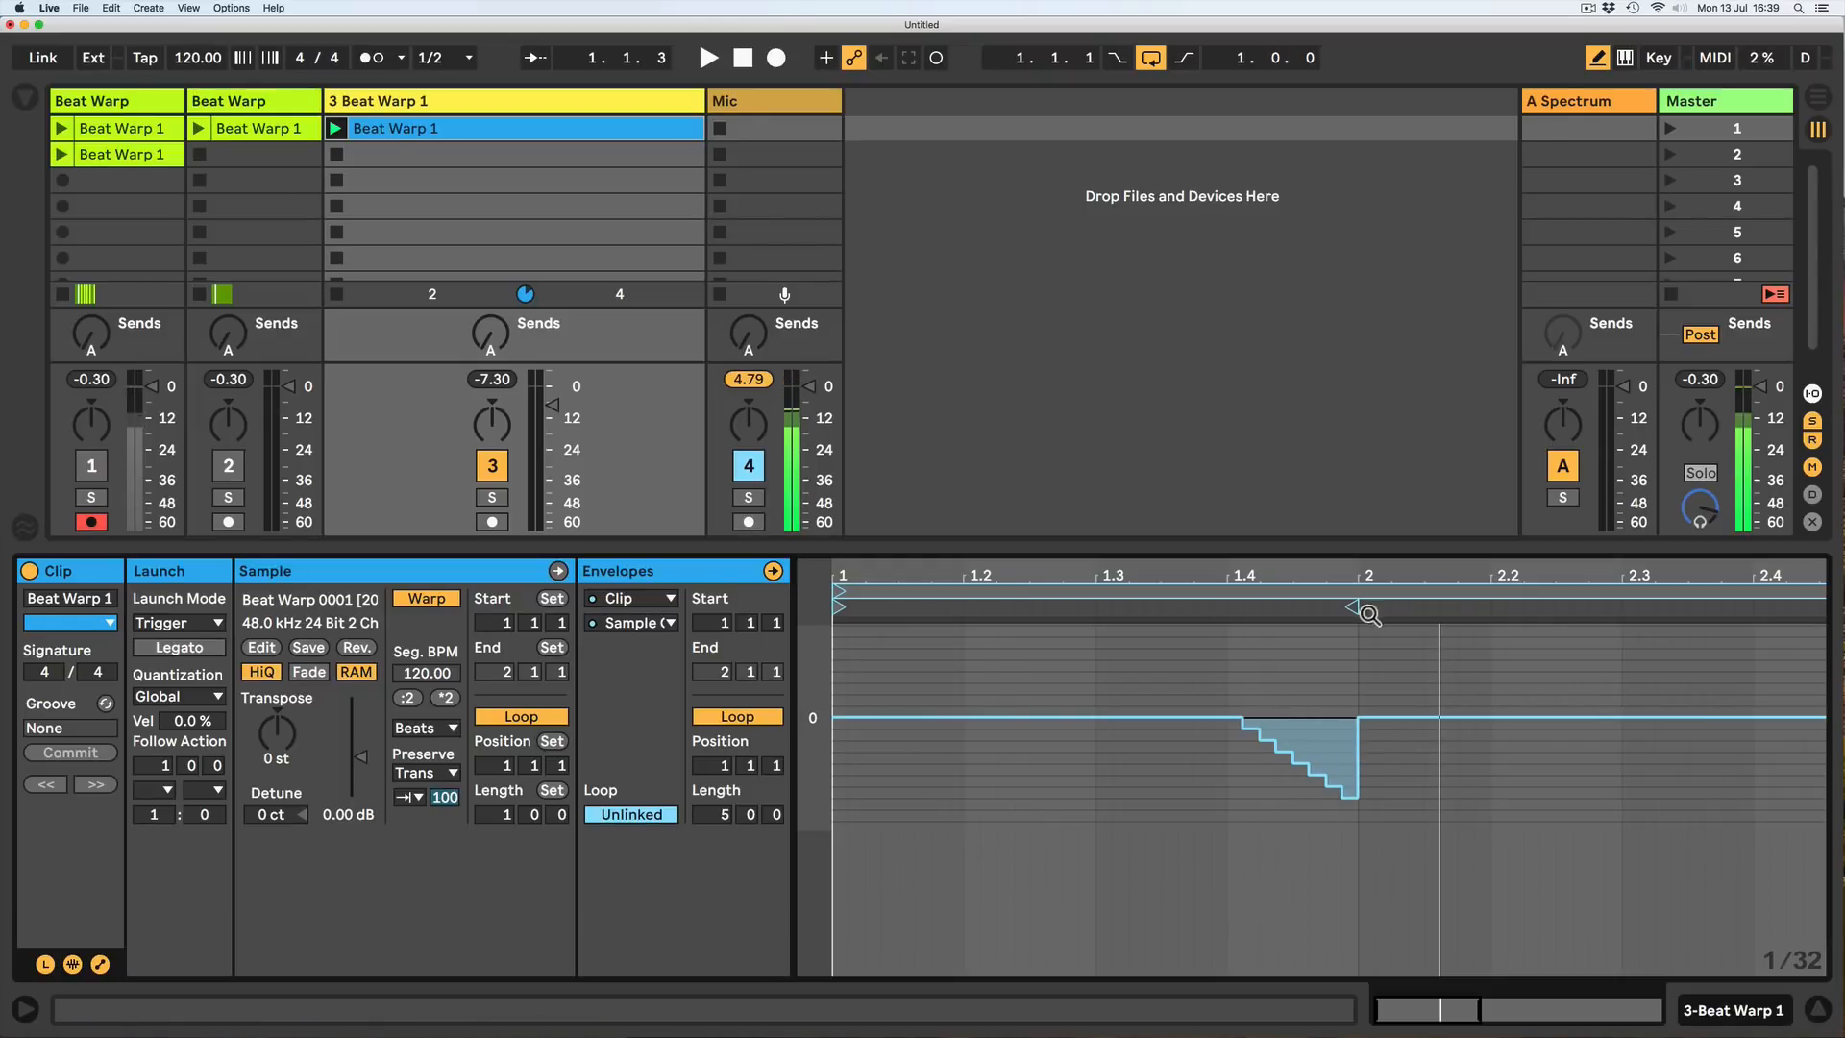
key("space")
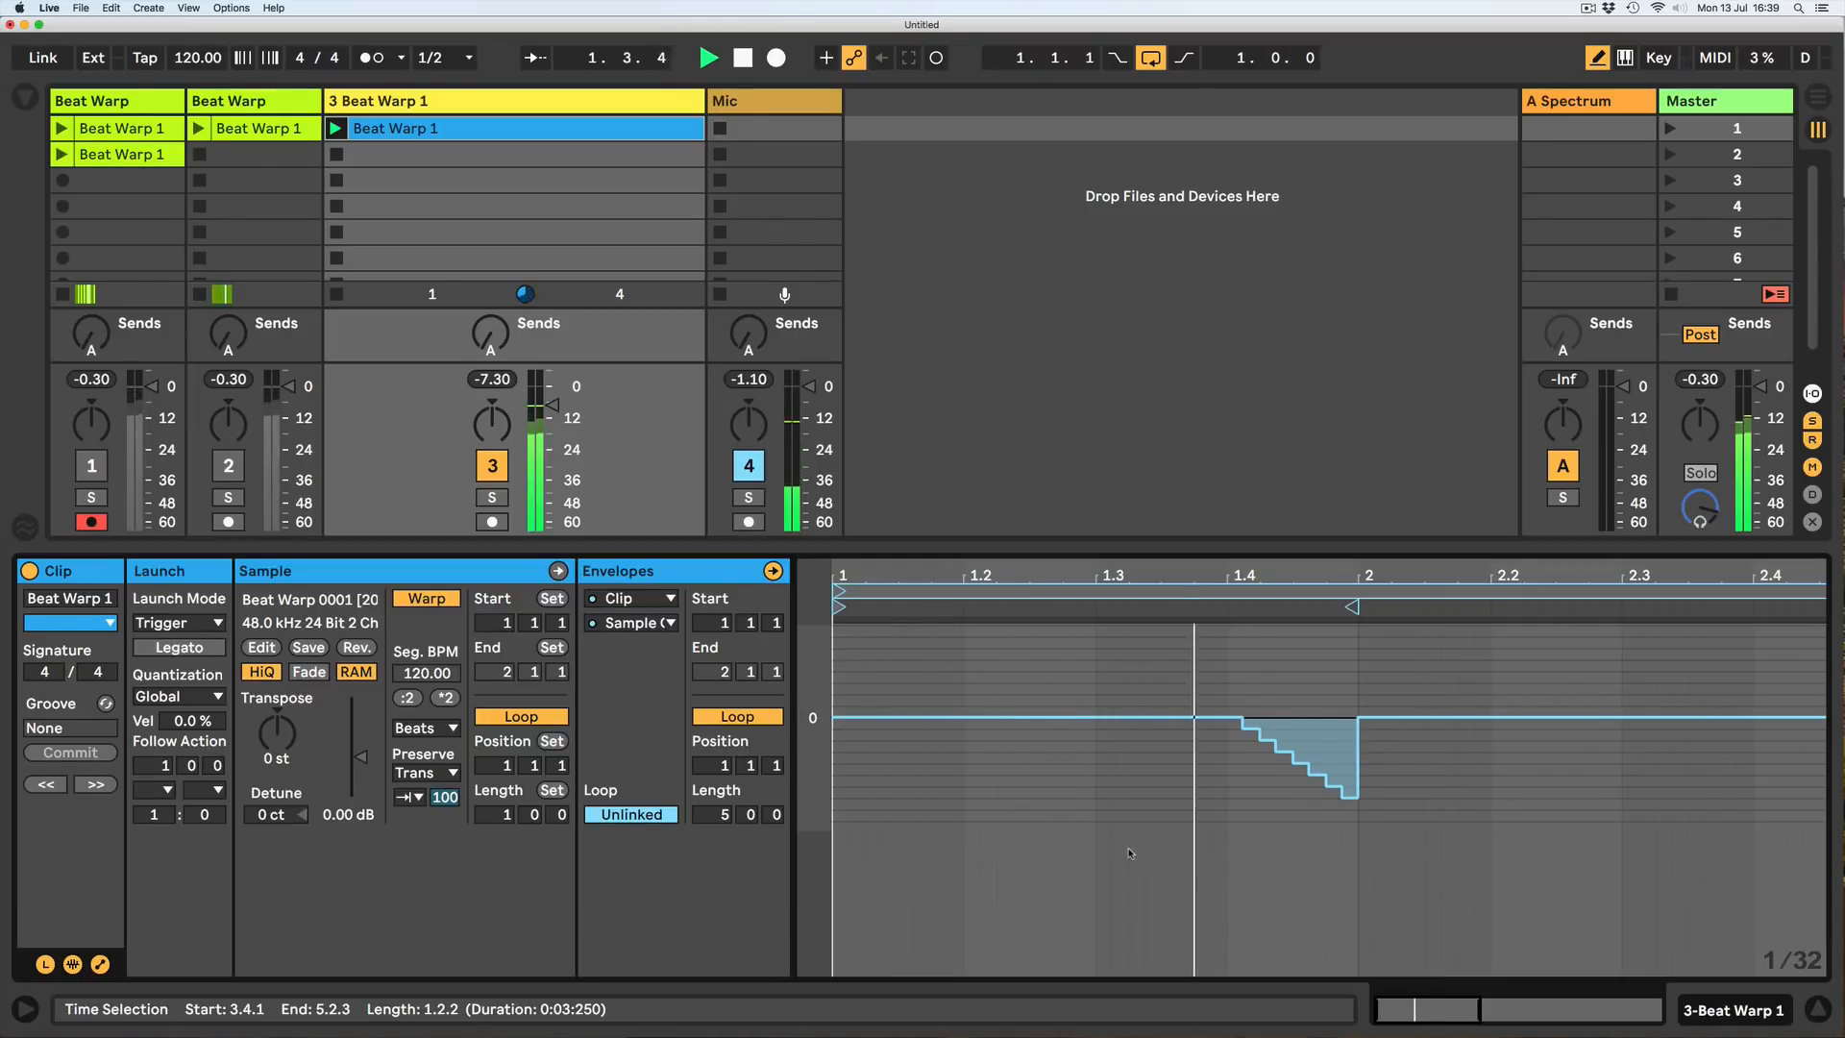
key("space")
Reset the staircase to 0, redraw three descending 1/16 steps from 1.4.2 to bar 2, and audition them.
left_click_drag(1252, 721, 1359, 721)
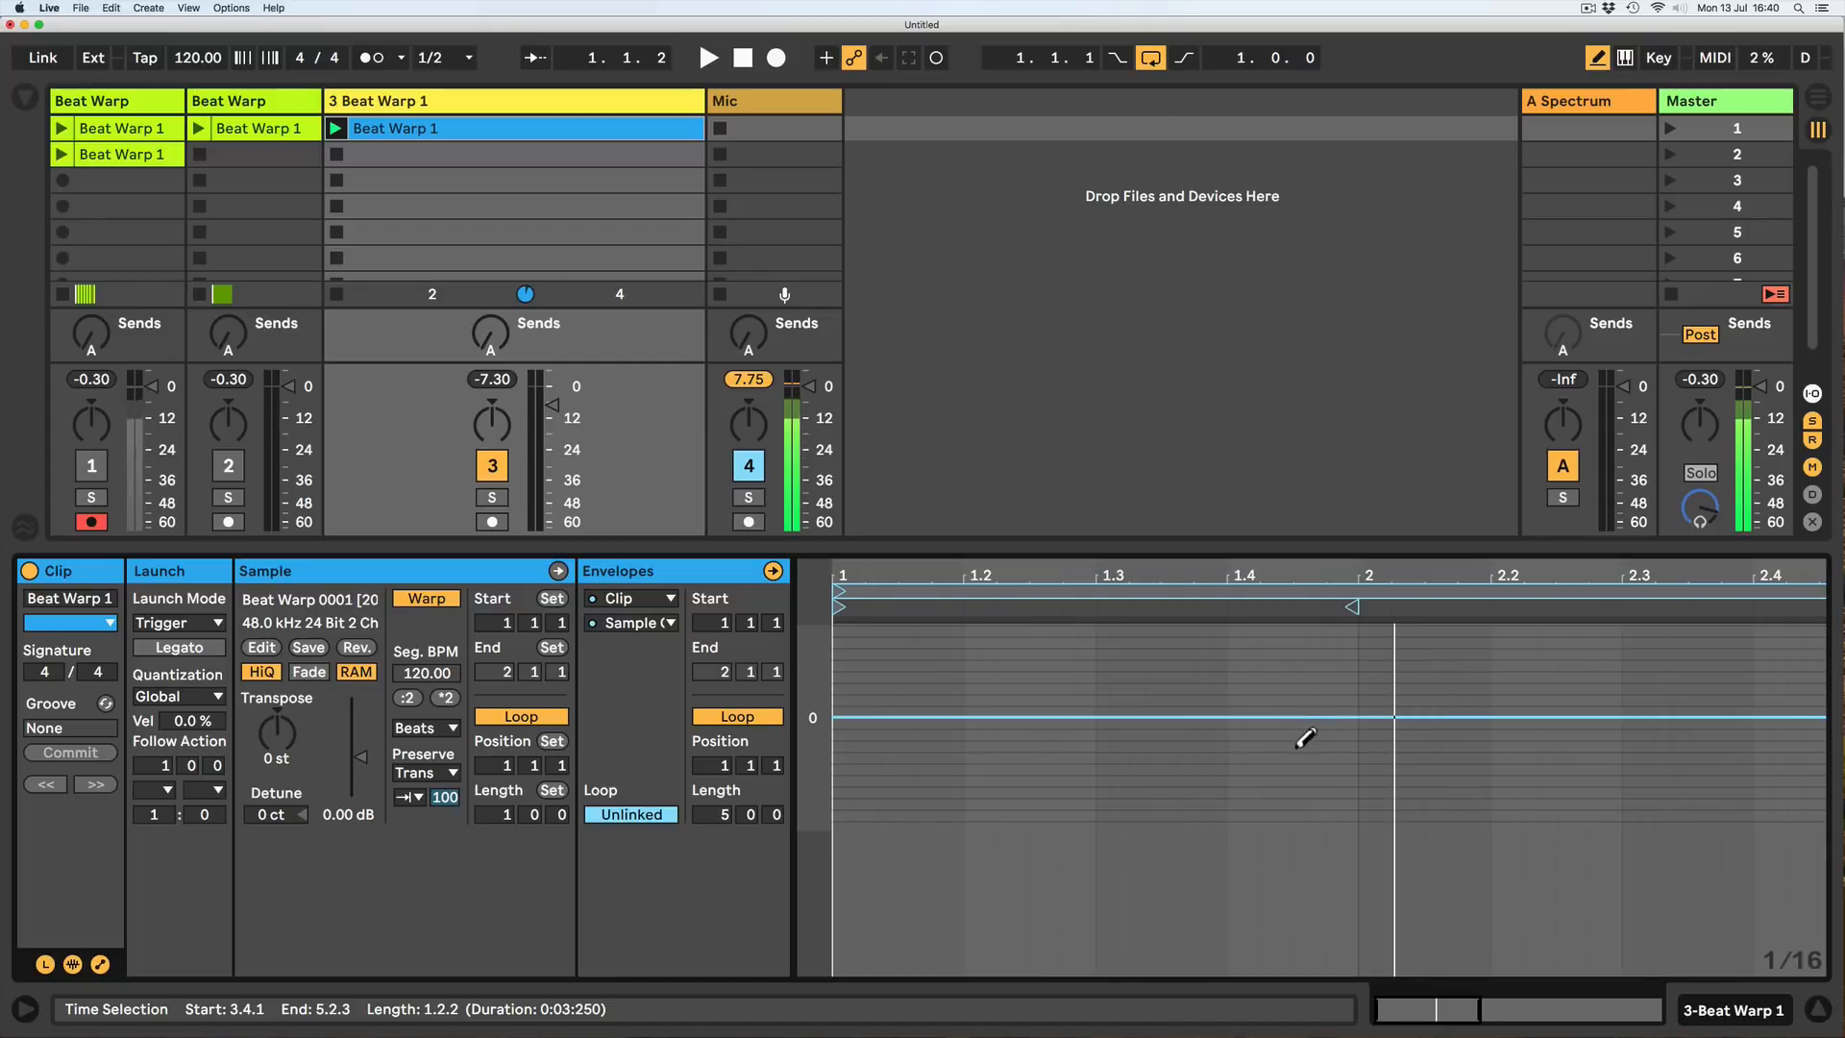
left_click_drag(1332, 753, 1350, 757)
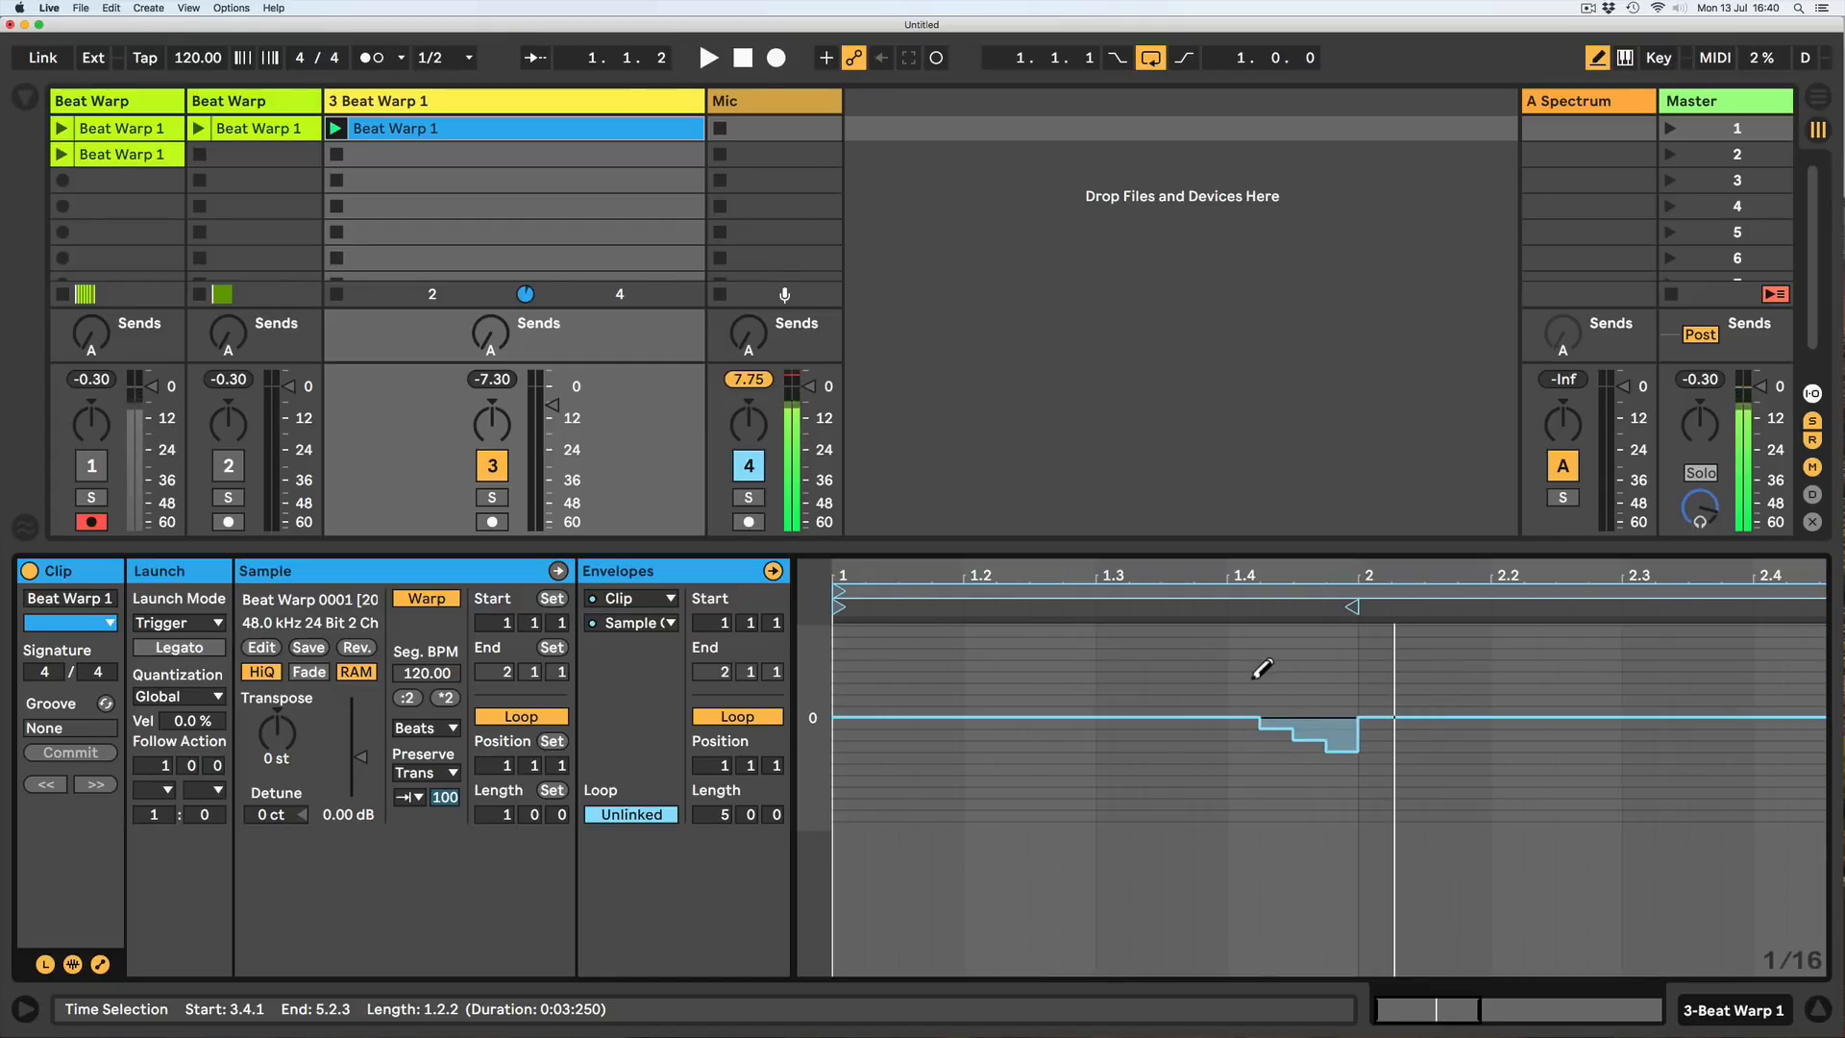
key("space")
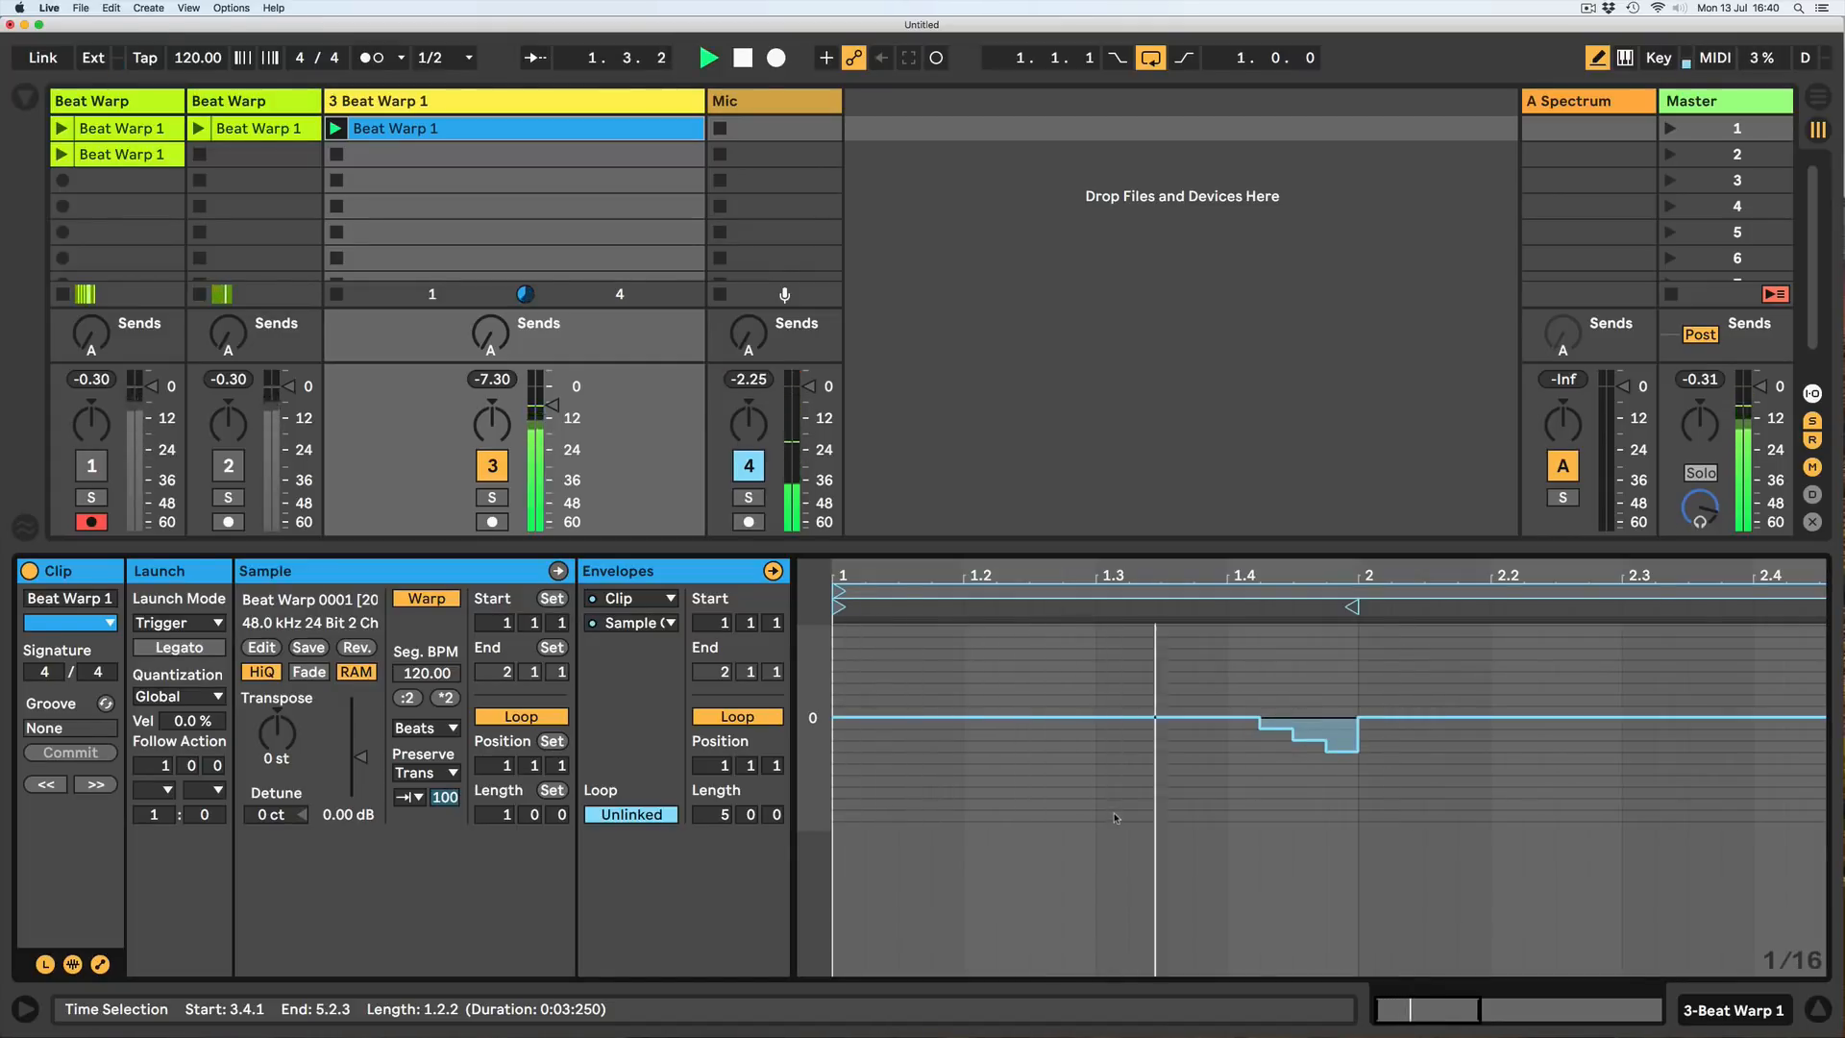
key("space")
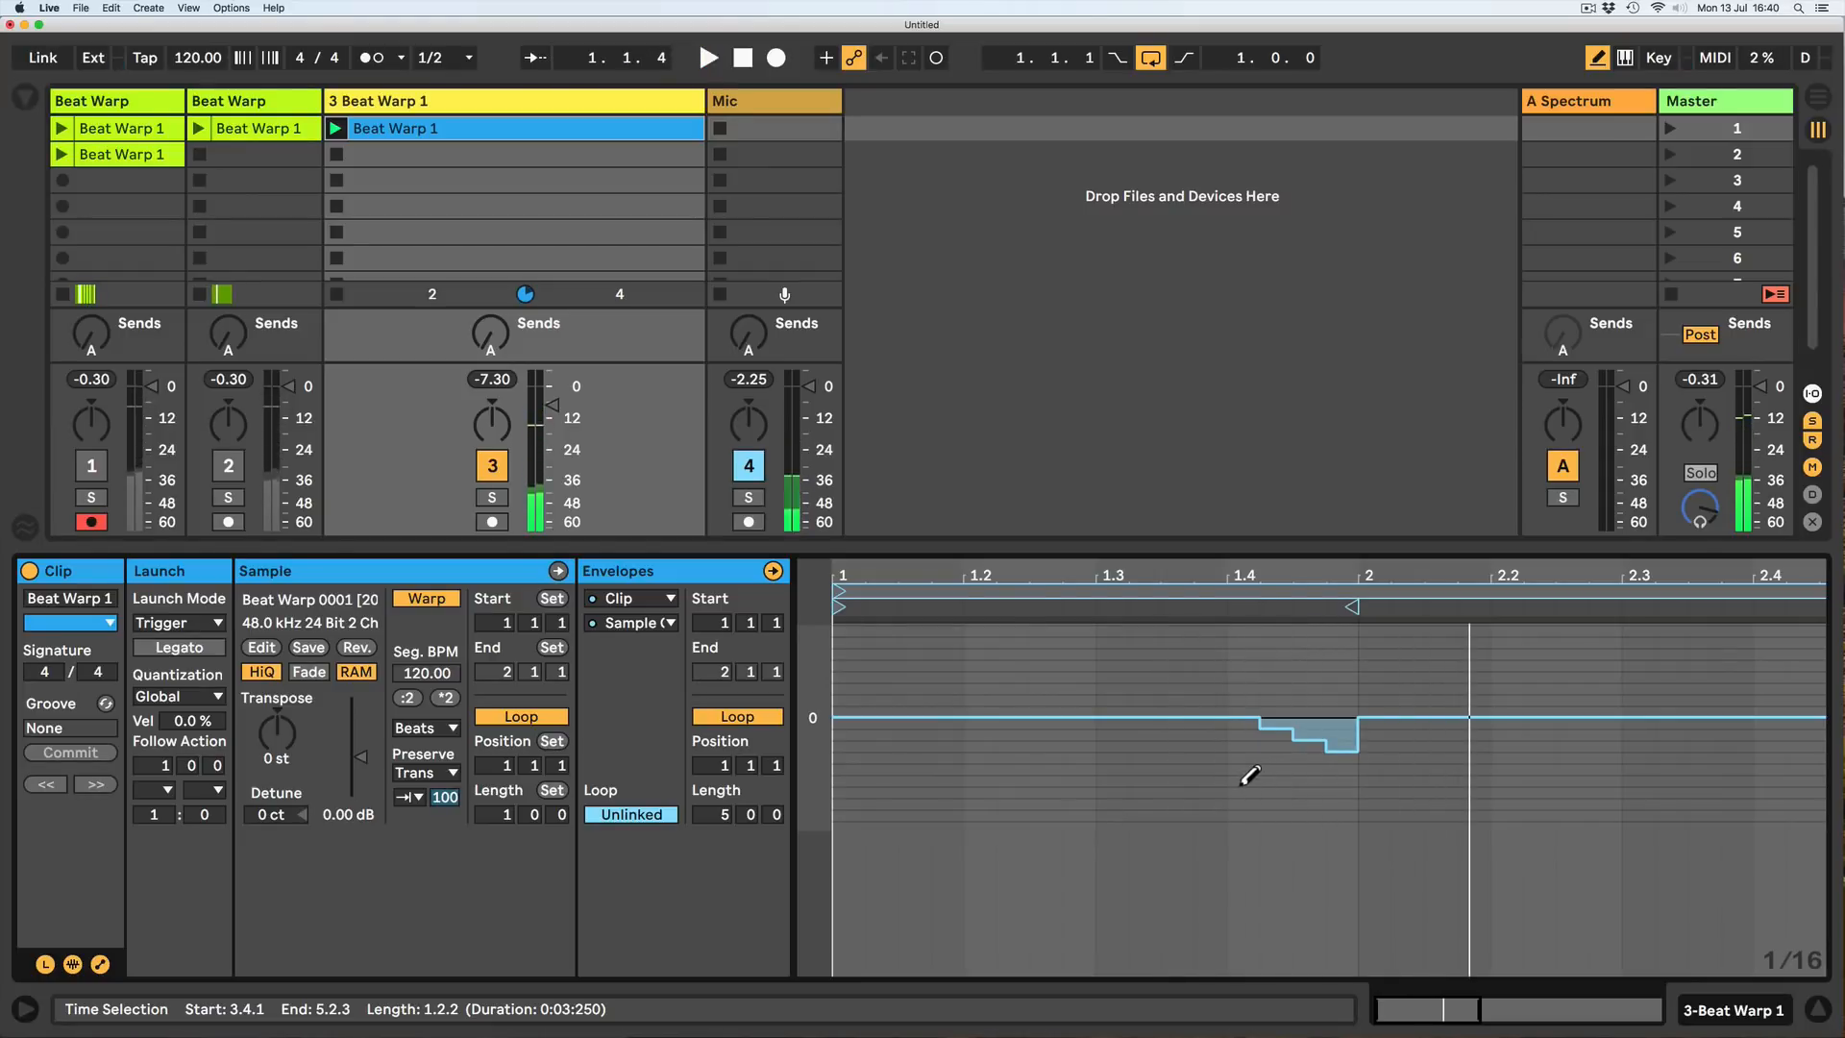
Refine the drop before bar 2 into progressively deeper 1/32 envelope steps, auditioning between edits.
left_click(1350, 777)
key("space")
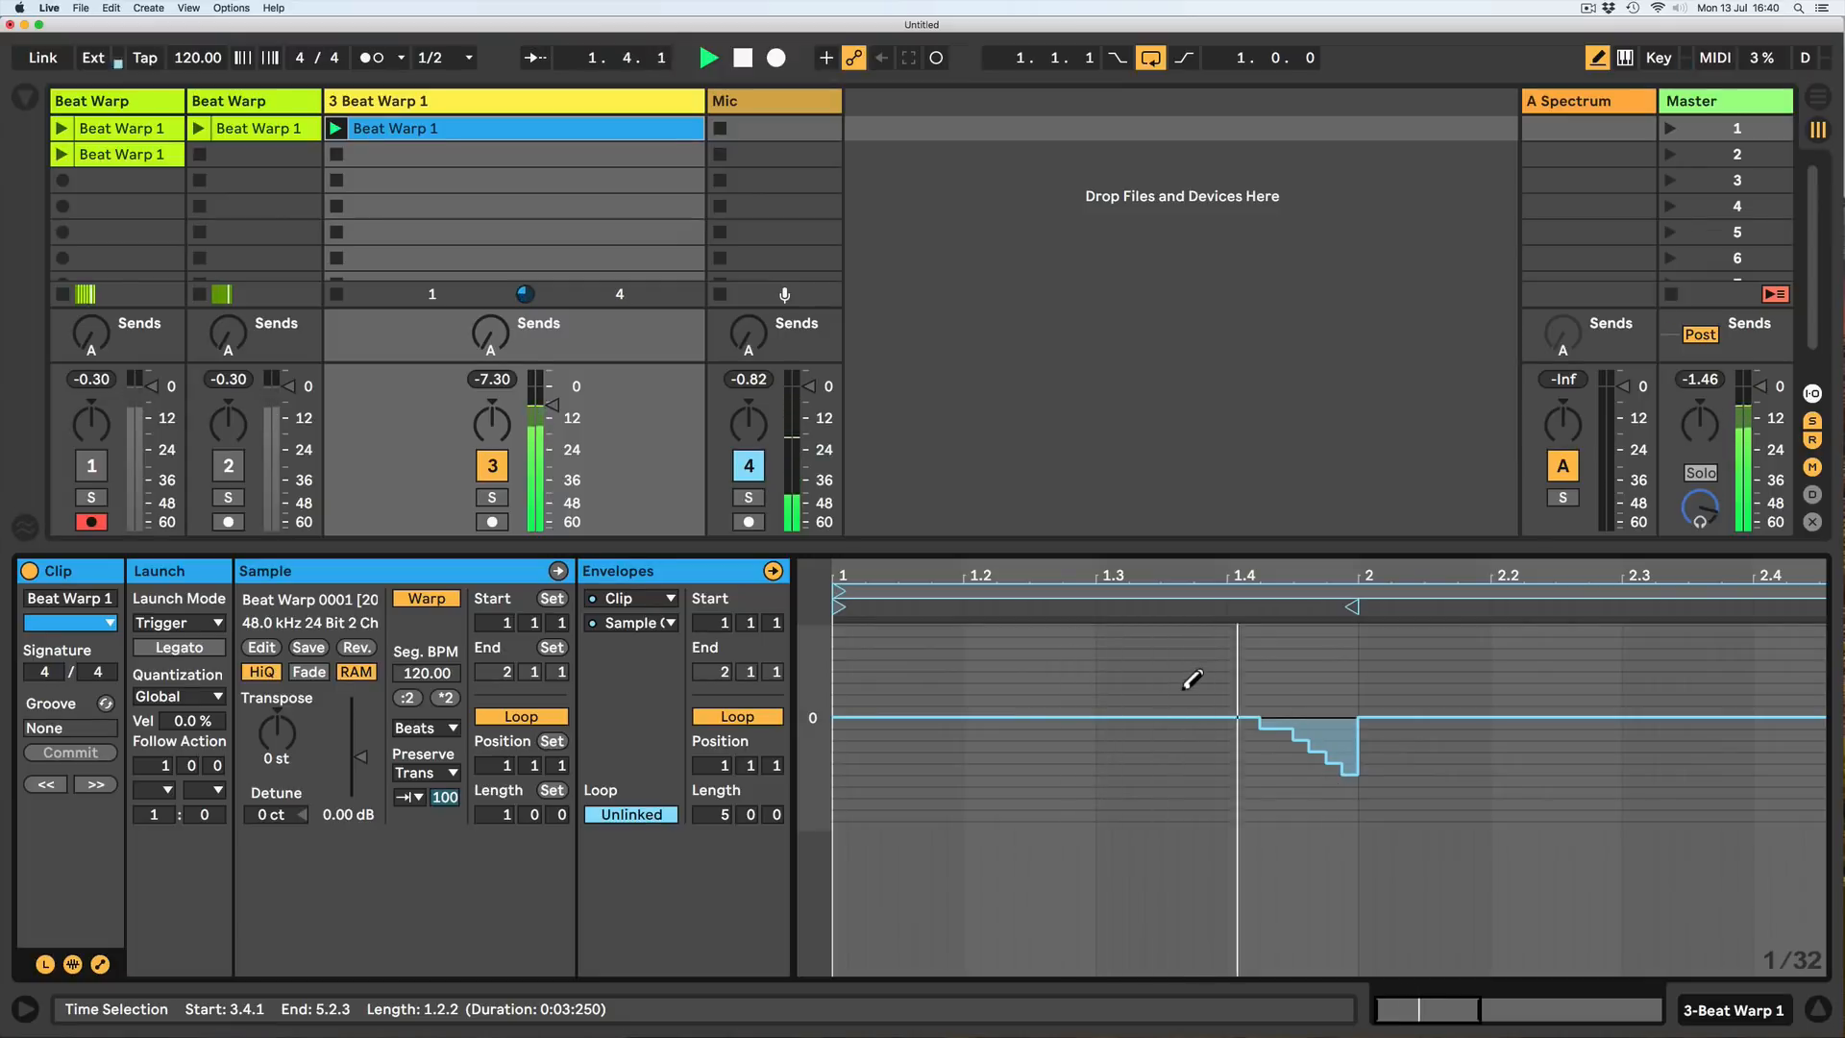
key("space")
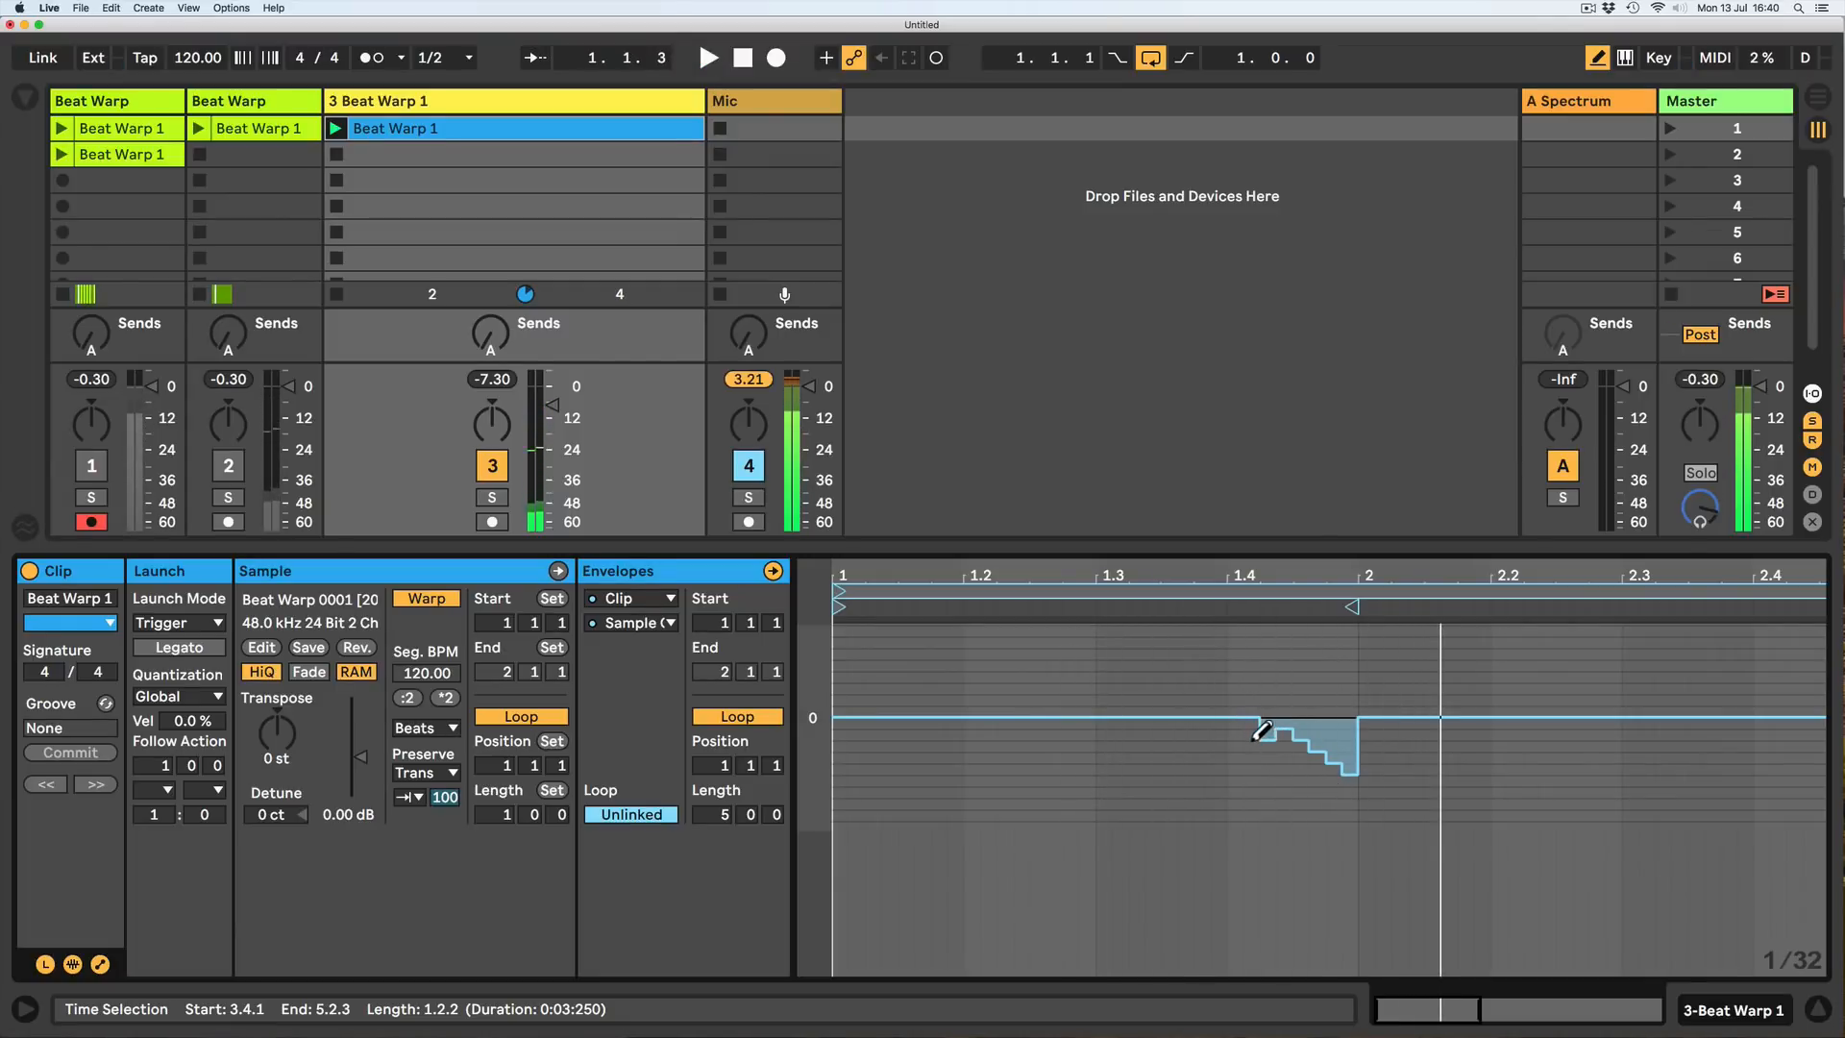
left_click(1318, 778)
left_click(1351, 799)
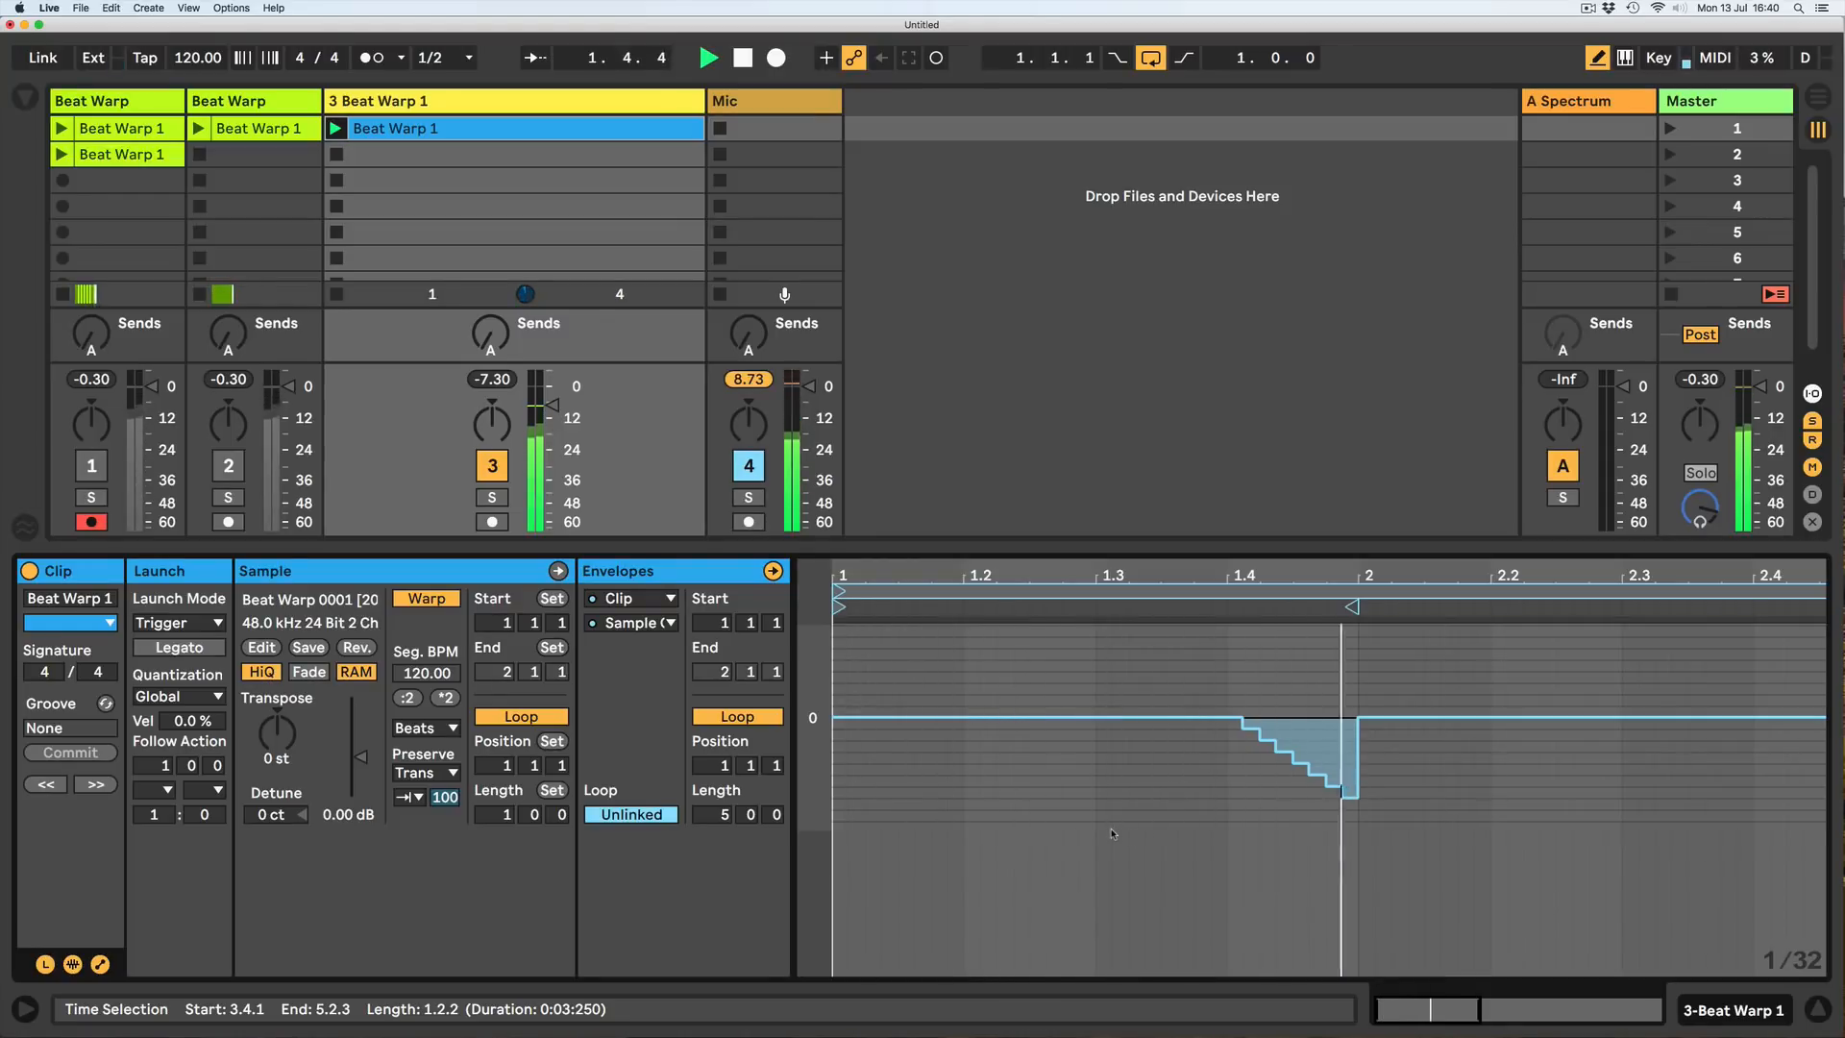
Flatten all the descending 1/32 envelope steps before bar 2 back to 0.
left_click(1249, 721)
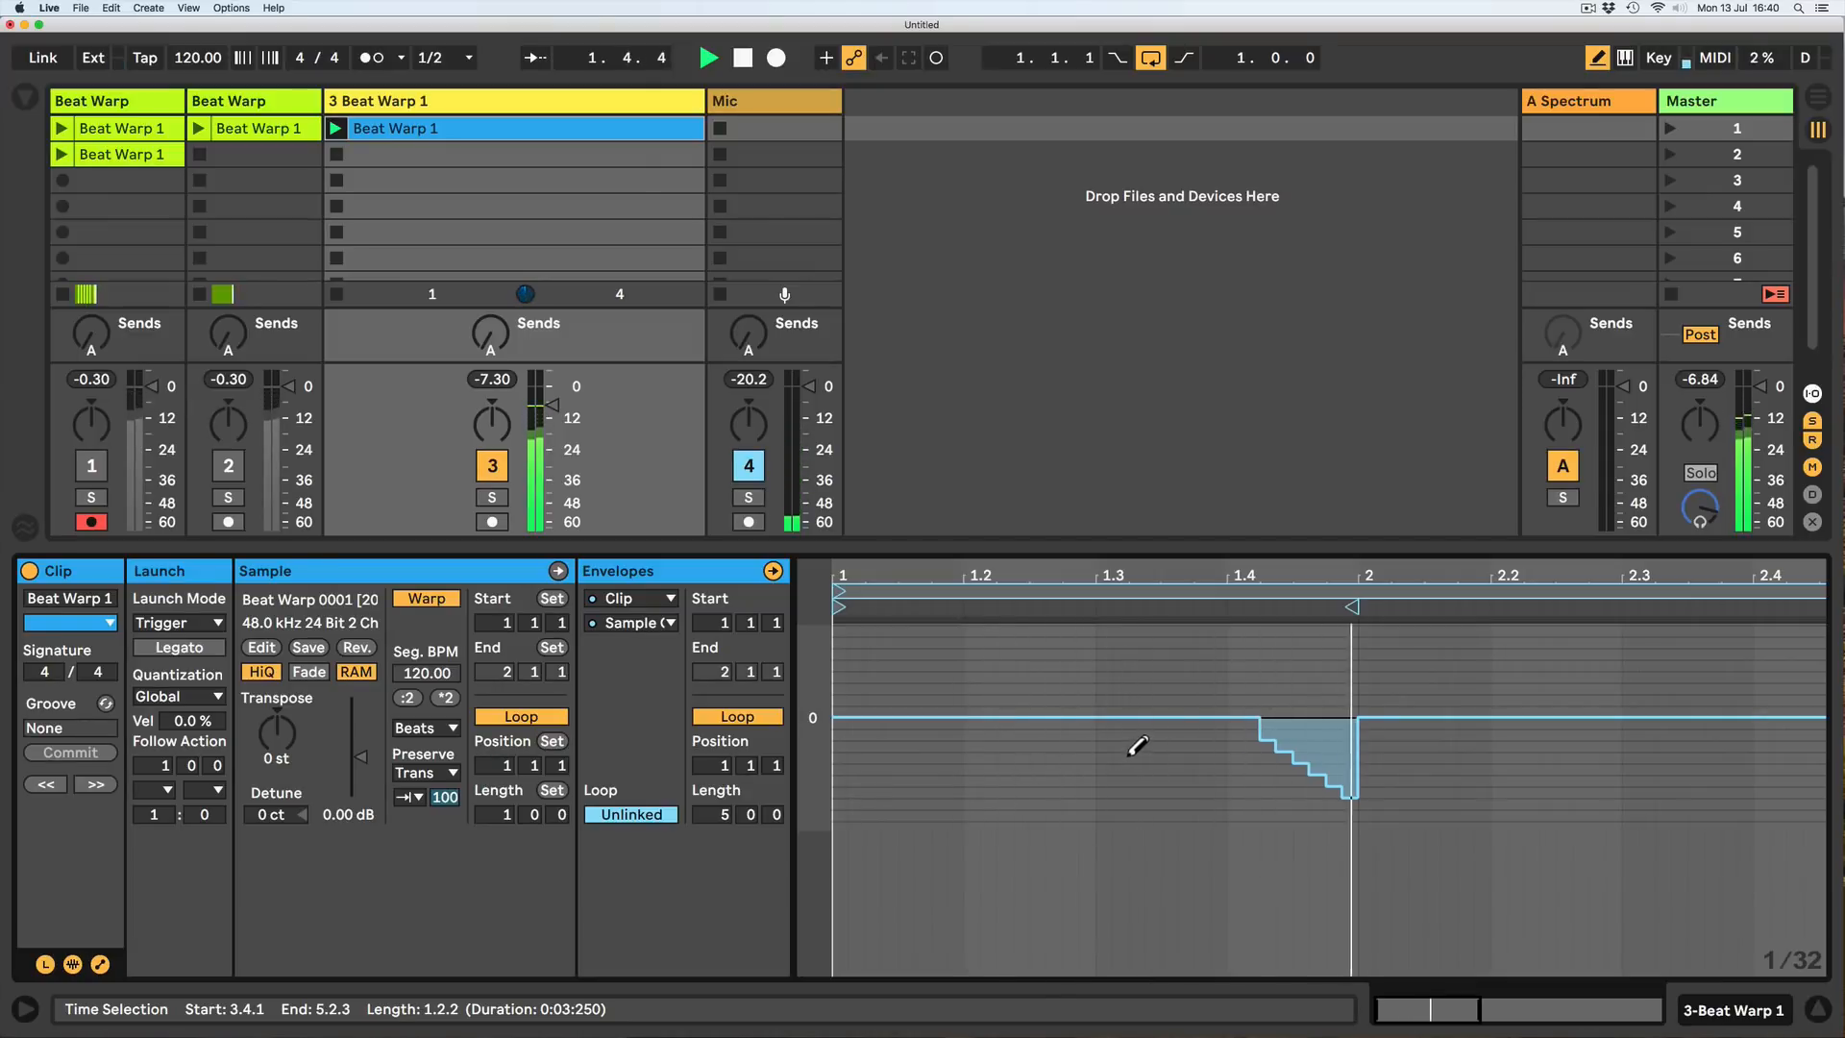
left_click(1267, 723)
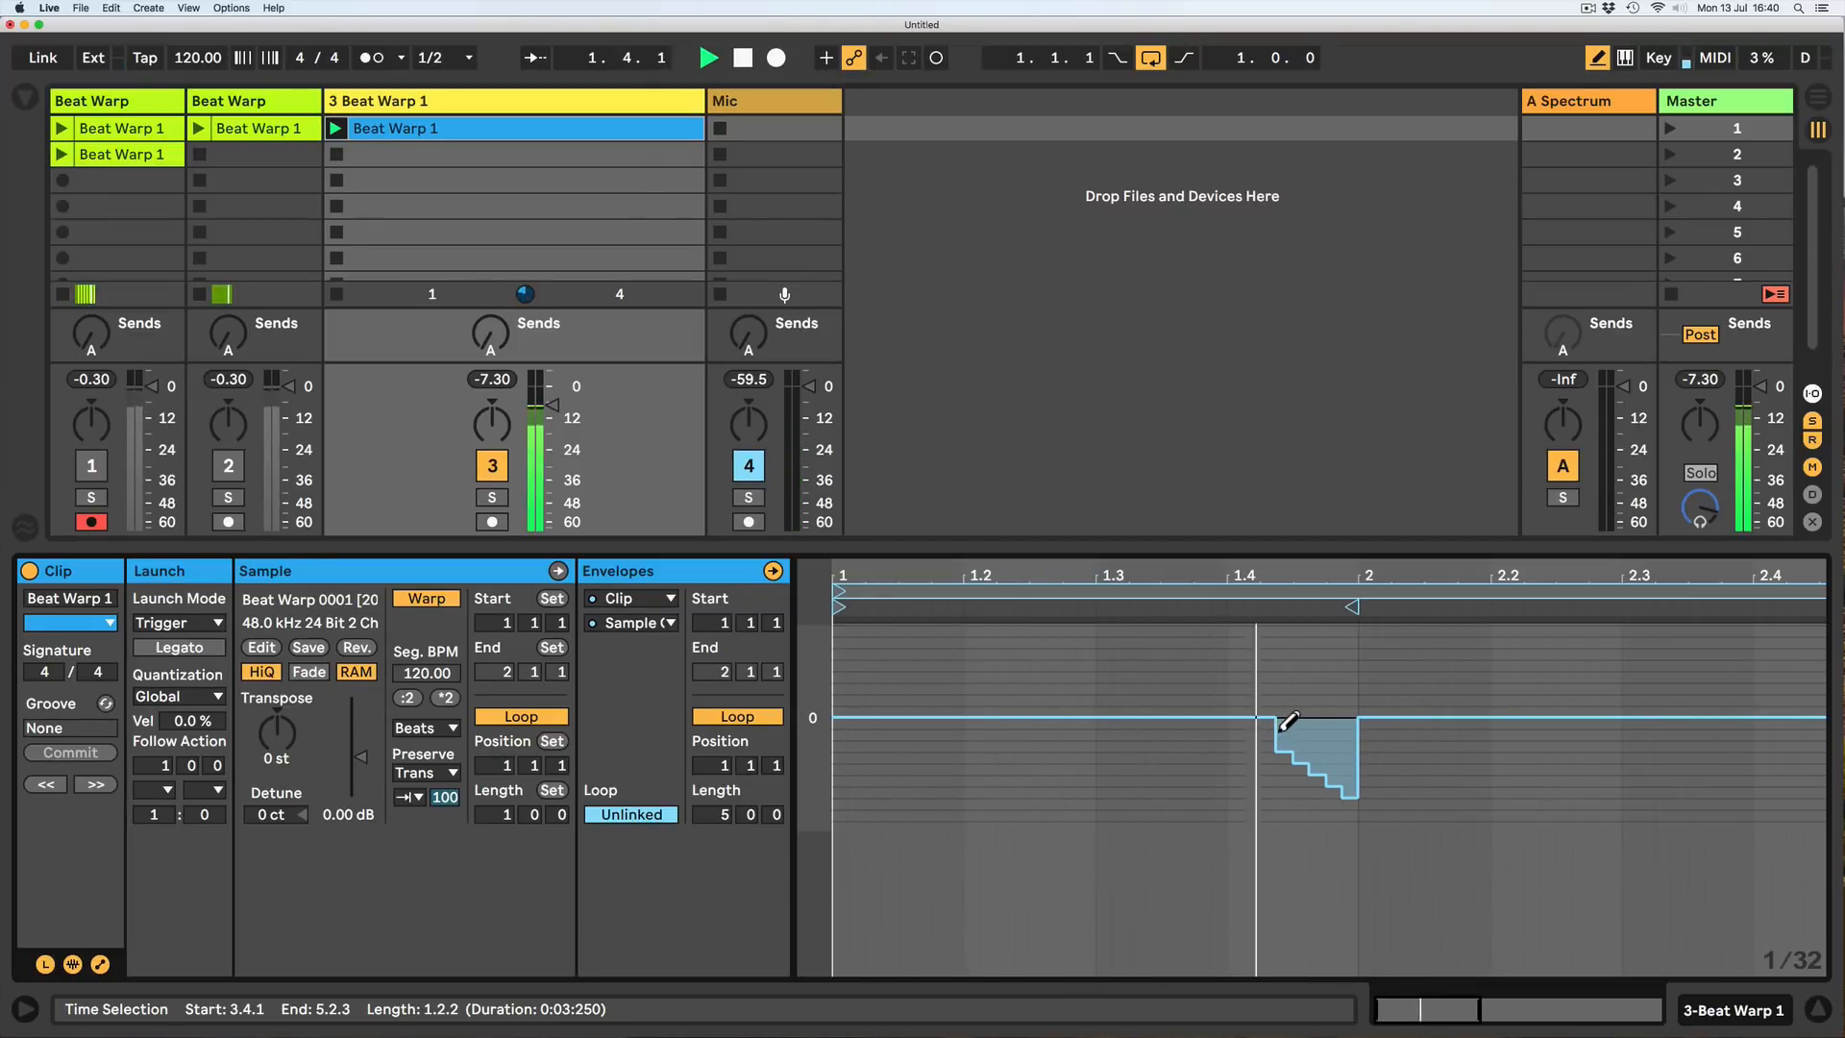
left_click_drag(1286, 723, 1357, 722)
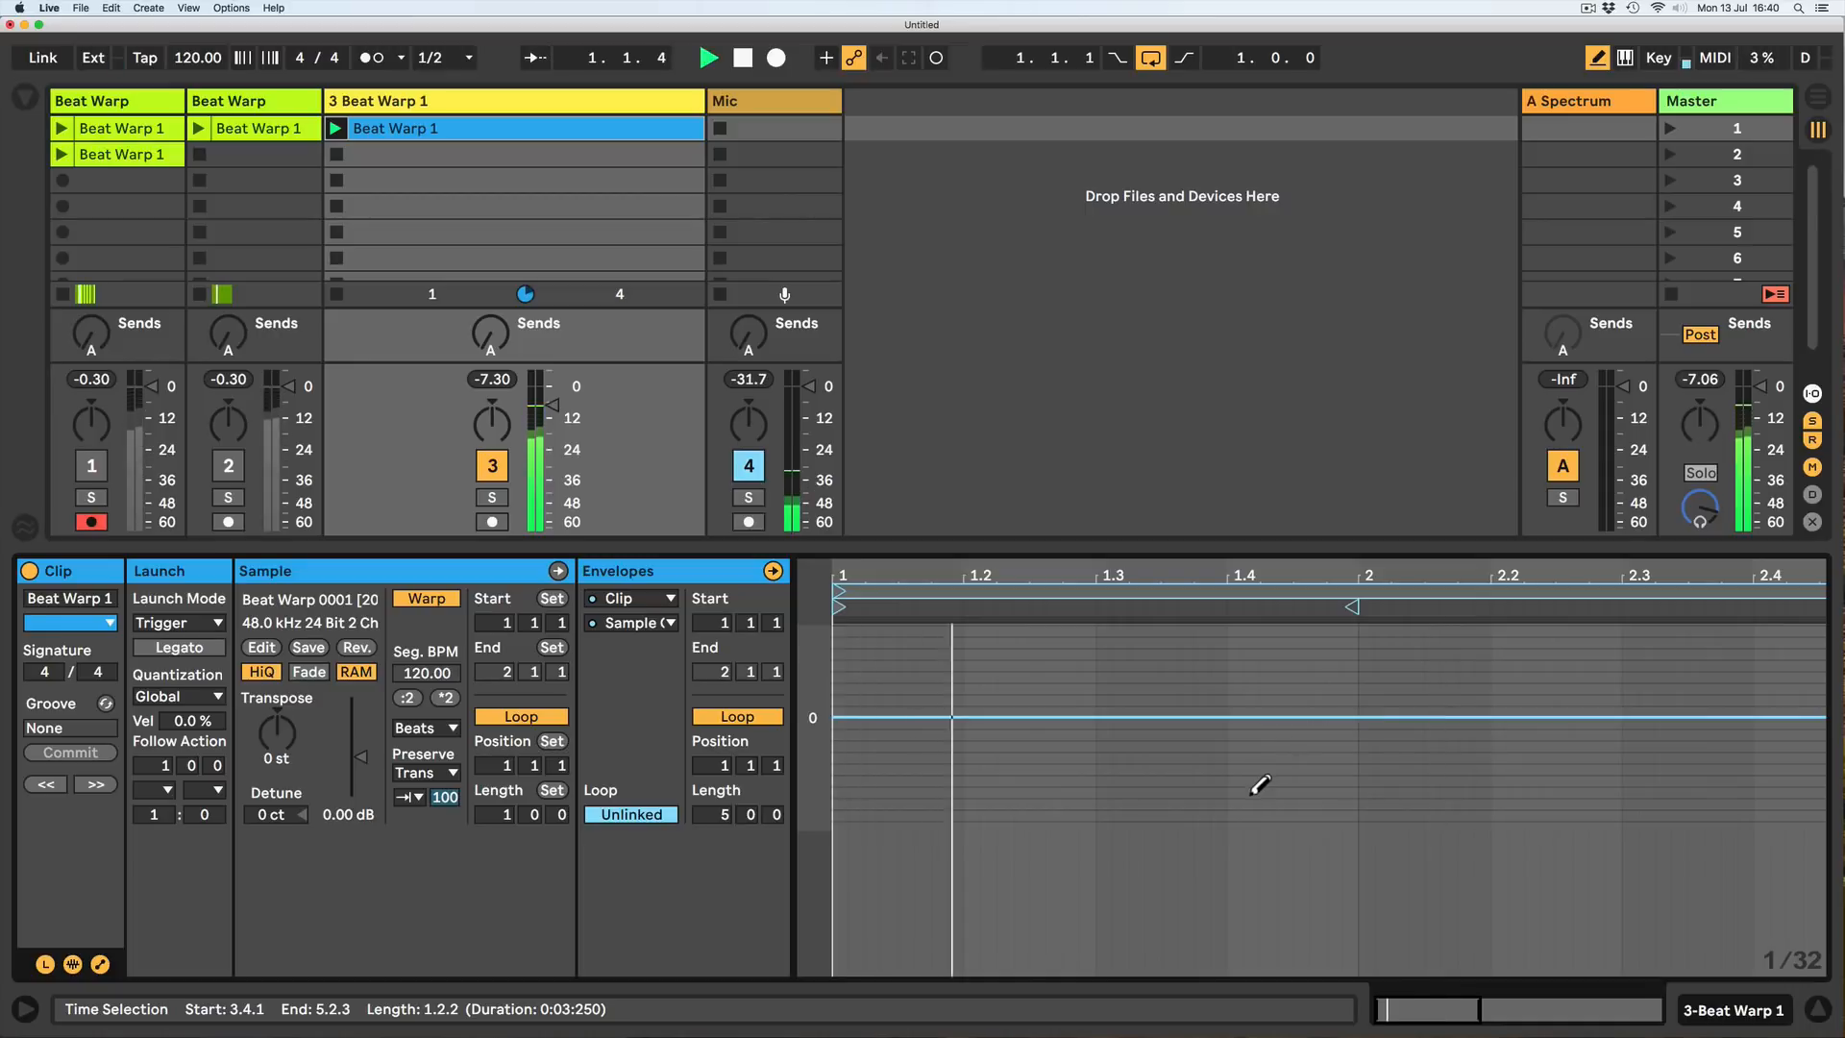
Draw two descending envelope steps, each a 1/16 long, from 1.4.3 to bar 2 and audition them.
left_click(1310, 738)
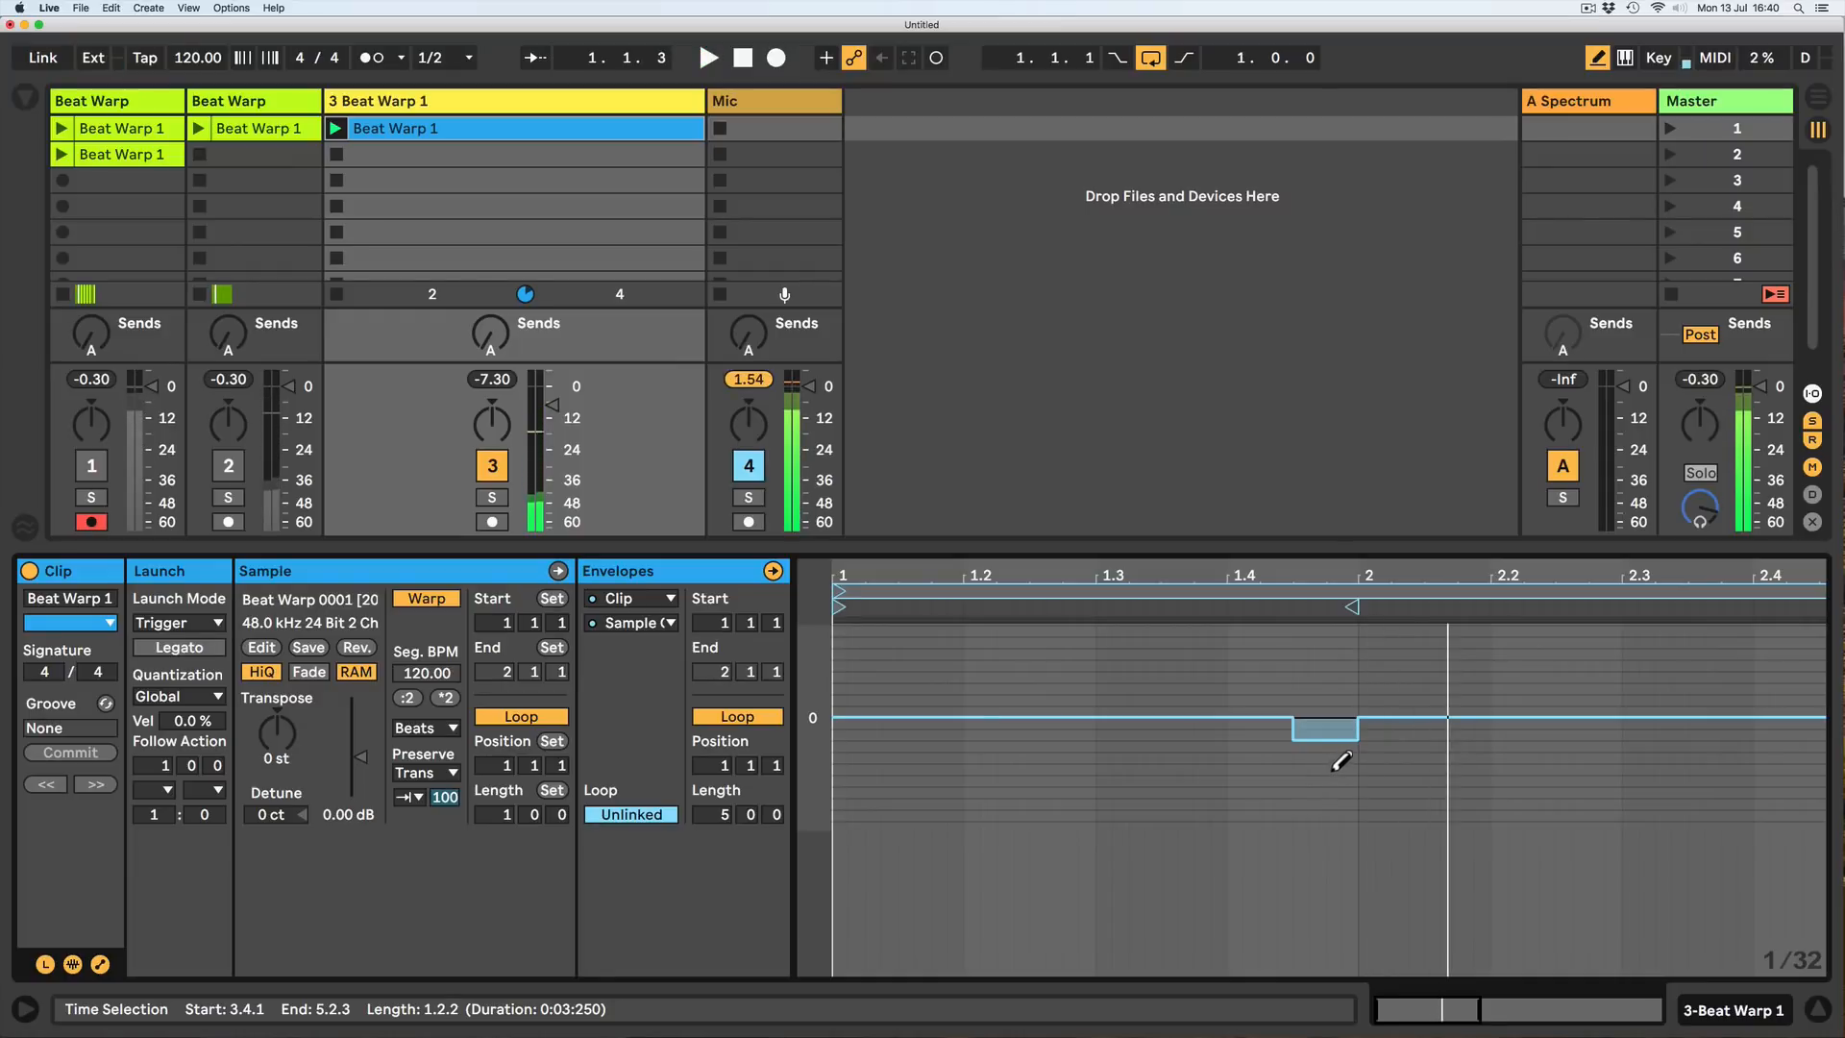
left_click(1342, 765)
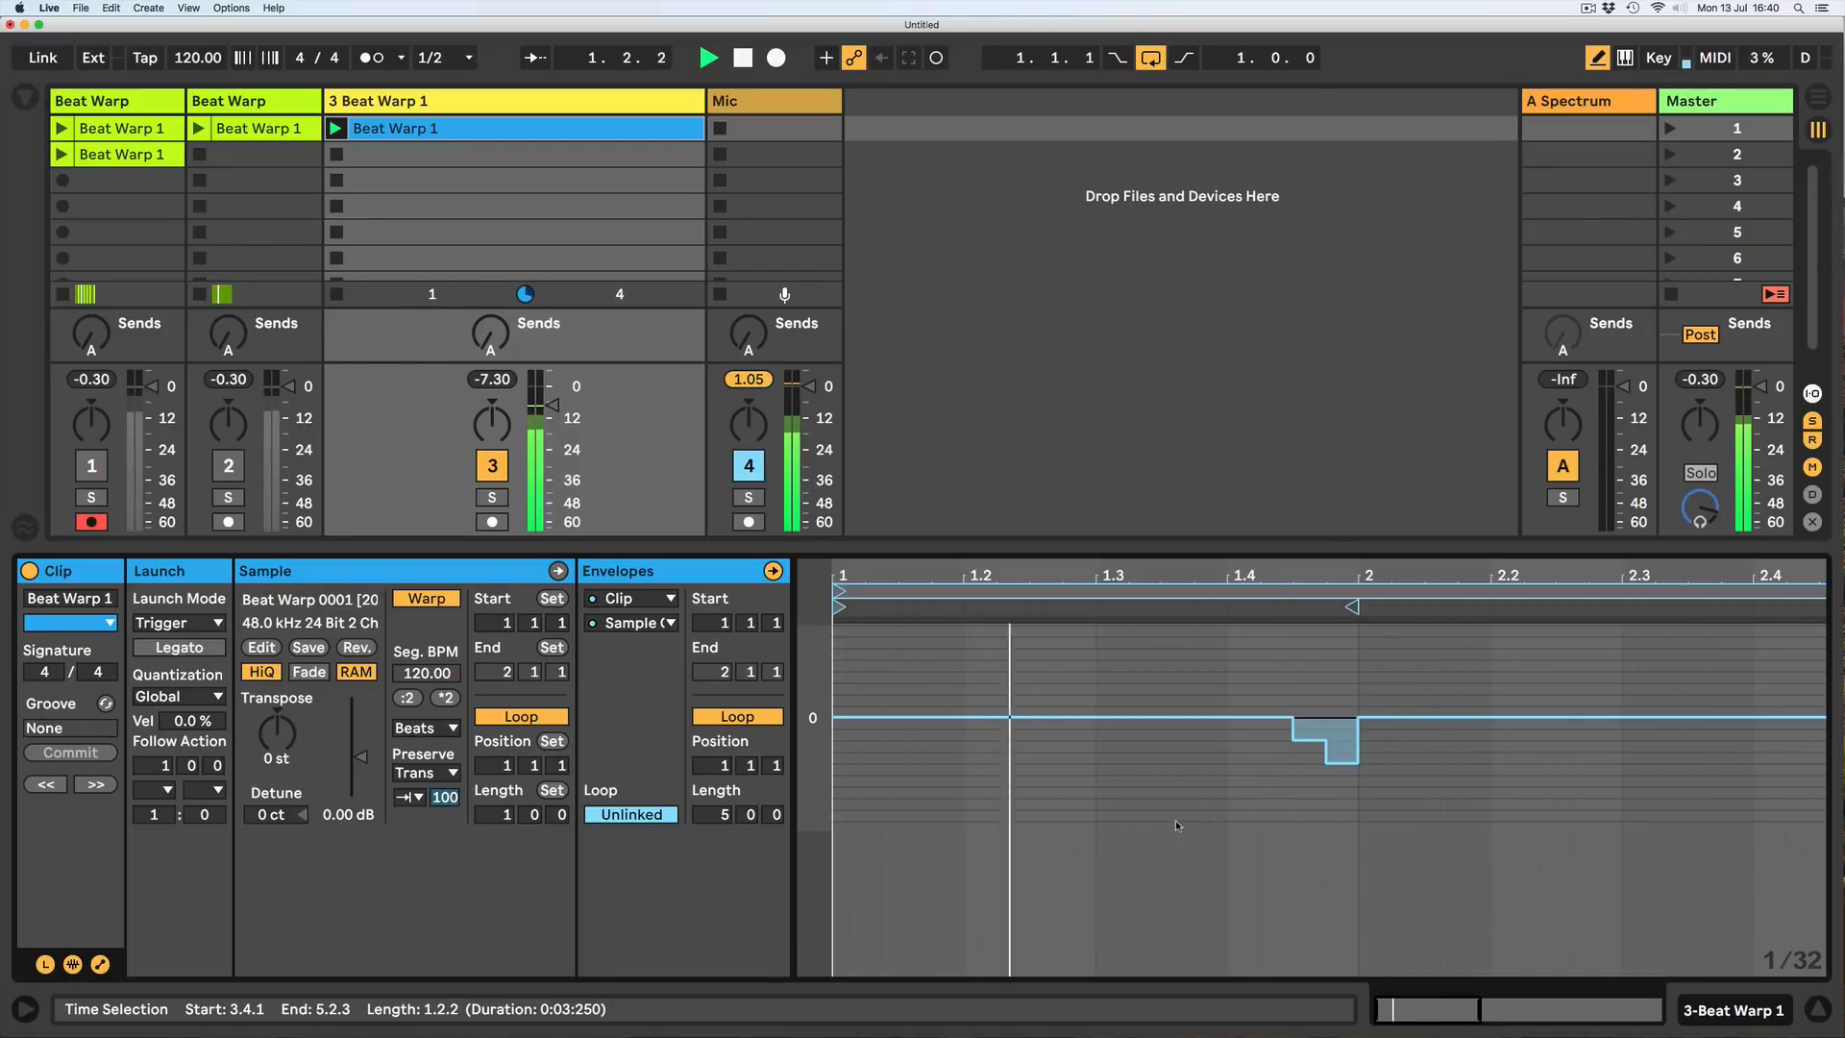
Try offsets of -3, -4, 0 and +2 sixteenths on the last 1/16 envelope step before bar 2 while auditioning.
left_click(1344, 751)
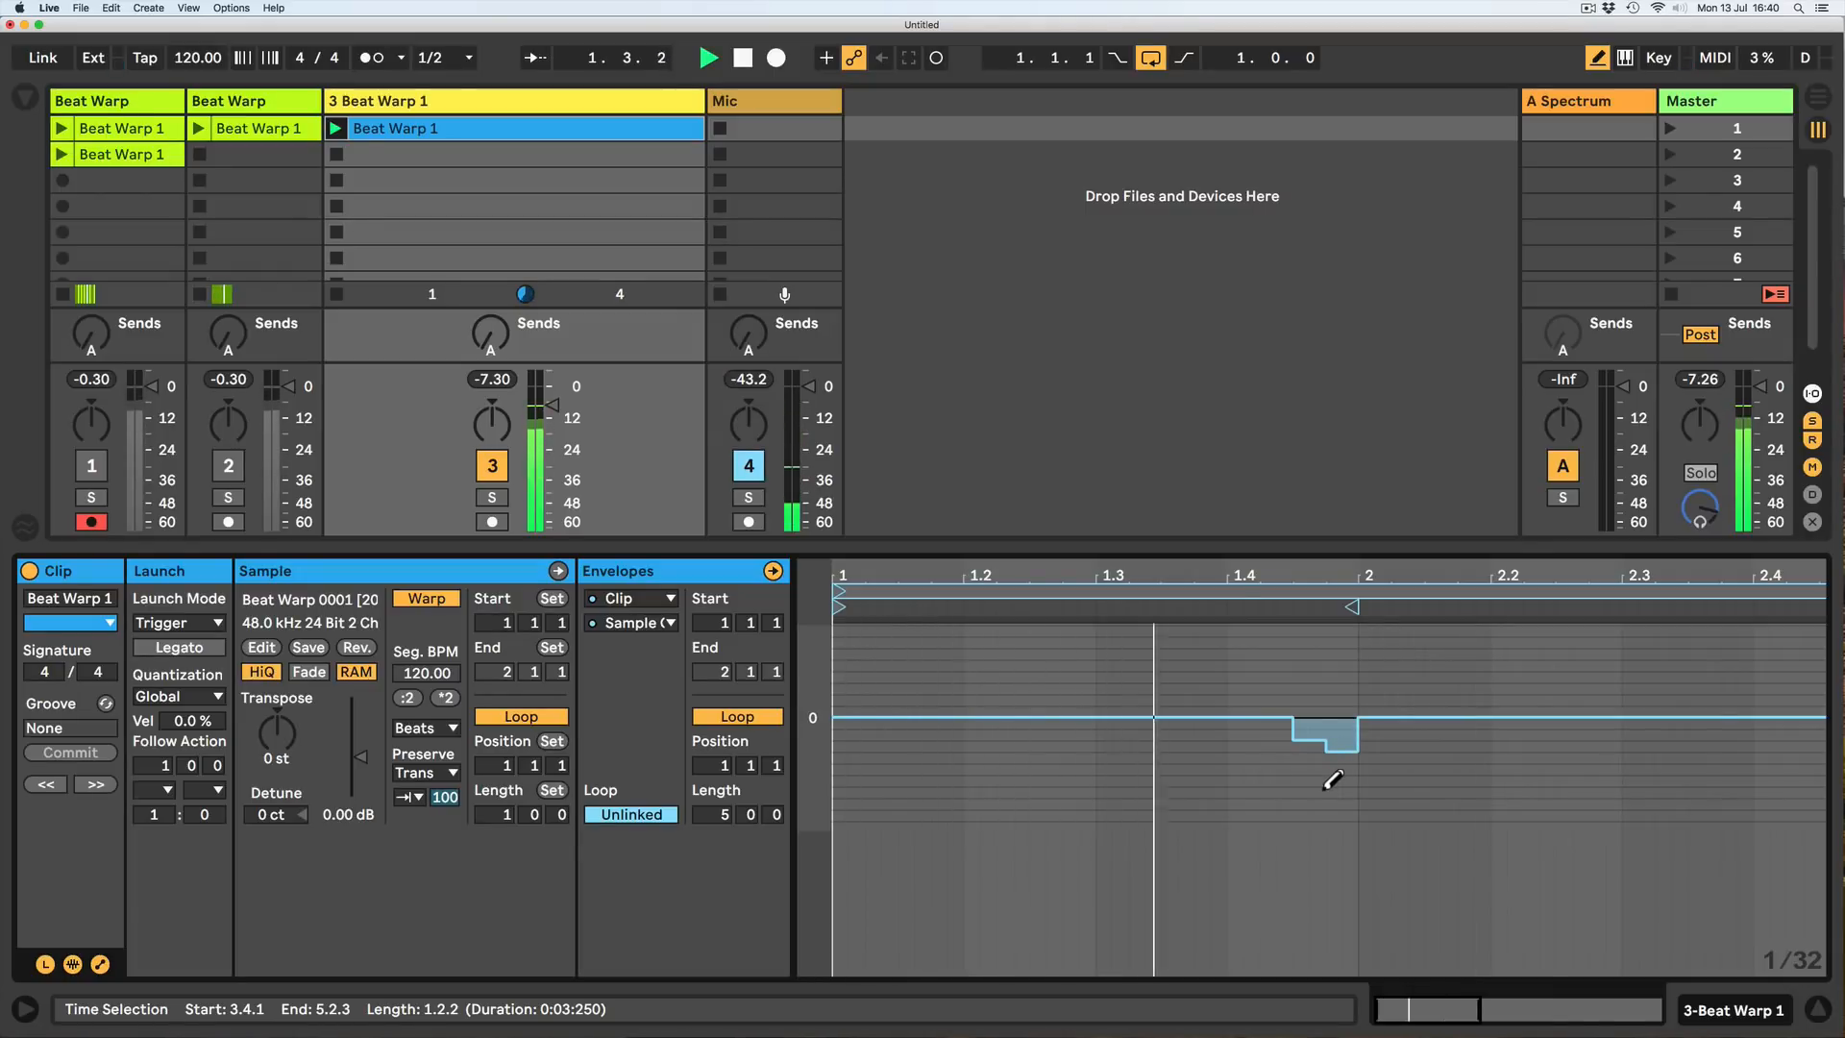
left_click(1330, 774)
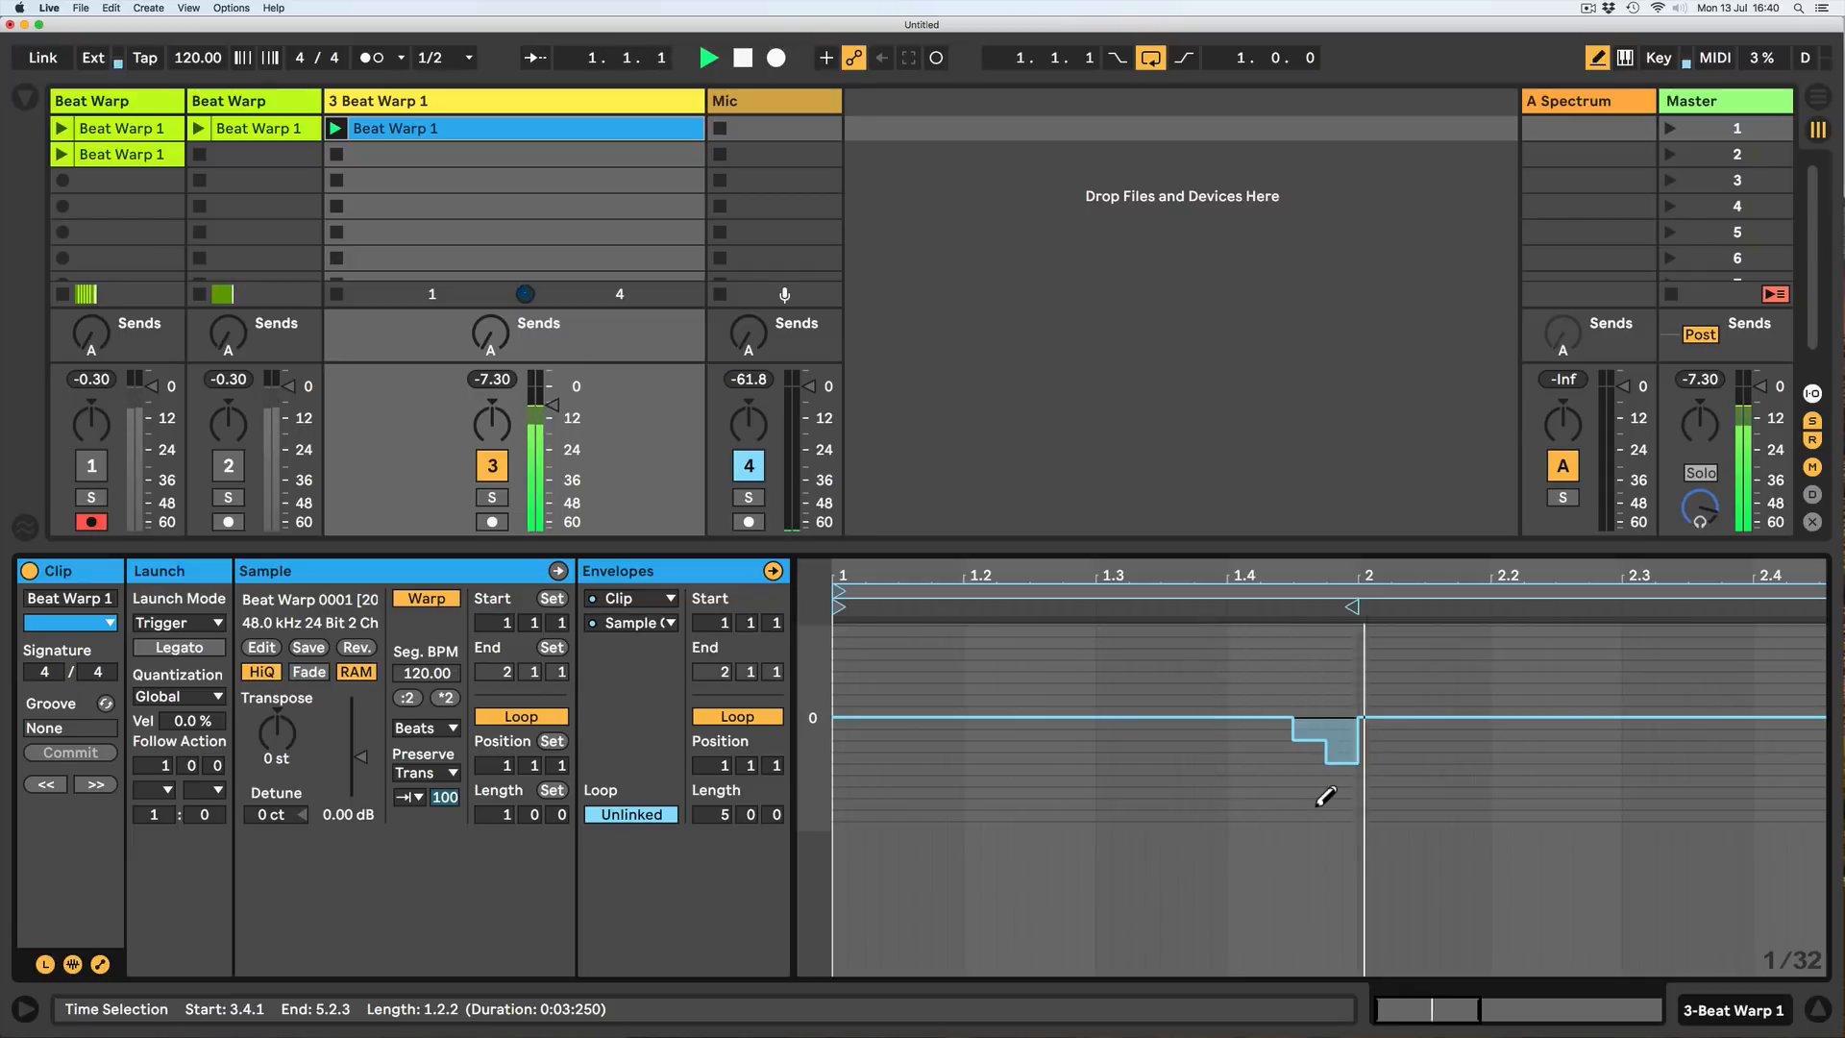
left_click(1346, 735)
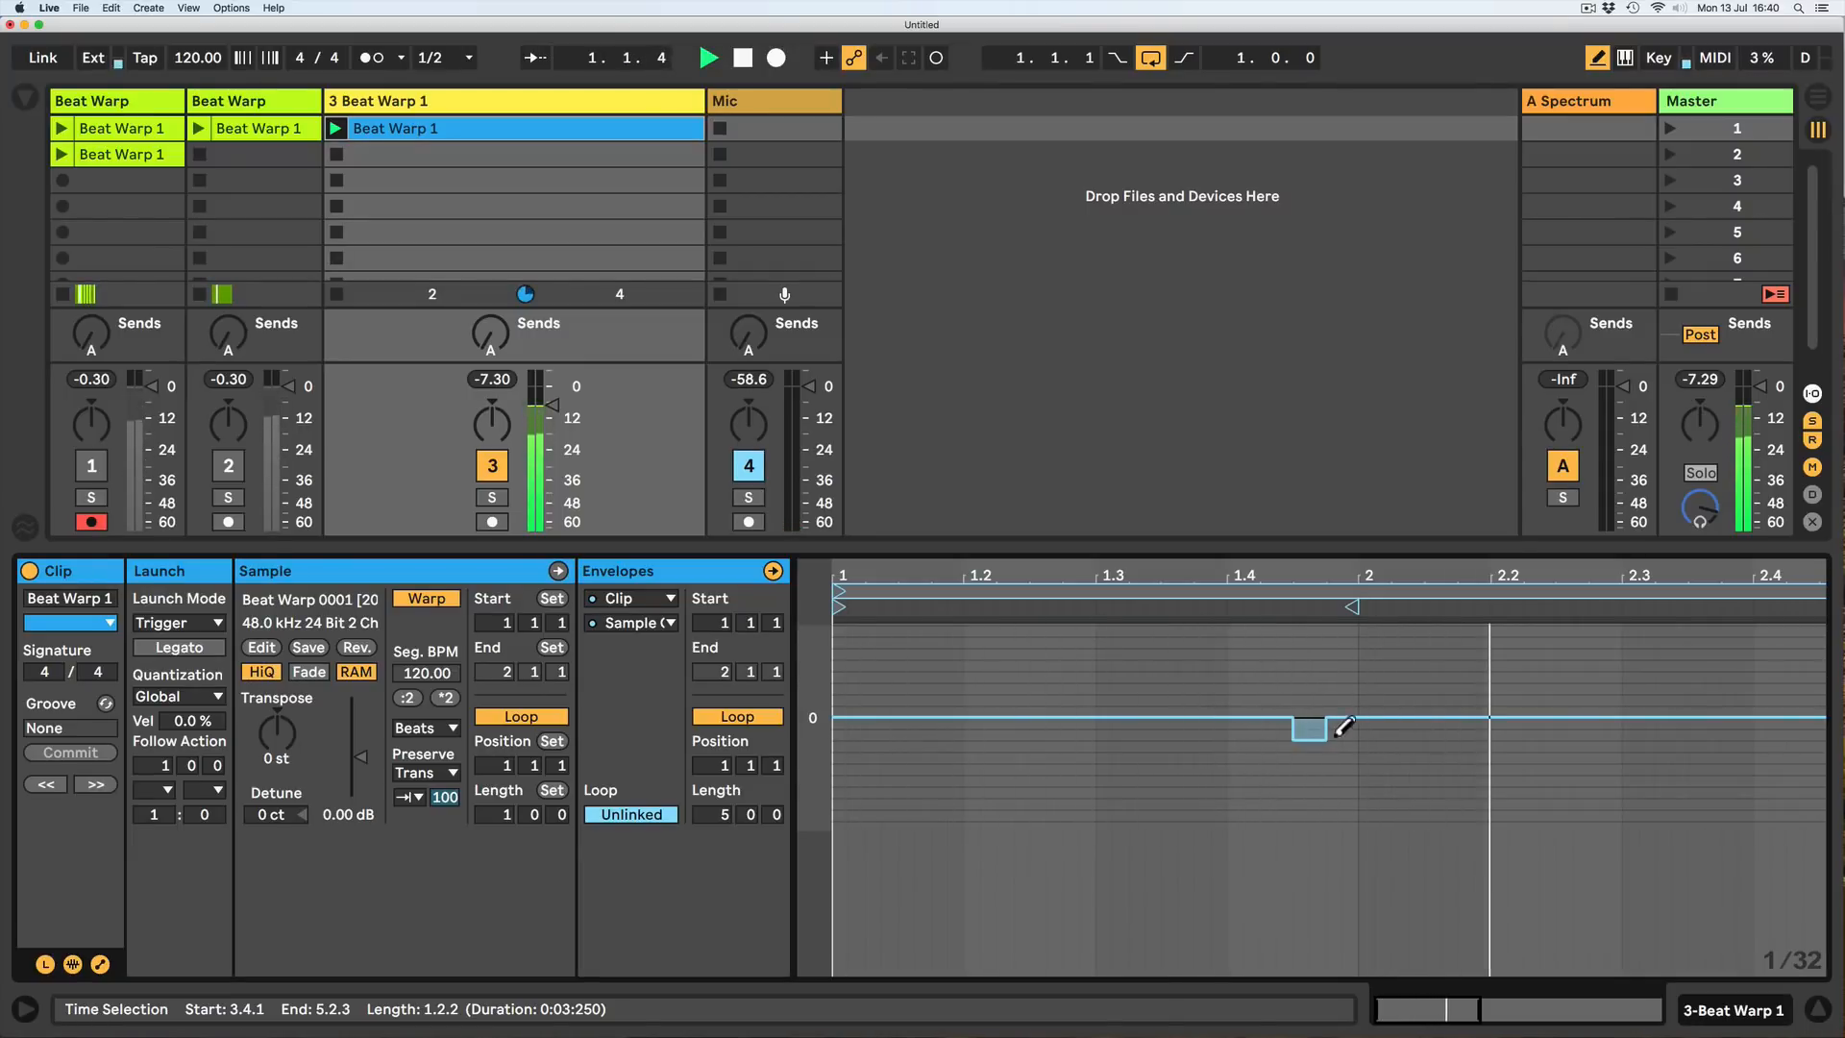
left_click_drag(1342, 730, 1336, 696)
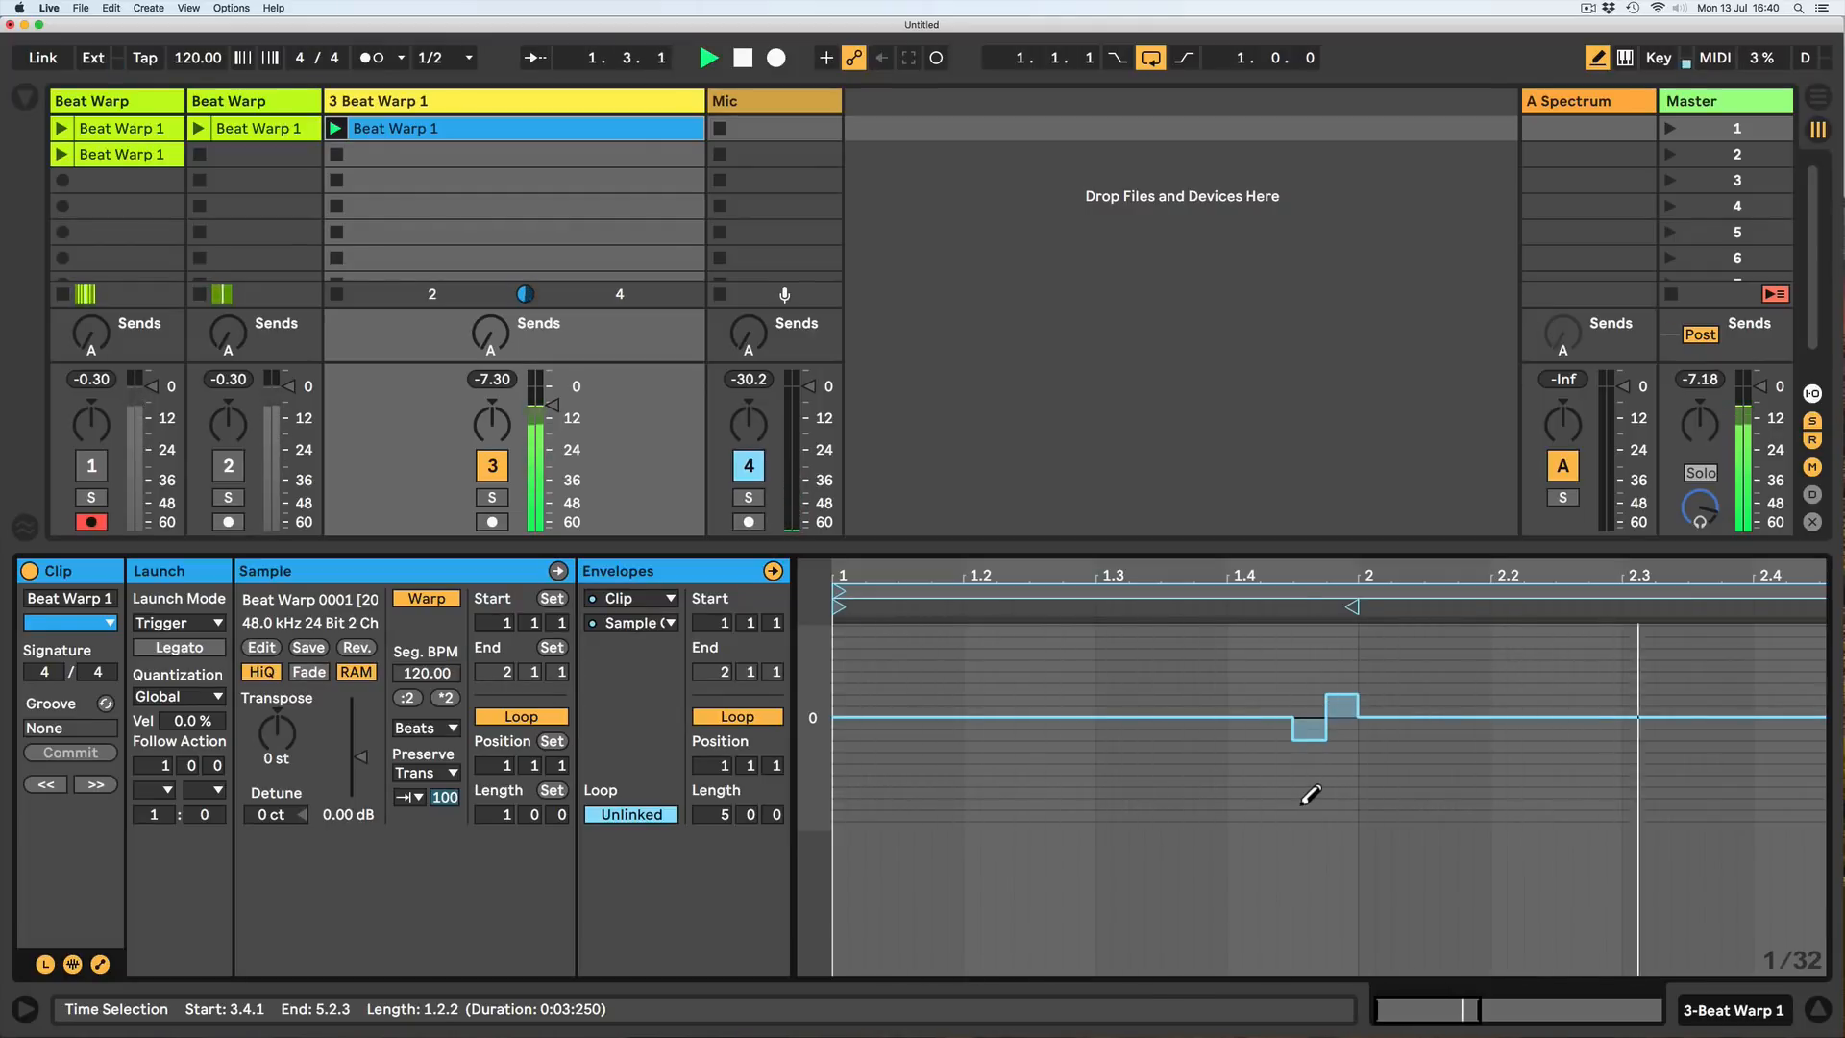
Flatten the remaining envelope steps before bar 2 to 0 and shorten the envelope loop length to 0.3.0.
mouse_move(1301, 725)
left_mouse_down()
mouse_move(1353, 723)
mouse_move(1323, 701)
left_mouse_up()
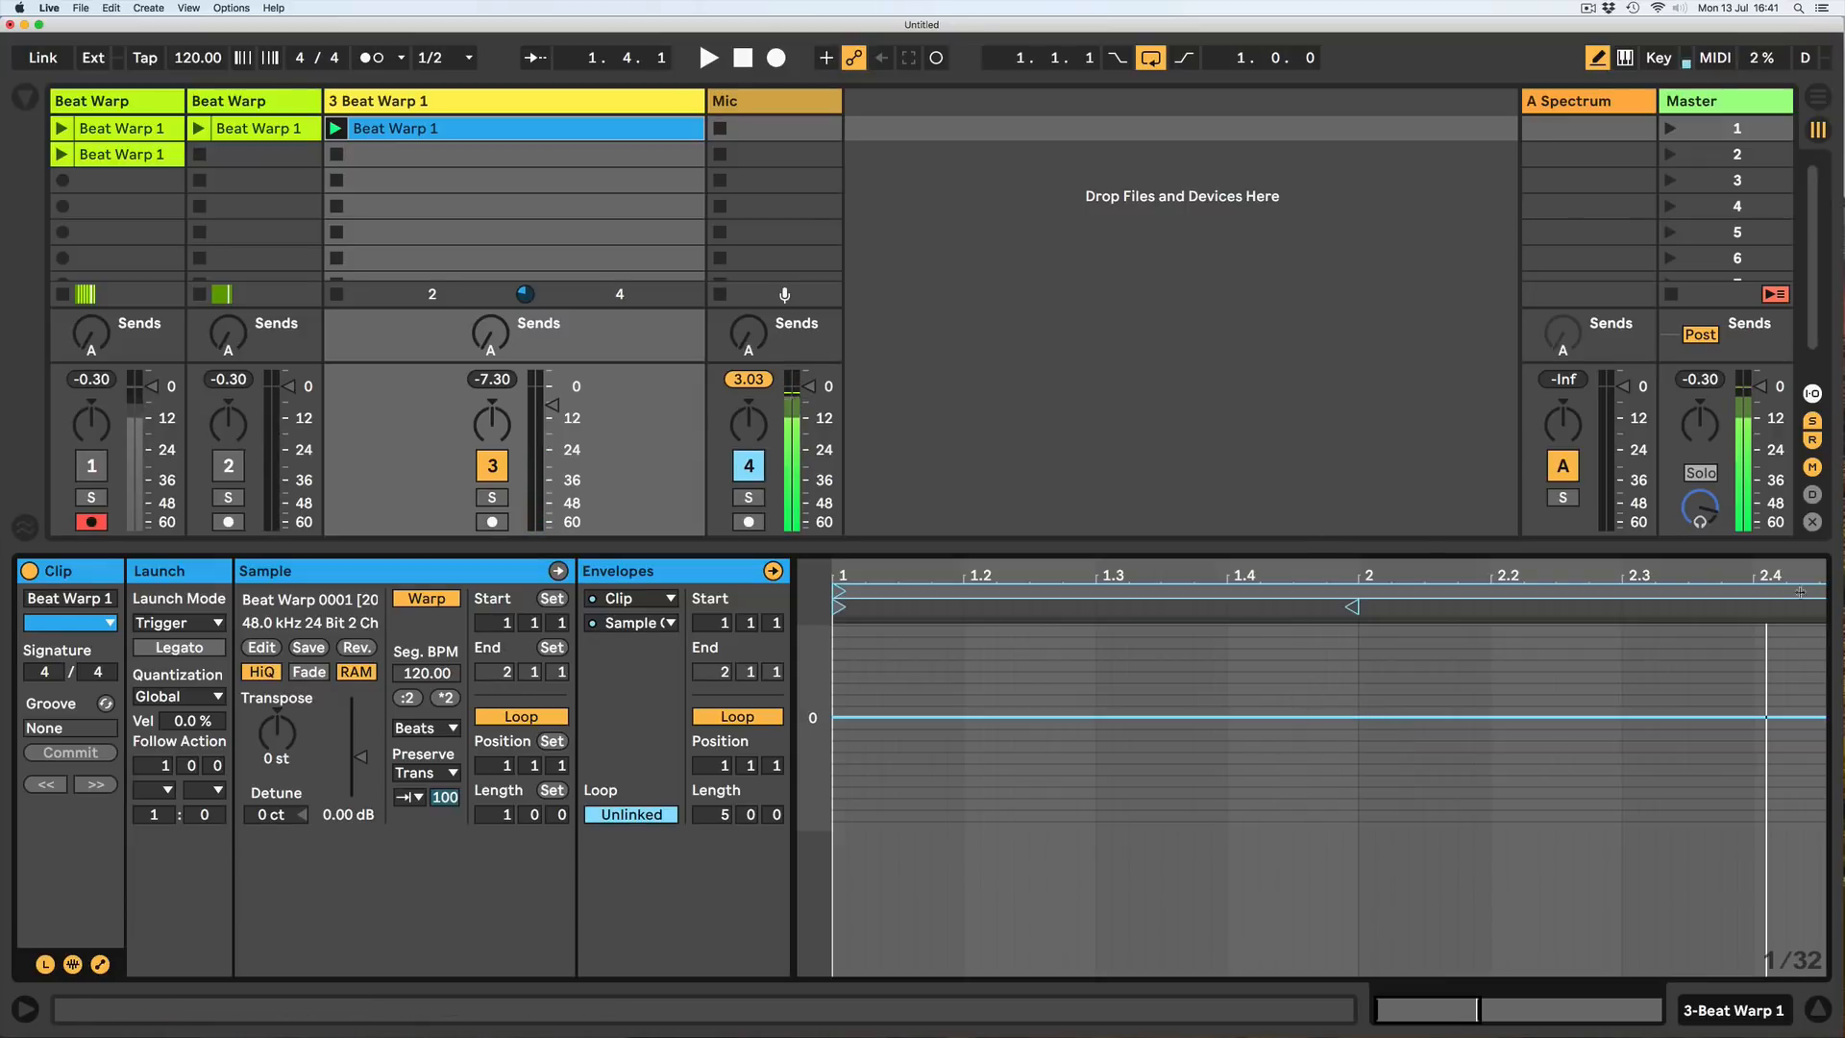
left_click_drag(1811, 598, 1234, 617)
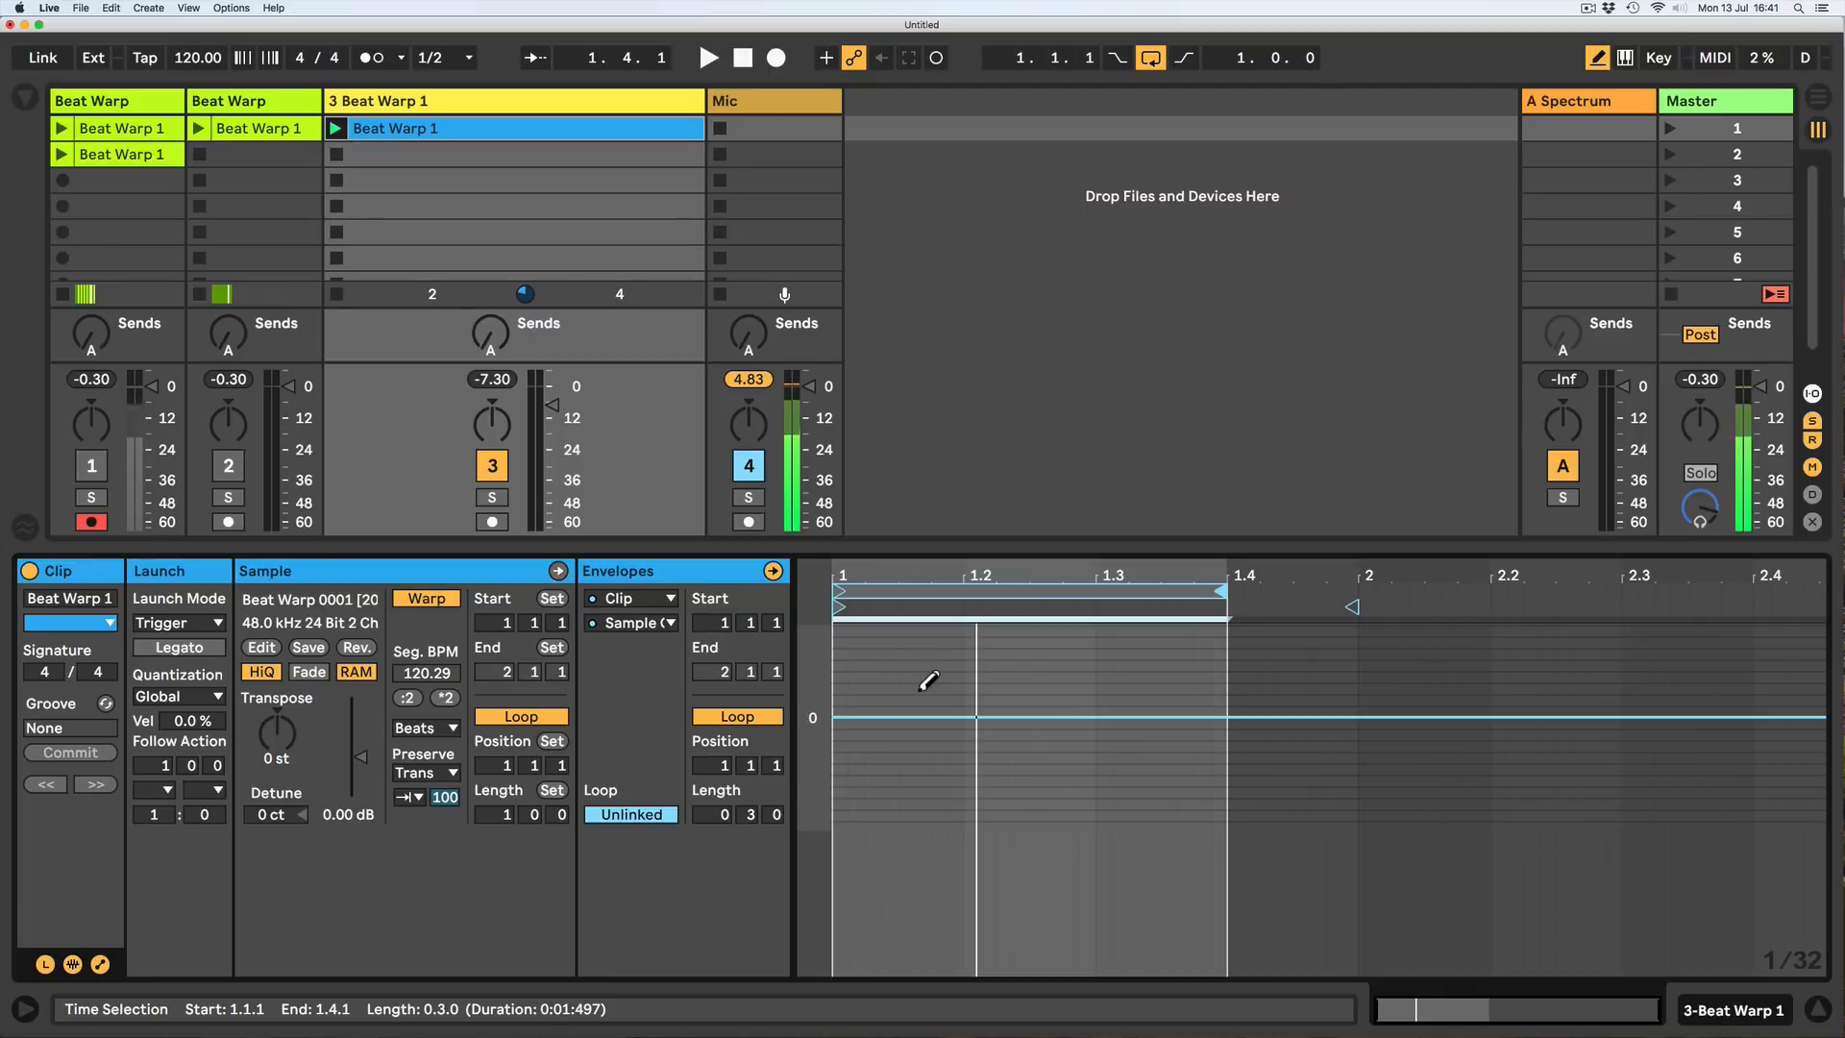
left_click(673, 625)
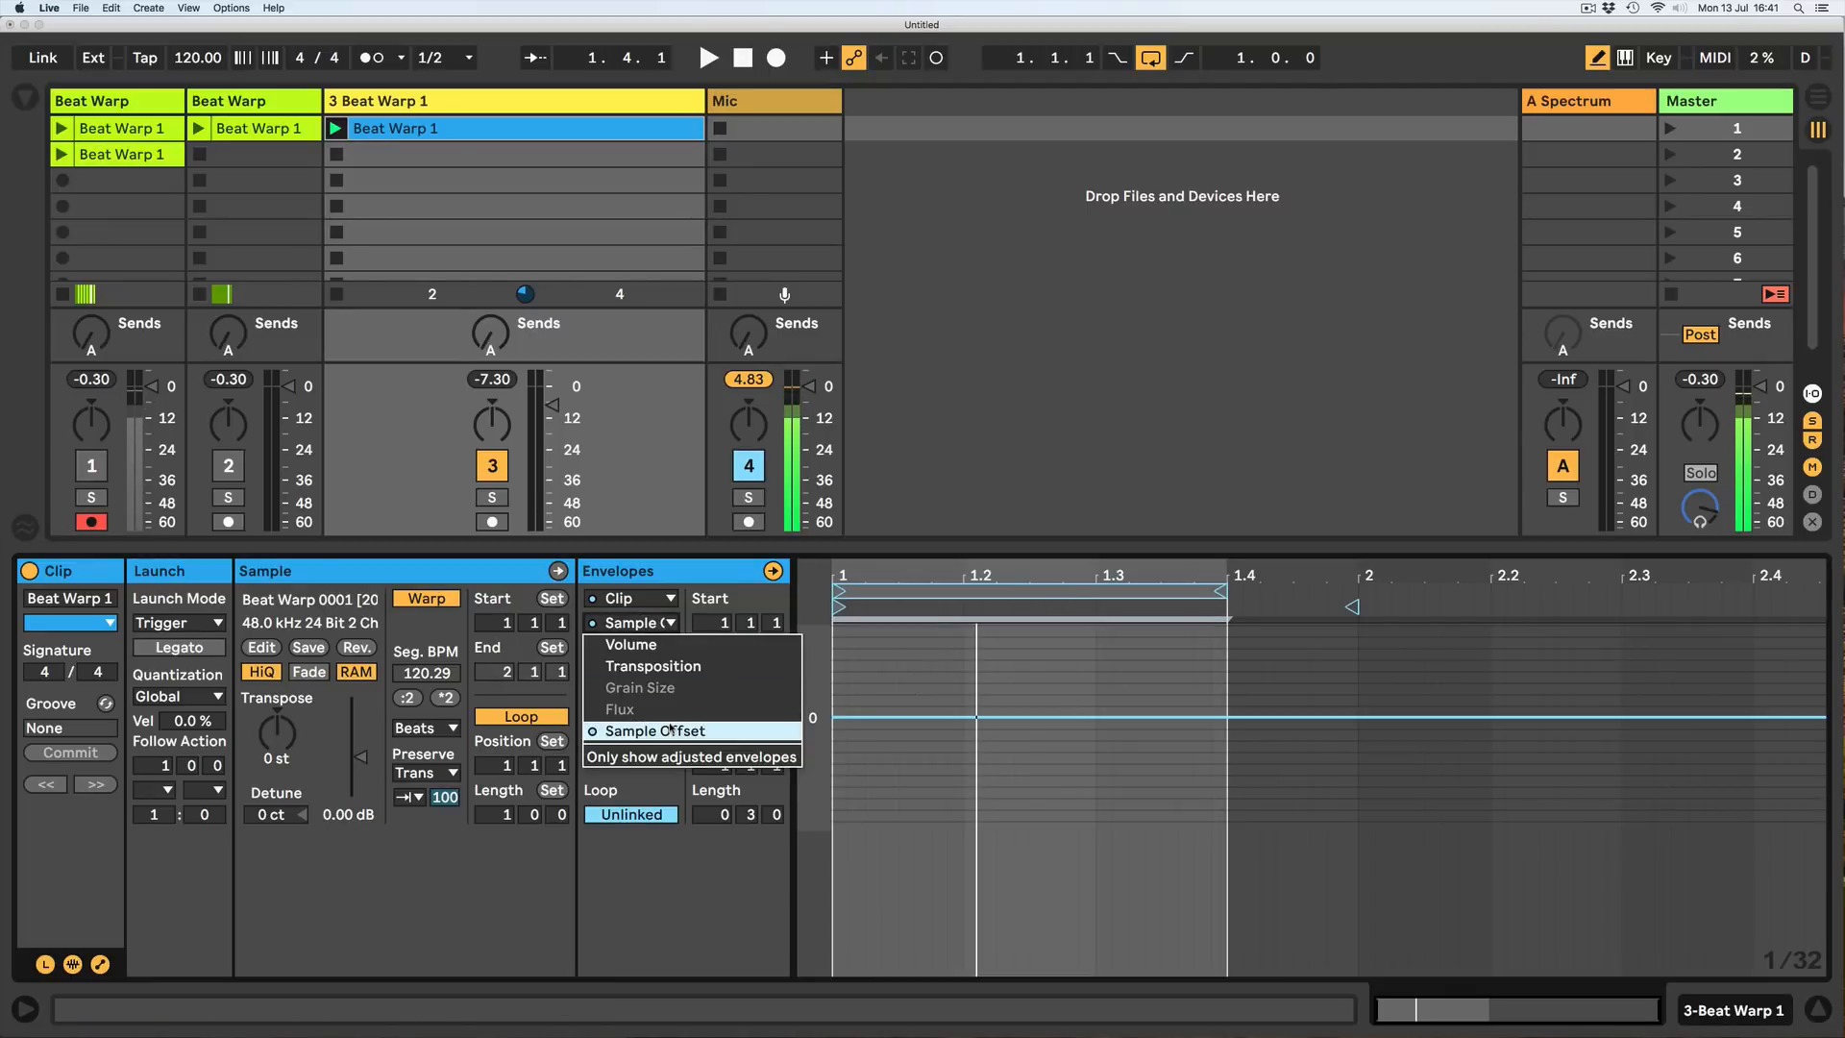
left_click(692, 757)
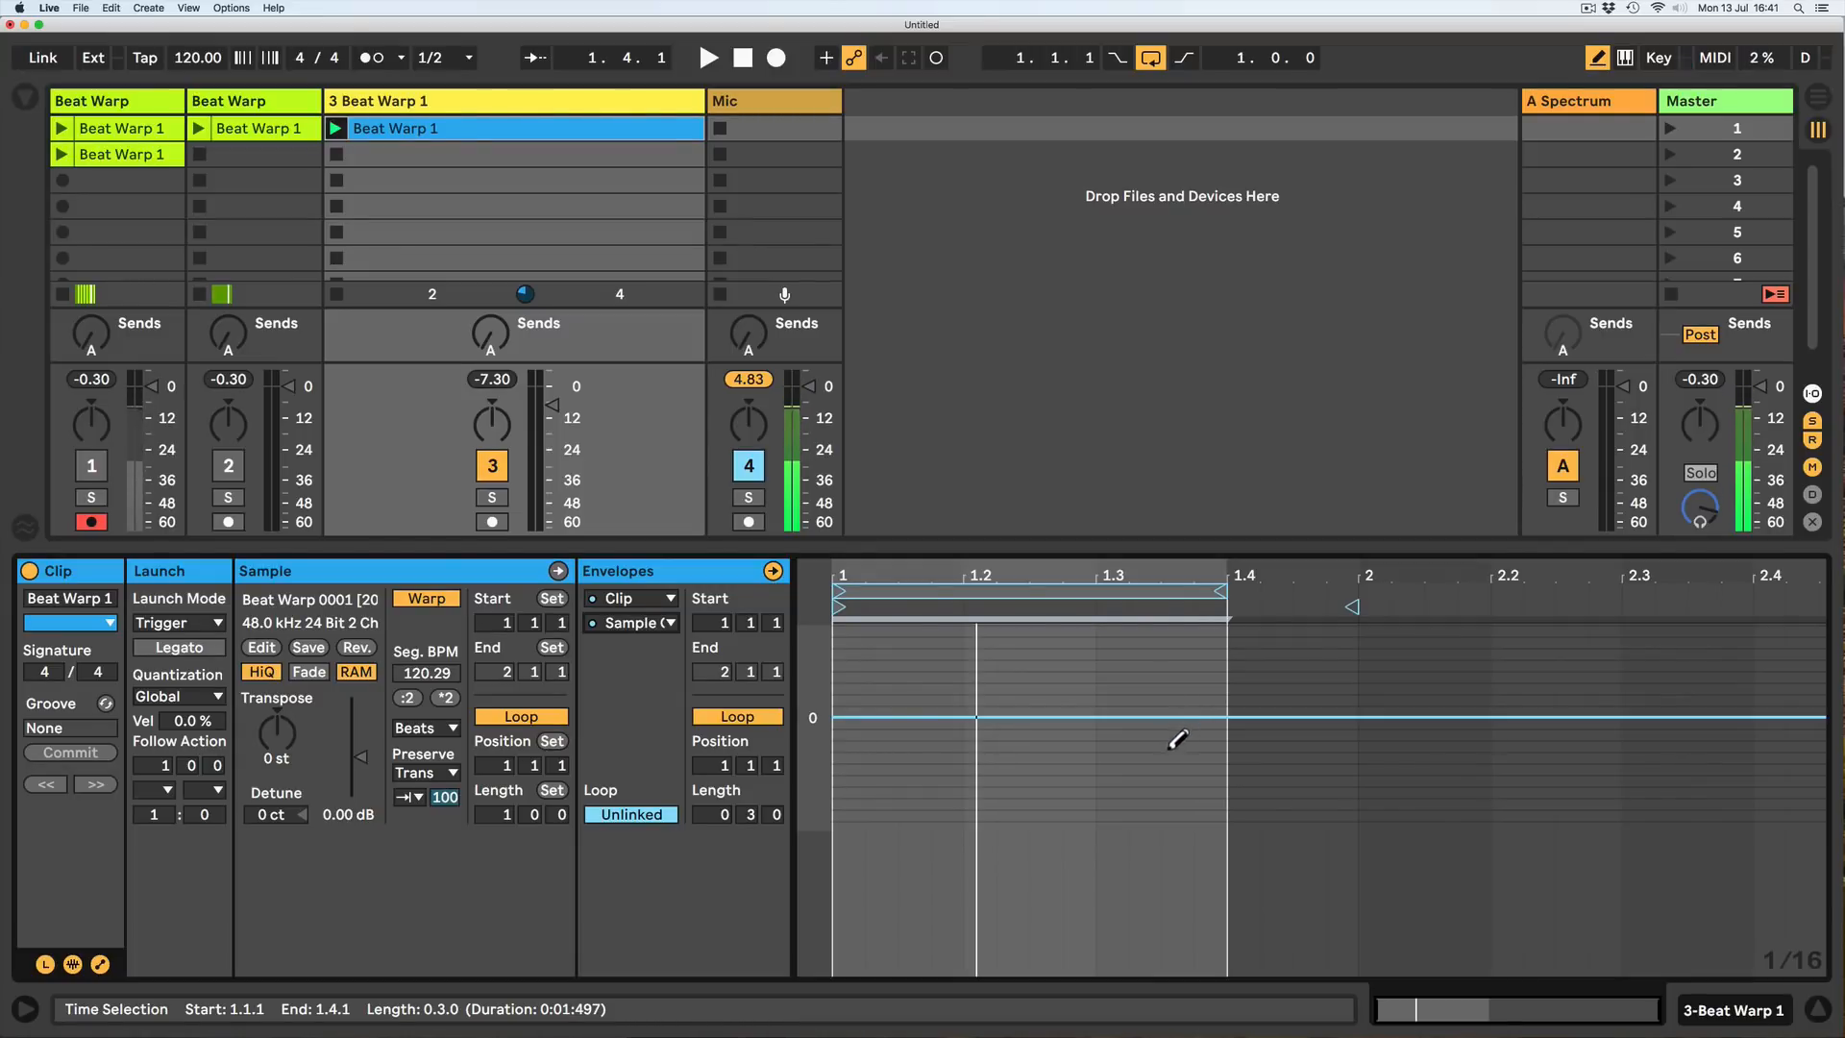
Draw a 1/8-long envelope step of -2 sixteenths from 1.3.3 to 1.4 and audition the shortened loop.
left_click(1178, 740)
key("space")
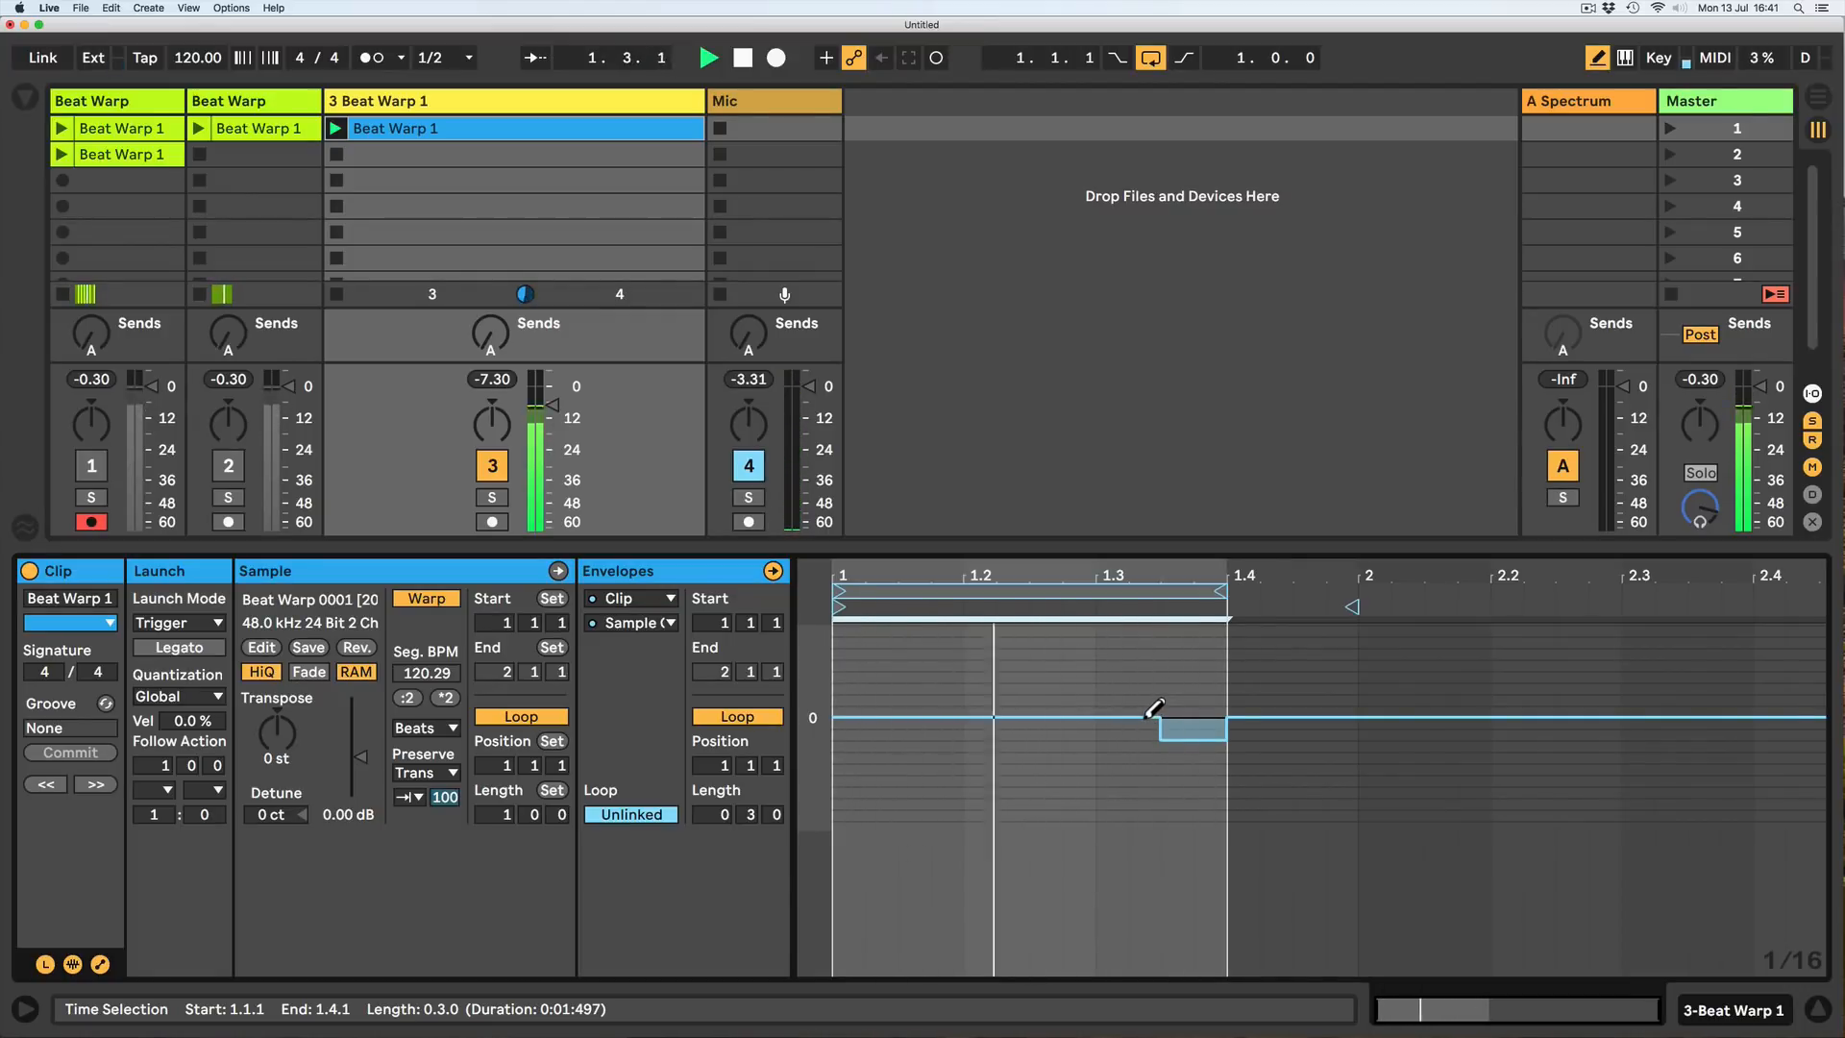
key("space")
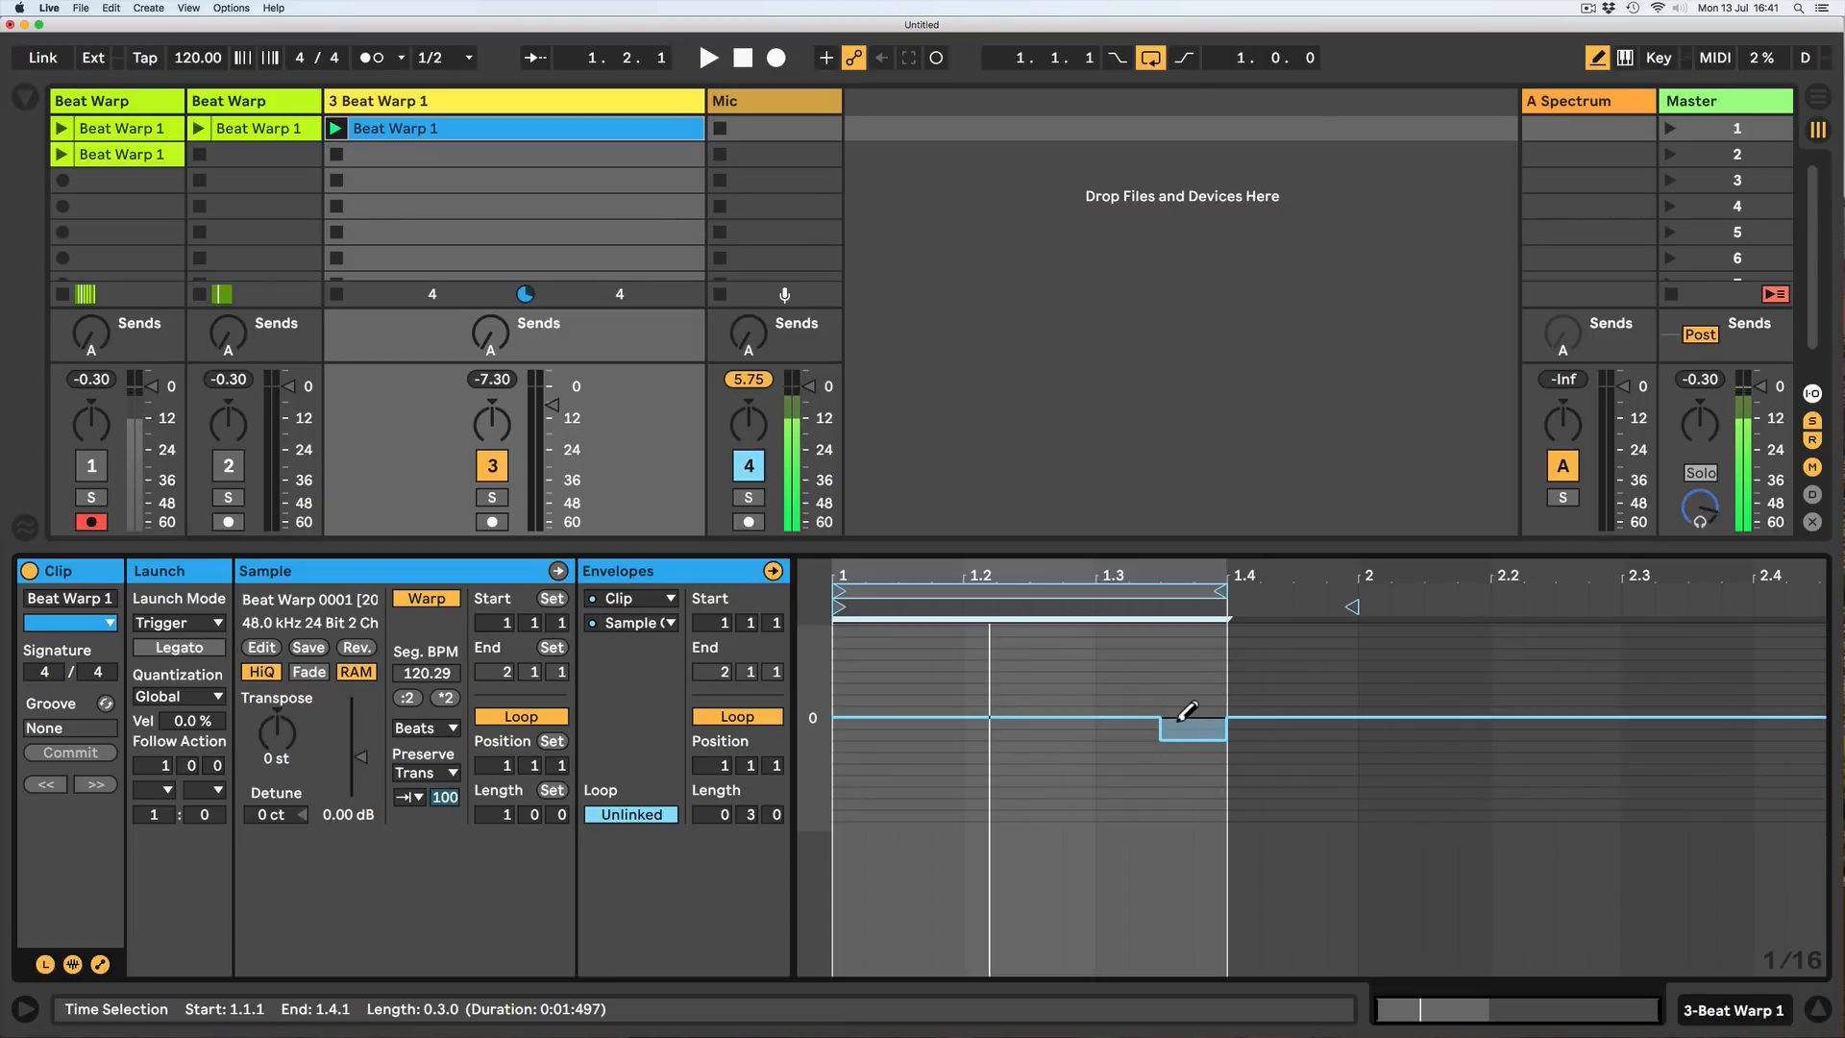
key("space")
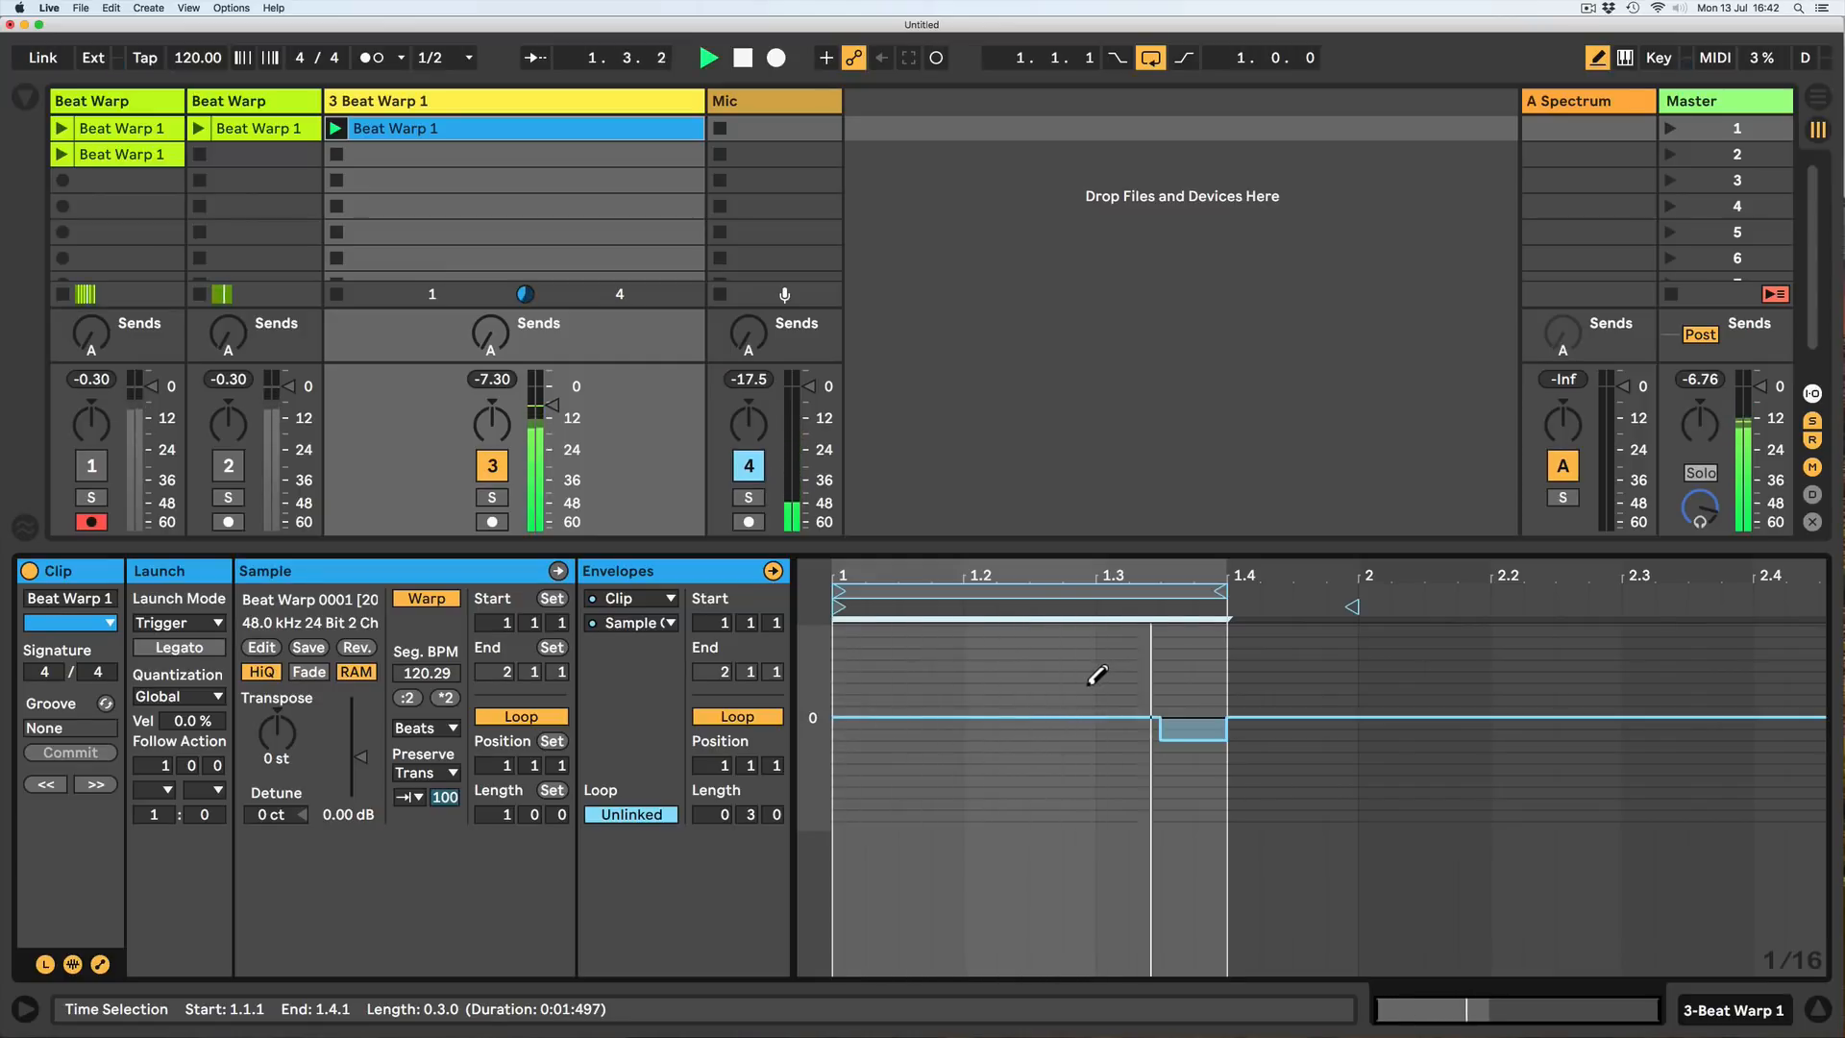
key("space")
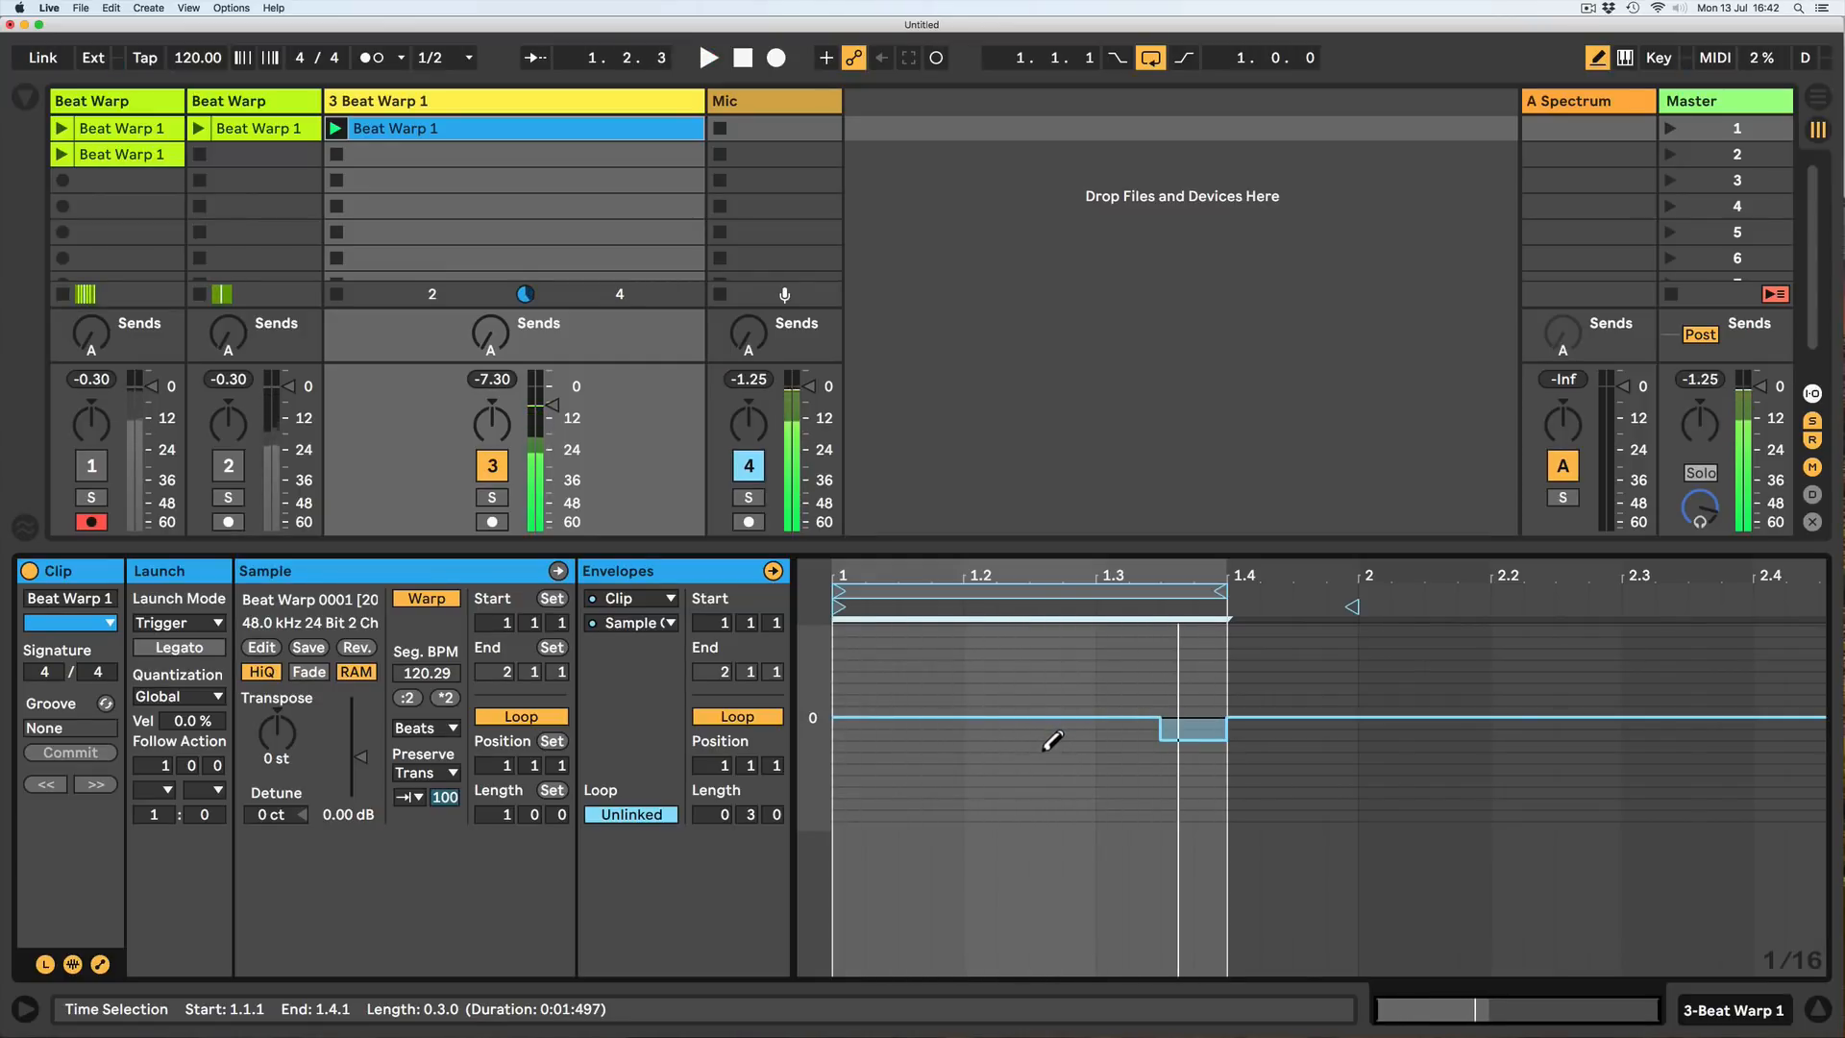
Draw 1/16 envelope steps of -2 sixteenths at 1.2.3, +1 at 1.2.4 and +2 at 1.3 while auditioning.
left_click(1049, 738)
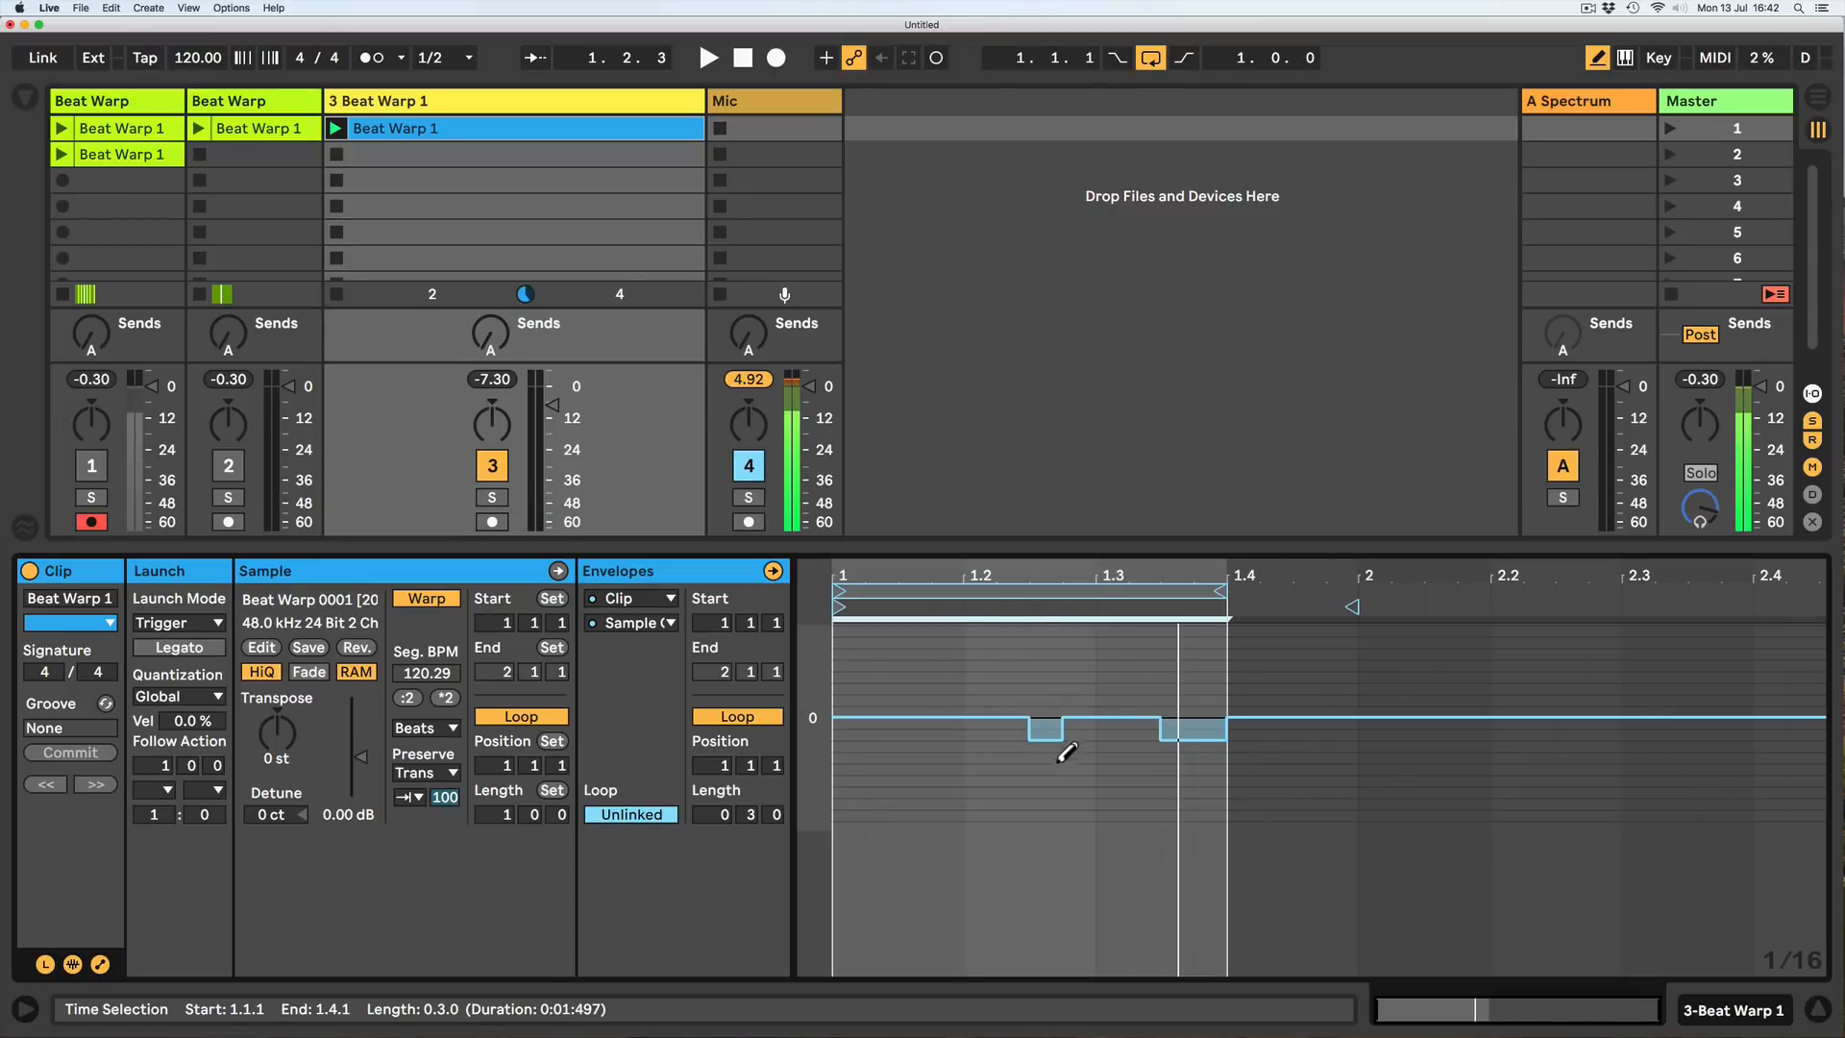
key("space")
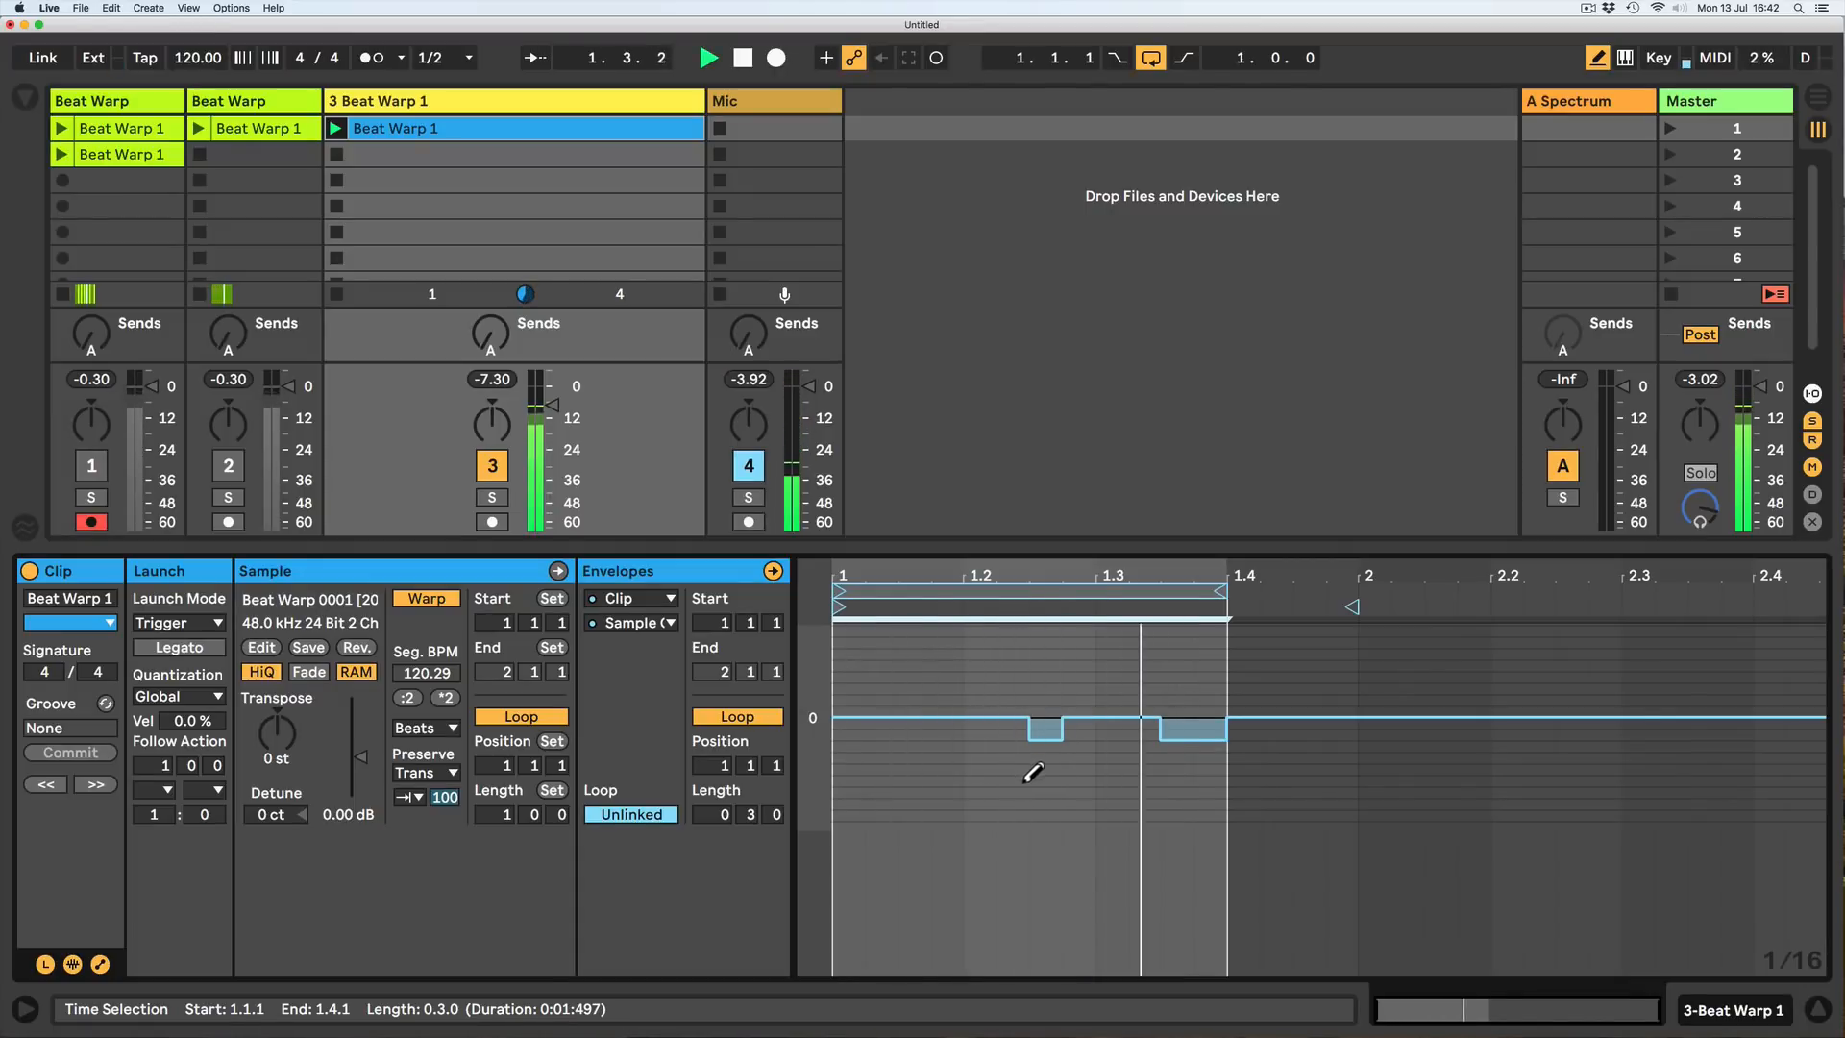
left_click(1113, 761)
left_click(1108, 754)
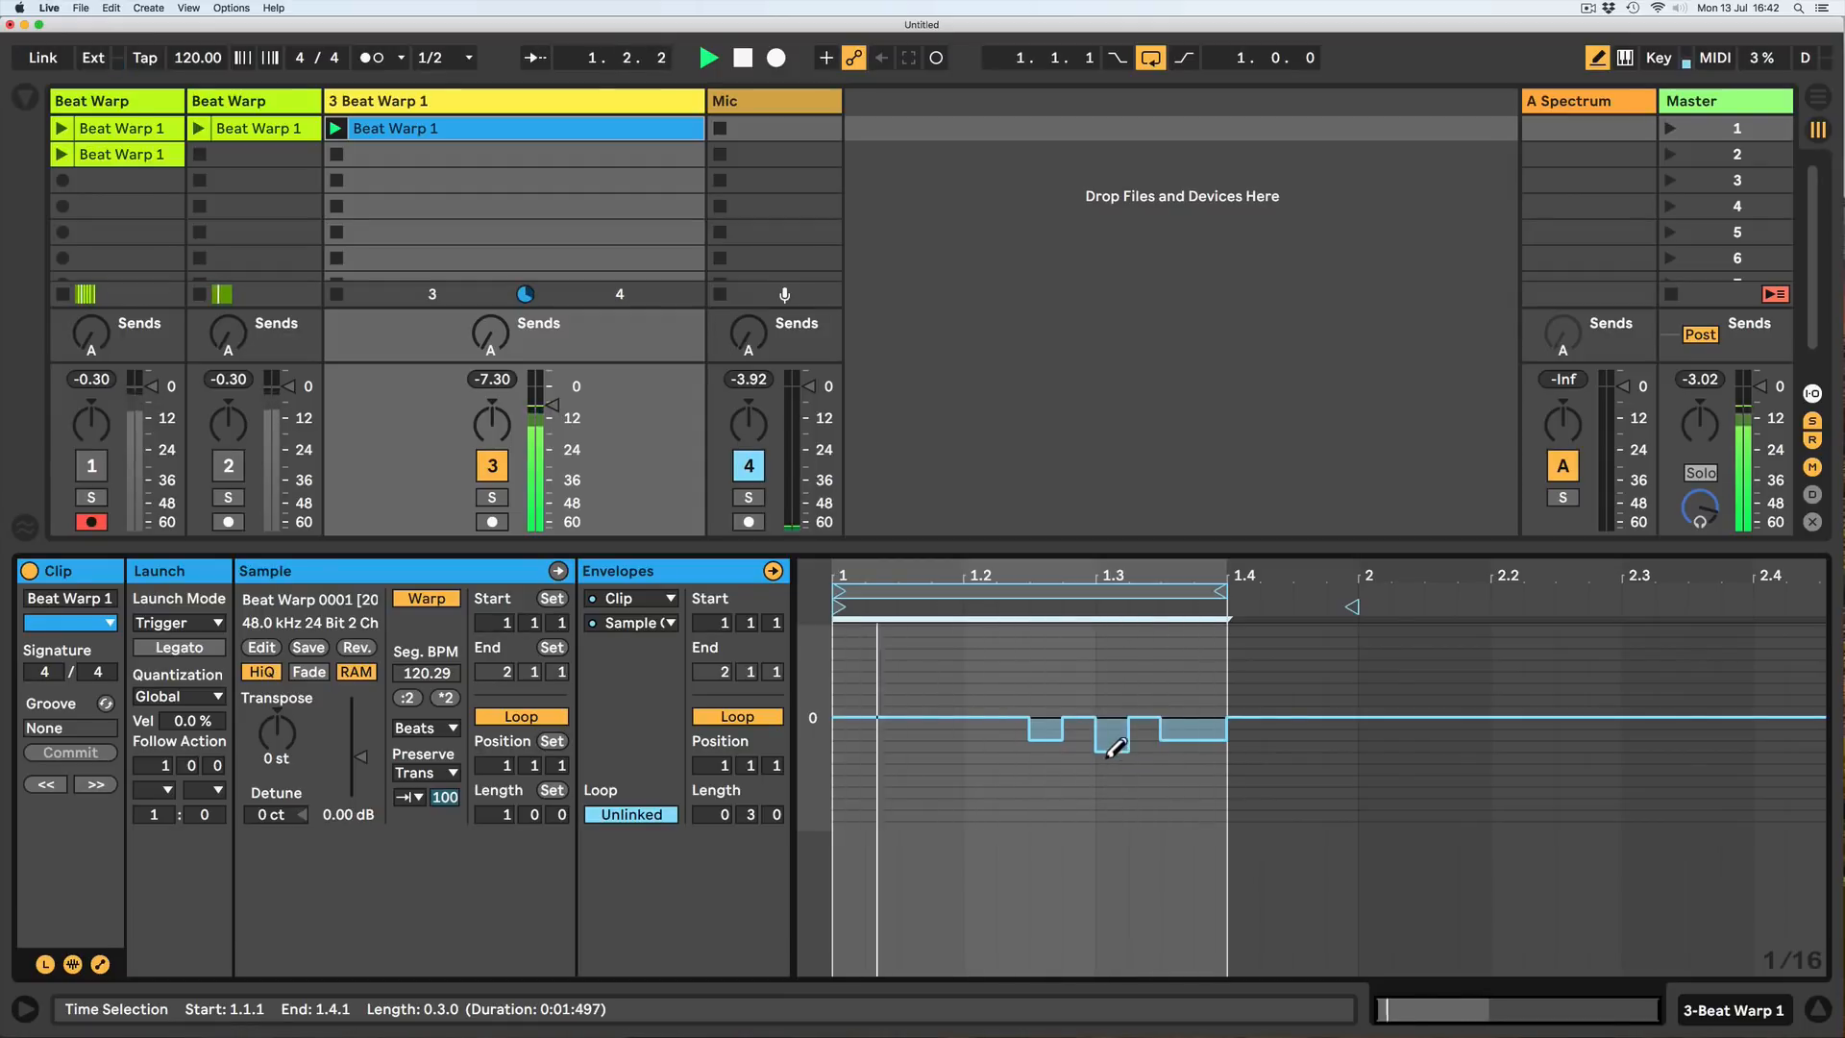
left_click_drag(1107, 716, 1120, 691)
left_click(1087, 713)
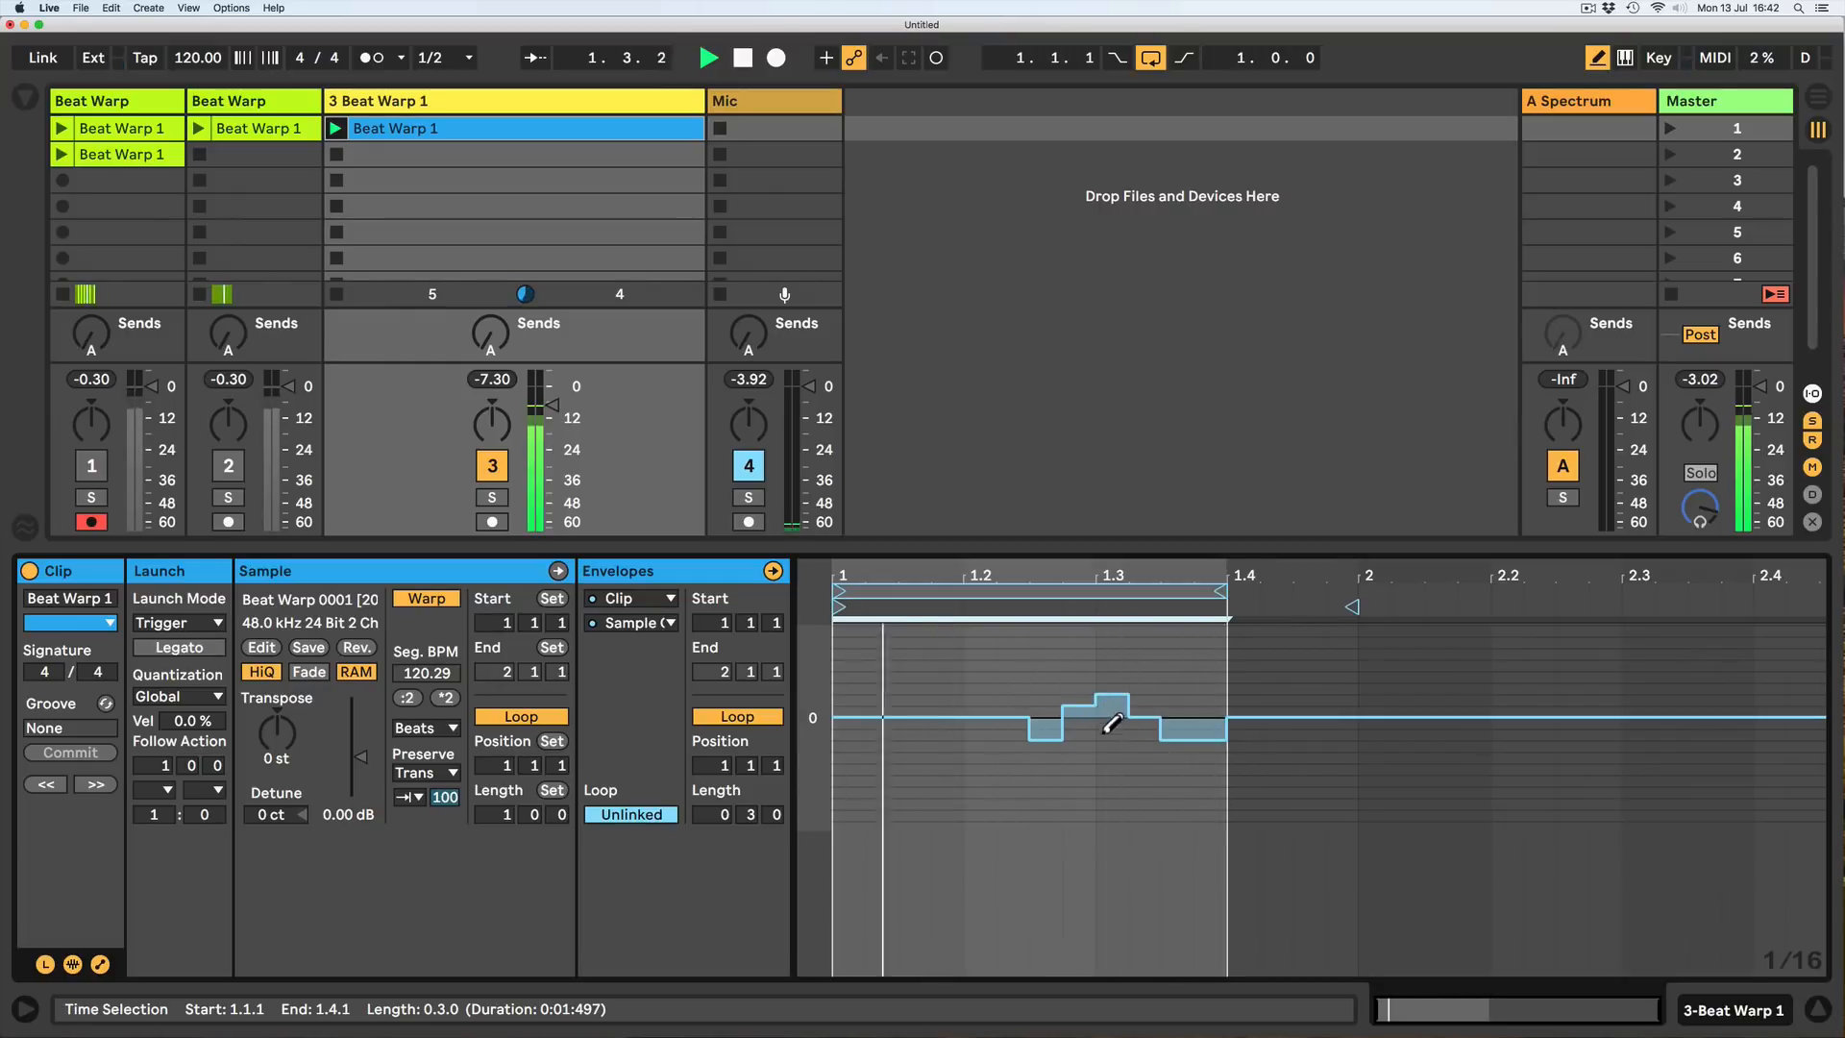
Try offsets of -2, +3, +5 and +6 sixteenths on the step at 1.3, and flatten the steps from 1.2.3 to 1.3.2.
left_click(1108, 735)
left_click(1108, 741)
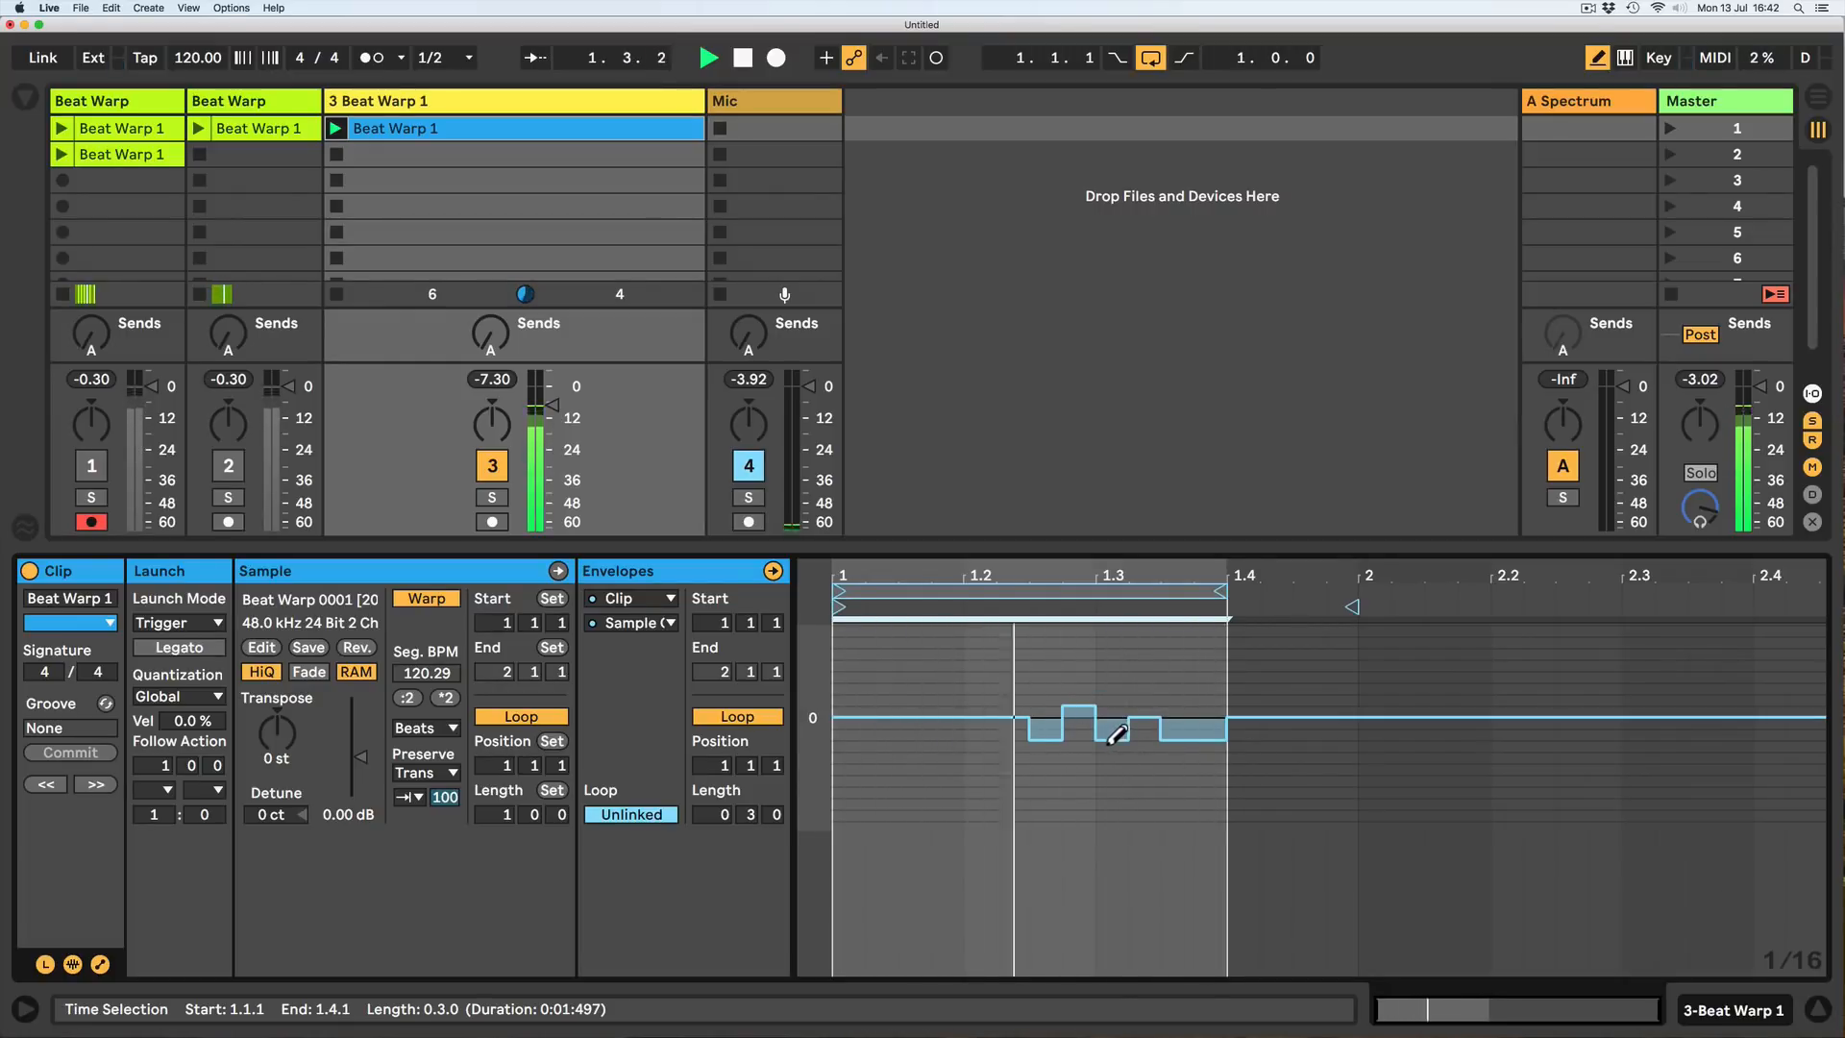
left_click(1113, 684)
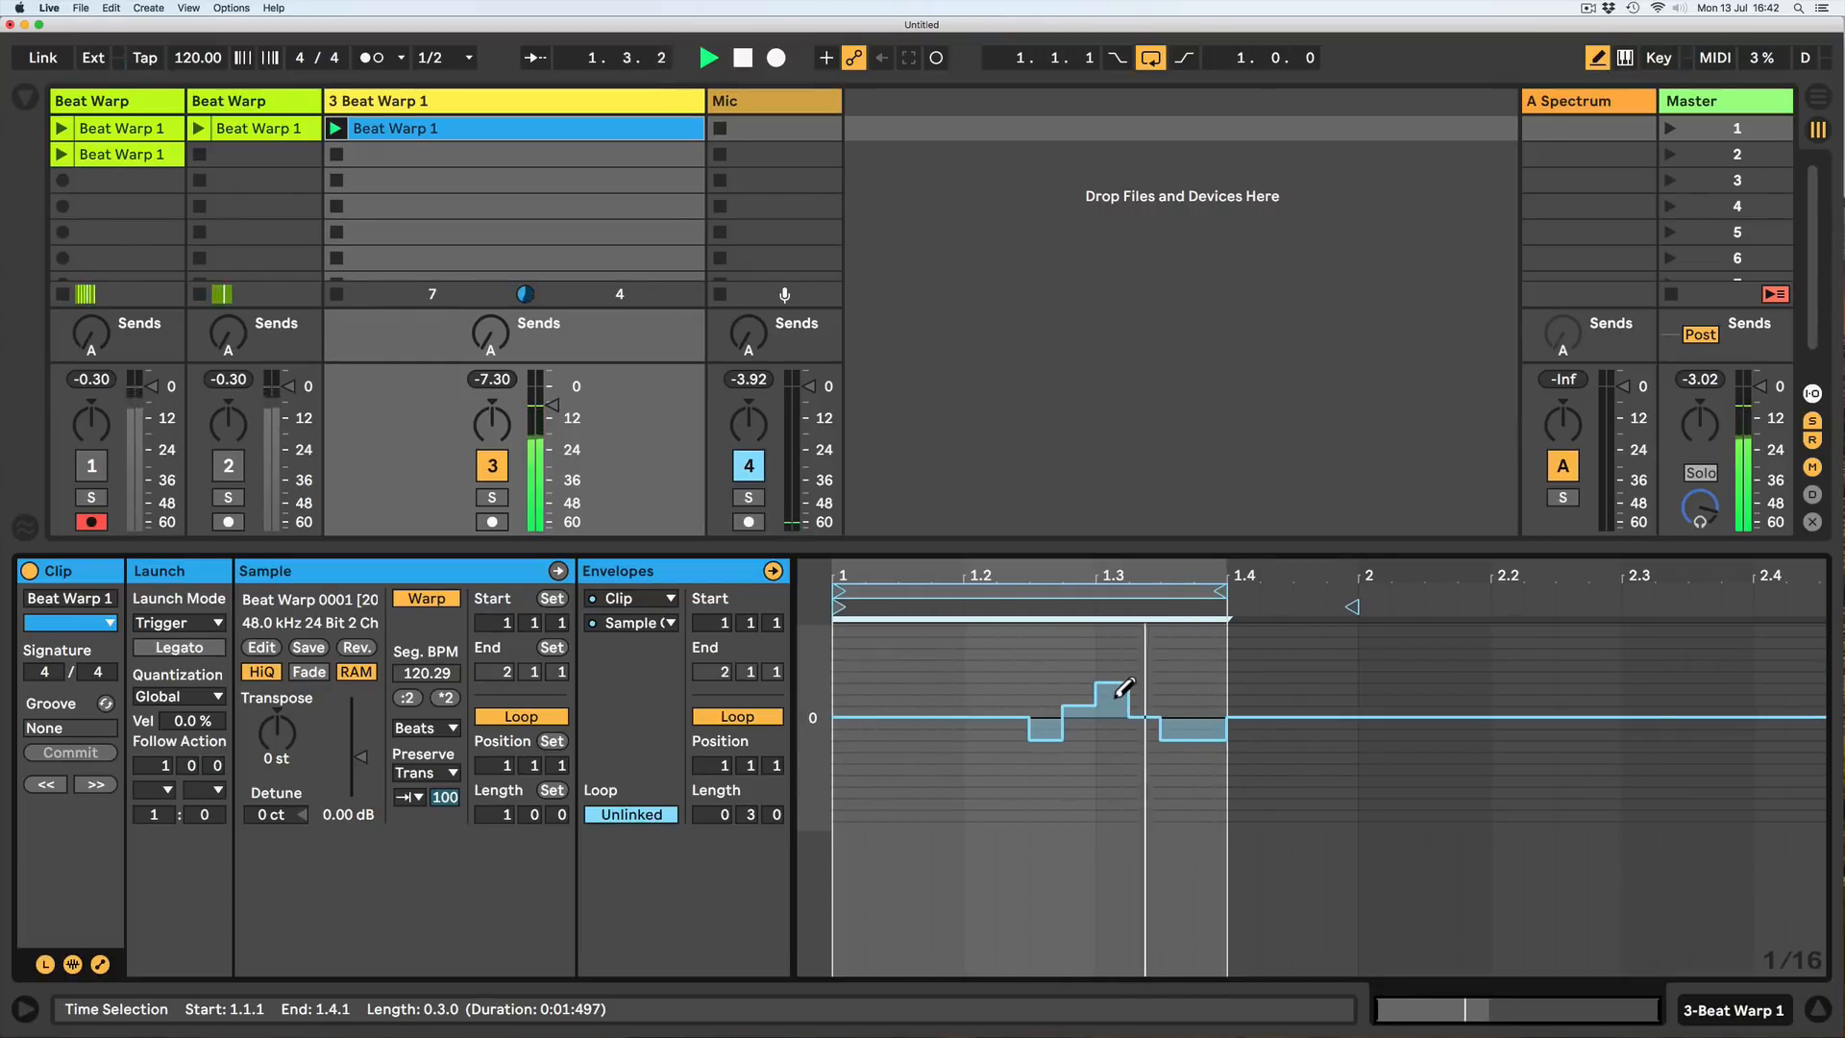
left_click(1118, 669)
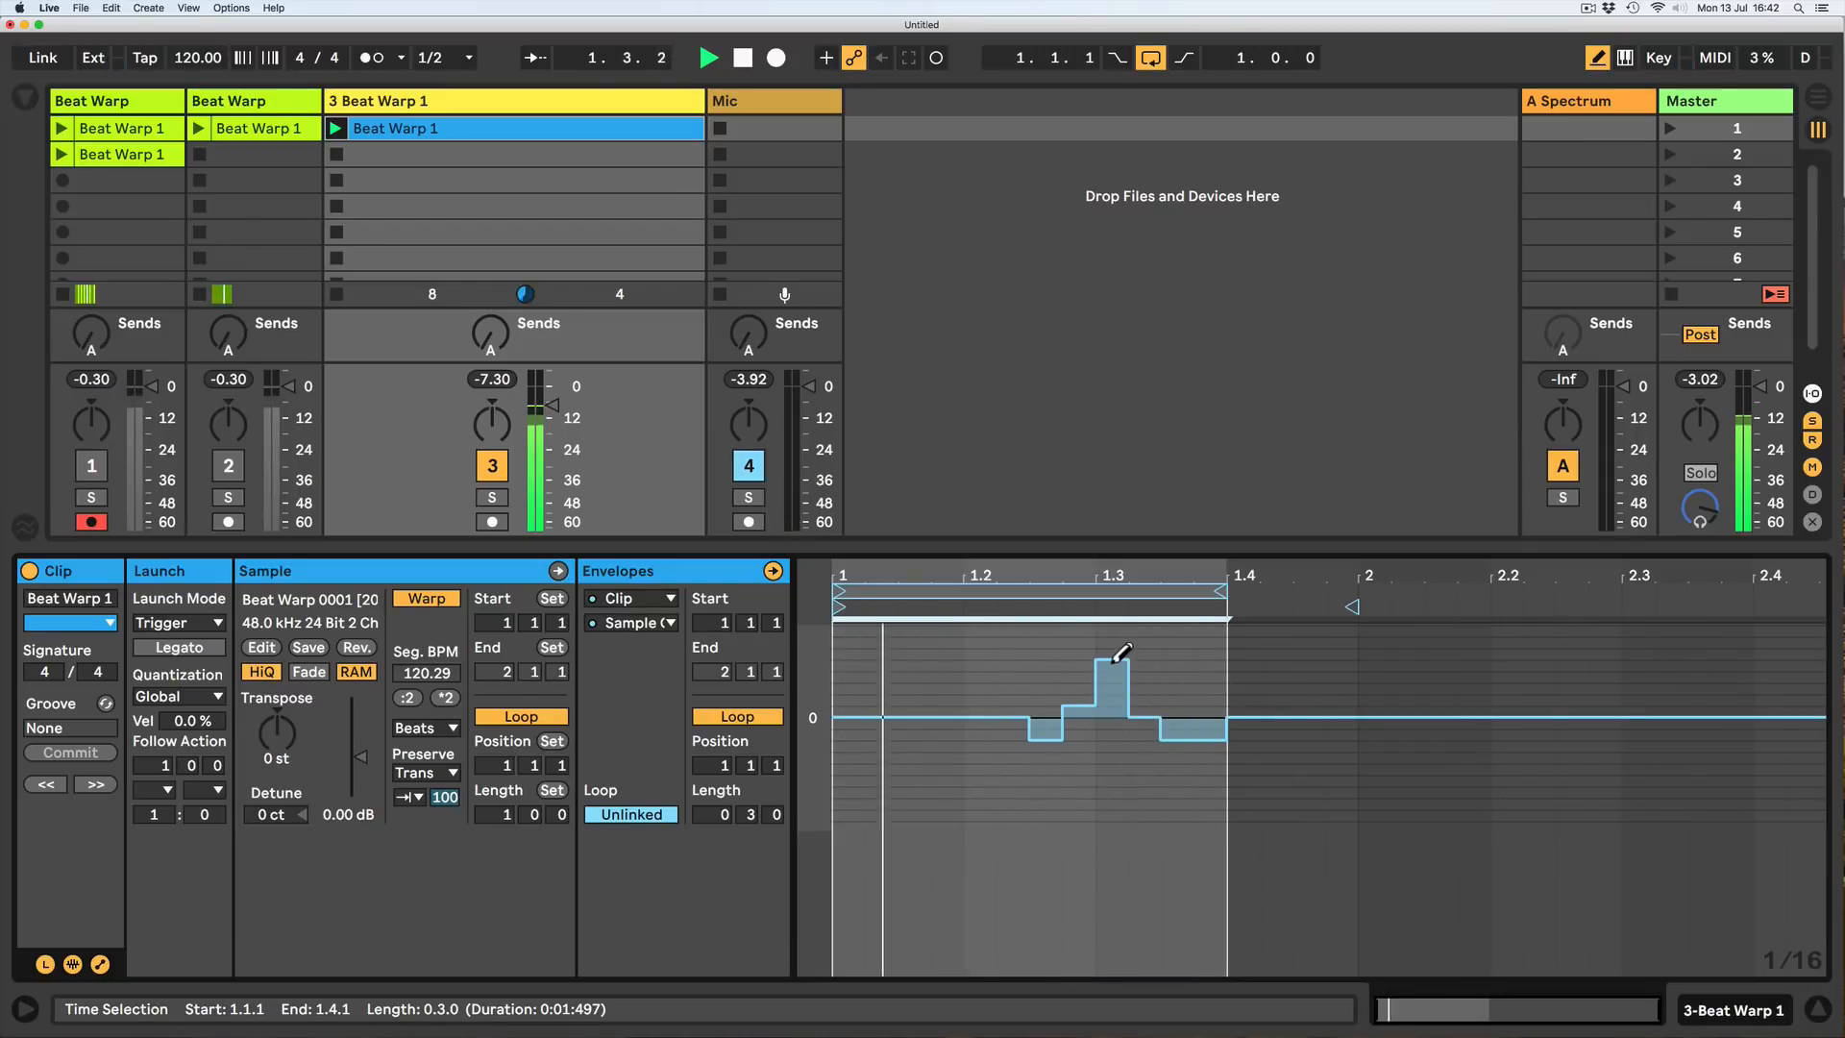
left_click(1115, 661)
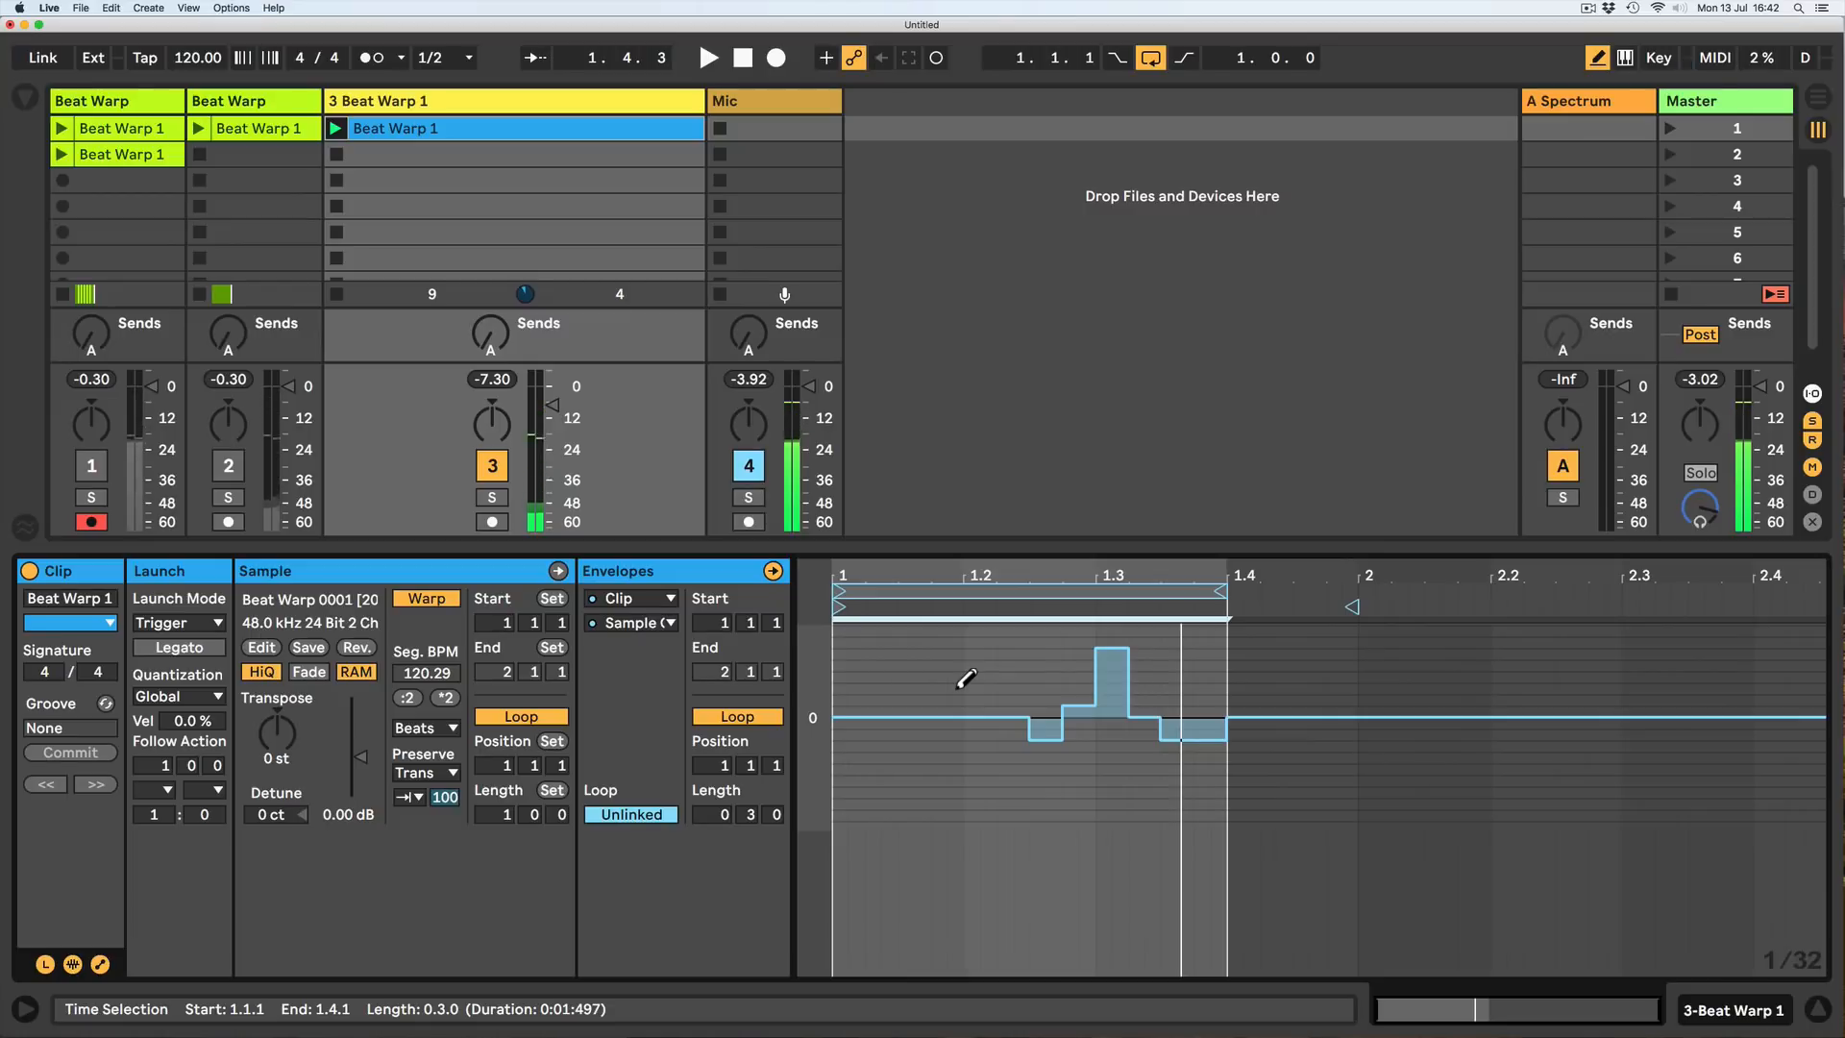
left_click_drag(1045, 740, 1139, 729)
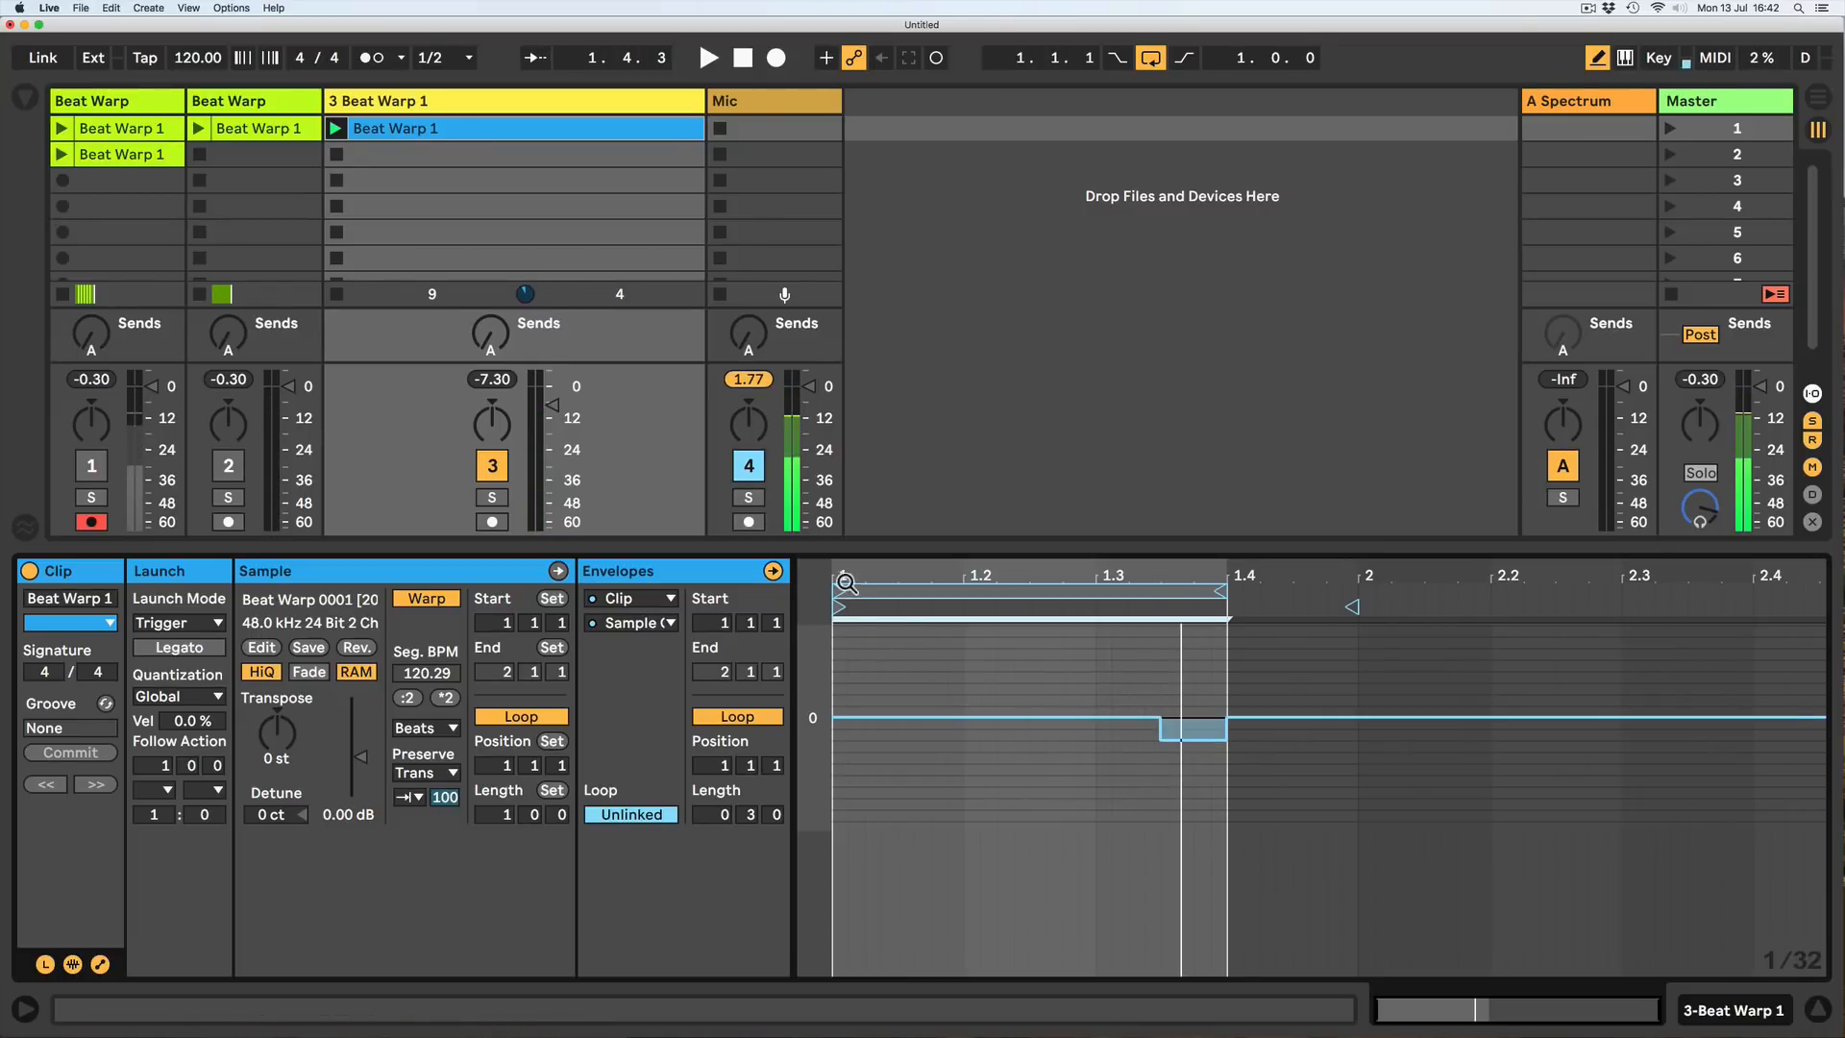
Try a 1/32 envelope step of -1 sixteenth just before 1.2.3, and flatten the whole envelope back to 0.
left_click_drag(845, 578, 845, 615)
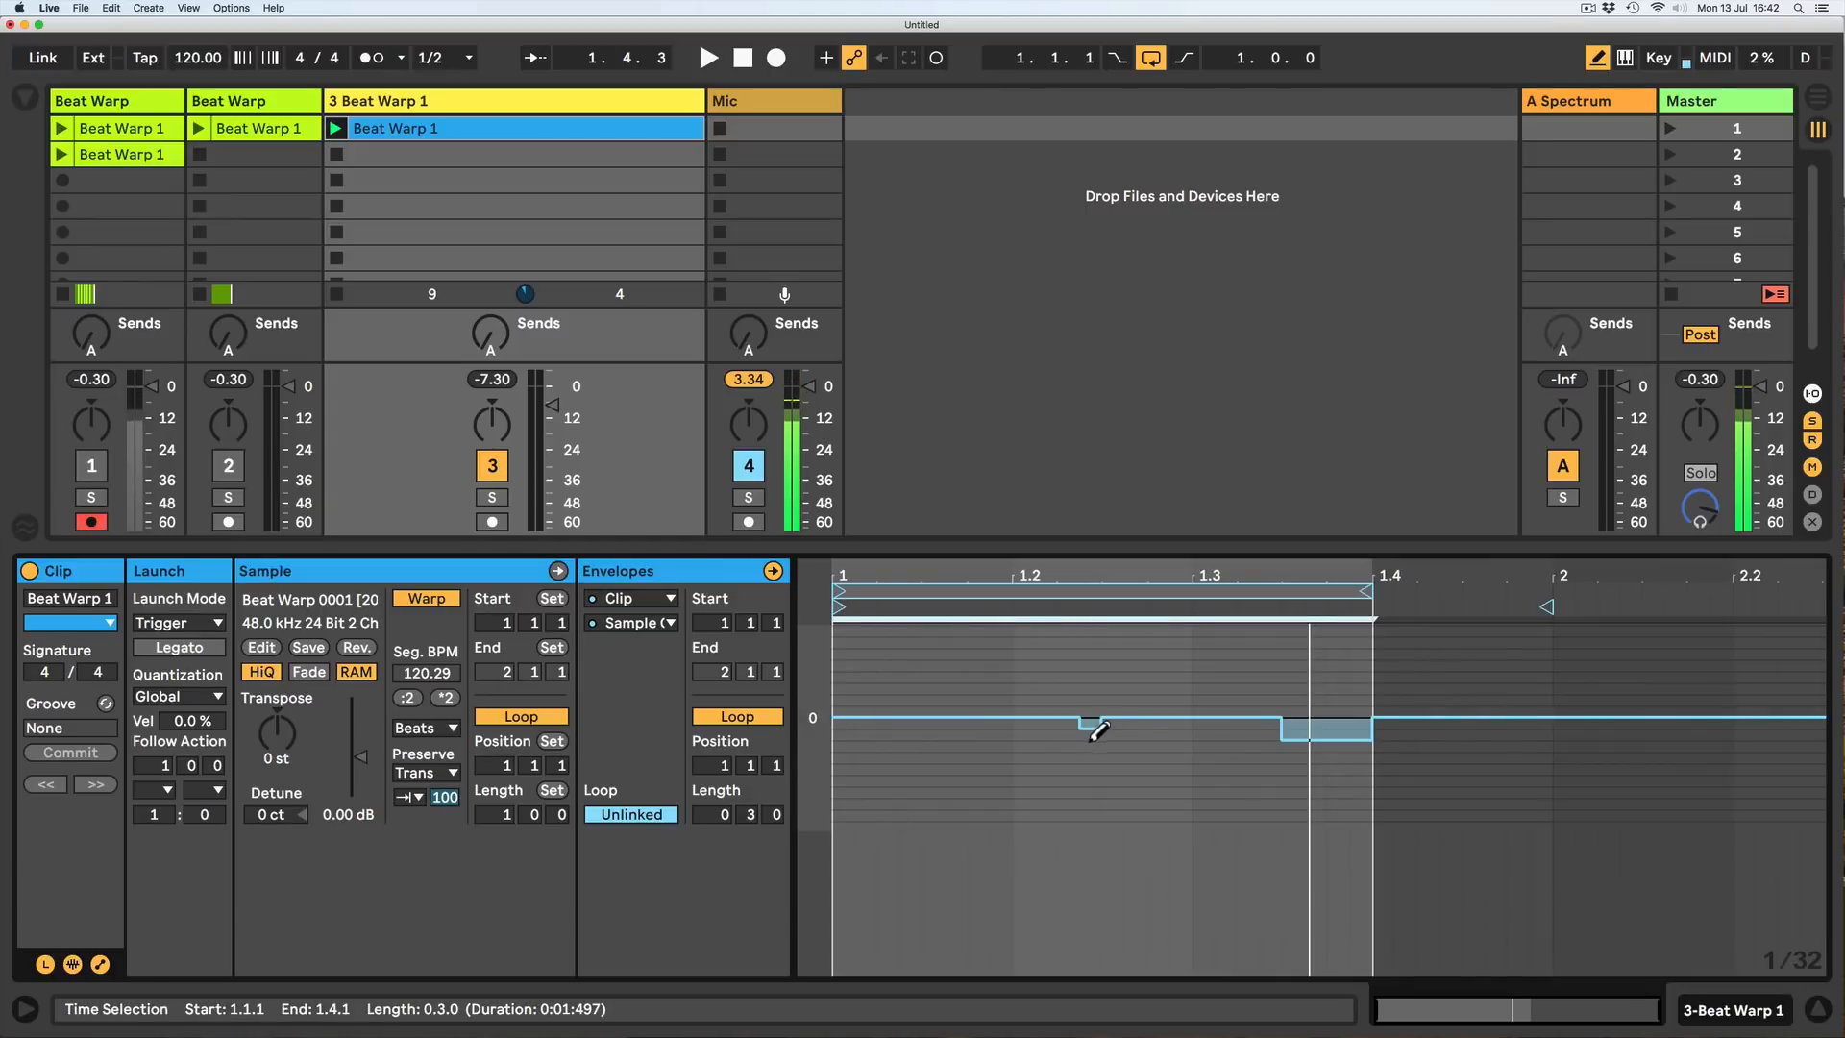
left_click_drag(1096, 733, 1096, 731)
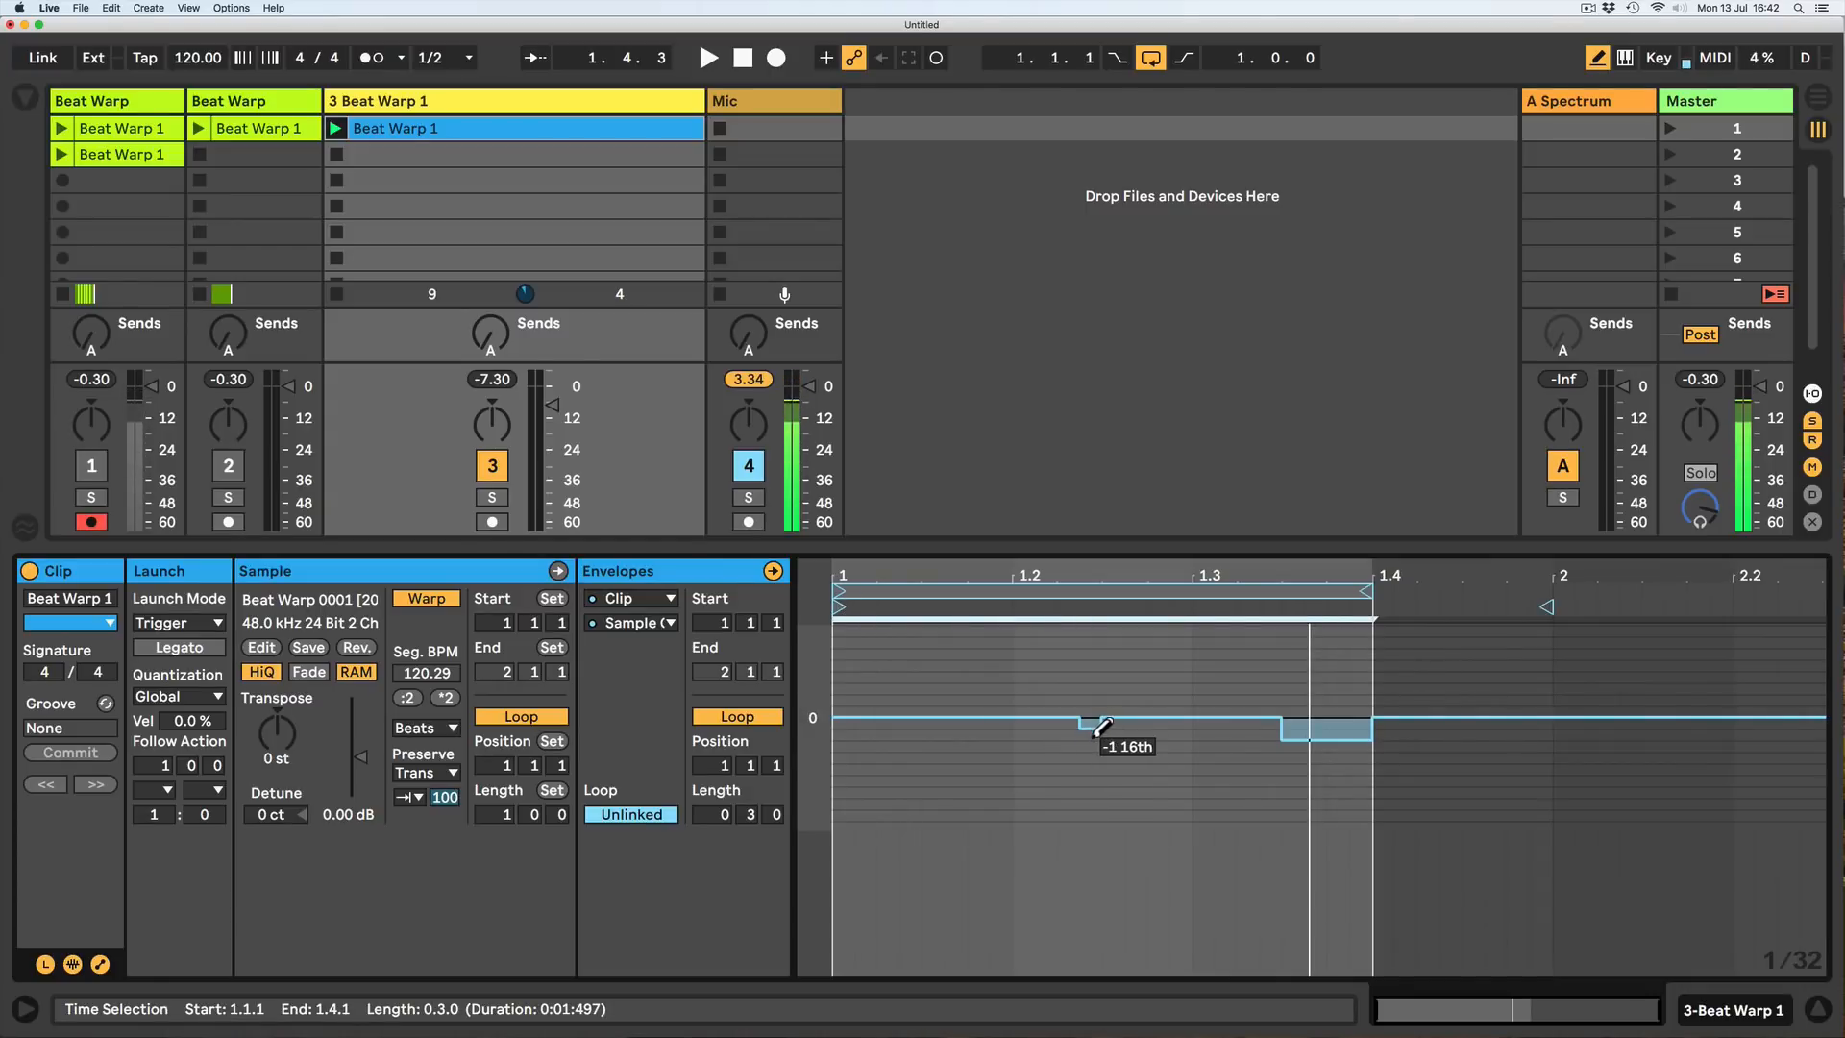
key("space")
mouse_move(1099, 736)
left_mouse_down()
mouse_move(1099, 775)
mouse_move(1096, 717)
left_mouse_up()
left_click(1074, 721)
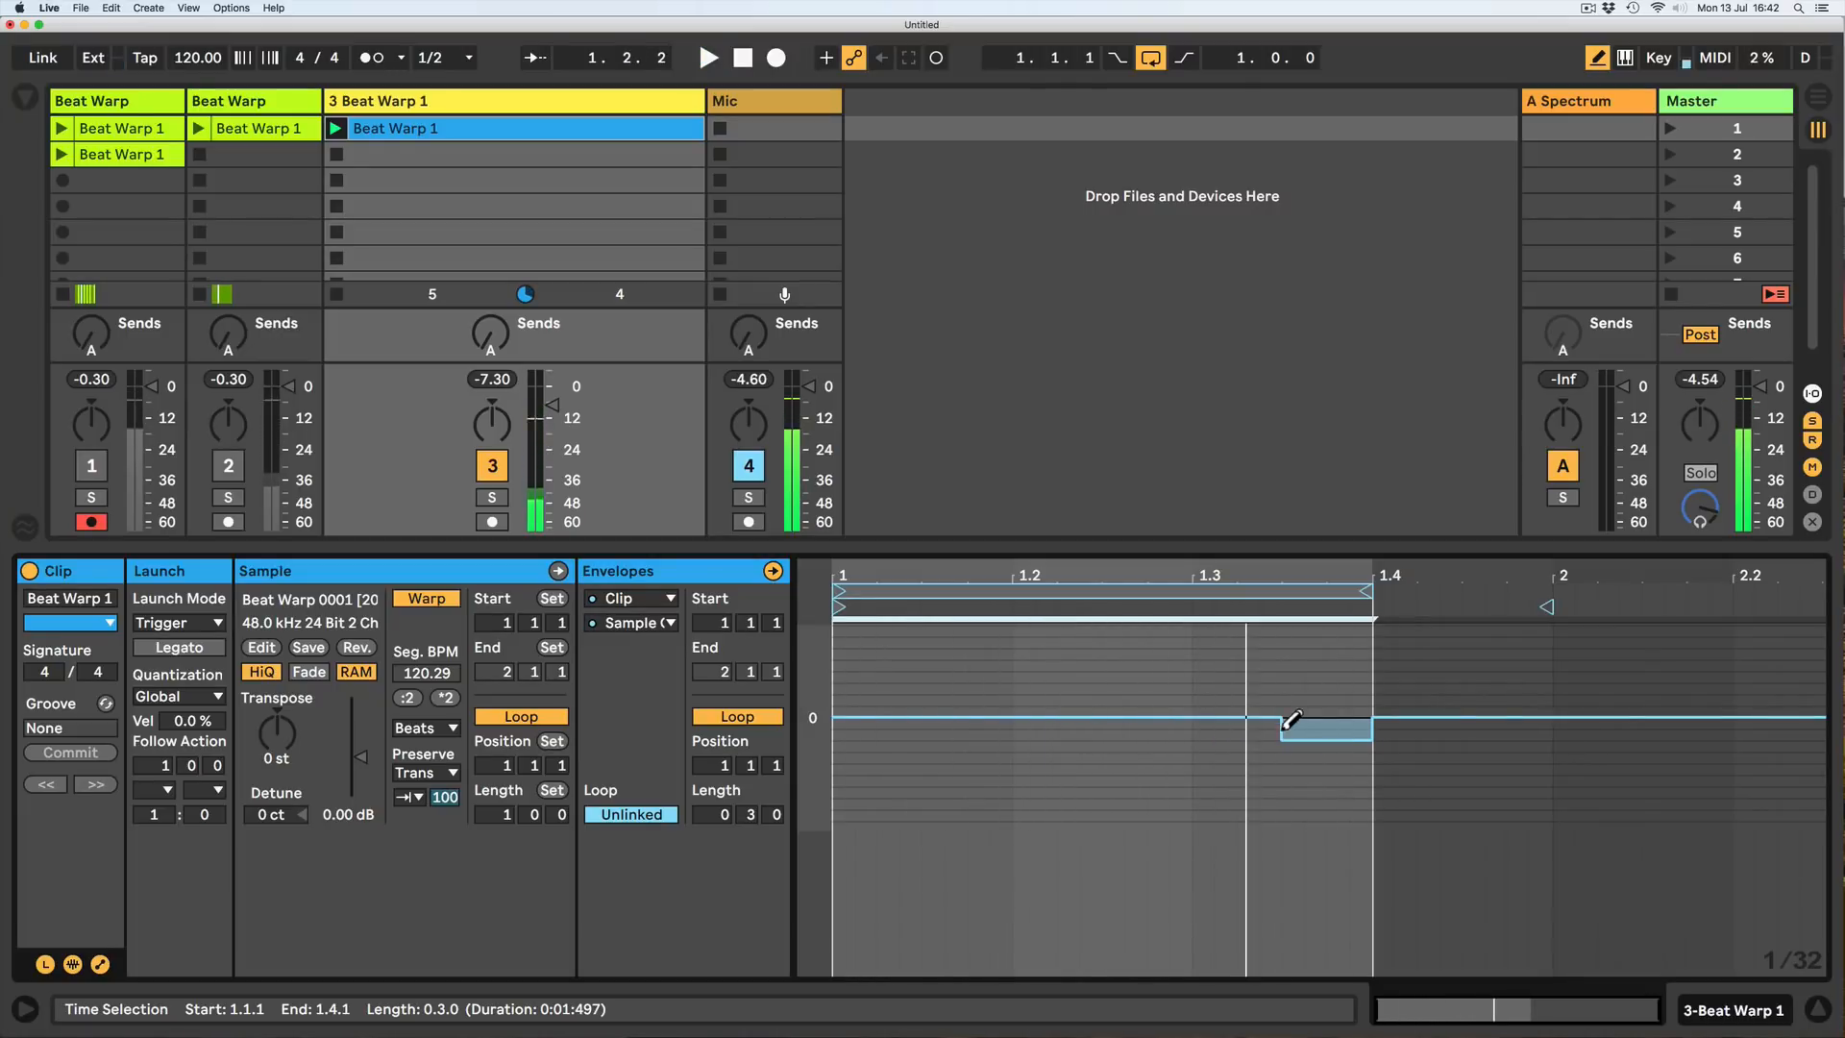
left_click_drag(1288, 721, 1369, 717)
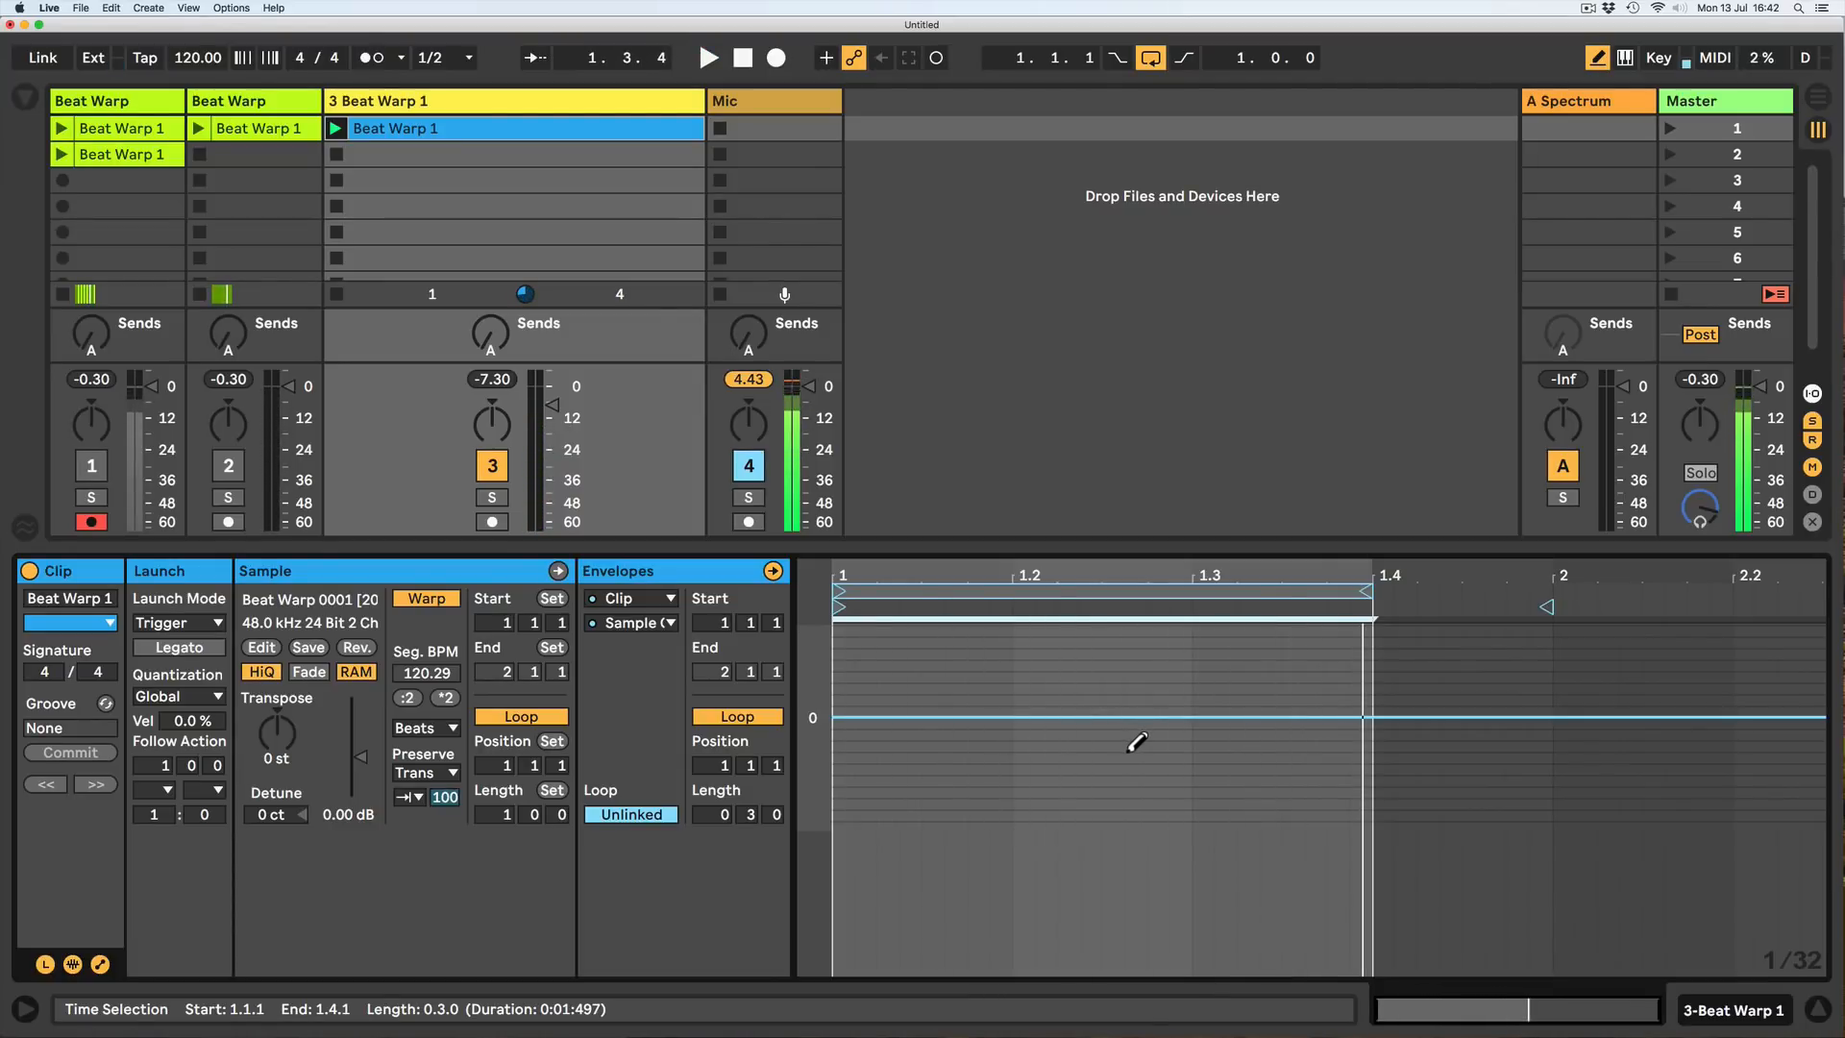
During playback, try -4 sixteenth dips around 1.2.3 and draw a staircase from 1.2.3 to 1.3.4 rising to -1 sixteenth.
key("space")
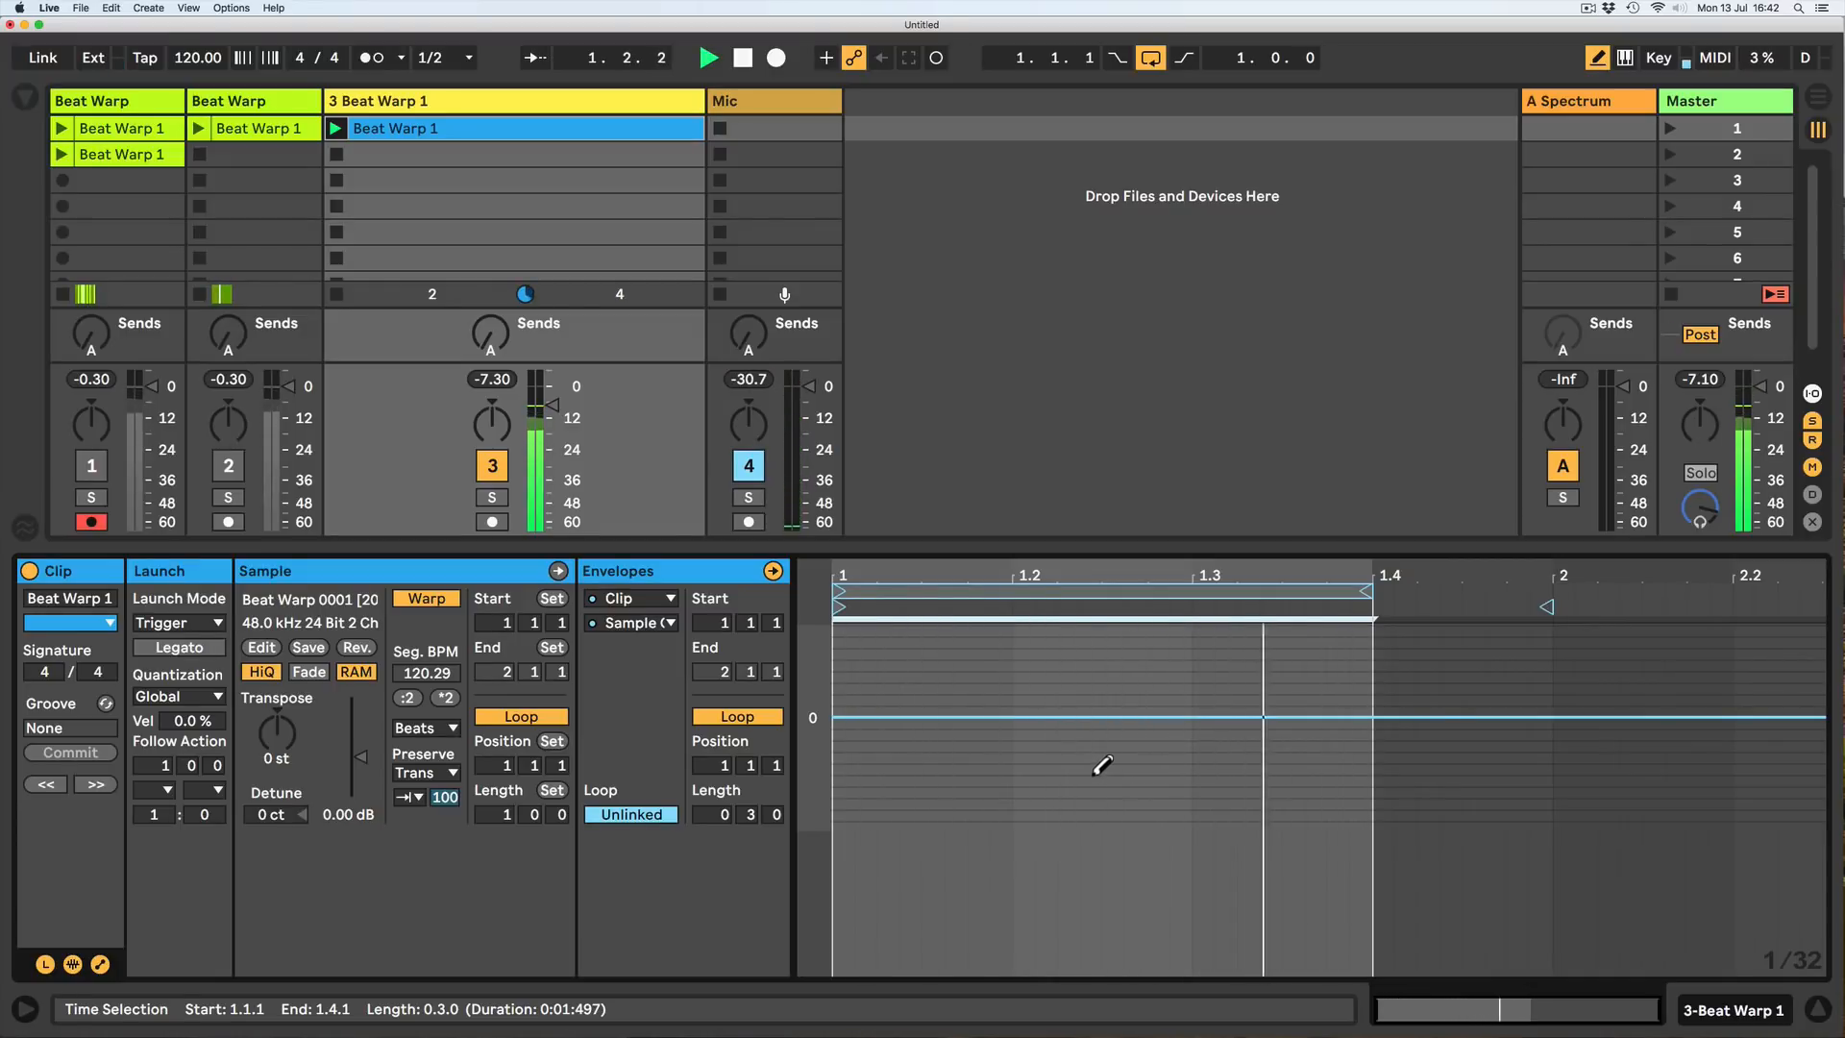
left_click(1104, 765)
left_click(1115, 767)
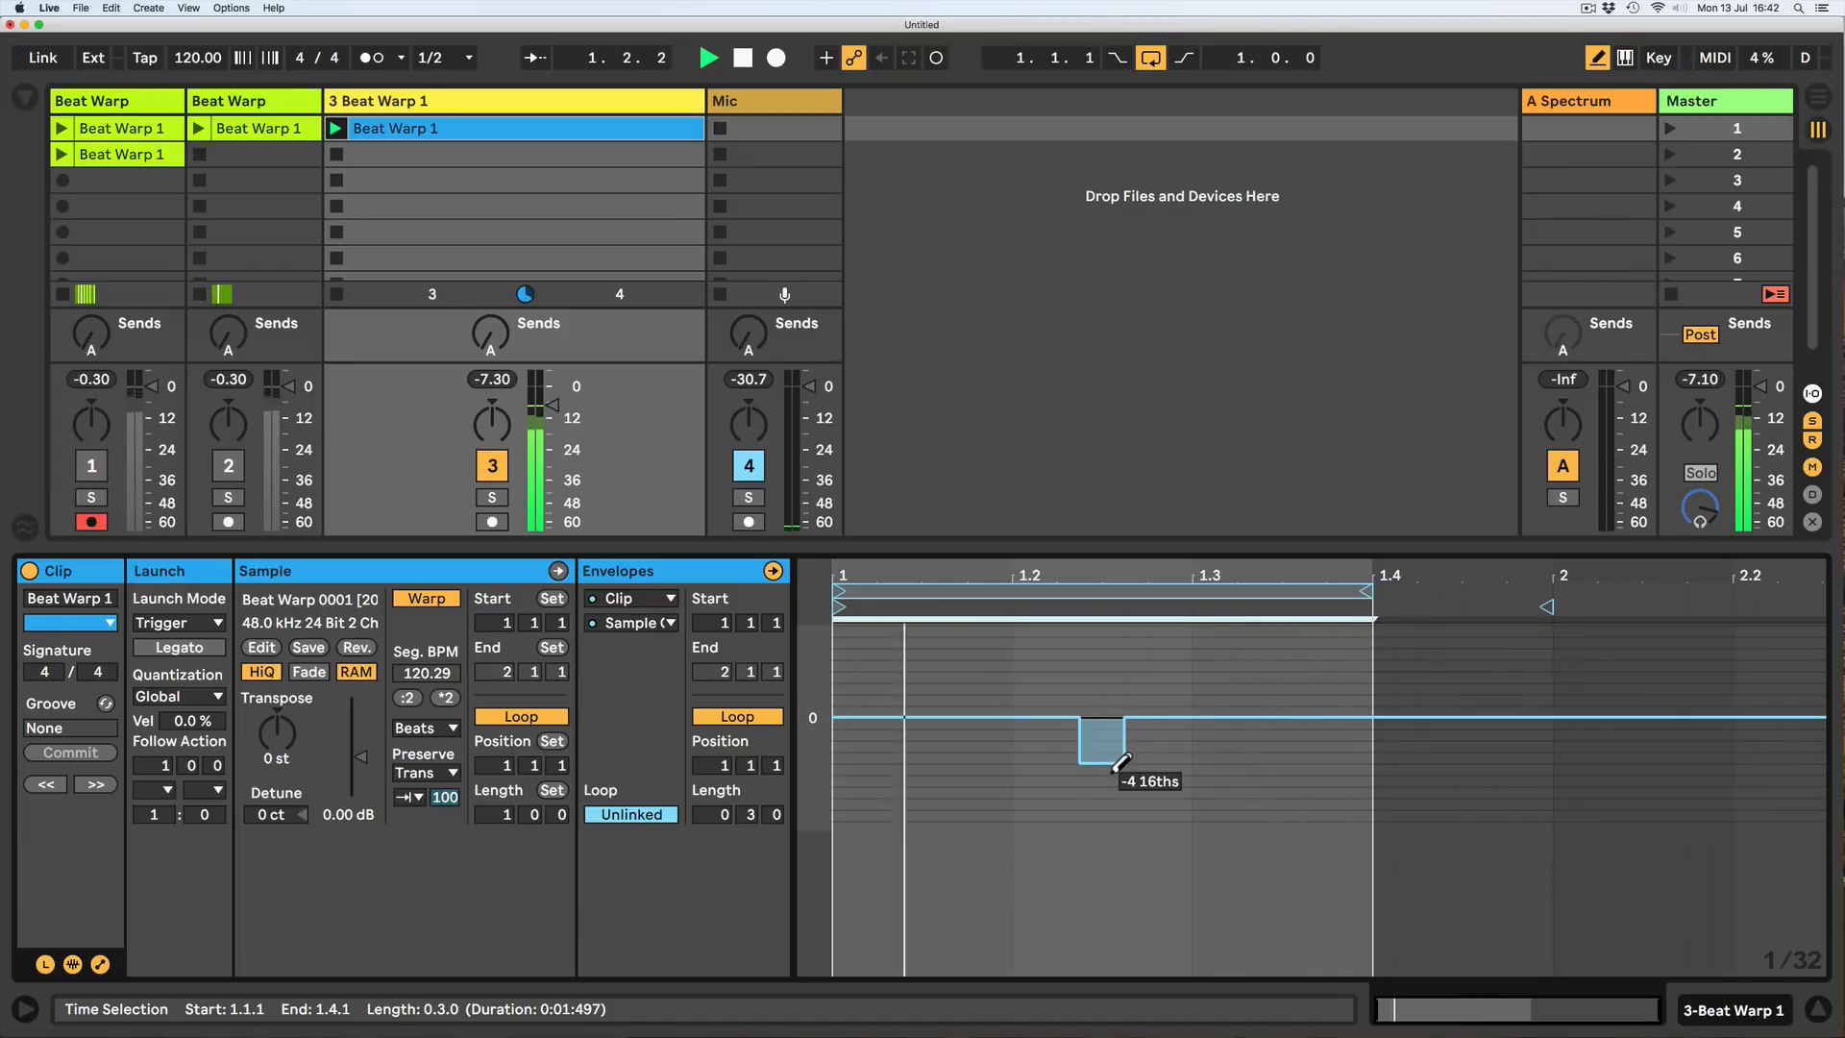
left_click(1096, 721)
left_click(1133, 767)
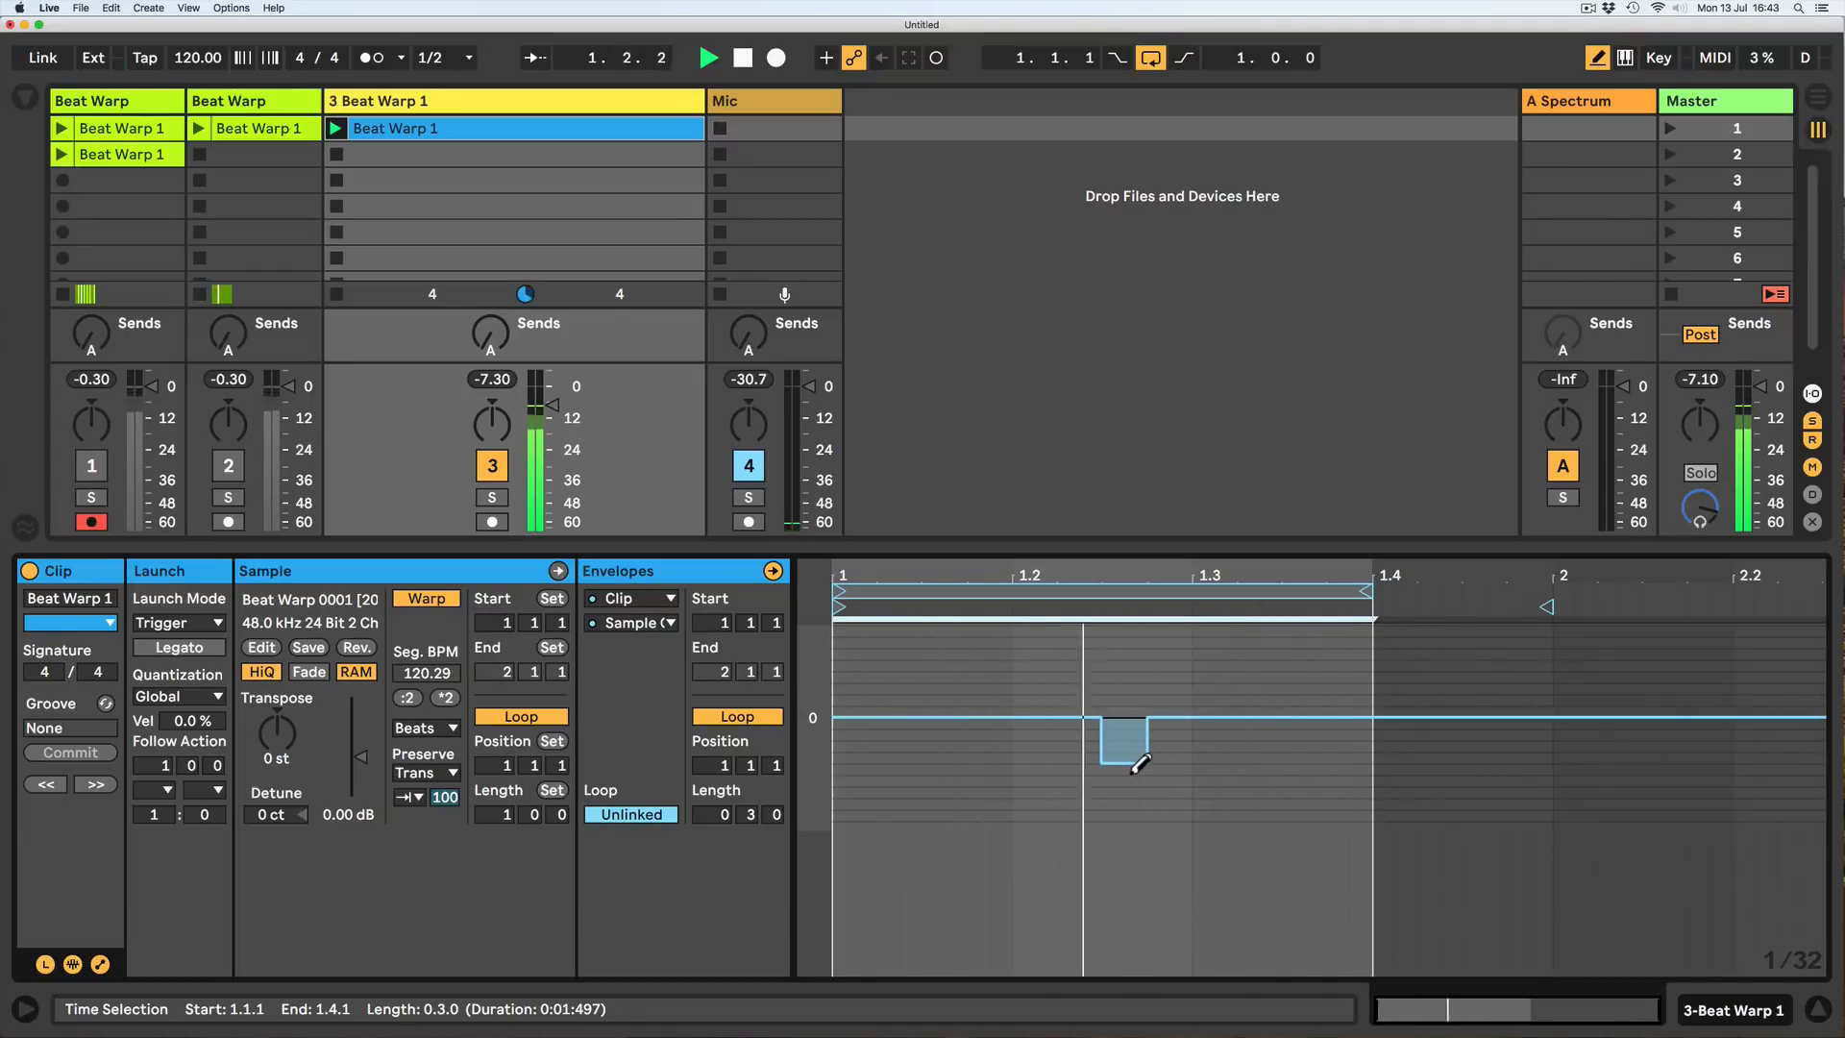
mouse_move(1111, 757)
left_mouse_down()
mouse_move(1187, 764)
mouse_move(1309, 731)
left_mouse_up()
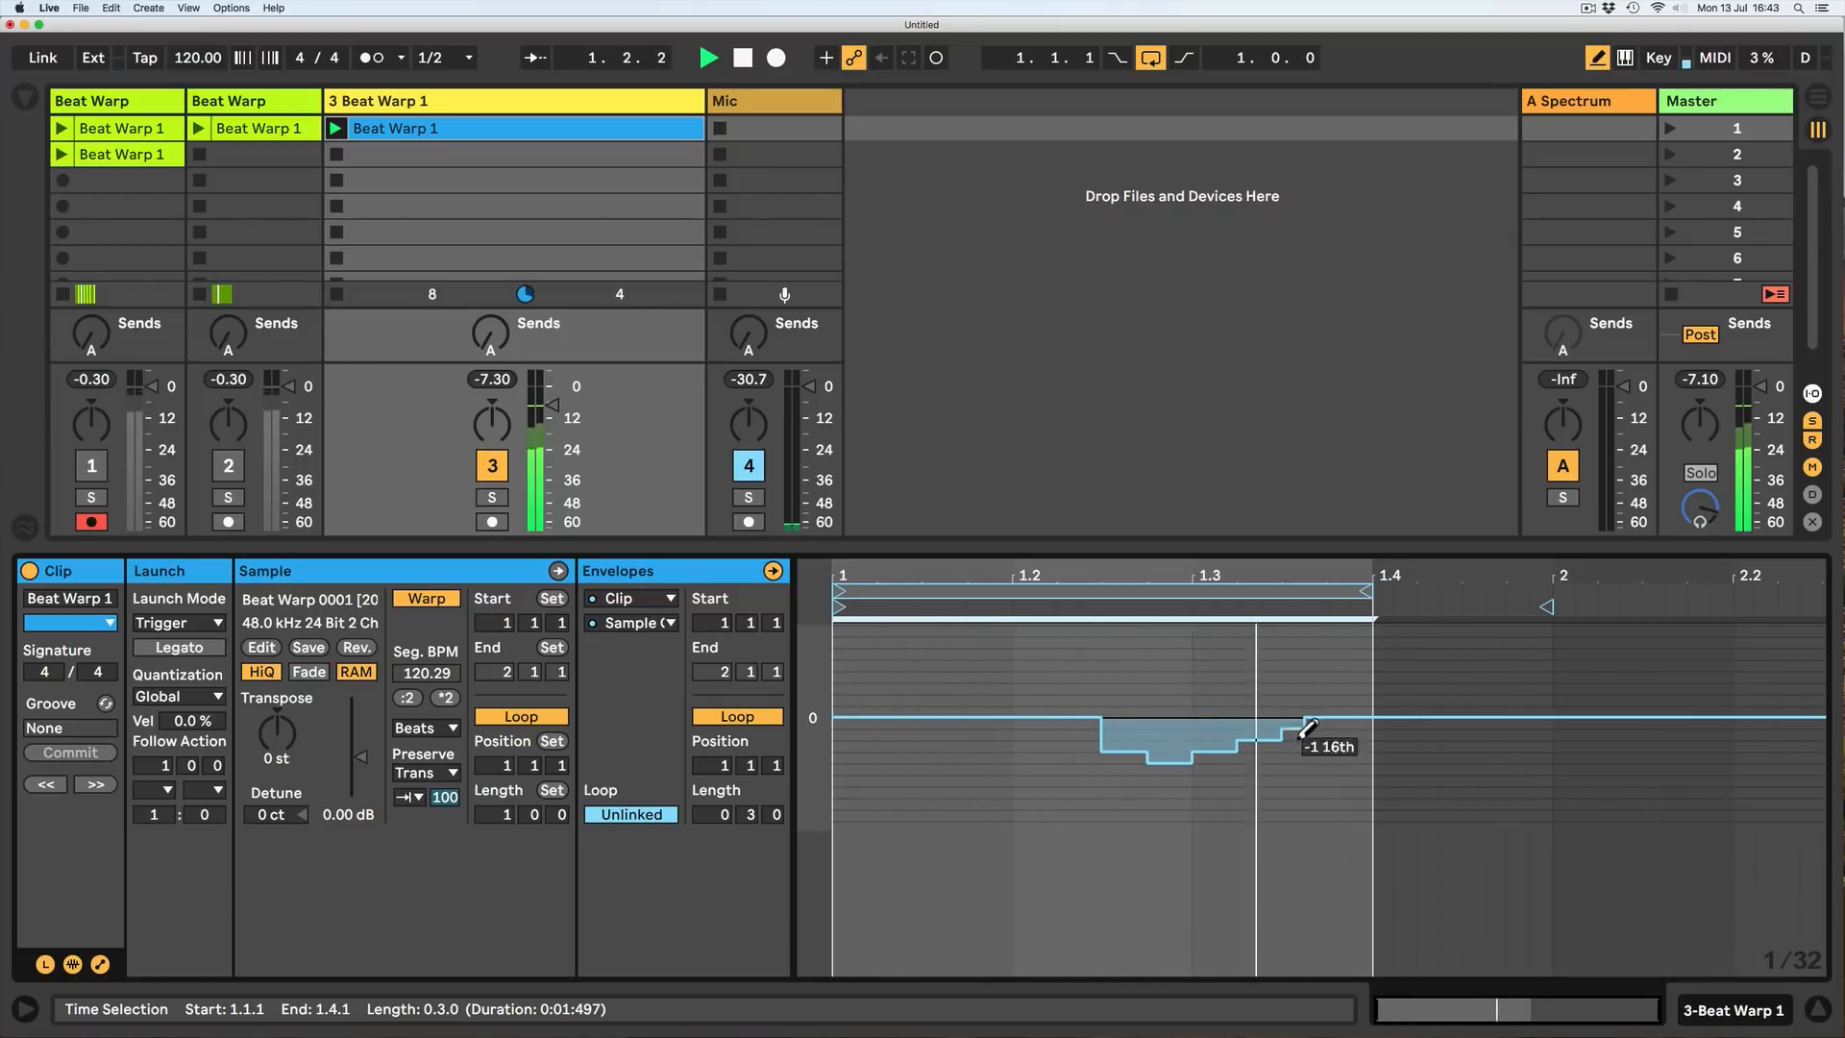
Extend the envelope loop length to 1.0.0 and replace the staircase with a single 1/32 step of -3 sixteenths just before 1.2.3.
left_click_drag(1368, 591, 1555, 601)
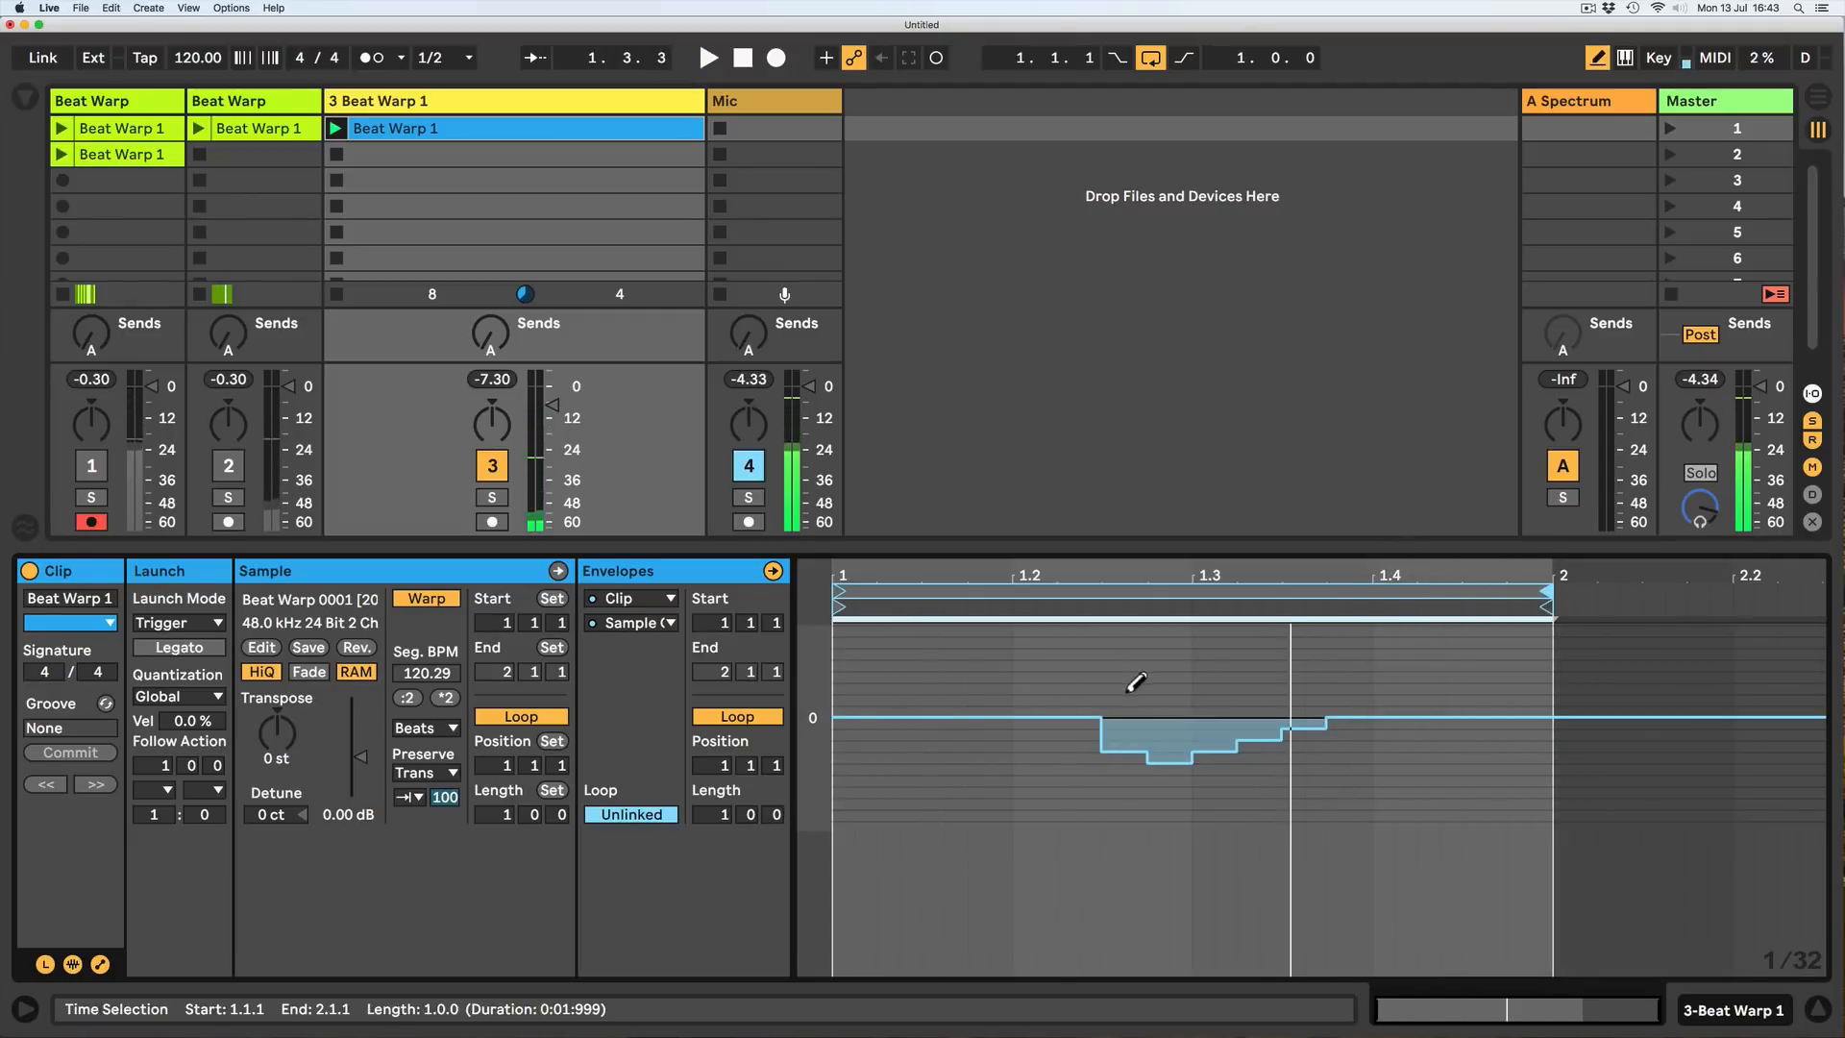
left_click_drag(1122, 718, 1331, 719)
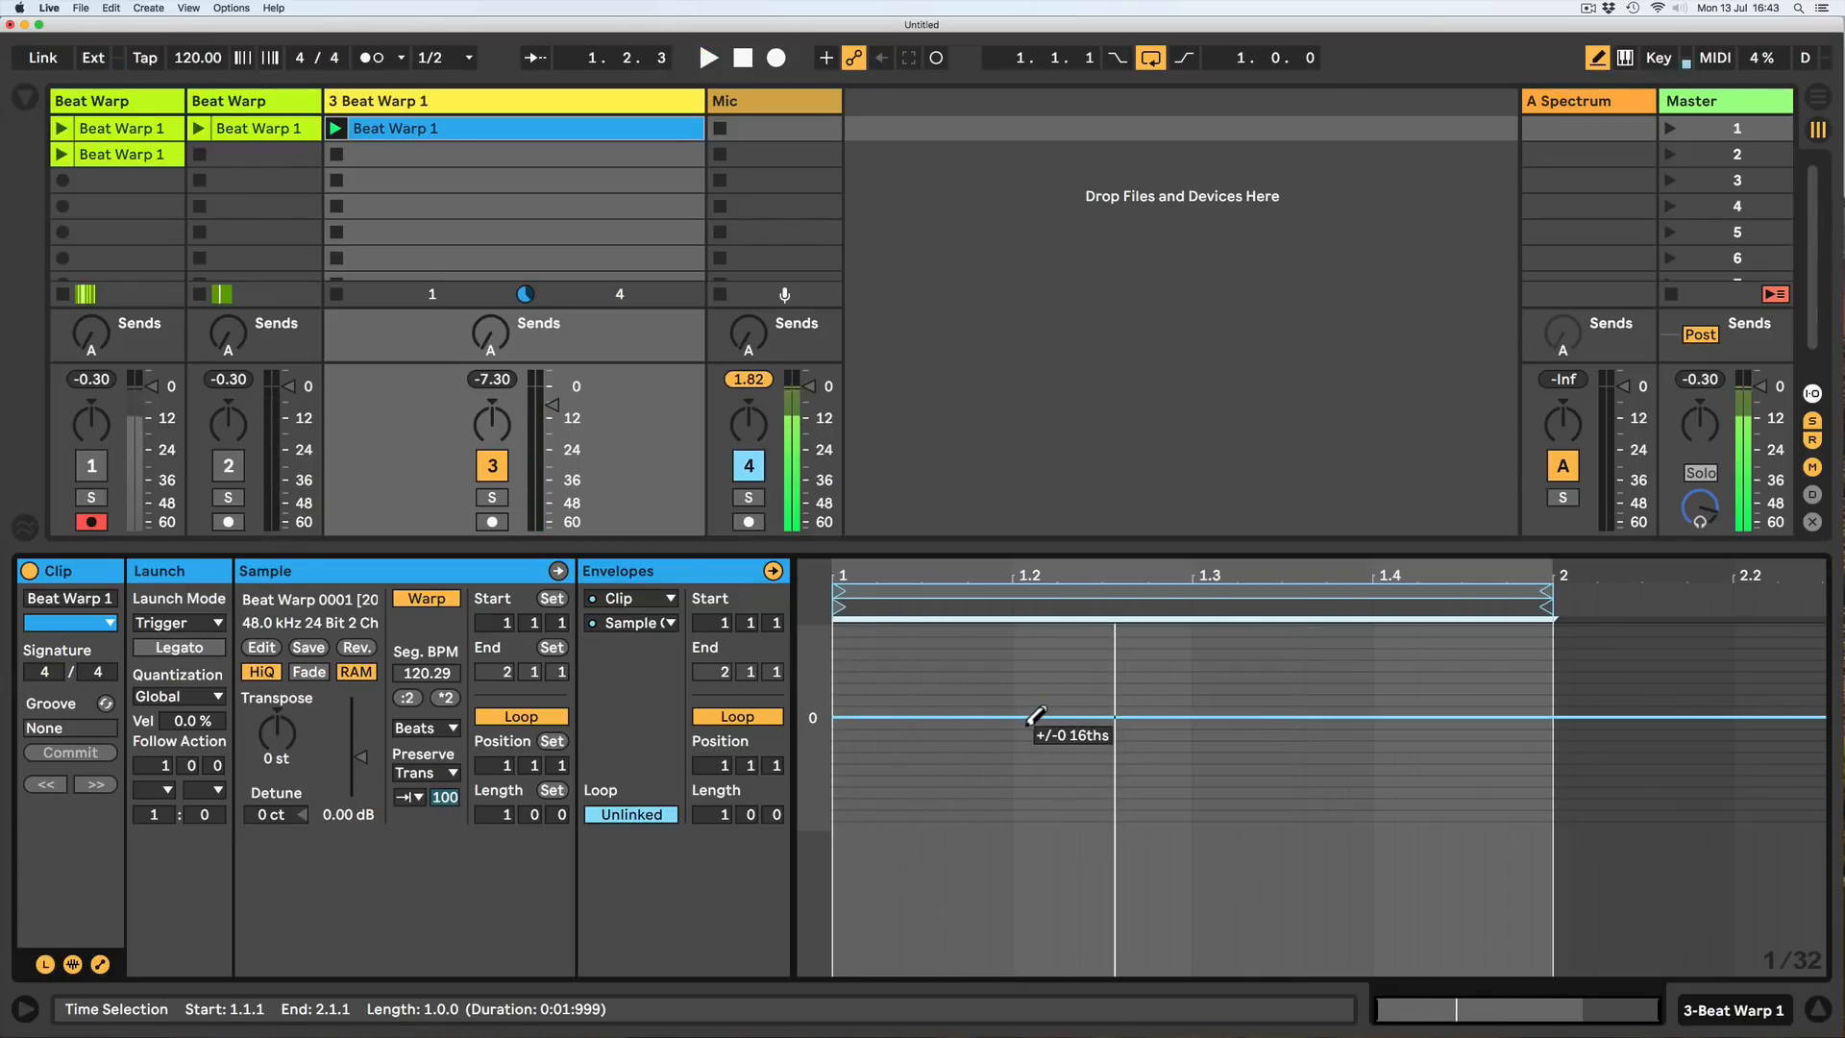
left_click_drag(1103, 719, 1104, 734)
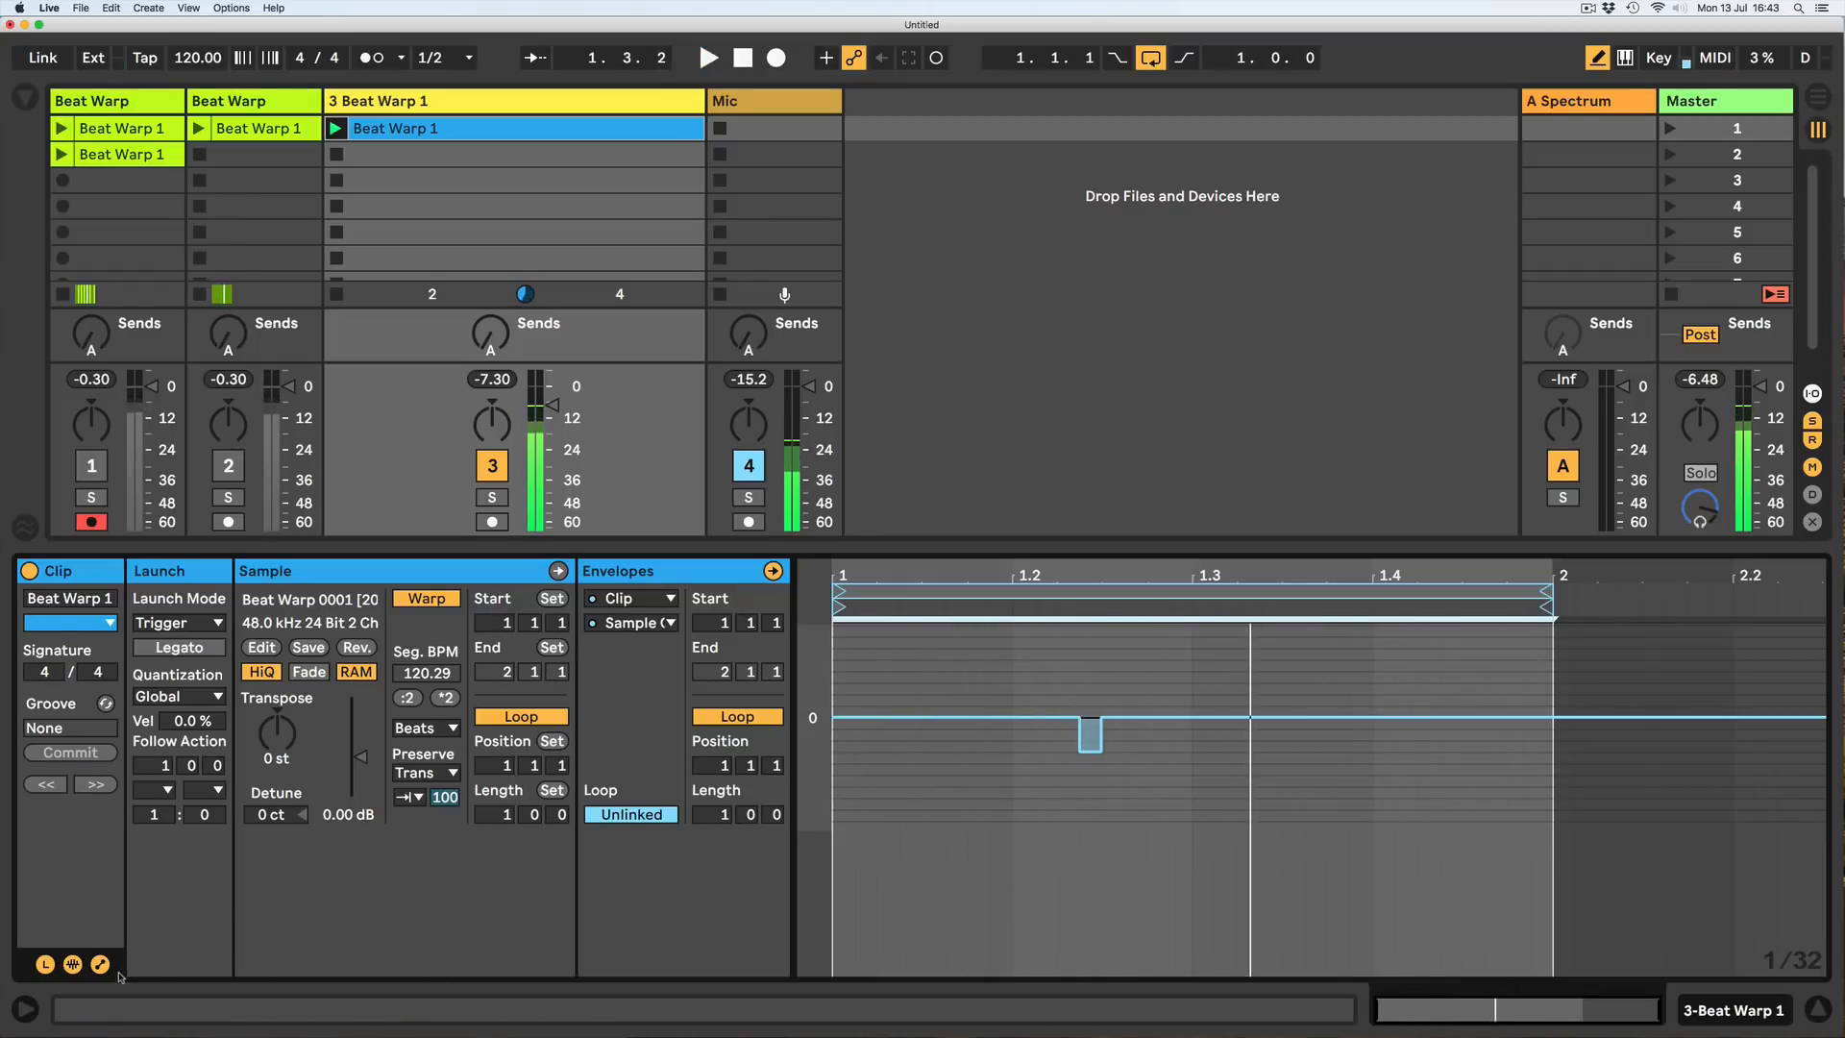
Check the Preserve options while keeping Transients, and show the sample waveform instead of the envelope to audition the loop.
left_click(438, 775)
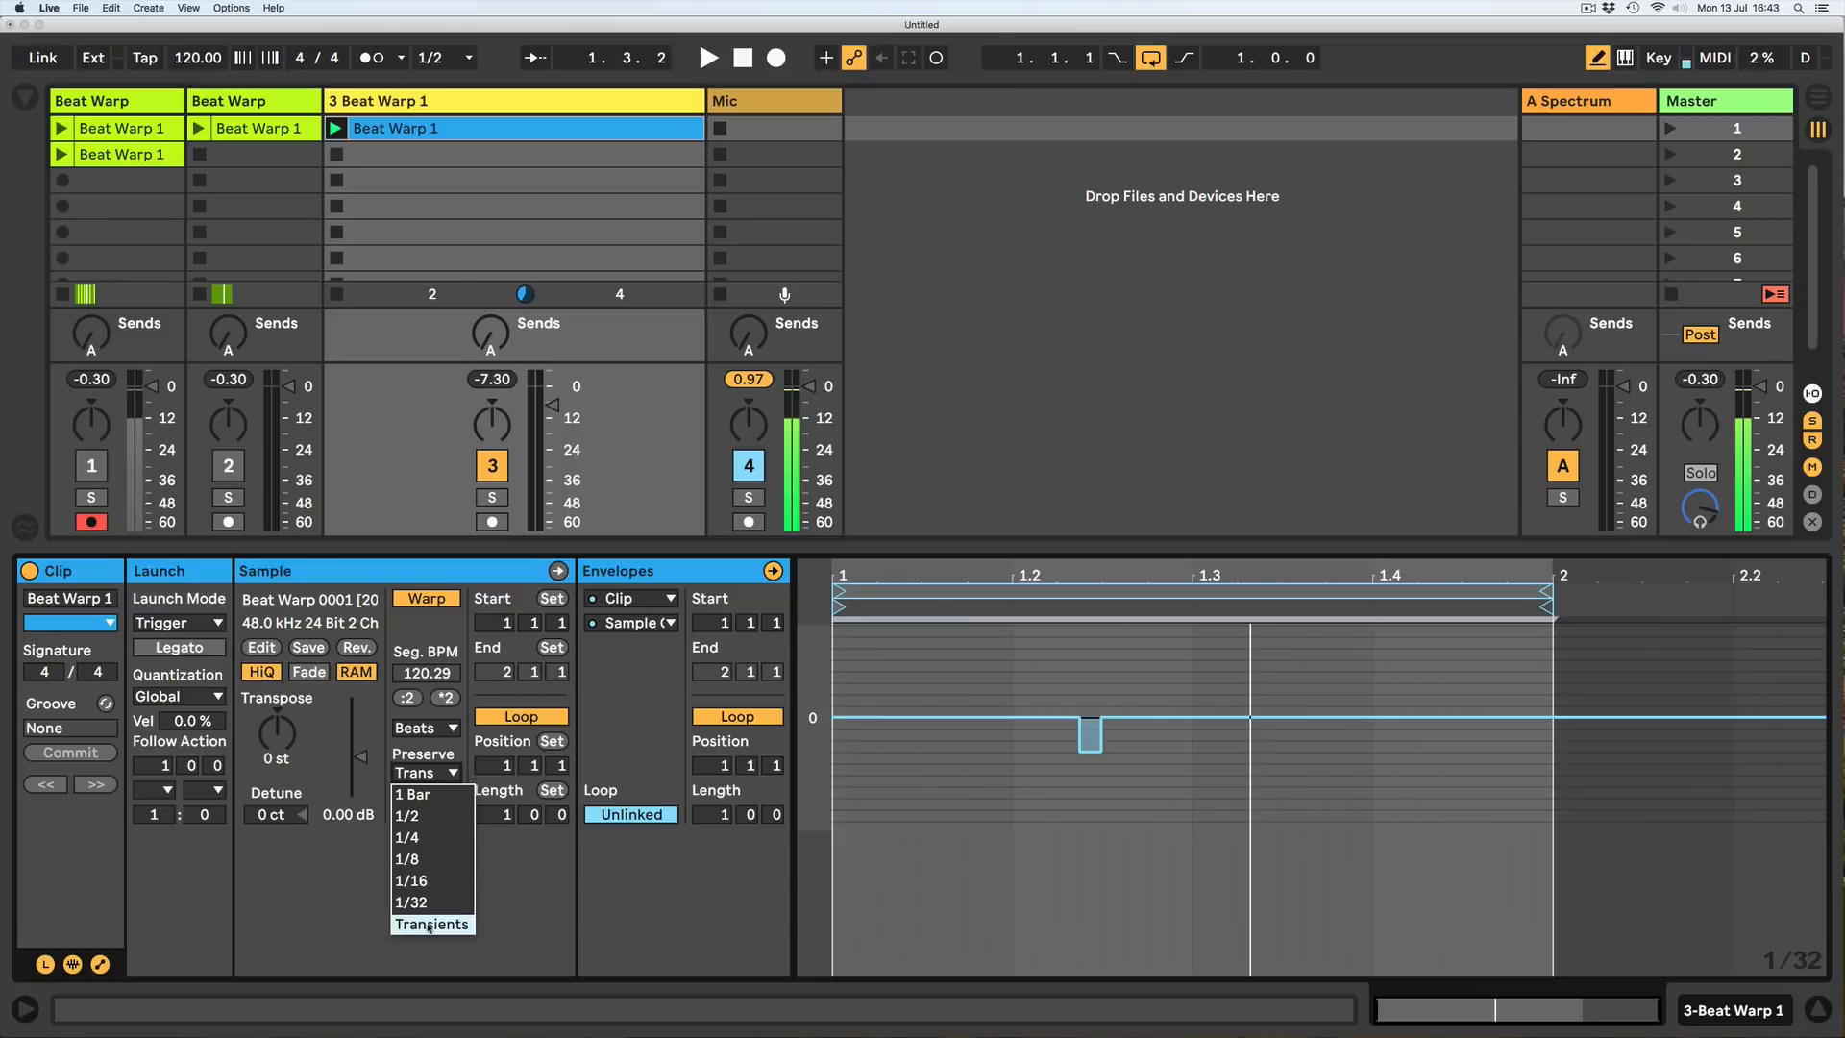
left_click(340, 913)
left_click(100, 964)
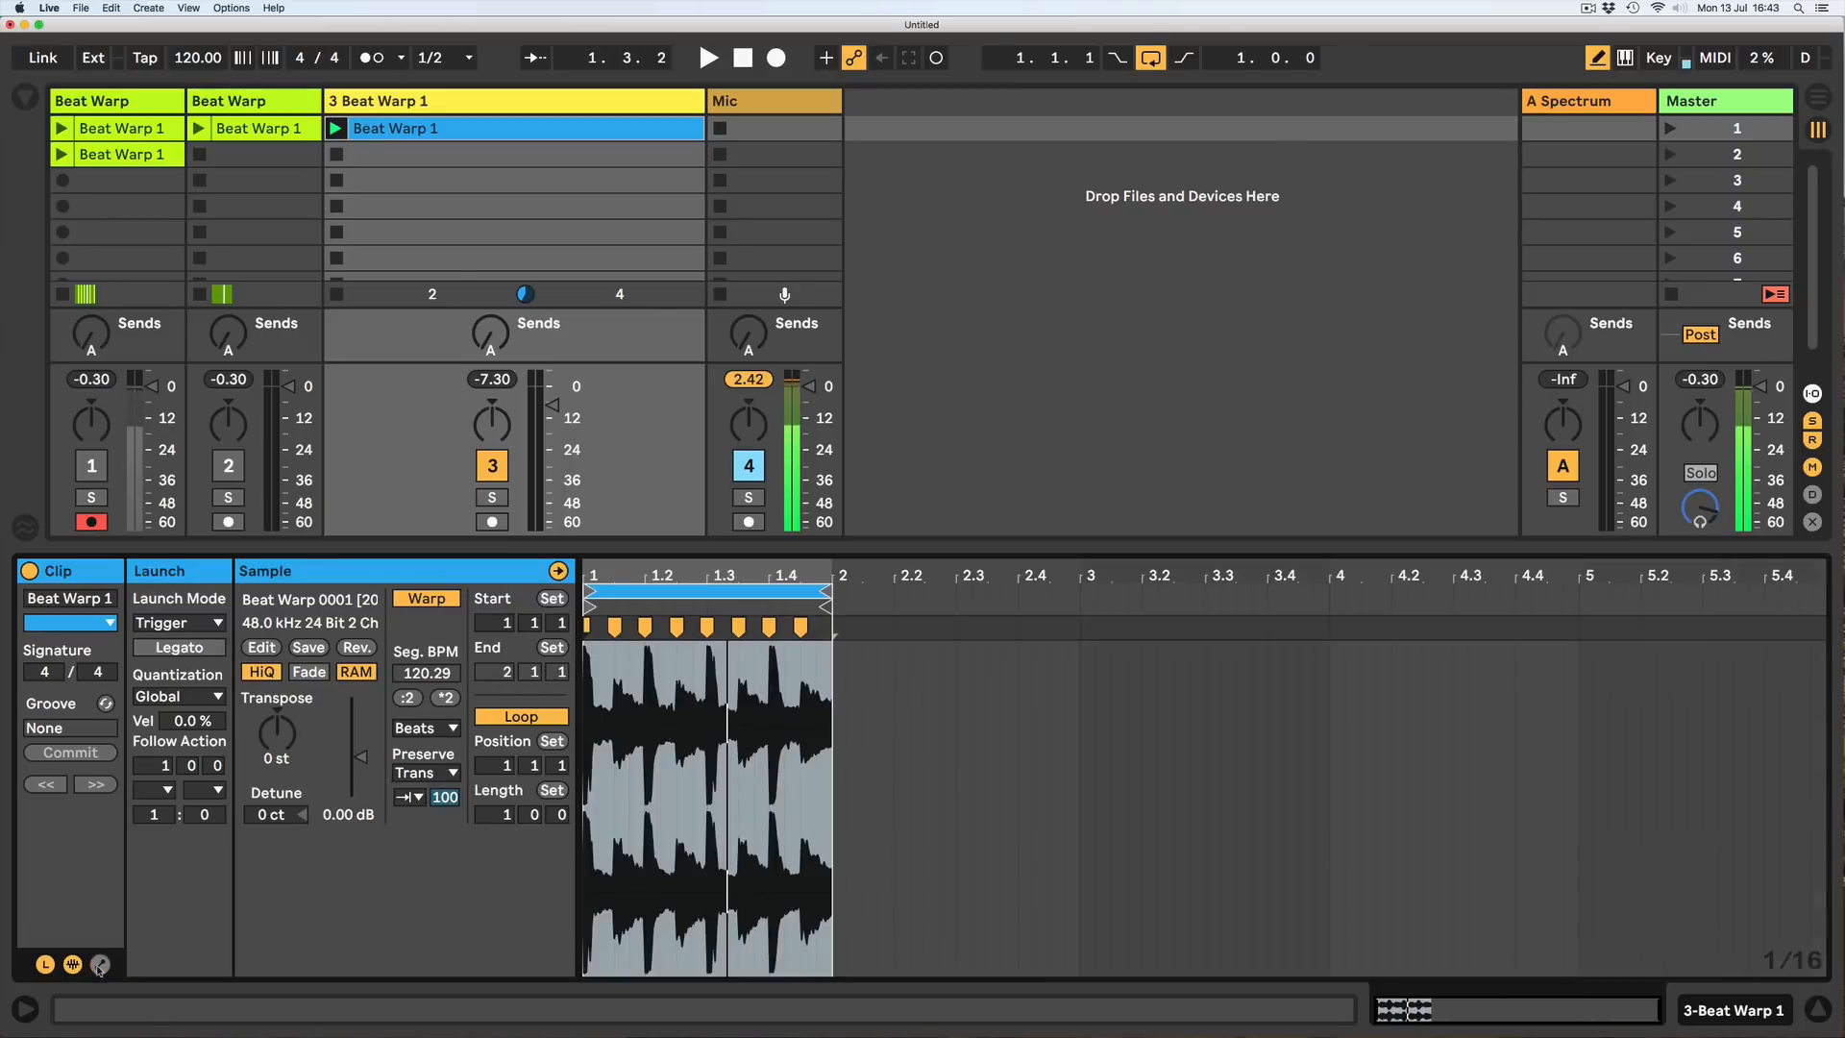
key("space")
key("space")
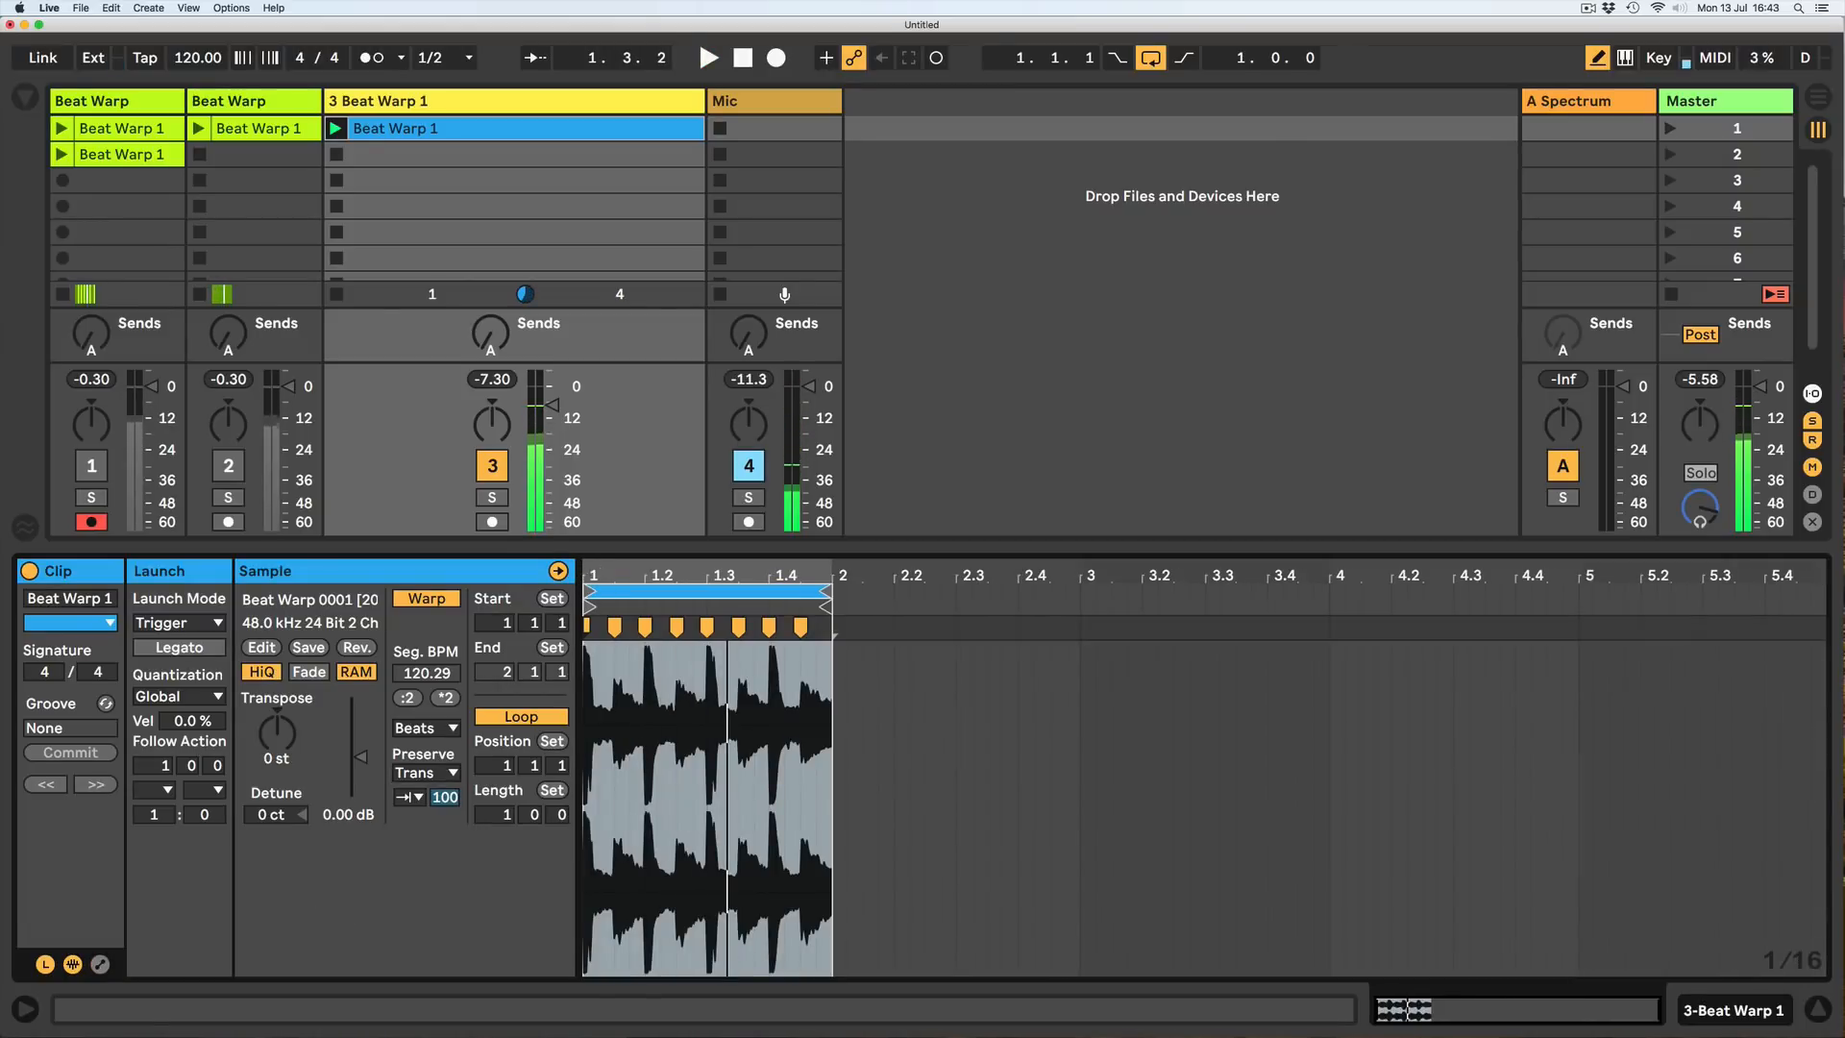
Set the Beats warp mode's Preserve option to 1/16 for the clip while auditioning the loop.
left_click_drag(611, 577, 611, 673)
mouse_move(938, 577)
left_mouse_down()
mouse_move(938, 621)
mouse_move(888, 627)
mouse_move(930, 632)
mouse_move(892, 635)
left_mouse_up()
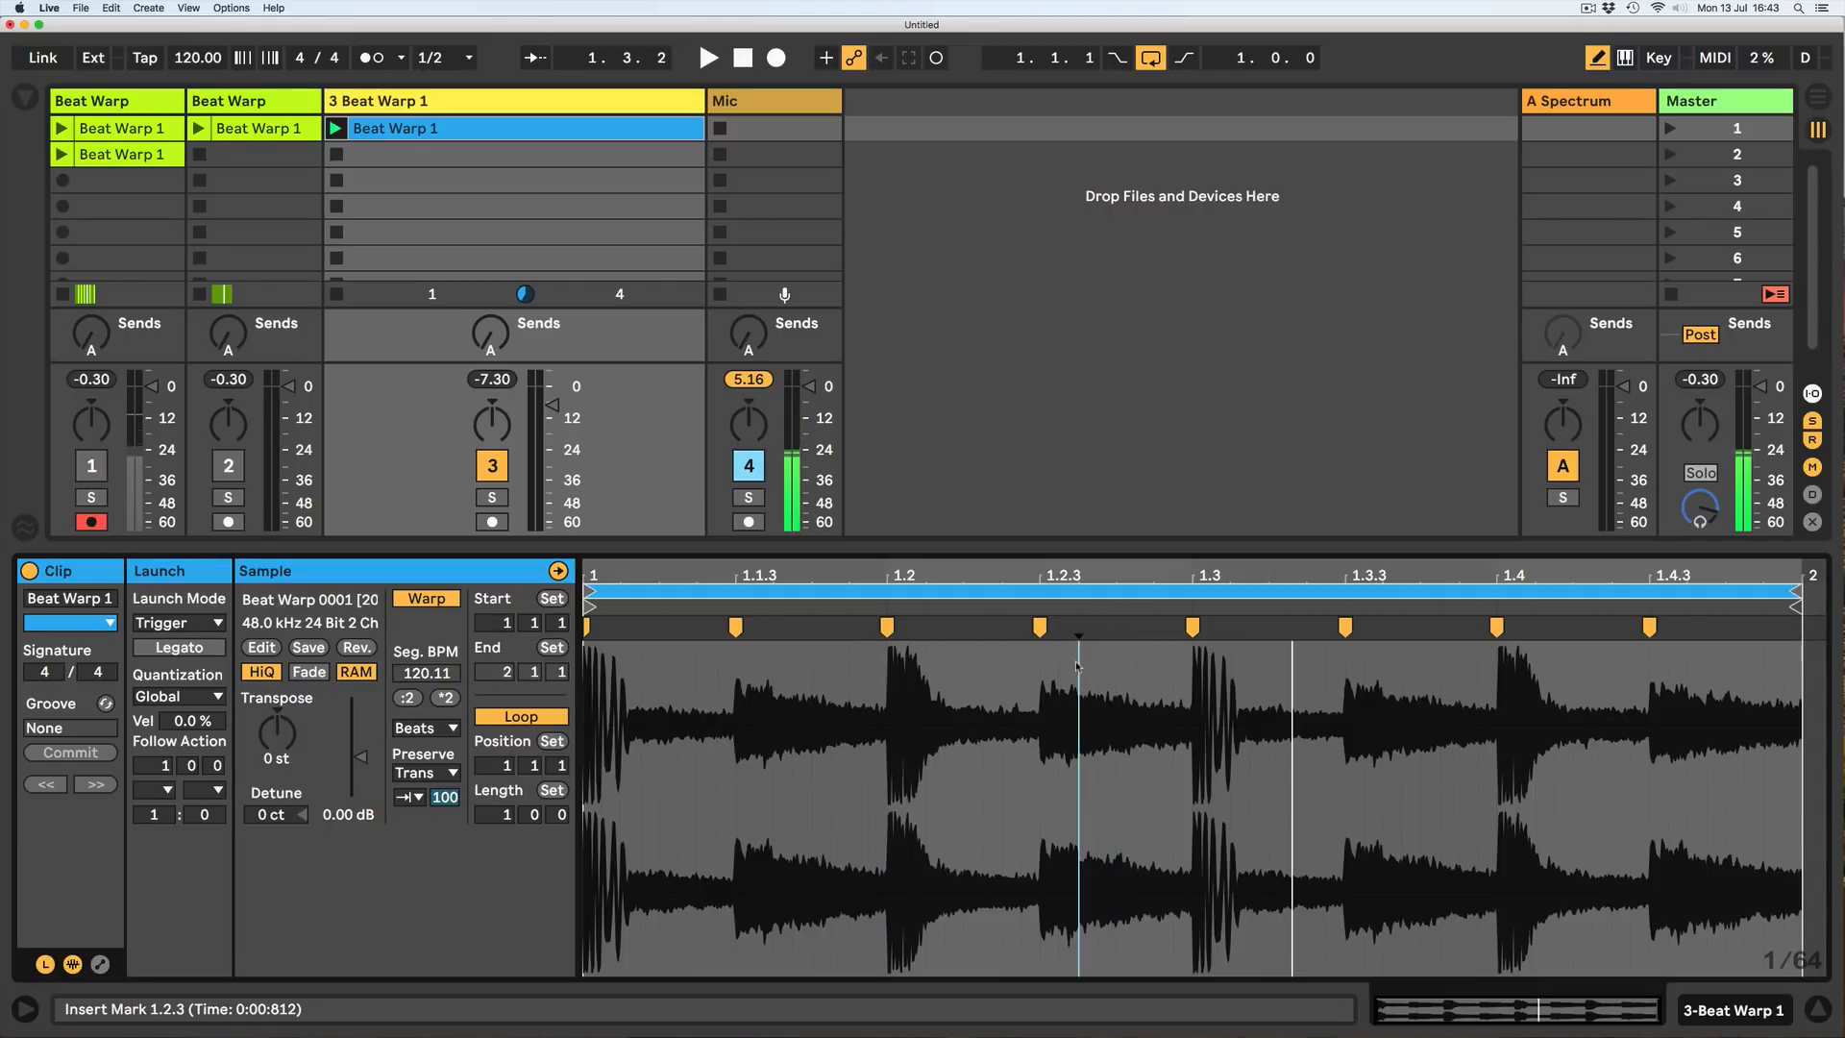
key("space")
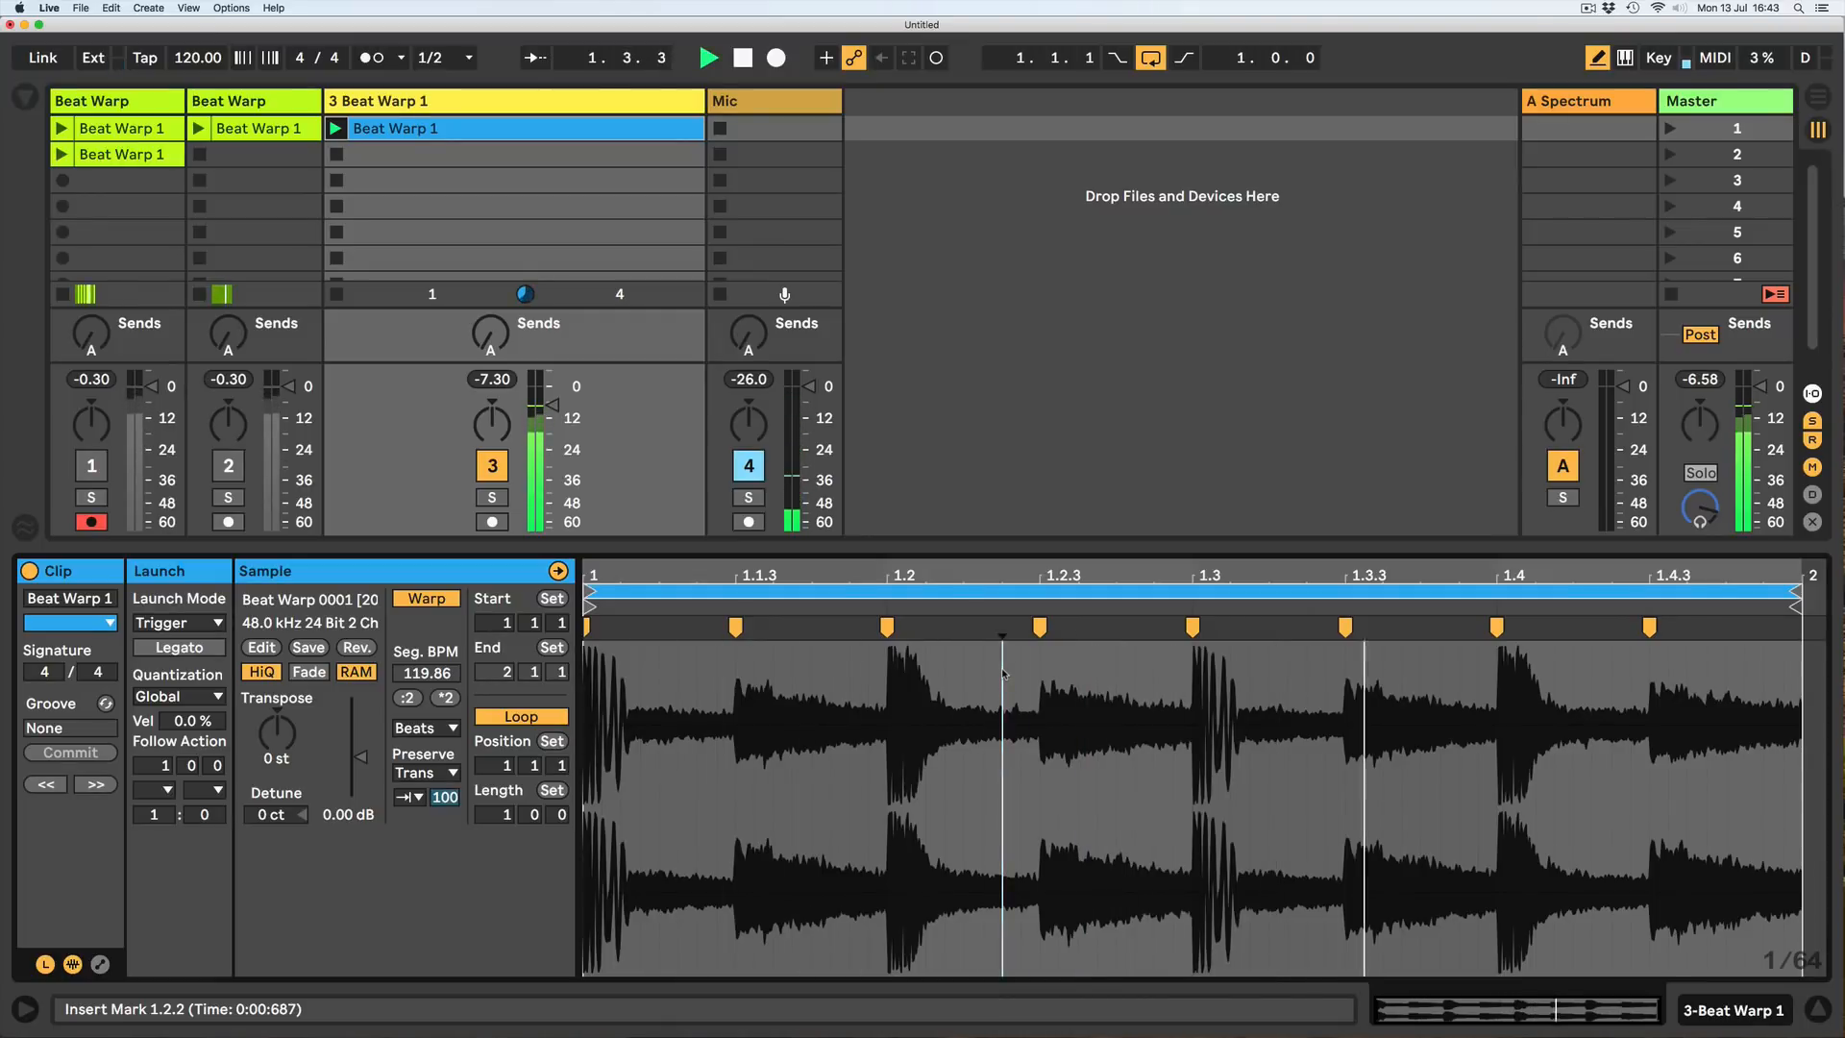
left_click(423, 774)
left_click(413, 876)
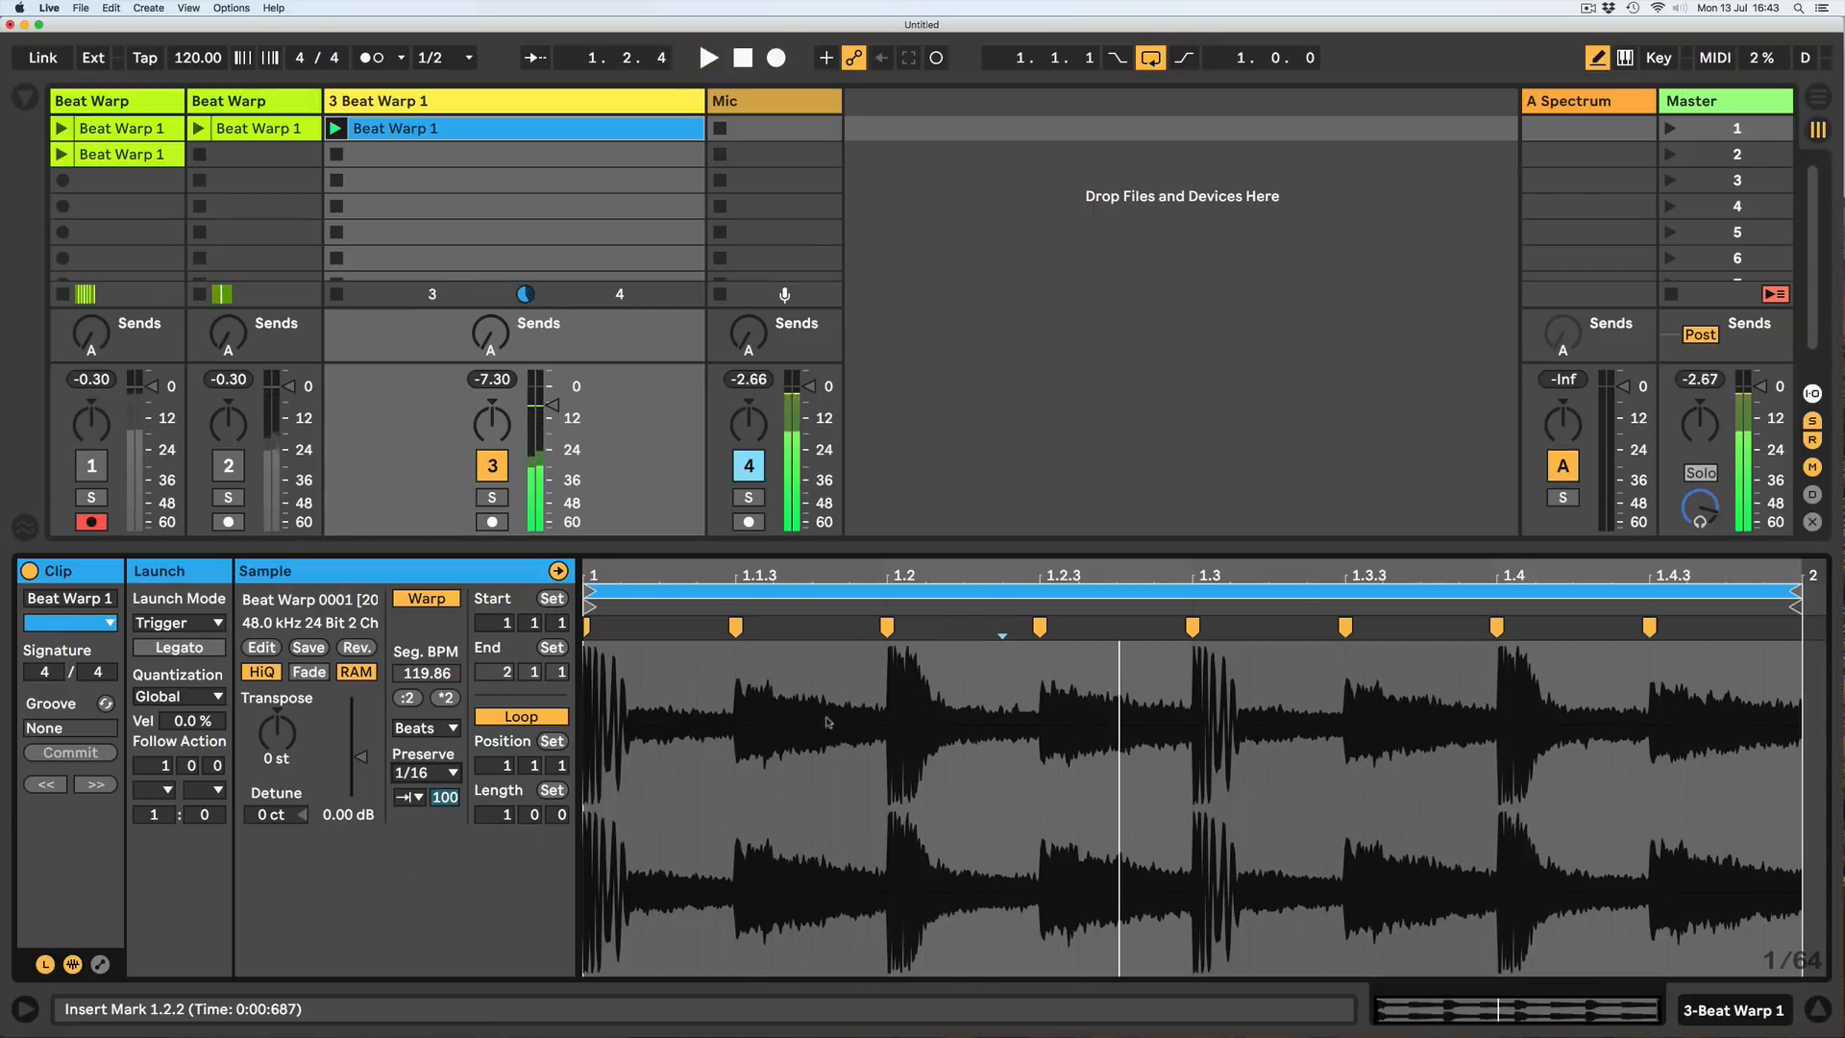
Show the Sample Offset envelope and try -5 and -6 sixteenth steps just before 1.2.3, plus a -7 step just before 1.2.4.
left_click(100, 964)
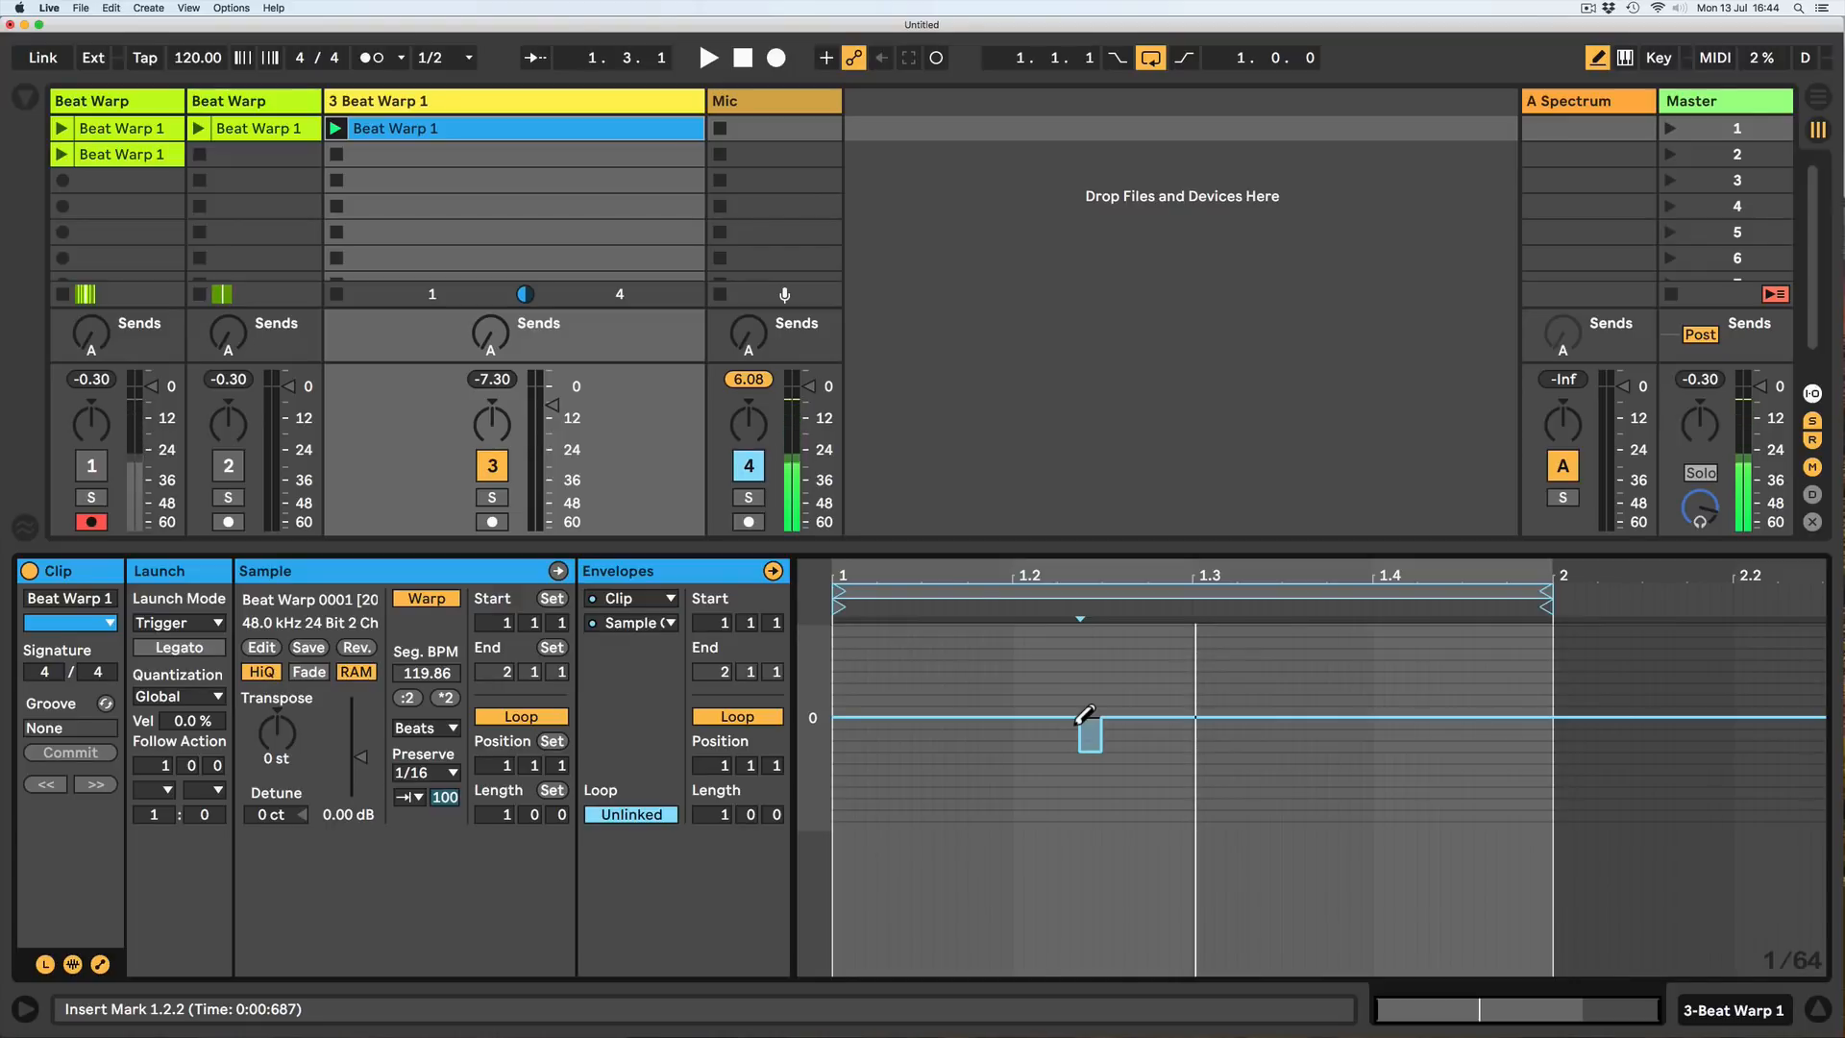
key("space")
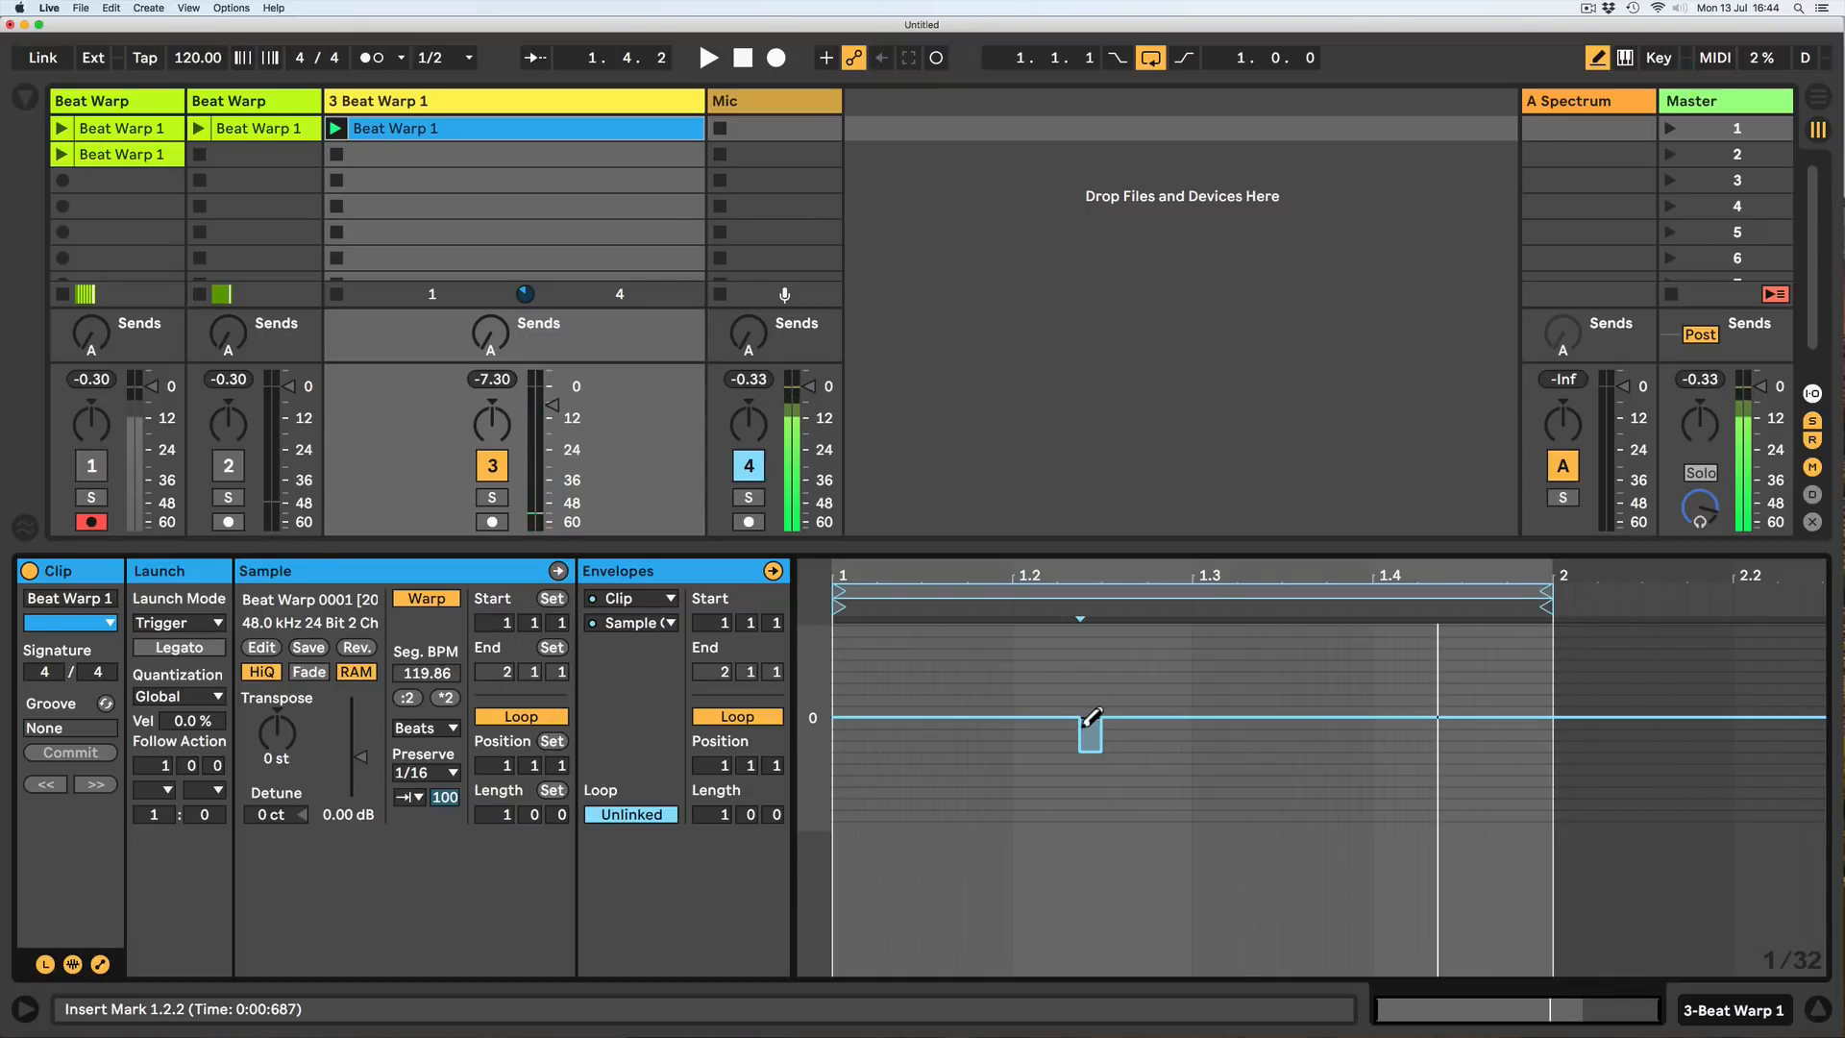
left_click_drag(1088, 737, 1092, 803)
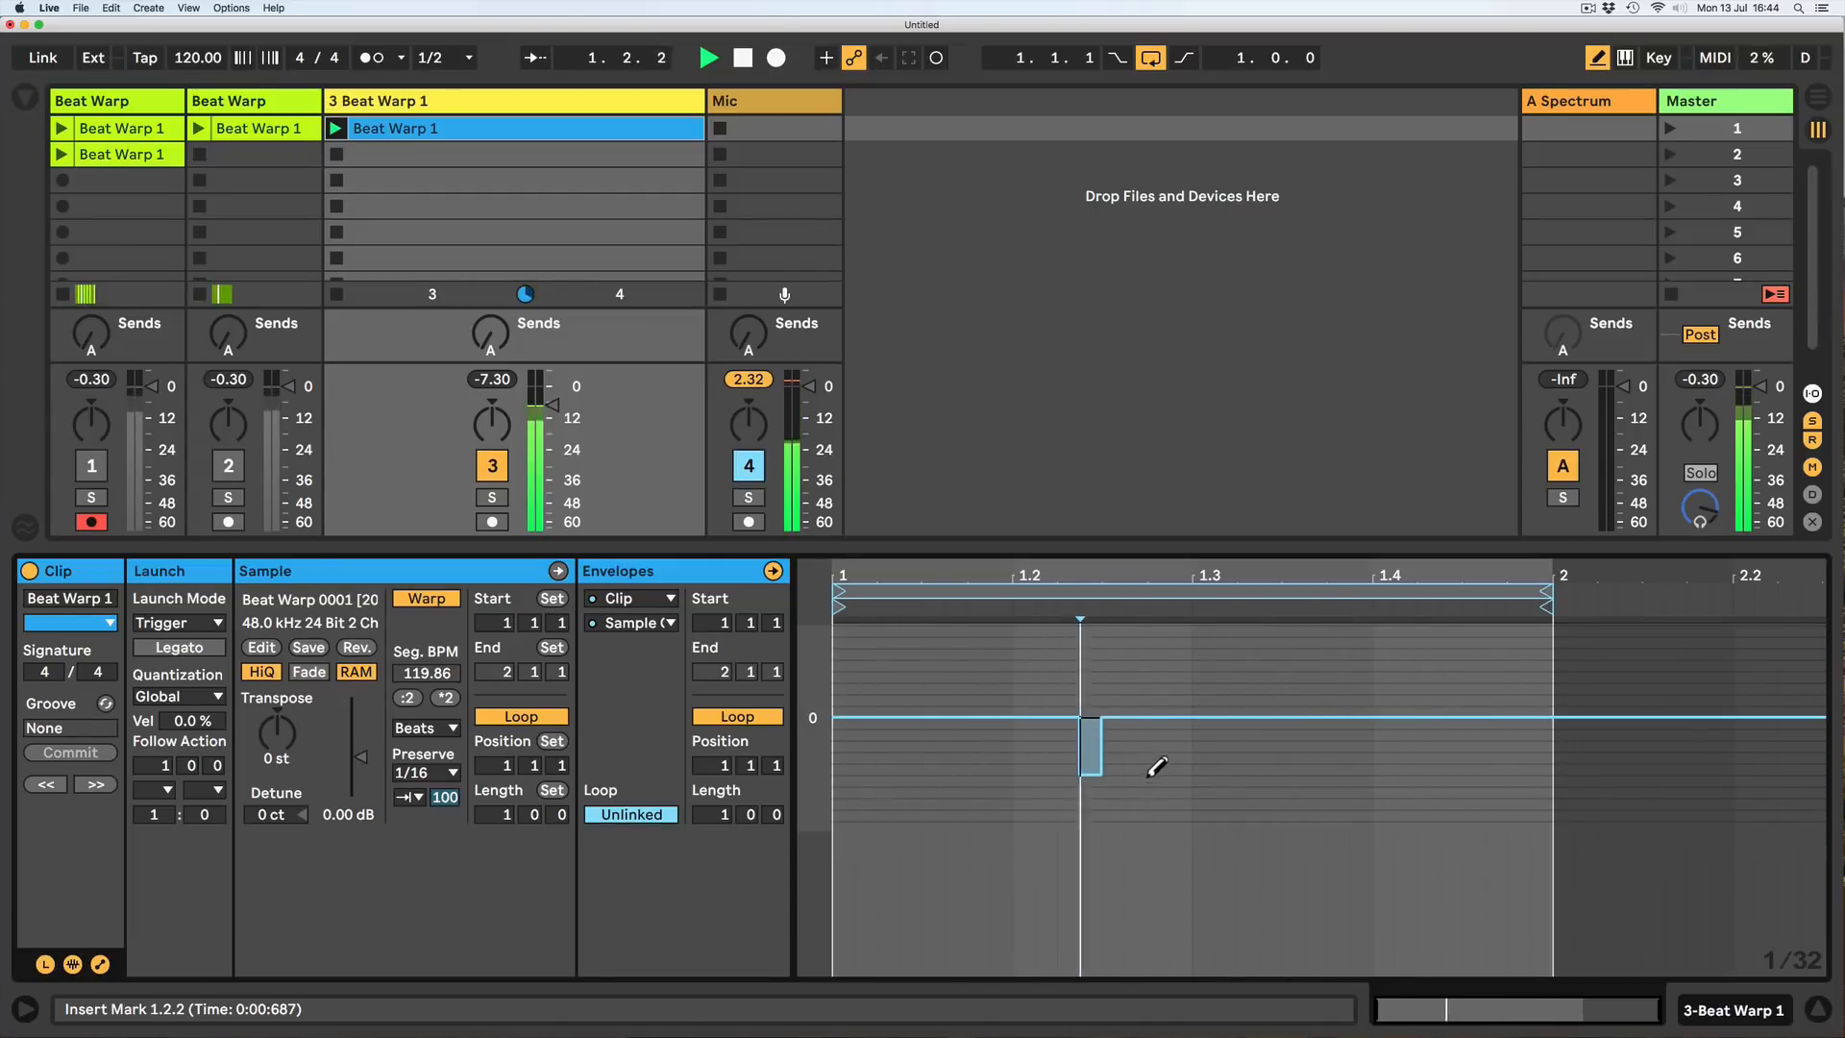
mouse_move(1158, 714)
left_mouse_down()
mouse_move(1167, 672)
mouse_move(1166, 766)
mouse_move(1154, 790)
mouse_move(1160, 756)
mouse_move(1135, 769)
mouse_move(1135, 798)
mouse_move(1161, 719)
left_mouse_up()
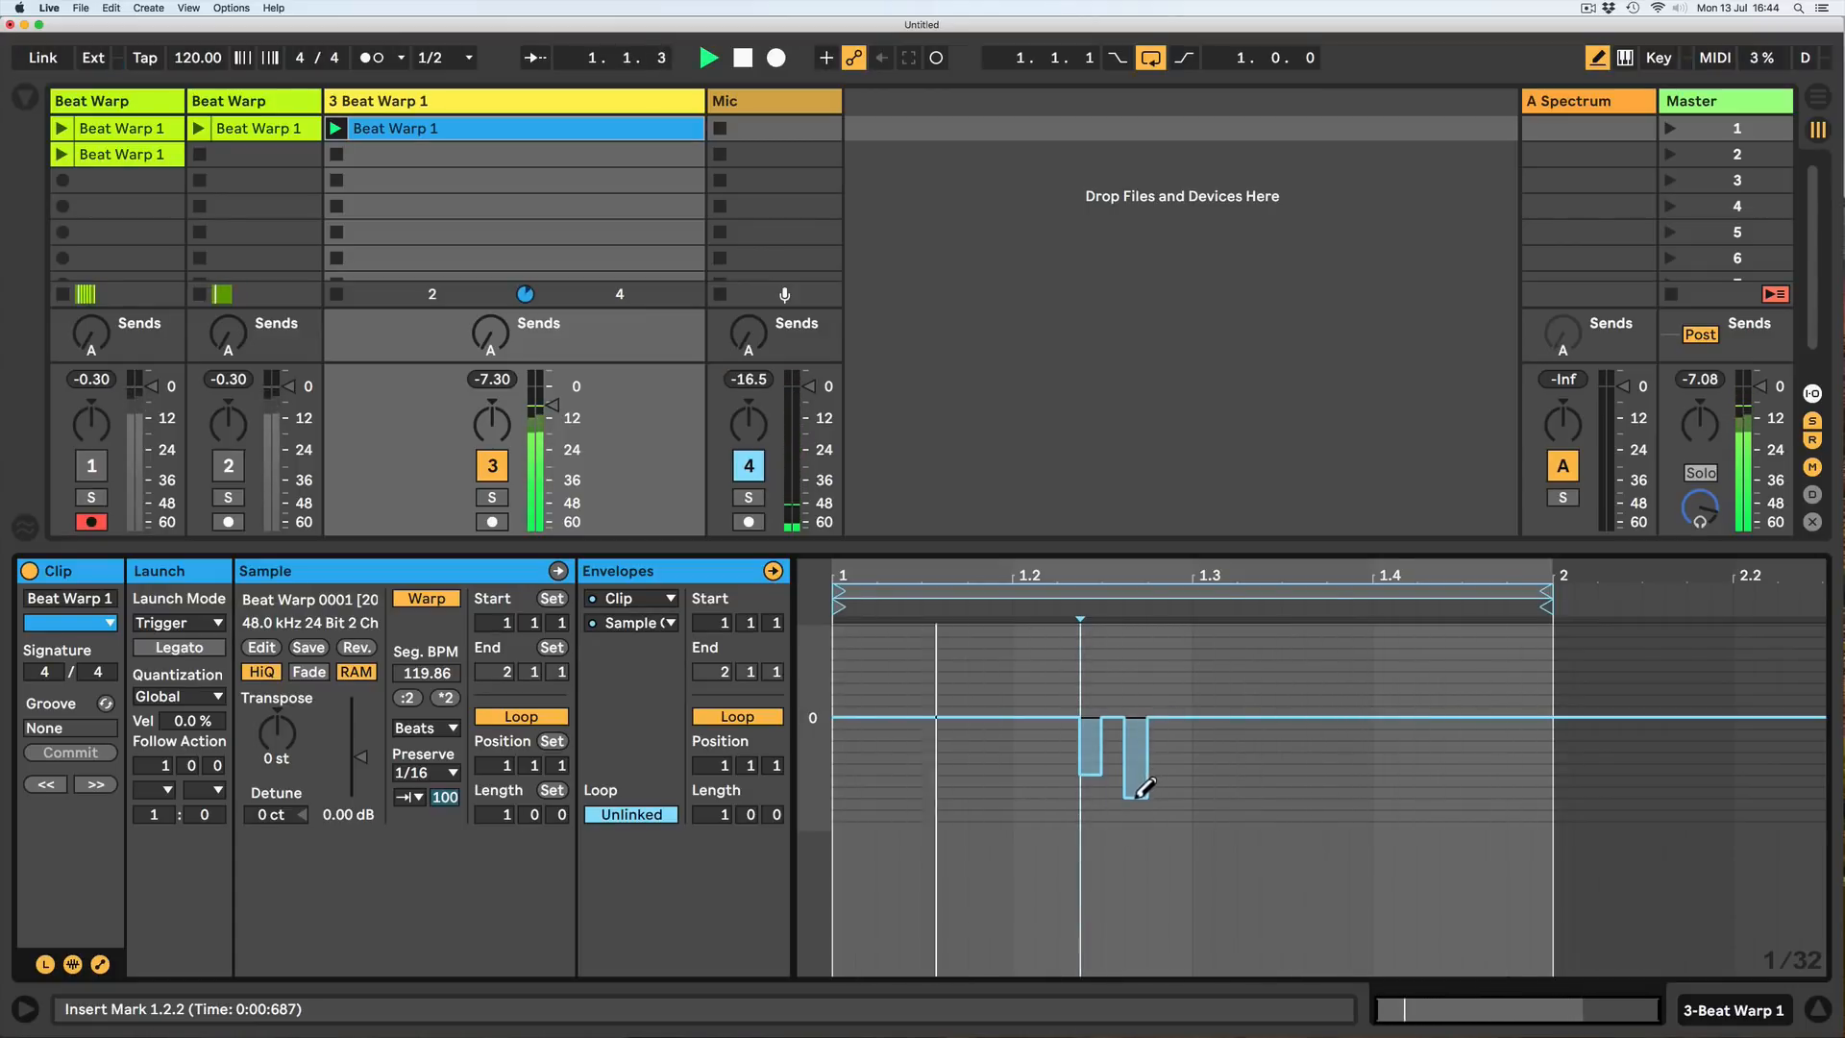
mouse_move(1142, 790)
left_mouse_down()
mouse_move(1146, 807)
mouse_move(1143, 778)
mouse_move(1096, 742)
mouse_move(1141, 721)
mouse_move(1096, 775)
left_mouse_up()
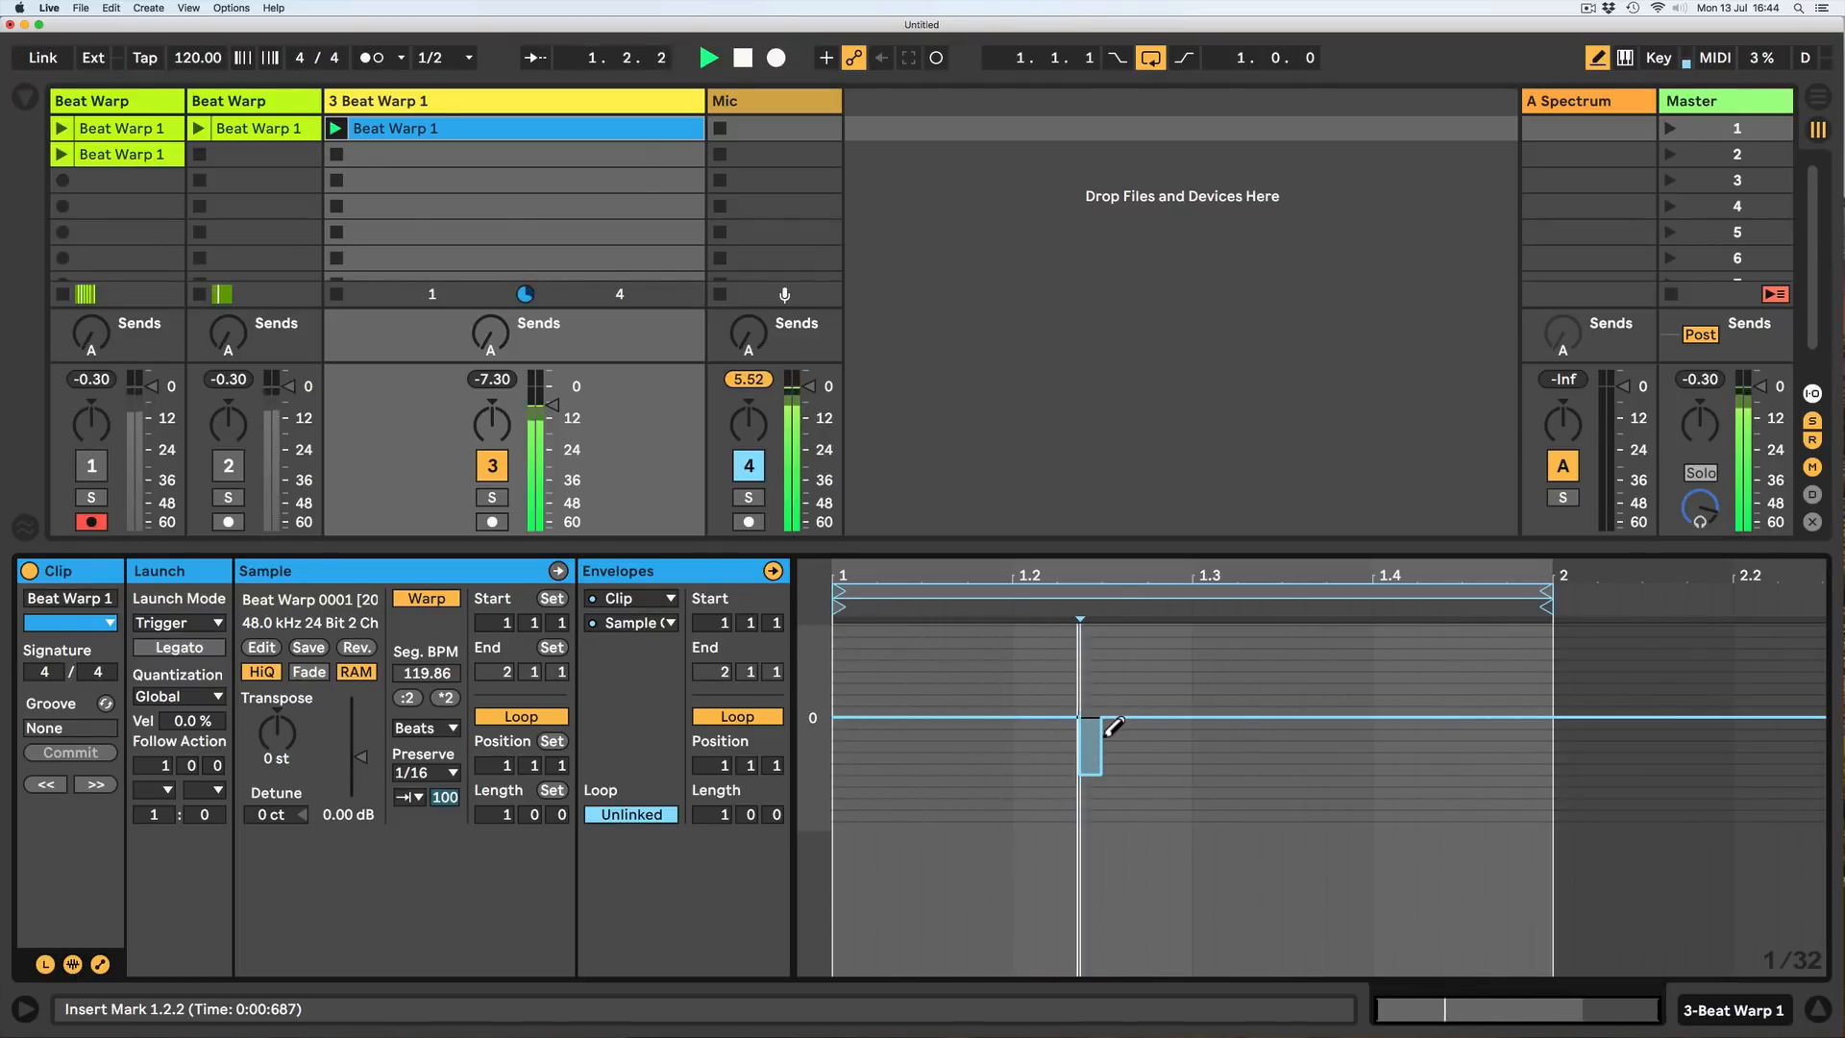
left_click_drag(1099, 734, 1095, 785)
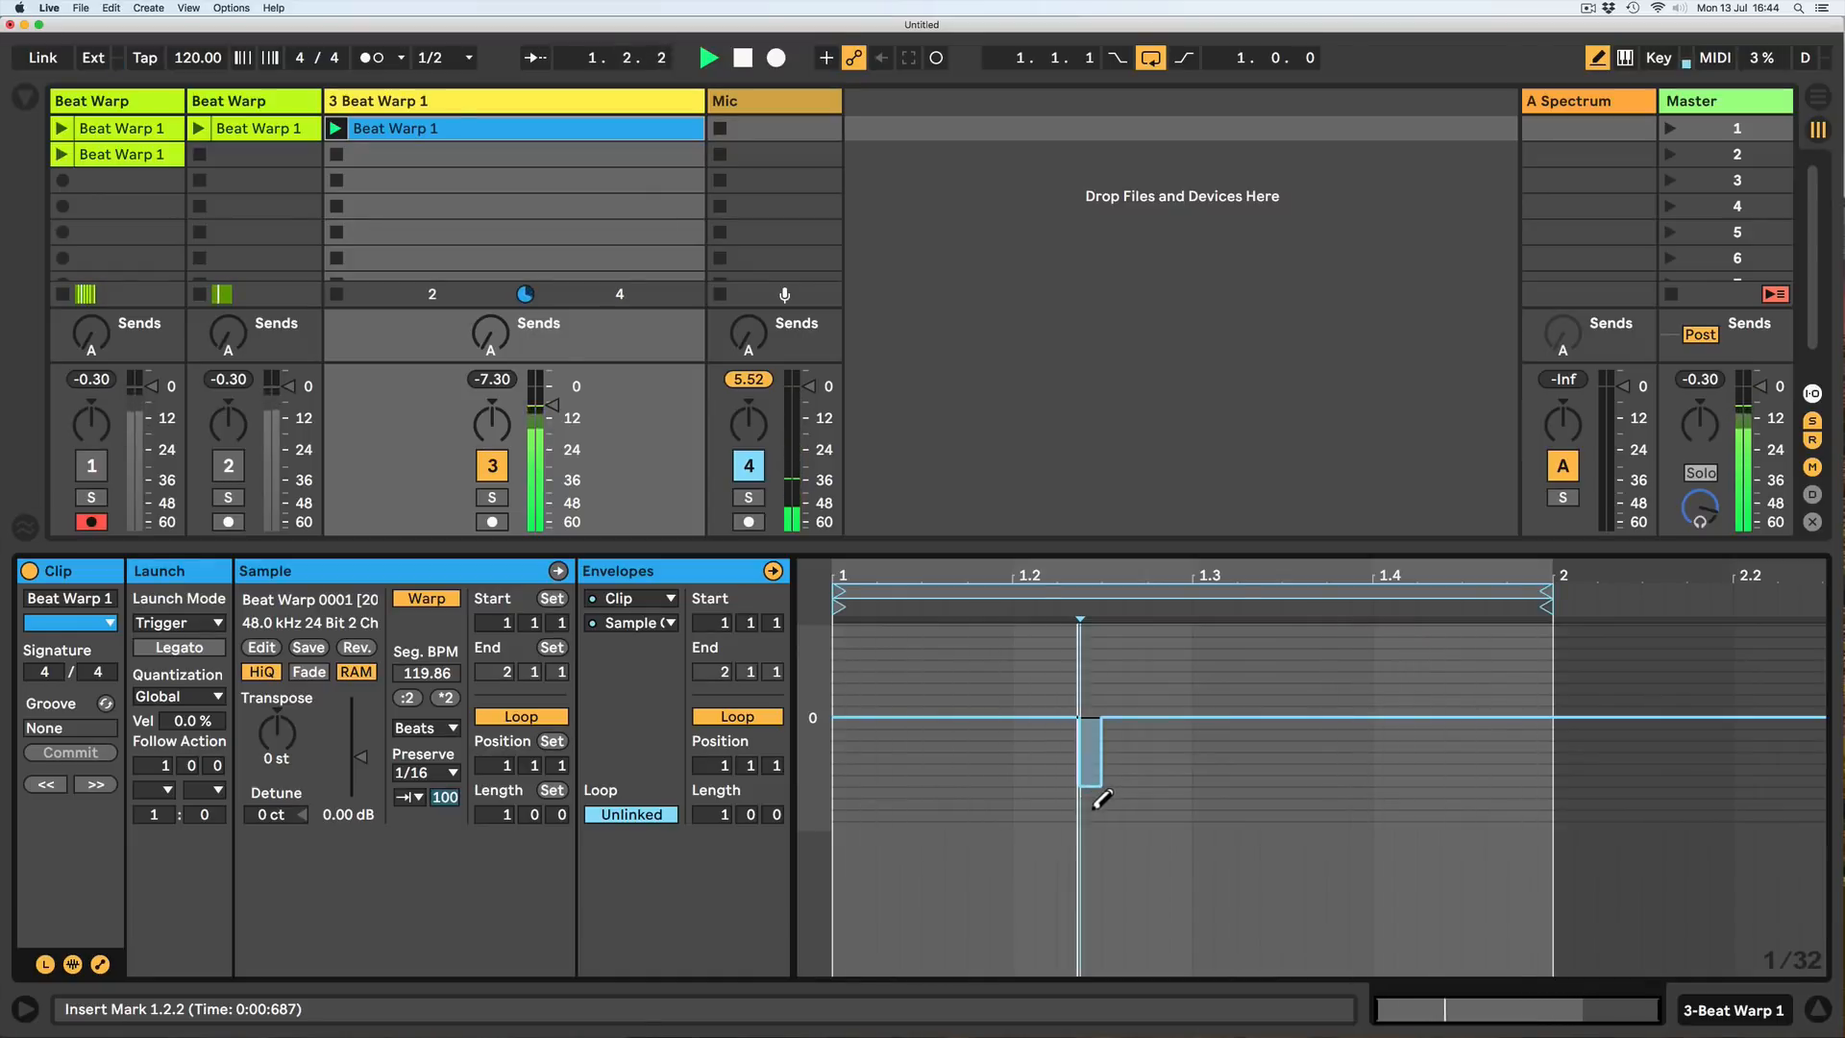
Flatten the step before 1.2.3 and try a 1/32 step at 1.2.4 at -6, -8, -1, +3 and +4 sixteenths.
left_click(1094, 721)
left_click_drag(1156, 756, 1170, 786)
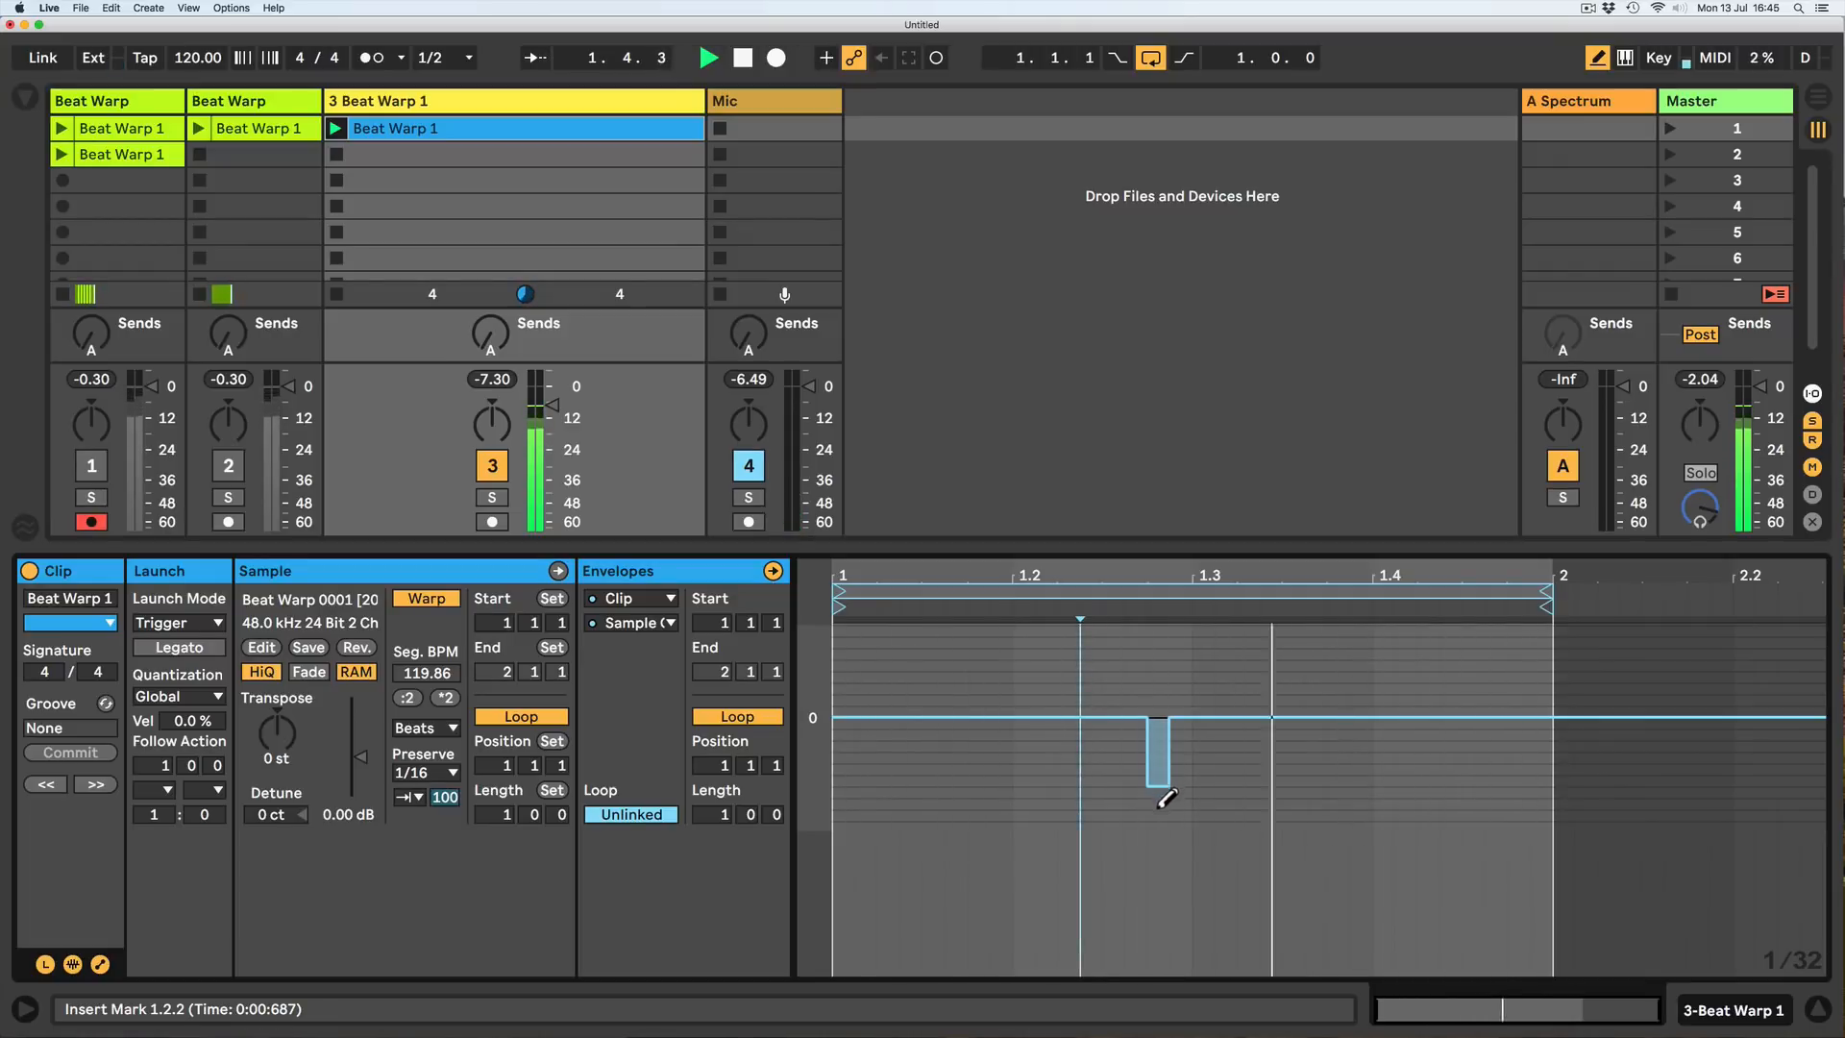
left_click_drag(1169, 788, 1161, 812)
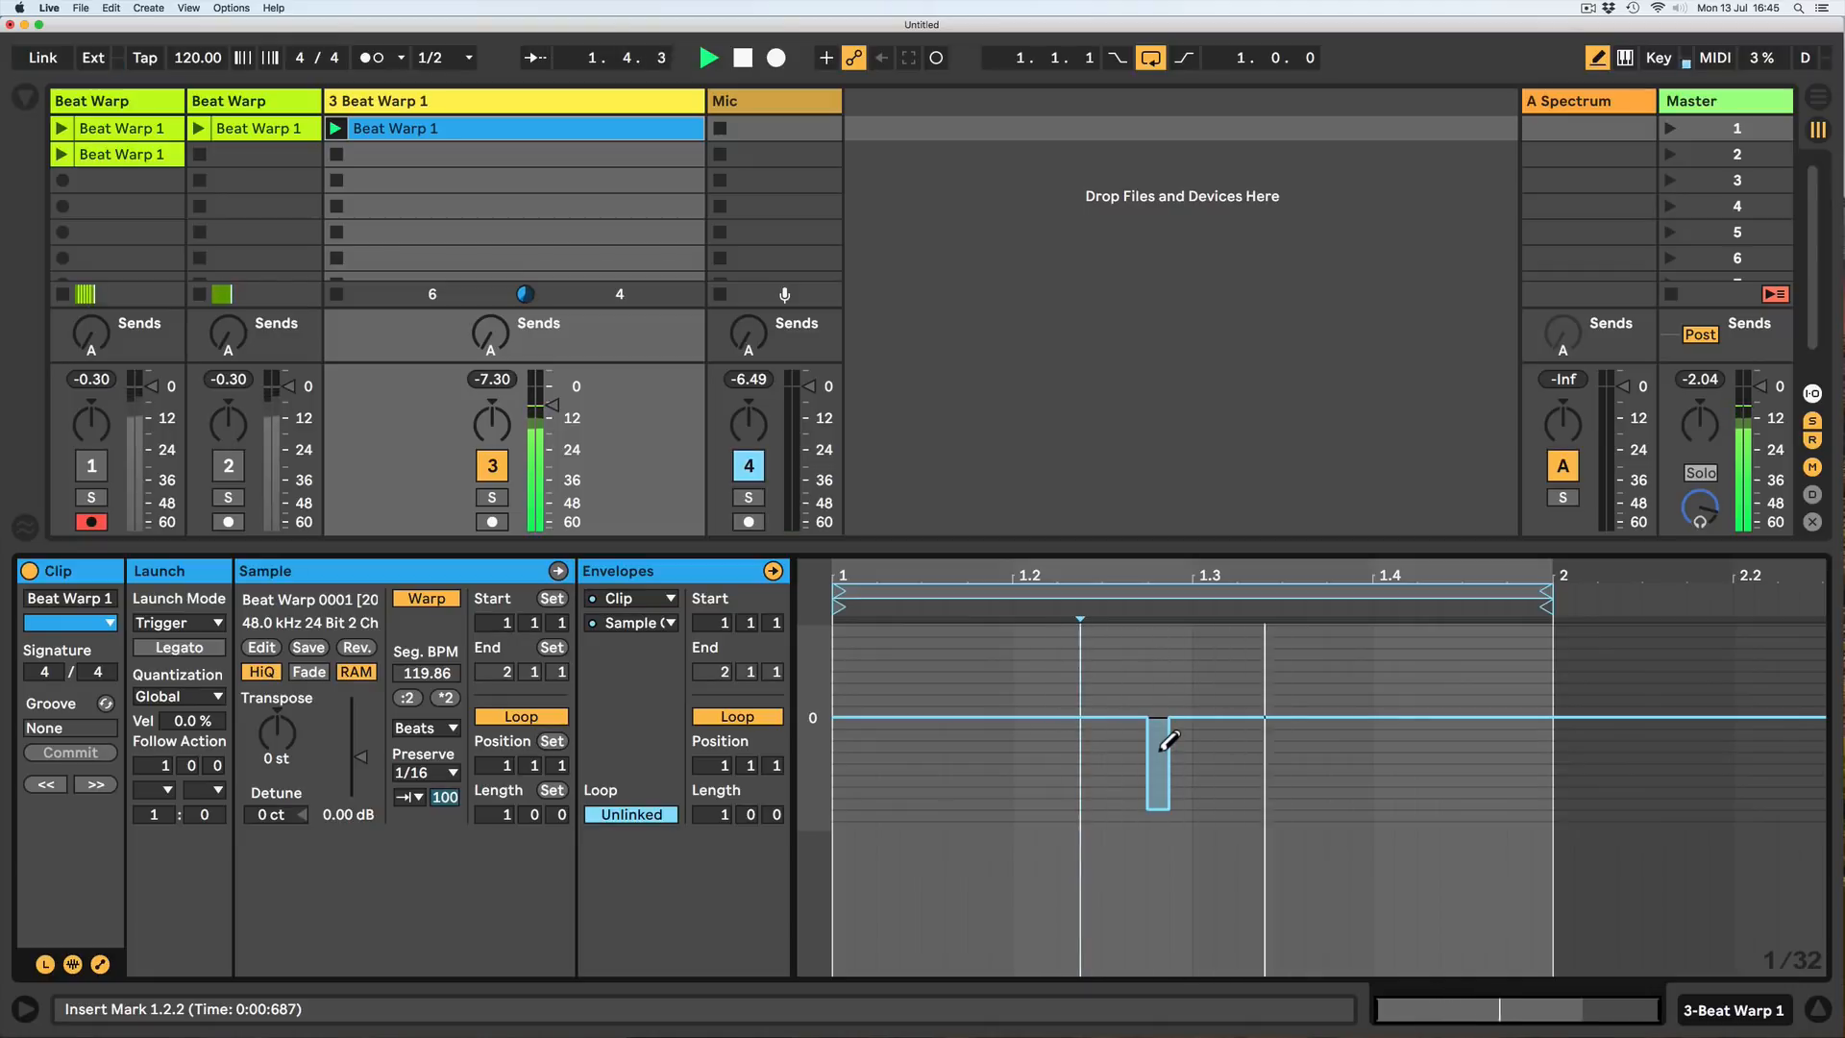
left_click_drag(1169, 740, 1167, 738)
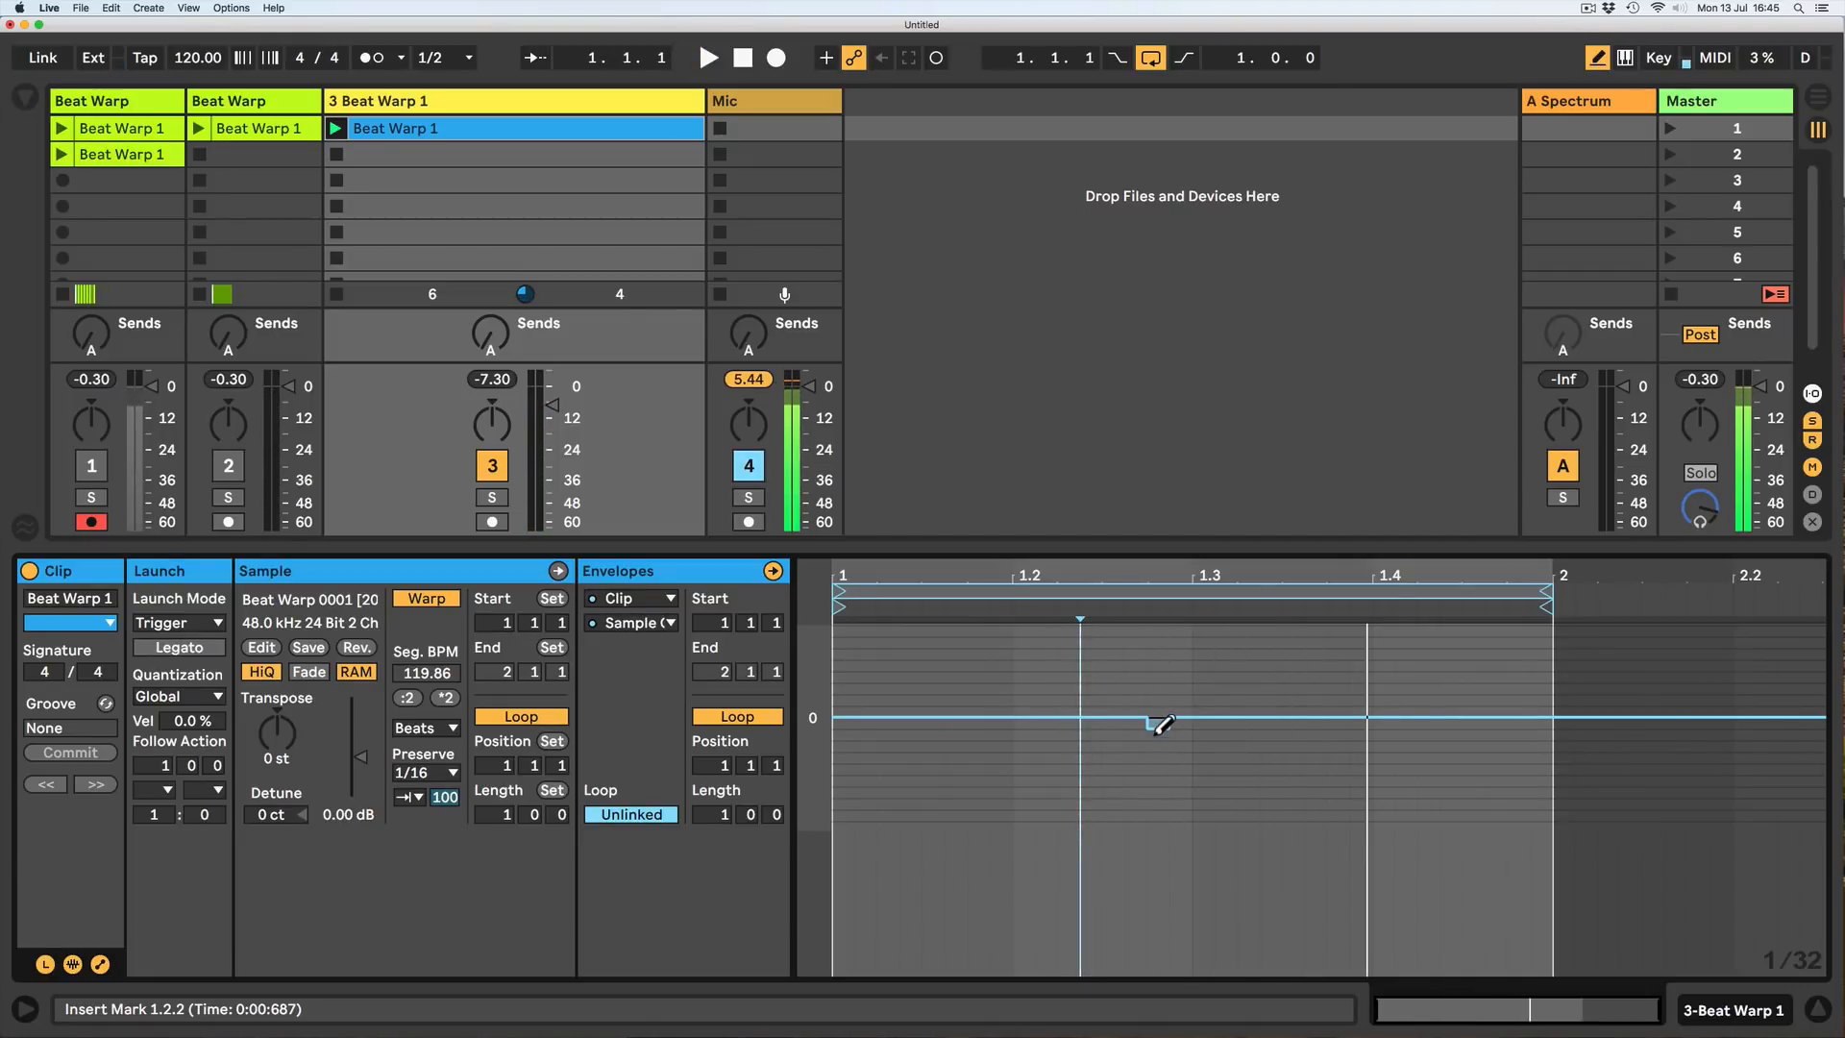
key("space")
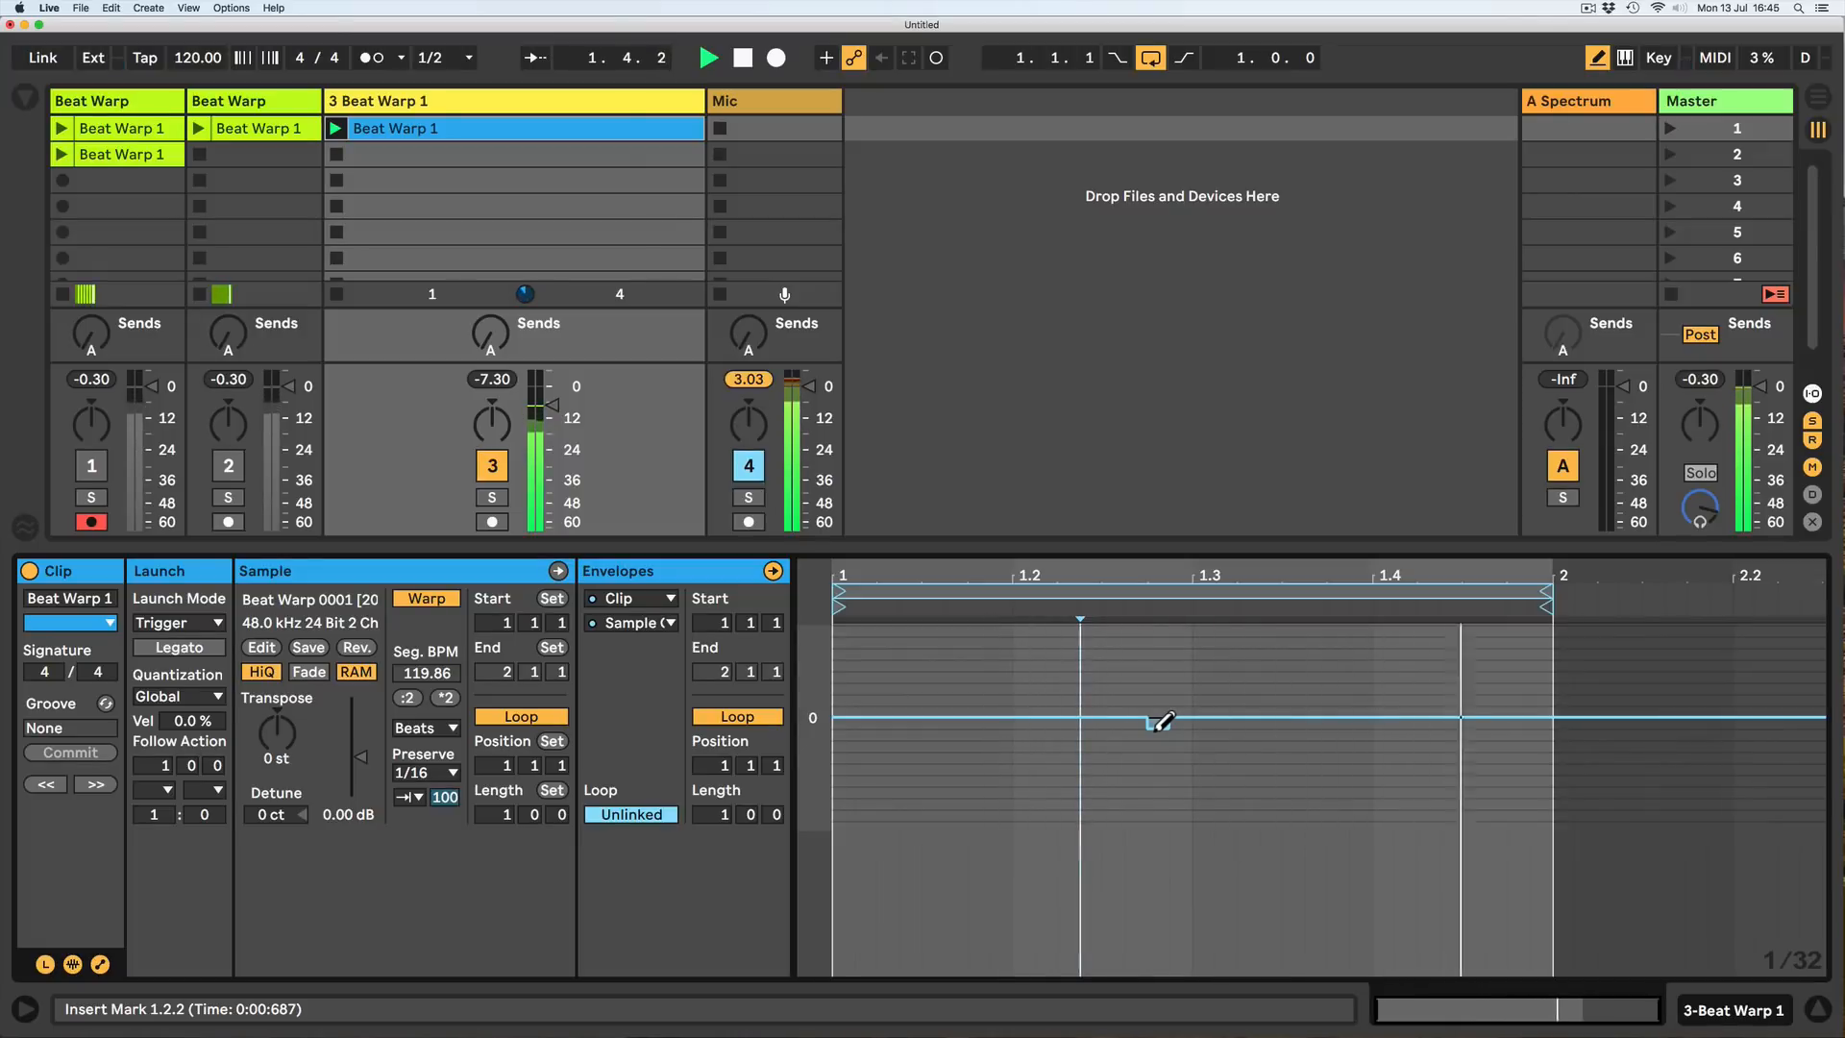
left_click_drag(1165, 723, 1166, 684)
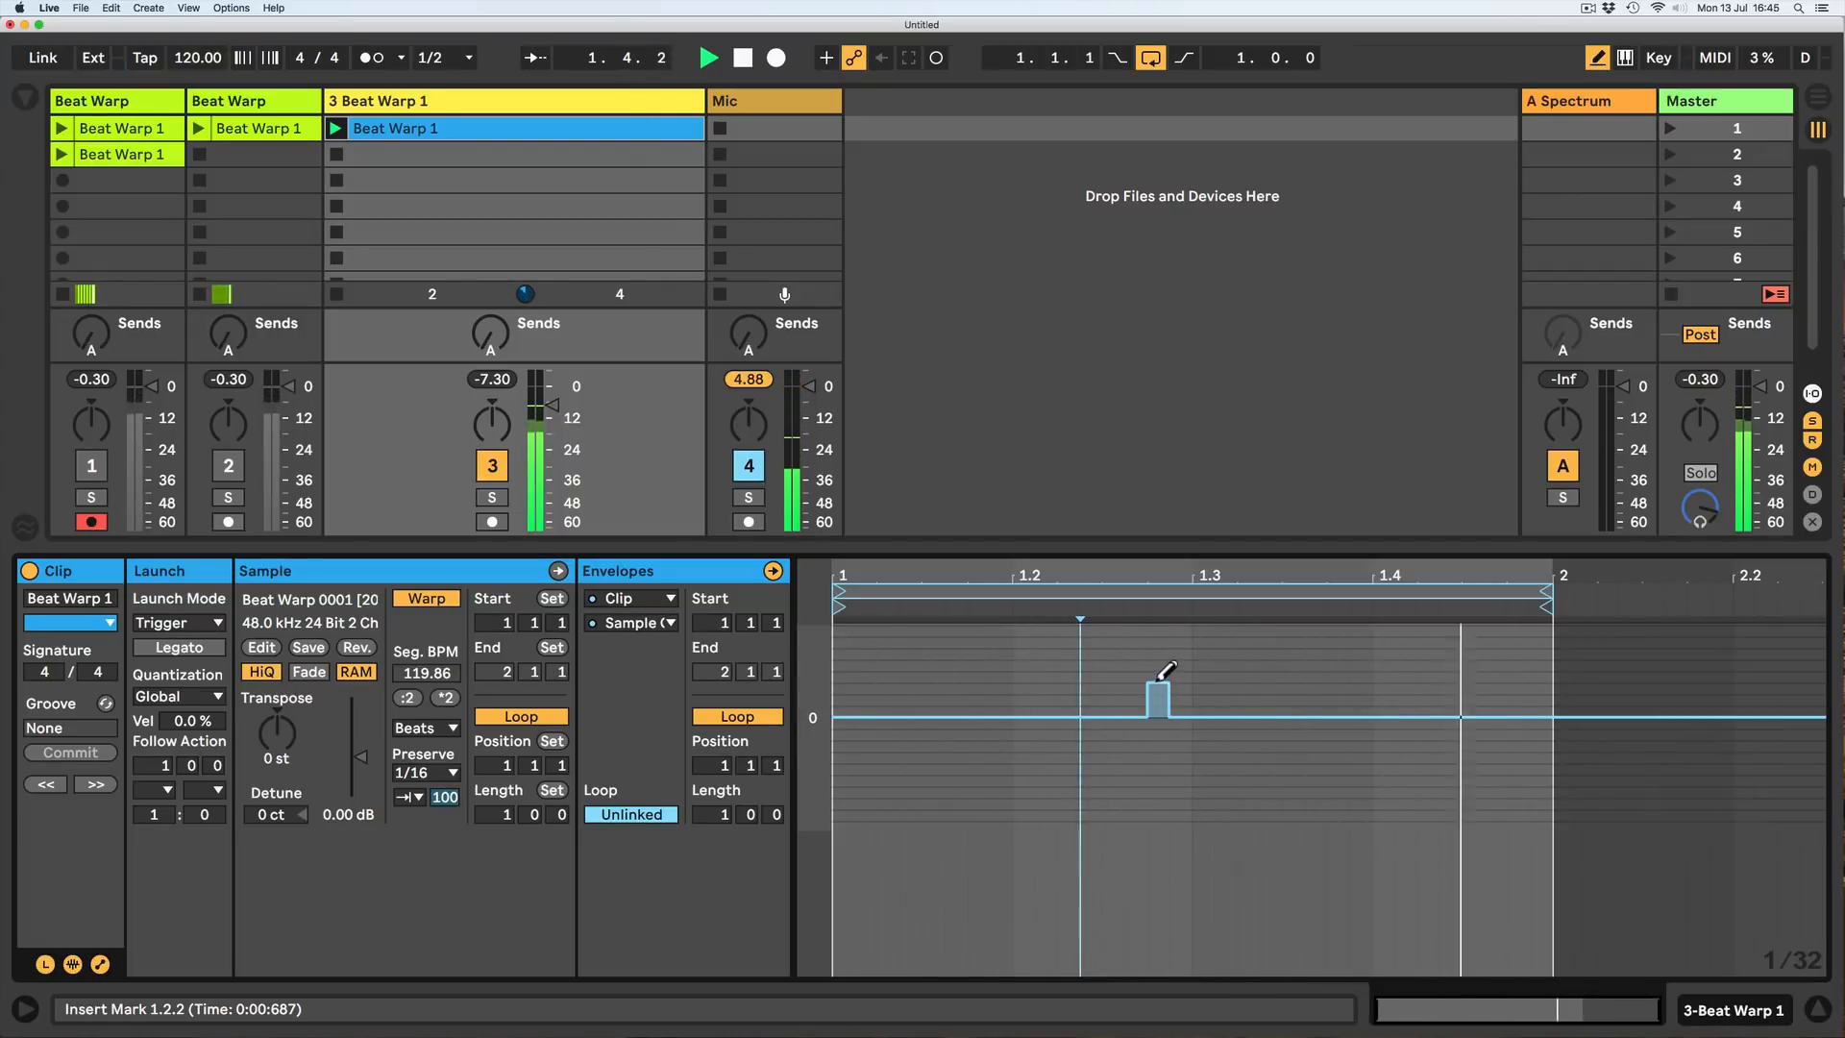
left_click(1159, 682)
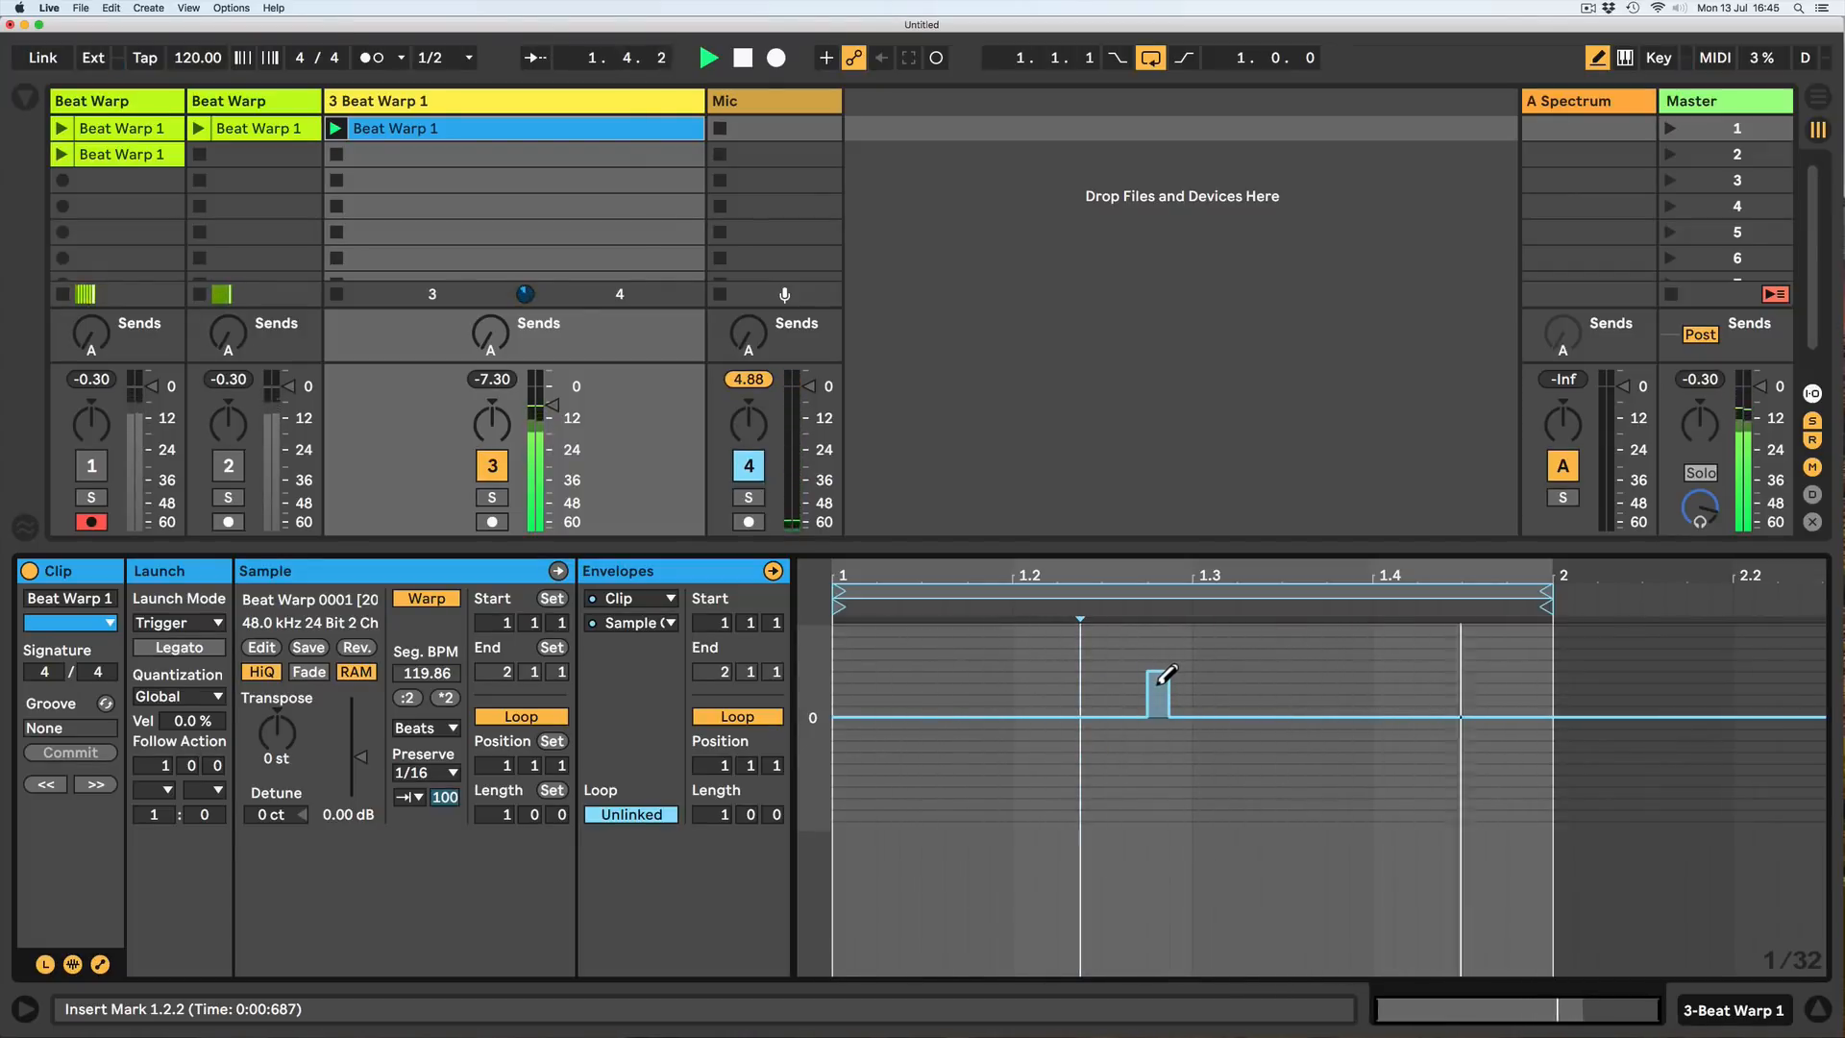
key("space")
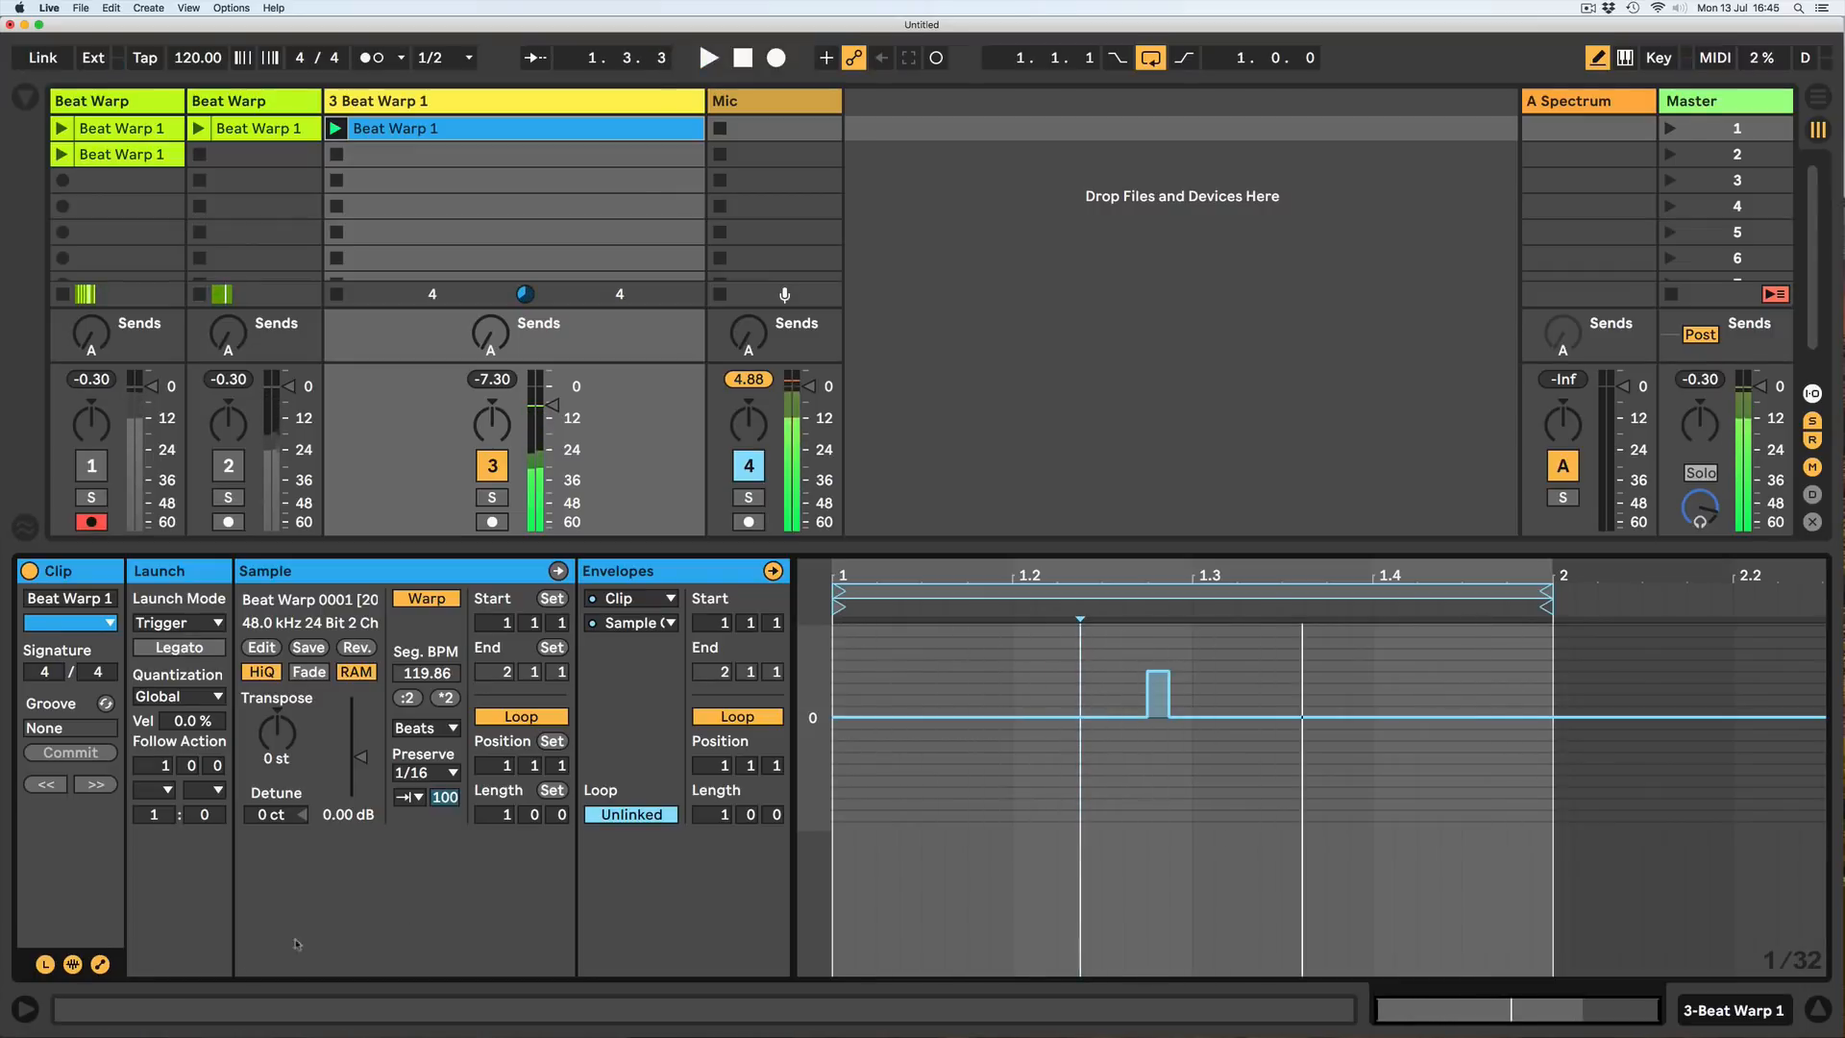
Show the sample waveform, check the transient loop mode options while keeping the current one, and resume playback.
left_click(100, 964)
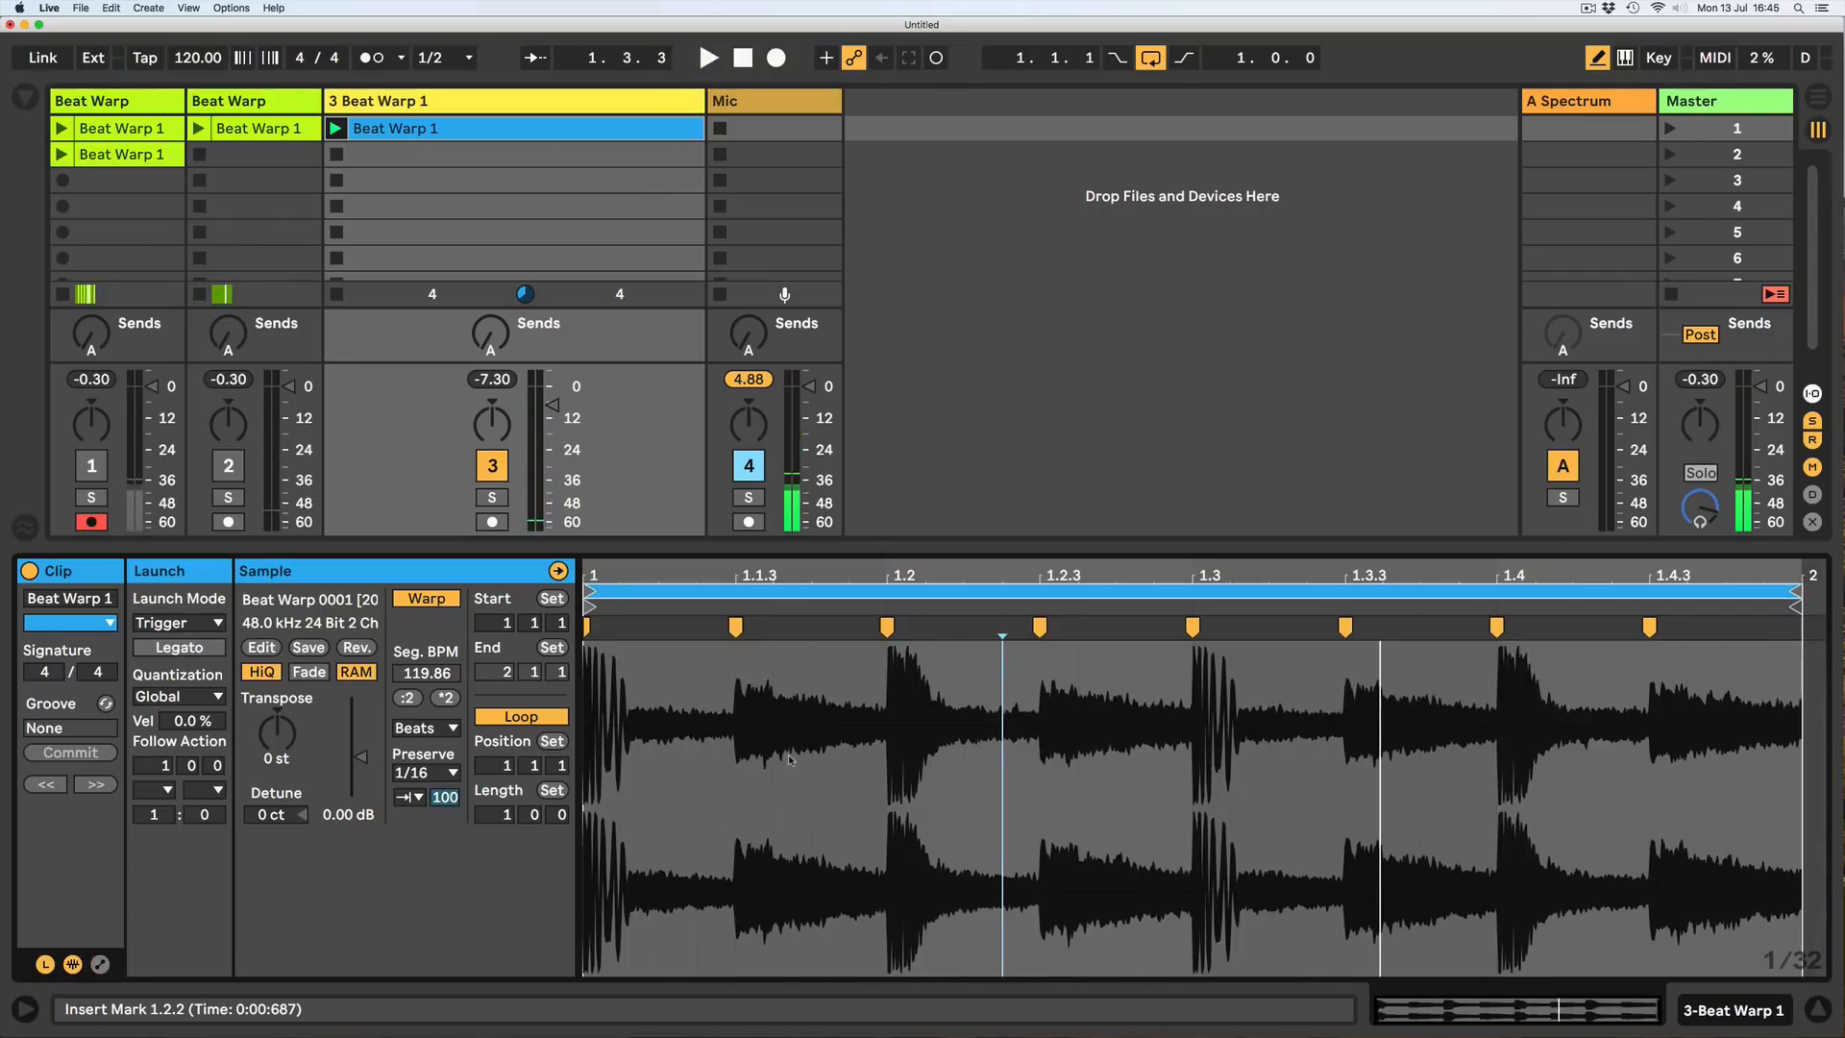
left_click(409, 797)
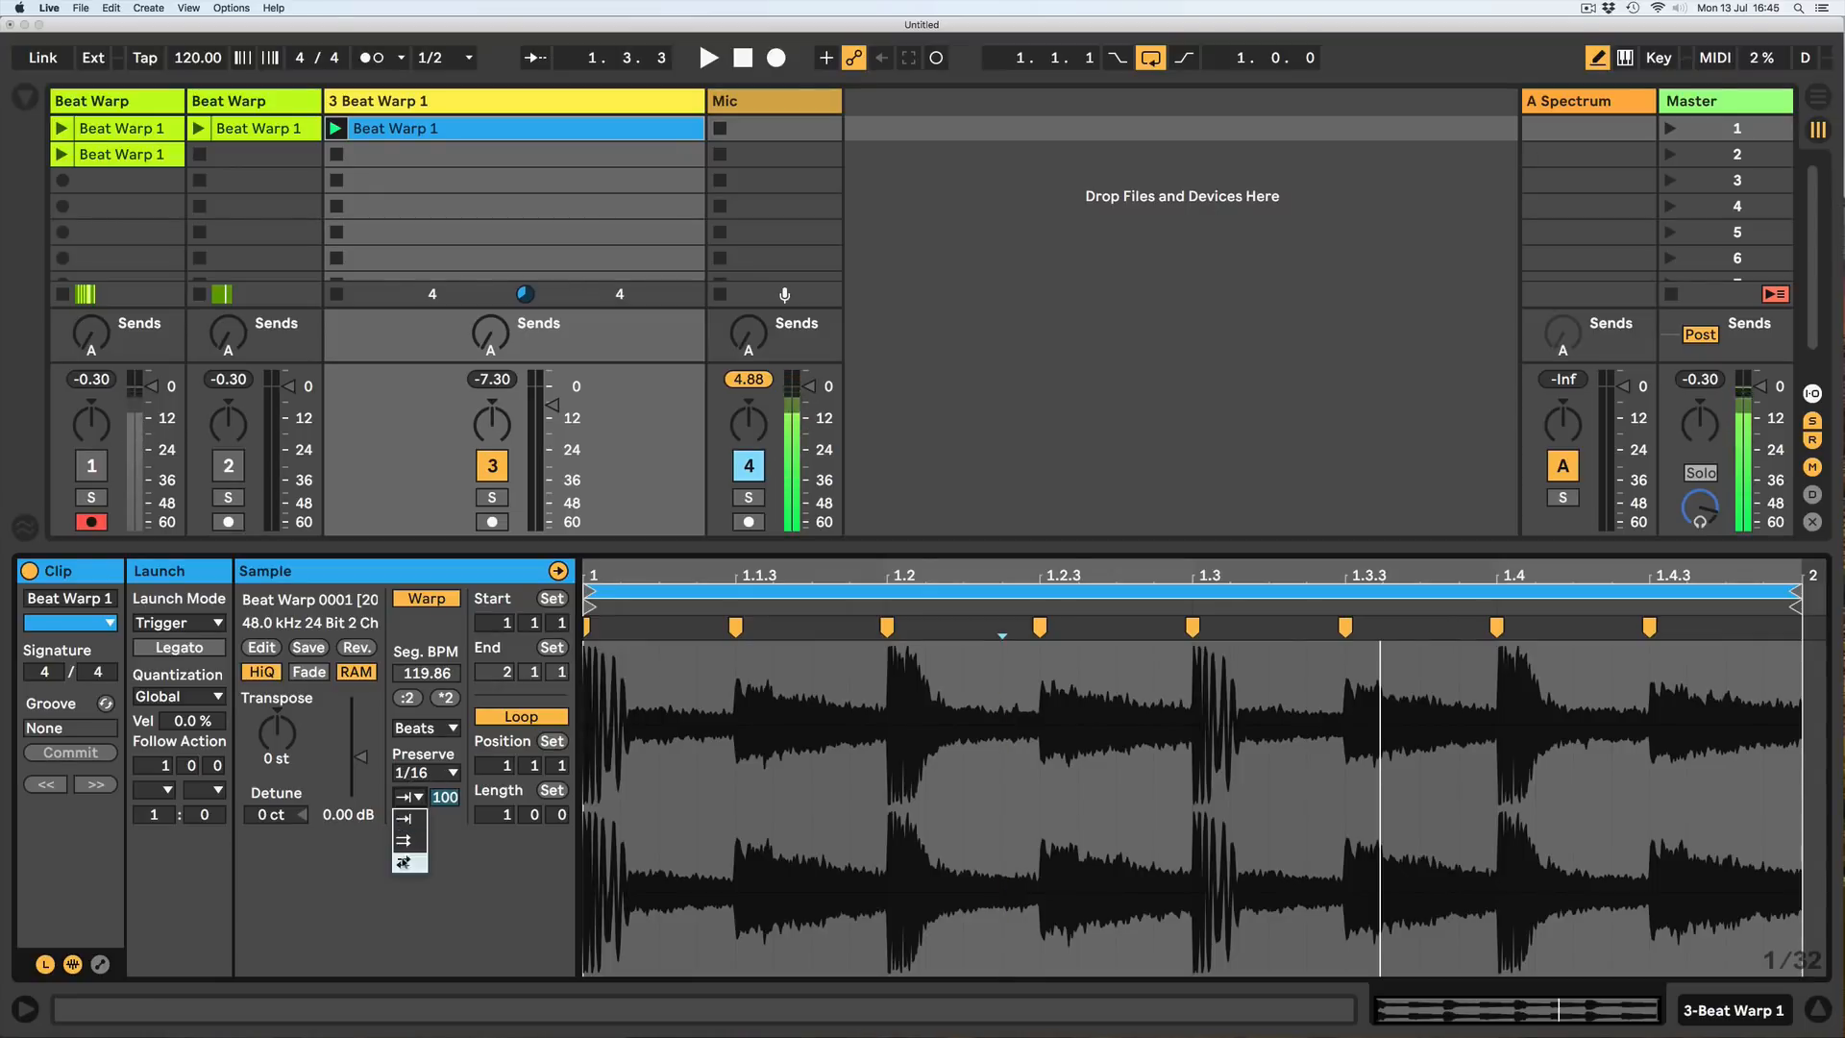
left_click(410, 797)
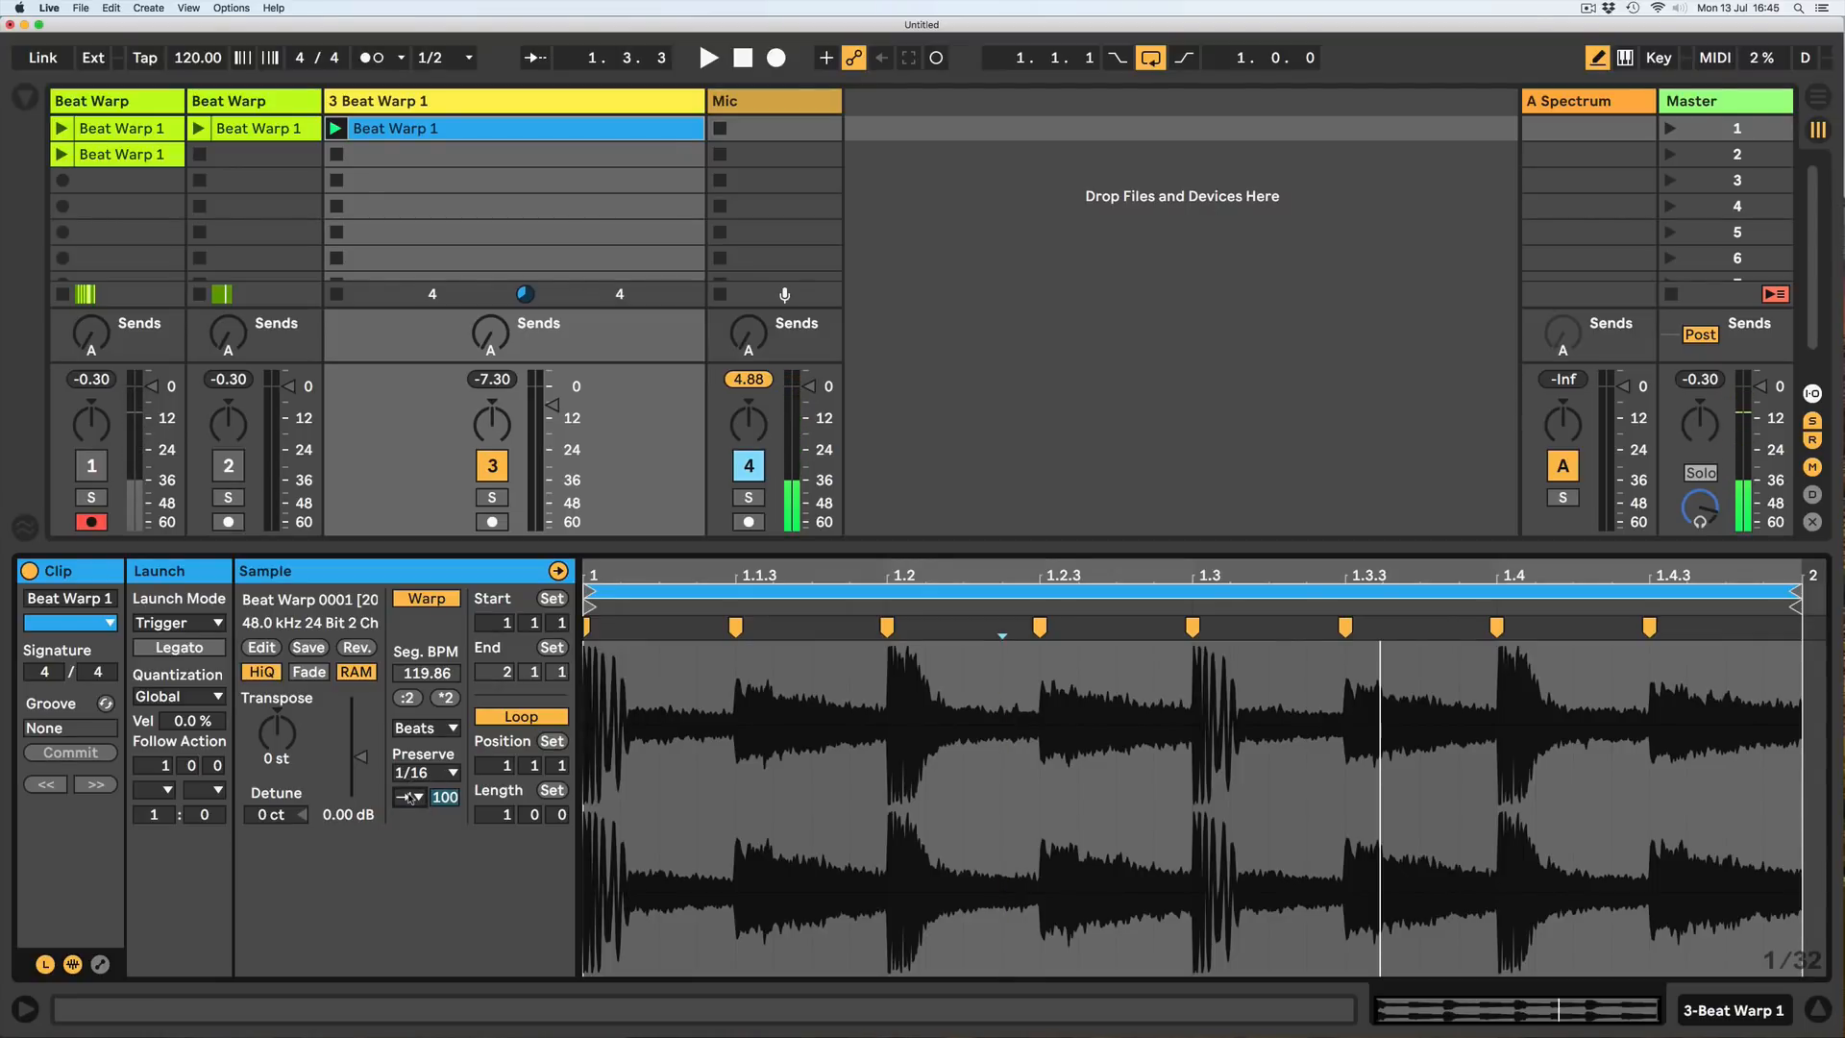
key("space")
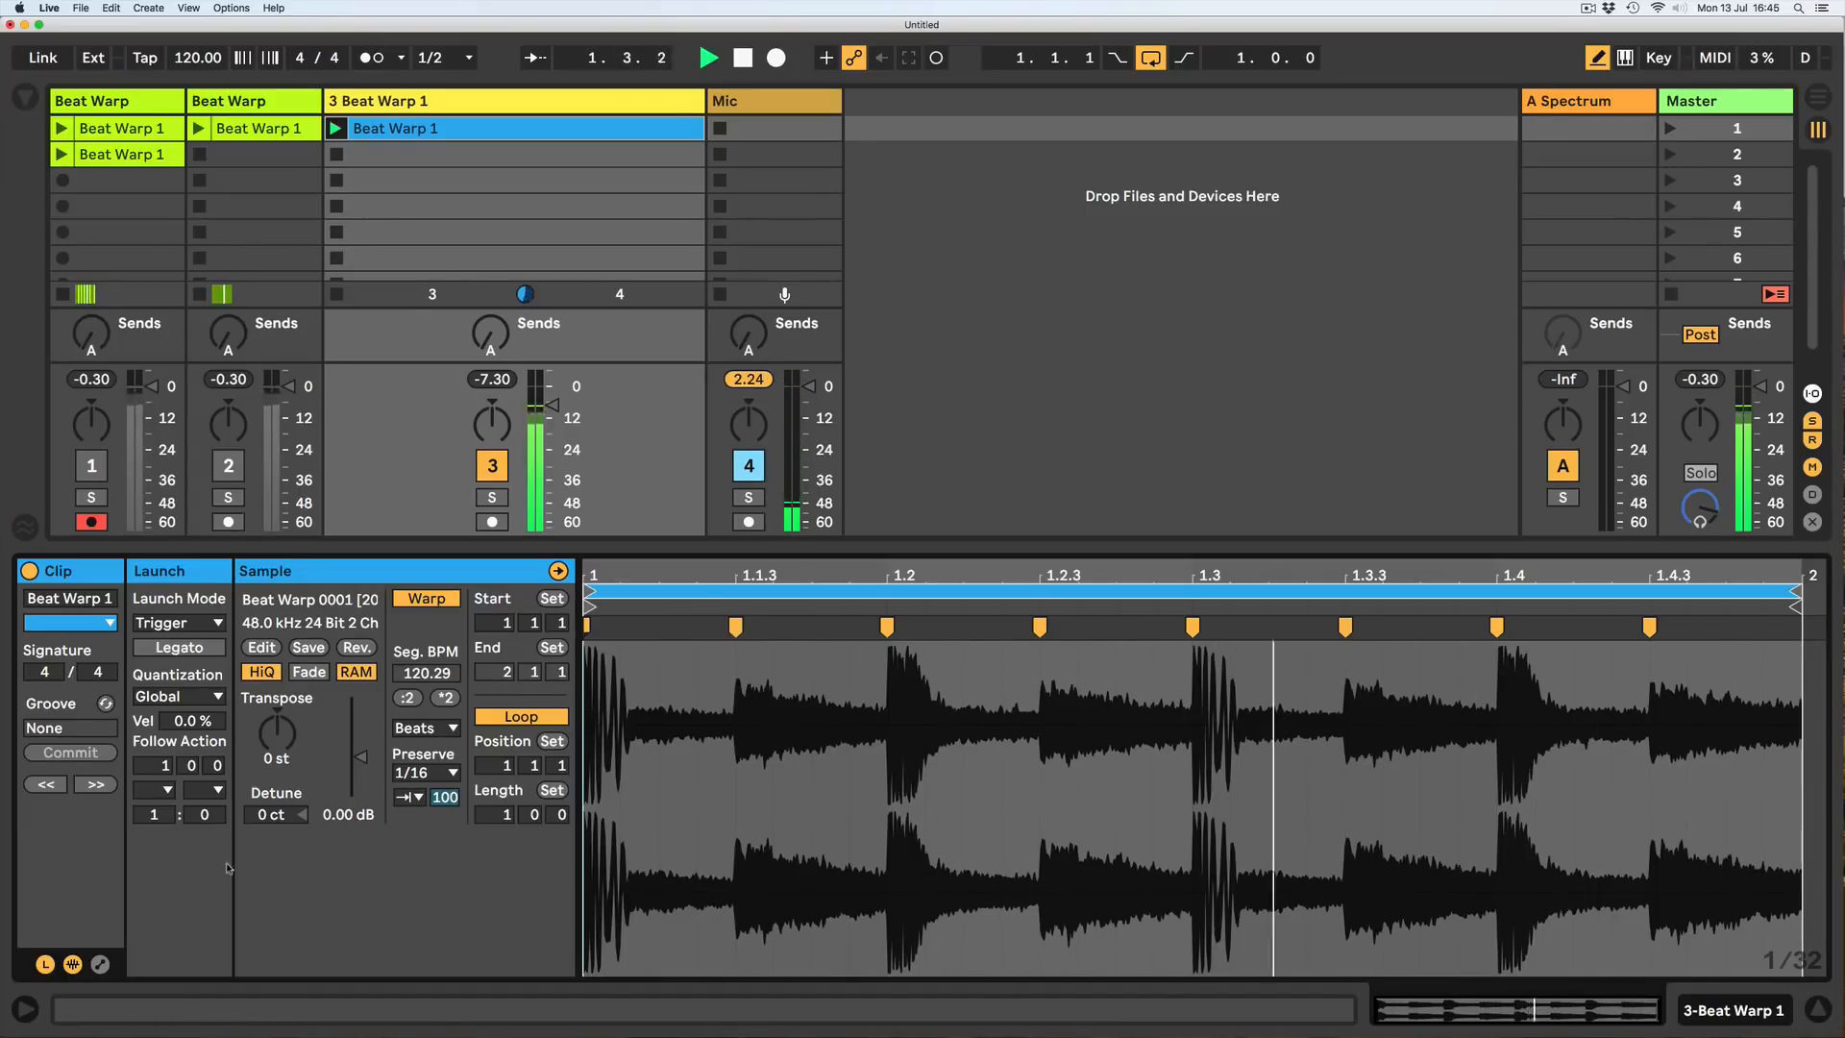
Draw a freehand Sample Offset staircase of rising and falling 1/32 steps from about 1.1.4 to just past bar 2, and play it.
left_click(99, 964)
key("space")
mouse_move(978, 761)
left_mouse_down()
mouse_move(1595, 688)
mouse_move(1567, 673)
left_mouse_up()
key("space")
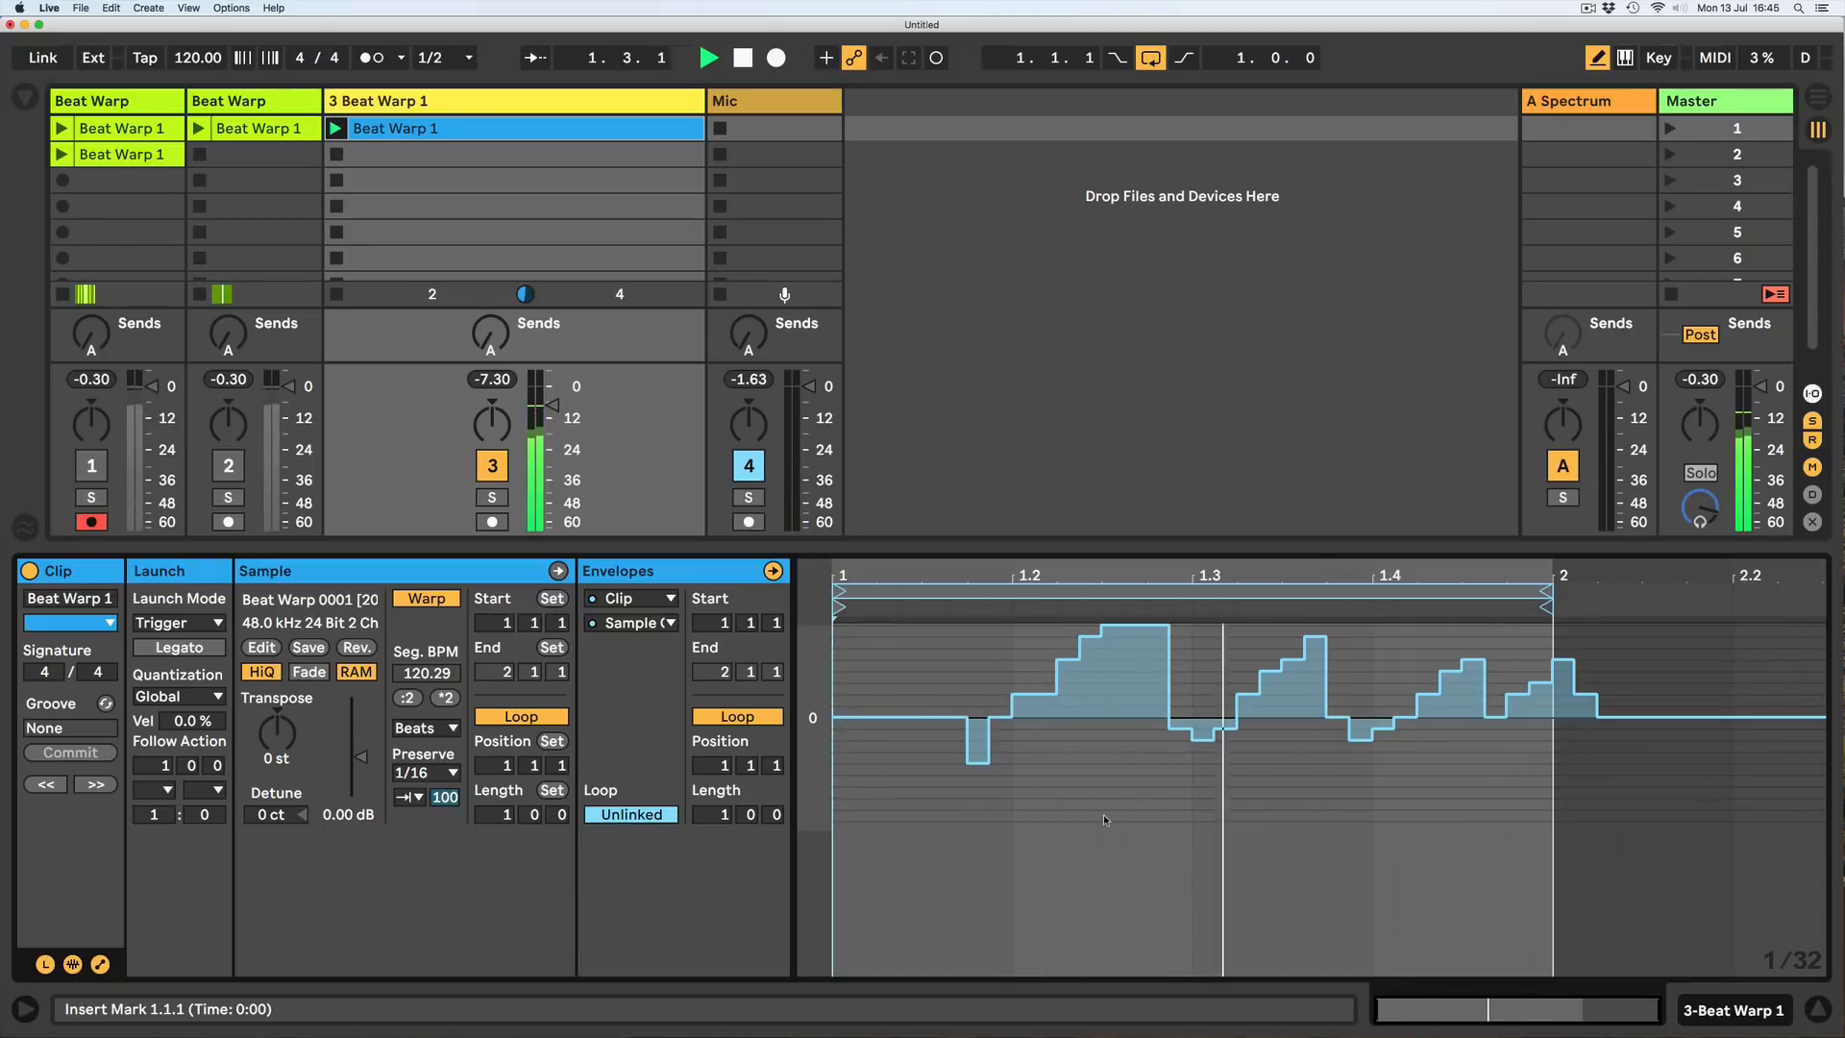
Flatten the staircase within the bar to 0, except for a +5 sixteenths block held from 1.2.2 to 1.3.
left_click(980, 730)
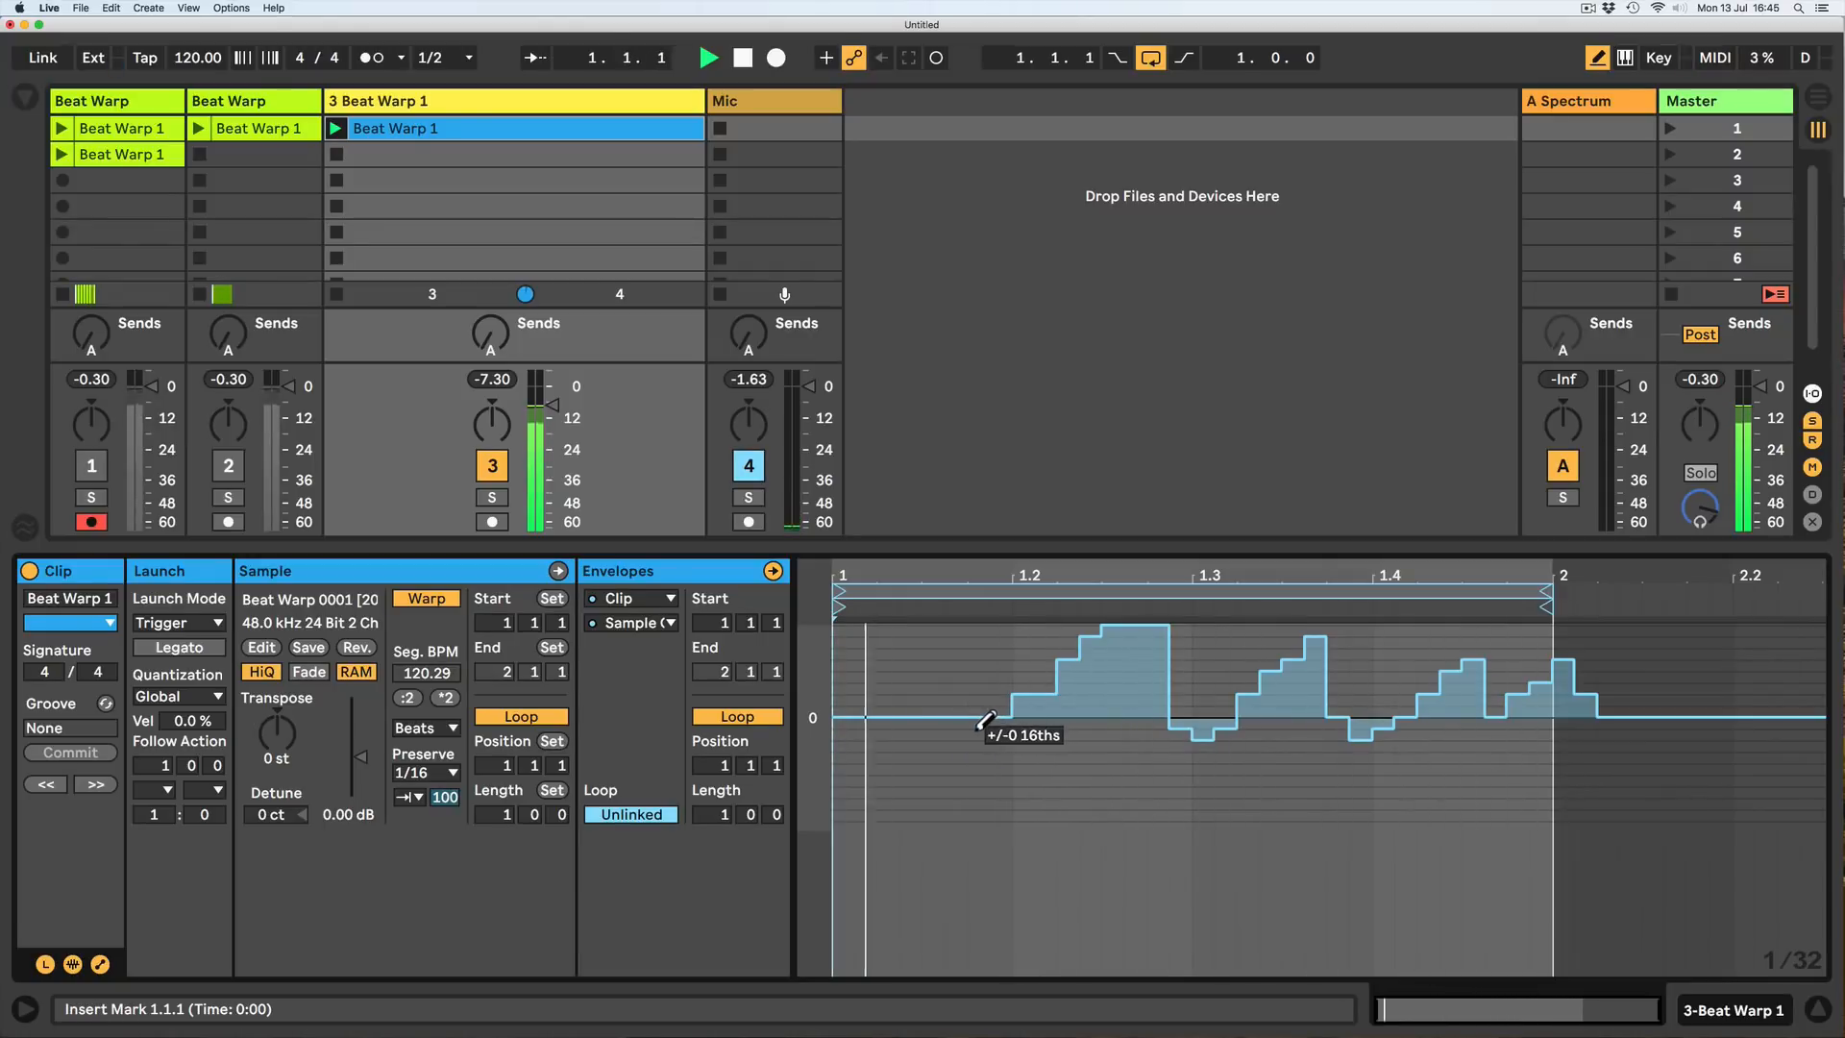
left_click(1036, 721)
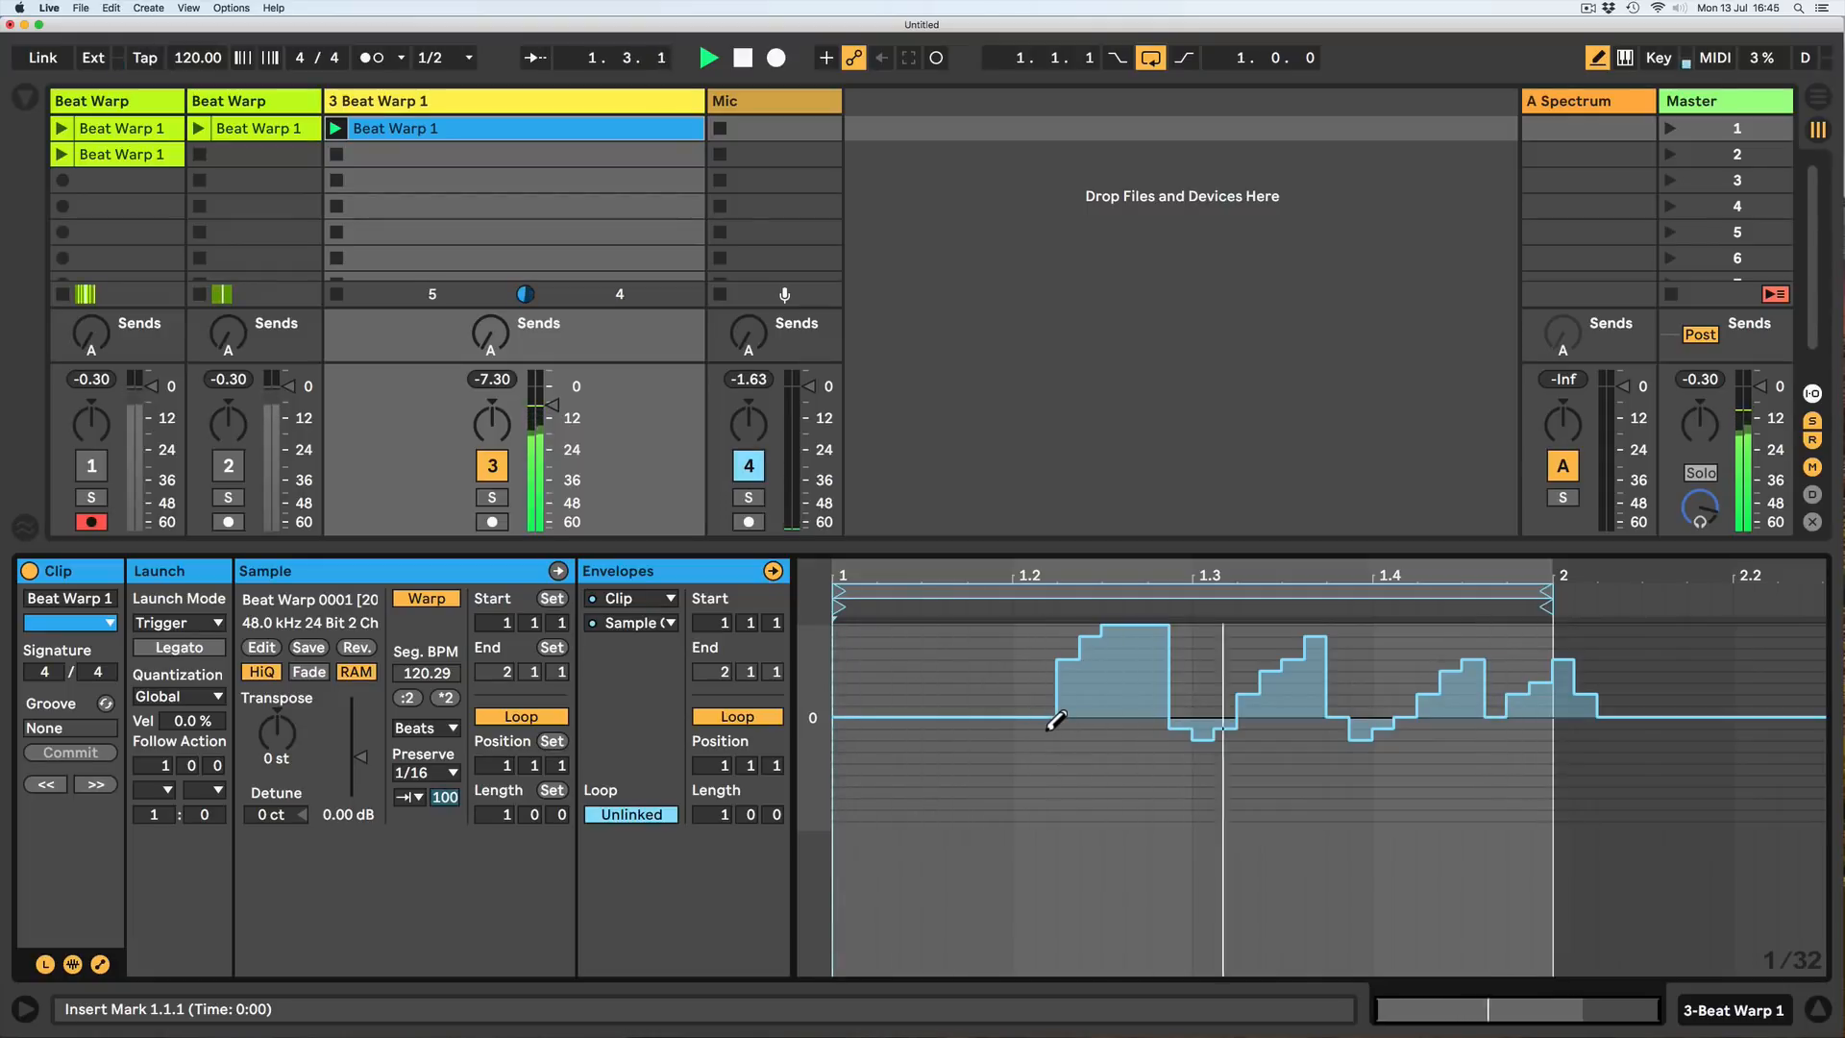
left_click(1100, 719)
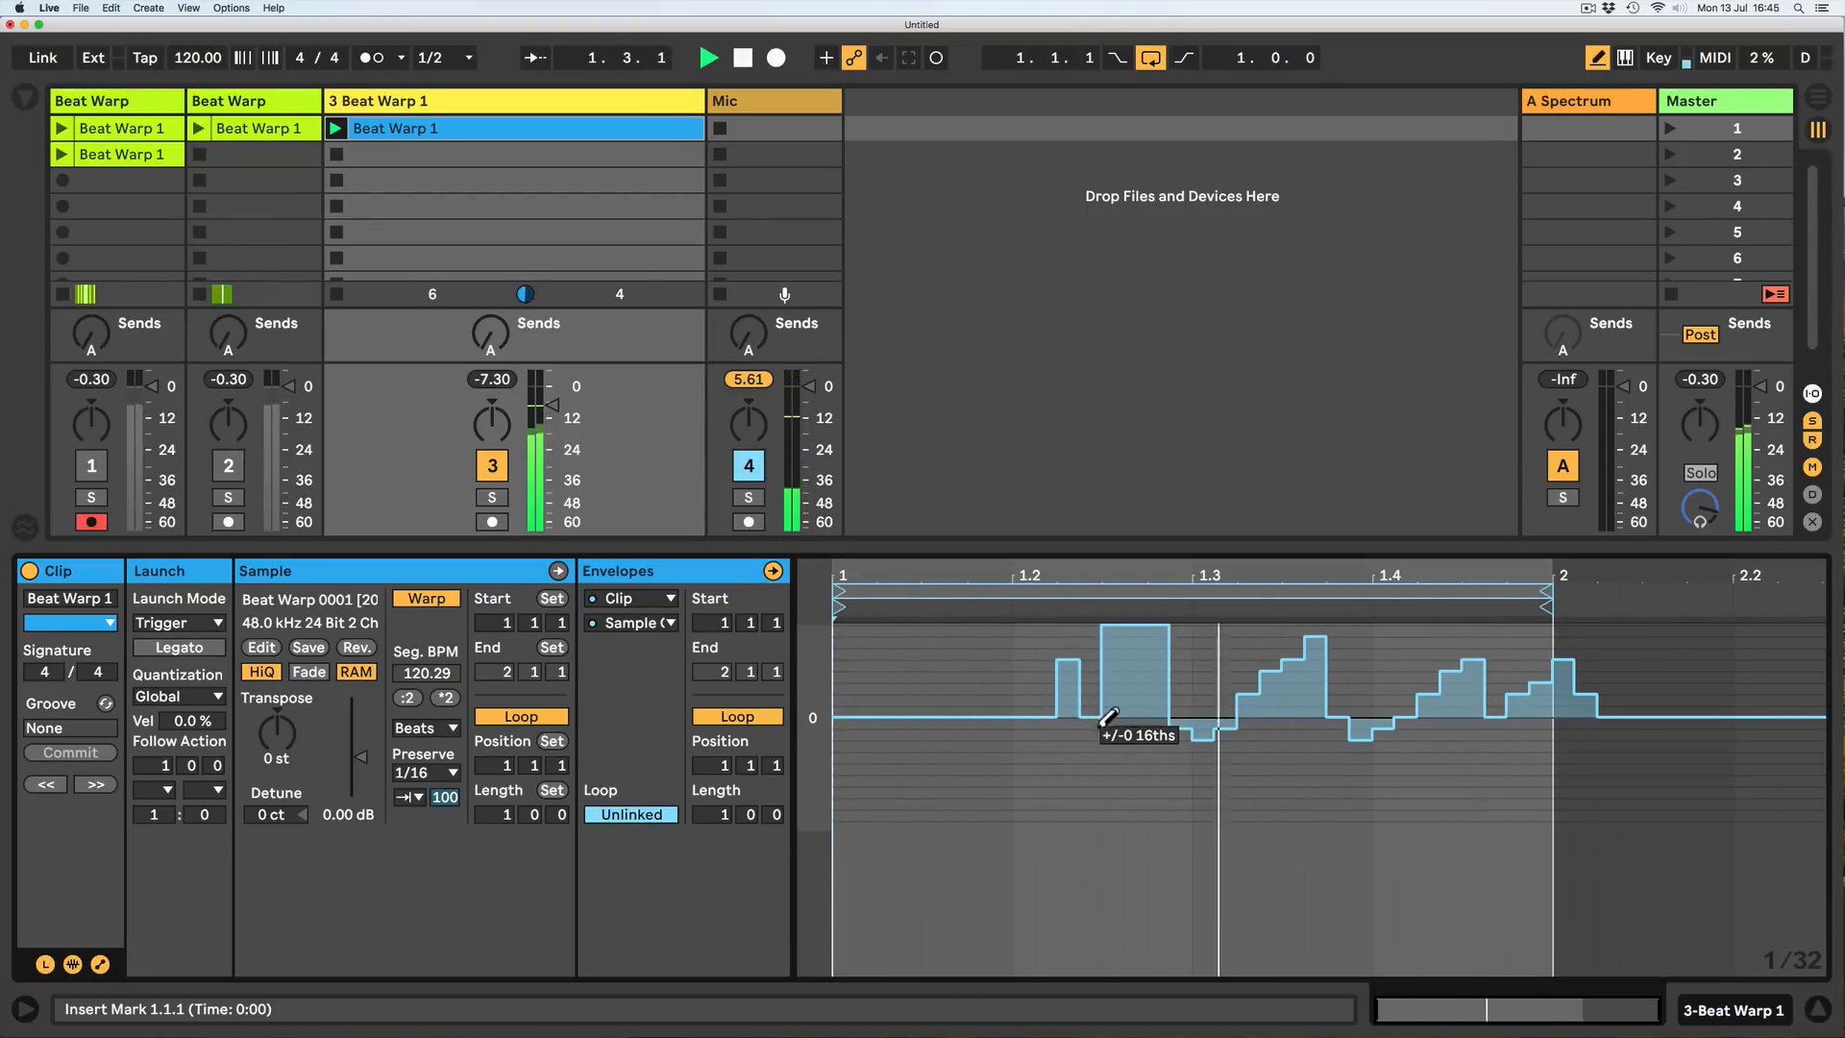
mouse_move(1109, 716)
left_mouse_down()
mouse_move(1518, 723)
mouse_move(1475, 724)
left_mouse_up()
left_click(1096, 661)
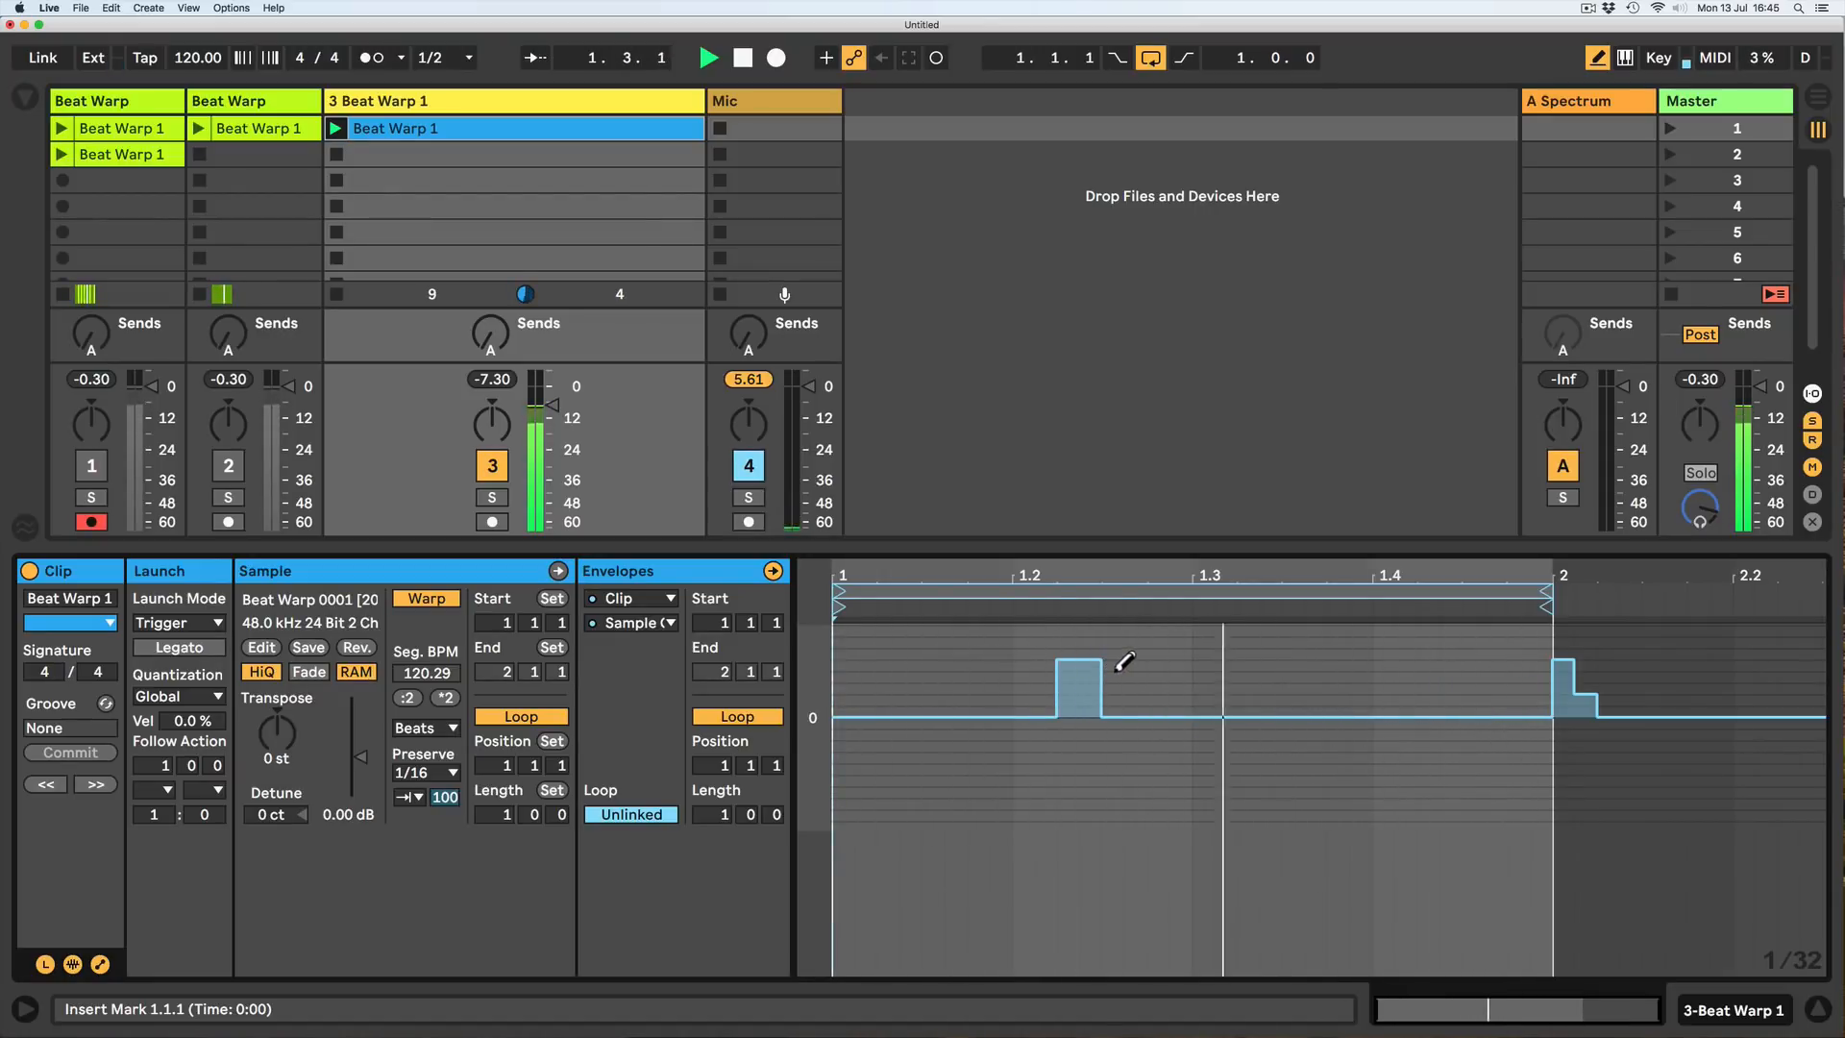
mouse_move(1124, 661)
left_mouse_down()
mouse_move(1178, 663)
mouse_move(1186, 684)
left_mouse_up()
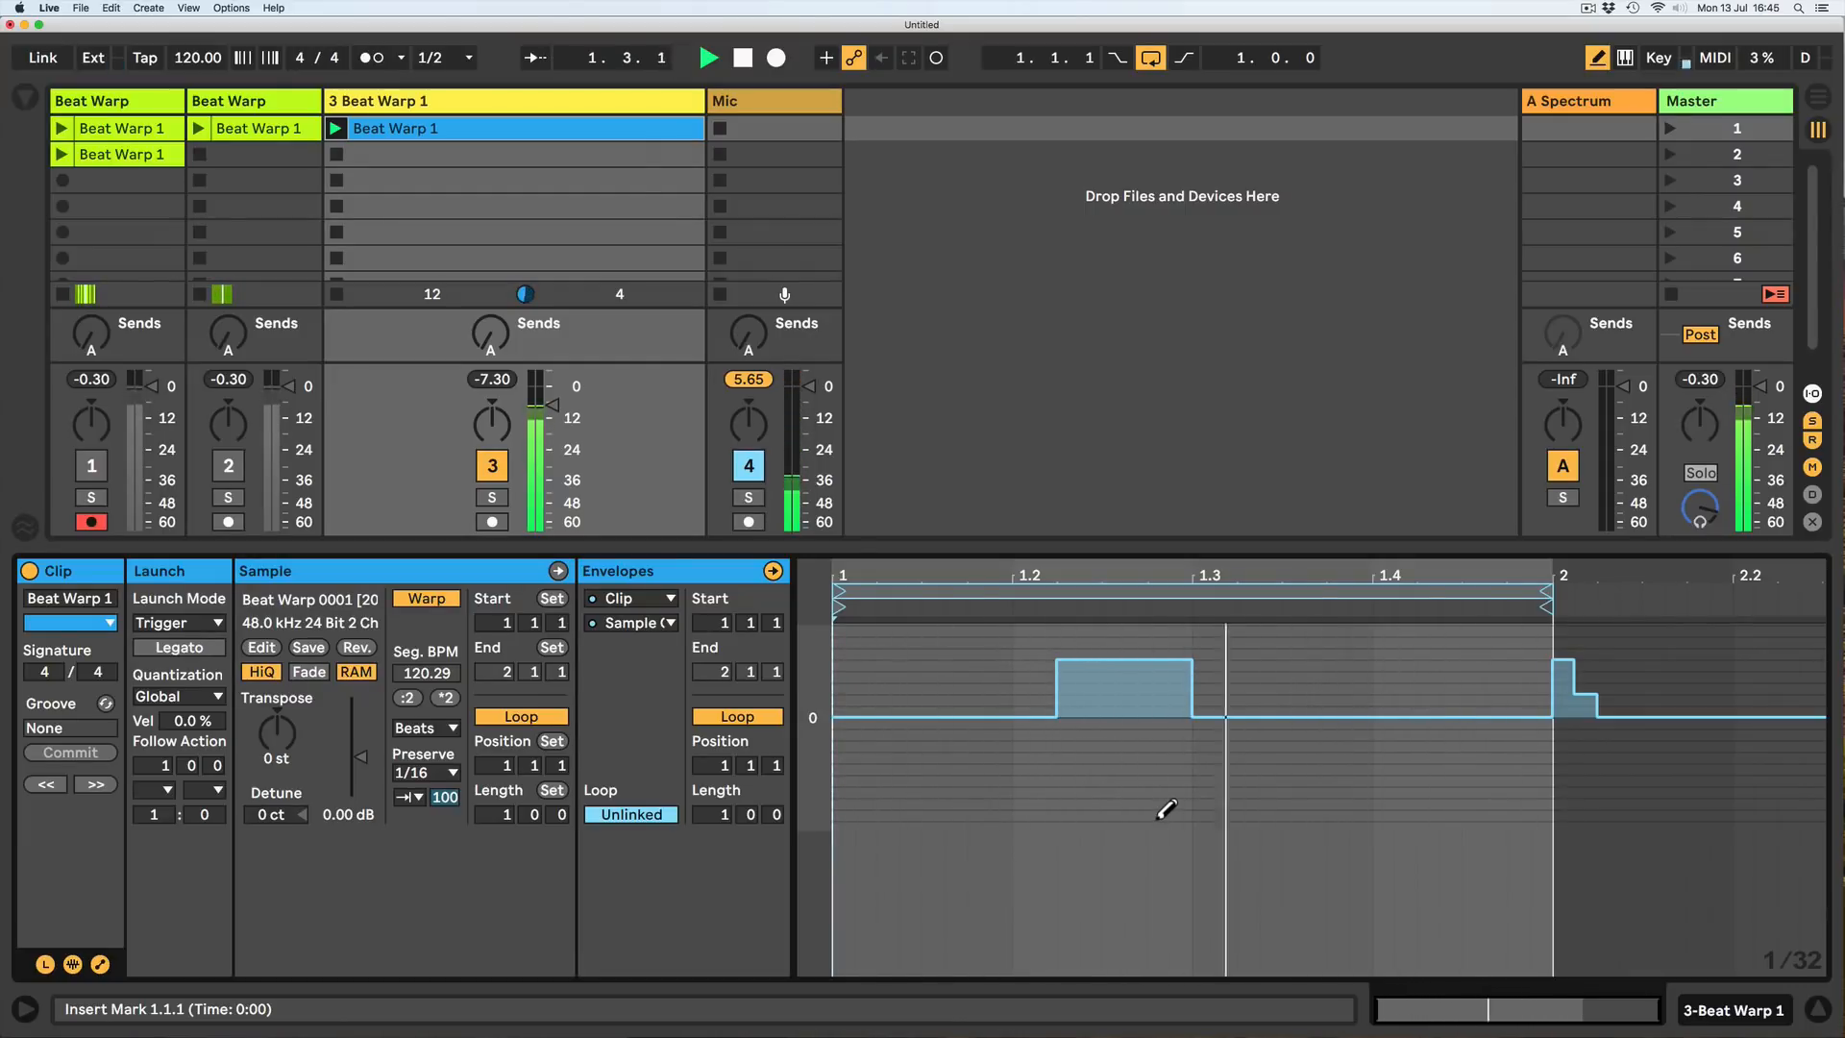
Try -4 sixteenths between 1.2.4 and 1.3, and redraw that section at +5 sixteenths.
left_click(1181, 779)
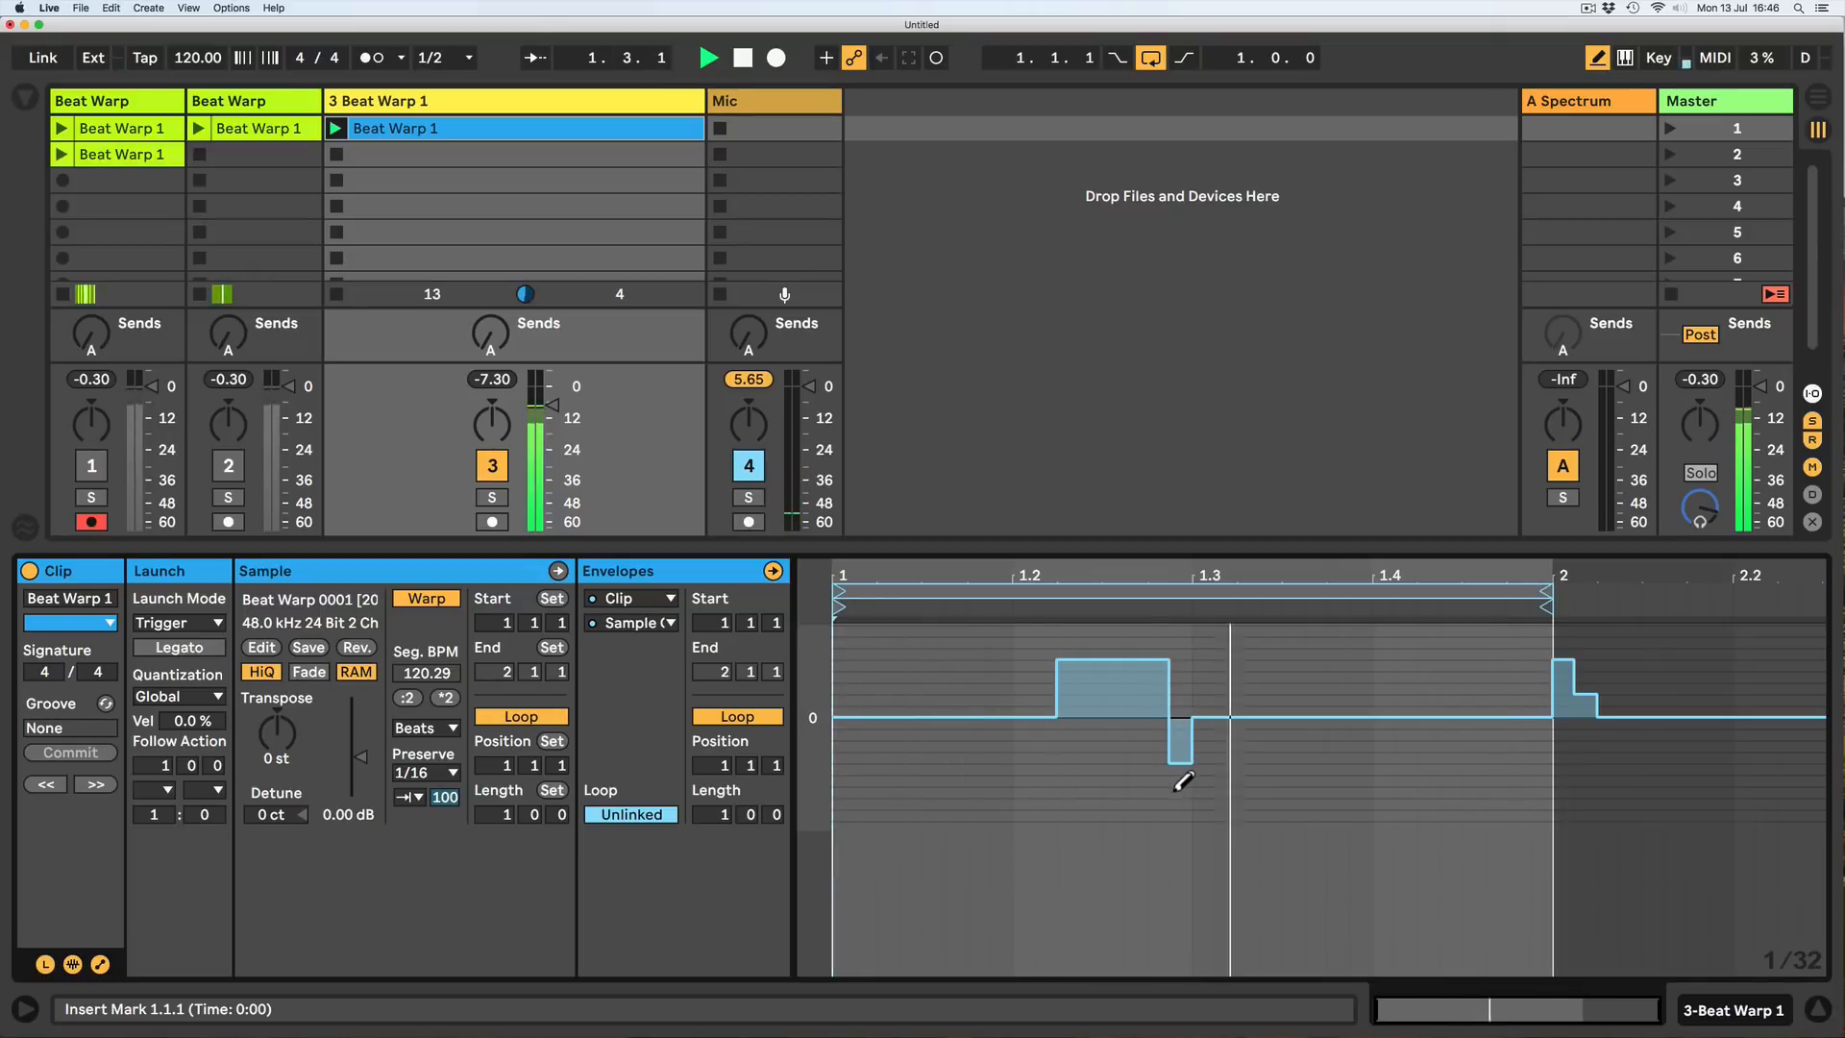
left_click(1161, 764)
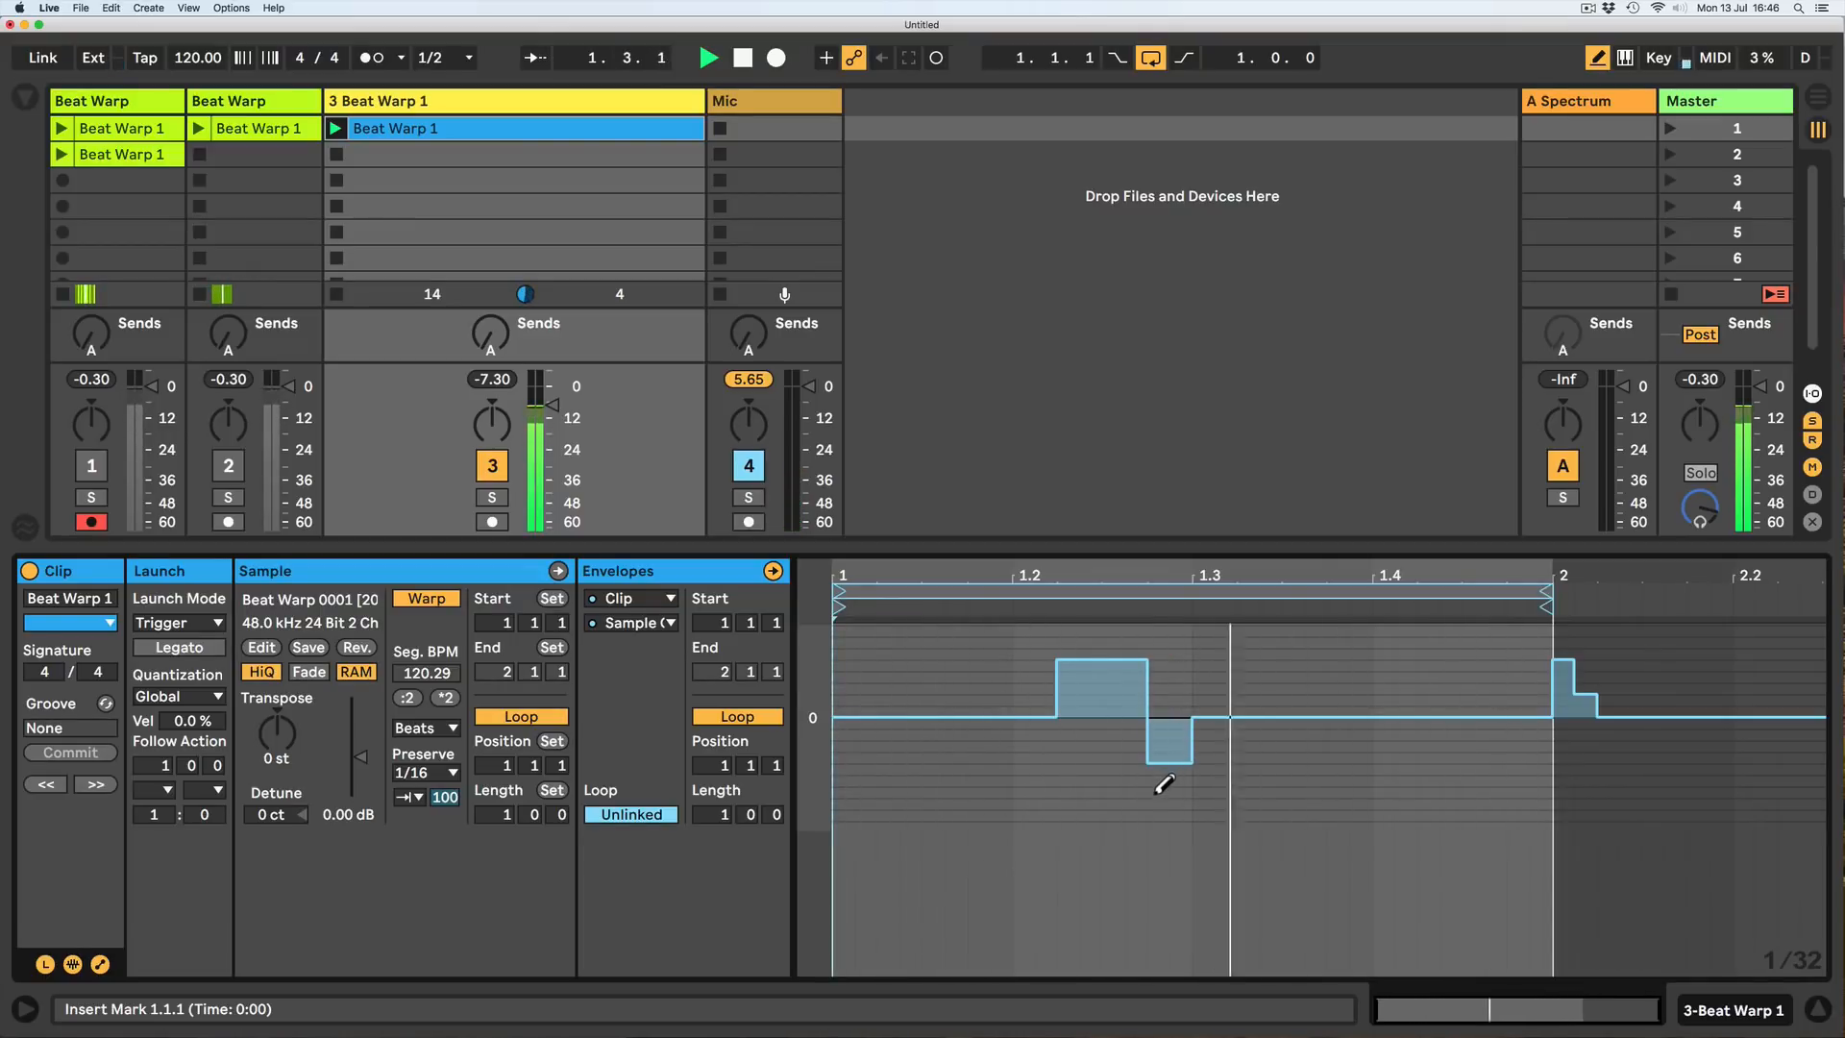
left_click_drag(1166, 661, 1182, 667)
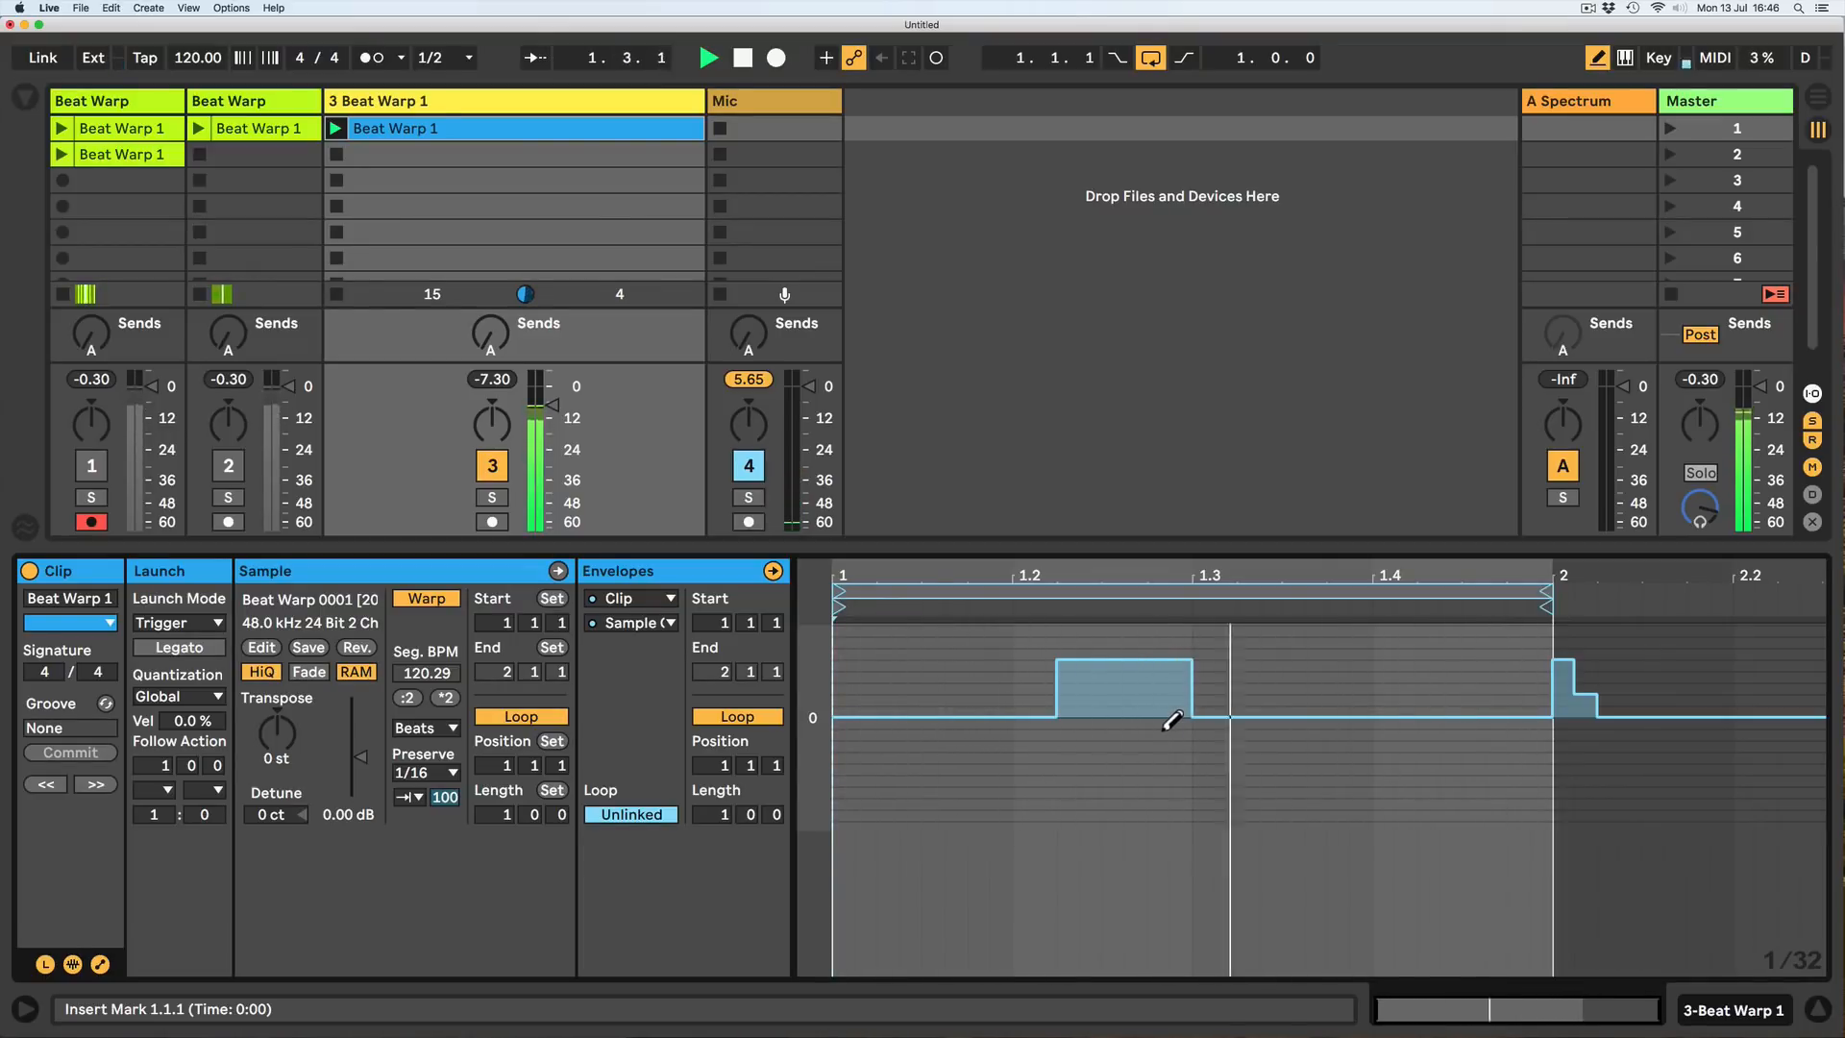
Try a 1/32 step just before 1.3.2, lowering it from +1 to -4 sixteenths and extending it back to 1.3.
left_click(1230, 710)
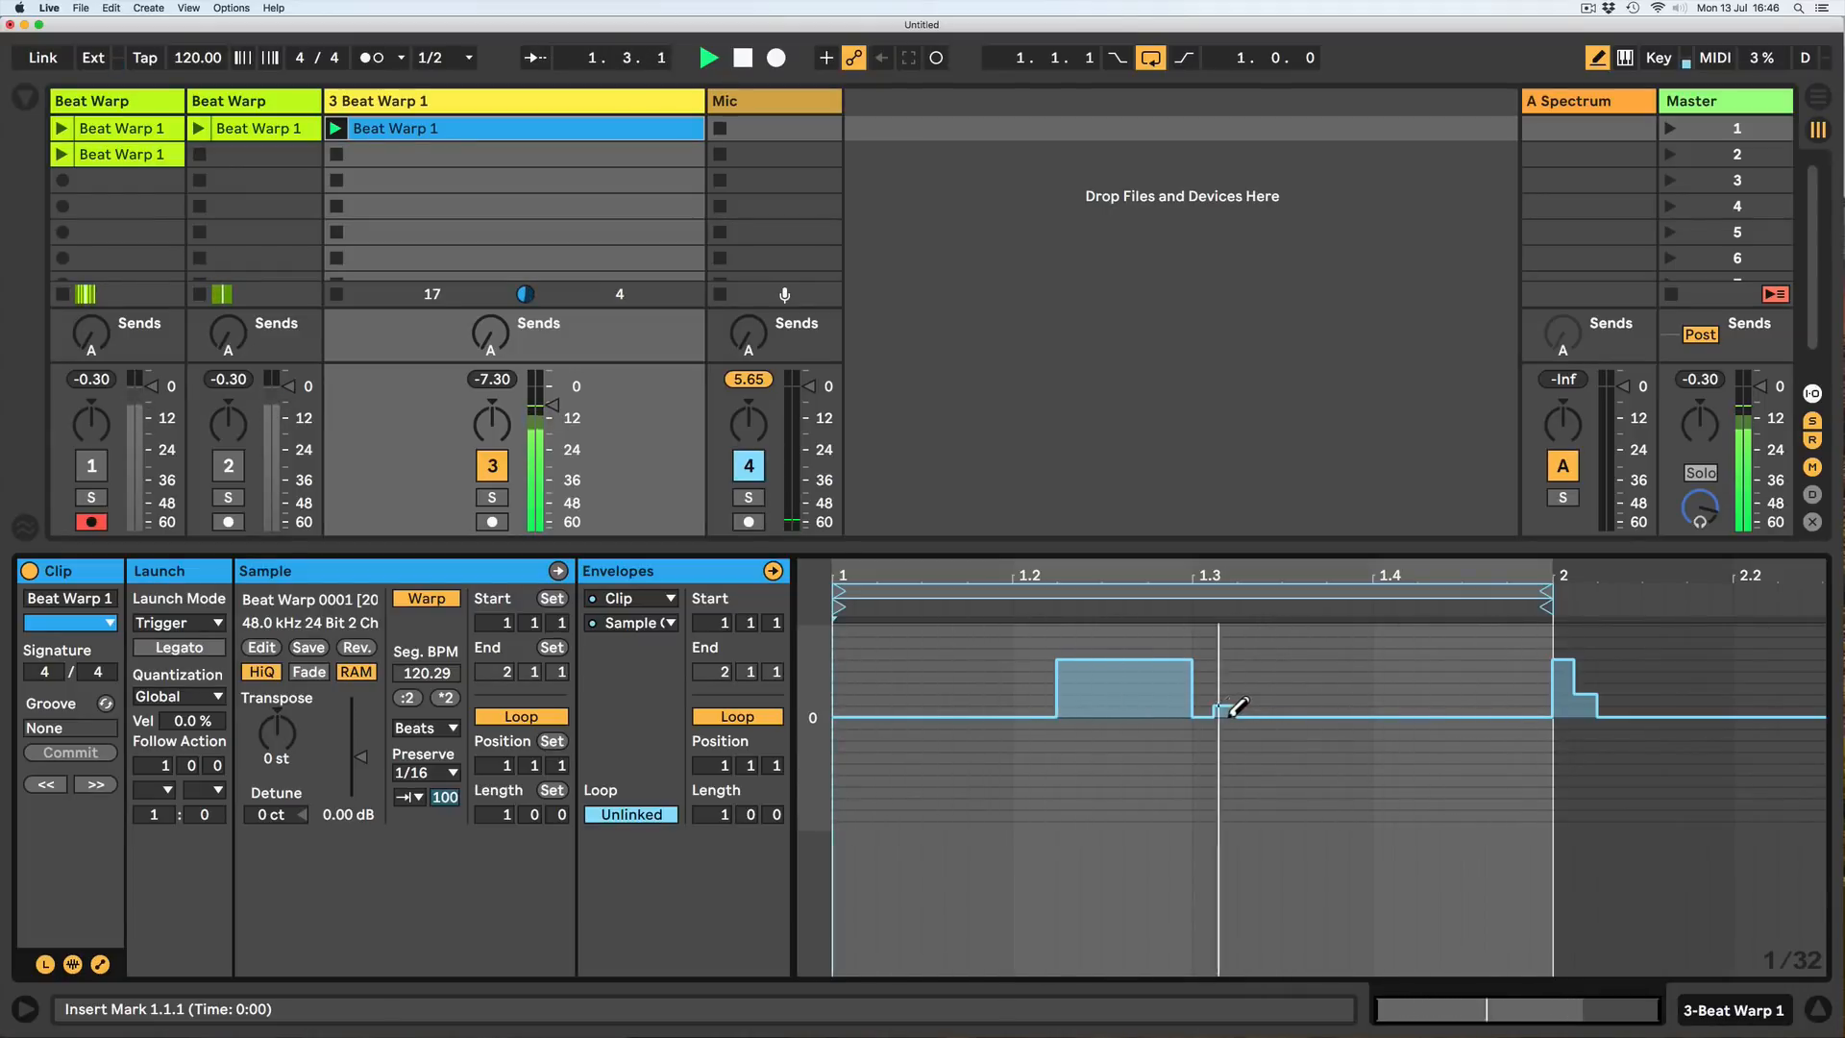
left_click(1228, 728)
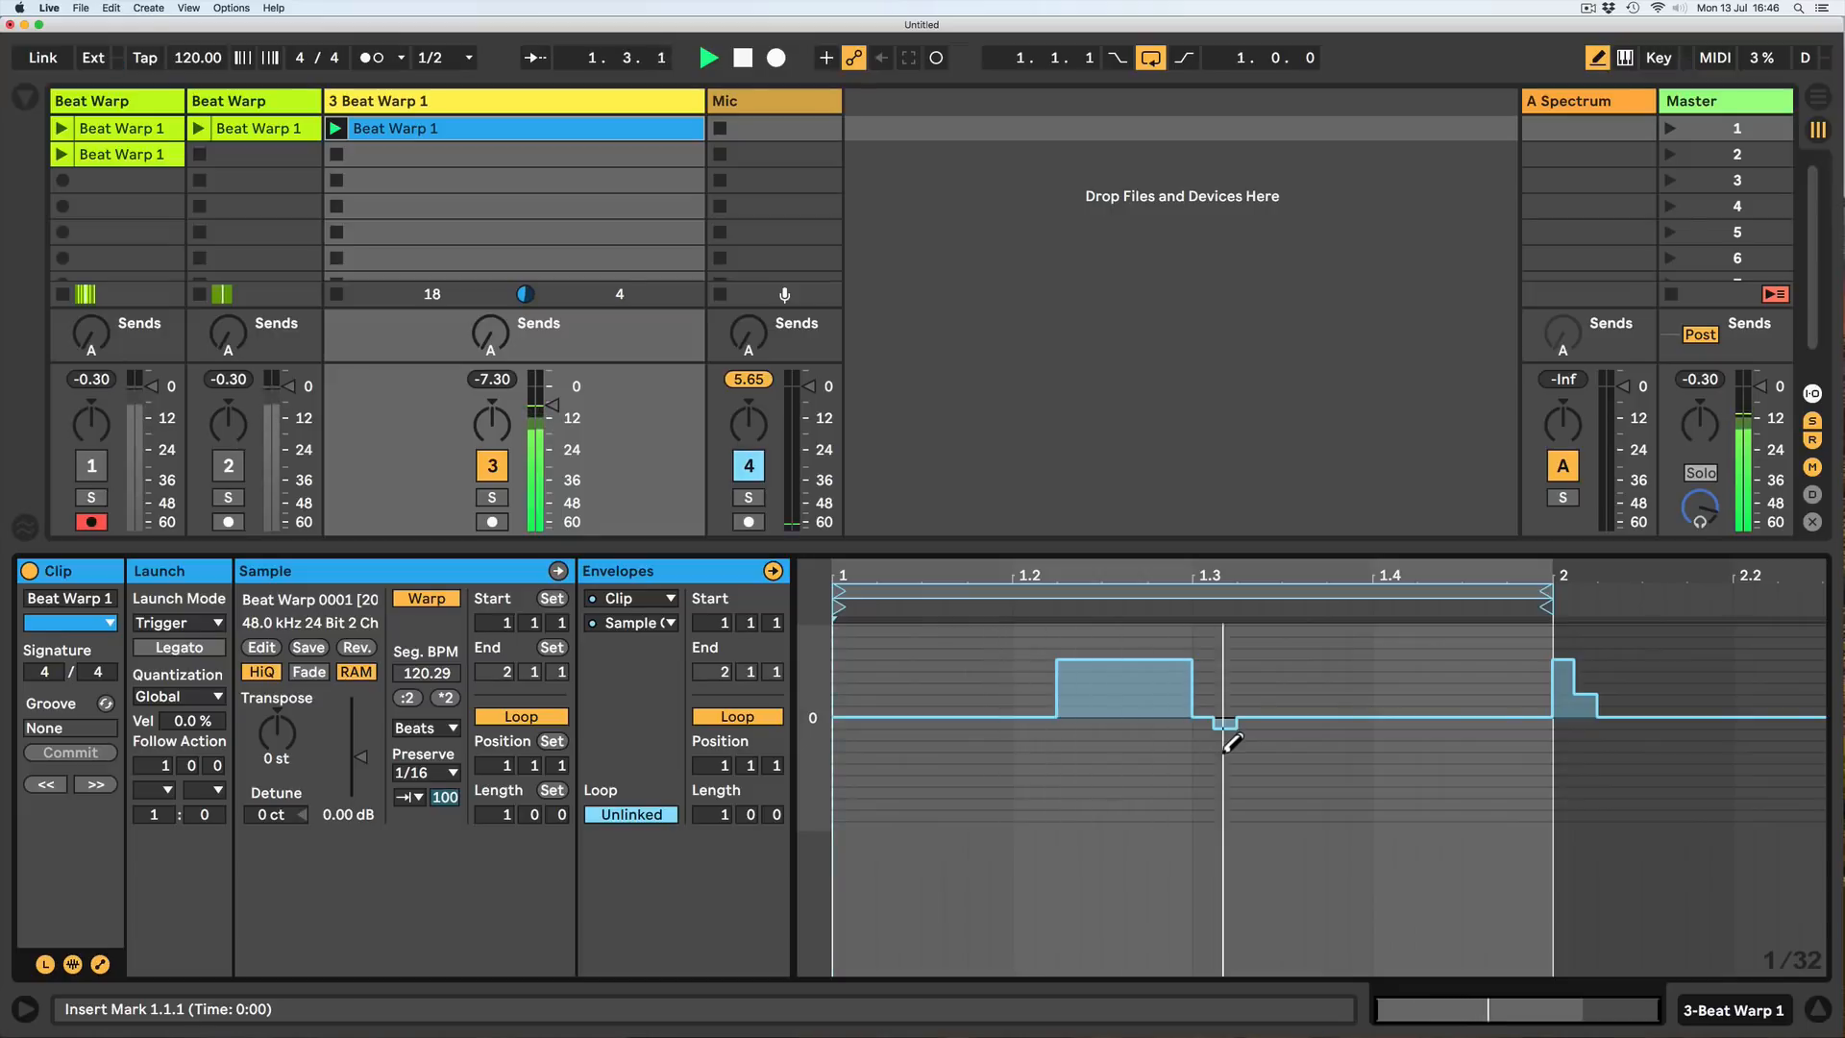
left_click(1230, 740)
left_click(1228, 756)
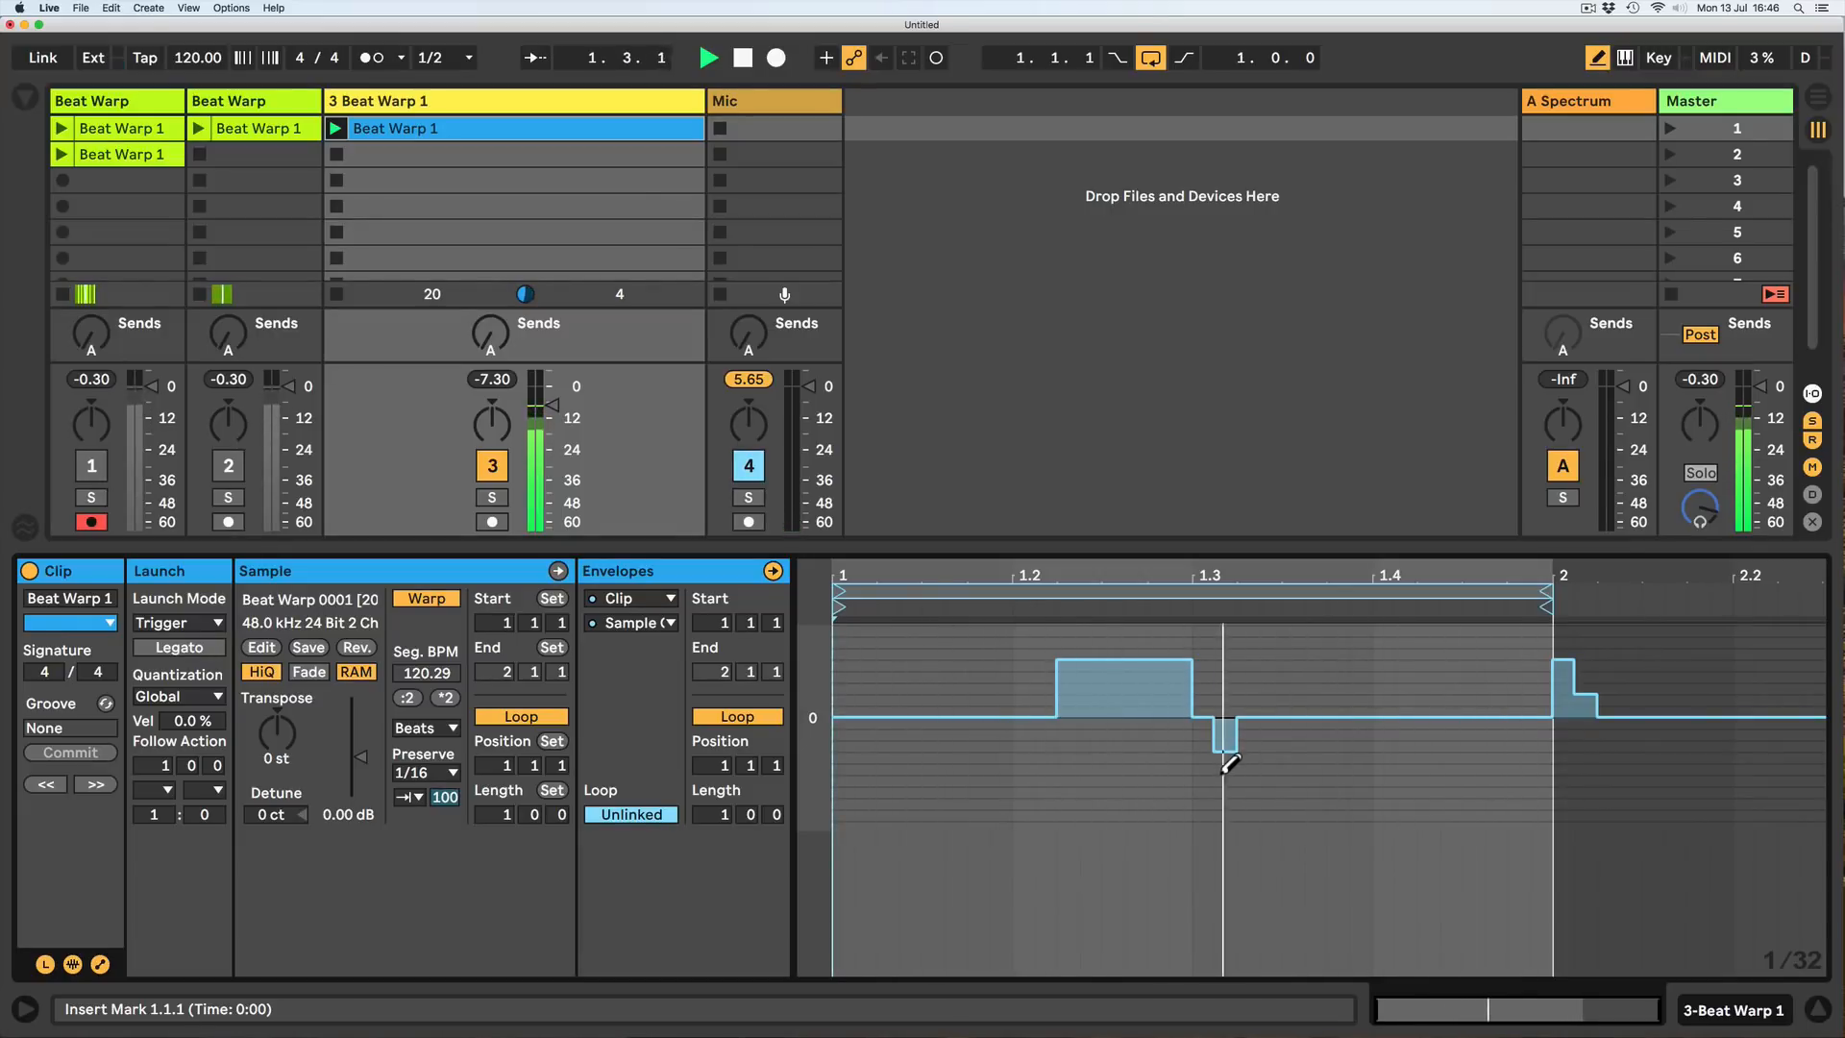
left_click(1226, 767)
left_click(1207, 767)
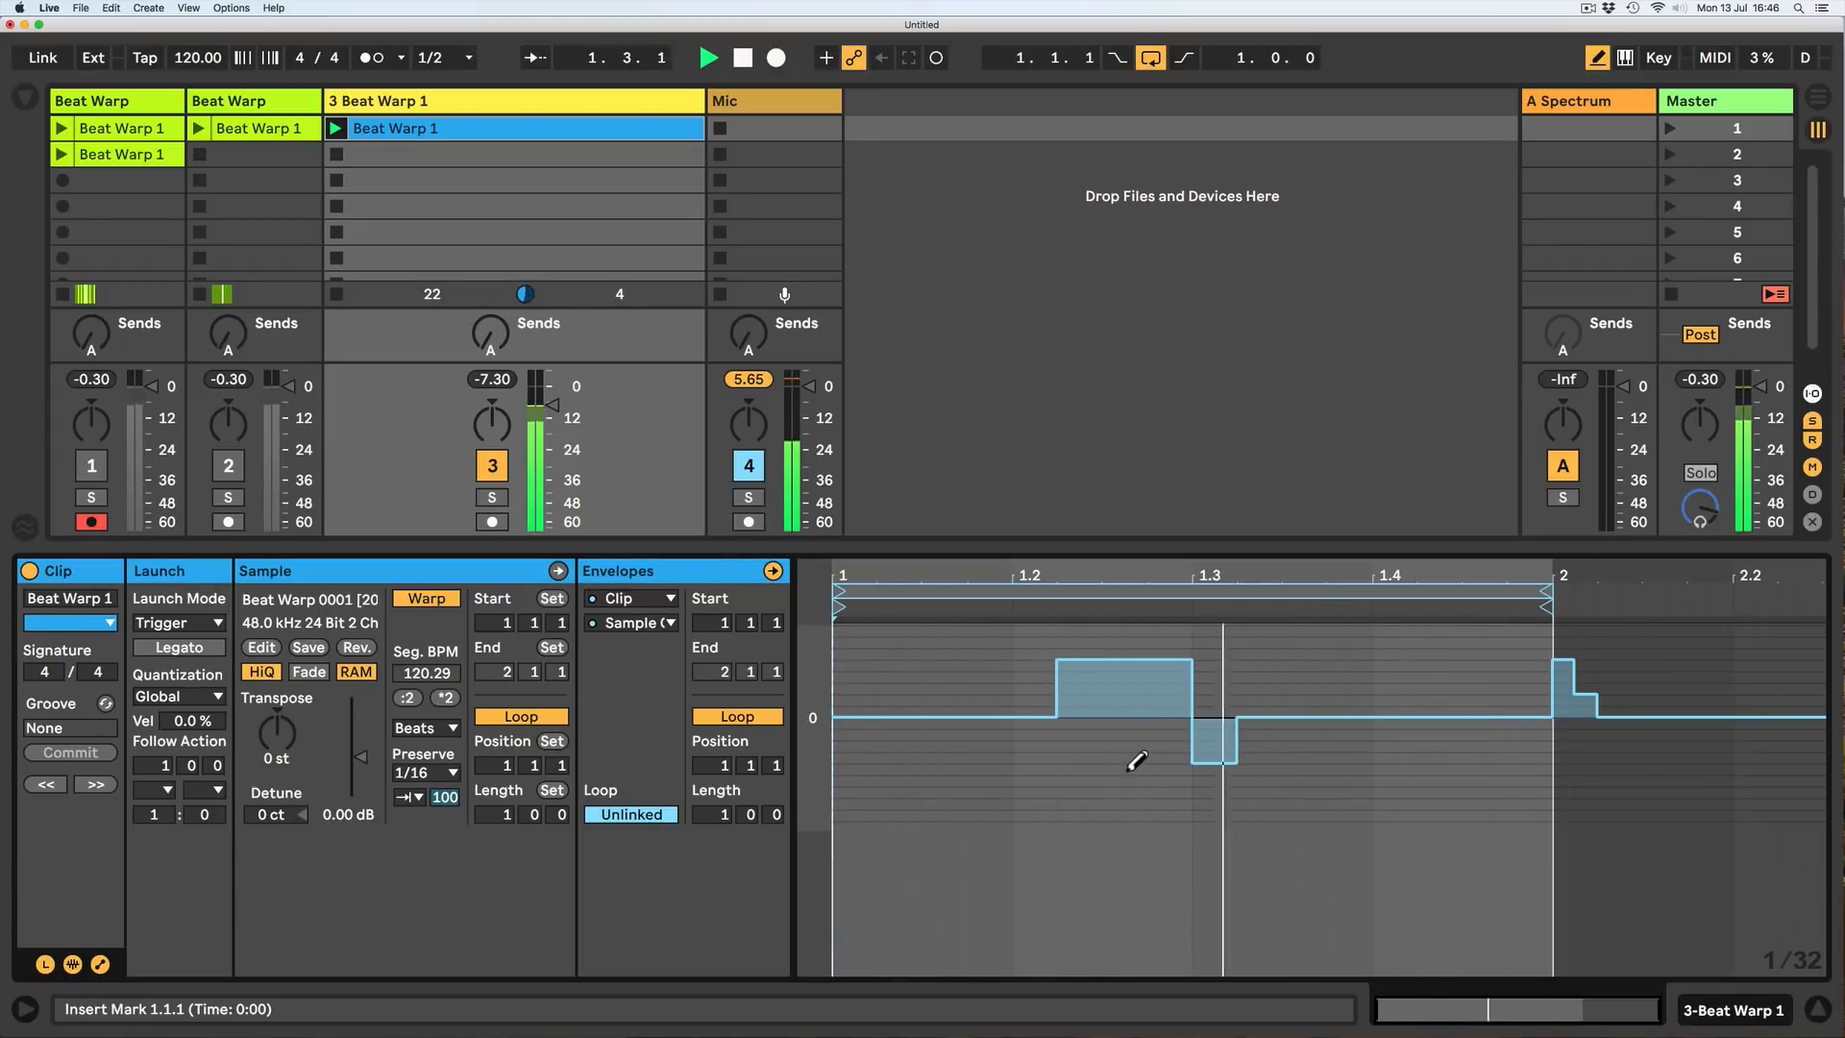
Replace the dip after 1.3 with a -5 sixteenths block from 1.3.2 to 1.3.3, and flatten the leftover steps after bar 2.
left_click(1208, 733)
left_click(1249, 764)
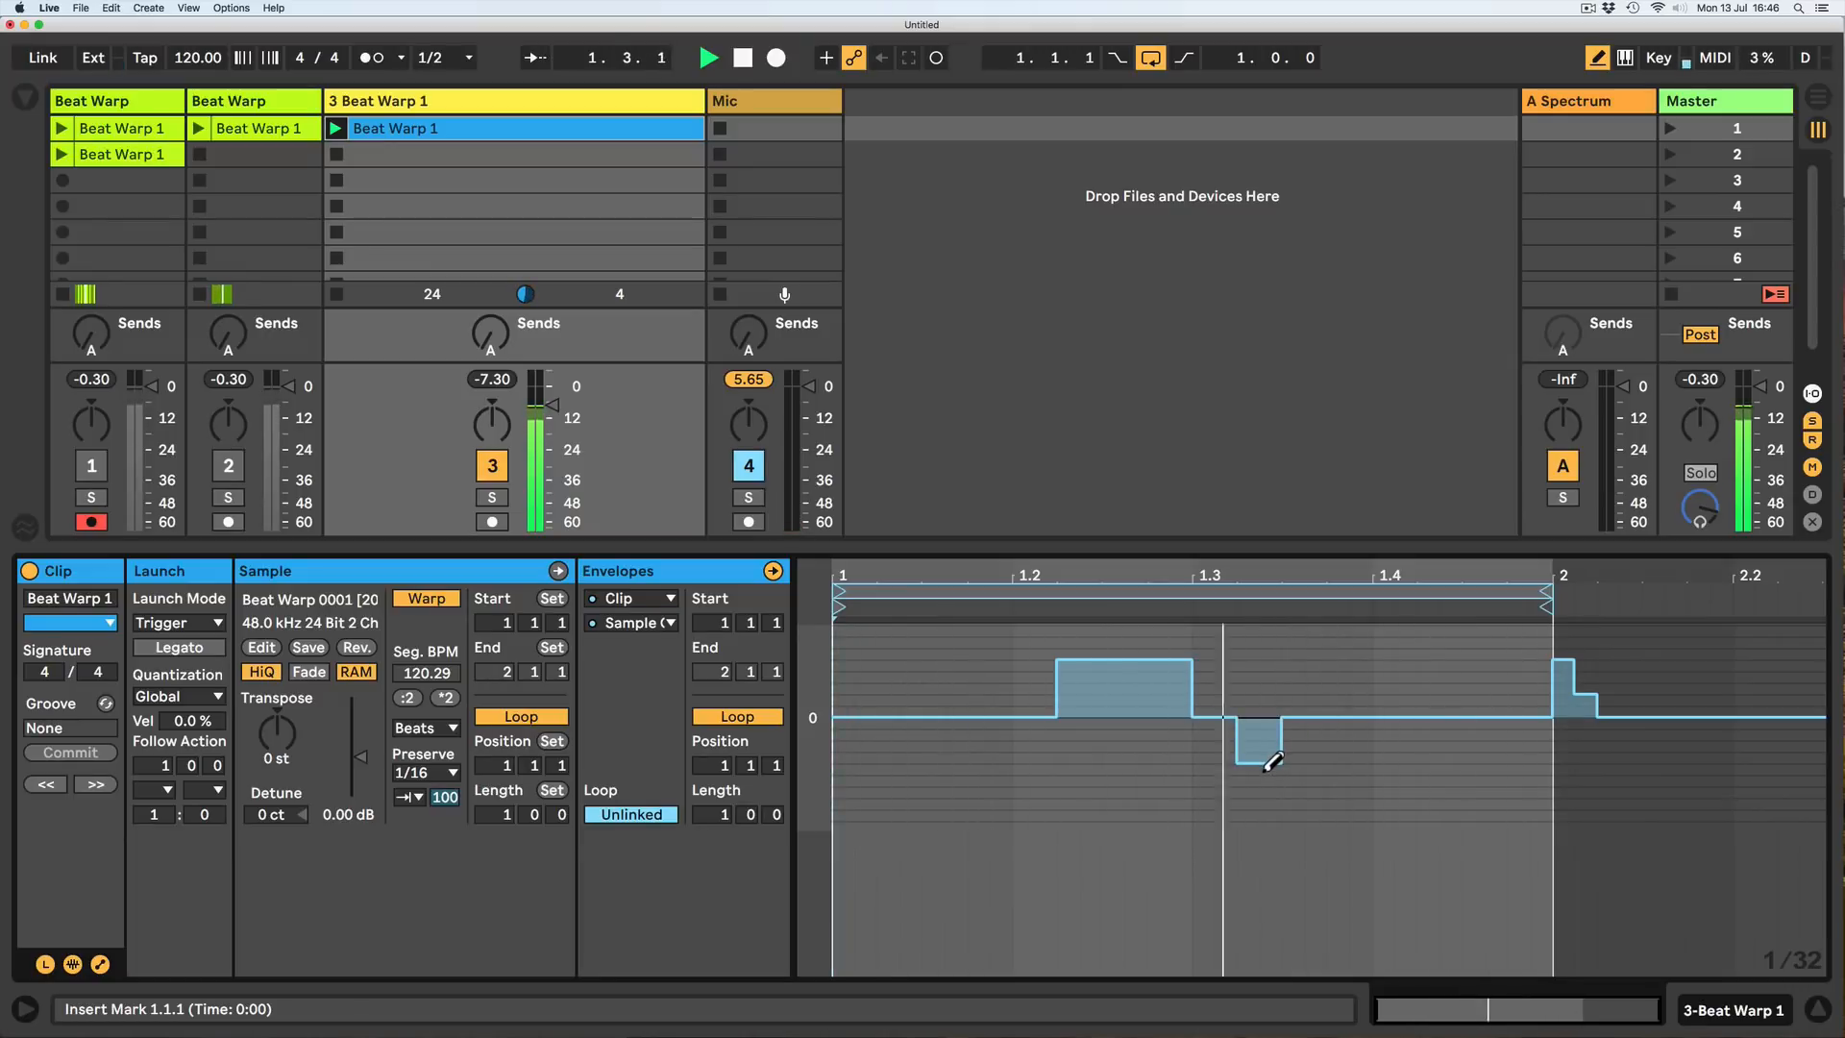
left_click(1261, 776)
key("space")
left_click_drag(1561, 717, 1582, 717)
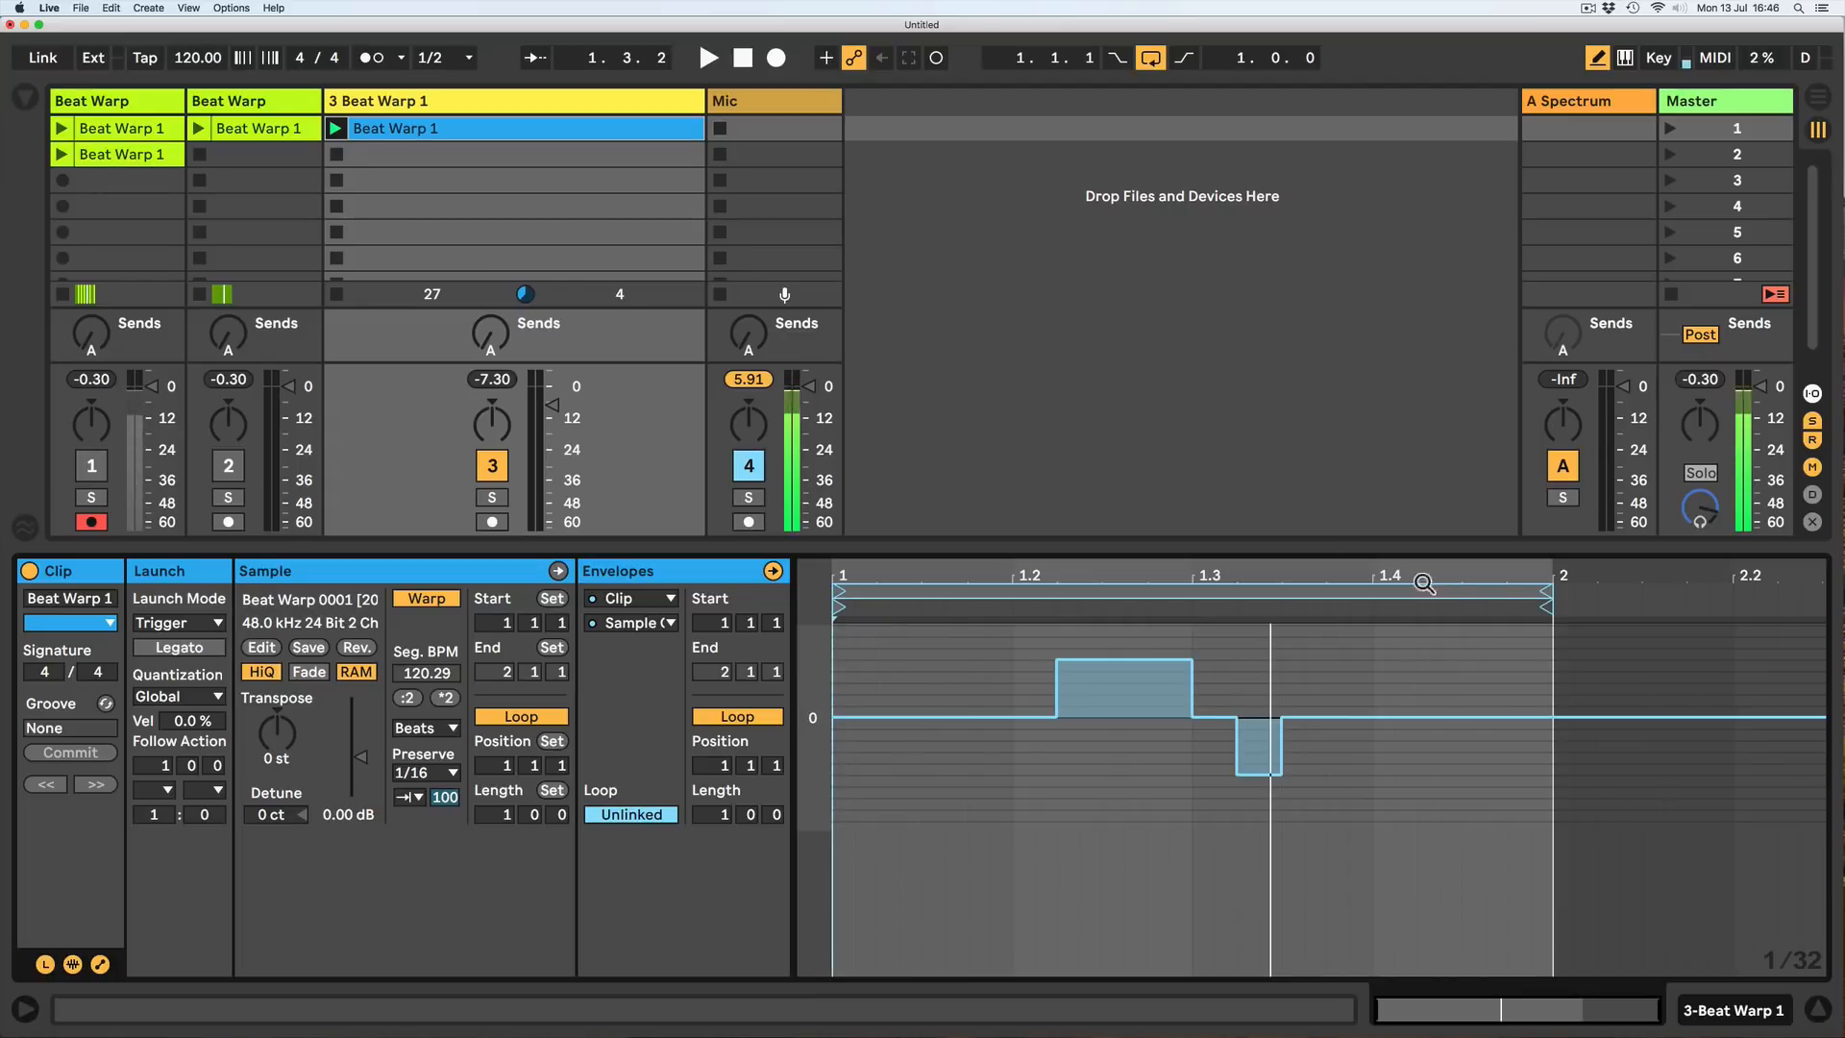
Shorten the envelope loop to three beats (0.3.0), and duplicate that three-beat envelope section starting at 1.4.
left_click_drag(1546, 598, 1374, 604)
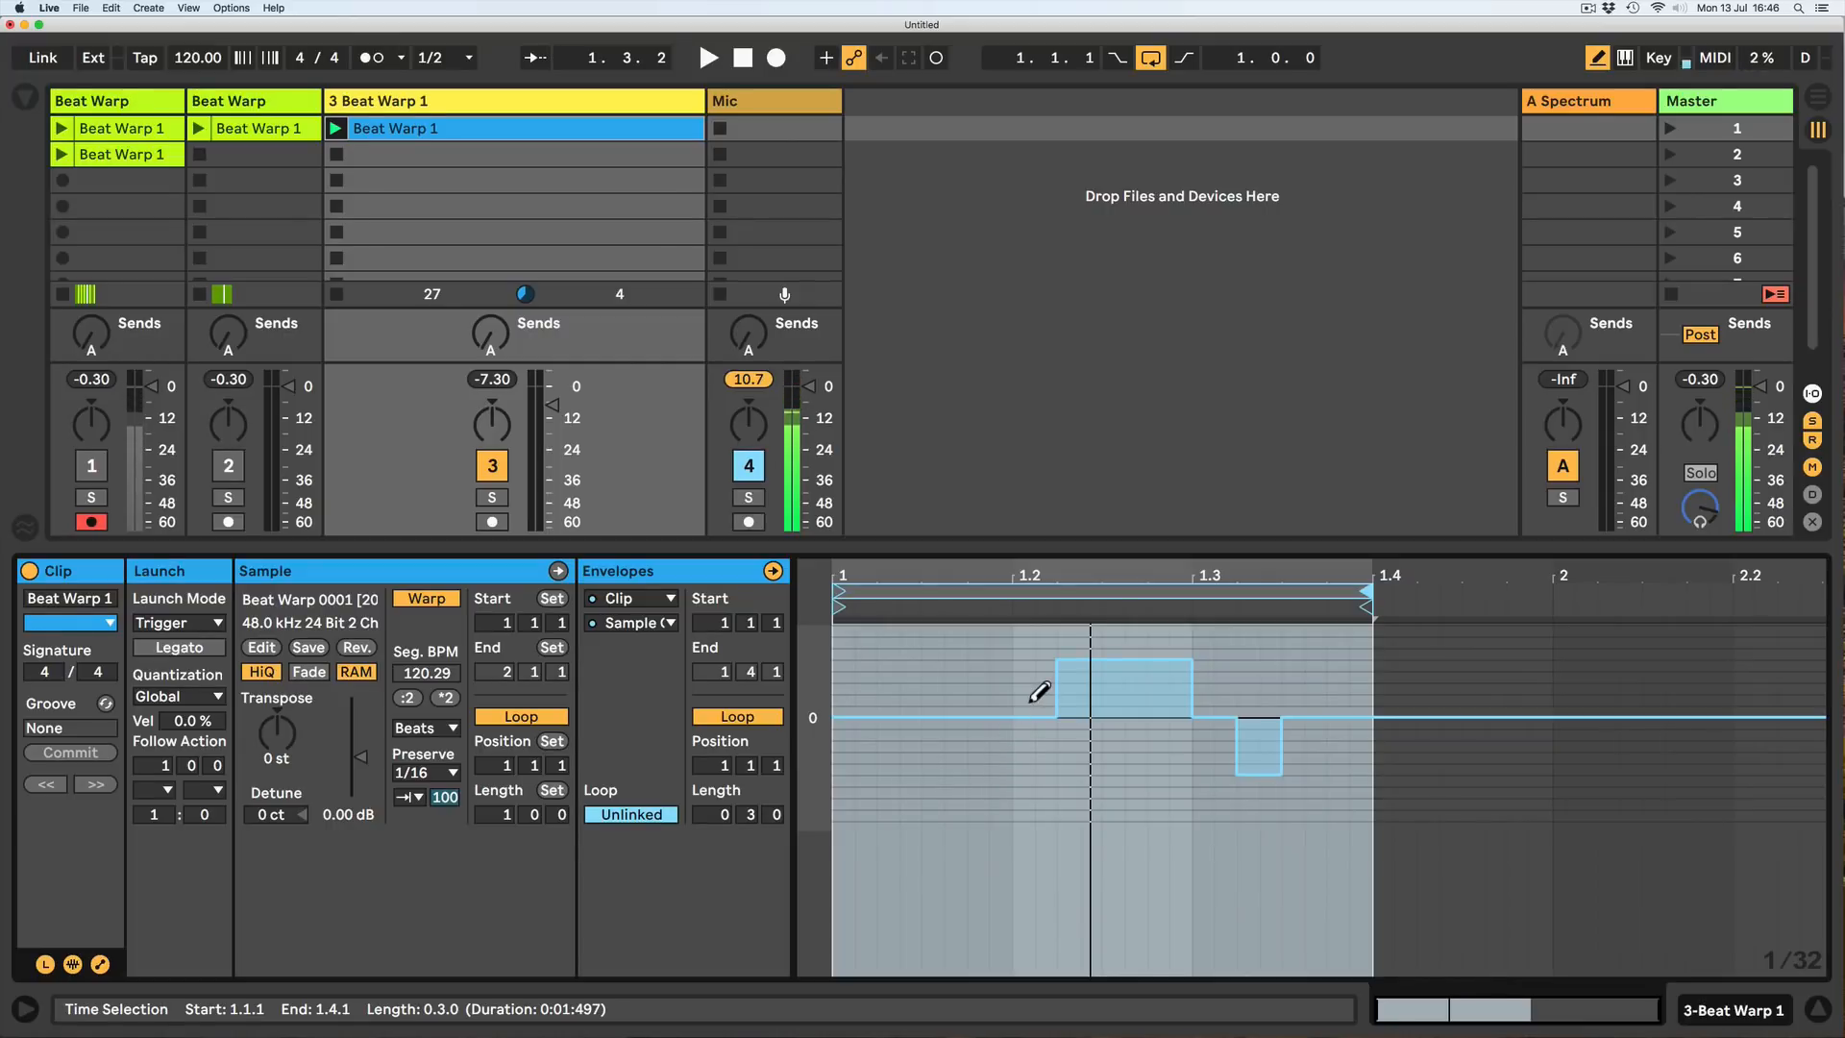
key("space")
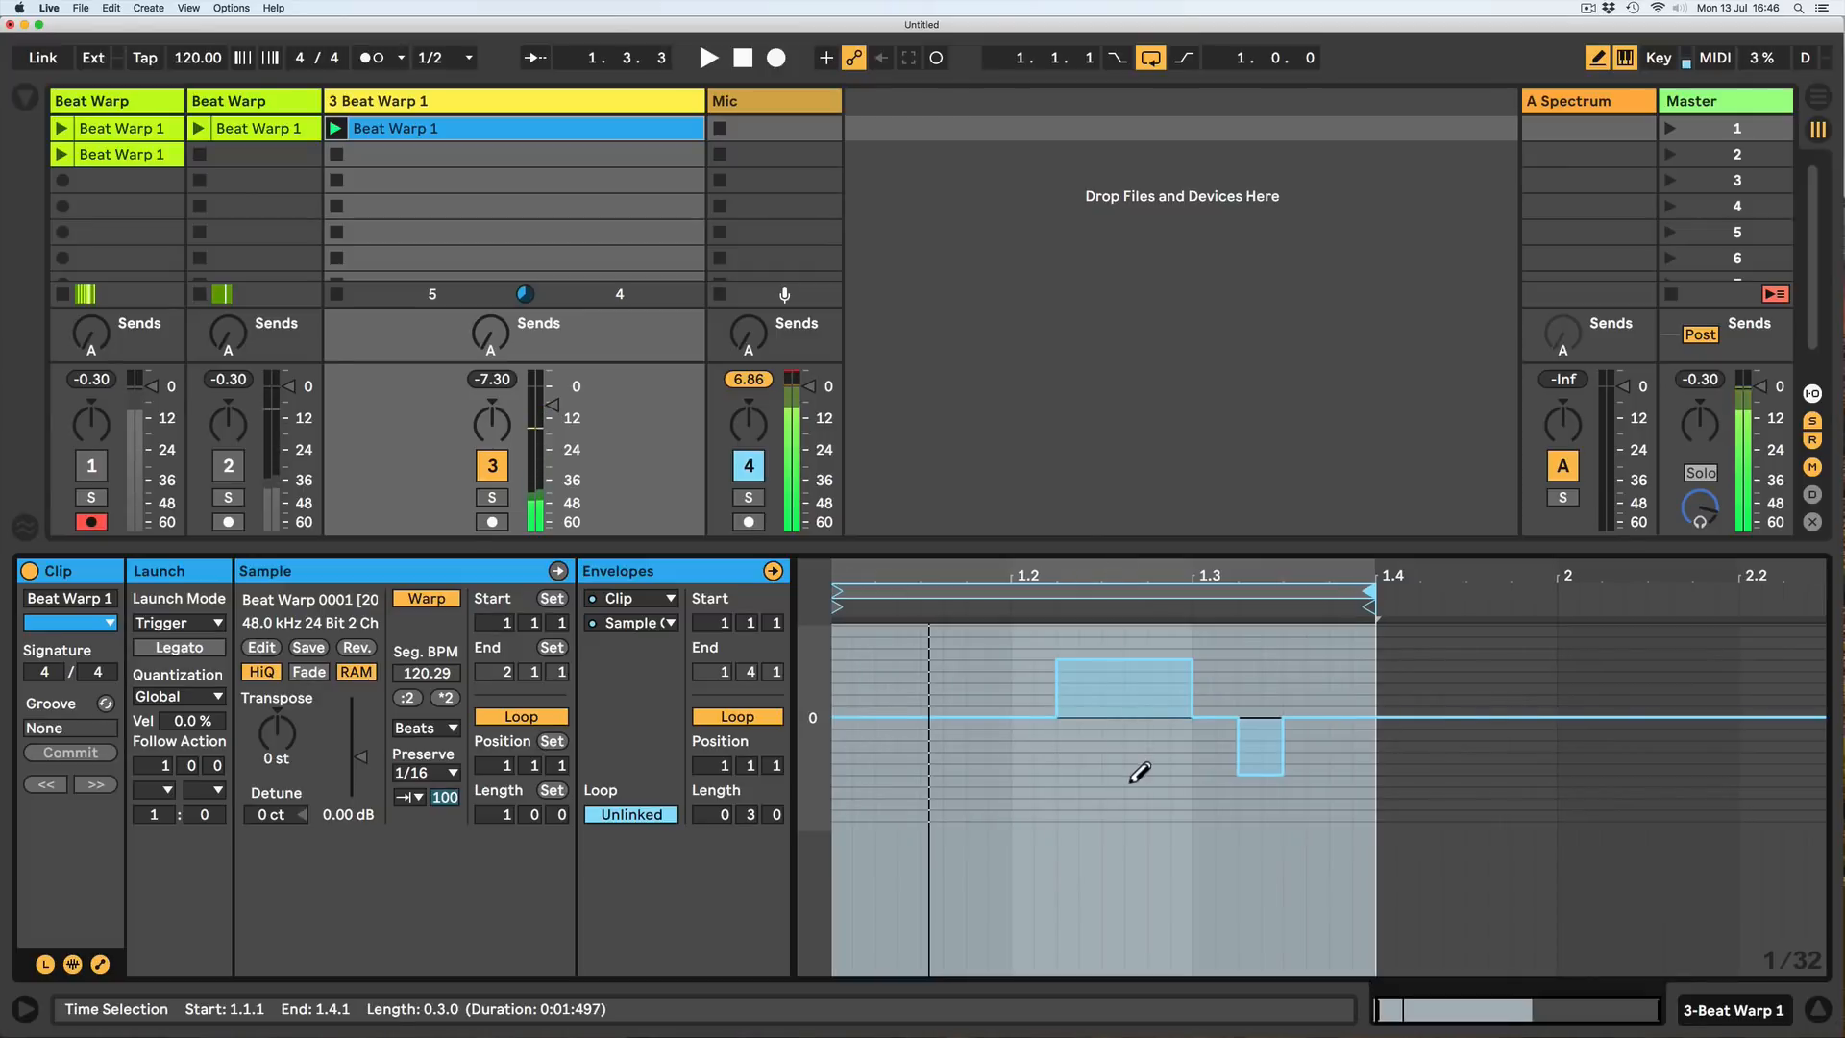
key("c")
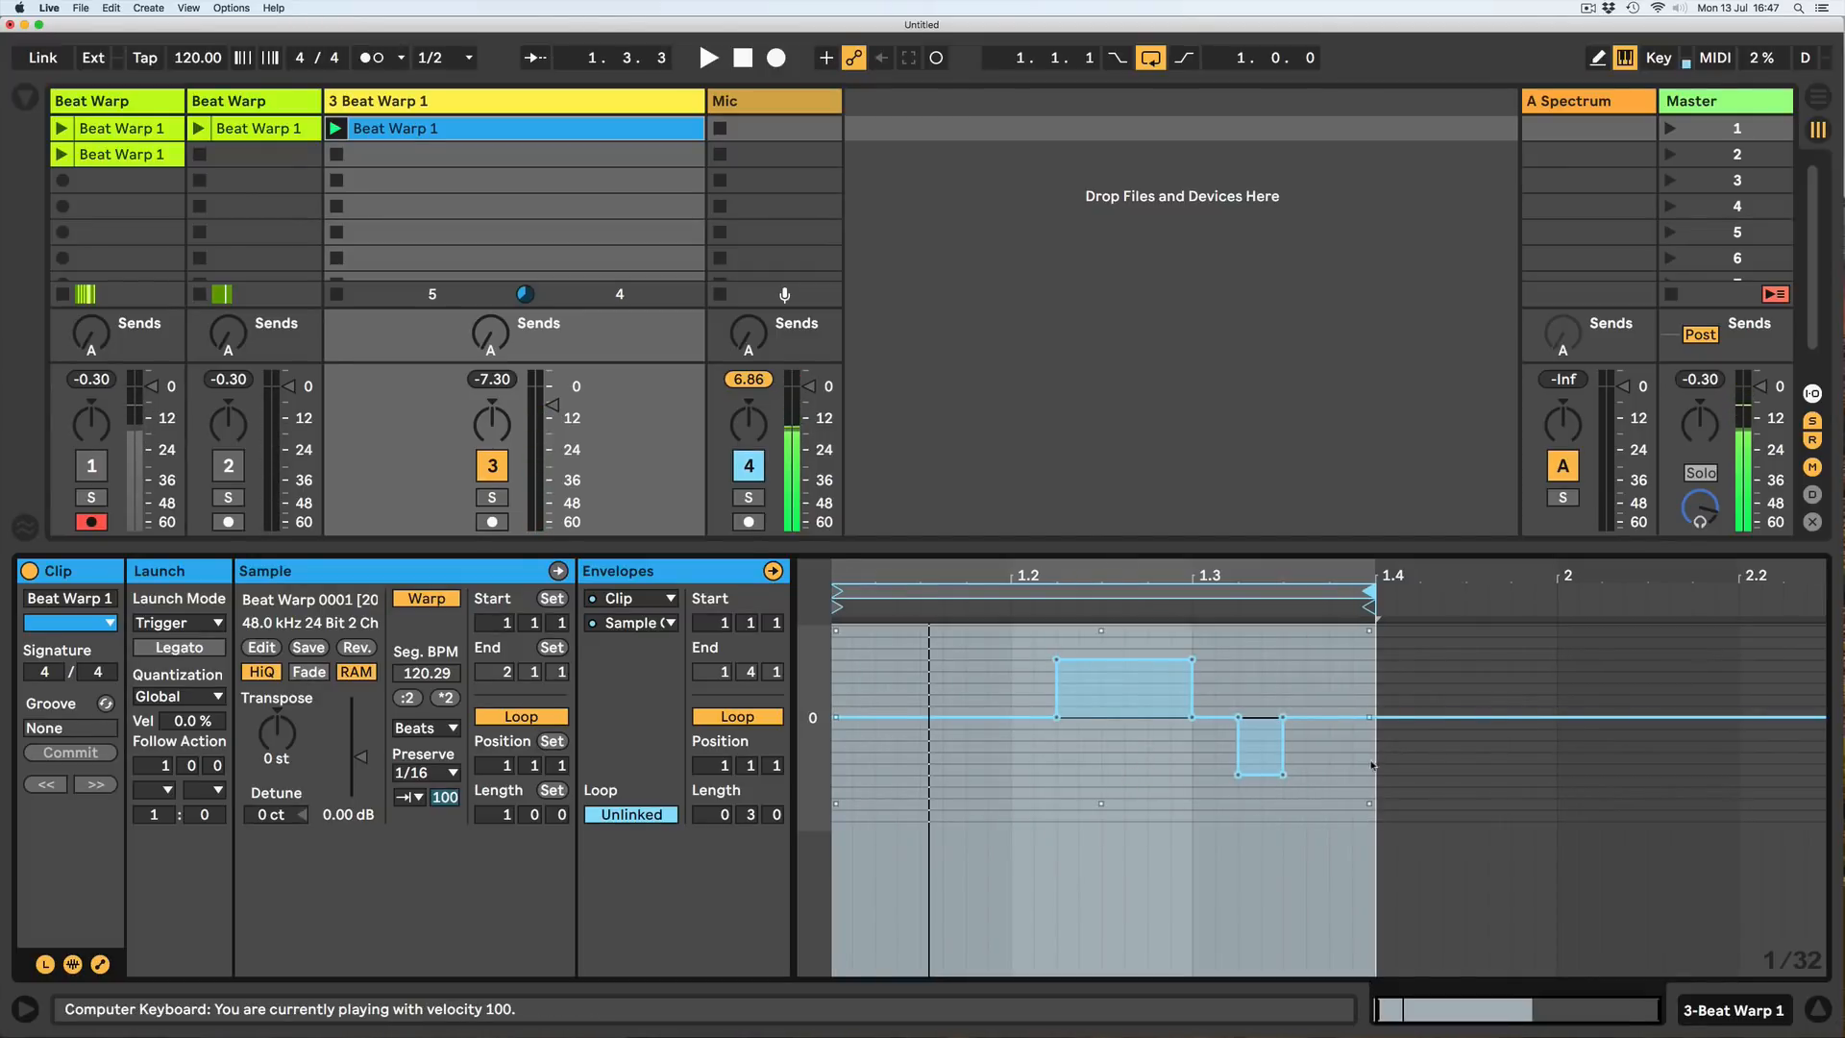
left_click_drag(1377, 762, 837, 790)
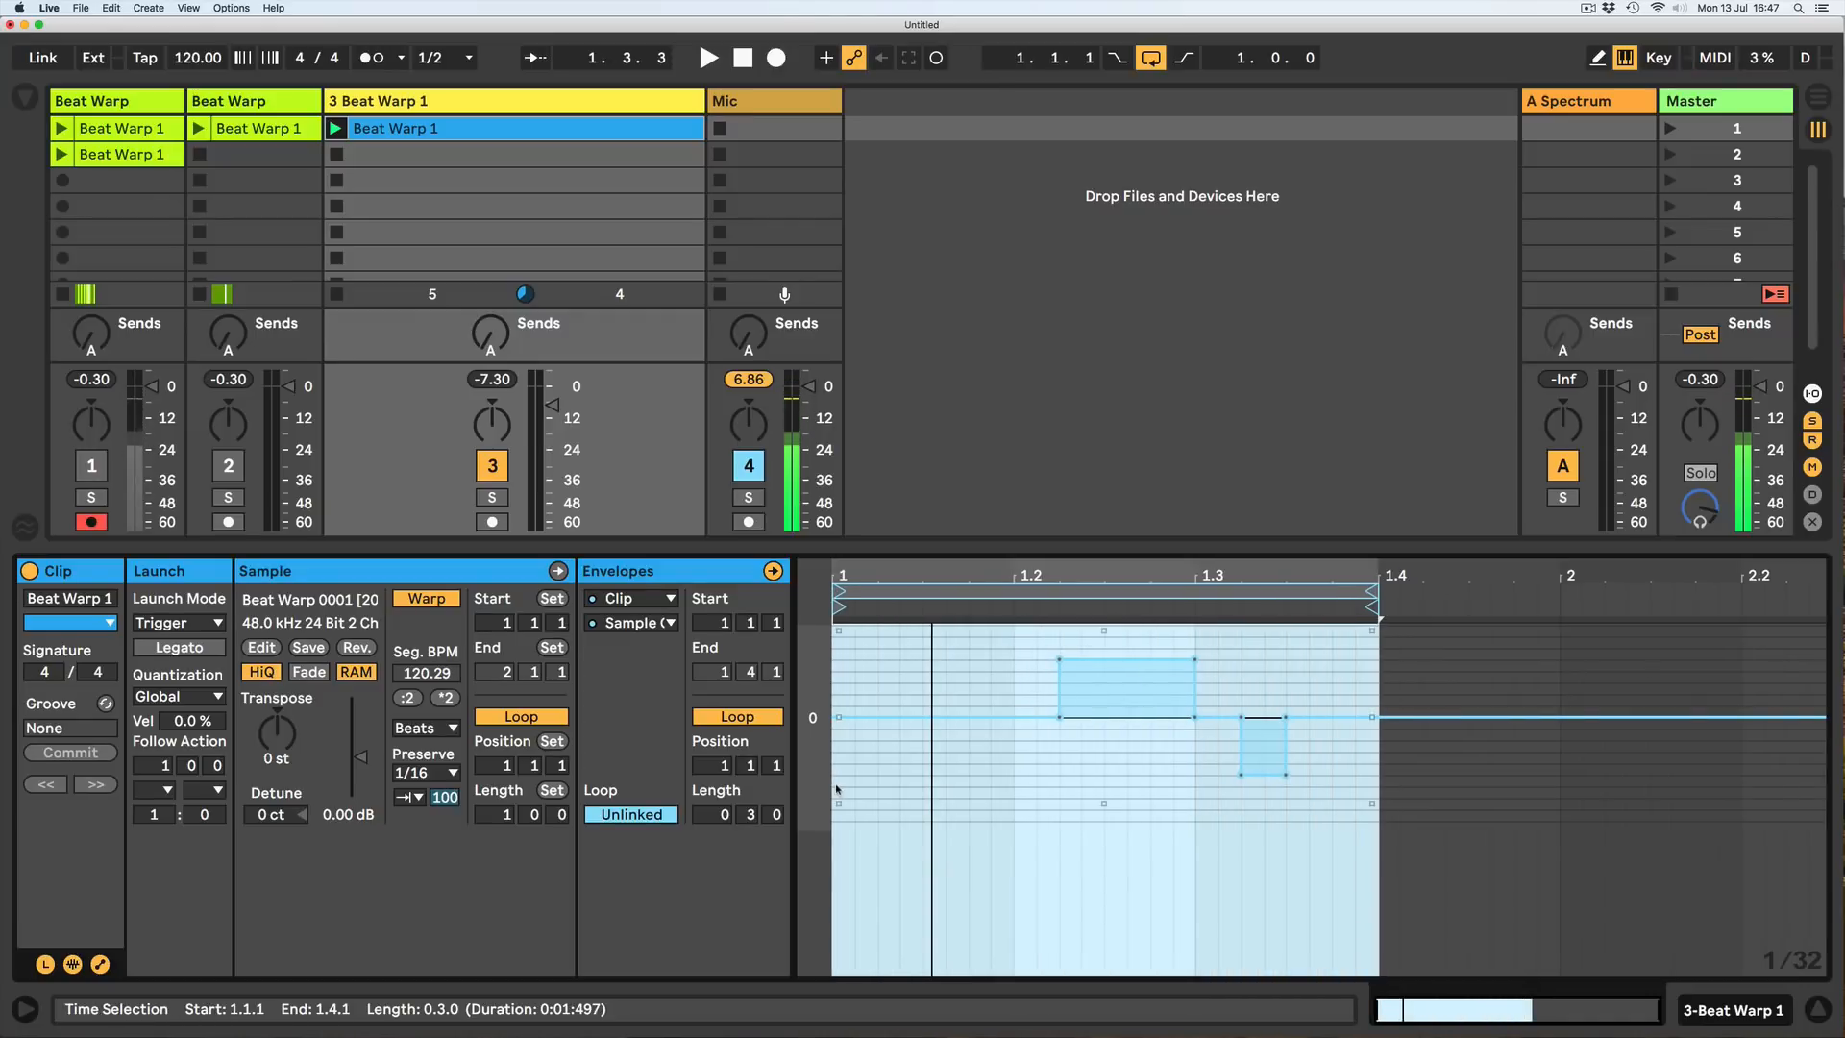
key("super+d")
left_click_drag(1343, 574, 1343, 566)
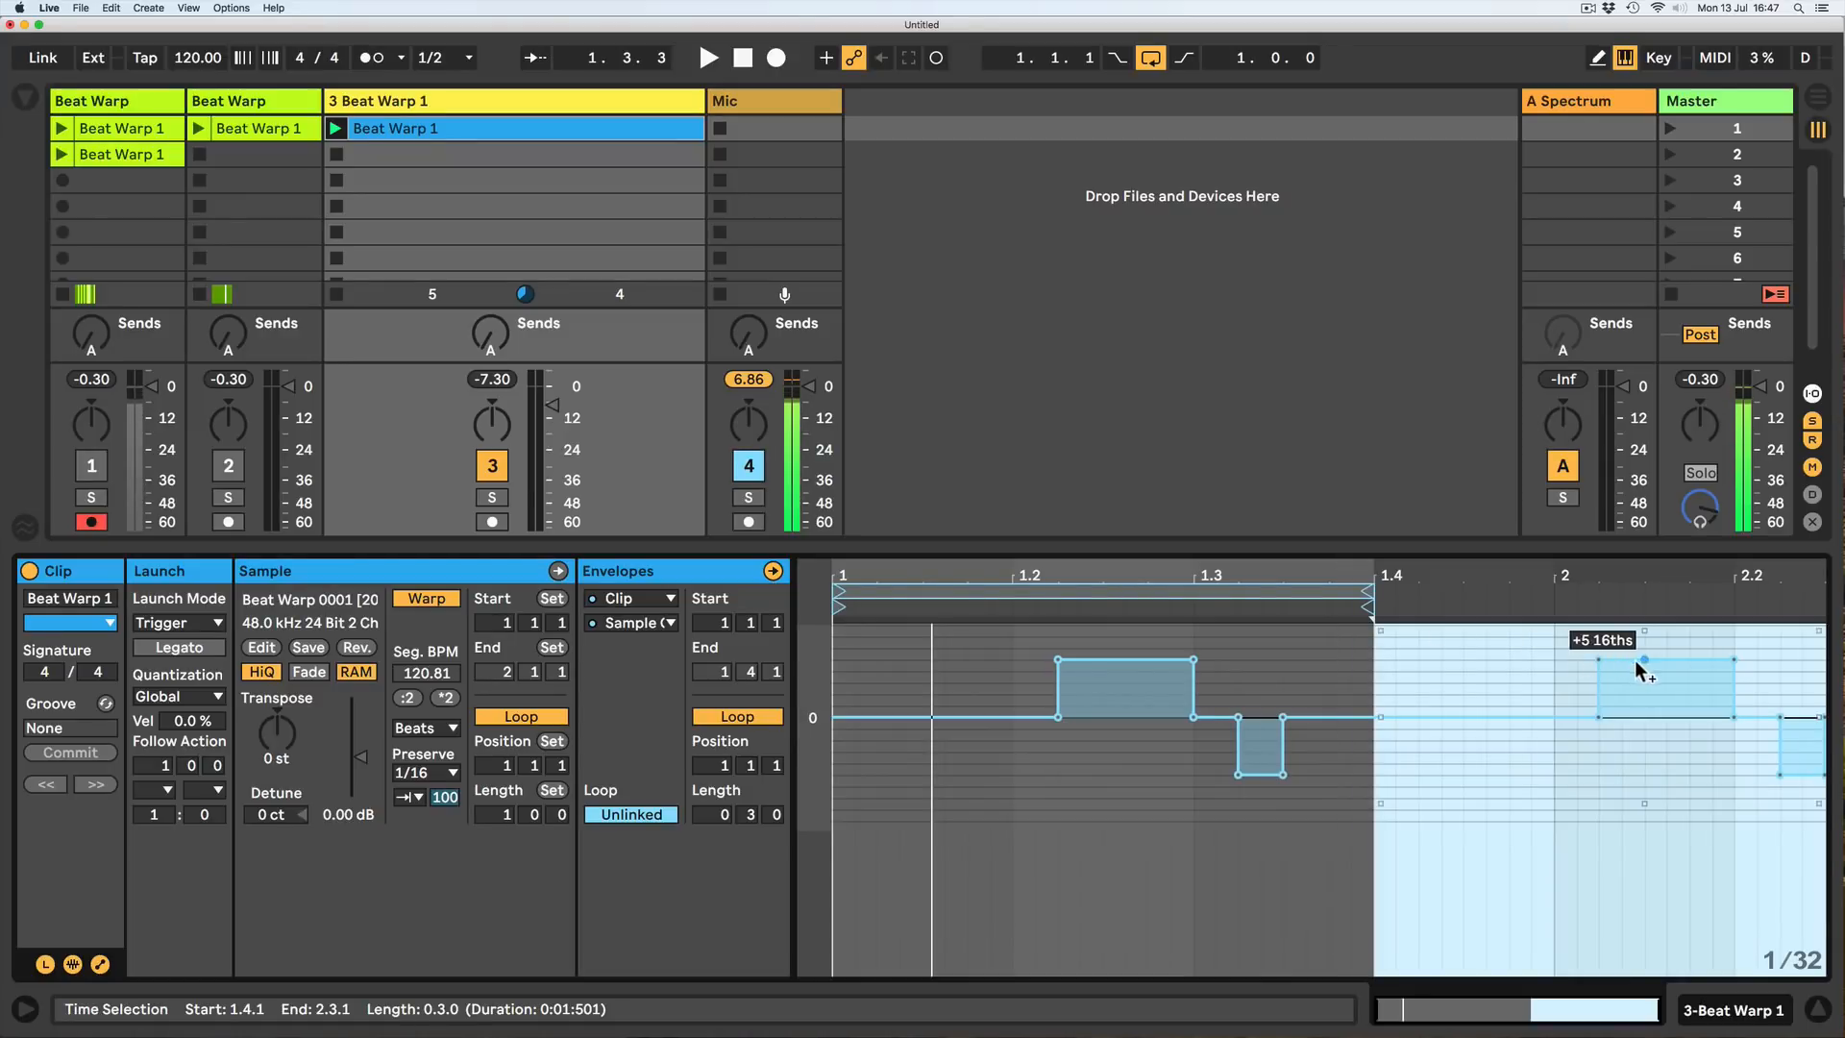
Move the duplicated blocks one sixteenth earlier so they start at bar 2, and square off the dip's trailing edge at 2.2.2.
left_click(1529, 774)
left_click_drag(1554, 765, 1842, 774)
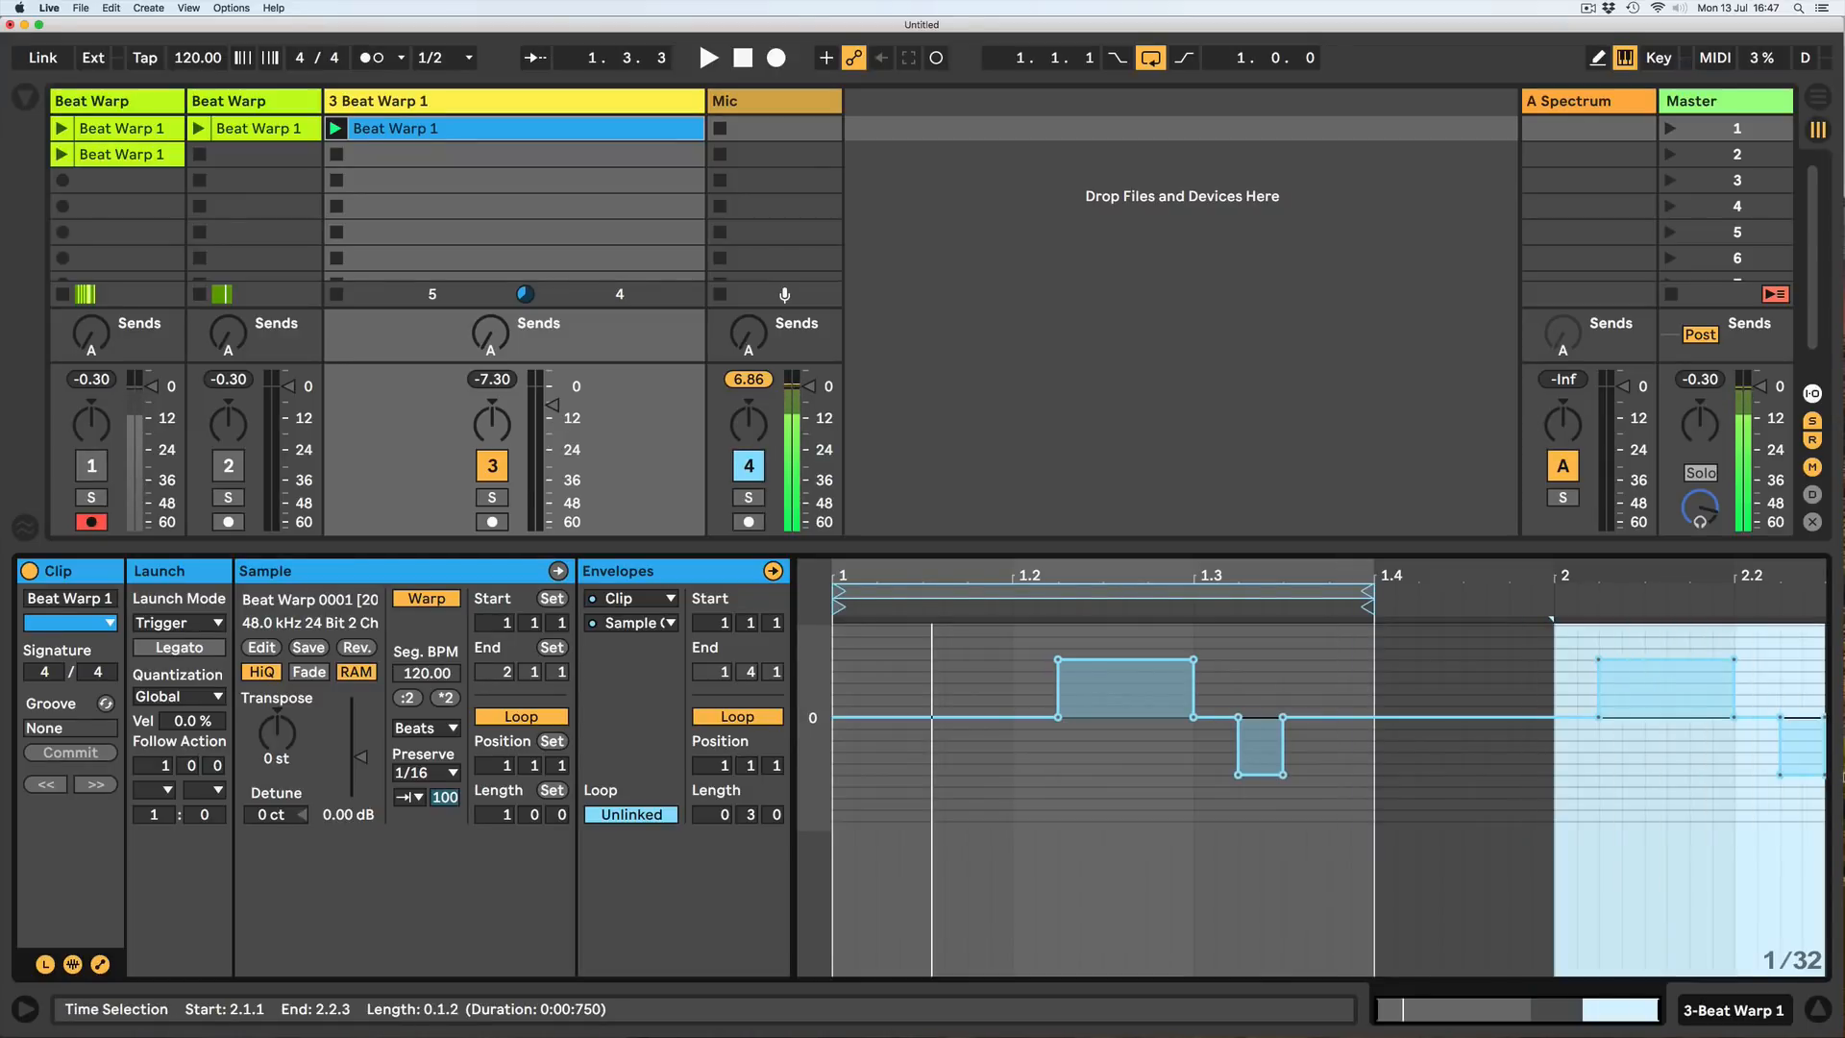
left_click_drag(1593, 690, 1553, 688)
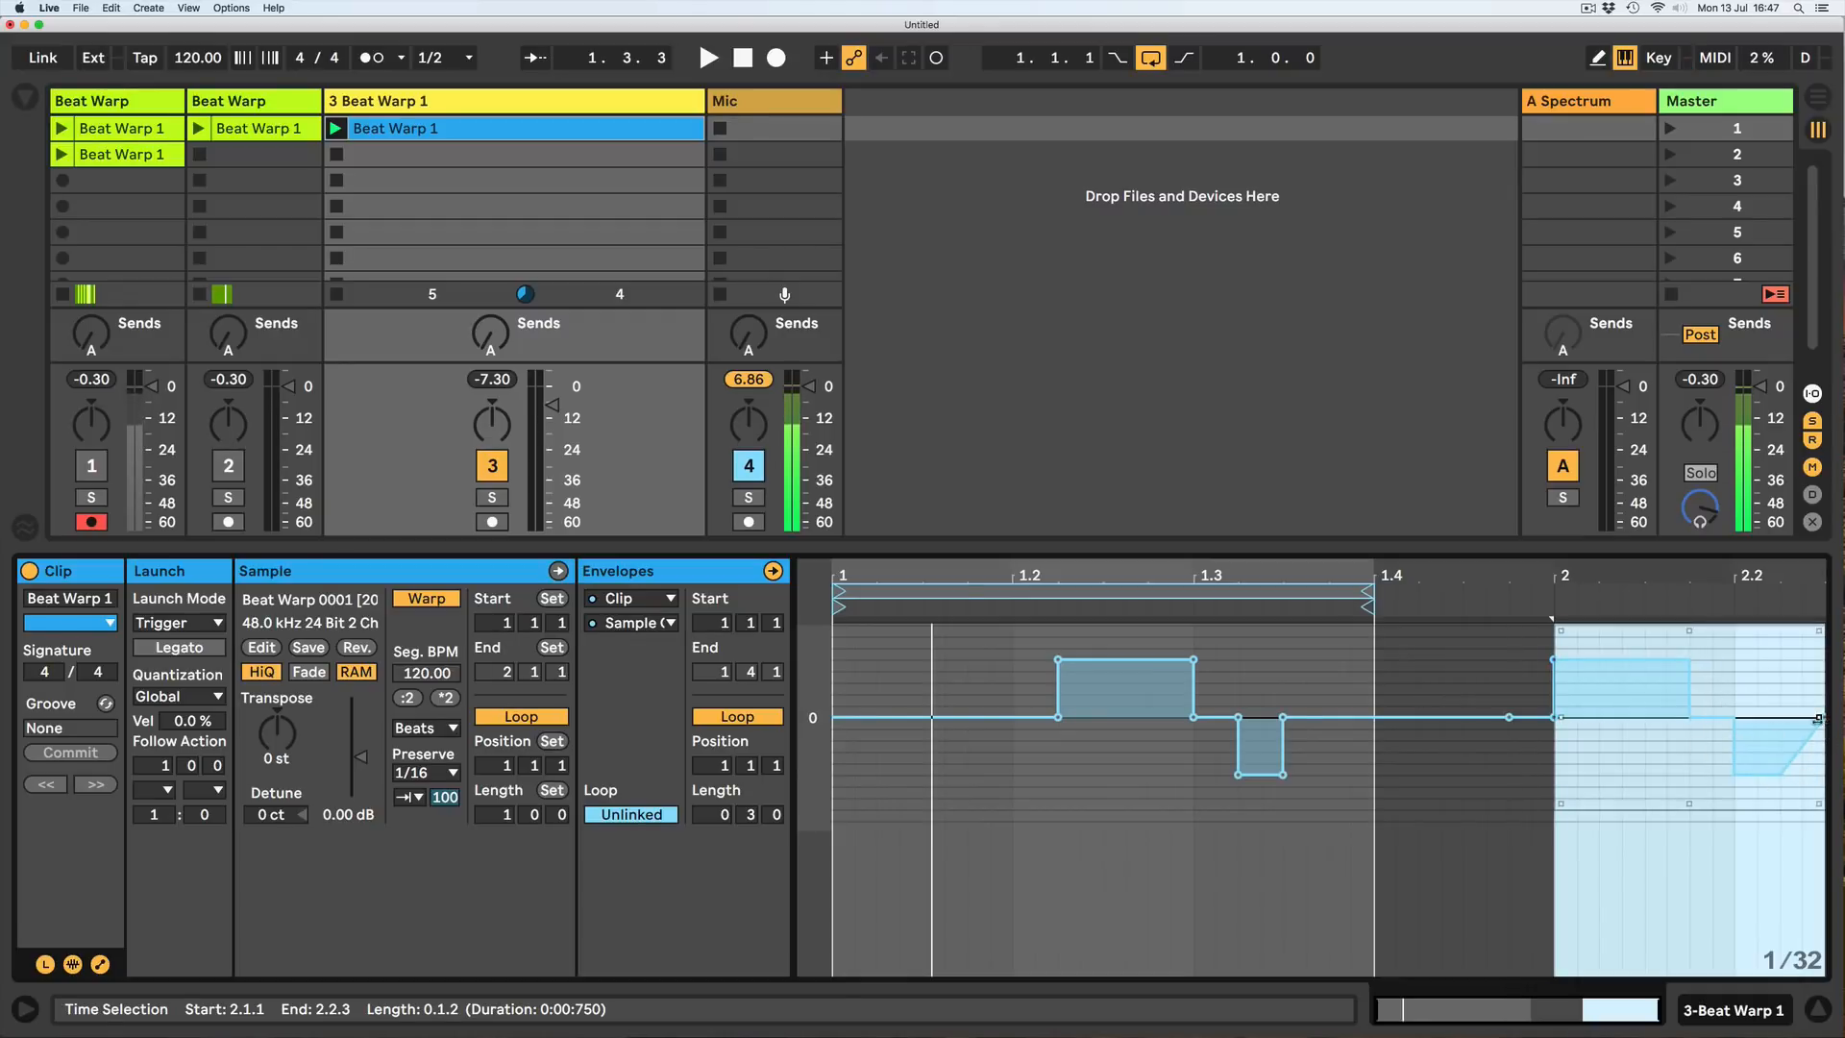
left_click(1787, 800)
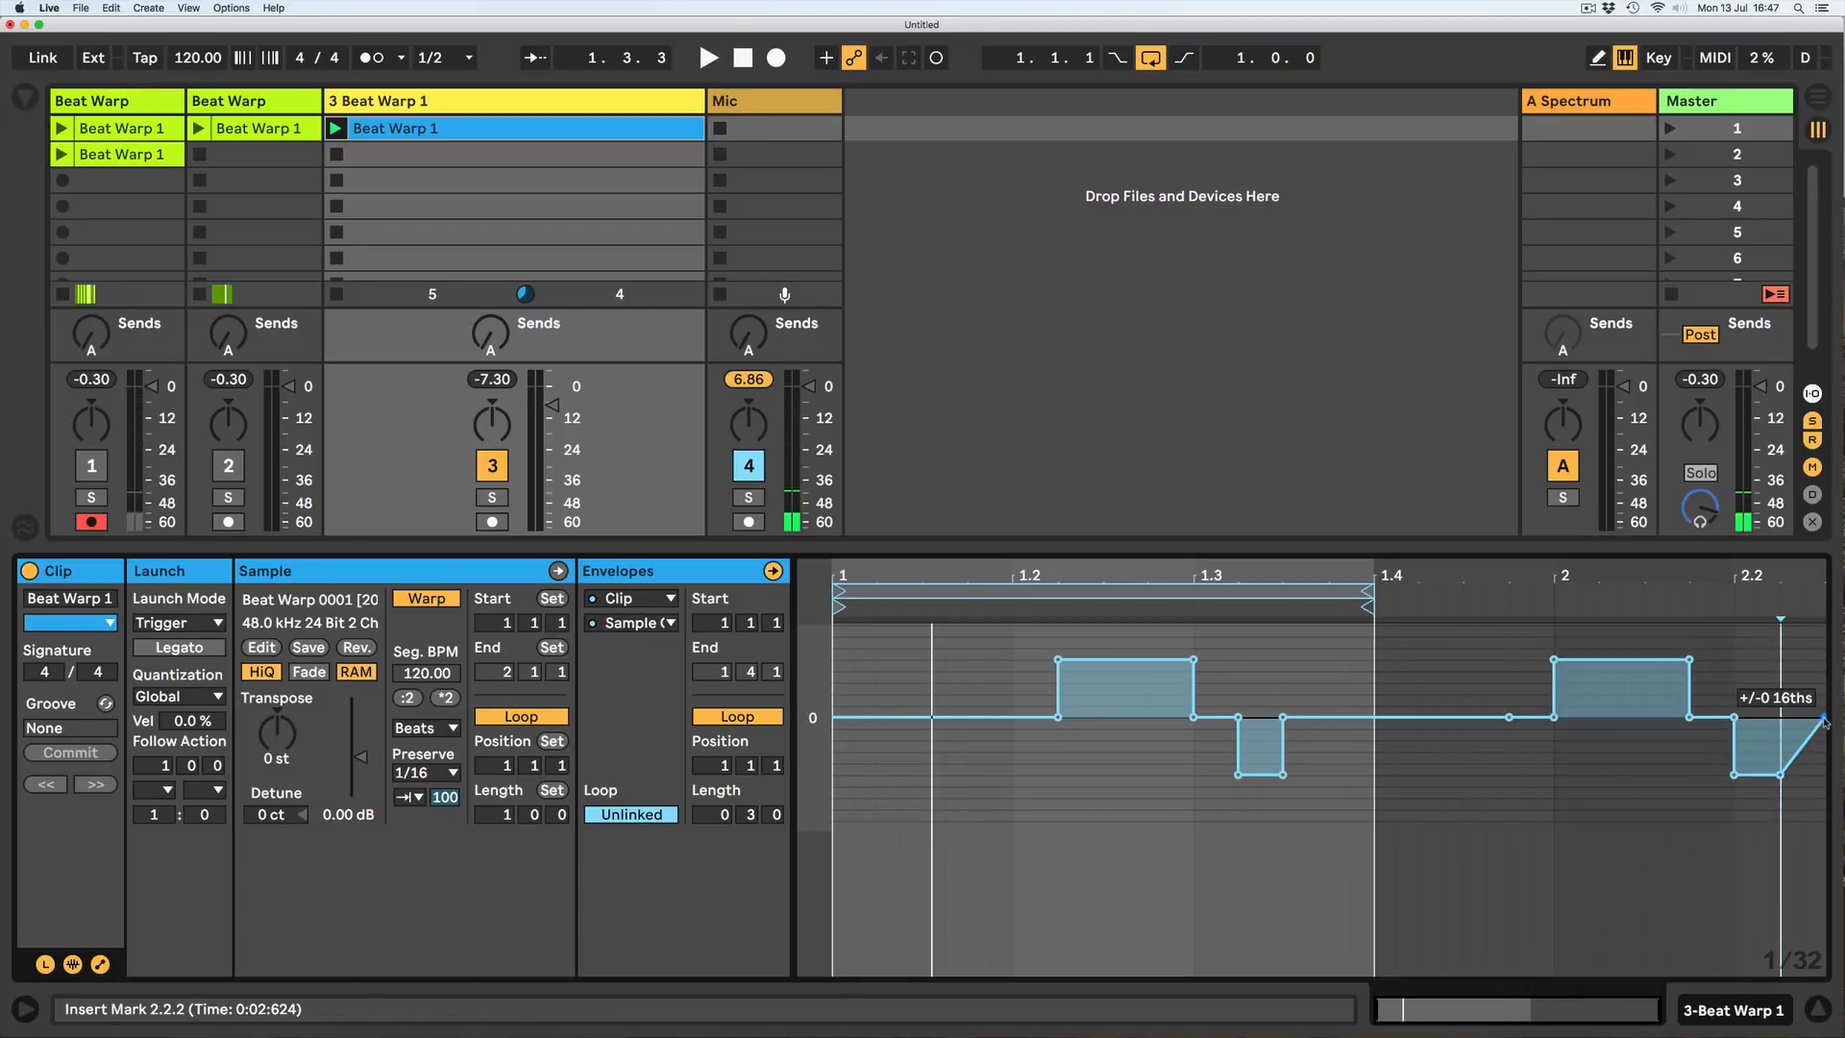
left_click_drag(1824, 718, 1781, 717)
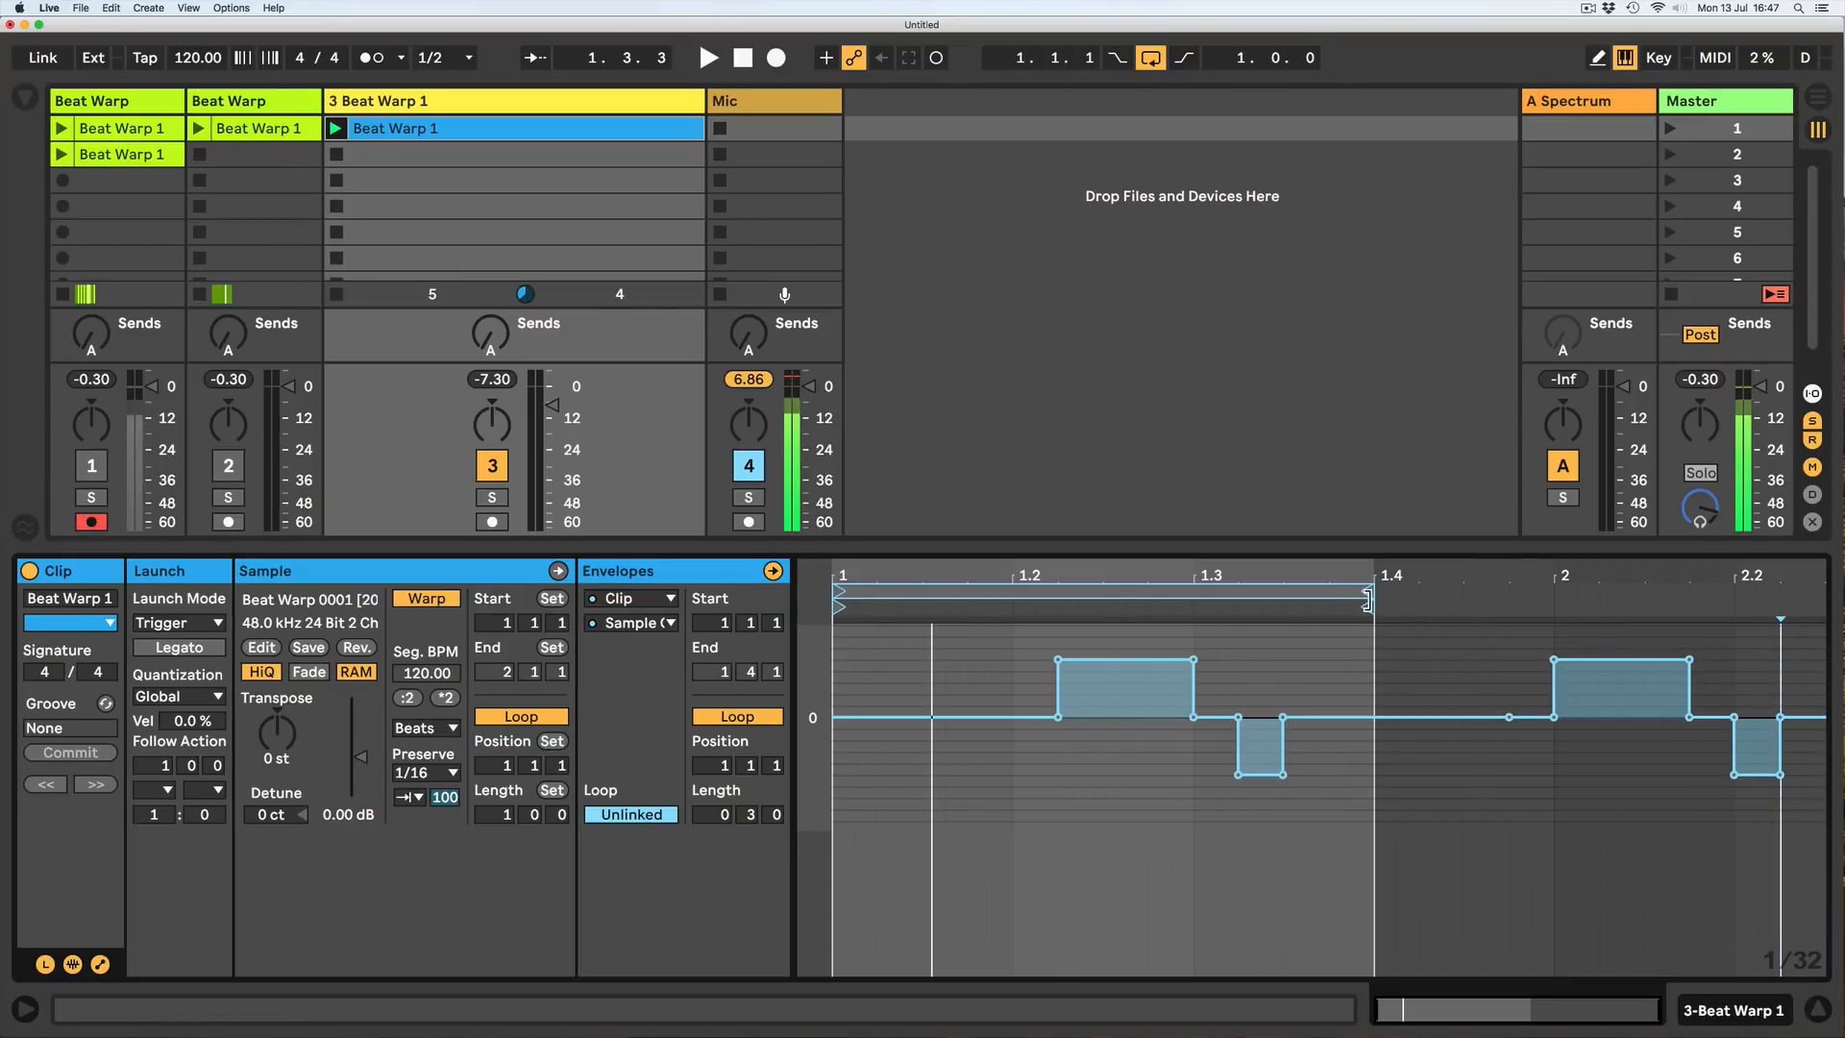
Extend the envelope loop to a length of 1.1.2, ending at 2.2.3, and play the clip.
mouse_move(1368, 601)
left_mouse_down()
mouse_move(1824, 605)
mouse_move(1595, 633)
left_mouse_up()
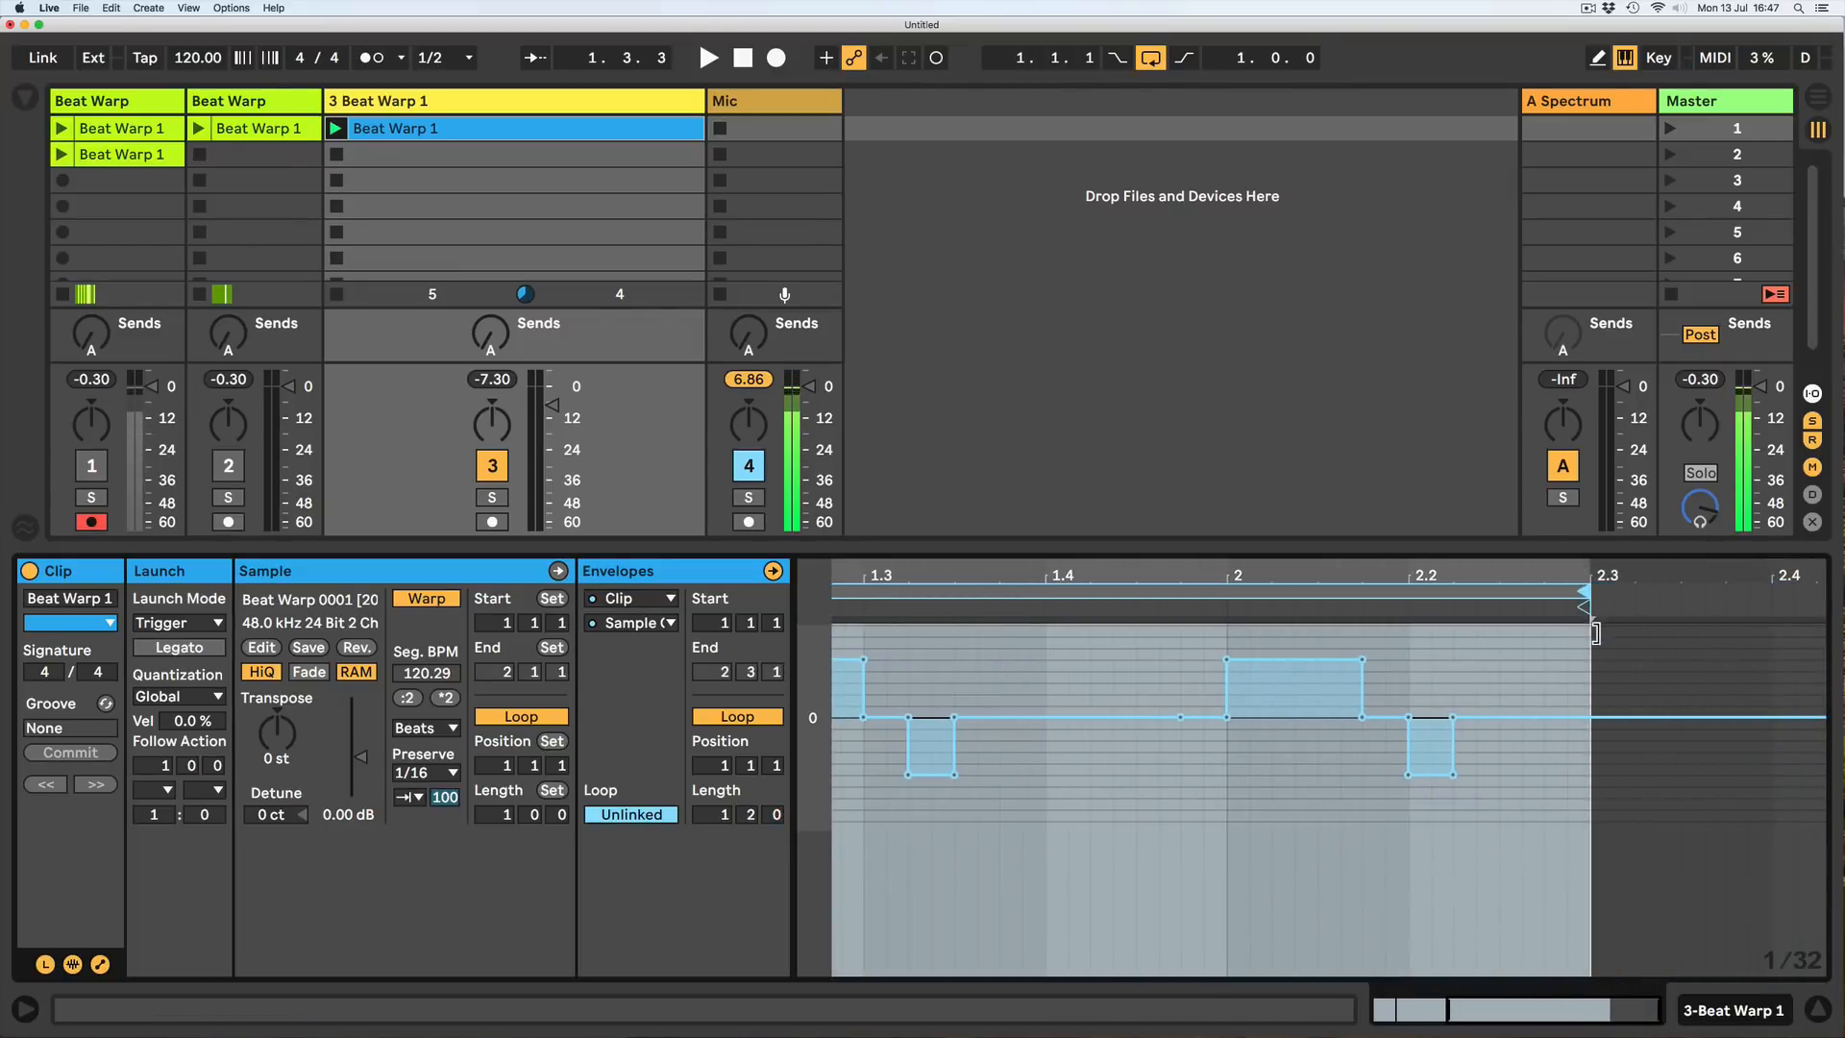
double_click(1500, 576)
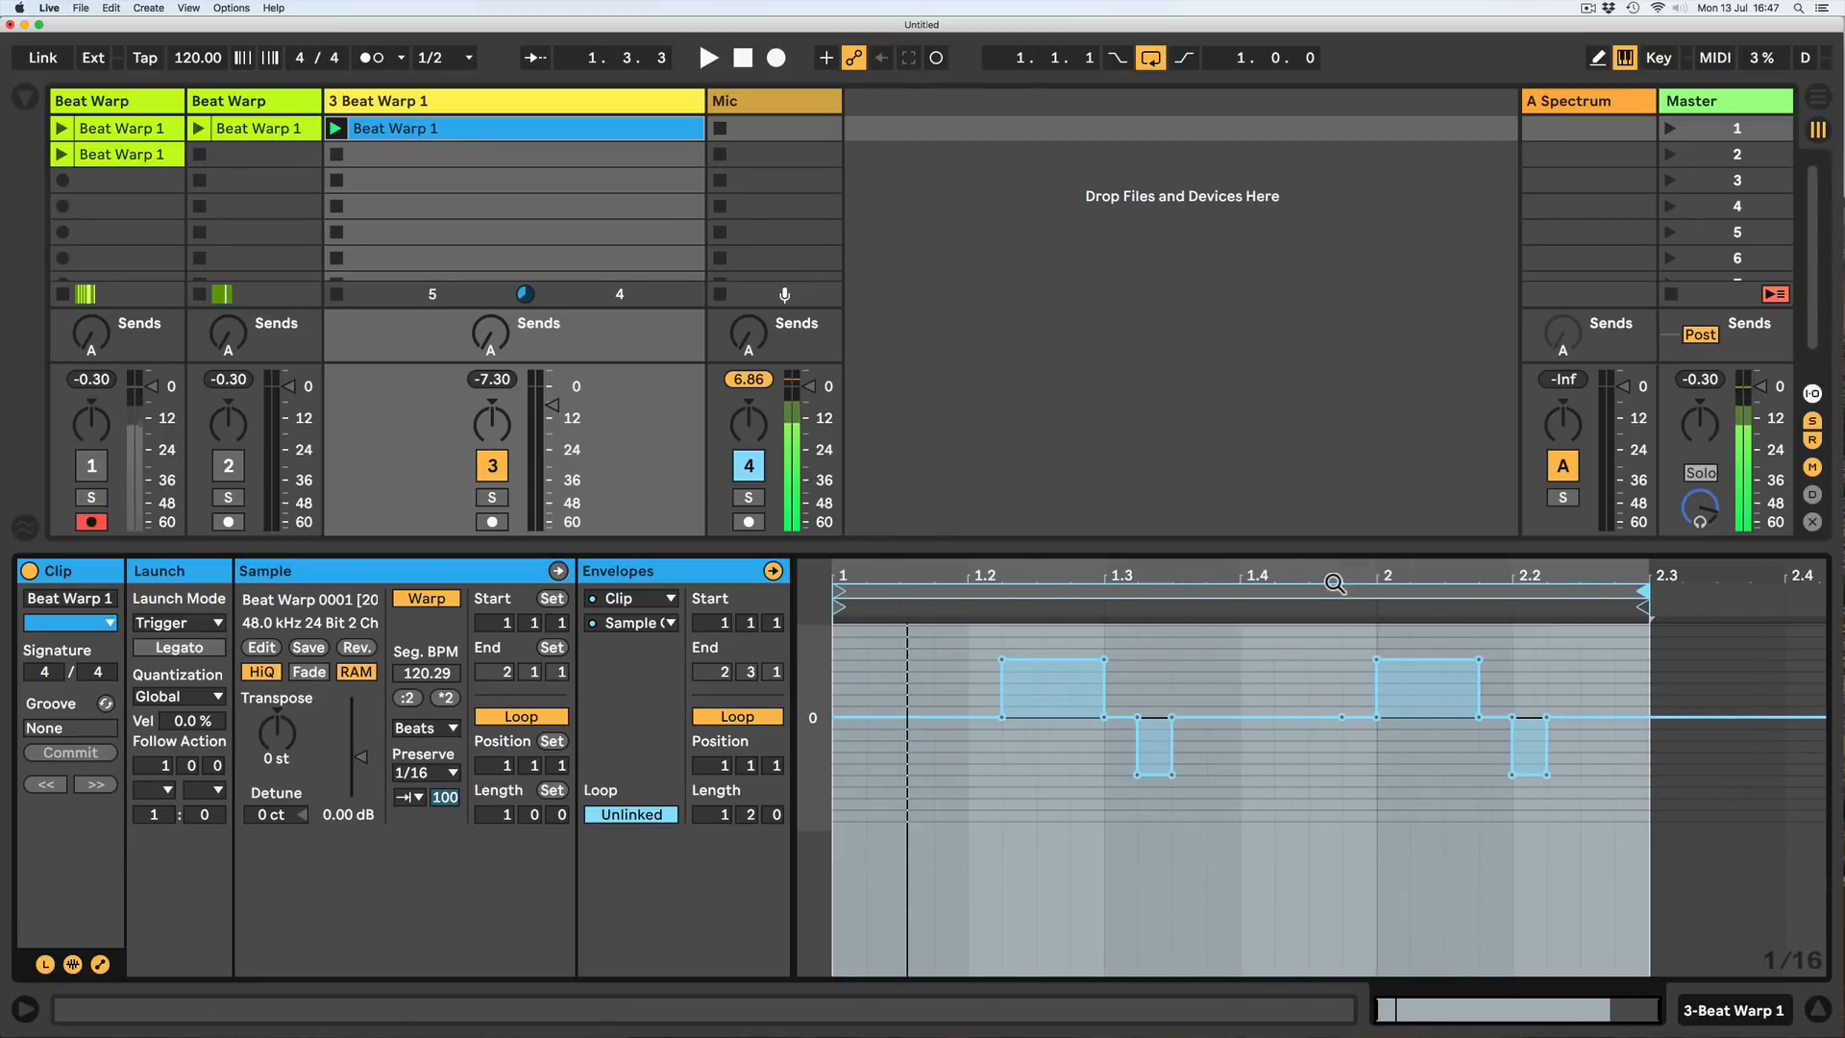
left_click_drag(1645, 598, 1585, 602)
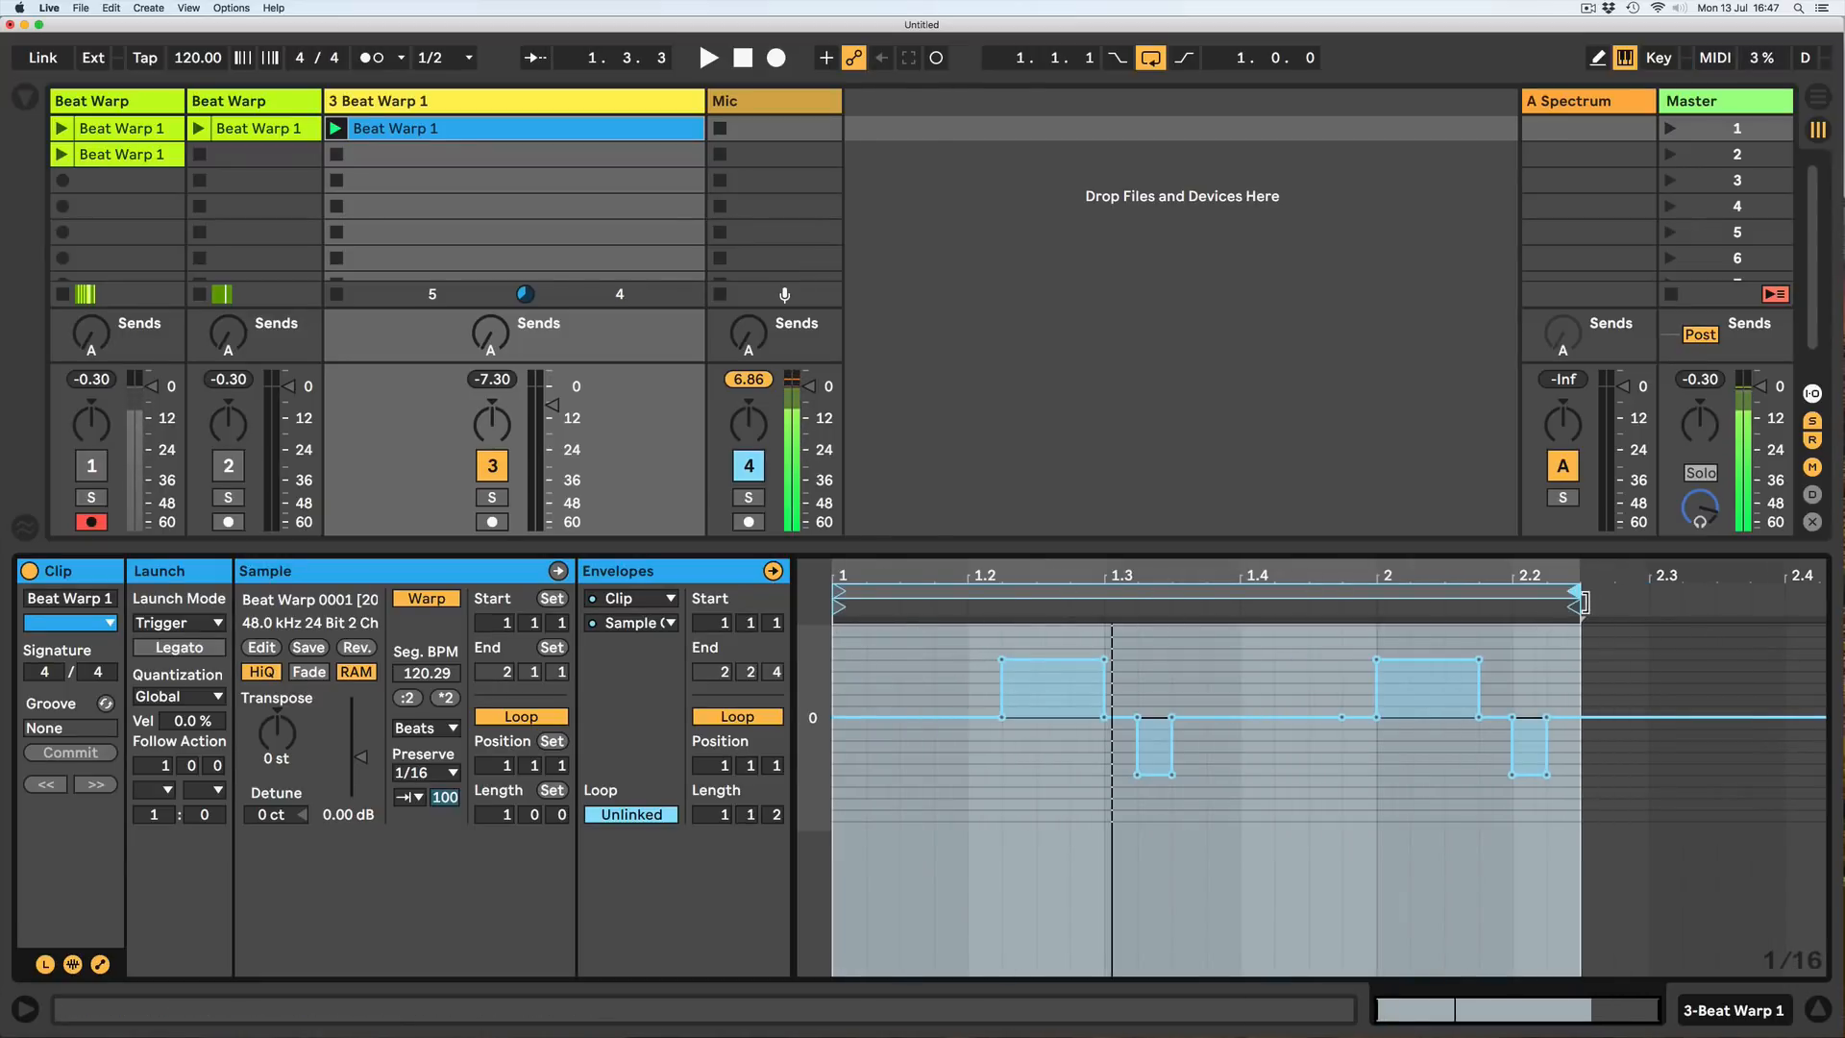
key("space")
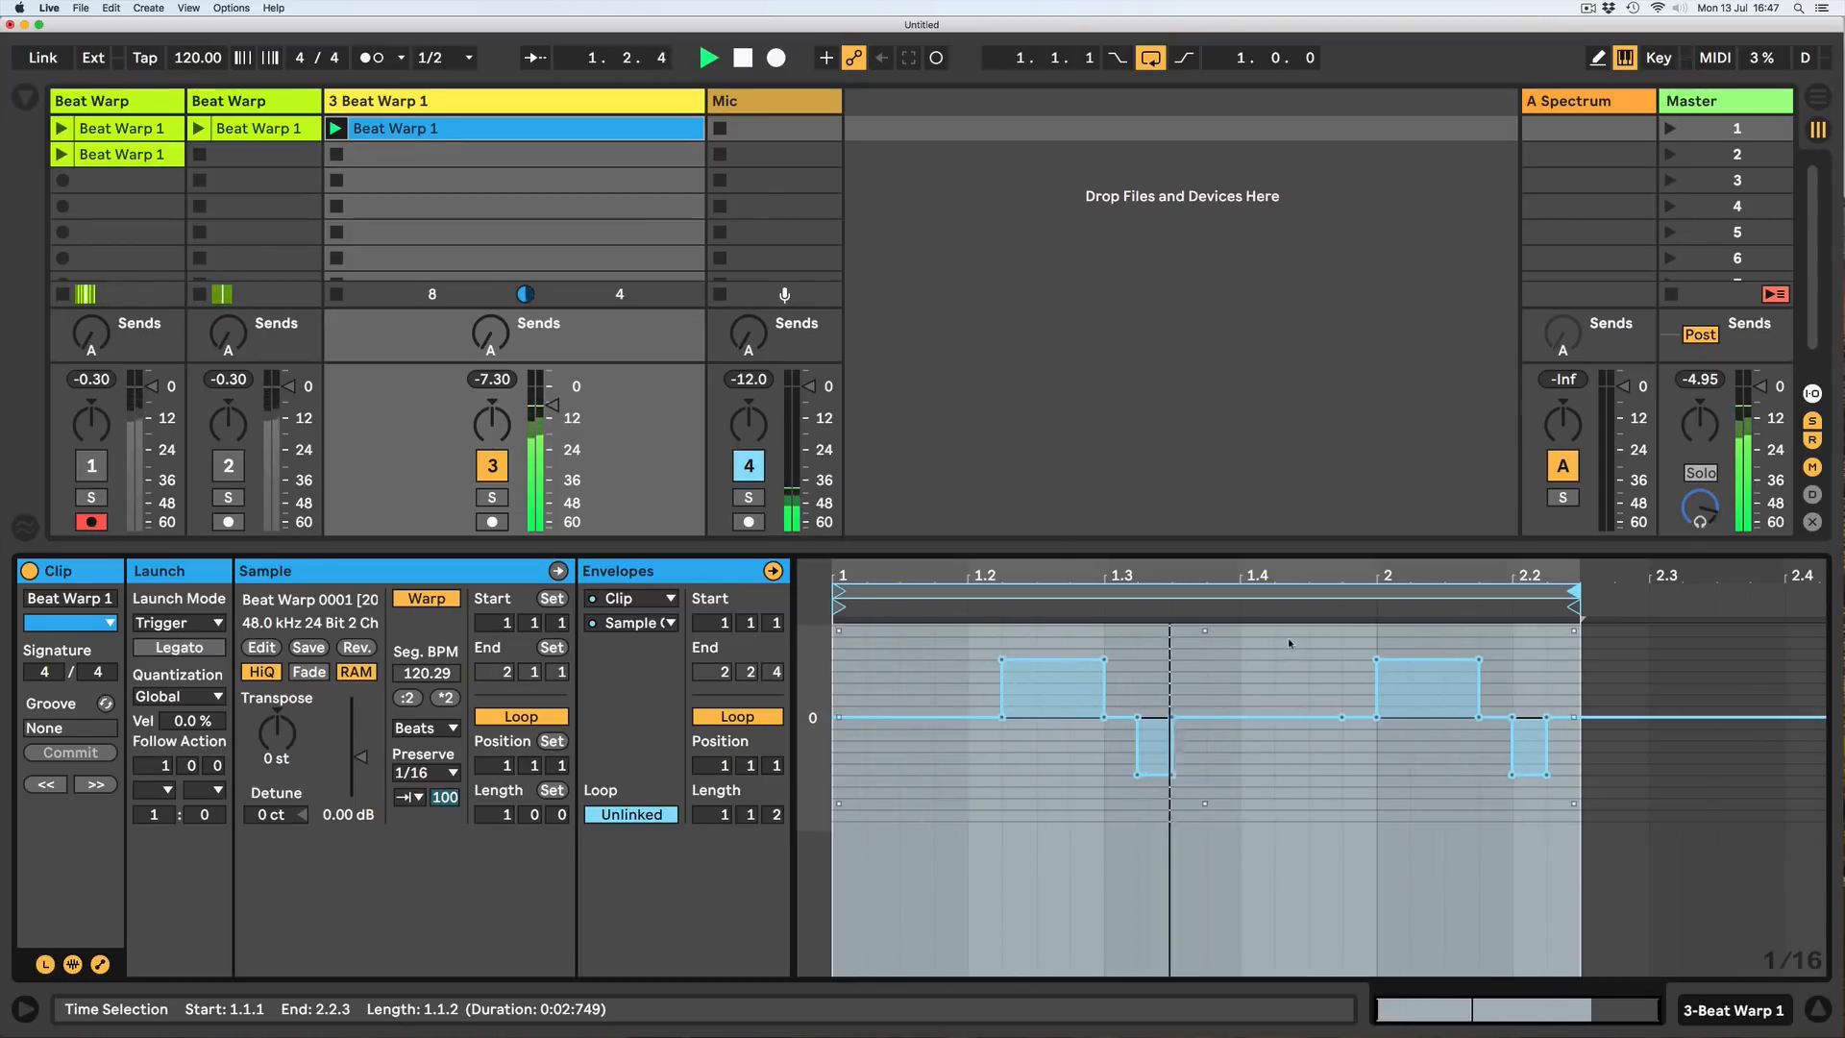
Redraw the second phrase with +5 sixteenths at 2.1.1, about +3 at 2.1.2, 0 at 2.1.3, and the -5 dip from 2.1.4 to 2.2.
left_click(1271, 663)
left_click(1273, 663)
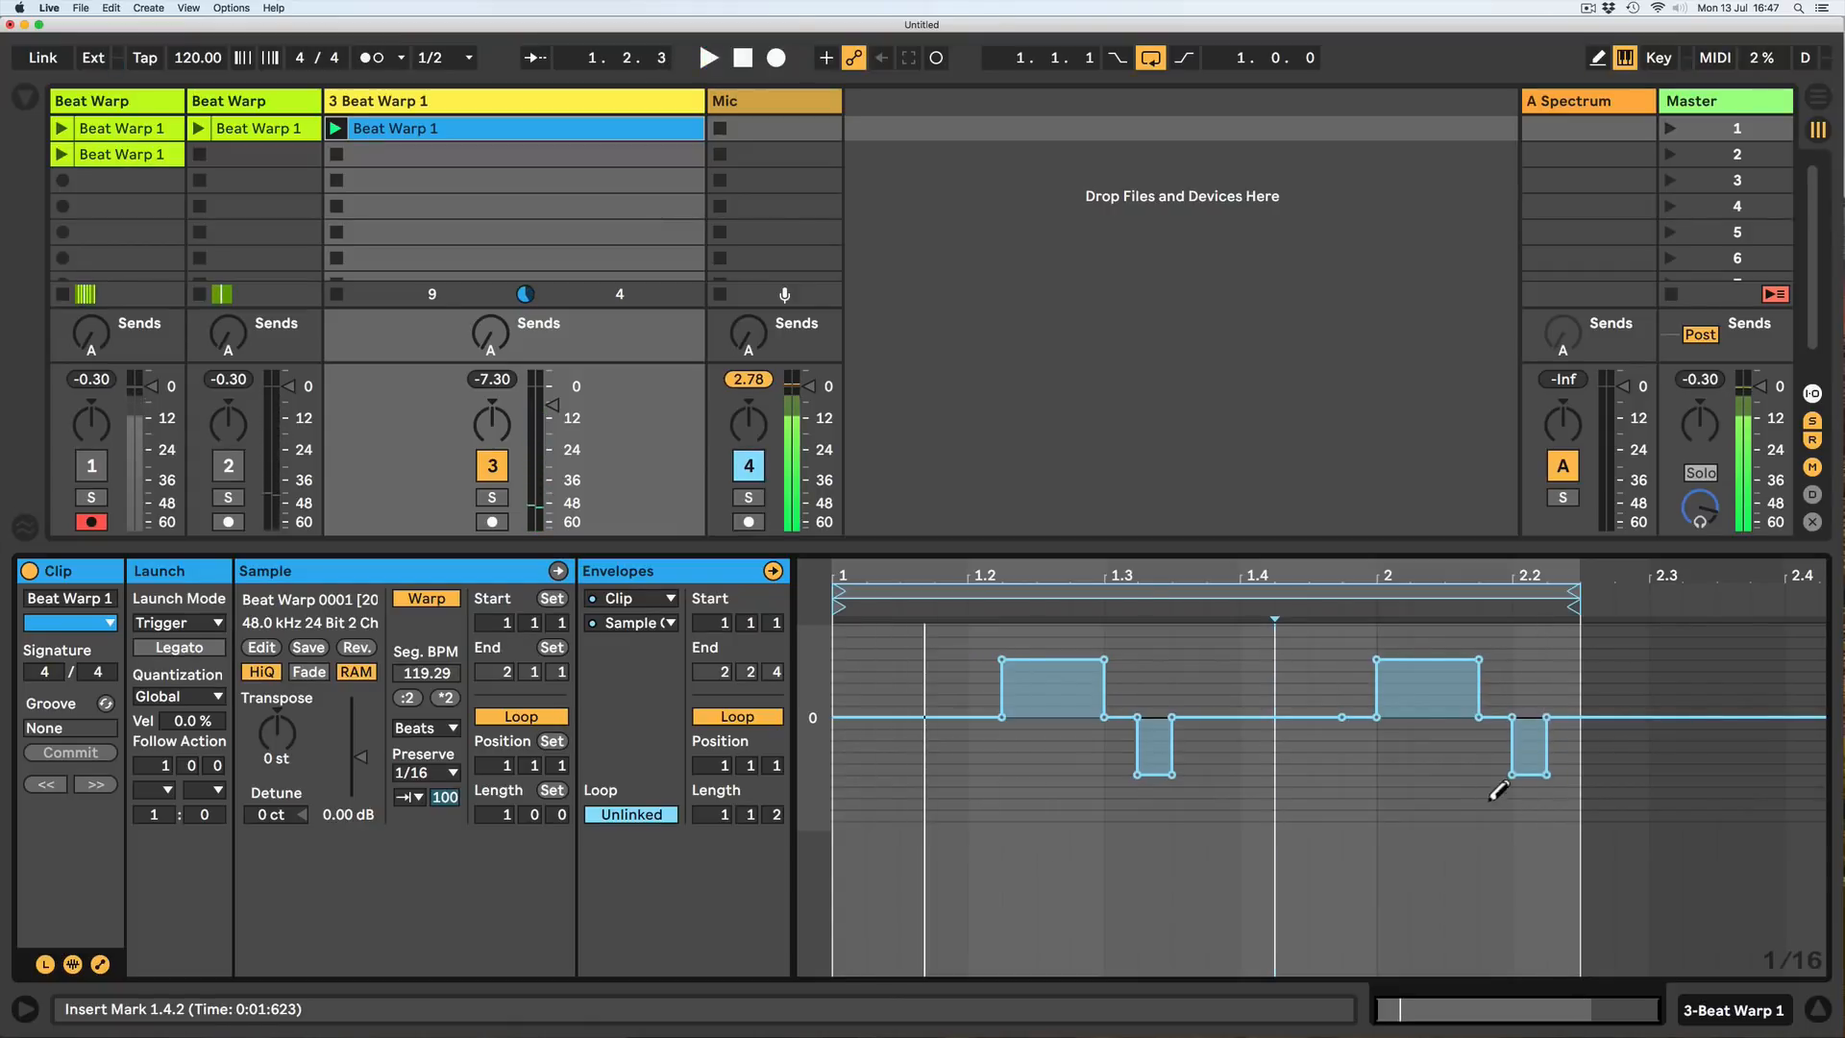
key("b")
left_click_drag(1502, 777, 1538, 721)
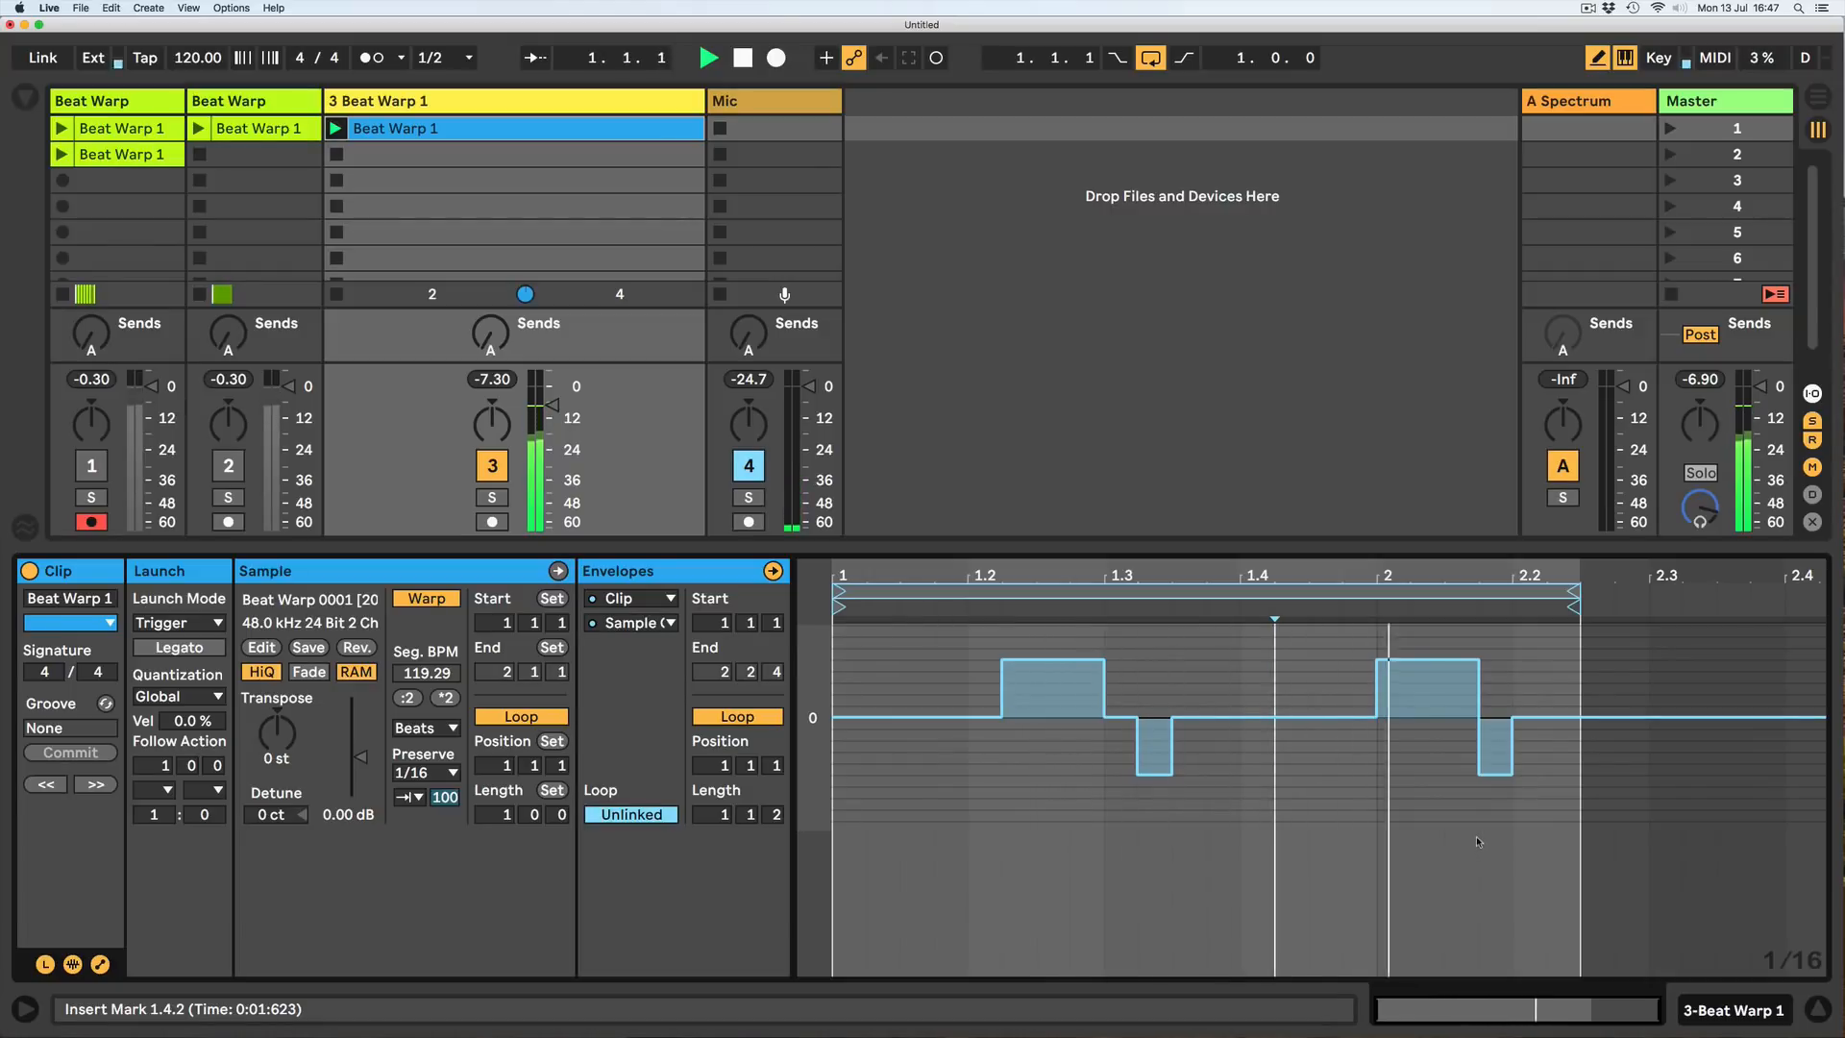
left_click(1470, 720)
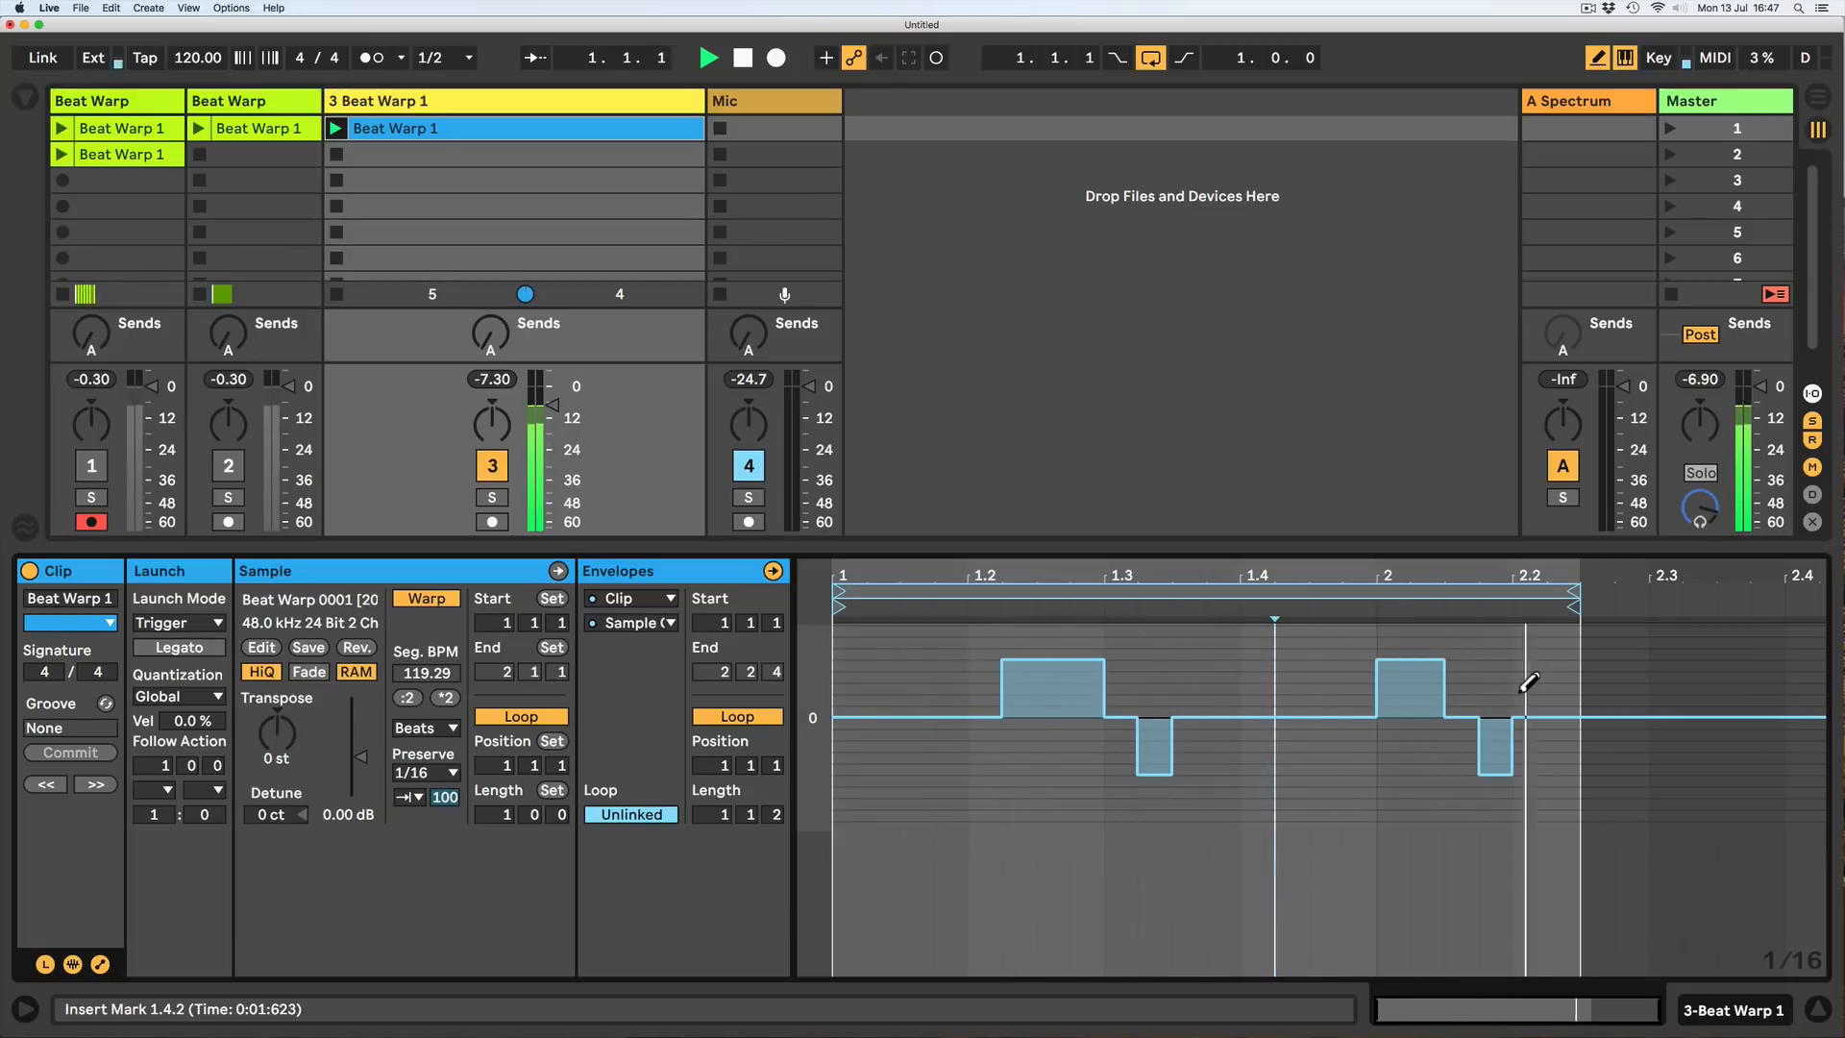
left_click(1432, 684)
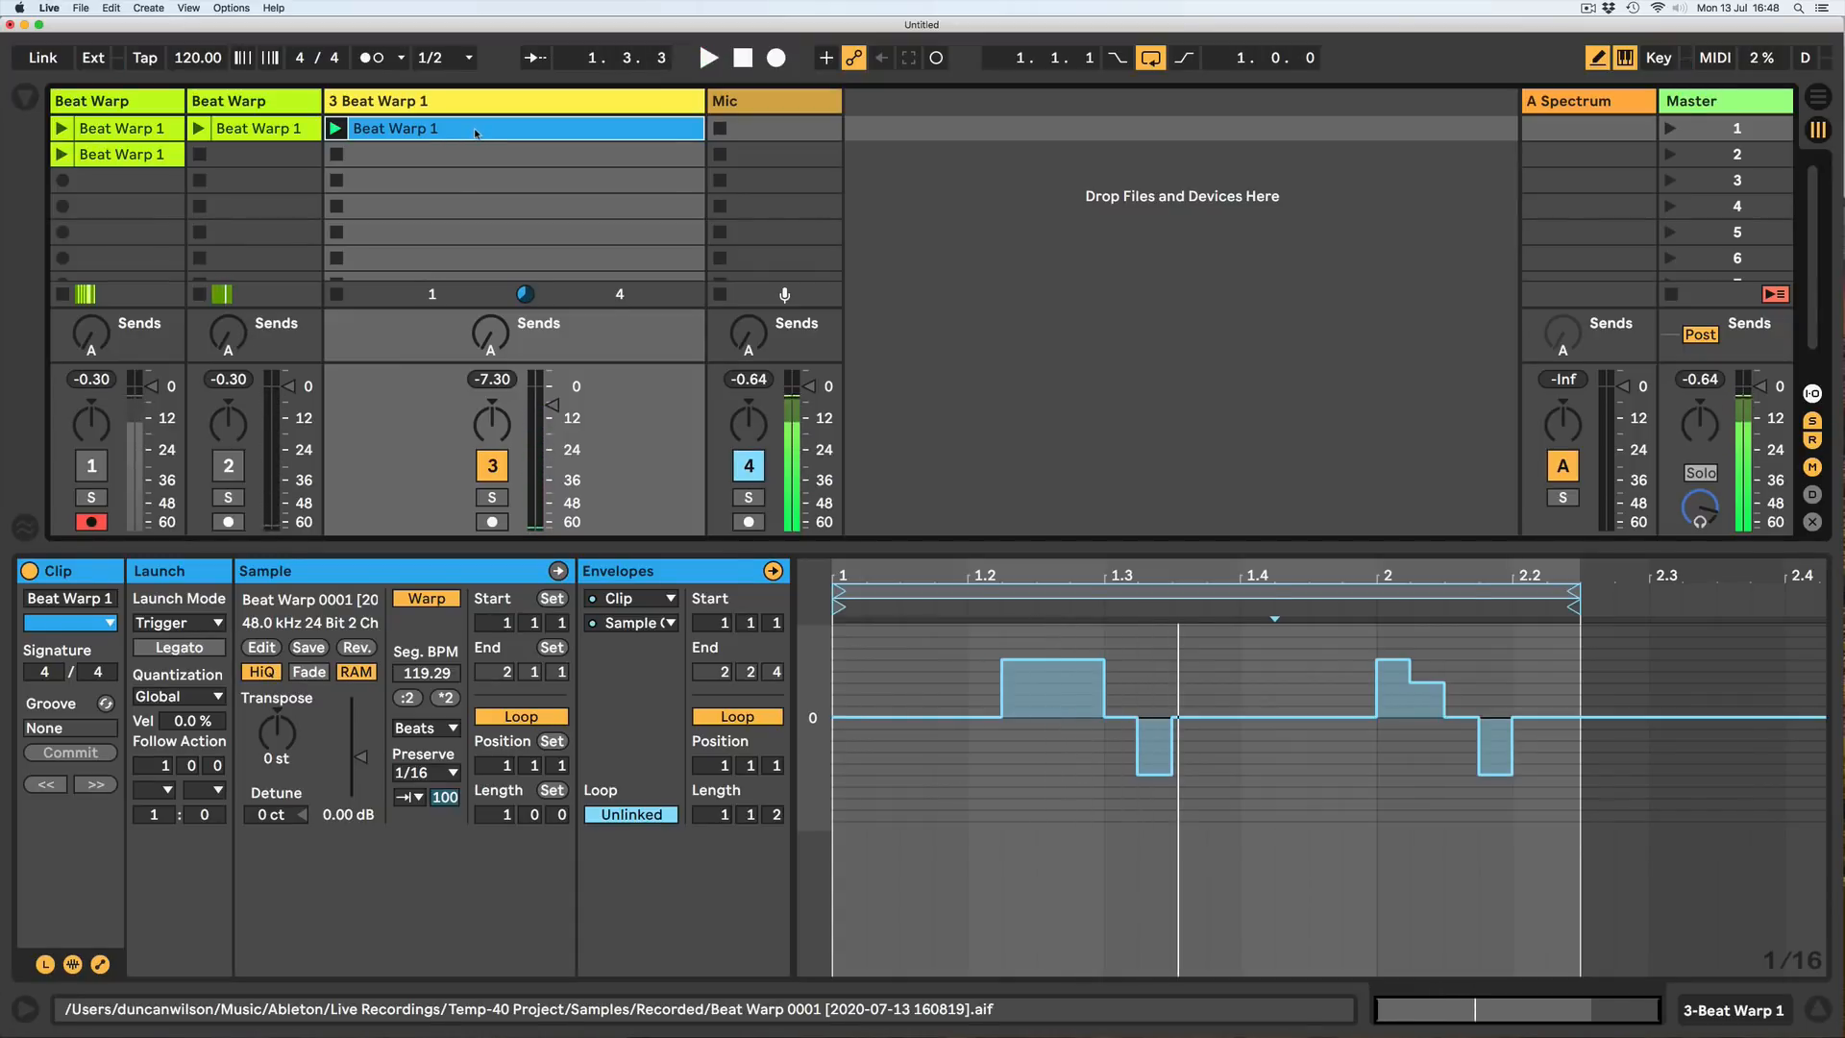
Duplicate the Beat Warp 1 clip on track 3, reverse the copy's sample, and display its waveform.
key("super+d")
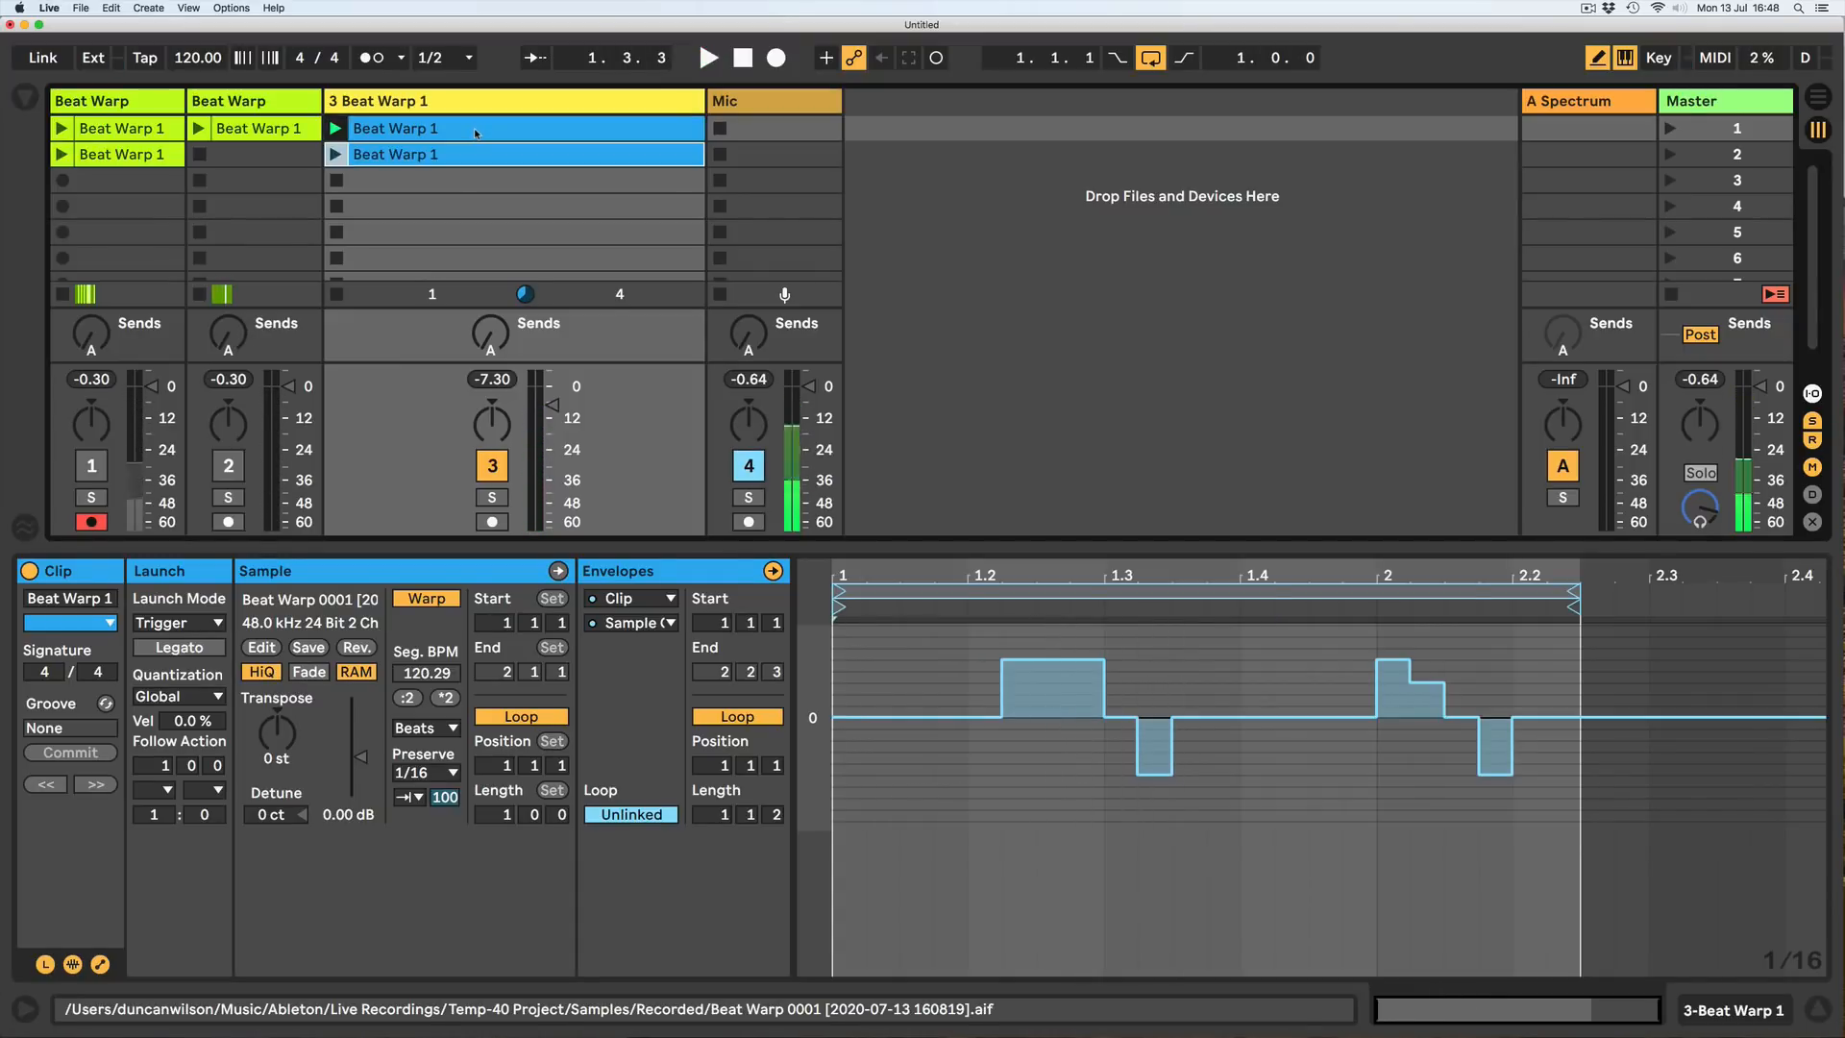
left_click(491, 156)
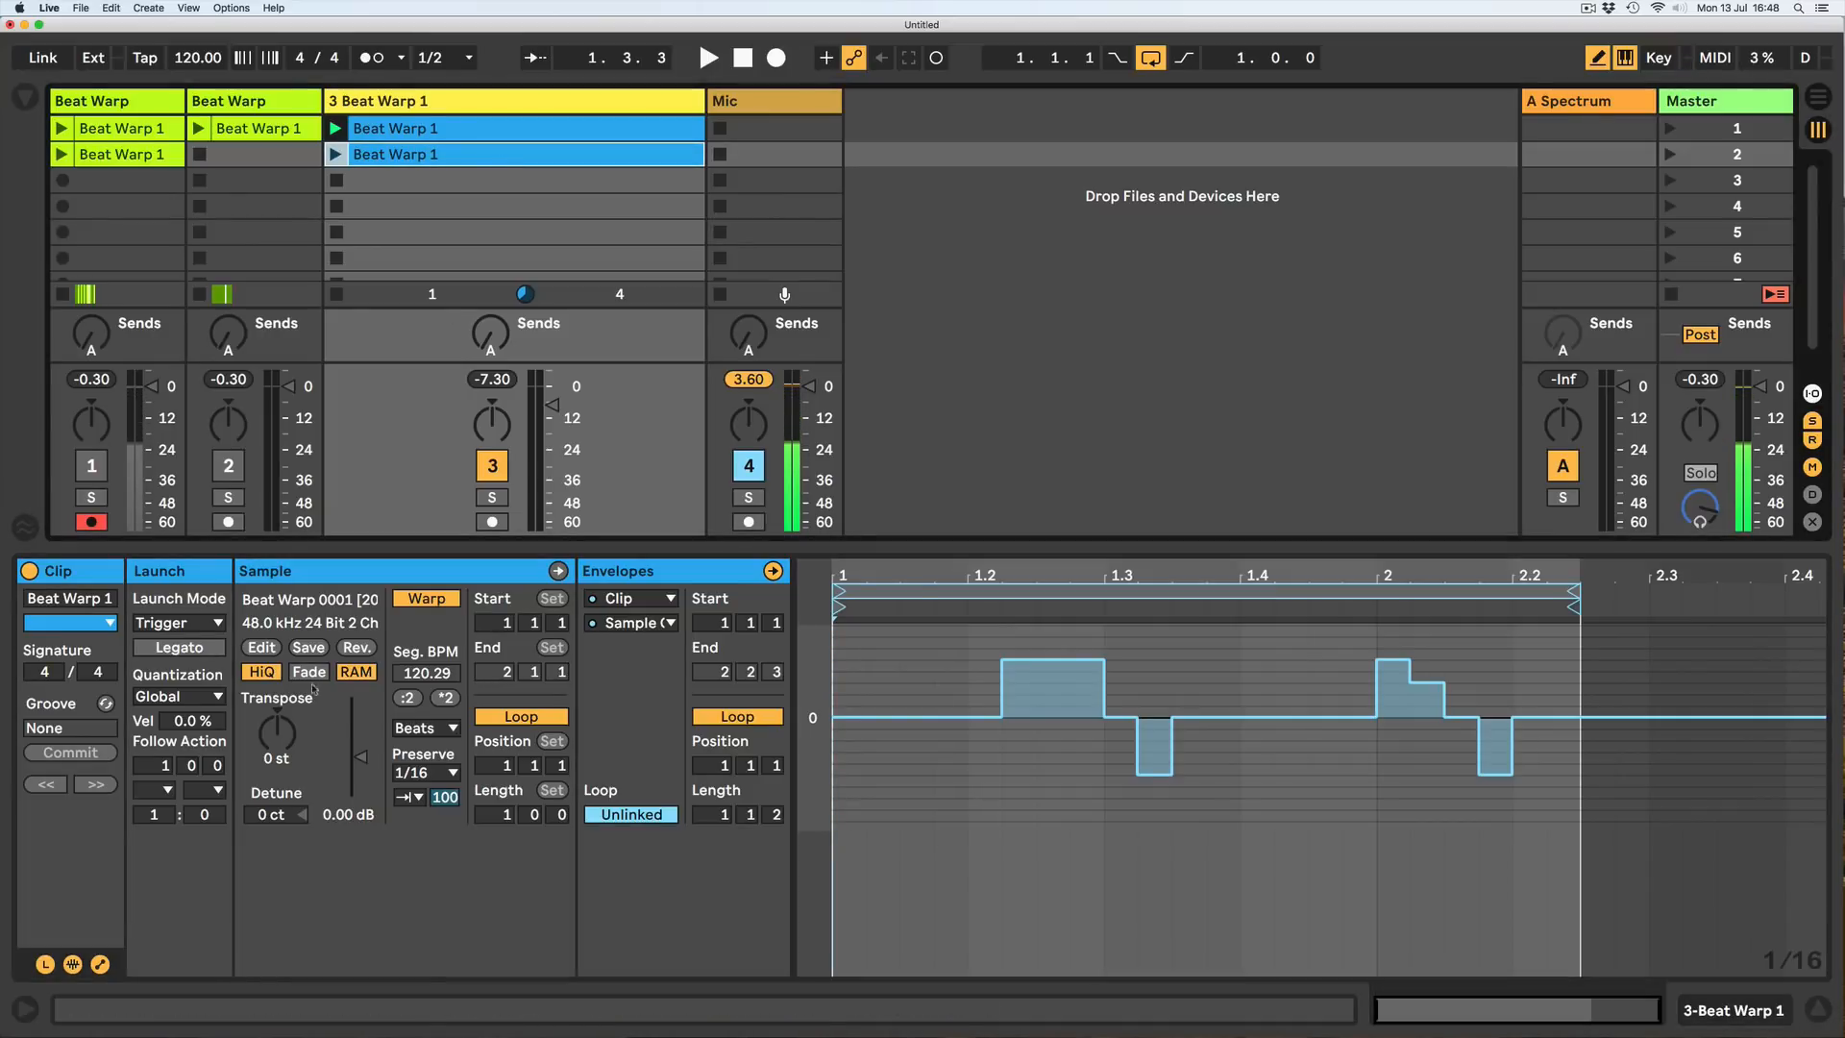
left_click(354, 649)
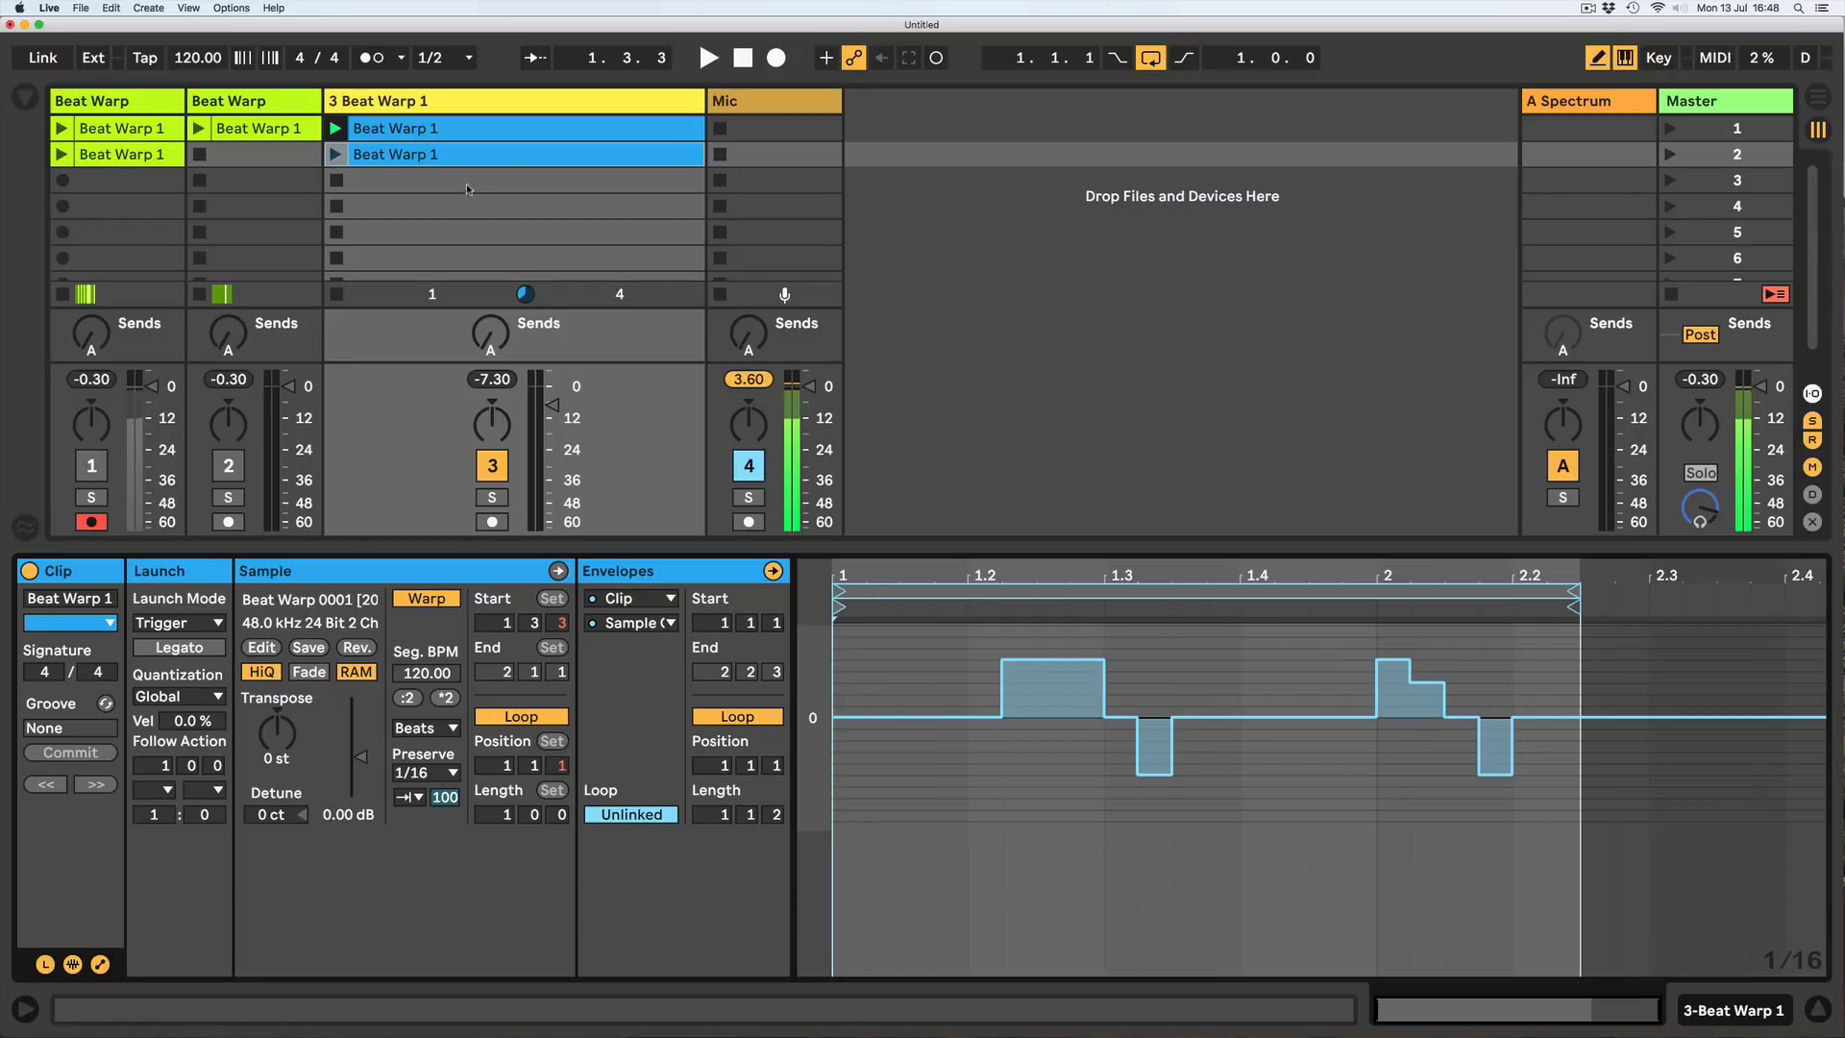
left_click(100, 964)
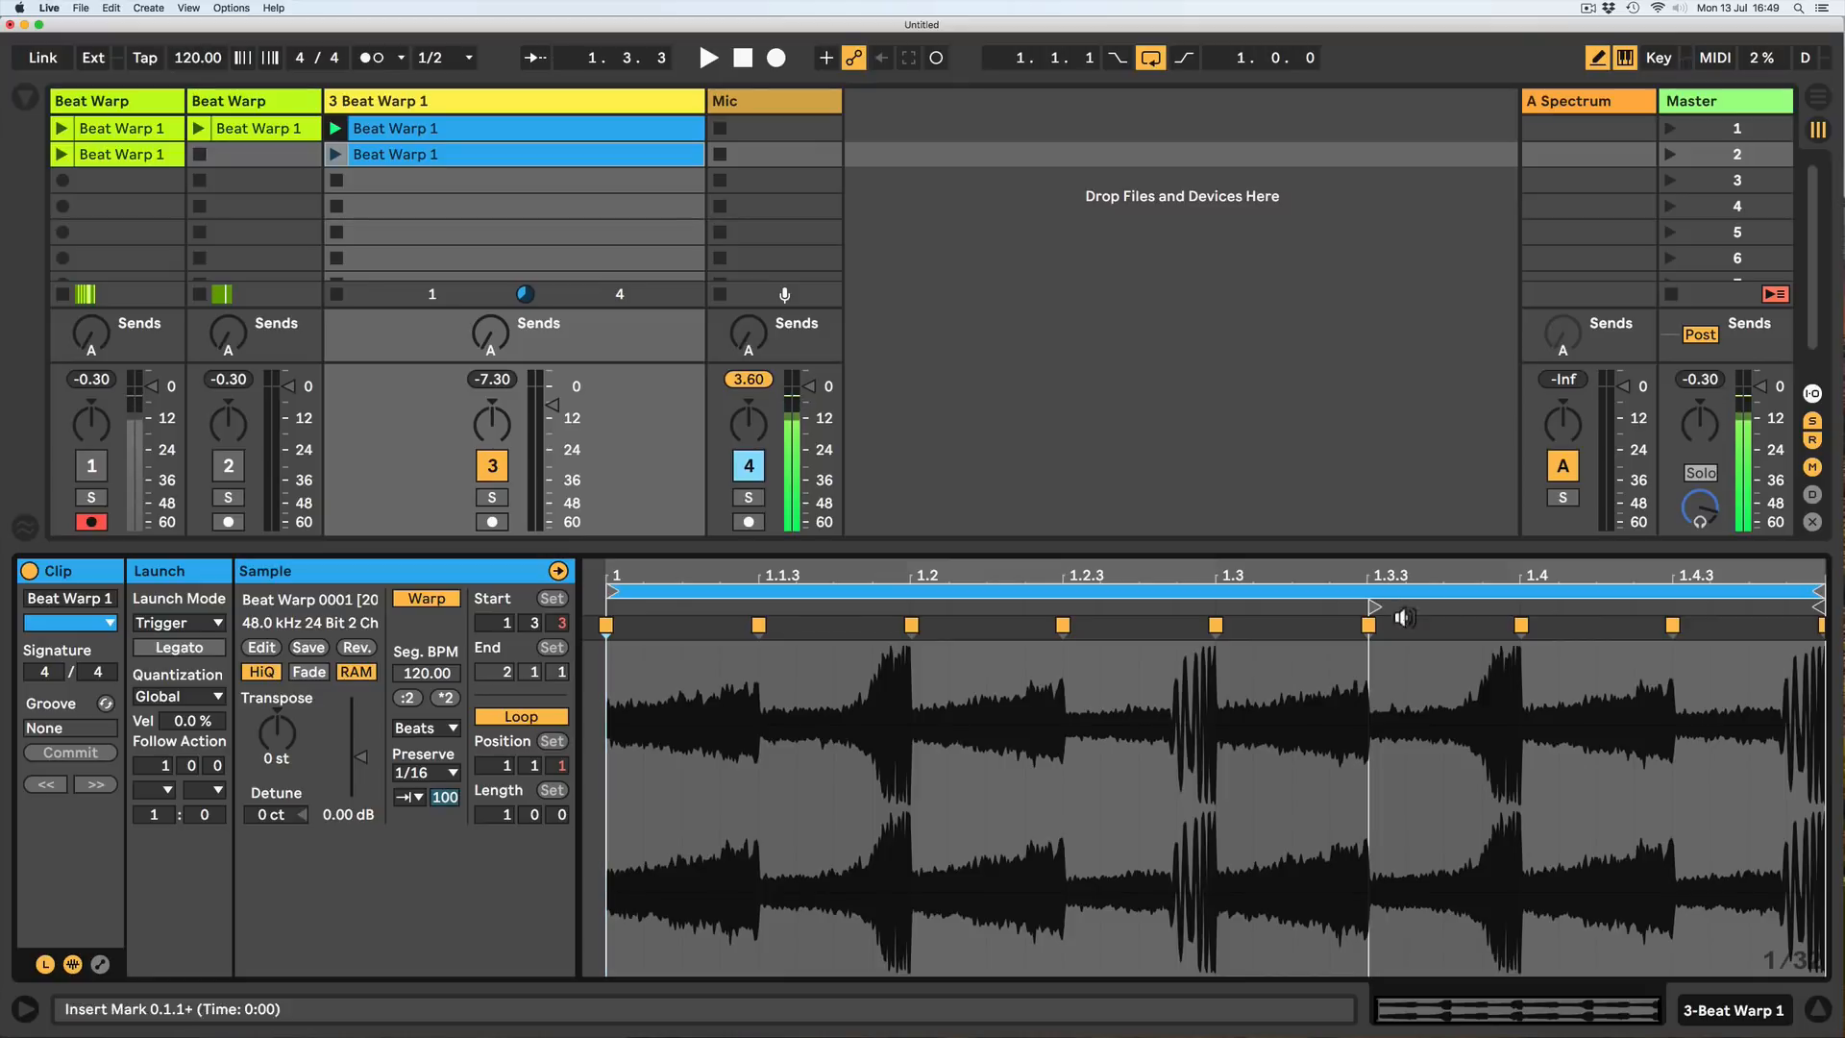
Give the original clip a Follow Action time of 1.2.0, with Other and Play Again at a 1:1 chance.
left_click(539, 135)
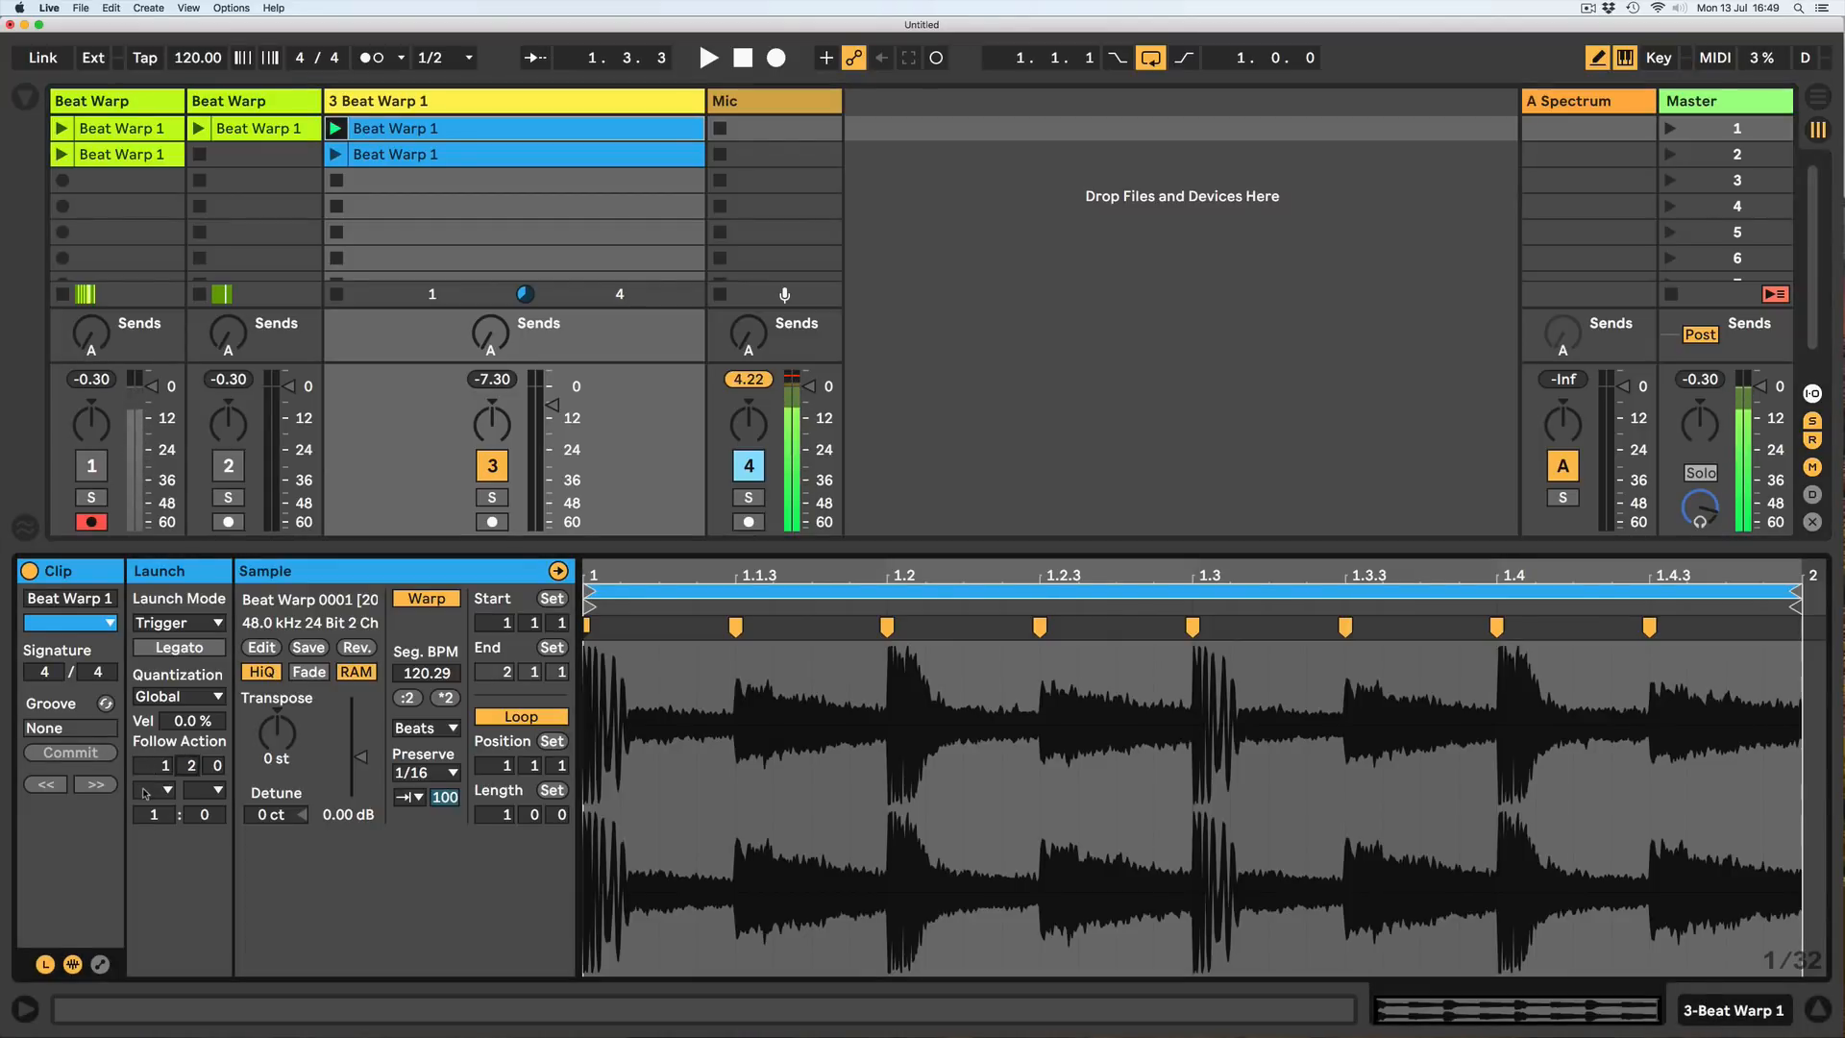
left_click(153, 789)
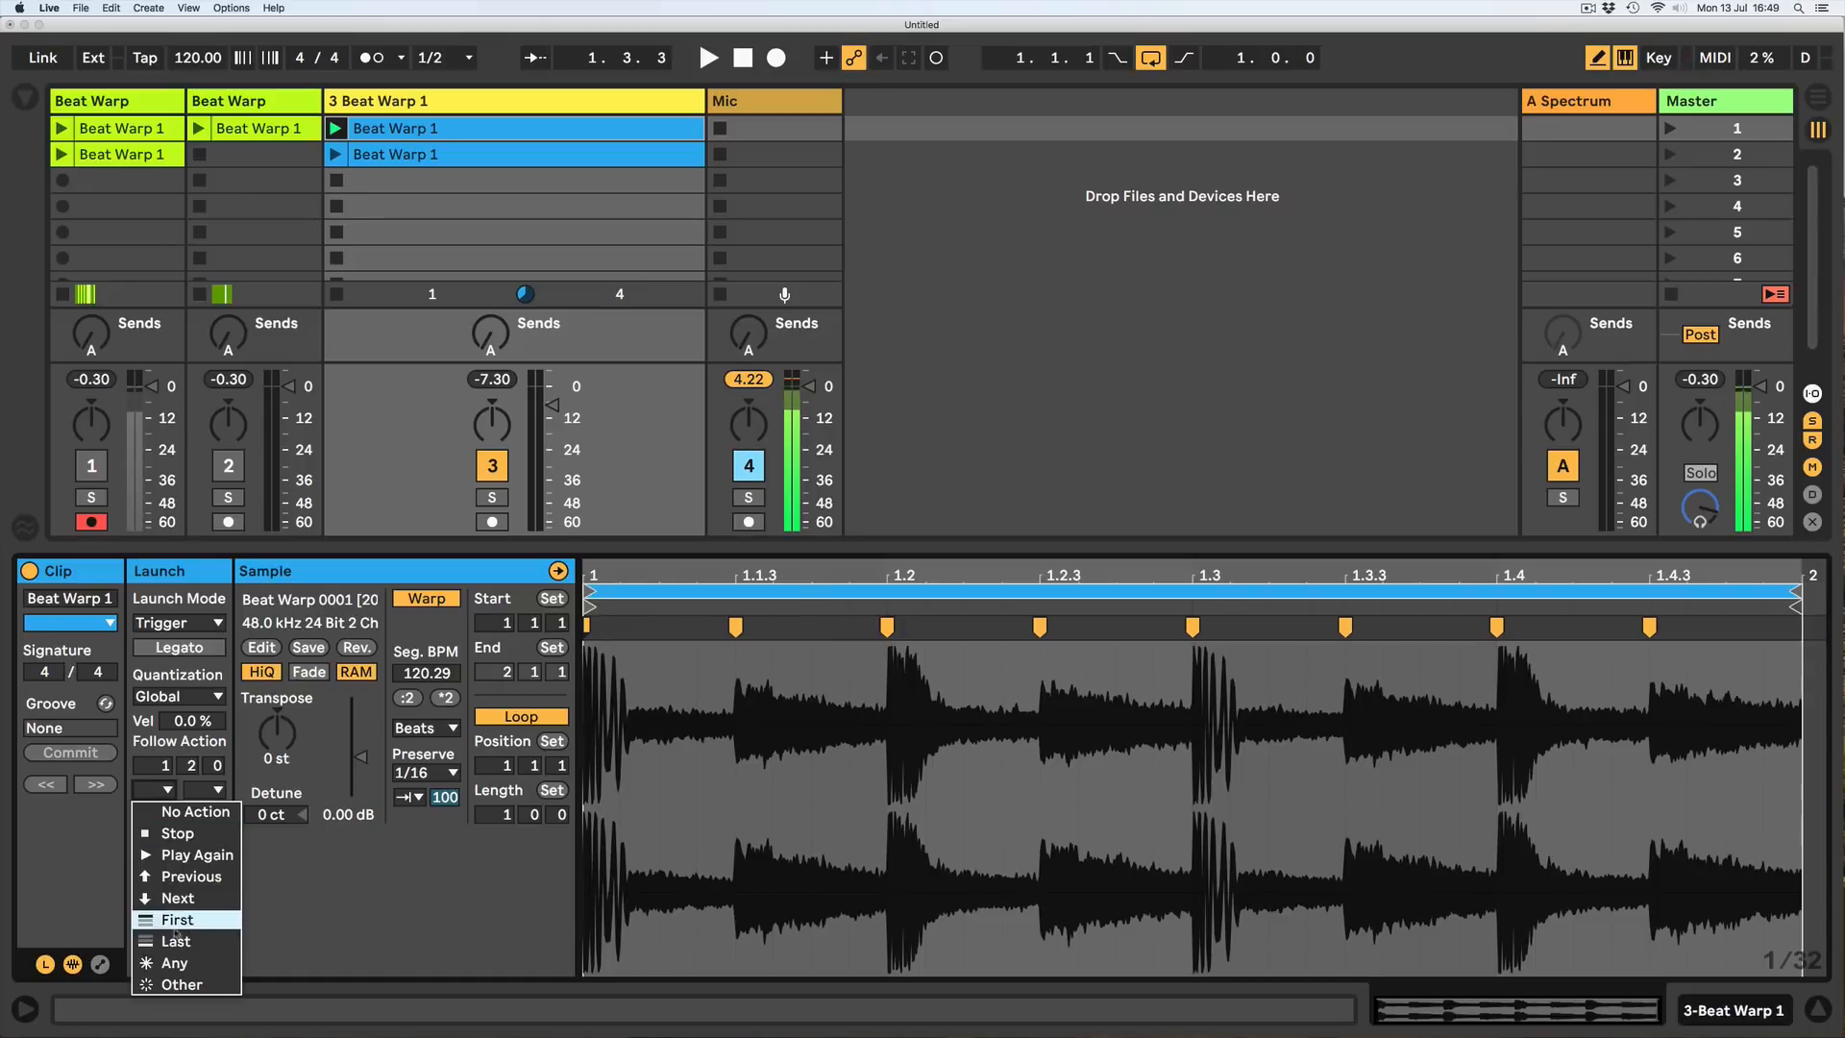
left_click(181, 984)
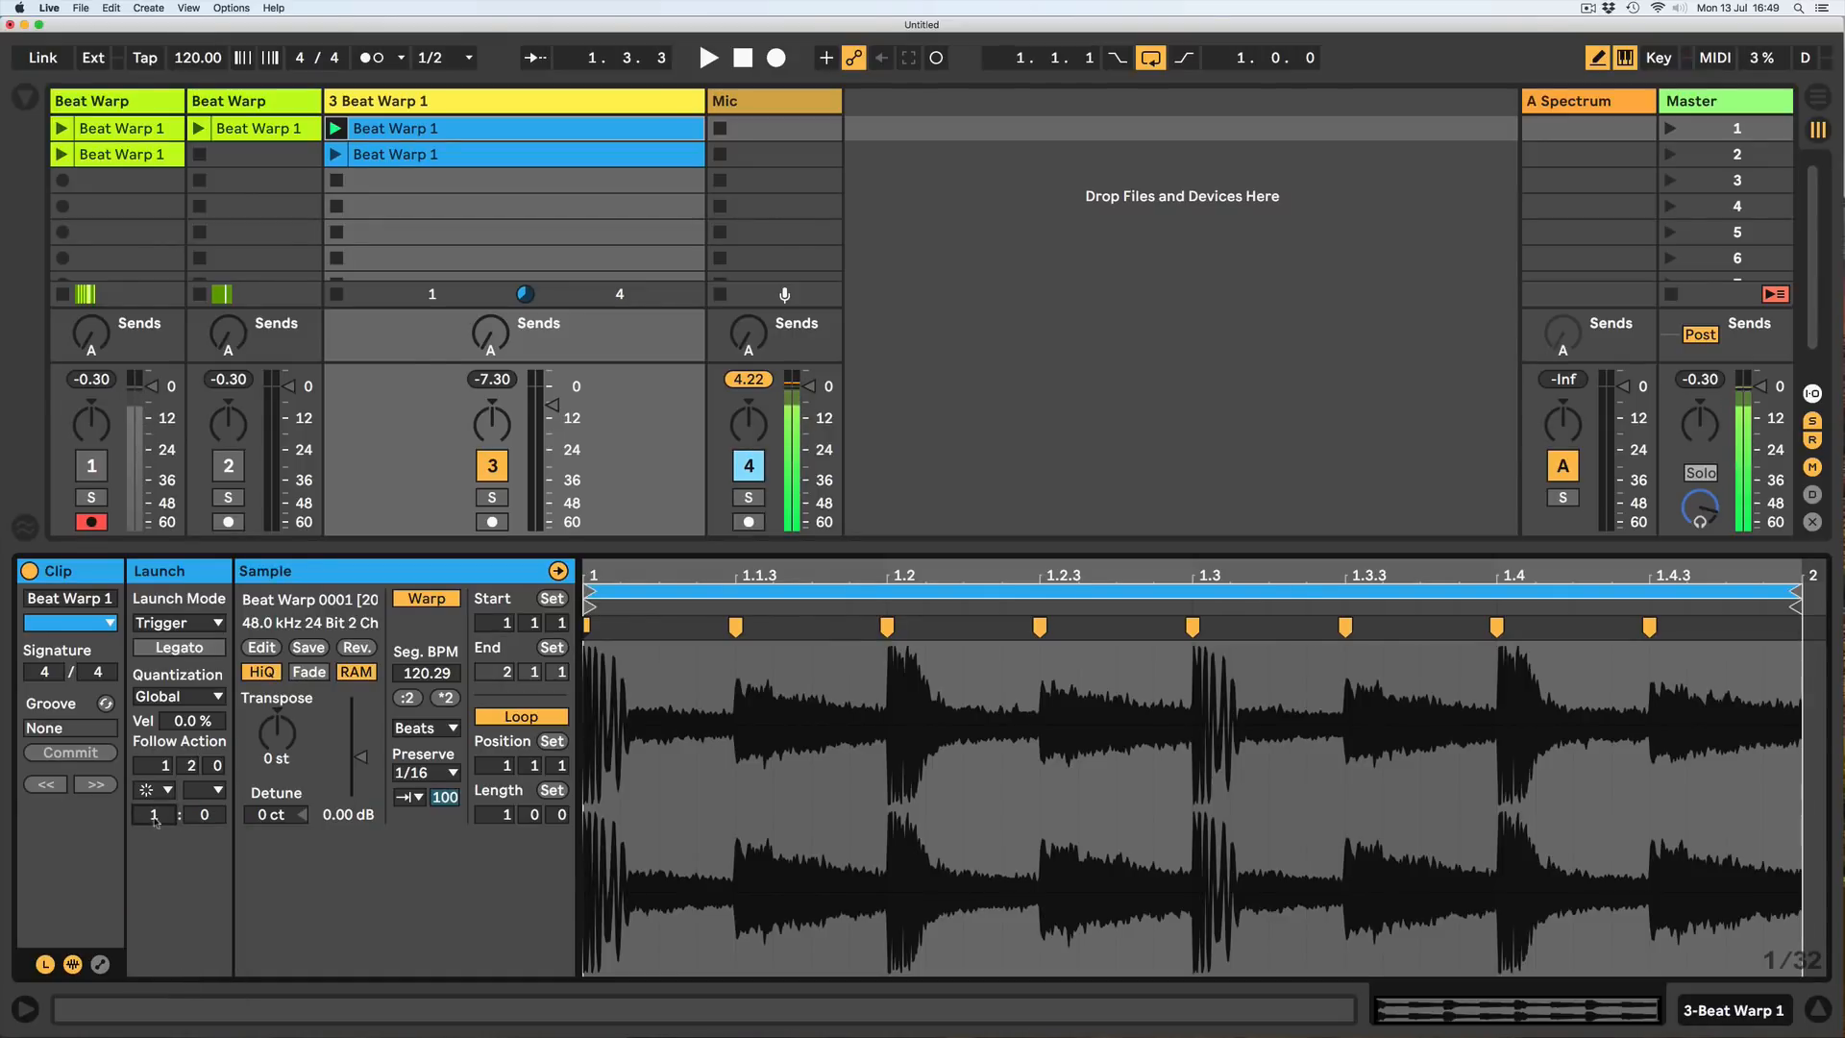
left_click(203, 790)
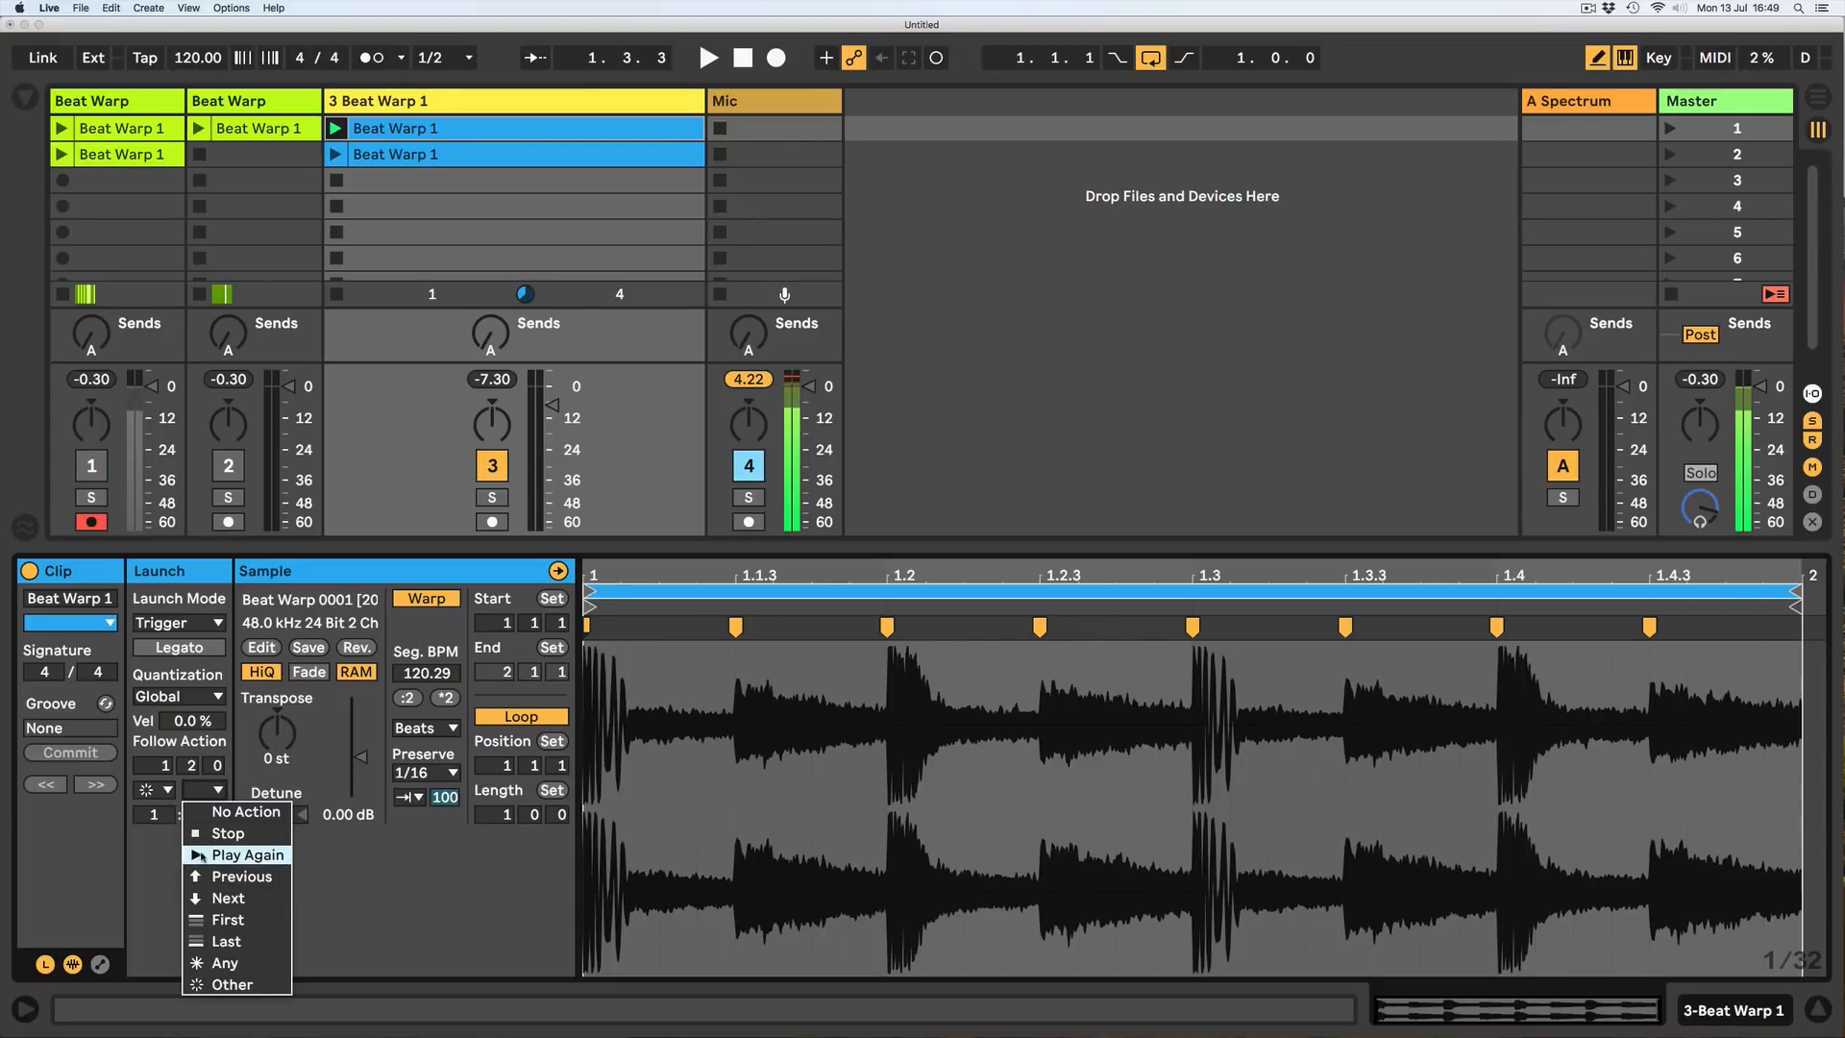
left_click(243, 855)
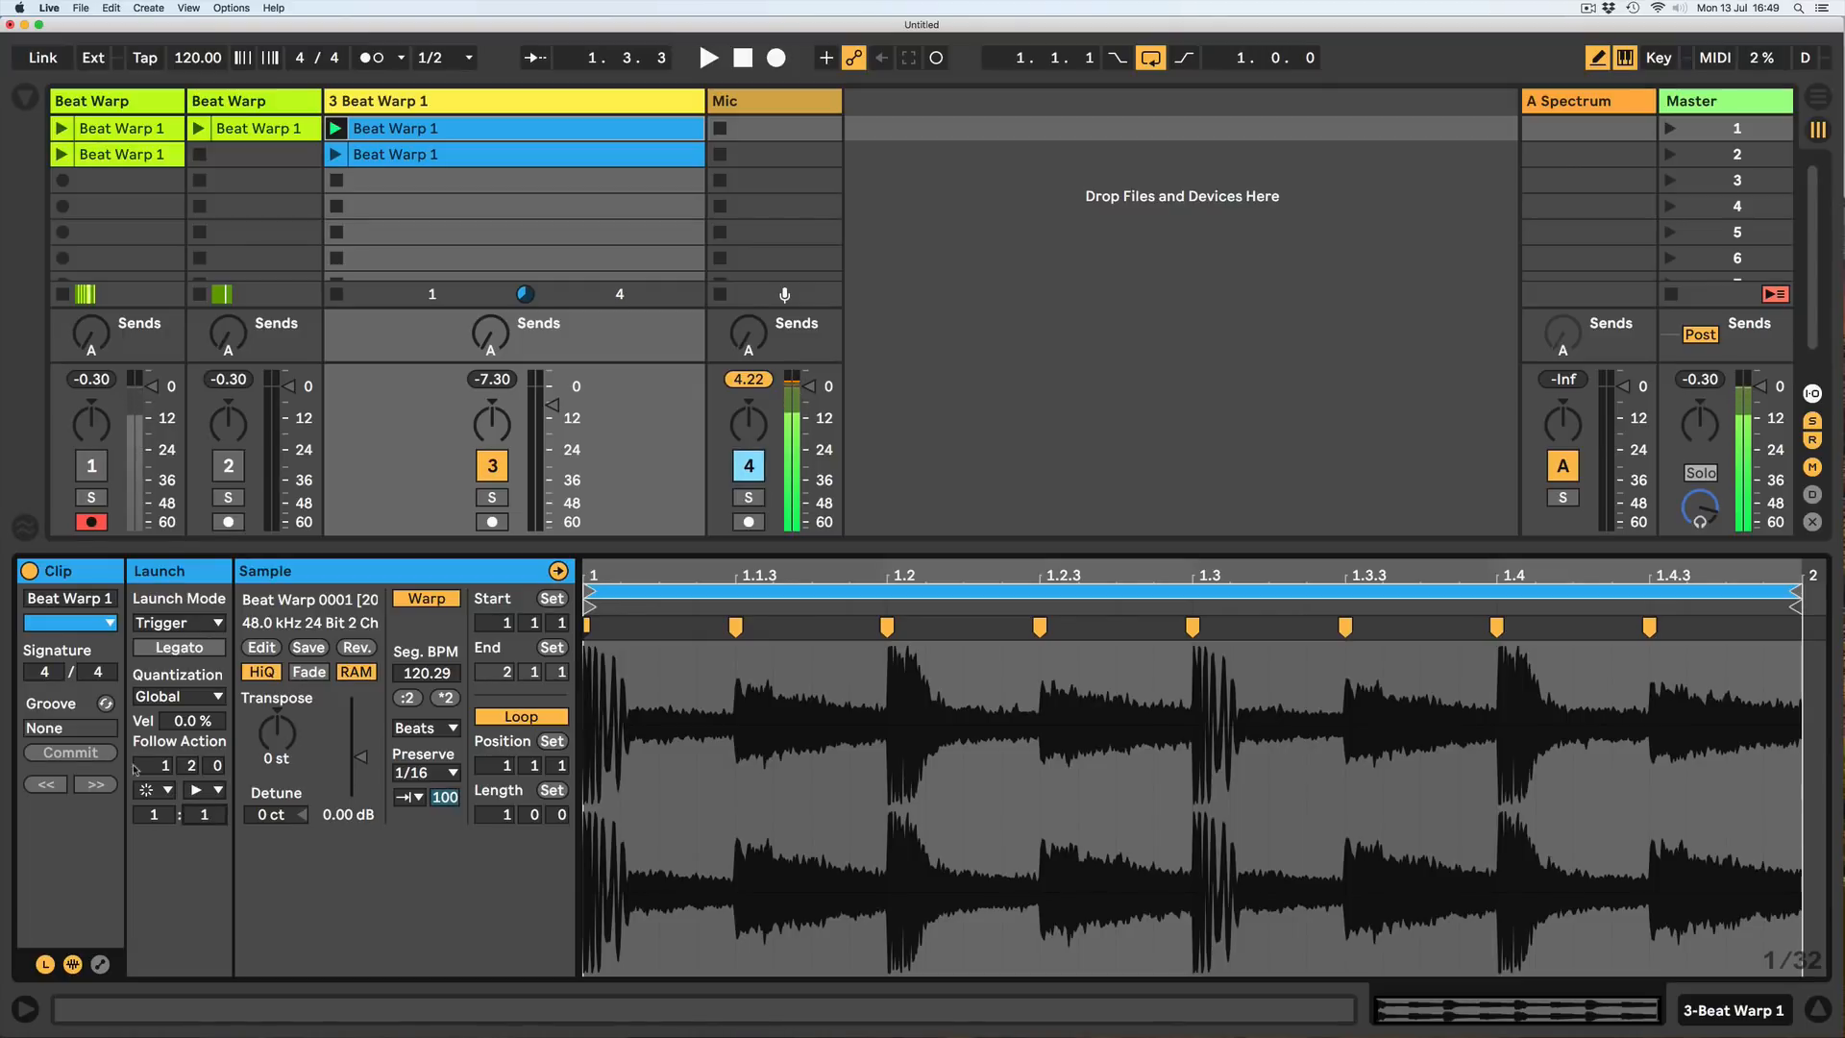
Try a chance of 10 for the original clip's Other action, and set it back to 1.
left_click(154, 815)
type("10")
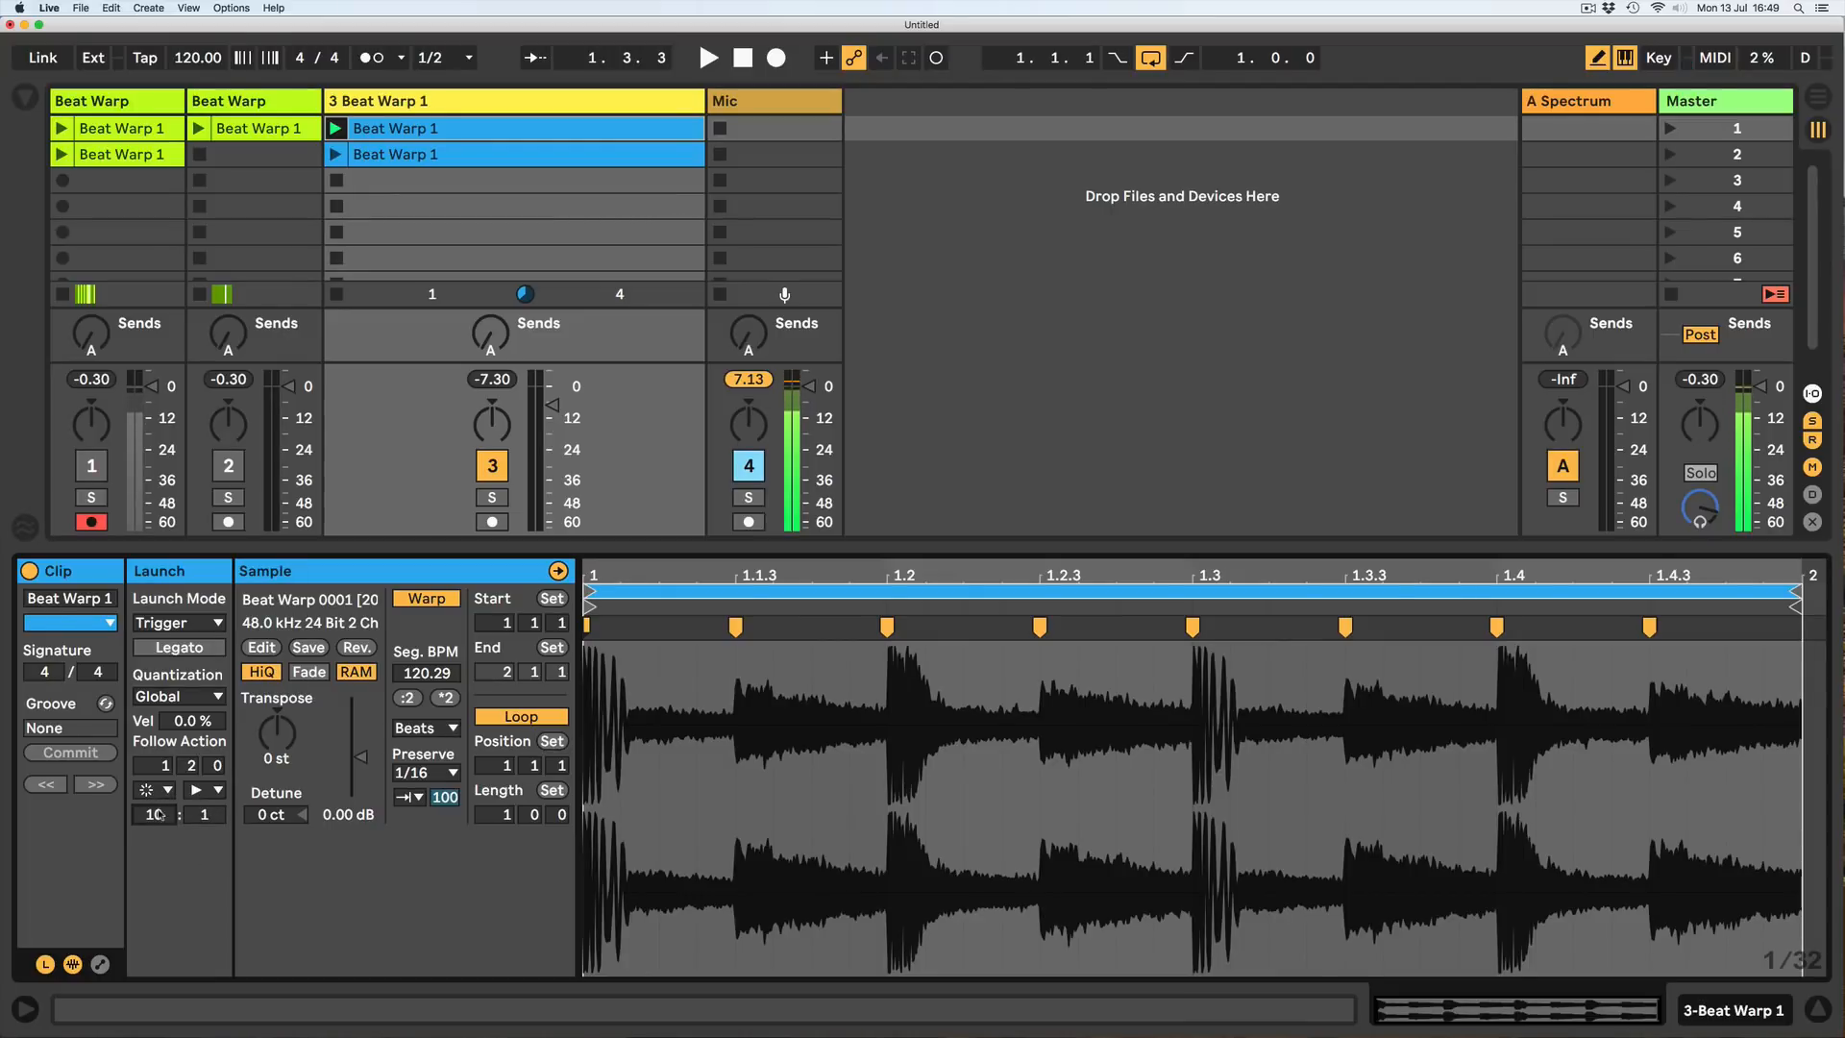
type("1")
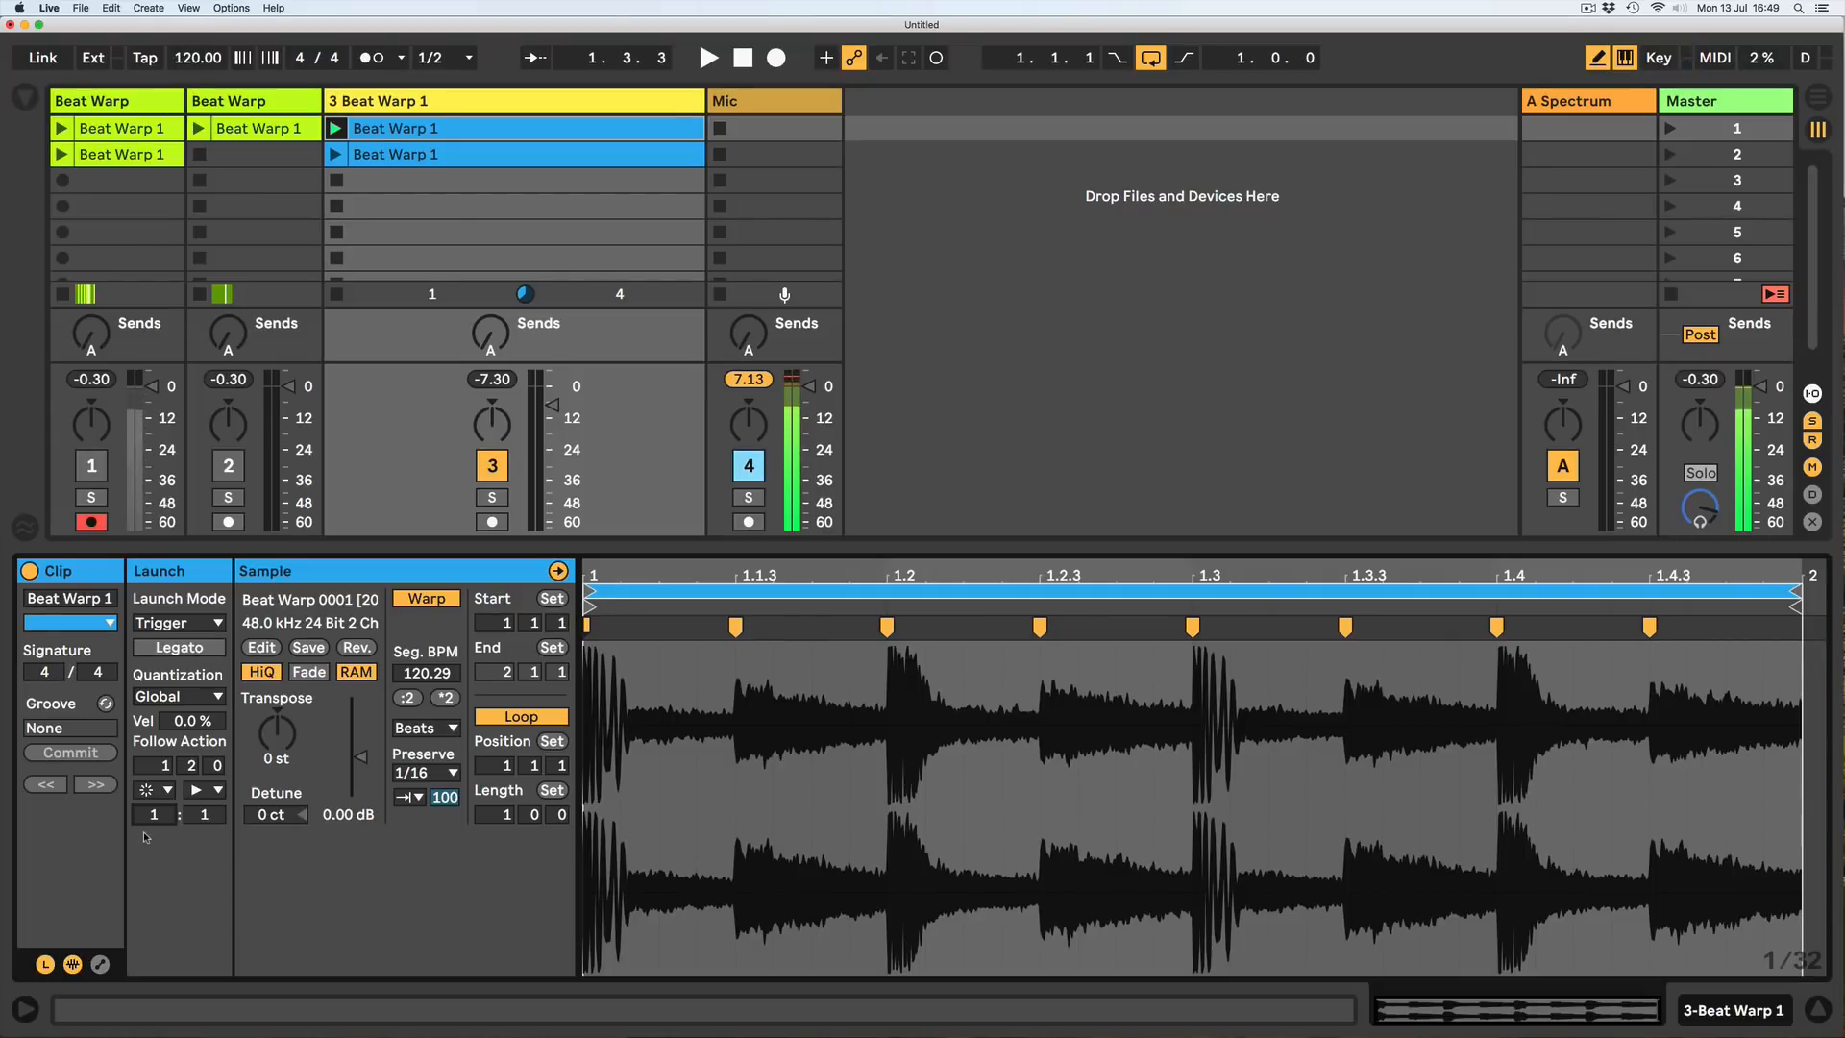
Set the reversed clip's Follow Action to First with a time of 0.1.0.
left_click(397, 157)
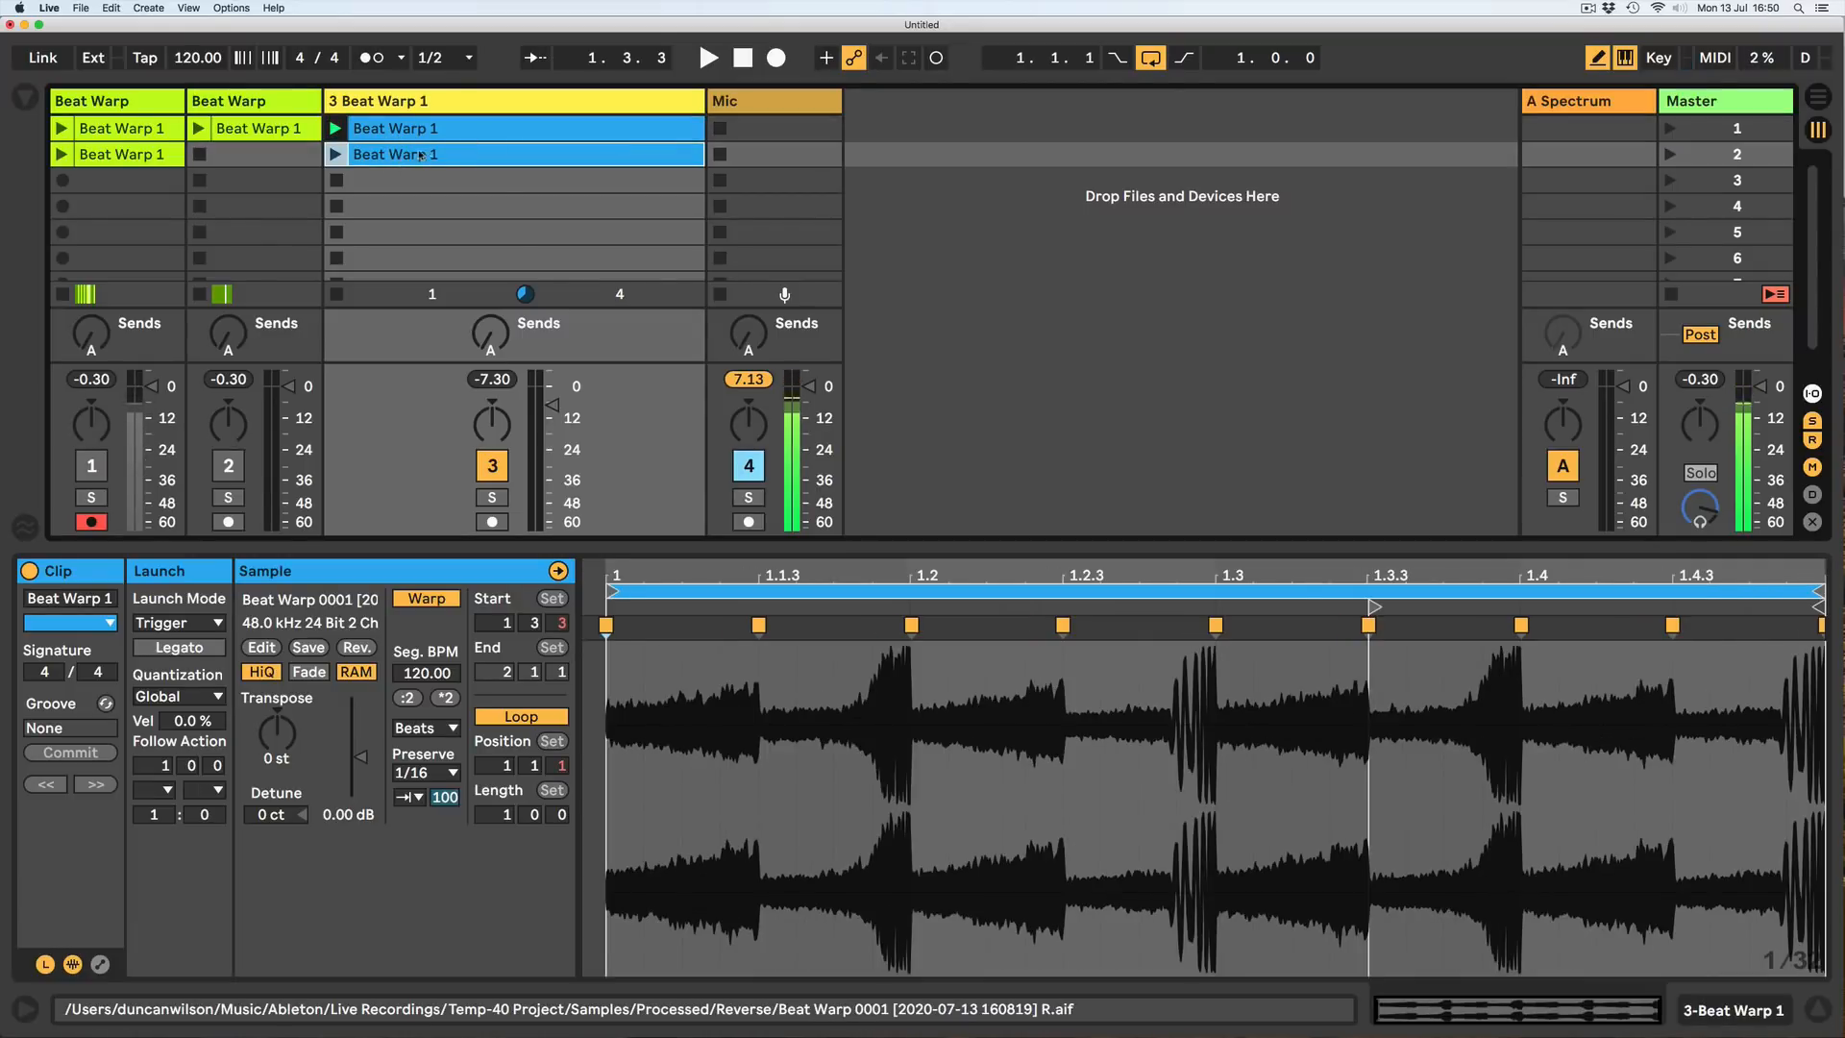
left_click_drag(217, 767, 216, 797)
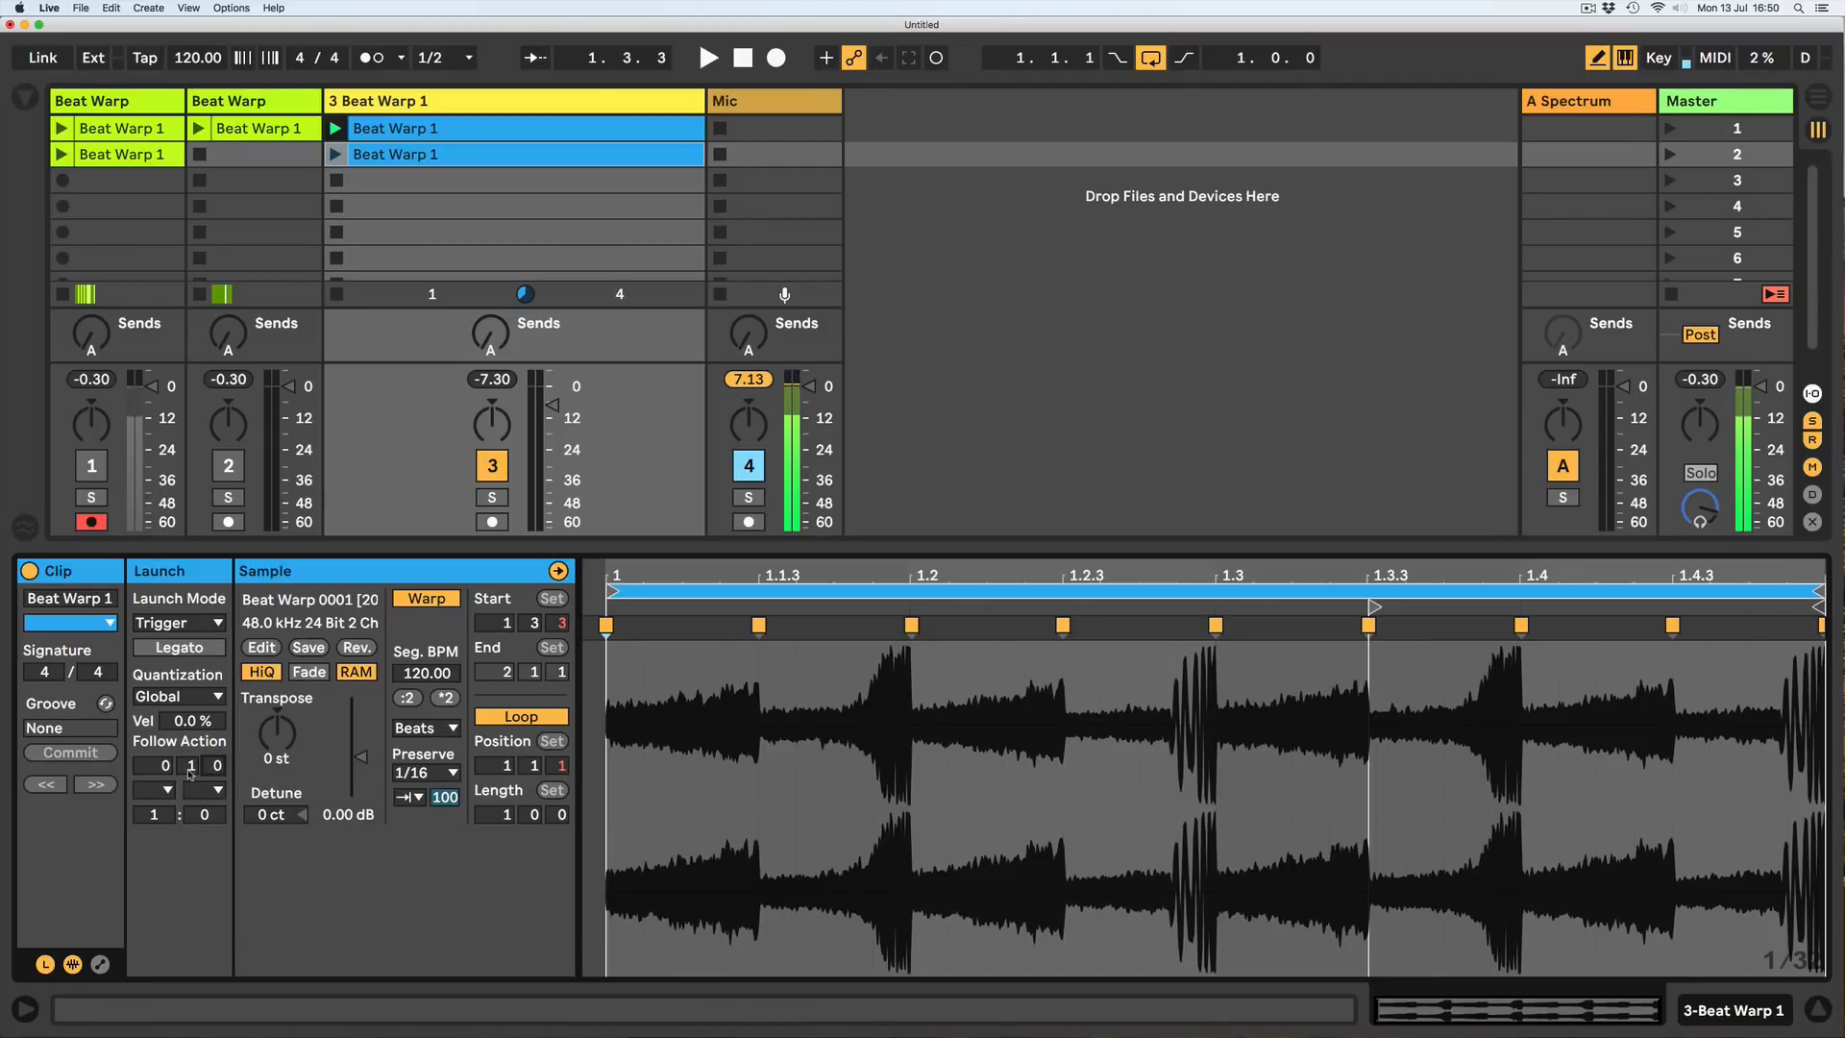
left_click(157, 794)
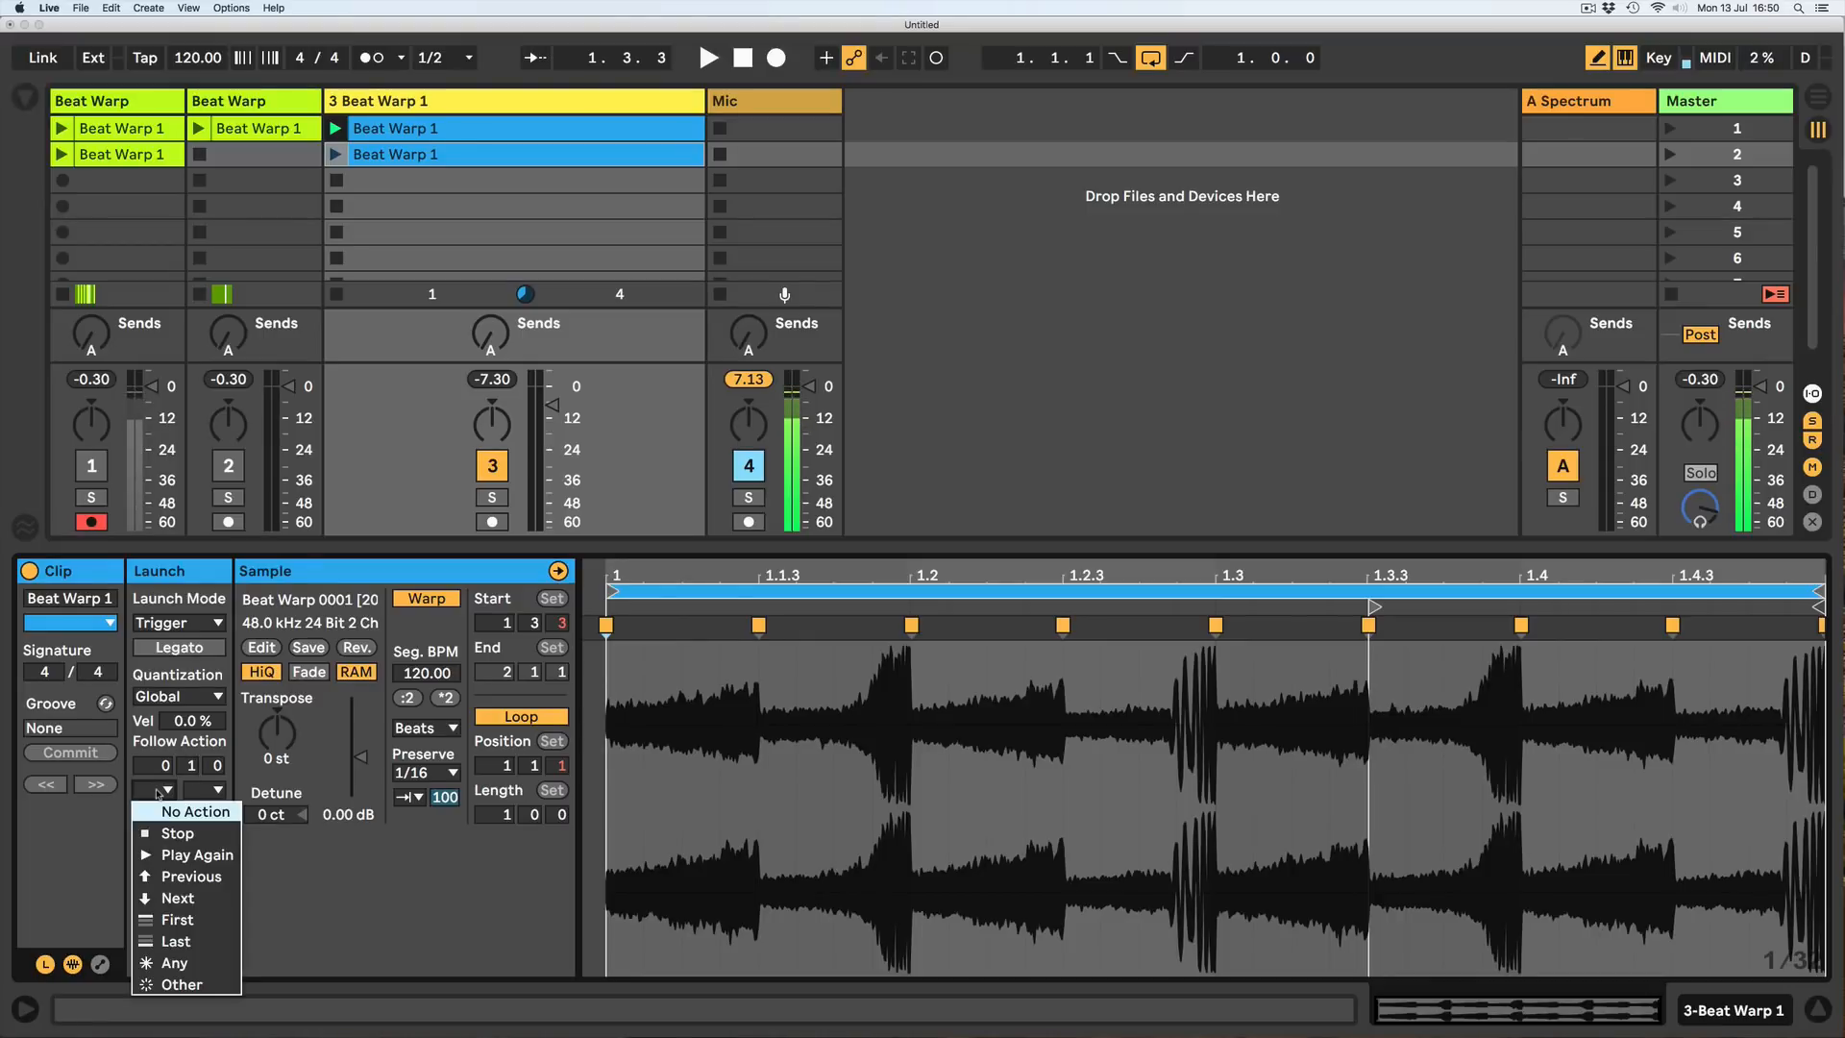
left_click(186, 920)
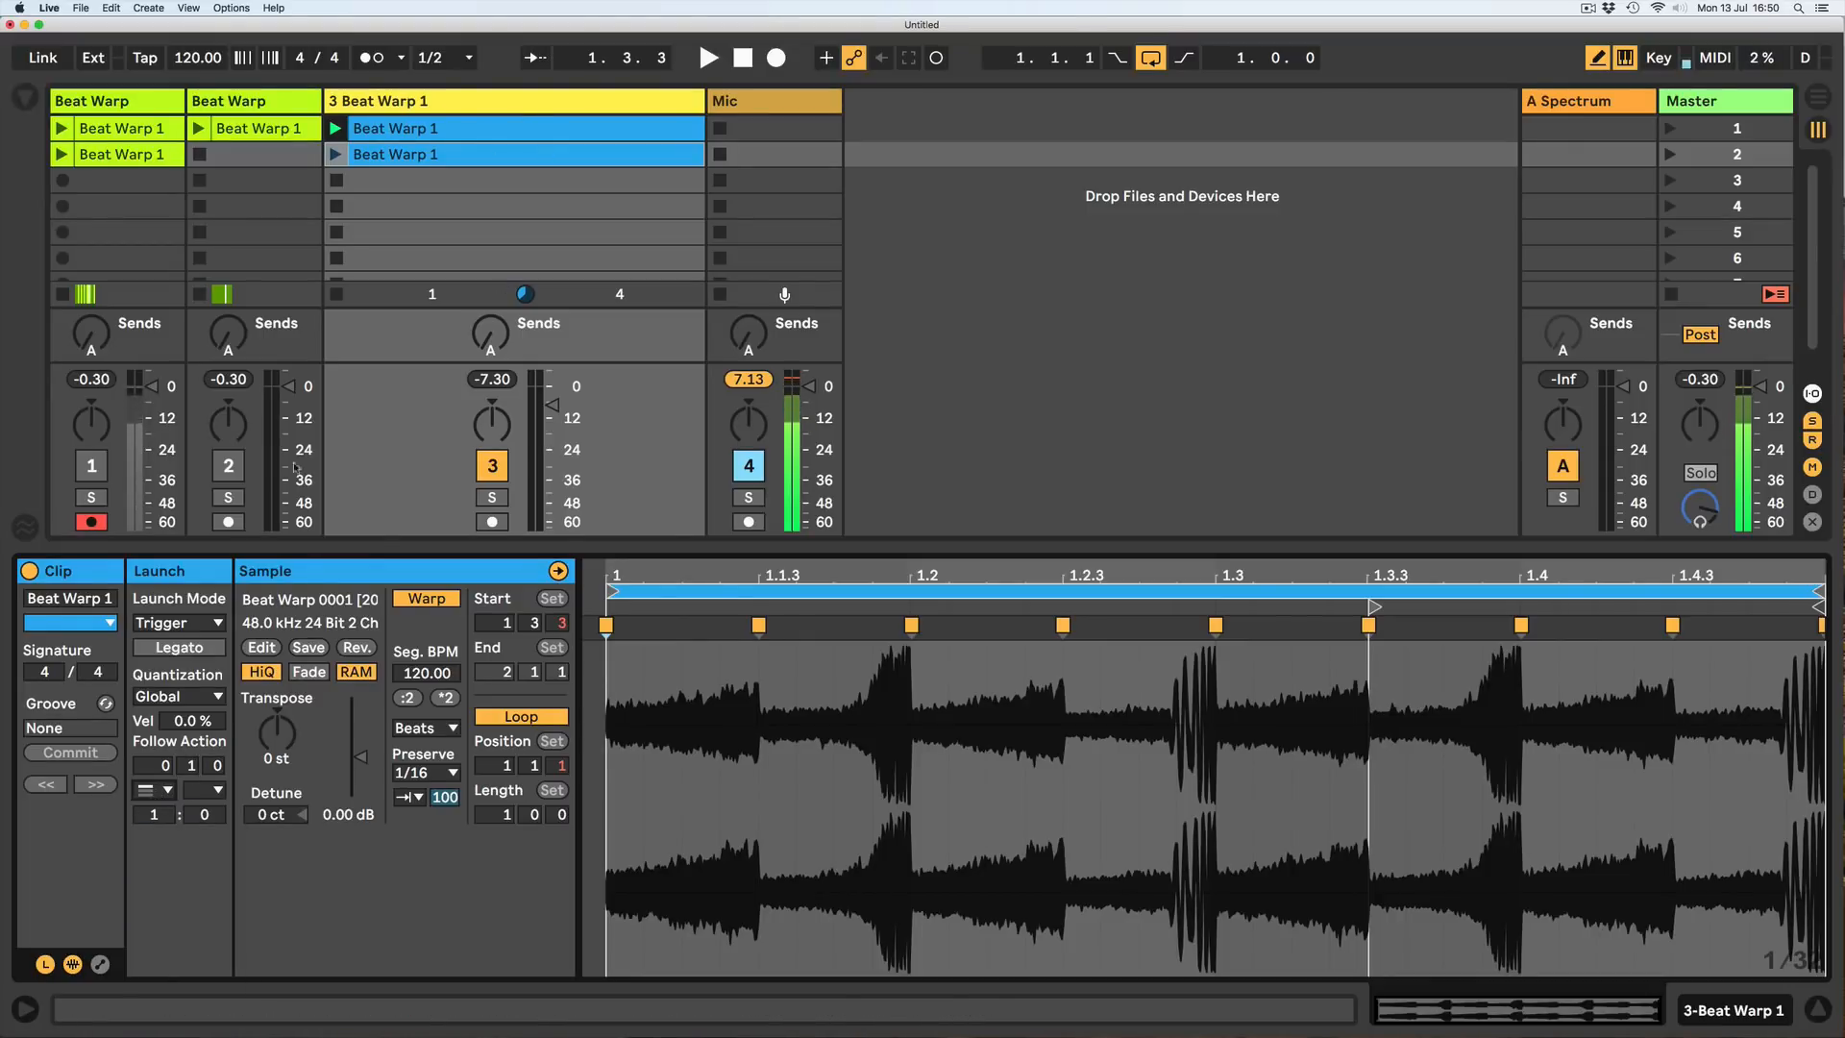
Enable Legato on both track 3 clips together, and launch the original clip.
left_click(452, 154, "shift")
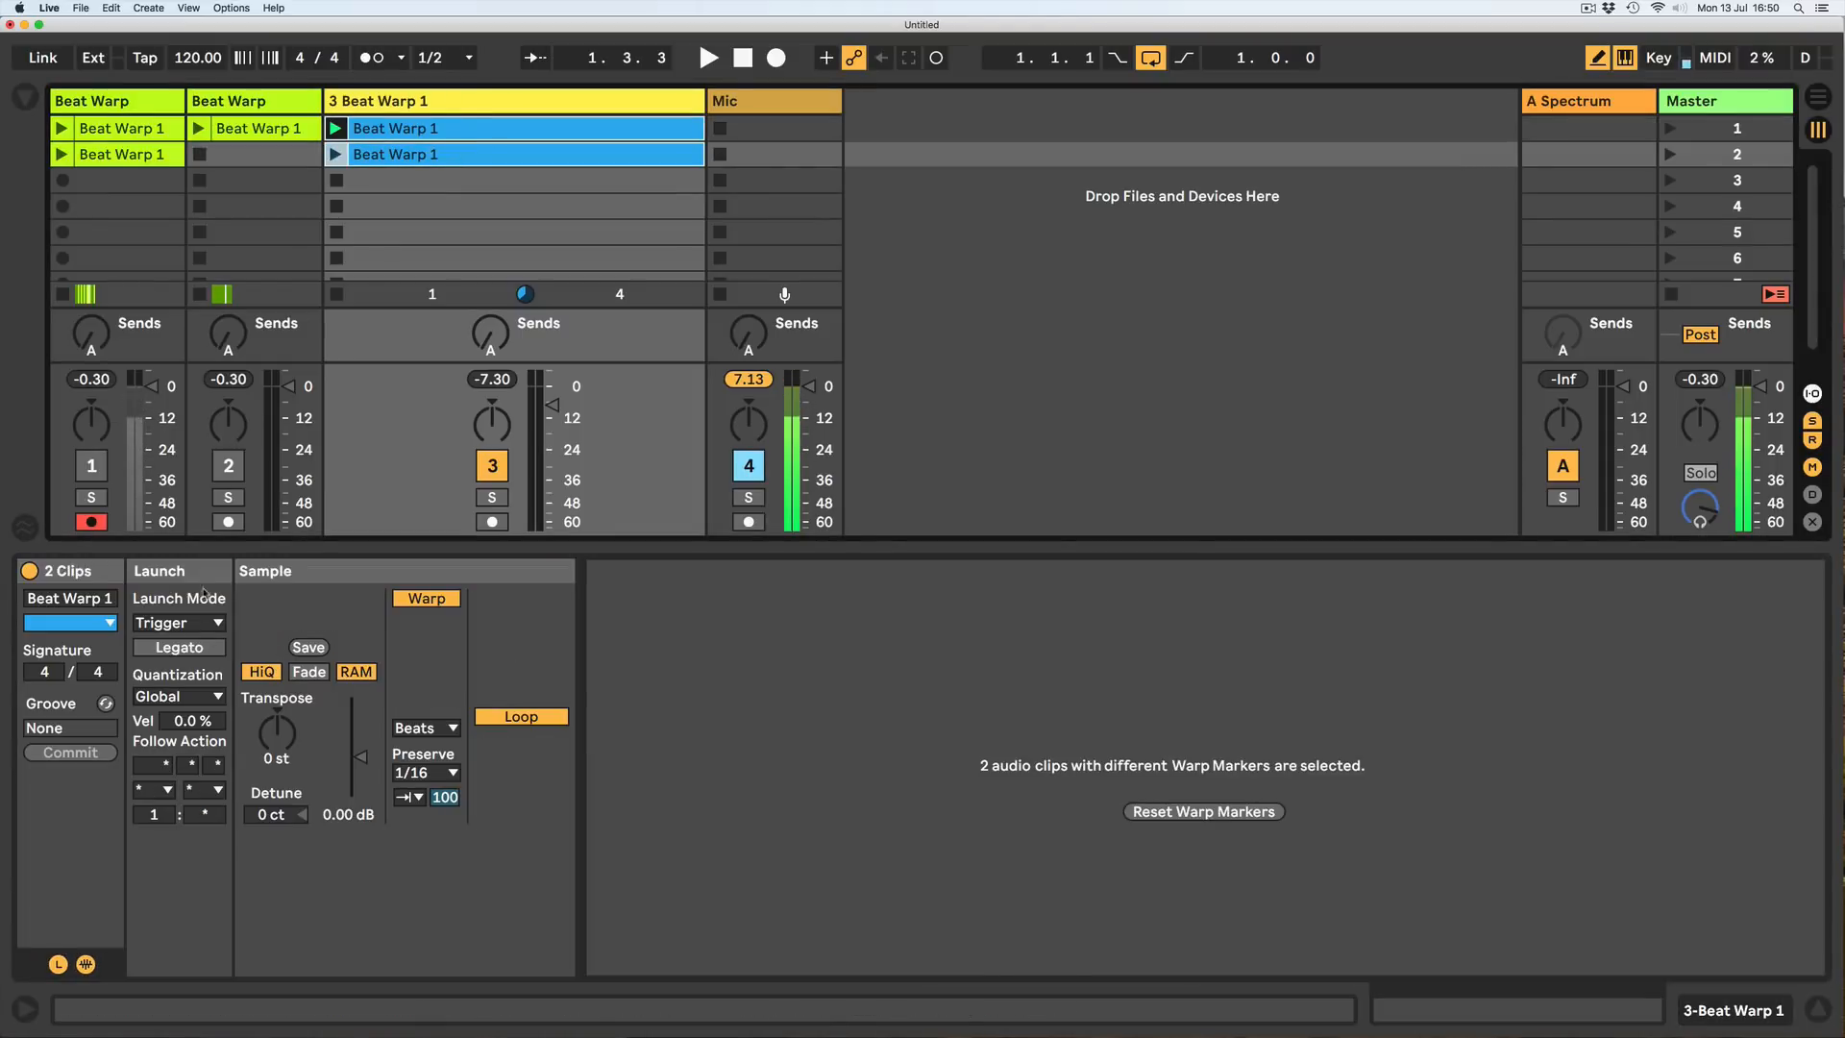
left_click(190, 649)
left_click(453, 128)
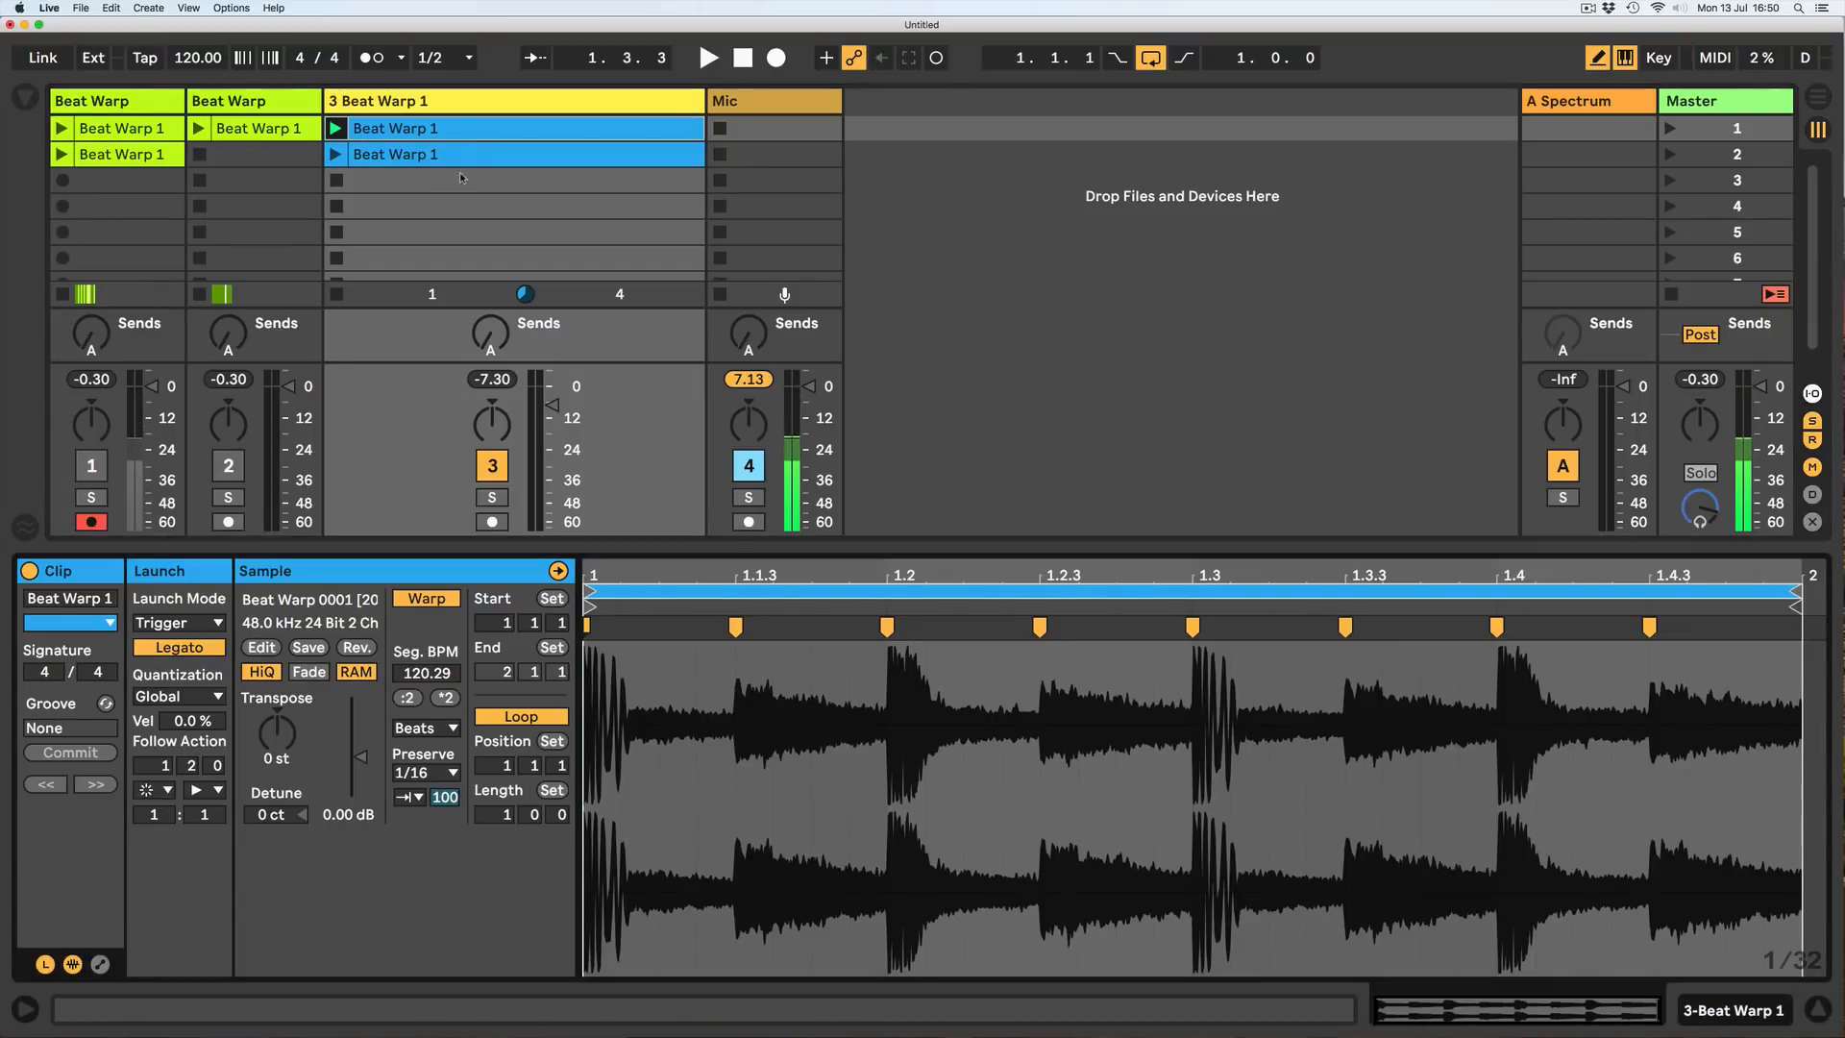
left_click(413, 156)
left_click(337, 129)
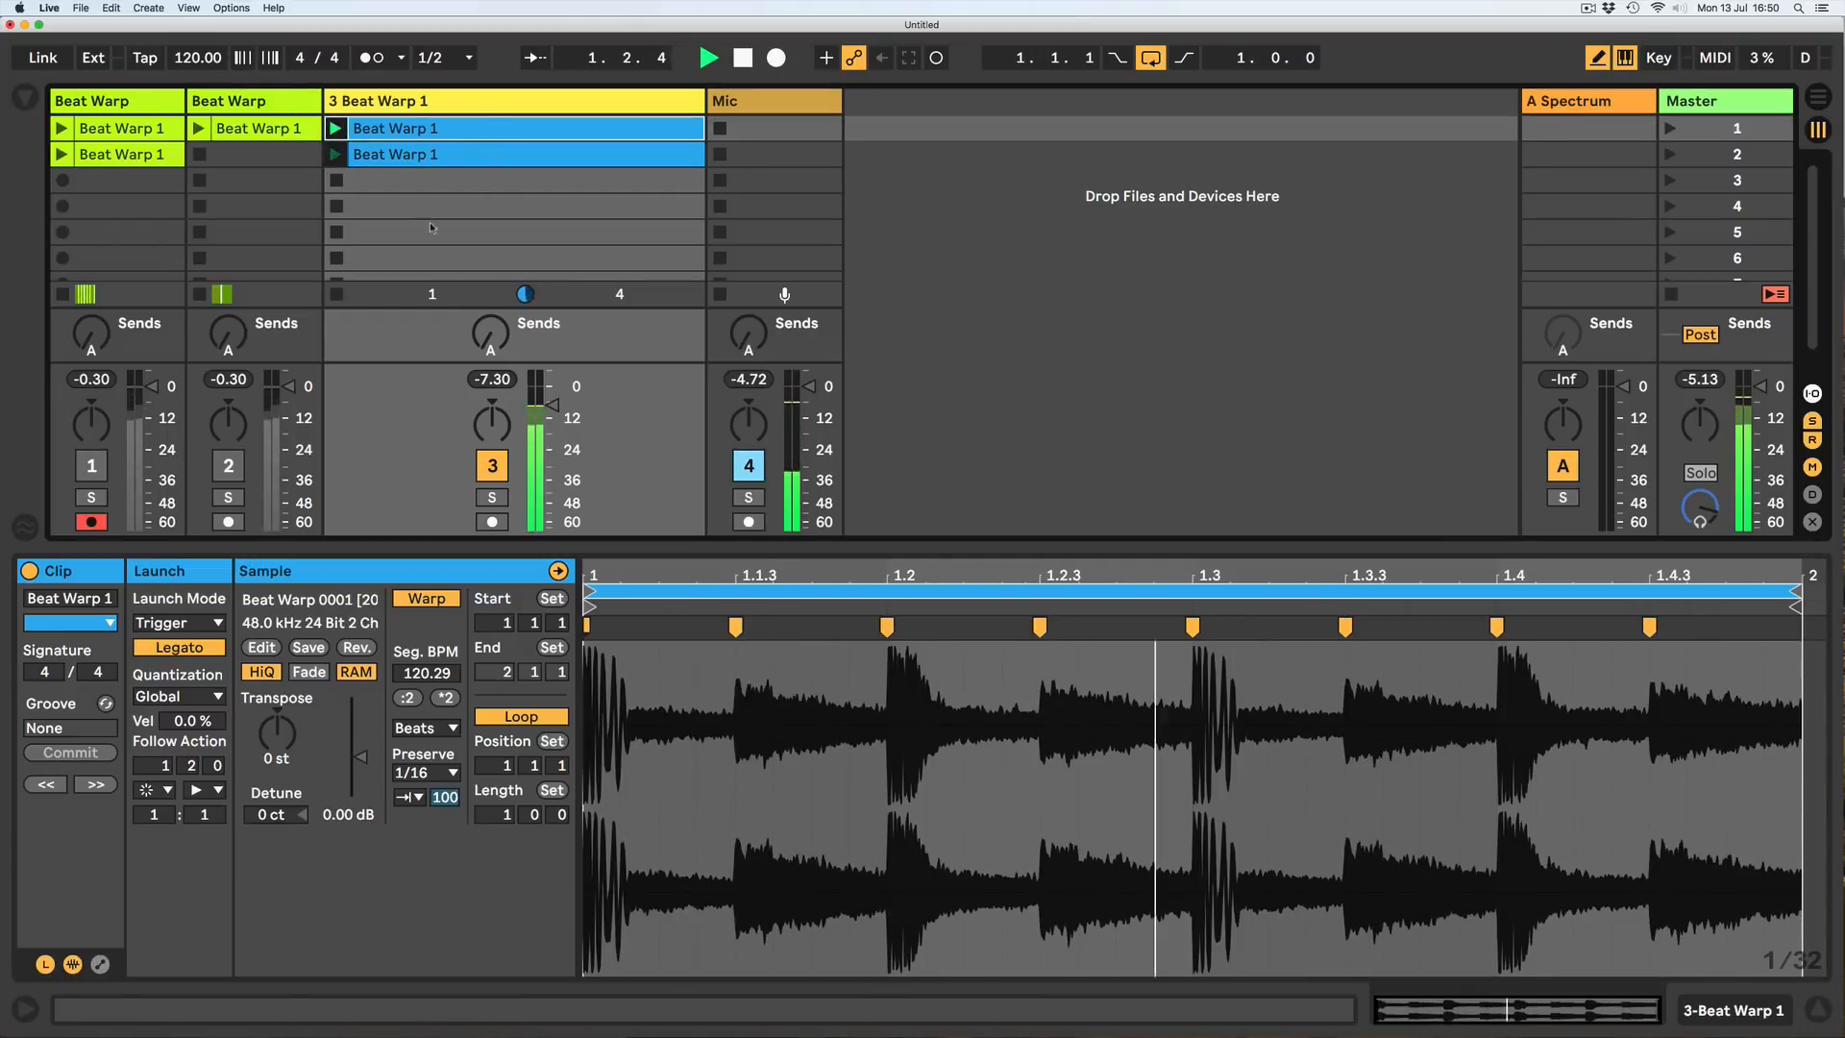
Show the reversed clip on track 3 and raise the track's volume slightly during playback.
left_click(443, 256)
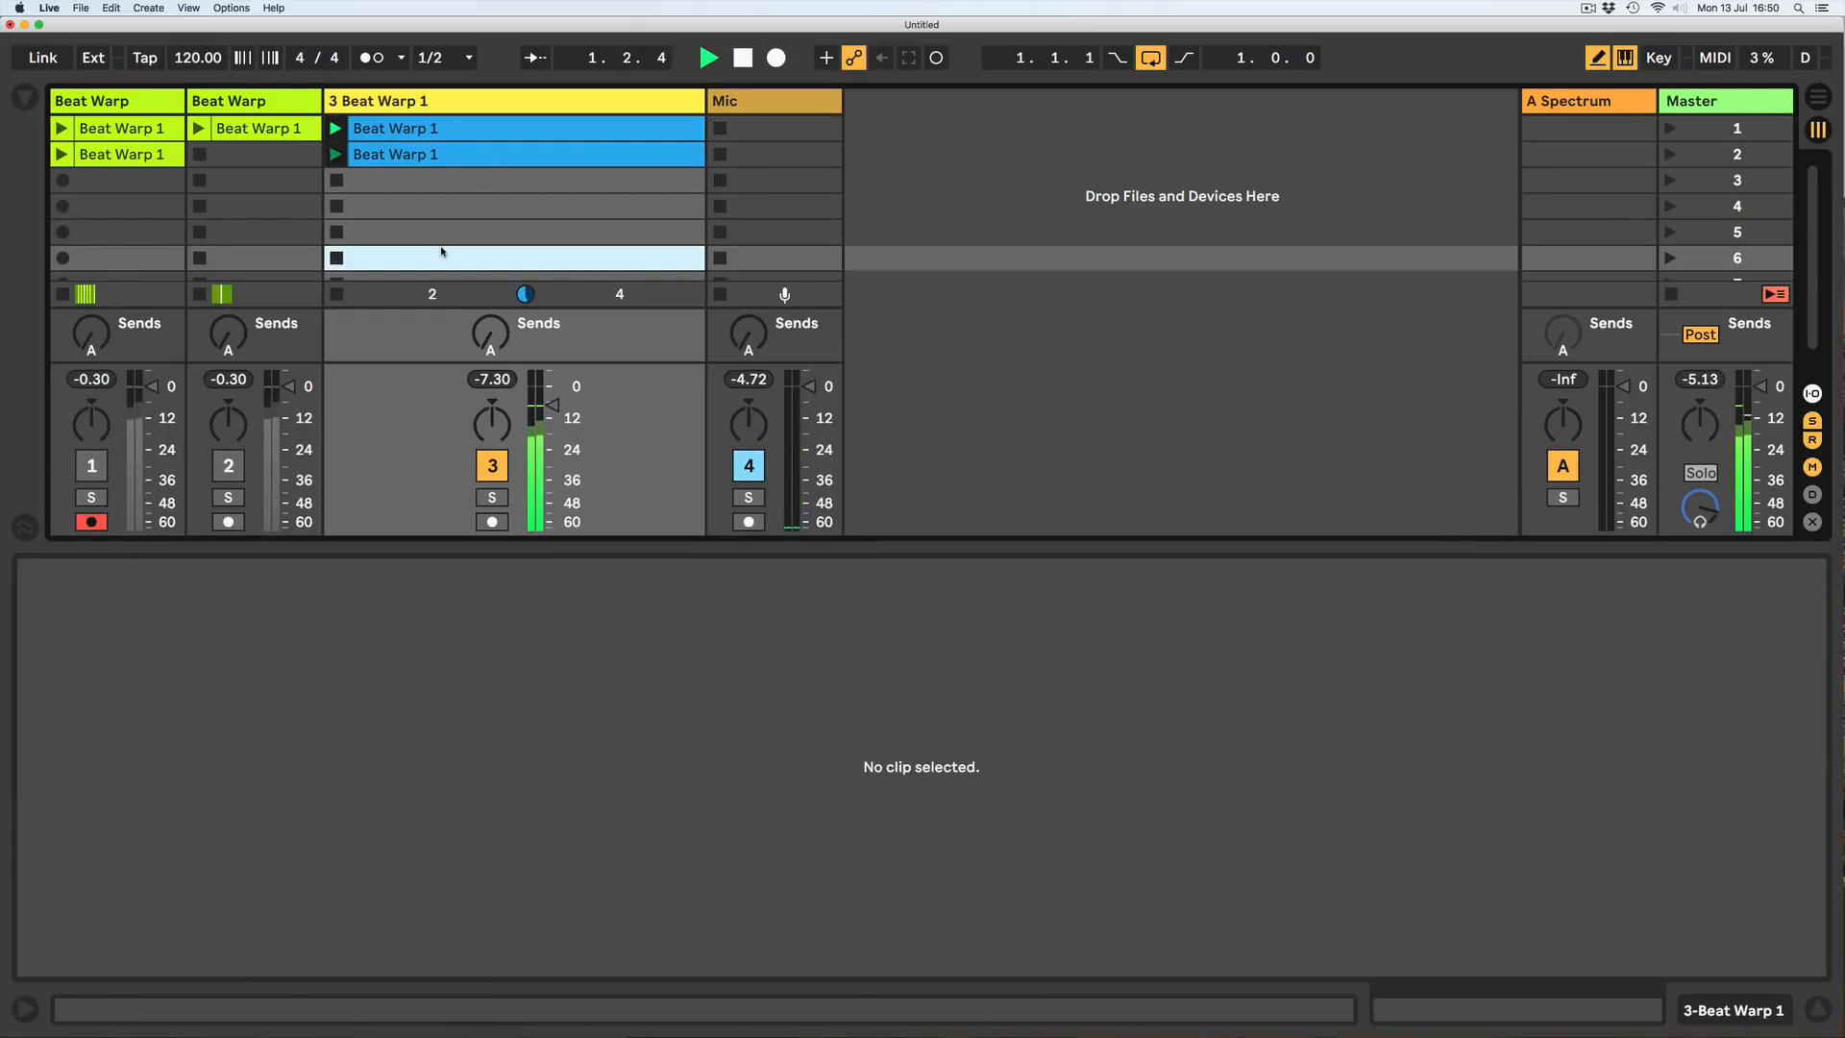
left_click(502, 156)
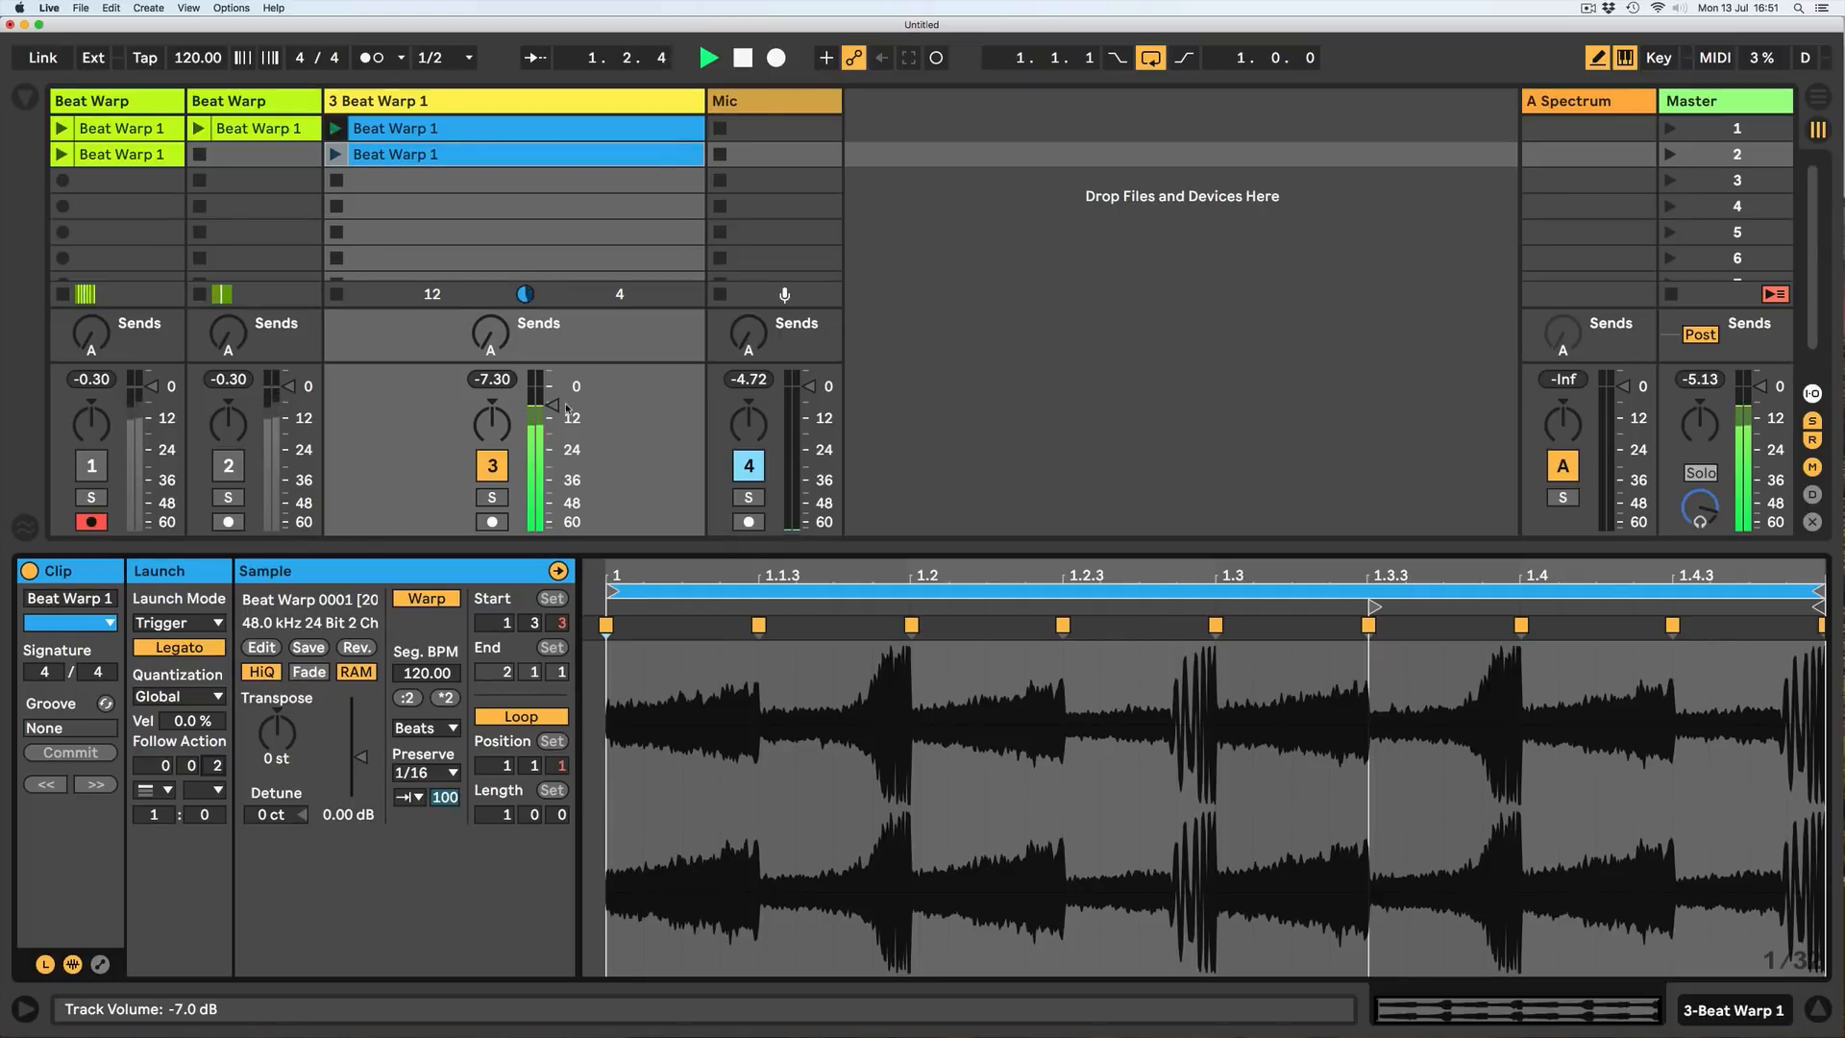
left_click_drag(553, 405, 552, 400)
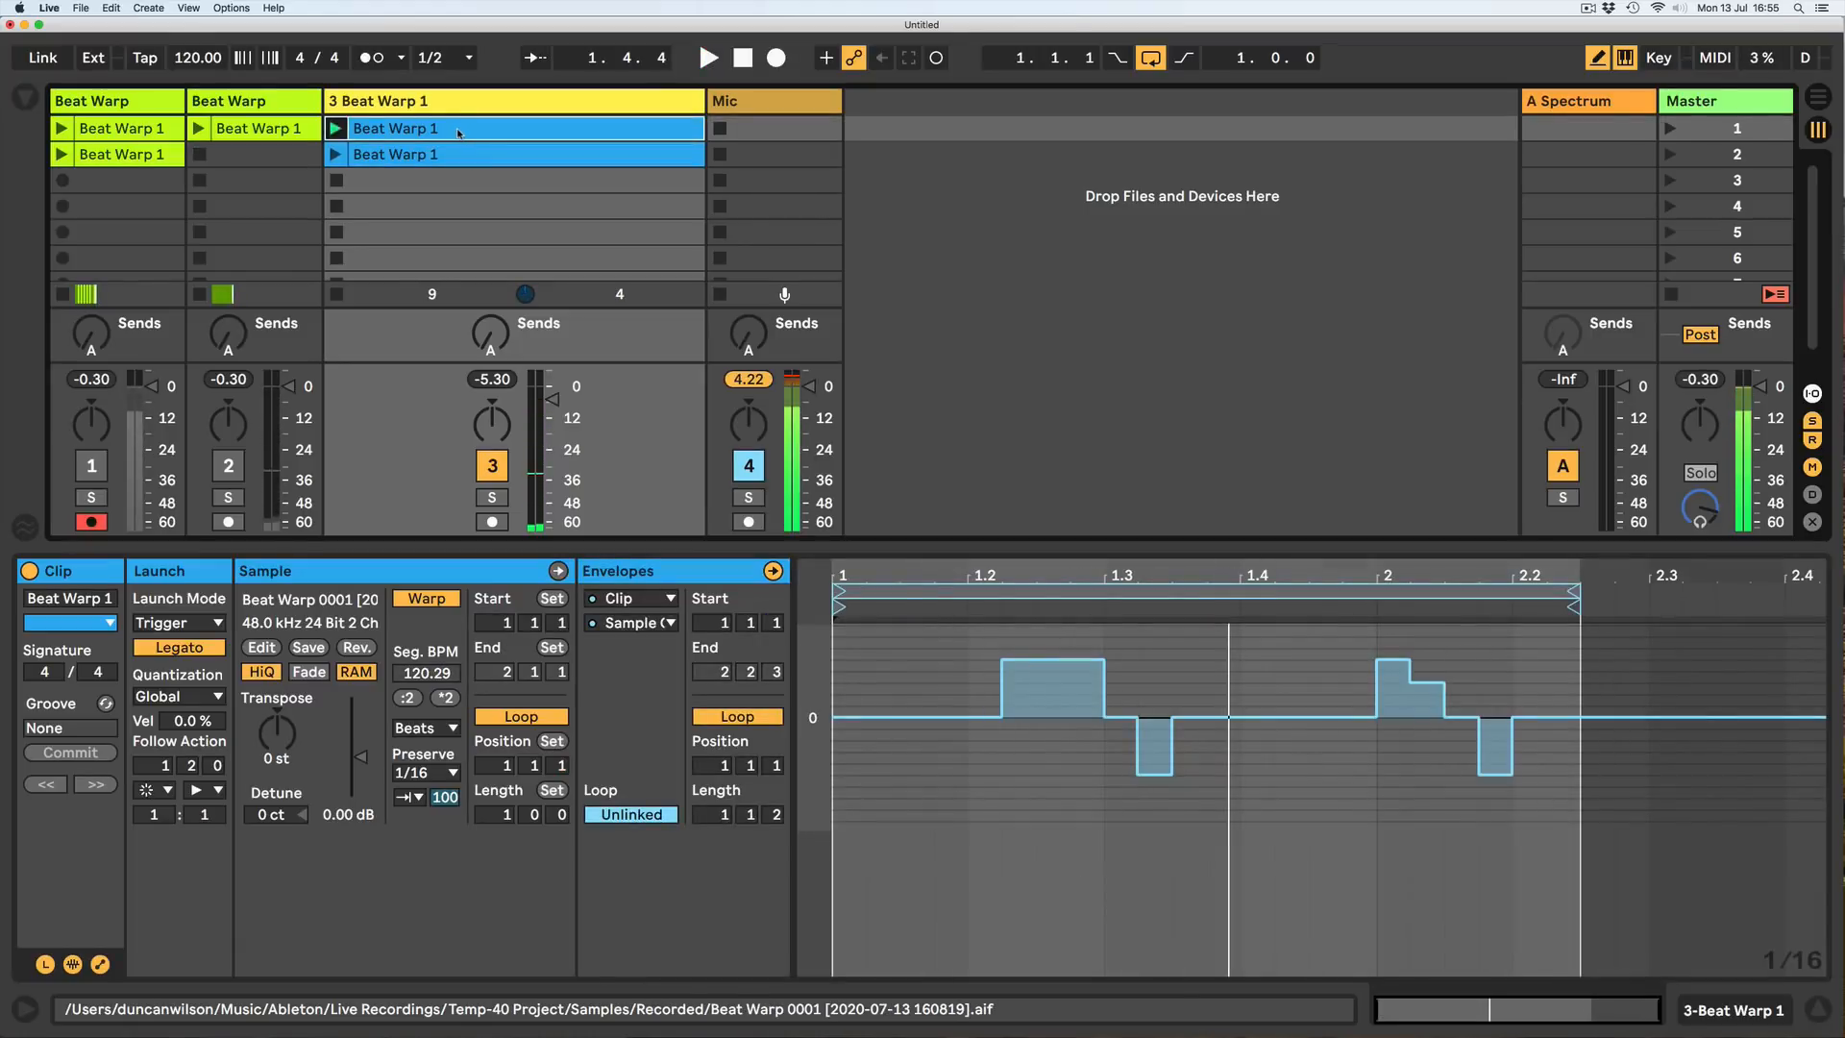
Duplicate the original track 3 clip into scene 4 and delete all of the copy's Sample Offset automation.
left_click_drag(458, 180, 457, 206)
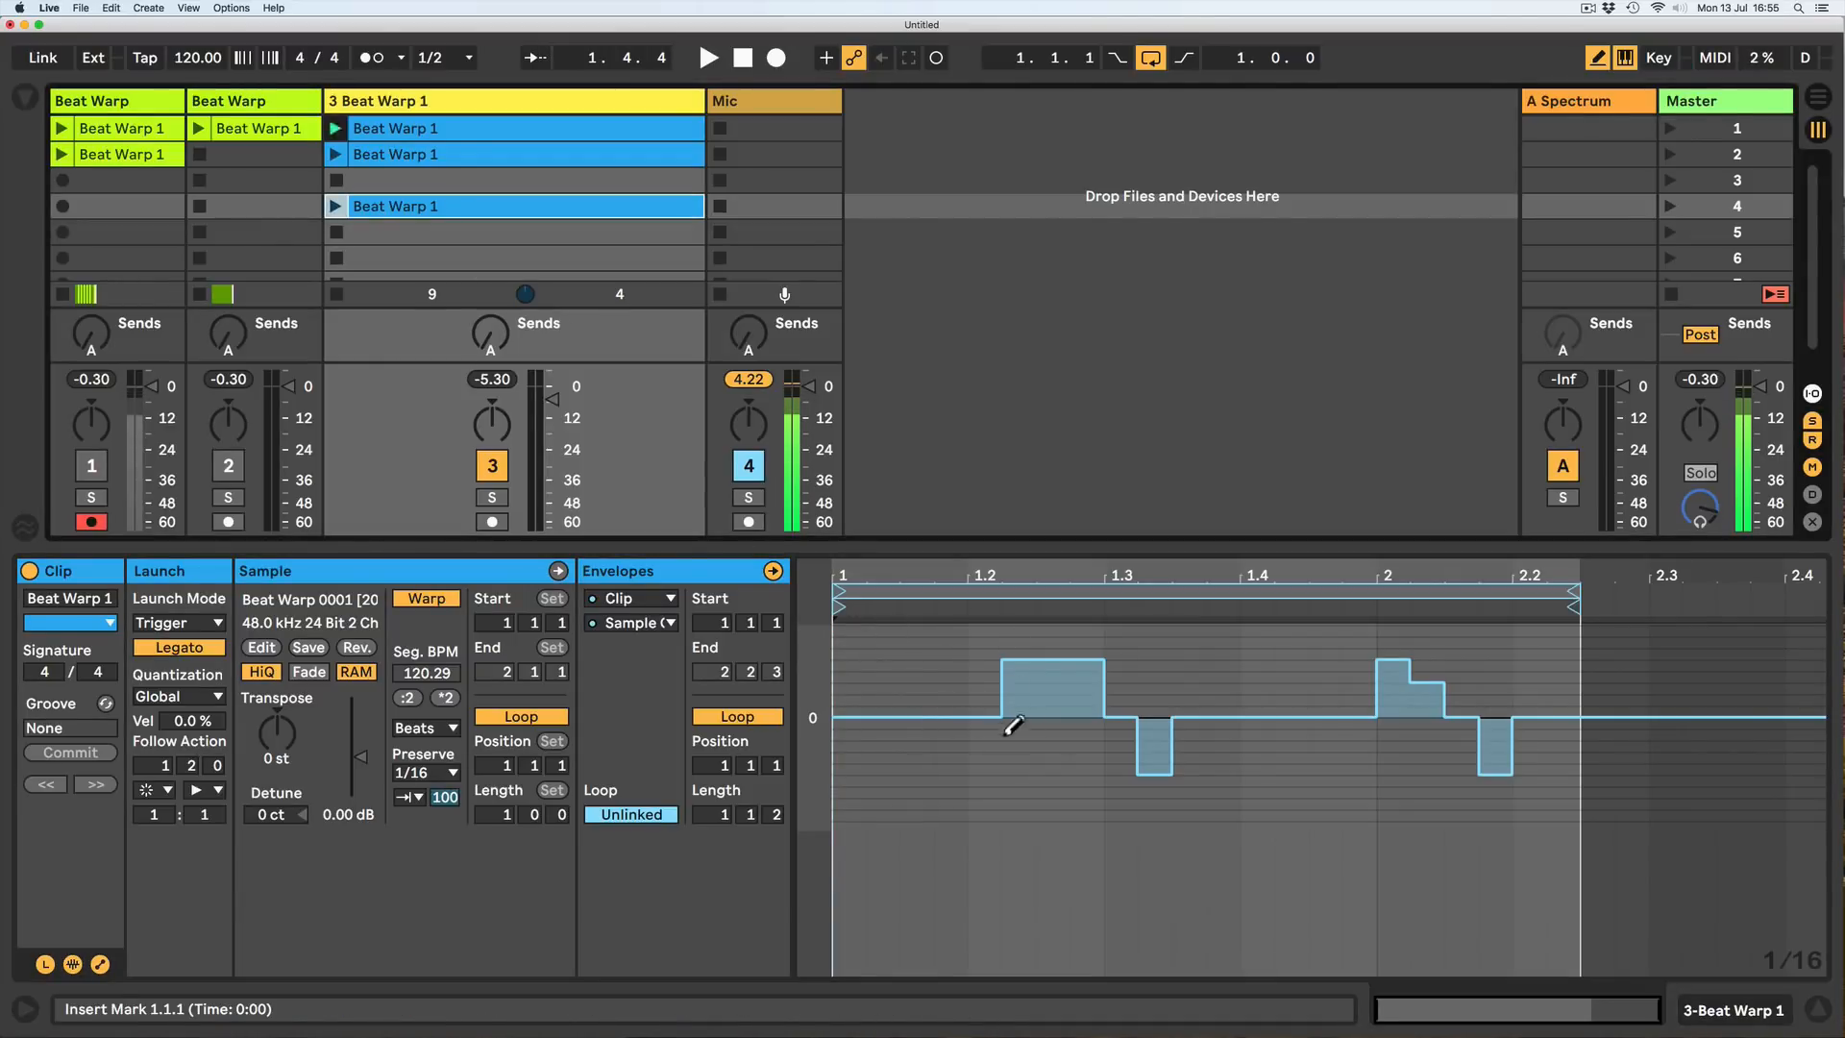
key("super+a")
key("BackSpace")
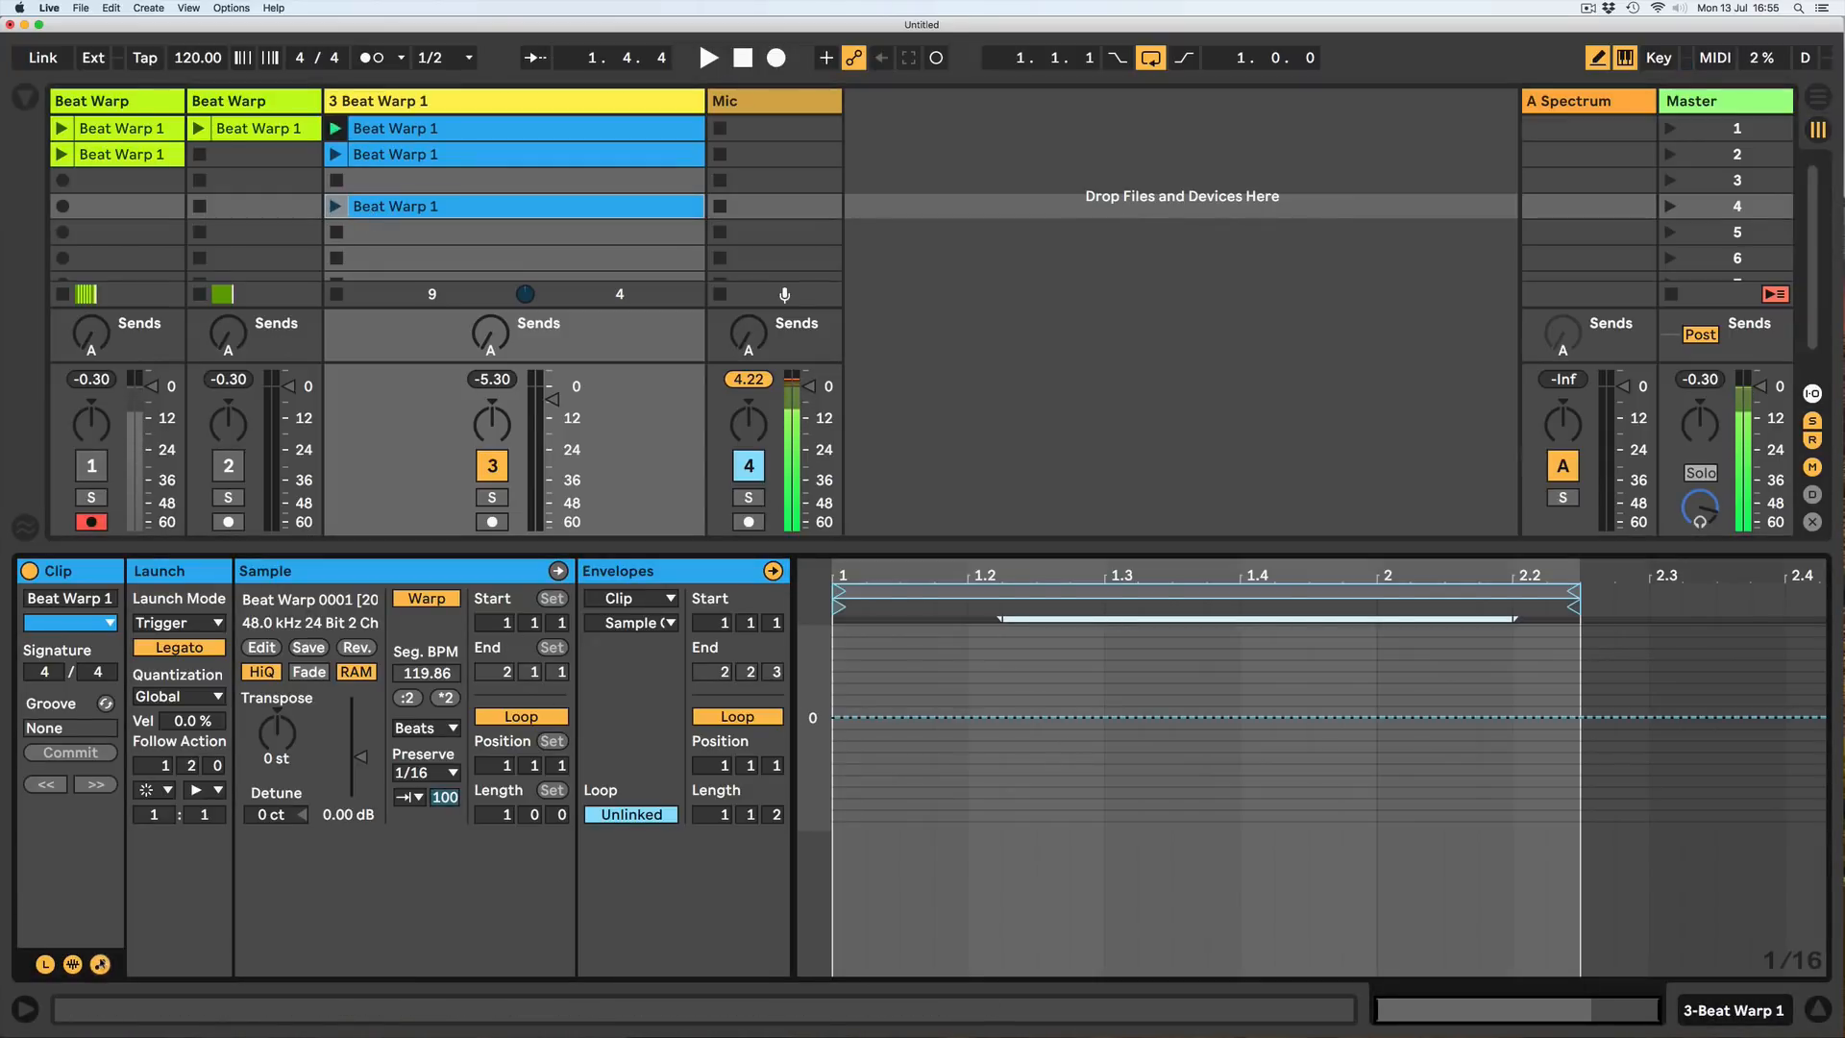
Loop a 1/16-note slice starting at 1.1.4 in the scene 4 copy's waveform and launch that clip.
left_click(100, 964)
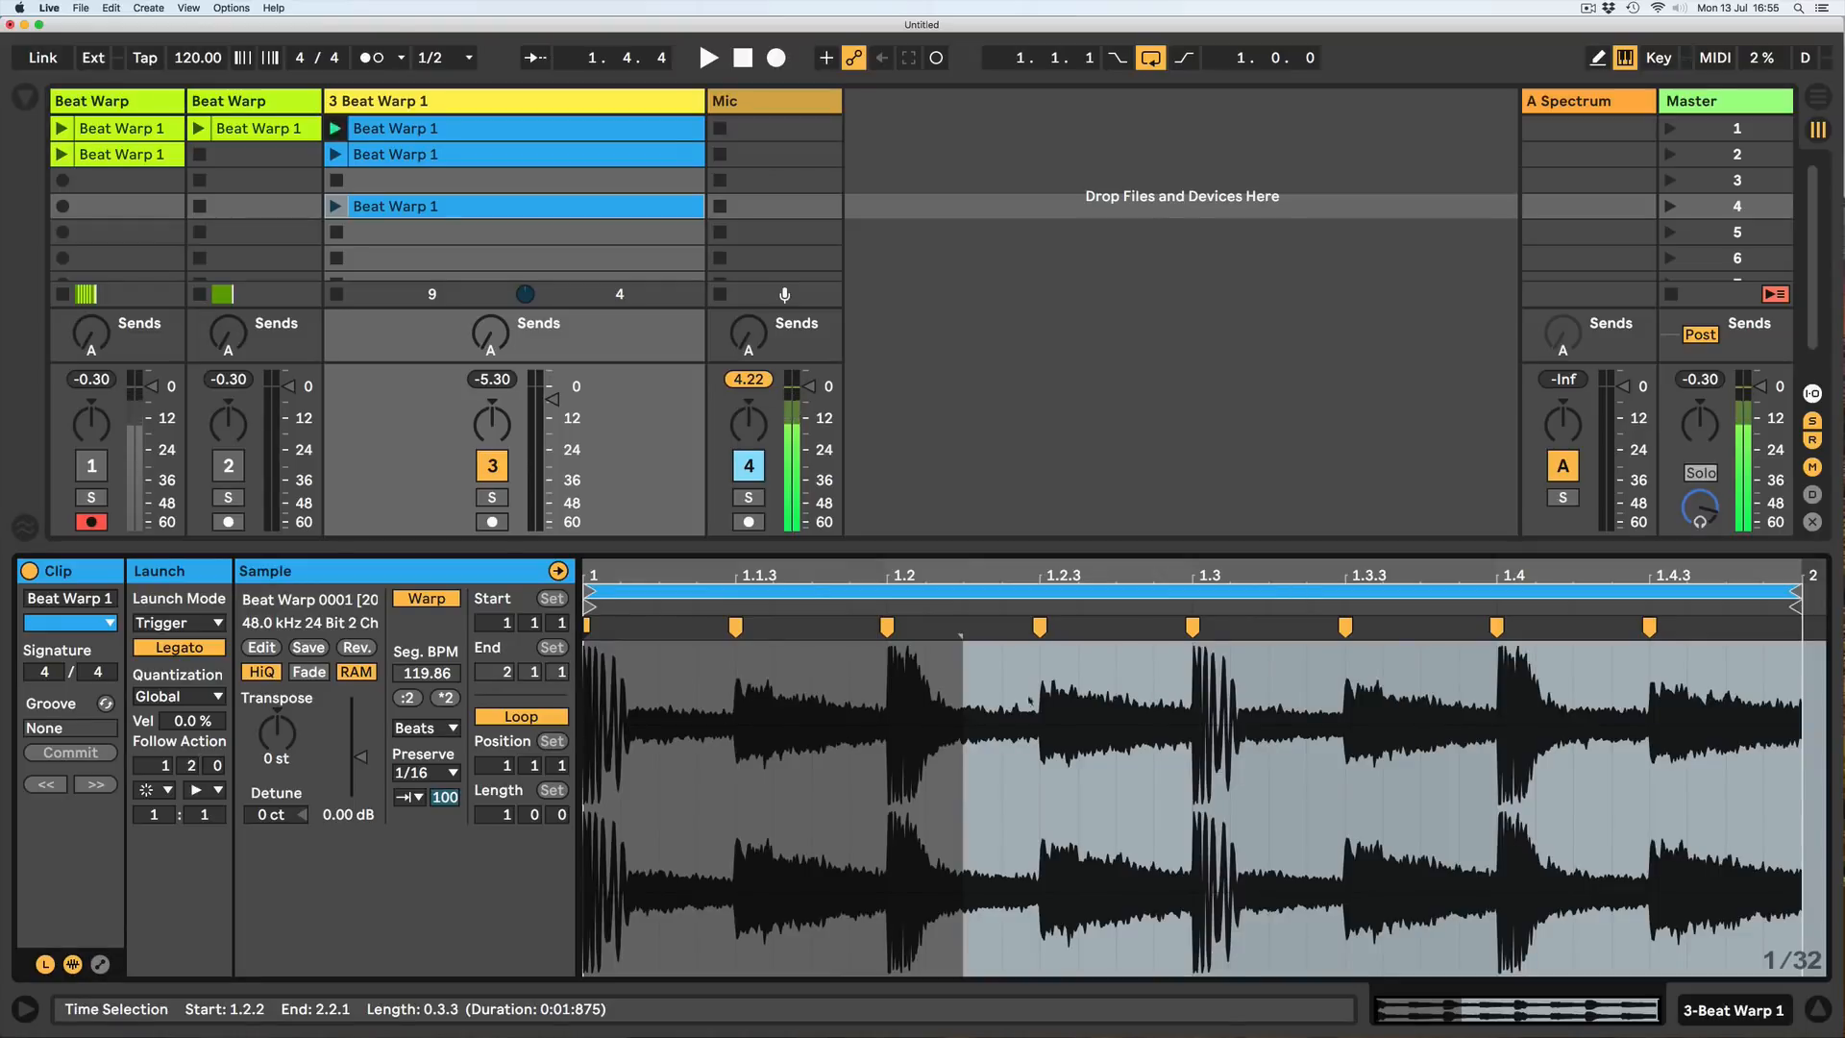
mouse_move(882, 725)
left_mouse_down()
mouse_move(961, 740)
mouse_move(935, 753)
left_mouse_up()
key("super+l")
key("space")
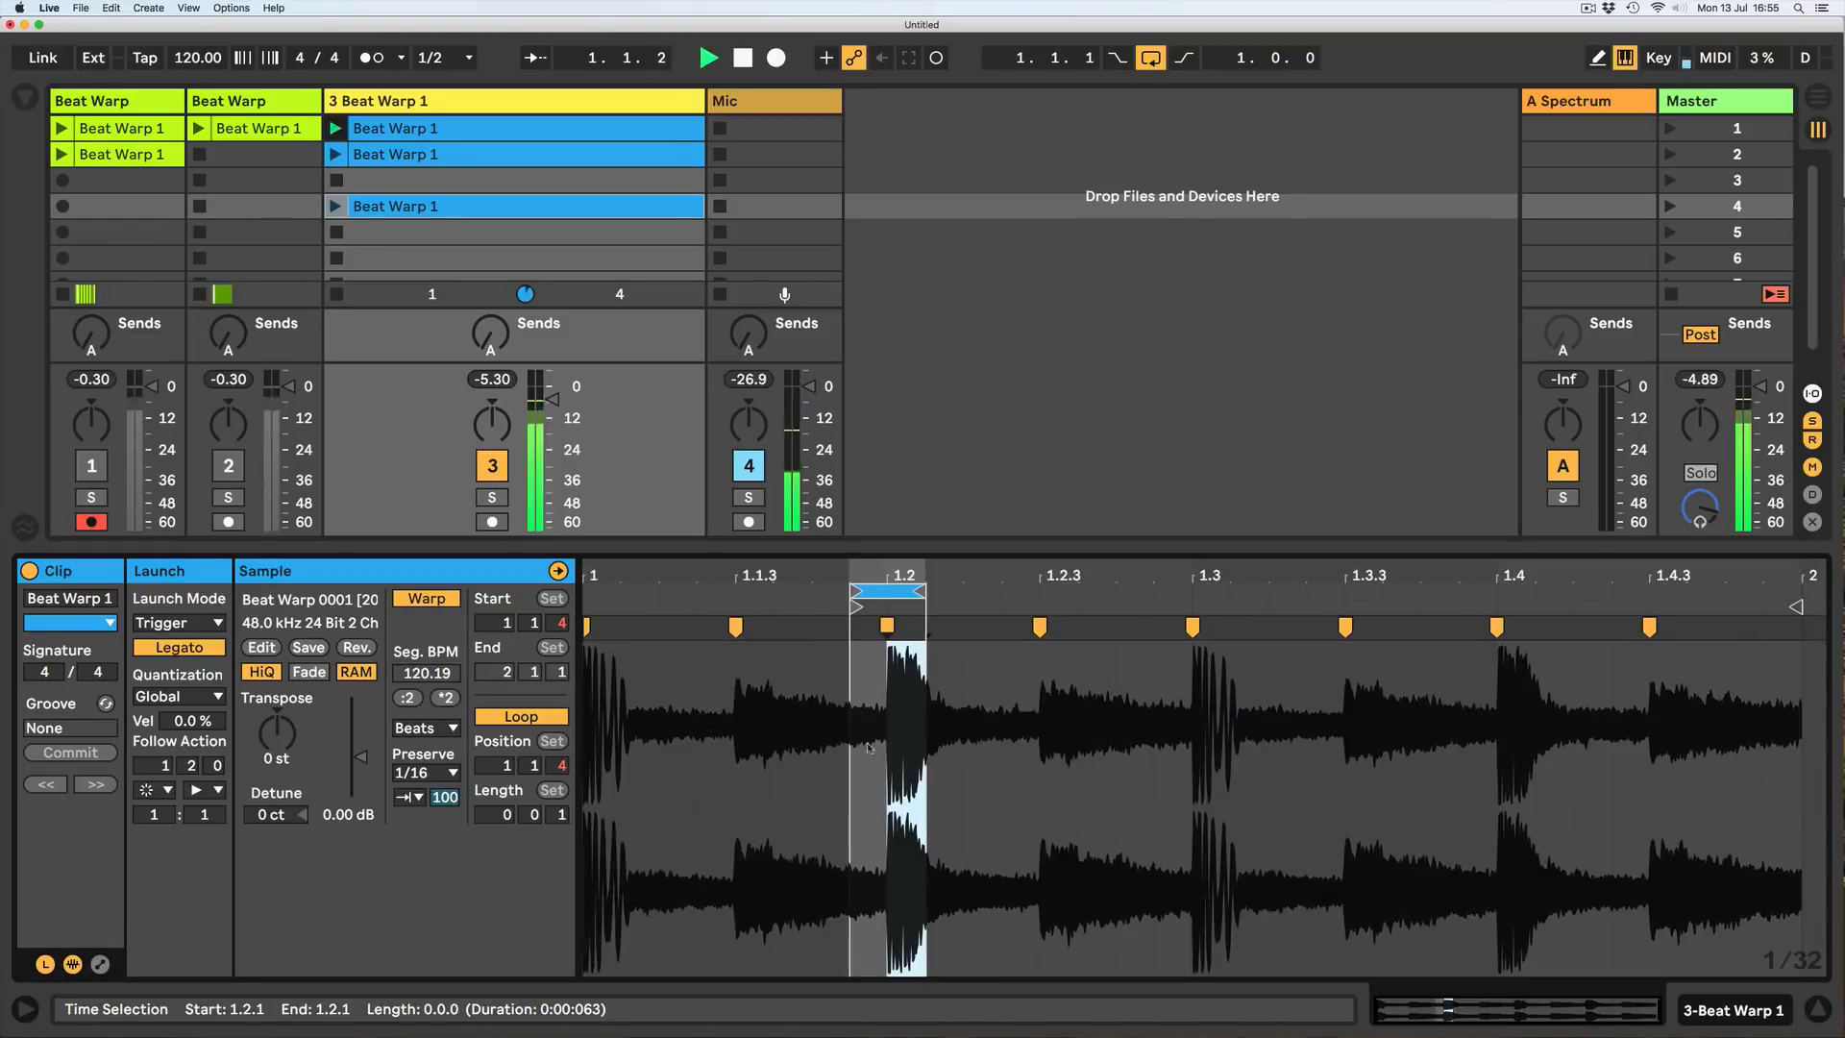
key("space")
left_click(329, 209)
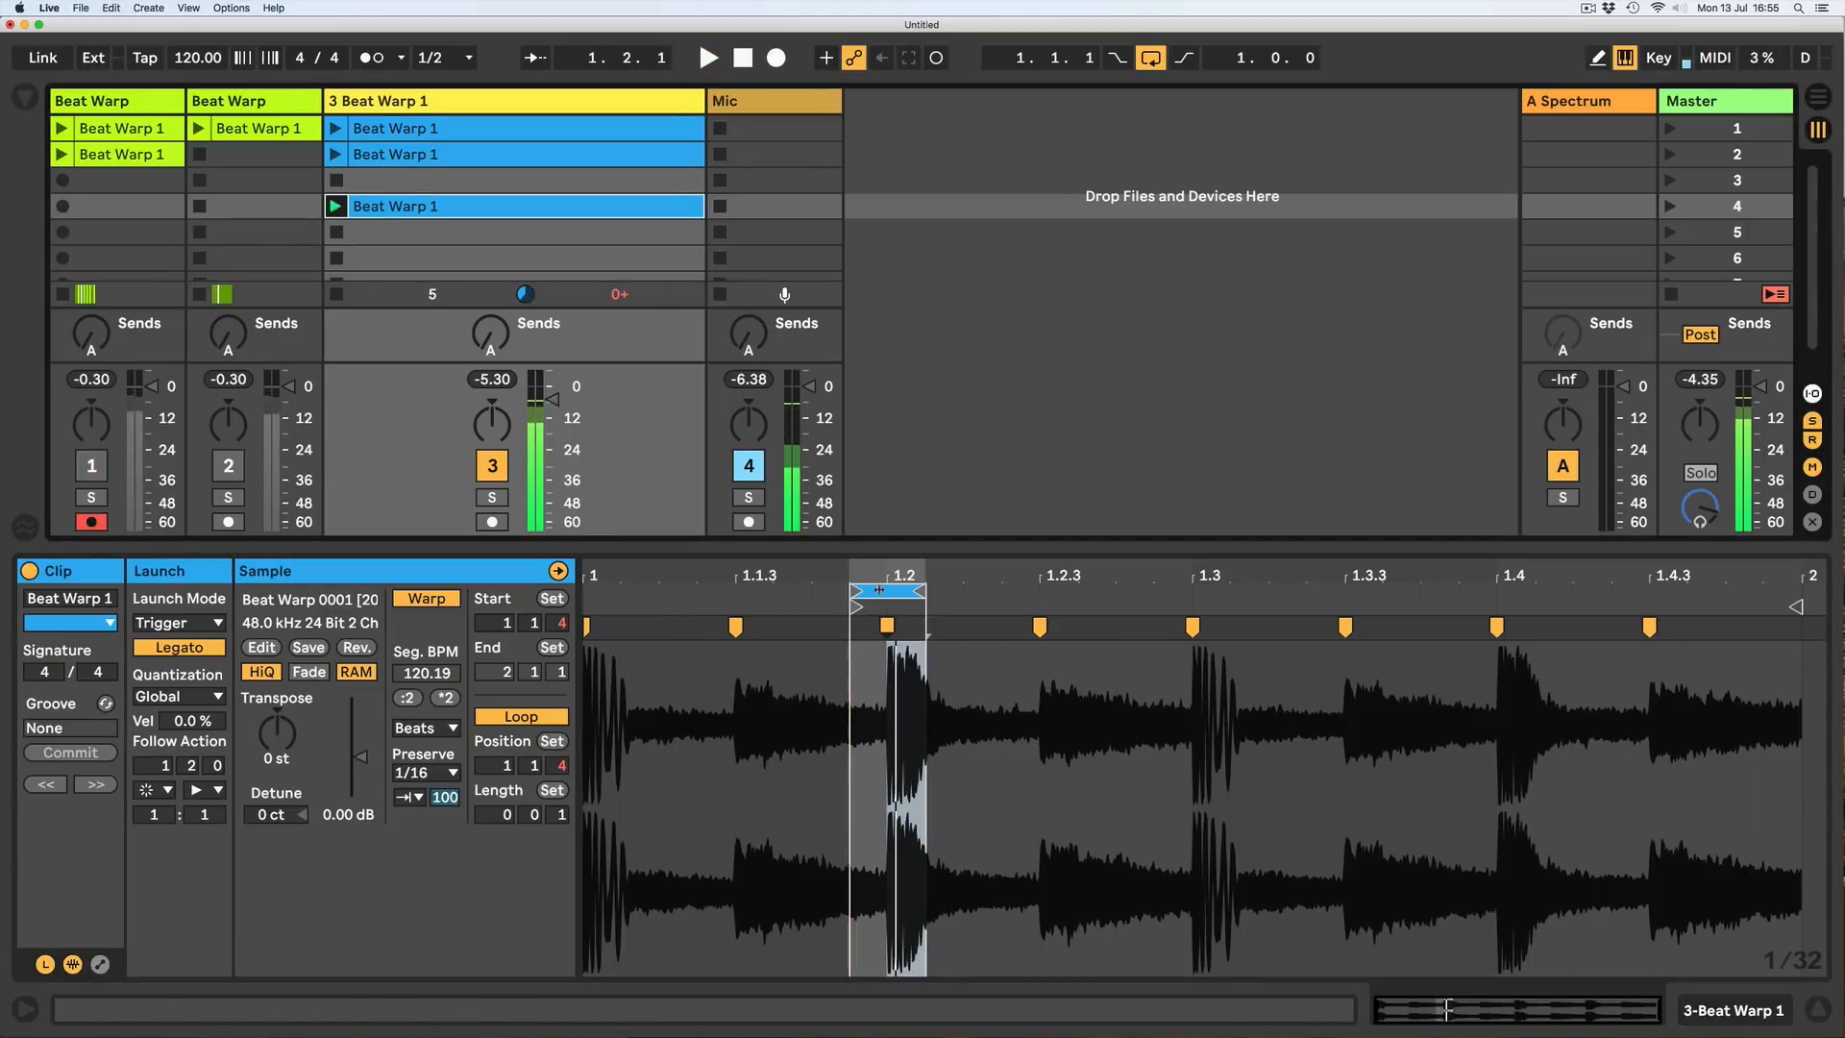
Move the copy's loop and start point to the hit at 1.2.1 and audition the slice.
left_click_drag(882, 592, 920, 614)
left_click(927, 590)
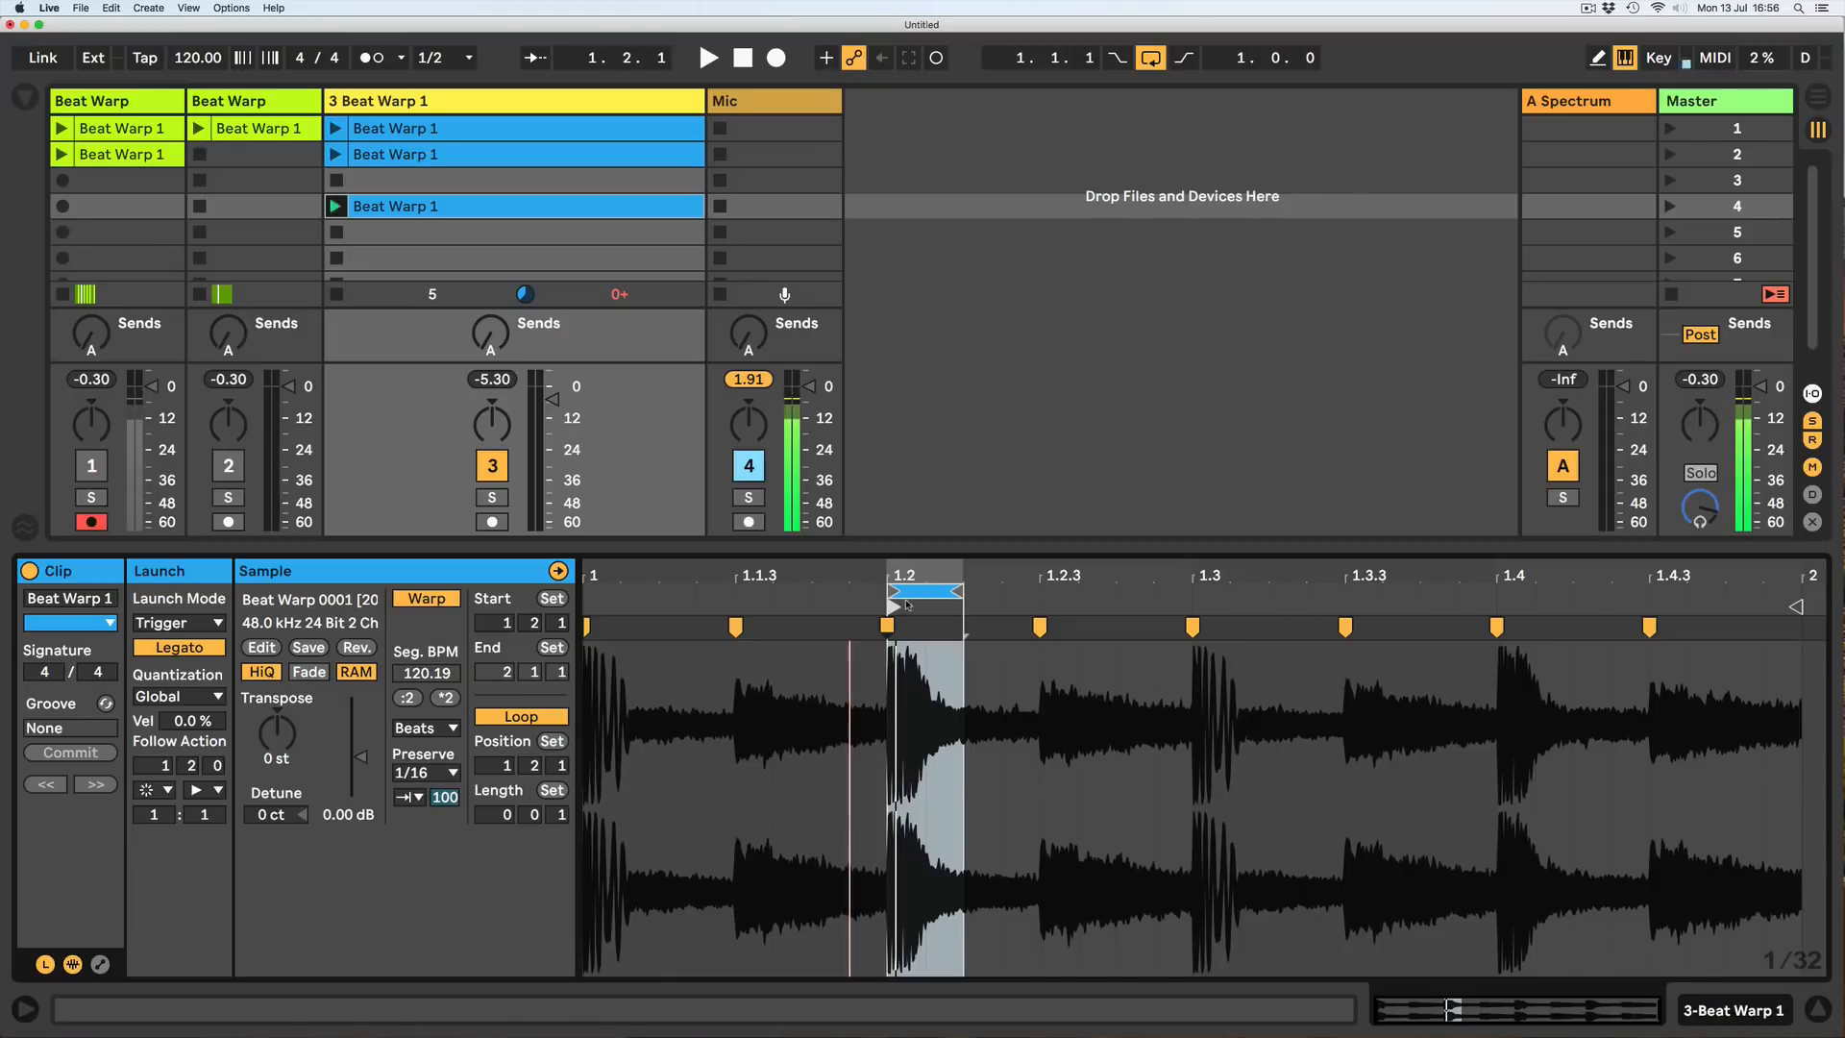
key("space")
key("space")
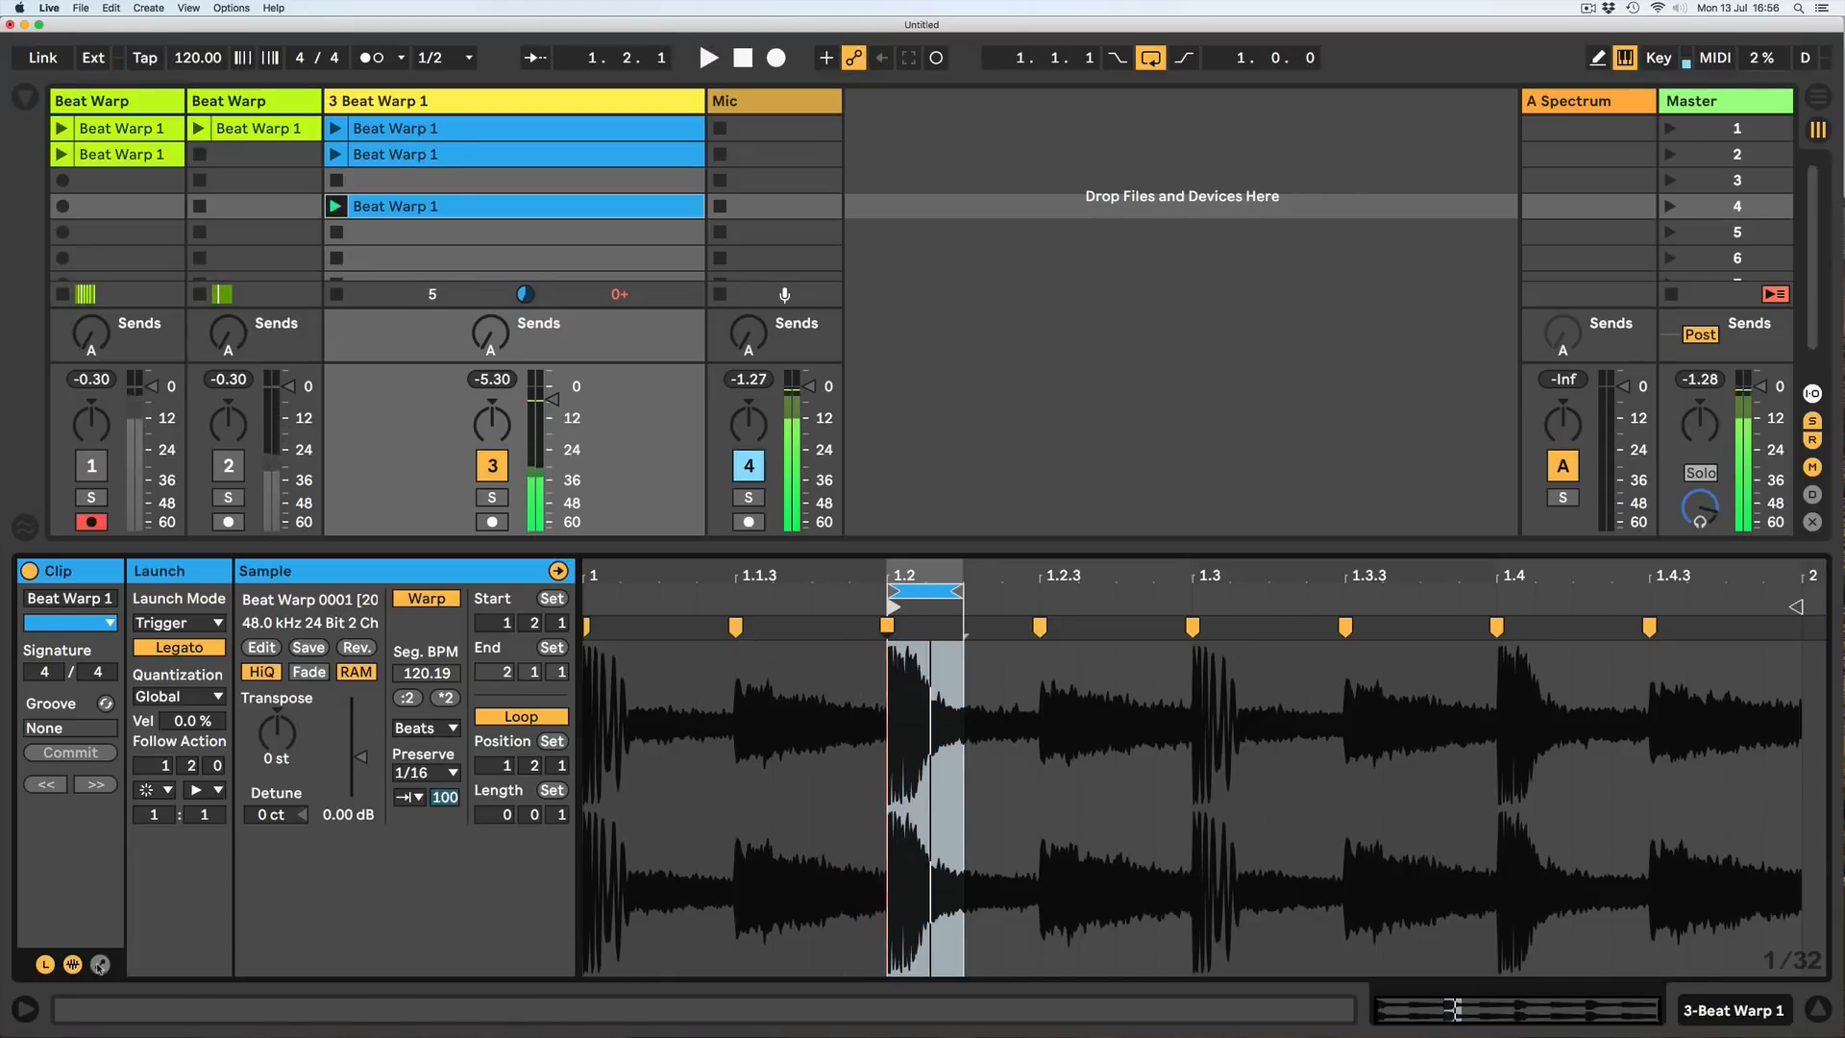
Show the copy's Transposition envelope and unlink it from the sample loop.
left_click(100, 964)
left_click(653, 623)
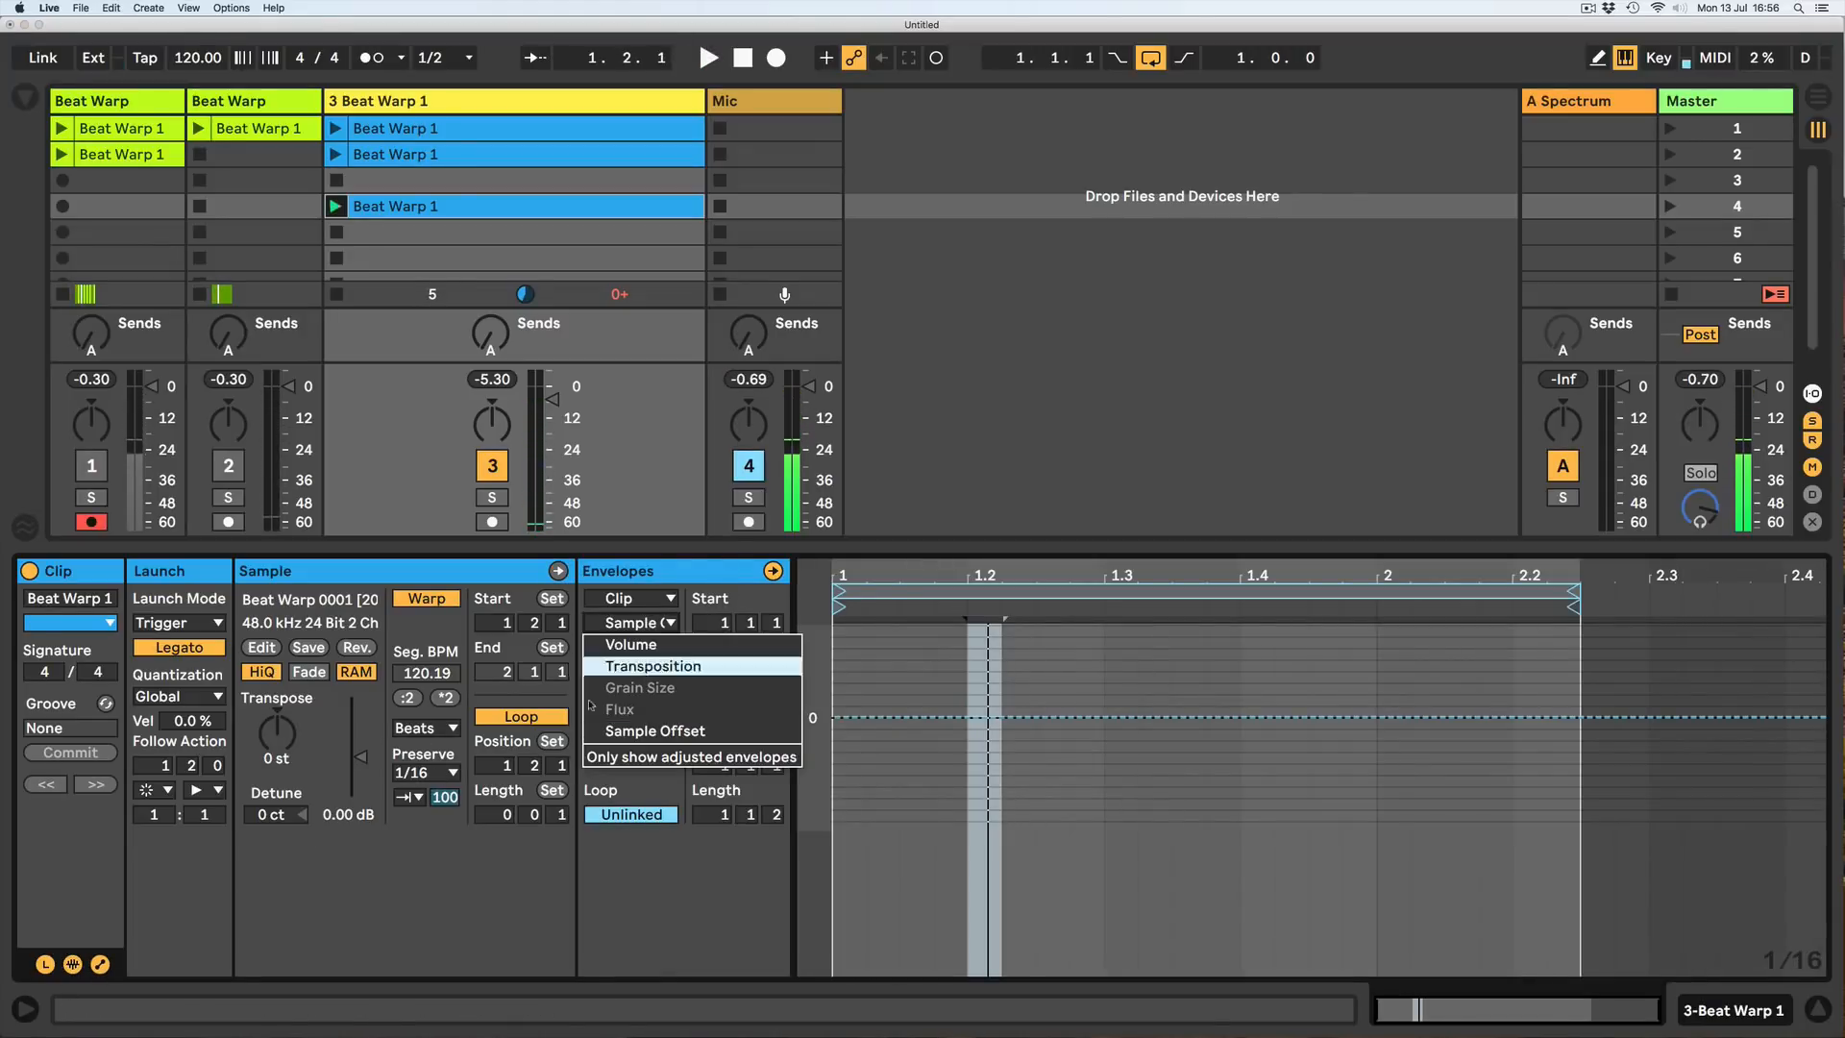
left_click(654, 666)
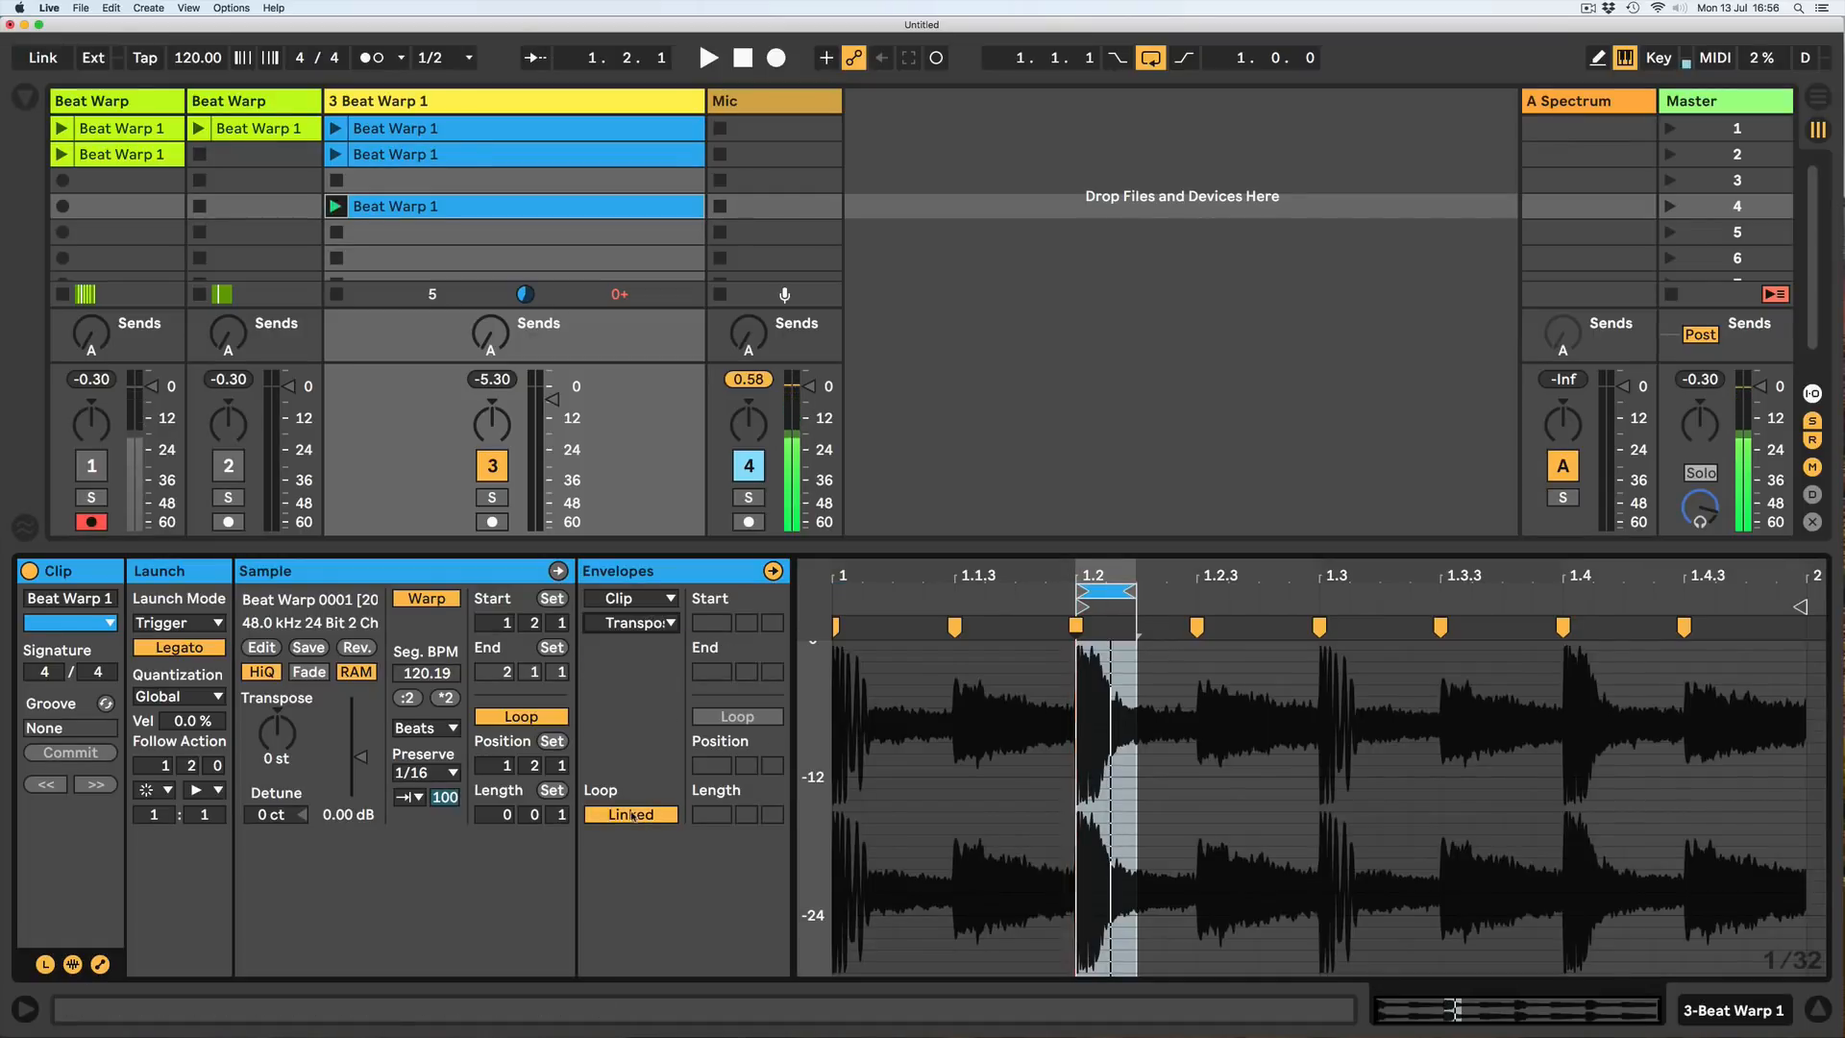
left_click(631, 814)
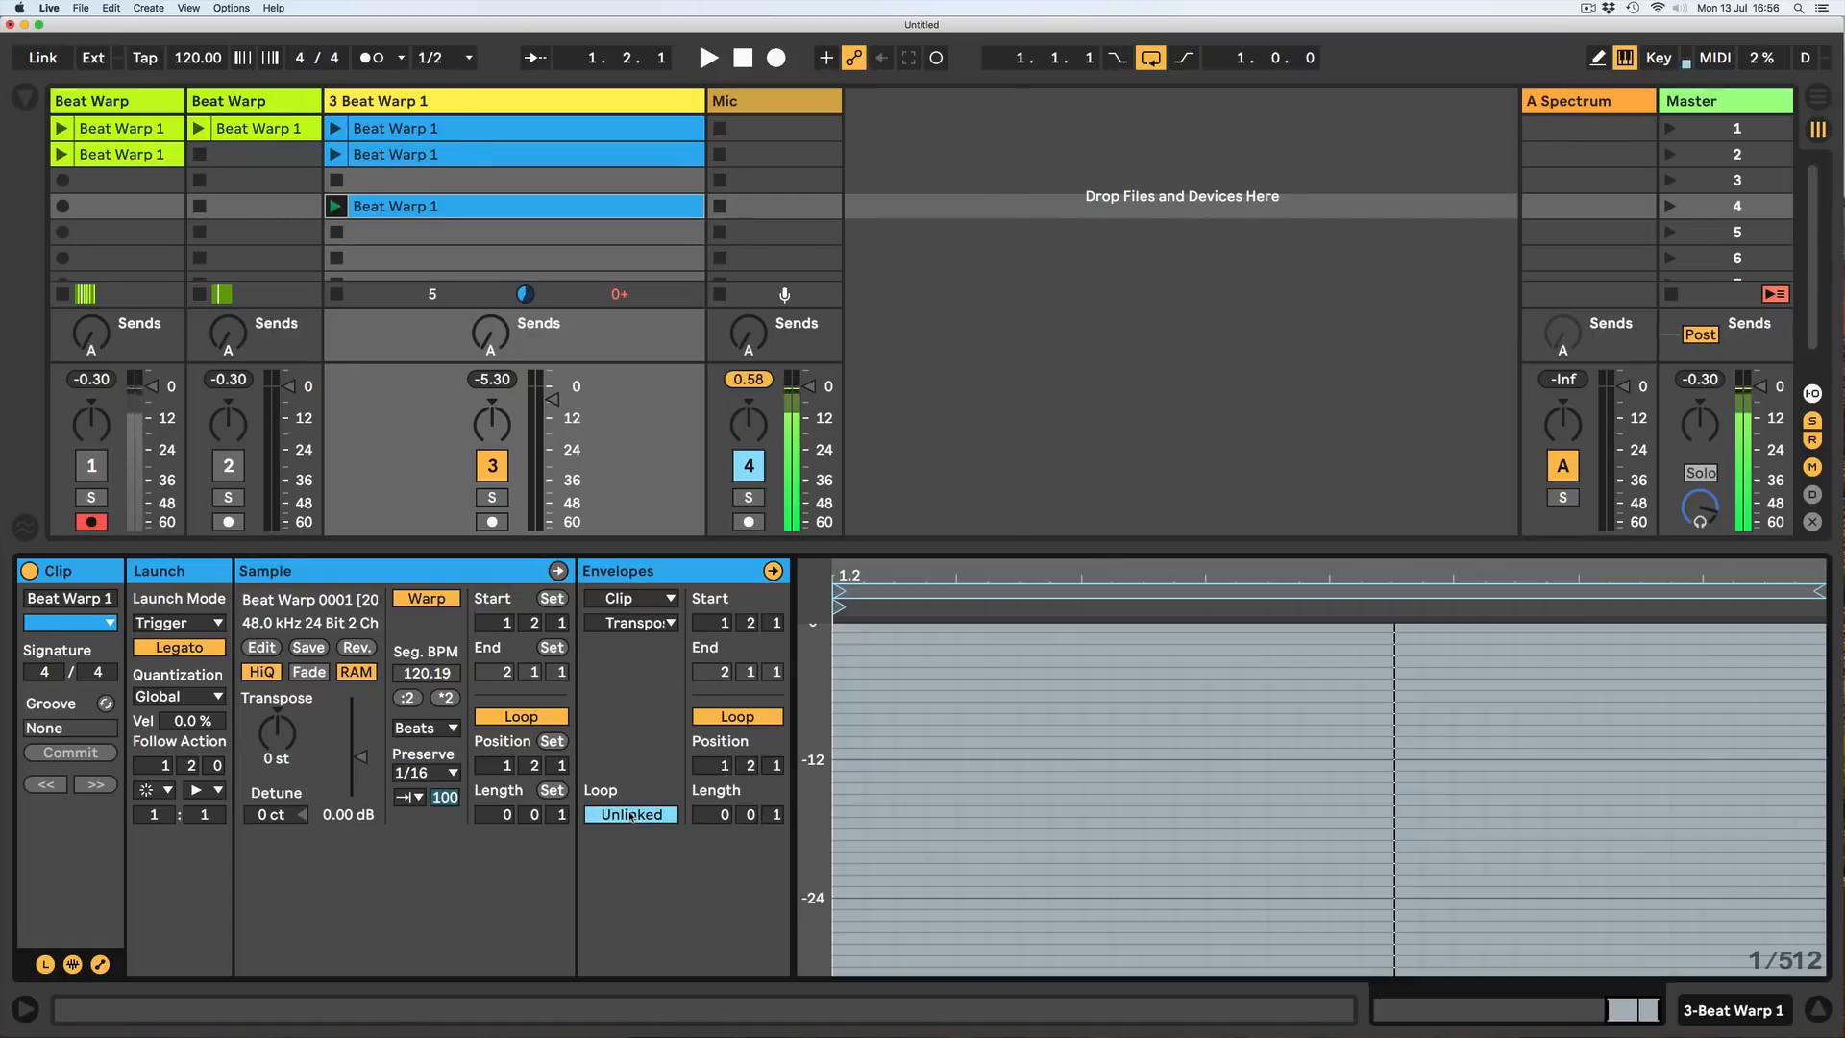
Set the unlinked Transposition envelope's loop length to 1.0.0.
left_click(750, 816)
key("Up")
key("Up")
key("Up")
key("Up")
key("Right")
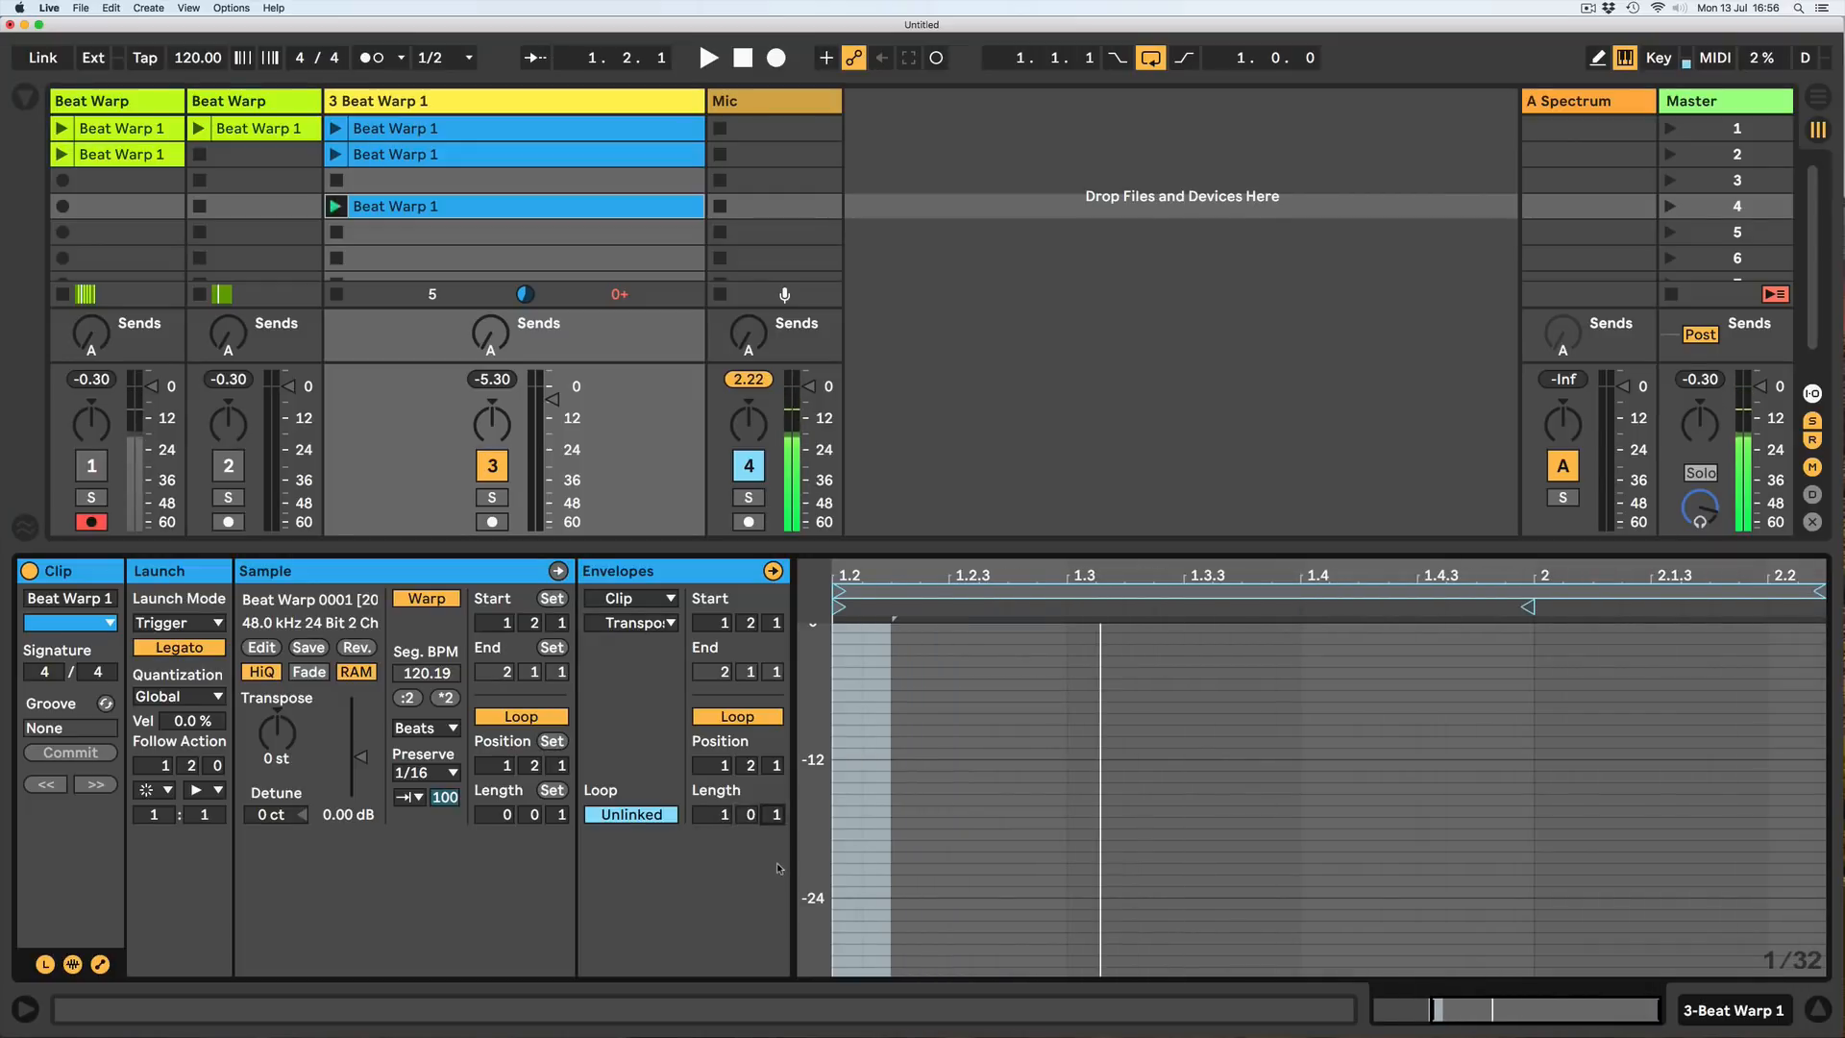
key("Down")
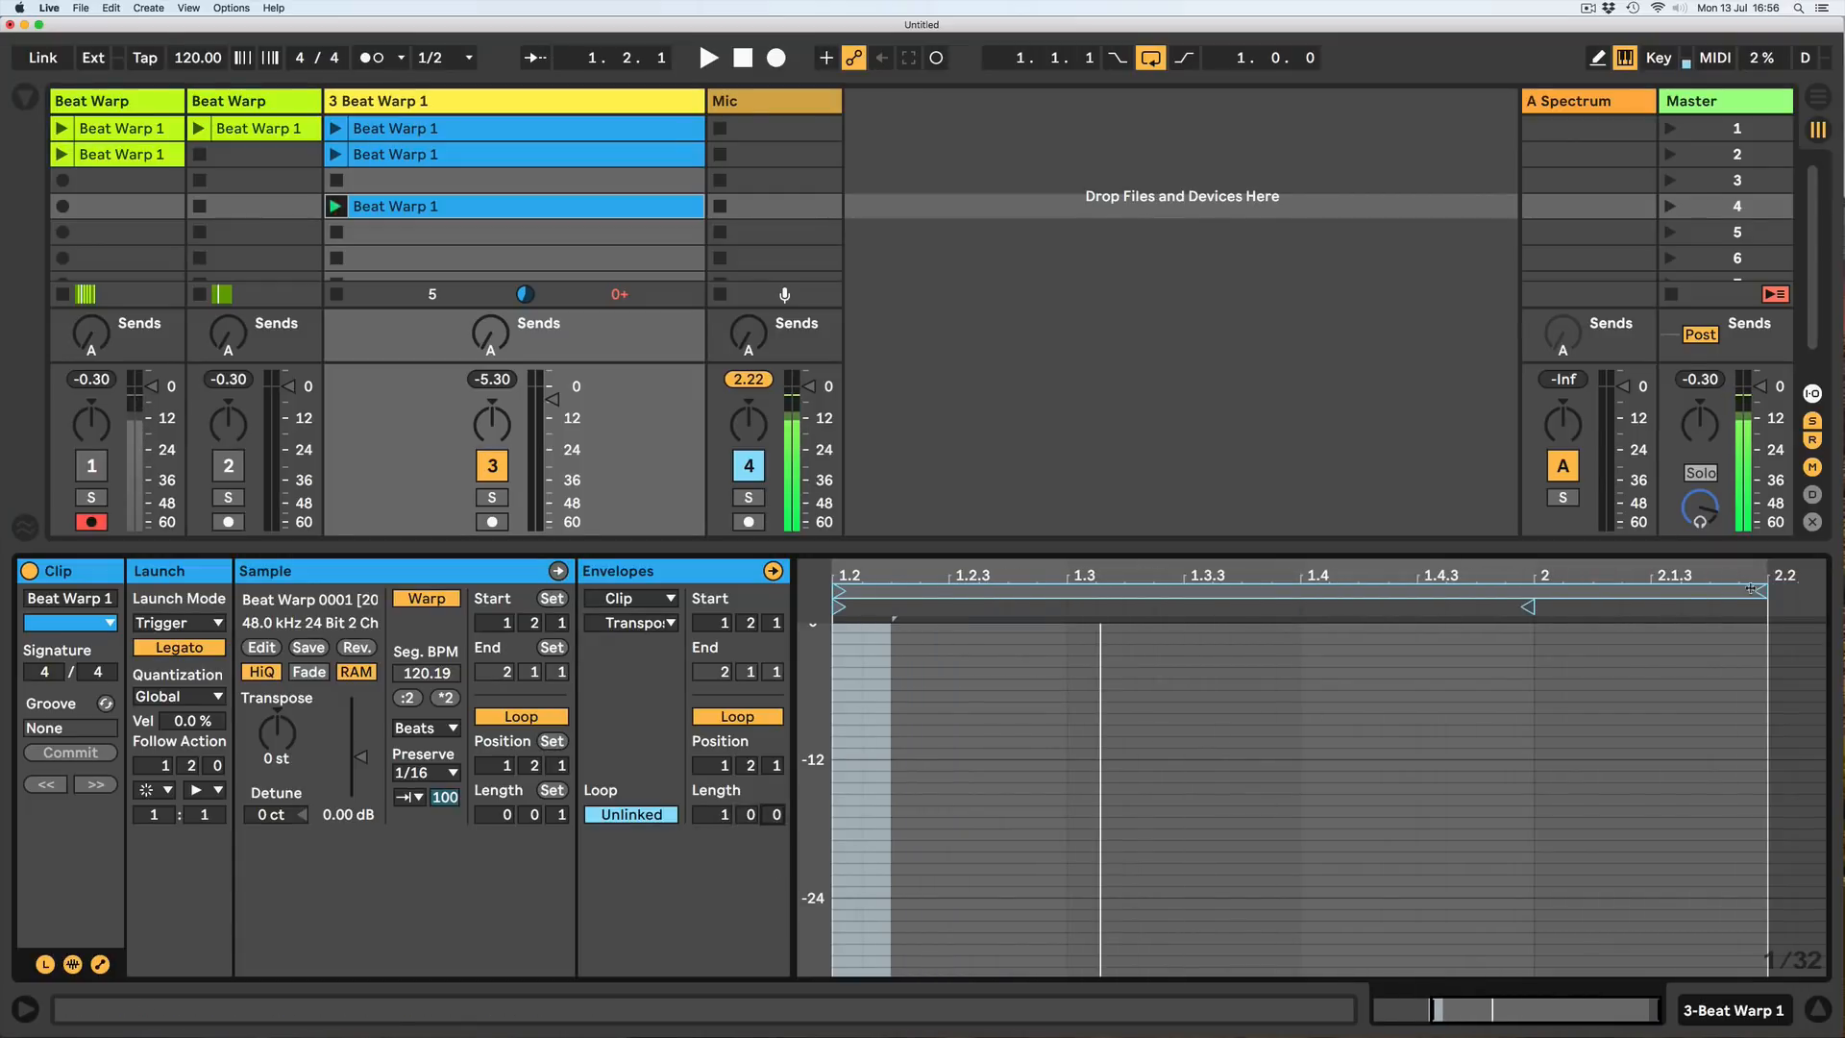
left_click_drag(1751, 588, 1312, 609)
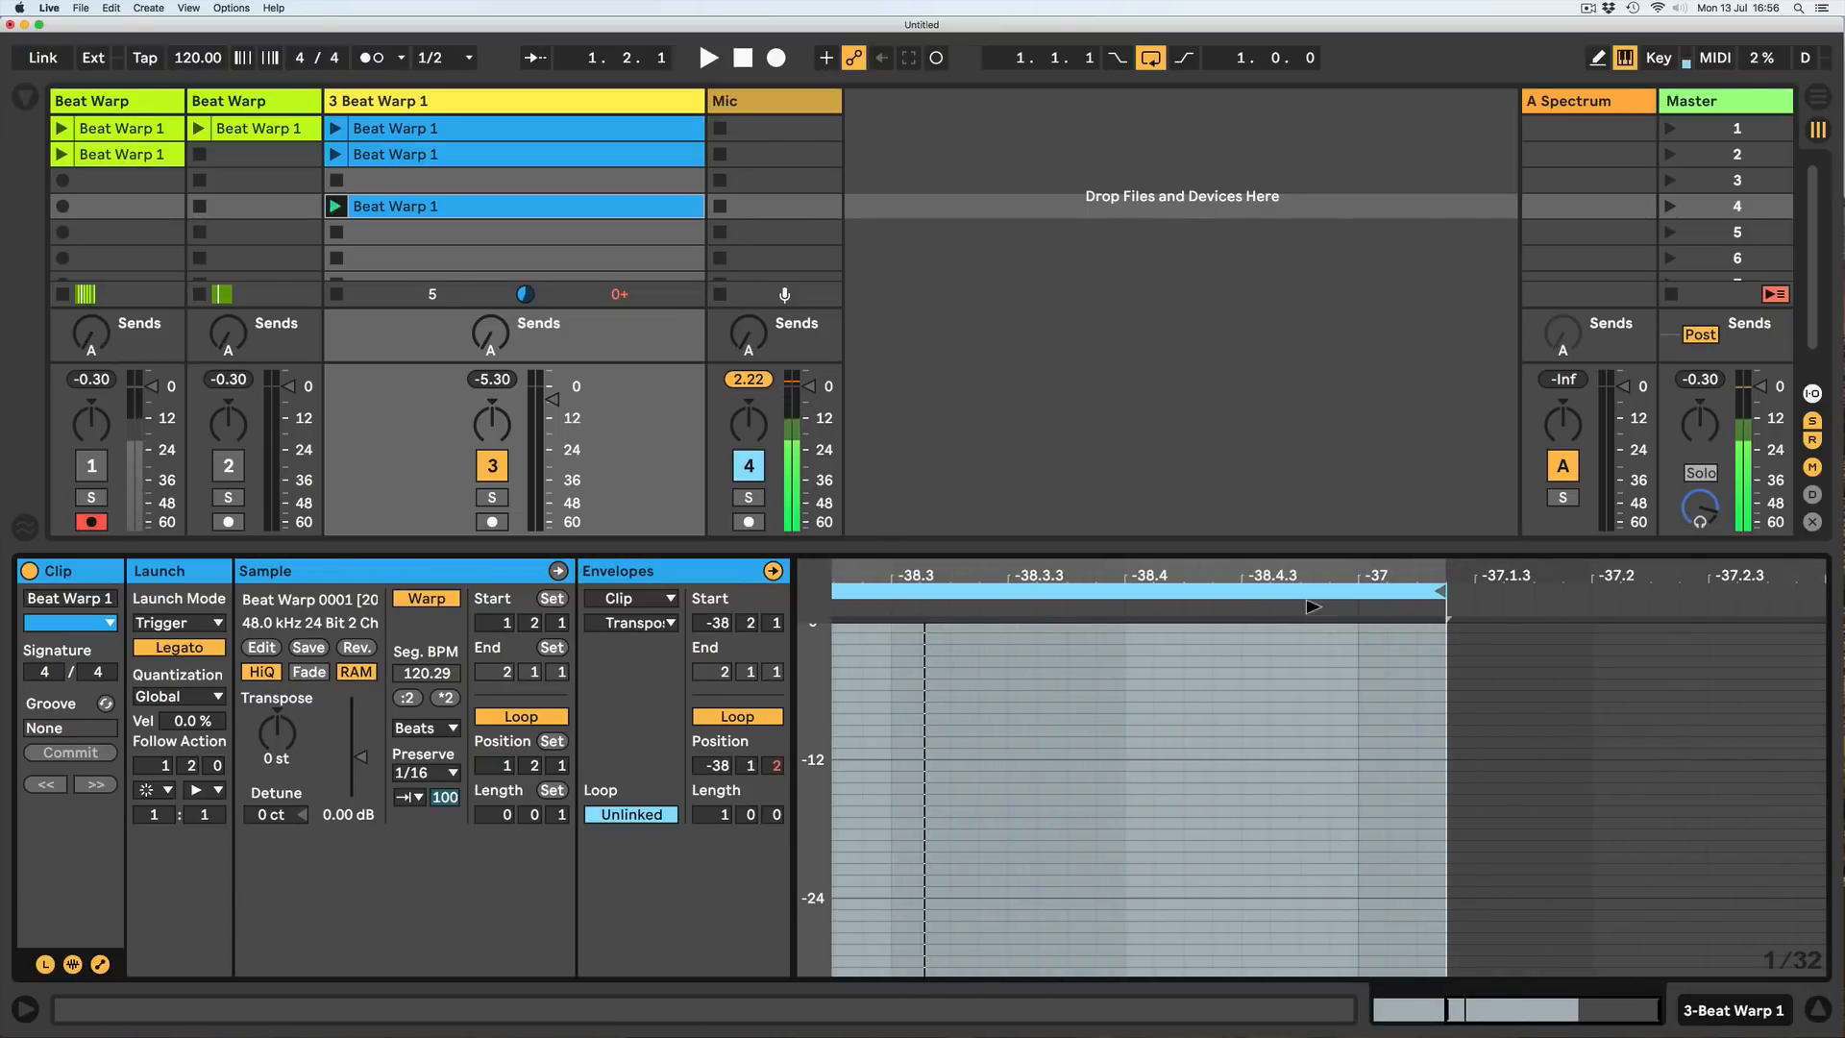
key("super+z")
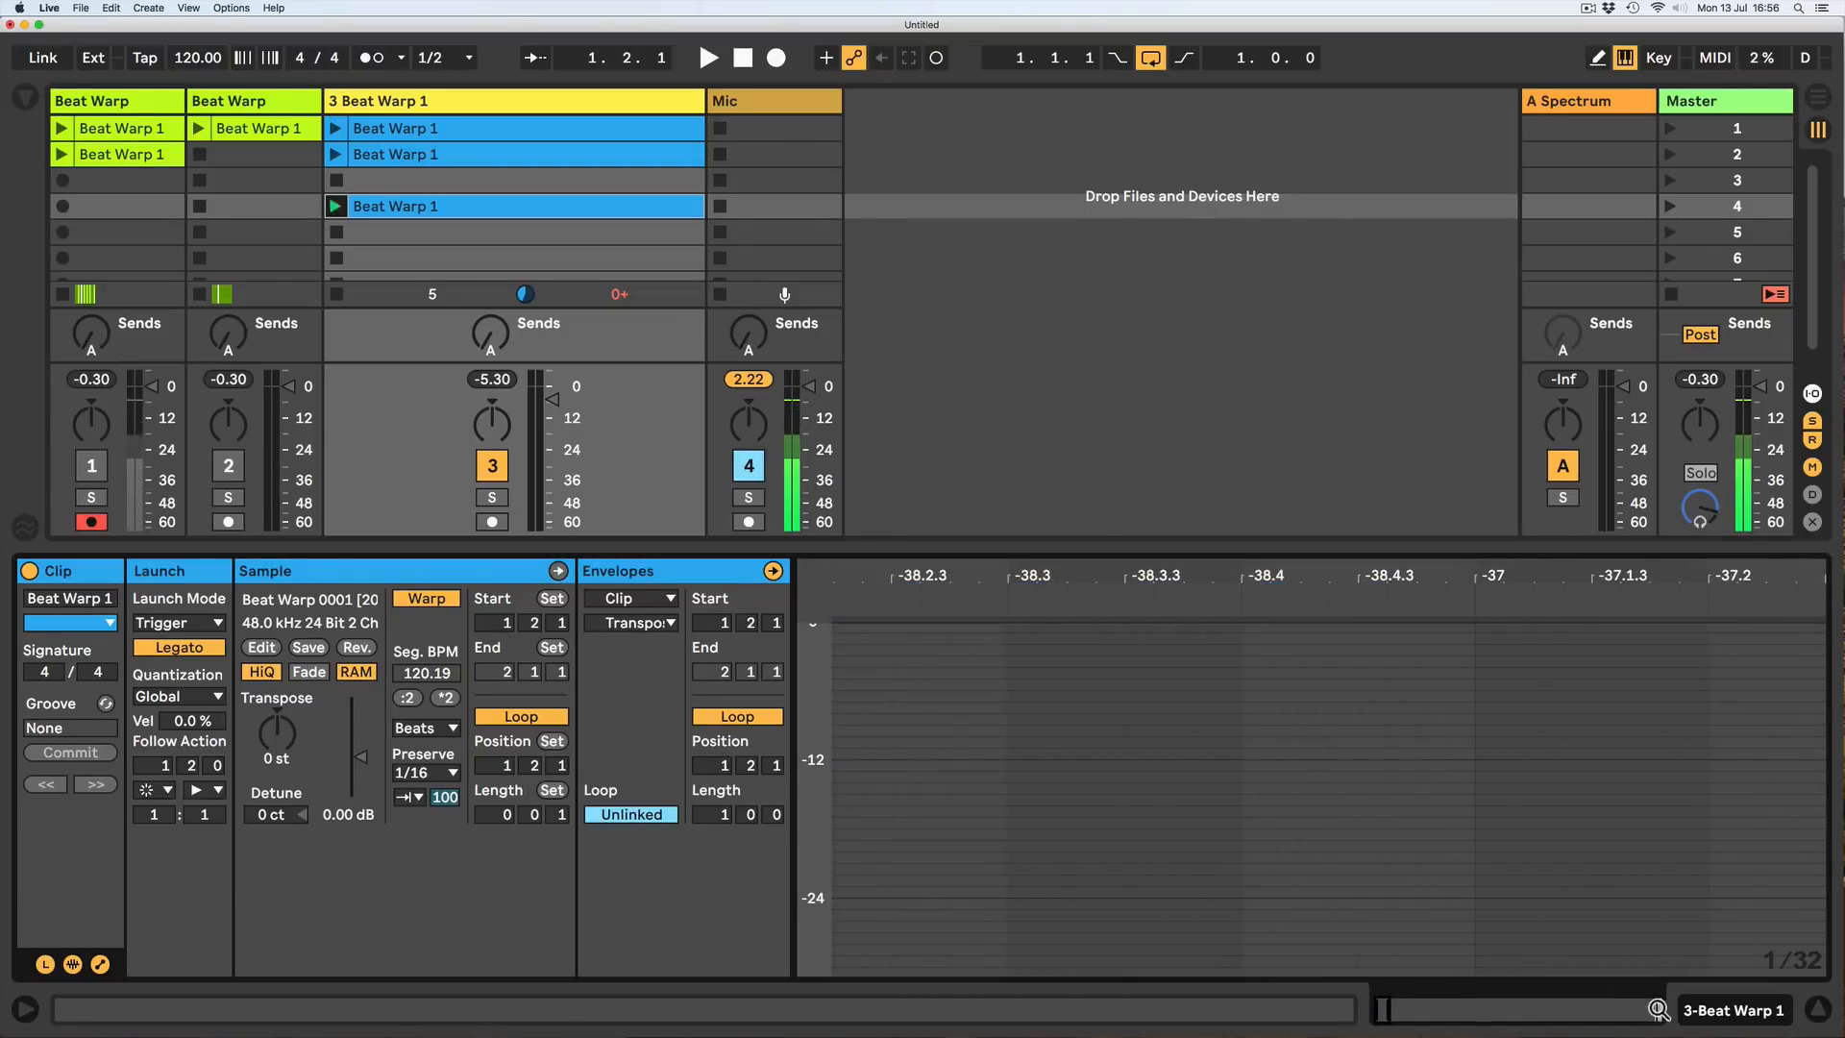
left_click_drag(1658, 1007, 1657, 992)
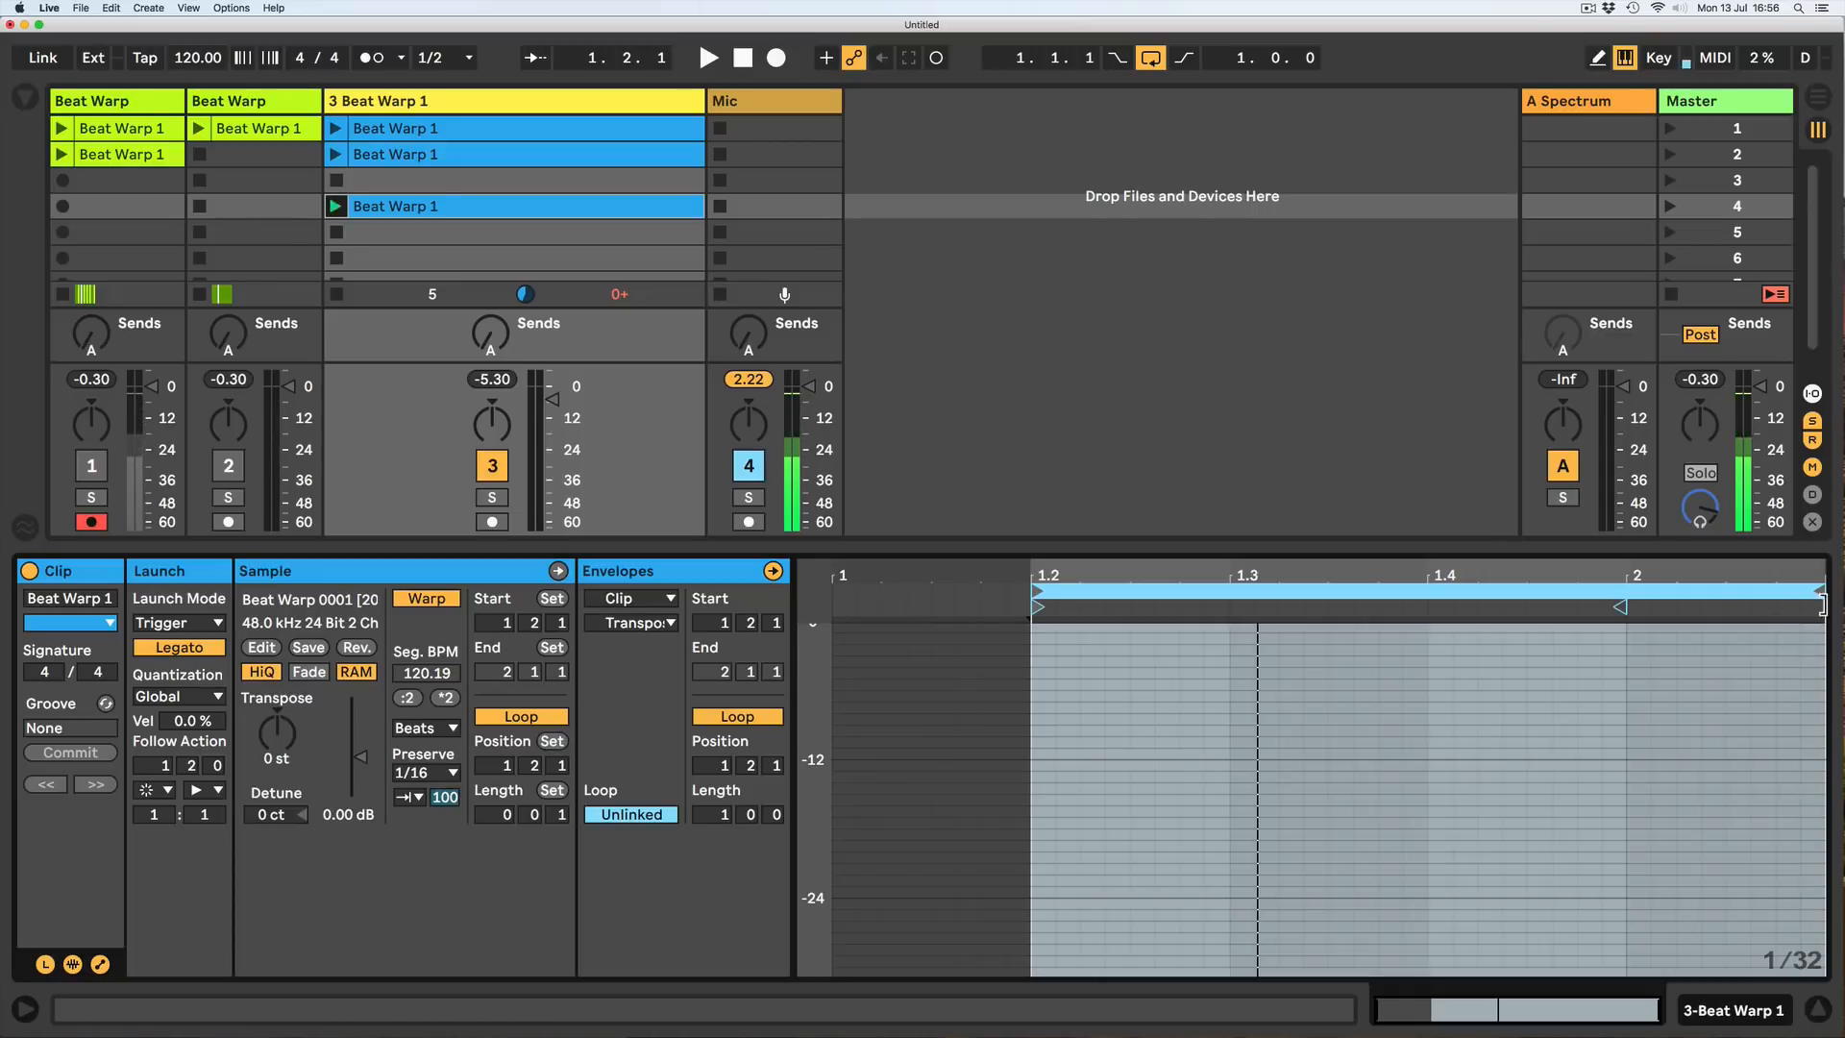
Set the envelope grid to 1/16, draw transposition steps descending from 0 to about -13 semitones, and play the clip.
left_click(1387, 664)
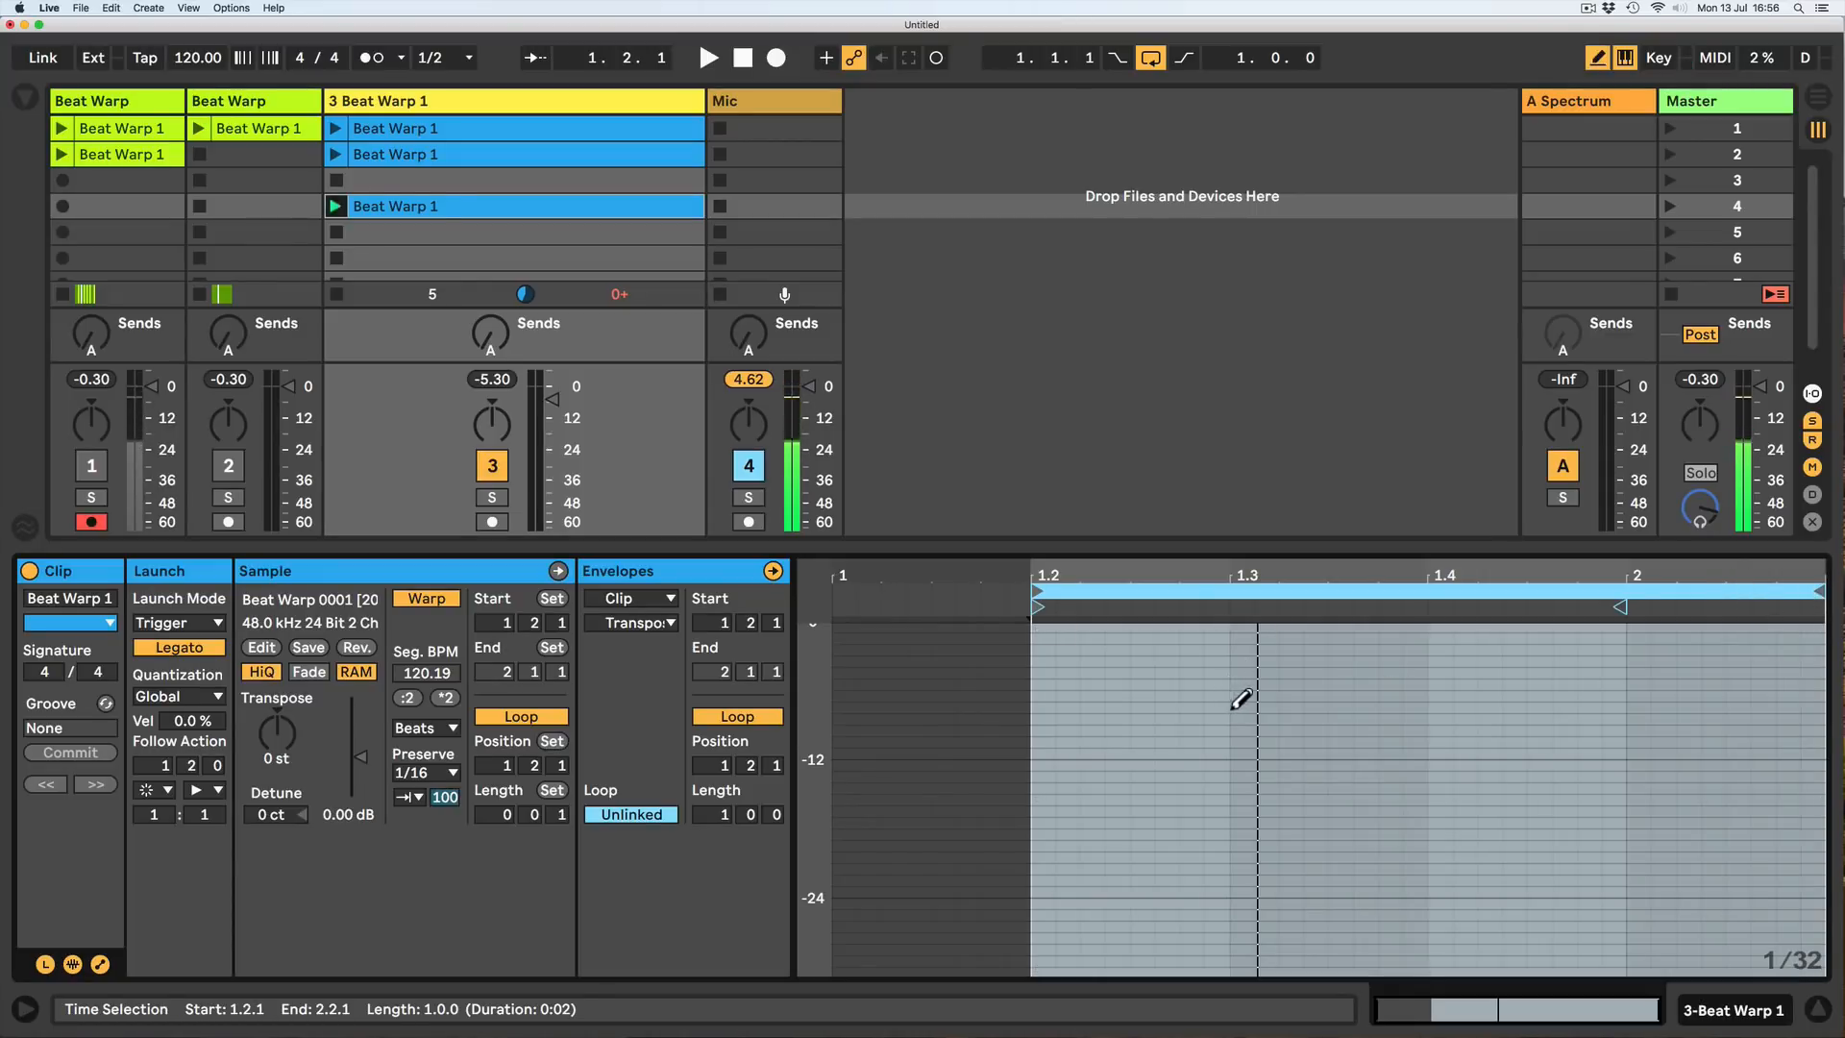
scroll(810, 769, "up", 3)
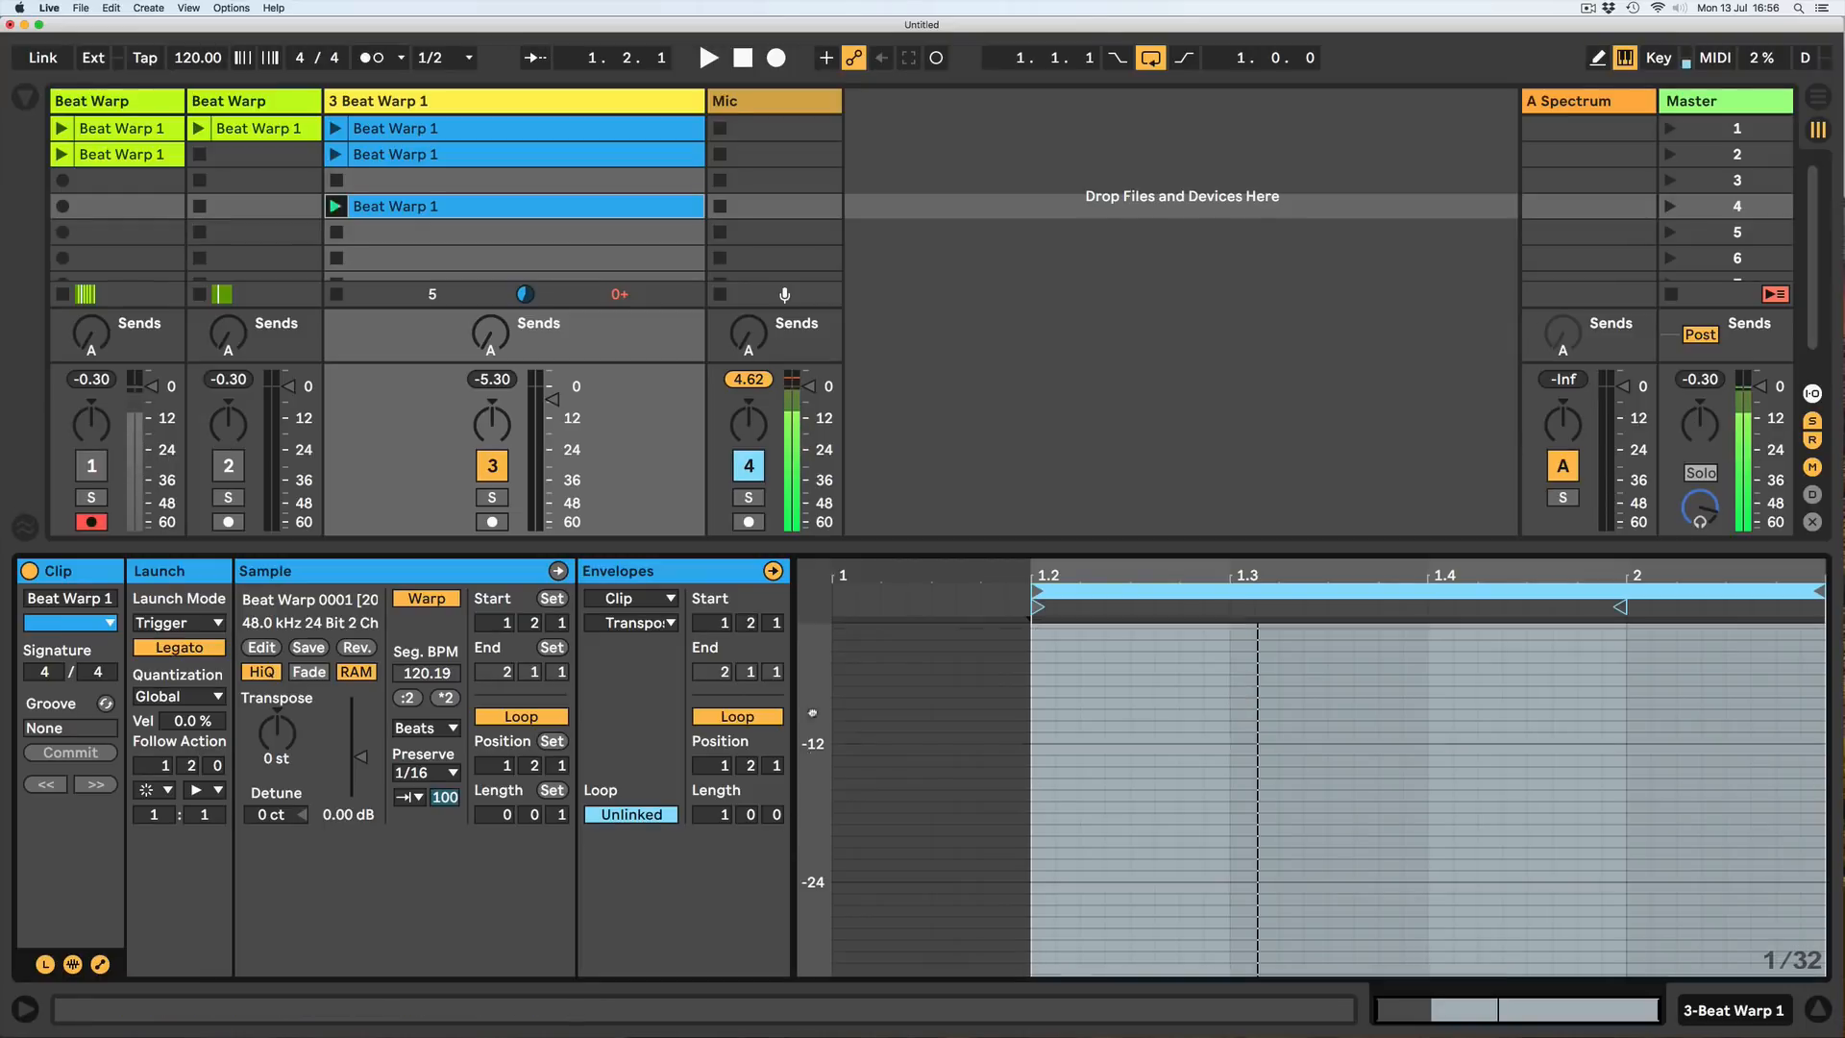
scroll(812, 846, "up", 3)
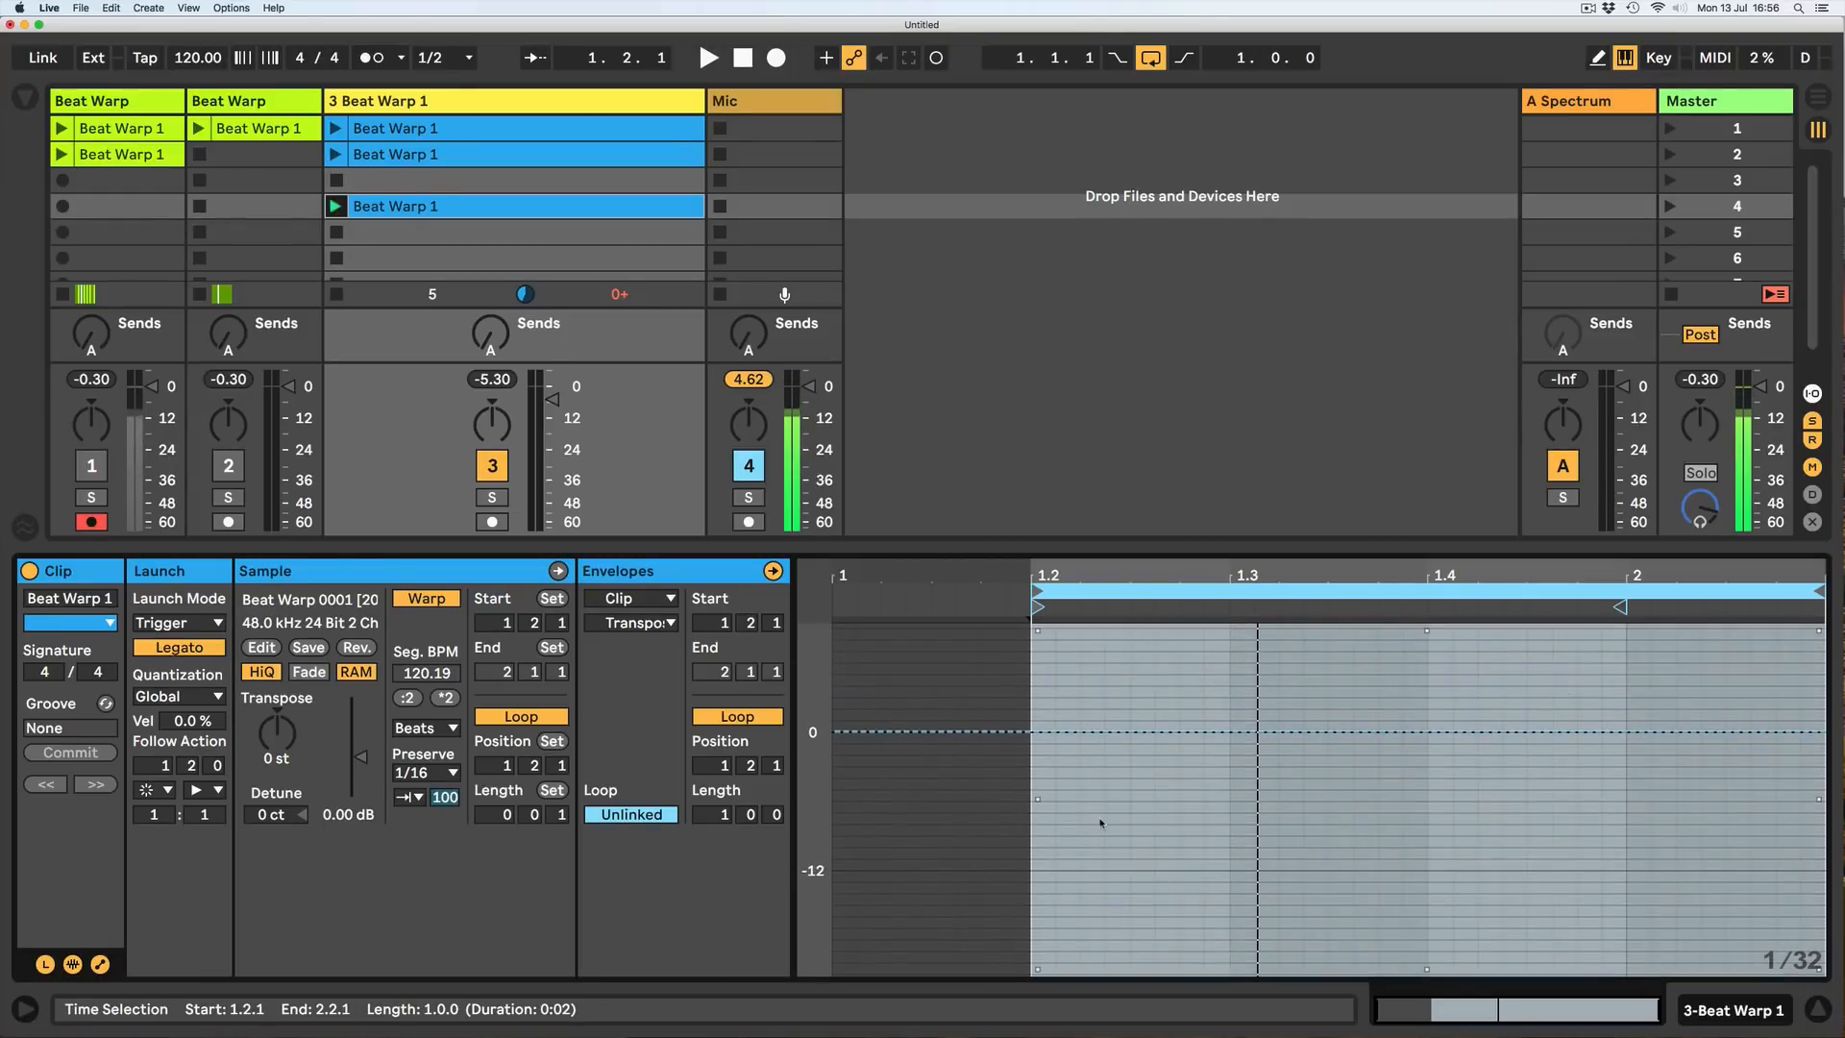
key("super+2")
key("super+2")
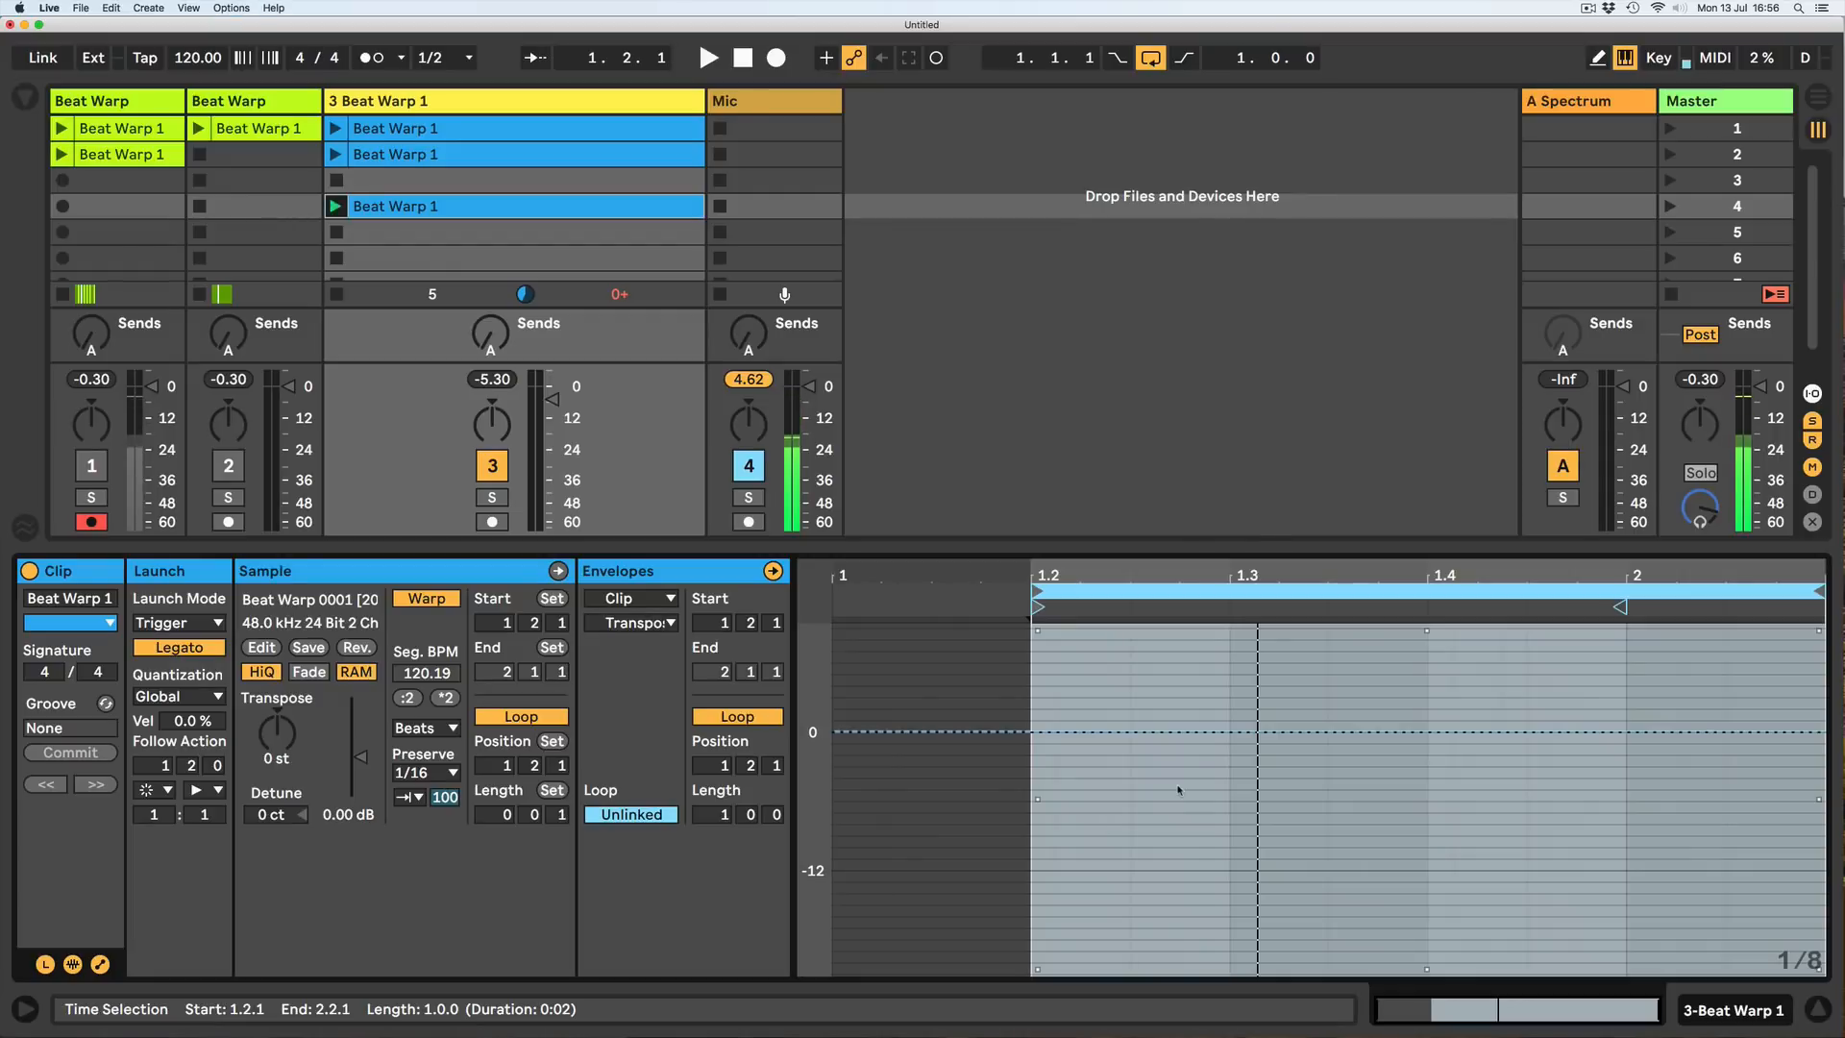
right_click(1178, 790)
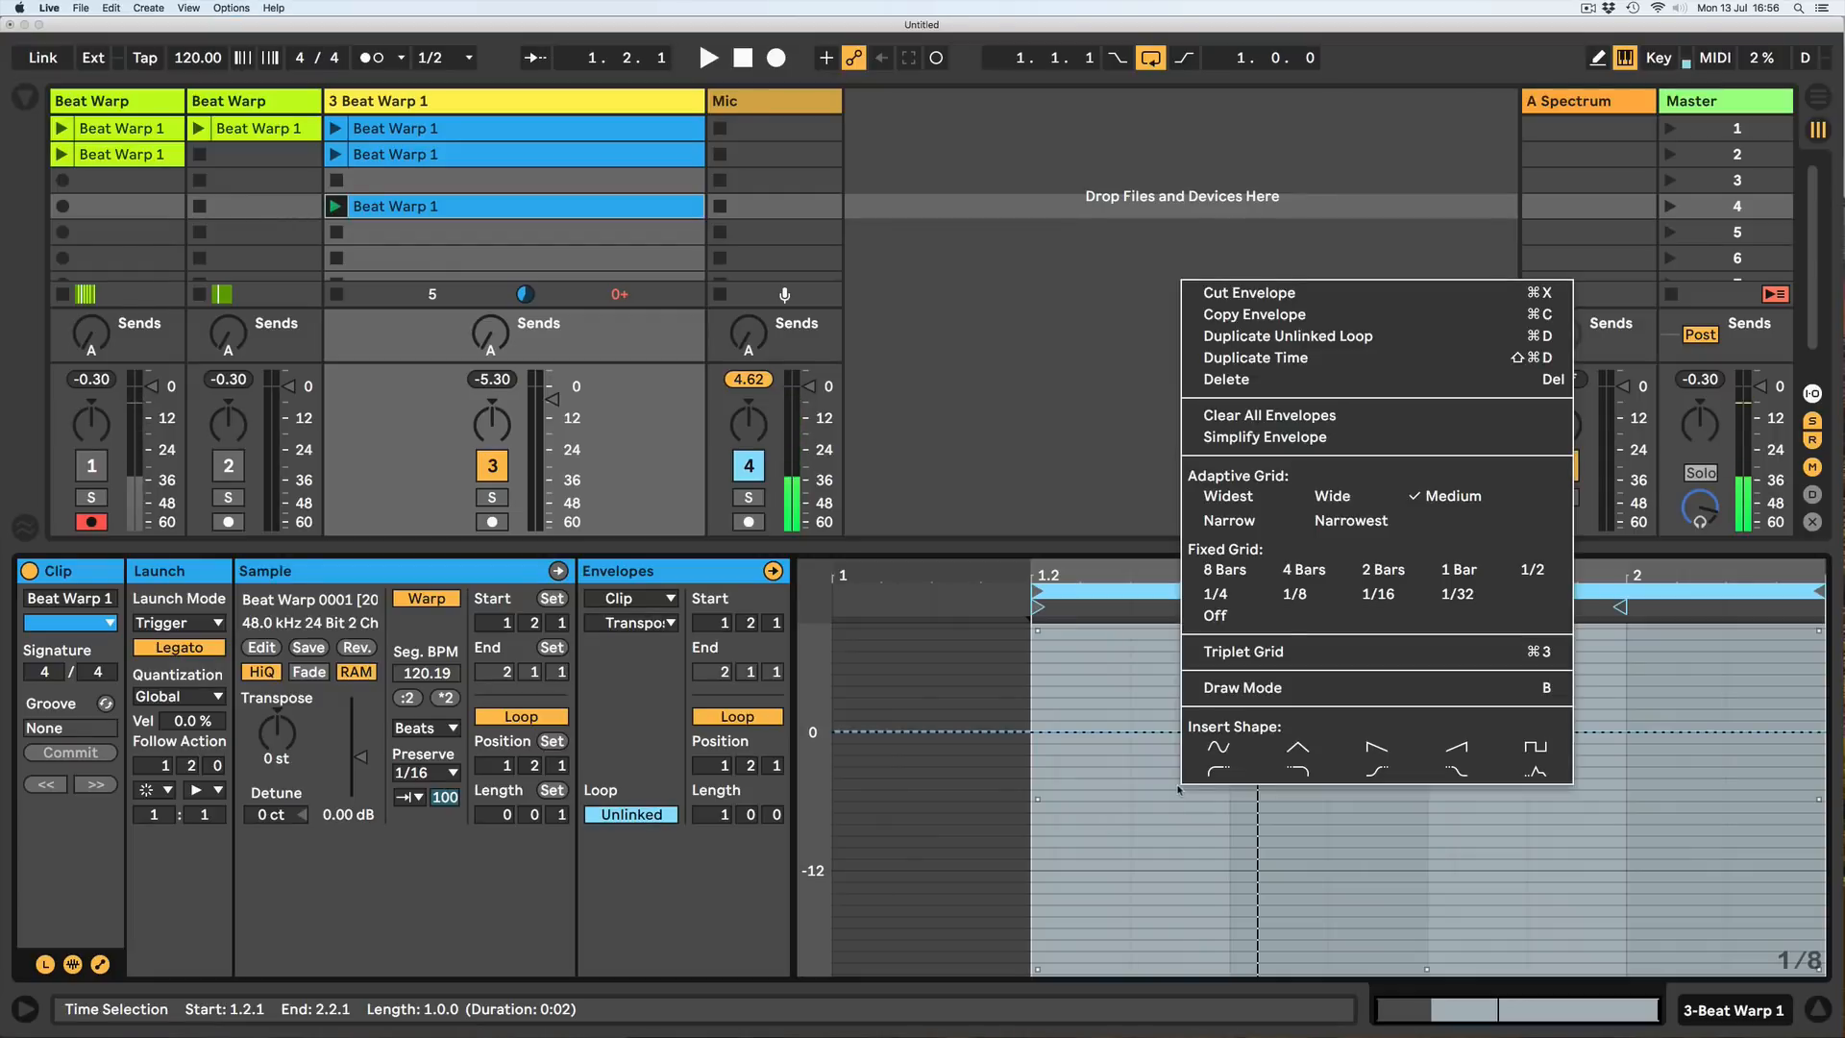
left_click(1378, 594)
key("b")
mouse_move(1106, 747)
left_mouse_down()
mouse_move(1463, 844)
mouse_move(1747, 882)
left_mouse_up()
key("space")
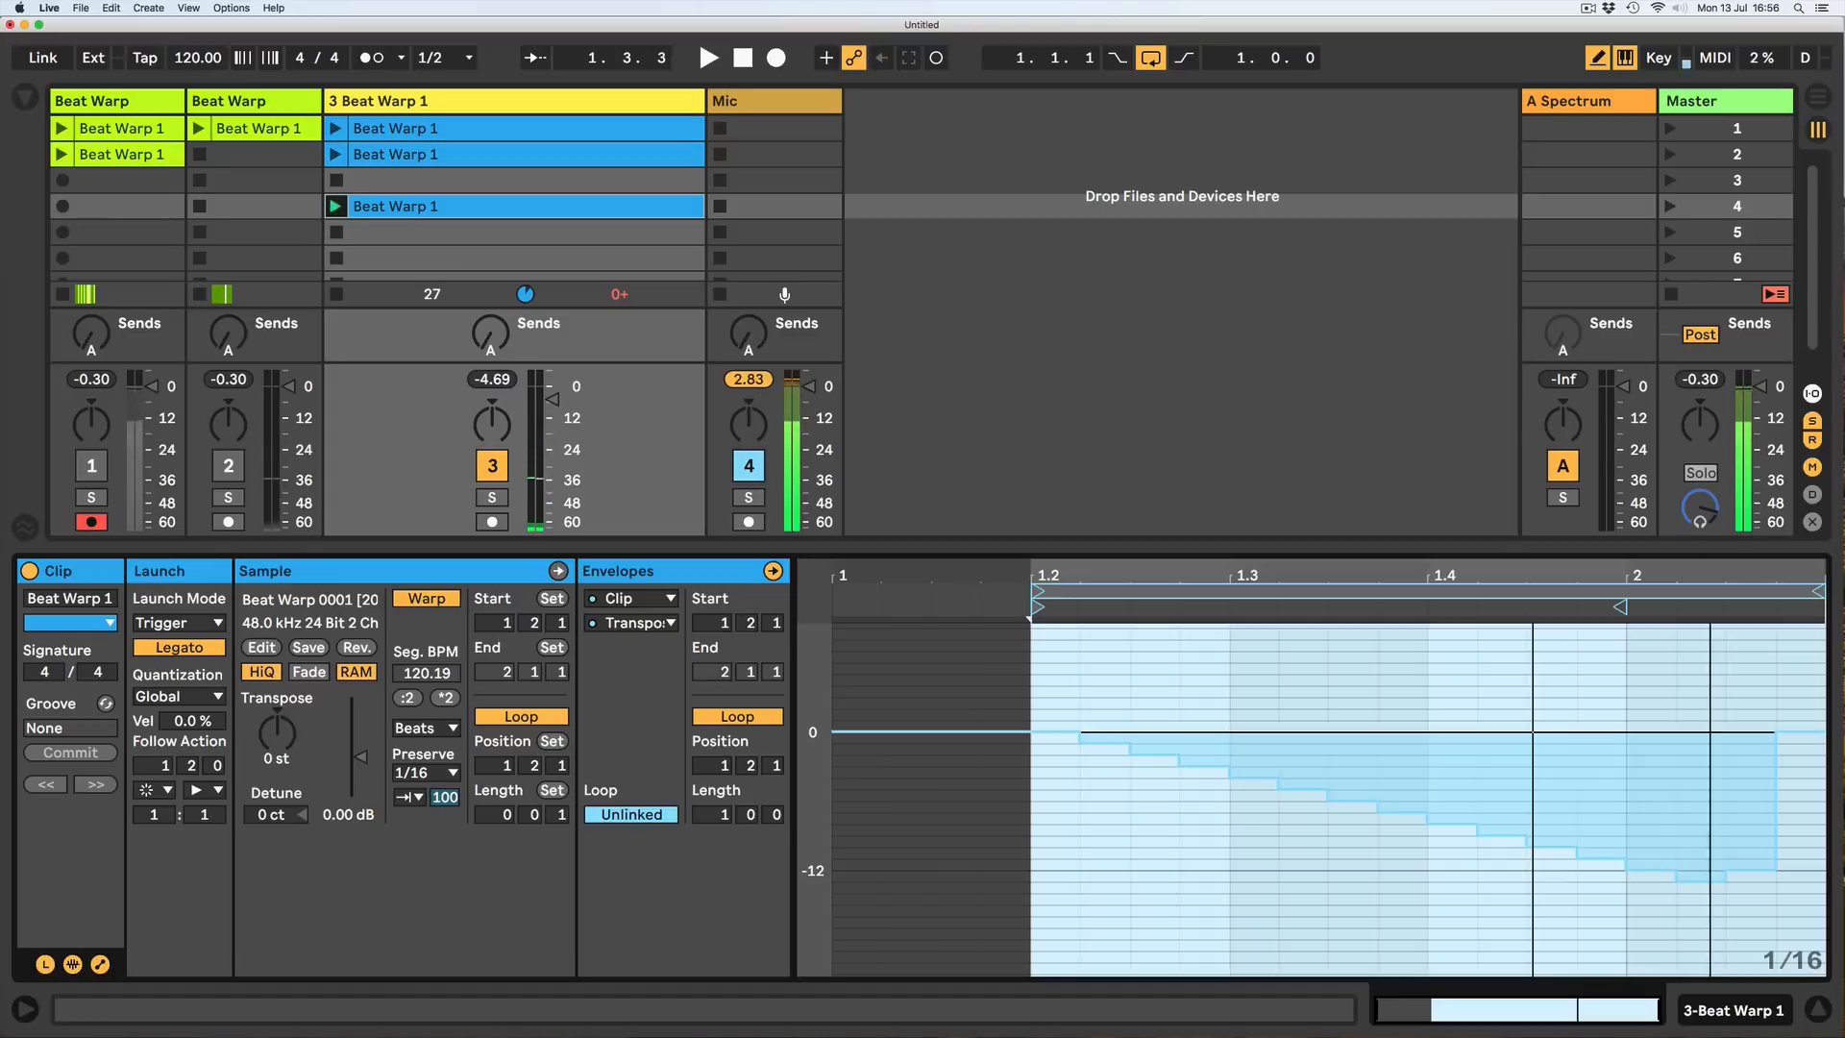
Extend the envelope loop to a length of 2.0.1 and draw steps rising to about +6 semitones at its end.
left_click_drag(699, 815, 698, 792)
left_click_drag(1148, 869, 1520, 662)
mouse_move(1820, 598)
left_mouse_down()
mouse_move(1499, 598)
mouse_move(1515, 598)
left_mouse_up()
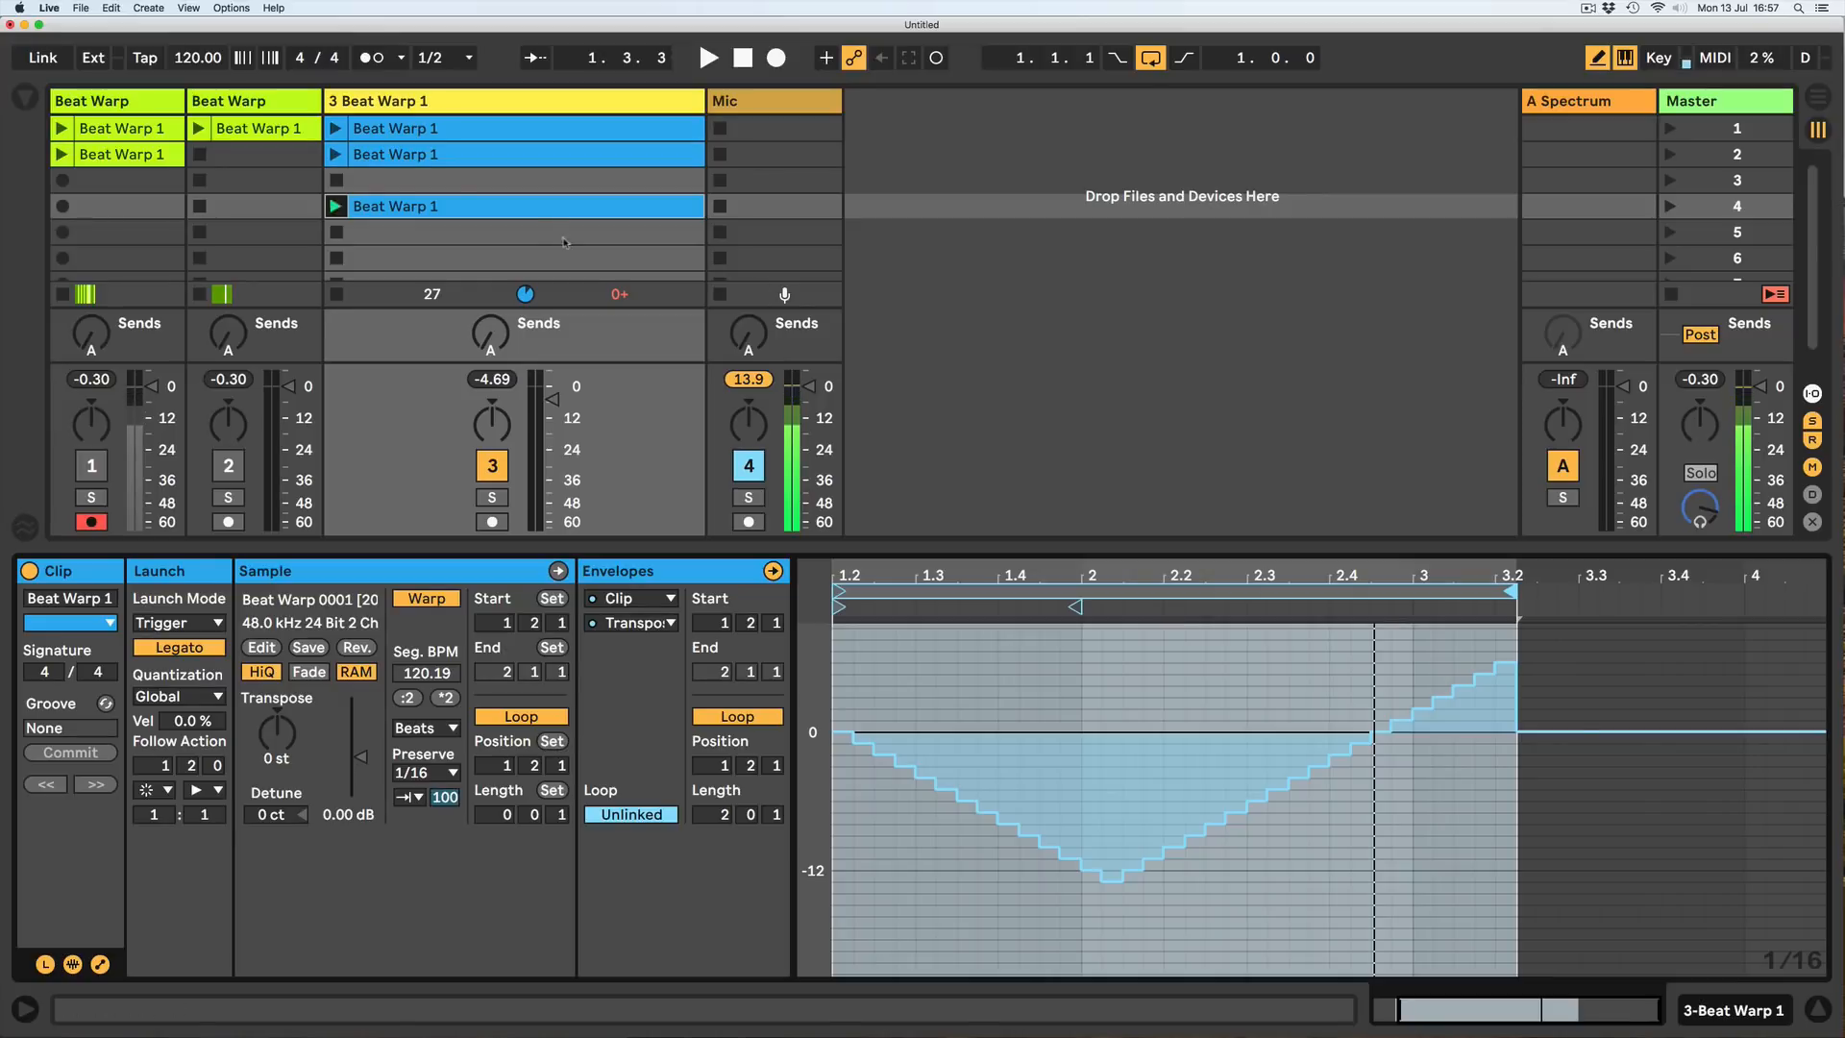
Move the transposed clip up into scene 3 below the reversed clip and launch the original clip.
left_click_drag(514, 206, 519, 191)
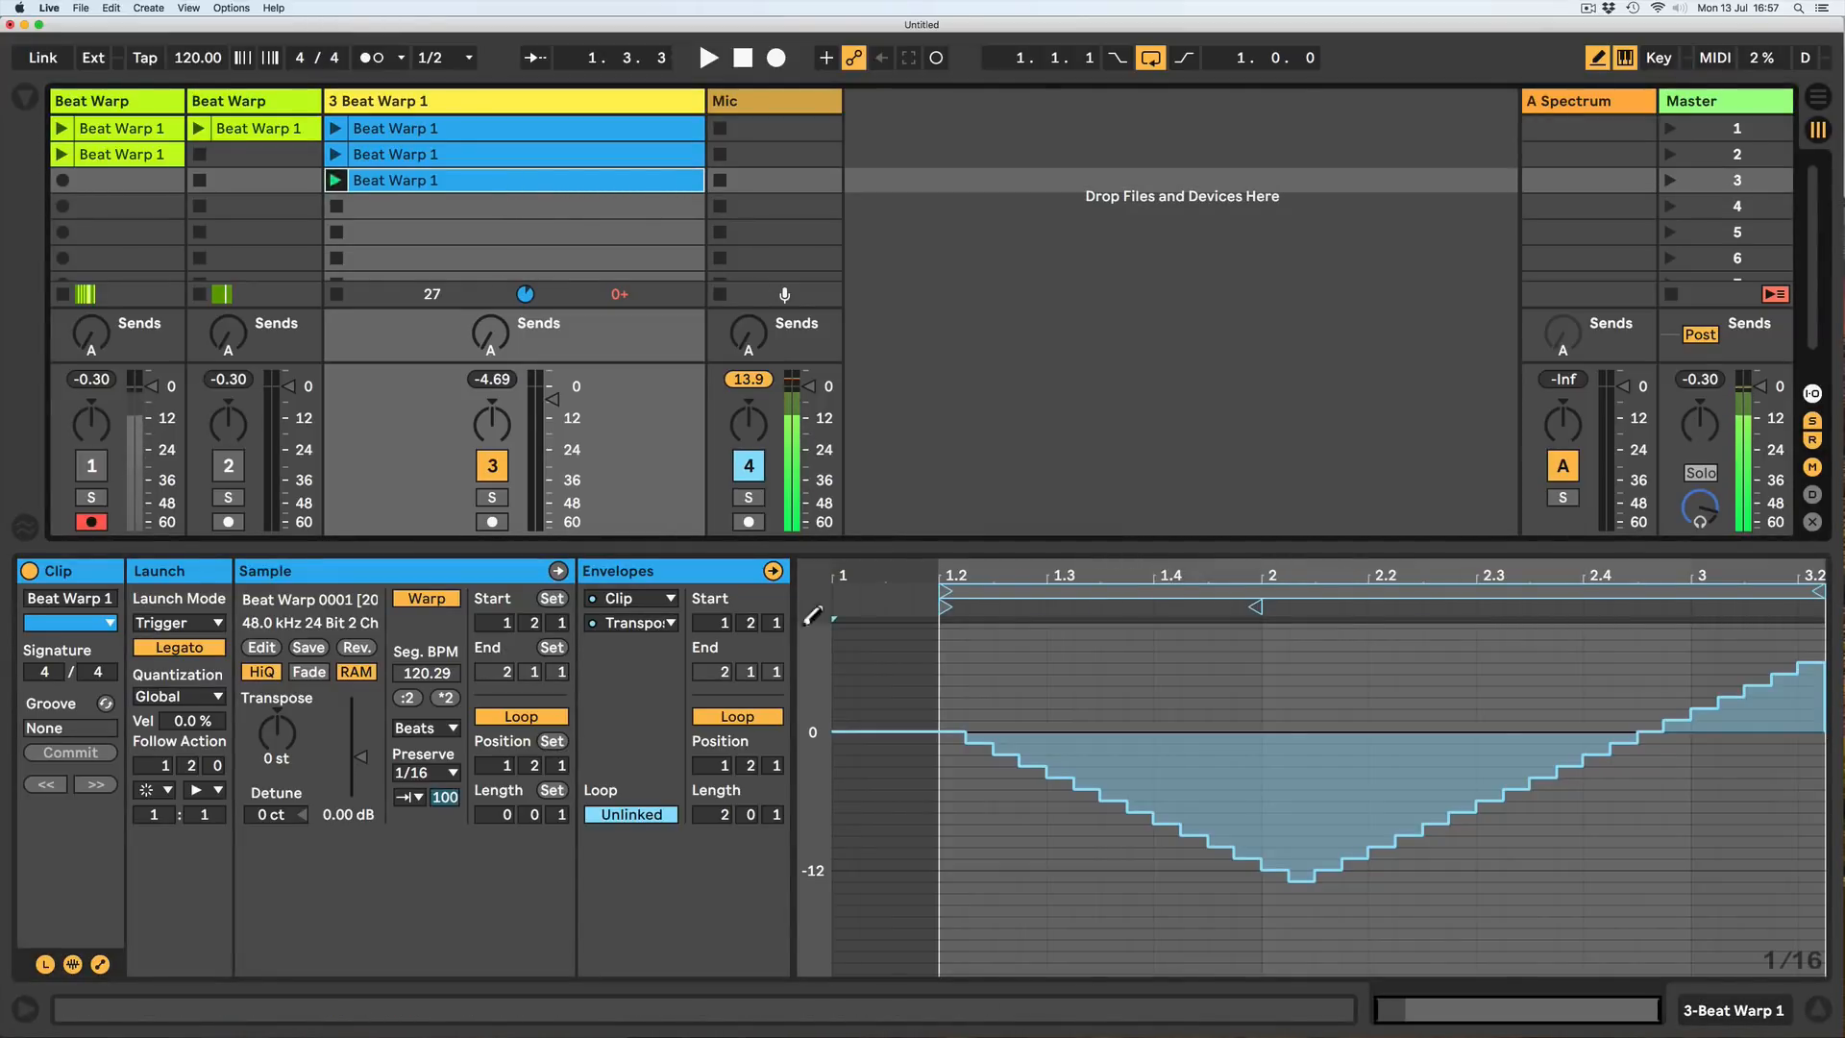
left_click(336, 129)
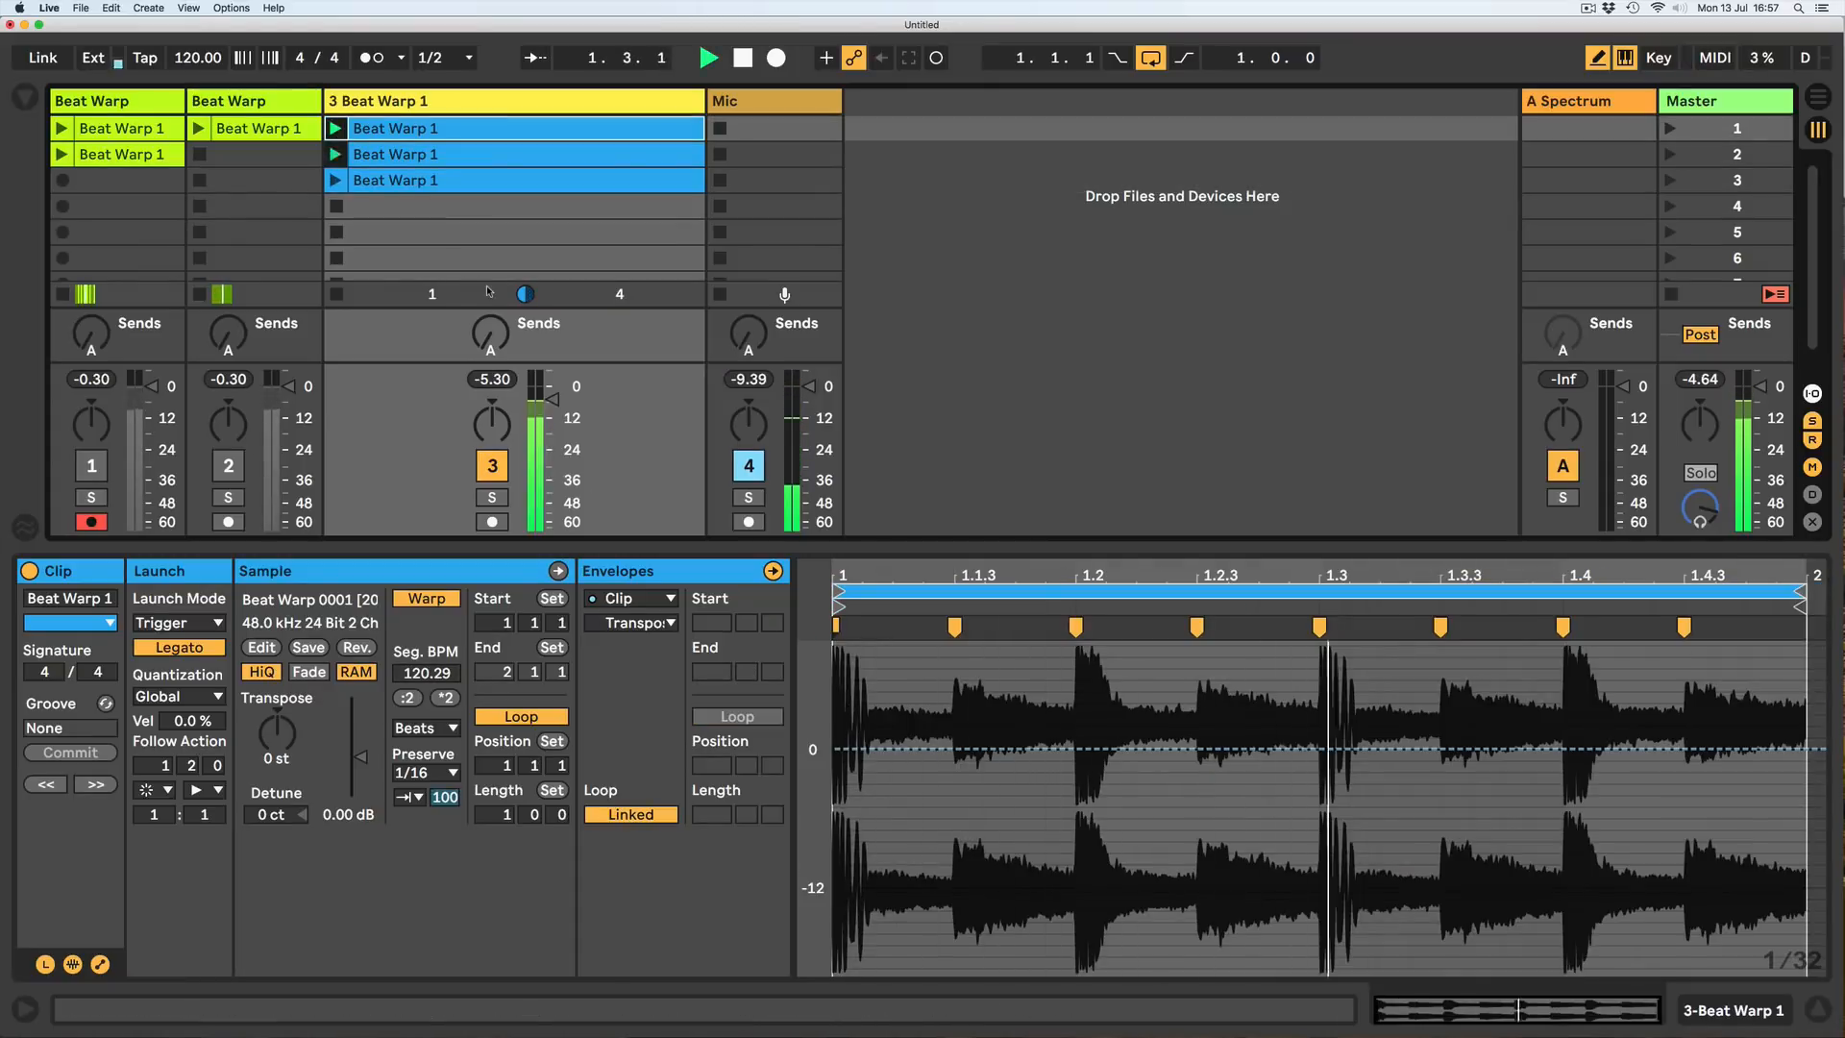
Set the transposed clip's Follow Action time to 0.2.0, with First at chance 1 and no second action at chance 0.
left_click(466, 180)
left_click_drag(188, 767, 170, 879)
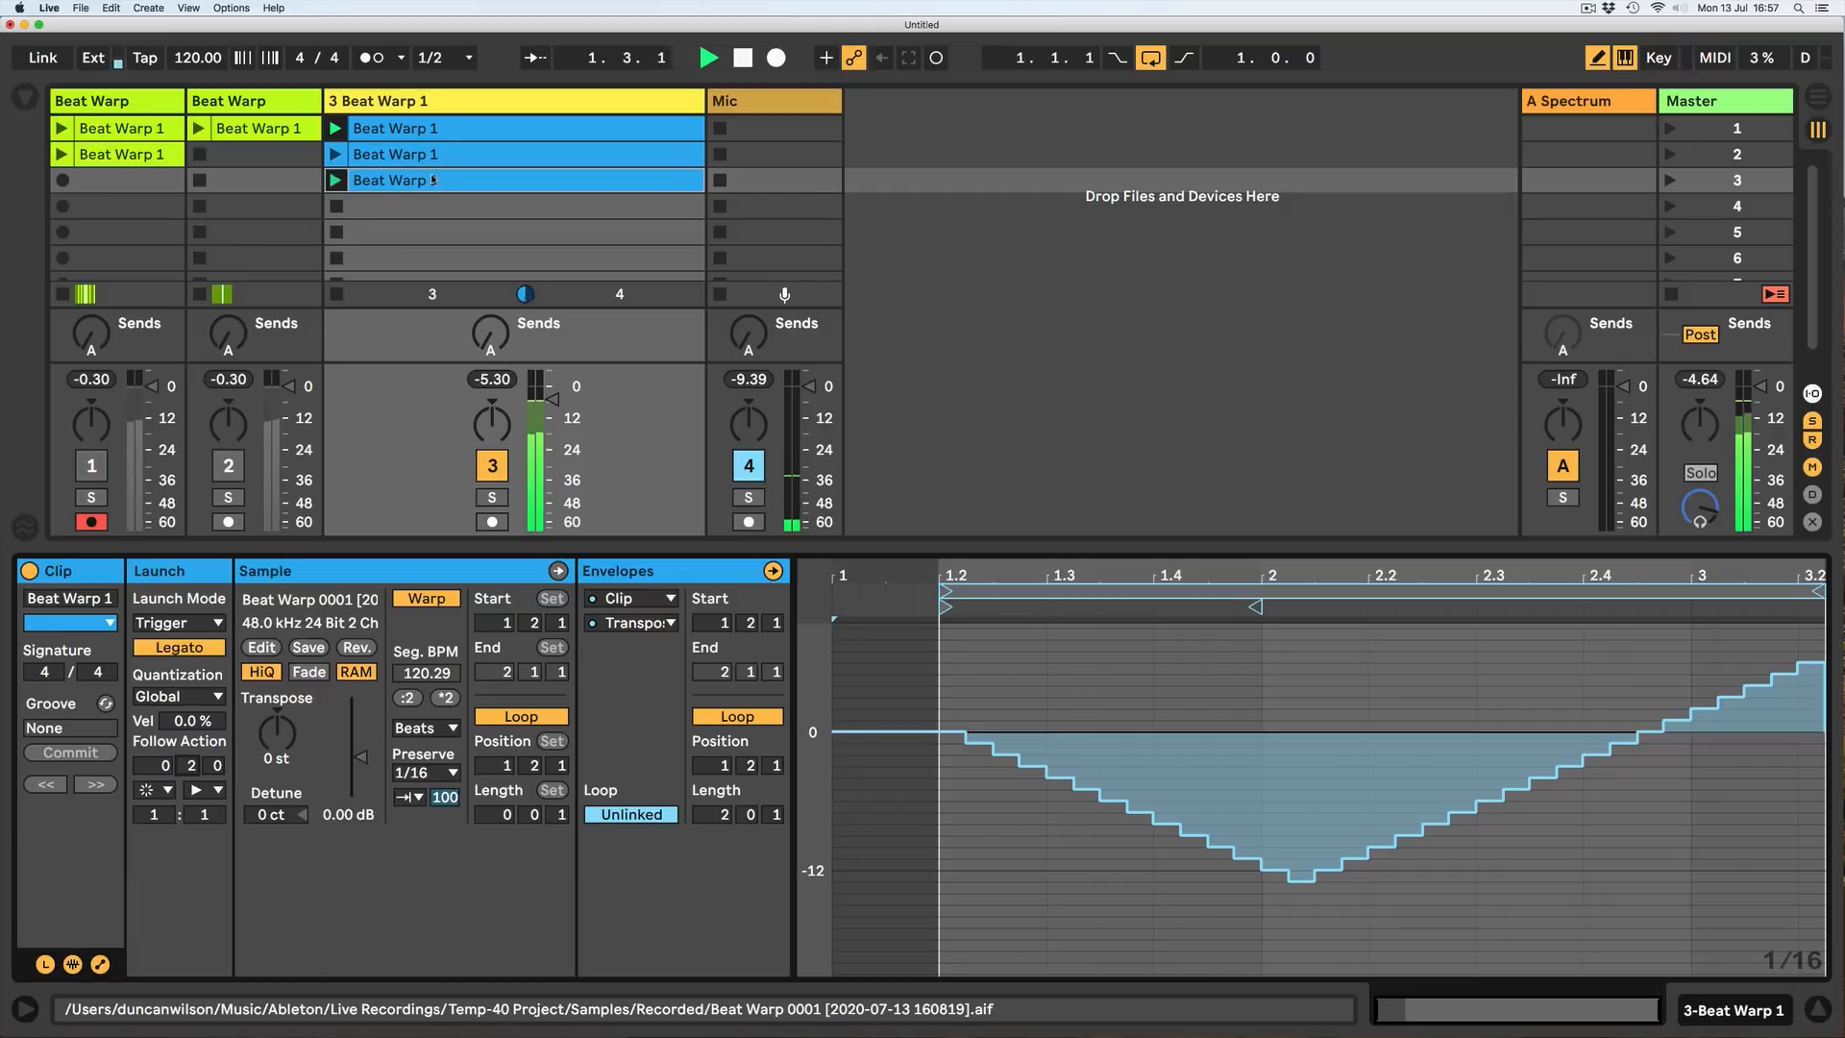
left_click(149, 790)
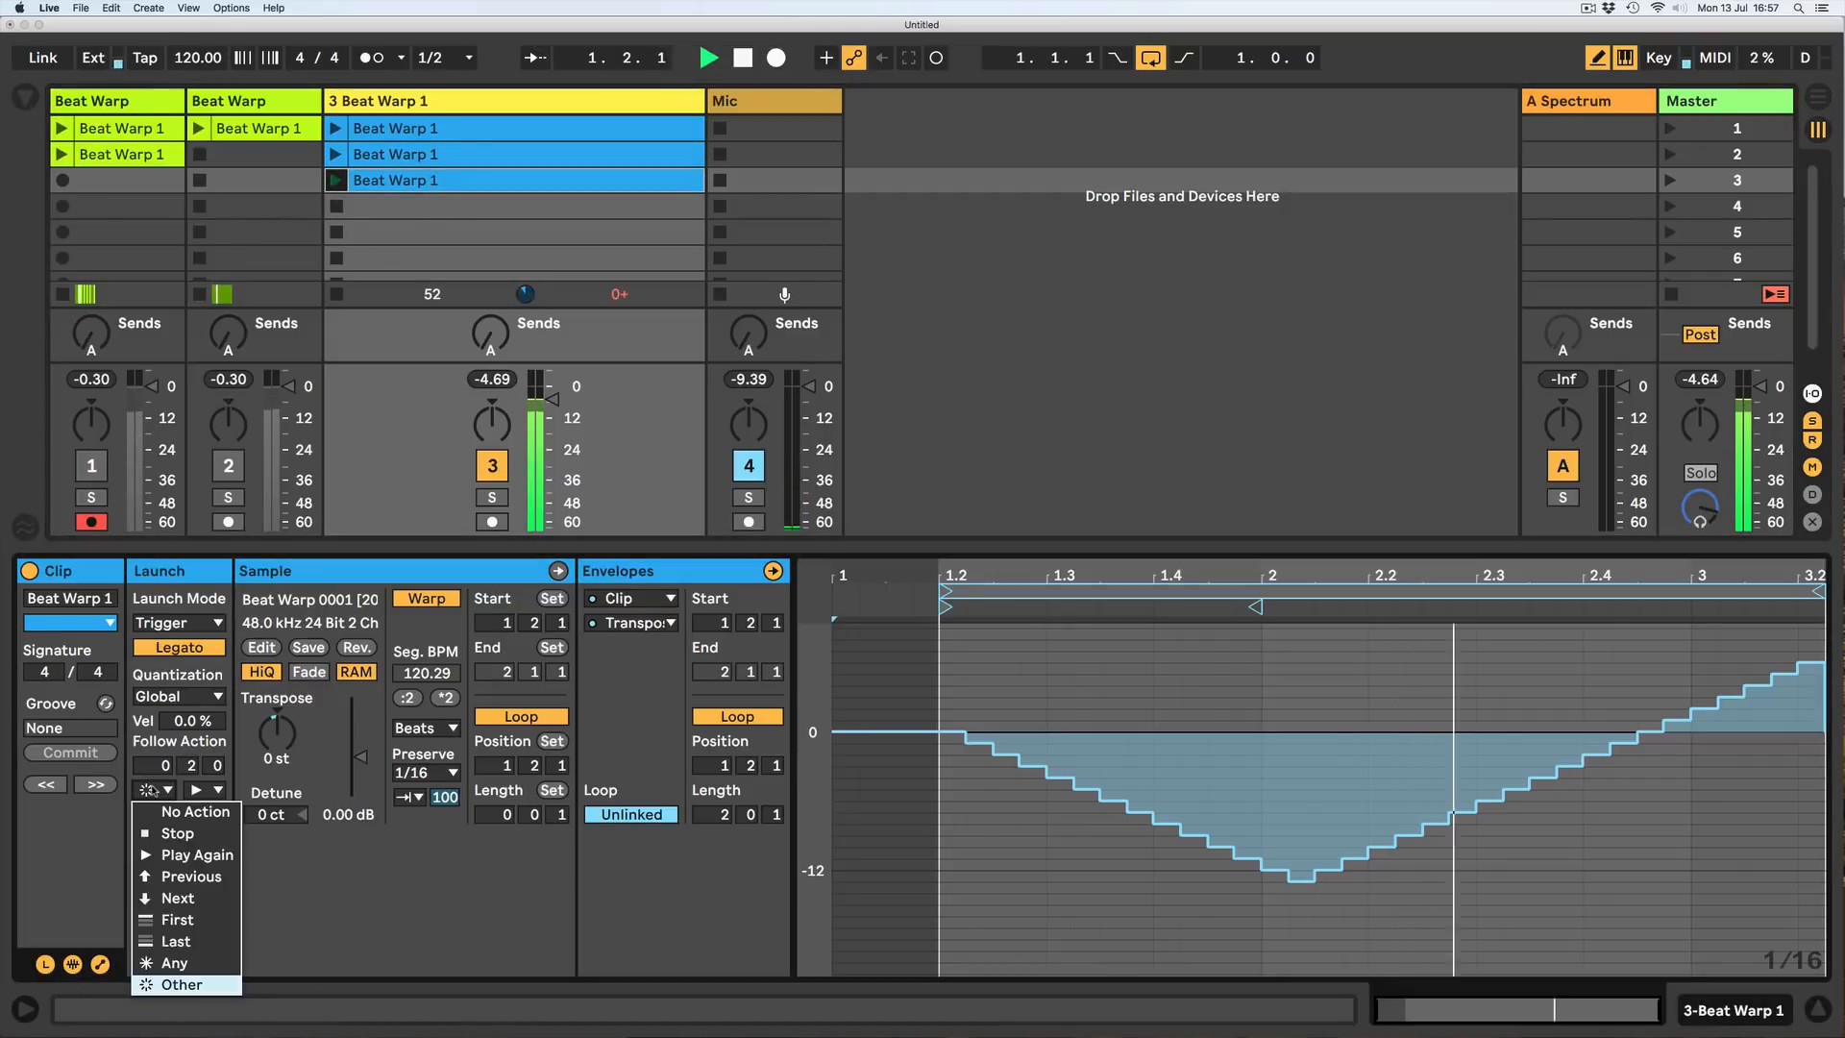
left_click(179, 920)
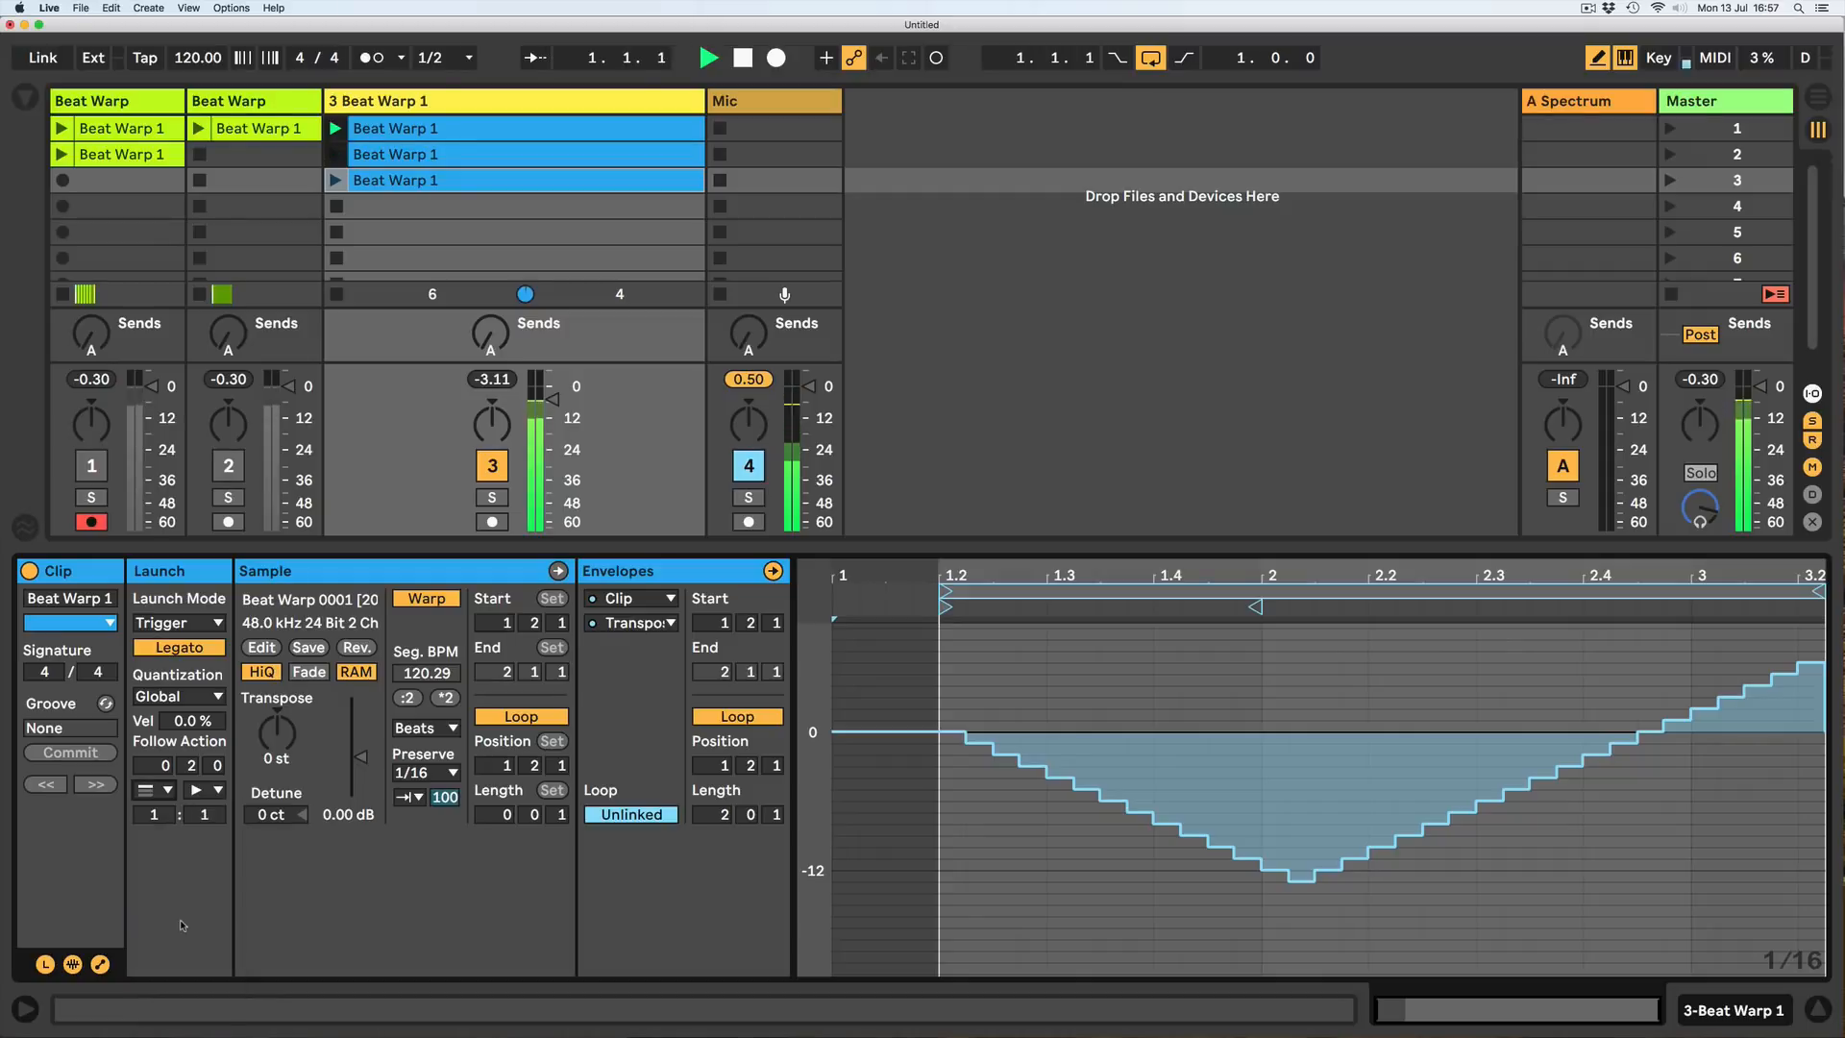
left_click(205, 788)
left_click(205, 815)
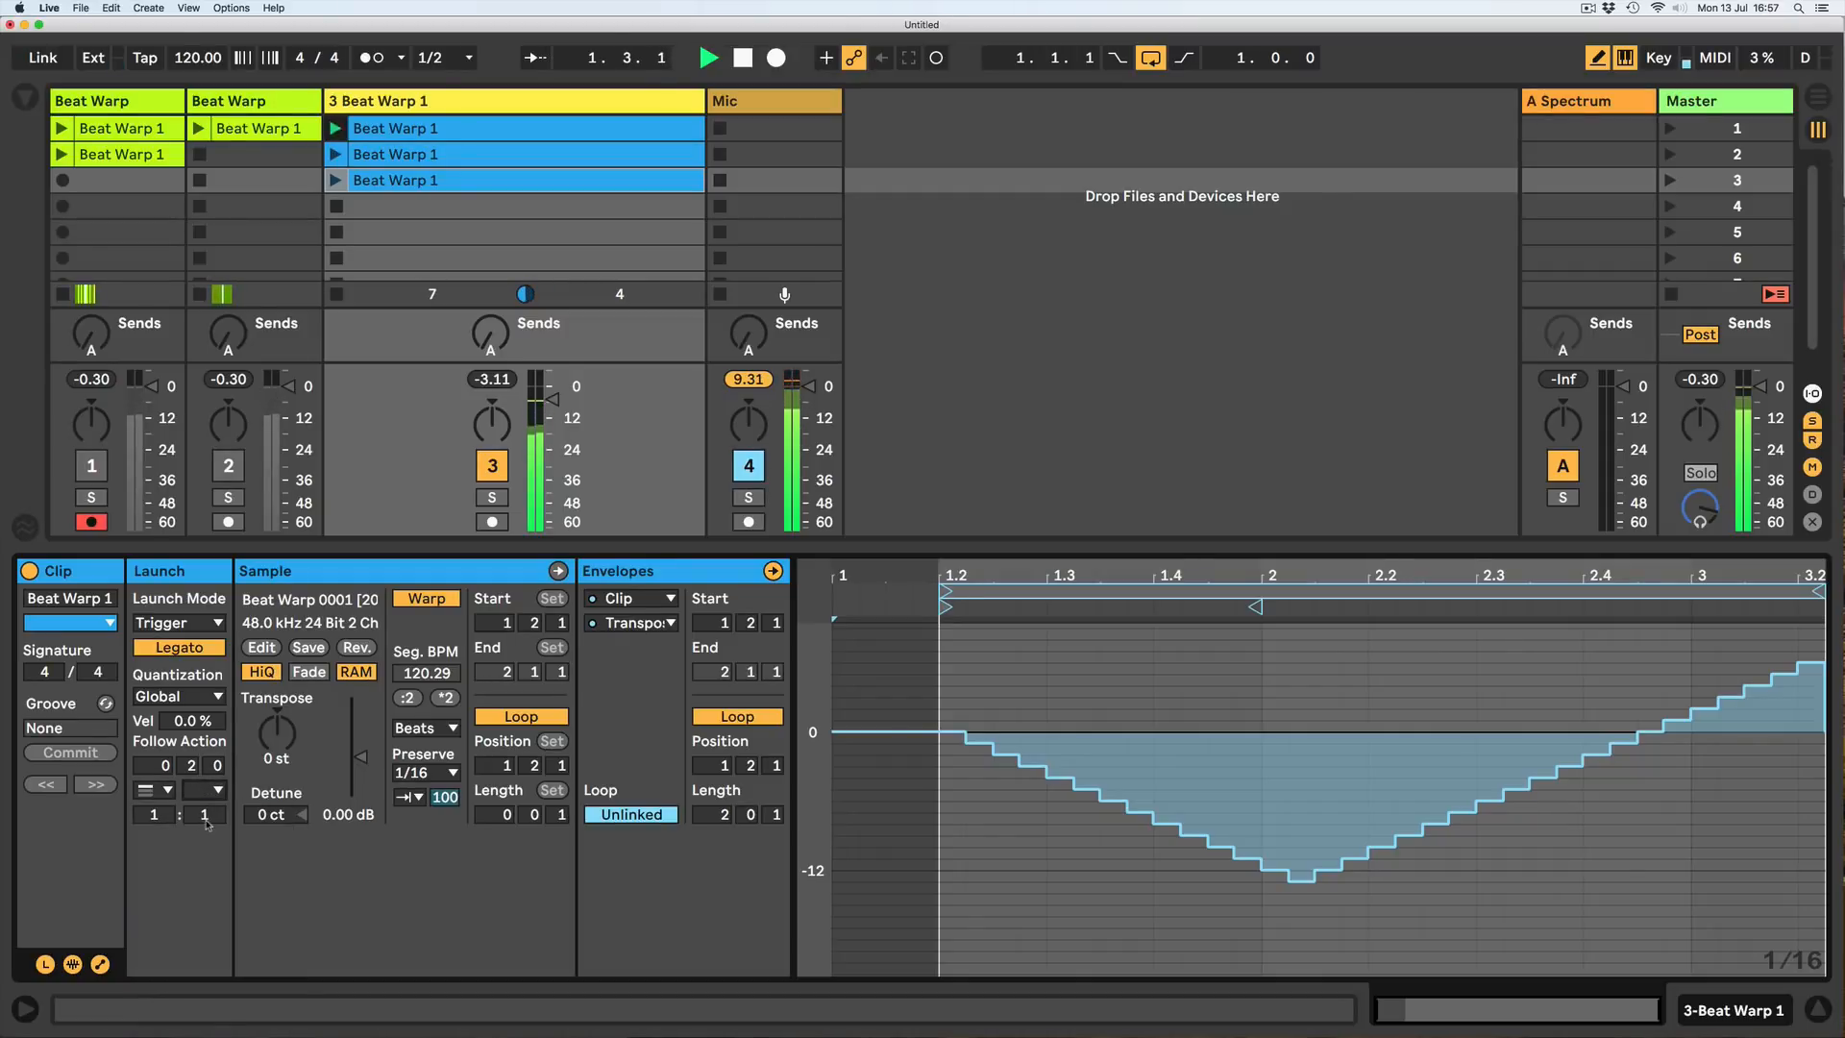
left_click_drag(209, 820, 191, 876)
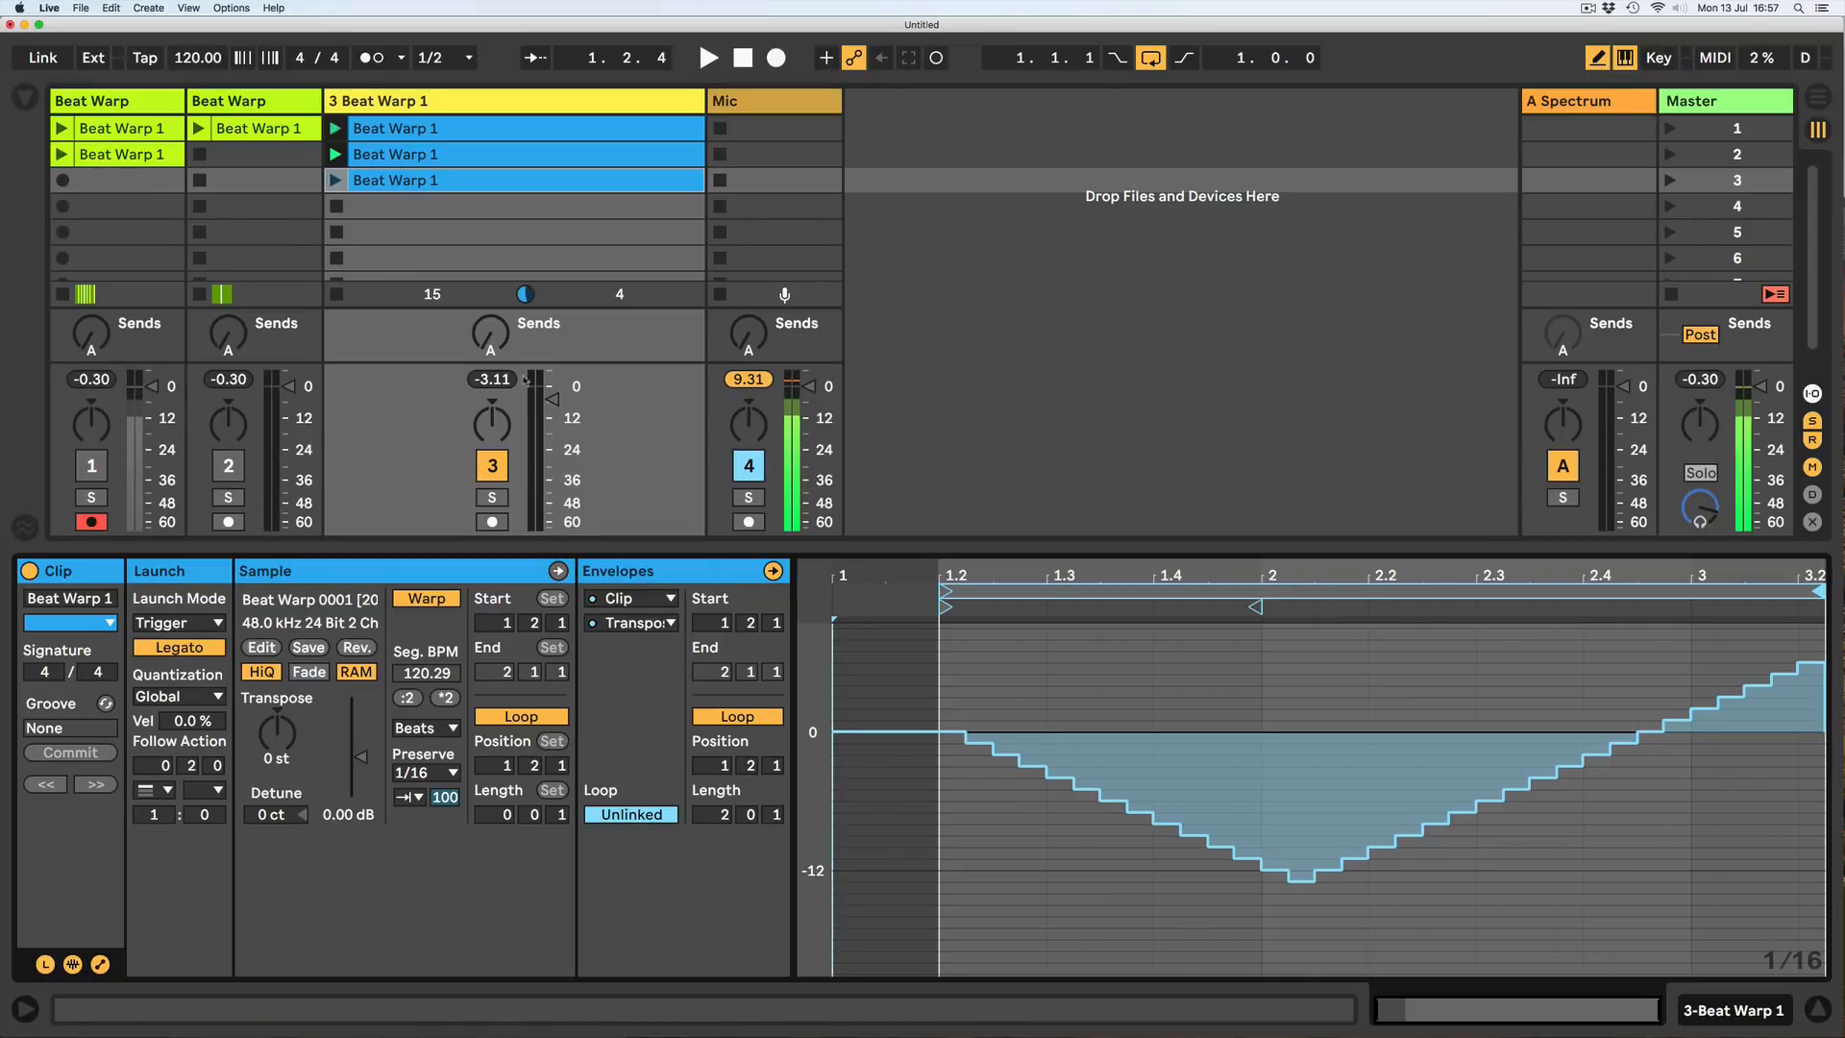
Show the tracks' input and output routing and start playback of the track 3 clips.
key("super+alt+i")
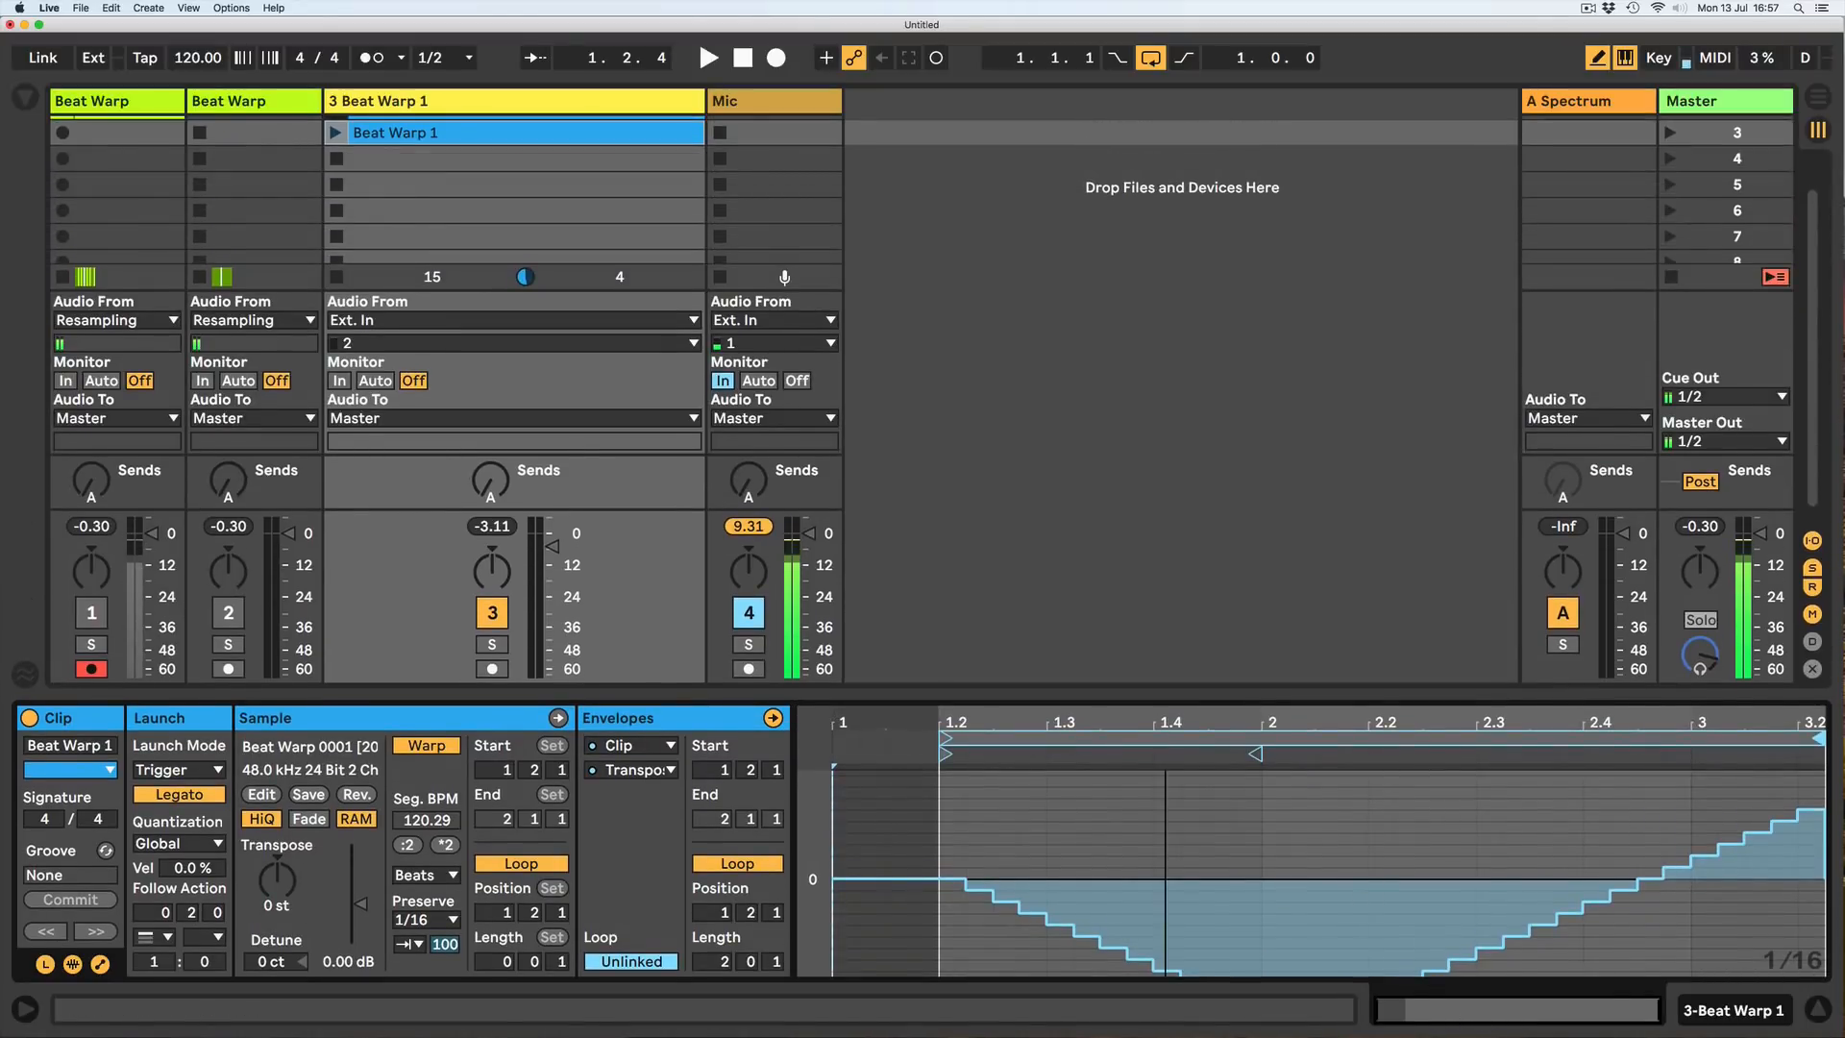
left_click_drag(806, 918, 818, 820)
key("space")
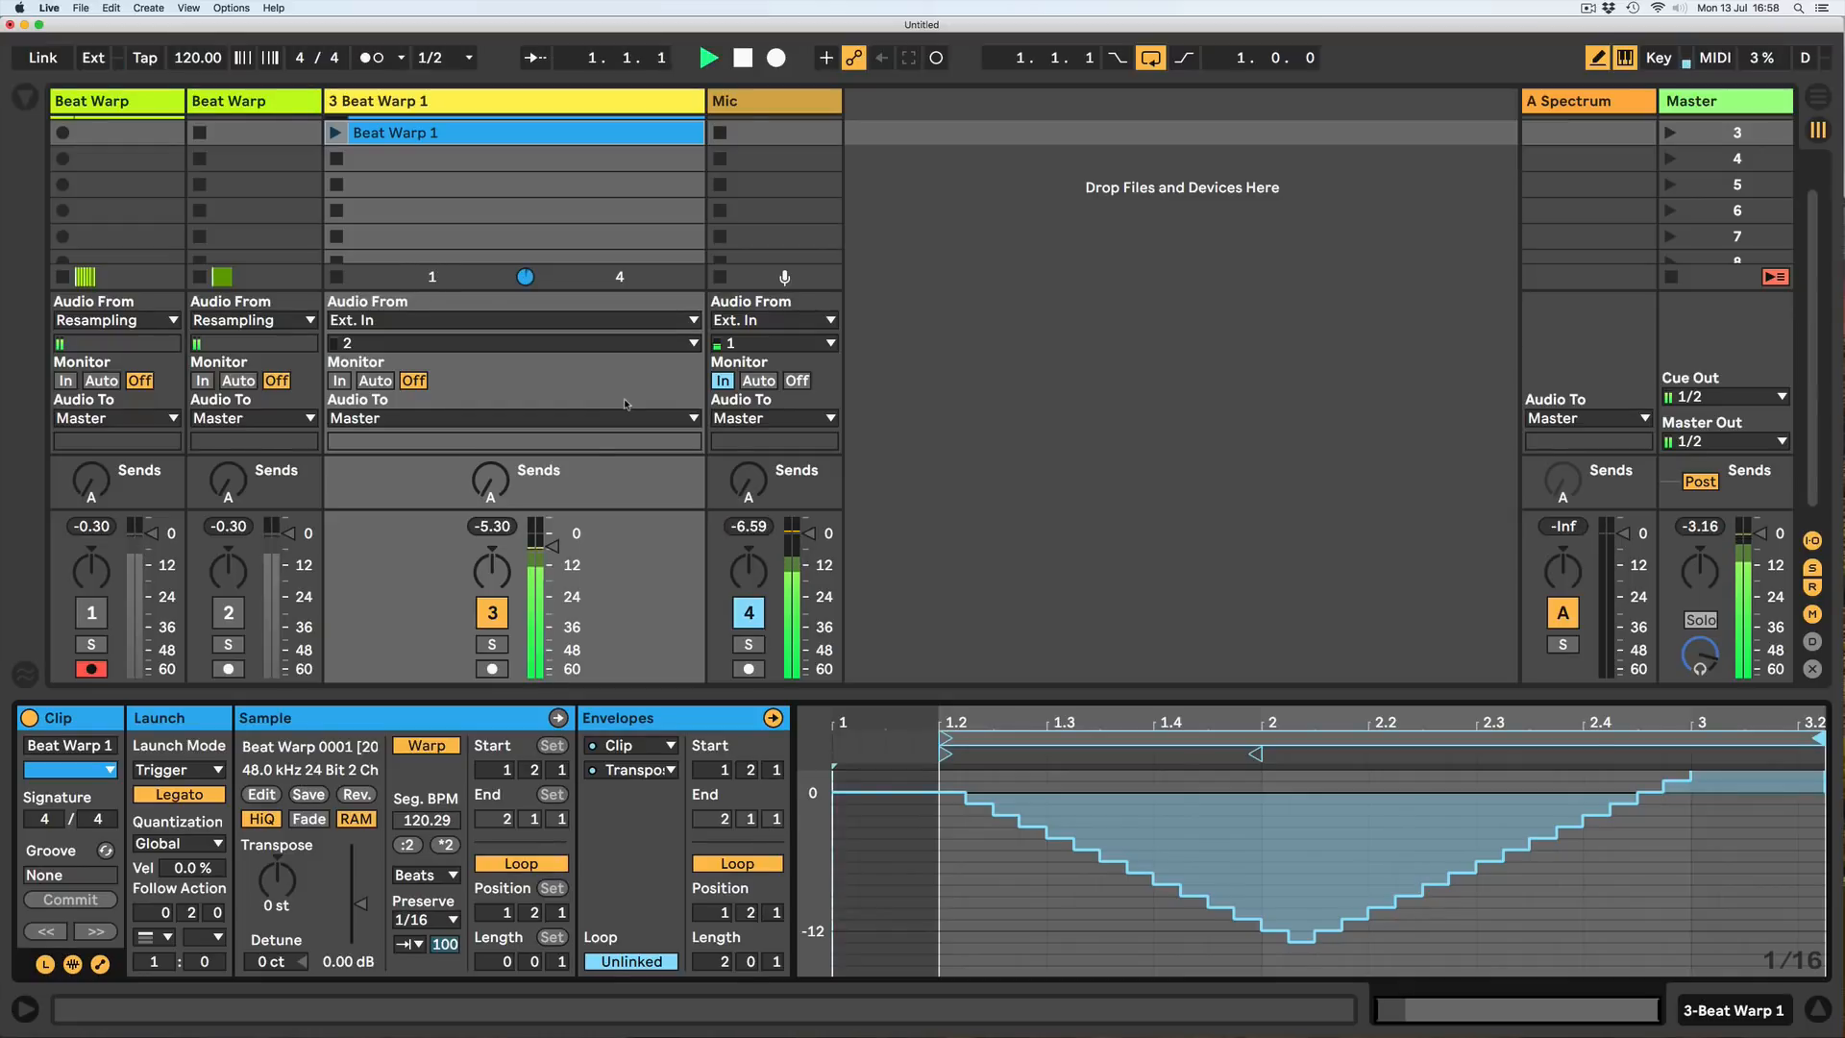
scroll(455, 188, "up", 2)
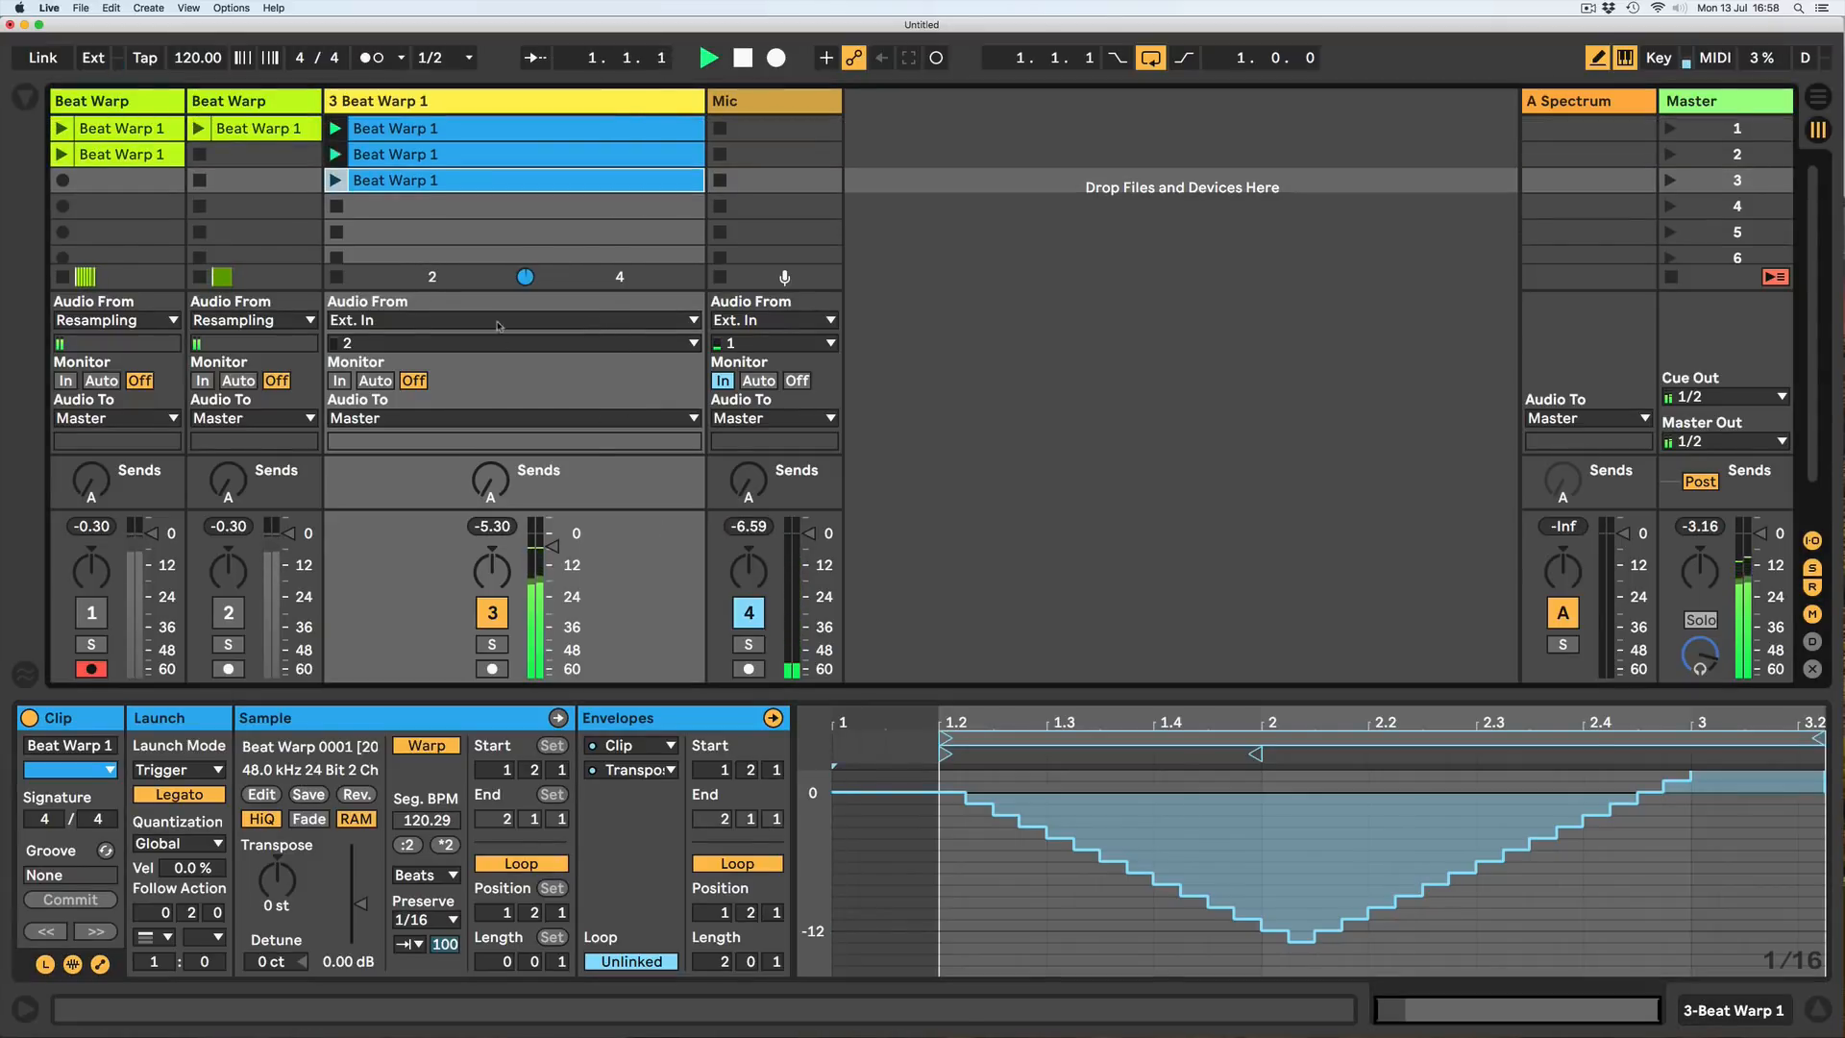
Stop playback, delete the transposed clip from scene 3 and copy the original clip into scene 4.
key("space")
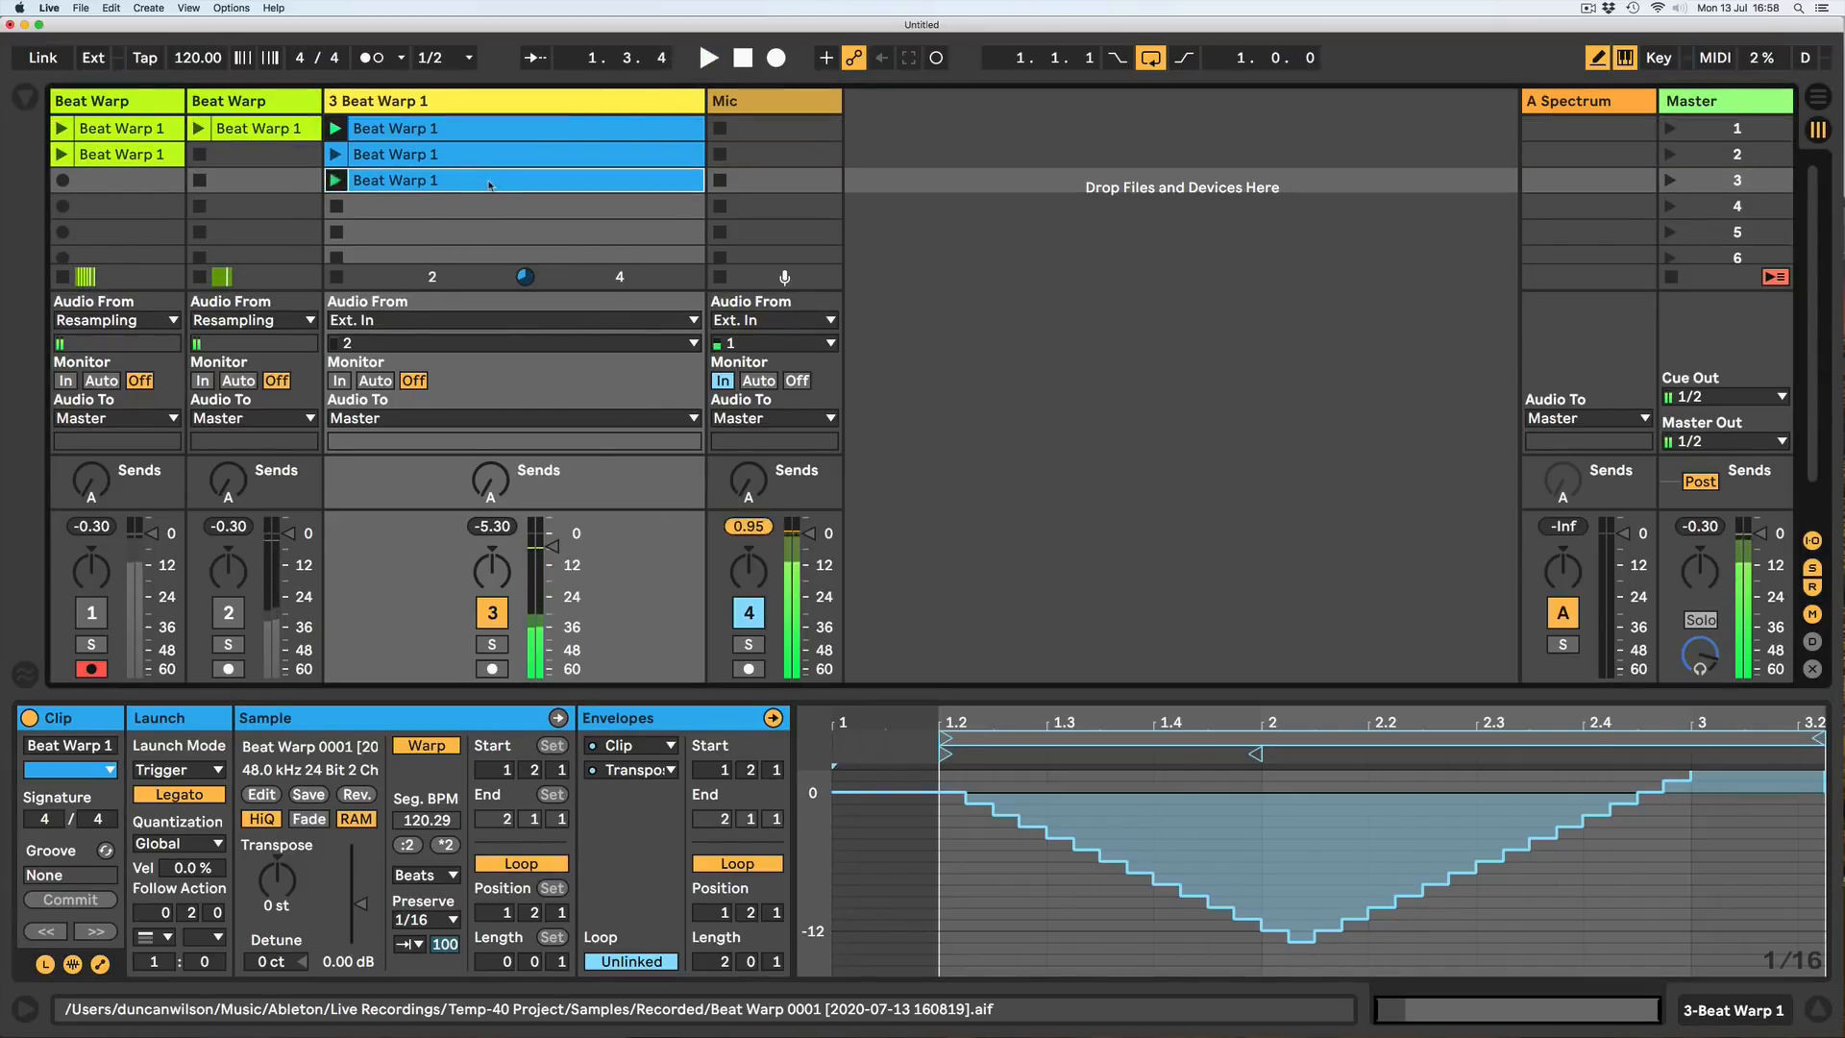
key("Delete")
left_click_drag(491, 133, 469, 214)
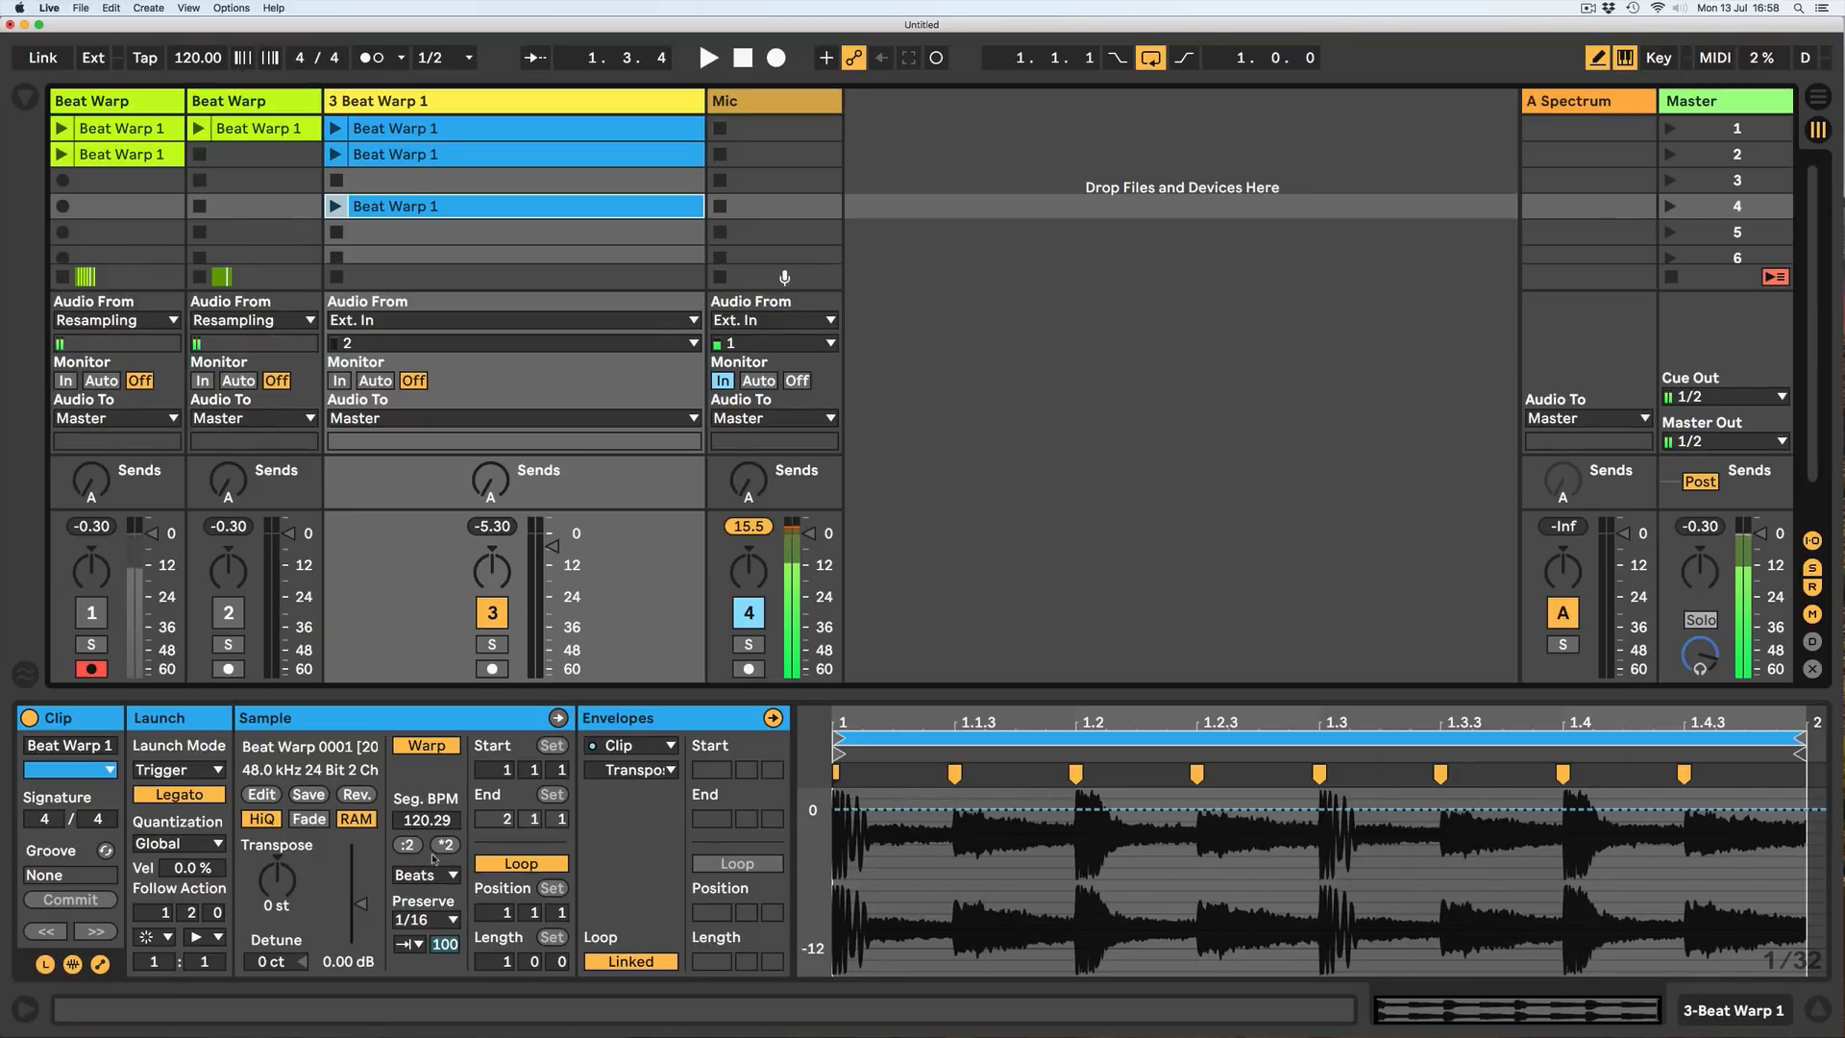
Double the scene 4 clip's warp tempo to a segment BPM of 481.16 and launch the slowed clip.
left_click(445, 845)
left_click(445, 845)
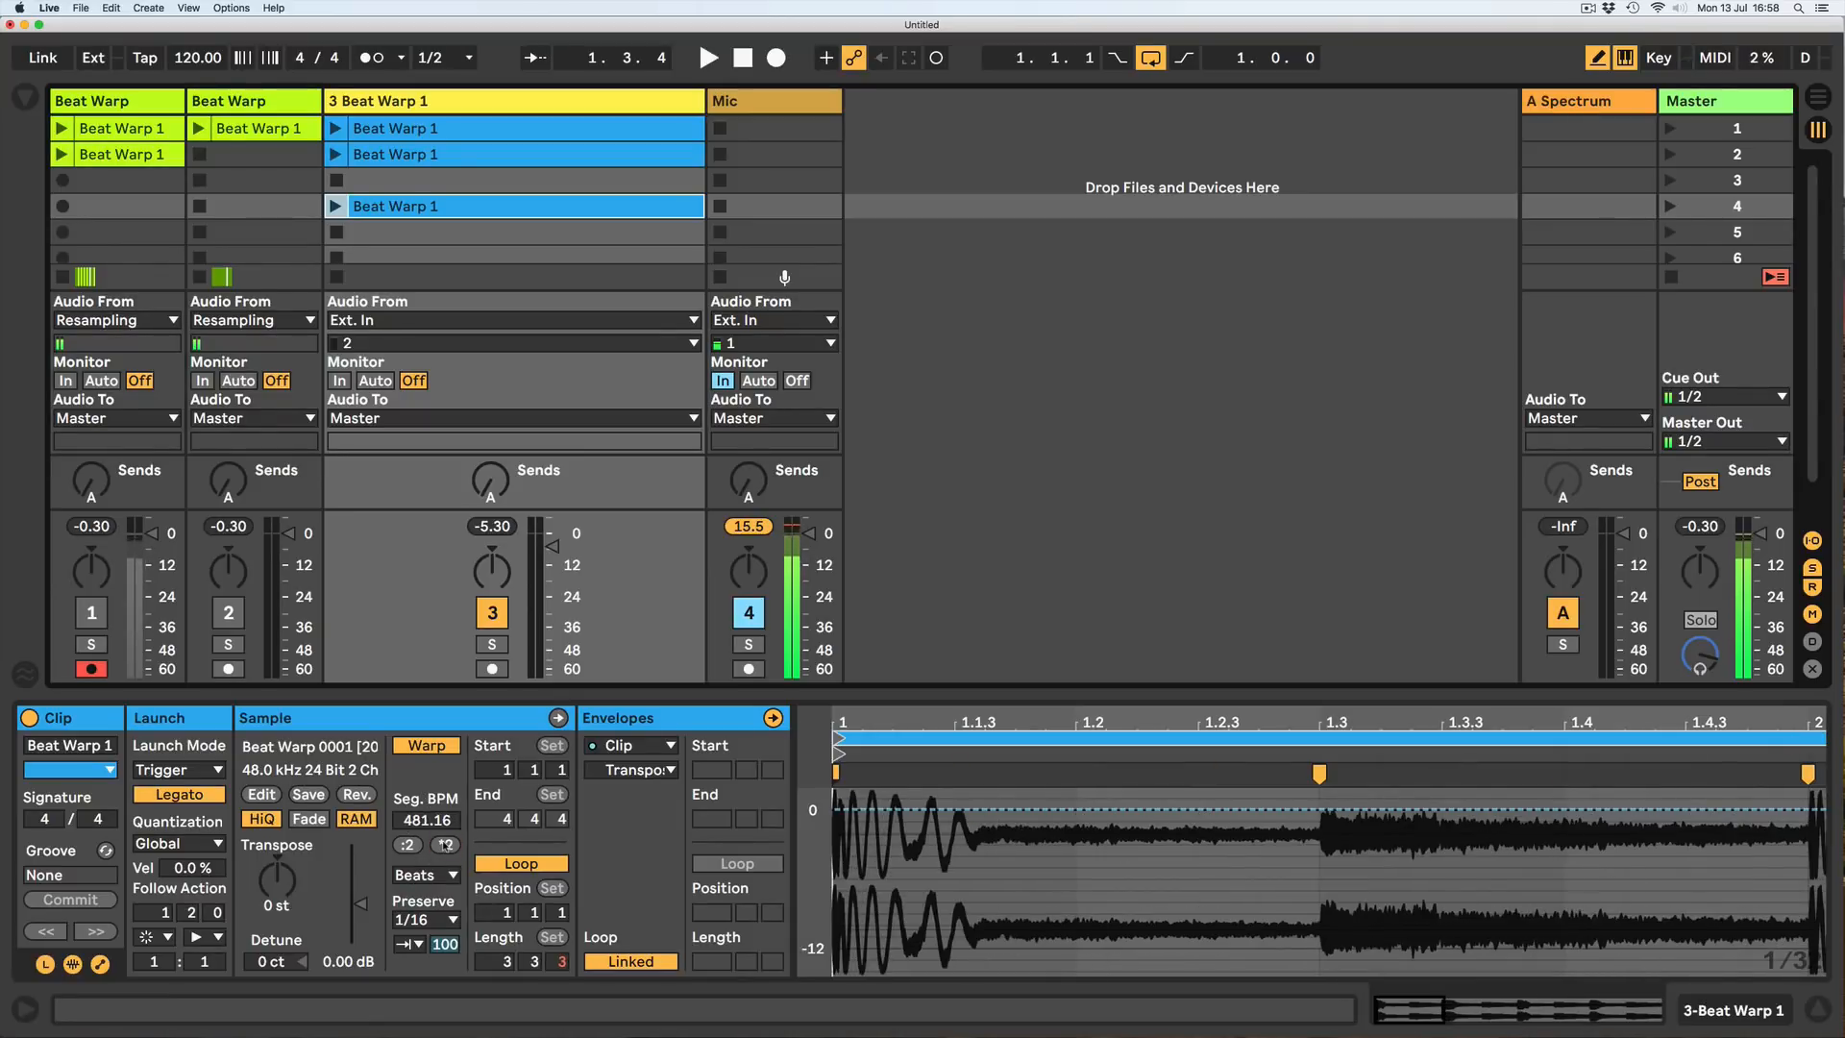
left_click(445, 844)
left_click(445, 844)
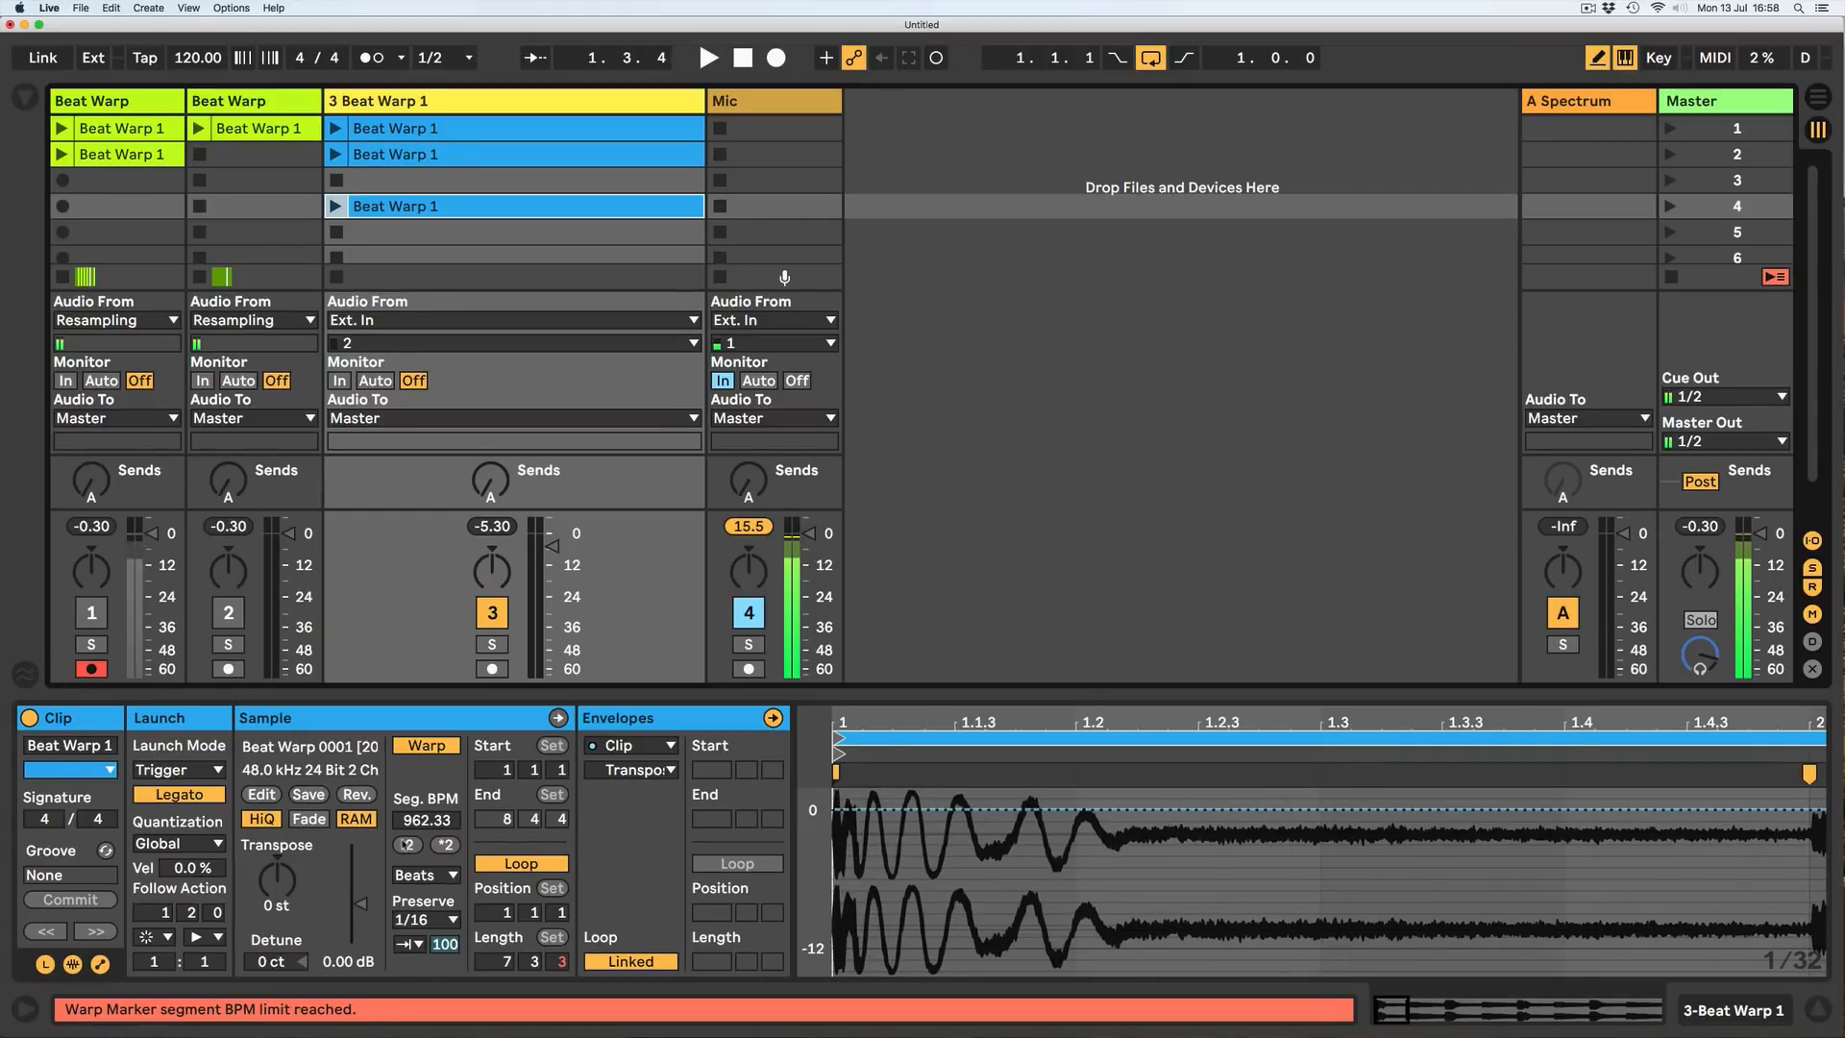
left_click(408, 844)
double_click(973, 725)
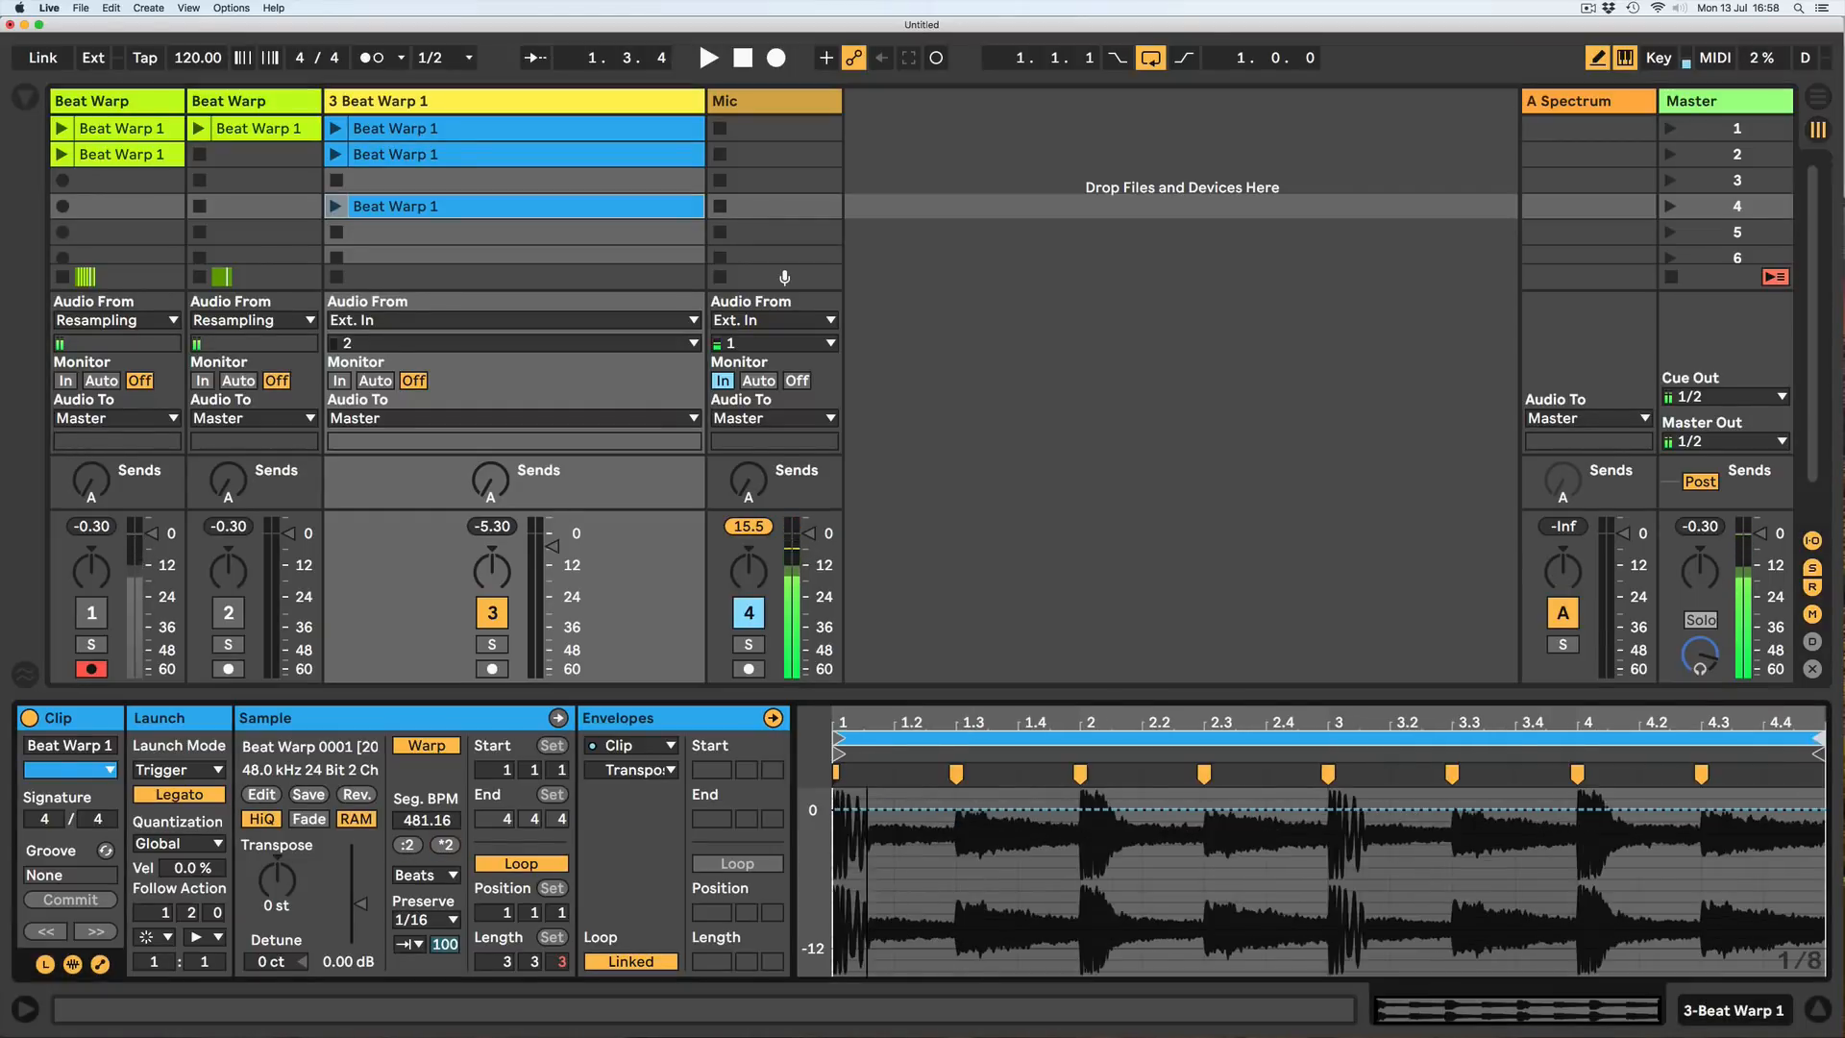
left_click(336, 206)
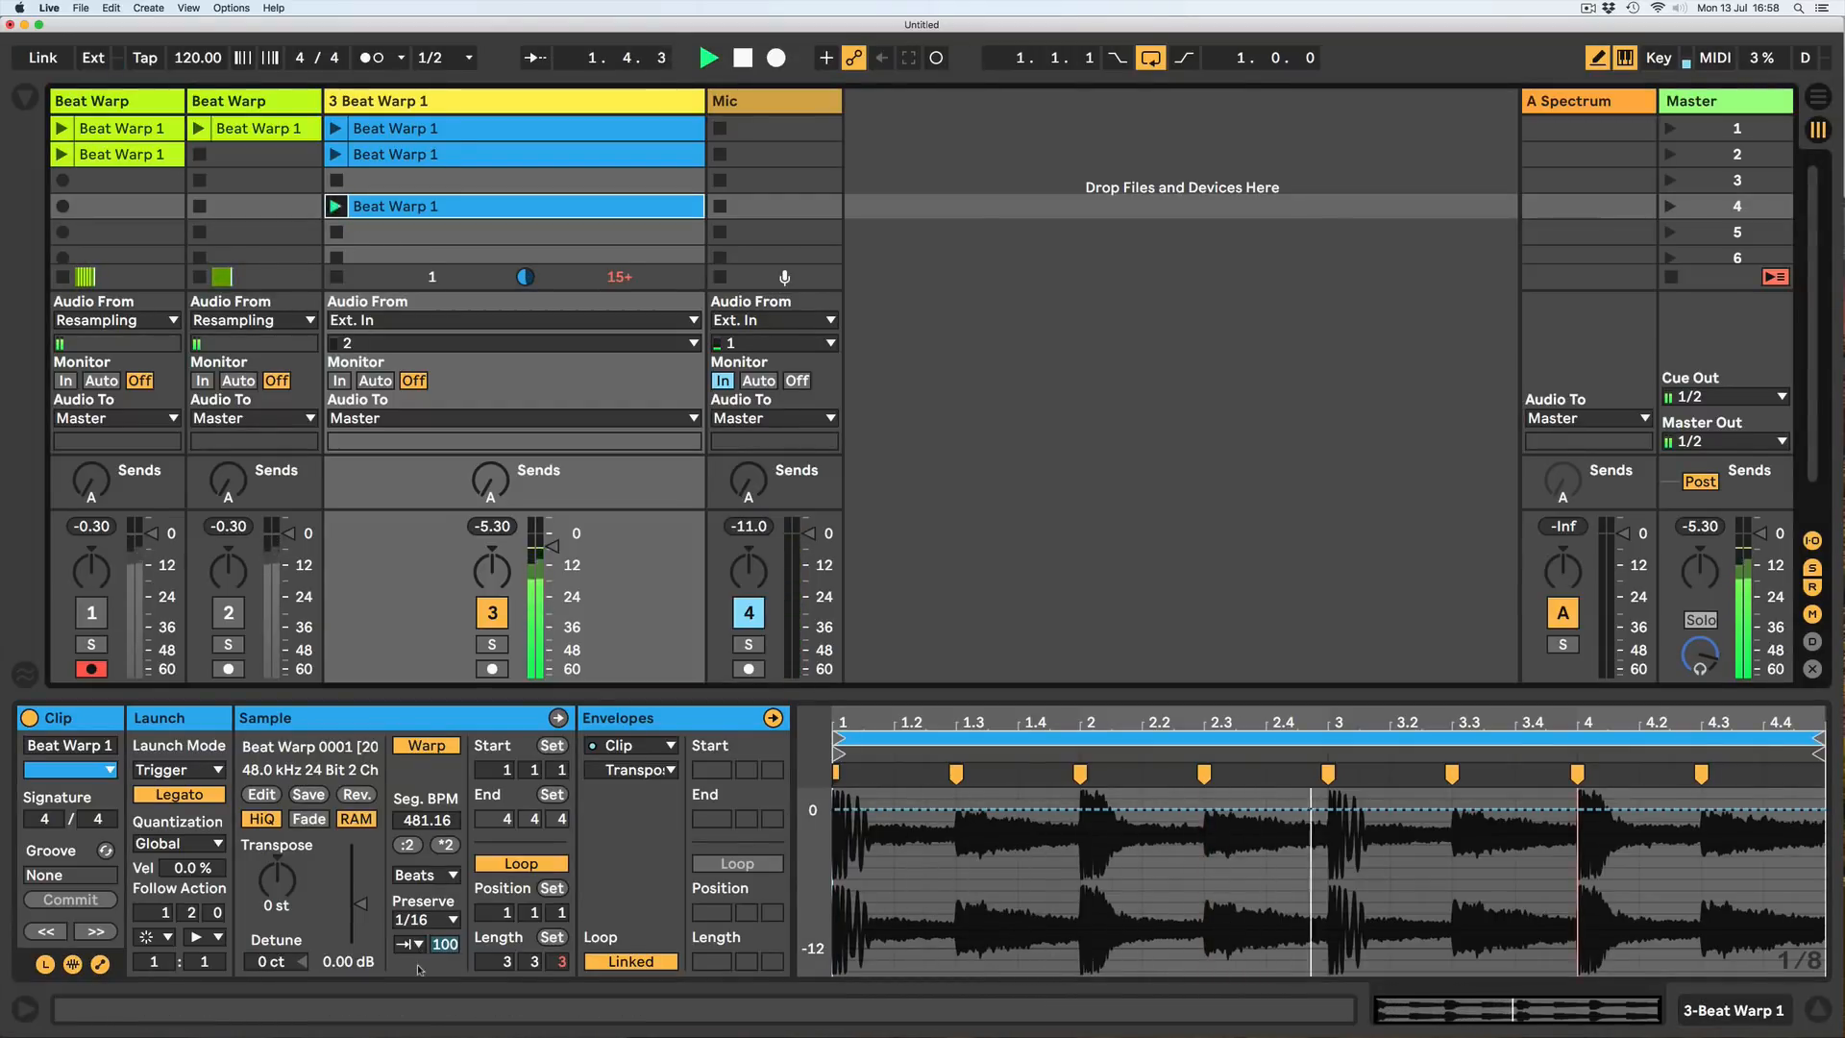
Stop playback, clear the Sample Offset envelope of the scene 4 clip and display its Volume envelope.
key("space")
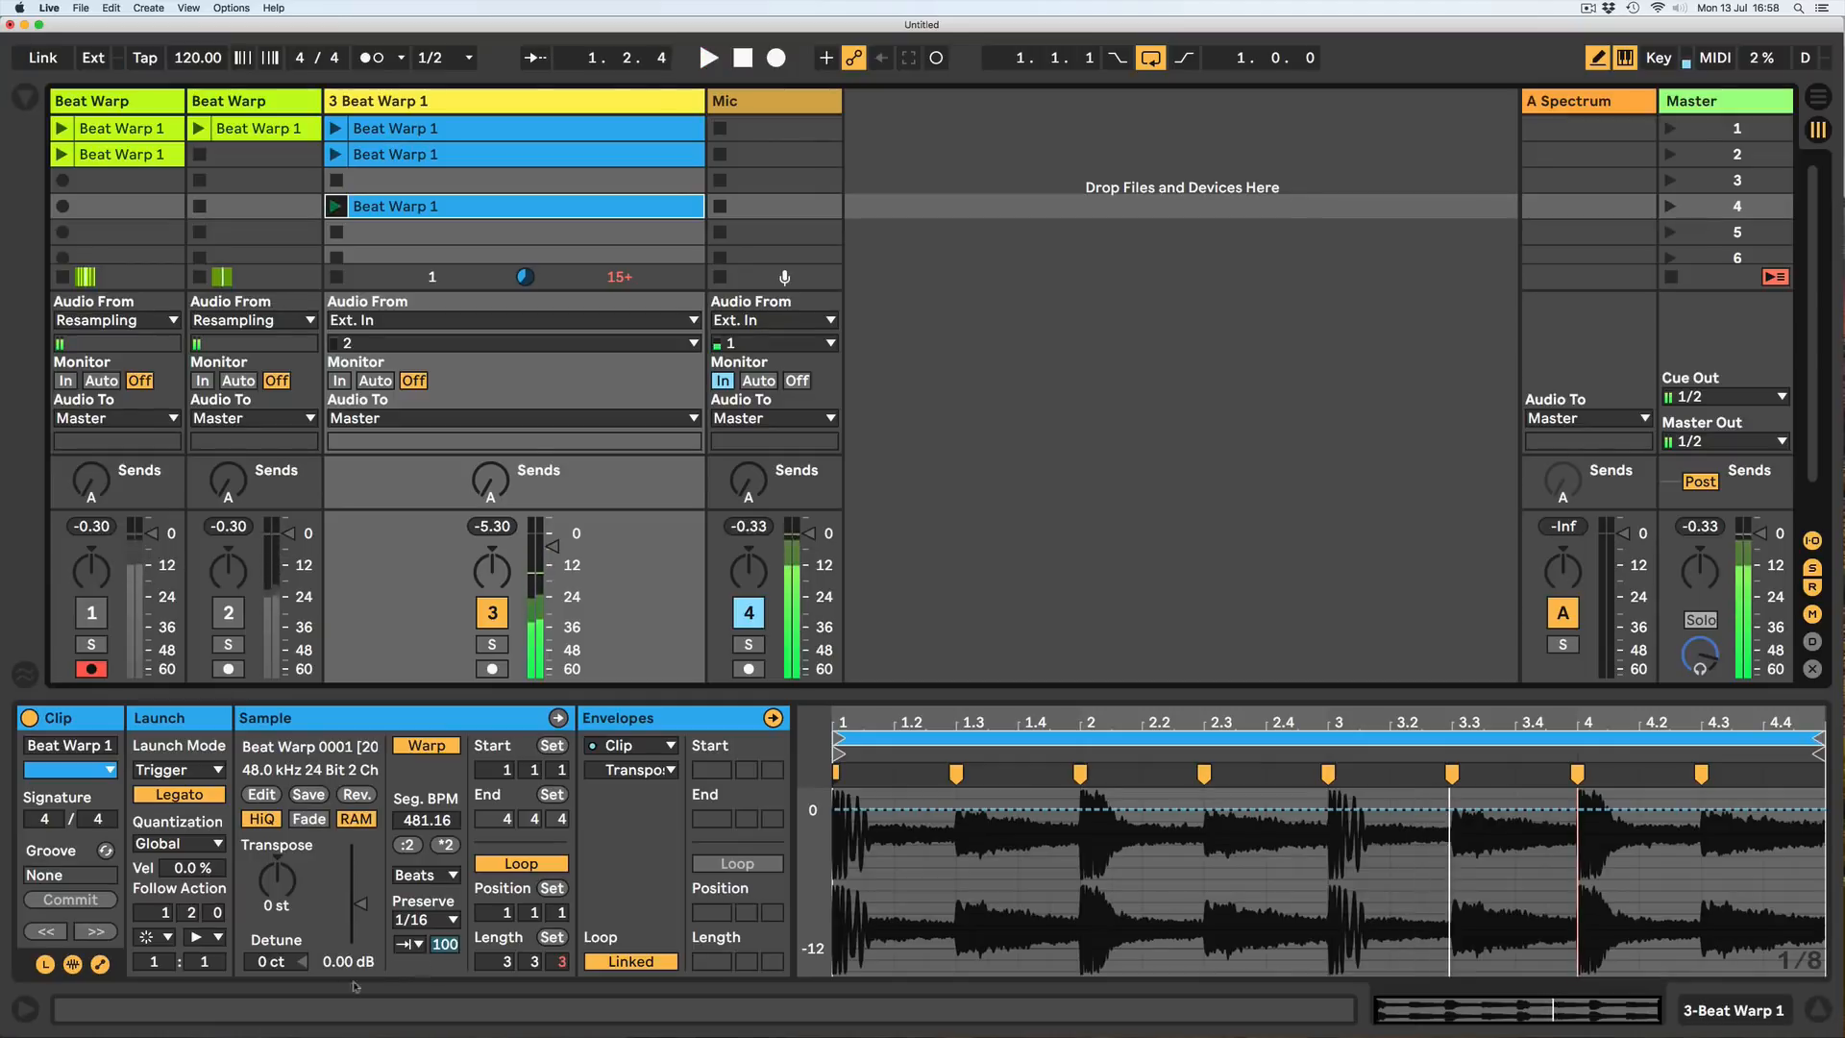
left_click(100, 964)
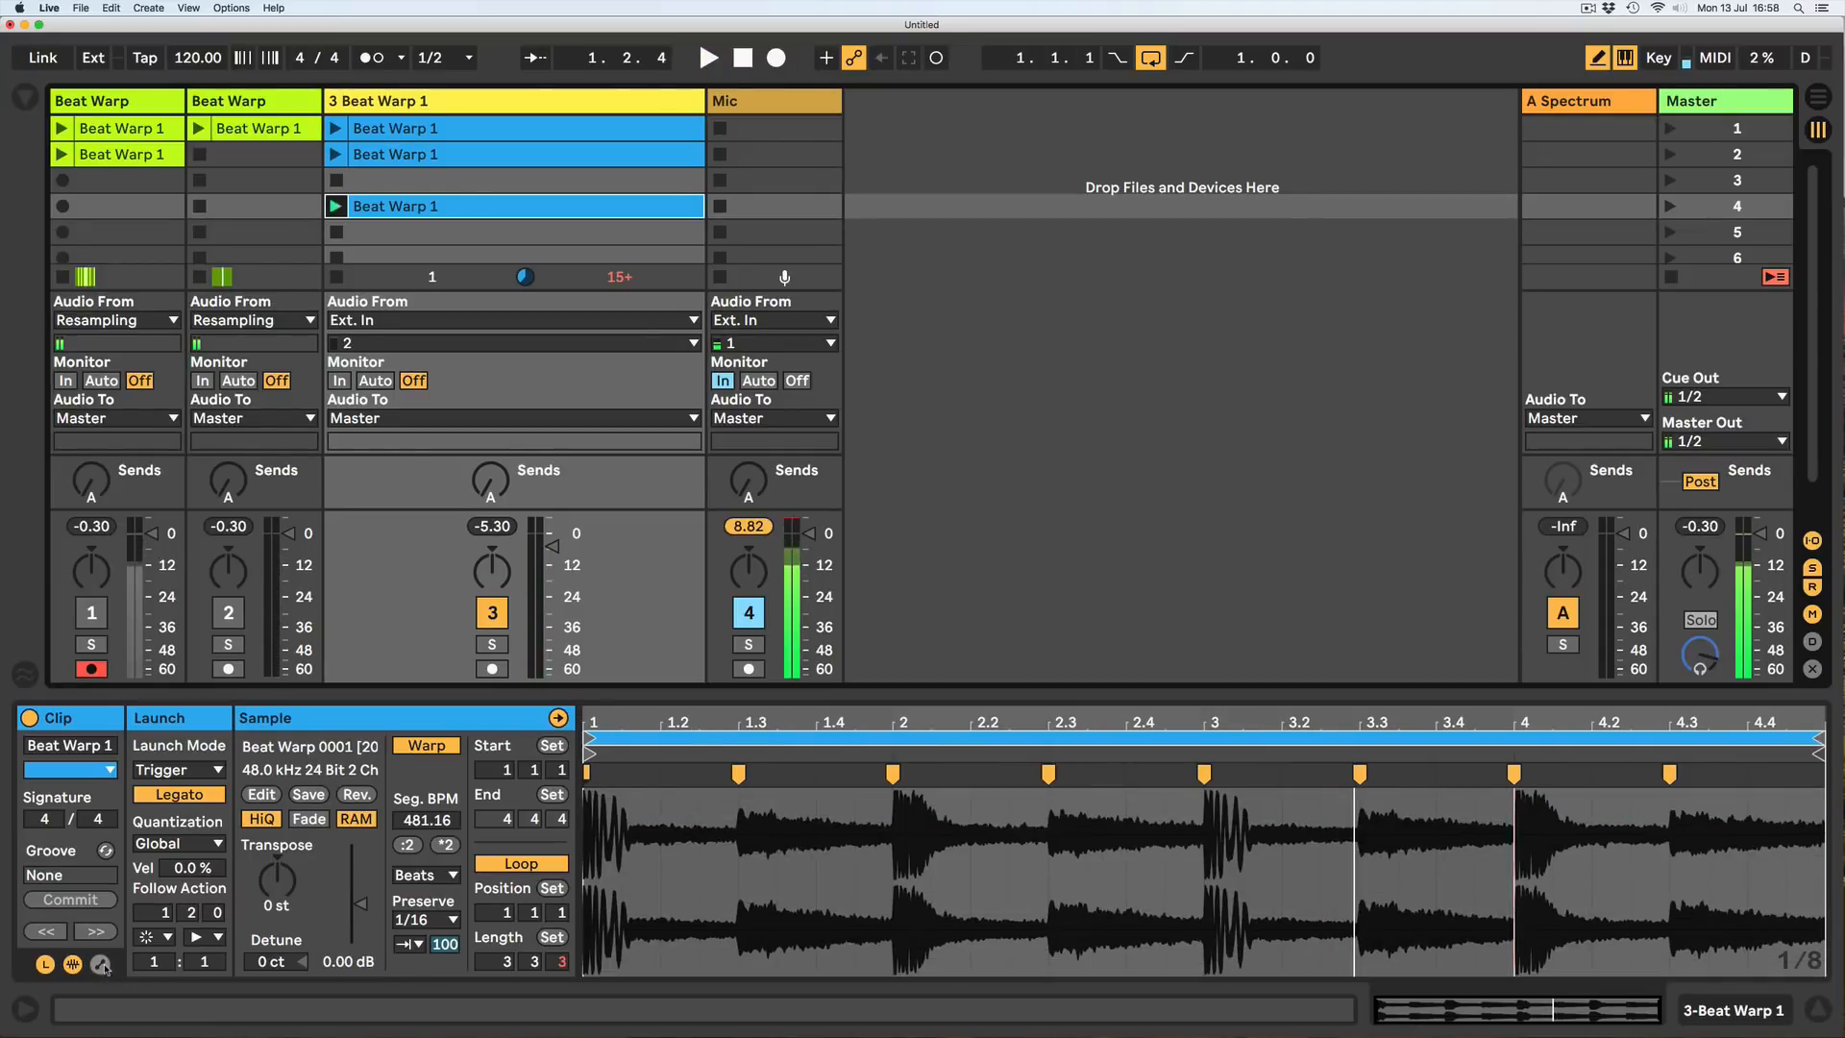
left_click(100, 964)
left_click(663, 745)
left_click(635, 769)
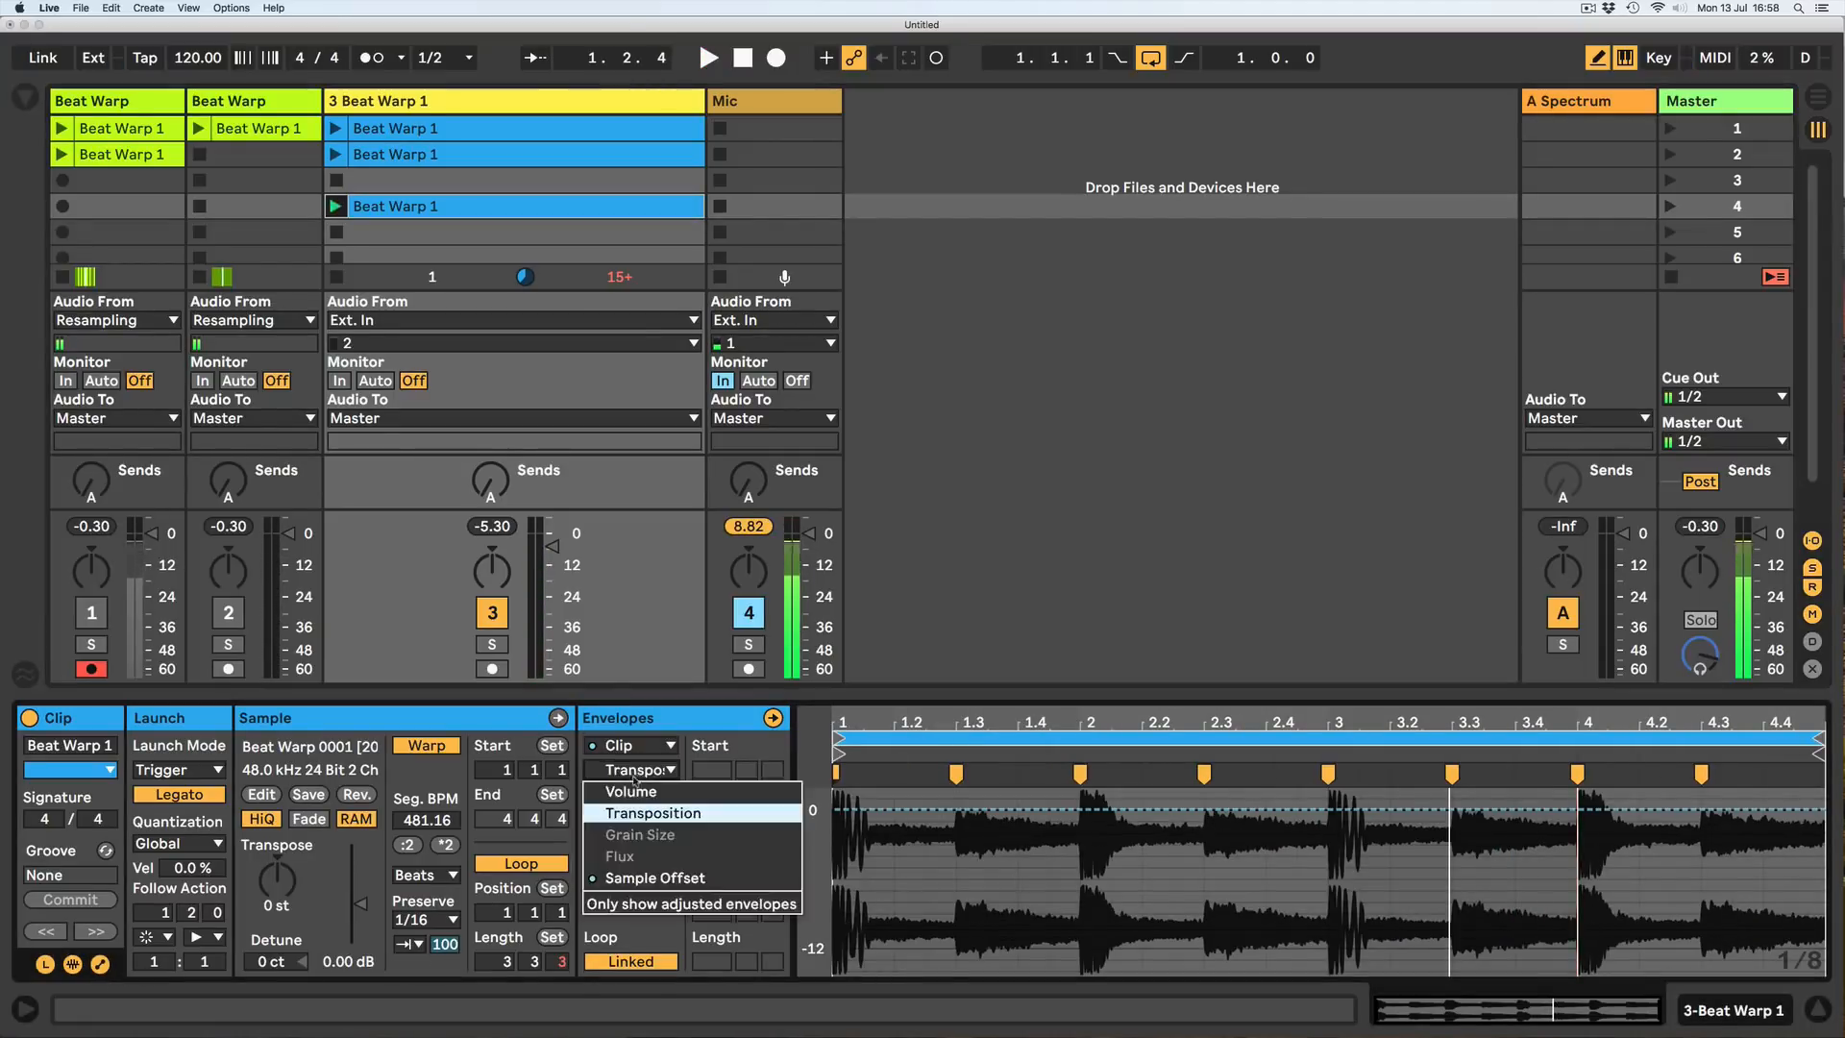
left_click(627, 877)
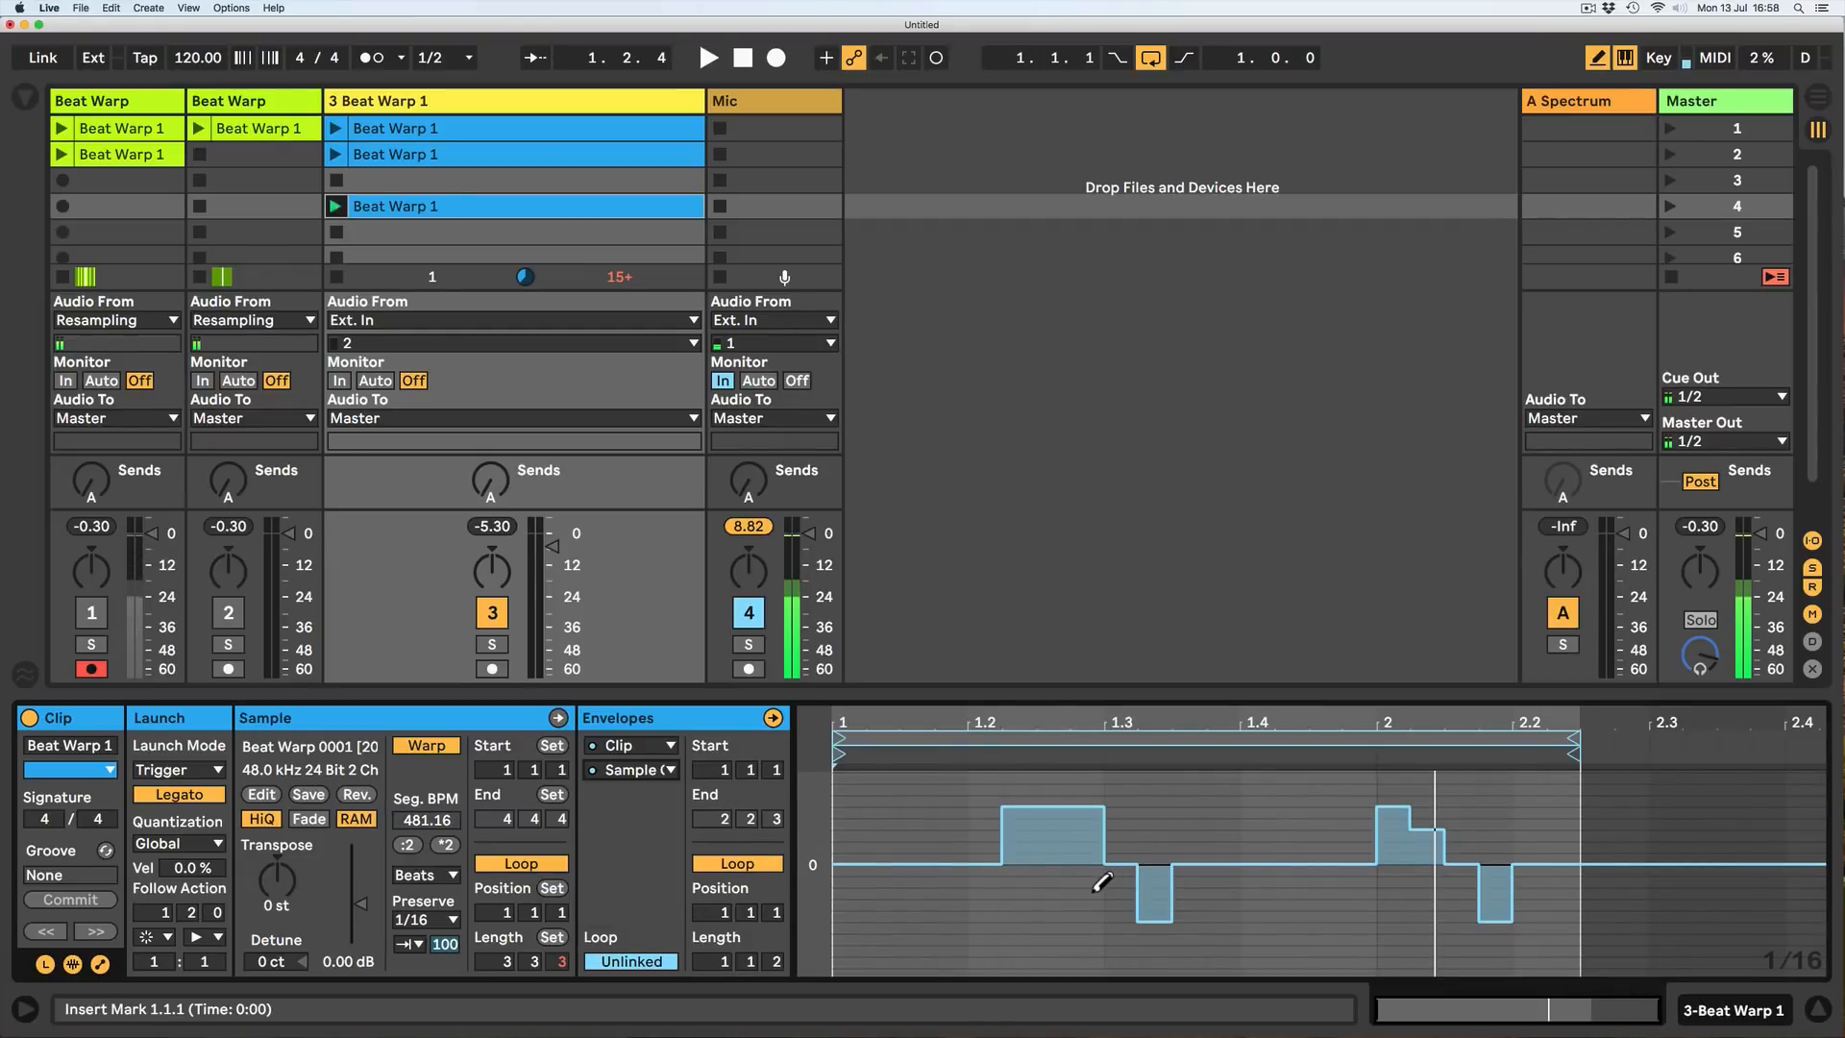
left_click(1093, 891)
key("super+a")
key("Delete")
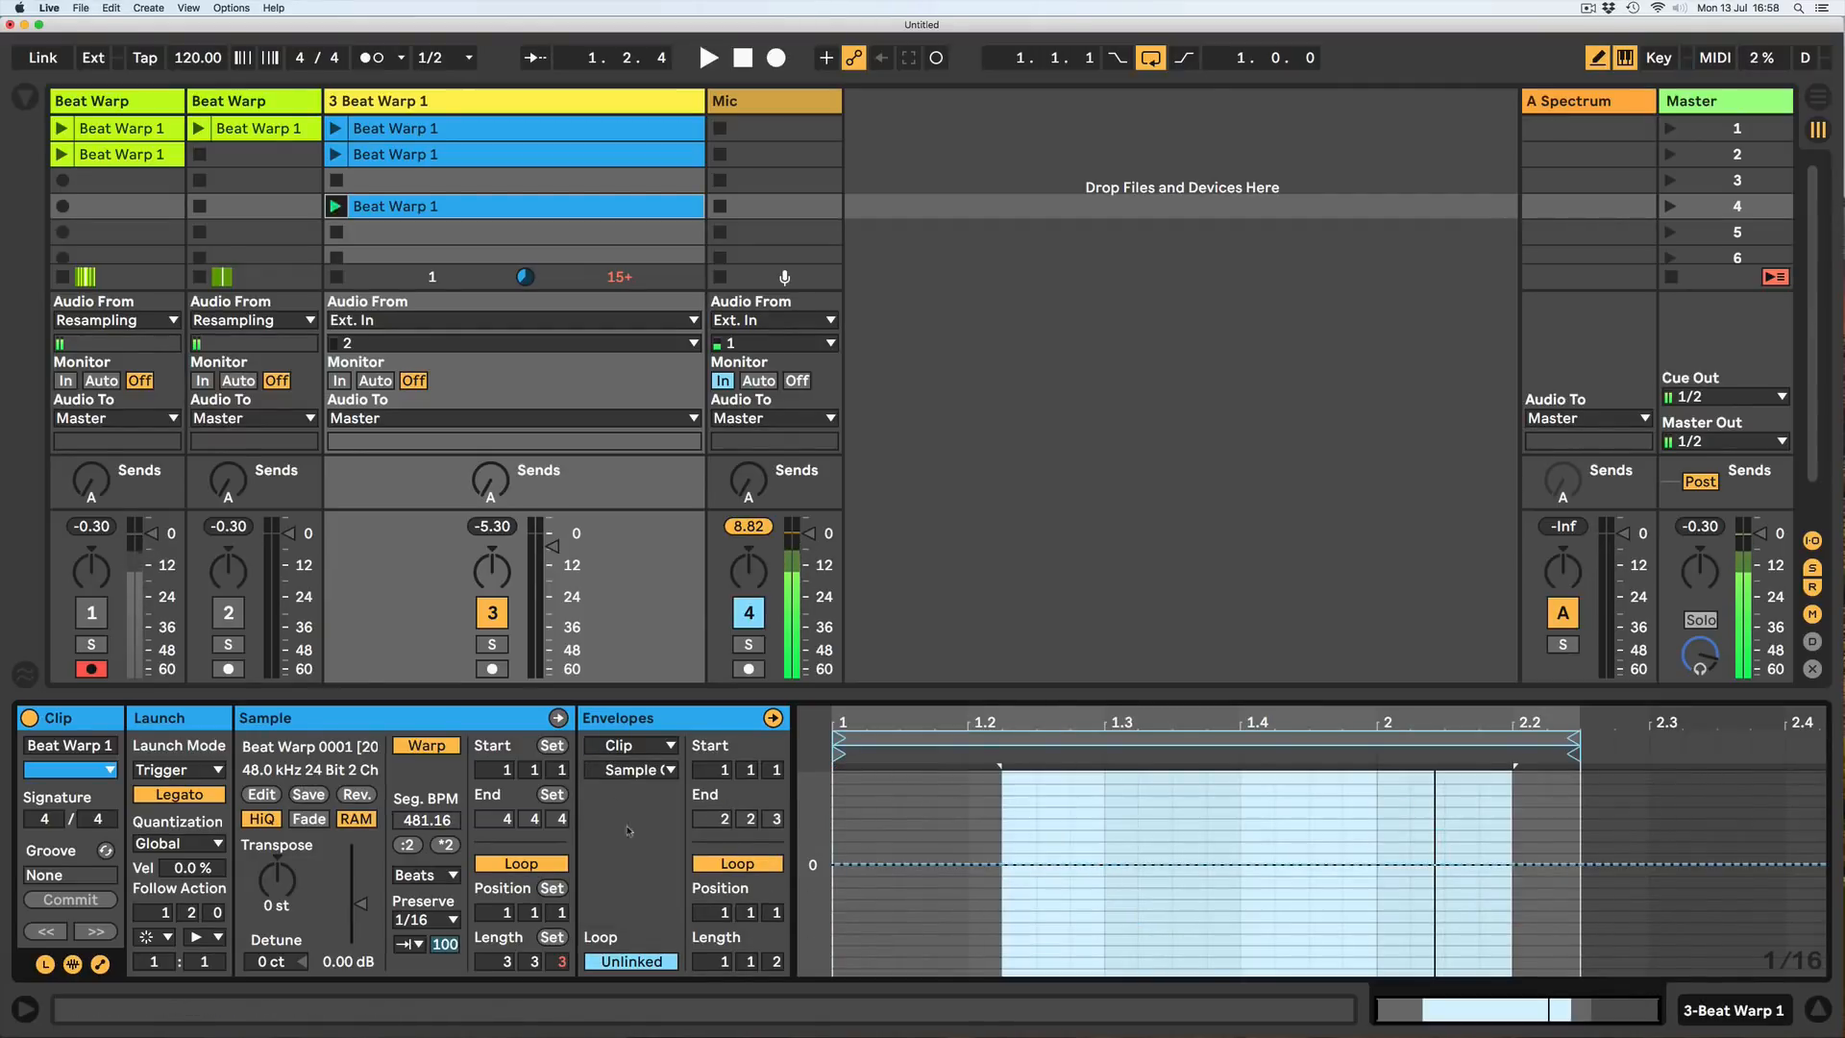
left_click(651, 769)
left_click(625, 791)
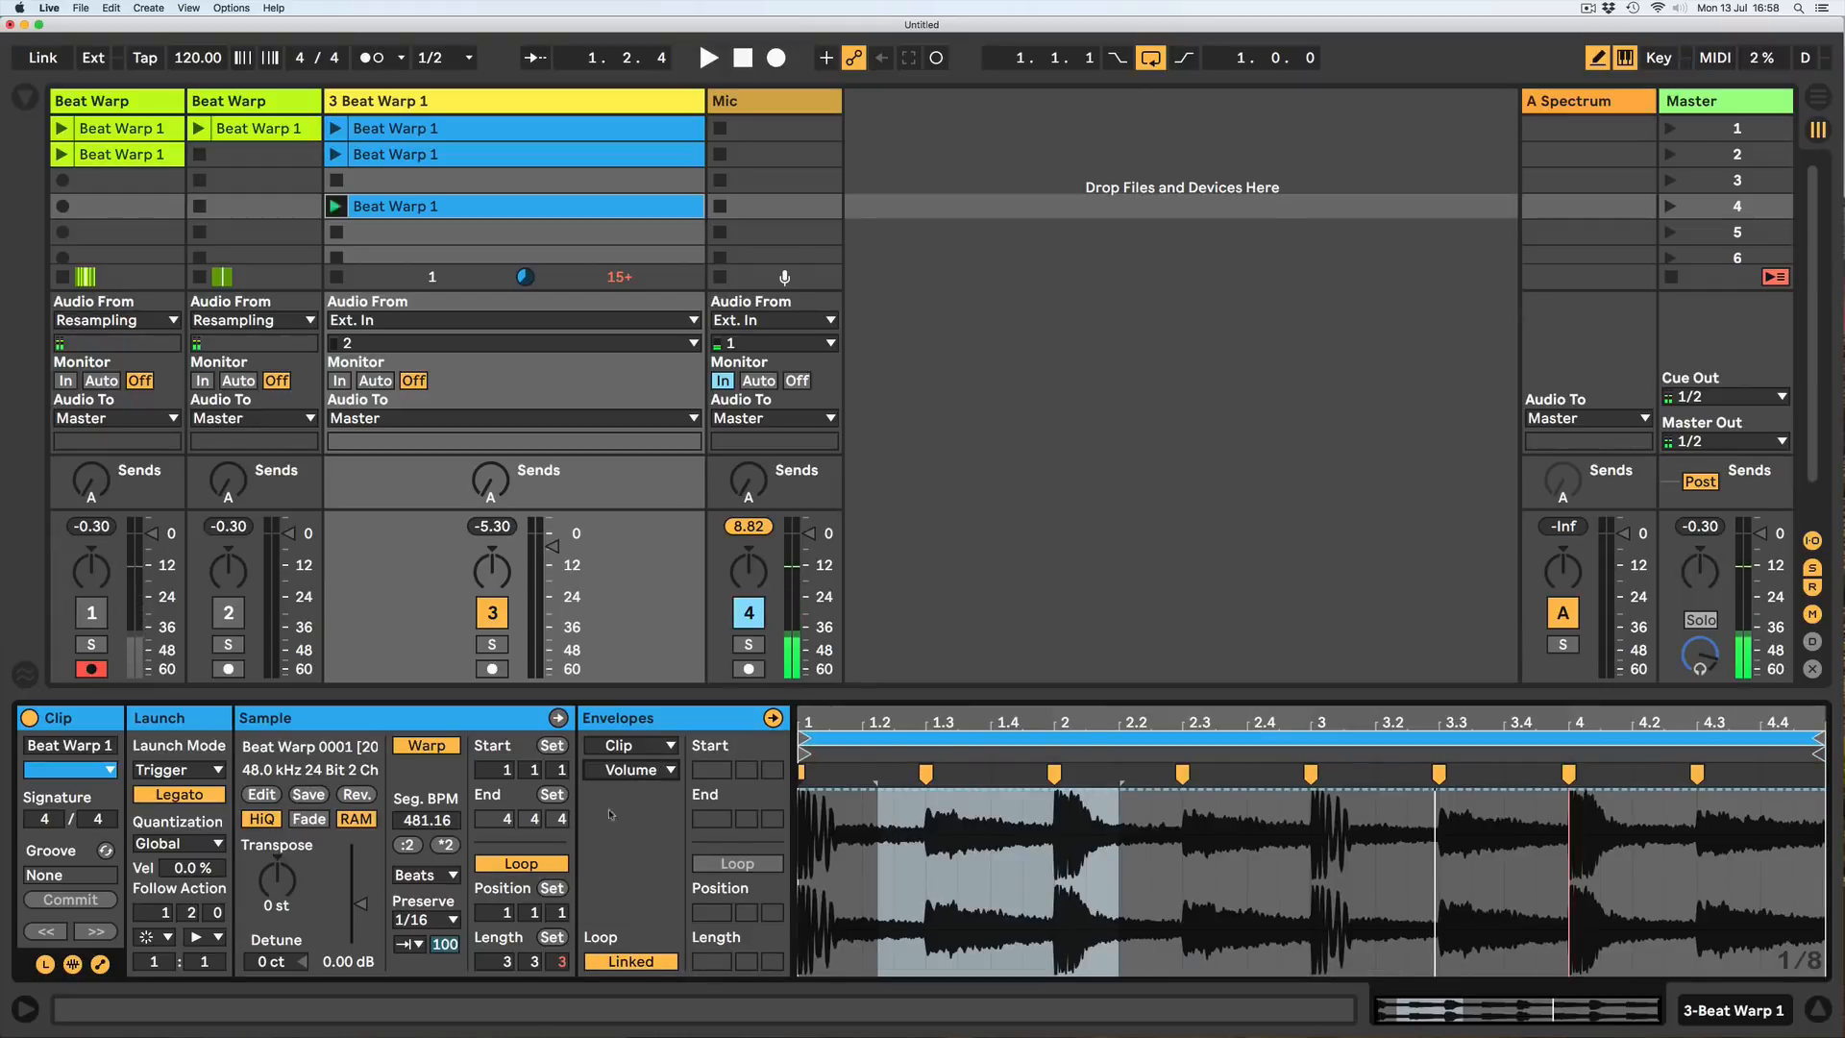
Set the clip's Beats warping to preserve 1/4 divisions with the Loop Forward transient loop mode.
left_click(433, 921)
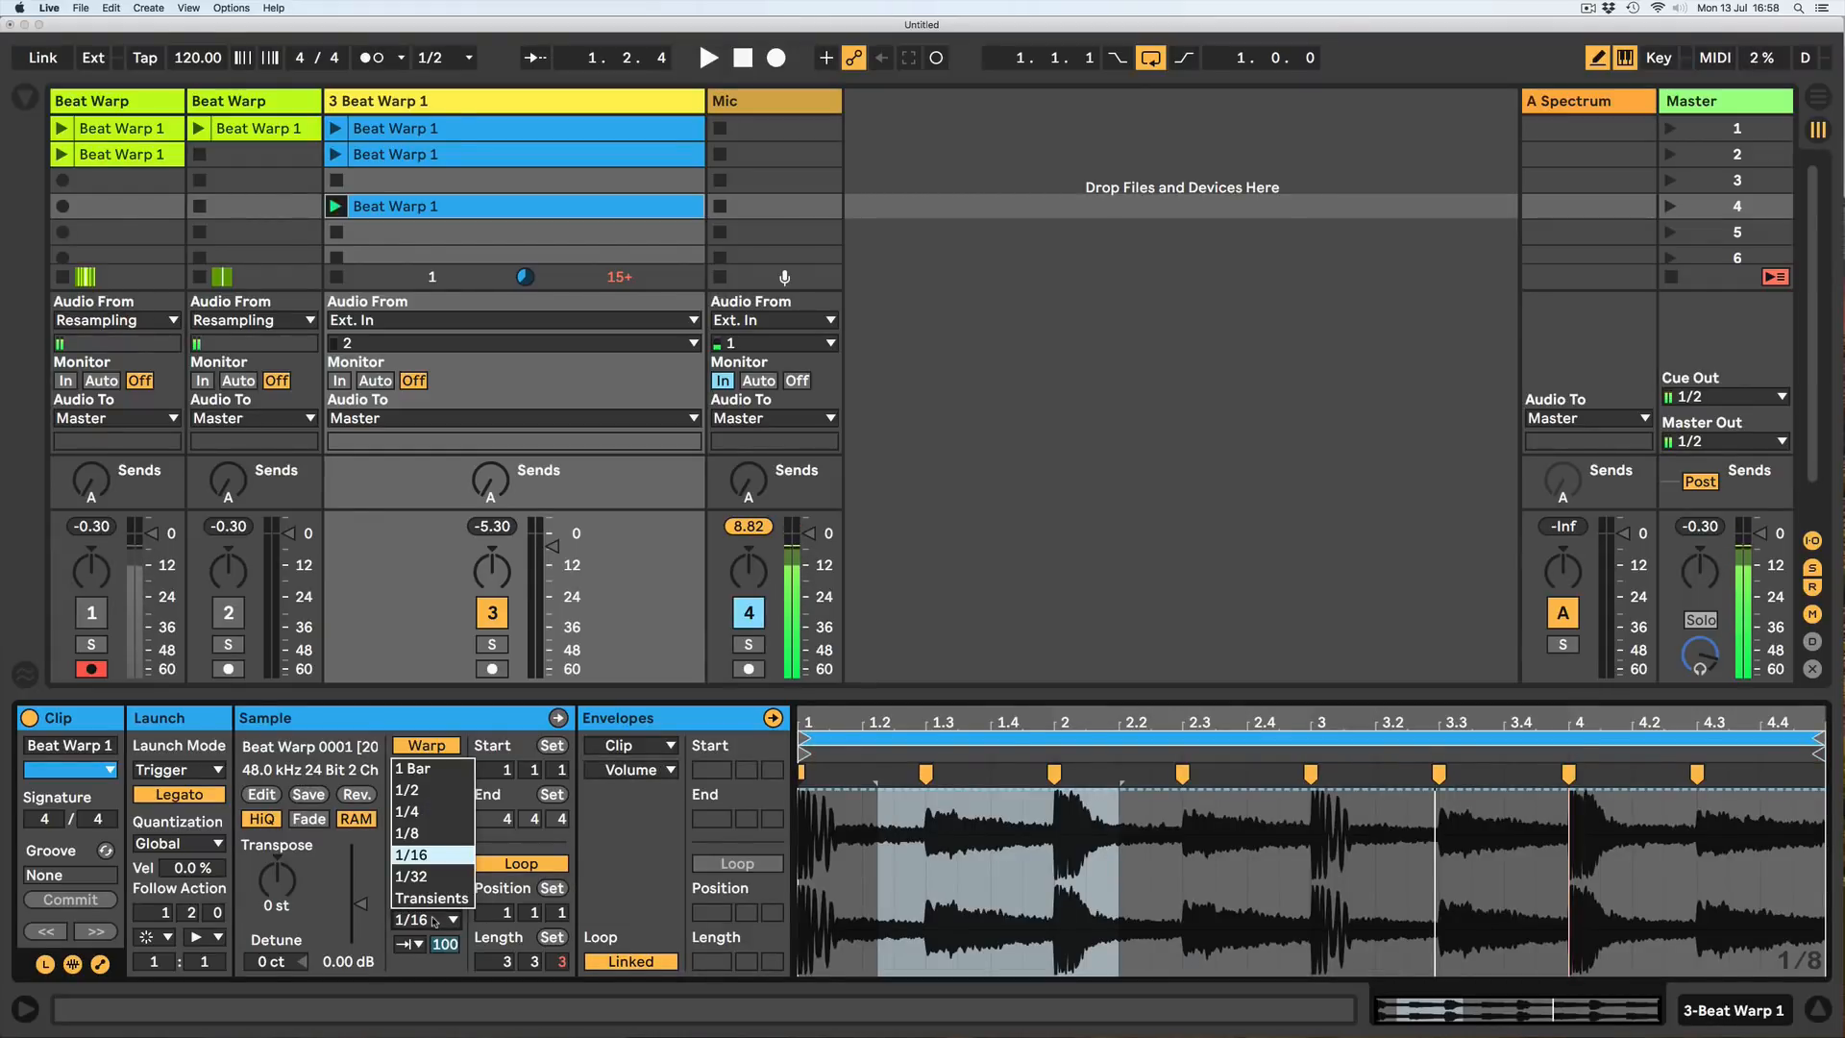
left_click(408, 814)
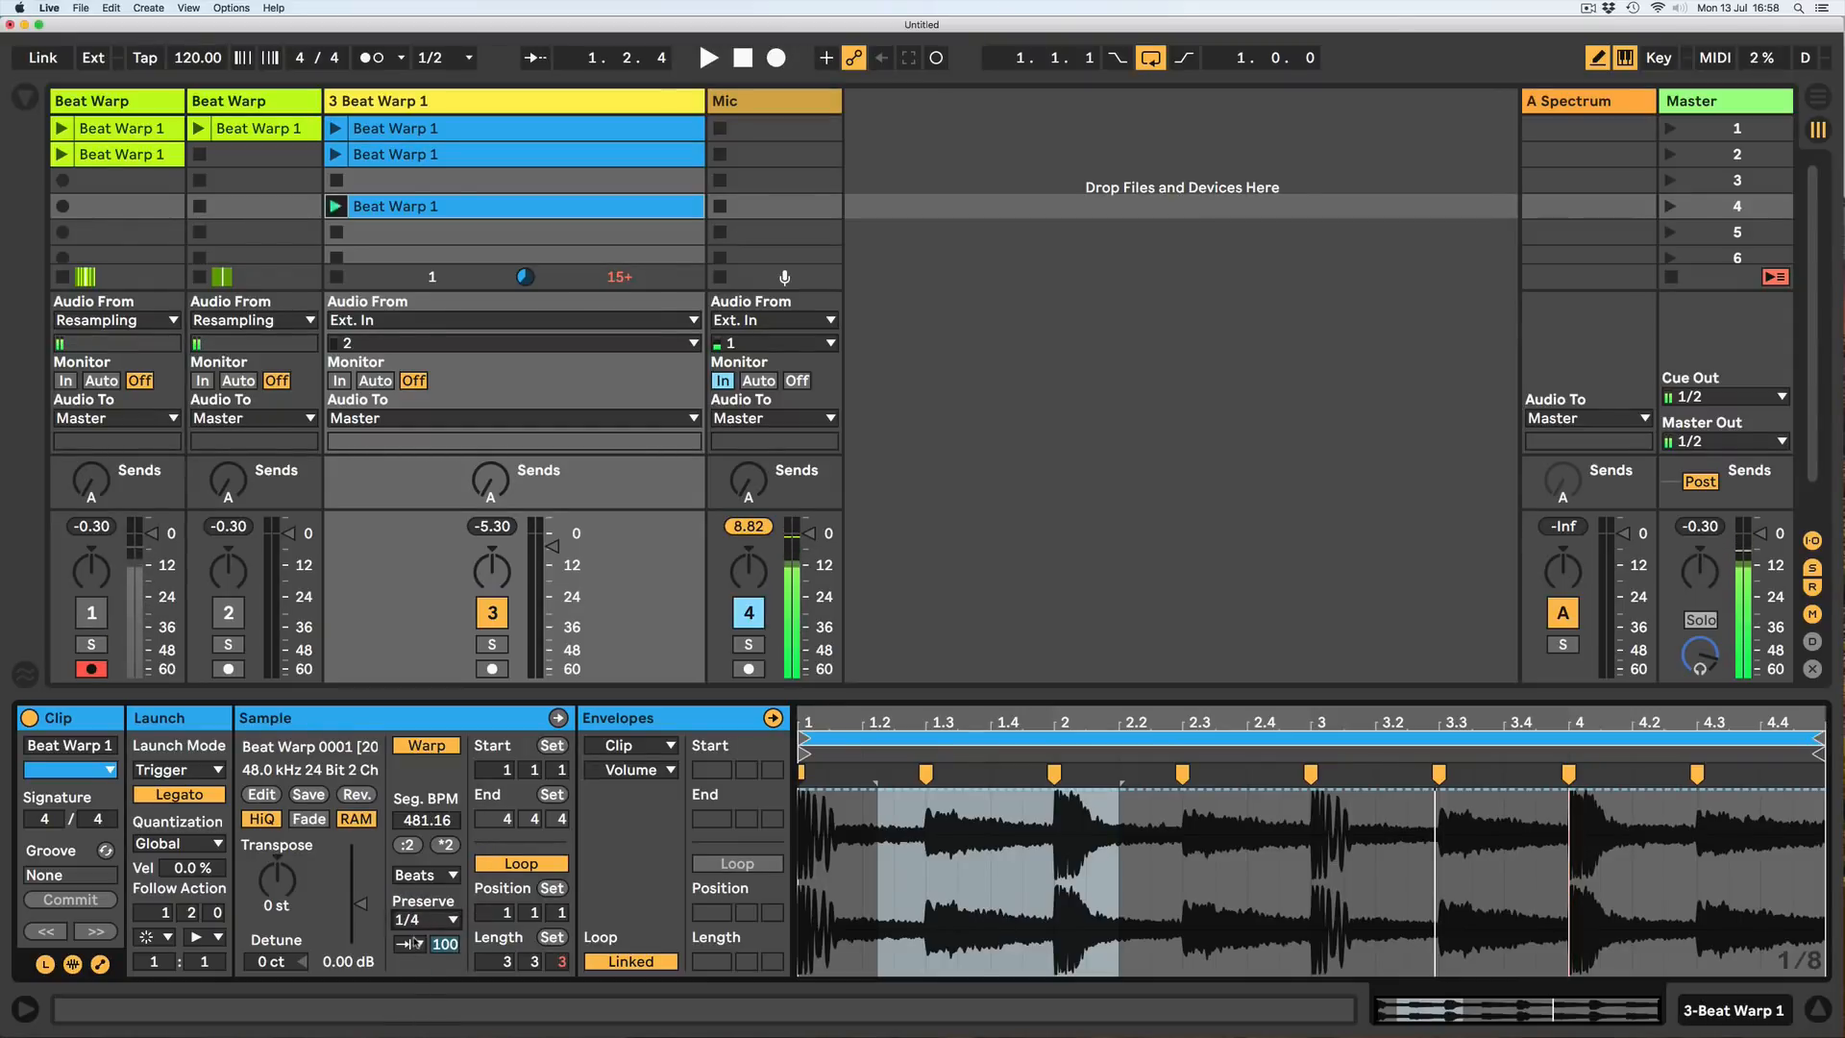
left_click(415, 944)
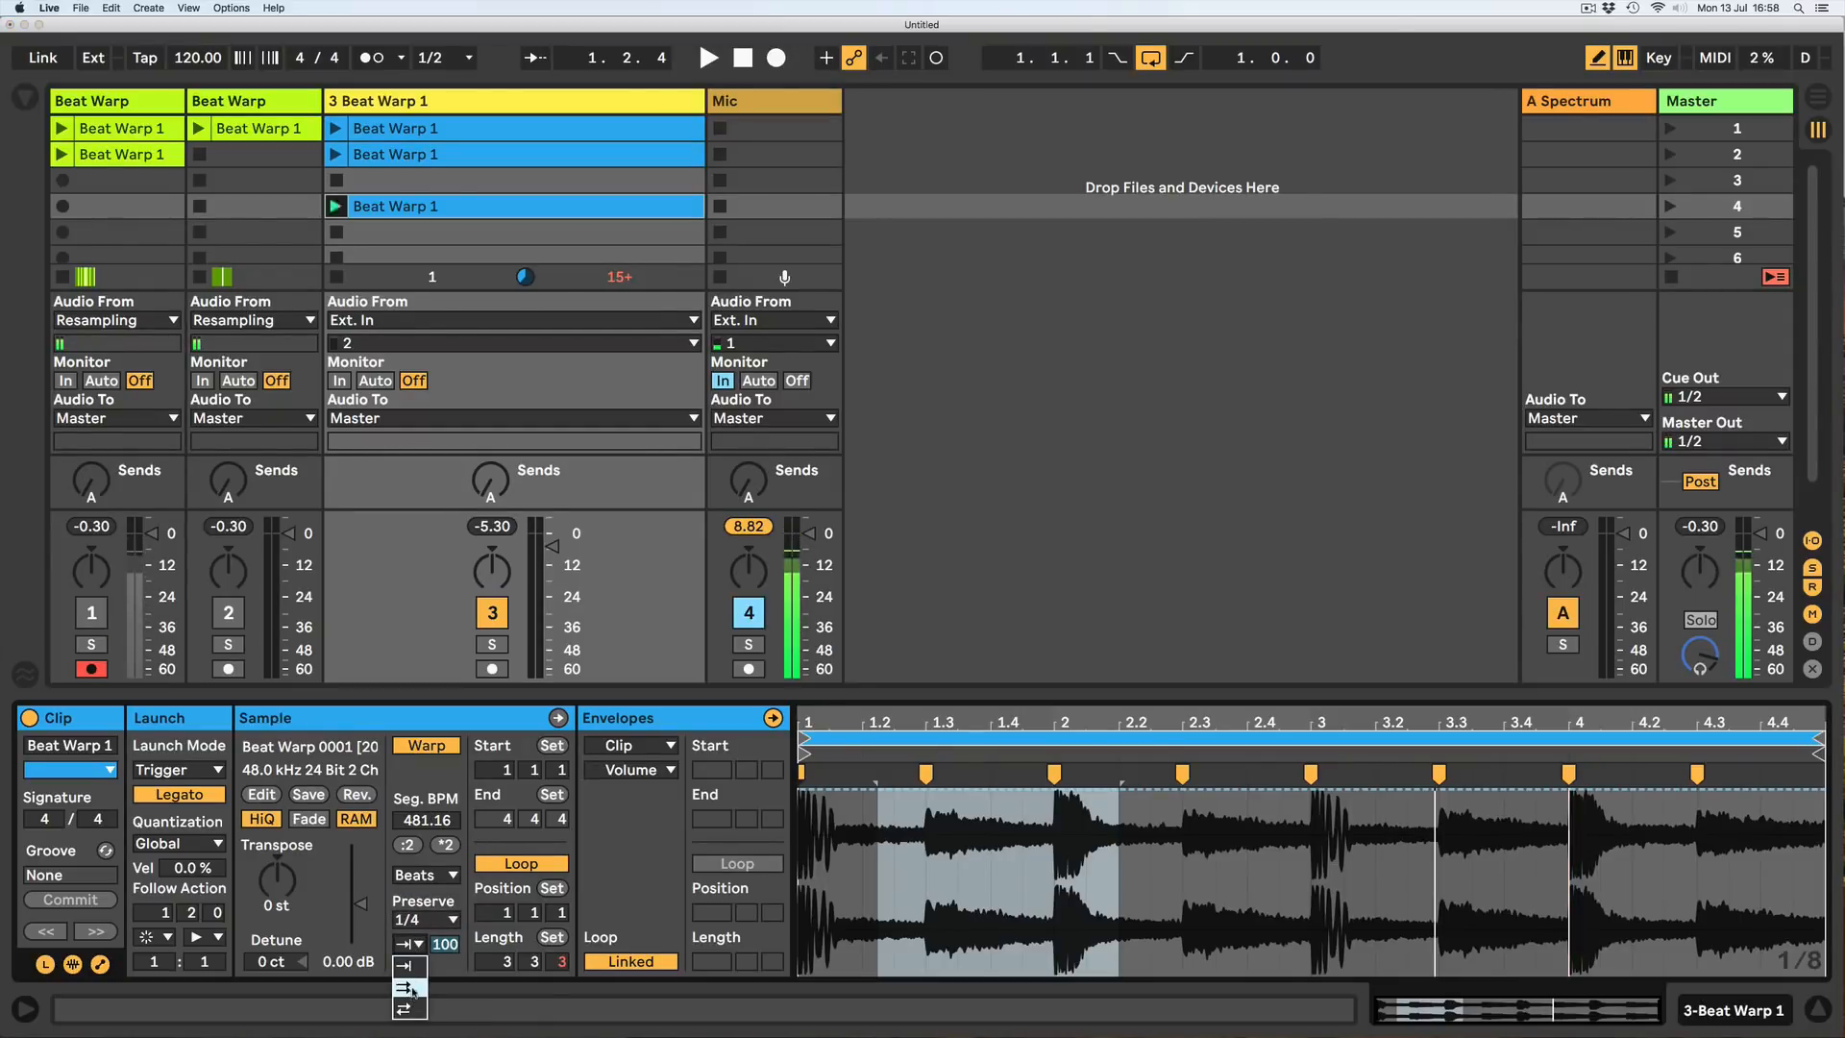
left_click(413, 990)
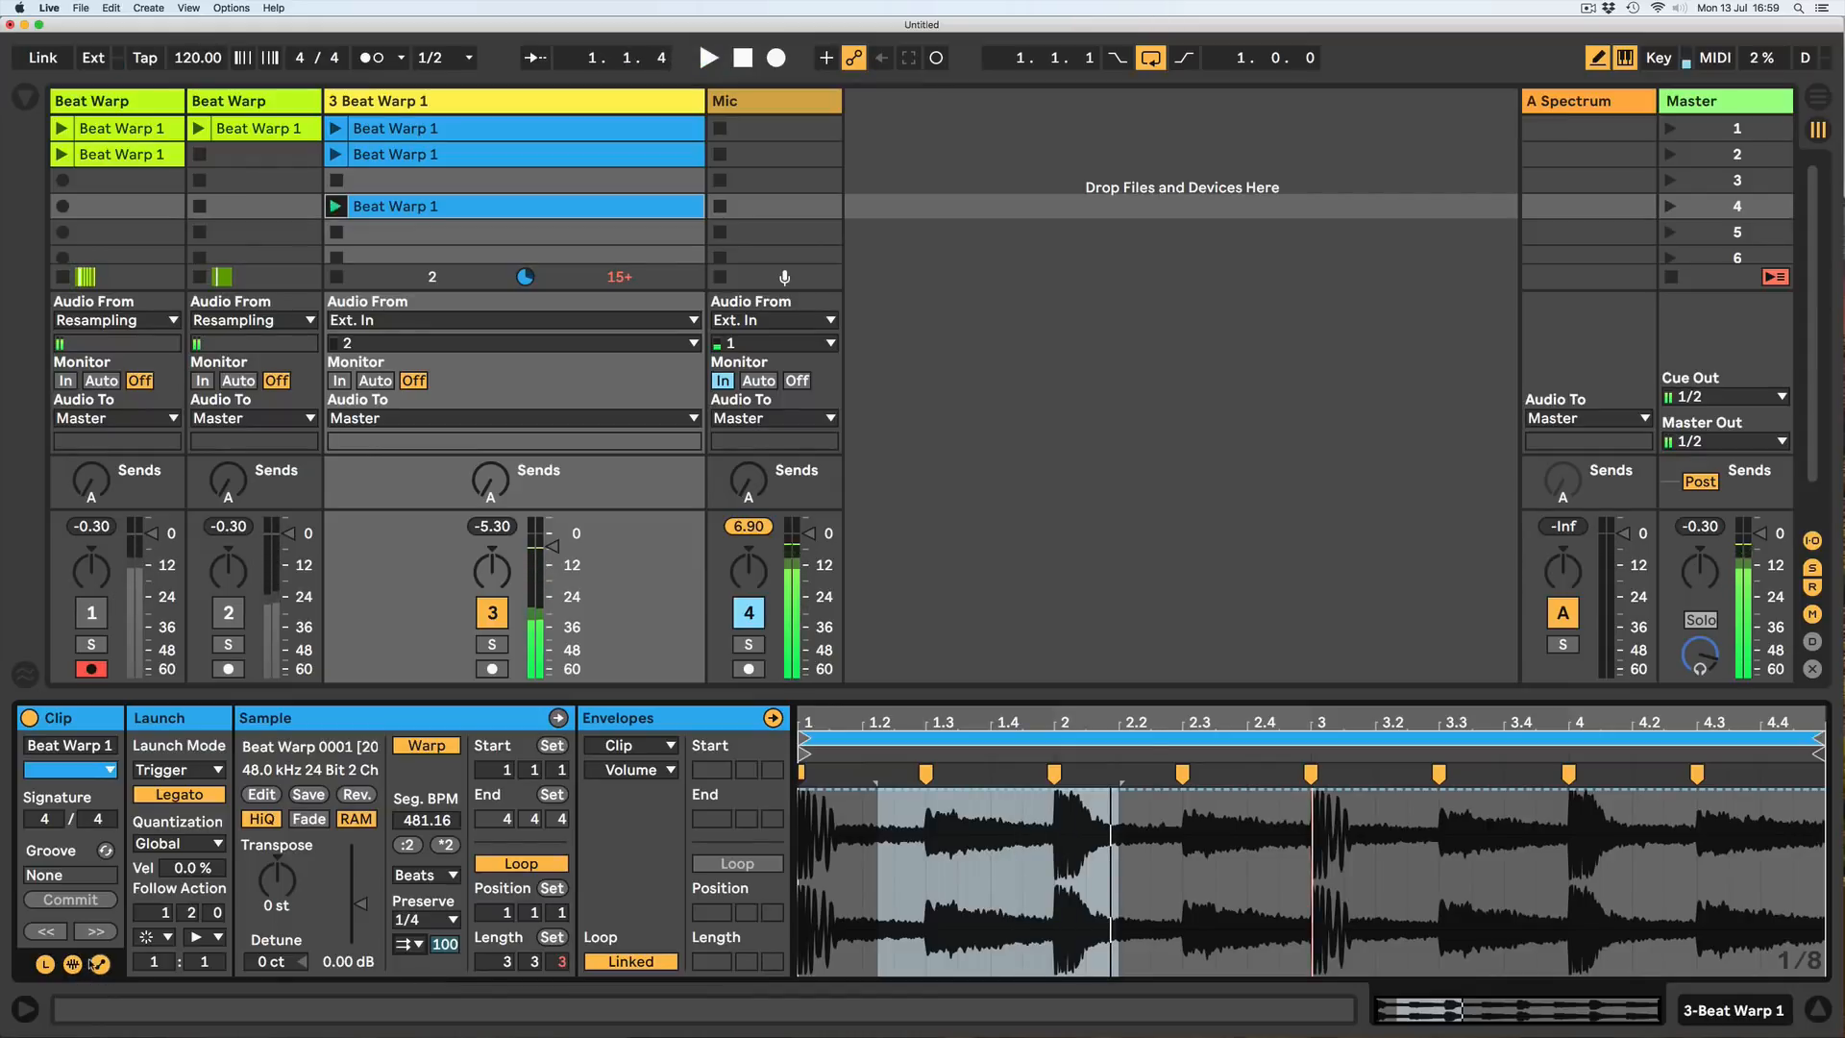
Enlarge the clip view and draw varied 1/16 steps above and below zero in the Sample Offset envelope.
left_click(625, 781)
left_click(642, 871)
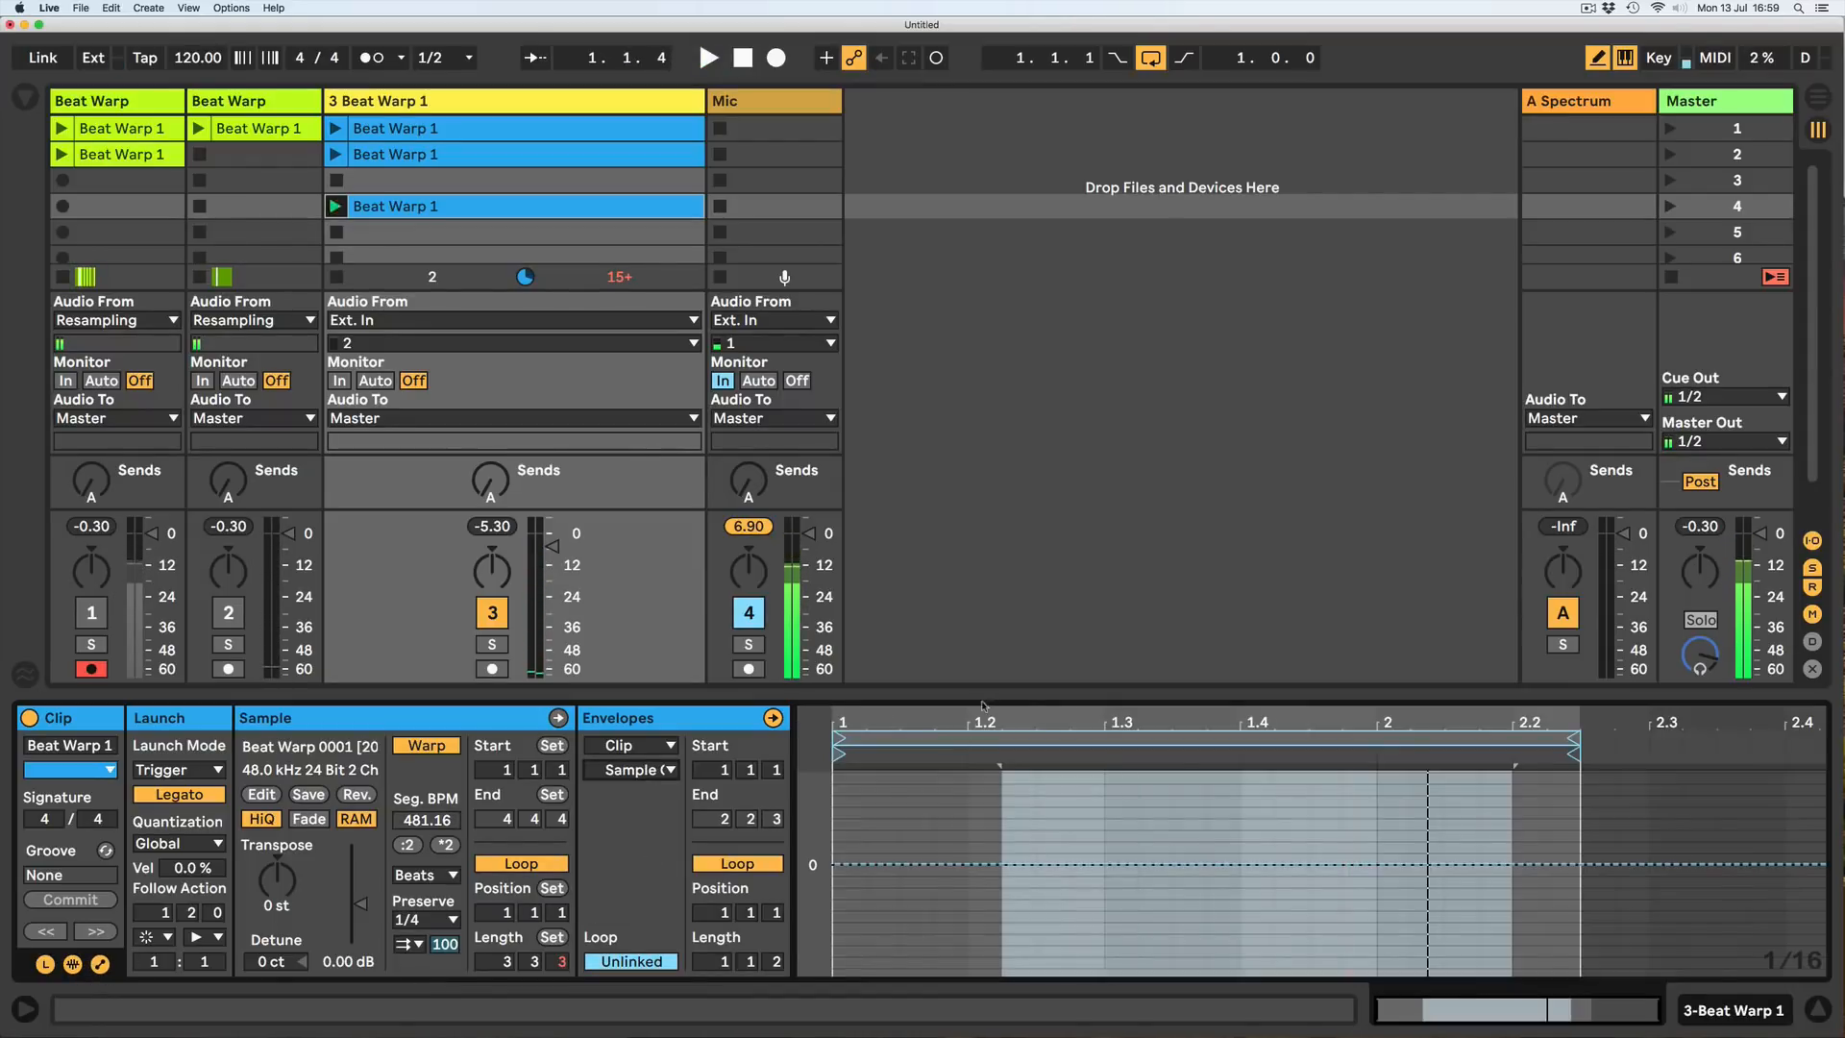
left_click_drag(1041, 695, 1041, 493)
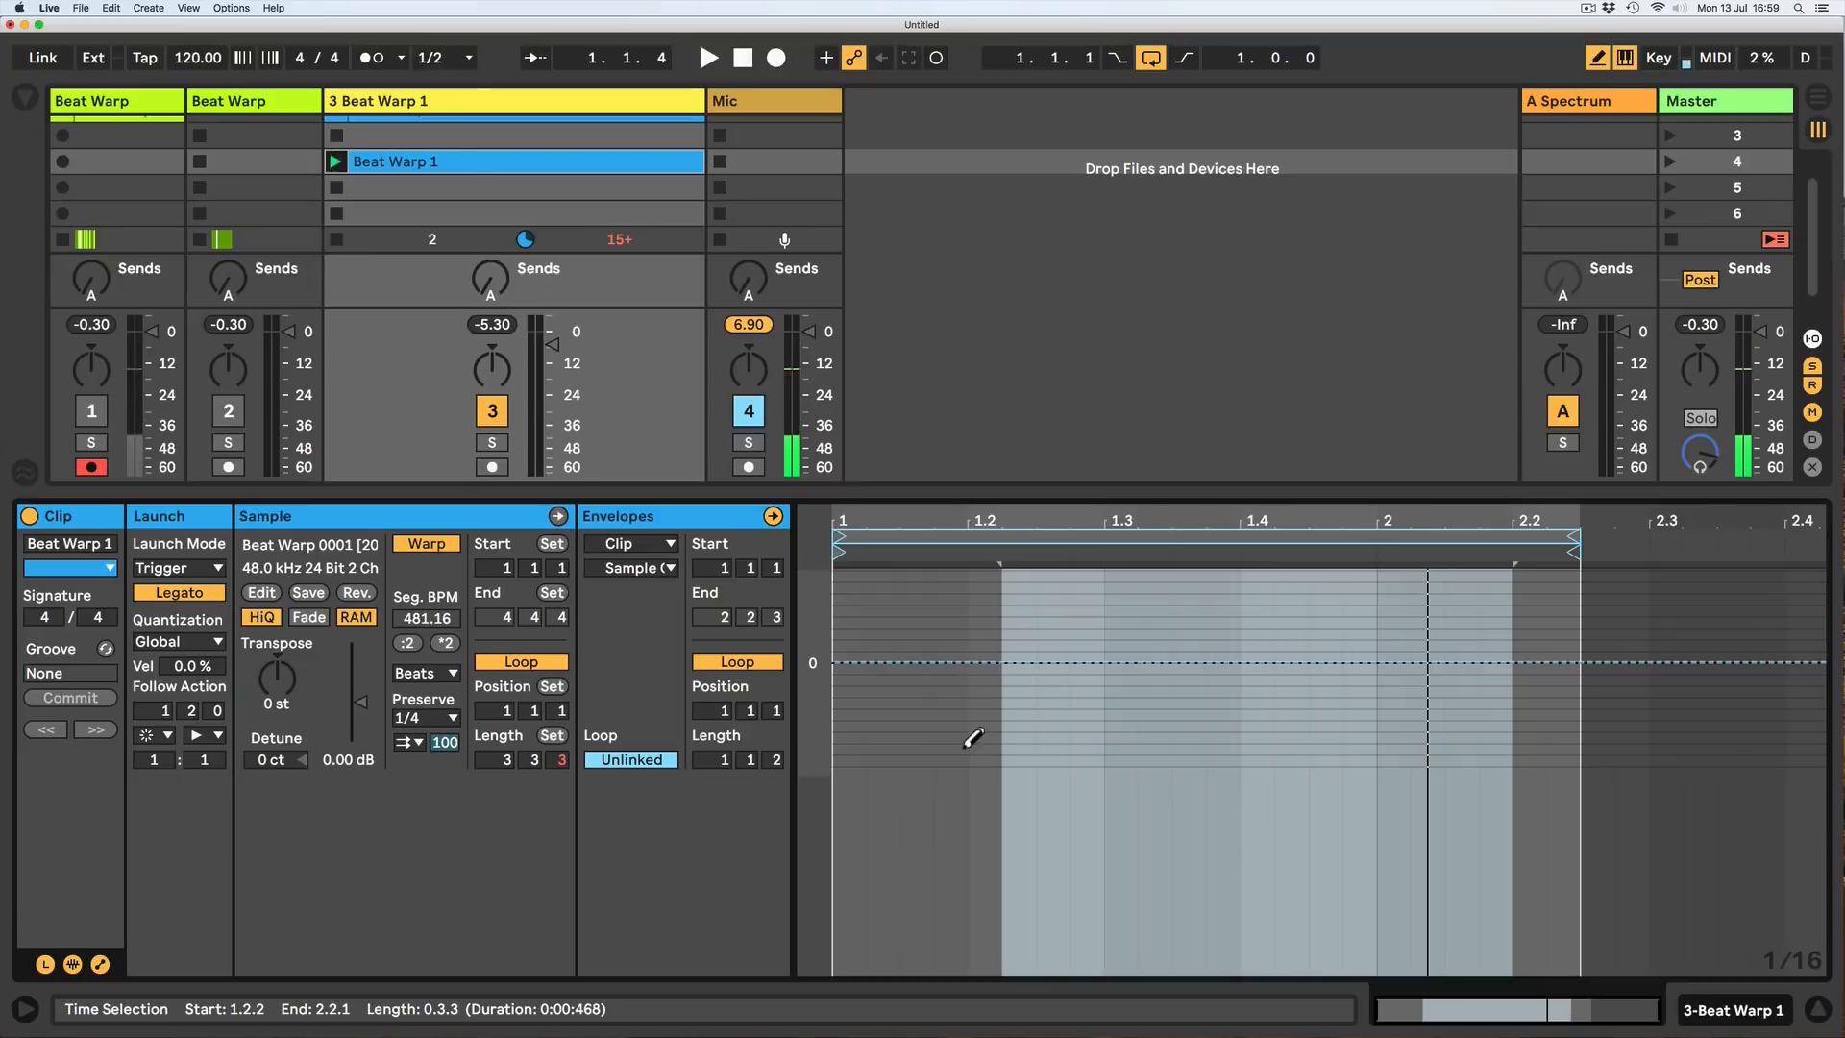
left_click(982, 696)
mouse_move(1078, 586)
left_mouse_down()
mouse_move(1375, 684)
mouse_move(1470, 671)
mouse_move(1339, 659)
left_mouse_up()
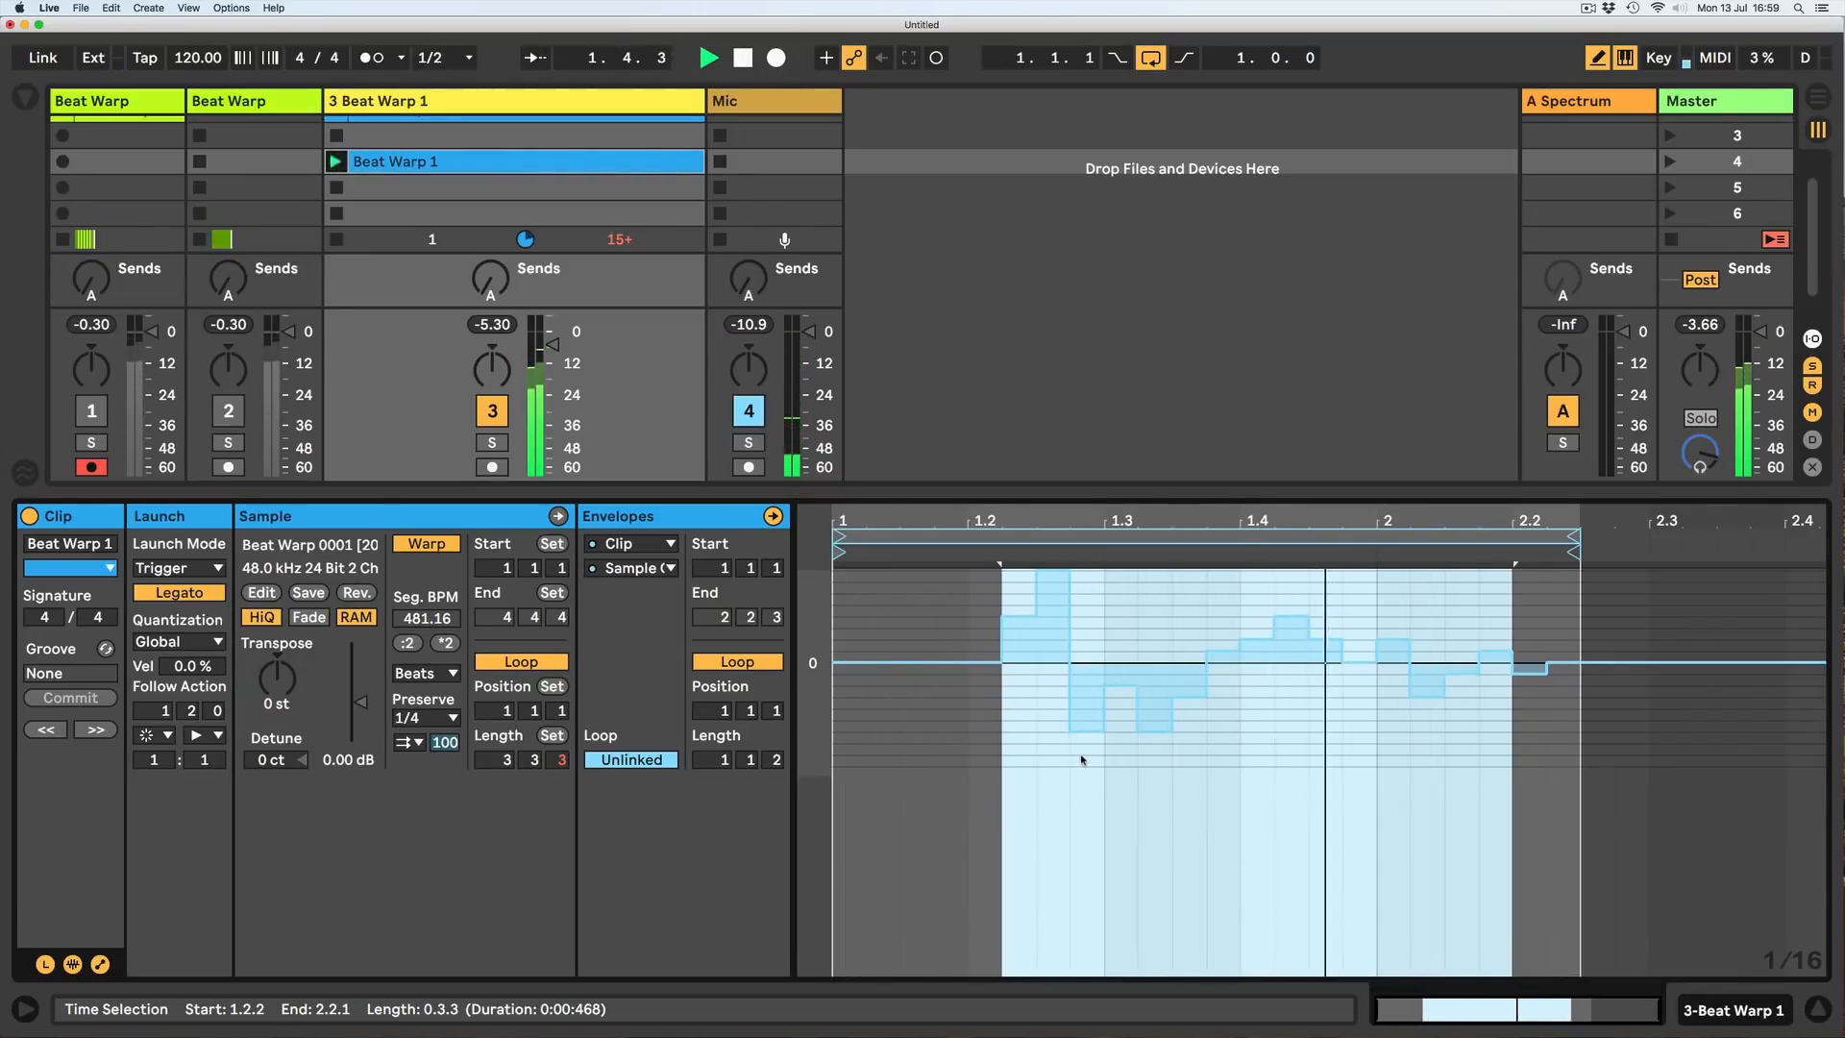
Widen the grid to 1/8 and redraw the Sample Offset envelope as longer steps around zero.
left_click(1027, 673)
mouse_move(1031, 674)
left_mouse_down()
mouse_move(1051, 665)
mouse_move(1073, 708)
mouse_move(1357, 630)
mouse_move(1521, 643)
mouse_move(1548, 699)
left_mouse_up()
key("super+2")
left_click(955, 708)
left_click(1001, 660)
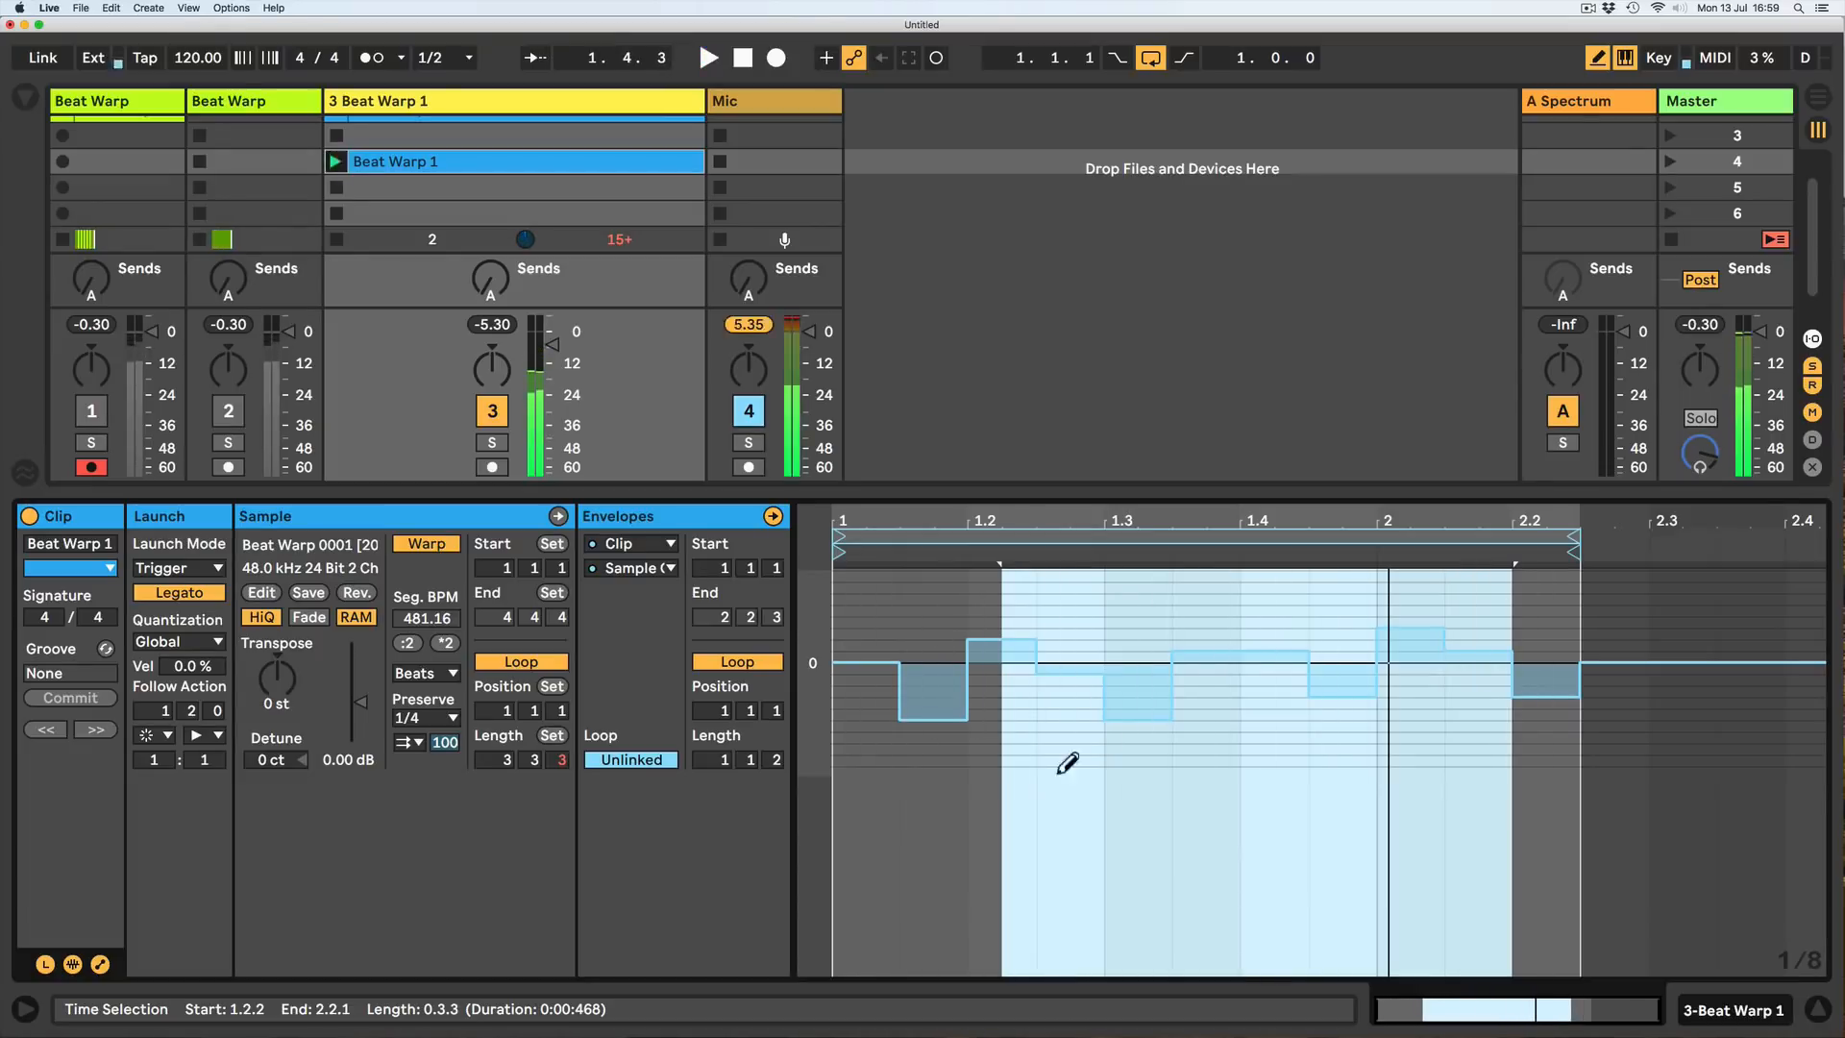
Stop playback and set the scene 4 clip's Follow Action time to 0.0.2 with First as its first action.
key("space")
left_click_drag(167, 712, 175, 770)
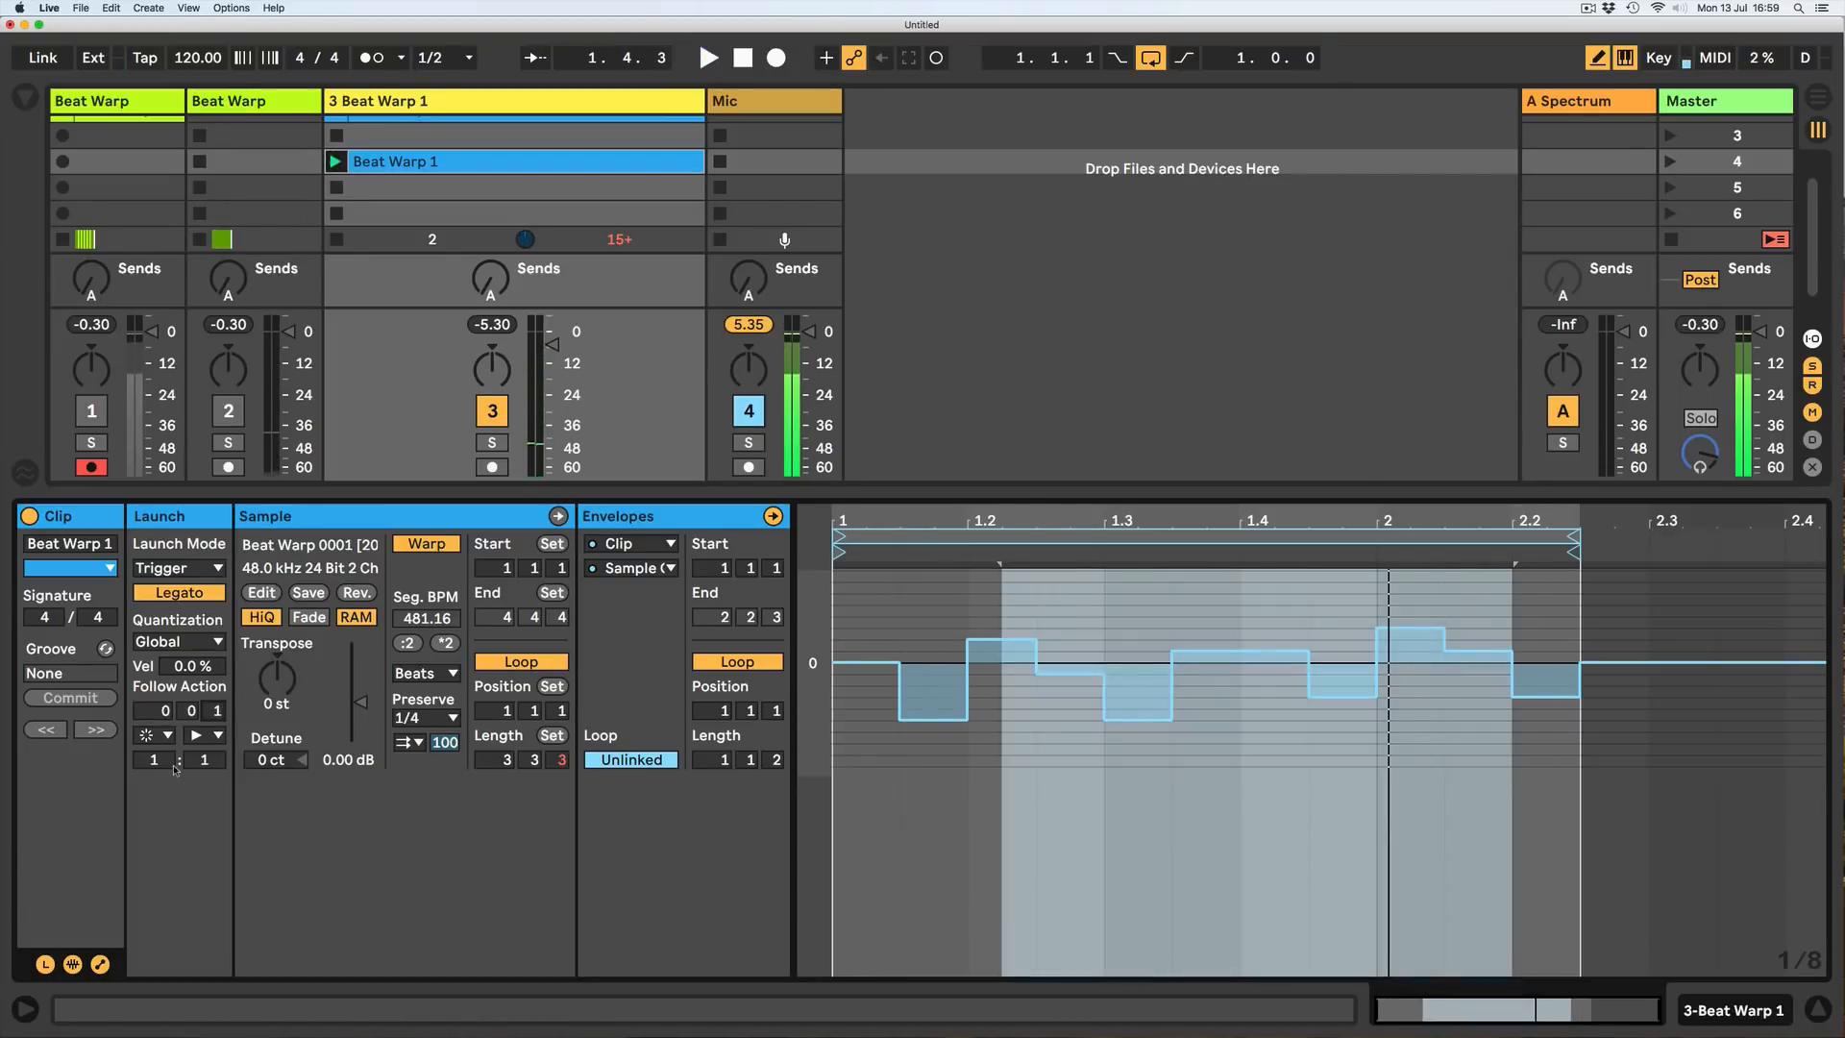
left_click(154, 739)
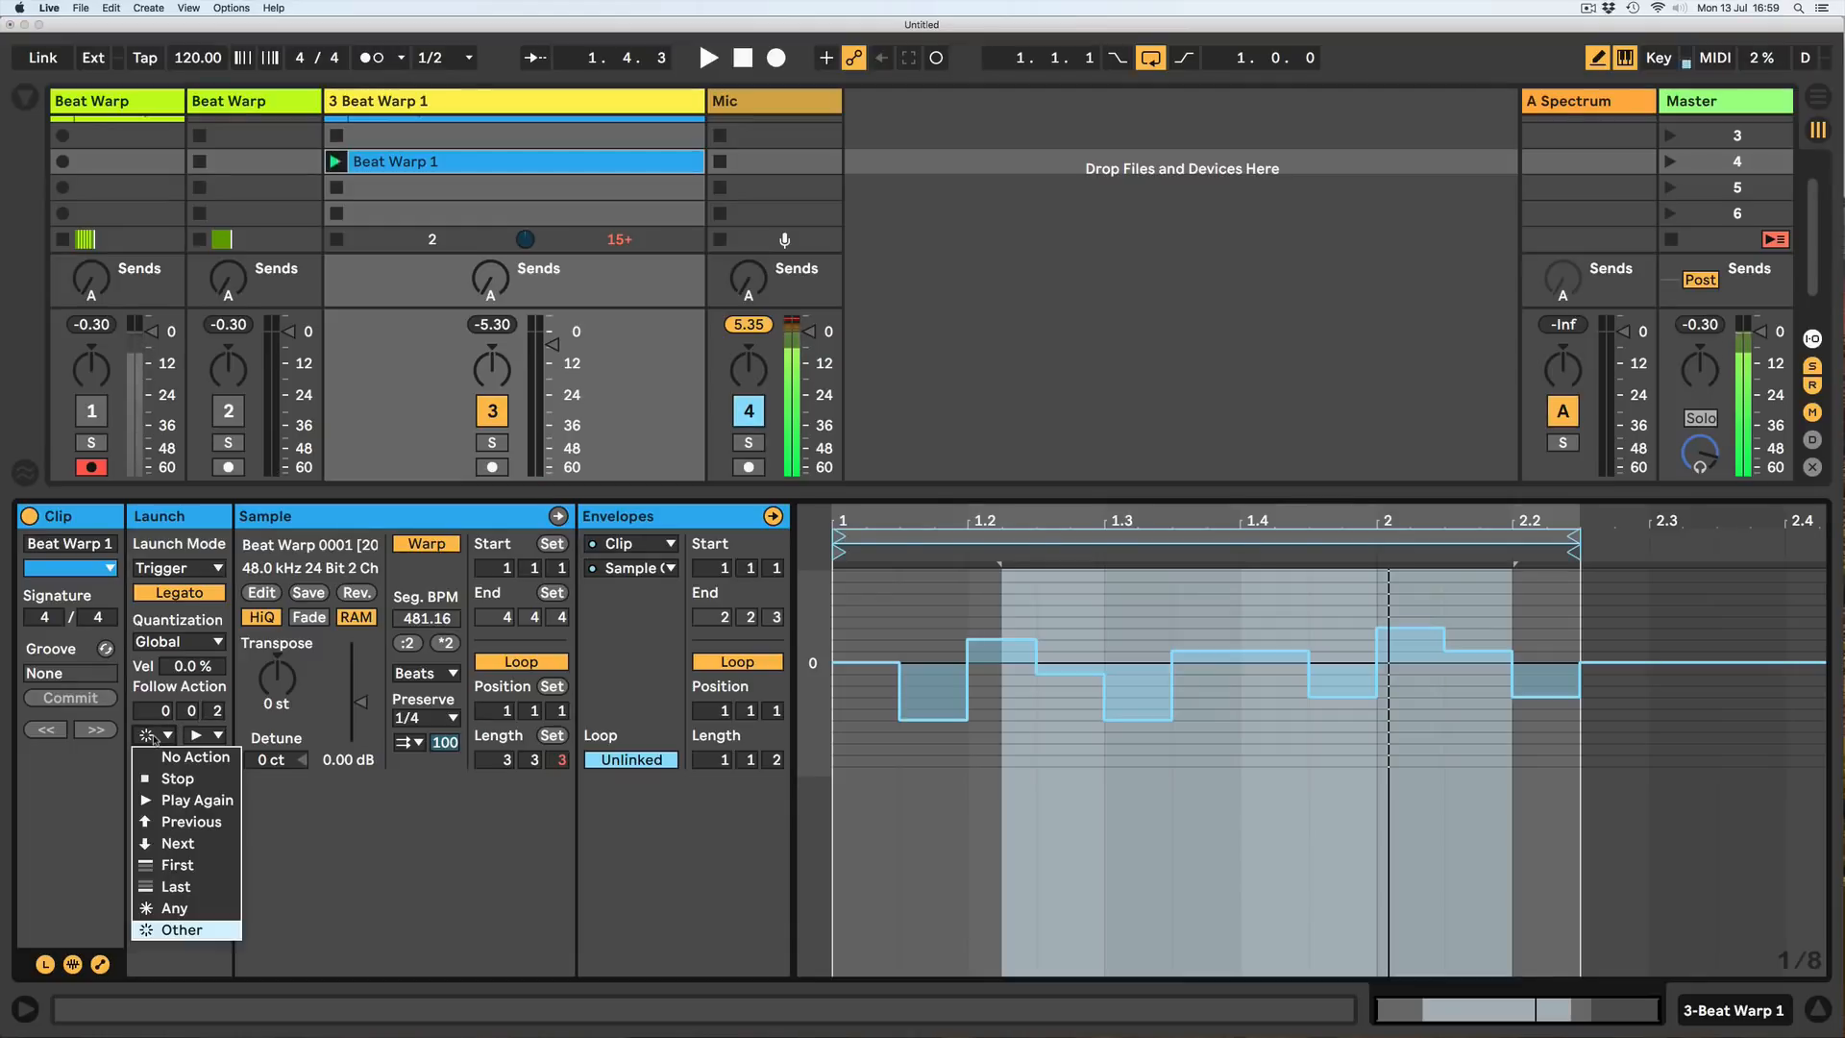
left_click(164, 858)
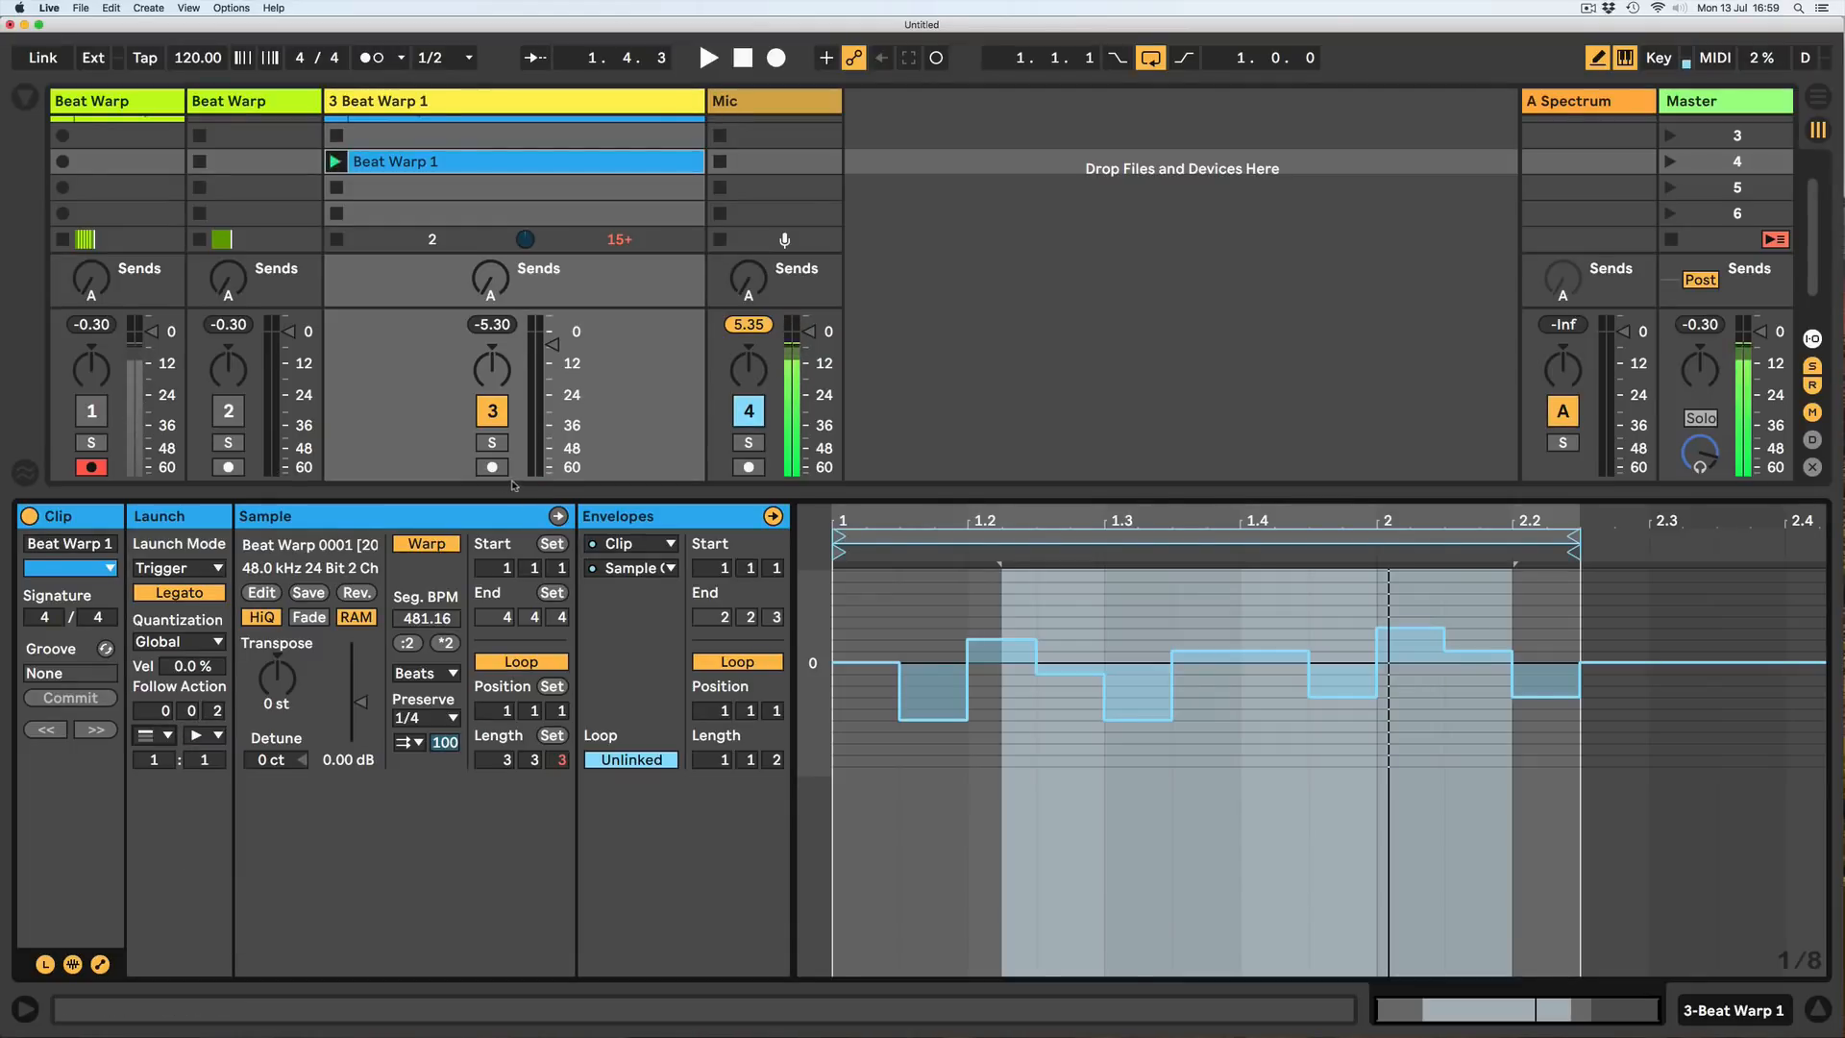
Restore the clip view's height and move the new clip up into scene 3 below the reversed clip.
left_click_drag(513, 489, 513, 692)
left_click(478, 147)
scroll(478, 149, "up", 2)
scroll(478, 149, "up", 1)
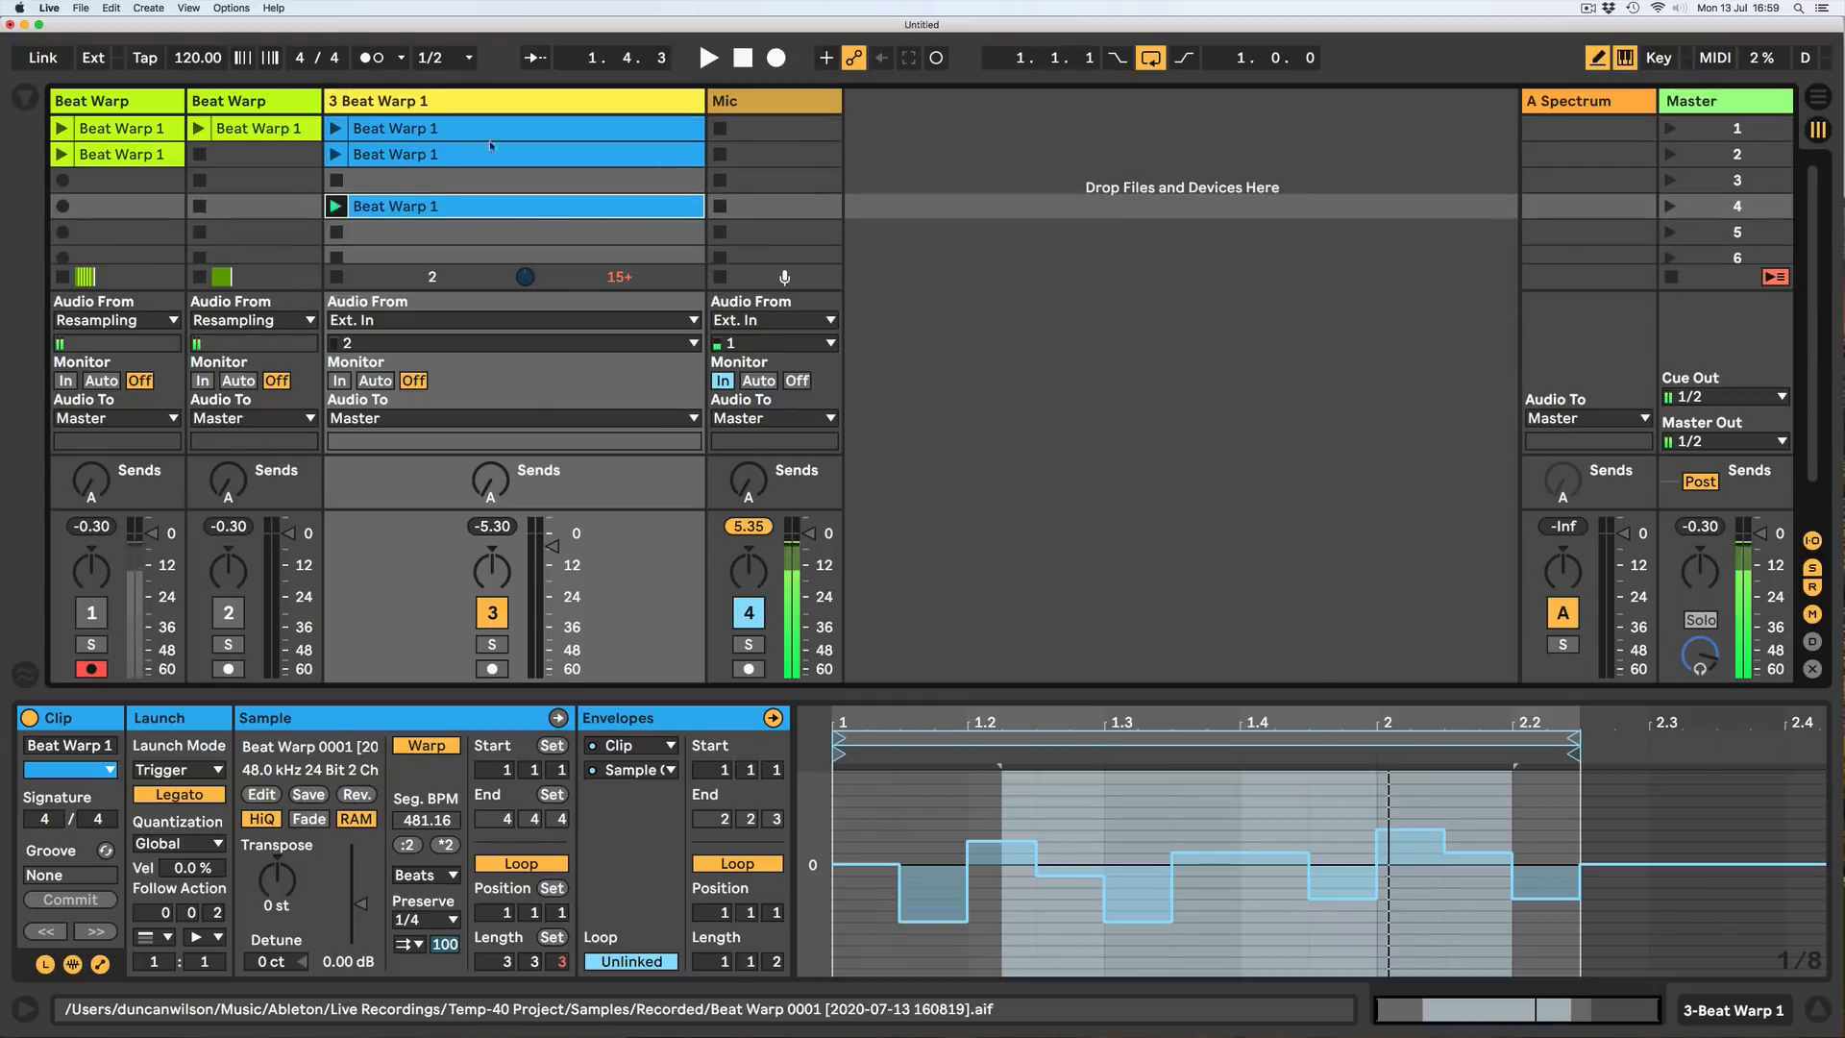
left_click_drag(458, 205, 471, 182)
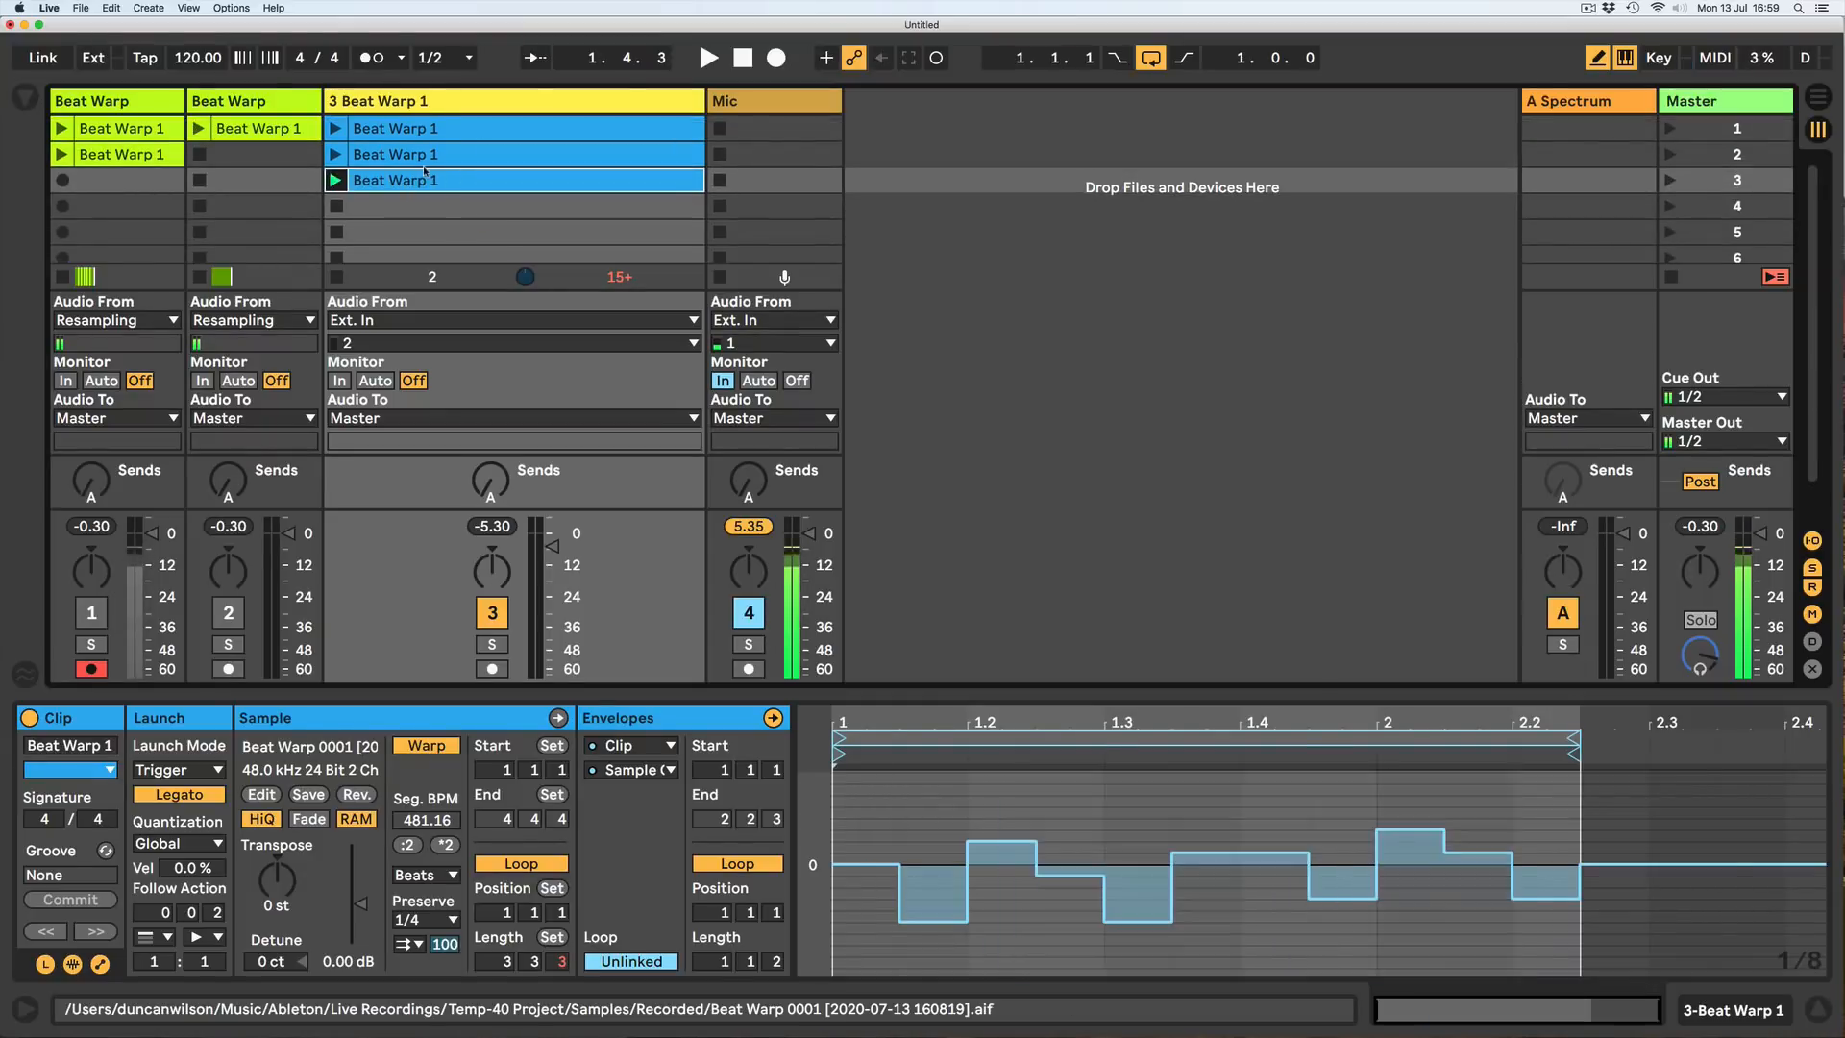
Show the reversed clip's settings and launch the original clip in scene 1.
left_click(440, 157)
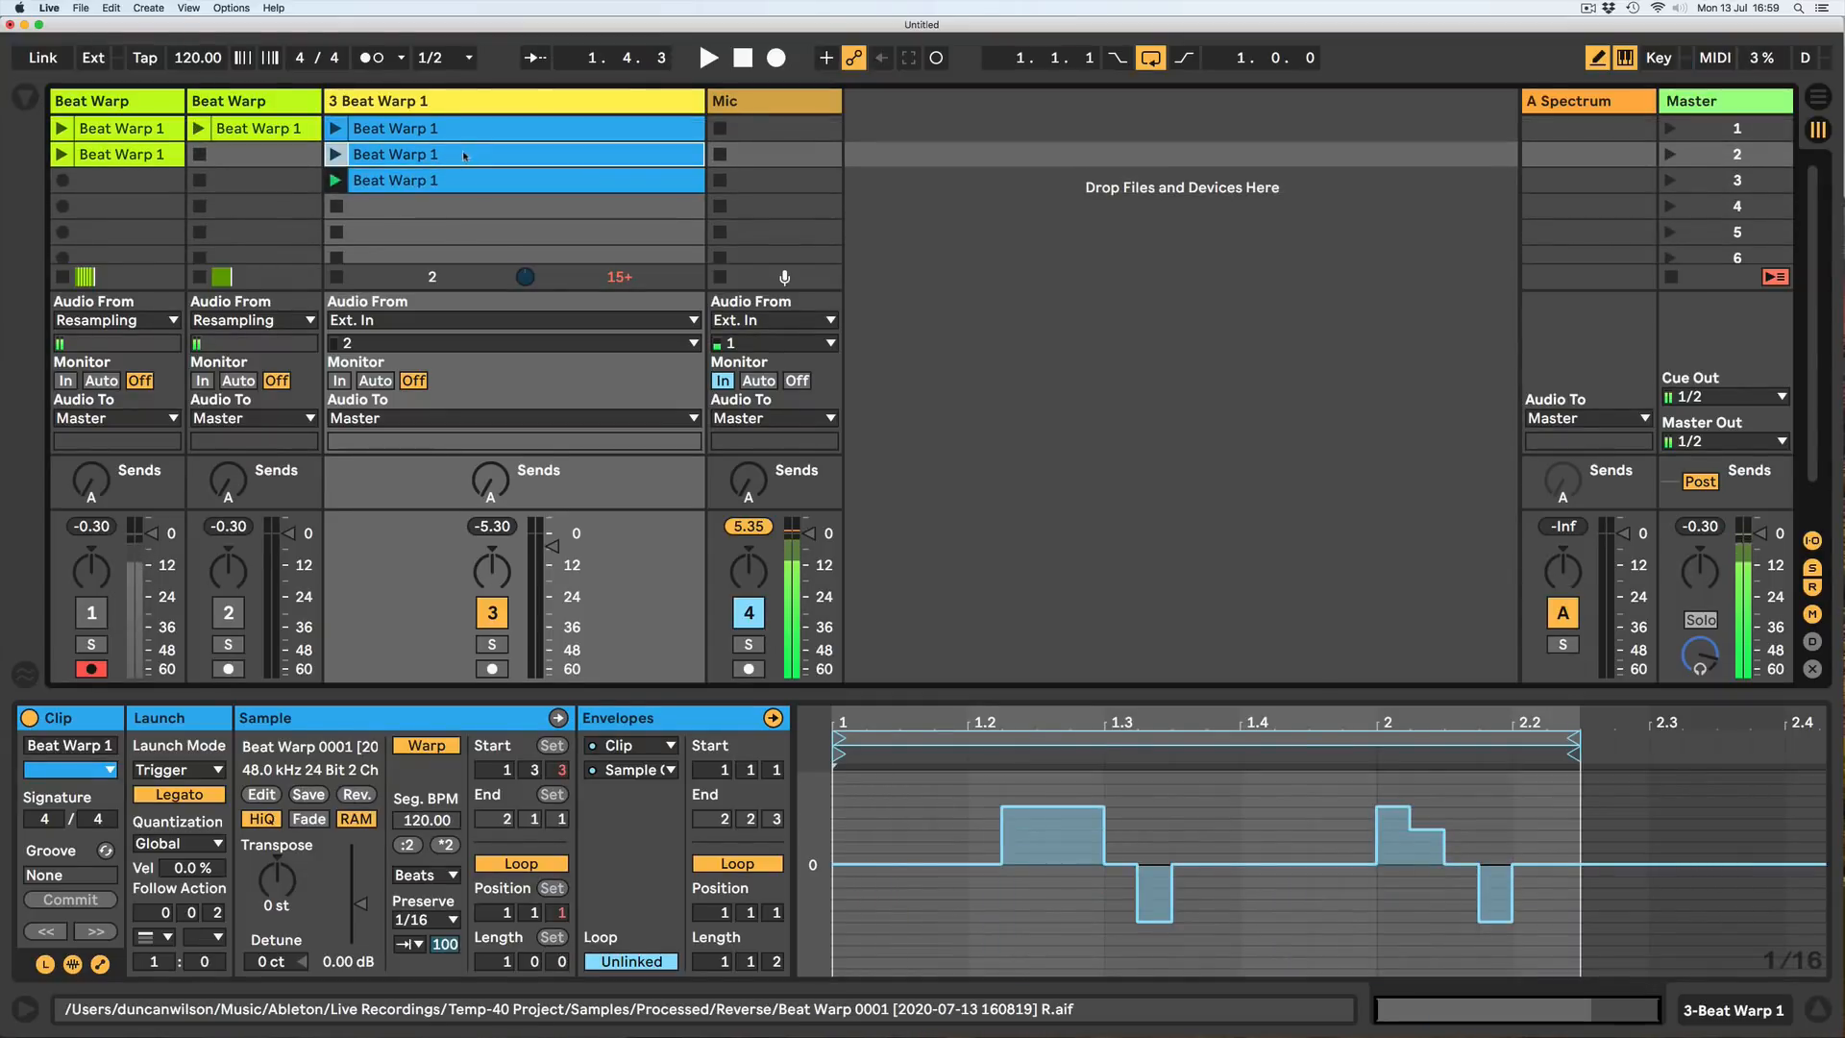
left_click(404, 128)
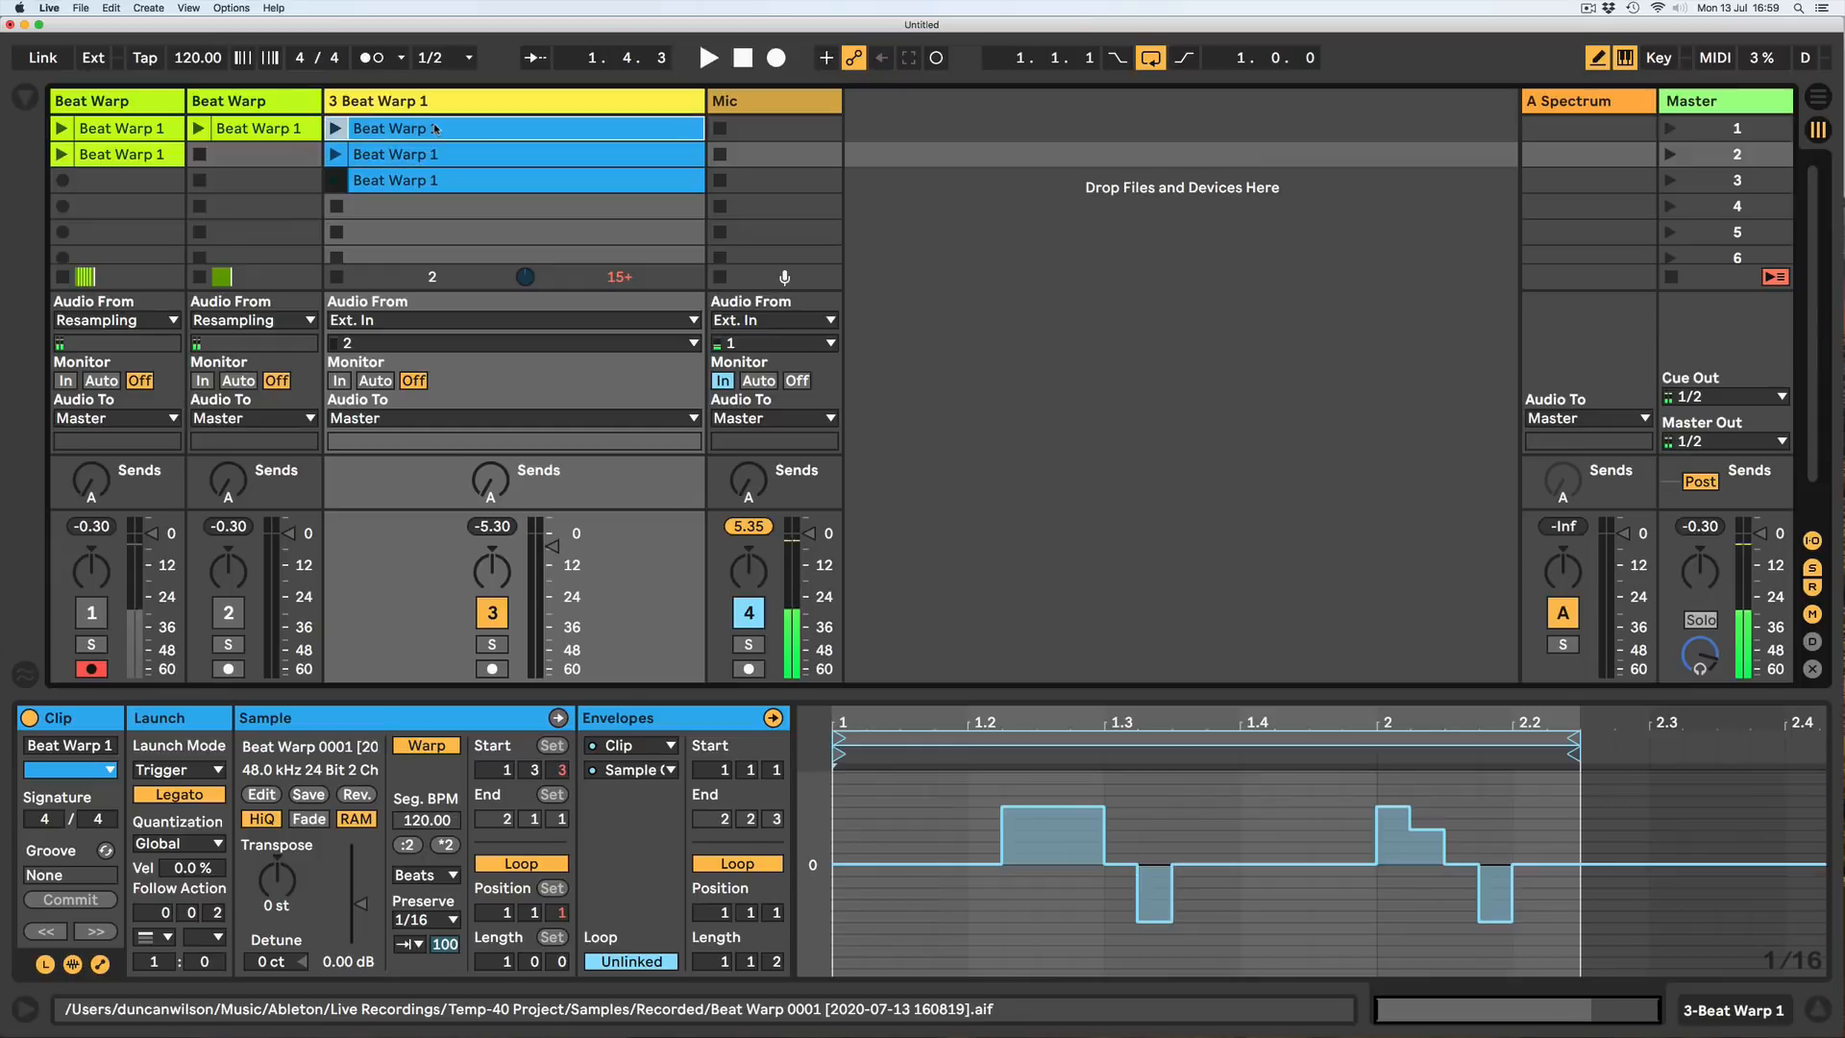
left_click(336, 129)
Set the scene 3 clip's second Follow Action to No Action with a chance of 0.
left_click(467, 180)
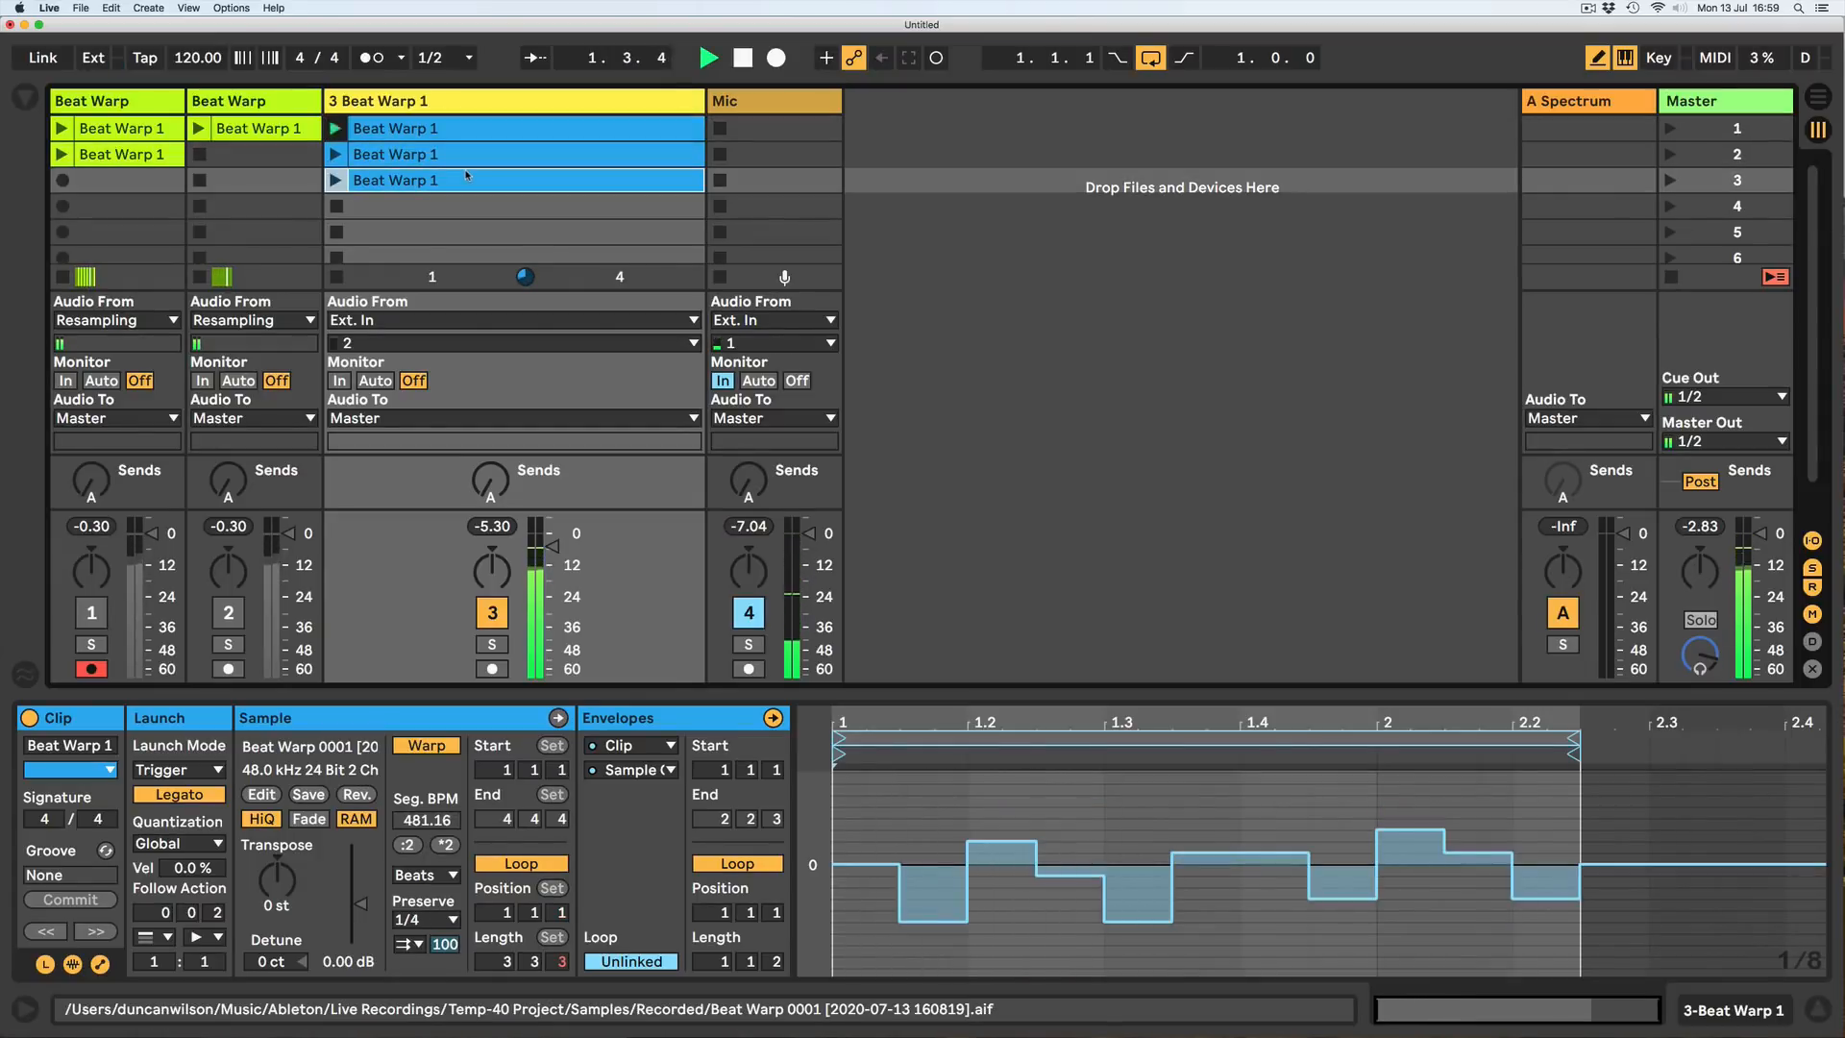
left_click(205, 939)
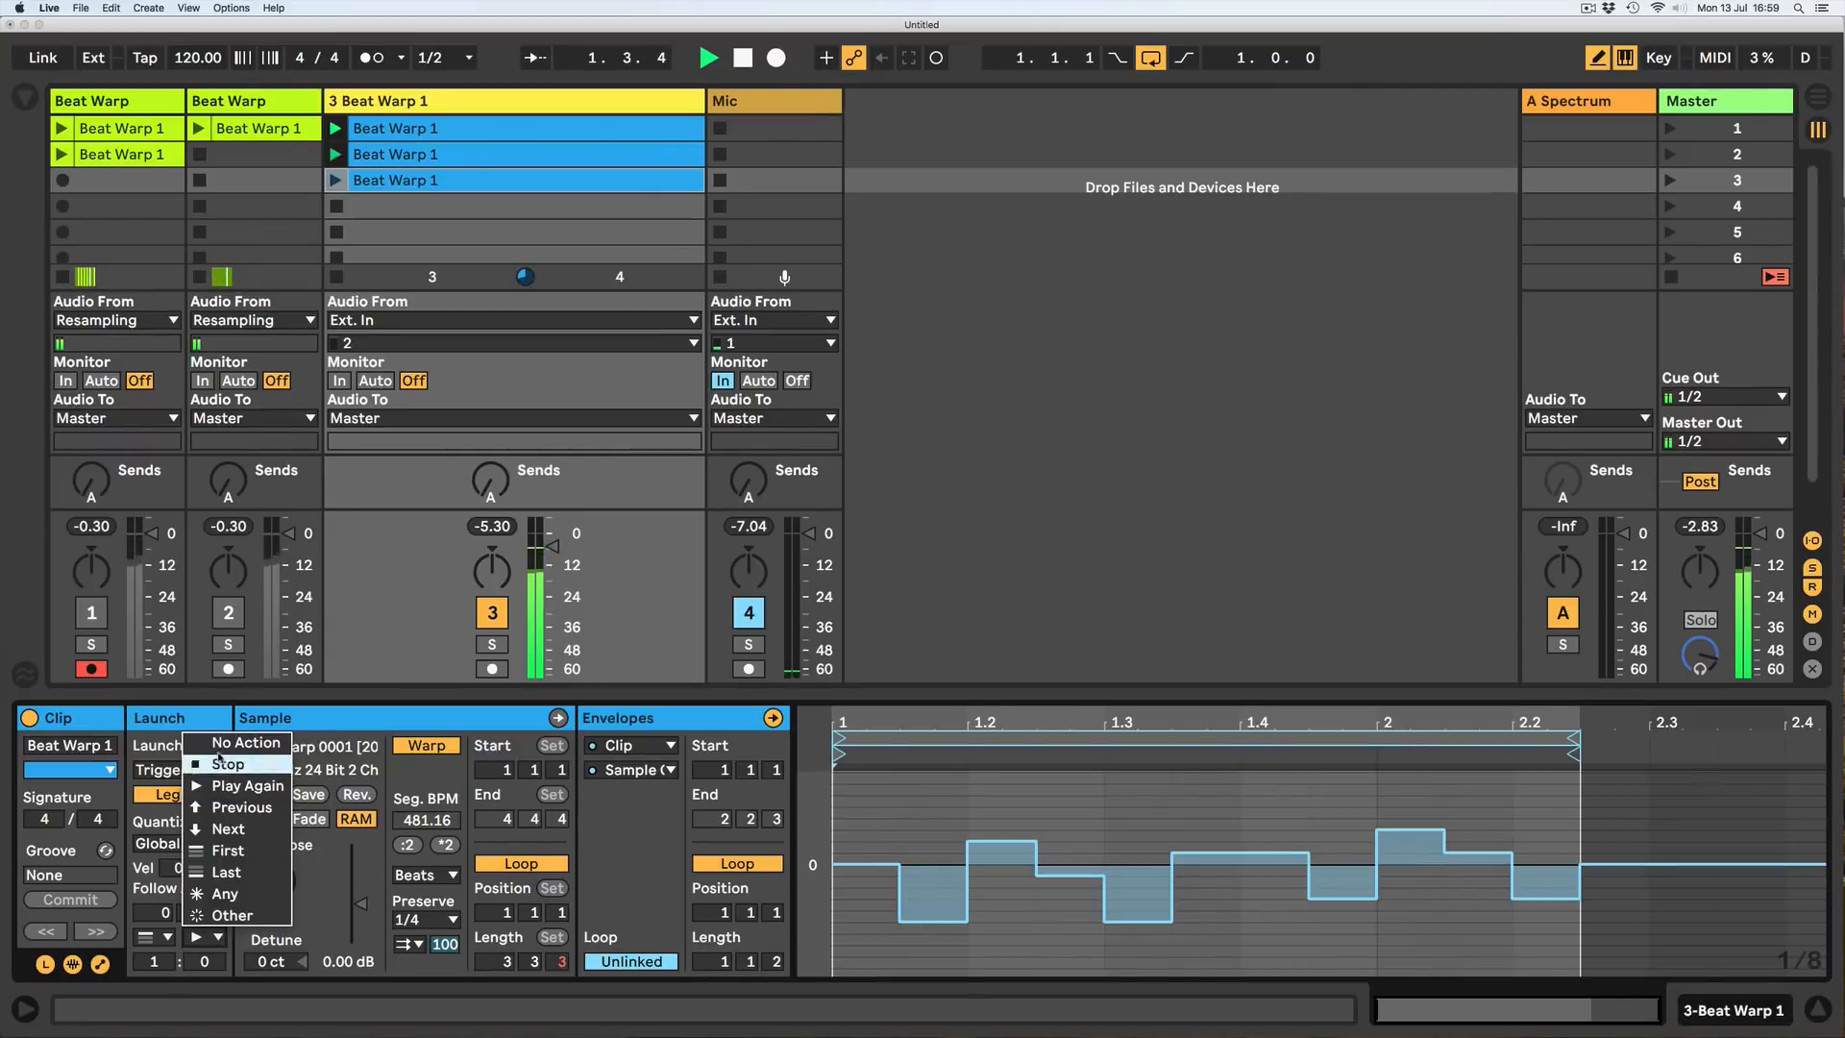
left_click(210, 742)
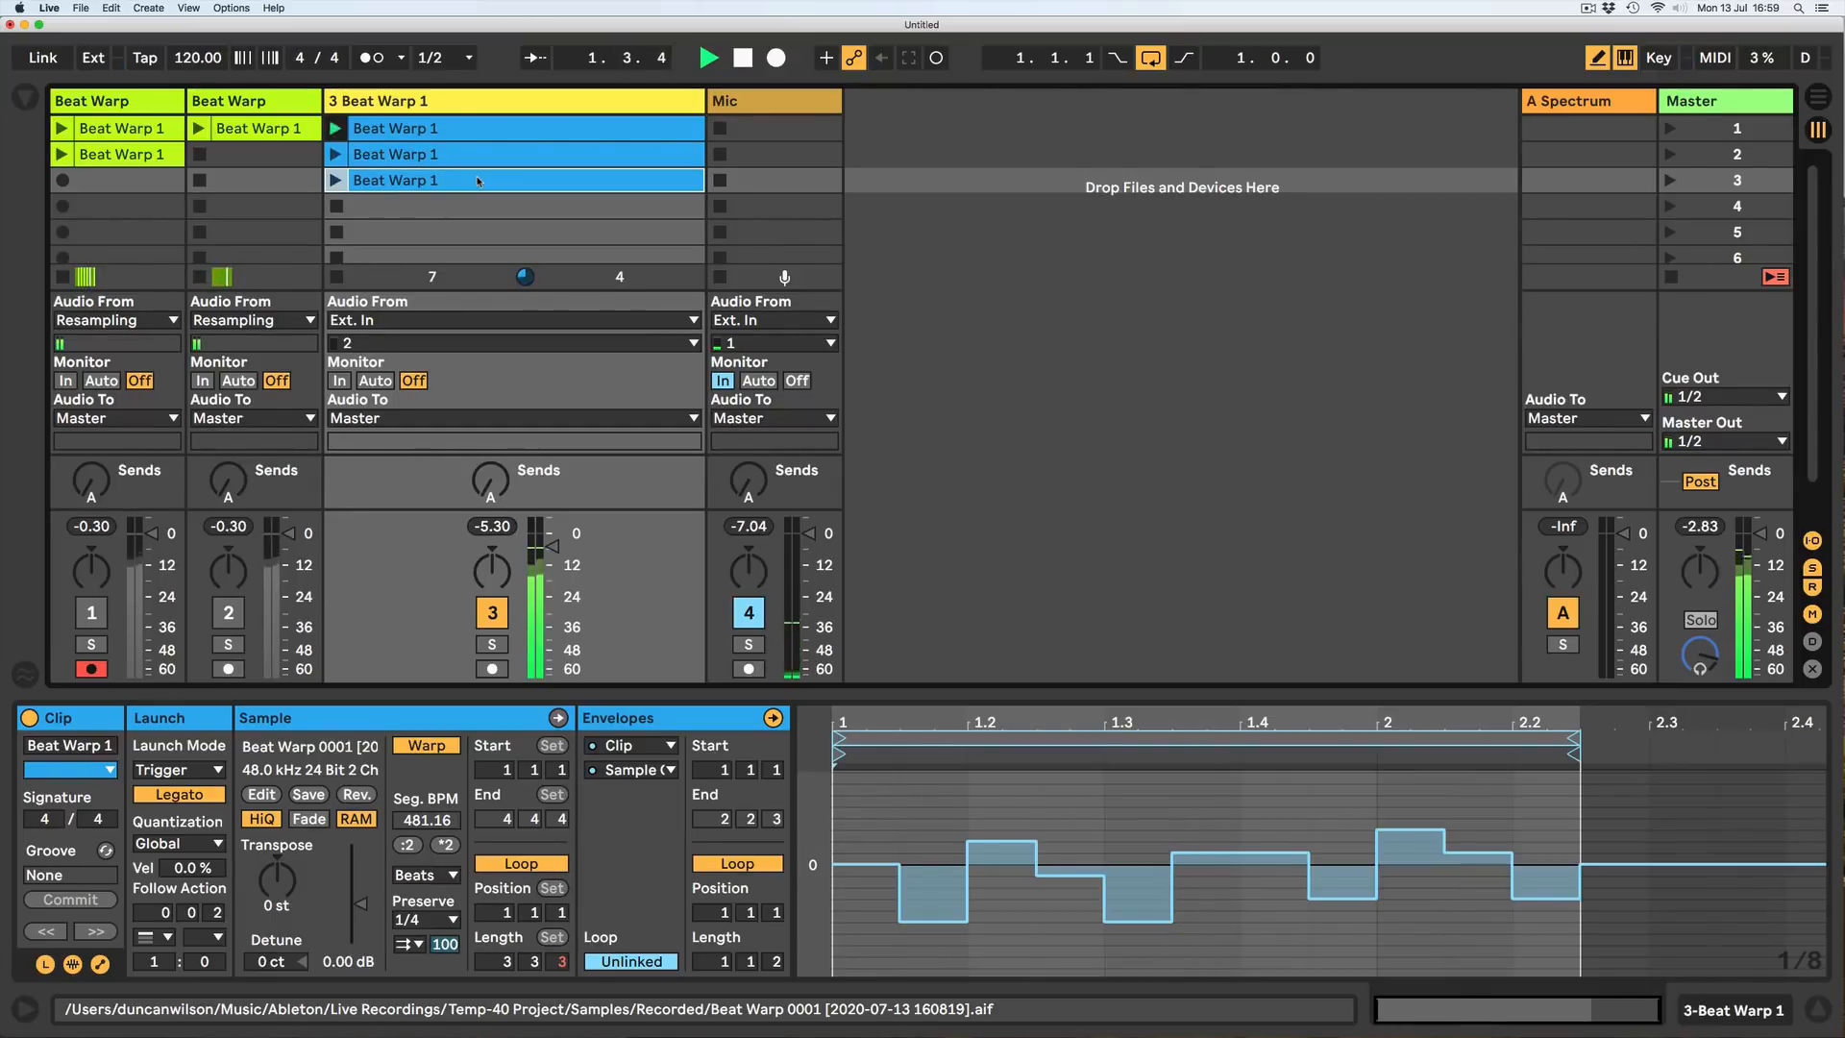
Stop and restart playback, launching the scene 3 clip to hear it among the other track 3 clips.
key("space")
left_click(335, 180)
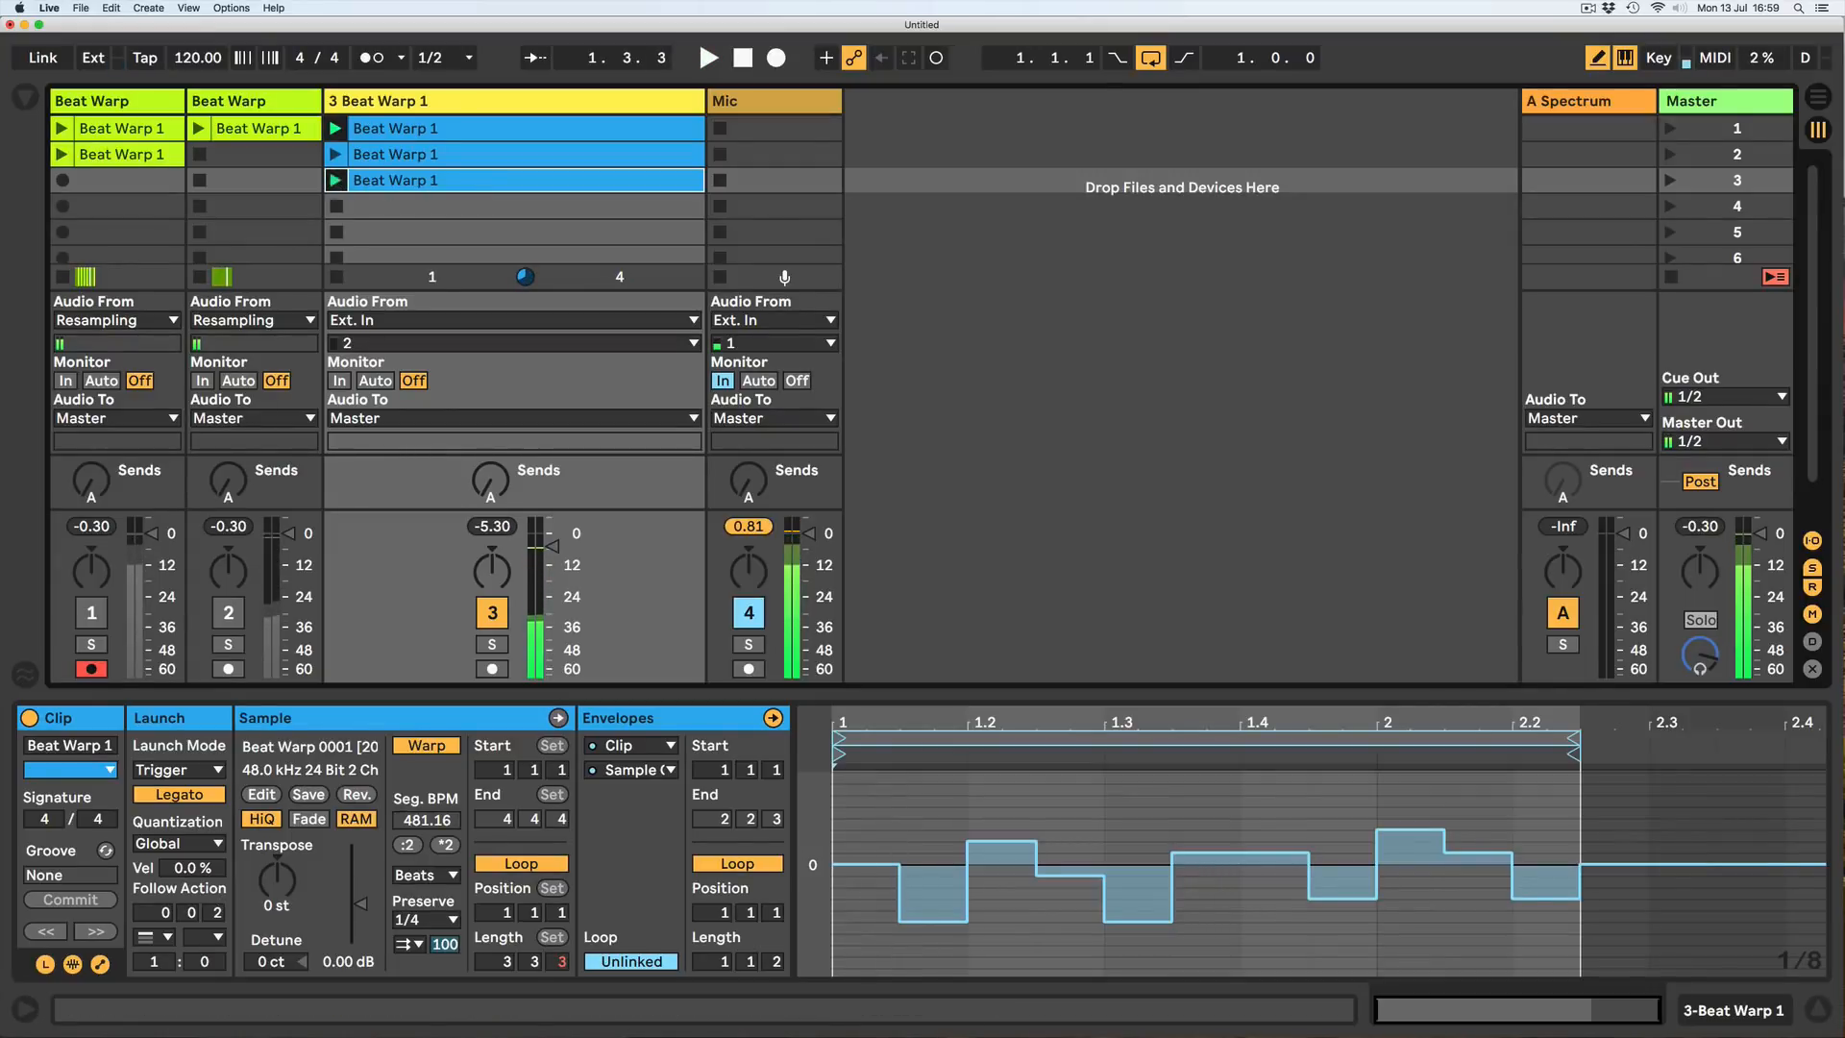
key("space")
left_click(336, 180)
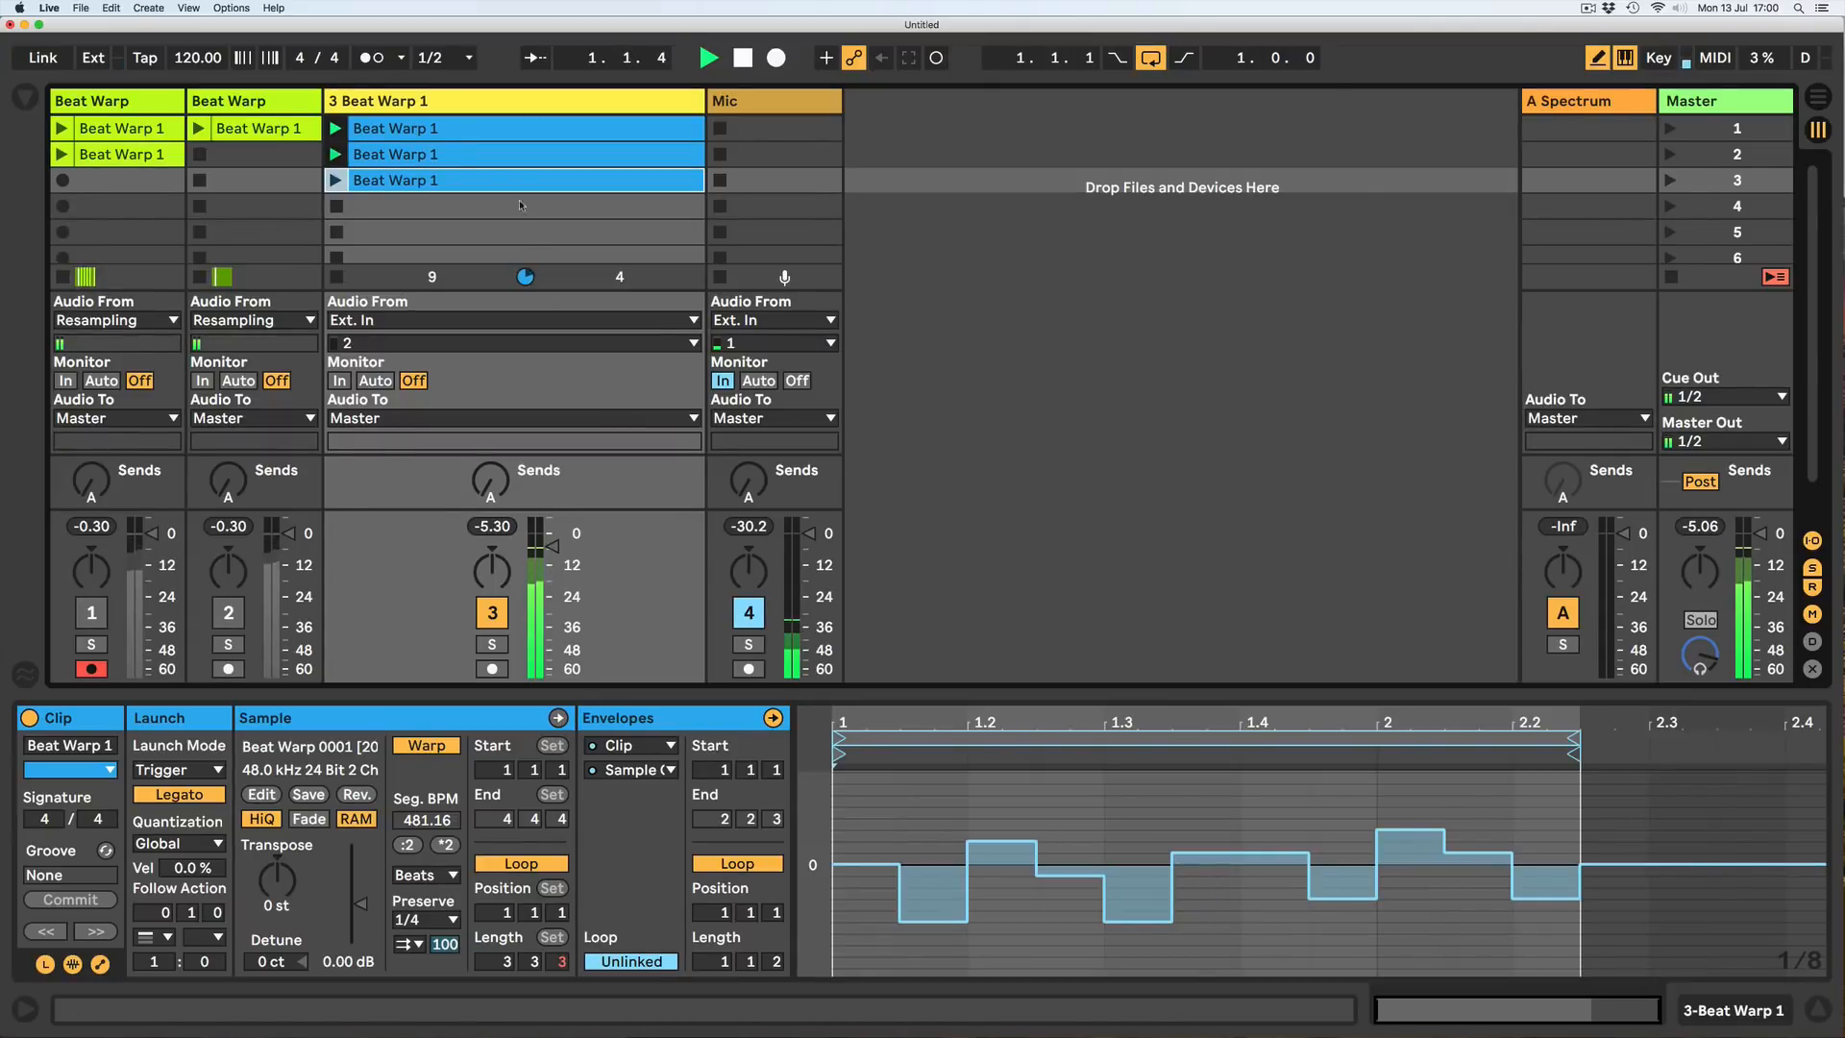
Copy the original clip into scene 5 and set the copy's first Follow Action to First.
left_click(502, 135)
left_click_drag(502, 149, 502, 231)
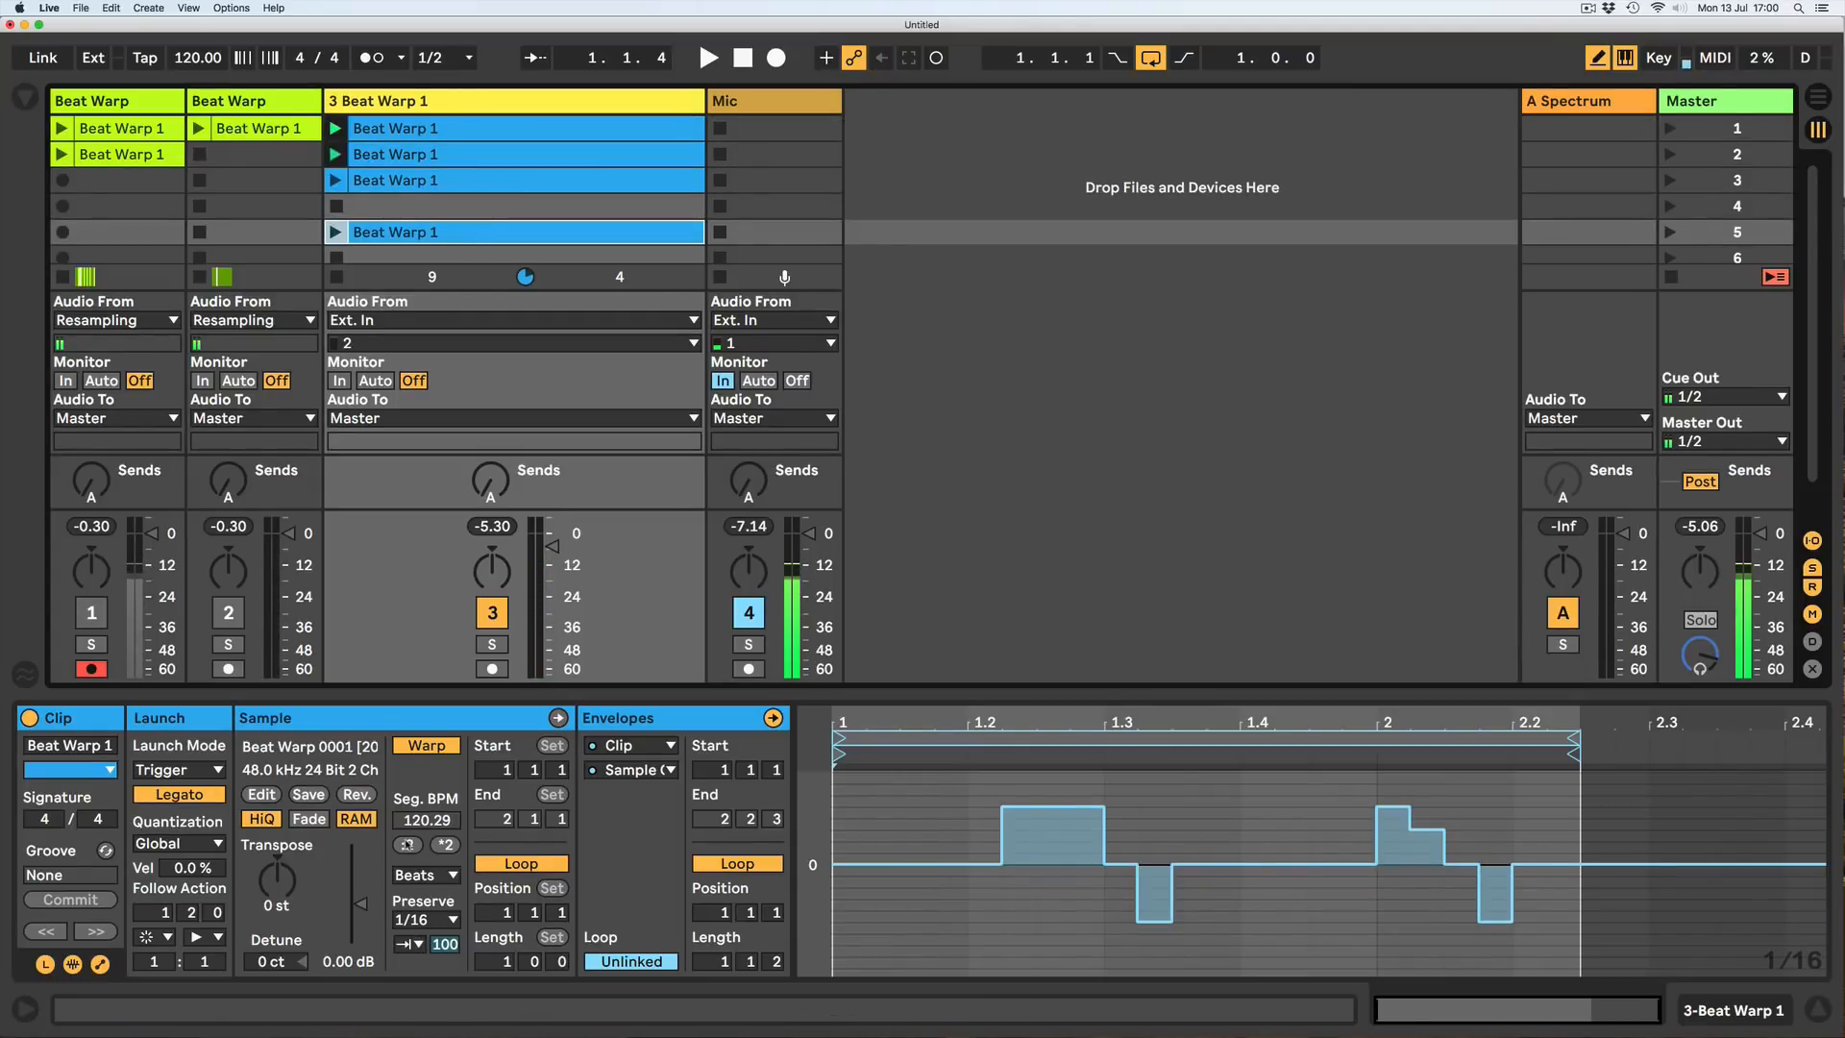
left_click(165, 939)
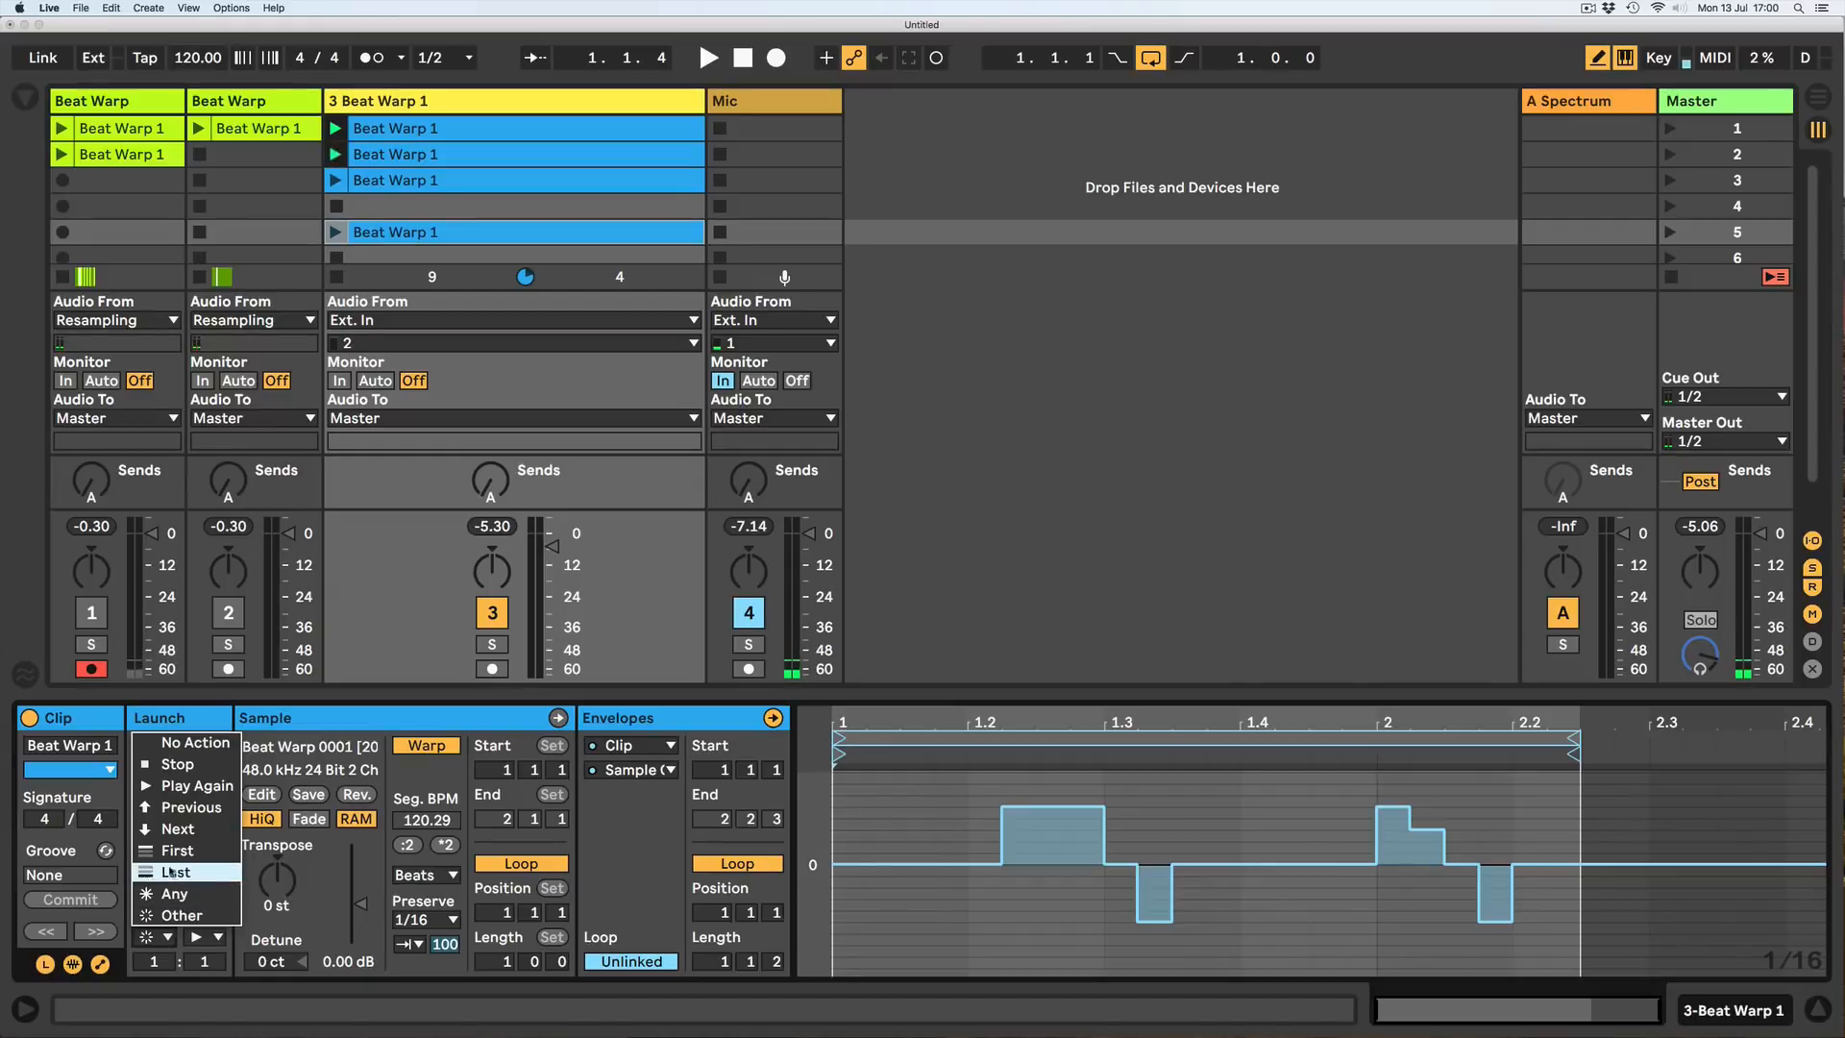
left_click(171, 852)
Set the scene 5 clip's transient envelope to 7, its Follow Action time to 0 1 0 and its second Follow Action to No Action.
mouse_move(444, 945)
left_mouse_down()
mouse_move(444, 998)
mouse_move(444, 948)
left_mouse_up()
left_click_drag(192, 913, 171, 980)
left_click(200, 937)
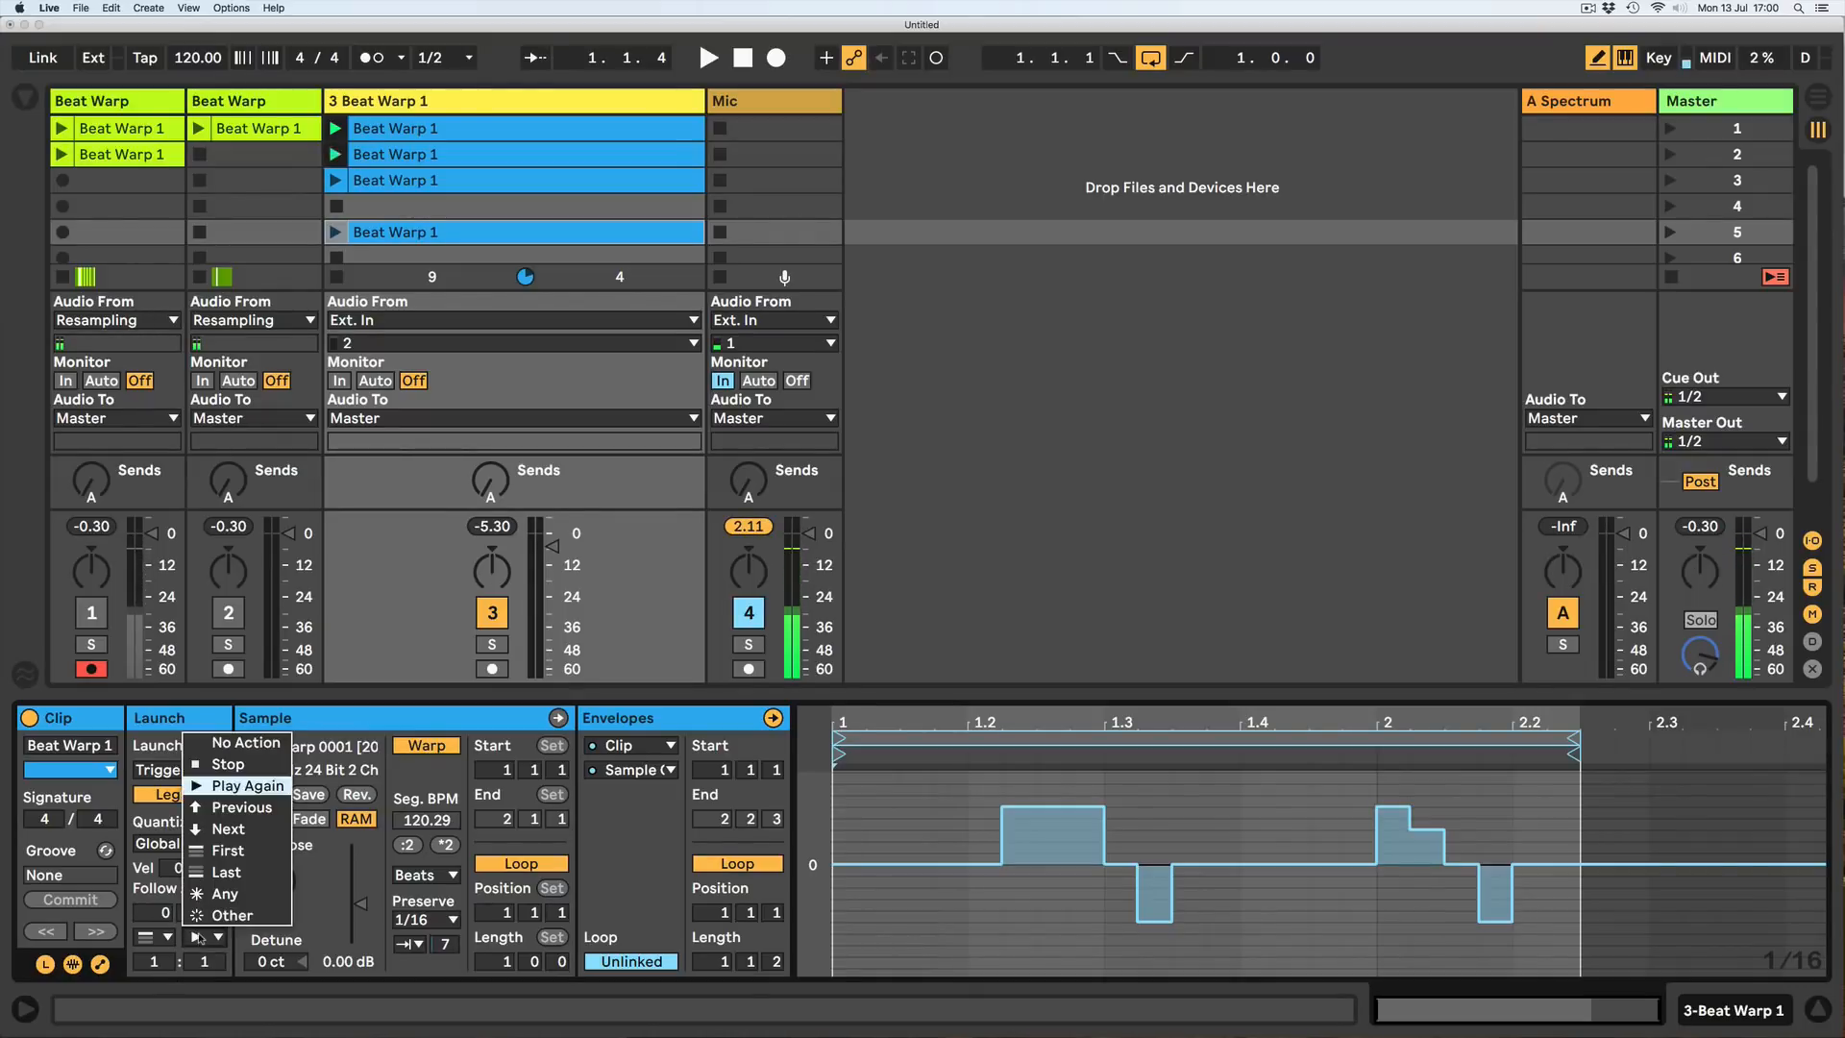
left_click(228, 745)
Move the scene 5 clip up to scene 4, directly below the other track 3 clips, and launch it.
left_click_drag(432, 233, 429, 207)
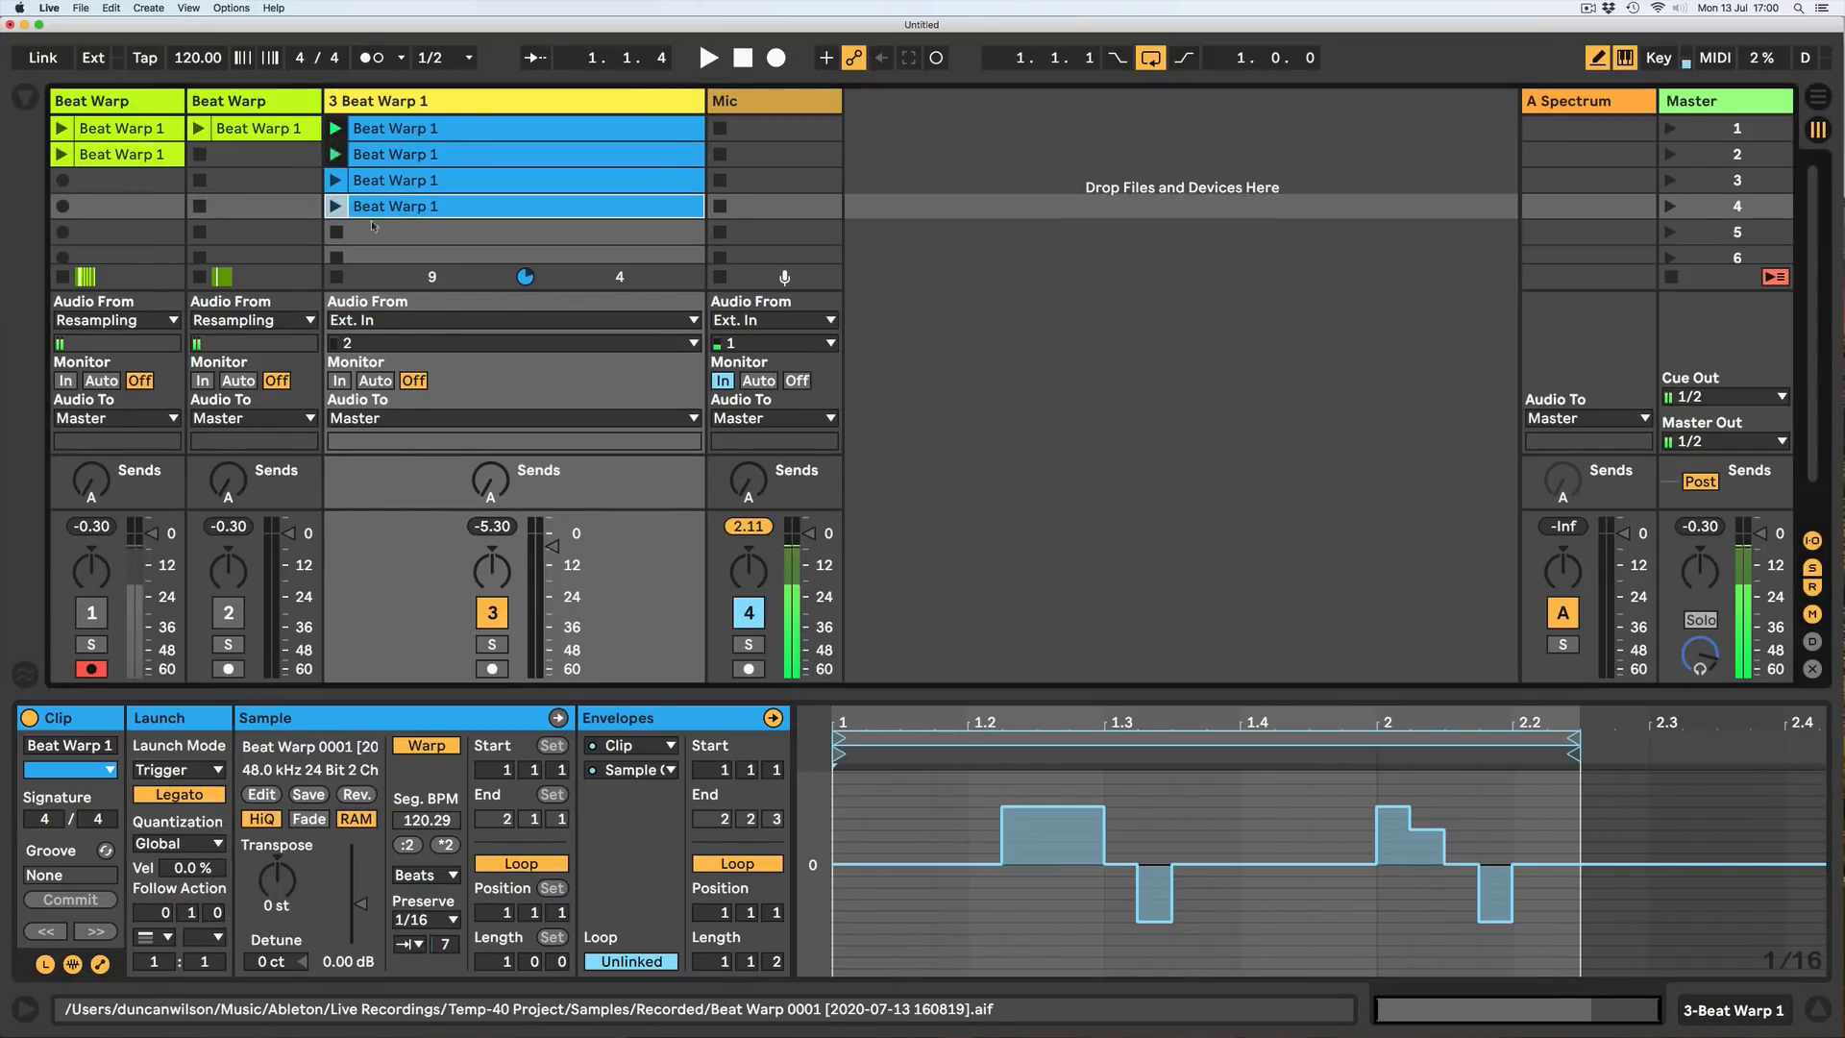
left_click(337, 207)
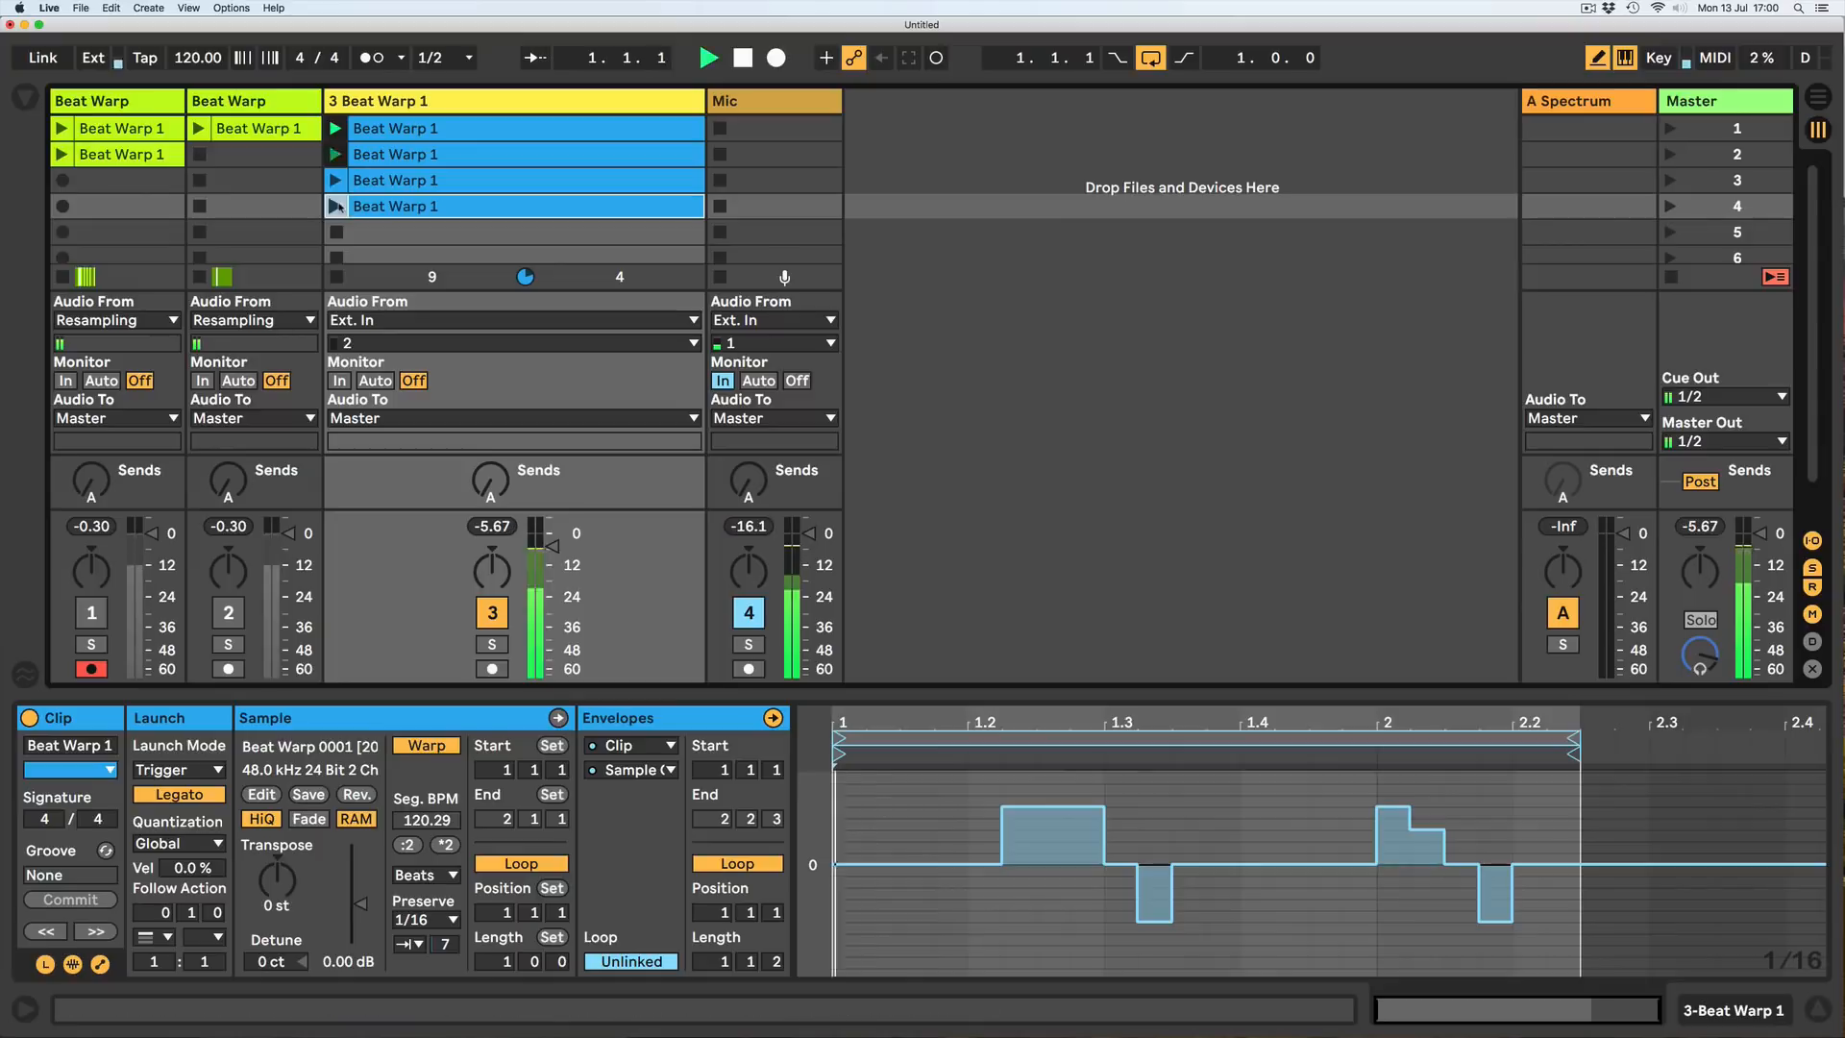
Set the scene 3 clip's Beats mode Preserve resolution to 1/8.
left_click(463, 182)
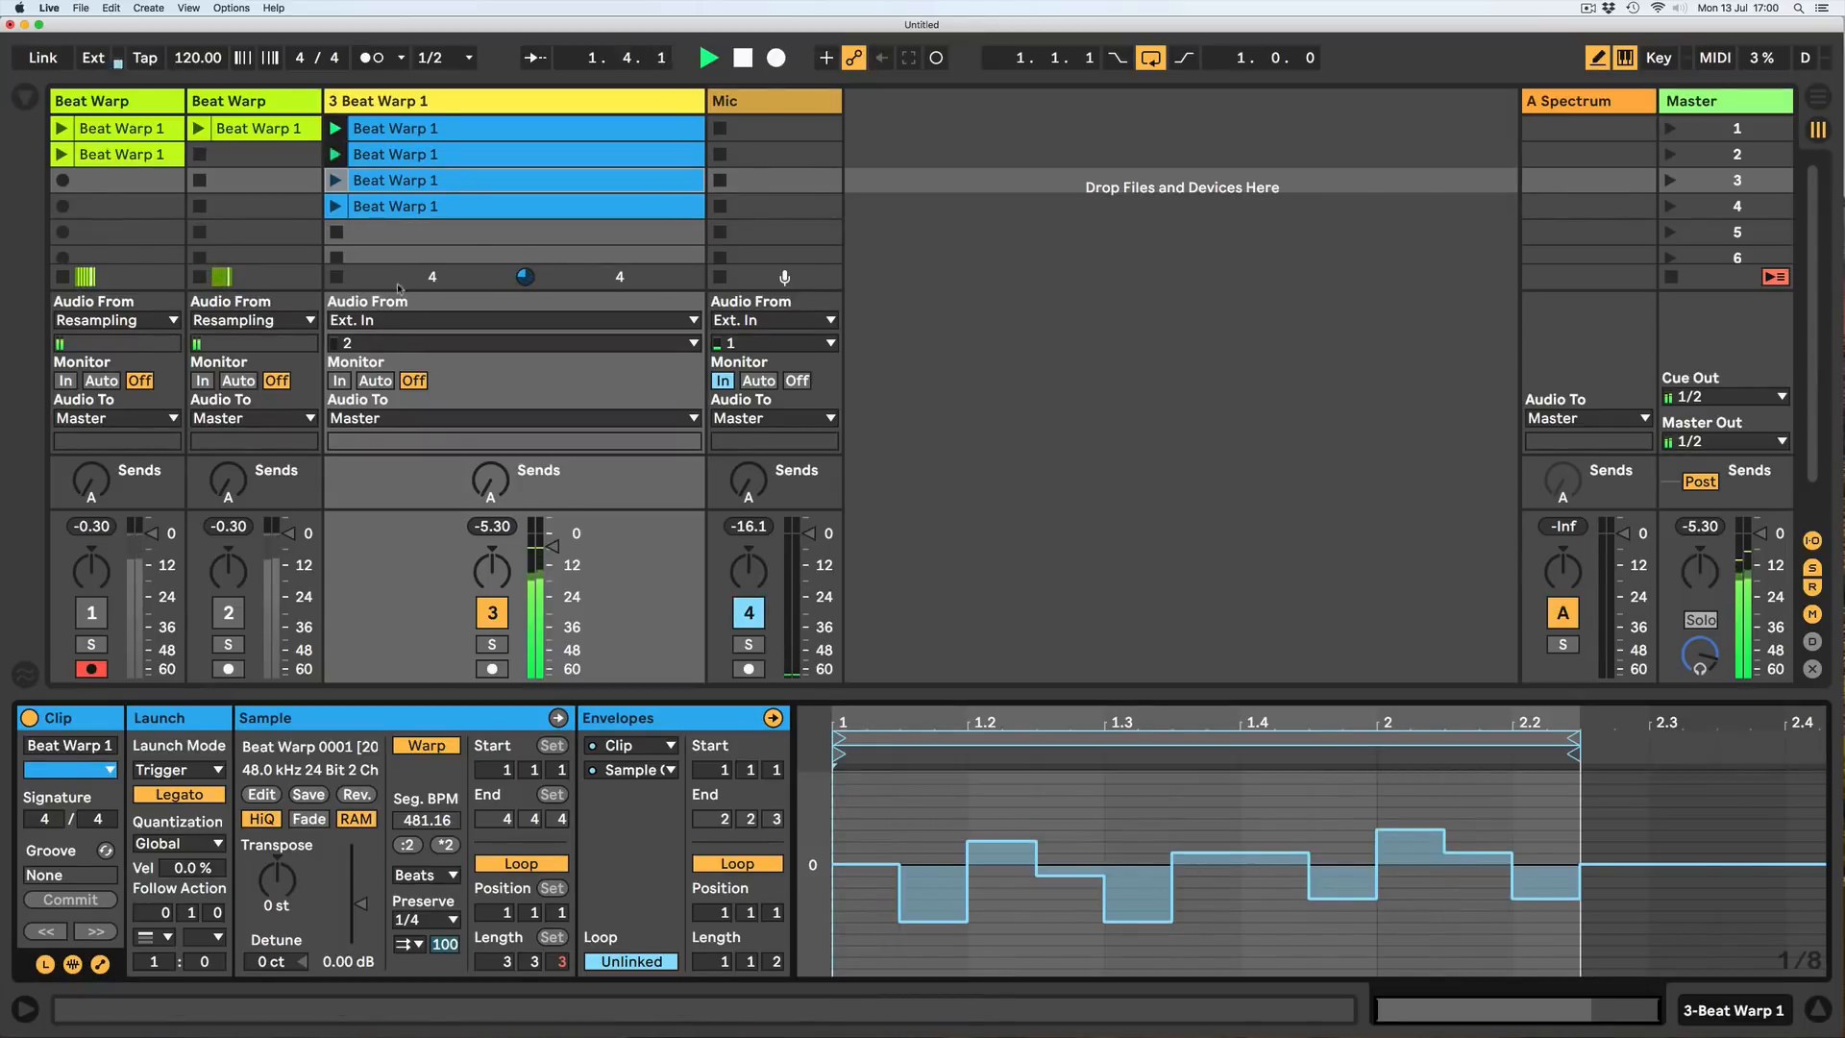
key("Return")
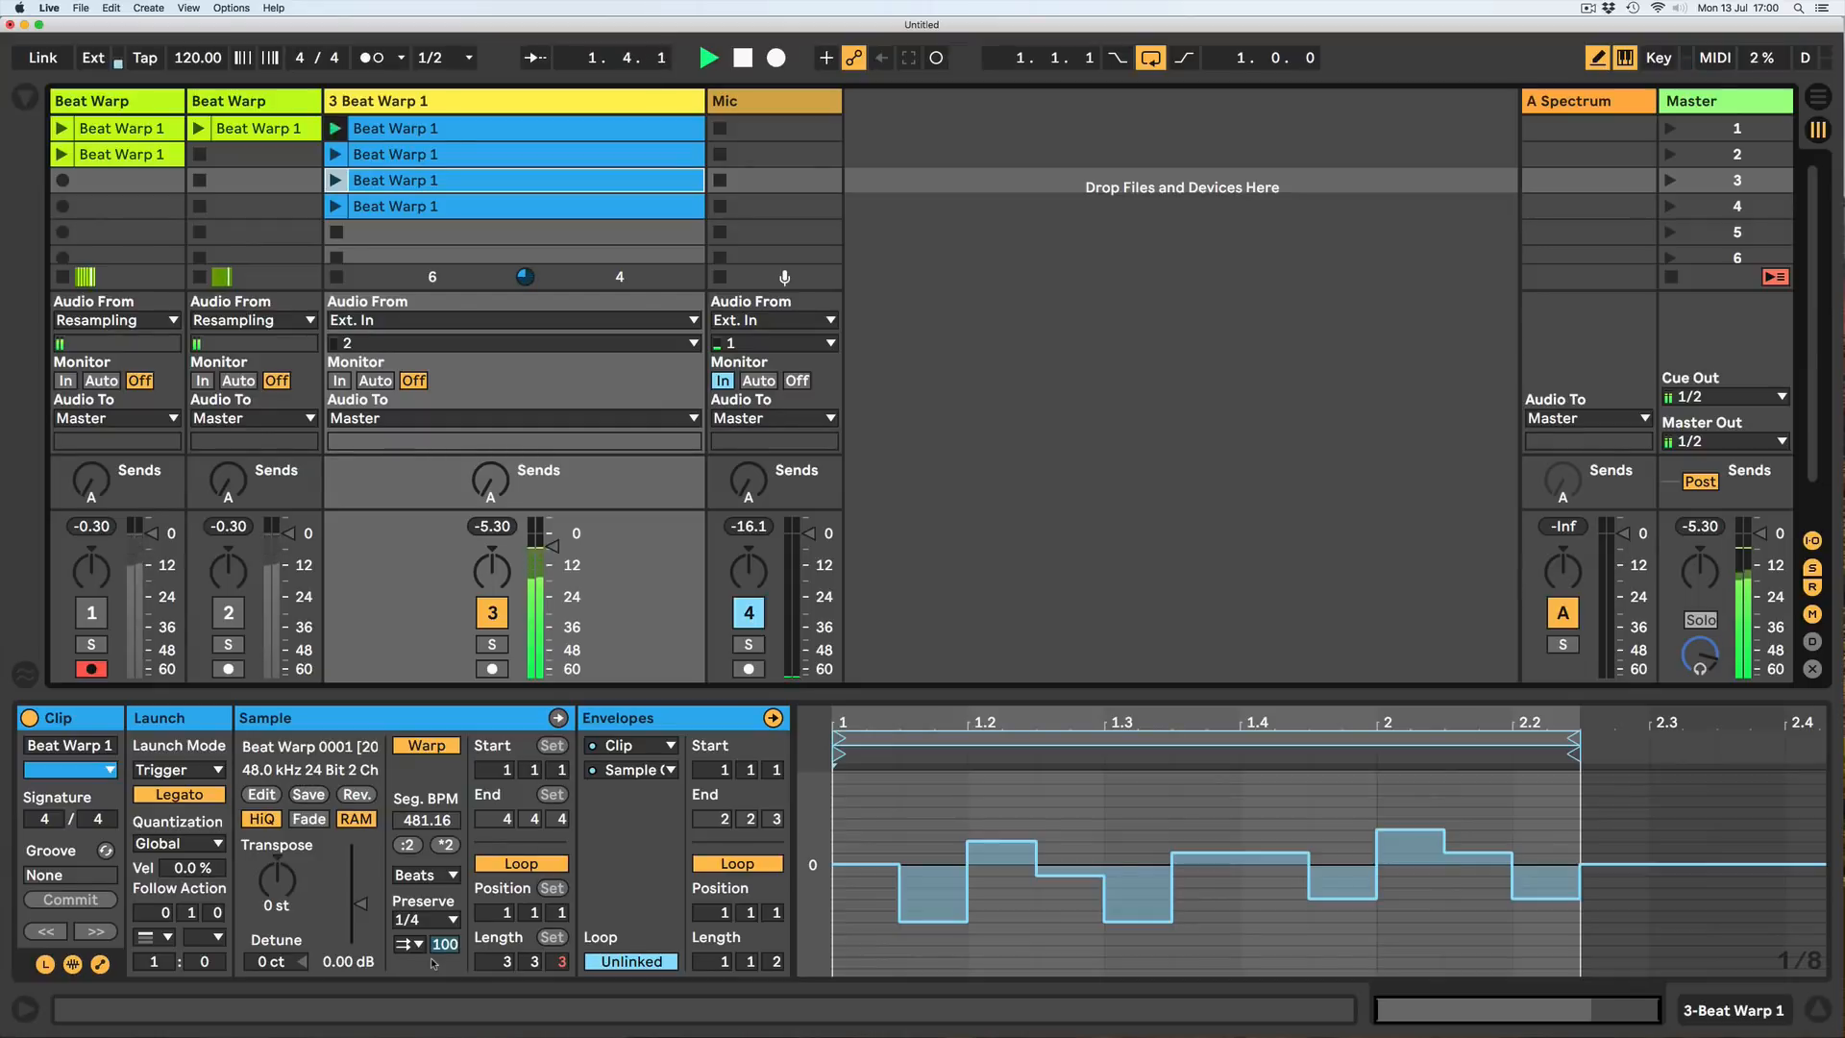
left_click(423, 920)
left_click(423, 834)
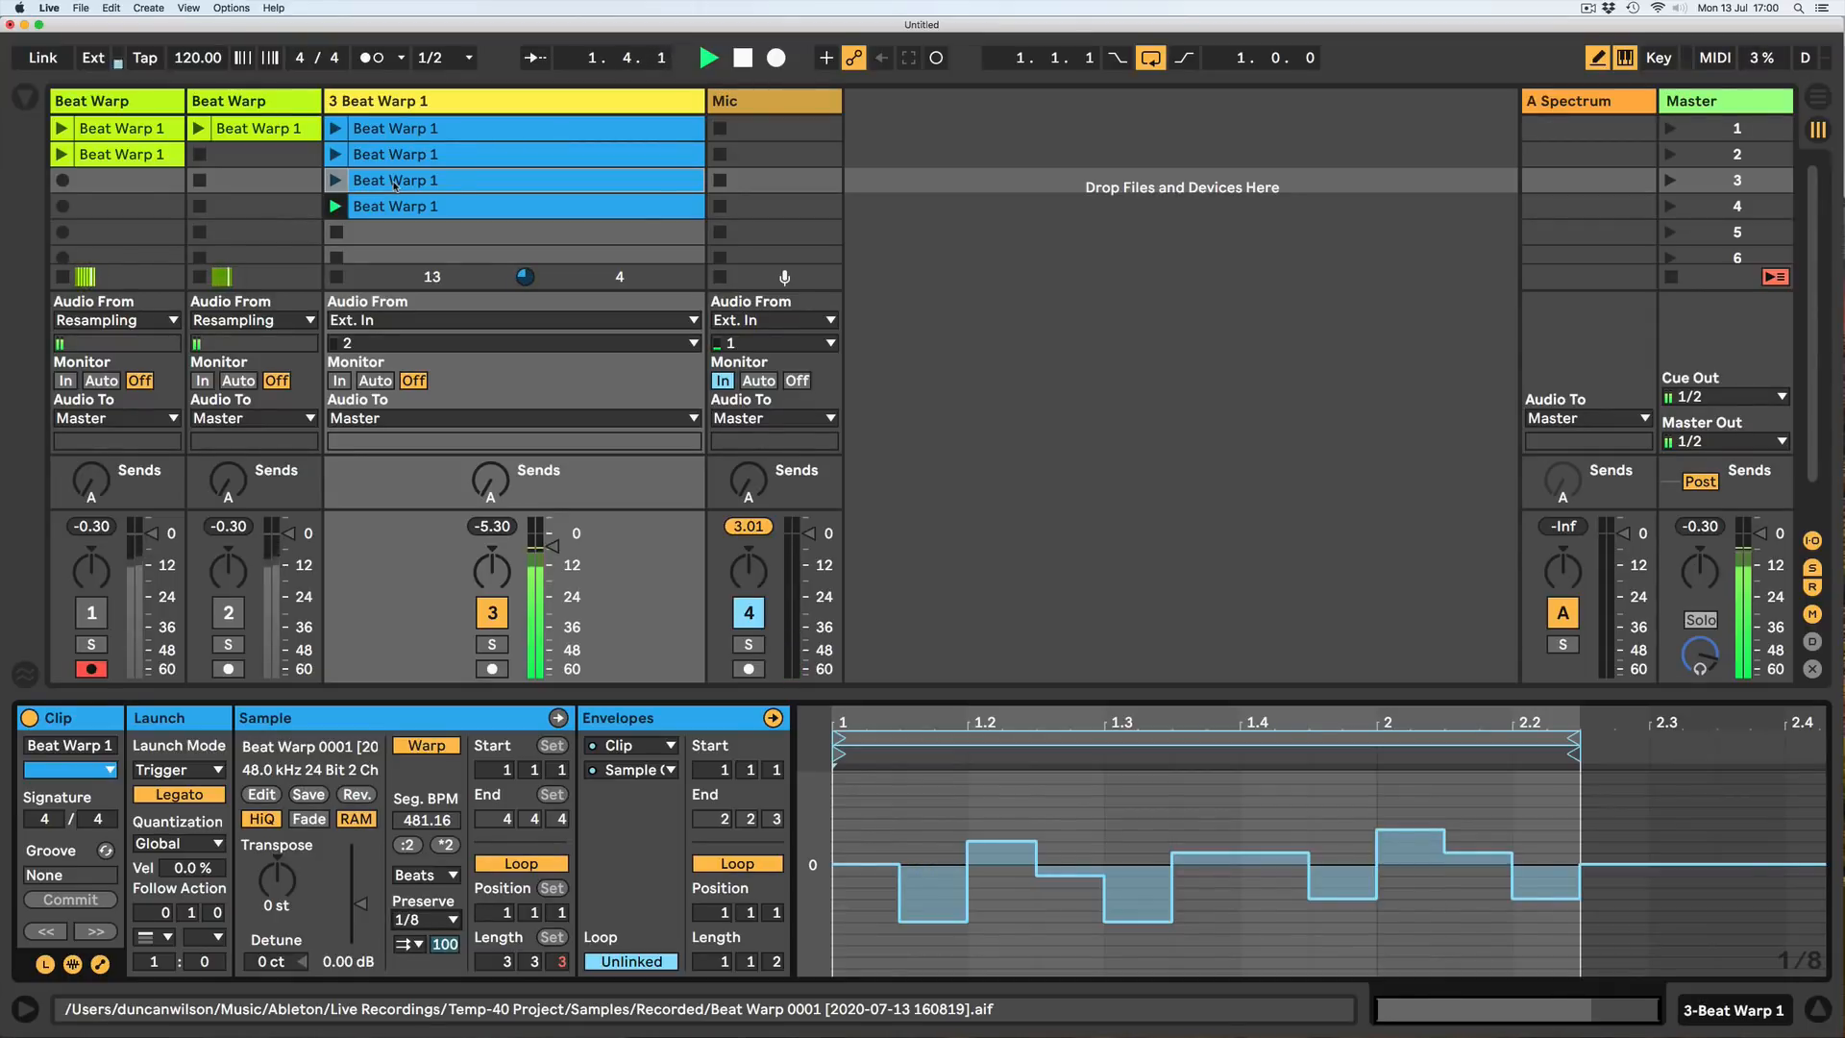
Try the scene 4 clip in scene 5 with an empty slot above it, stop playback, and return it to scene 4 for relaunching.
left_click(392, 210)
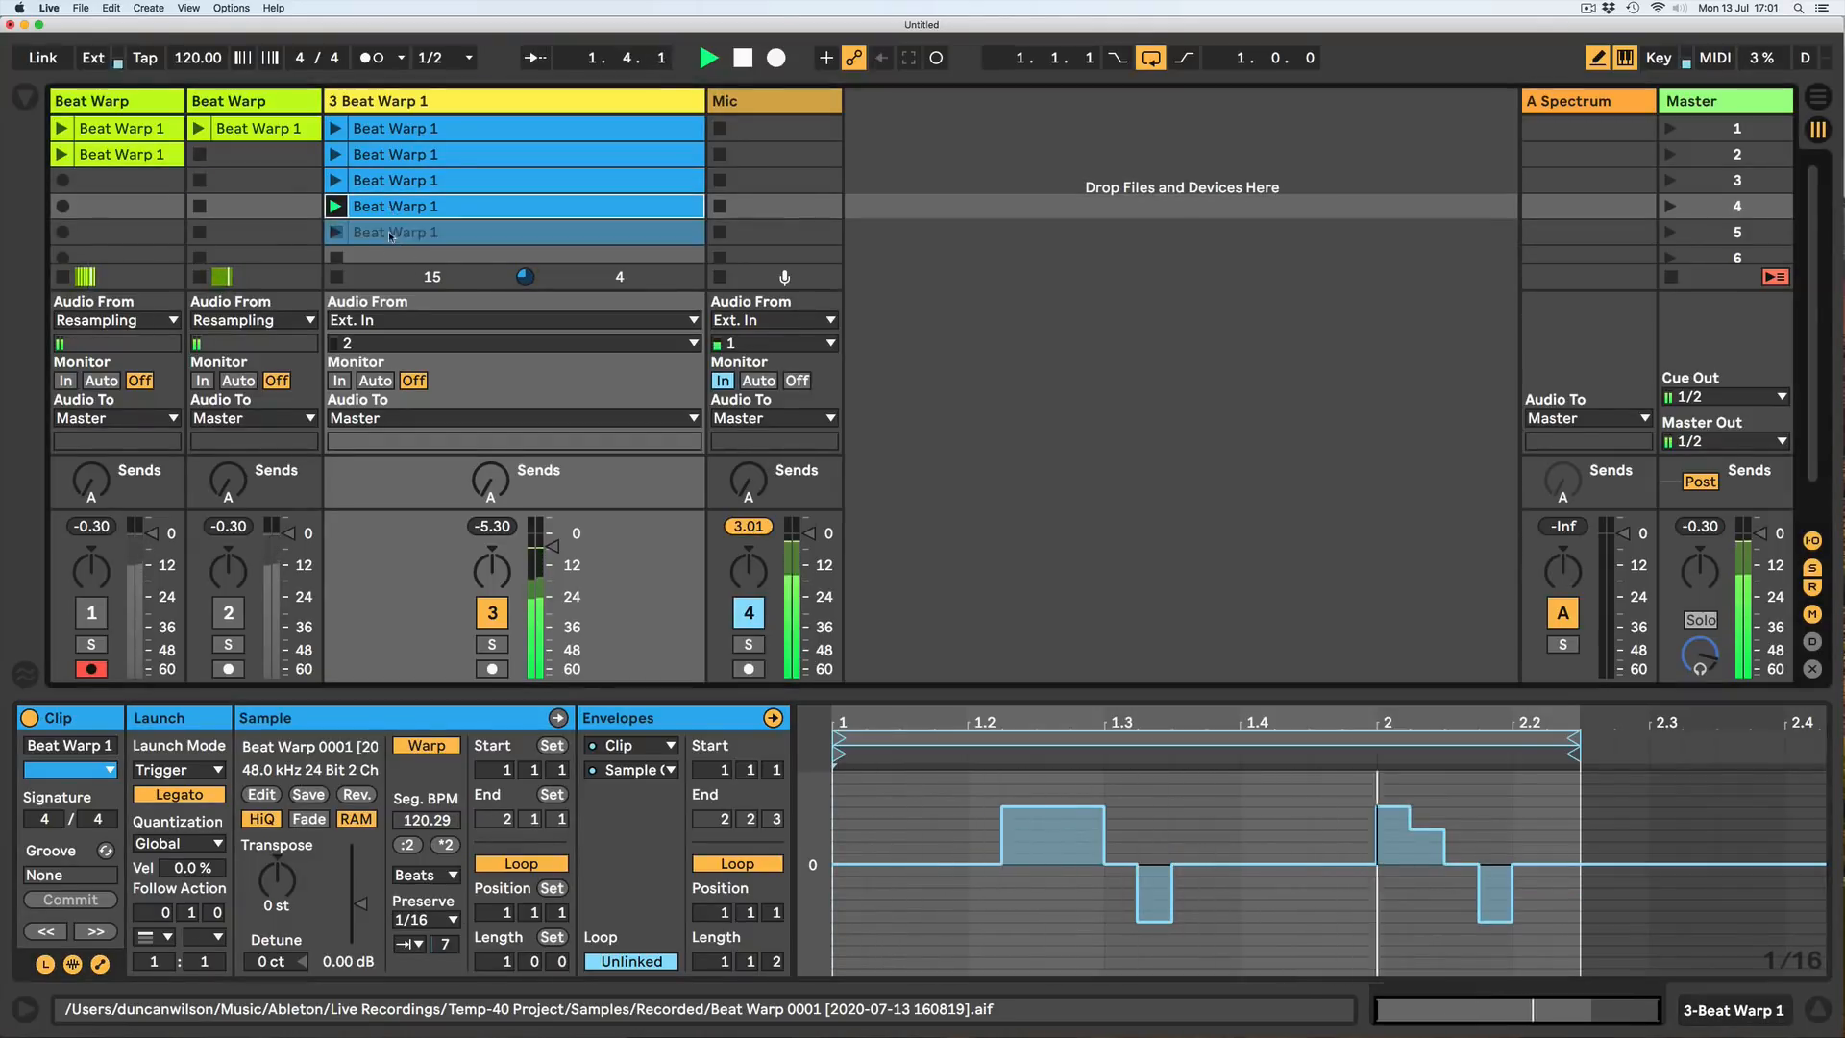
left_click_drag(392, 209, 393, 233)
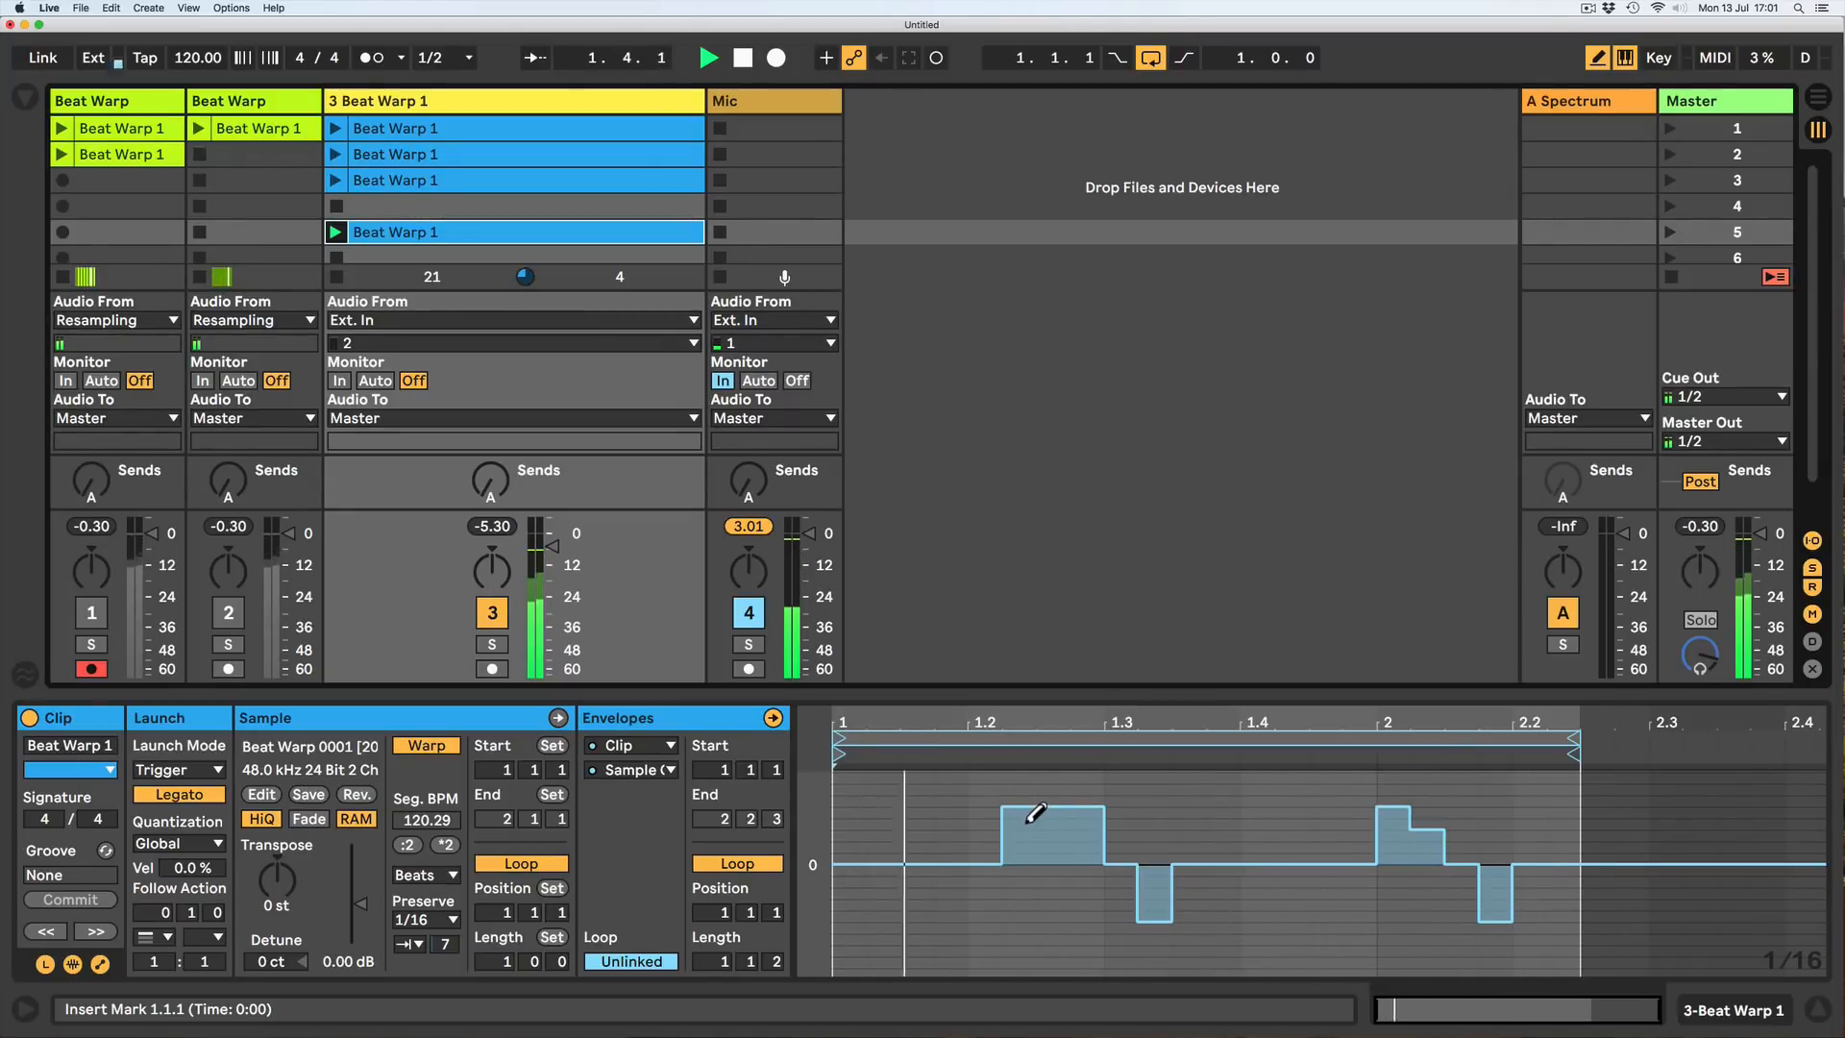
key("space")
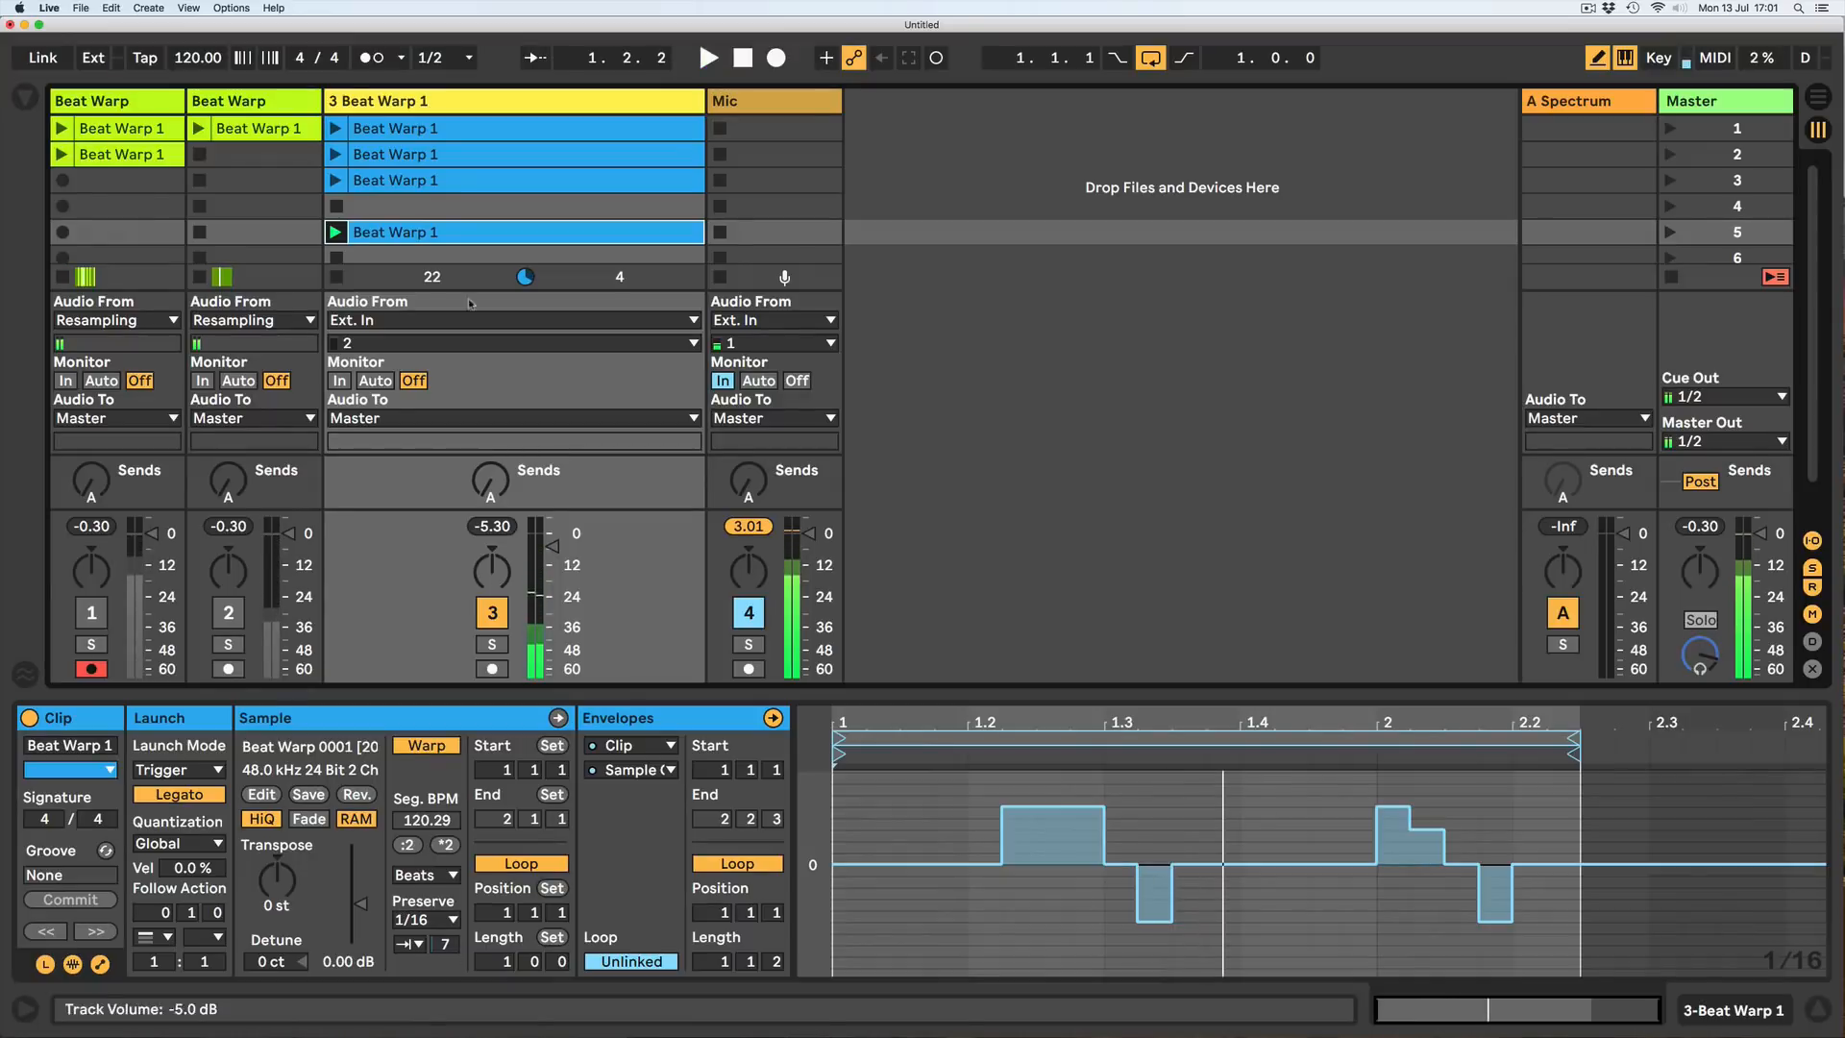
left_click_drag(438, 234, 437, 208)
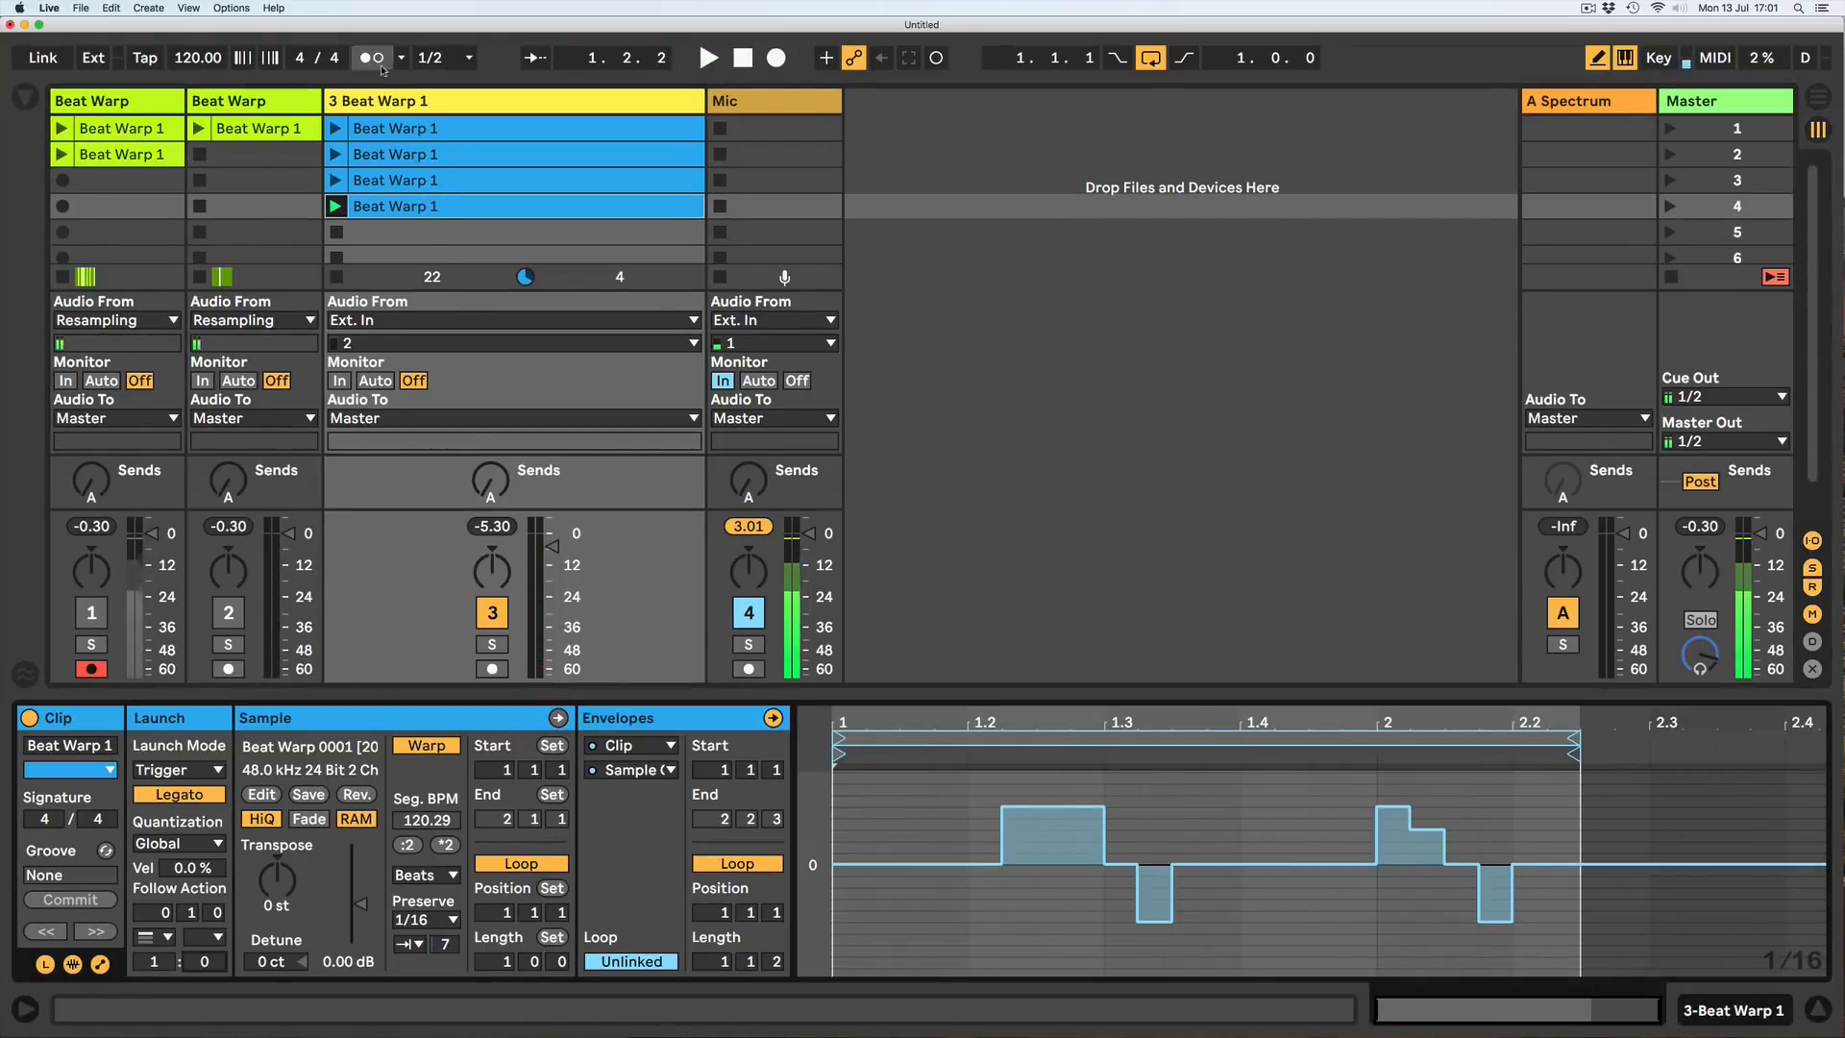
left_click(335, 206)
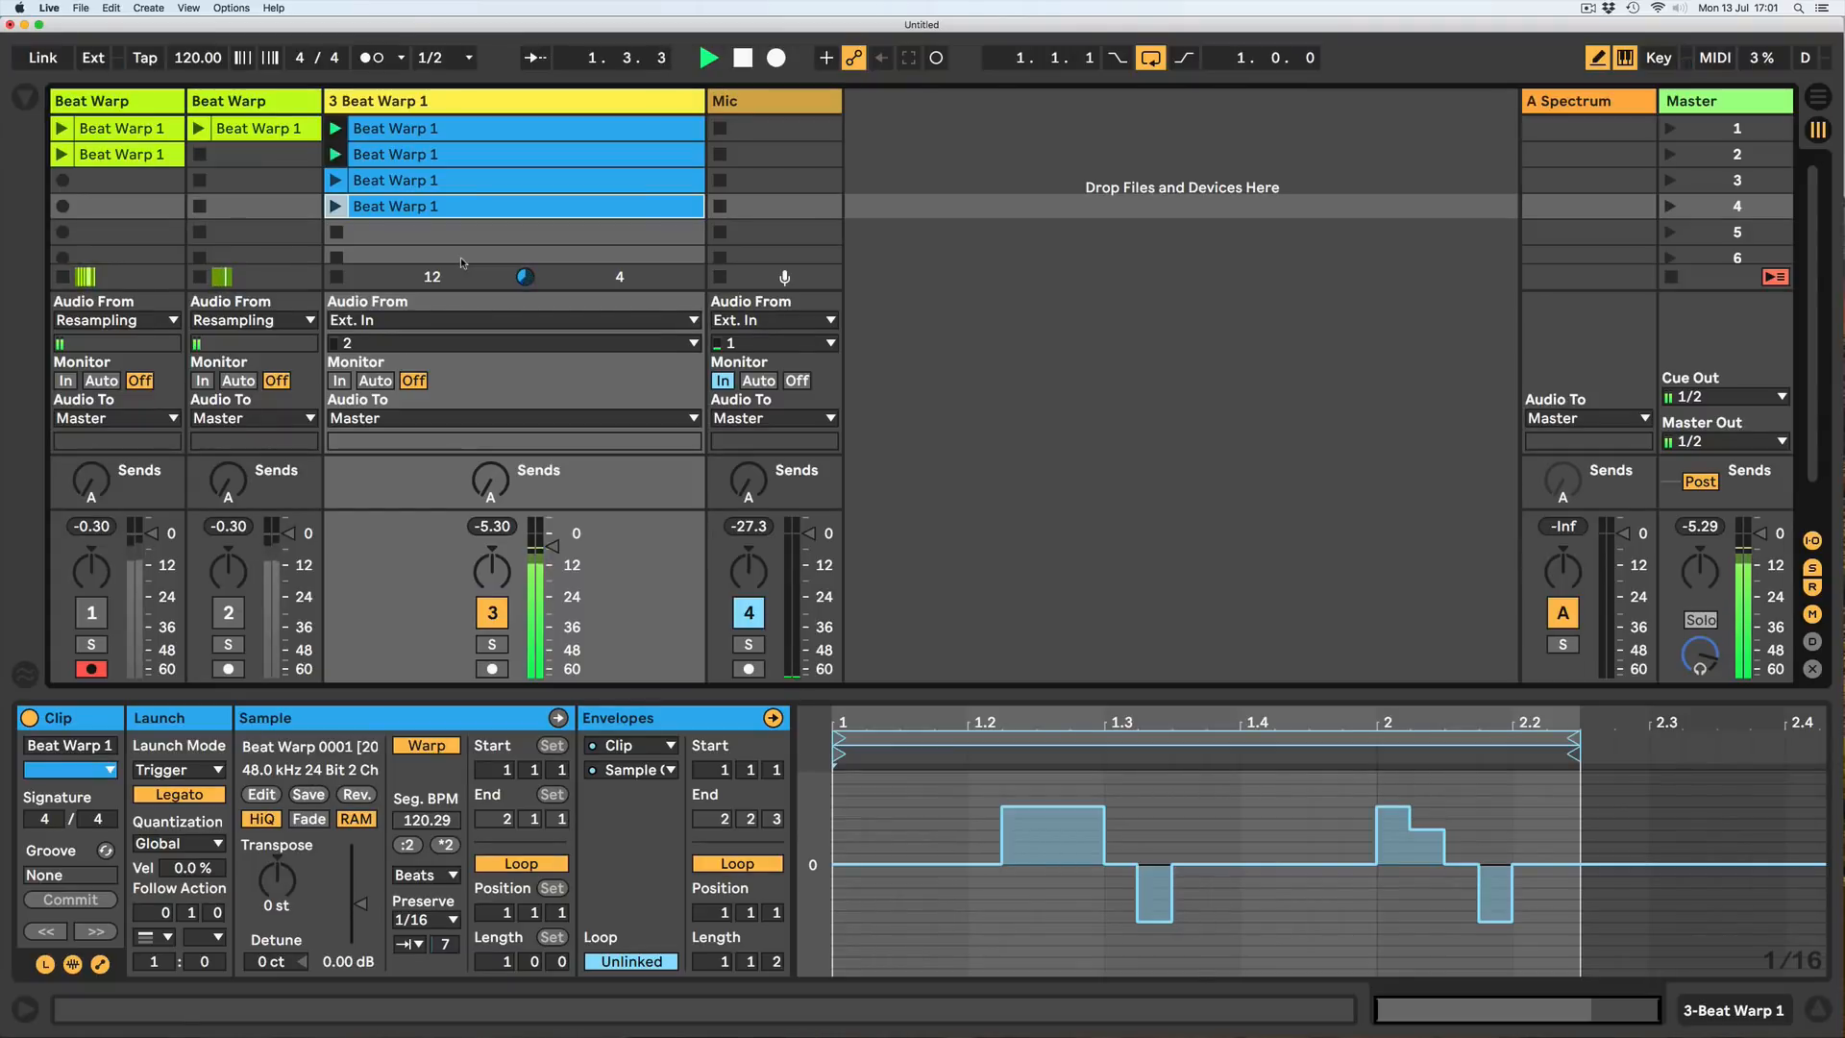
Set the scene 1 clip's Follow Action time to 0 3 0.
left_click(414, 128)
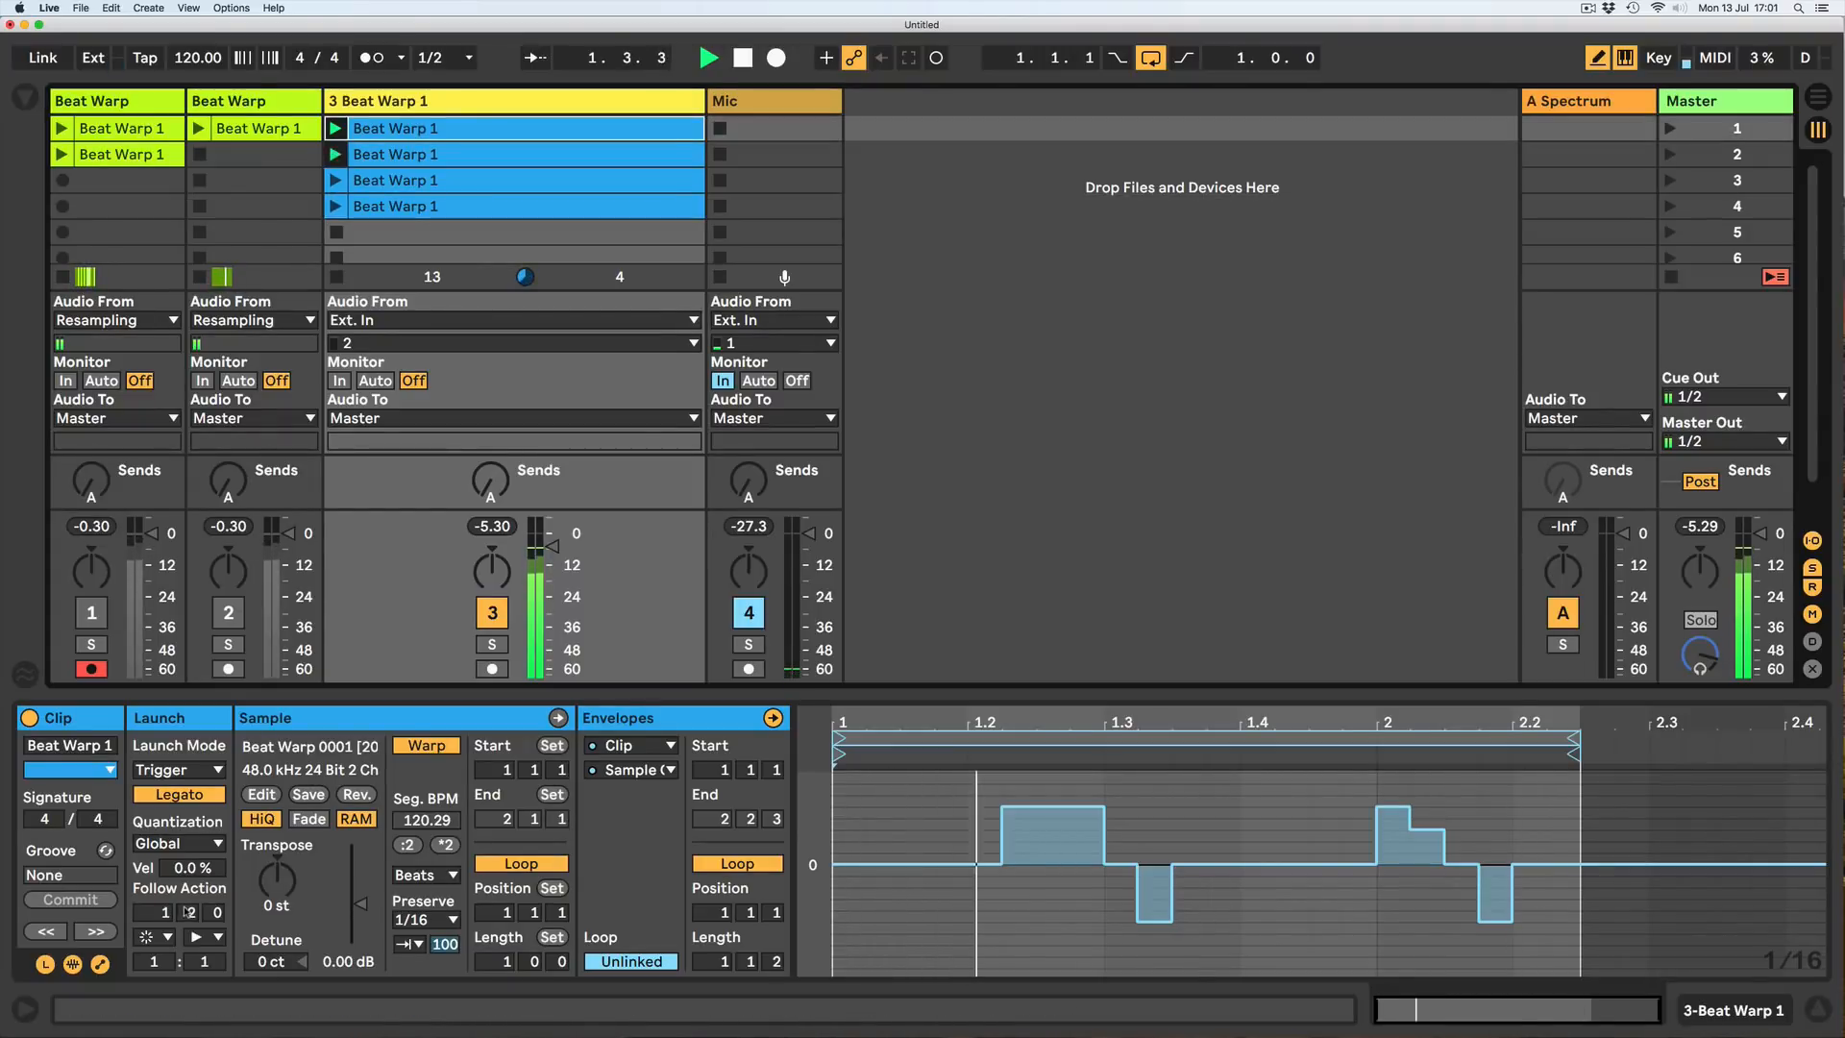
left_click_drag(185, 909, 160, 984)
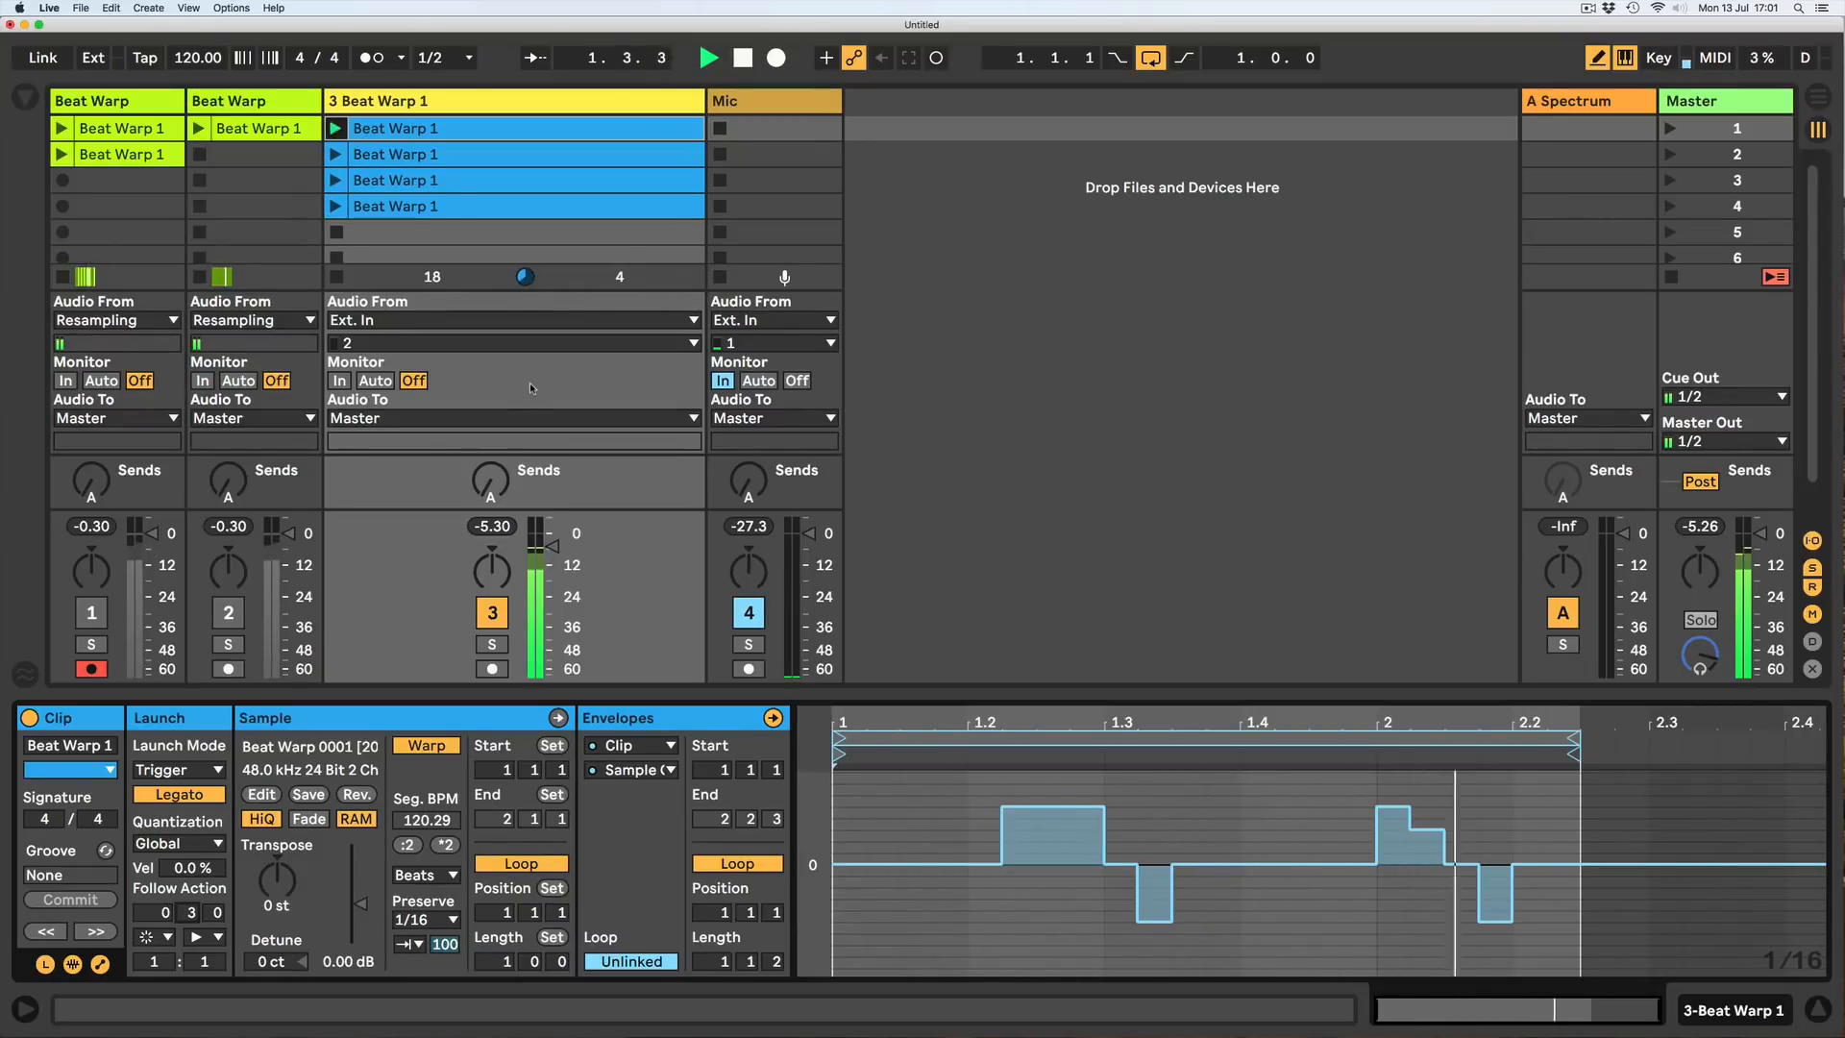
Stop playback, look at the Arrangement View and return to the Session View.
key("space")
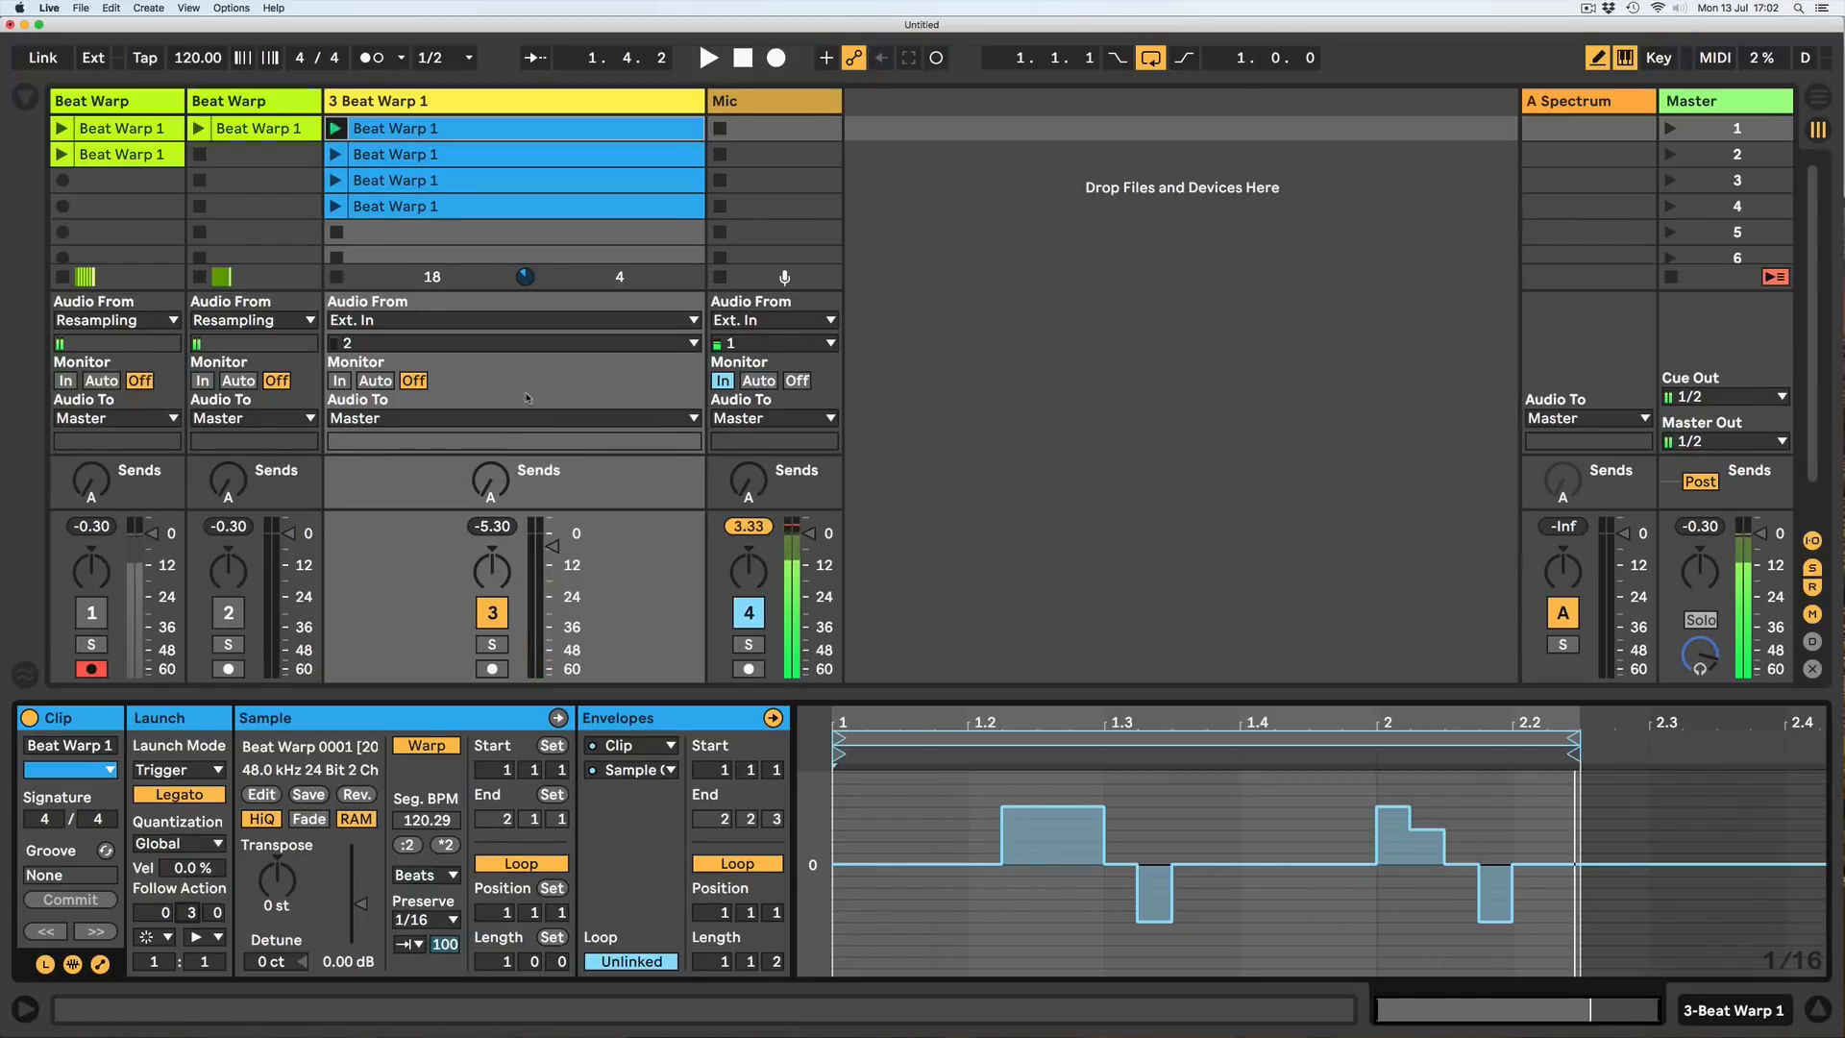
key("Tab")
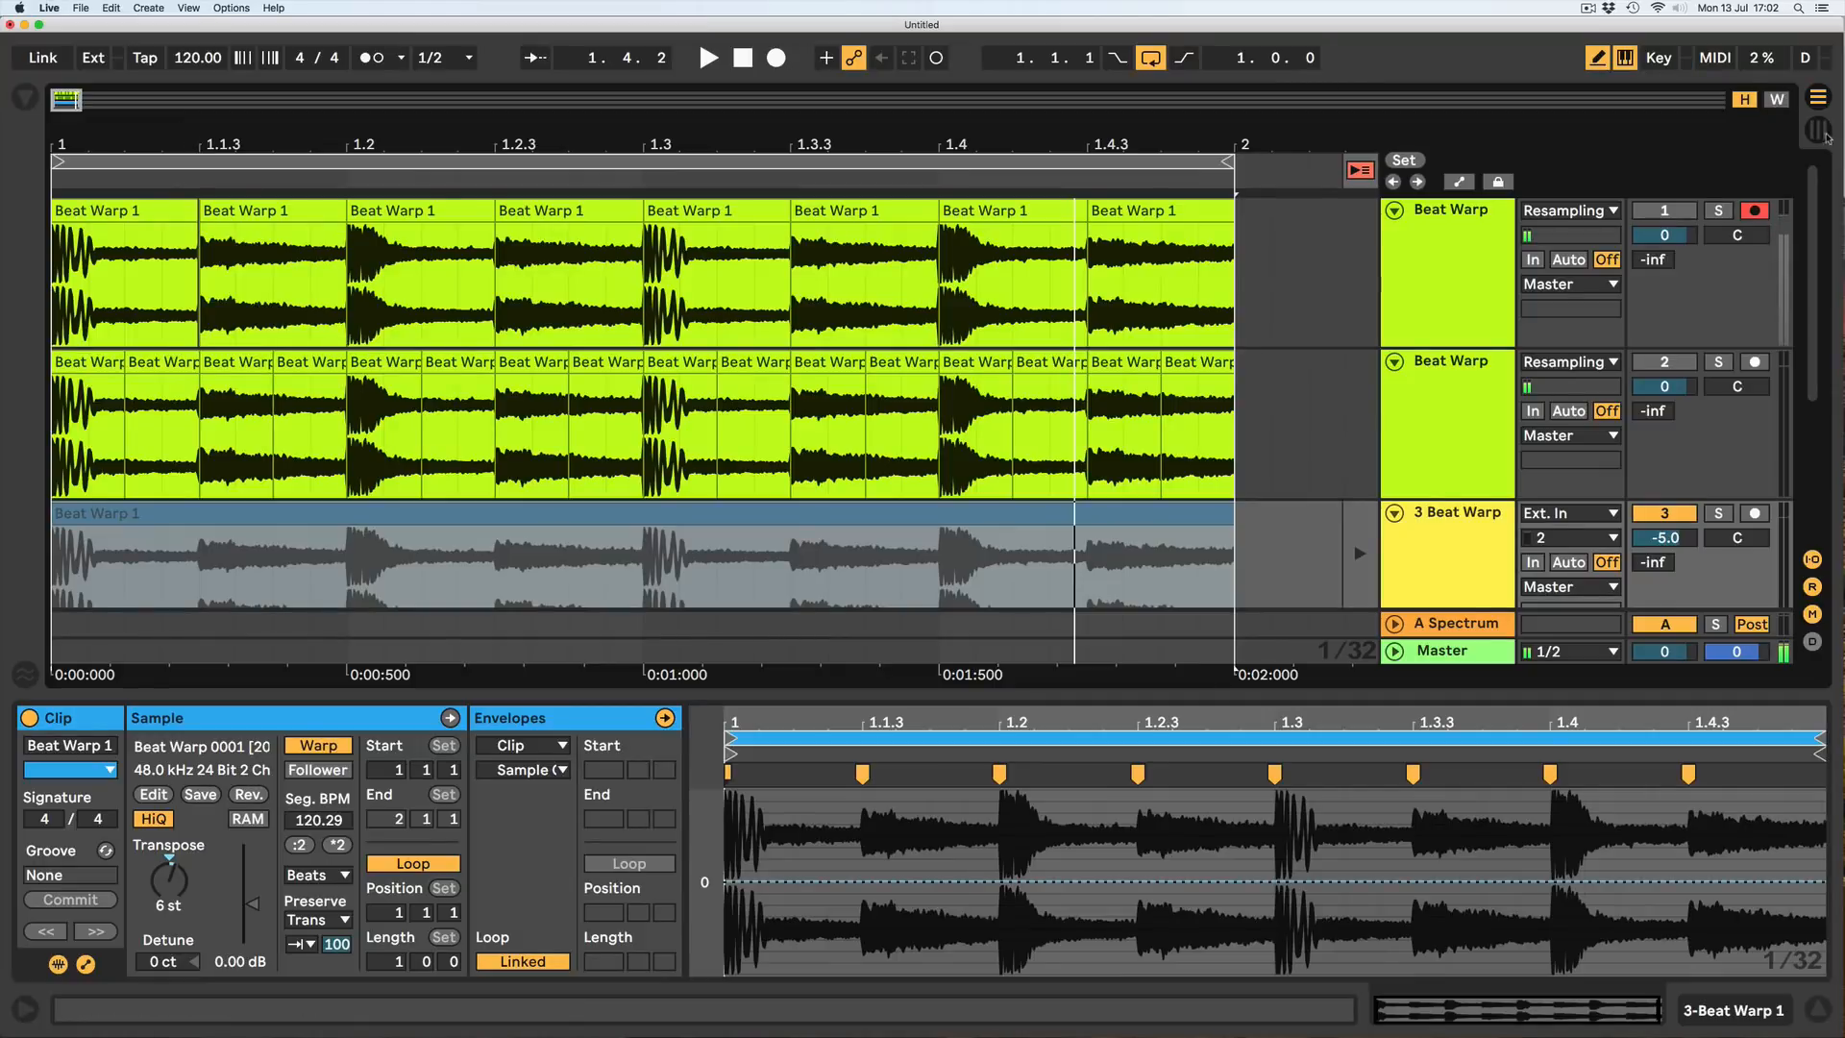
left_click(1819, 132)
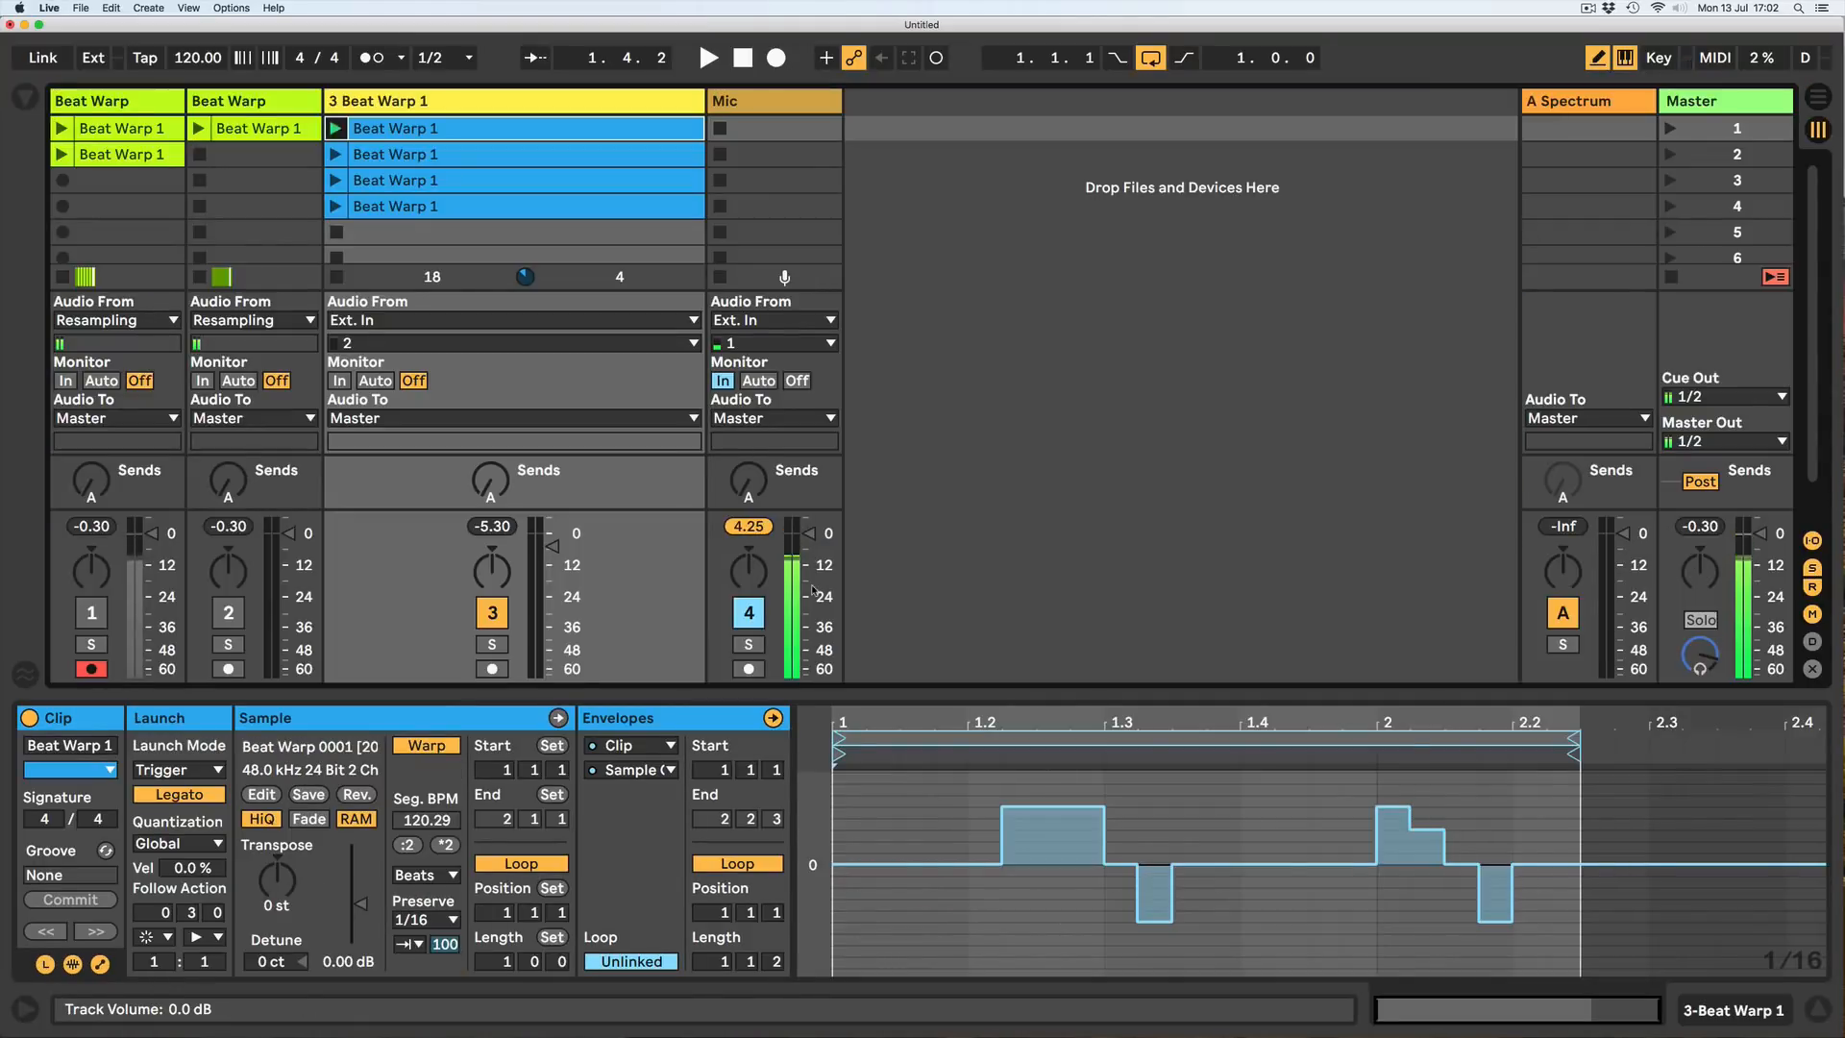